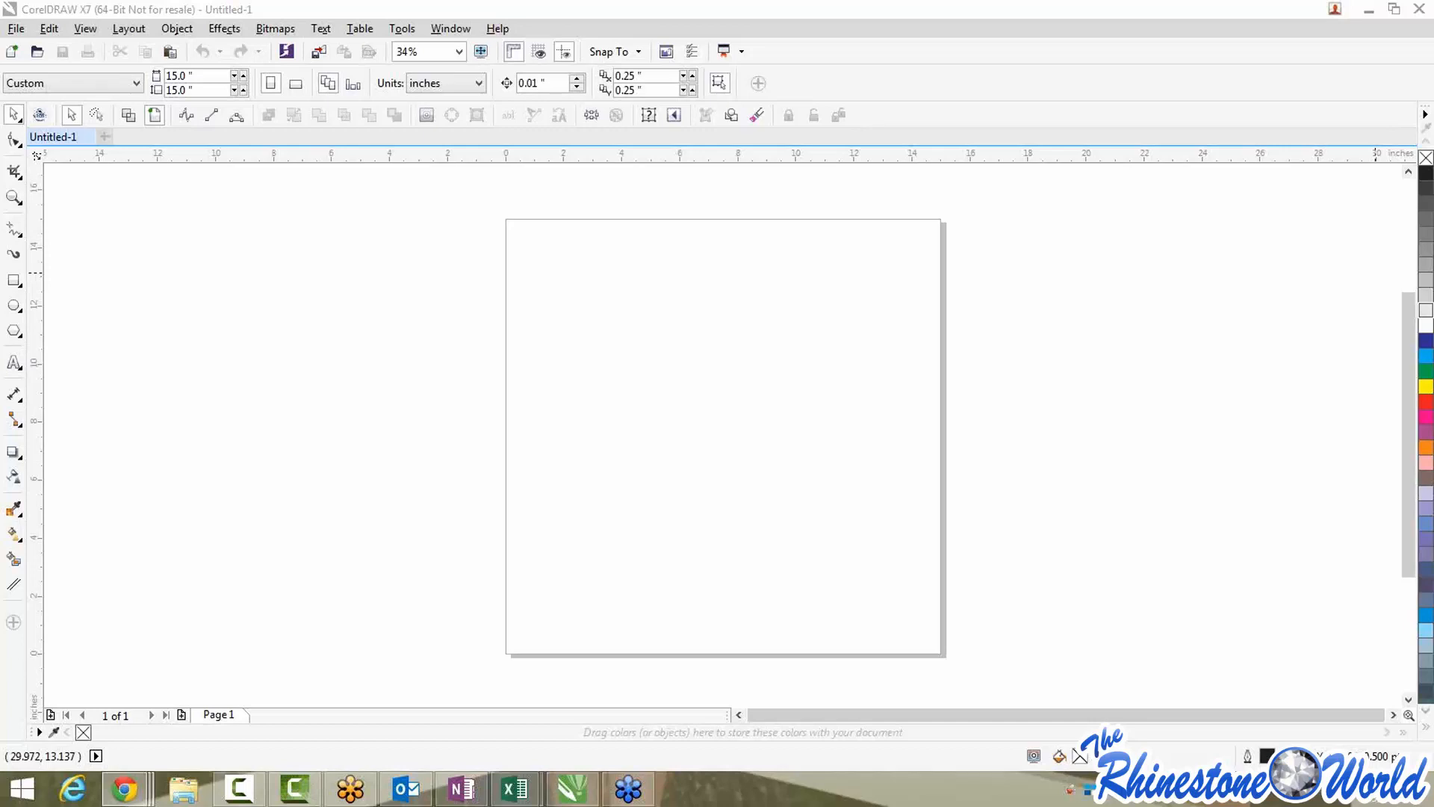
Switch to Chrome and open the Rhinestone True-Type Fonts category under the store's TRW True Type Fonts (TTF) design downloads
click(124, 788)
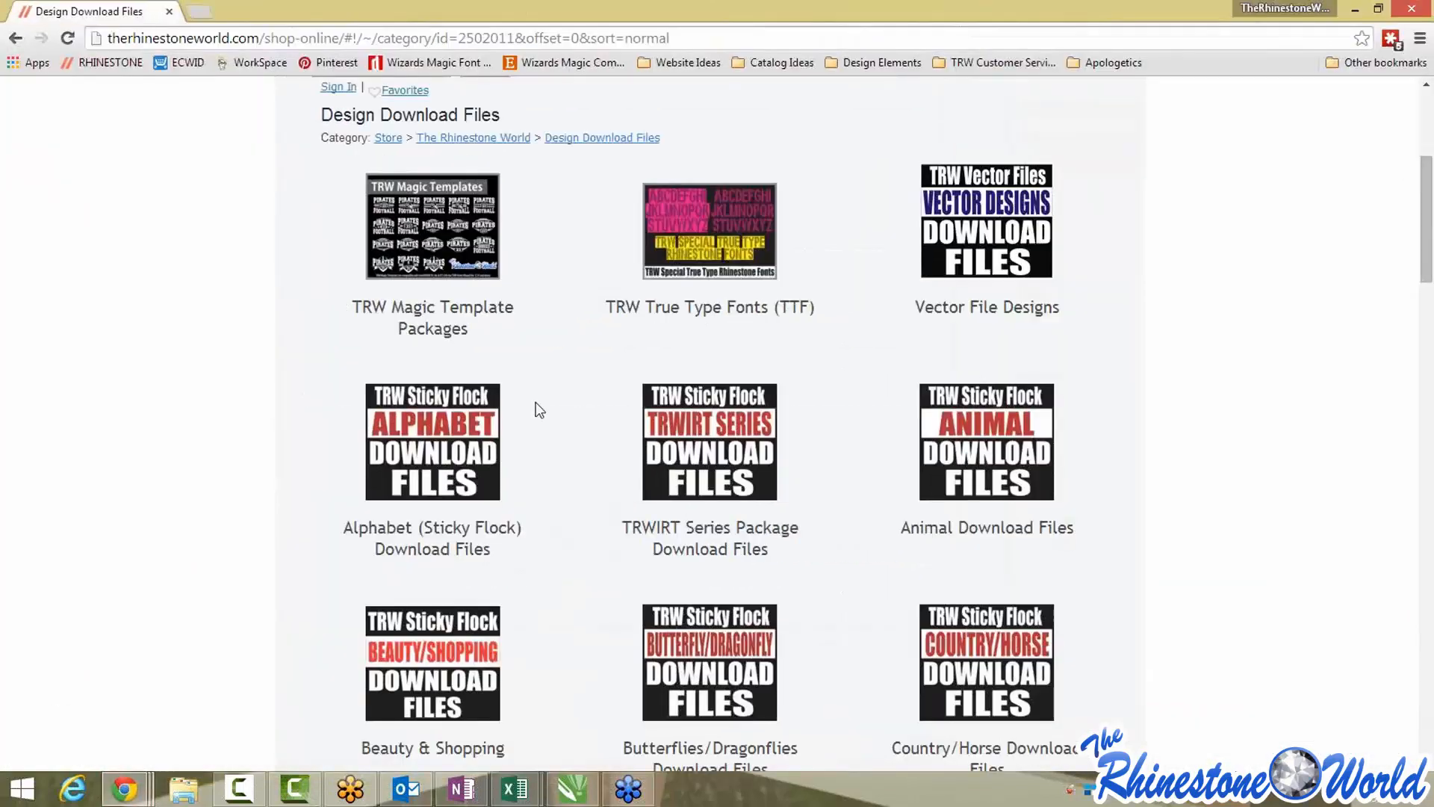
scroll(407, 324, up, 3)
scroll(448, 288, up, 1)
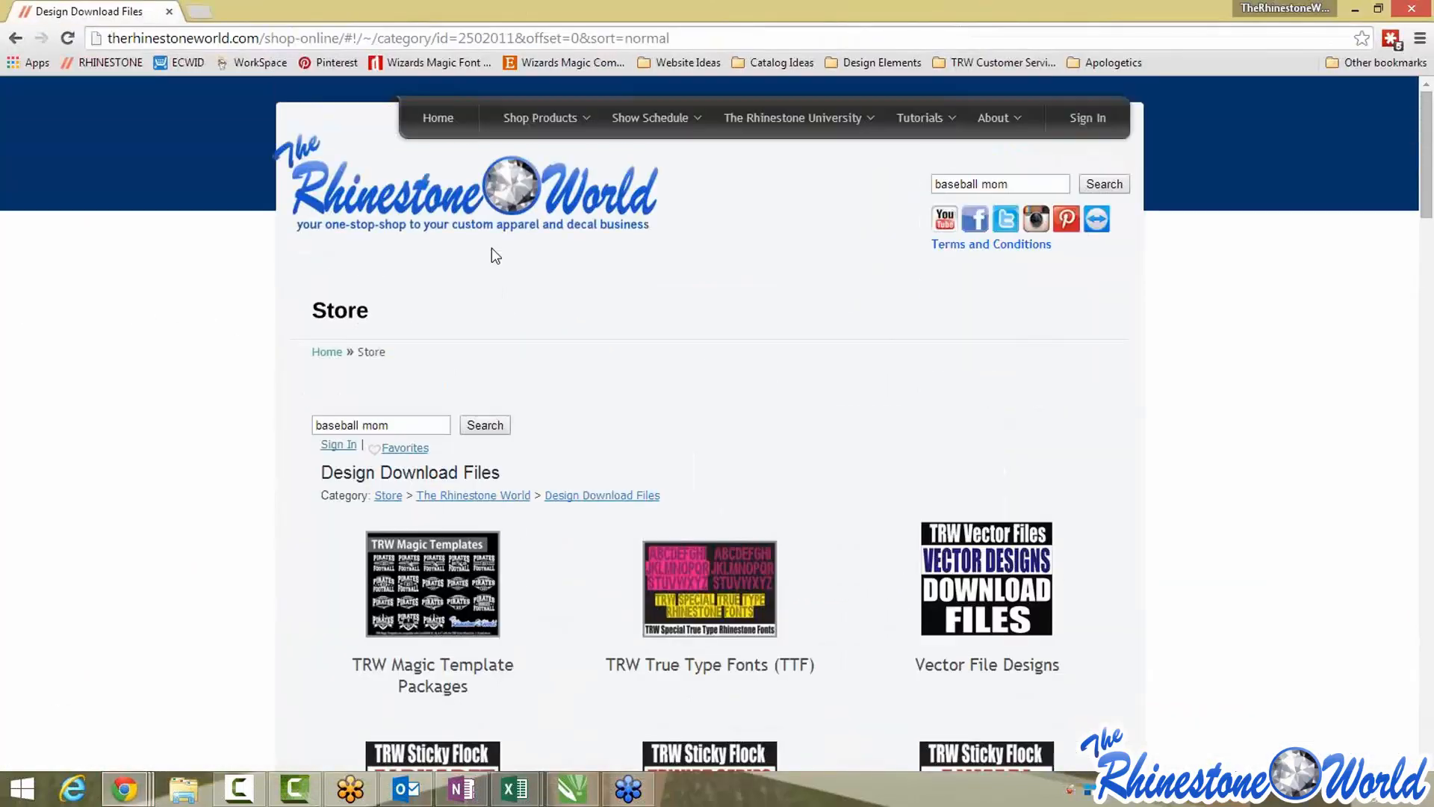
mouse_move(542, 120)
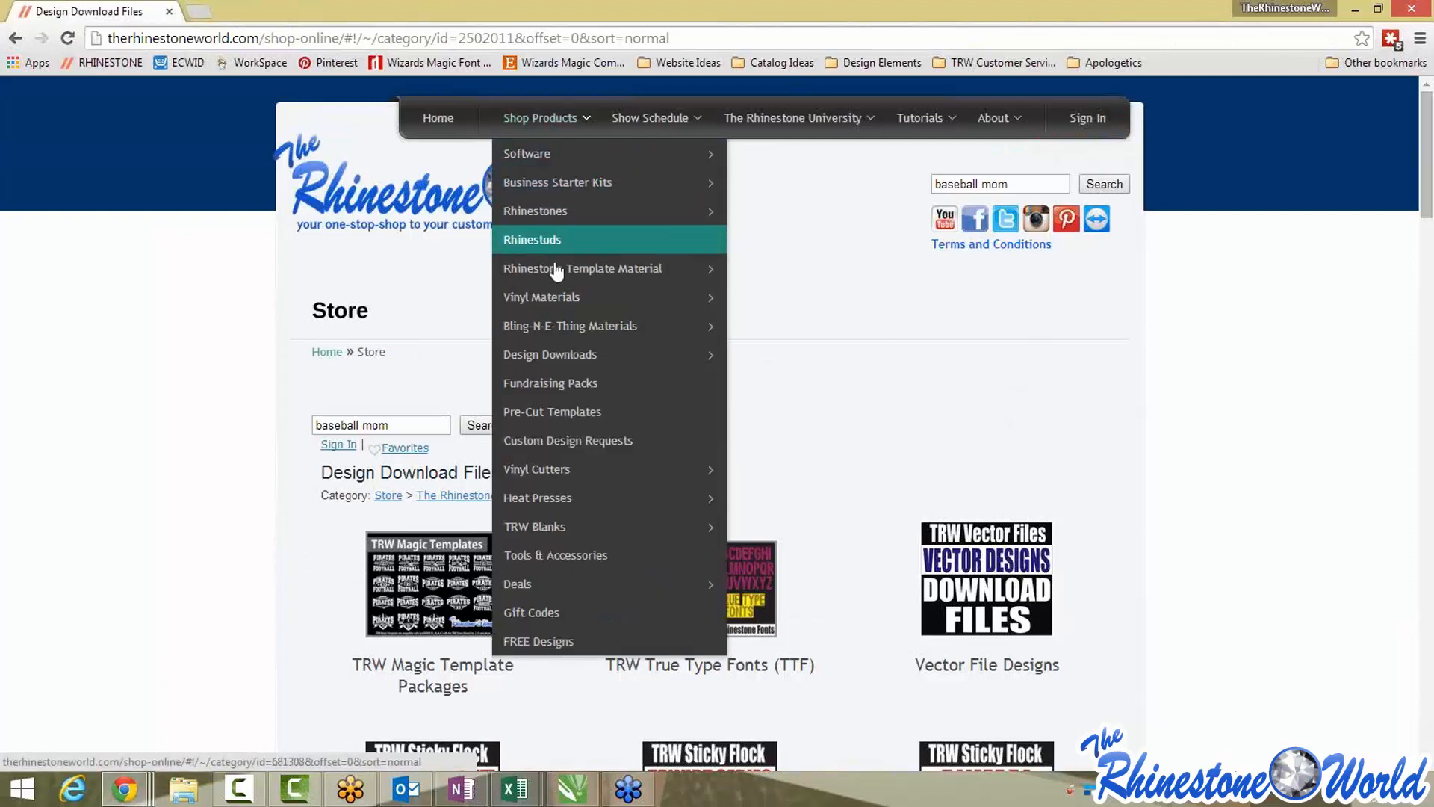
mouse_move(633, 355)
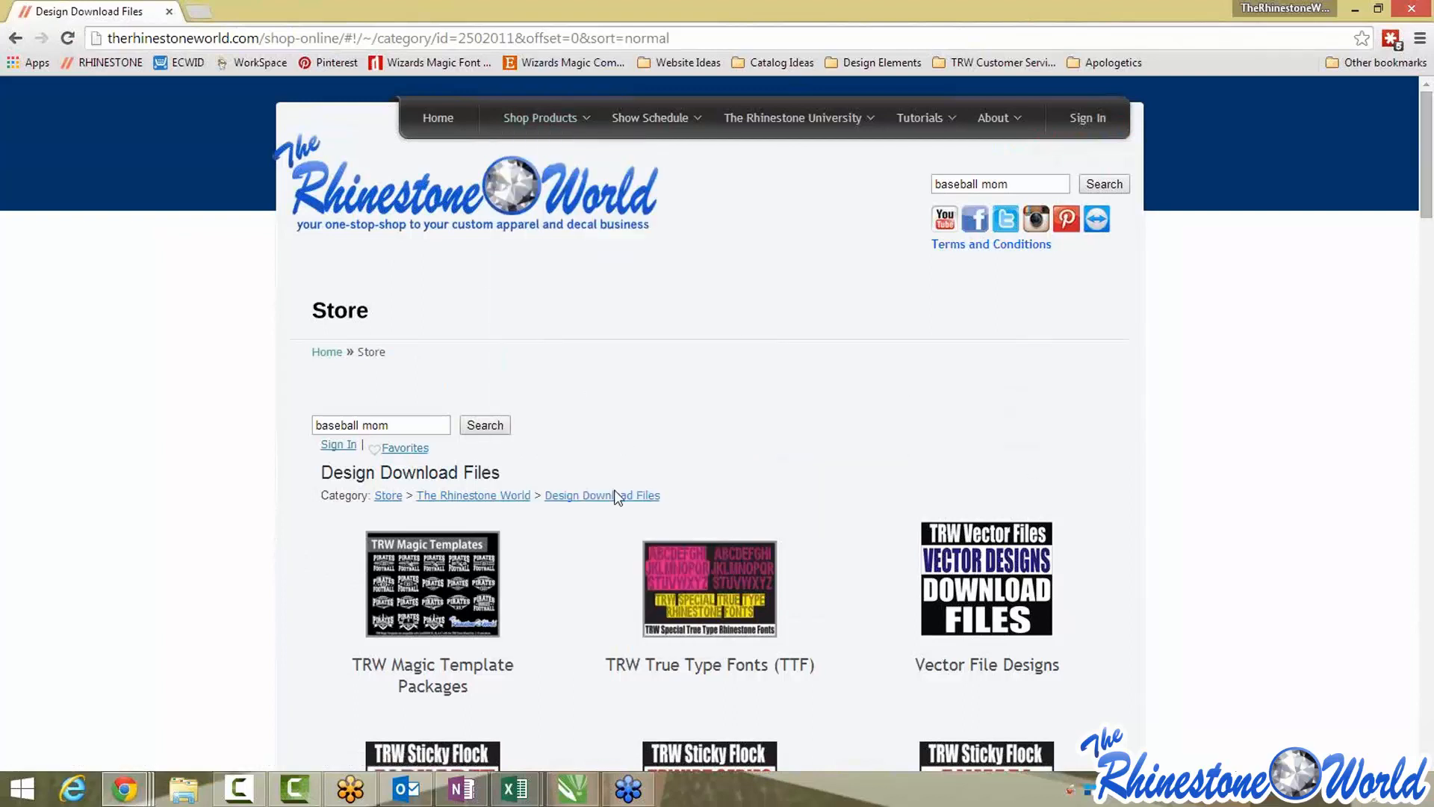
scroll(730, 597, down, 2)
click(696, 411)
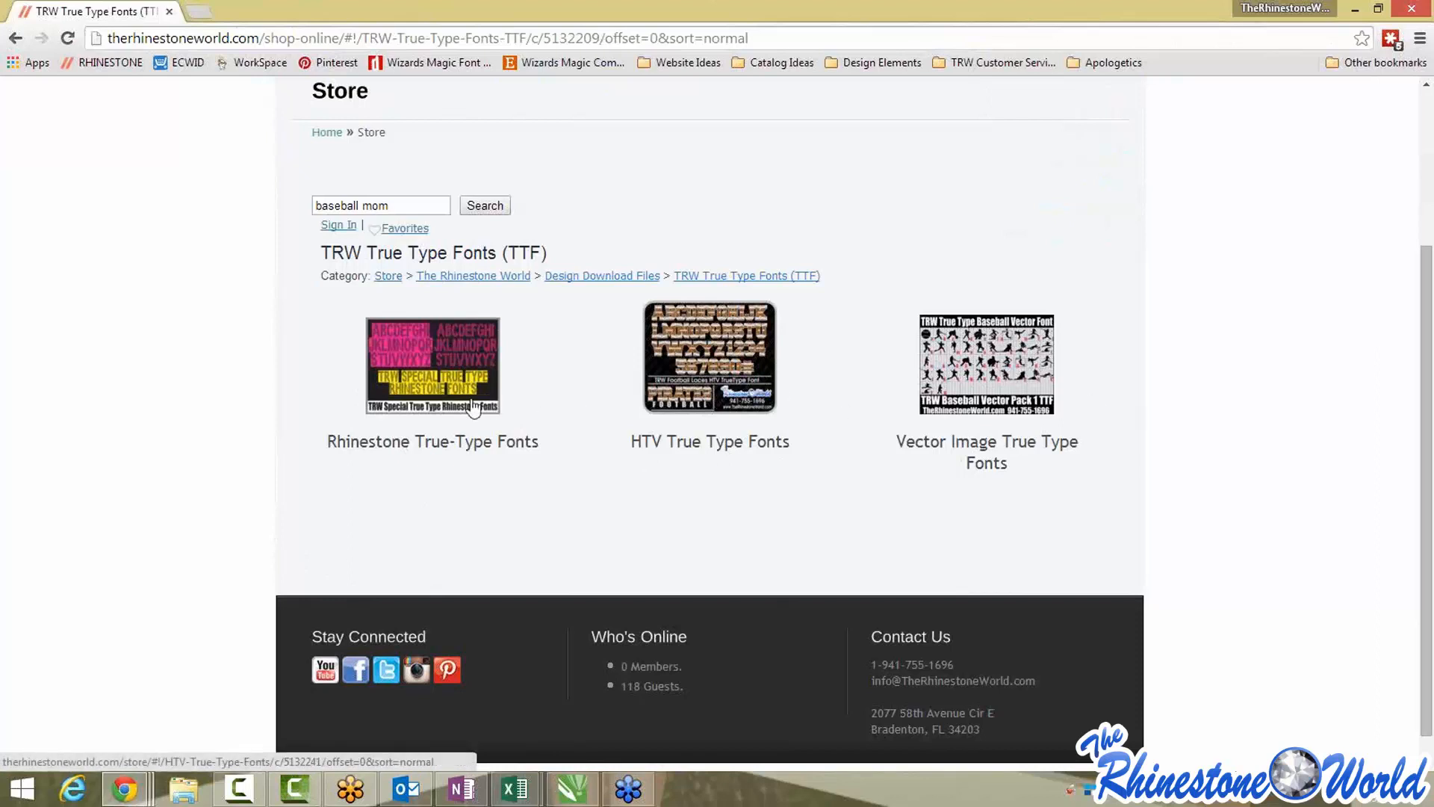
click(440, 379)
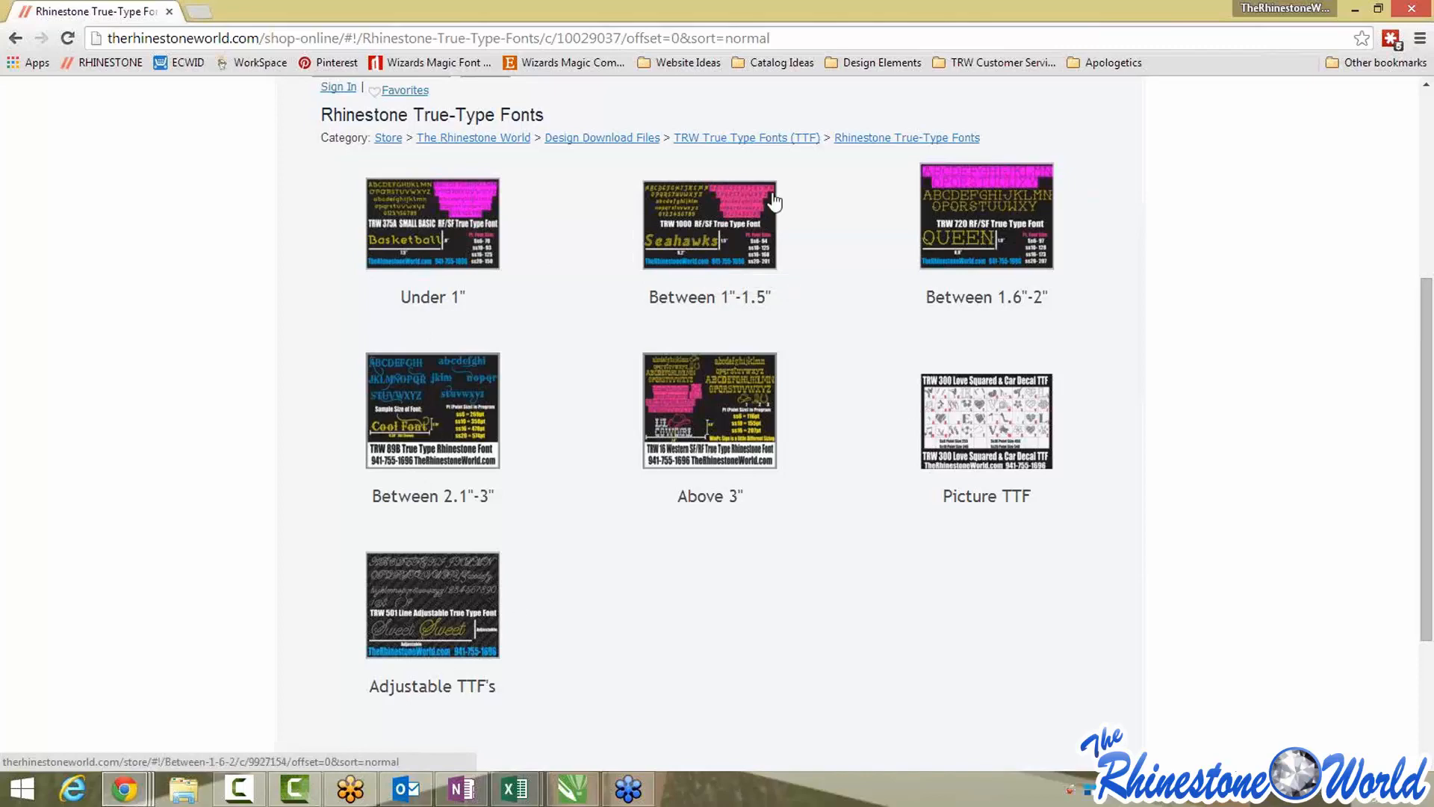
View the TRW 3600A Rhinestone TTF product page in the Between 1"-1.5" category and return to the category listing
click(707, 233)
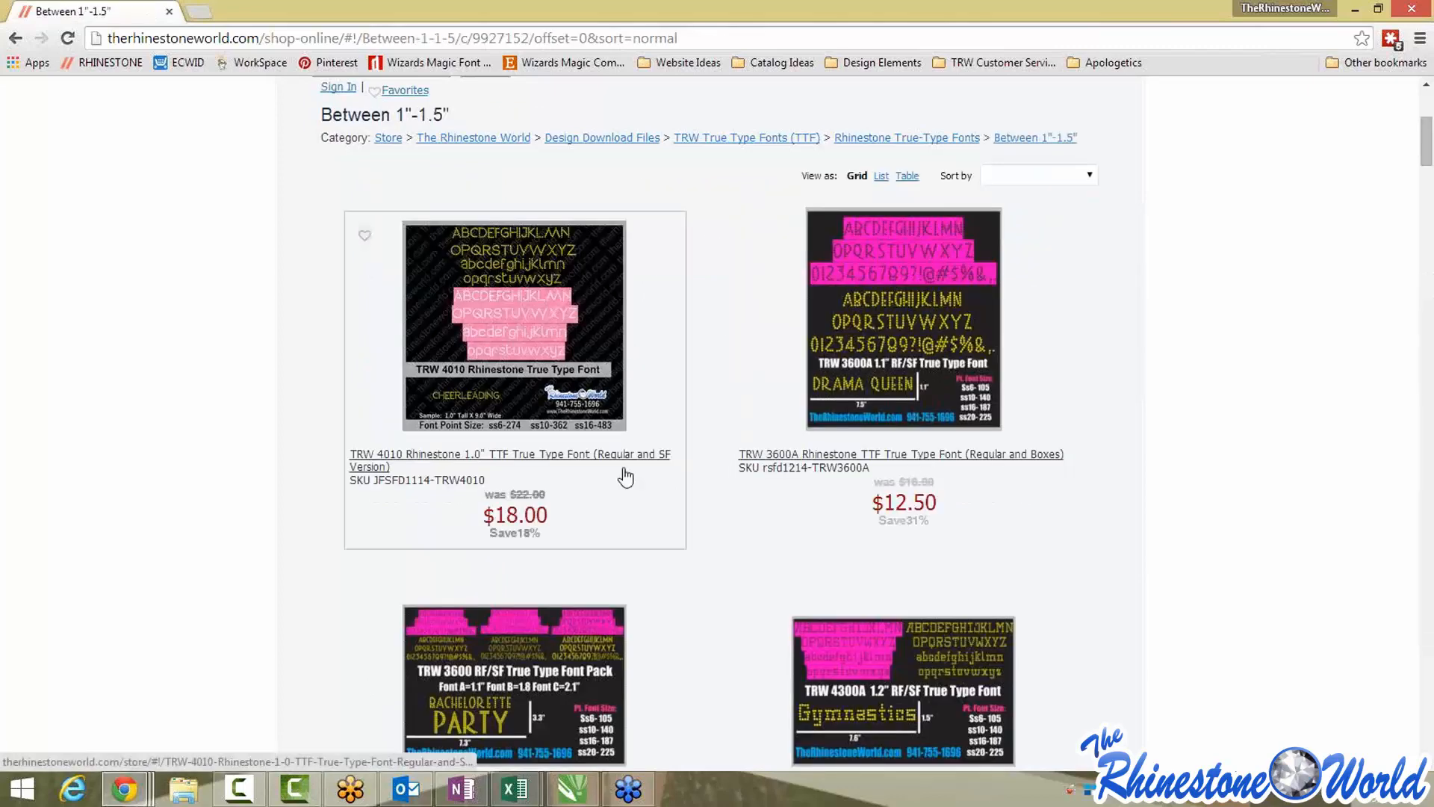
scroll(880, 237, down, 2)
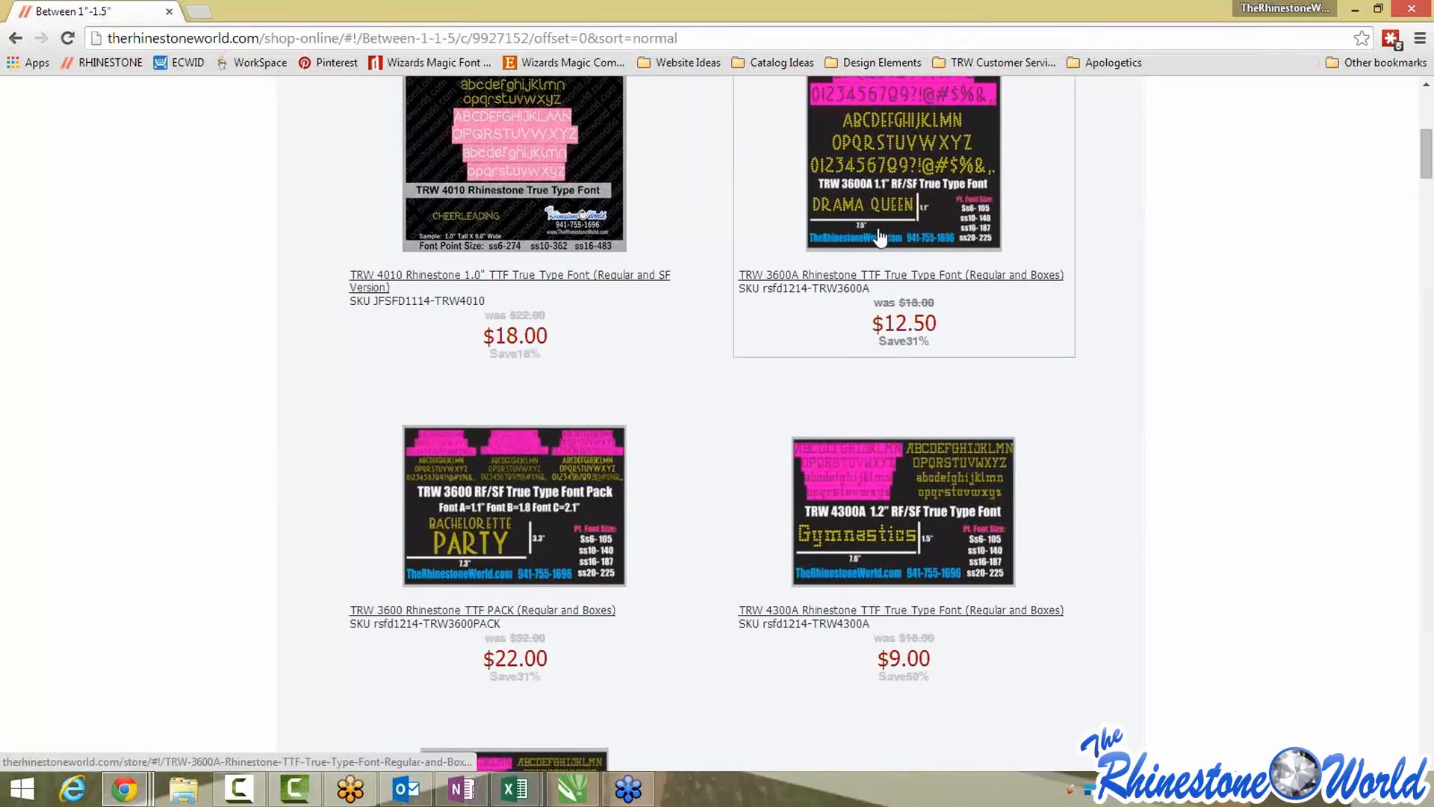
click(880, 238)
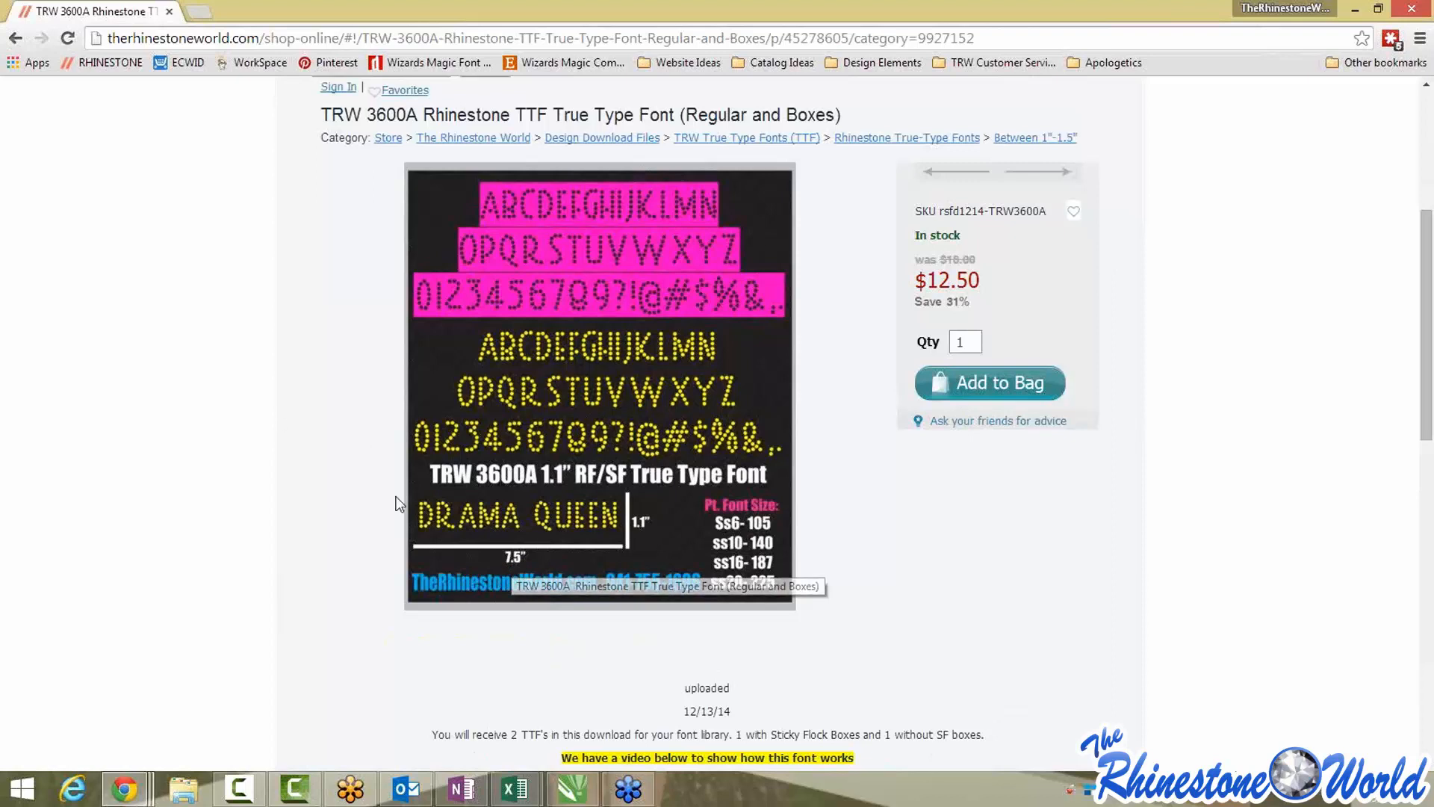
click(14, 38)
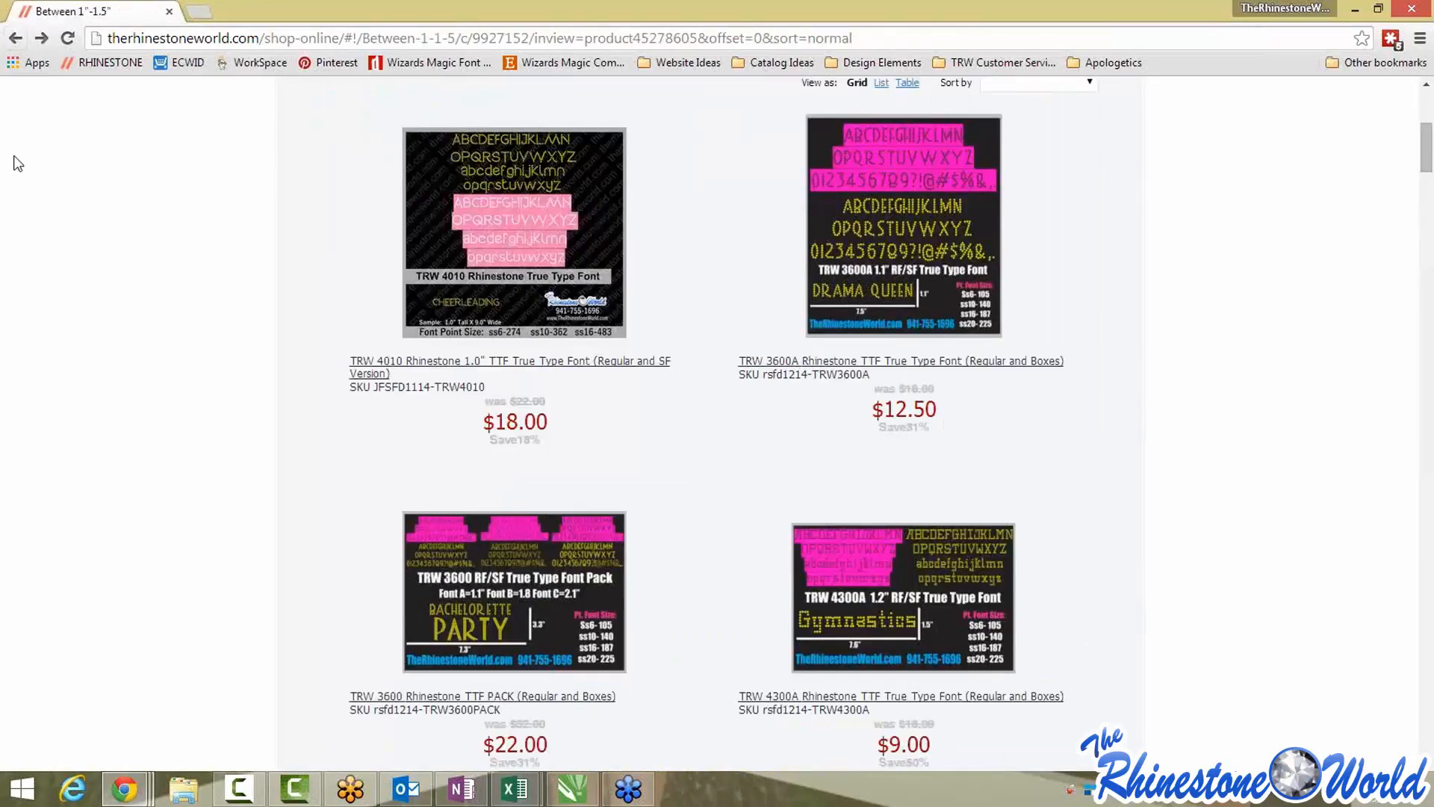
click(15, 38)
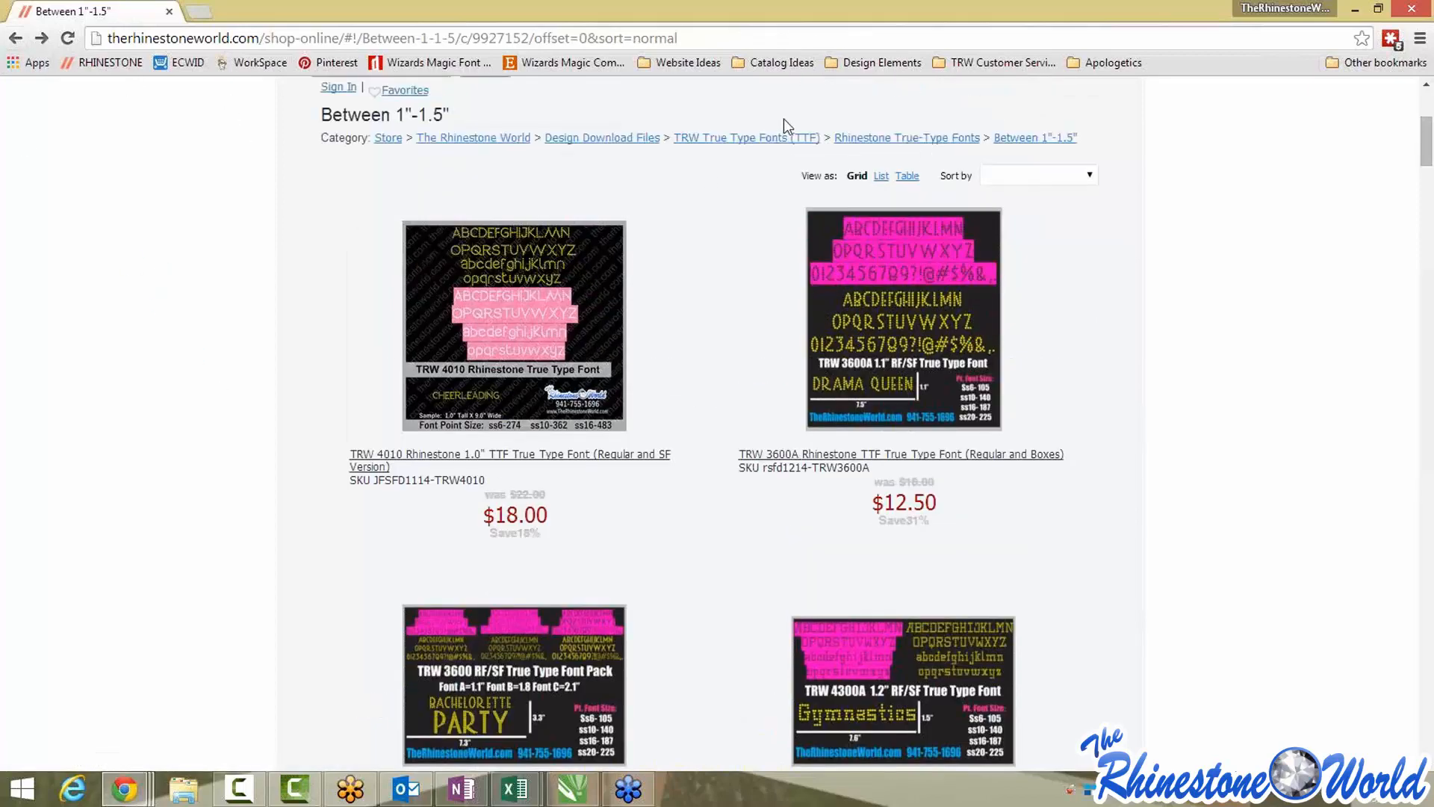
View the TRW Monogram 1 Script Rhinestone TTF product page in the Above 3" category and return to the category listing
click(788, 137)
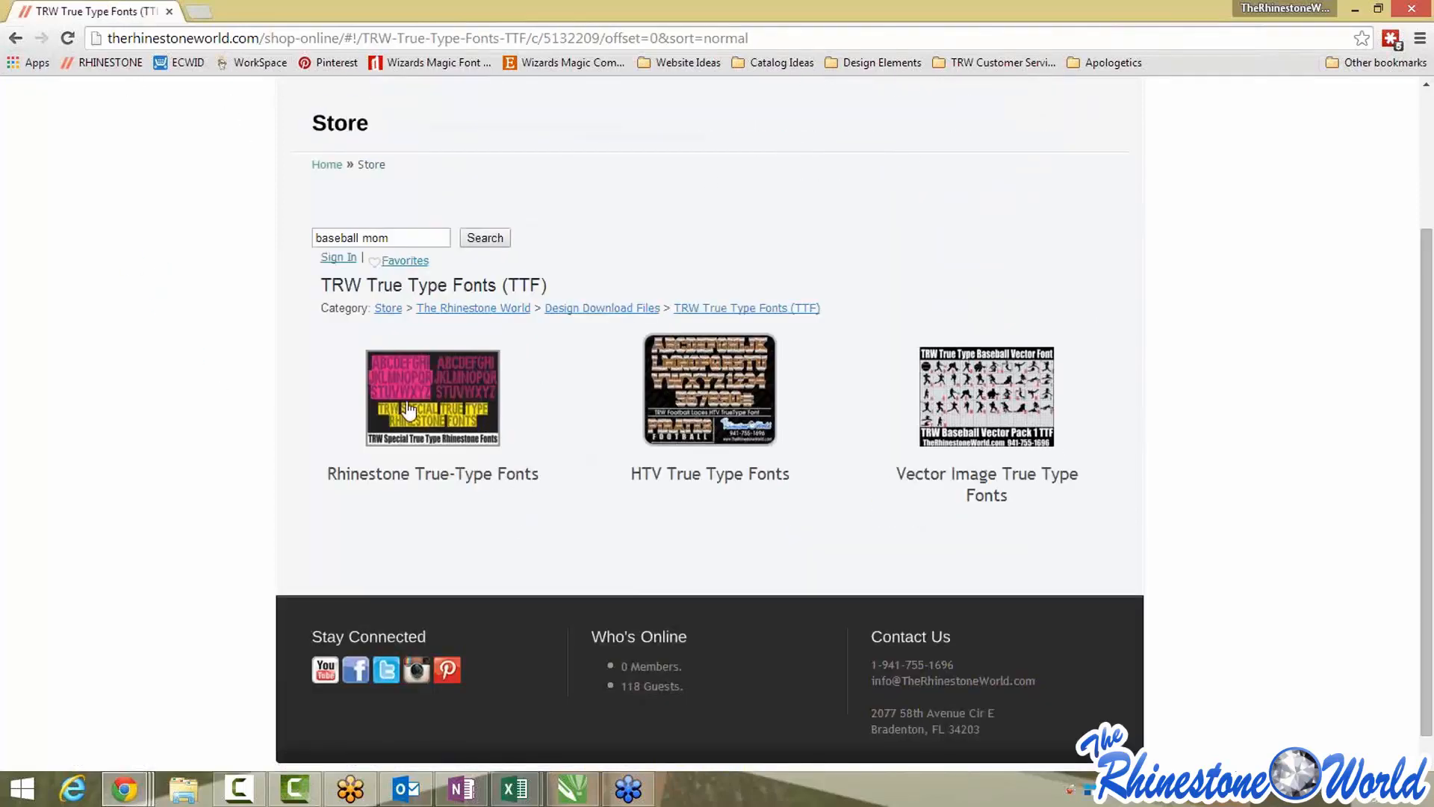
click(408, 411)
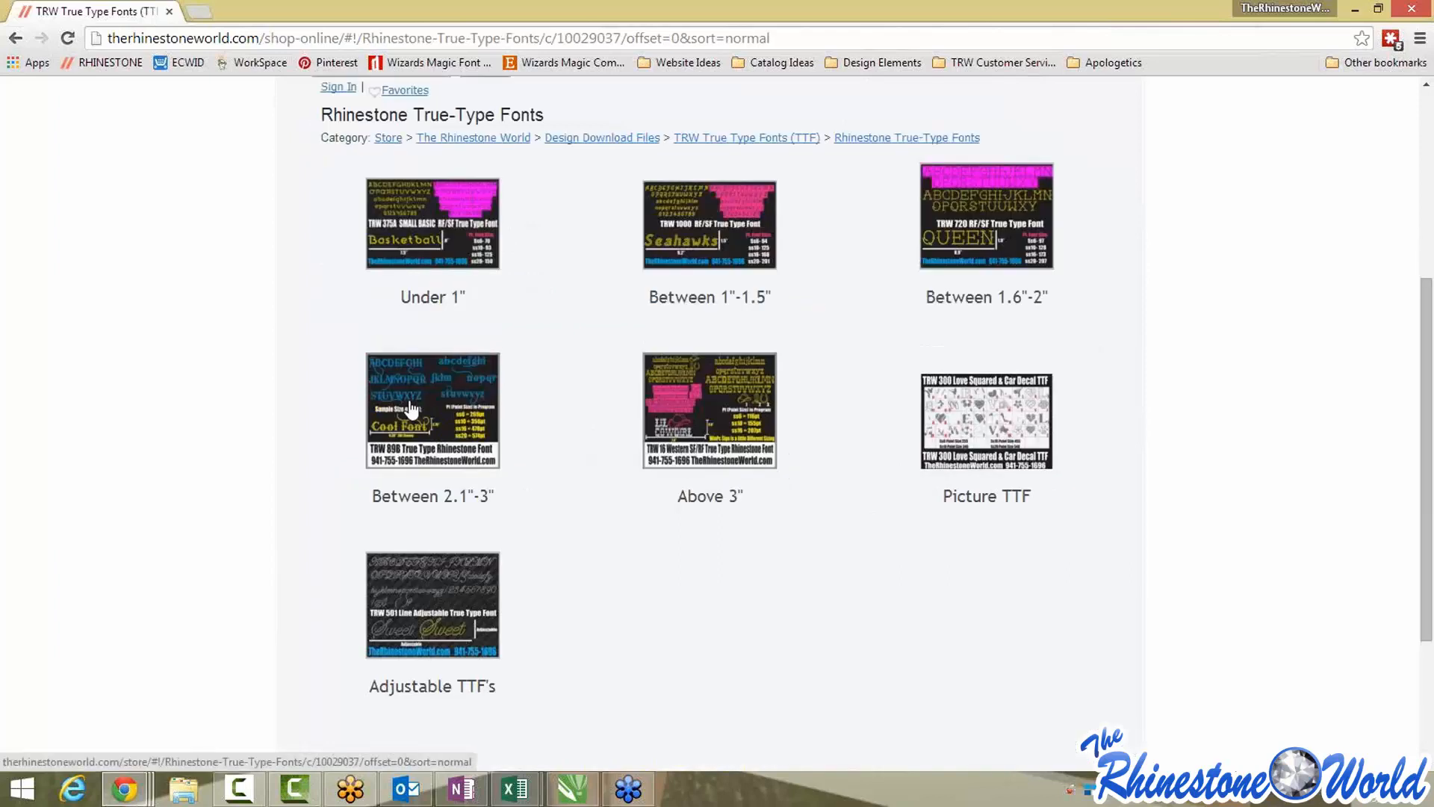
click(731, 423)
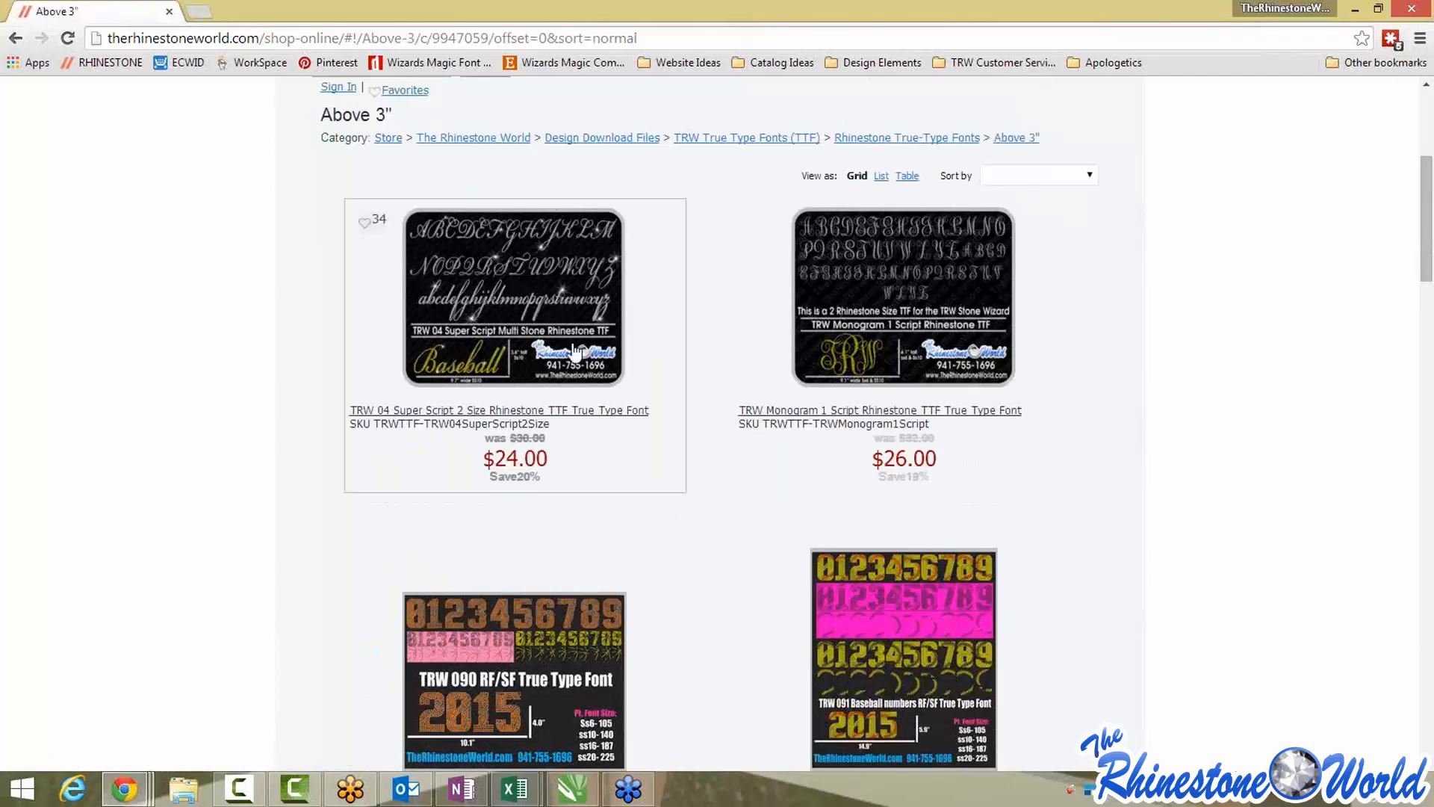
click(823, 318)
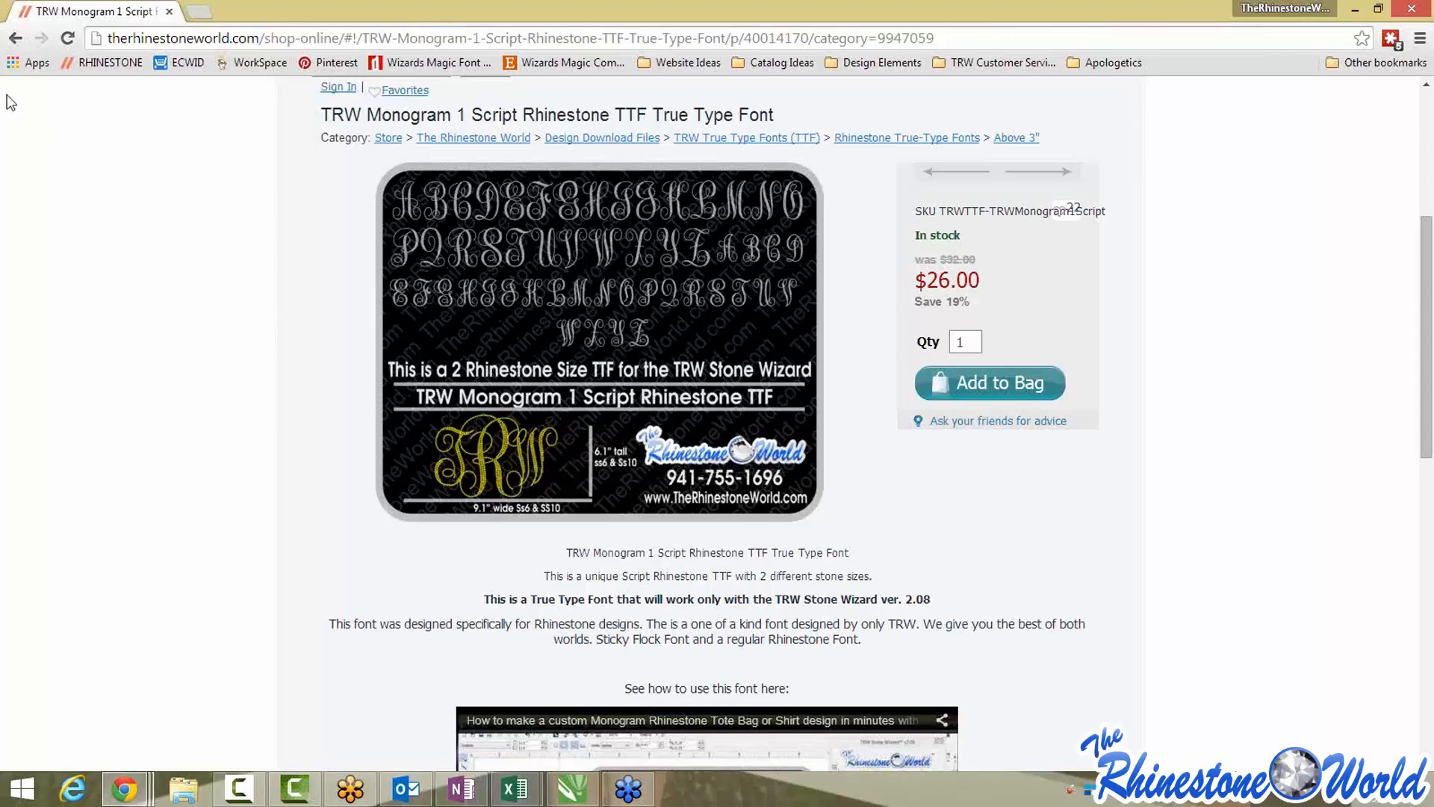
click(15, 38)
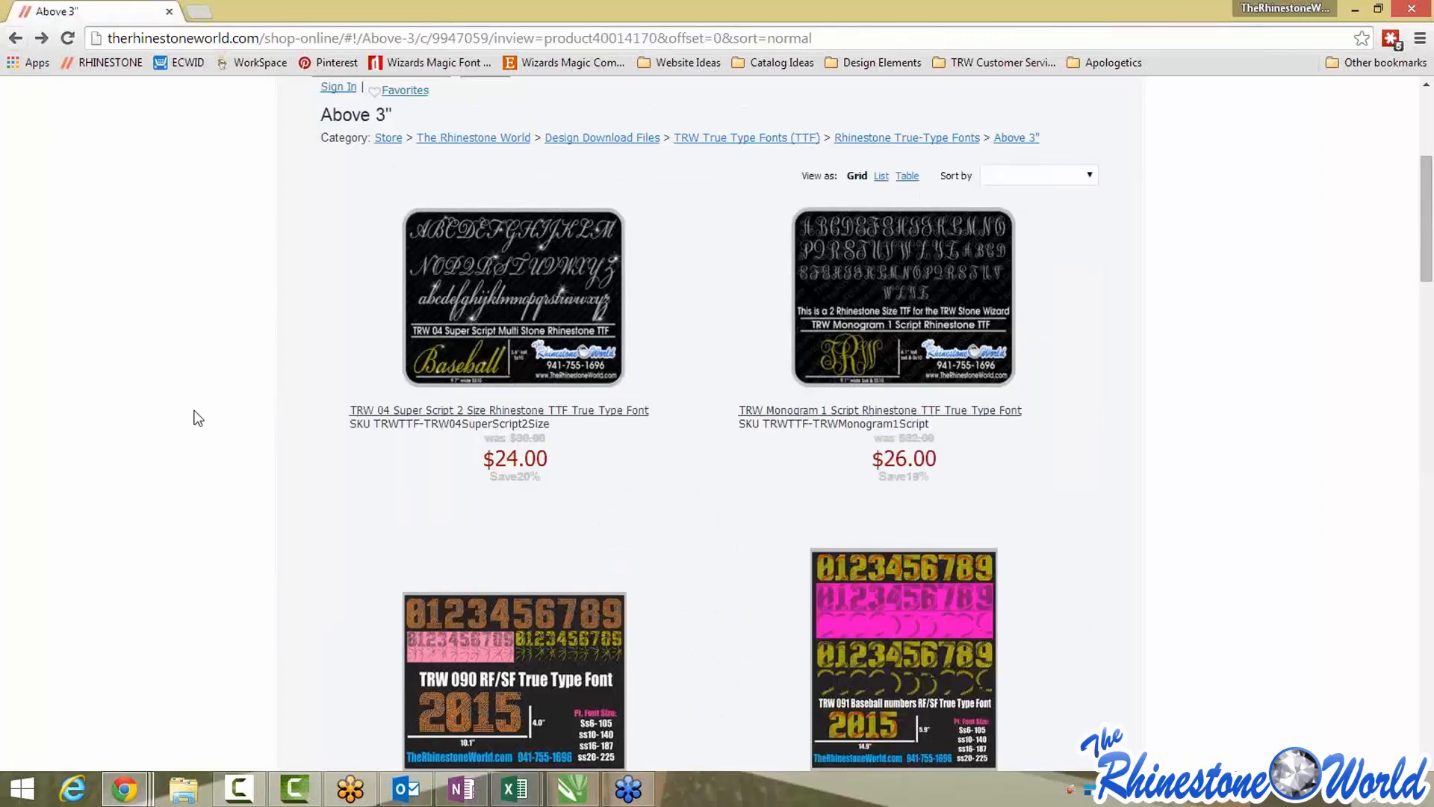
Look through the sports and faded number fonts offered in the Above 3" category
scroll(650, 530, down, 5)
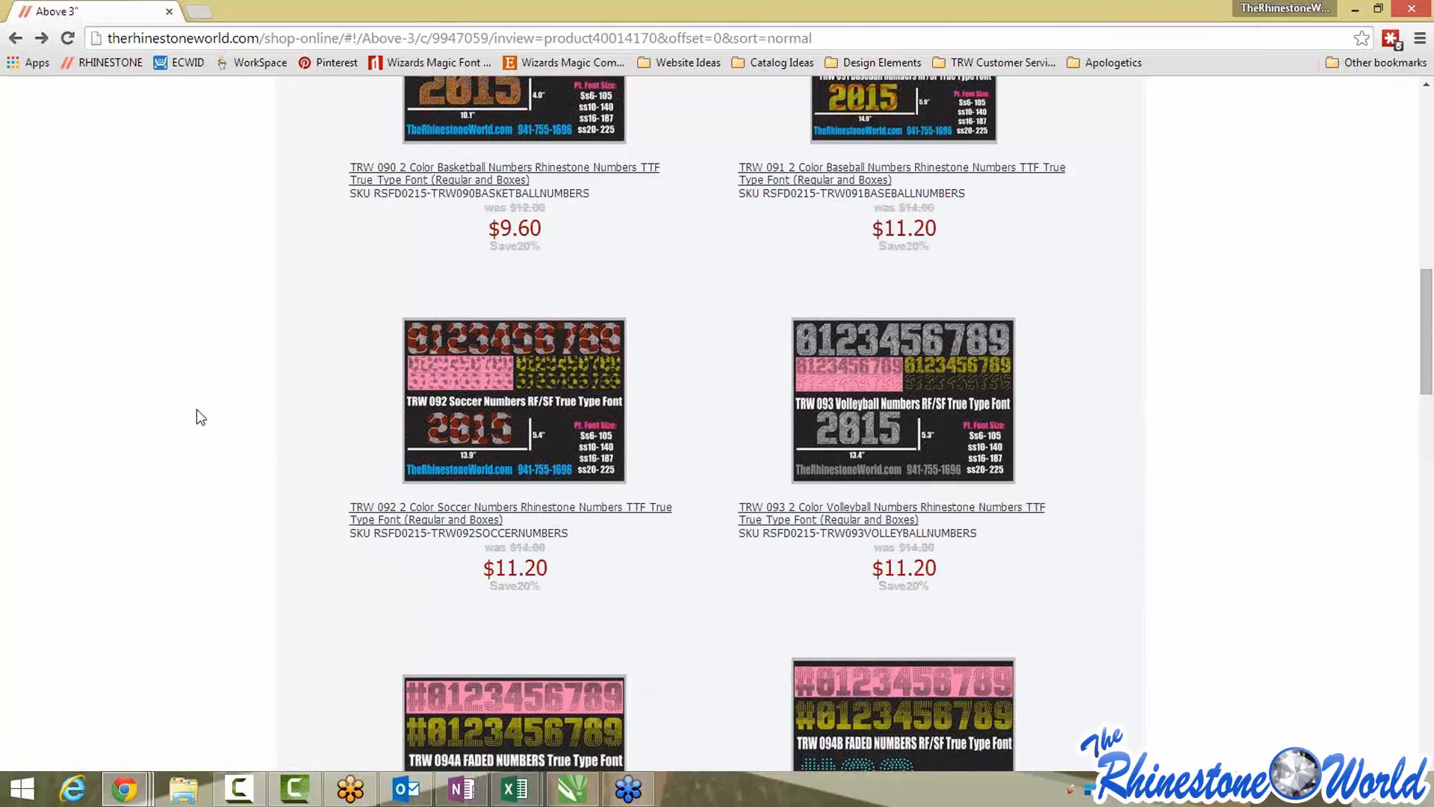
scroll(209, 416, down, 3)
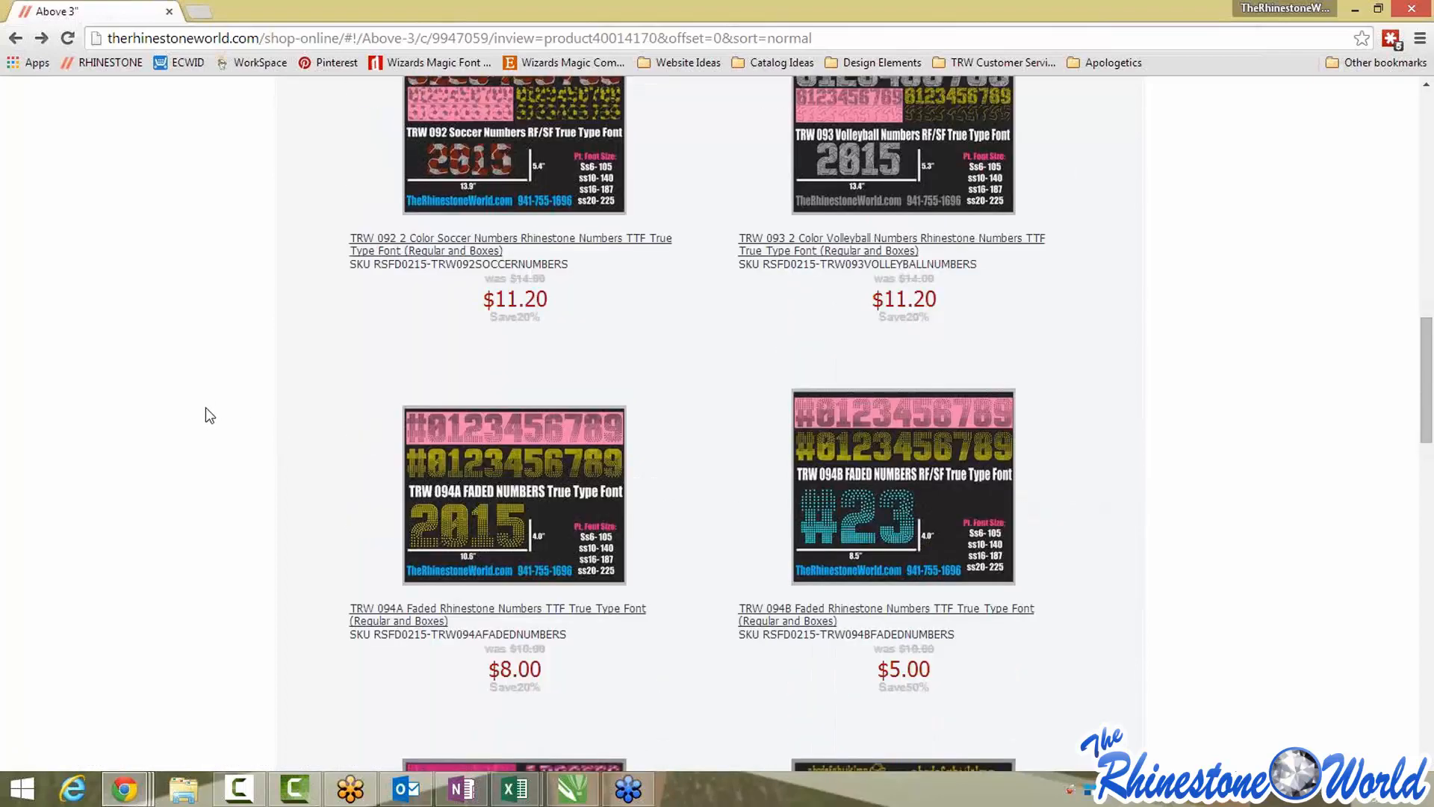
scroll(205, 415, down, 4)
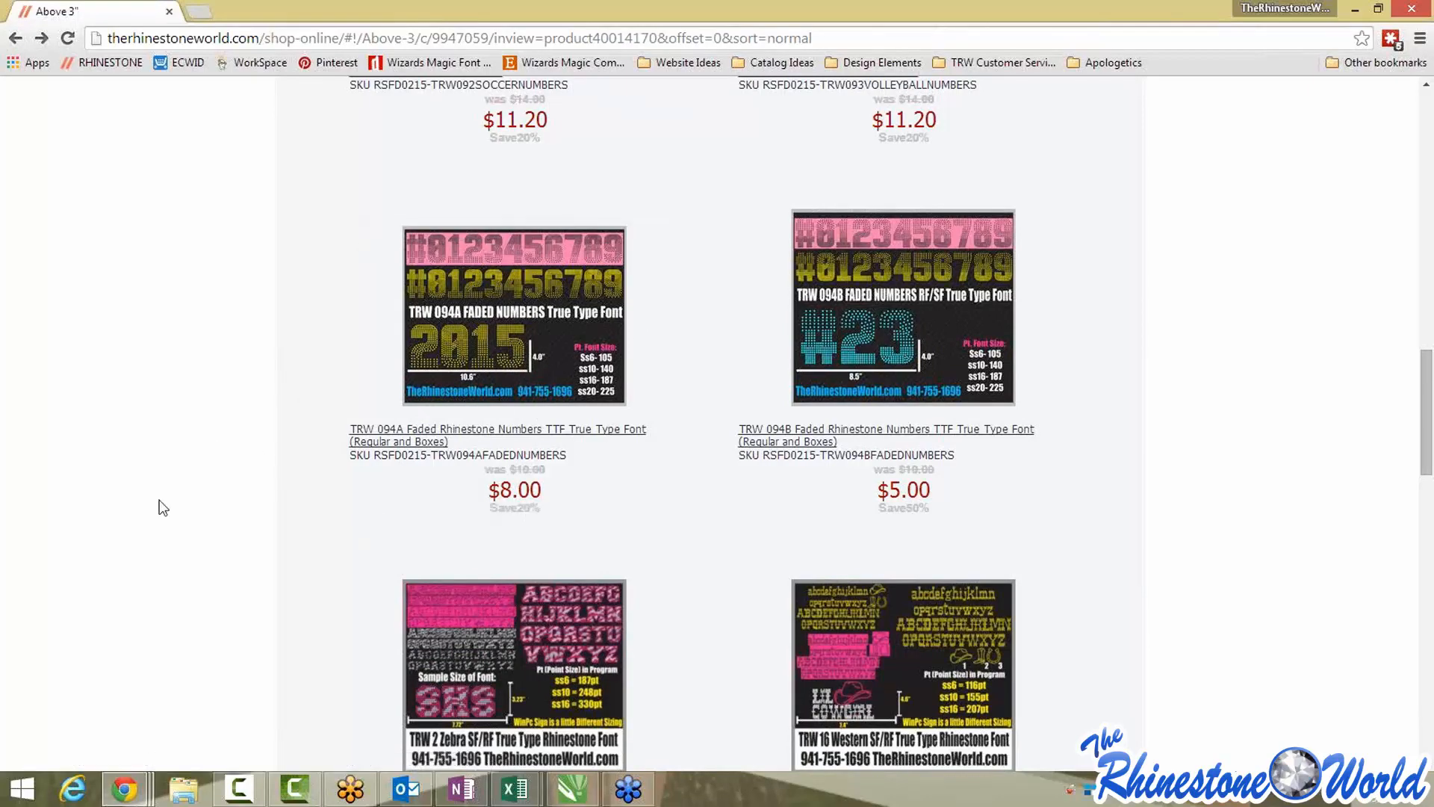
scroll(489, 586, down, 1)
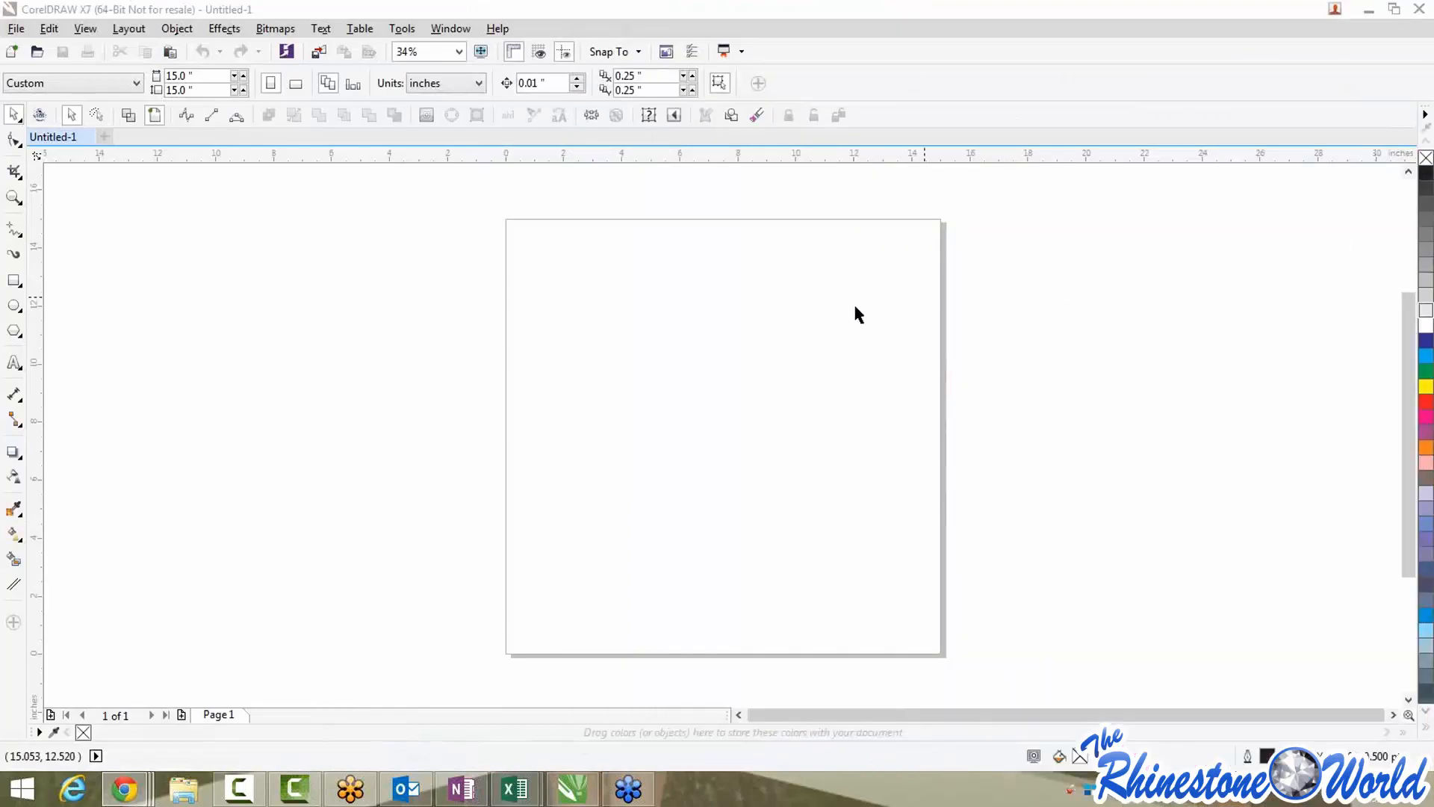
Switch to CorelDRAW, launch the TRW Stone Wizard macro and place its window beside the drawing page
click(42, 115)
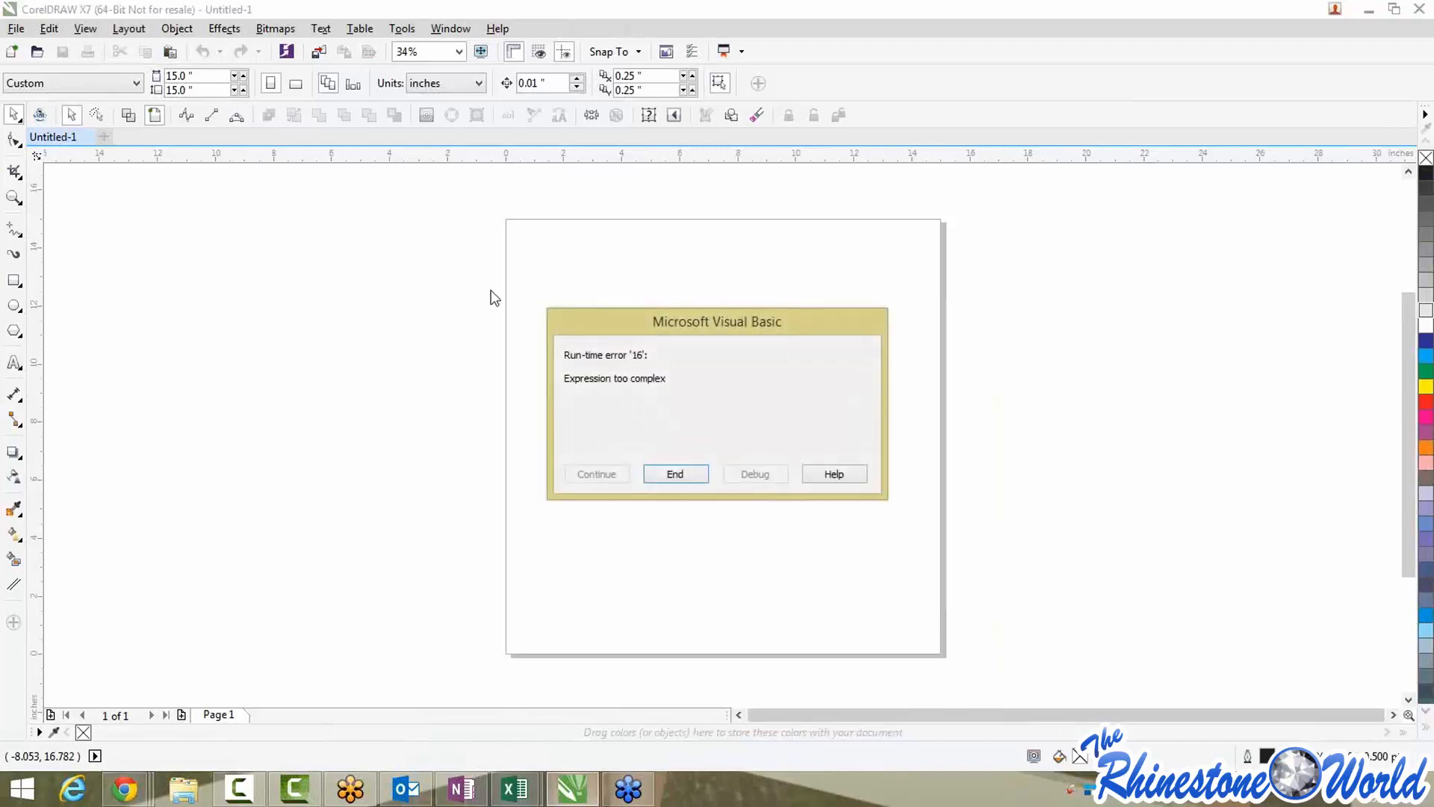
click(648, 472)
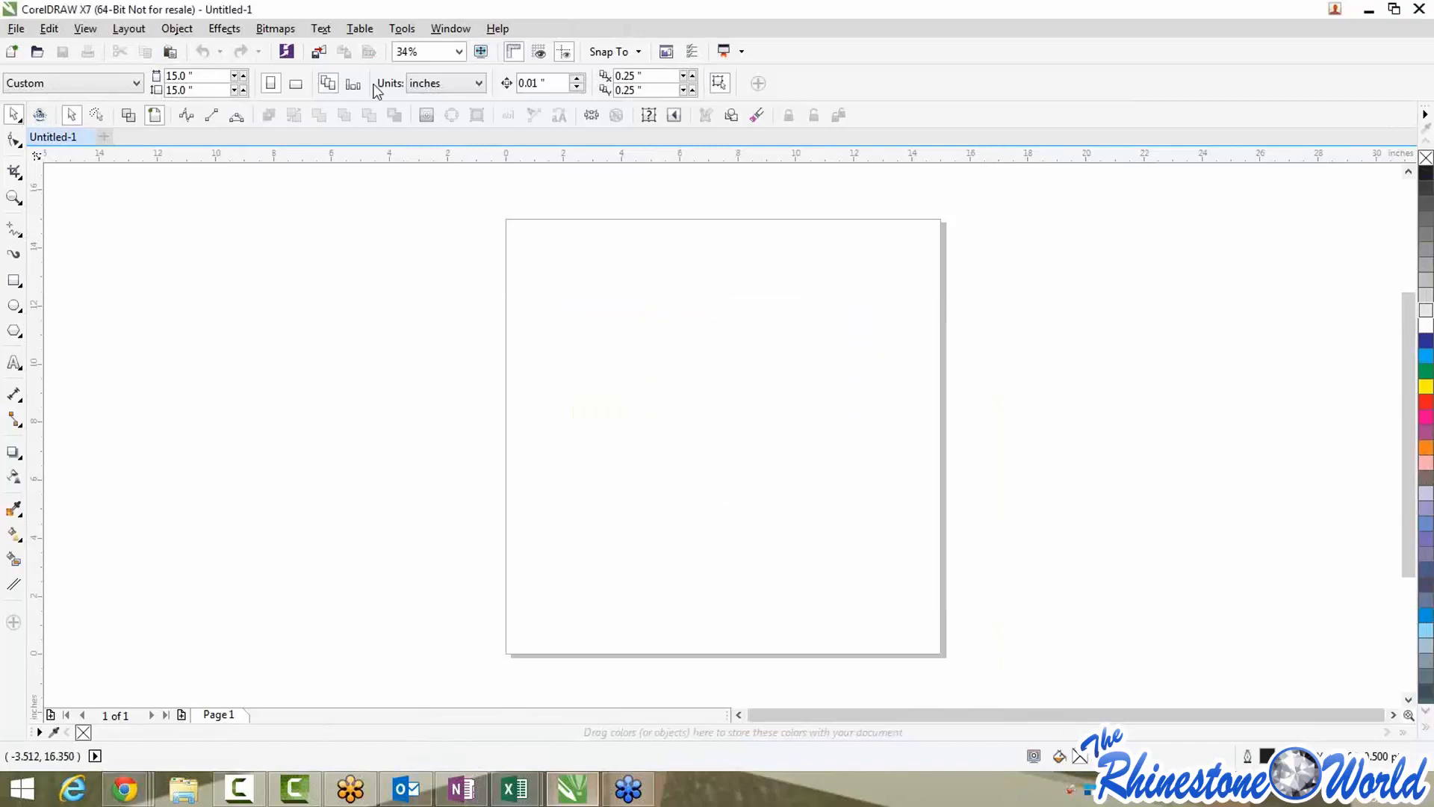
click(39, 116)
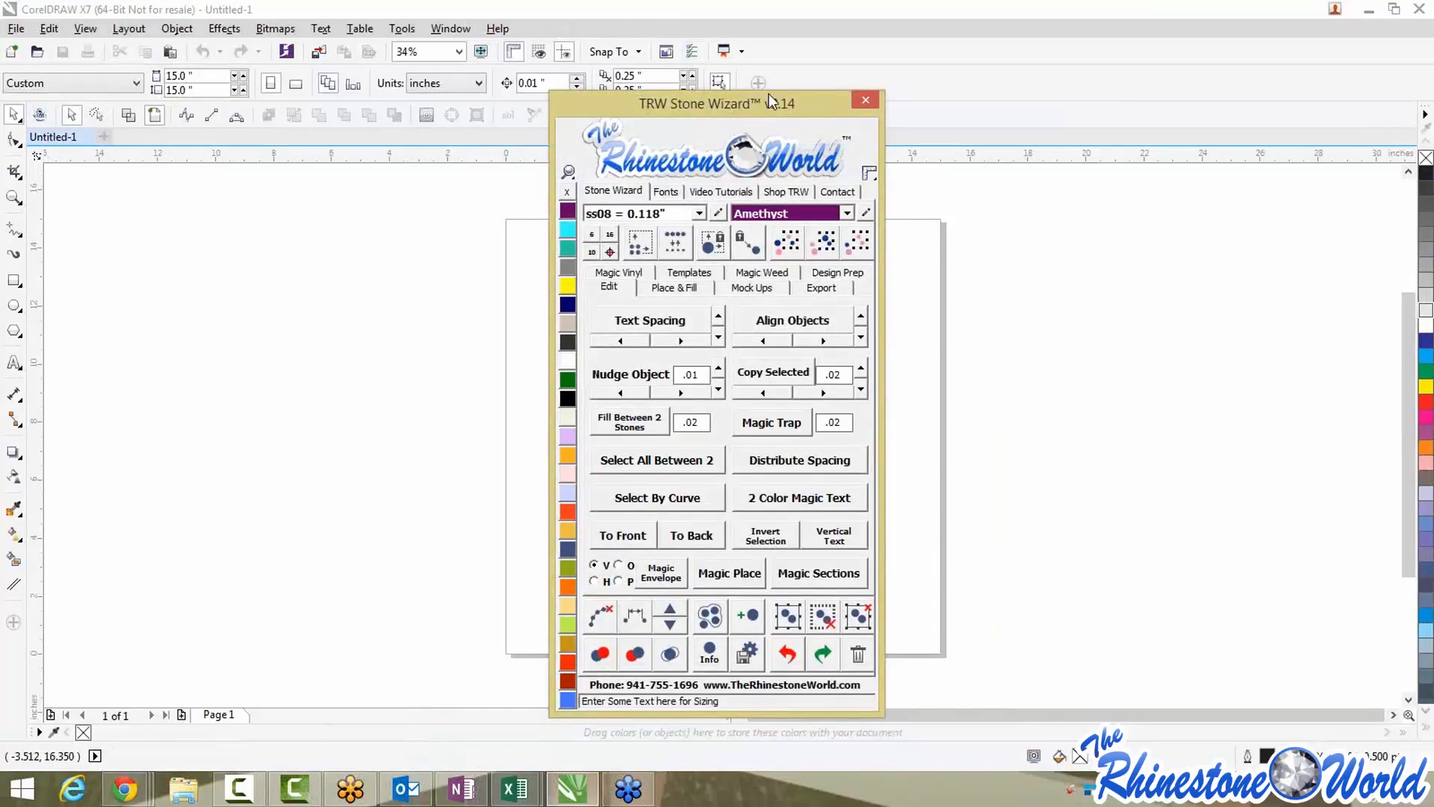
drag(768, 93, 1284, 84)
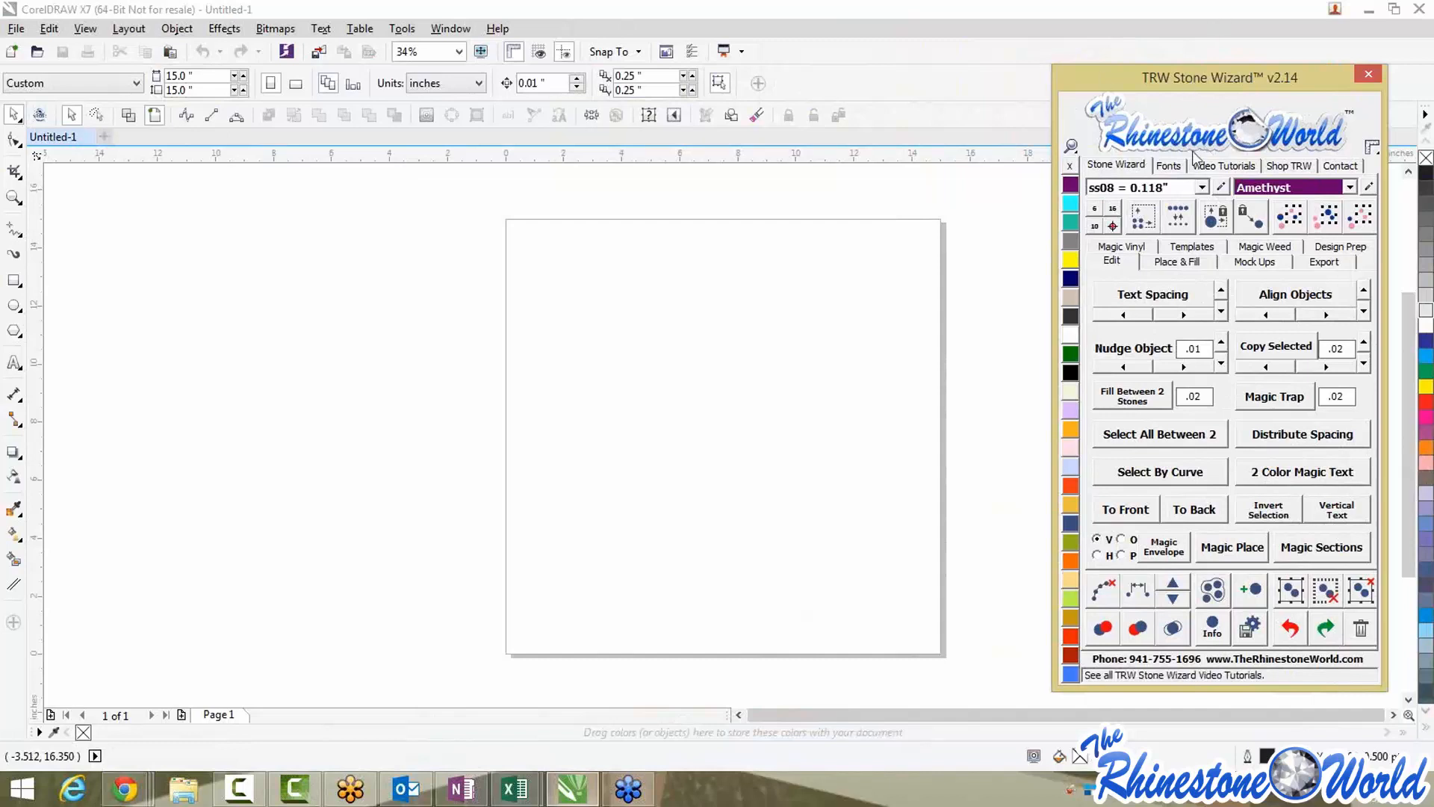
drag(1201, 77, 1139, 72)
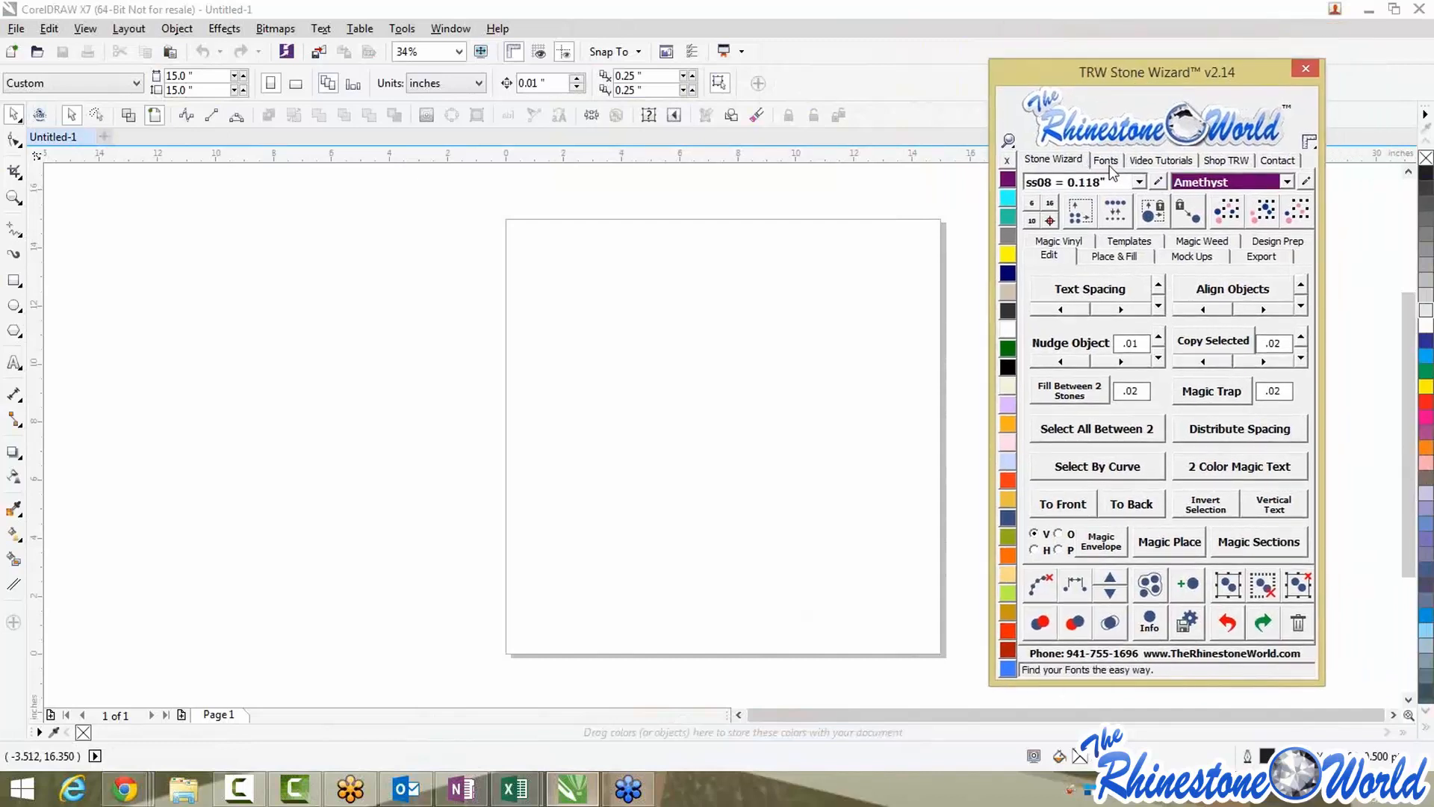
Search the Stone Wizard's fonts for "trw" and preview the font TRW Chev 3 Multi Dec Athletic 4
click(1107, 162)
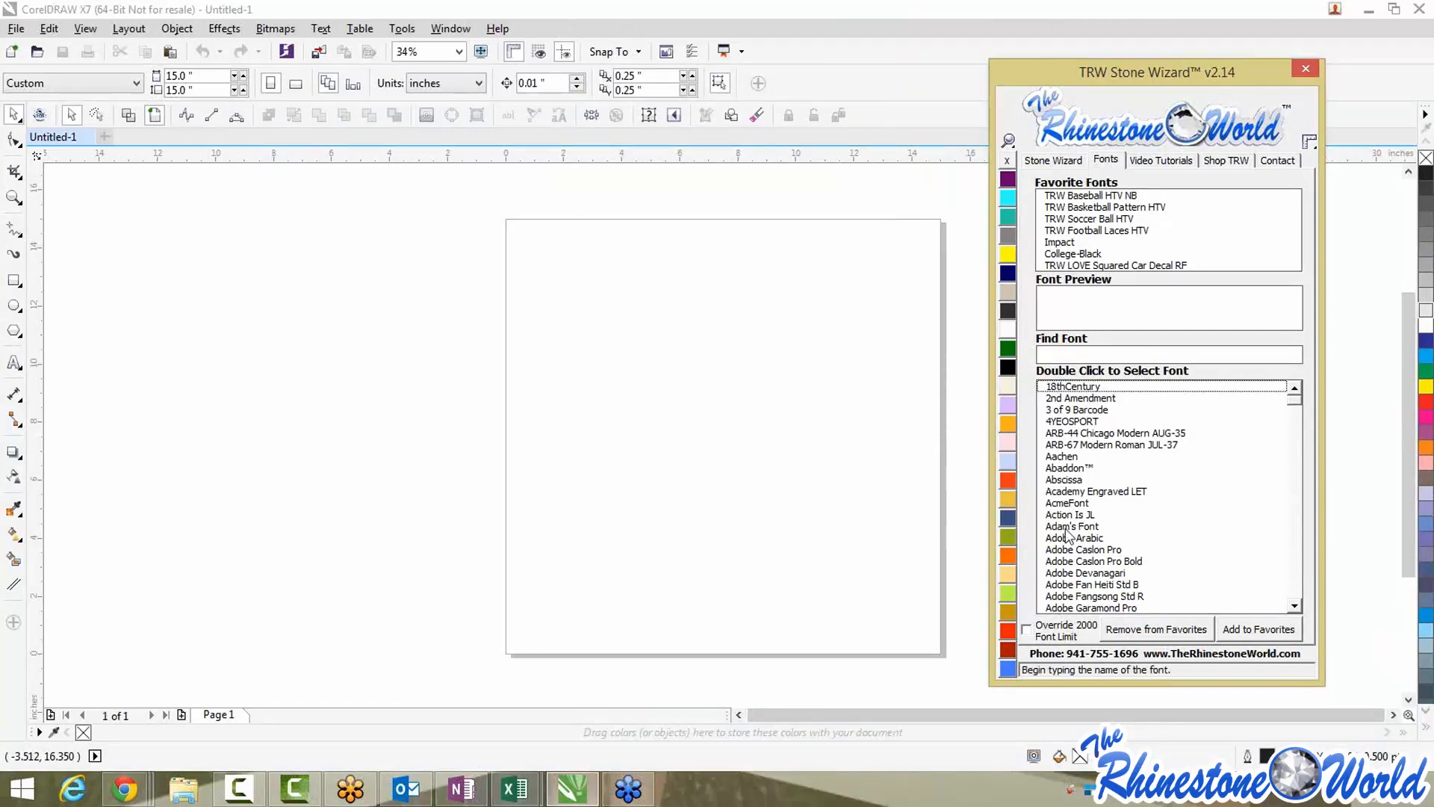
drag(1295, 402, 1293, 393)
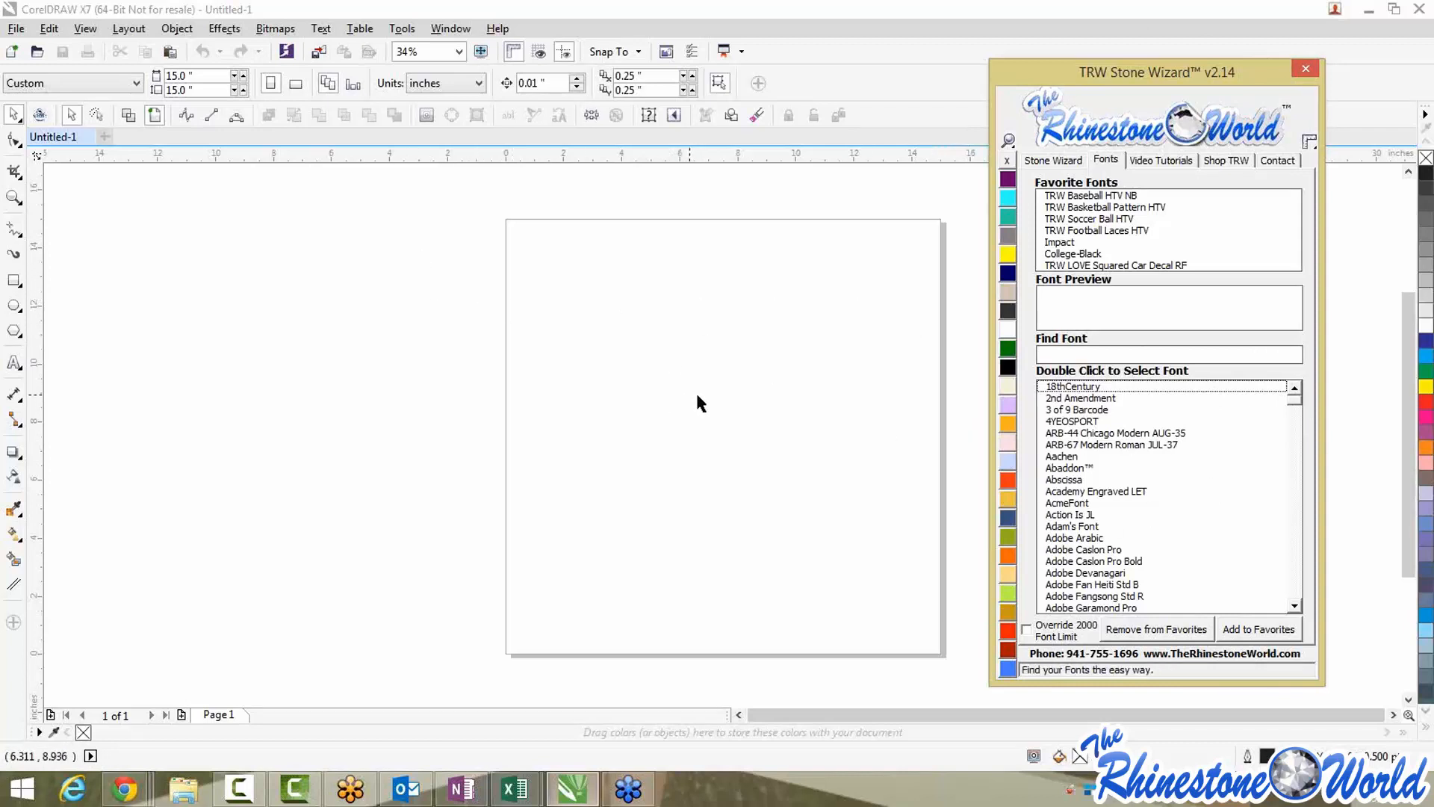
click(1108, 356)
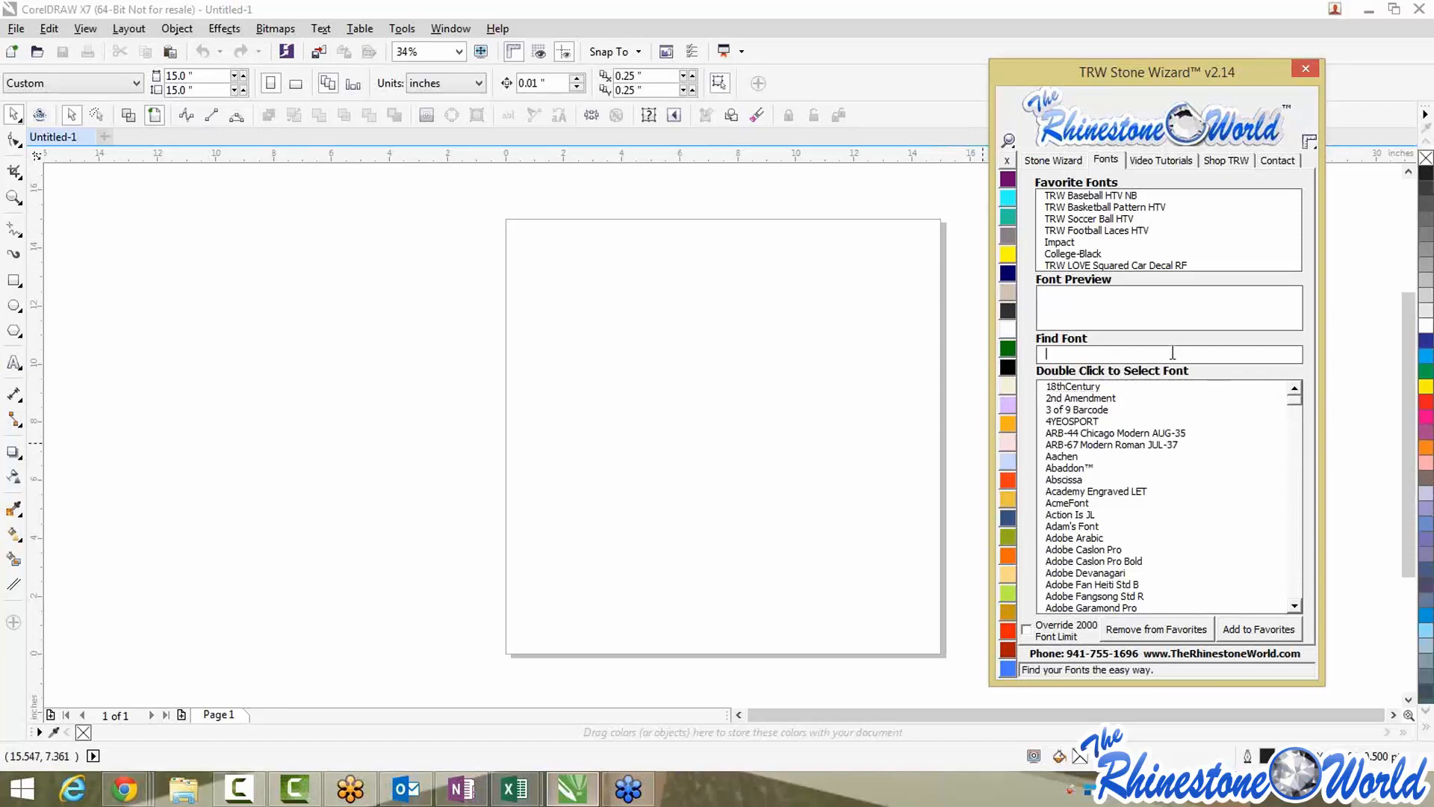
text(trw)
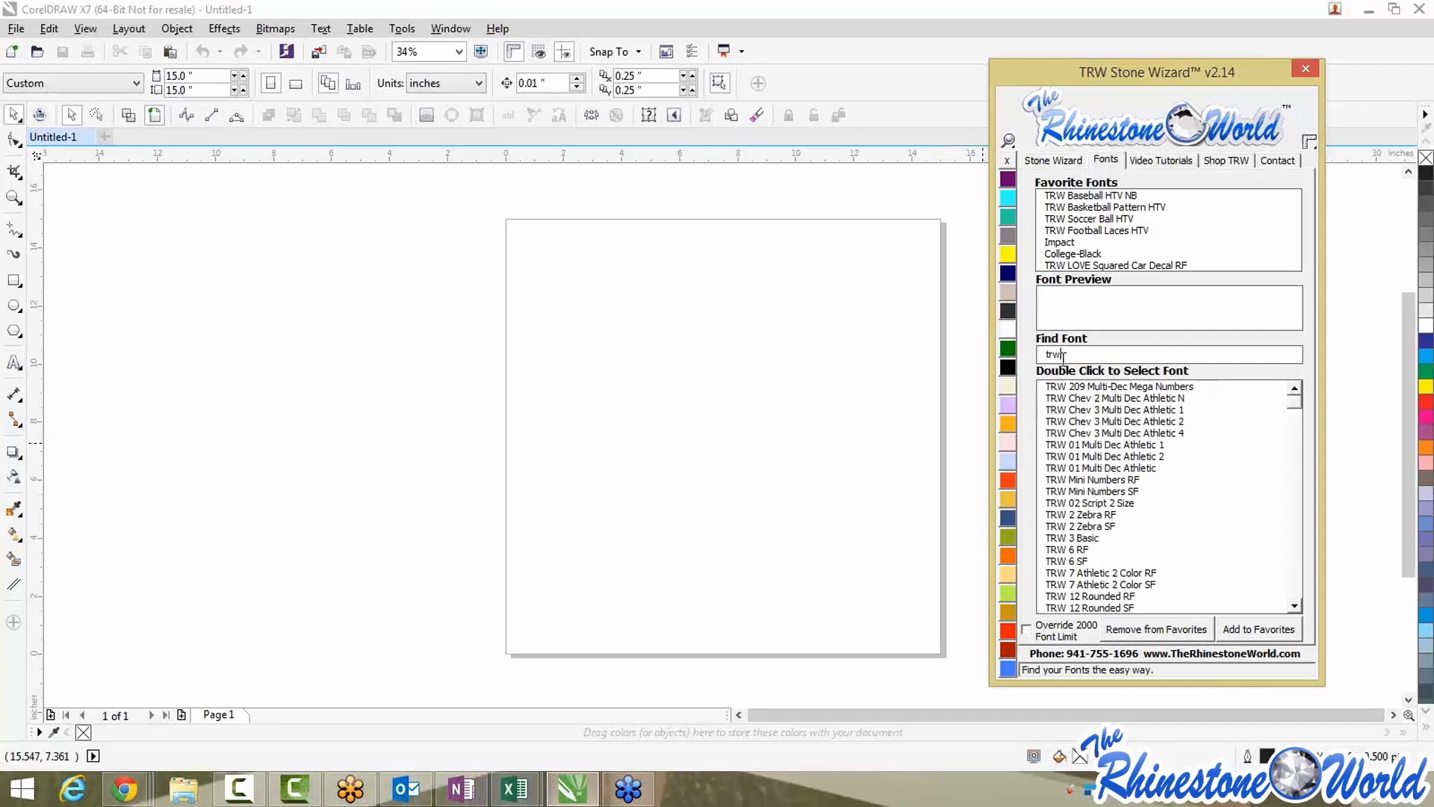
mouse_move(1294, 407)
mouse_down()
mouse_move(1306, 616)
mouse_move(1294, 401)
mouse_up()
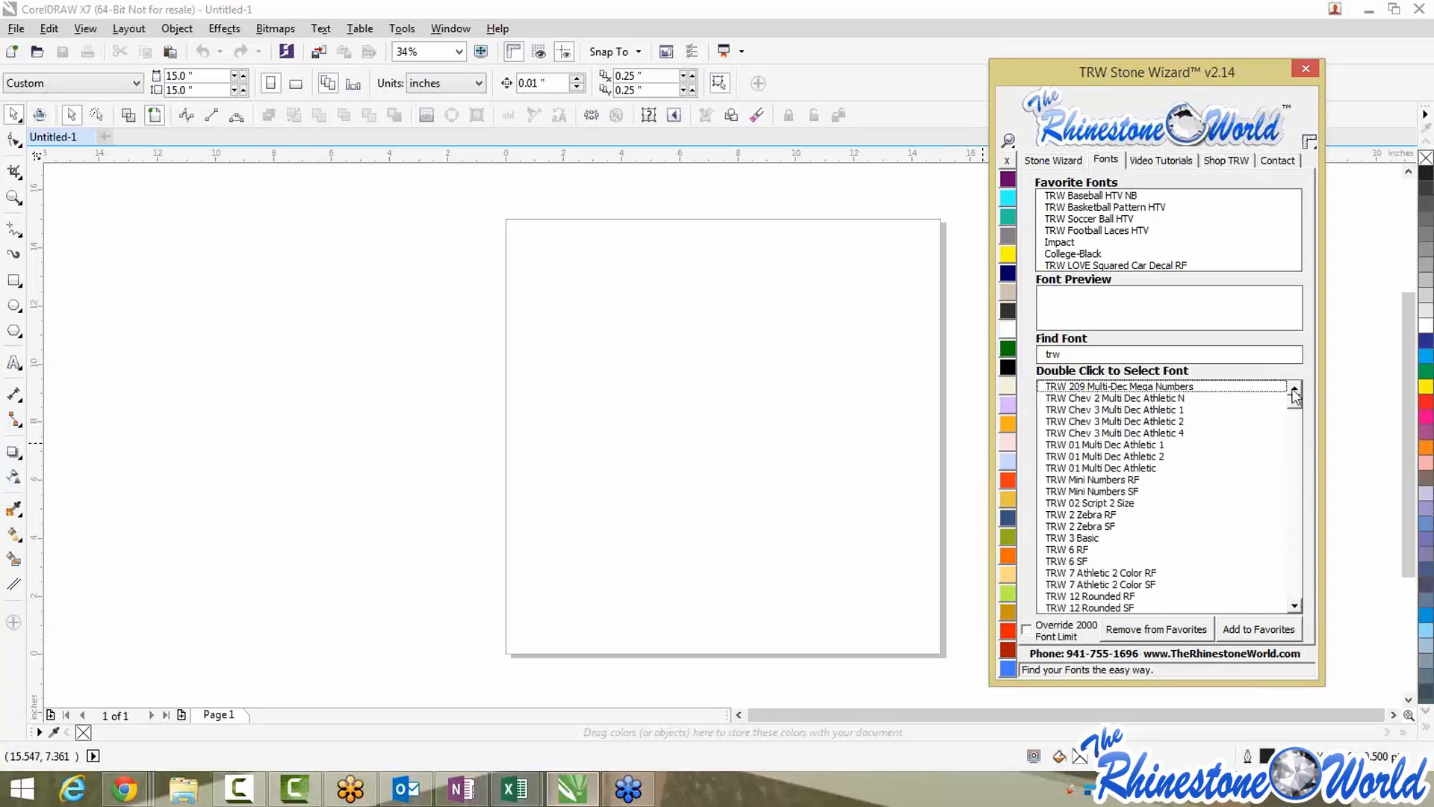
click(1147, 433)
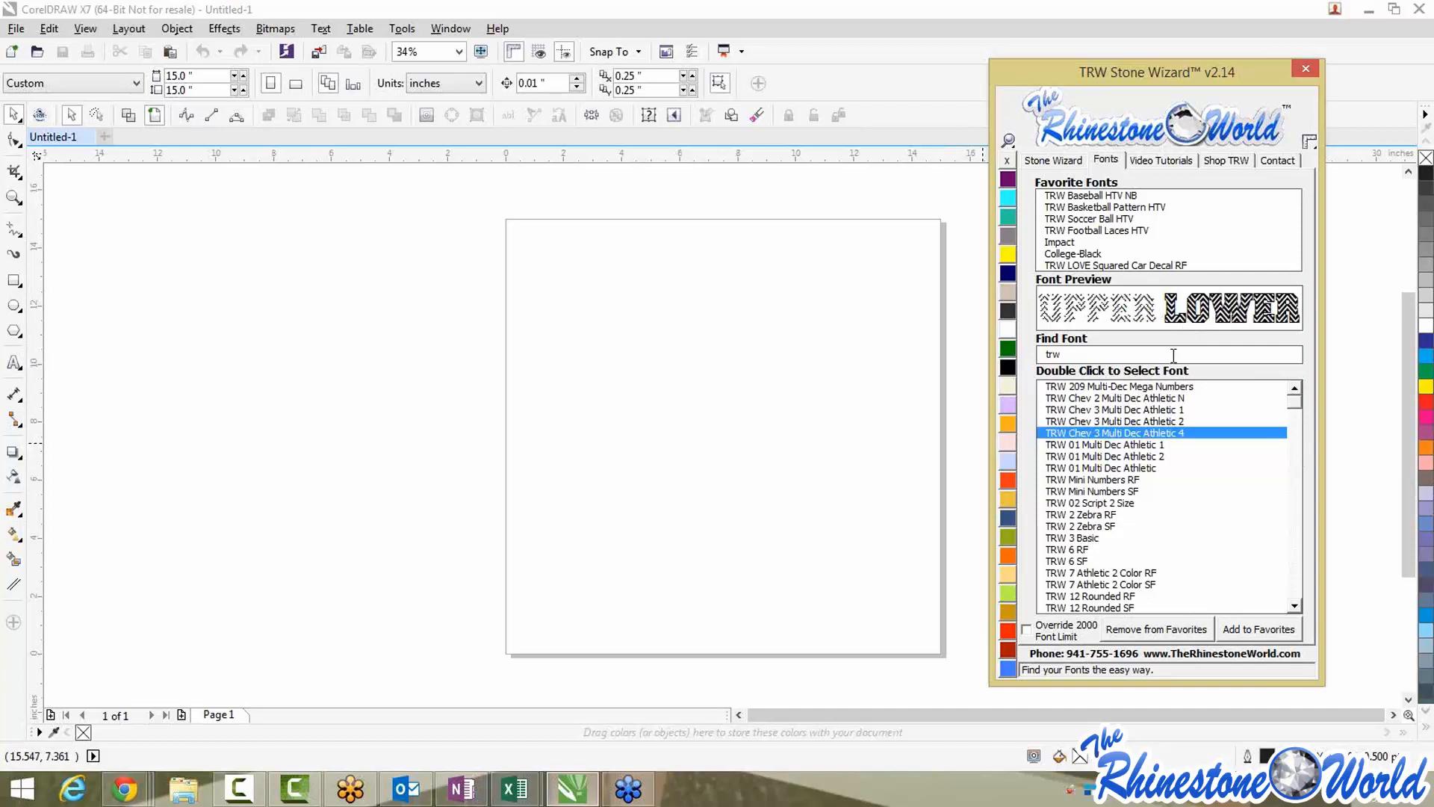
Write the artistic text BASEBALL in capitals in the upper part of the page
click(1053, 159)
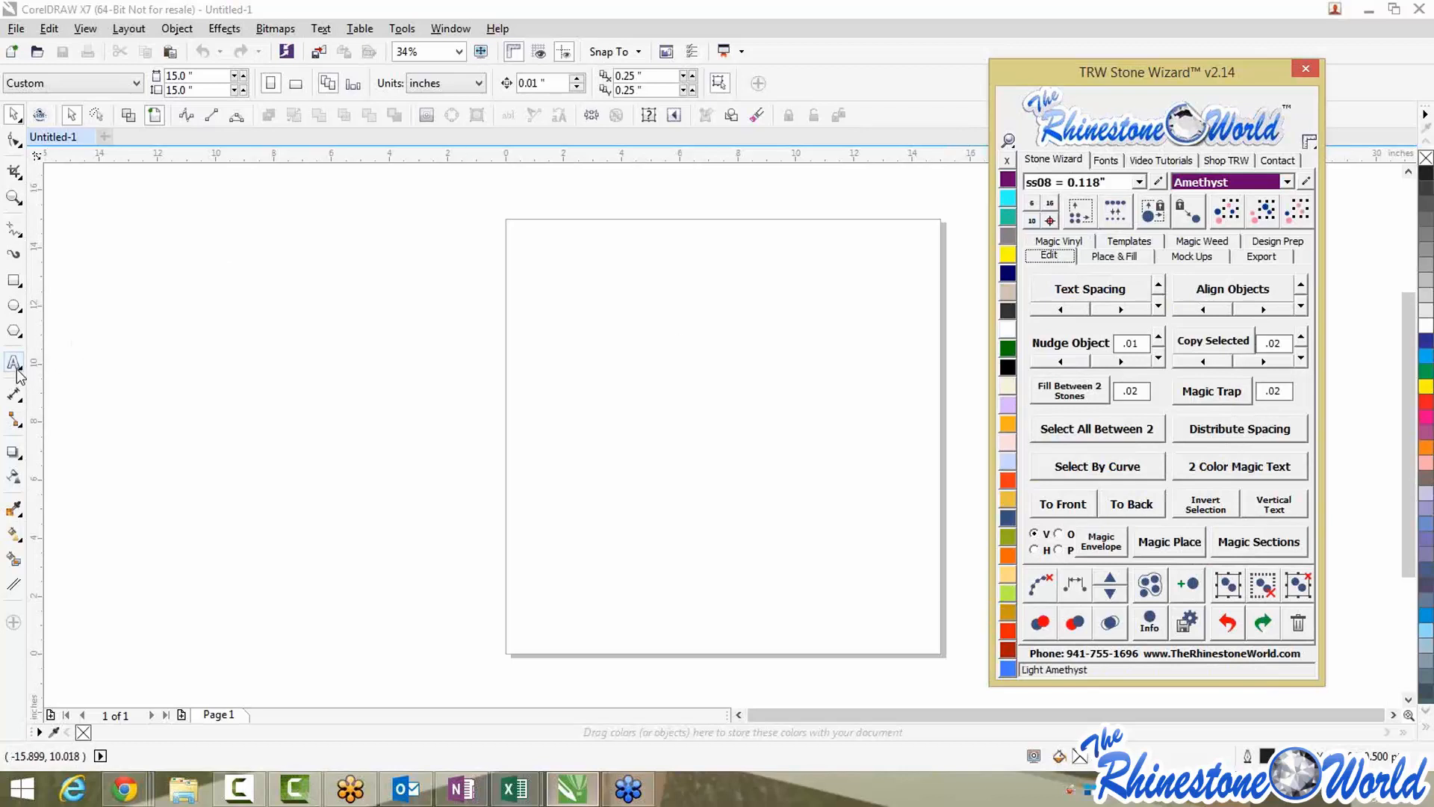
click(145, 360)
key(F8)
click(636, 322)
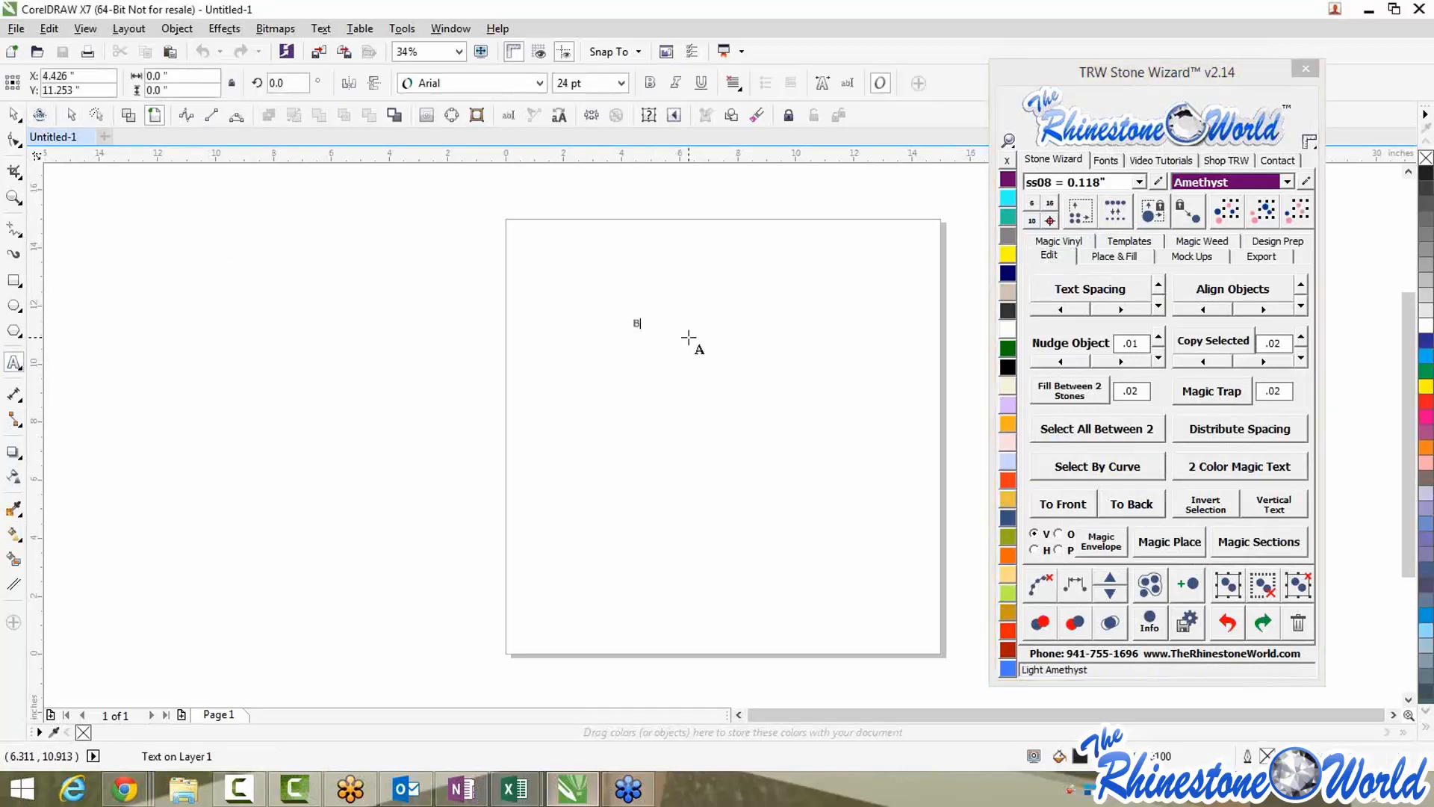
text(BASBALL)
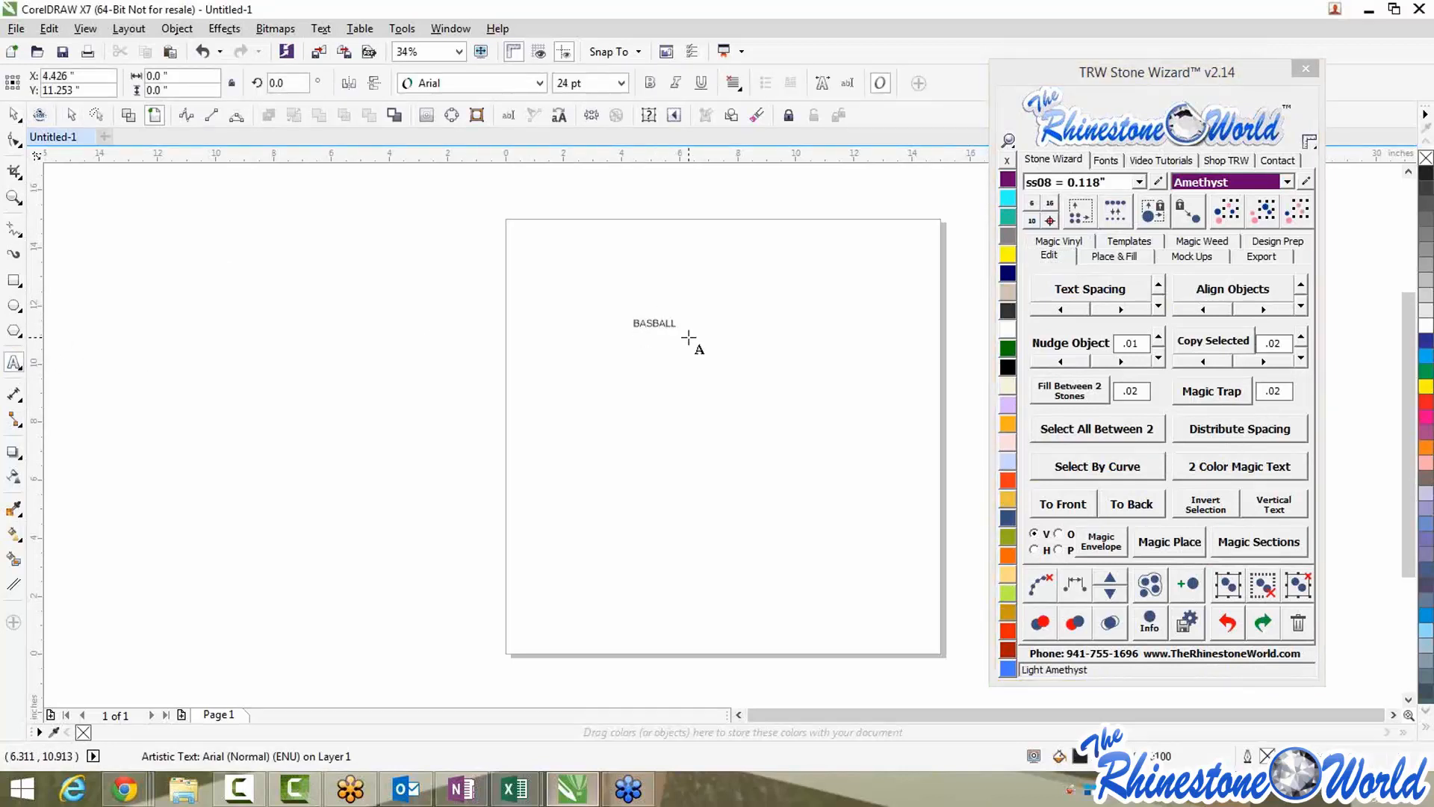
click(653, 323)
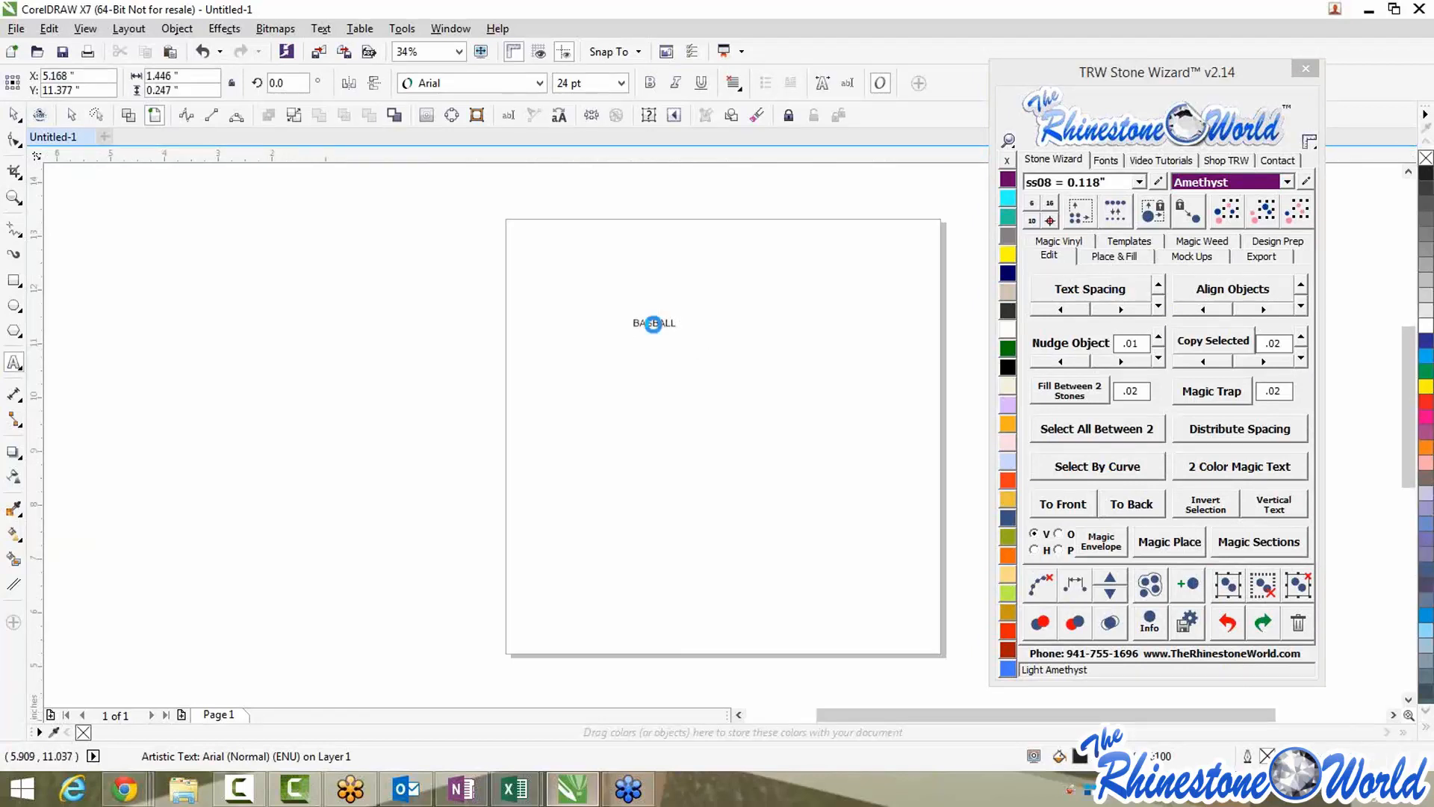
scroll(653, 323, up, 5)
text(e)
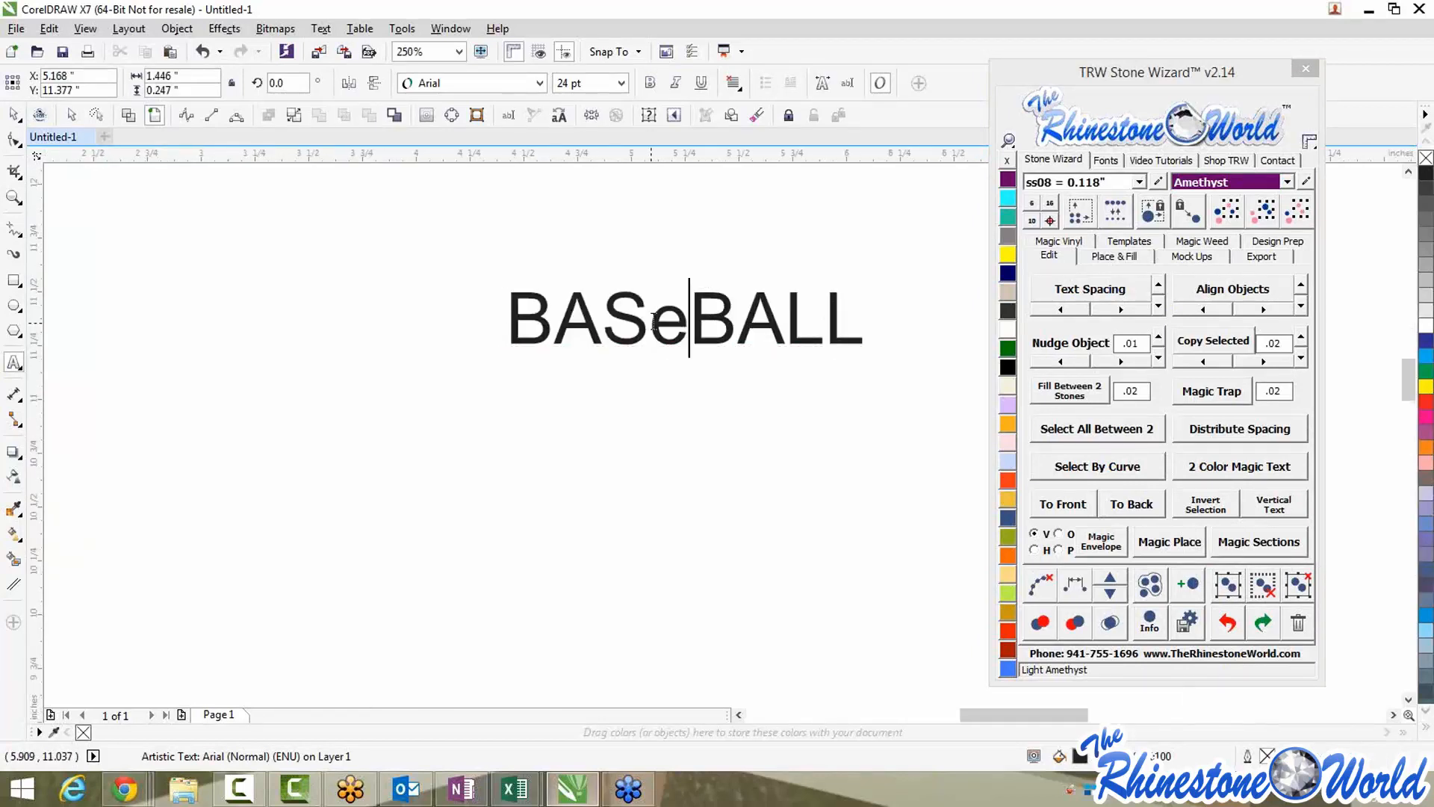
key(BackSpace)
text(E)
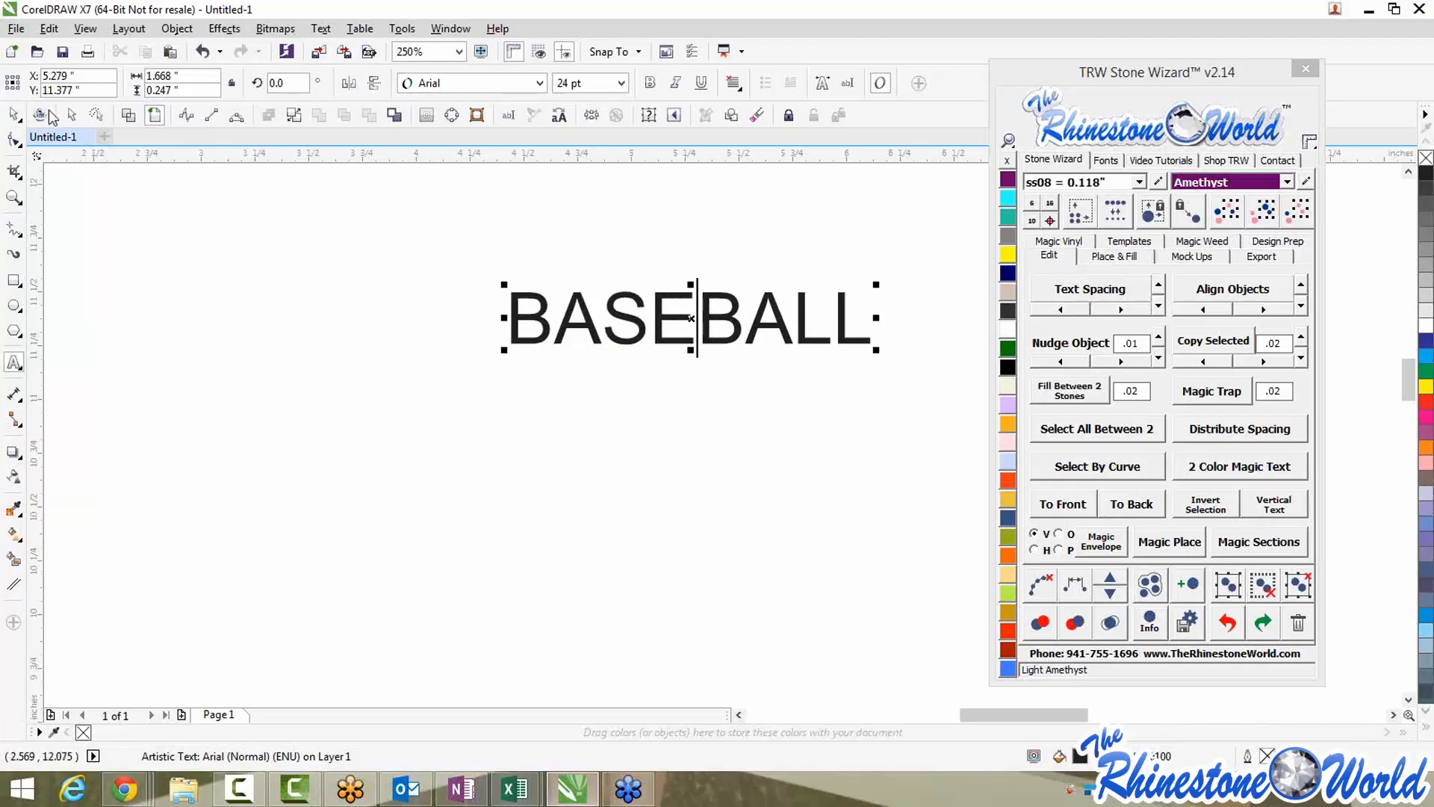
Enlarge the BASEBALL text proportionally to about 4.6 inches wide
click(14, 114)
click(234, 339)
scroll(235, 339, down, 2)
drag(334, 272, 884, 525)
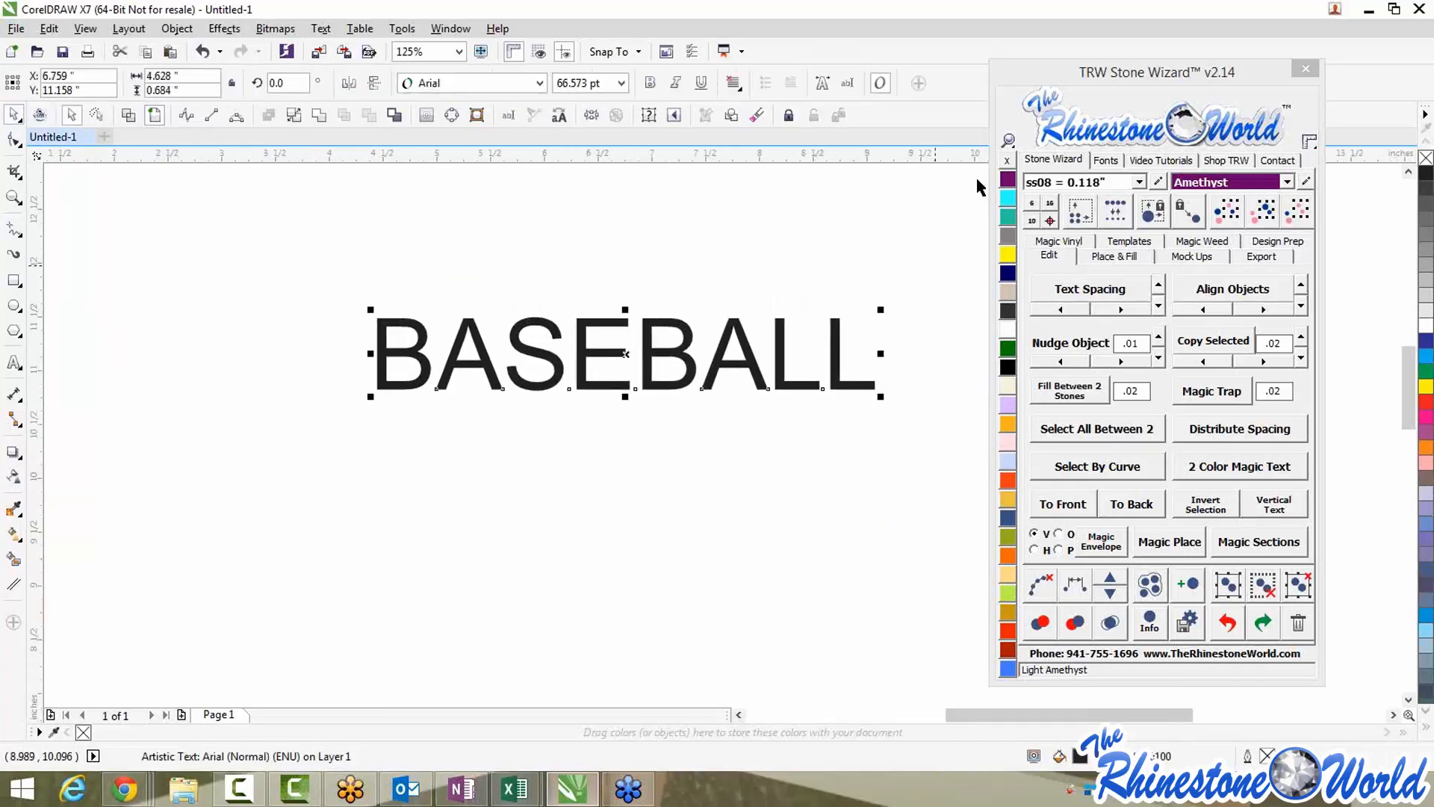
Try the favorite fonts TRW Soccer Ball HTV and TRW Basketball Pattern HTV on the BASEBALL text
click(1105, 160)
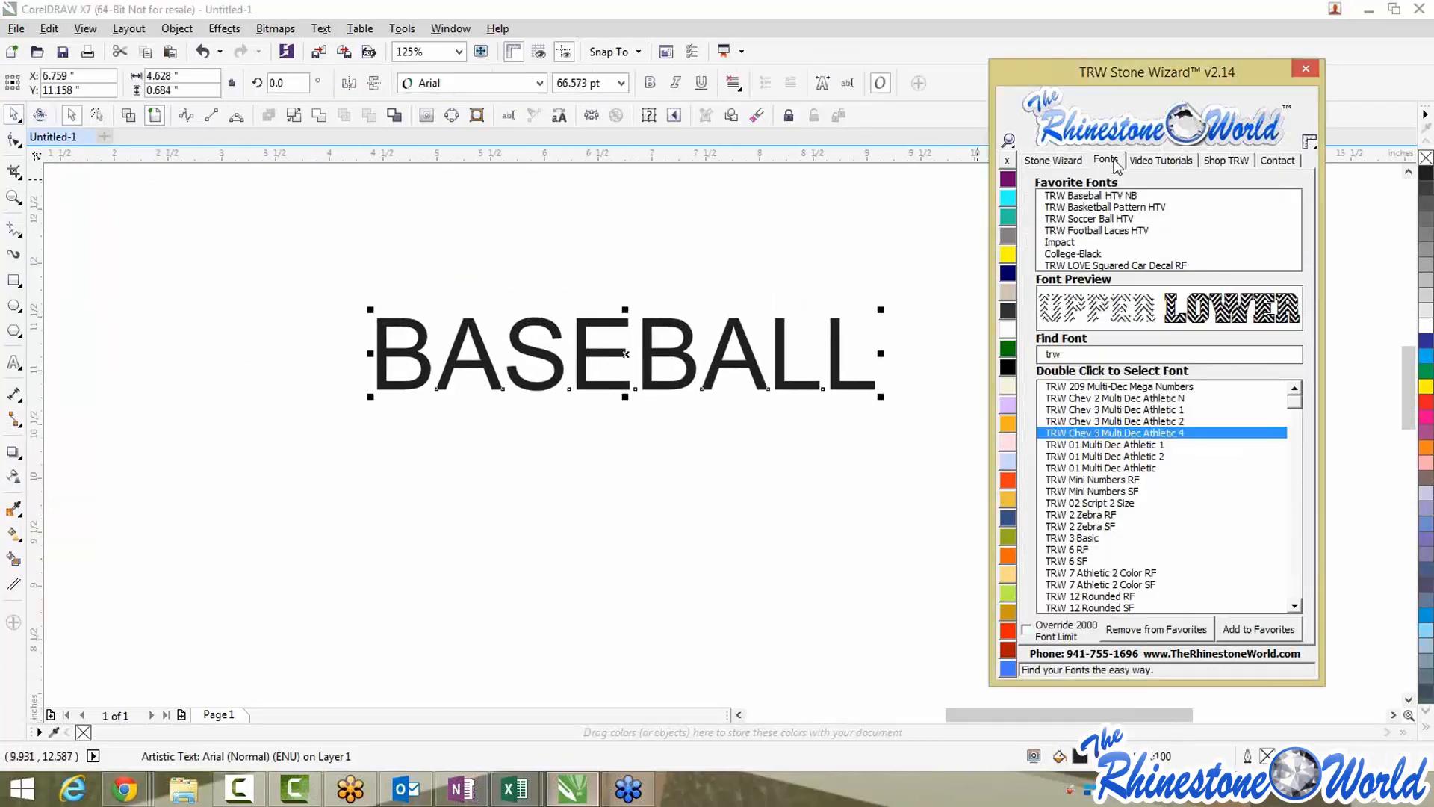
click(1092, 198)
double_click(1087, 218)
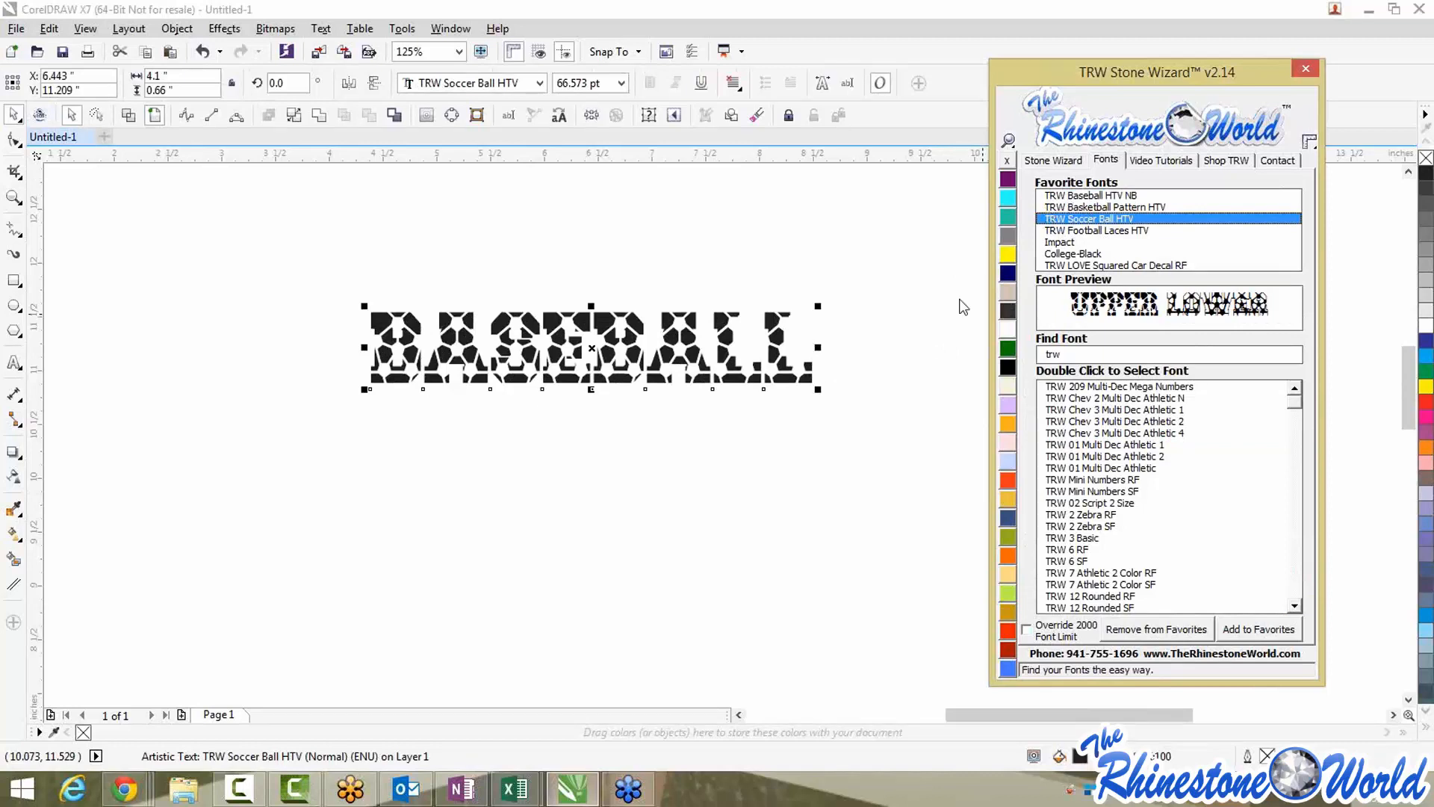
key(Up)
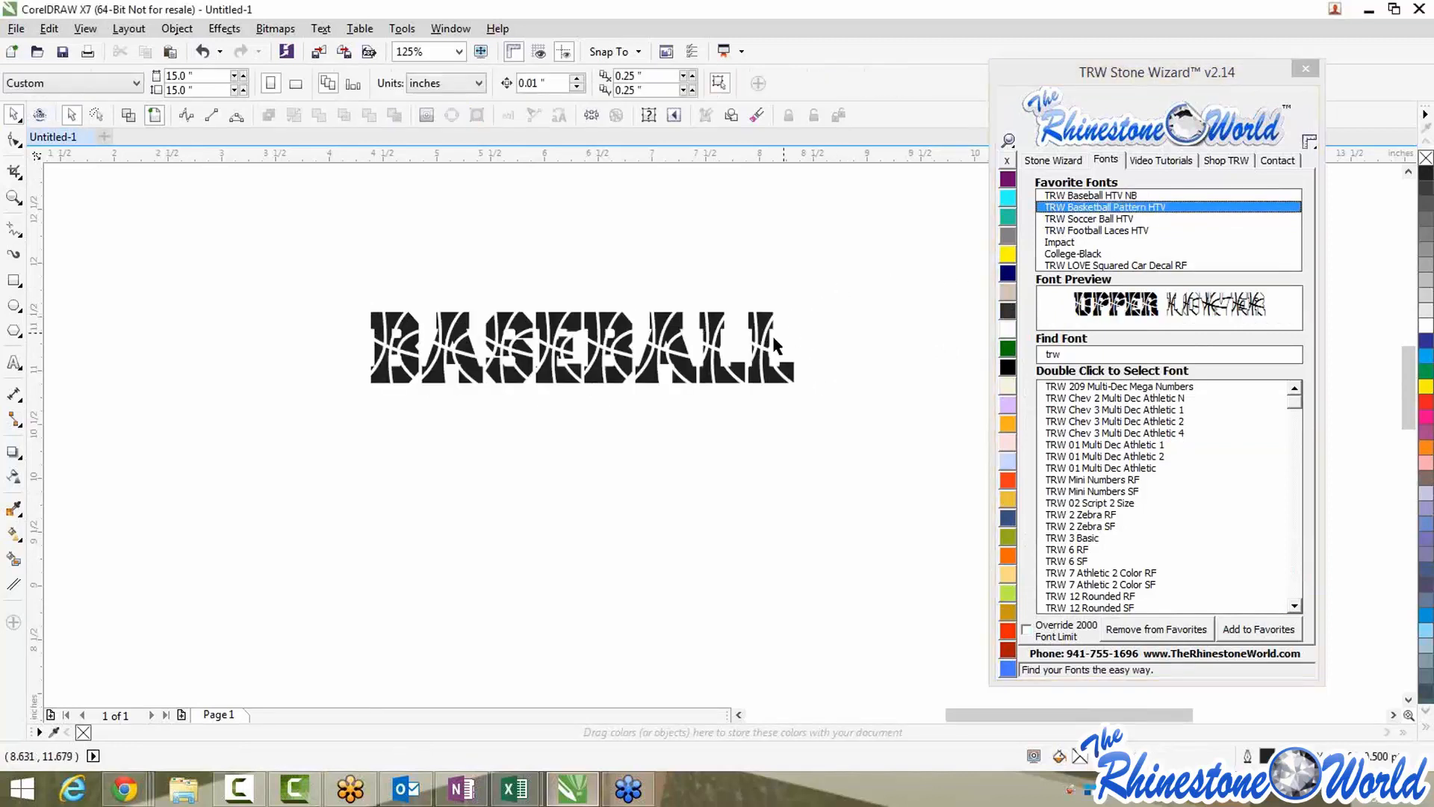
click(785, 372)
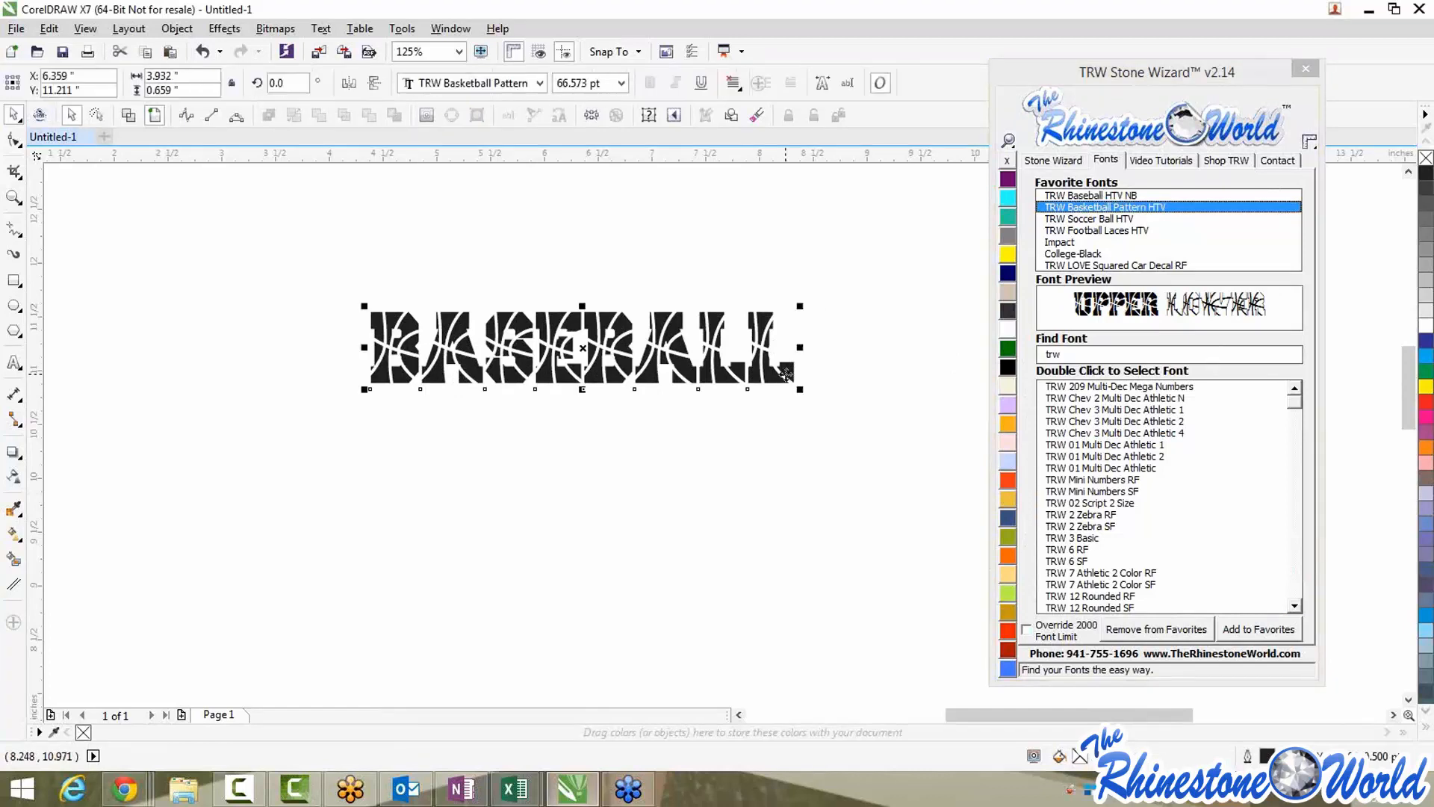
key(Up)
click(793, 373)
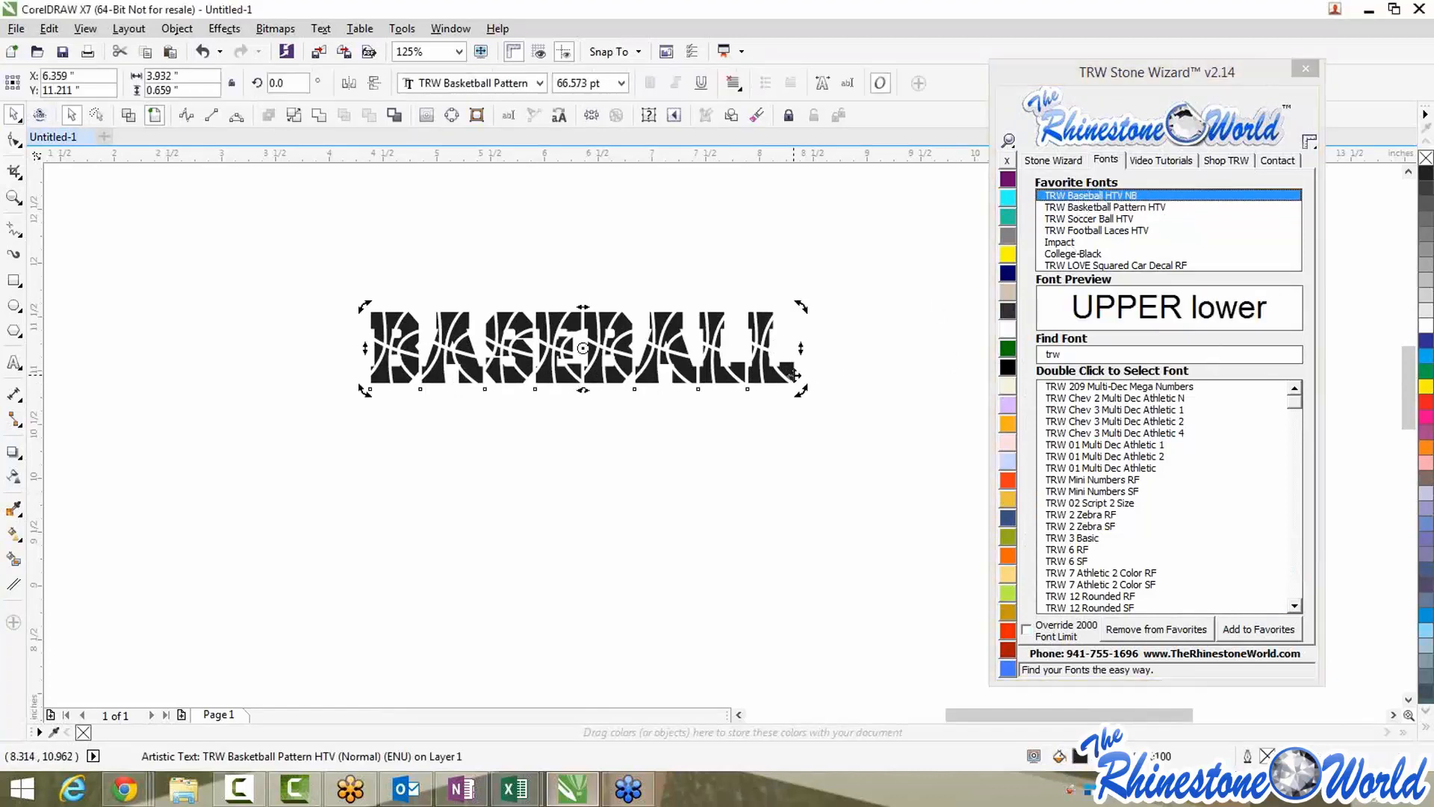
Compare the soccer and basketball favorite fonts on the text again and try TRW Baseball HTV NB
click(1059, 218)
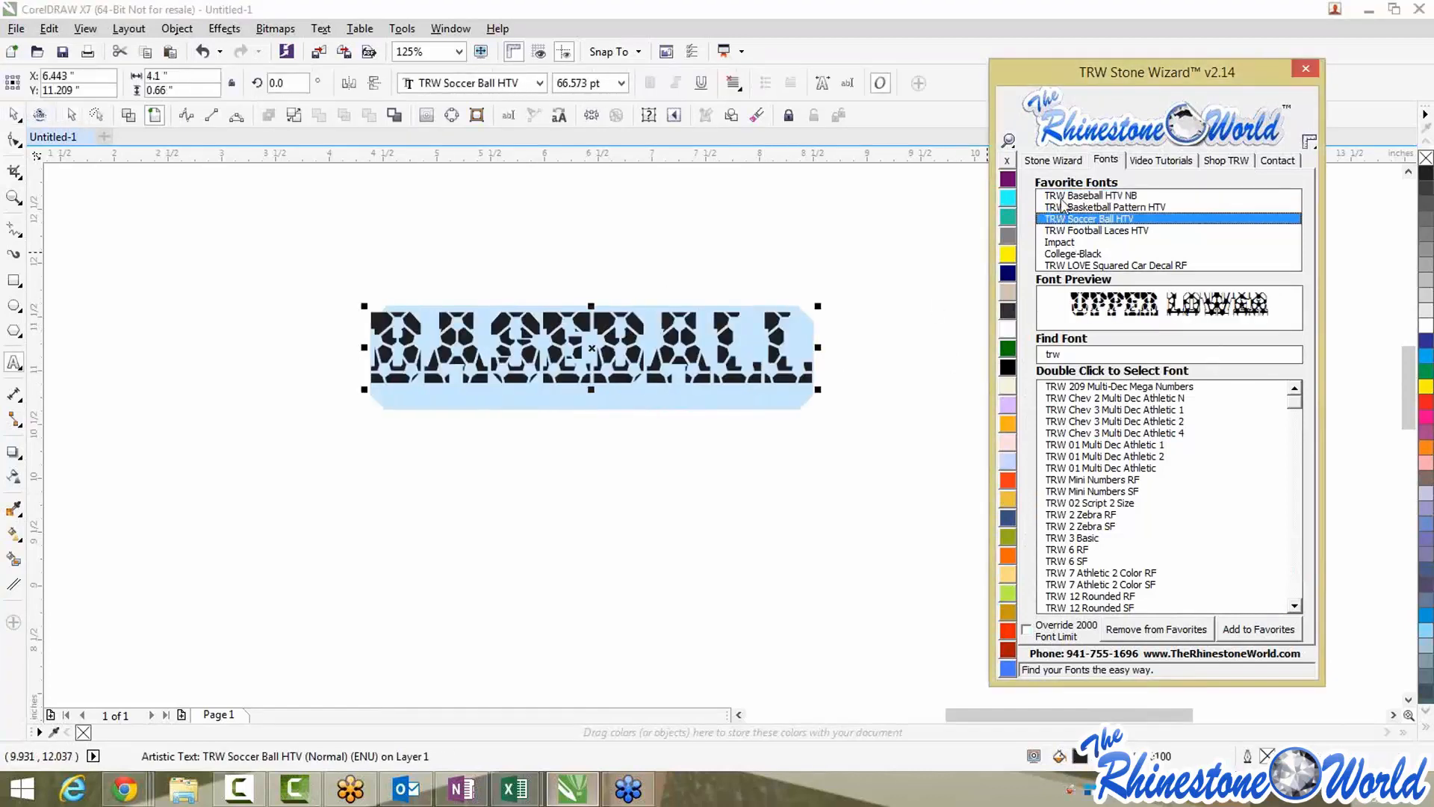
click(1063, 196)
click(1064, 206)
click(1065, 196)
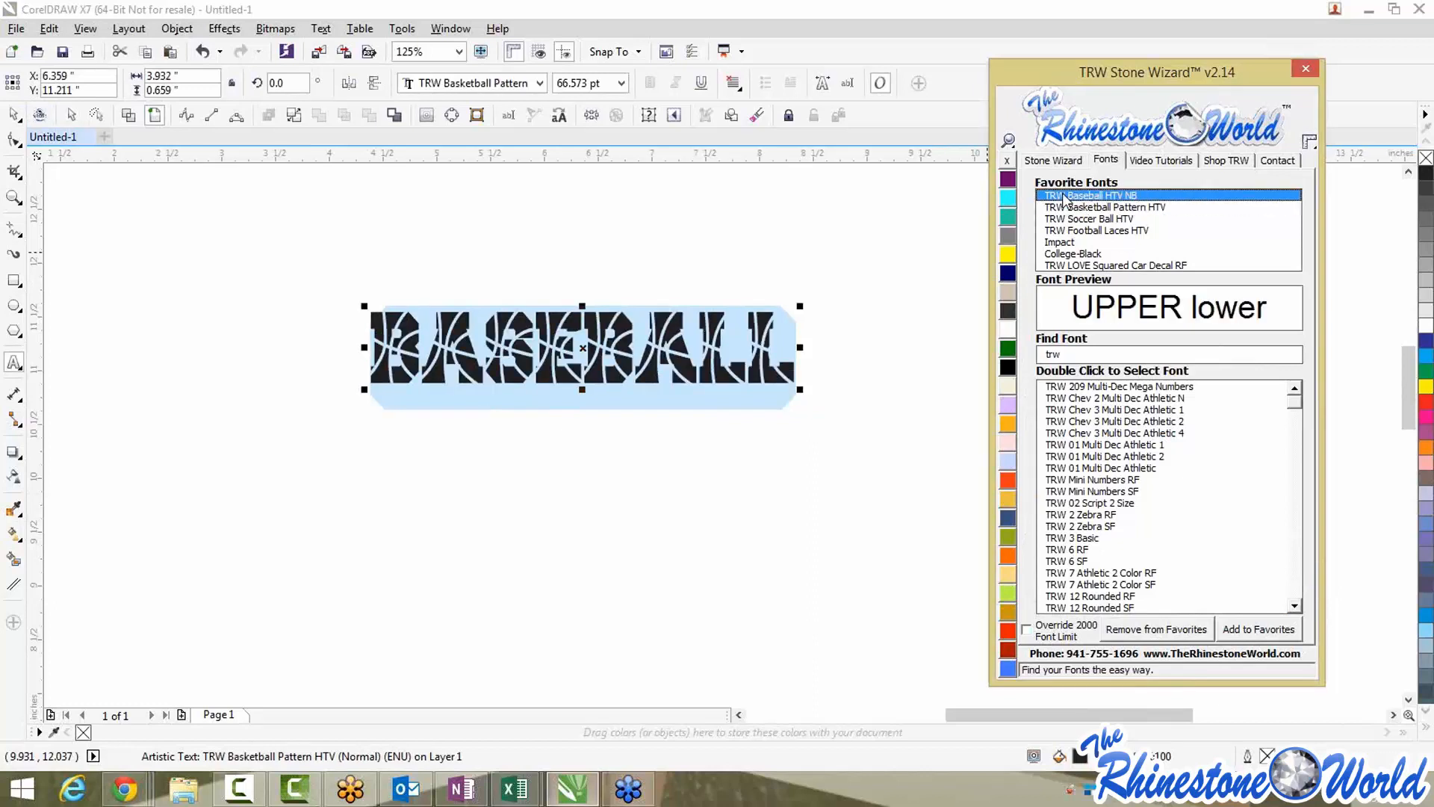
Search the Stone Wizard's fonts for "trw base" and apply TRW Baseball Laces HTV to the BASEBALL text
click(1086, 351)
text(base)
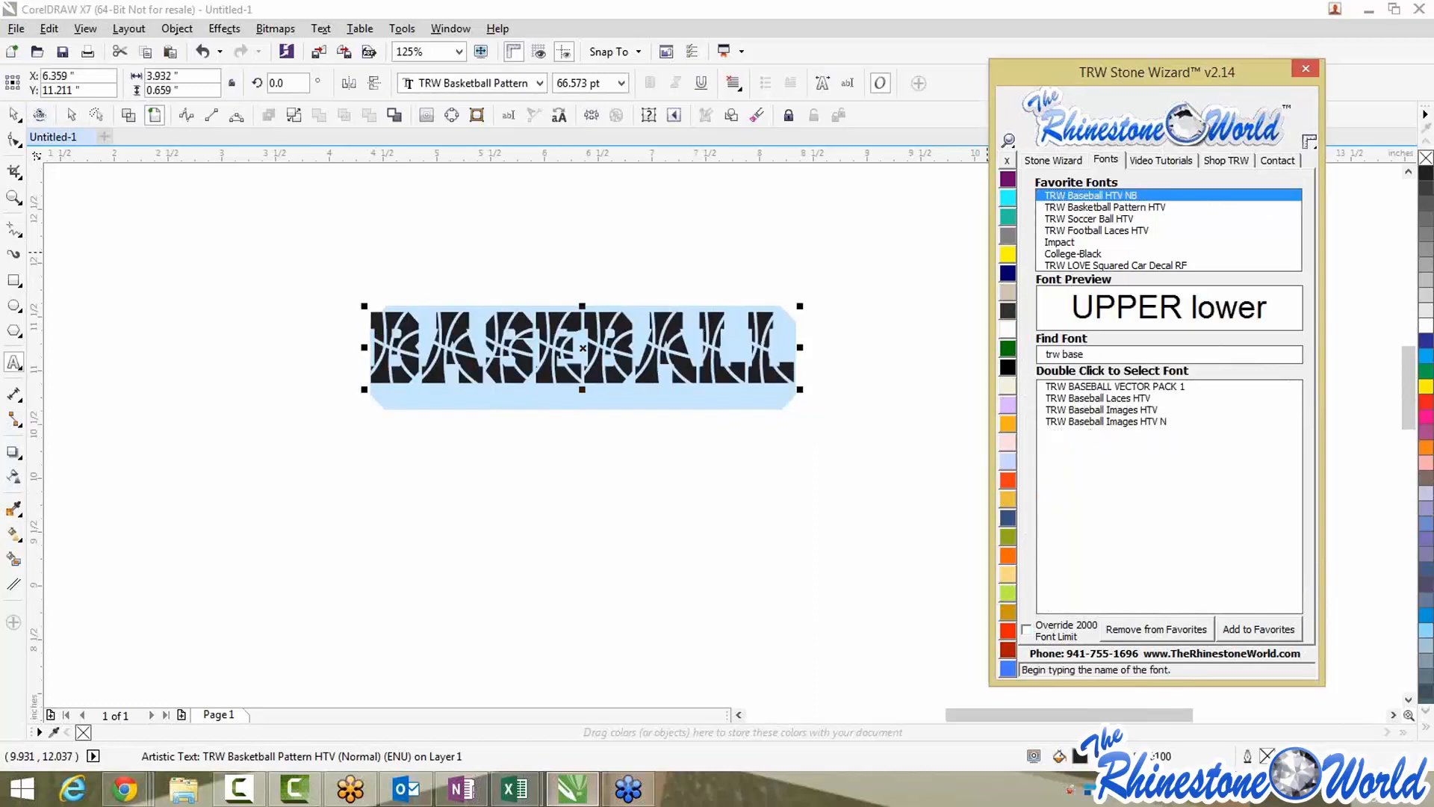
double_click(1095, 398)
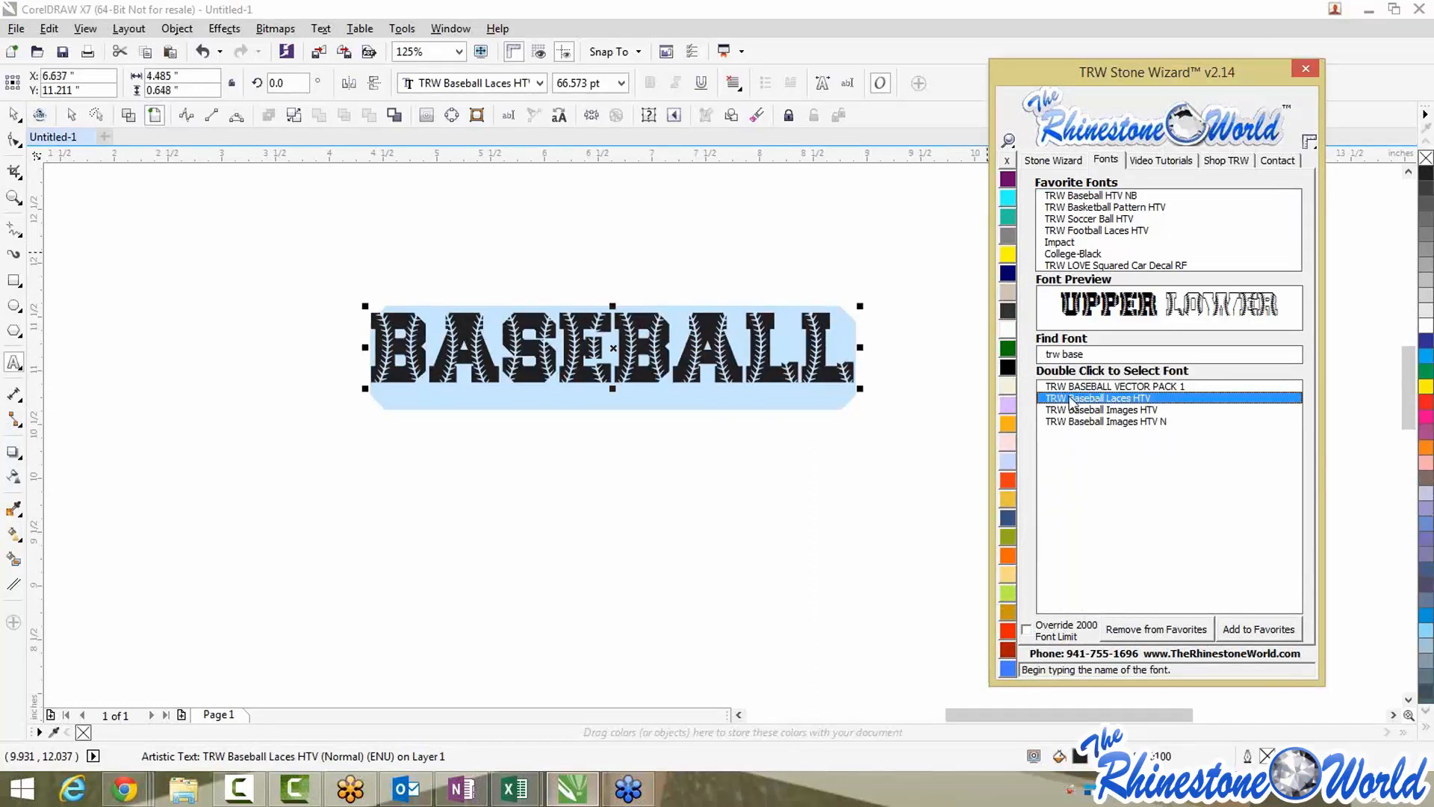
click(14, 115)
click(208, 234)
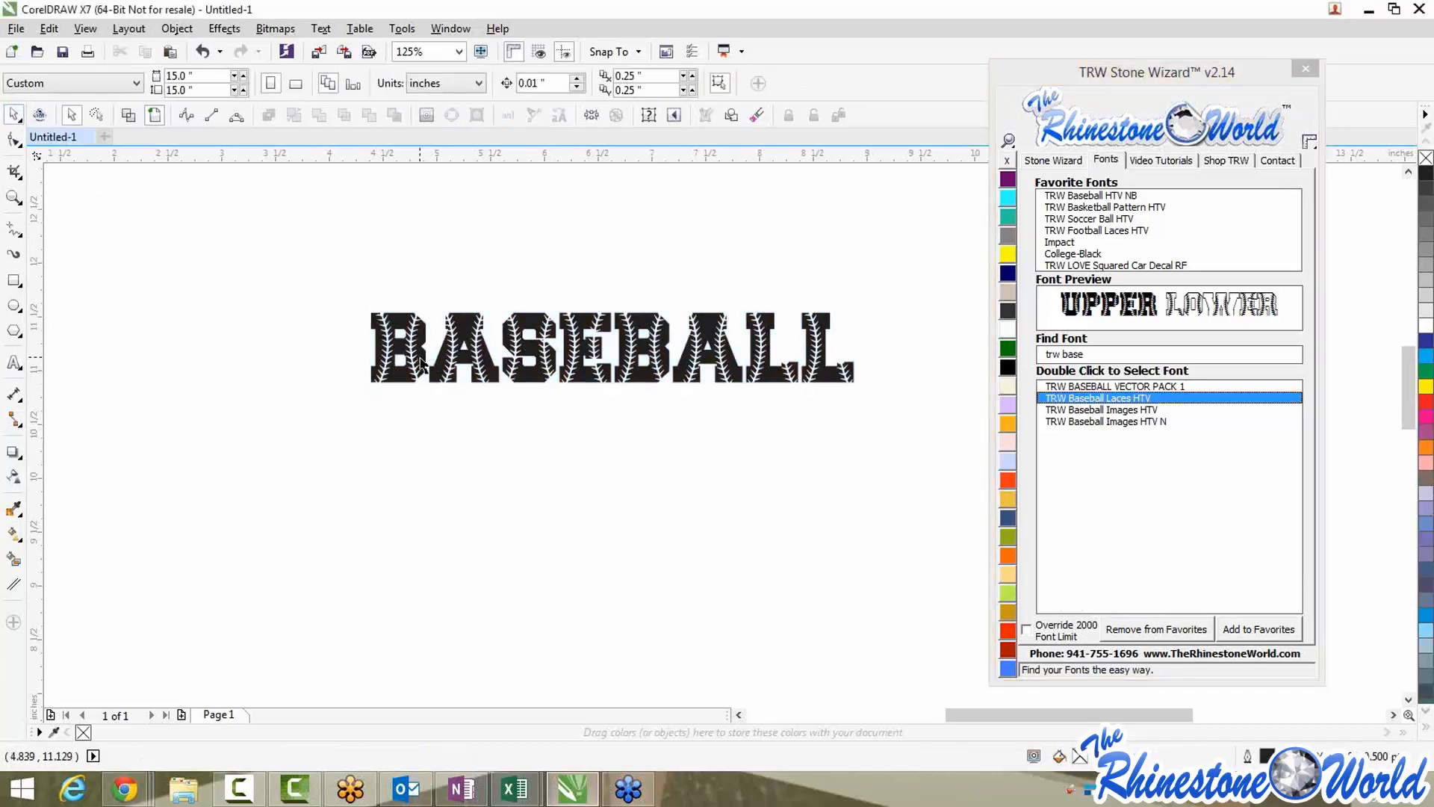
Shift the text slightly, draw a rectangle about 5.3 by 1.9 inches over it and fill it with Emerald green
drag(419, 357, 397, 367)
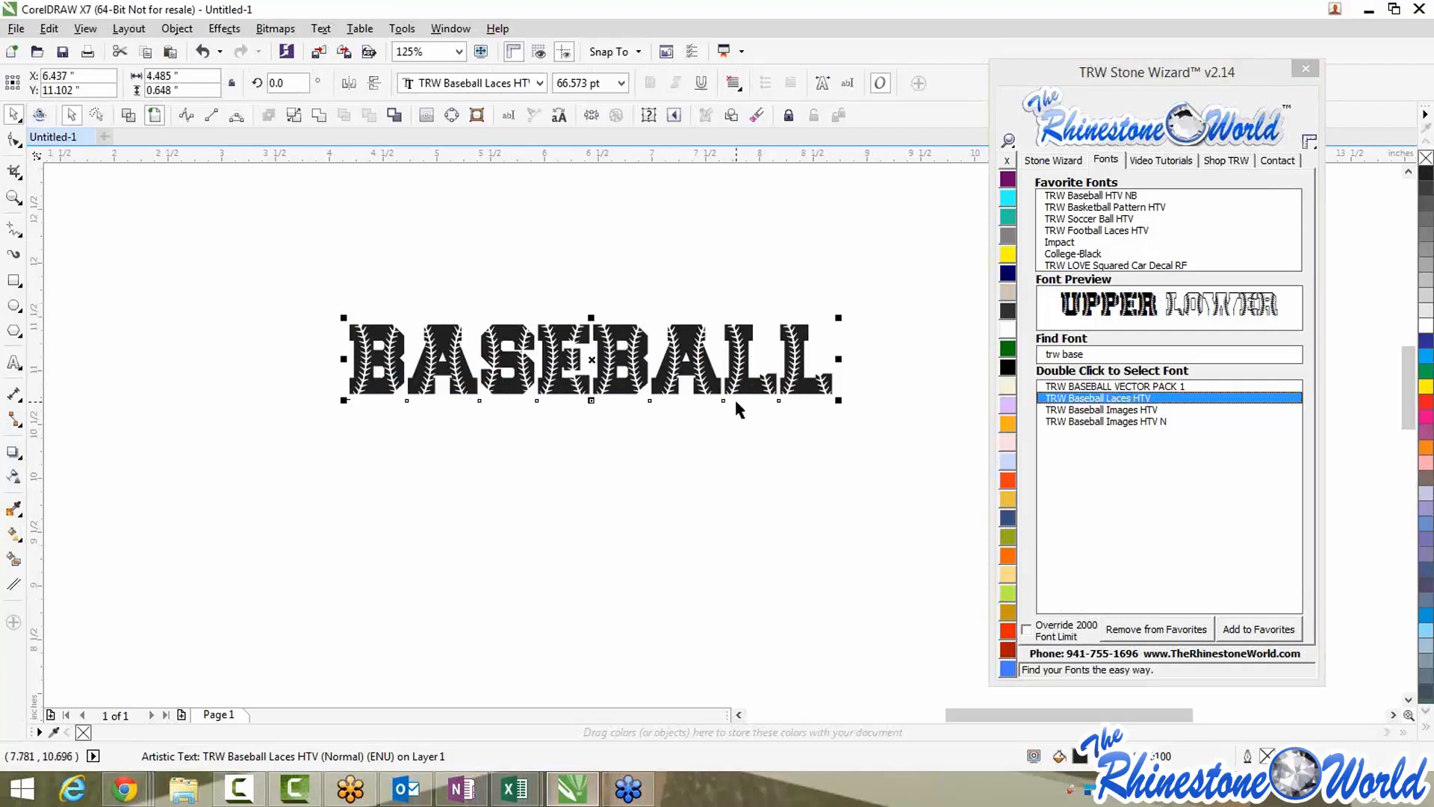
key(F10)
click(13, 280)
drag(299, 258, 867, 465)
click(1007, 348)
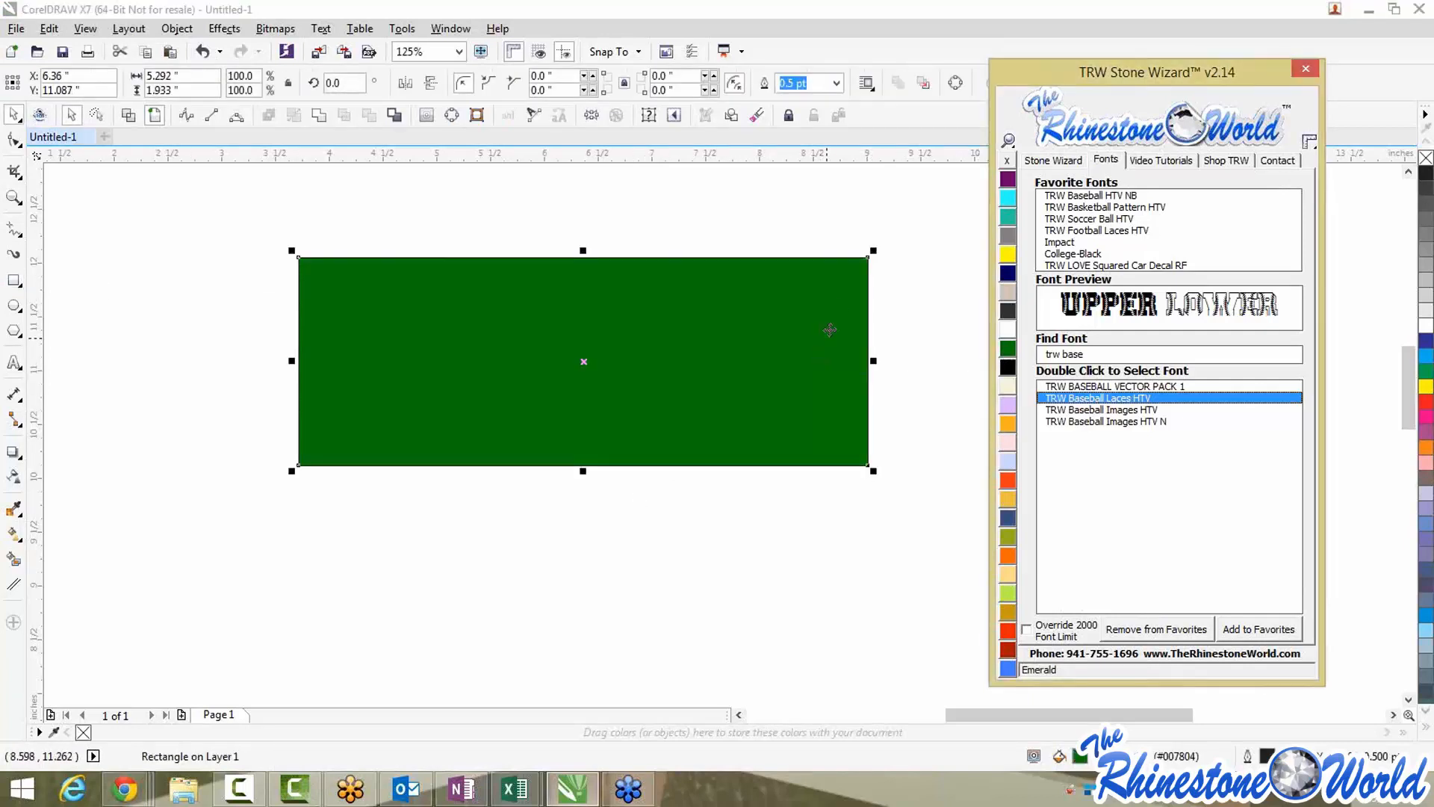
Send the green rectangle to the back of the page and reposition the BASEBALL text on it
right_click(842, 302)
mouse_move(883, 571)
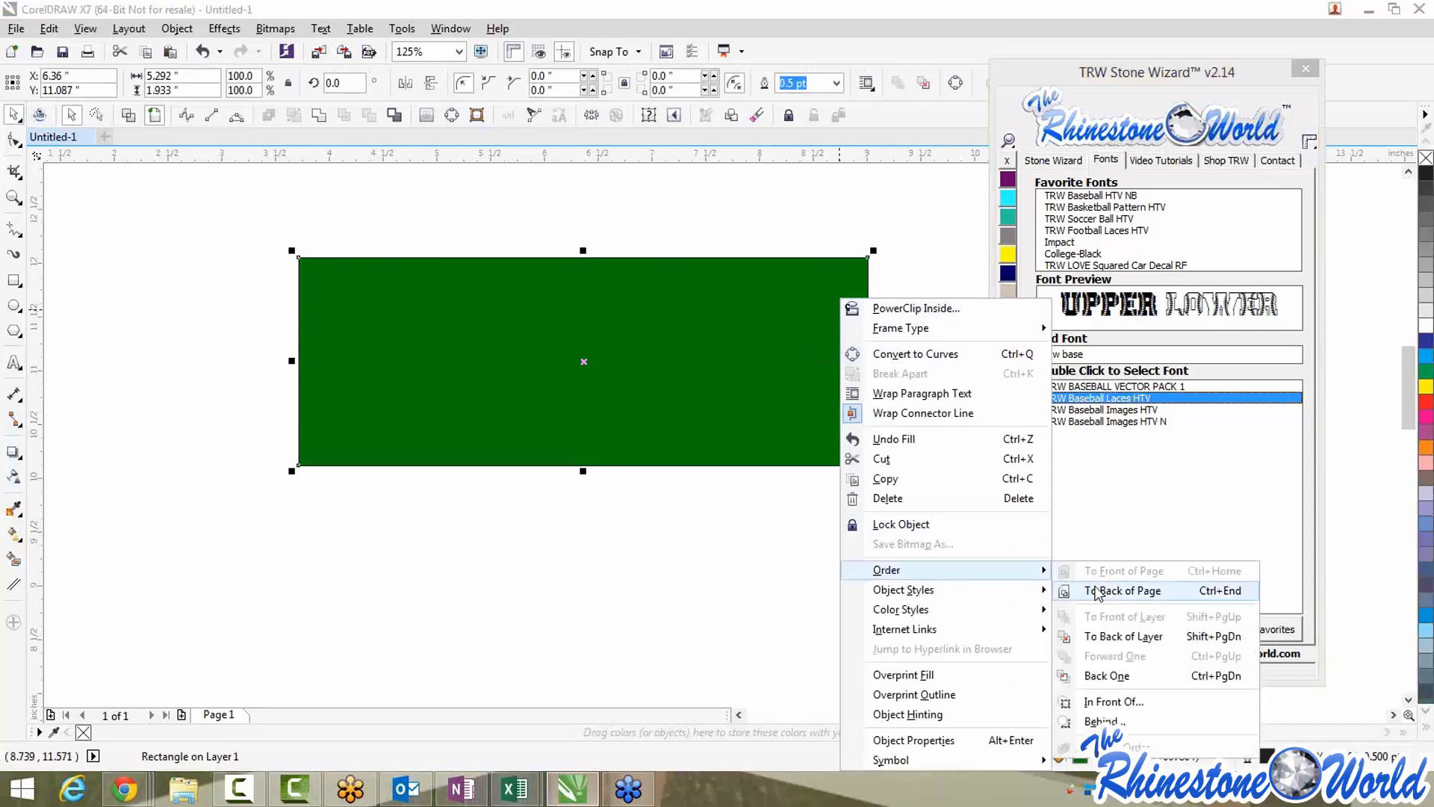
click(1104, 590)
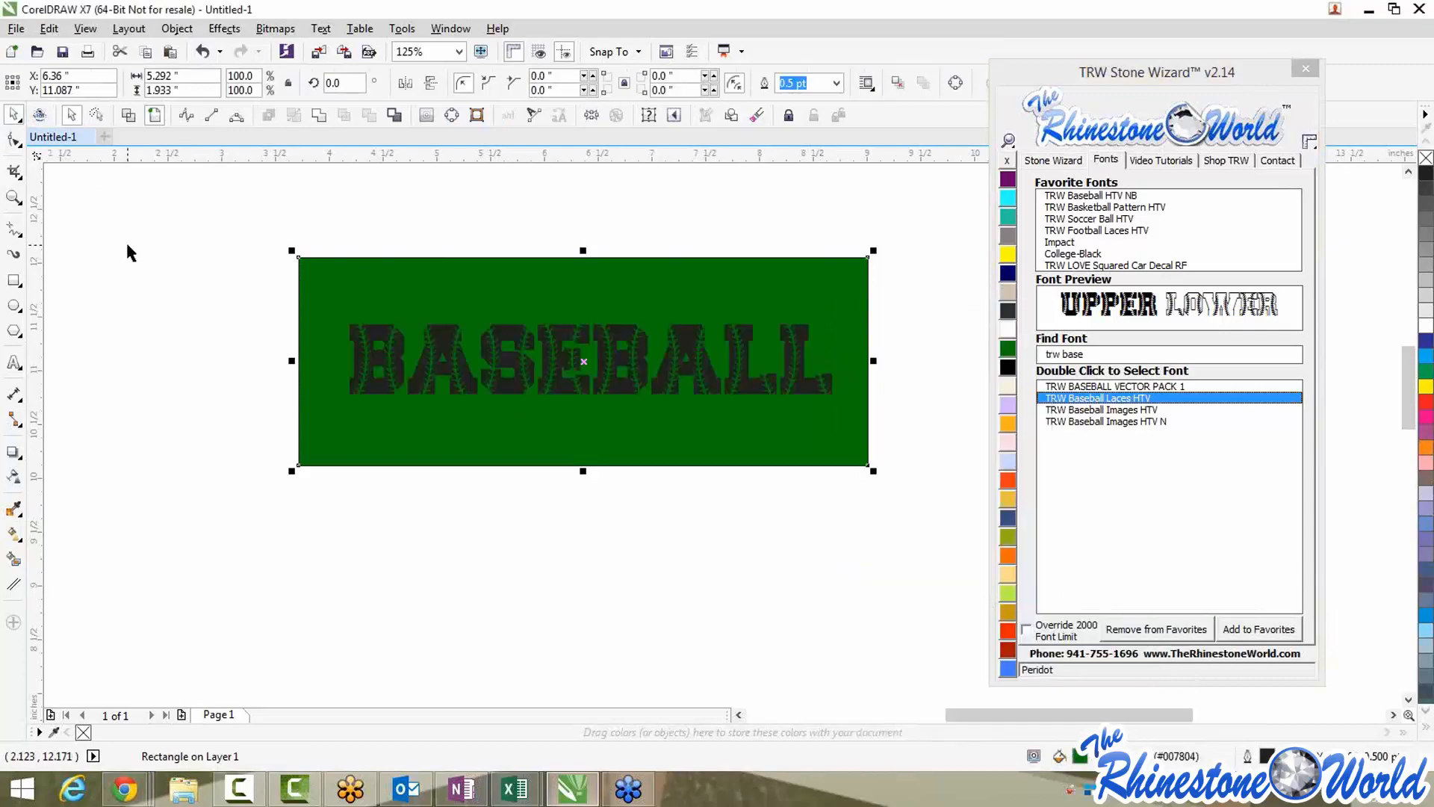
click(132, 253)
scroll(491, 336, up, 2)
click(520, 336)
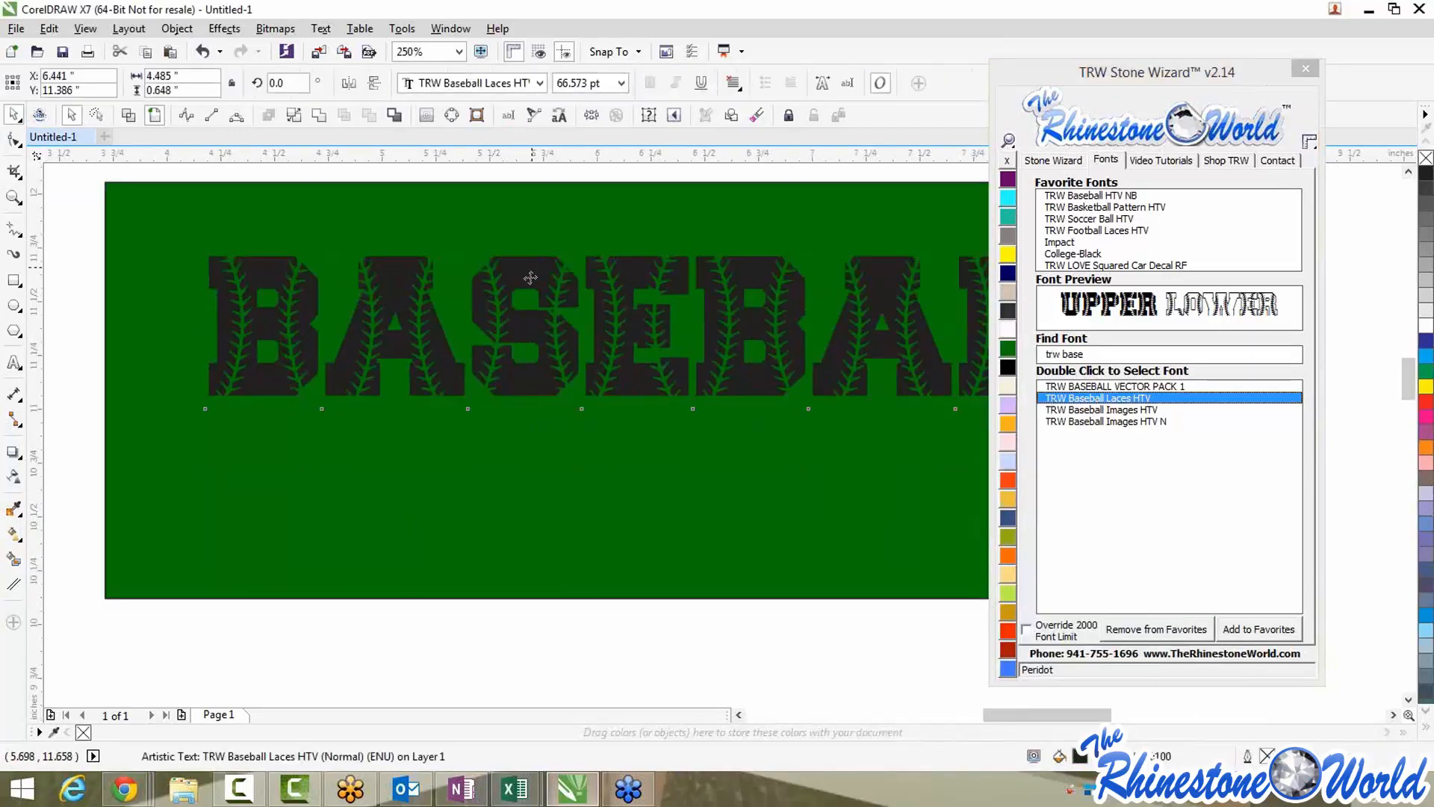
drag(526, 299, 526, 299)
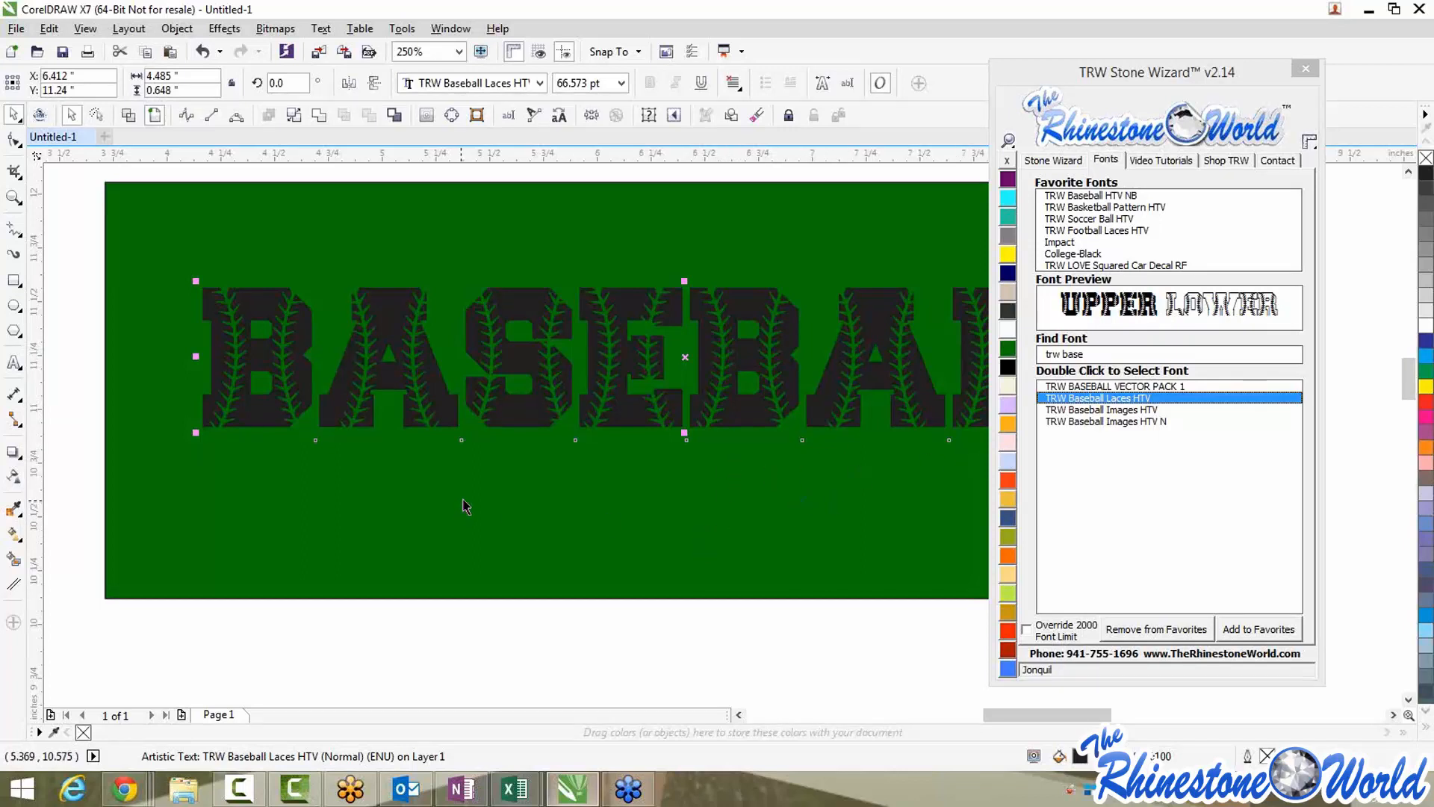
Move the BASEBALL text below the green rectangle and delete the rectangle
key(shift+F4)
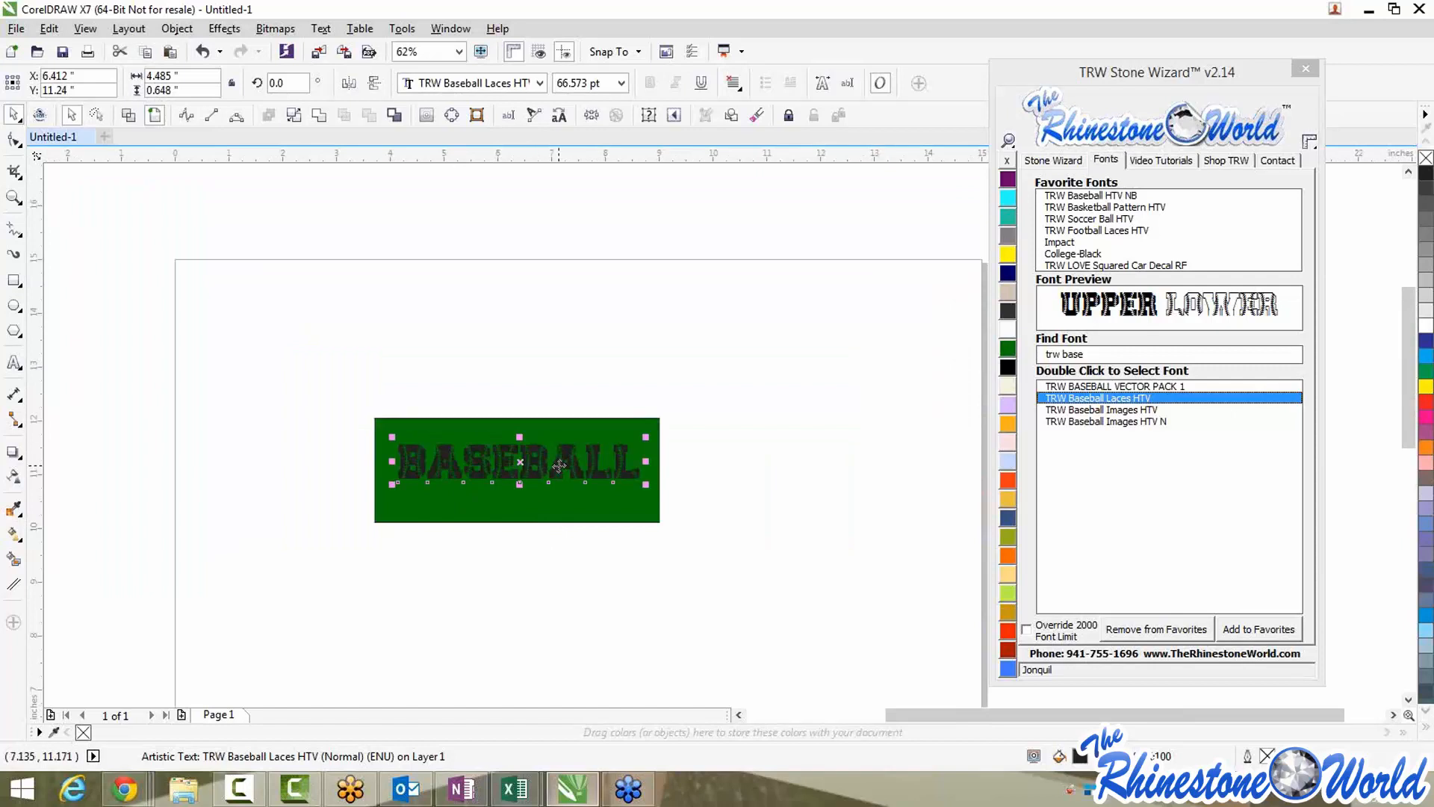
drag(560, 464, 563, 607)
click(523, 467)
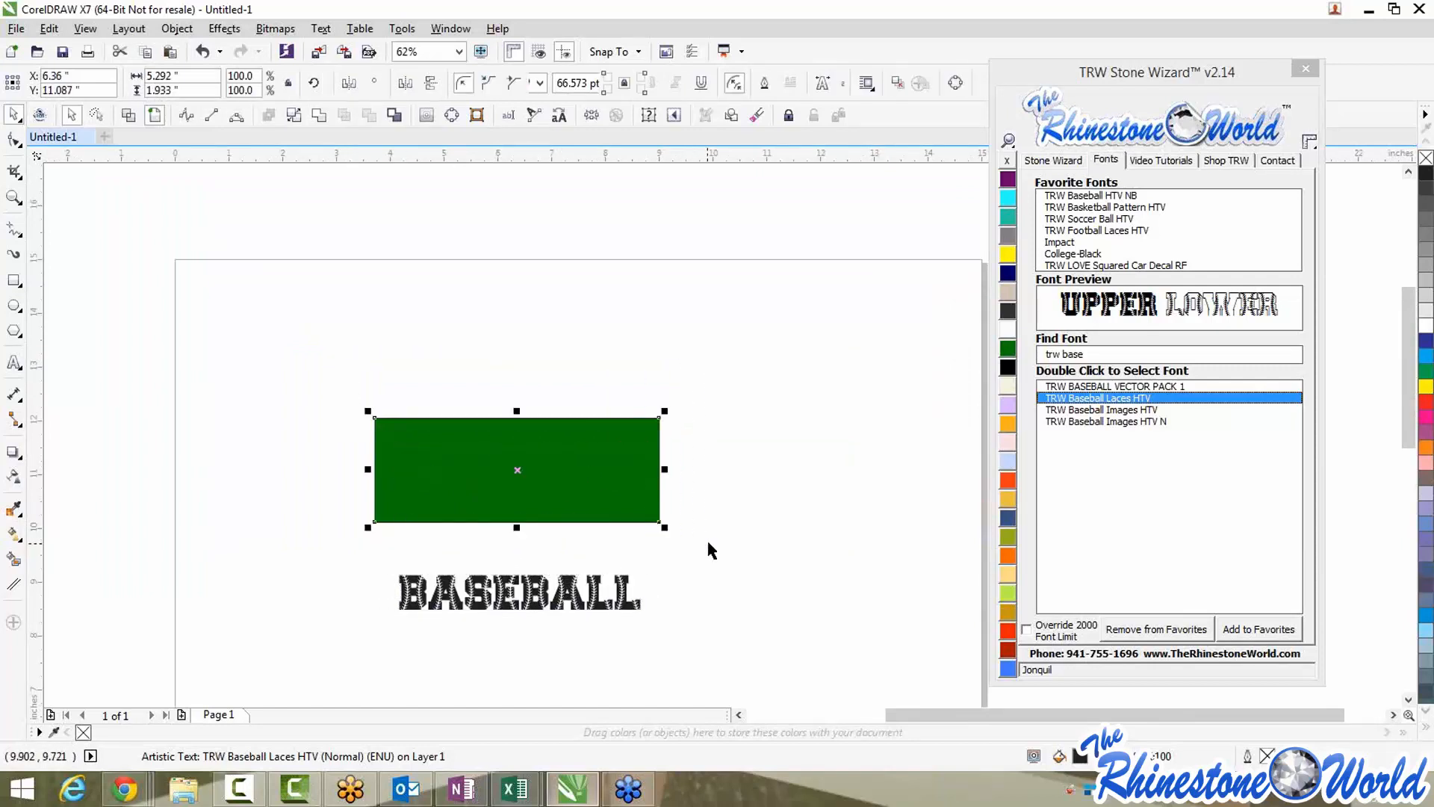
key(Delete)
Apply the Stone Wizard's 2 Color Magic Text to the BASEBALL text
click(1053, 160)
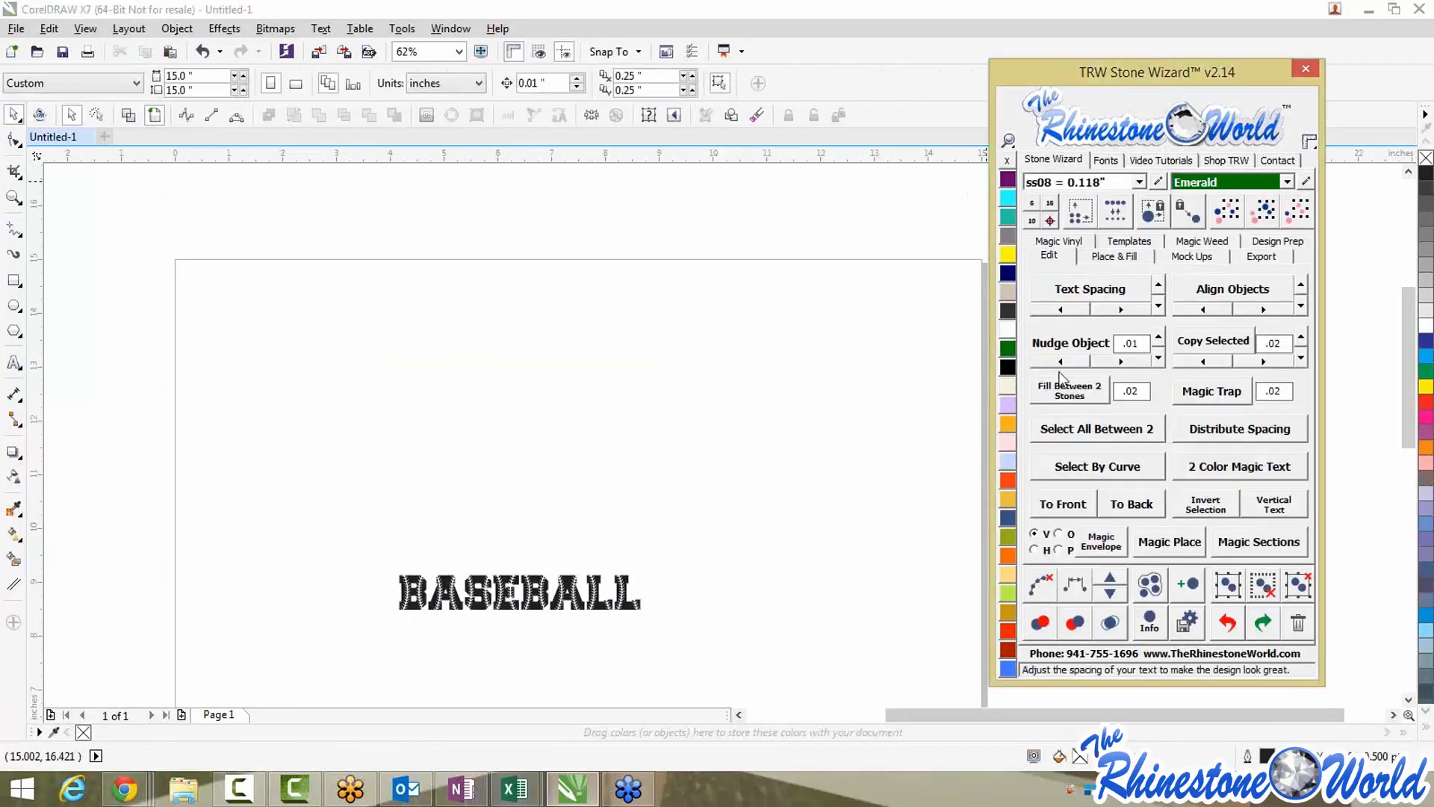
click(624, 595)
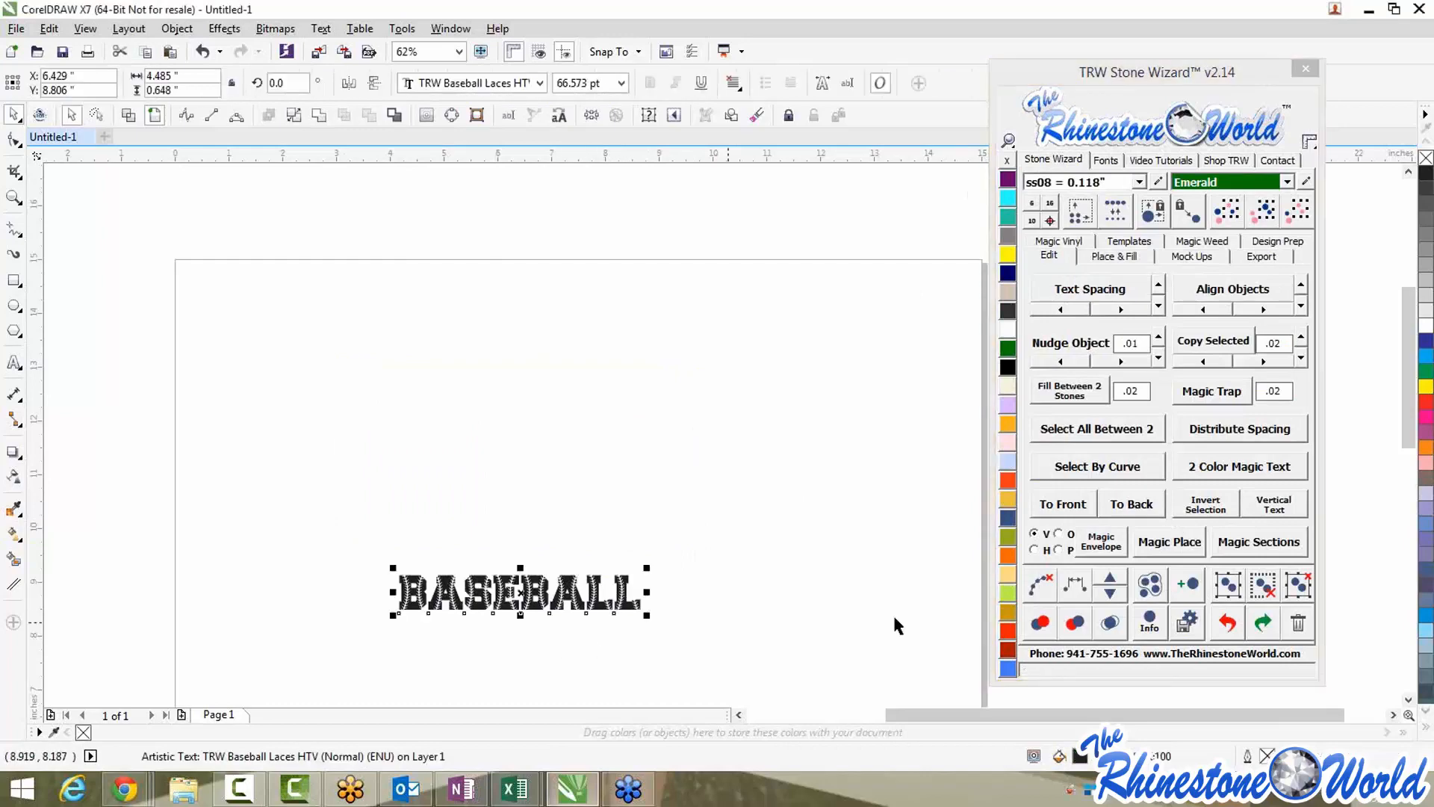
click(1213, 472)
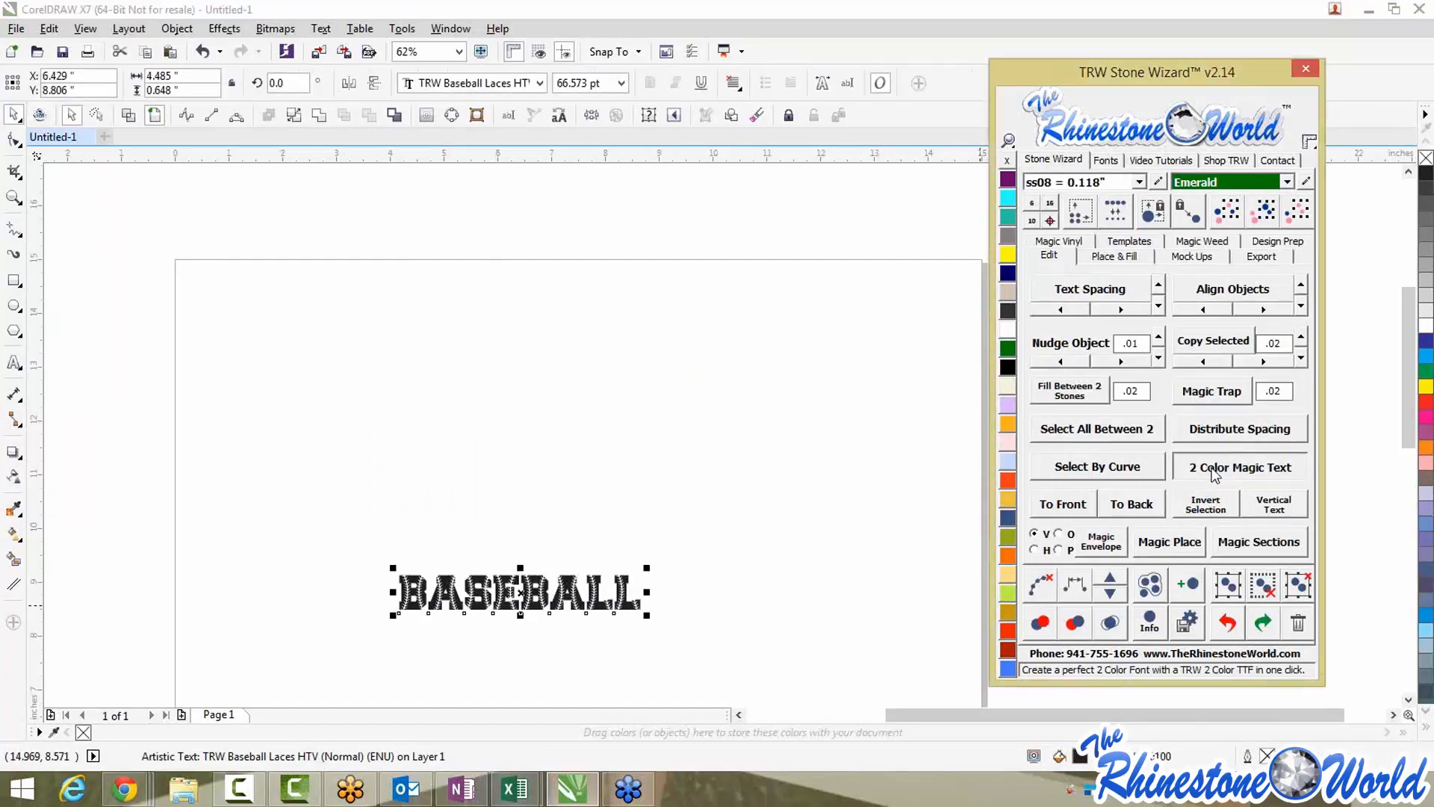
click(858, 570)
Move the black lettering about 0.3 inch down off the orange outline to compare the layers, and undo the move
scroll(463, 605, up, 5)
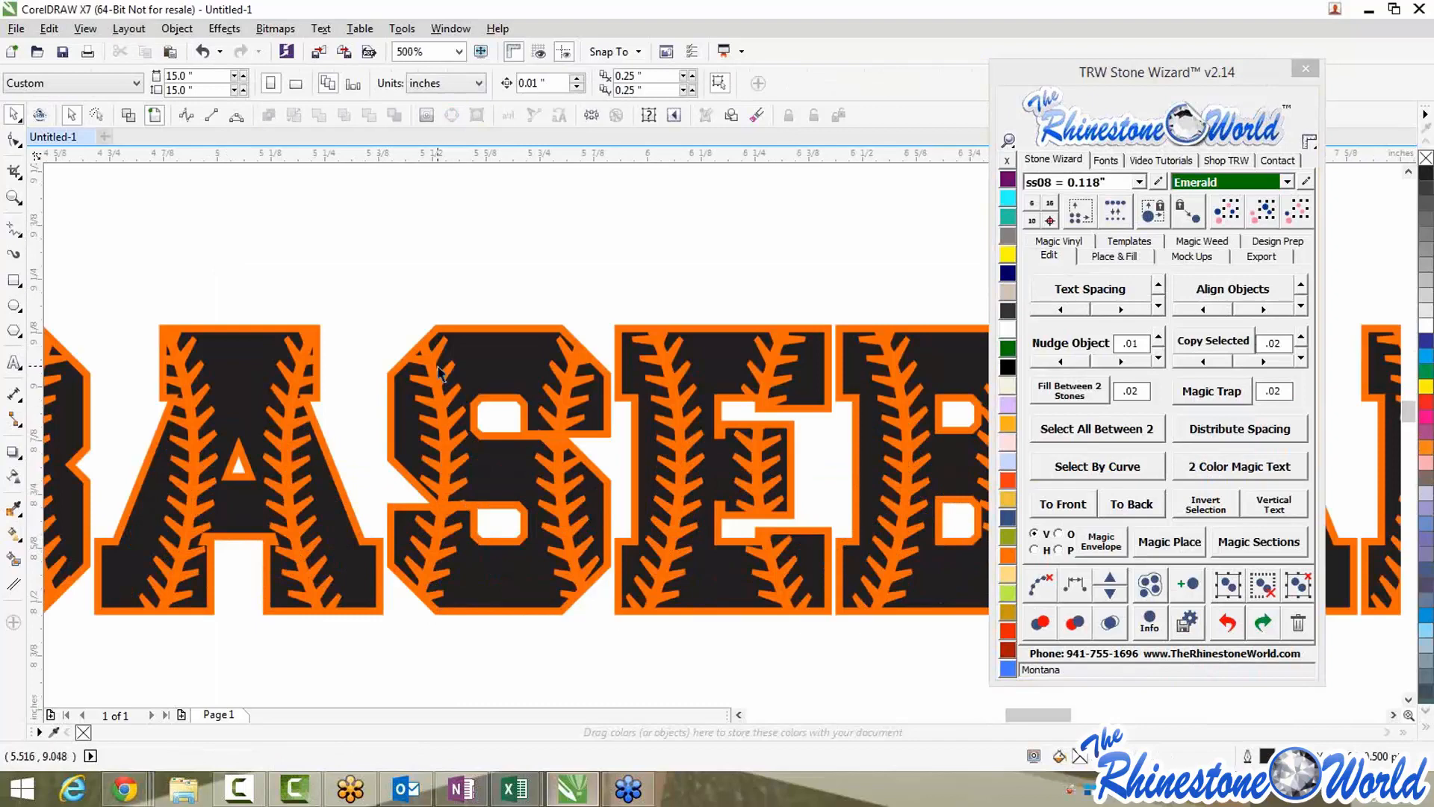
drag(469, 367, 480, 484)
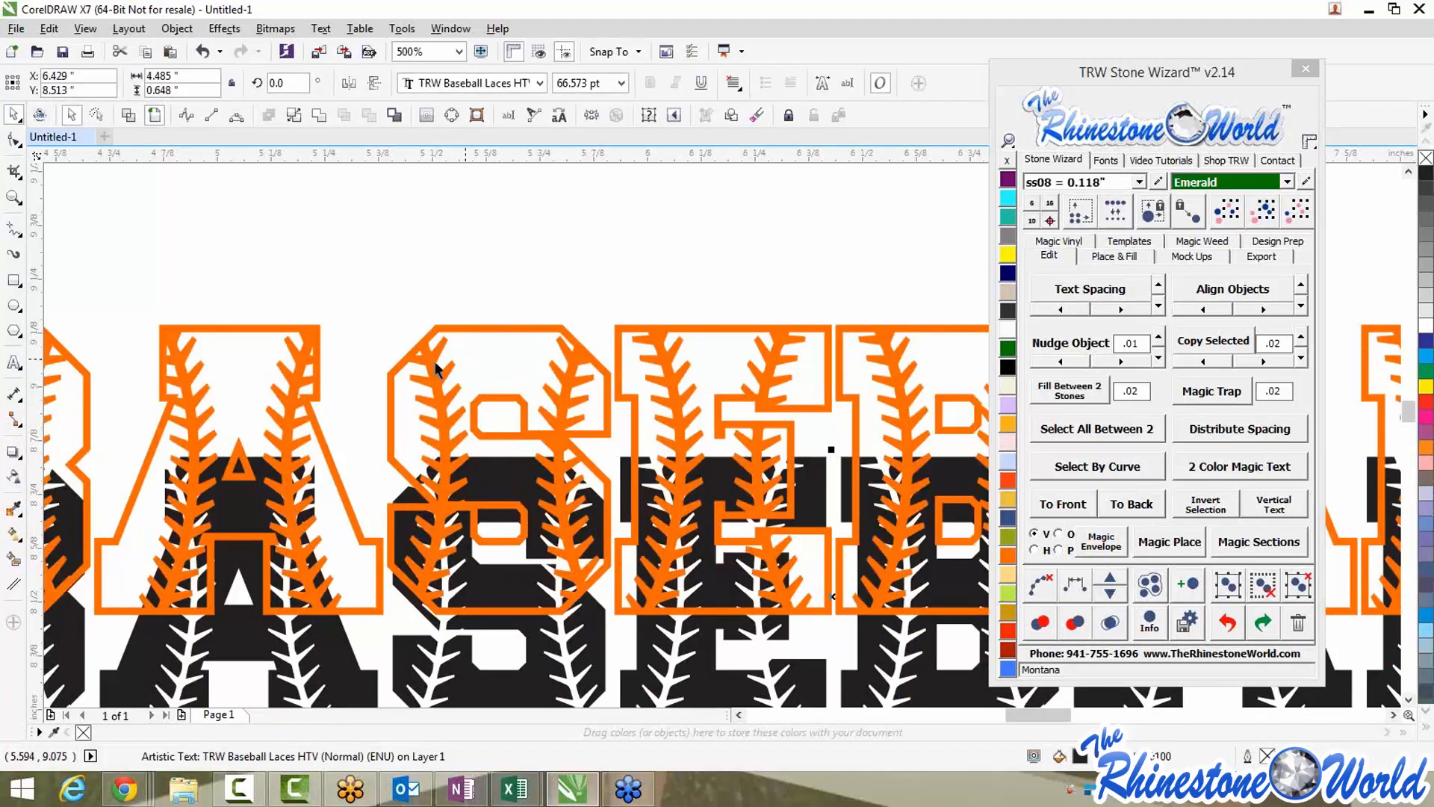
scroll(384, 336, down, 4)
scroll(538, 346, up, 2)
scroll(537, 346, up, 3)
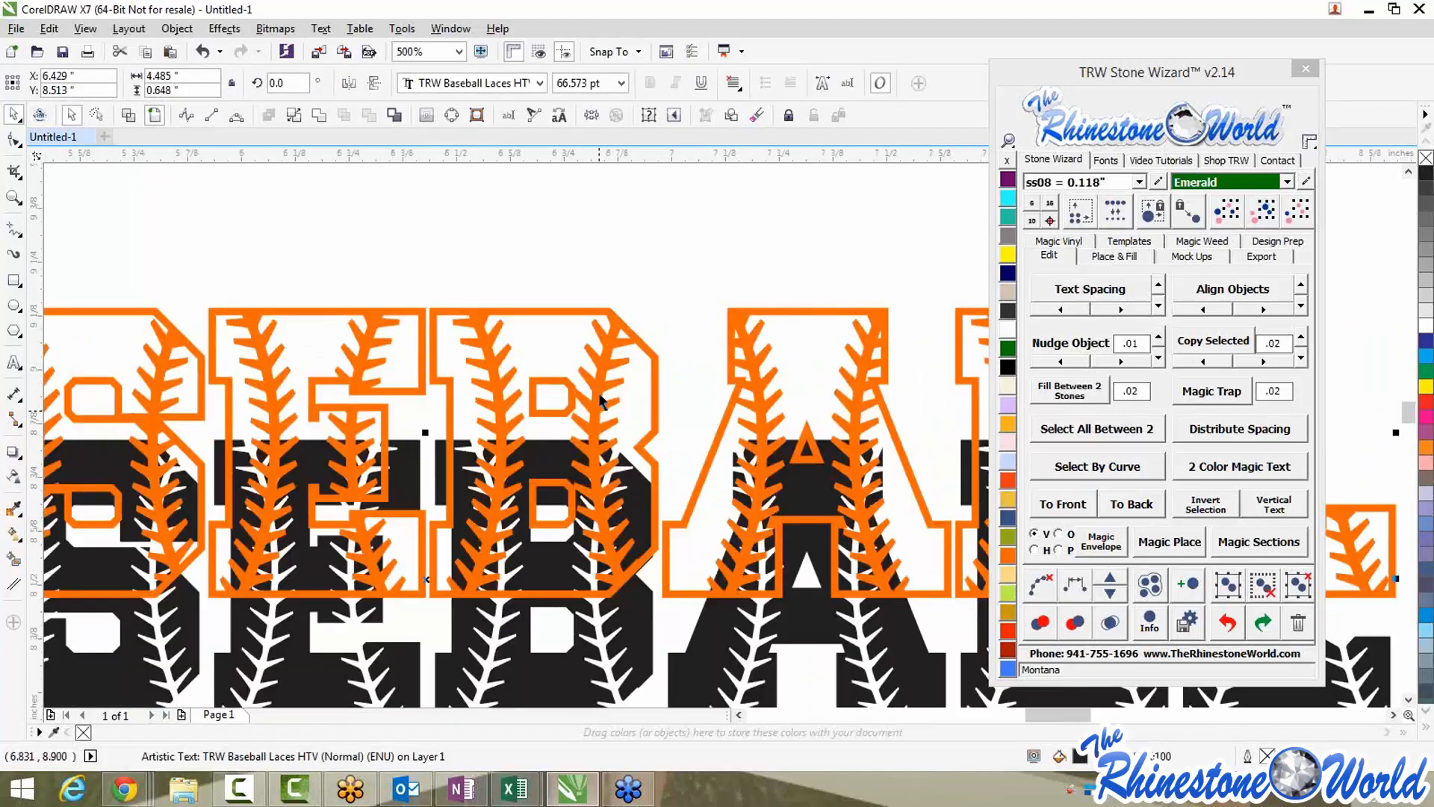
click(605, 281)
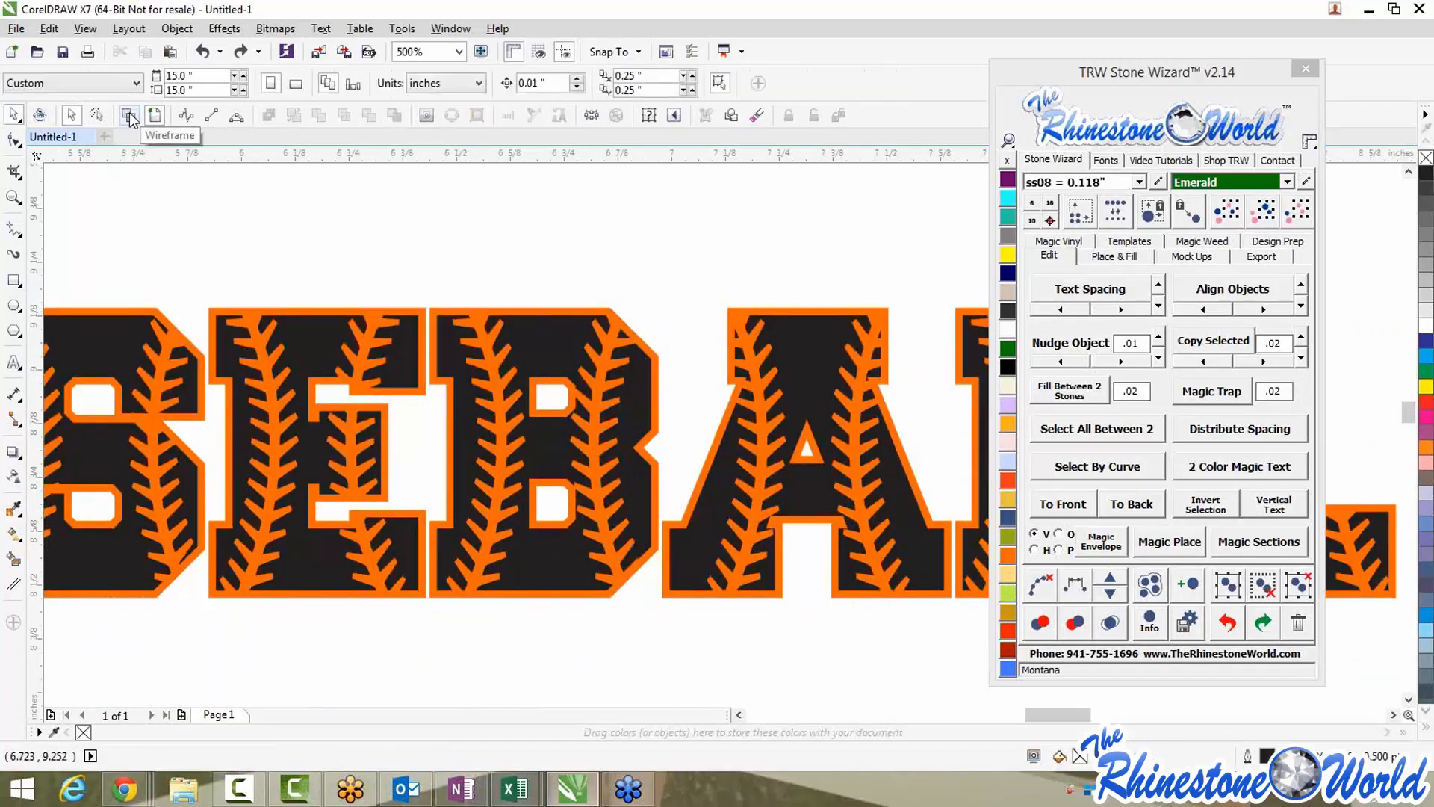
Switch to the wireframe view and examine the gap between the outlines and the laces of the letters up close
click(130, 118)
scroll(416, 310, up, 3)
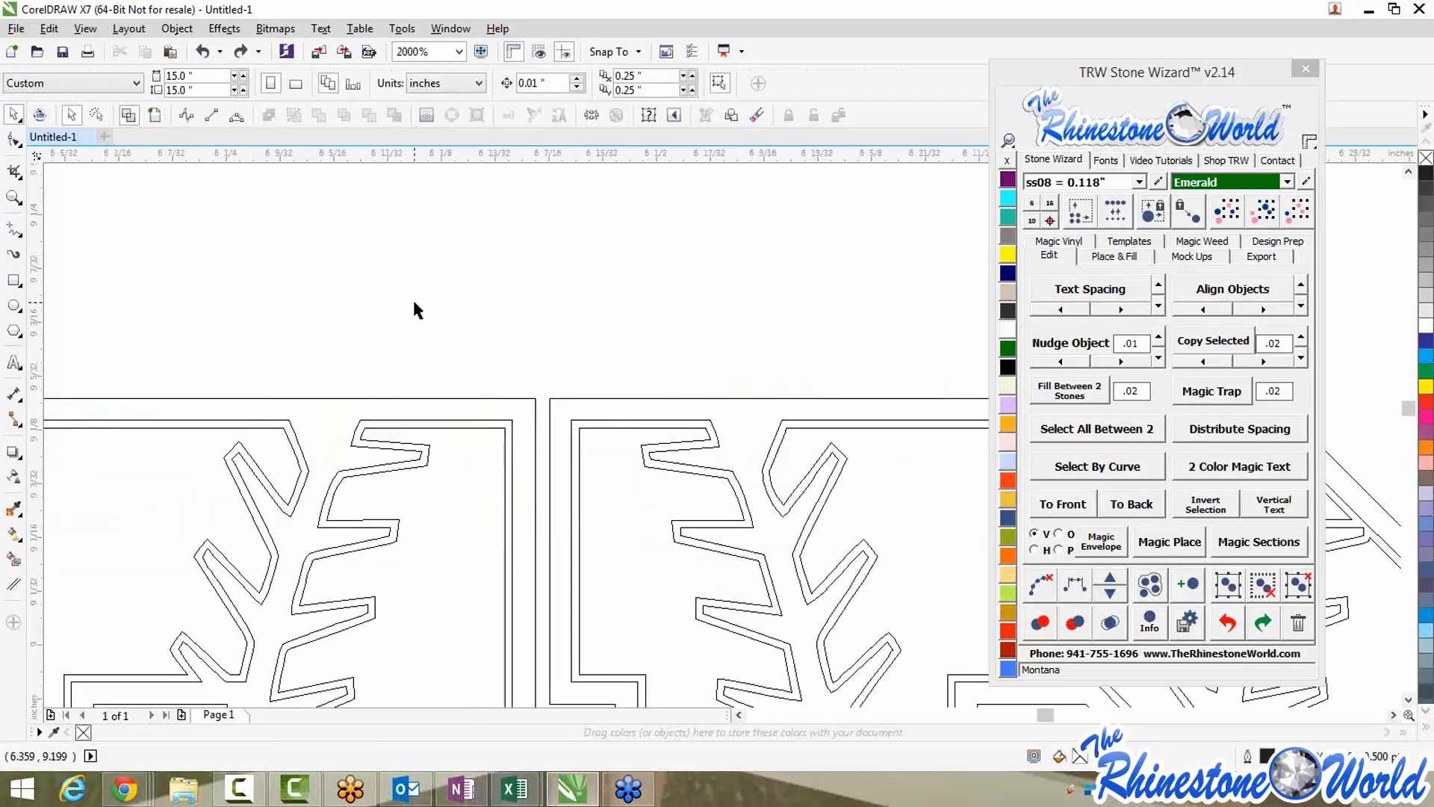
scroll(403, 446, up, 2)
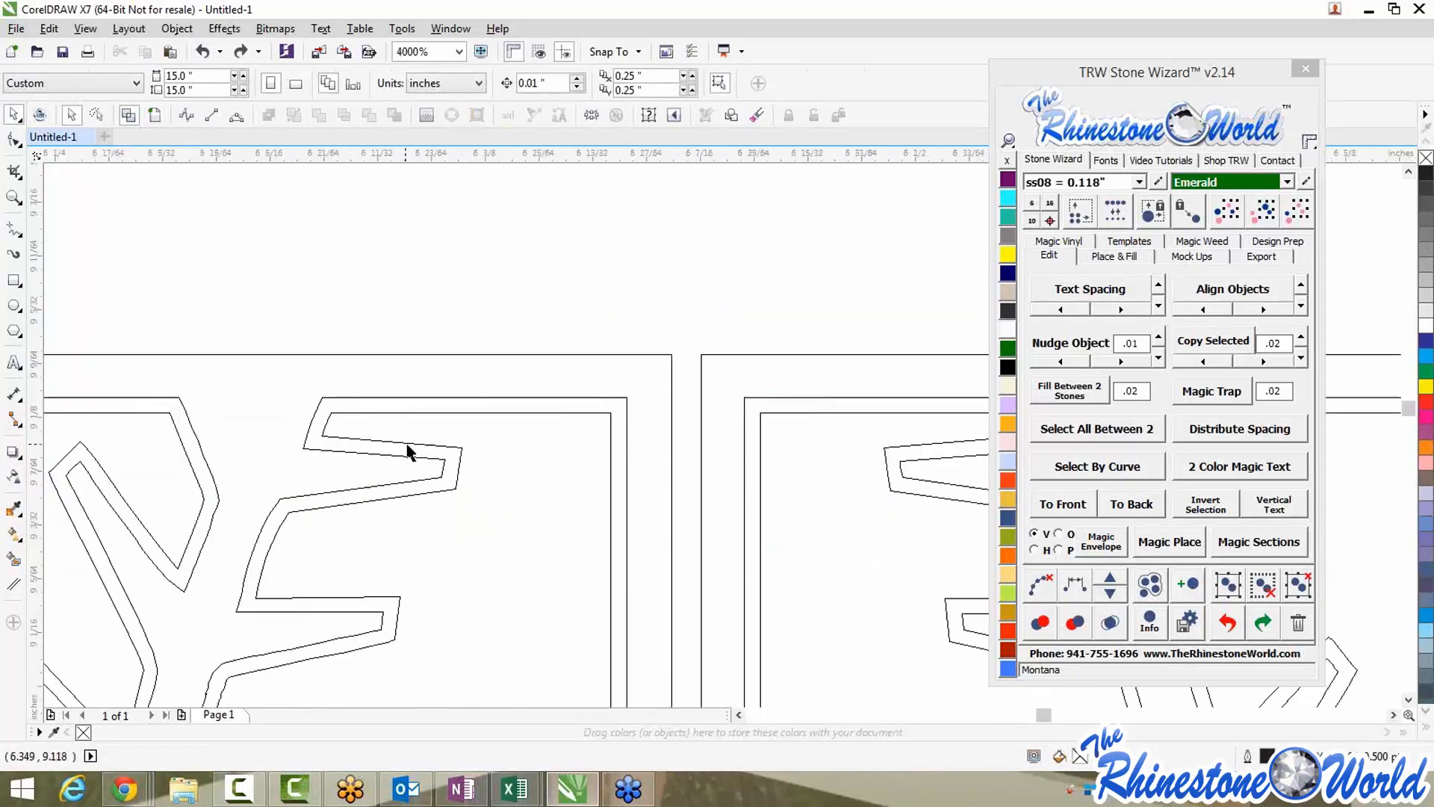
scroll(486, 514, down, 4)
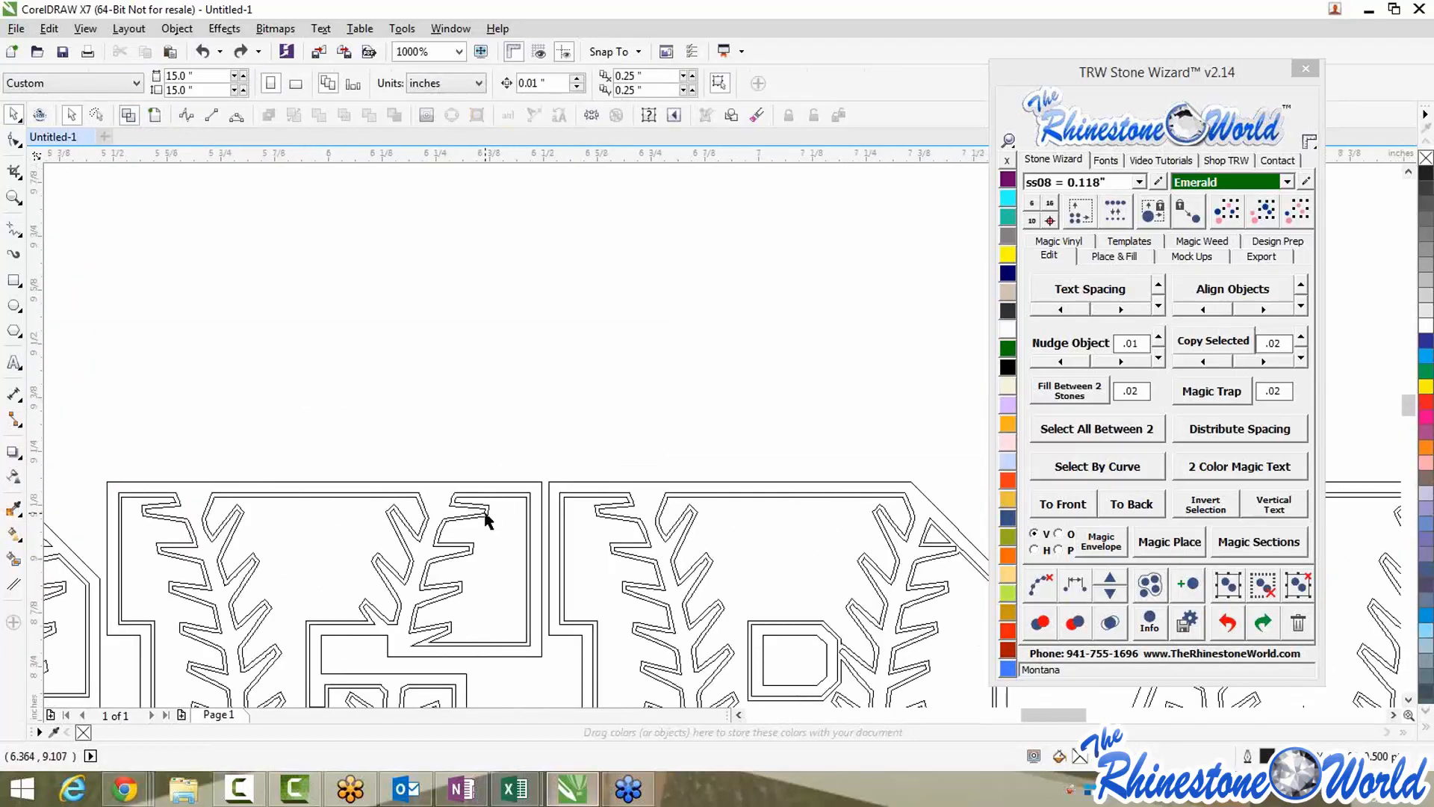
Return the display of the BASEBALL text from wireframe to the full-color view
scroll(486, 518, down, 6)
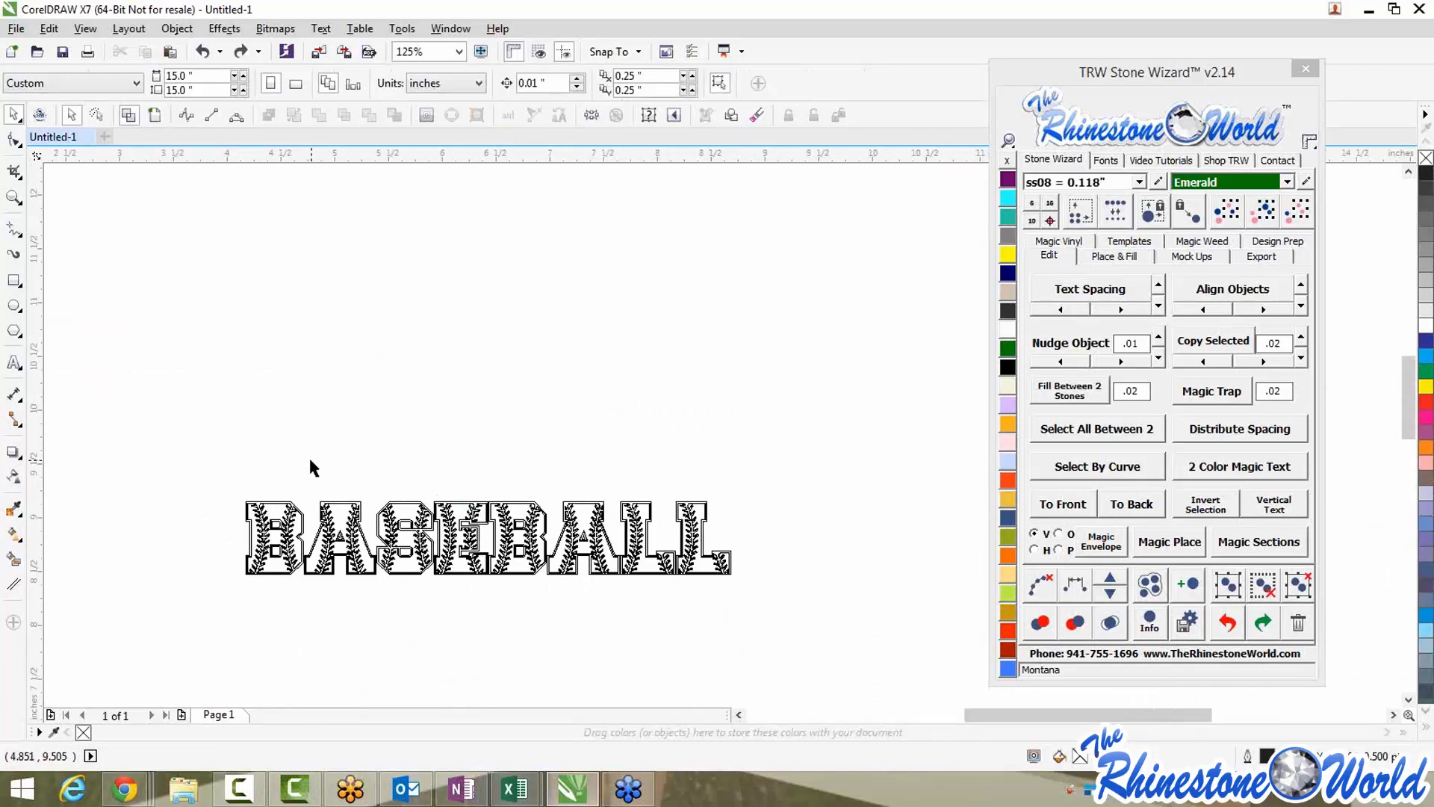
click(155, 121)
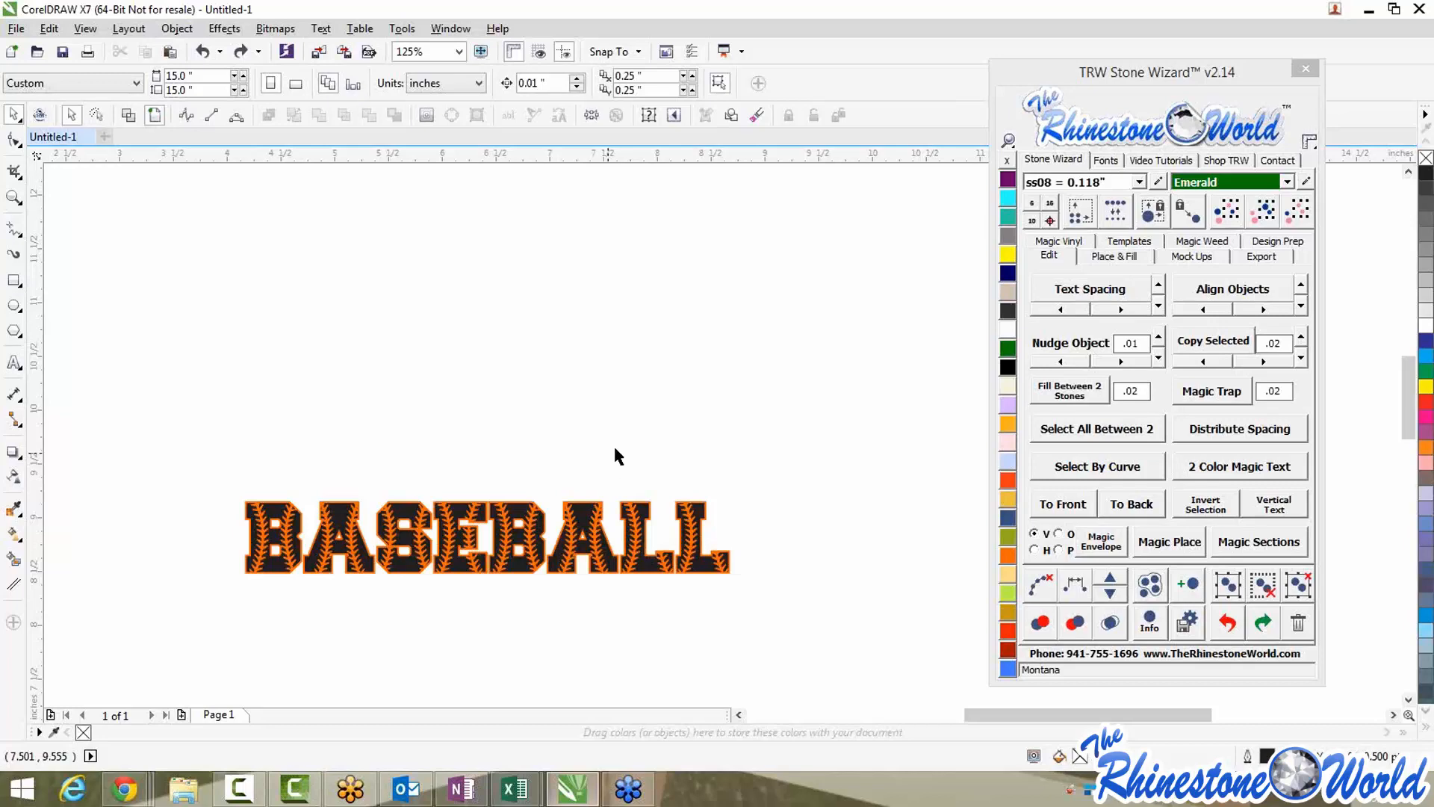
Move the black lettering about 0.07 inch down to inspect how the laces of both layers line up, and undo the move
scroll(642, 515, up, 3)
scroll(646, 460, up, 3)
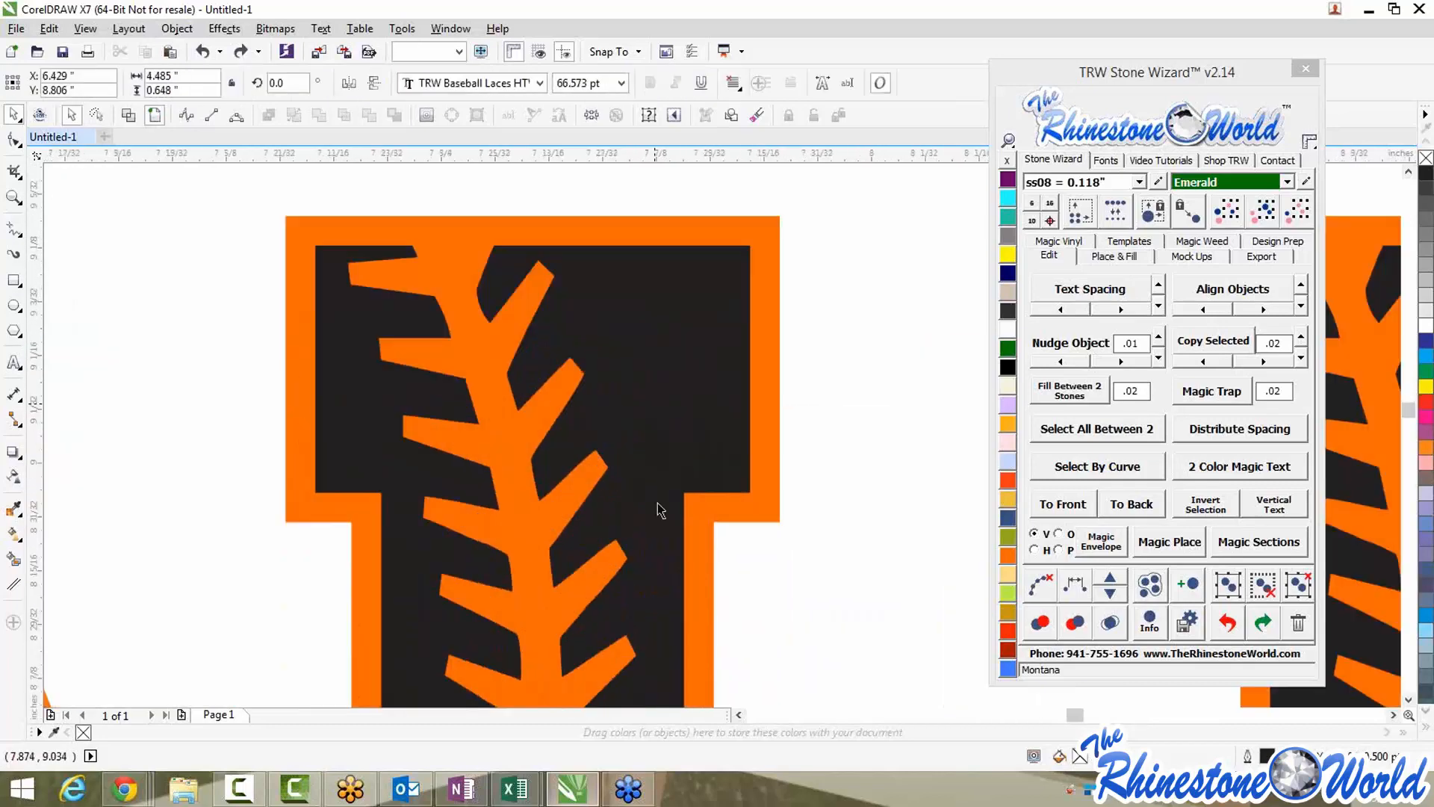
click(650, 515)
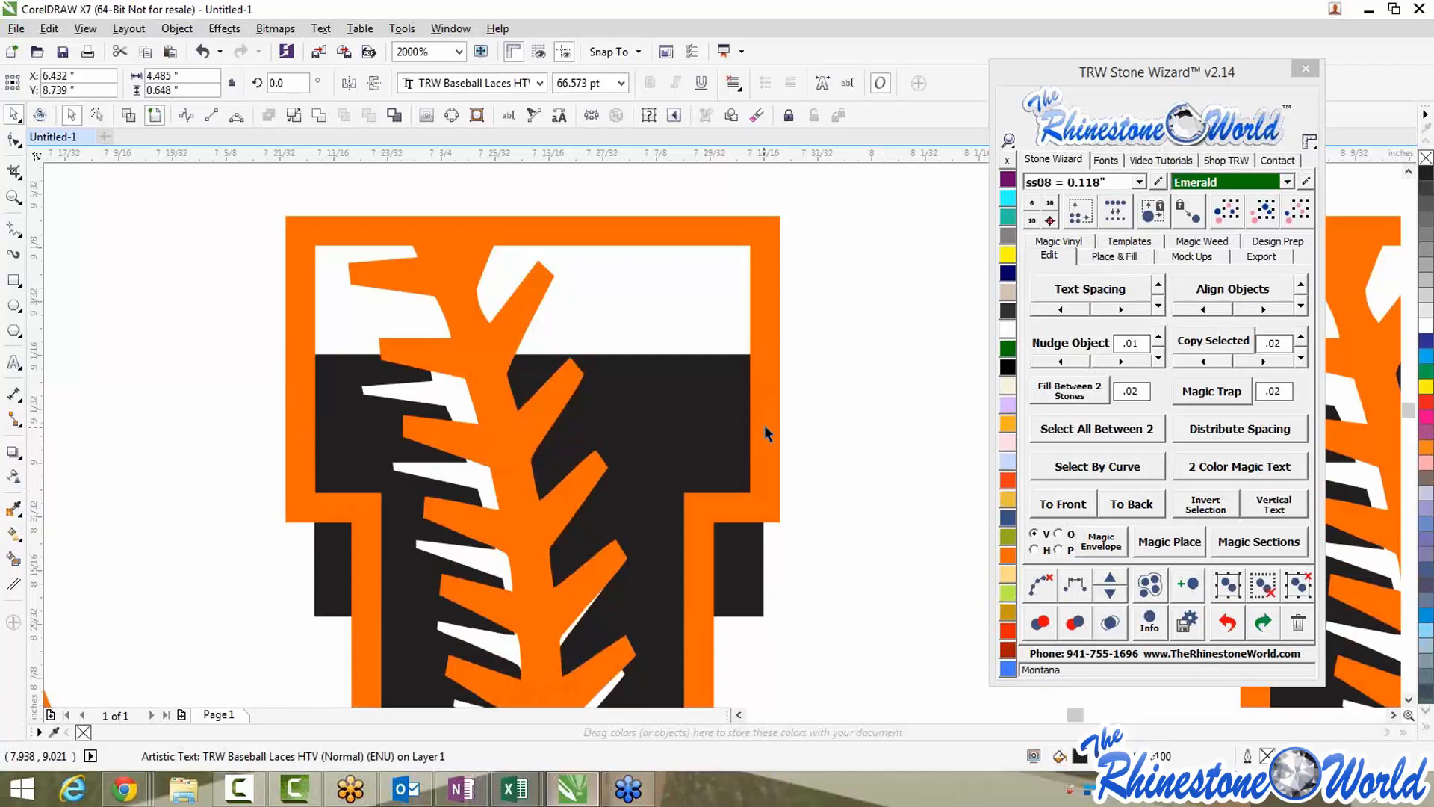
click(817, 384)
scroll(817, 384, down, 8)
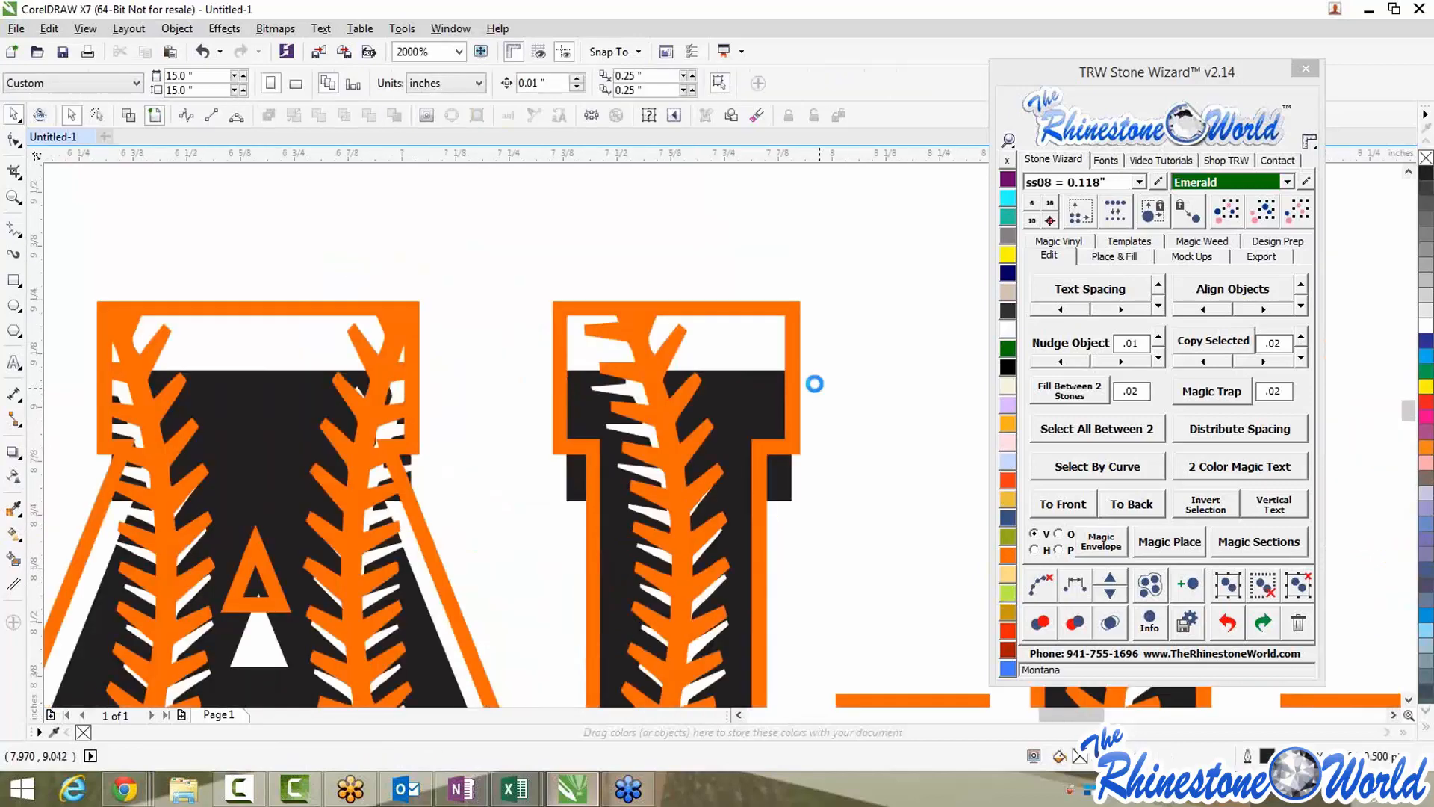
scroll(829, 366, up, 2)
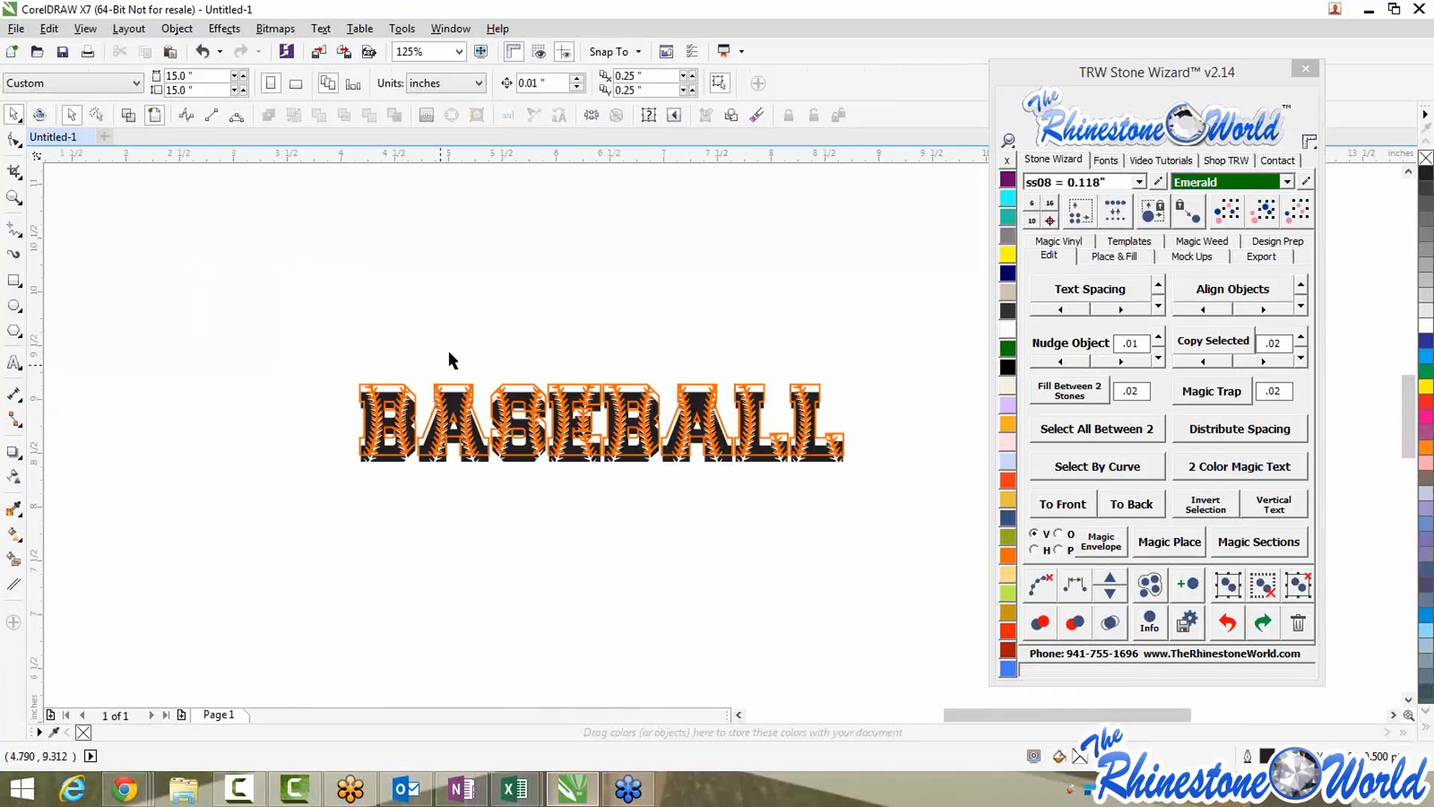
key(ctrl+z)
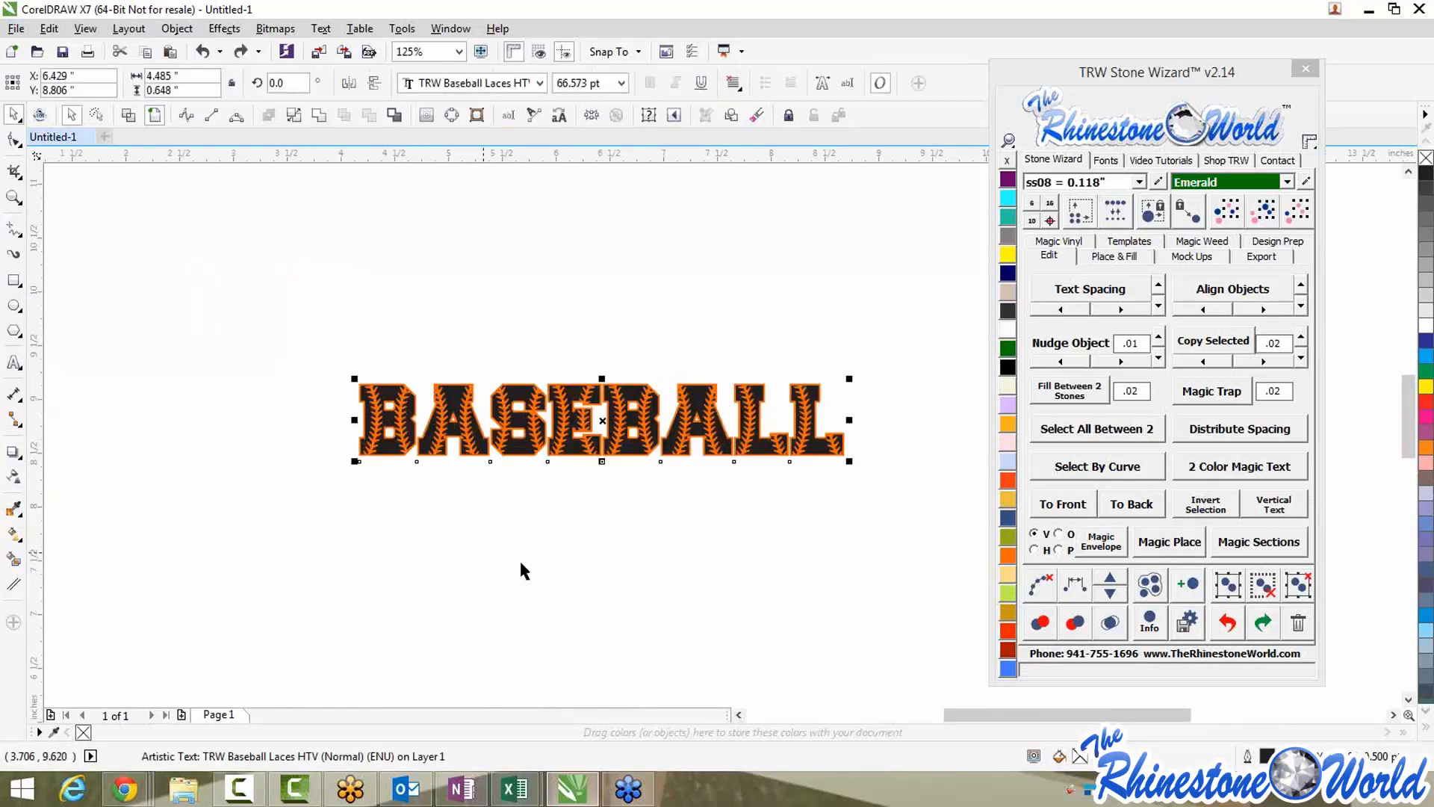
Delete both layers of the BASEBALL text
click(386, 536)
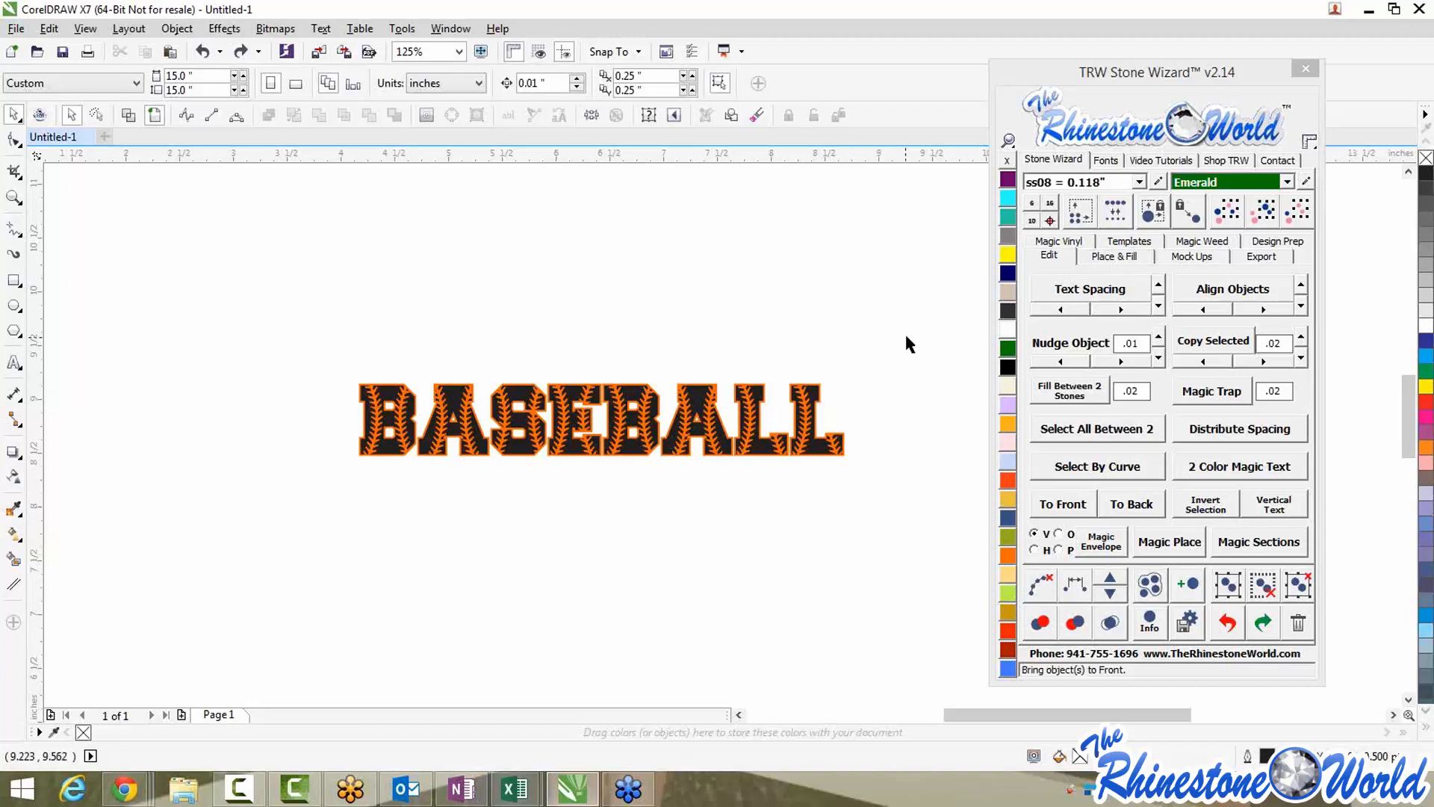
drag(905, 335, 142, 526)
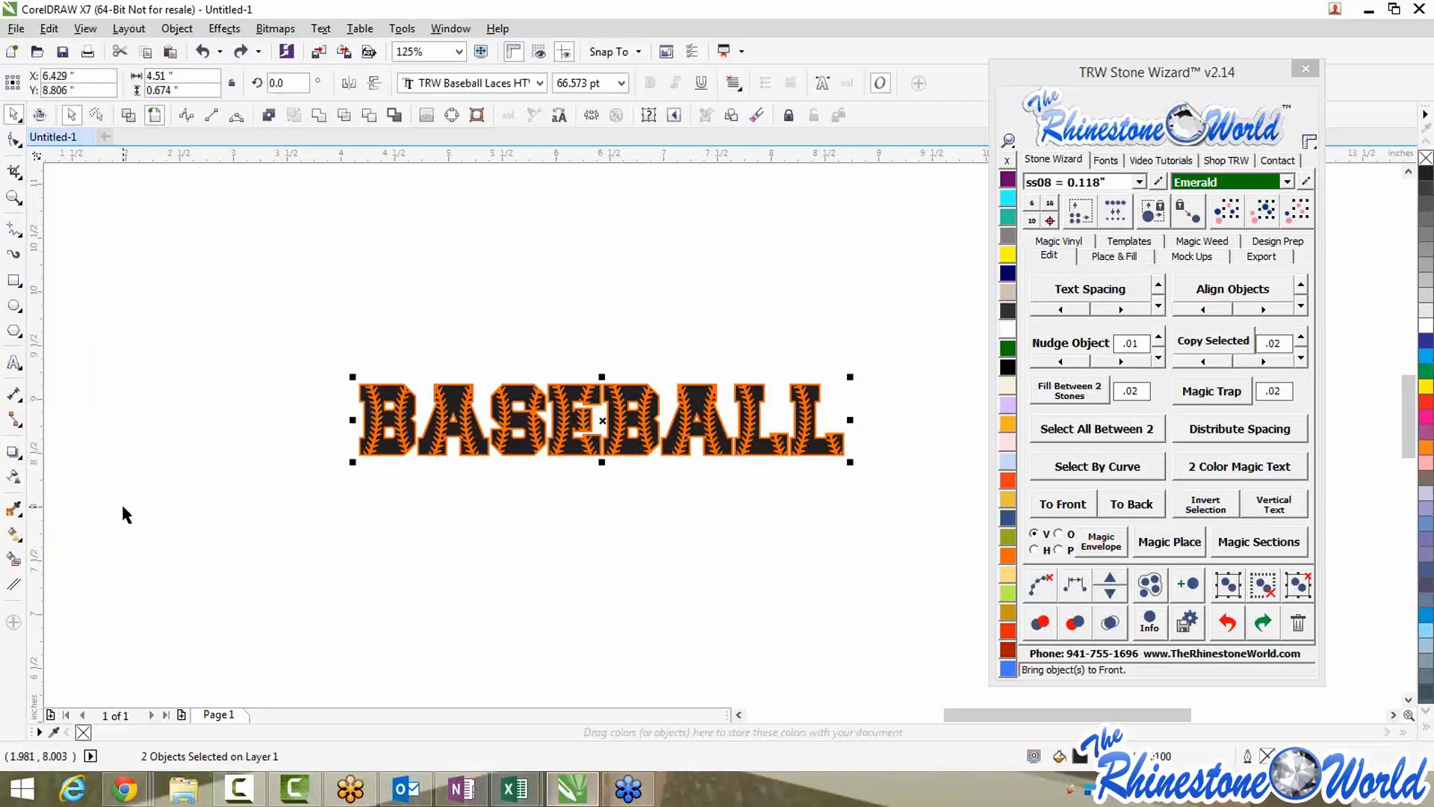
key(Delete)
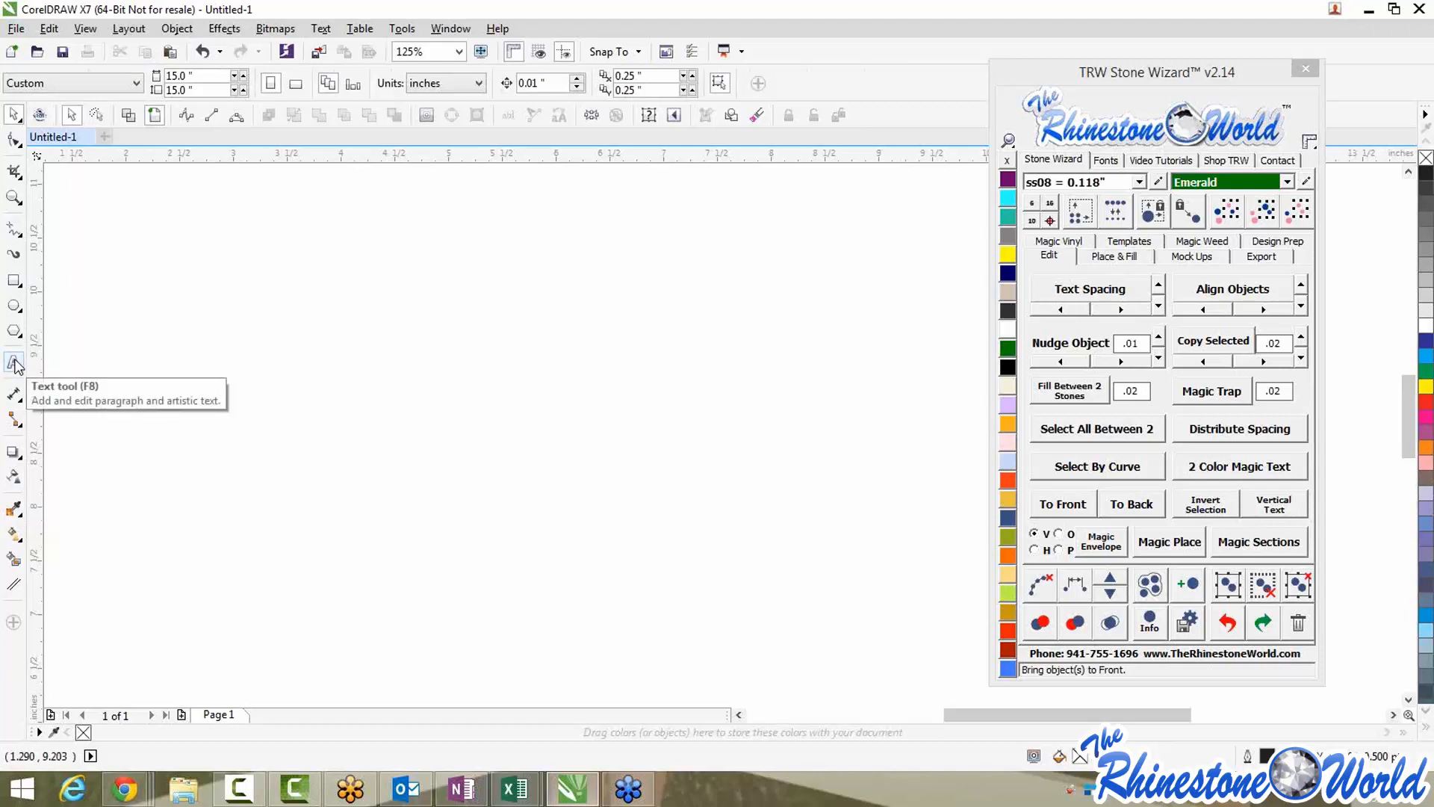
Add the artistic text TRW in 24 pt Arial and place a copy about 1.6 inches below it
click(15, 363)
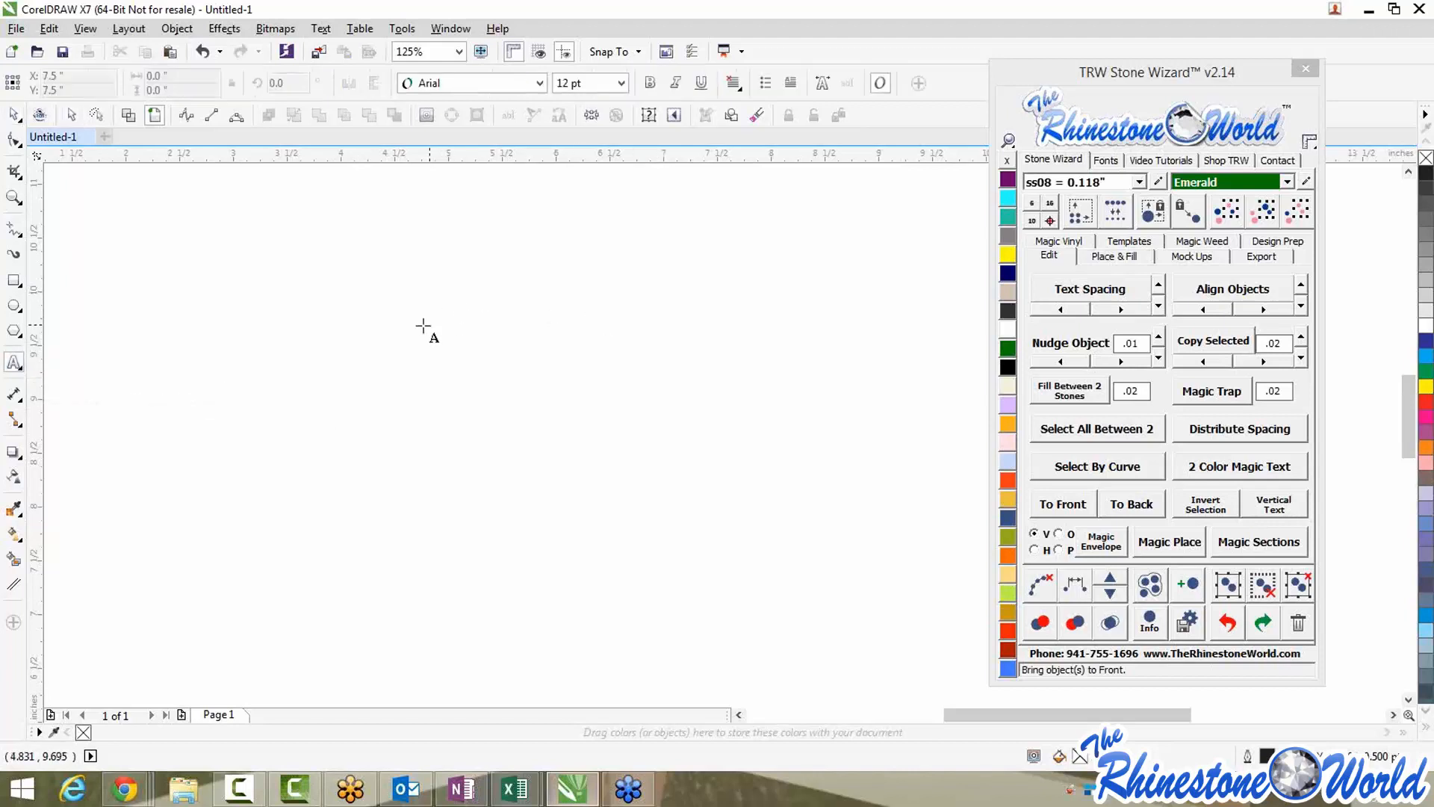
click(424, 326)
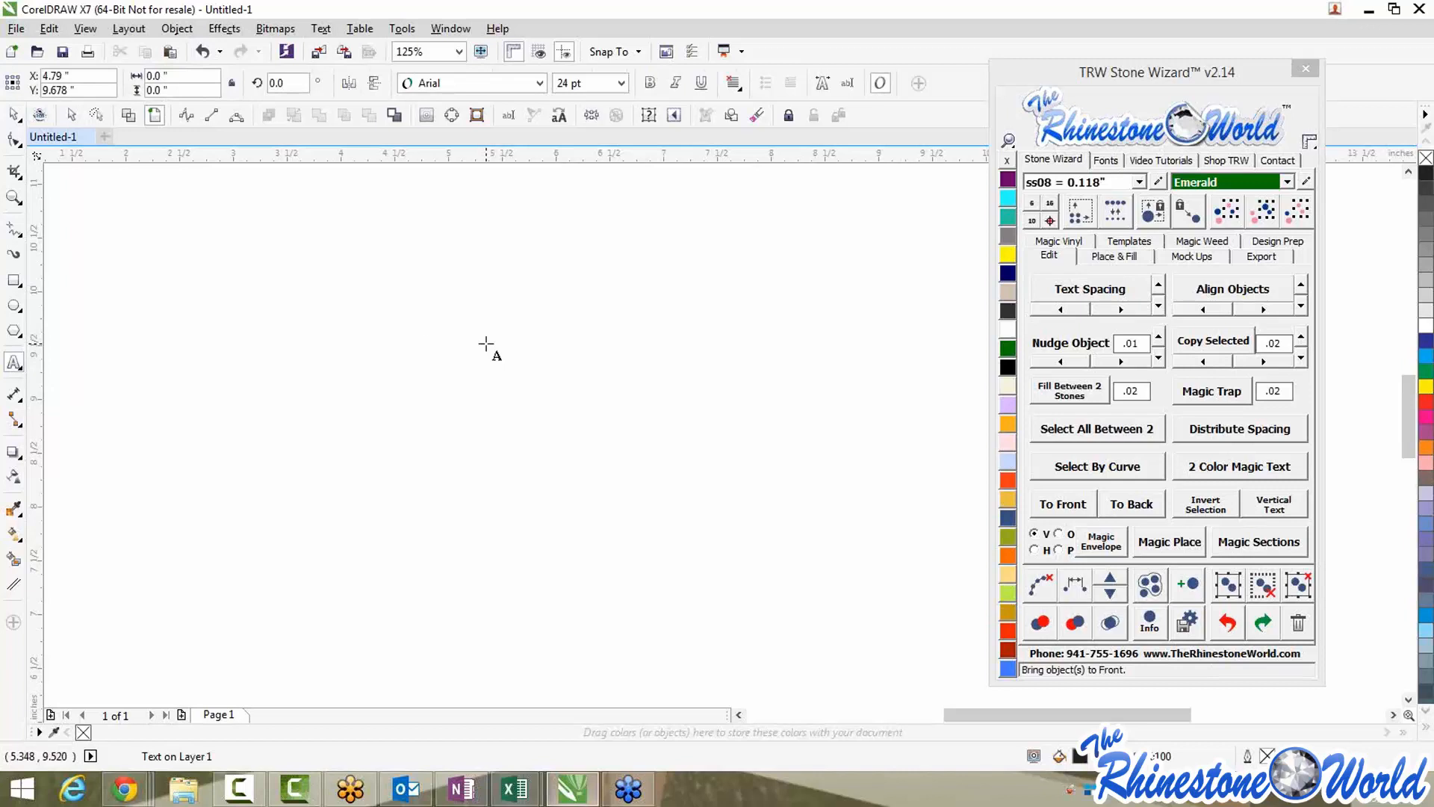
text(TRW)
key(ctrl+space)
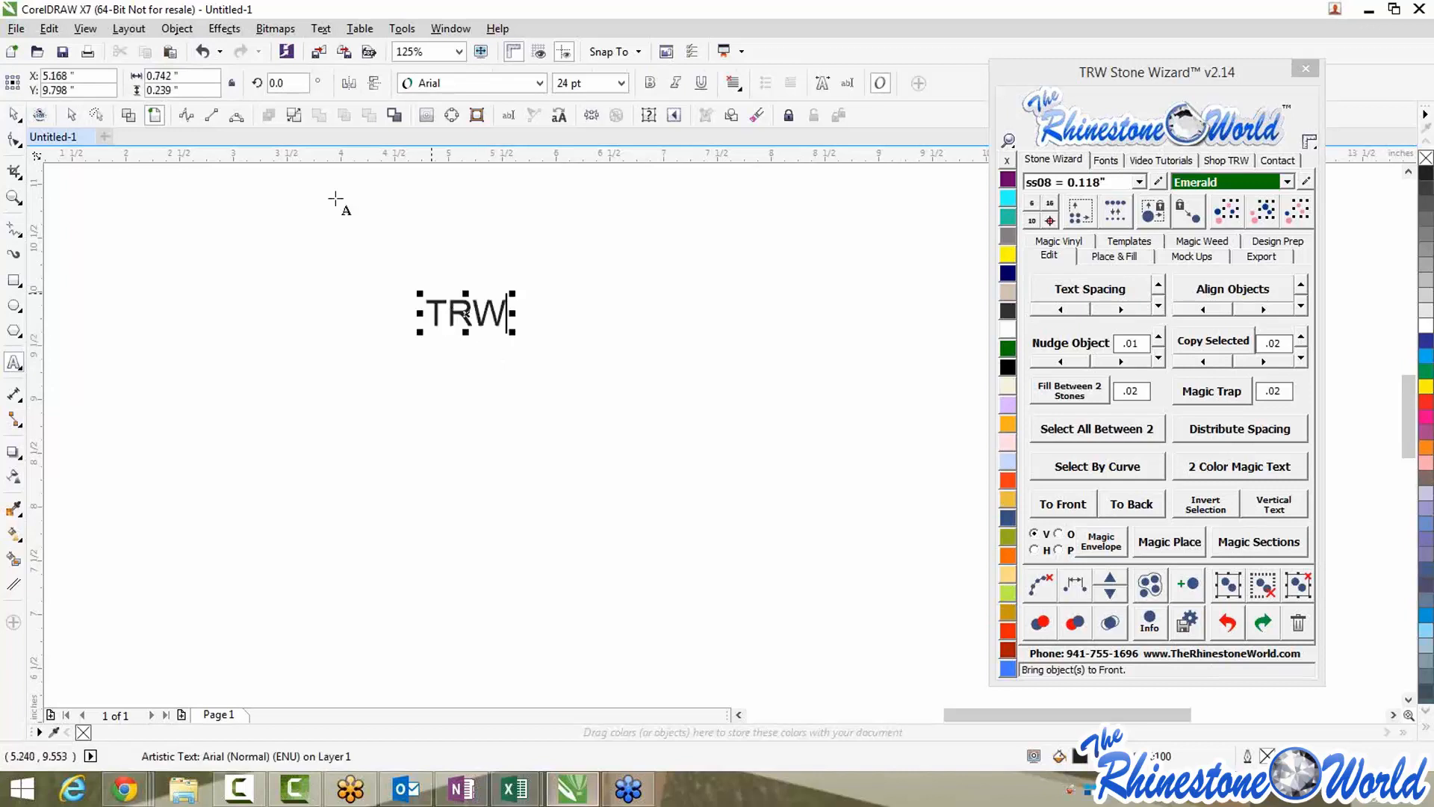
drag(465, 314, 463, 488)
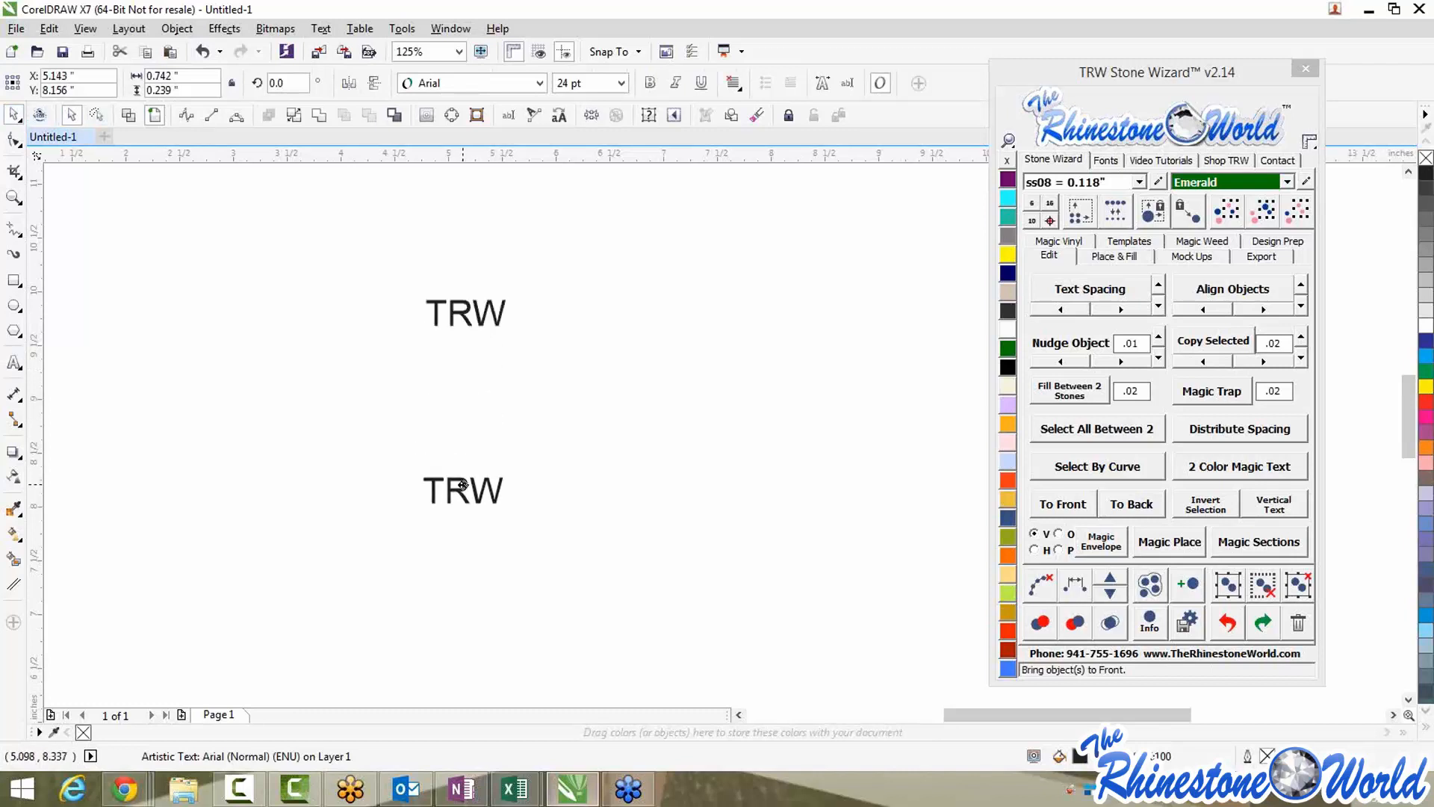
Place a third TRW copy to the left of the two texts and delete it
click(469, 314)
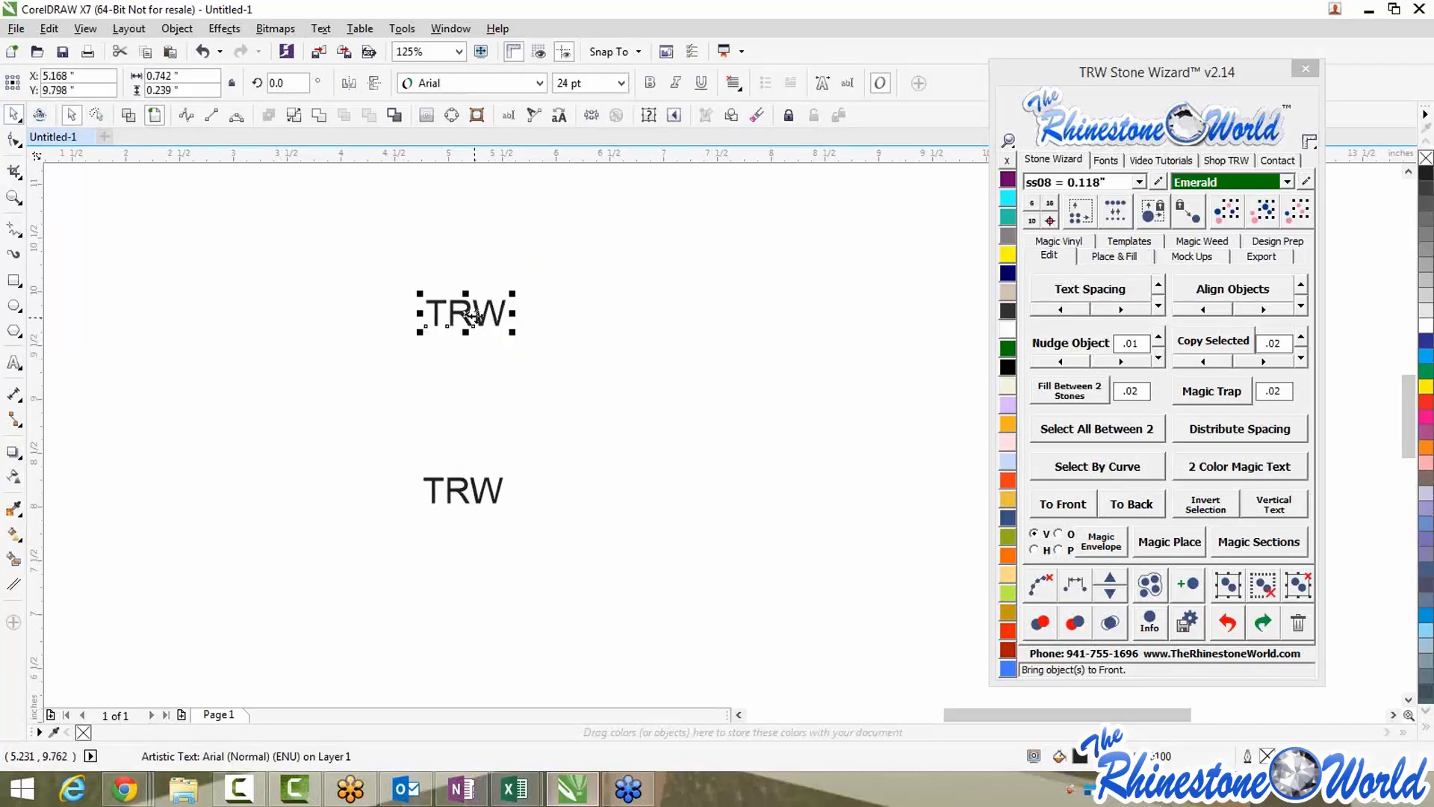
drag(472, 317, 293, 406)
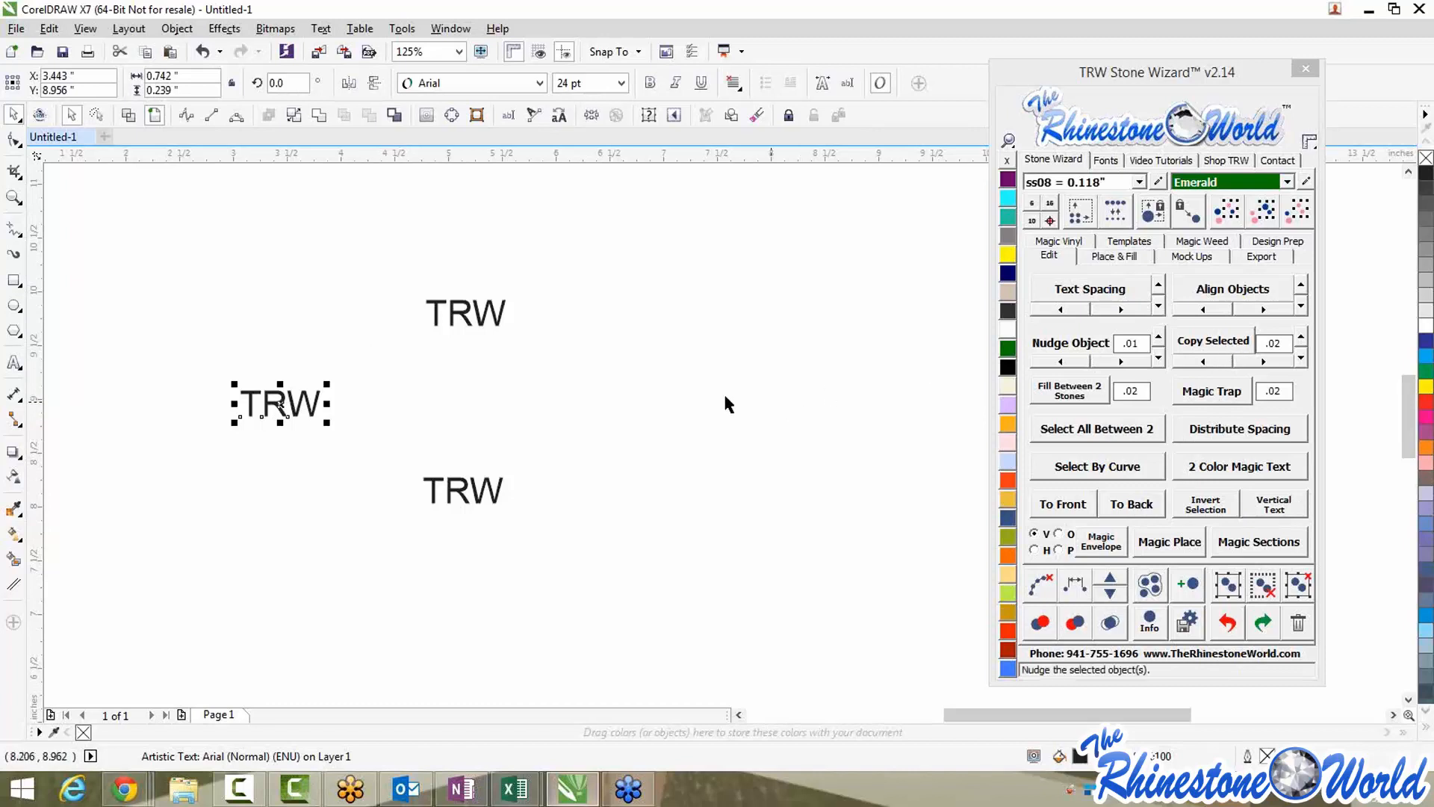
click(542, 377)
drag(228, 383, 445, 446)
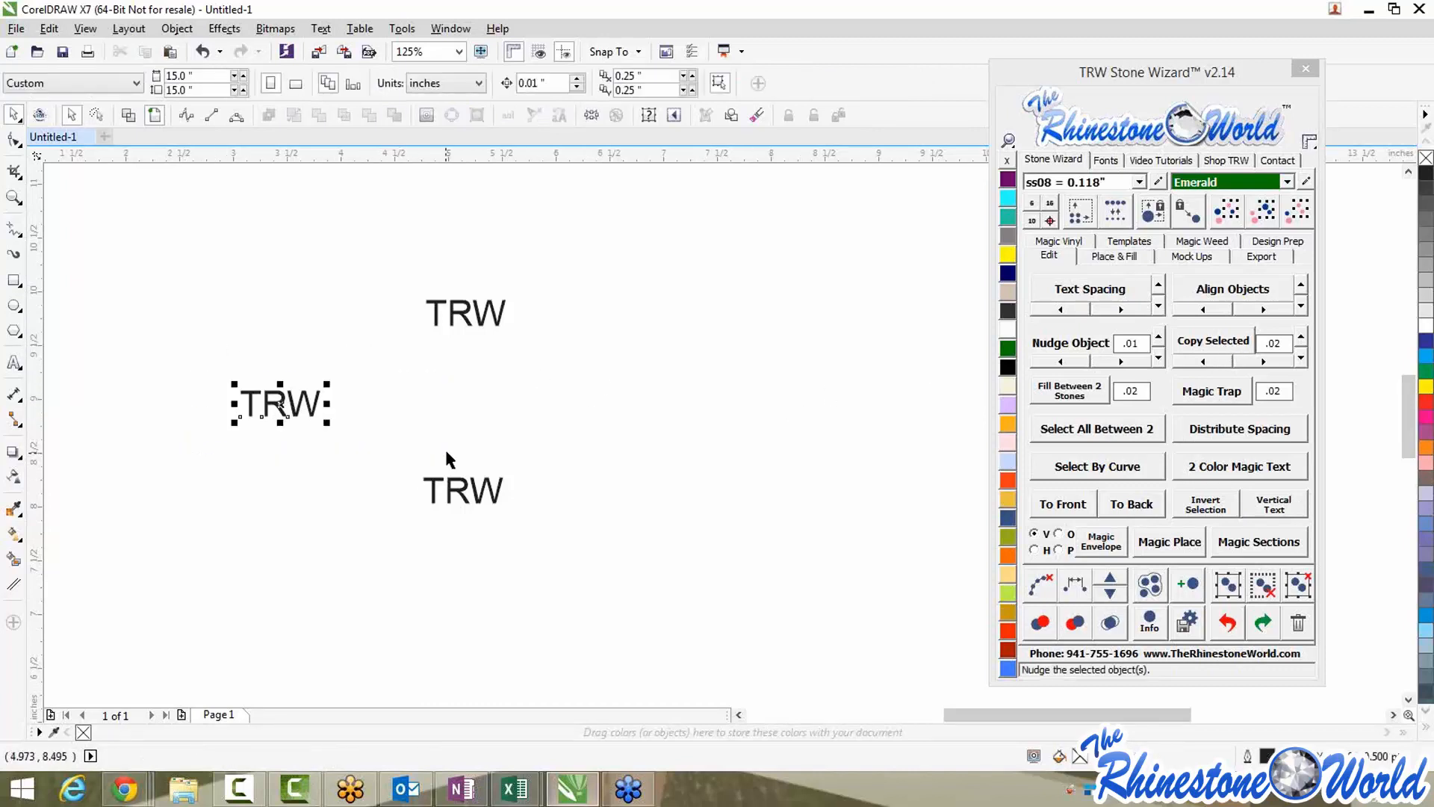
key(Delete)
Enlarge the upper TRW text to about 2.1 inches wide and make the lower TRW text slightly wider than it
click(498, 321)
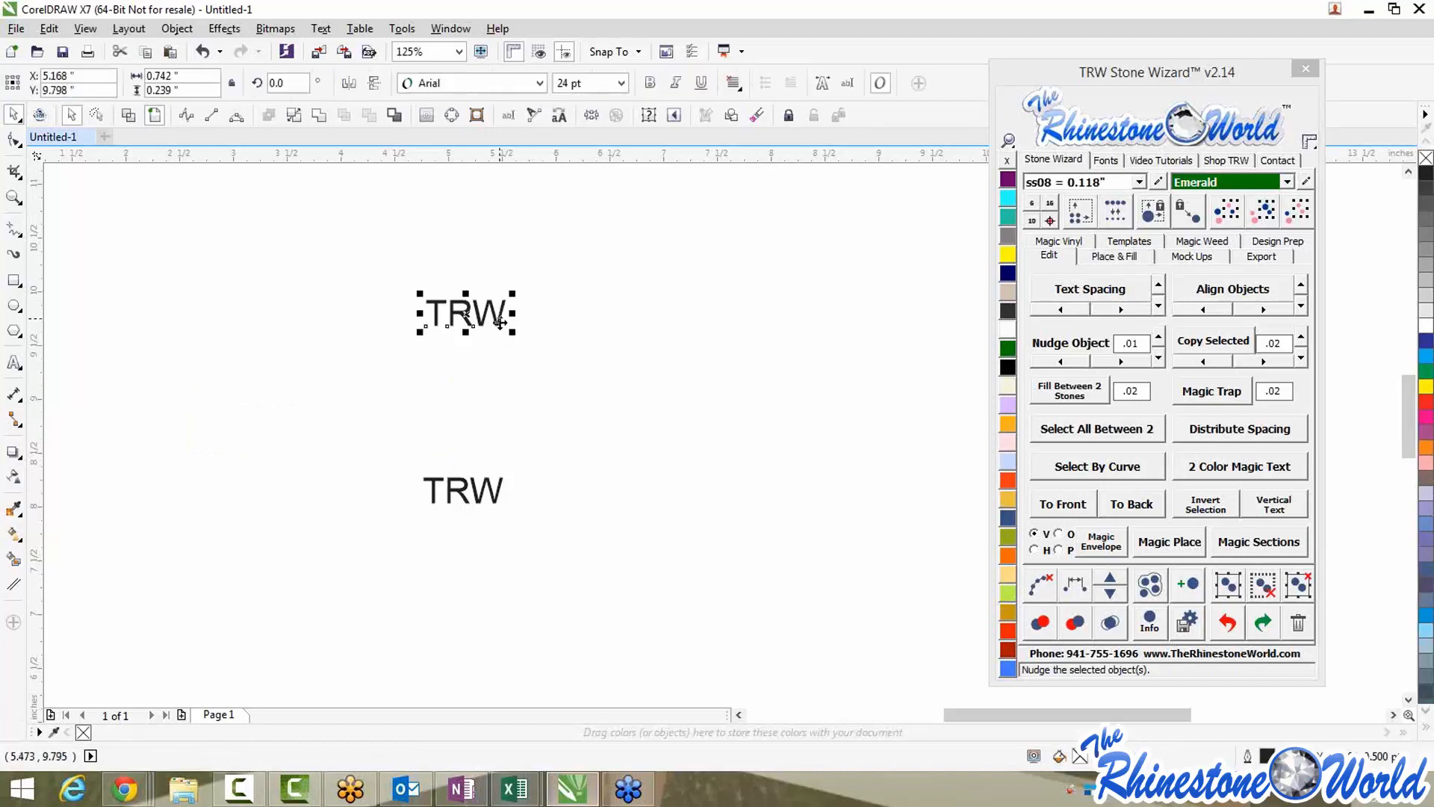
drag(512, 330, 661, 379)
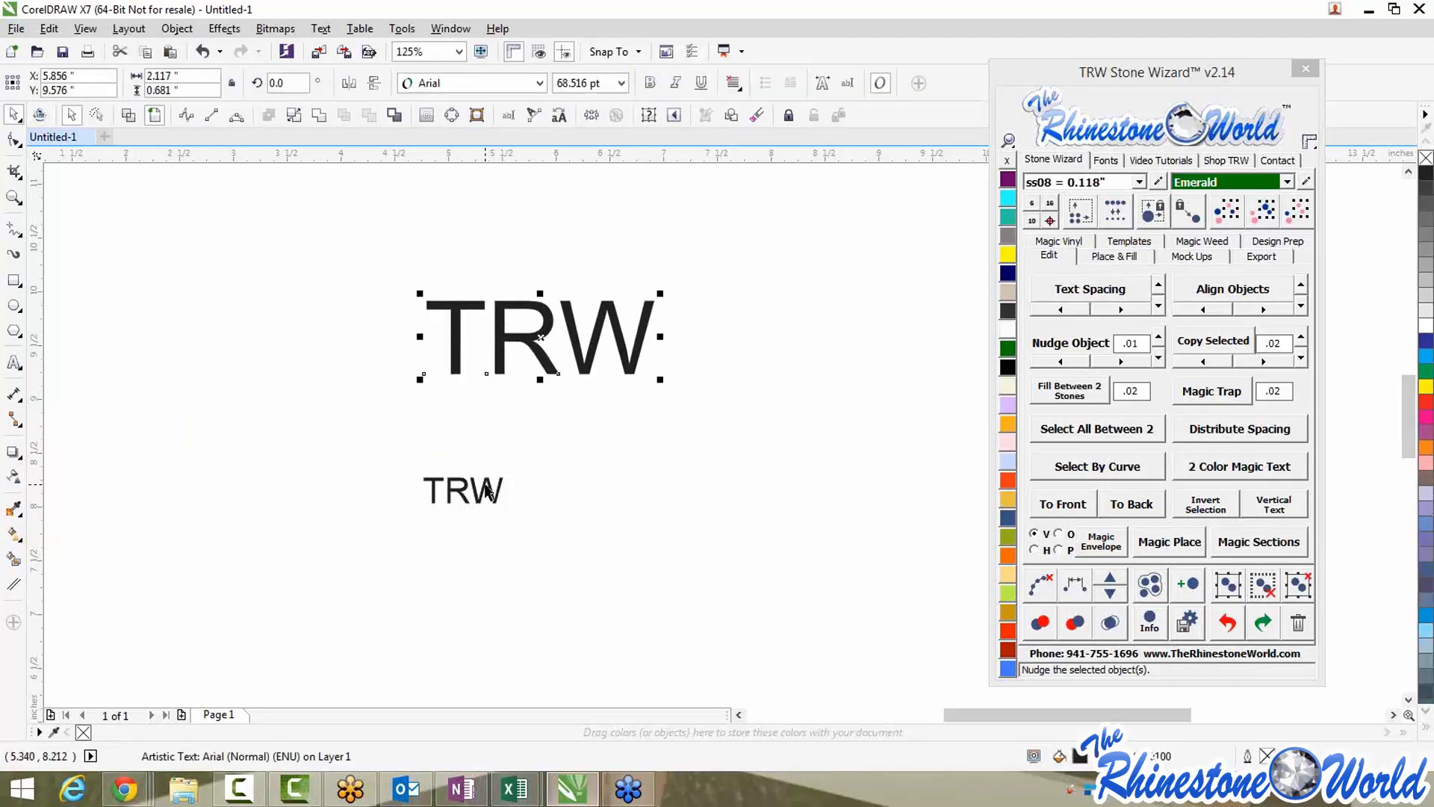
click(486, 489)
drag(512, 513, 699, 575)
Find the fonts matching "trw 1" in the Stone Wizard and apply TRW 12 Rounded RF to the upper TRW text
click(638, 351)
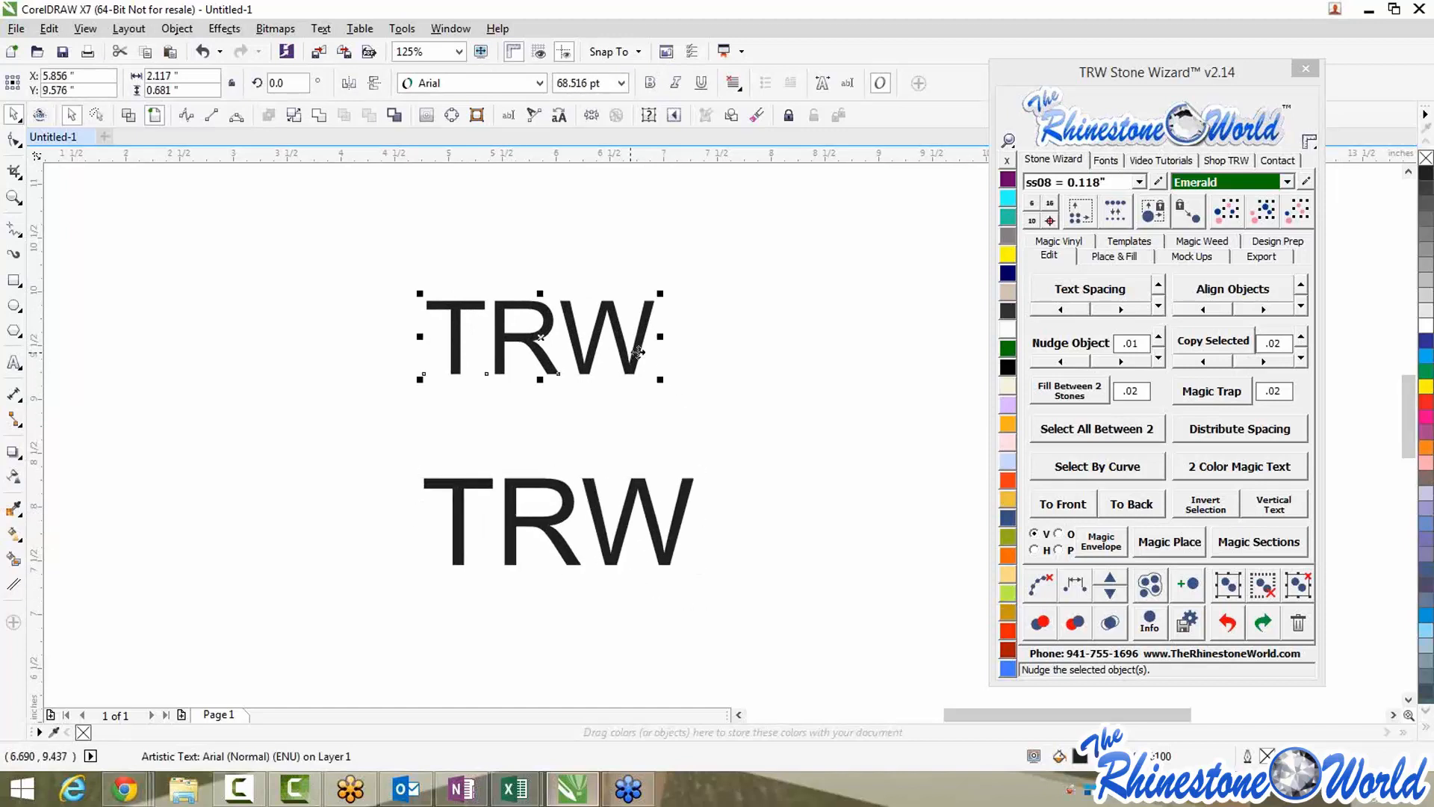
click(1105, 159)
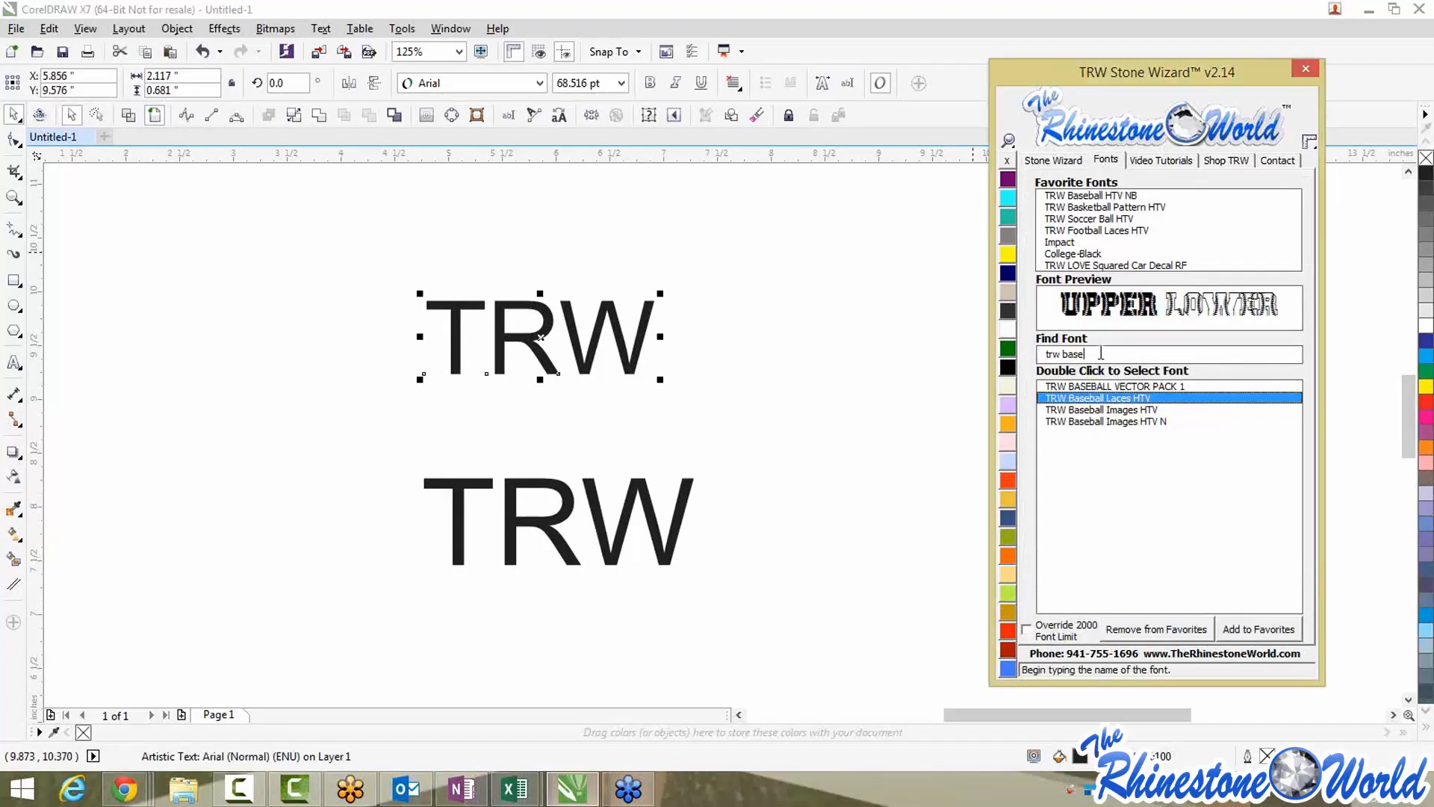
key(BackSpace)
key(BackSpace)
key(BackSpace)
key(BackSpace)
key(BackSpace)
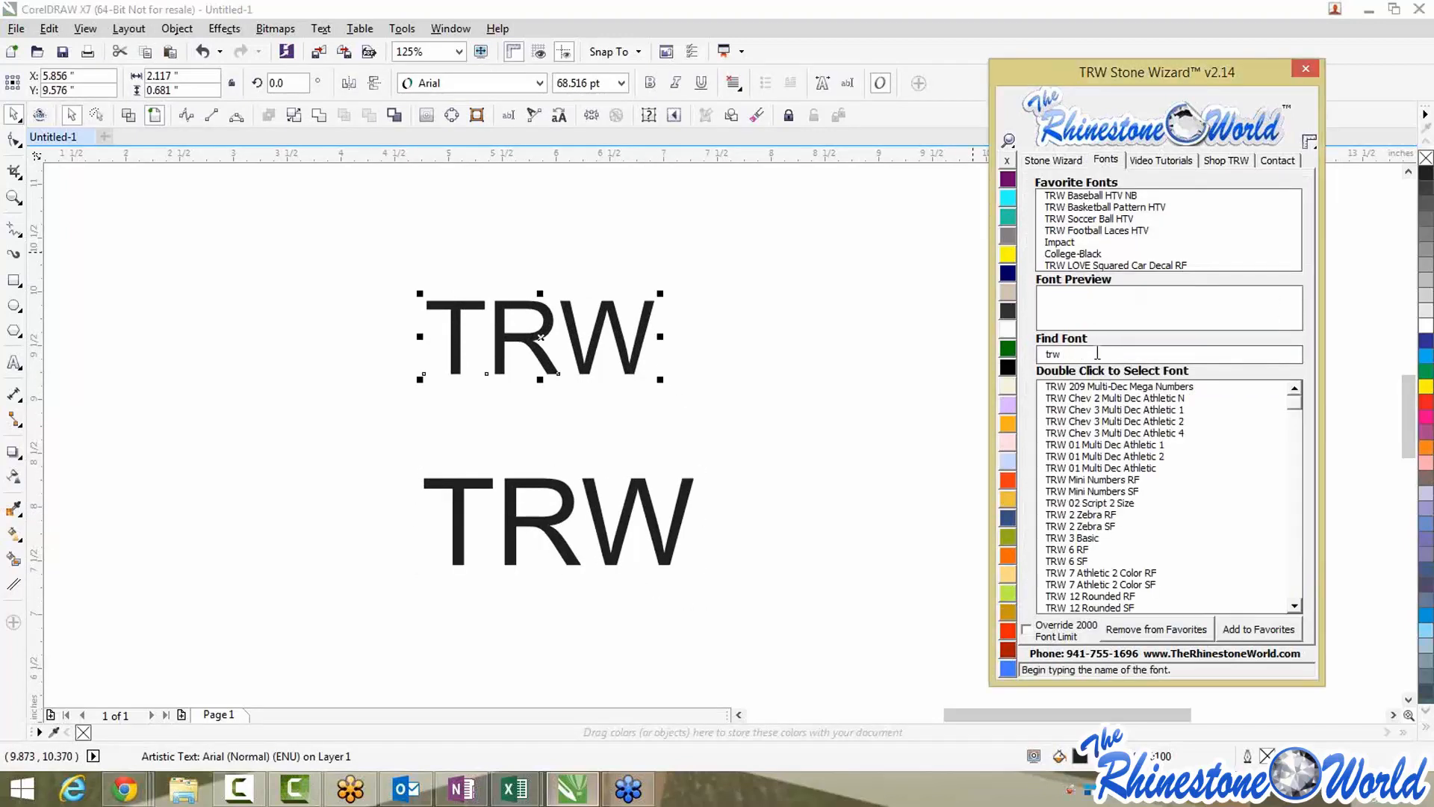
text(1)
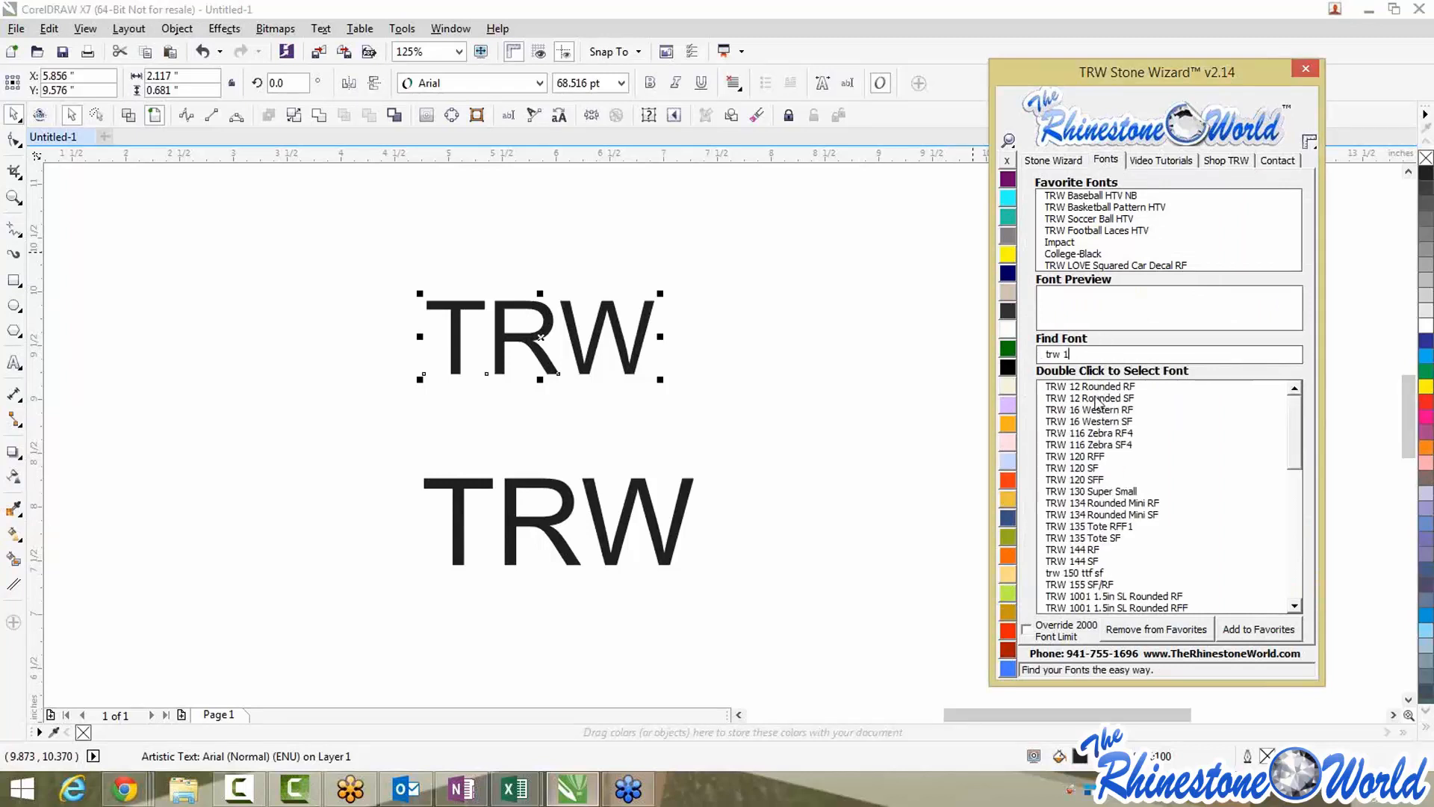
double_click(1099, 387)
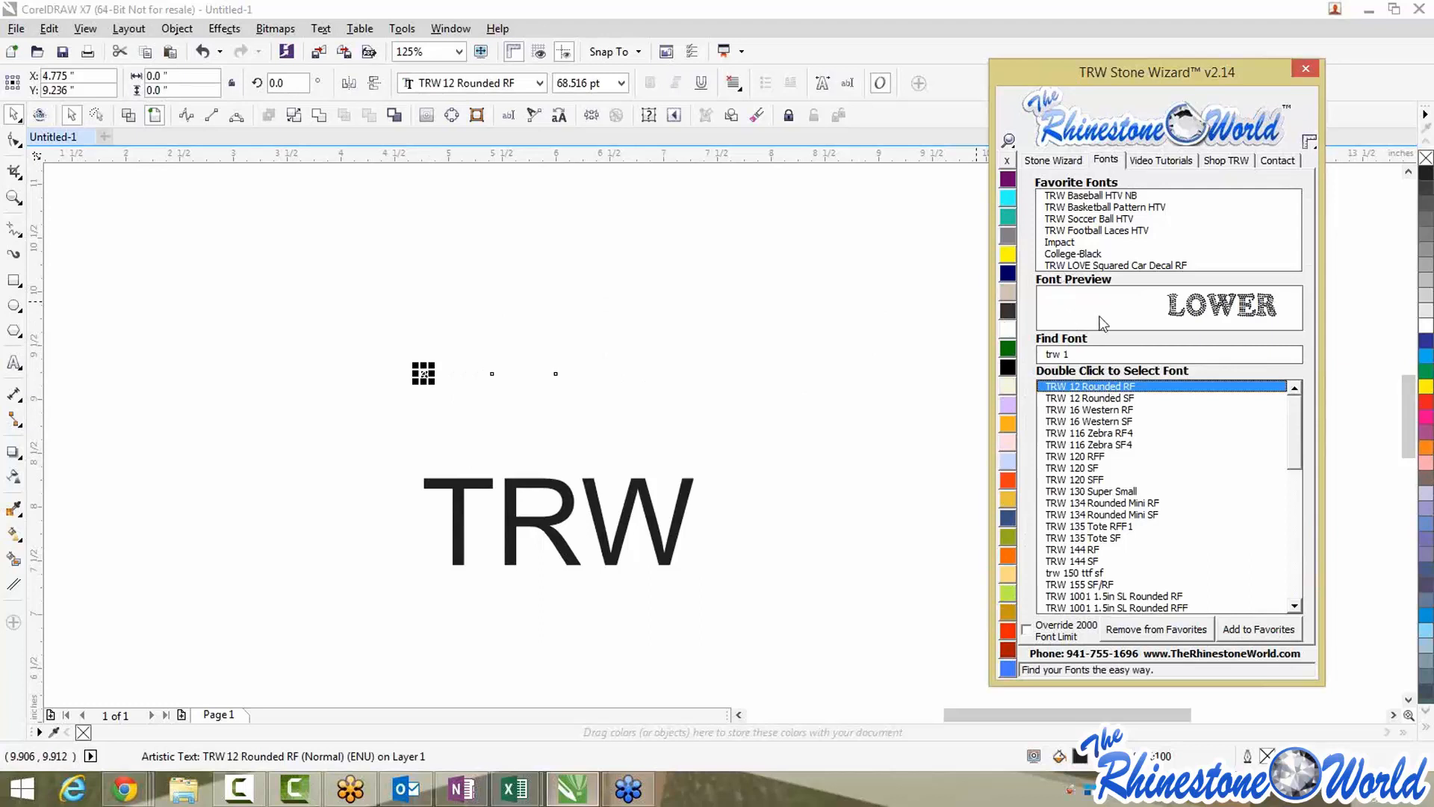
Change the case of the upper TRW text to lowercase
click(507, 116)
click(975, 186)
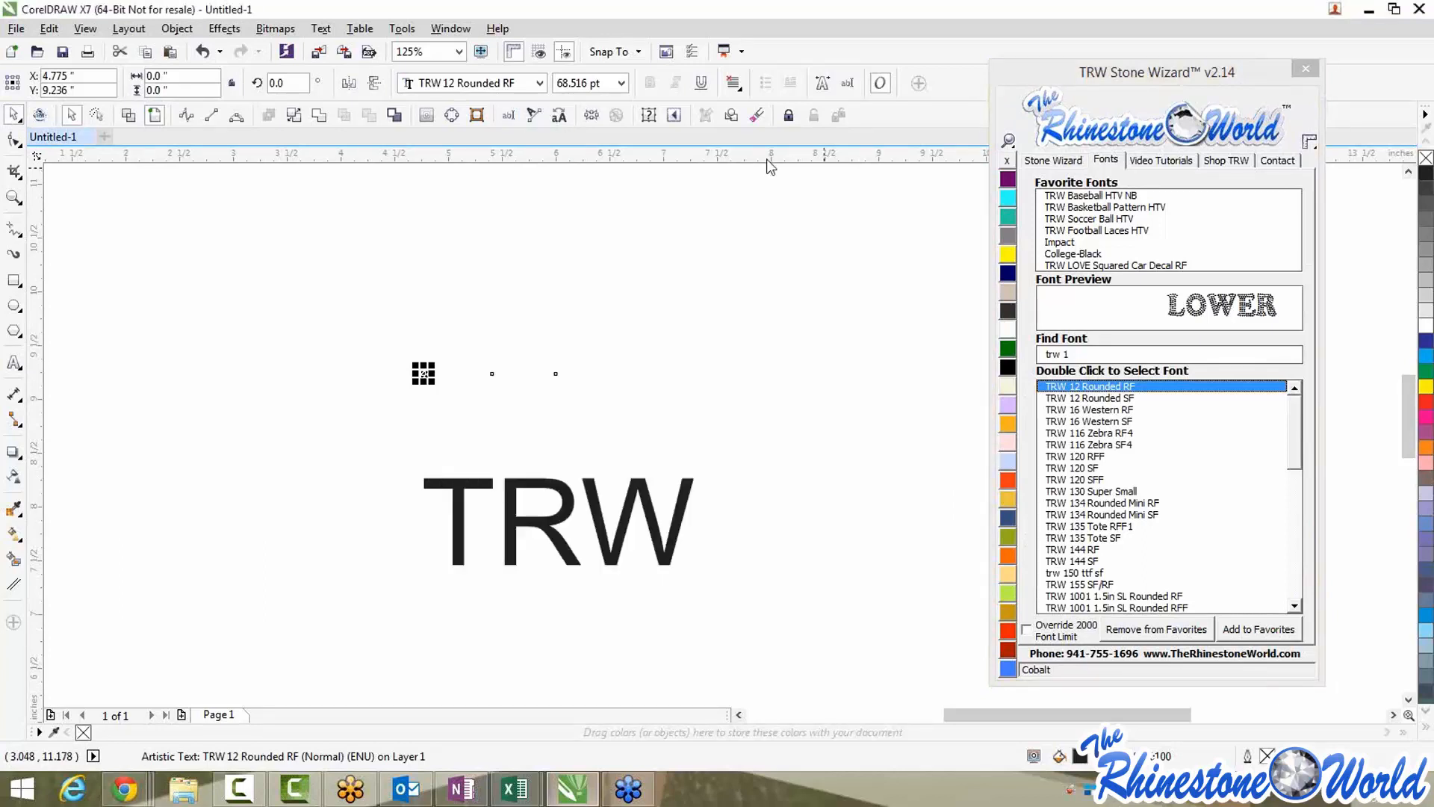
click(559, 117)
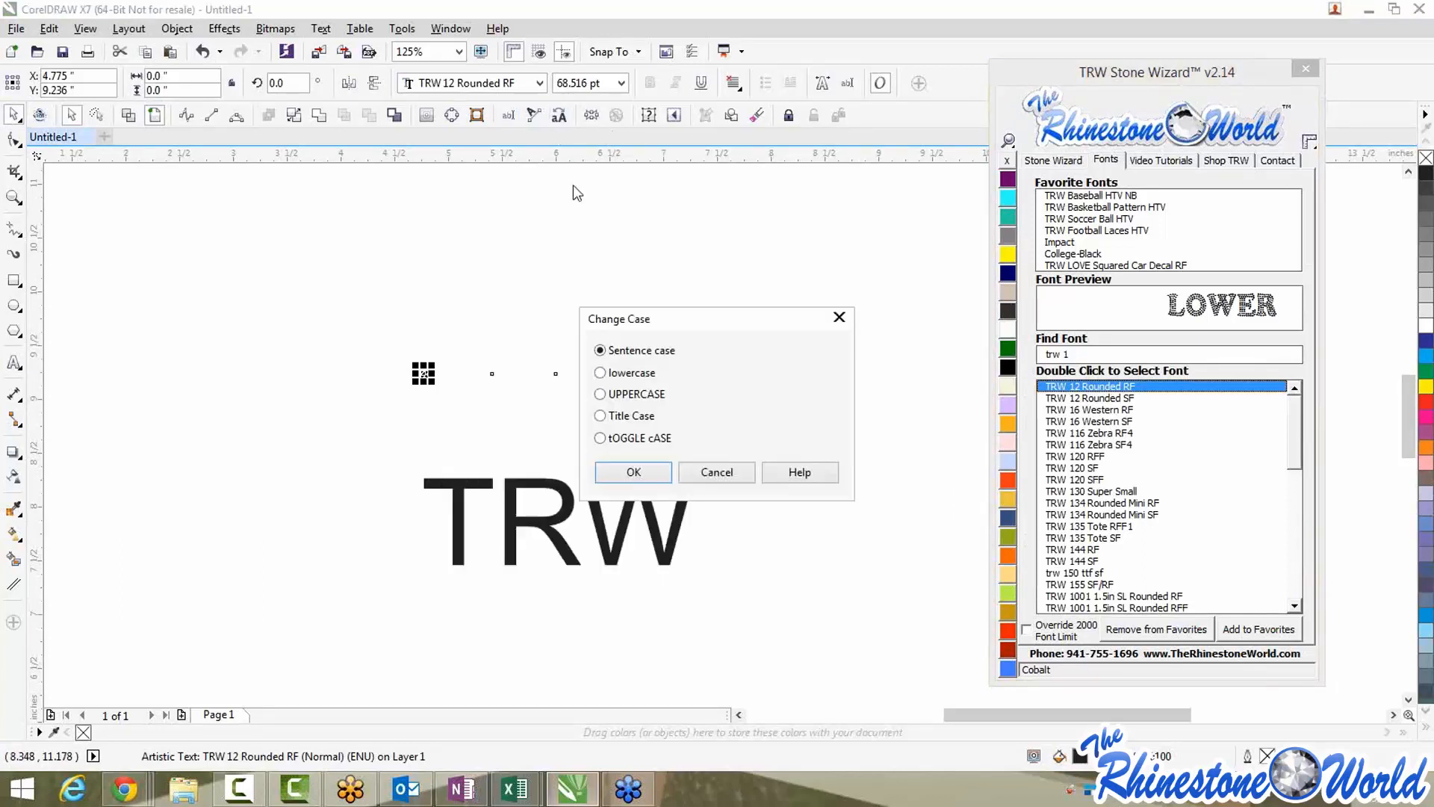
click(618, 376)
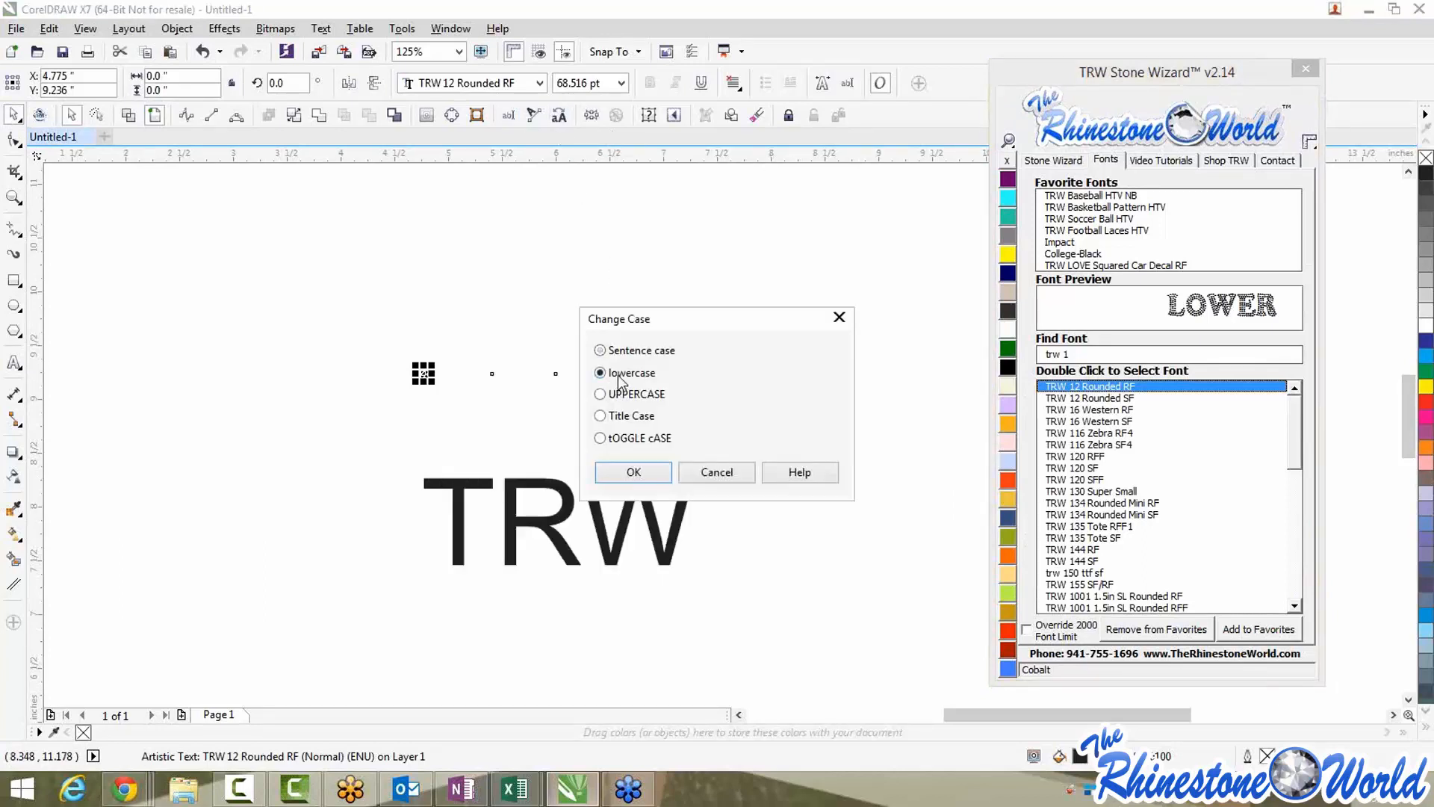
click(625, 472)
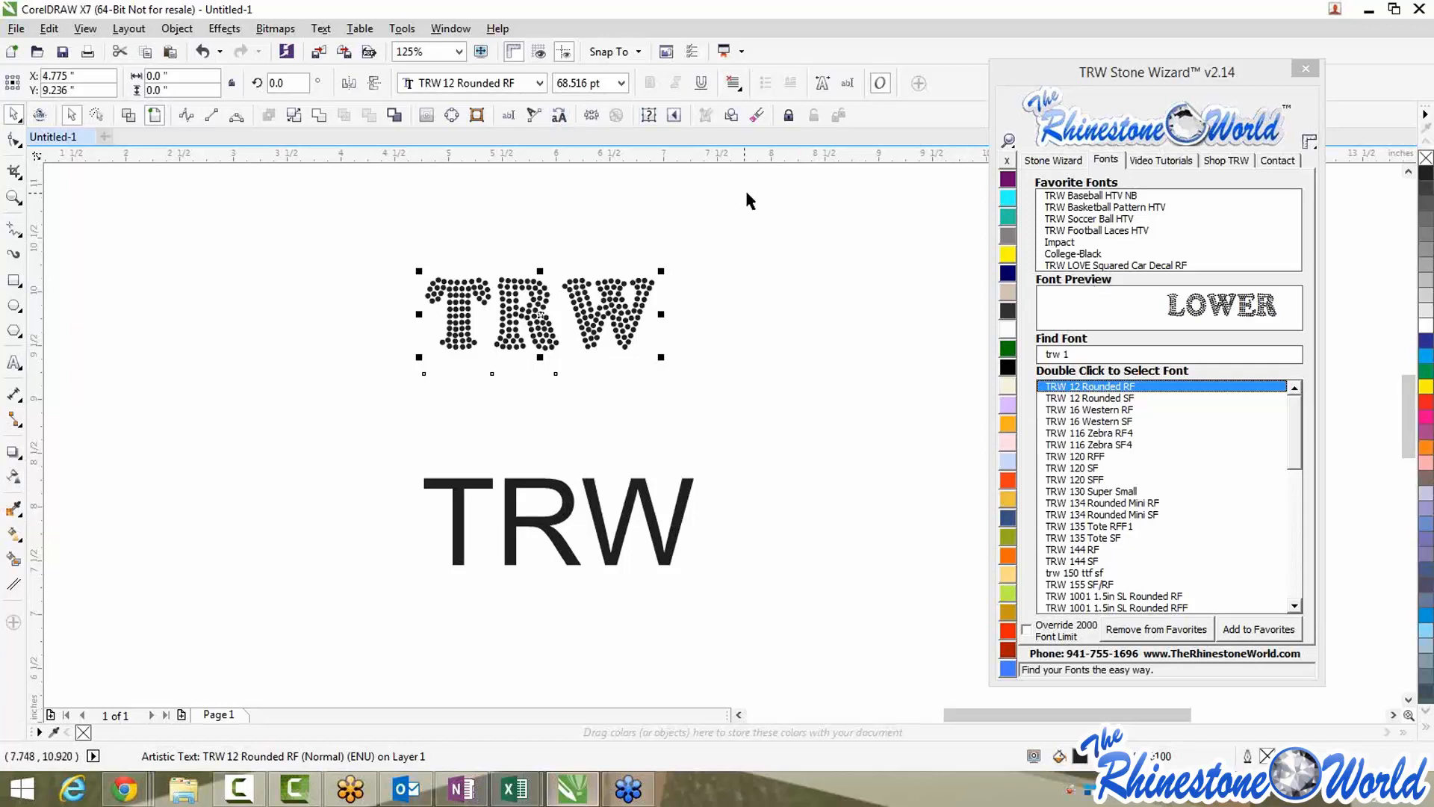
Set the Stone Wizard's stone size to ss10 = 0.130"
click(1067, 161)
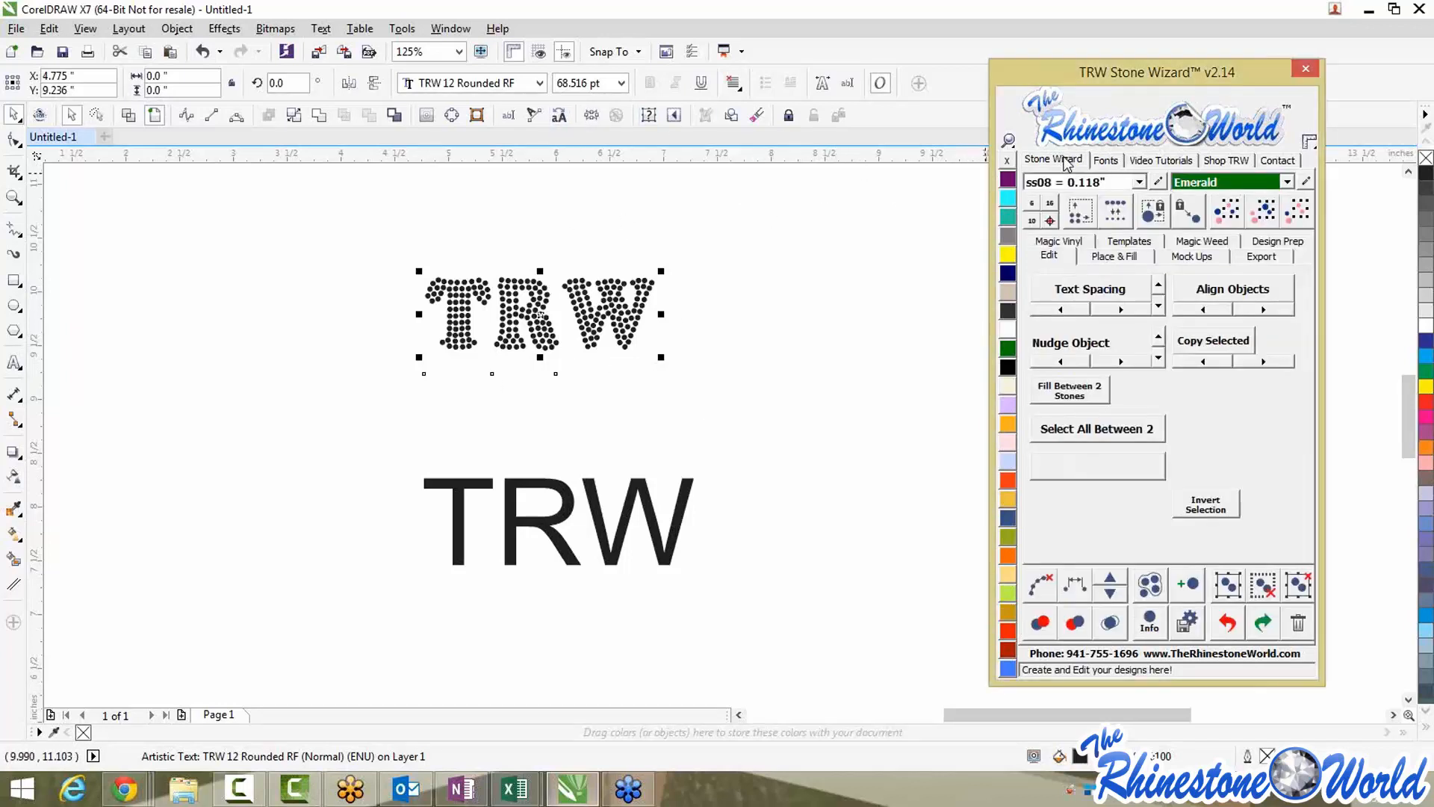
click(1138, 183)
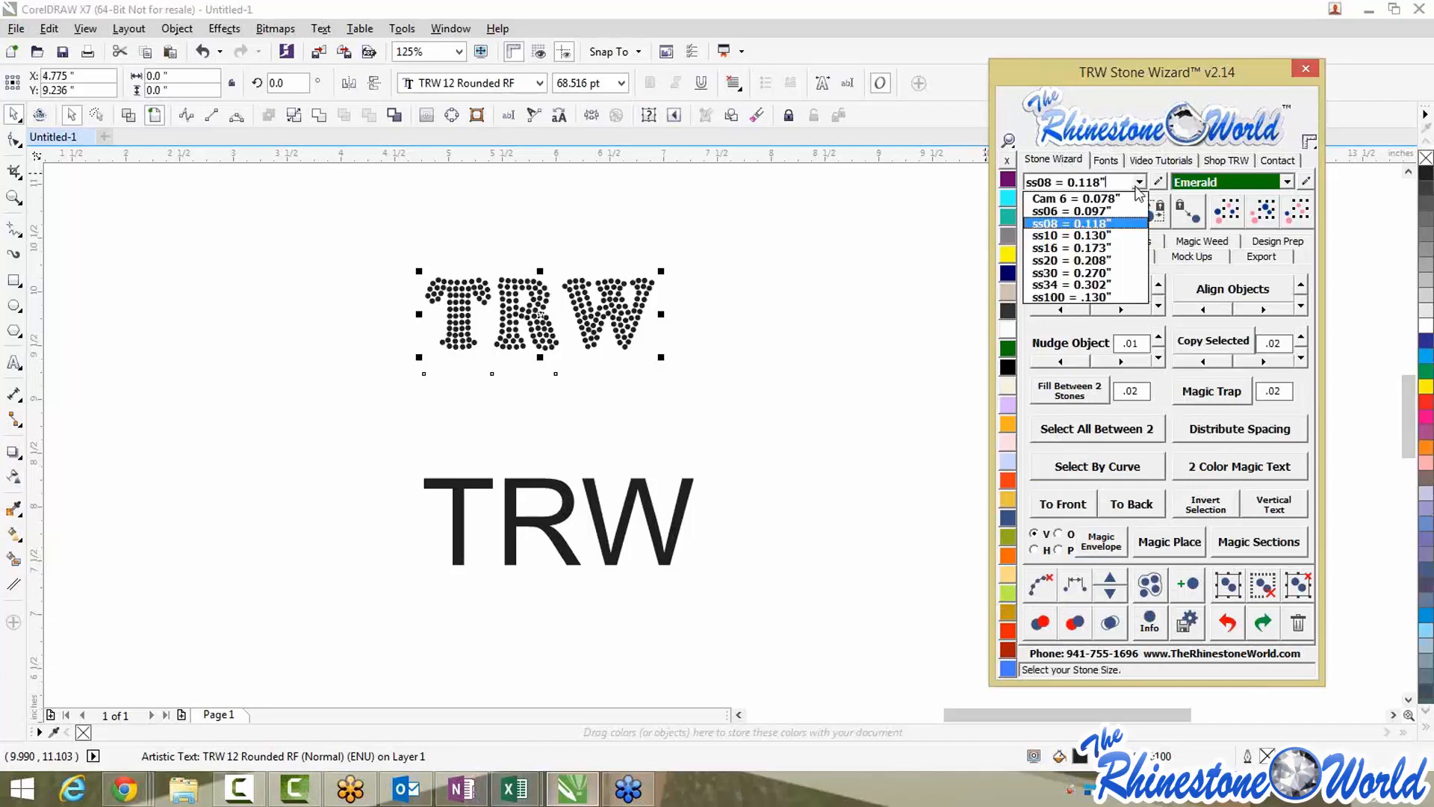
click(1090, 236)
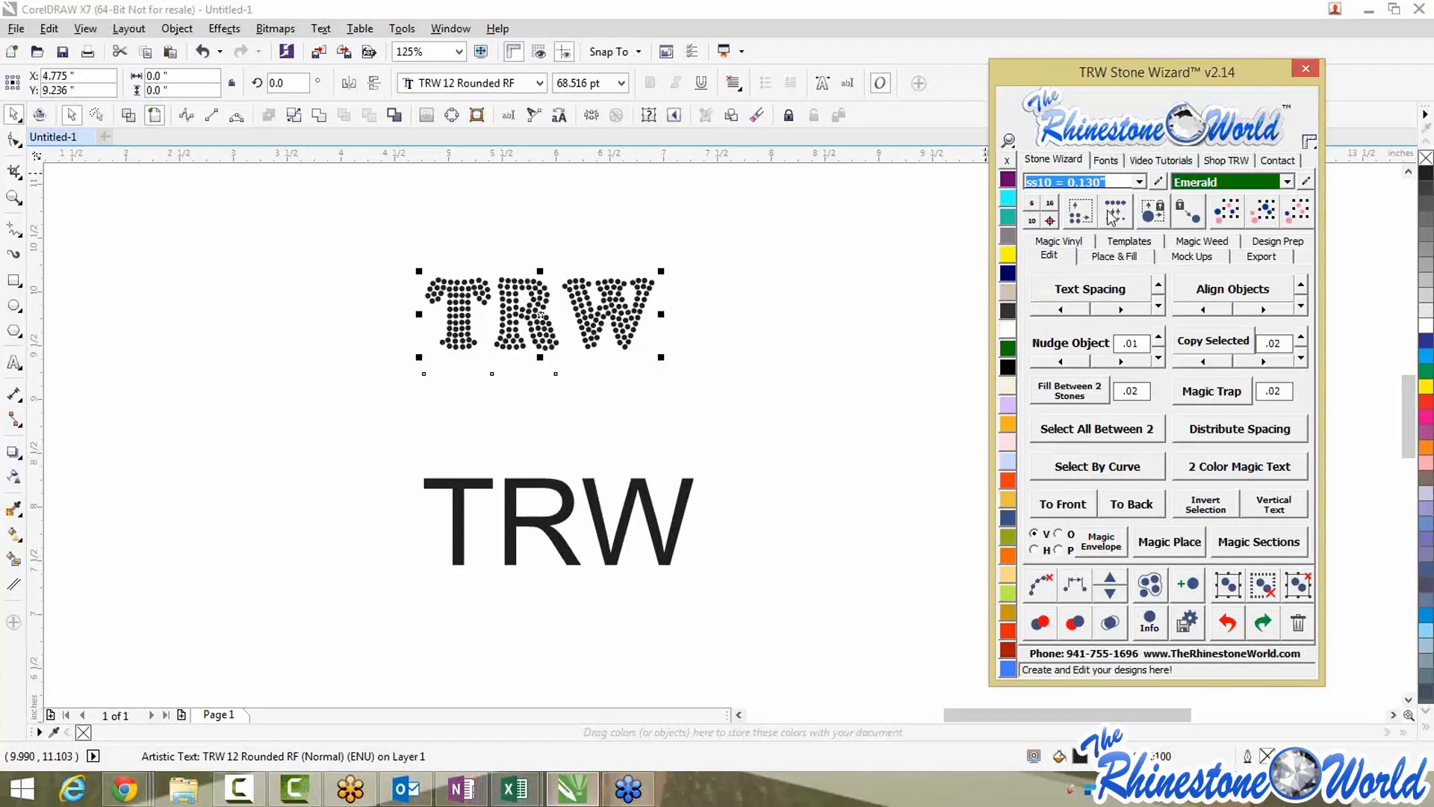
Check the Stone Wizard's overview of video tutorials and return to its design tools
click(1159, 162)
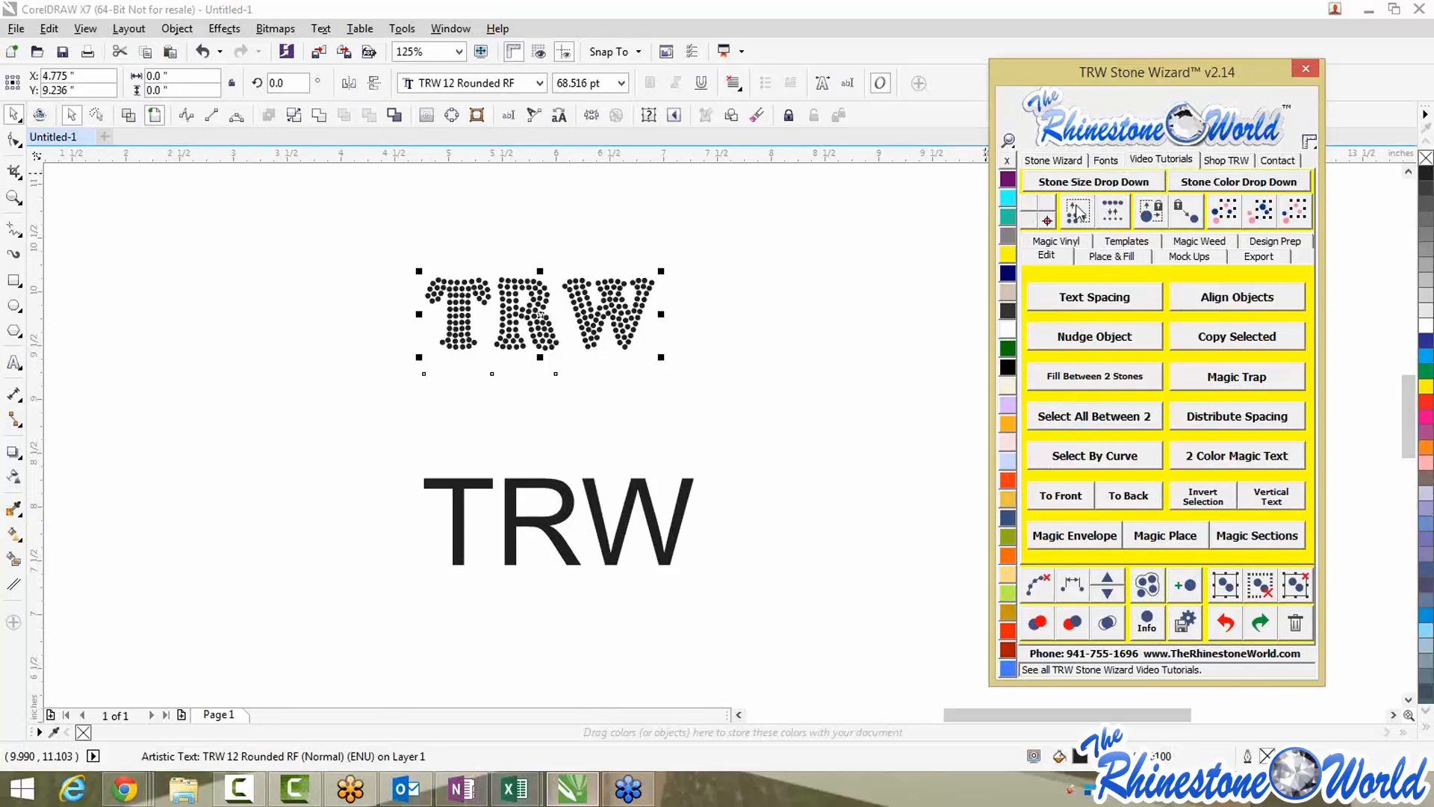
click(1068, 159)
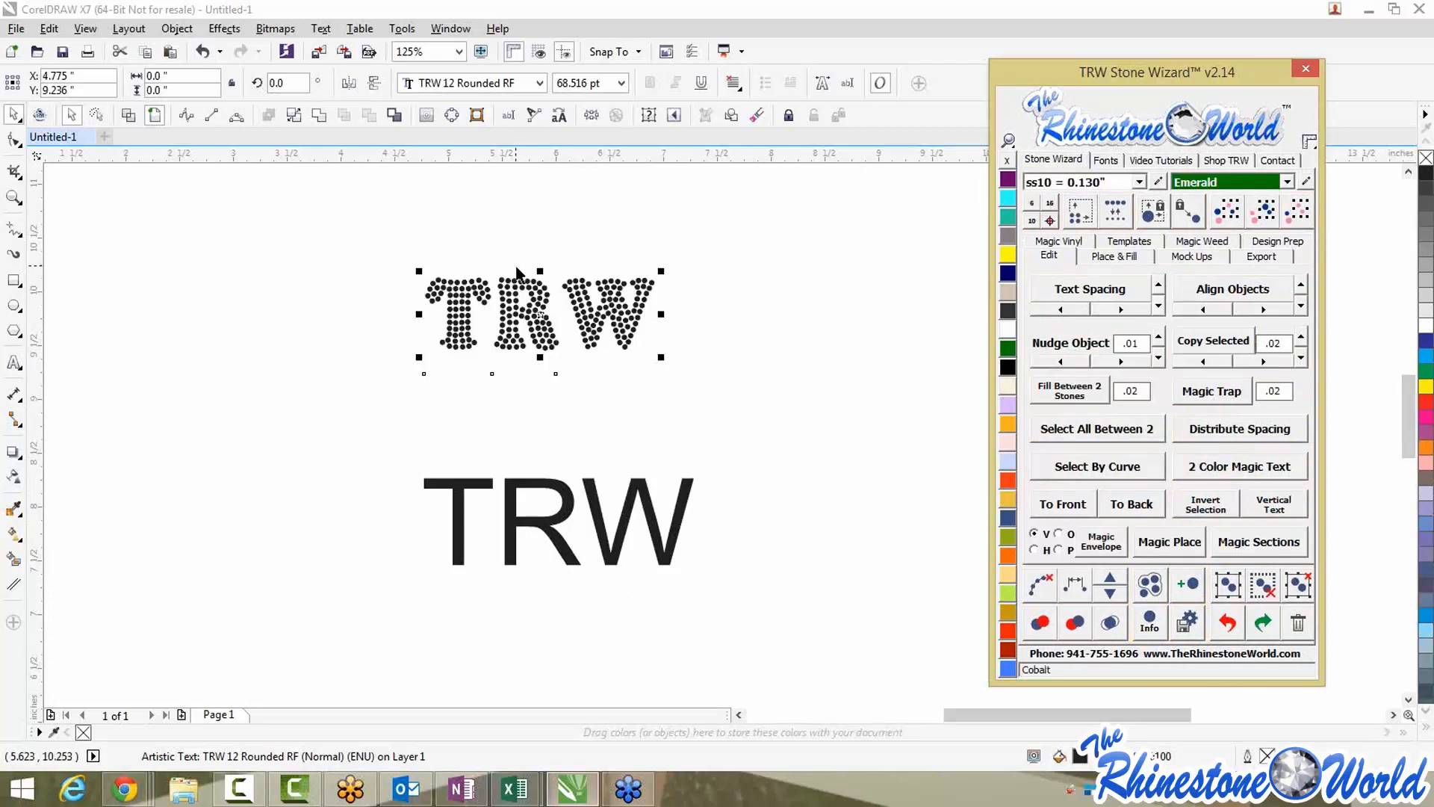
Resize the rhinestone TRW design with the Stone Wizard and replace its stones with 0.13 in ones
click(1084, 219)
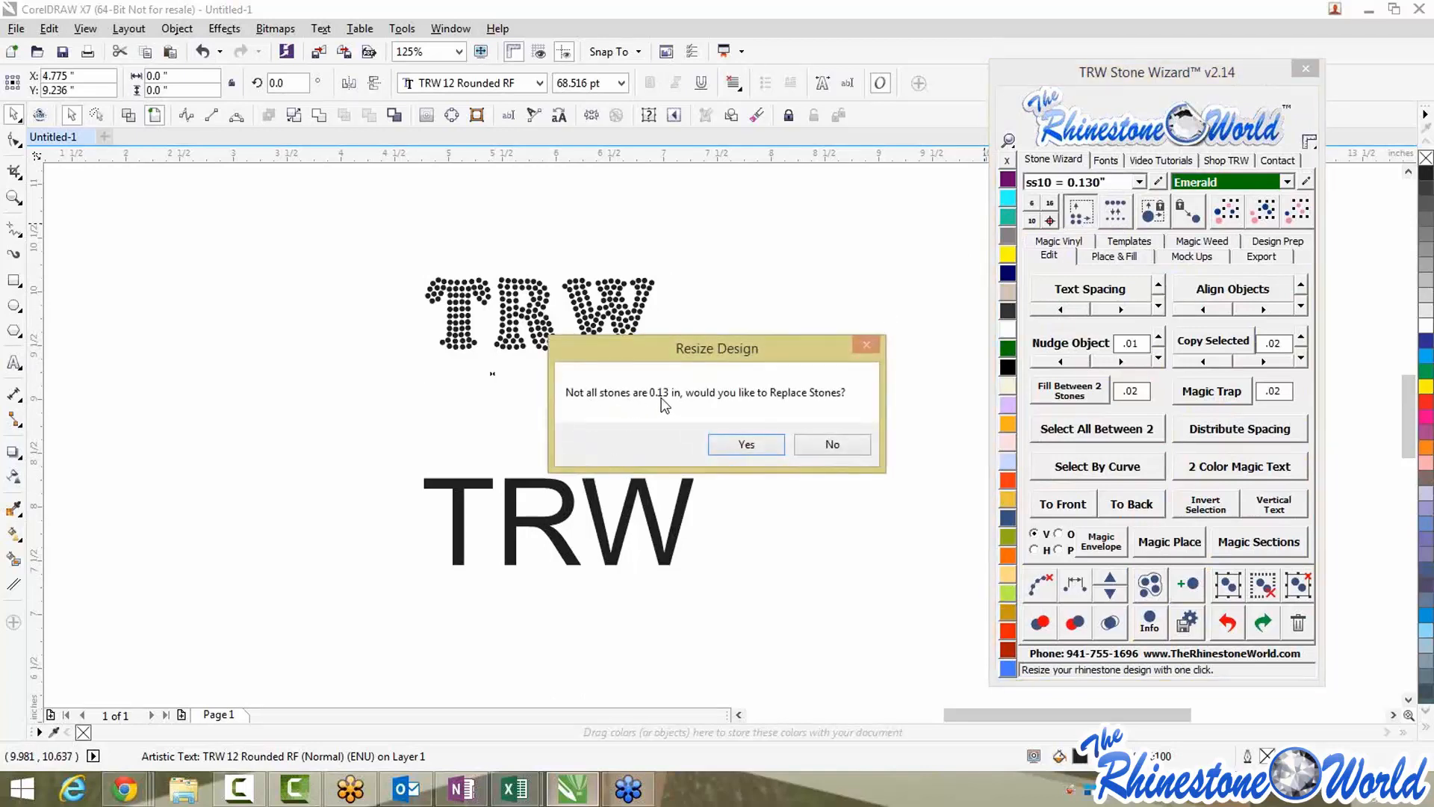
click(747, 442)
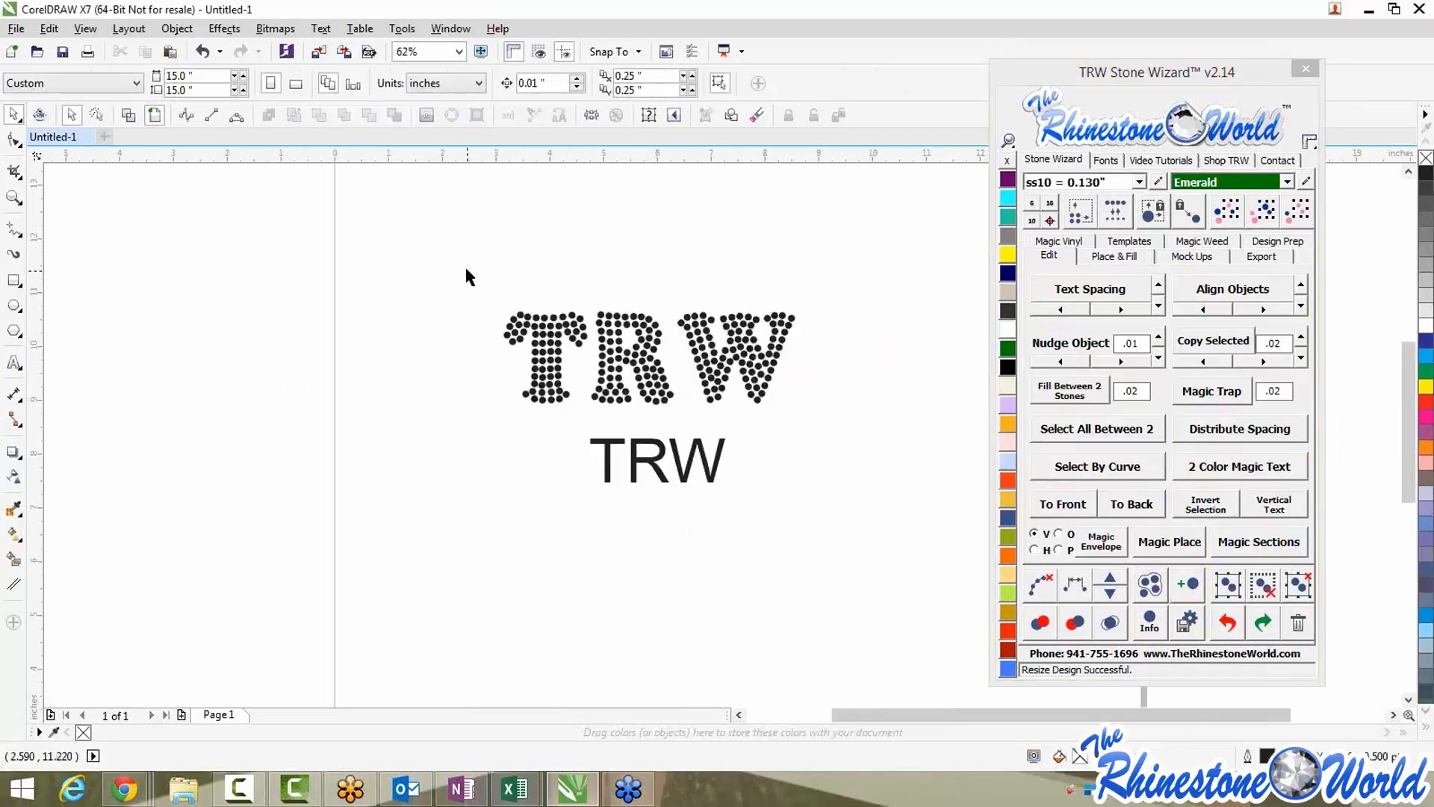
Reposition one stone atop the W's upper-right arm, try moving another along its stem, and undo the last stone move
drag(473, 276, 859, 429)
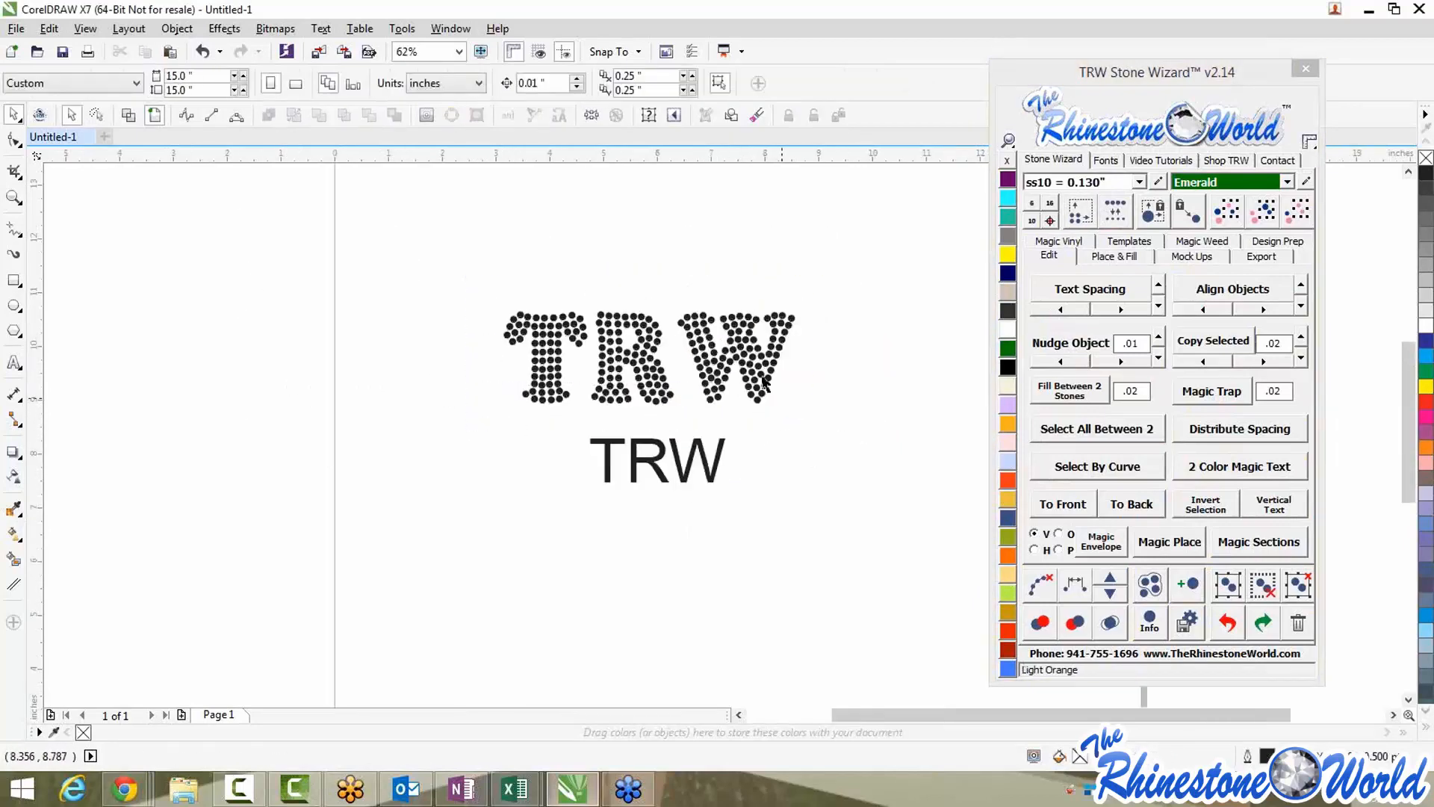
scroll(781, 315, up, 6)
click(827, 233)
scroll(825, 230, down, 2)
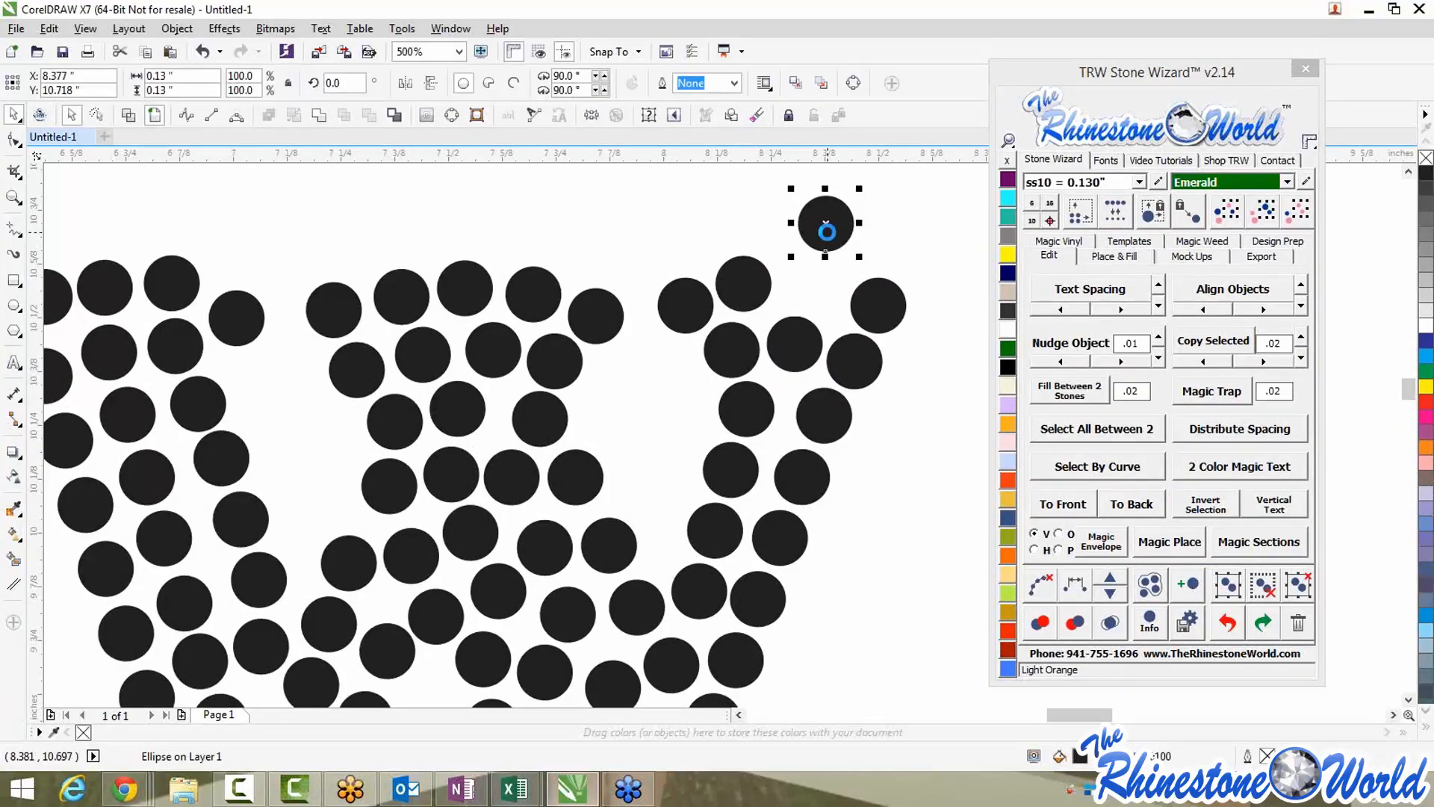
drag(821, 233, 811, 263)
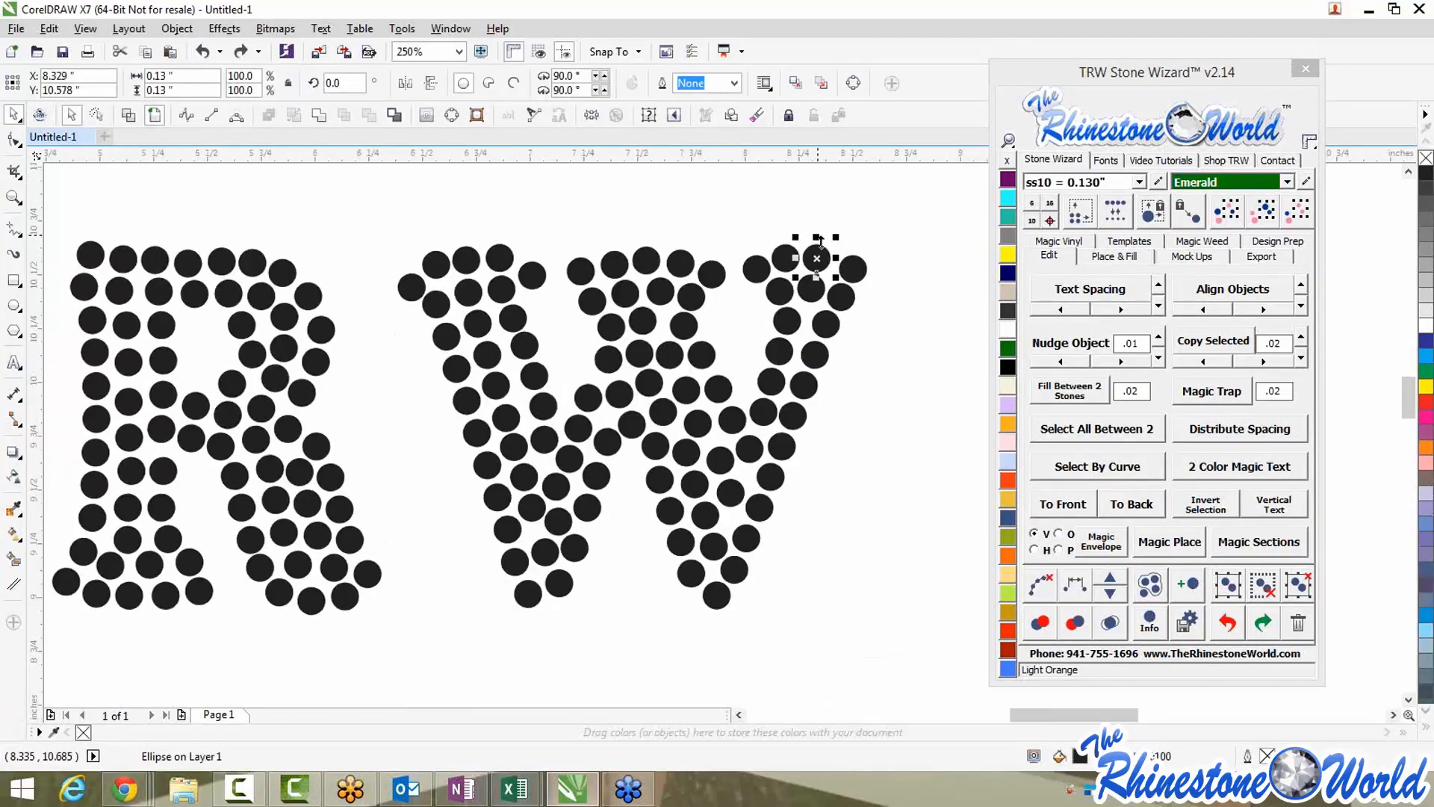
click(856, 358)
drag(796, 423, 832, 420)
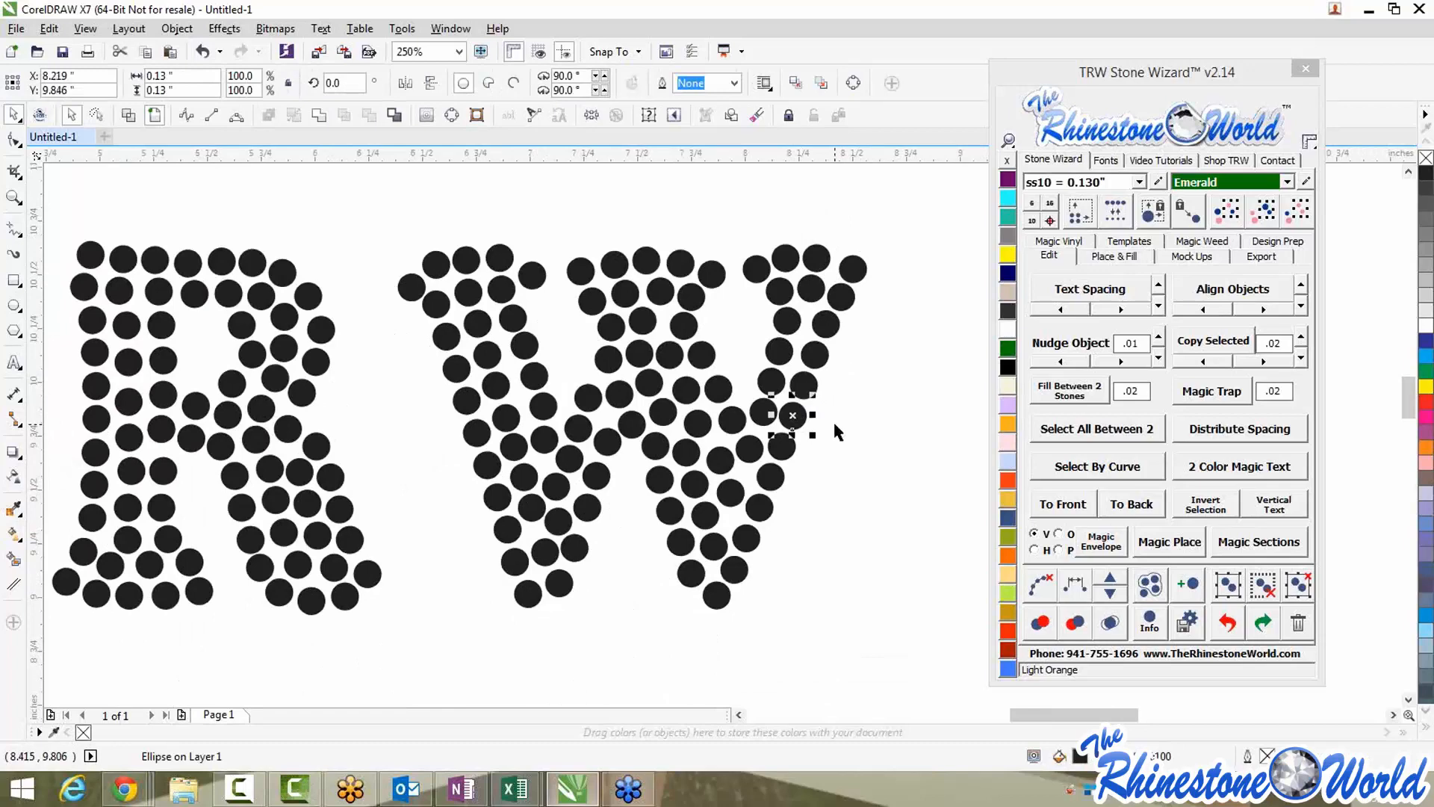
key(ctrl+z)
click(862, 410)
scroll(859, 396, down, 3)
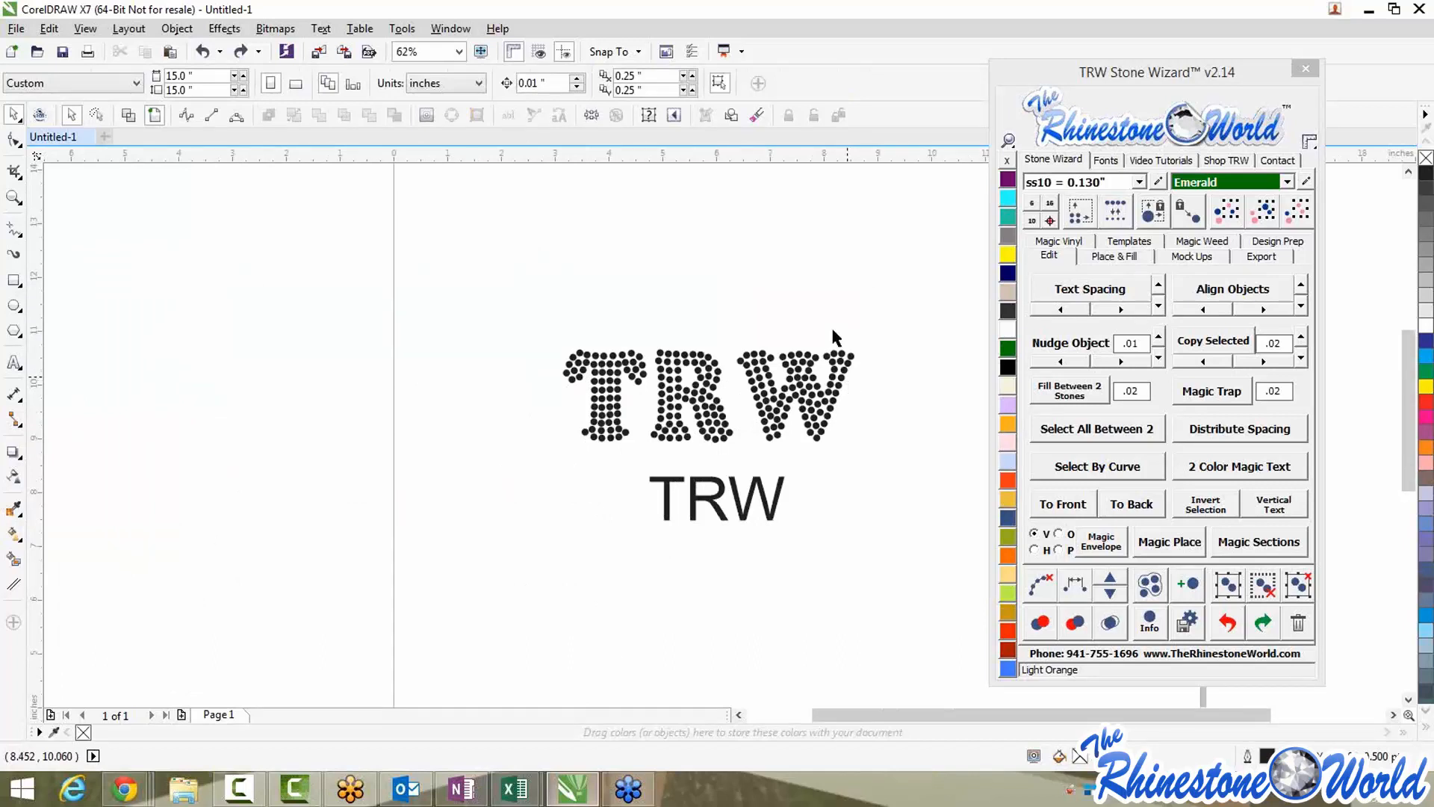
Delete the rhinestone TRW lettering and set the plain TRW text in the TRW 7 Athletic 2 Color RF font
drag(484, 273, 887, 468)
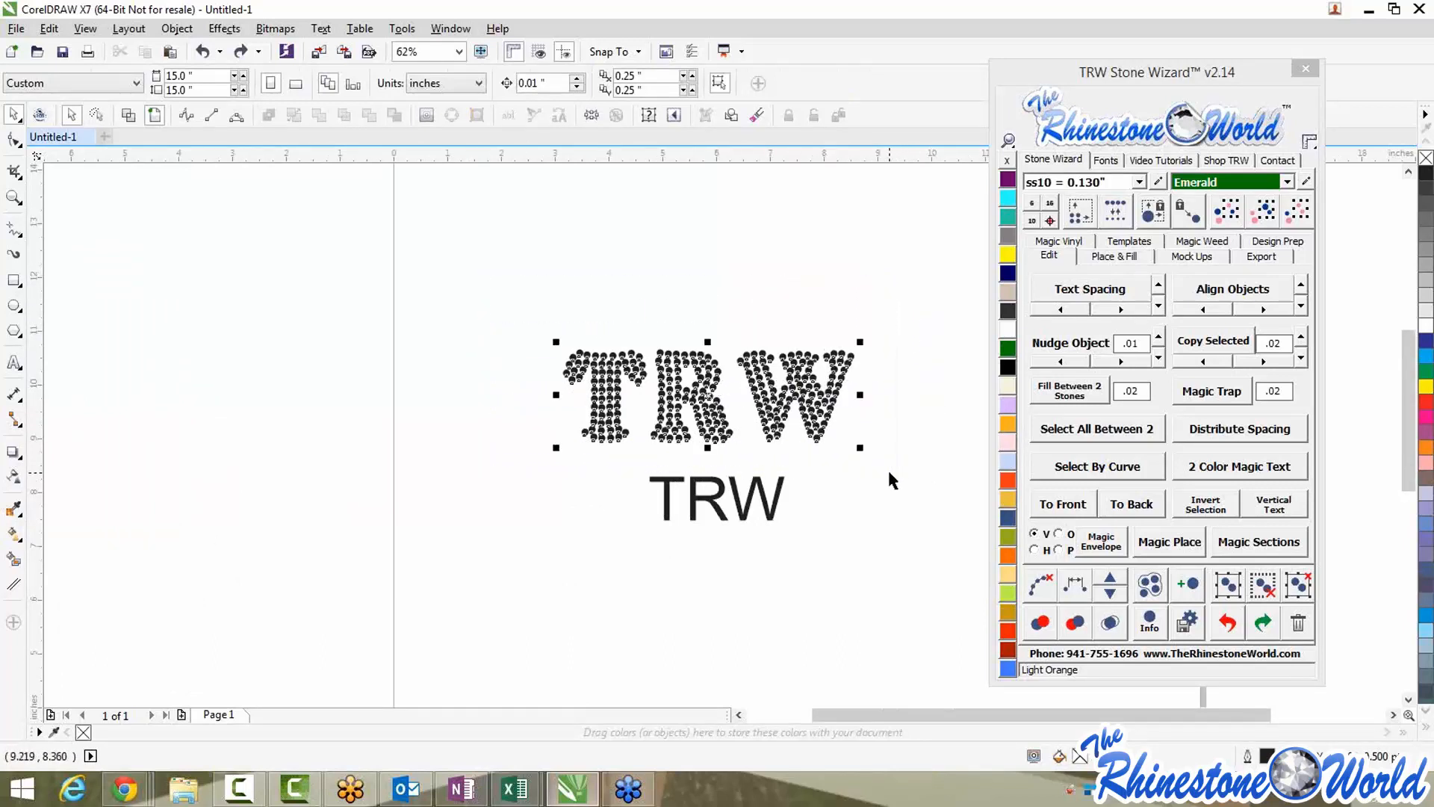
key(Delete)
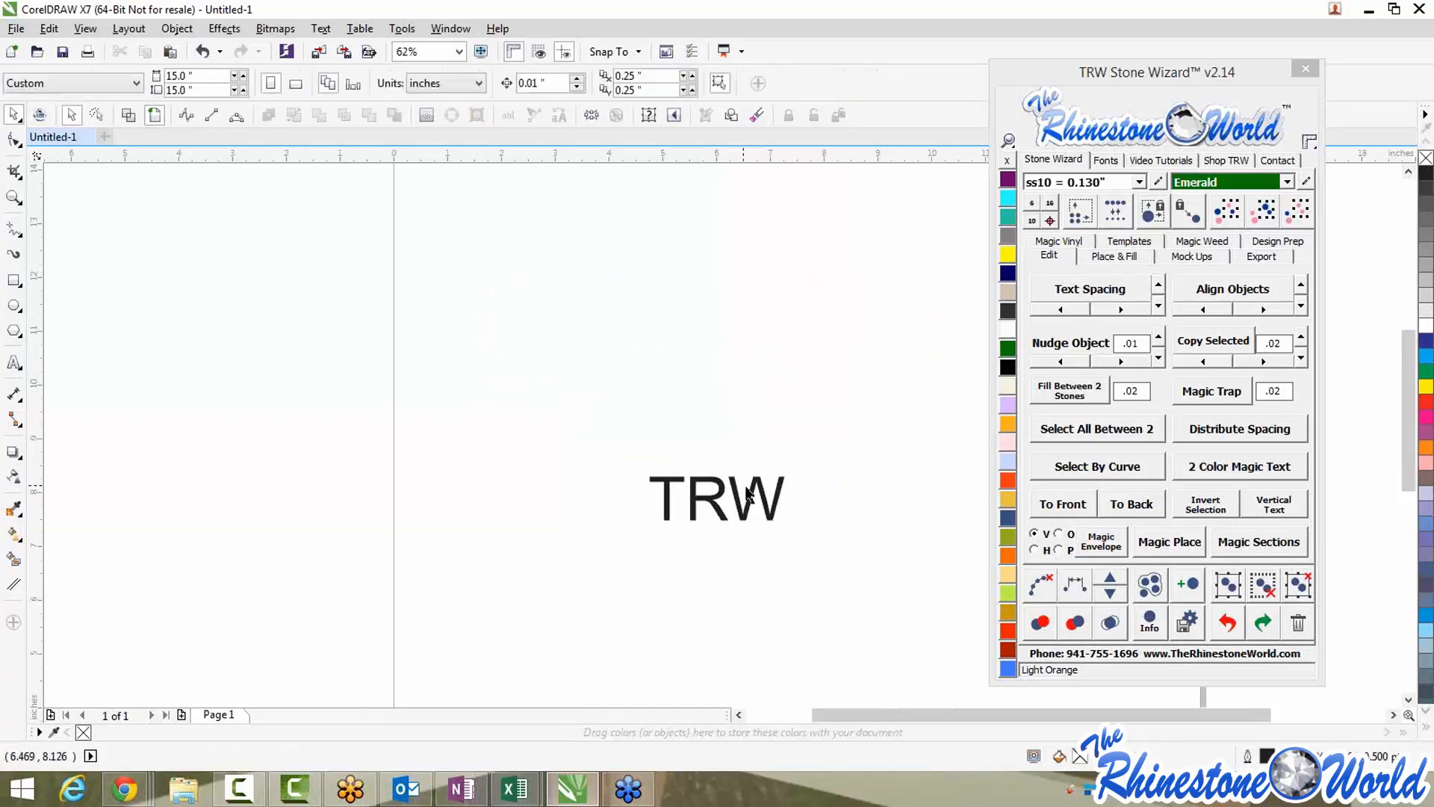
click(751, 497)
click(1105, 159)
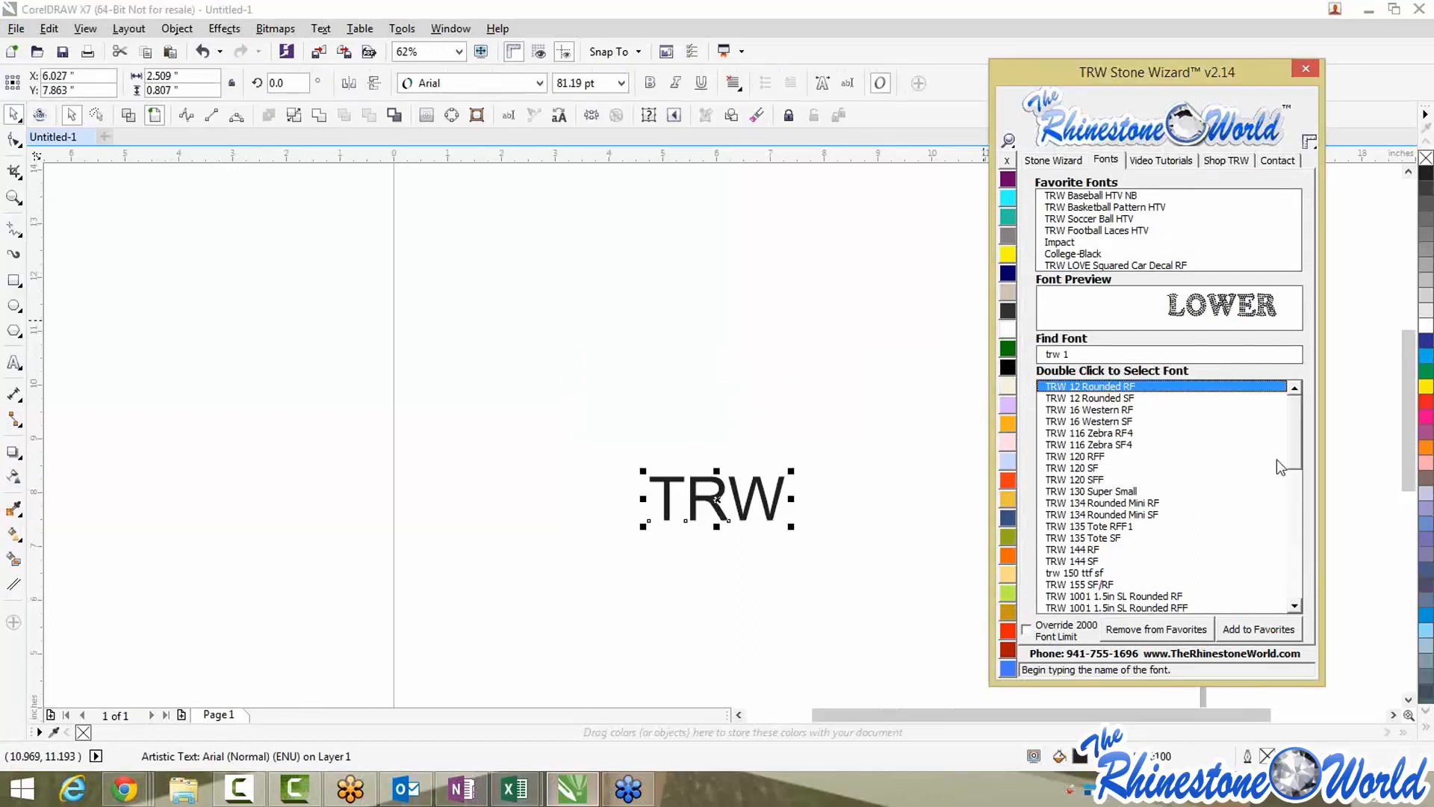
click(1074, 354)
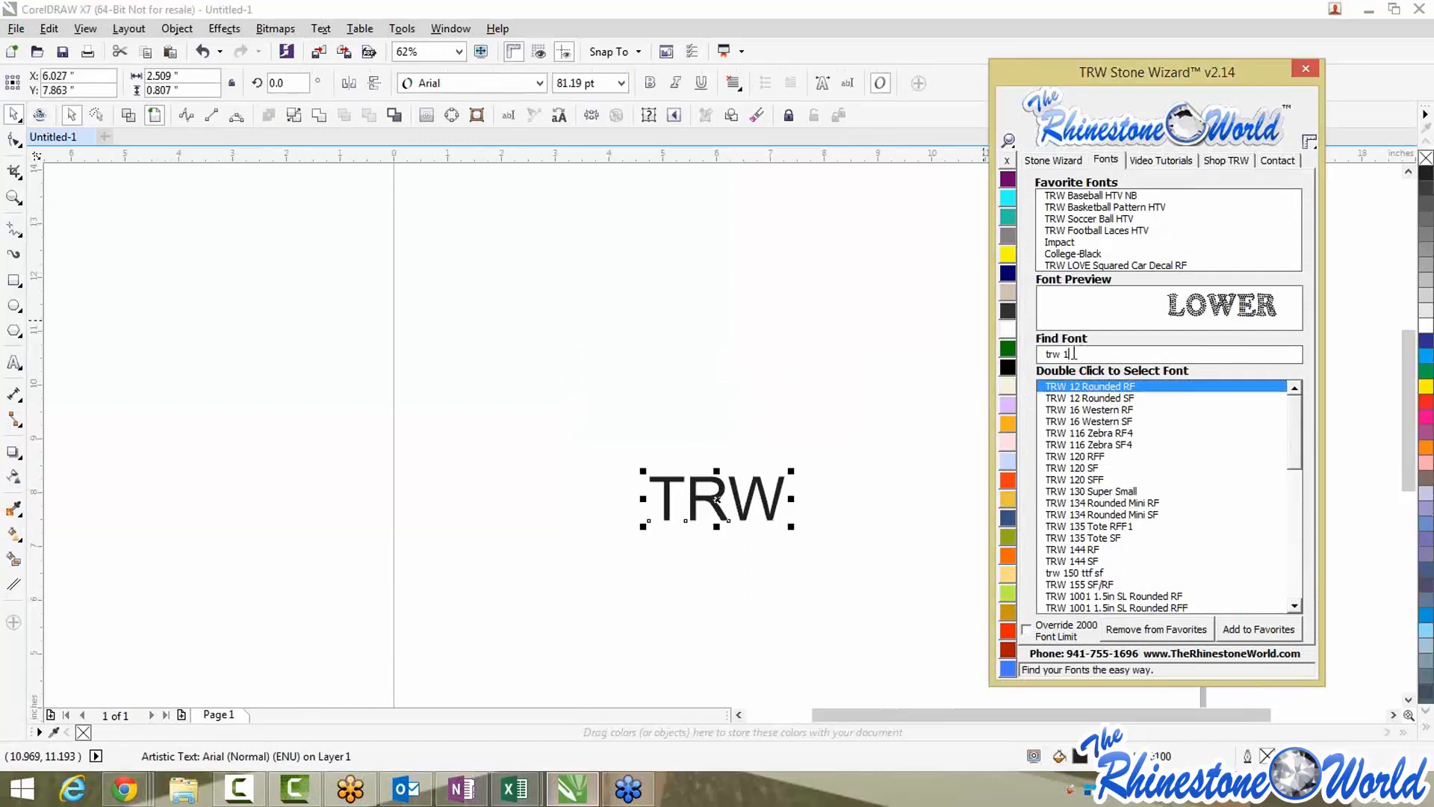
key(BackSpace)
text(7)
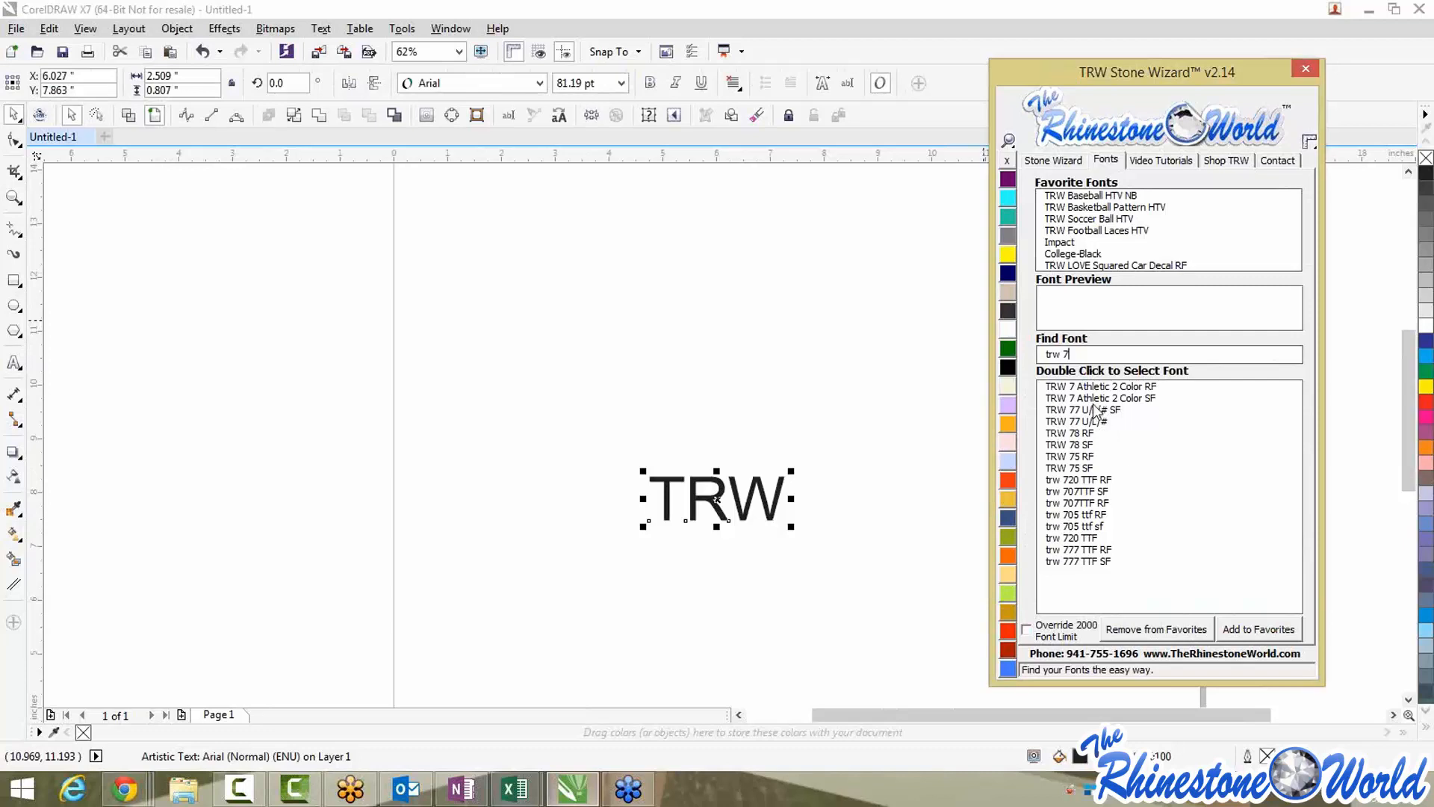
click(1132, 387)
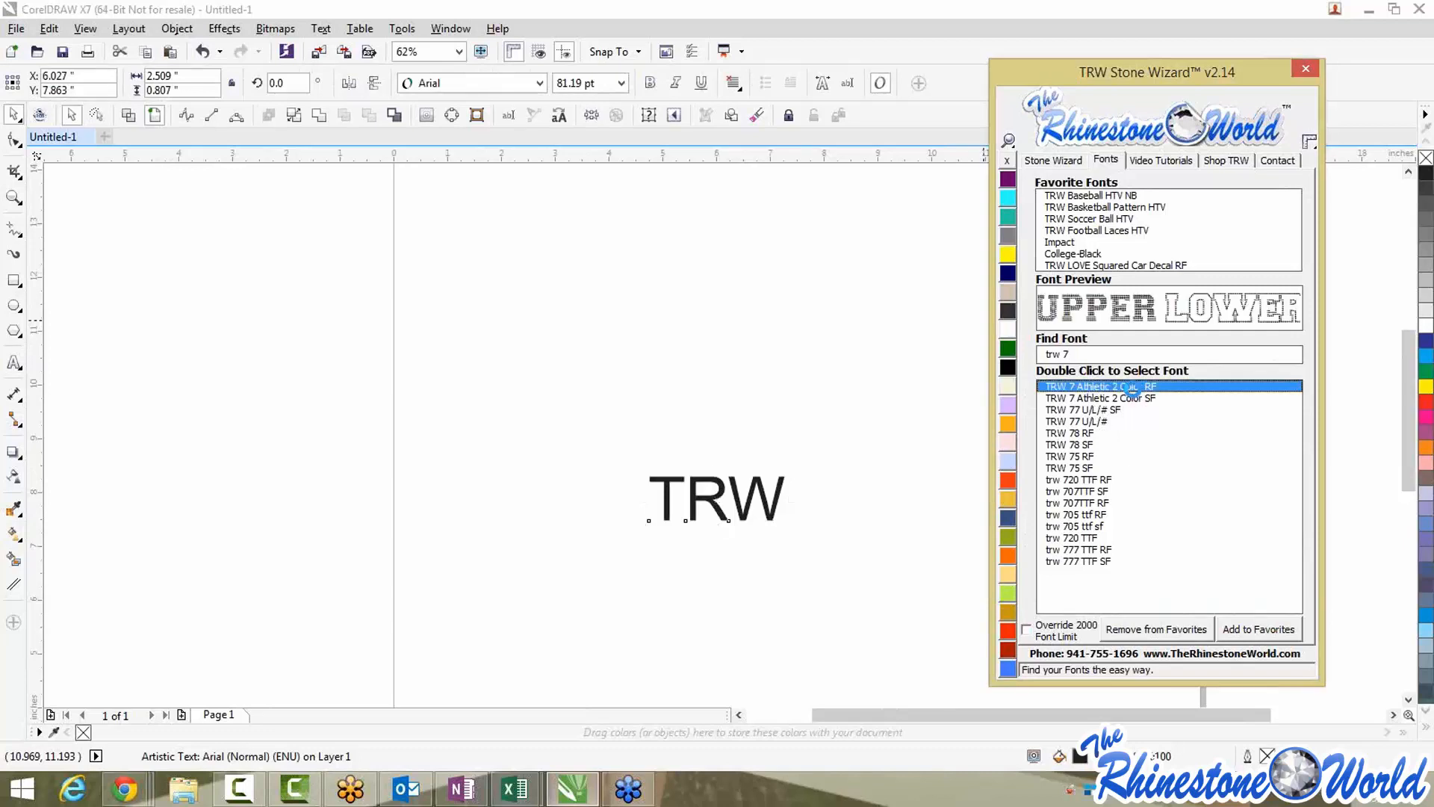
double_click(1132, 387)
Move the TRW text to the upper-left area of the page and convert it to 2 Color Magic Text
drag(738, 489, 510, 336)
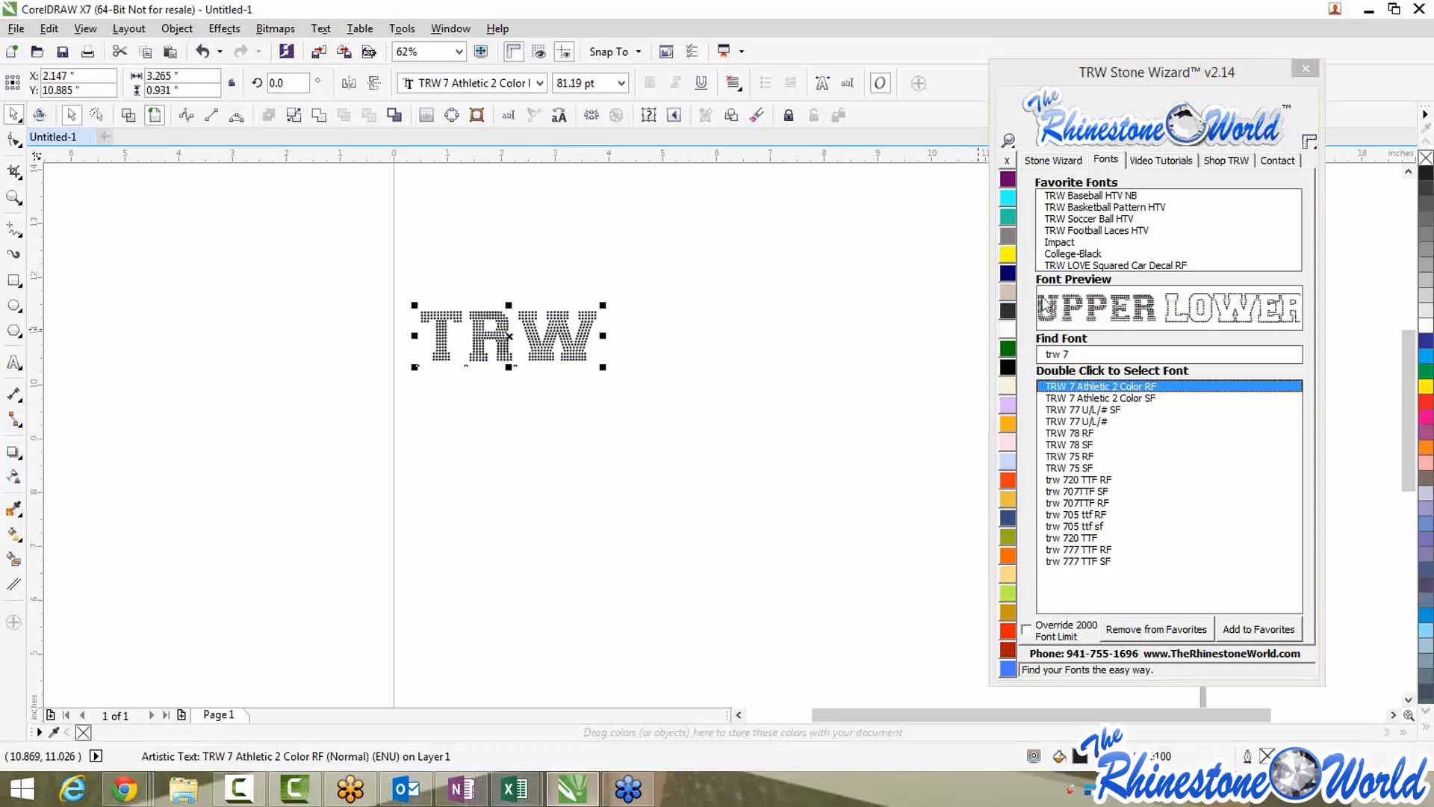
click(1069, 161)
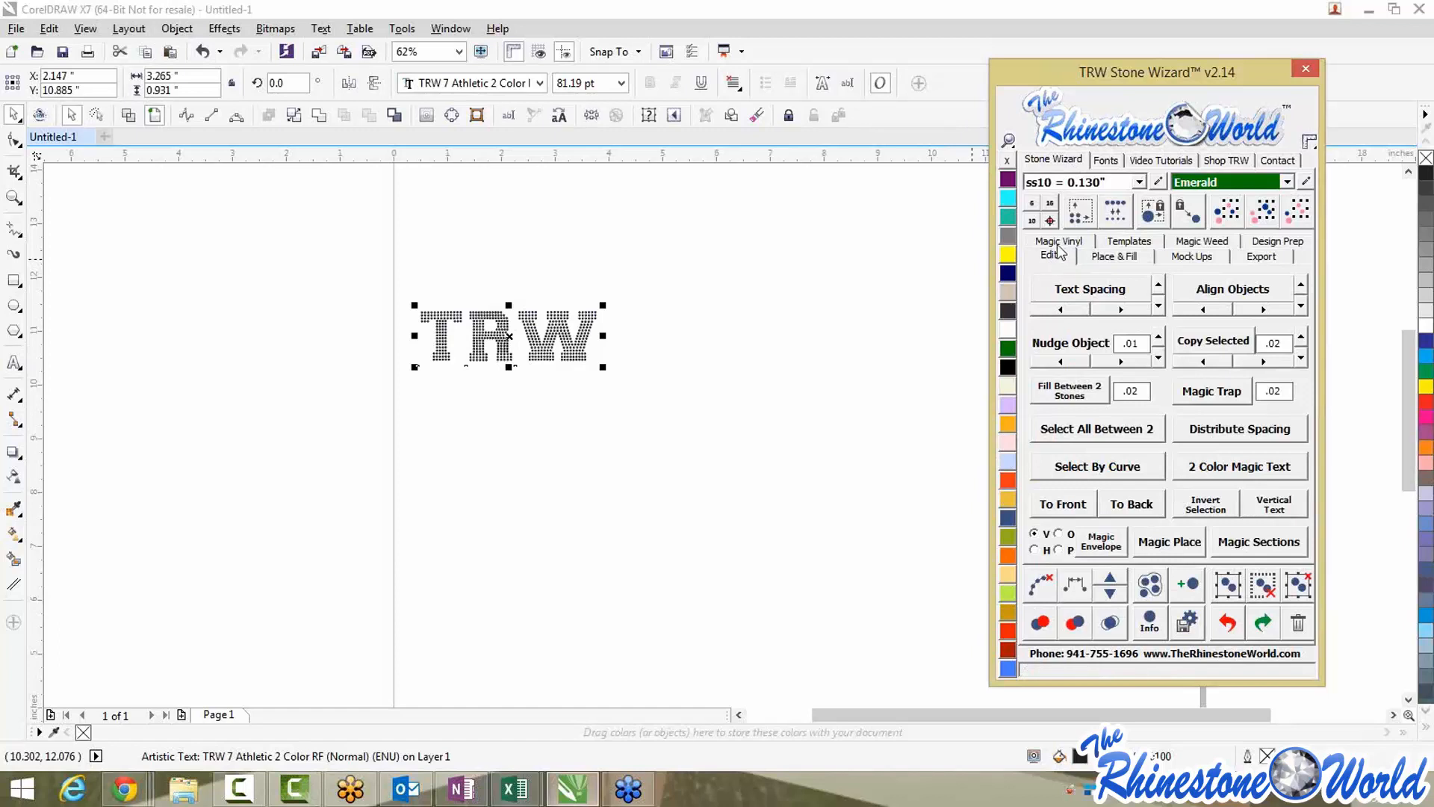
click(1227, 470)
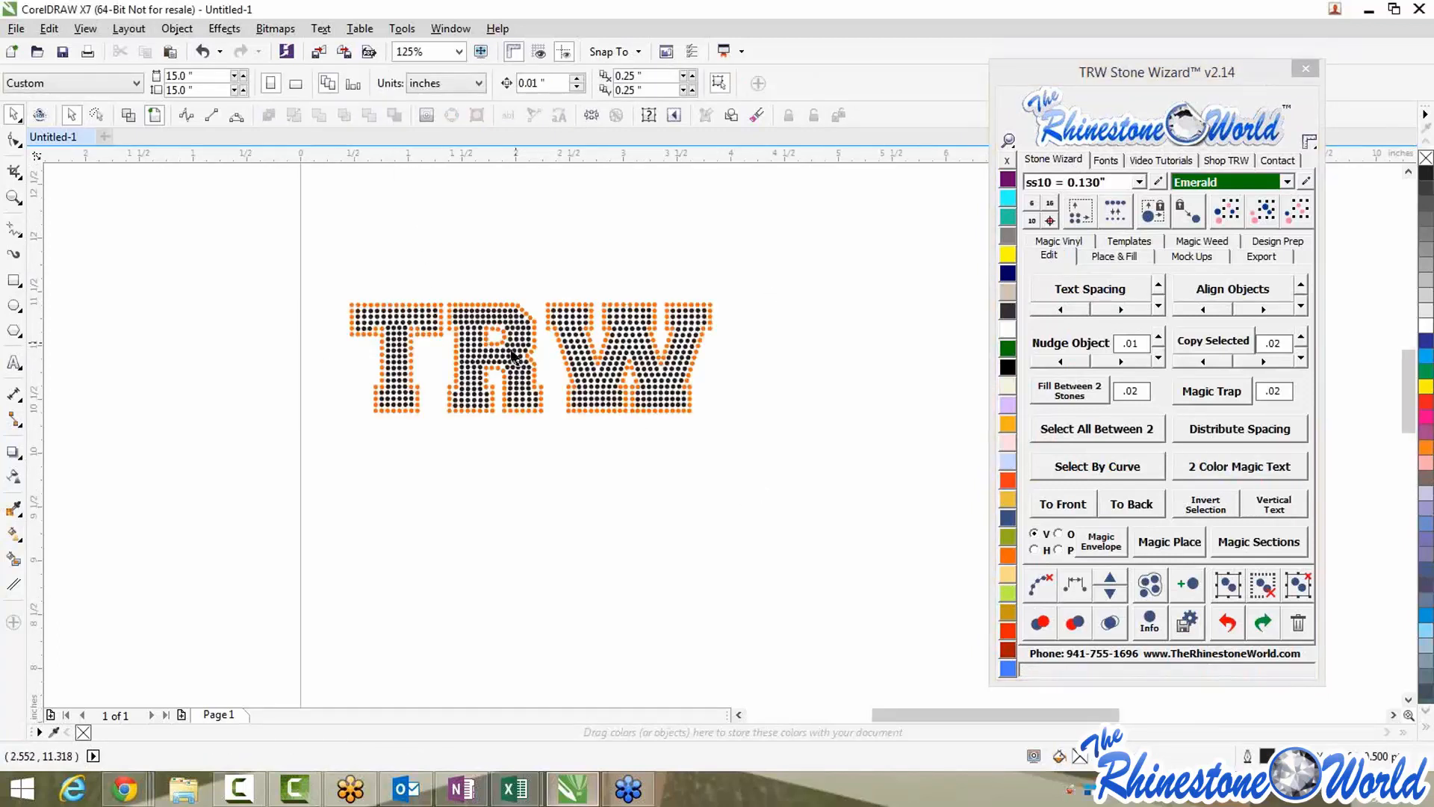
Resize the two-color TRW lettering for ss10 stones and replace its stones with 0.13 in ones
drag(307, 218, 857, 487)
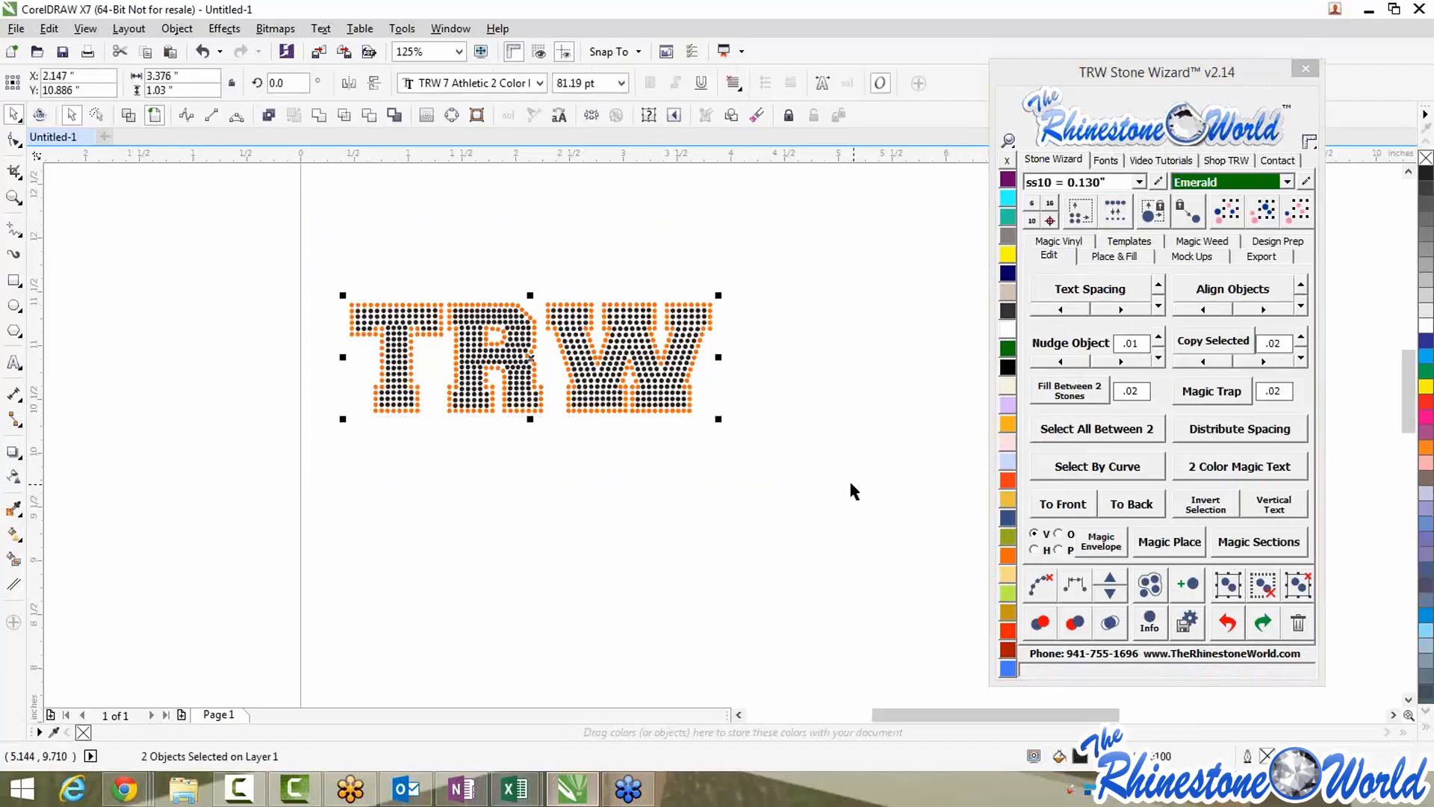
click(1075, 212)
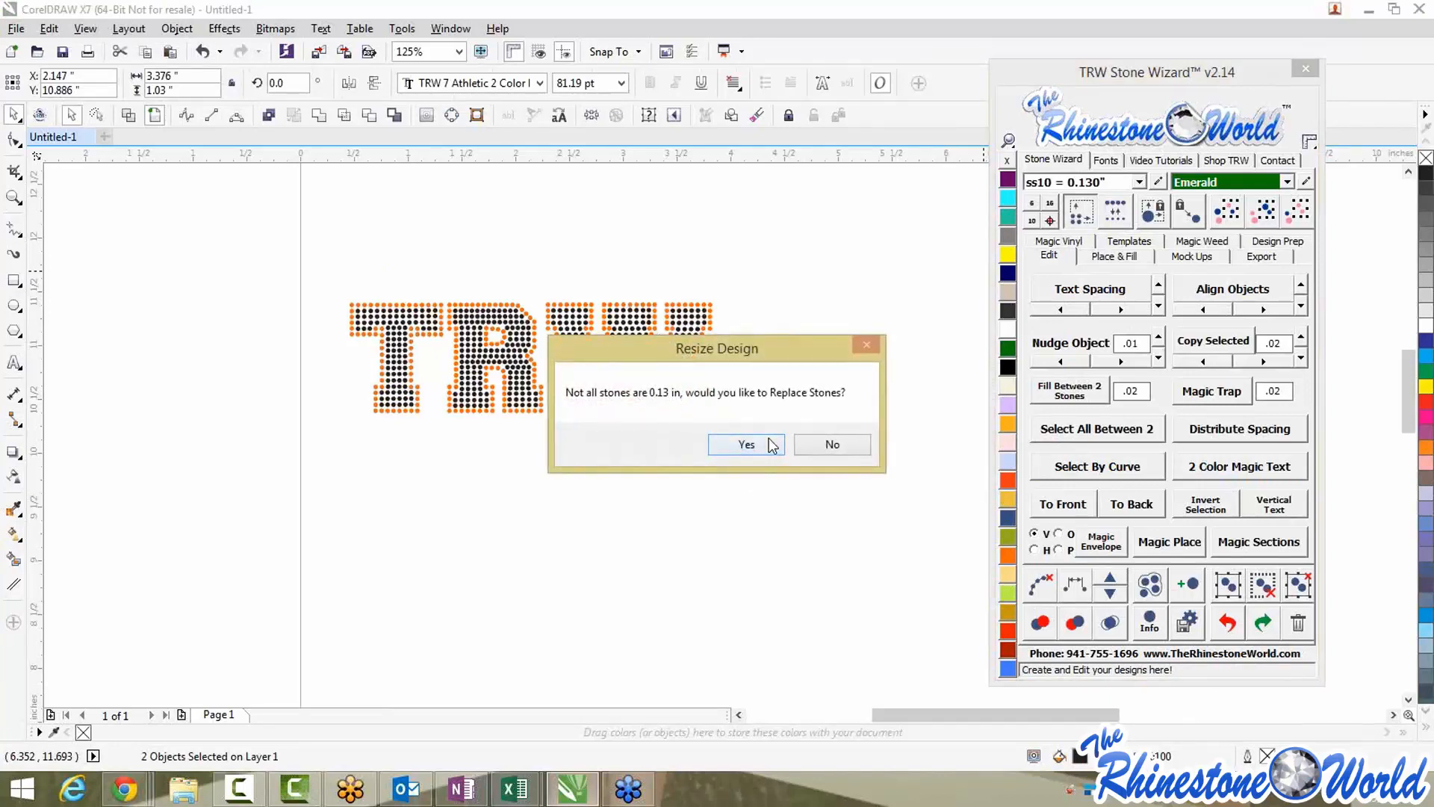
click(747, 445)
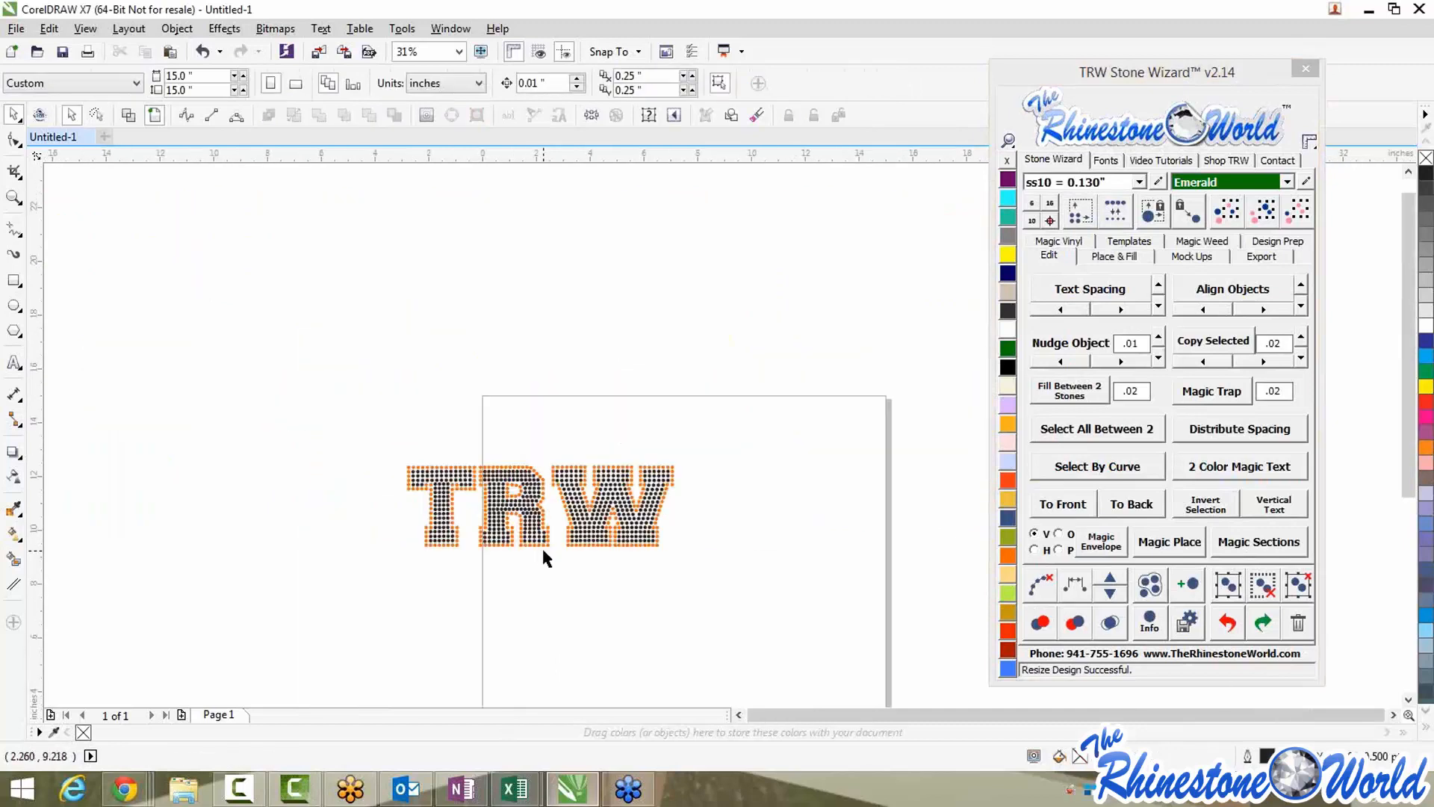
Move the resized two-color TRW lettering fully onto the page and create TRW Magic Templates from it
drag(291, 394, 706, 575)
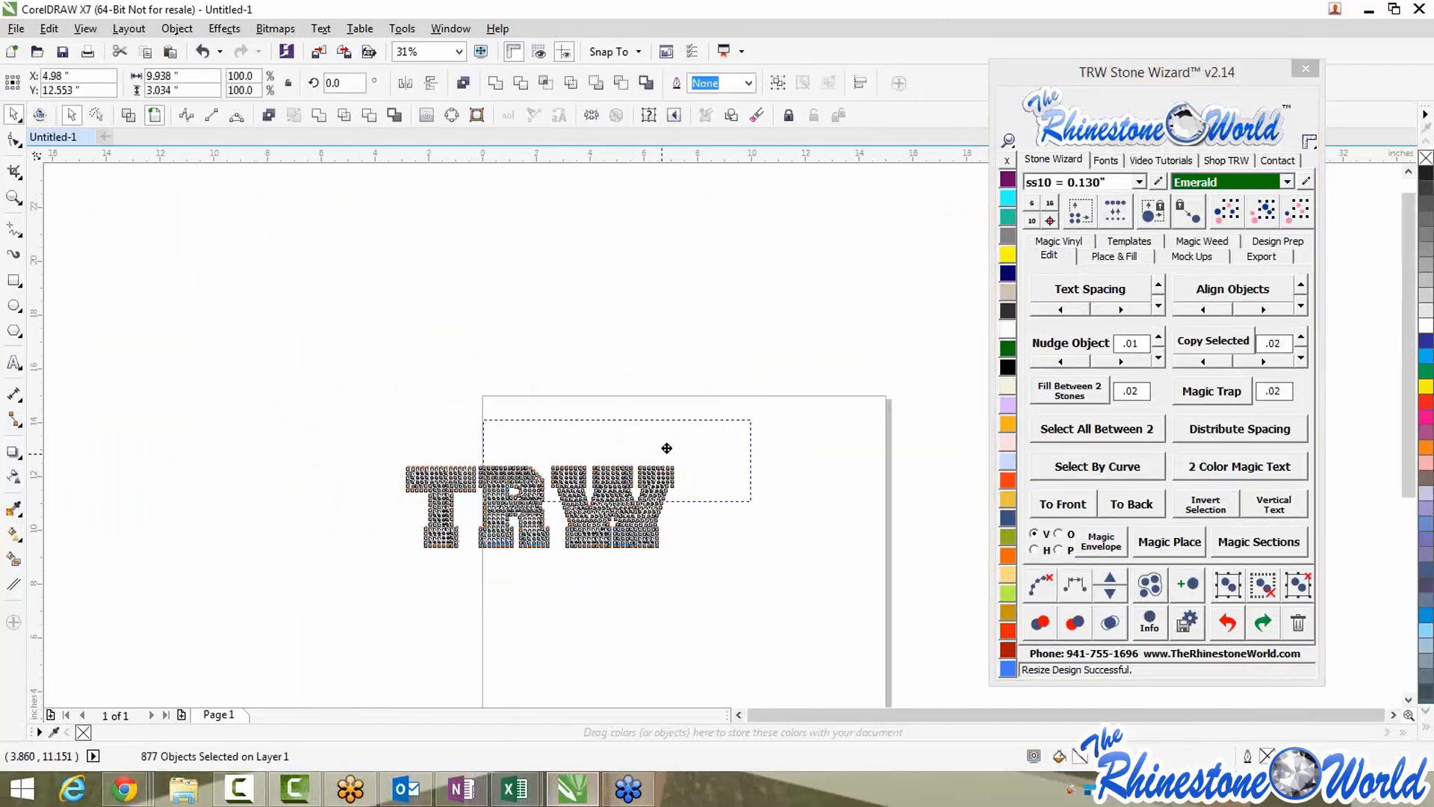
drag(667, 448, 677, 433)
click(1122, 239)
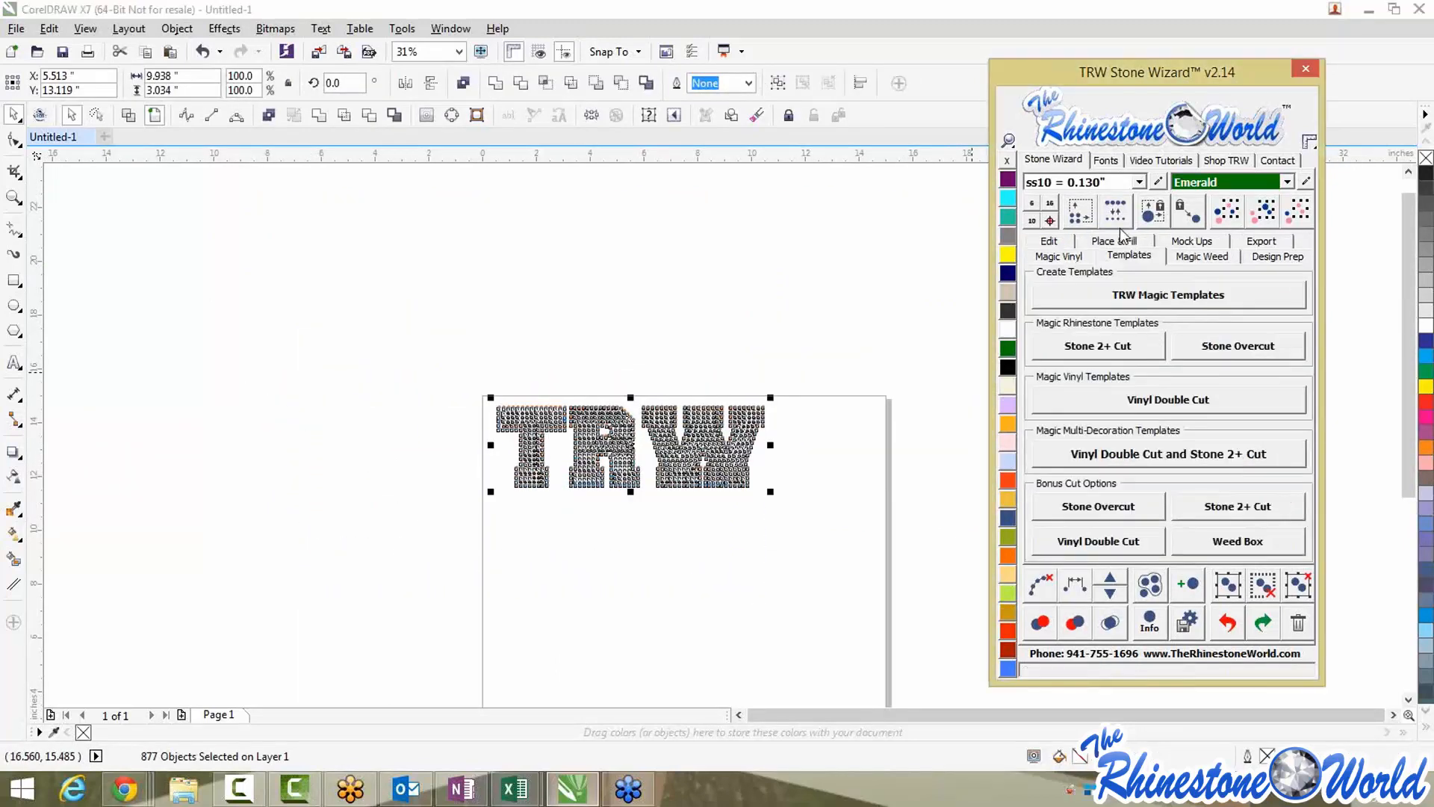
drag(1157, 72, 253, 78)
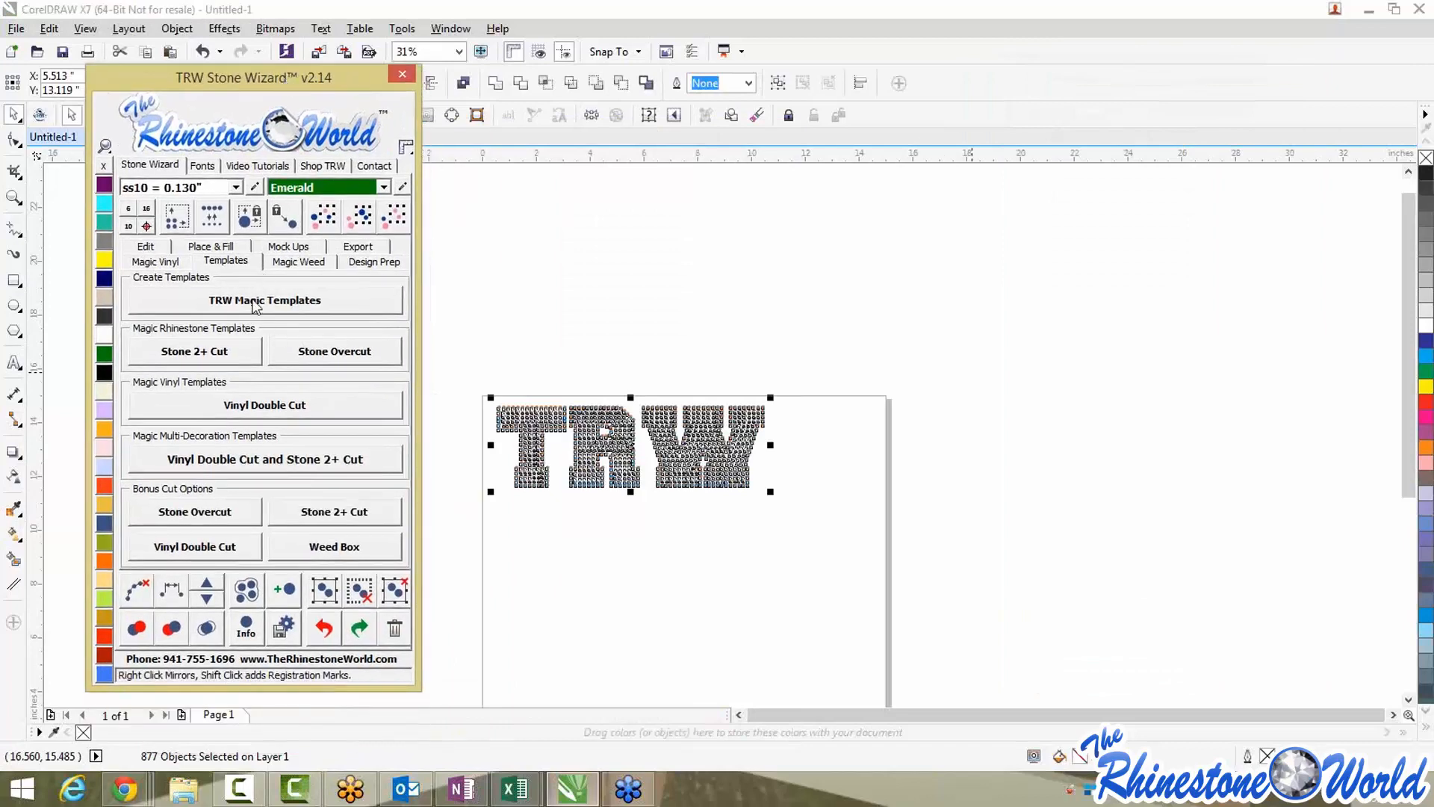
click(251, 300)
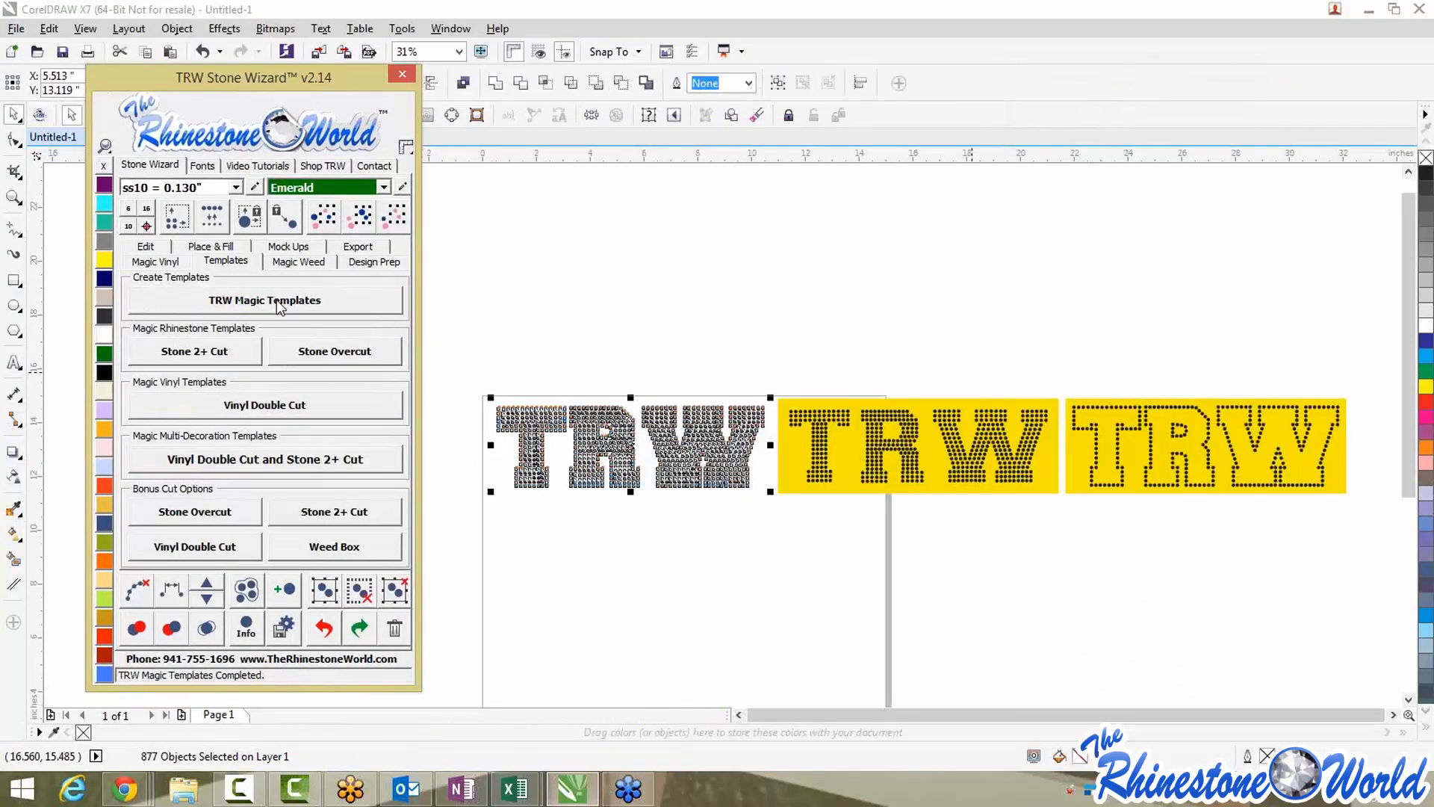
click(766, 322)
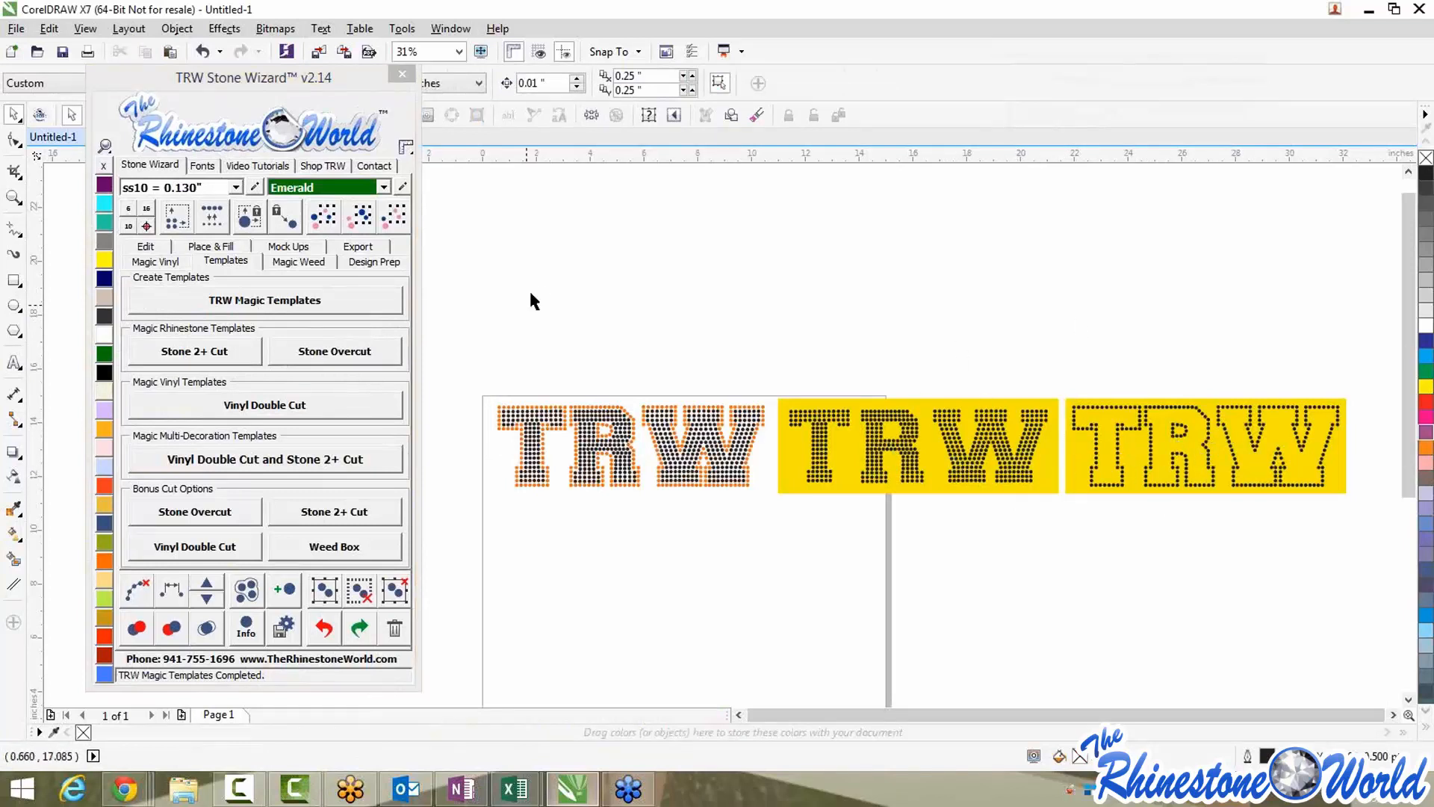
Check the width and height of the orange stone at the T's upper-left corner
drag(345, 84, 324, 330)
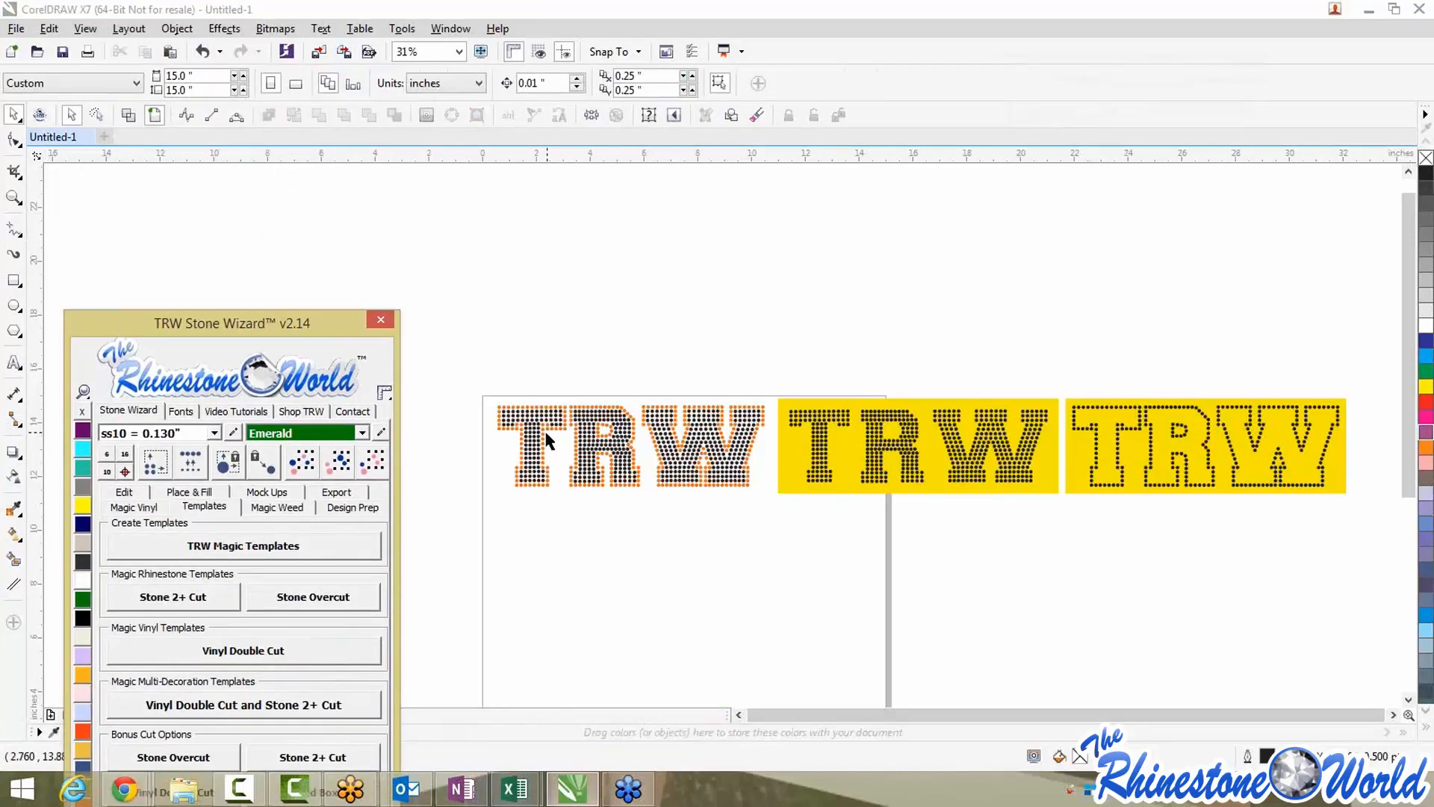
scroll(499, 411, up, 4)
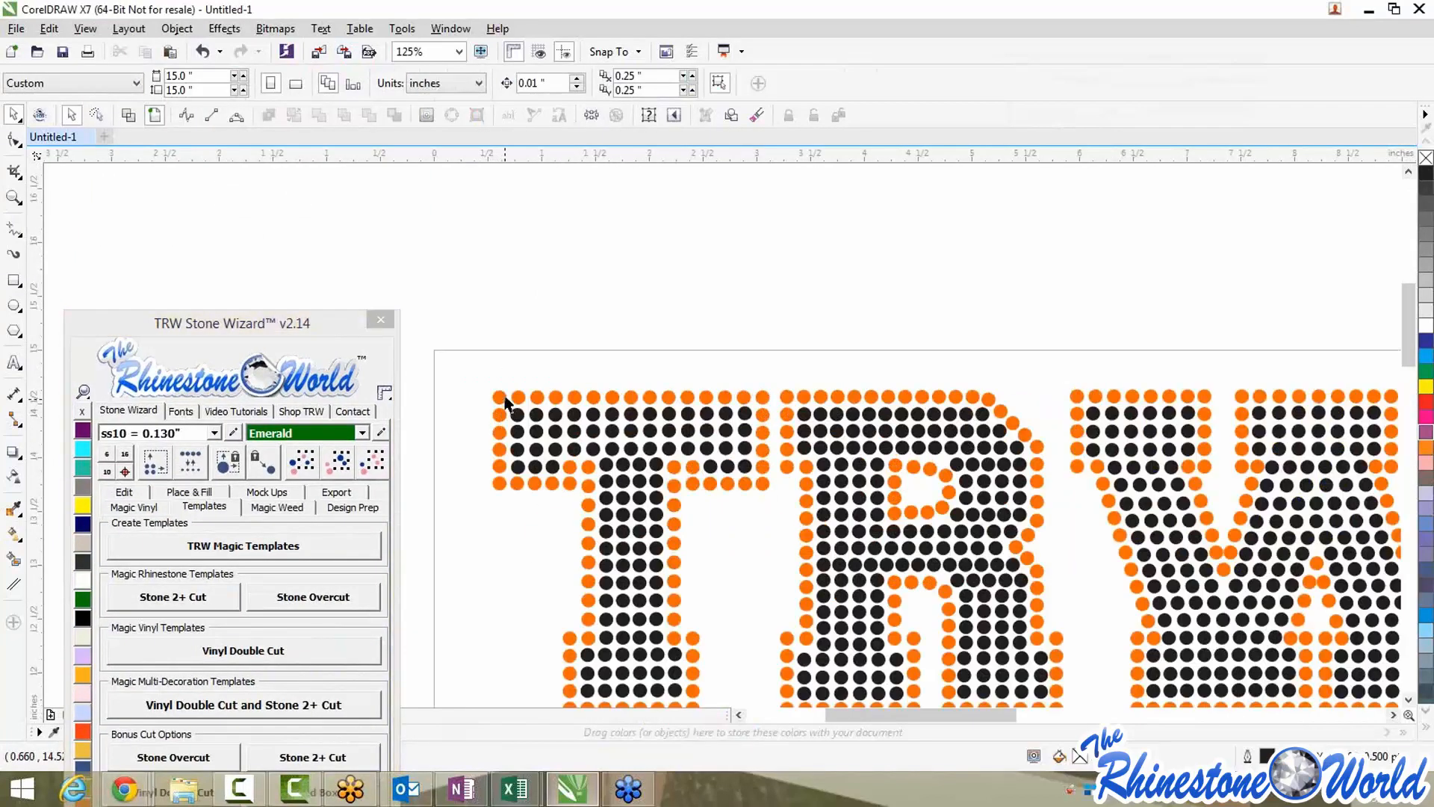
click(499, 407)
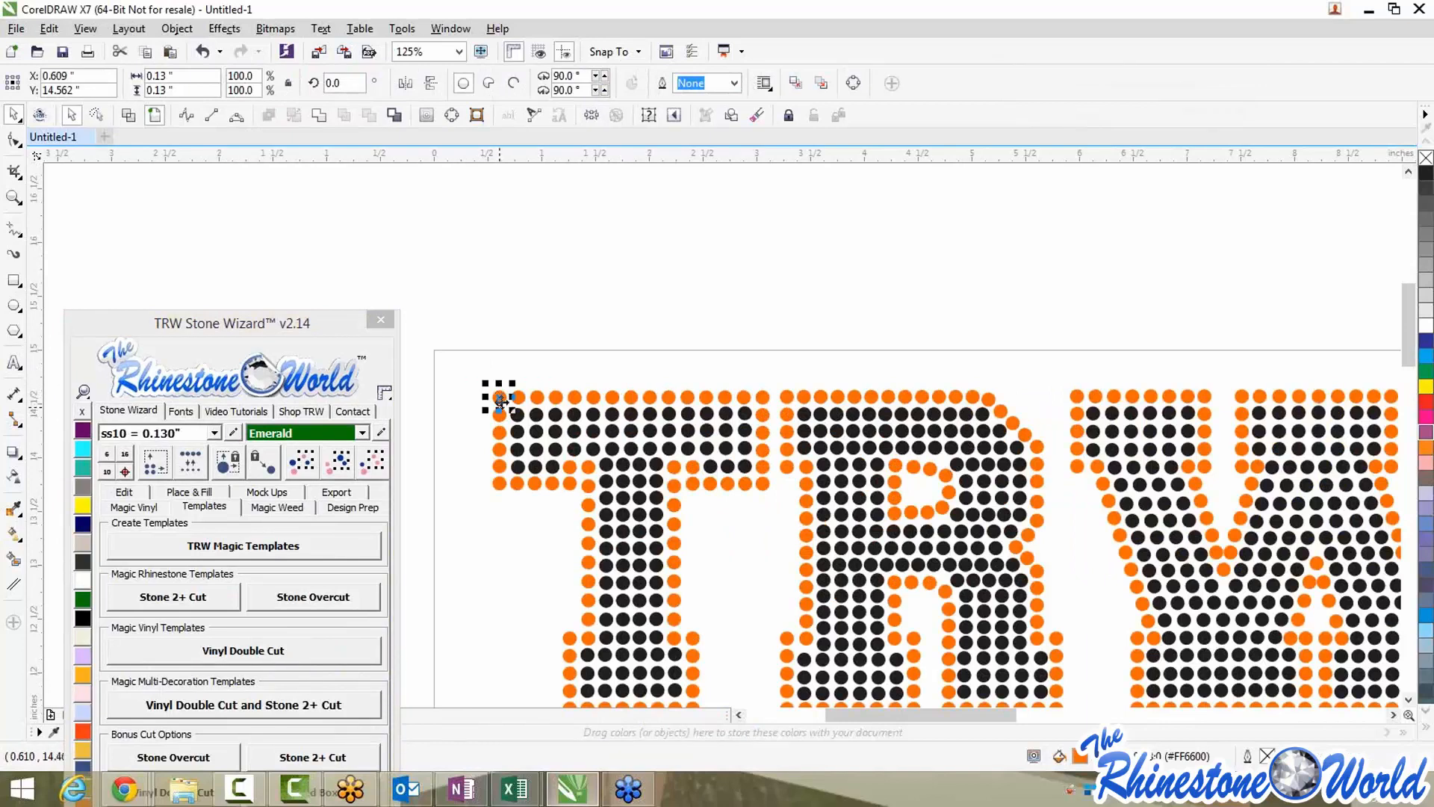
click(160, 76)
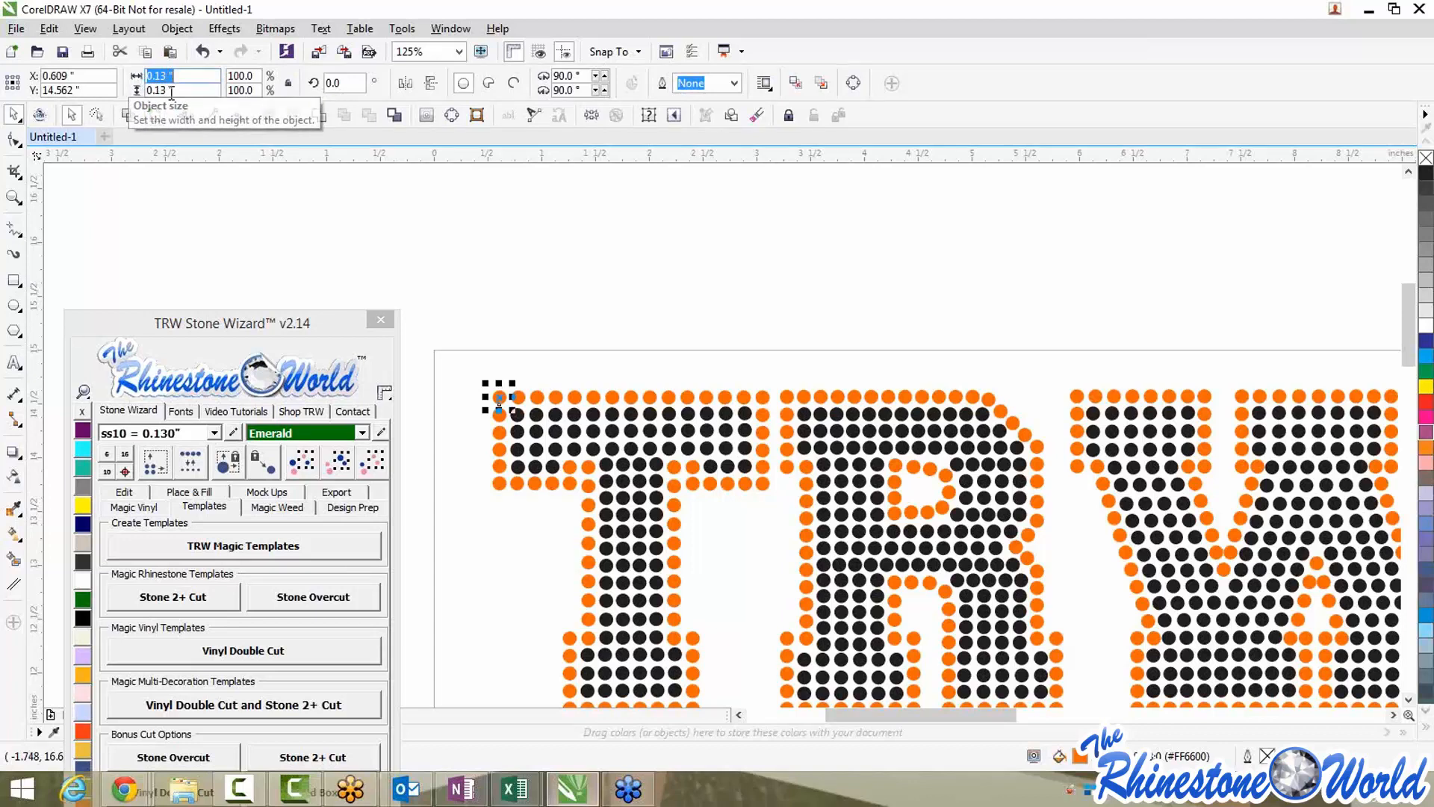
click(469, 379)
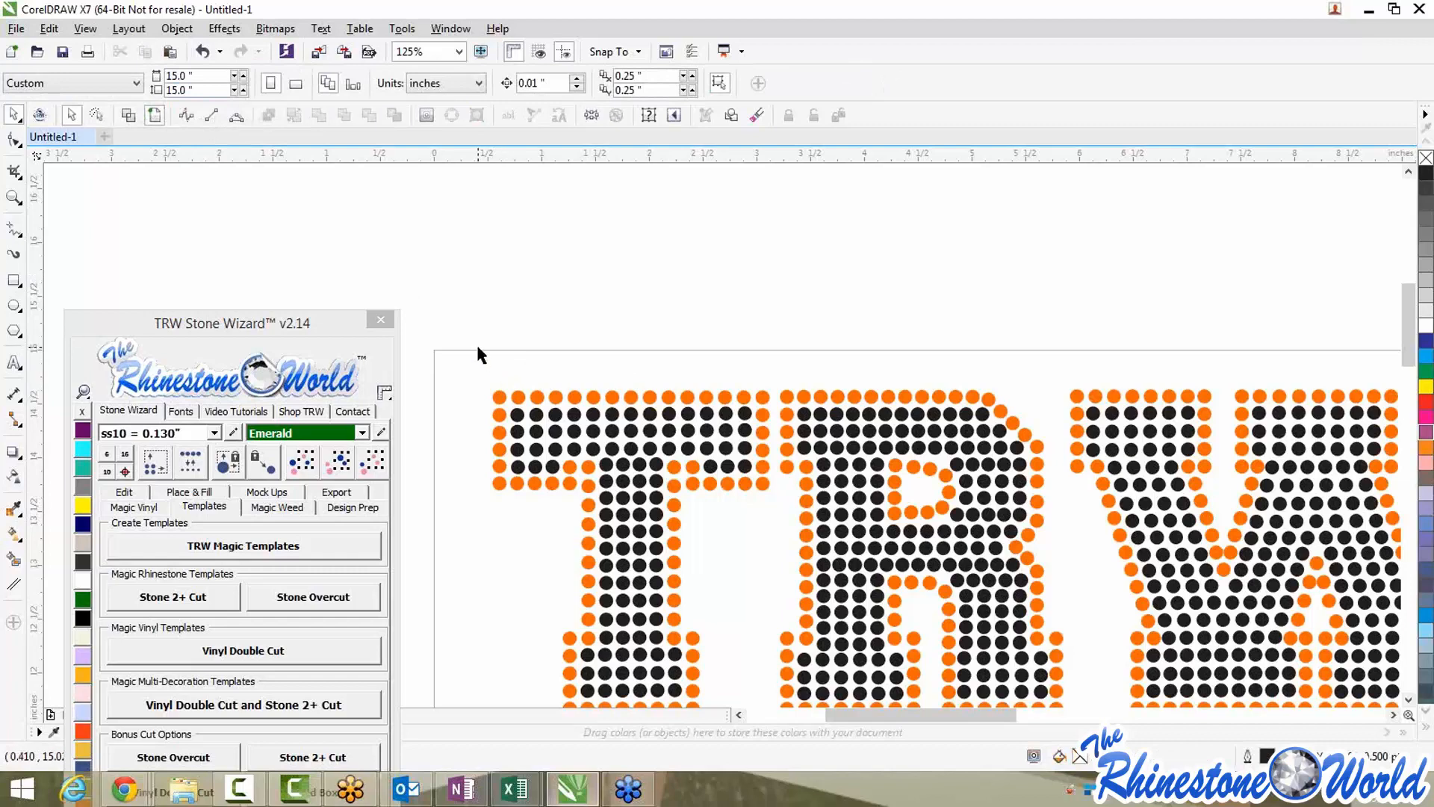
Delete the two-color TRW lettering together with both of its yellow templates
scroll(462, 348, down, 2)
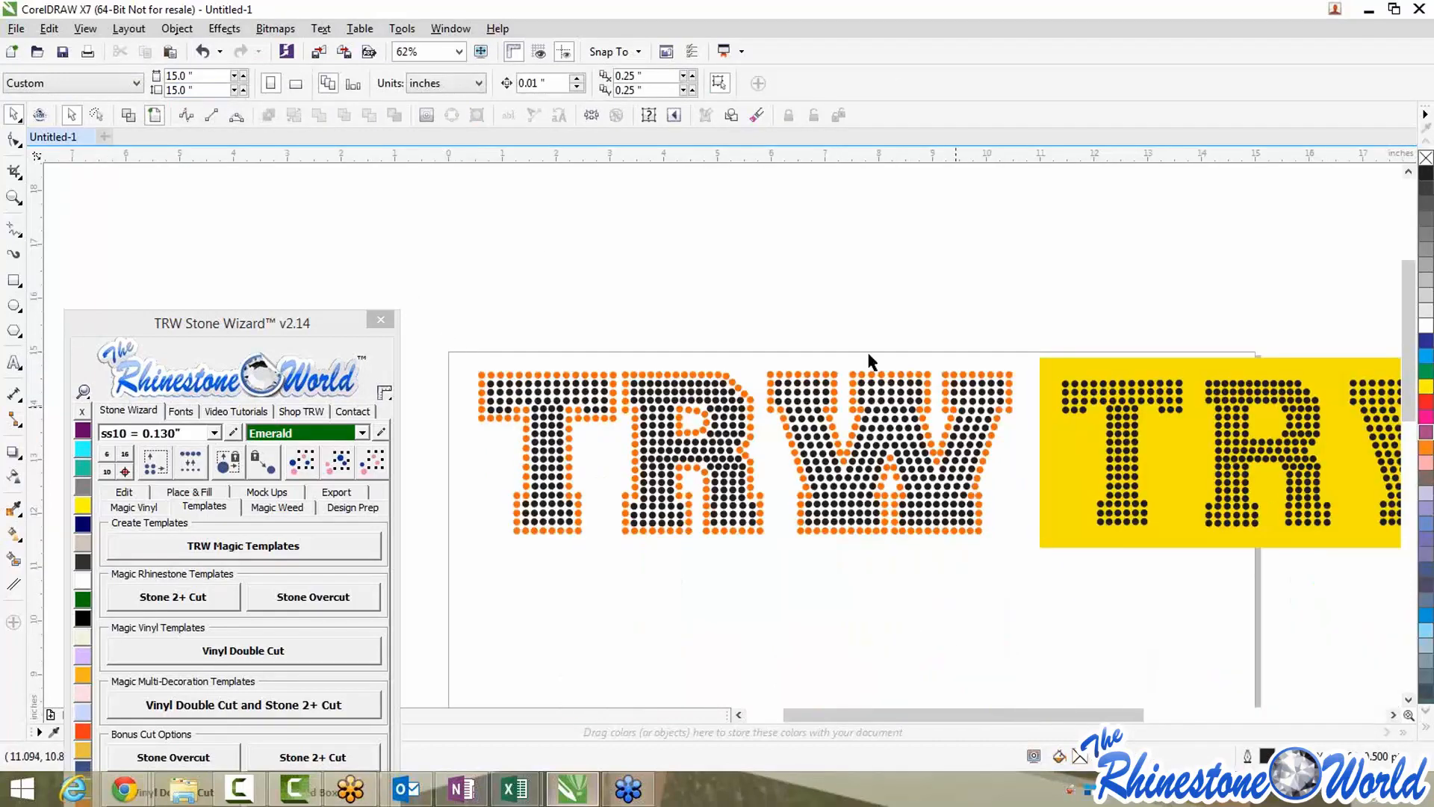
scroll(870, 360, down, 5)
drag(1168, 323, 530, 445)
key(Delete)
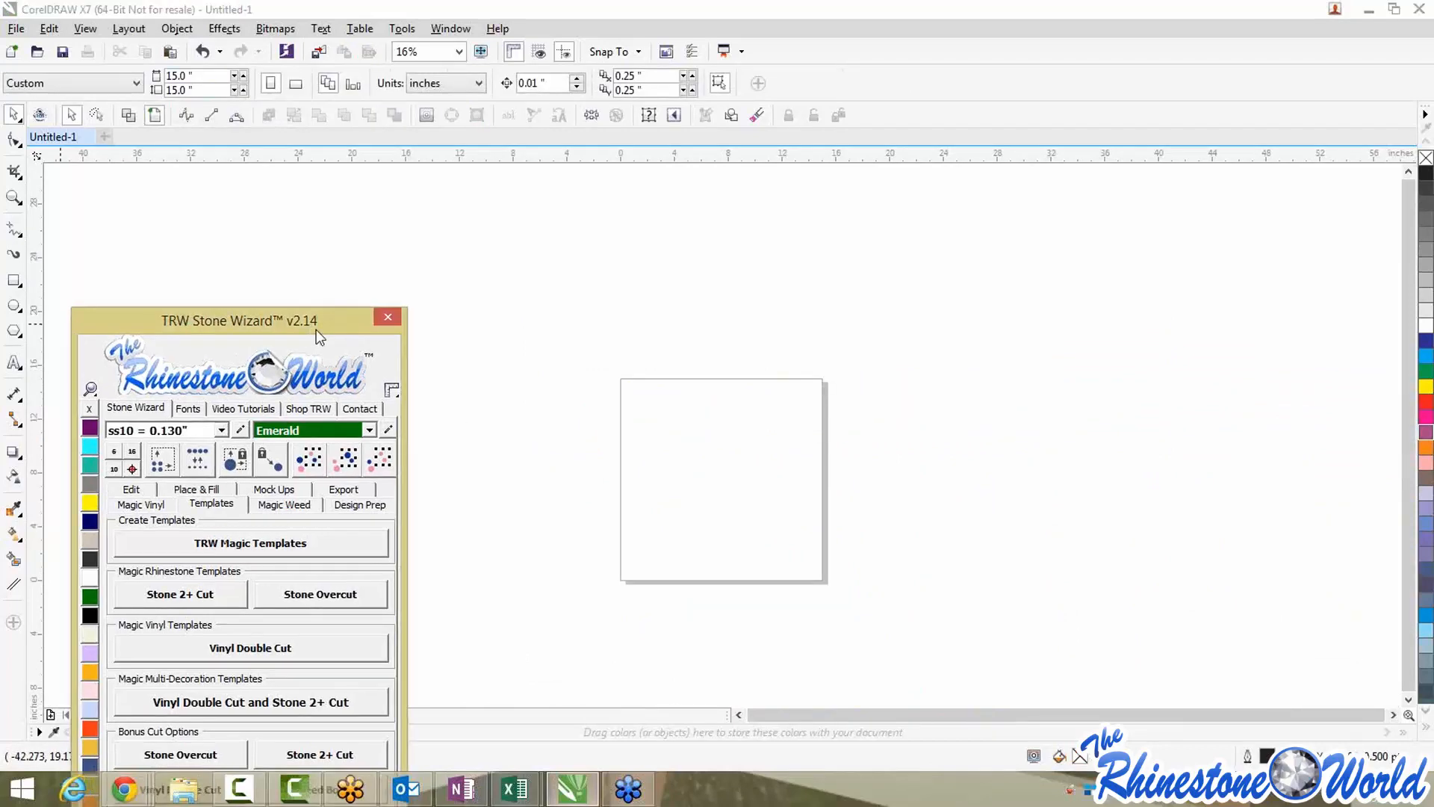
Look over the Magic Vinyl glitter colors in the Stone Wizard
drag(224, 323, 1127, 84)
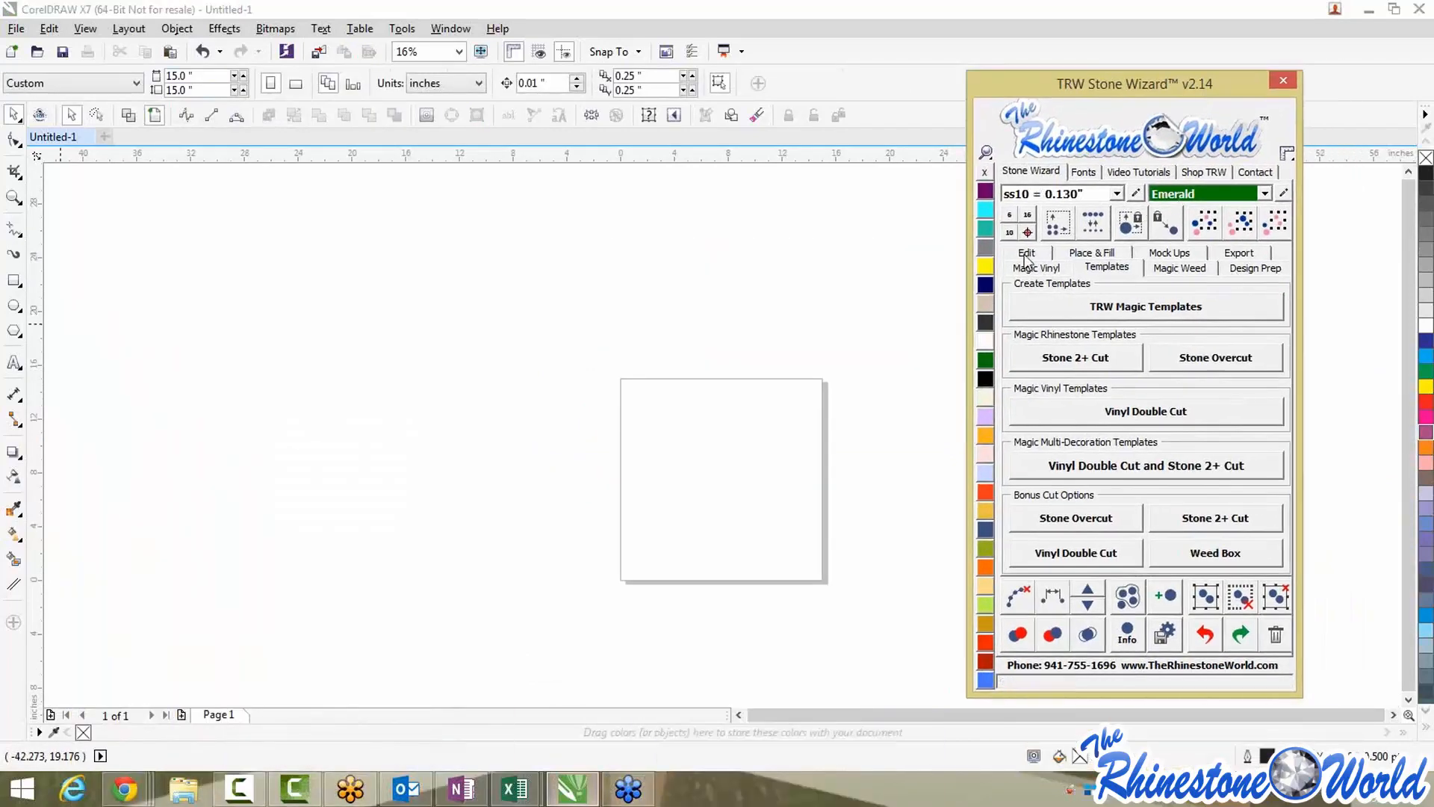
click(1035, 269)
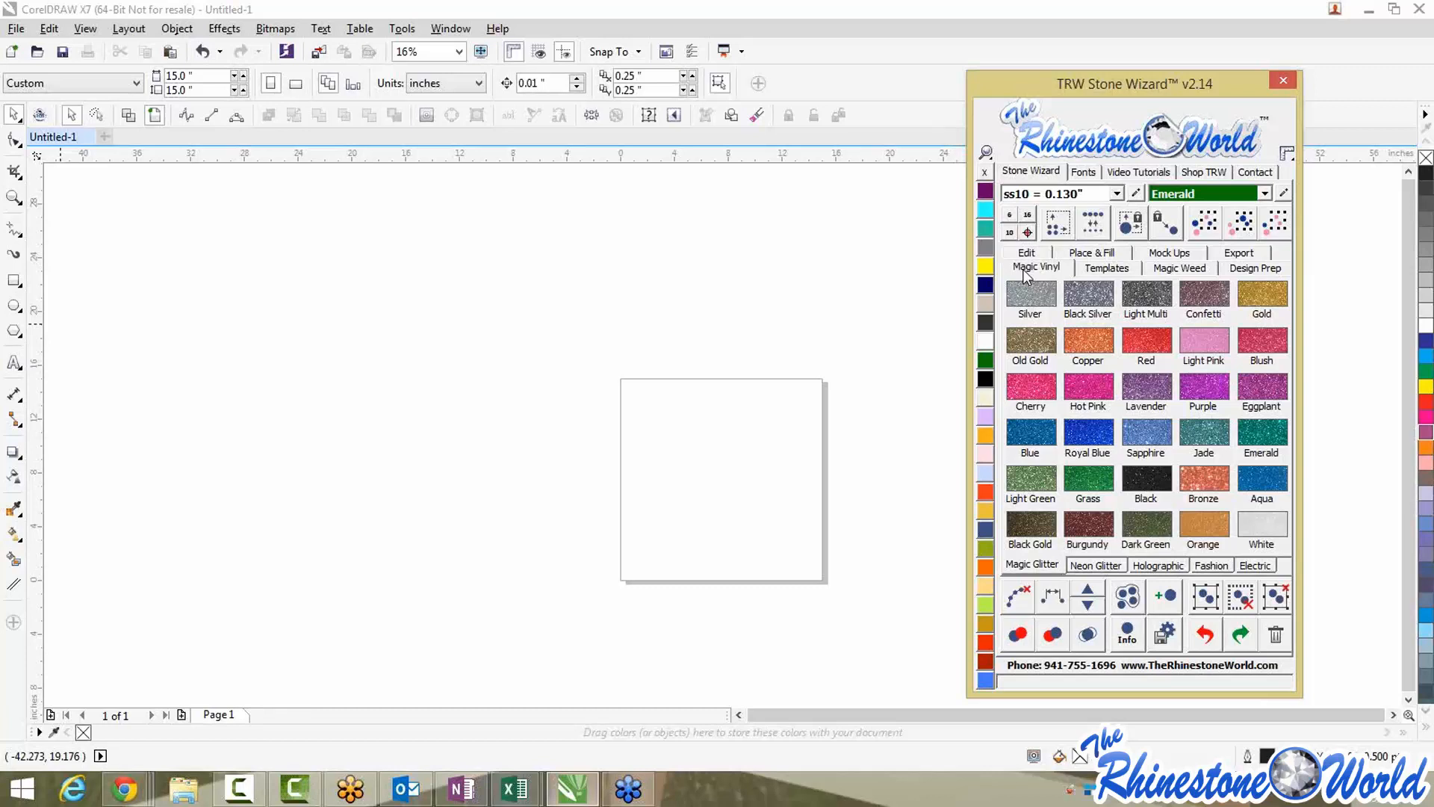
click(985, 210)
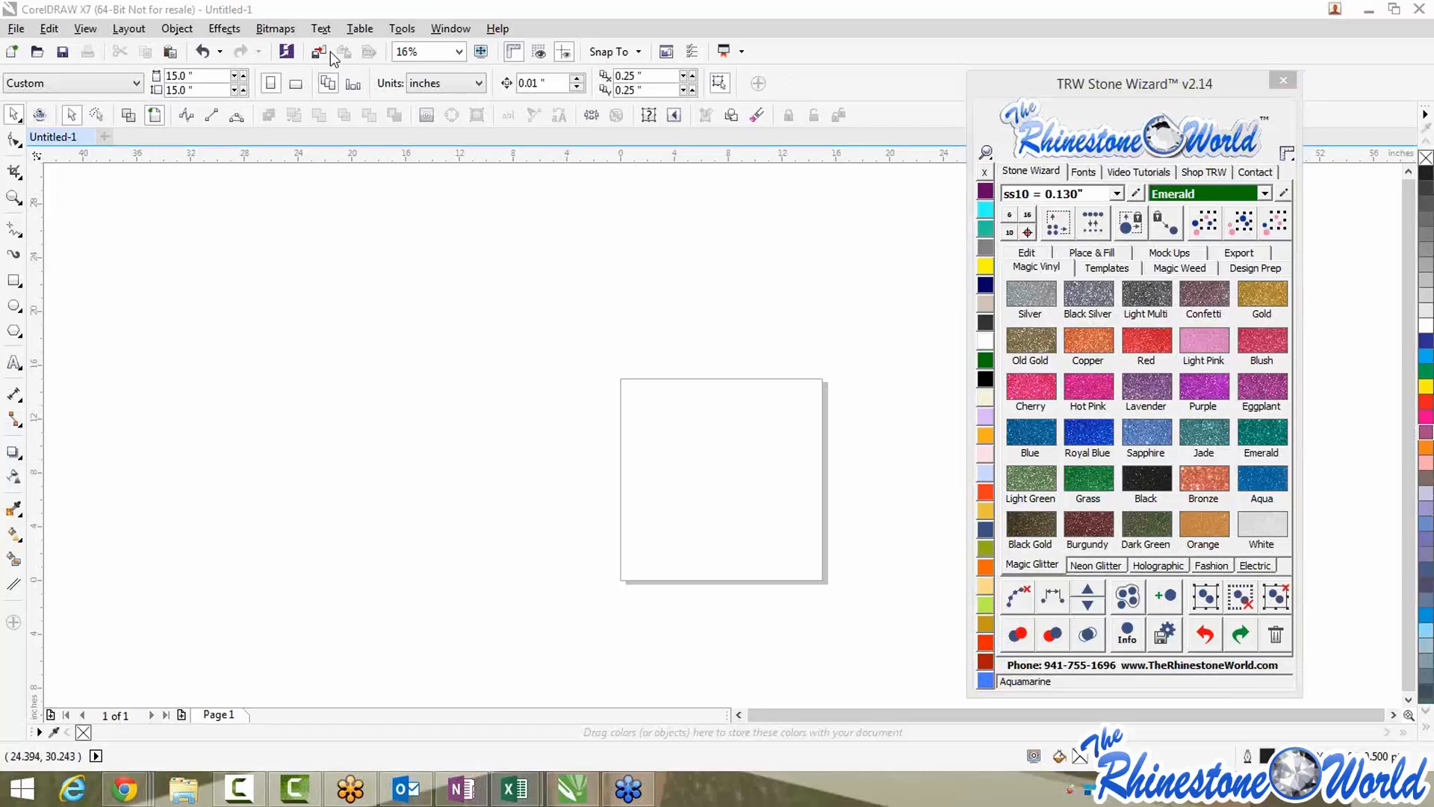
Show the Stone Wizard's Place & Fill tools and import the shamrock rhinestone design near the page's upper-left corner
click(1092, 253)
drag(1161, 91, 1278, 43)
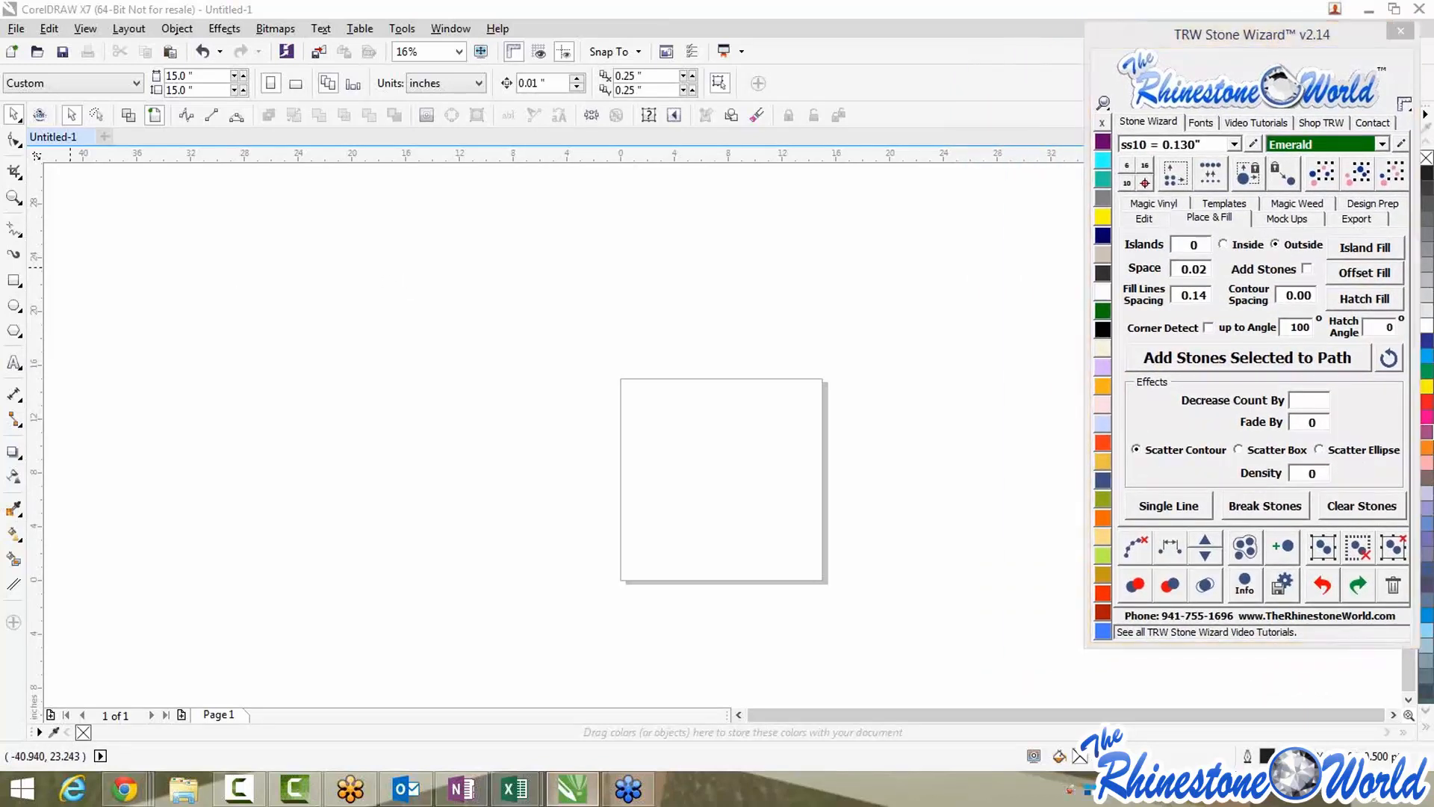
drag(137, 347, 666, 399)
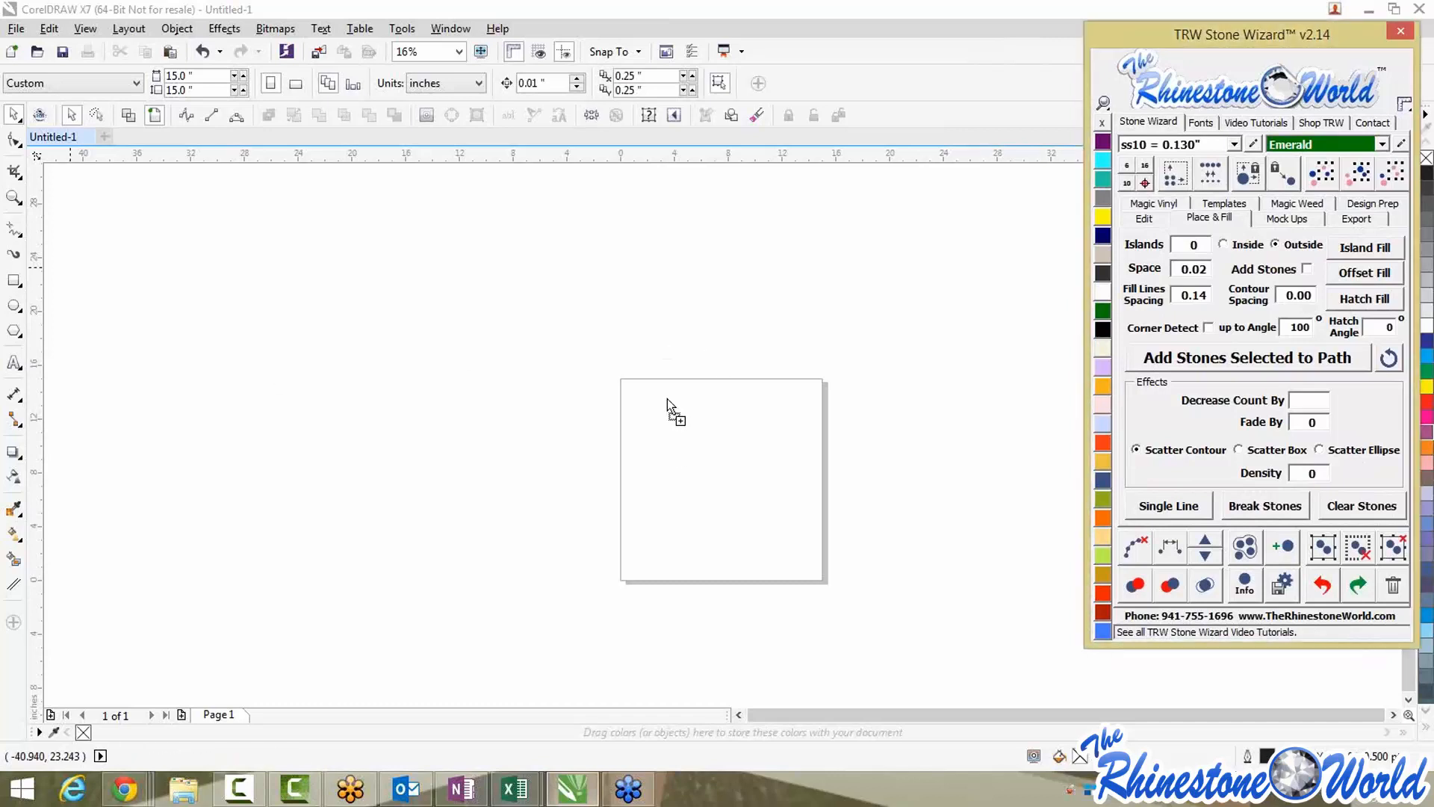
click(657, 499)
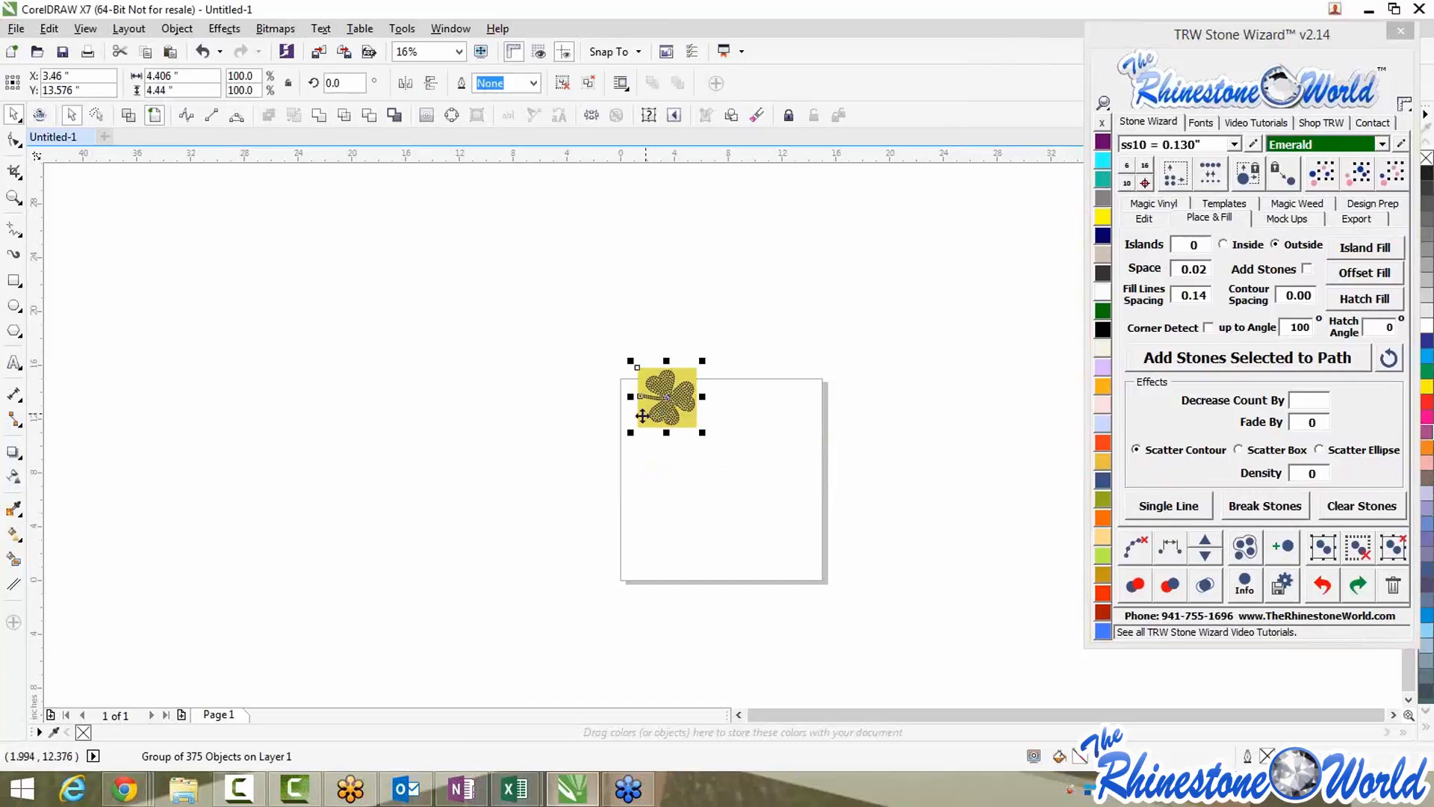
Replace the shamrock rhinestone design with the four-leaf clover bitmap, enlarged to about 12.98 inches square and positioned within the page
key(Delete)
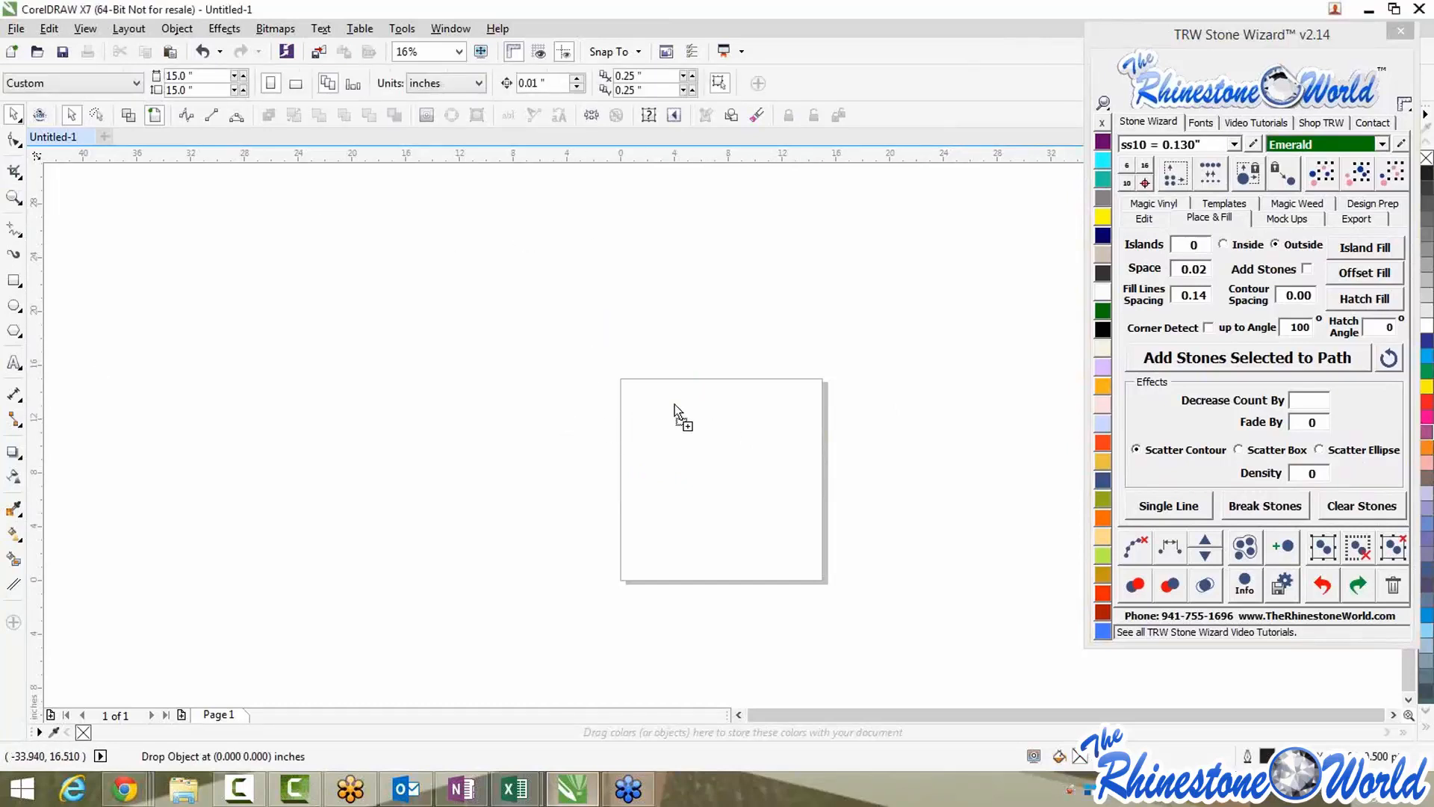
click(640, 397)
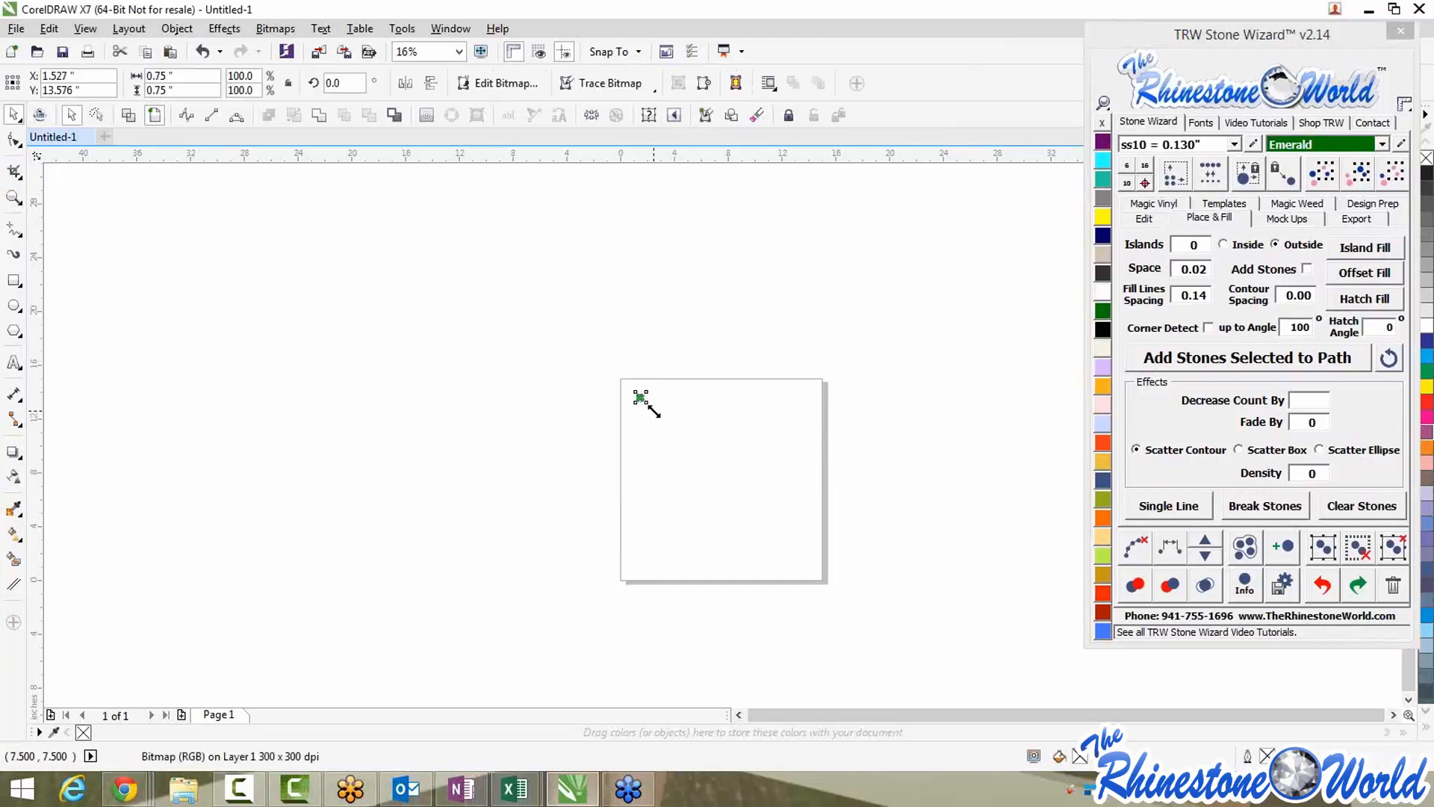
drag(653, 409, 836, 590)
drag(789, 493, 744, 448)
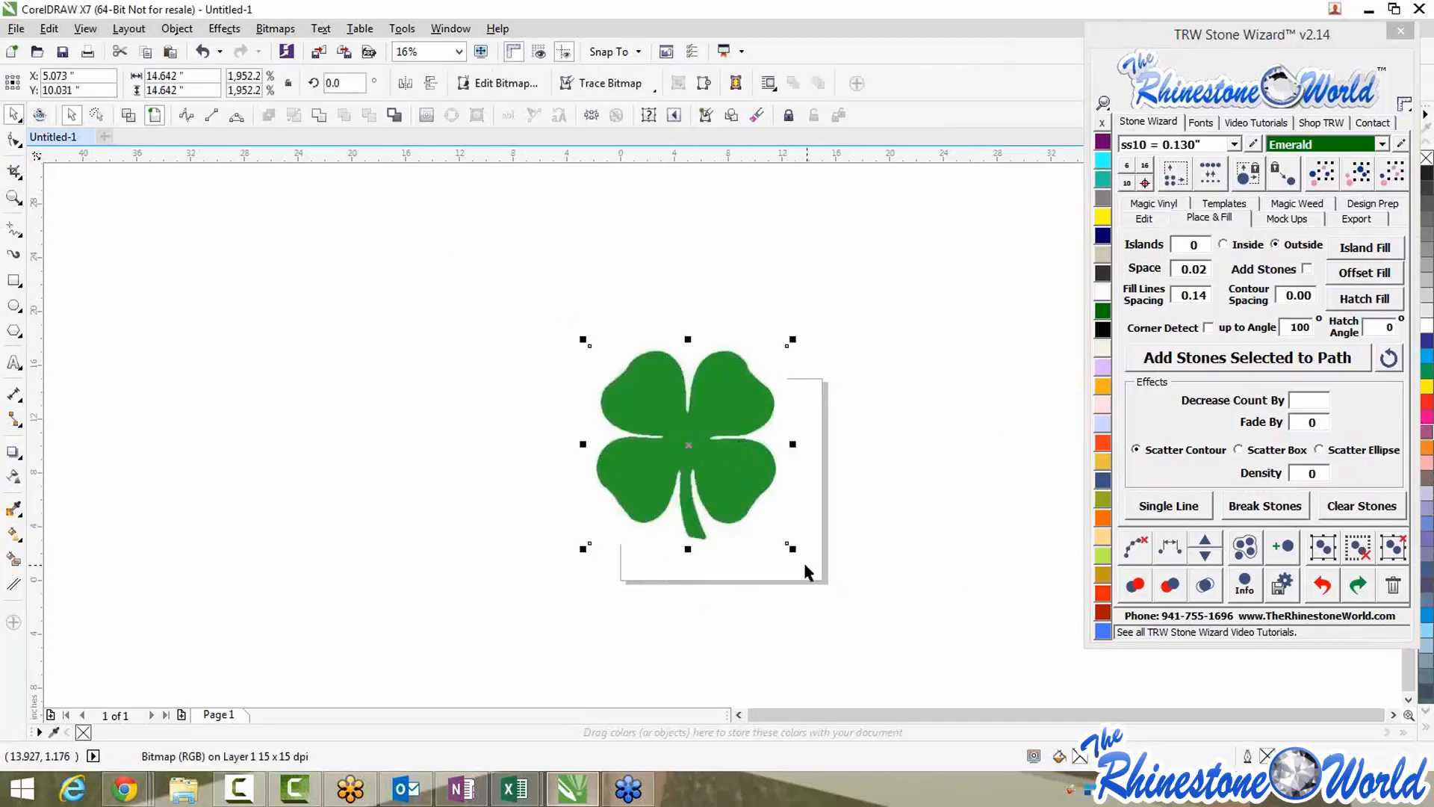
drag(793, 548, 770, 526)
drag(696, 455, 741, 482)
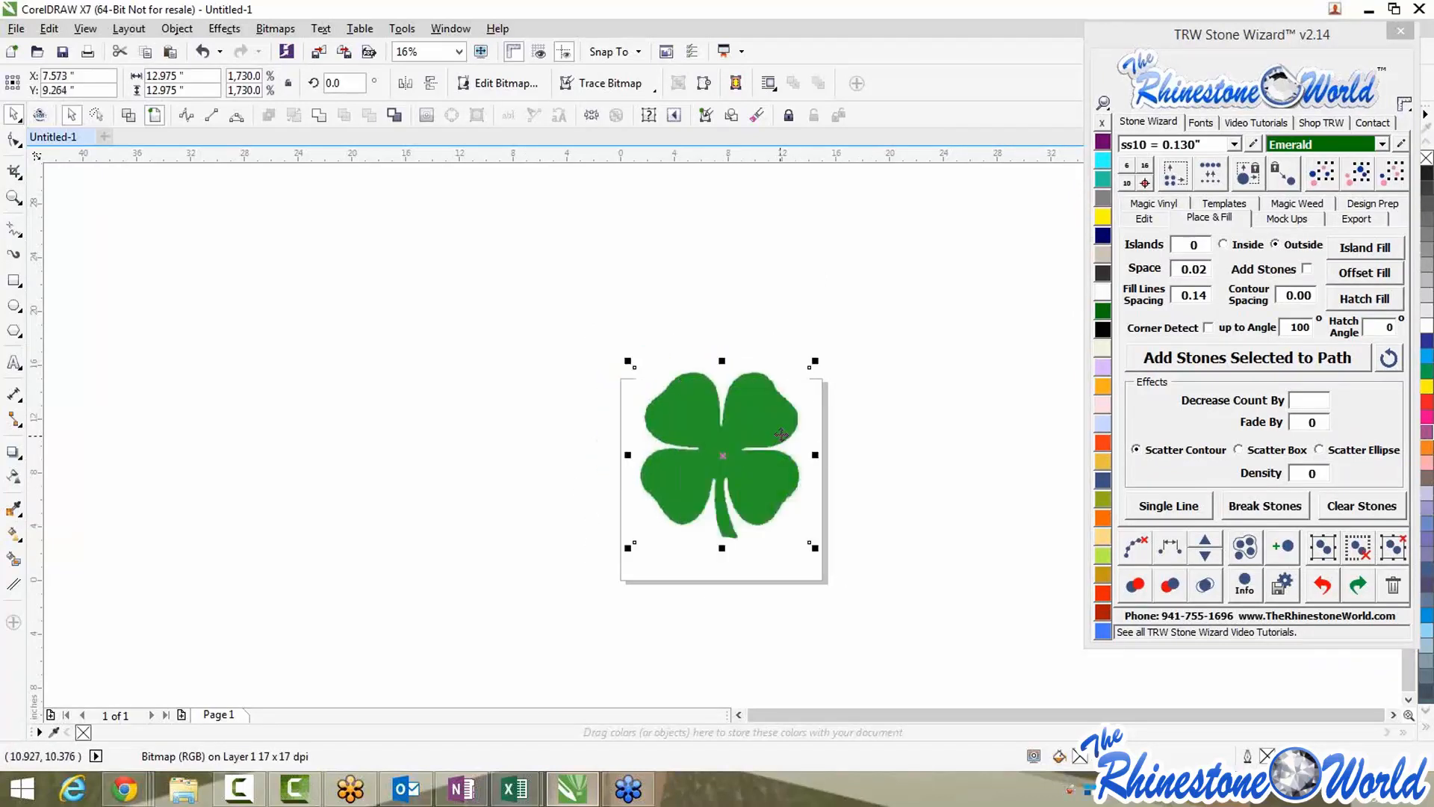
drag(799, 444, 798, 469)
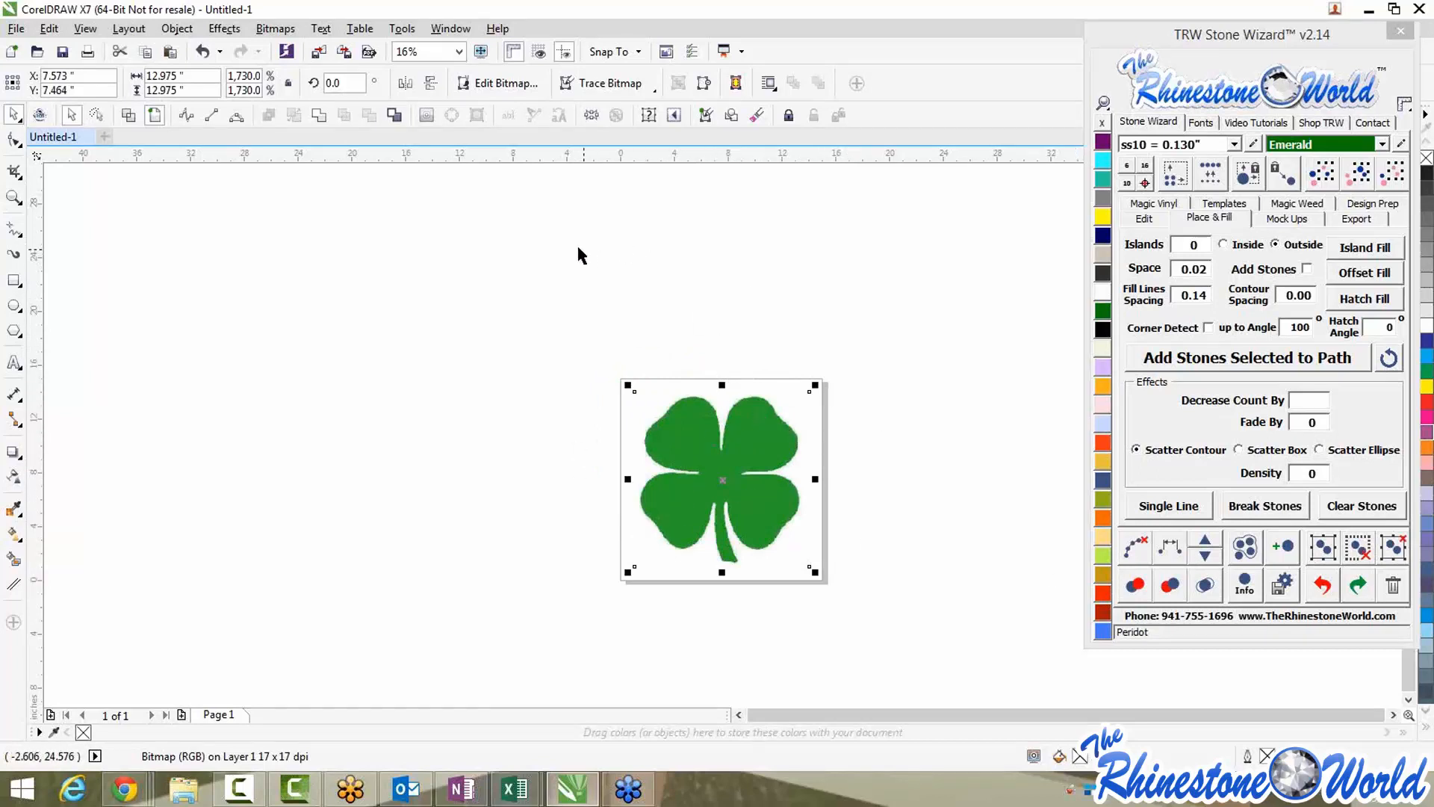
Inspect the clover bitmap in wireframe view, then restore the full-color view
click(128, 116)
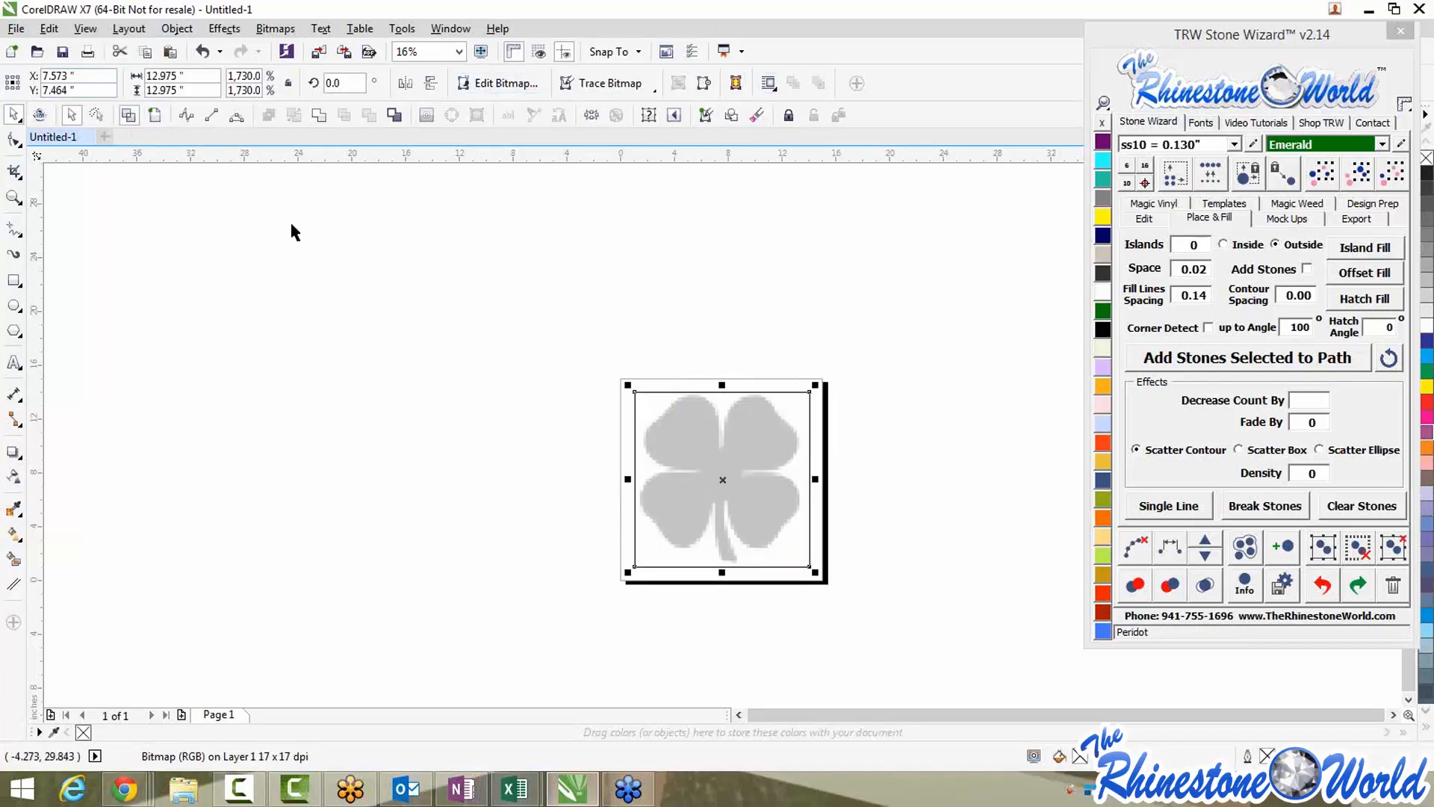
scroll(824, 505, up, 2)
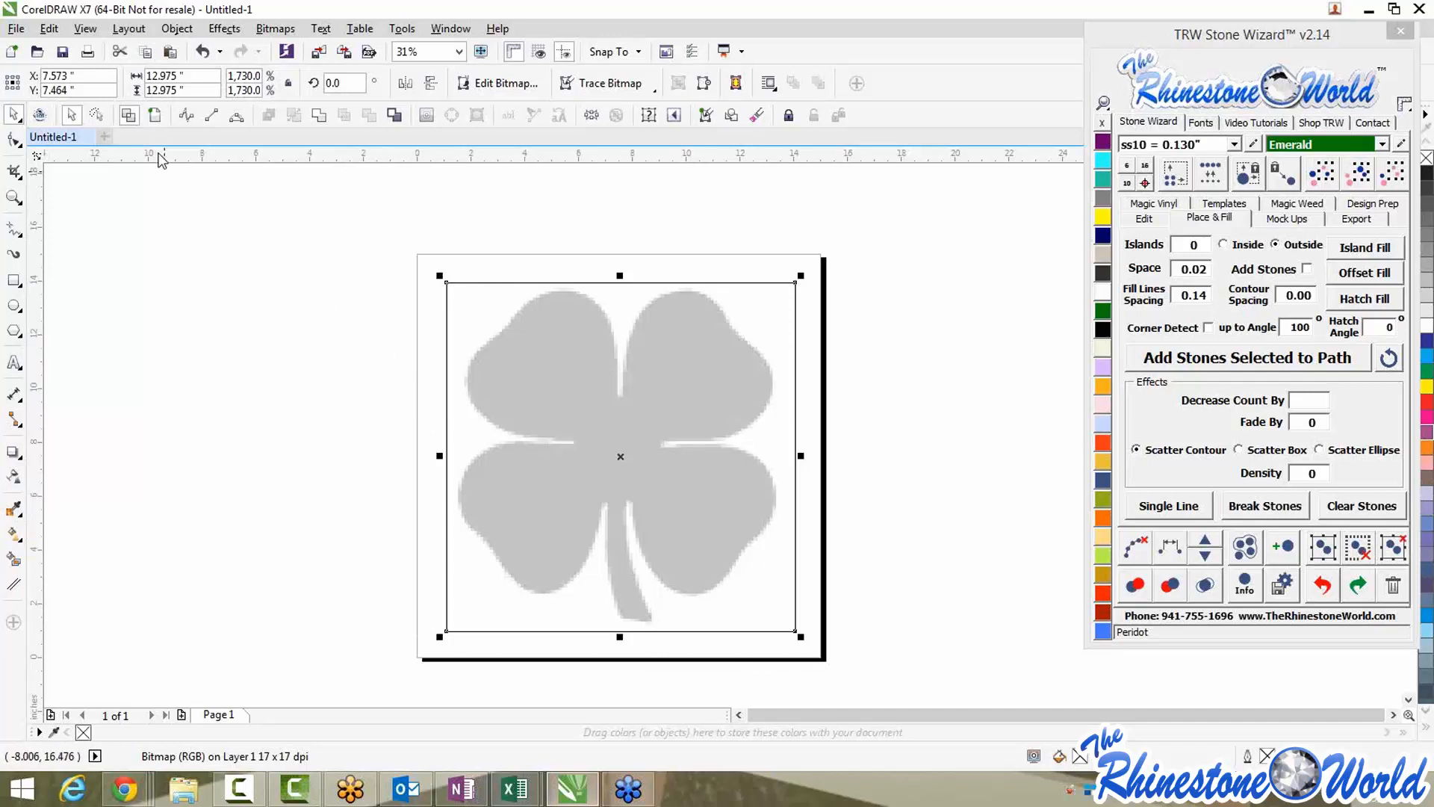
click(155, 120)
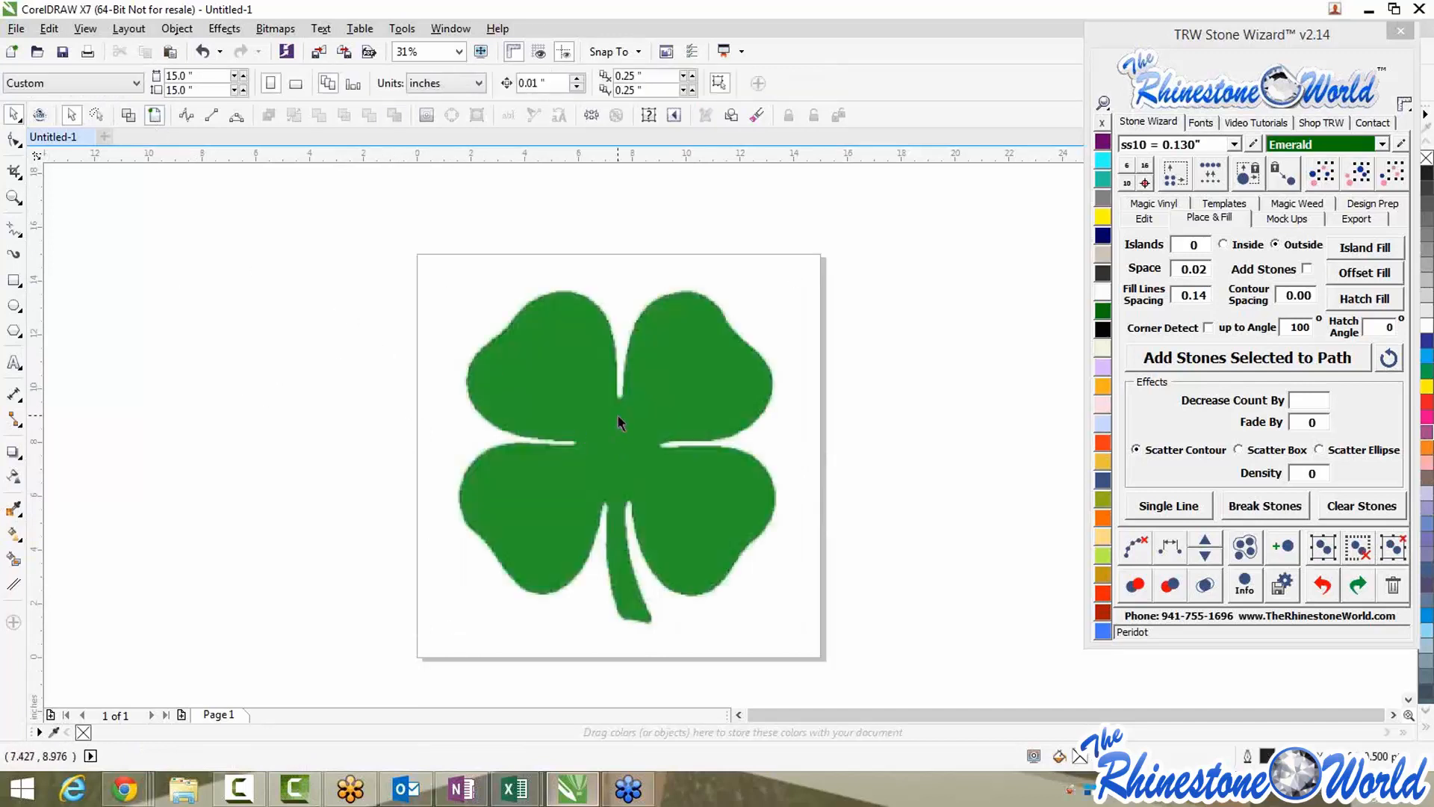
click(323, 403)
Trace the clover bitmap with the Low Quality Image outline trace, keeping the default PowerTRACE settings
click(539, 361)
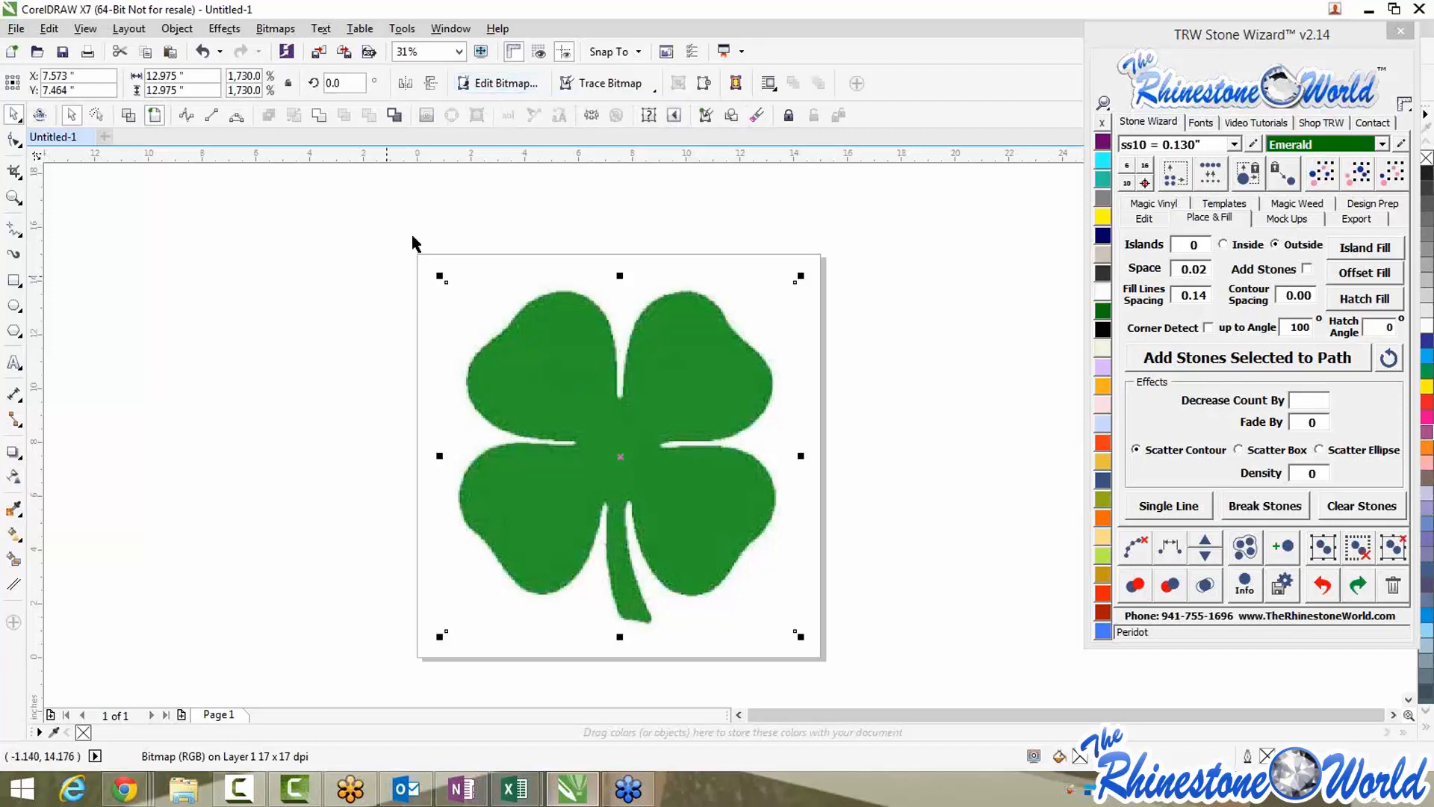
click(631, 88)
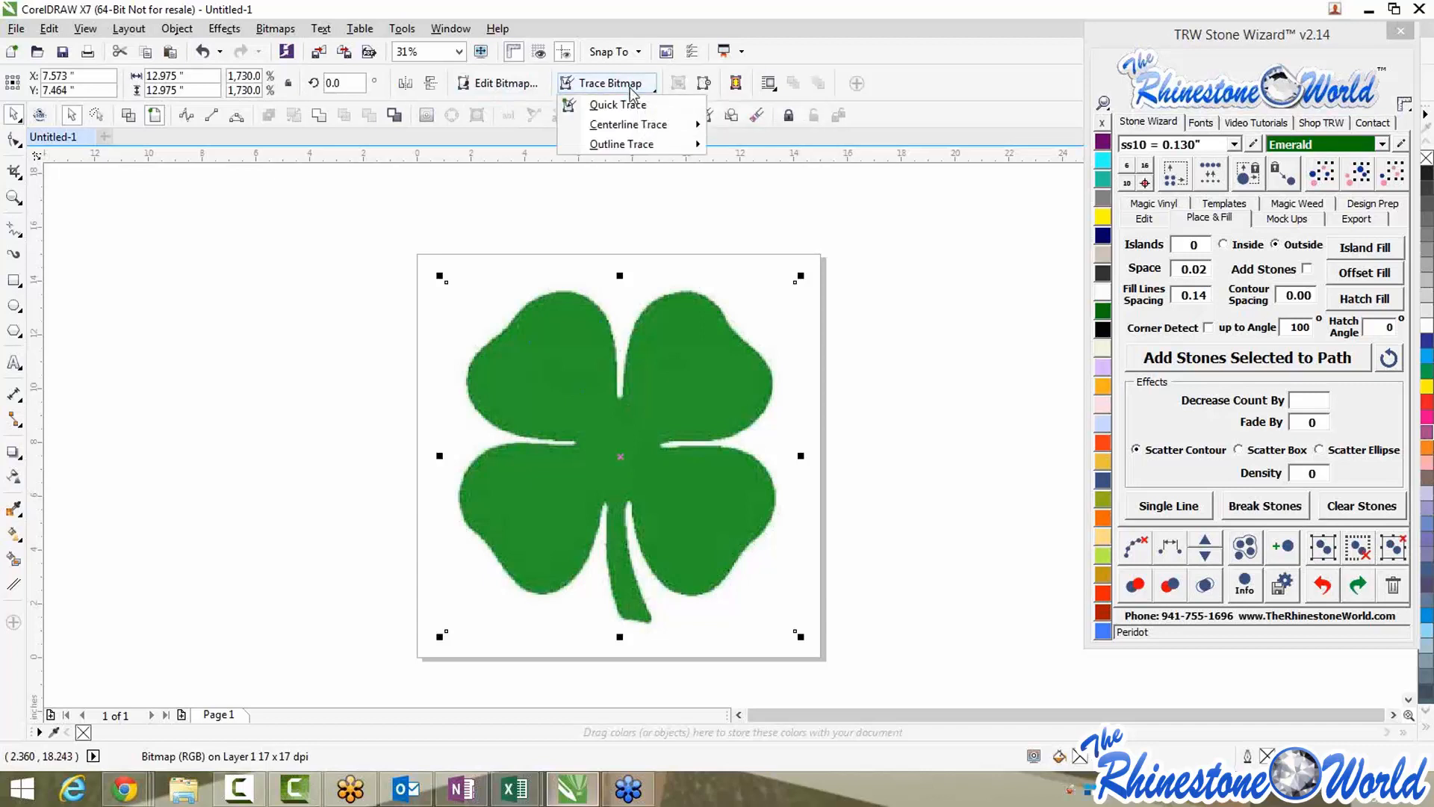
mouse_move(626, 146)
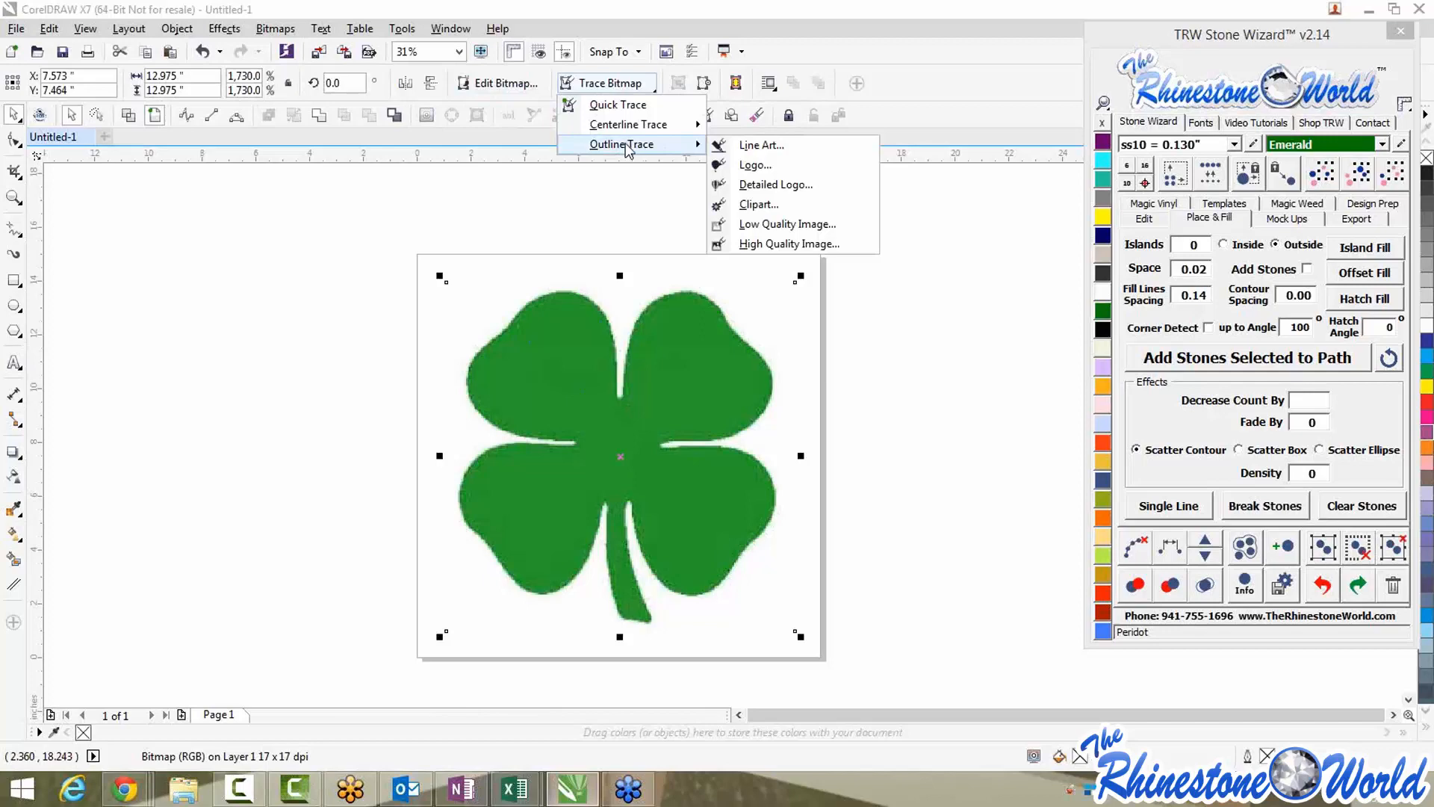
click(769, 224)
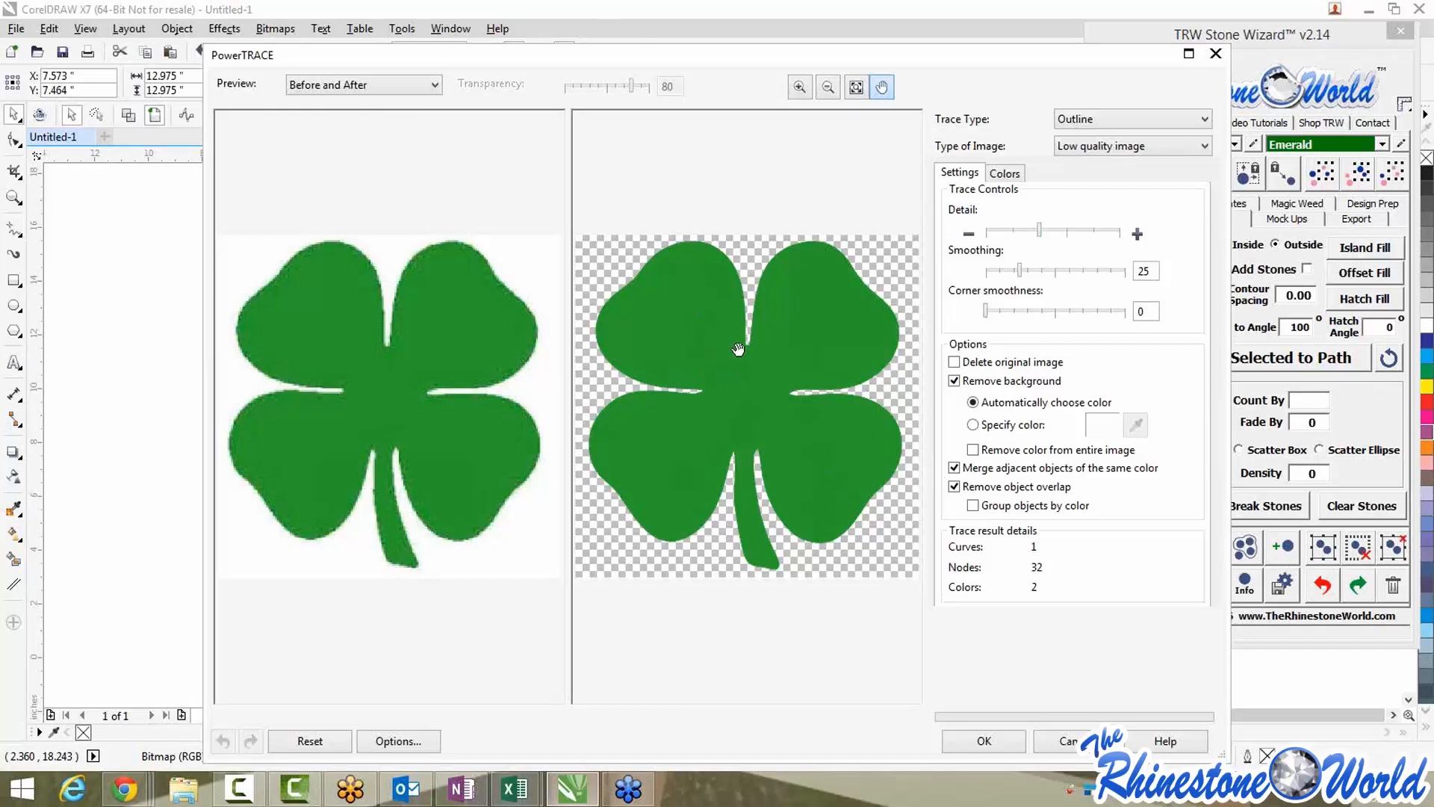
click(990, 741)
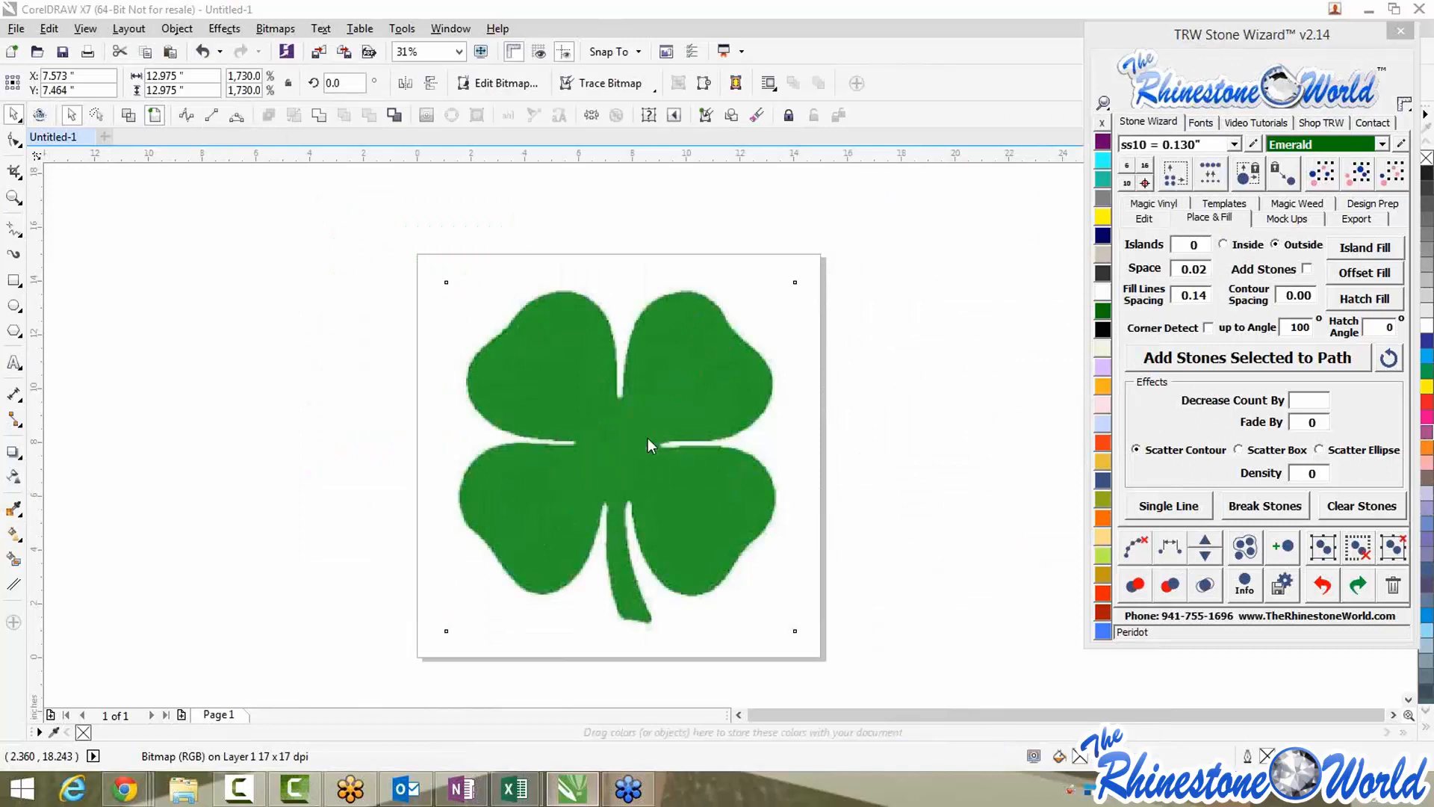
Move the traced clover curve off the page beside the original and delete the original clover bitmap
mouse_move(647, 438)
mouse_down()
mouse_move(150, 403)
mouse_move(249, 408)
mouse_up()
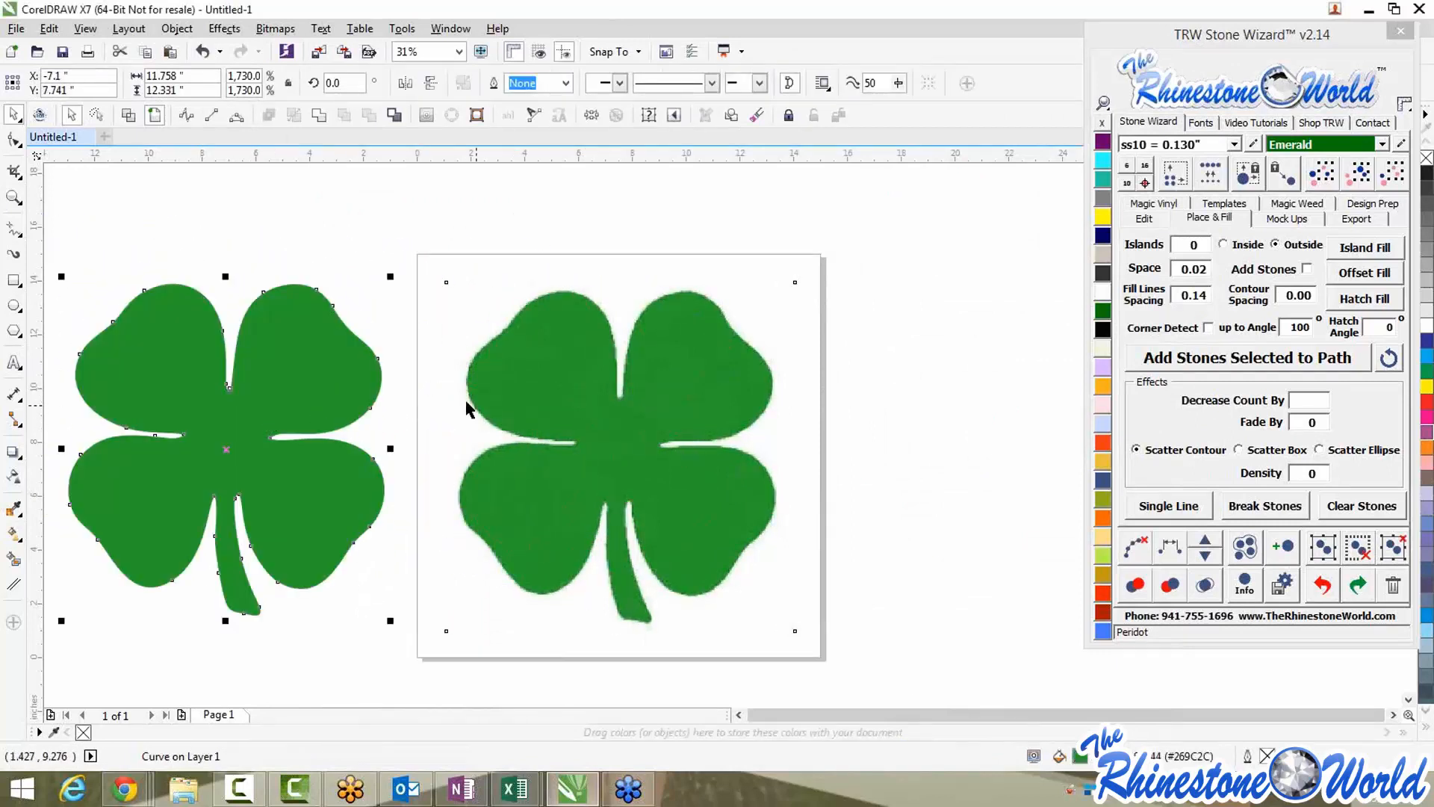
mouse_move(340, 354)
mouse_down()
mouse_move(325, 373)
mouse_move(339, 400)
mouse_up()
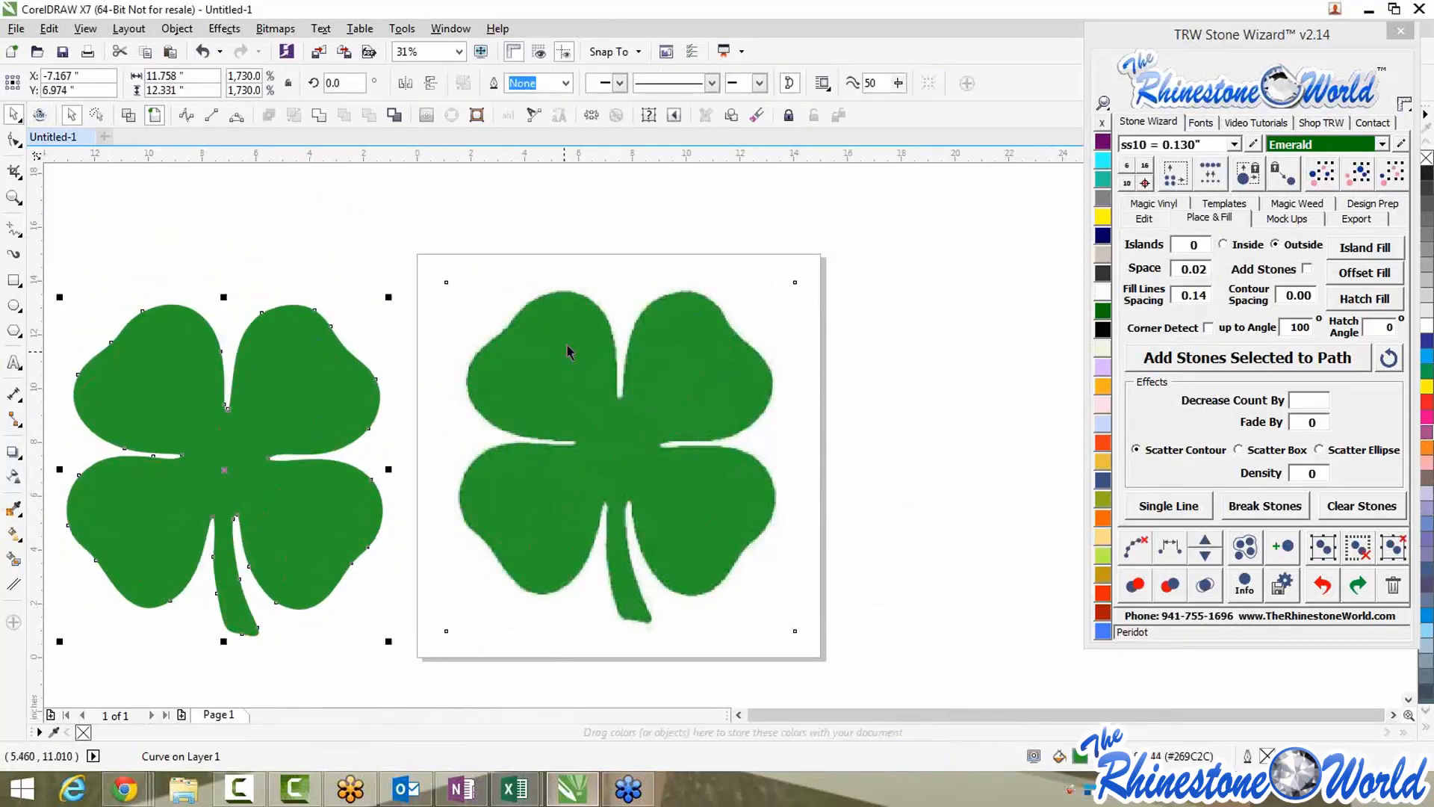
drag(566, 343, 691, 358)
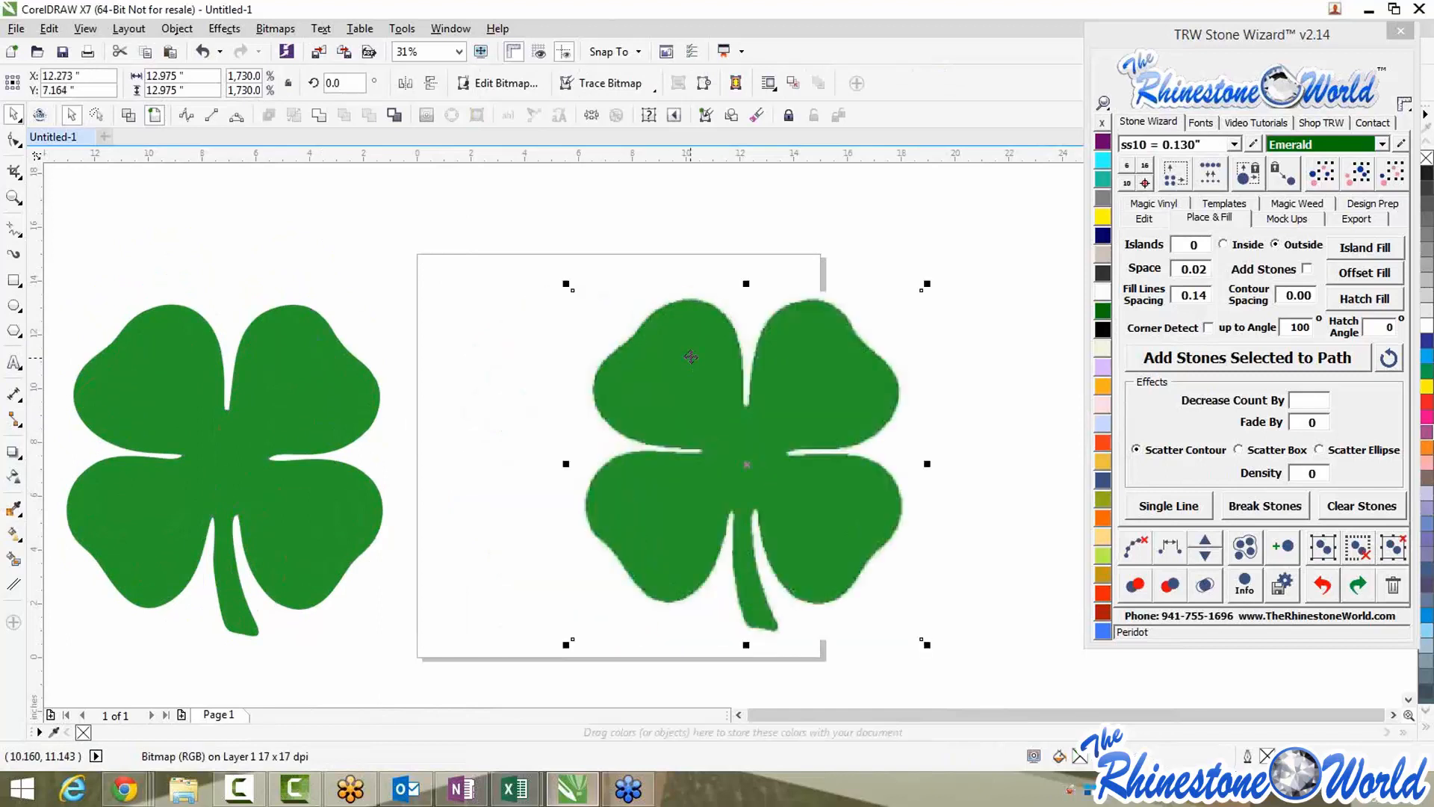
key(Delete)
Bring the traced clover back onto the page and scale it down to about 5.94 by 6.23 inches near the lower middle
drag(342, 406, 775, 431)
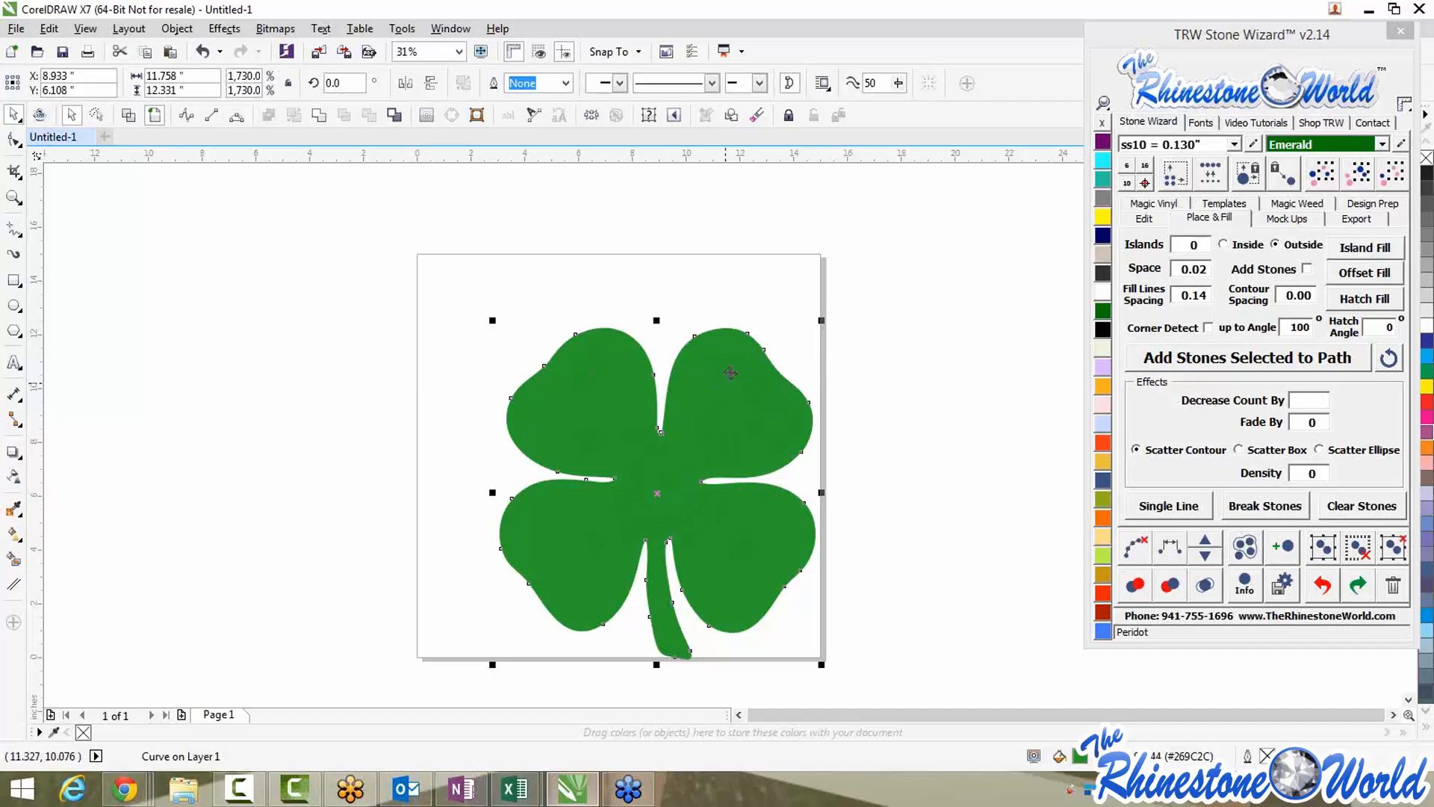
drag(732, 372, 678, 364)
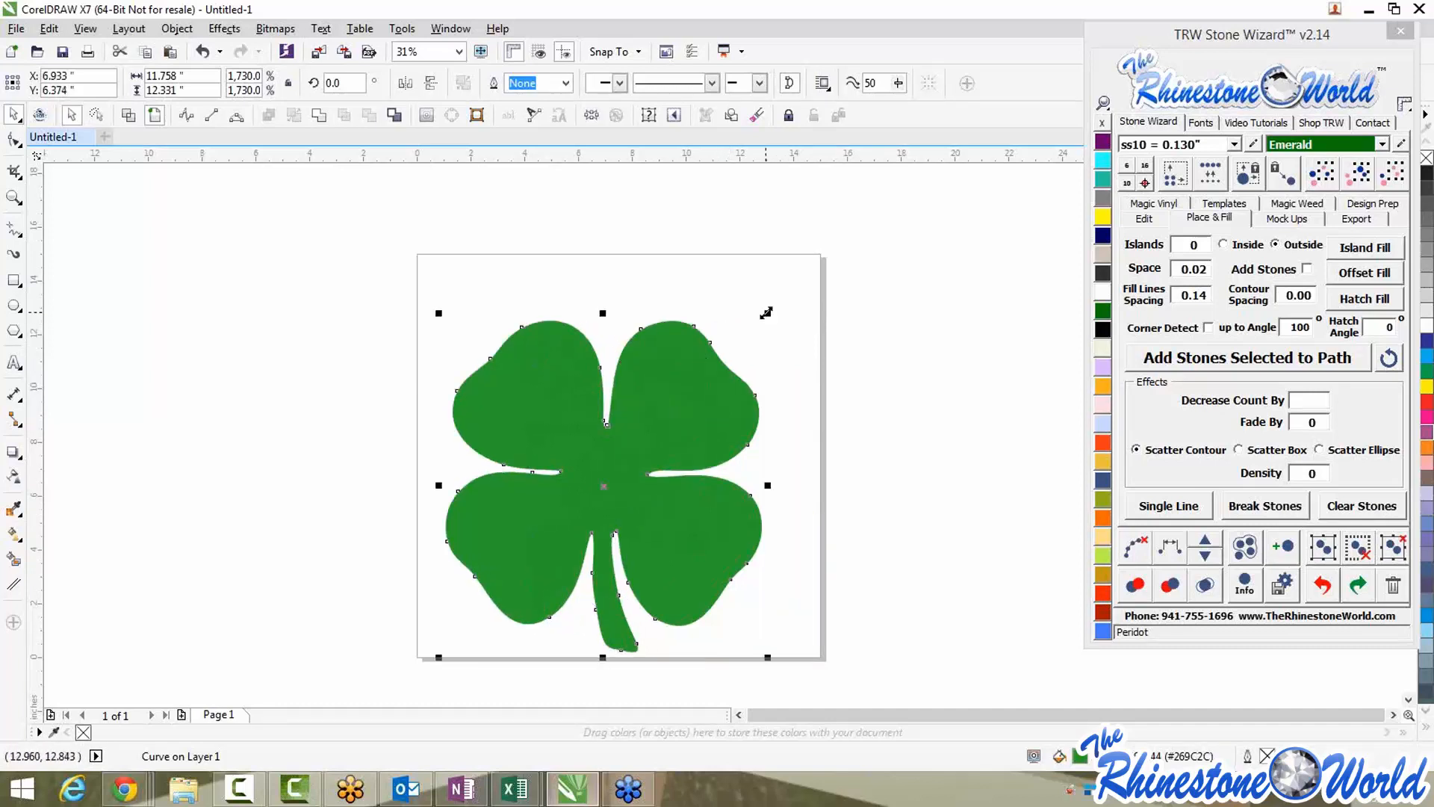
drag(765, 312, 617, 476)
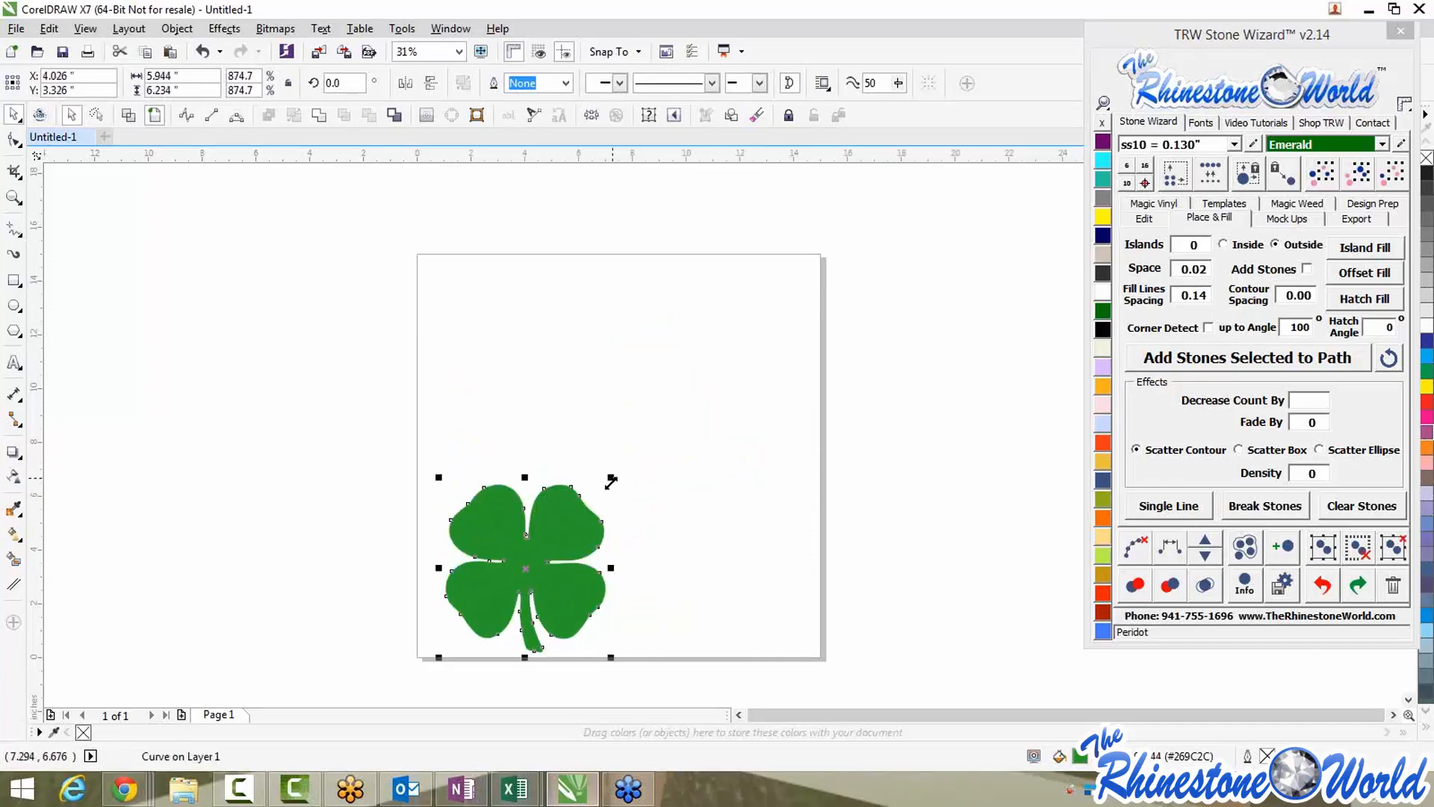
drag(535, 533, 624, 485)
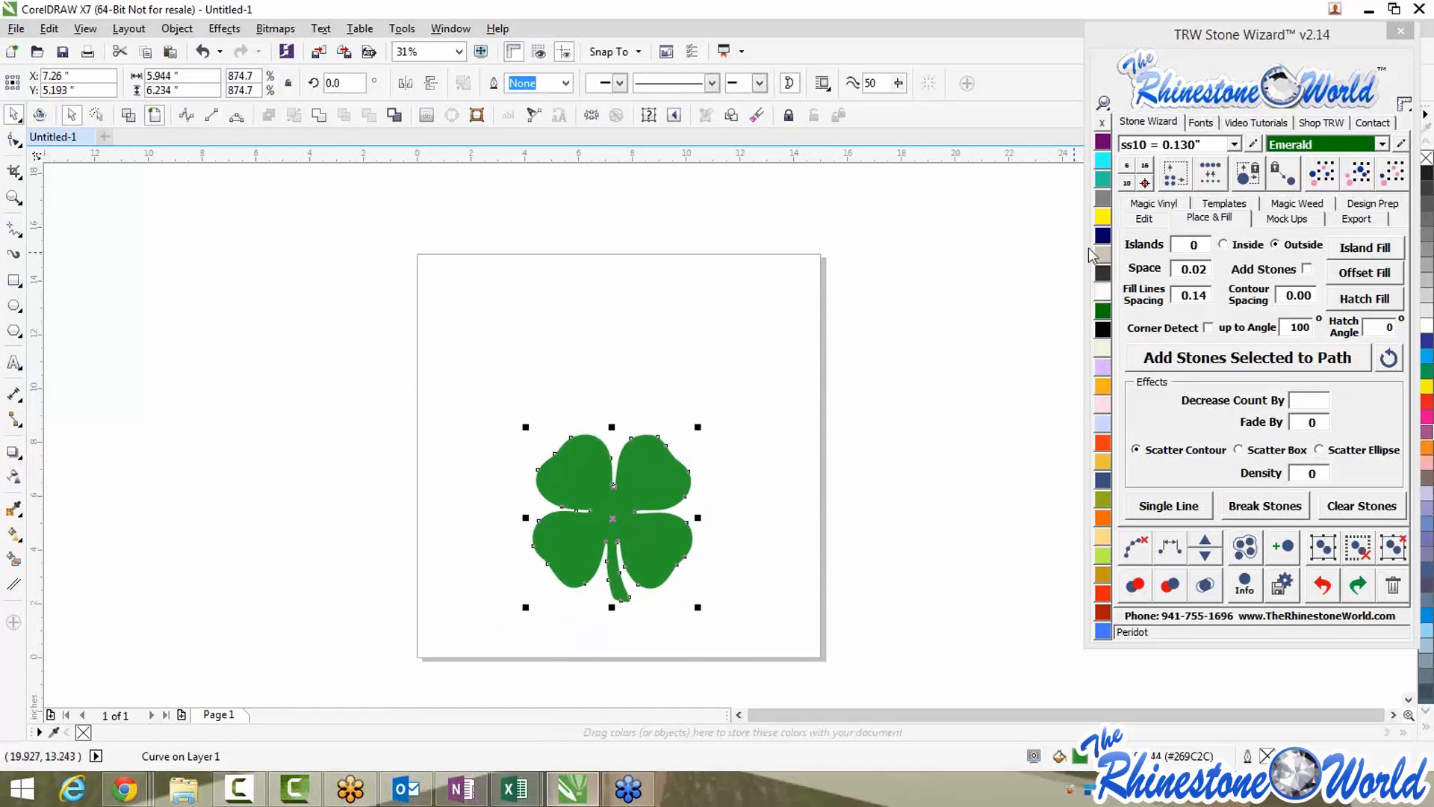
Add ss10 Emerald stones along the clover's path with Inside placement and the Add Stones option enabled
drag(1247, 44, 994, 98)
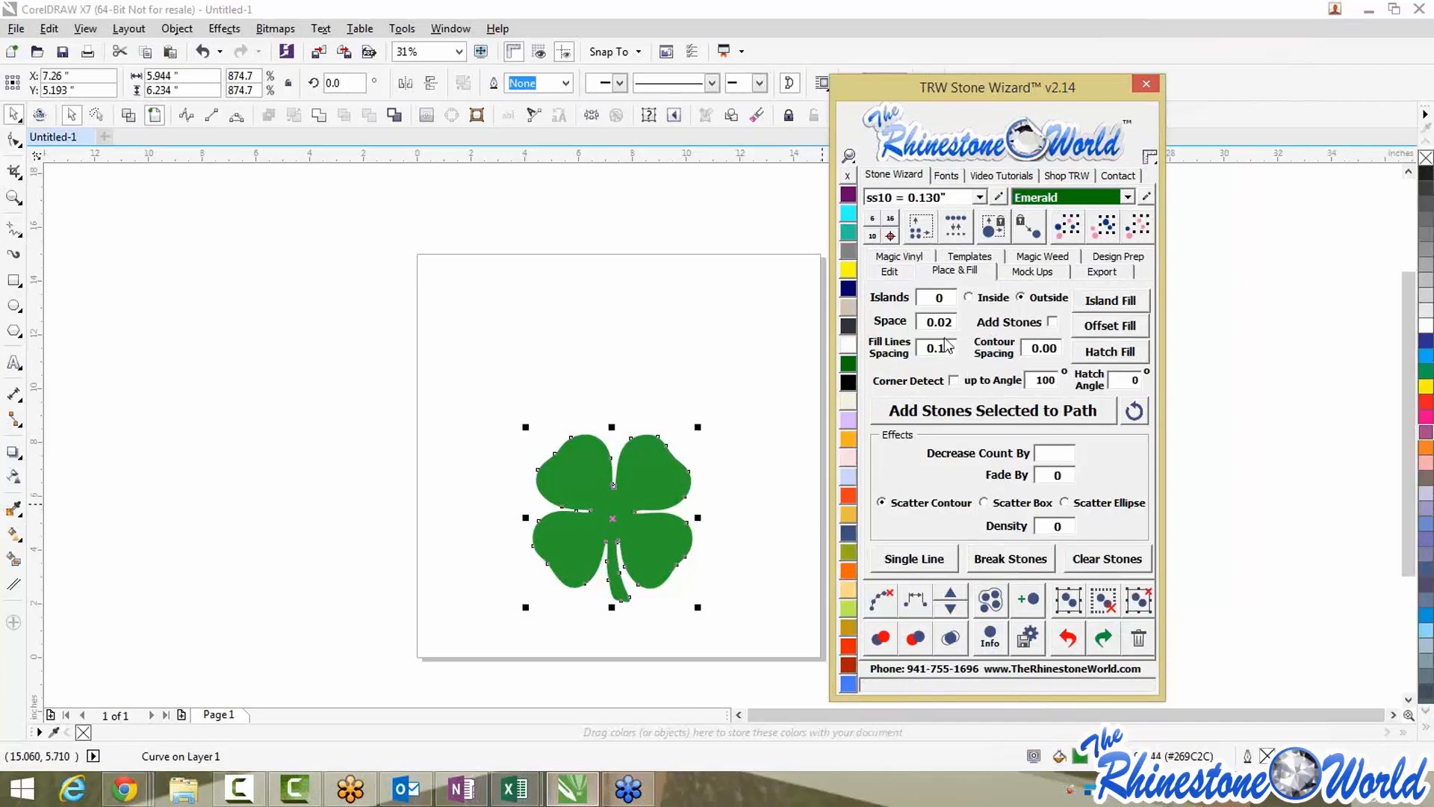
drag(959, 80, 964, 38)
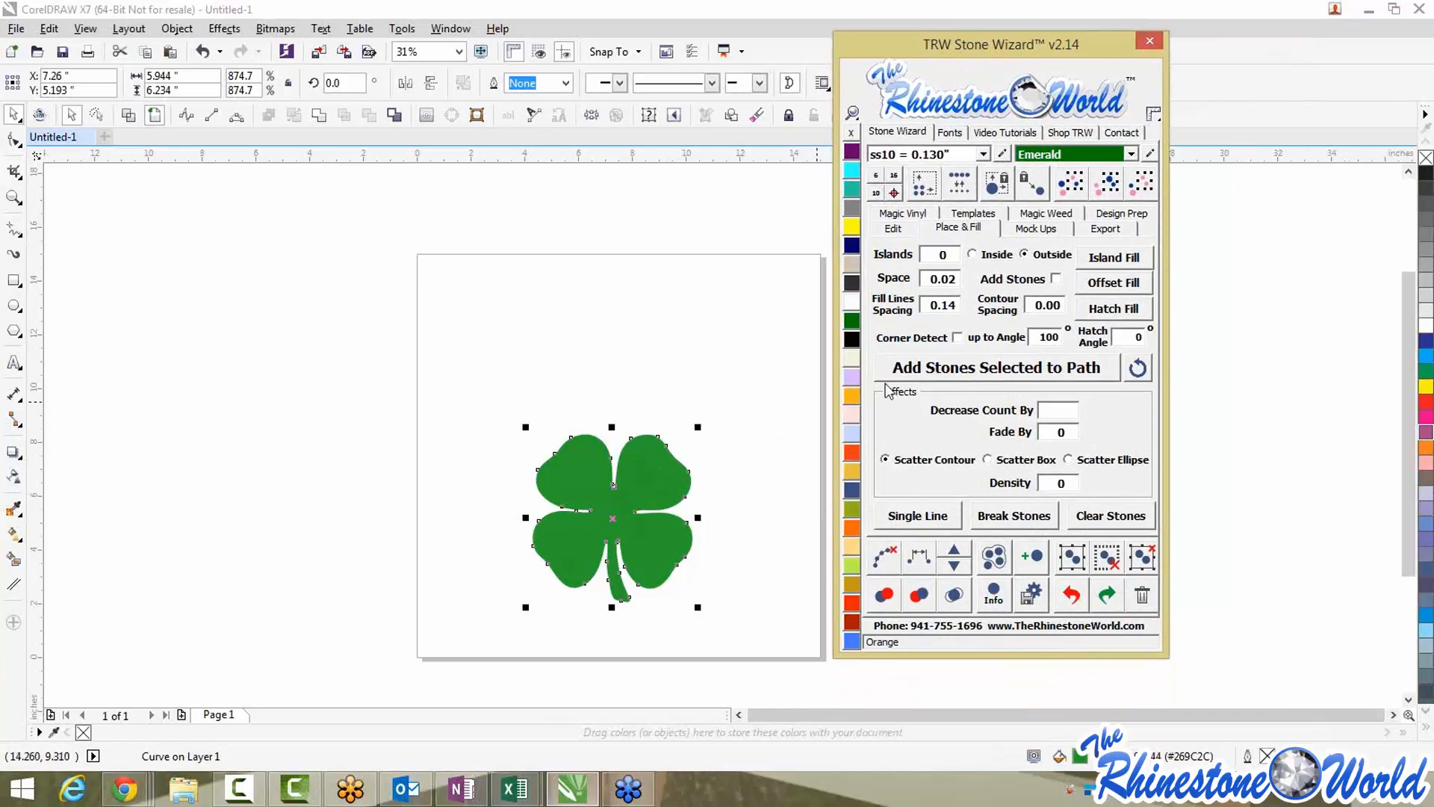
click(984, 260)
click(1056, 280)
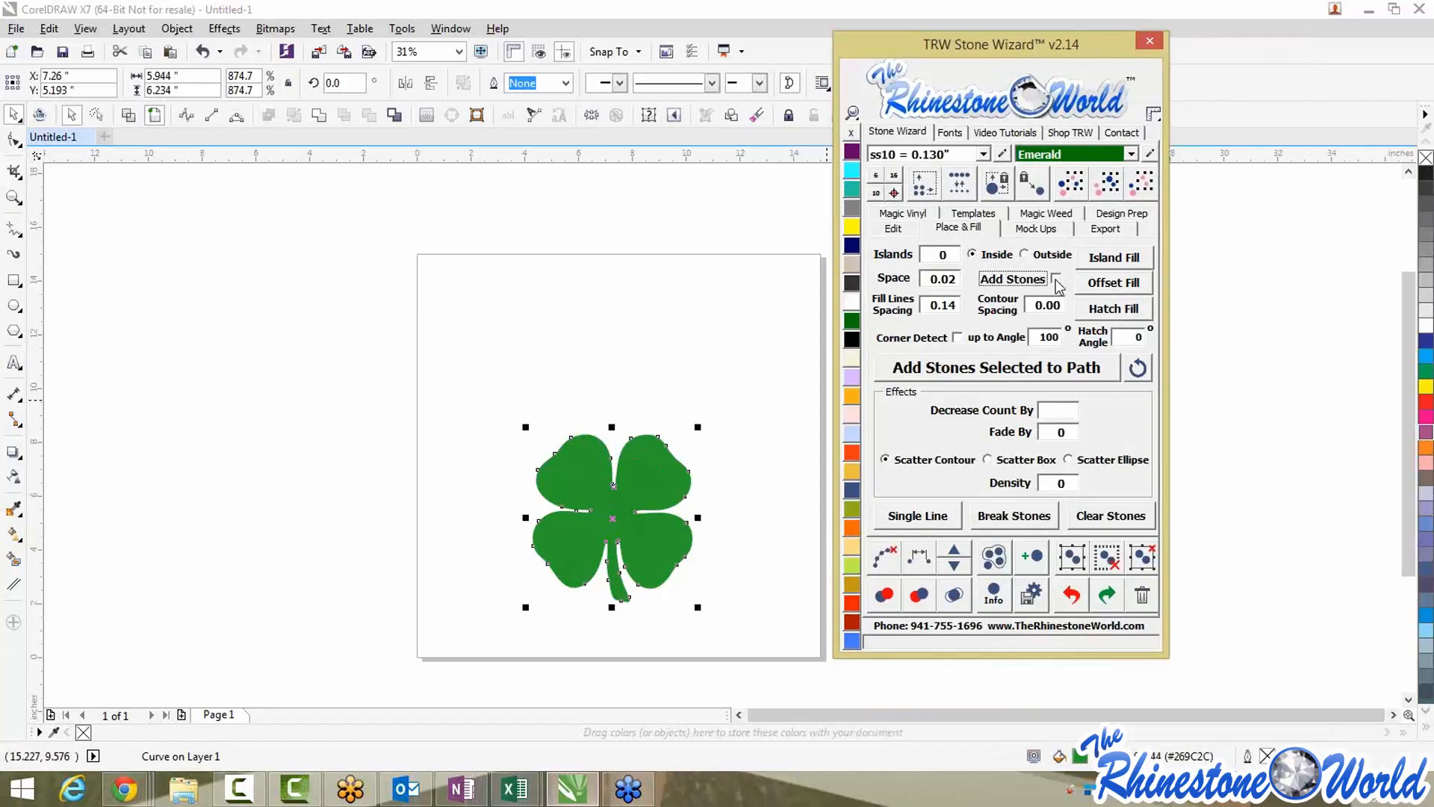
click(960, 373)
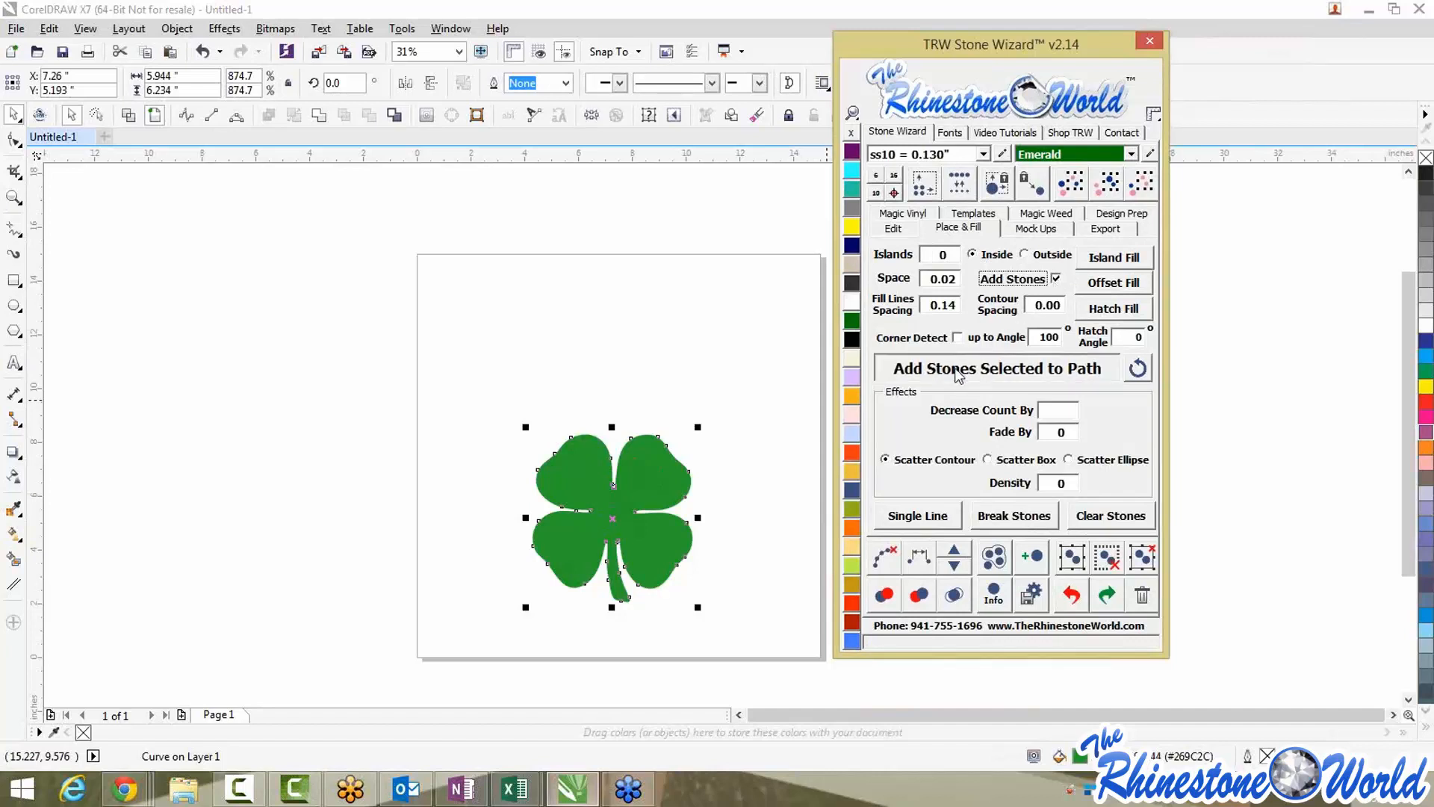
scroll(662, 463, up, 2)
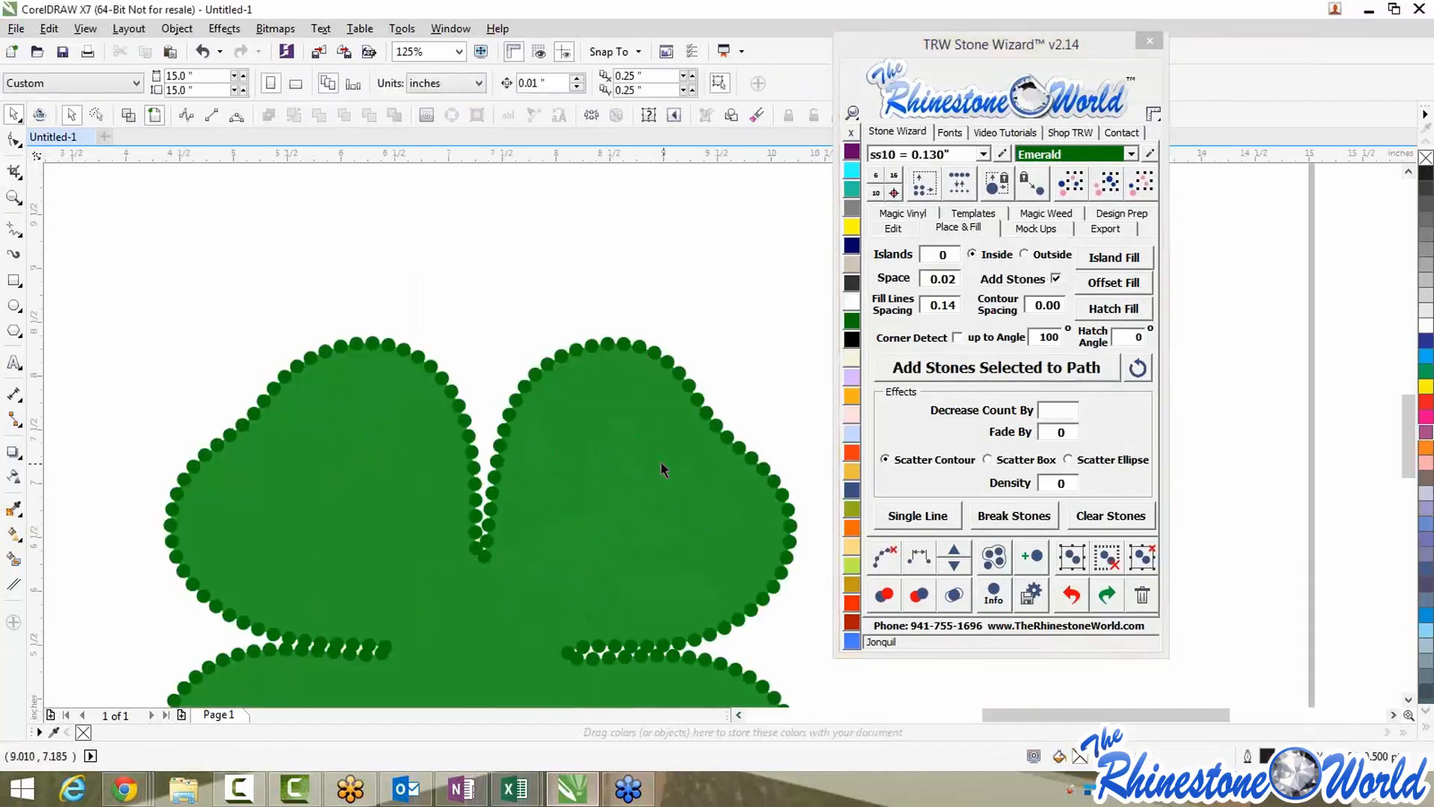
scroll(332, 375, down, 2)
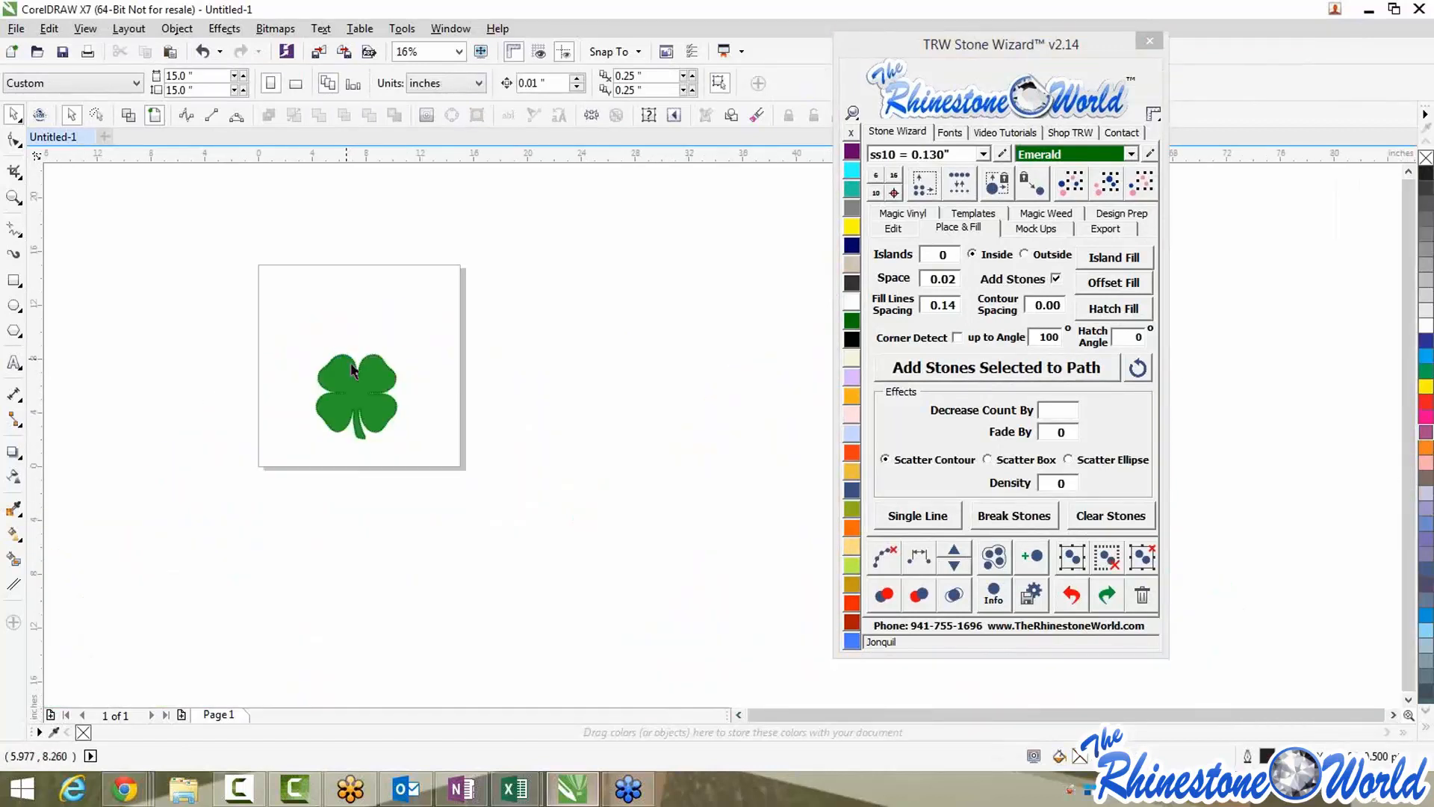
Detach the stones from the clover path and remove the solid clover shape, leaving only the stone outline
drag(103, 257, 635, 607)
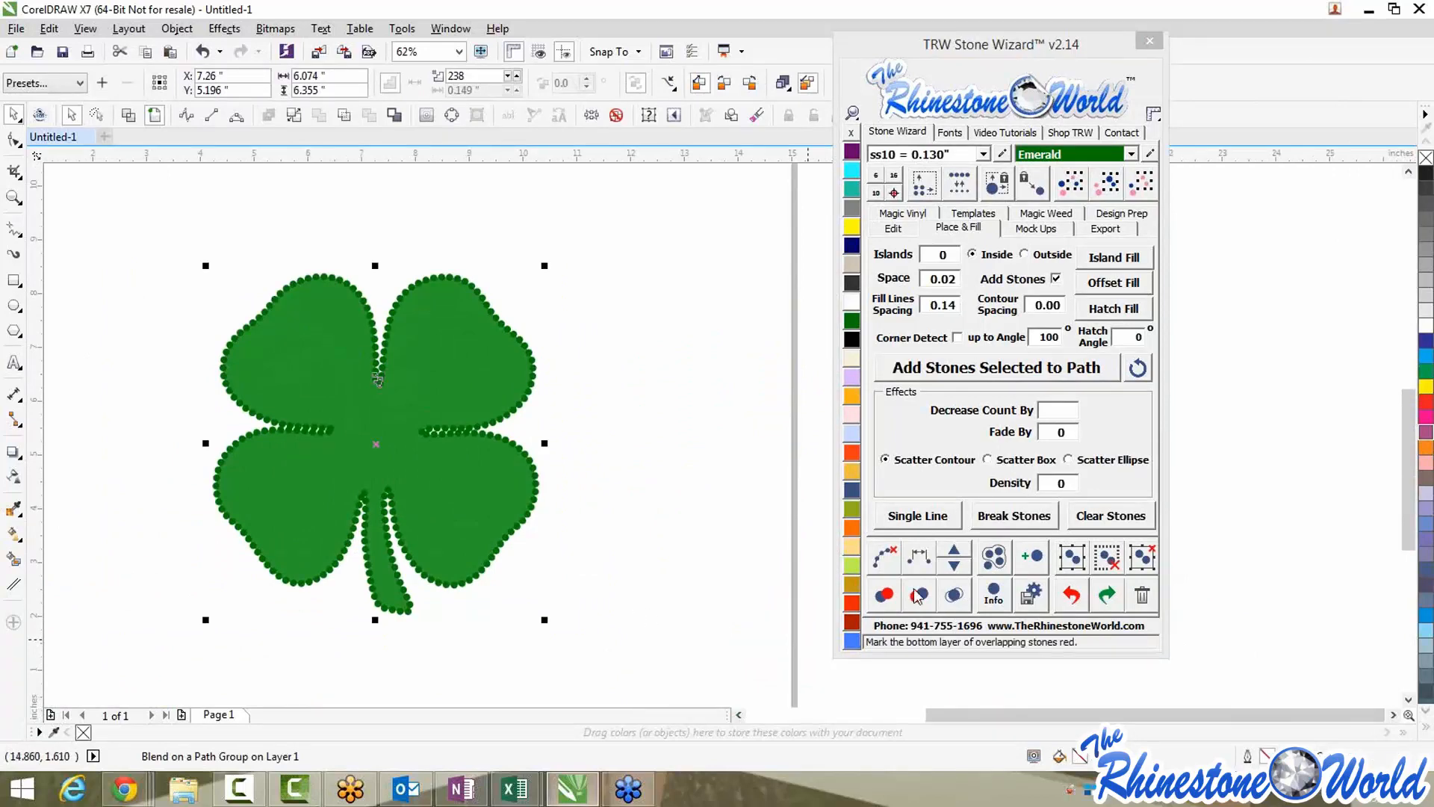
click(884, 556)
click(731, 551)
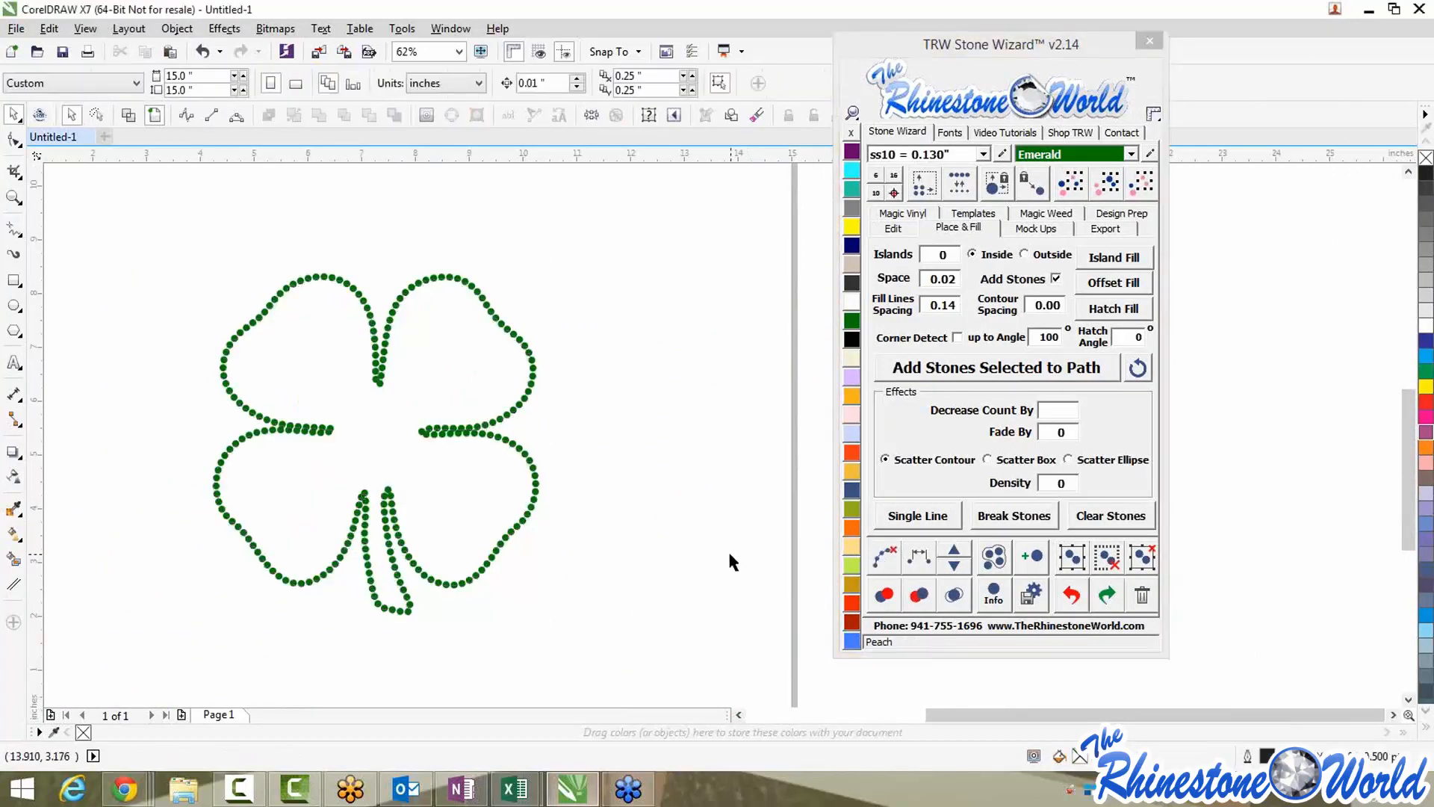
Move the overlapping stones apart by hand at the top of the notch left of the clover's stem
scroll(730, 556, down, 1)
scroll(526, 420, up, 6)
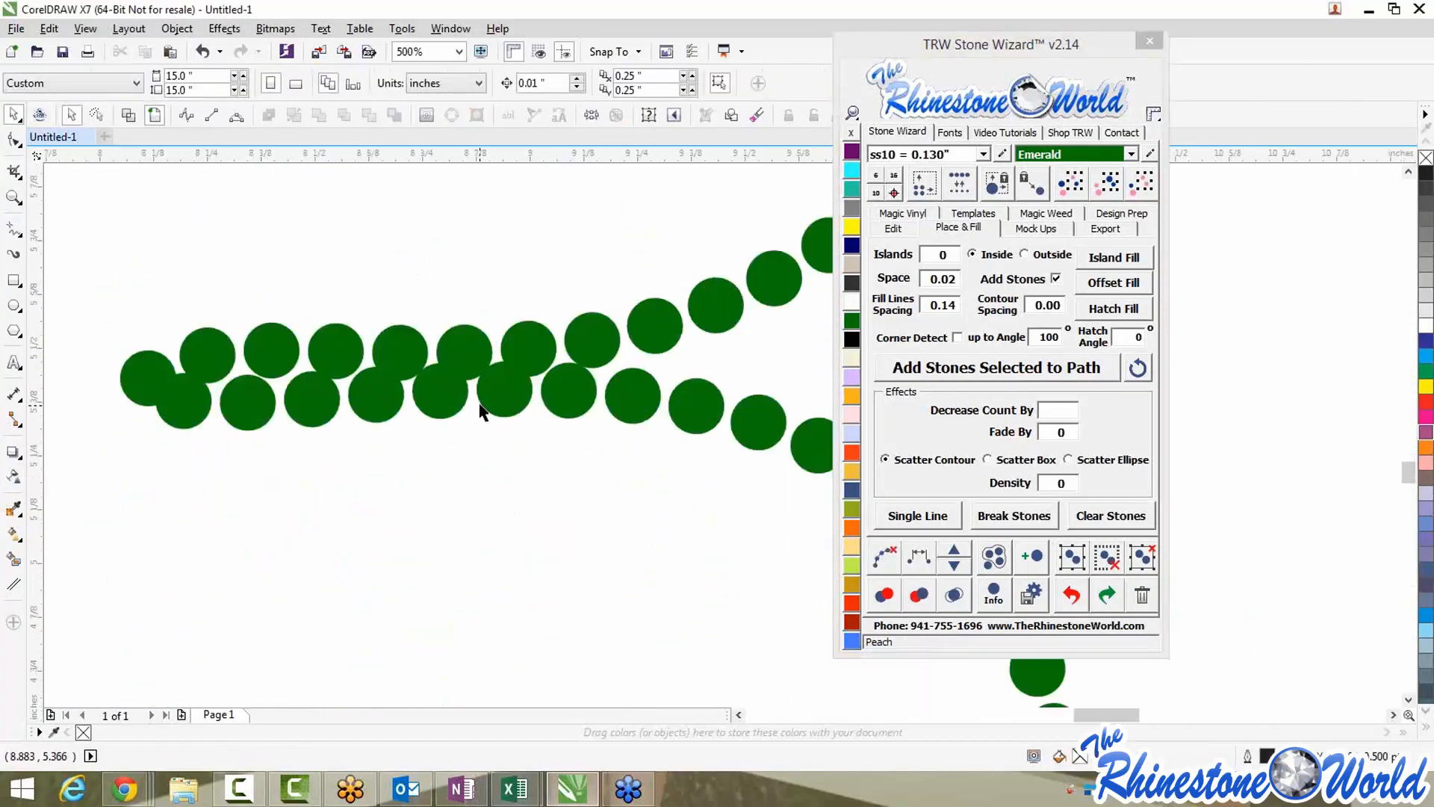
scroll(480, 412, down, 3)
scroll(265, 419, down, 2)
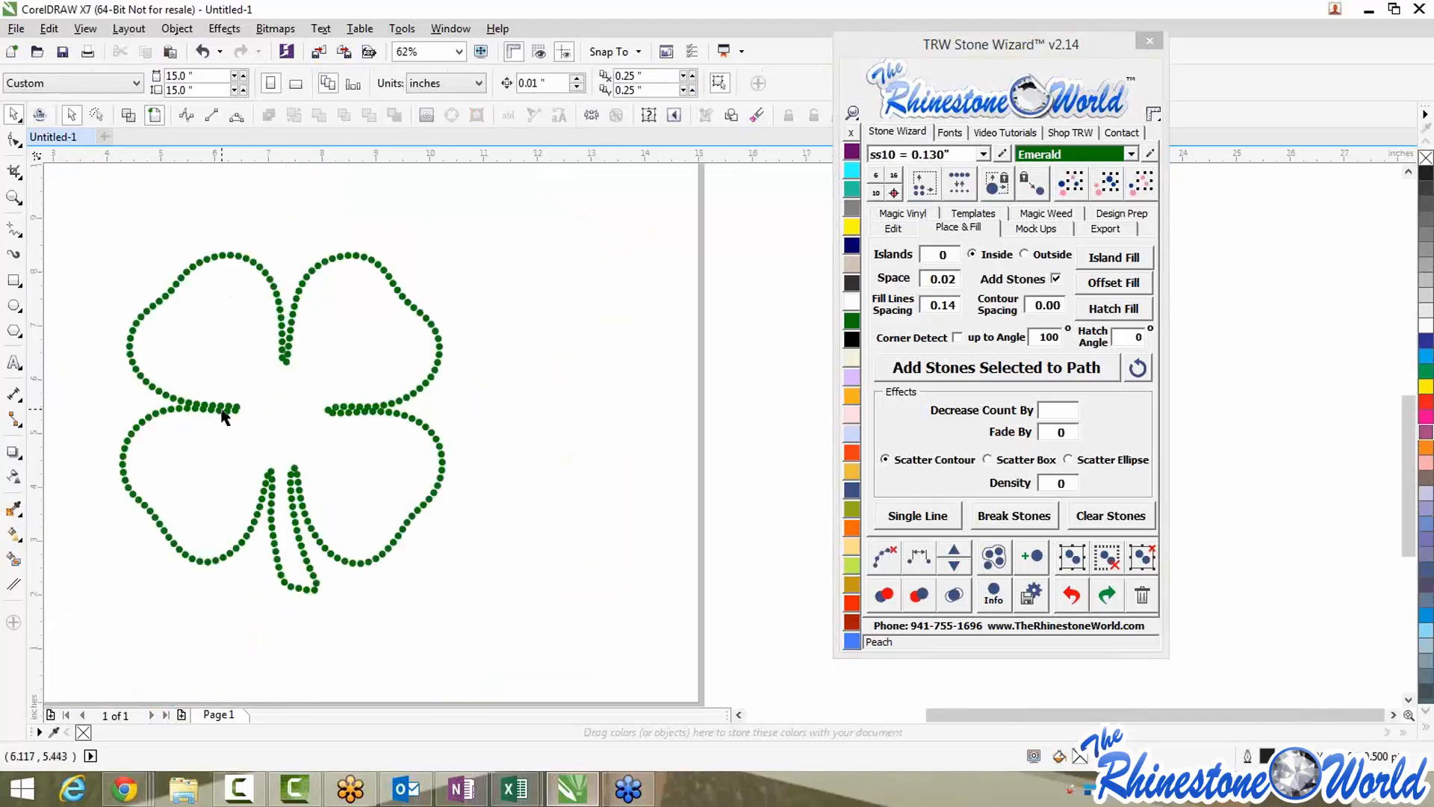
scroll(290, 468, up, 6)
click(346, 461)
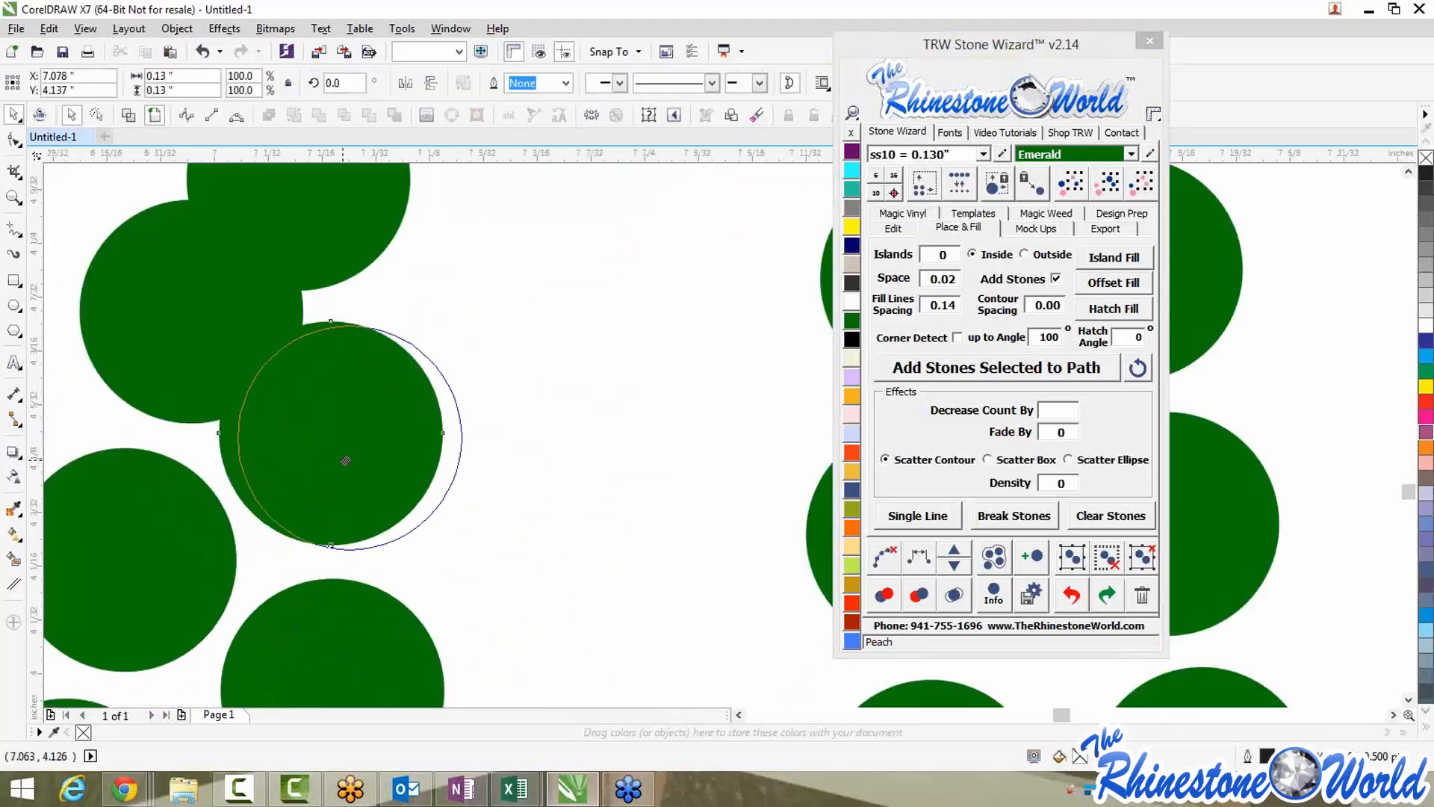
scroll(345, 461, down, 2)
drag(176, 358, 119, 355)
scroll(275, 217, down, 1)
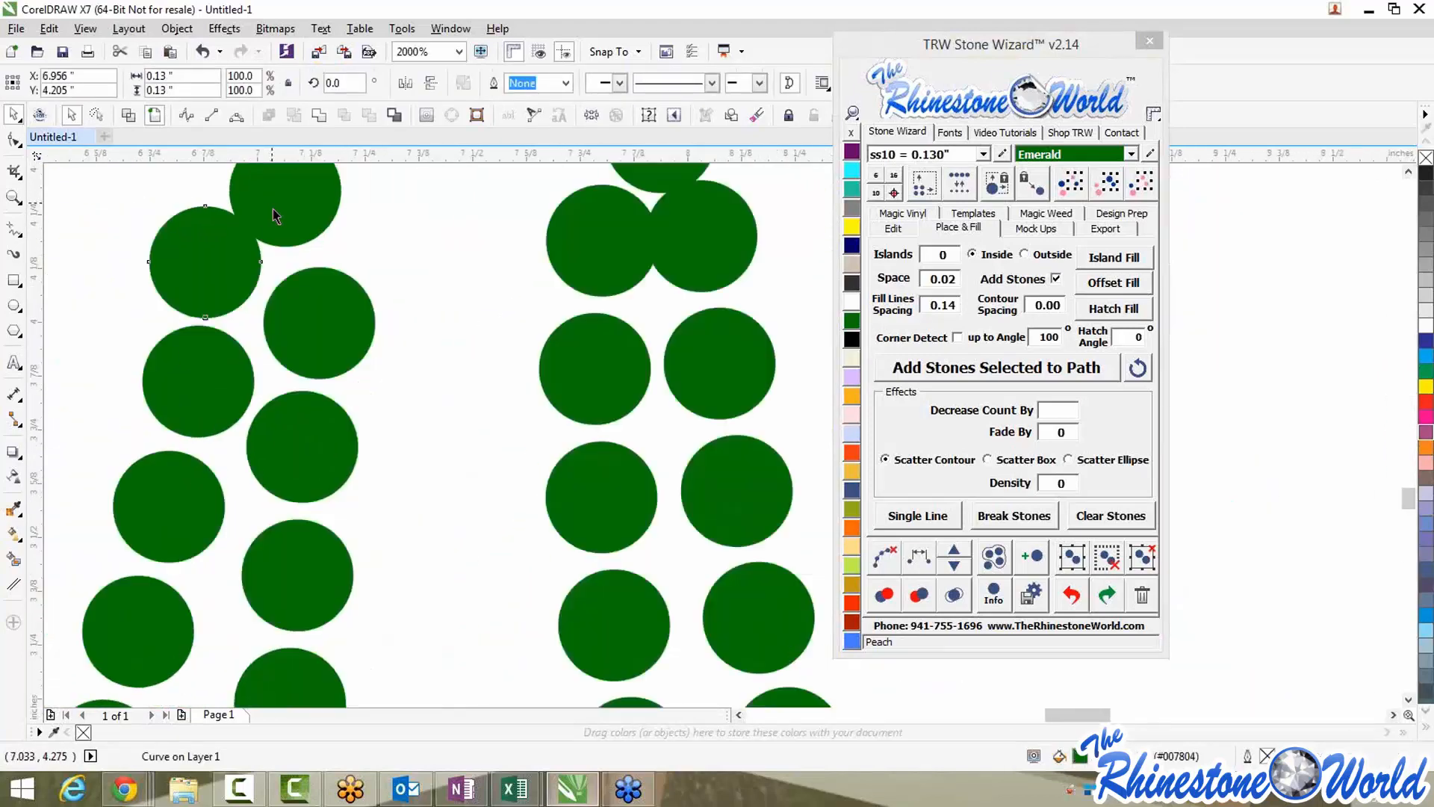
scroll(275, 216, down, 5)
scroll(295, 196, down, 2)
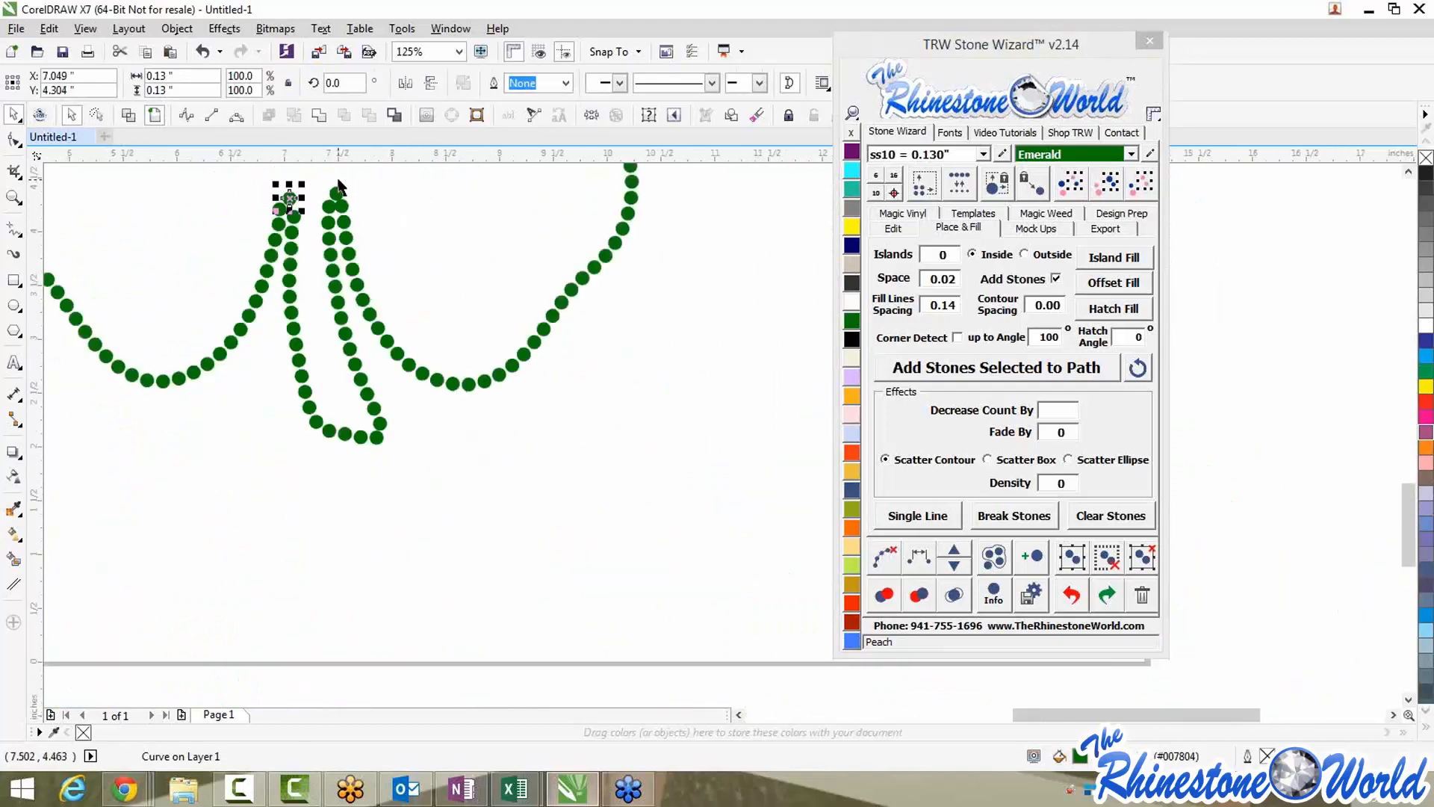
Space out the overlapping stones by hand at the top of the notch right of the clover's stem
scroll(337, 185, up, 6)
drag(403, 597, 412, 602)
drag(241, 598, 212, 606)
drag(304, 446, 268, 426)
scroll(266, 428, down, 2)
click(386, 434)
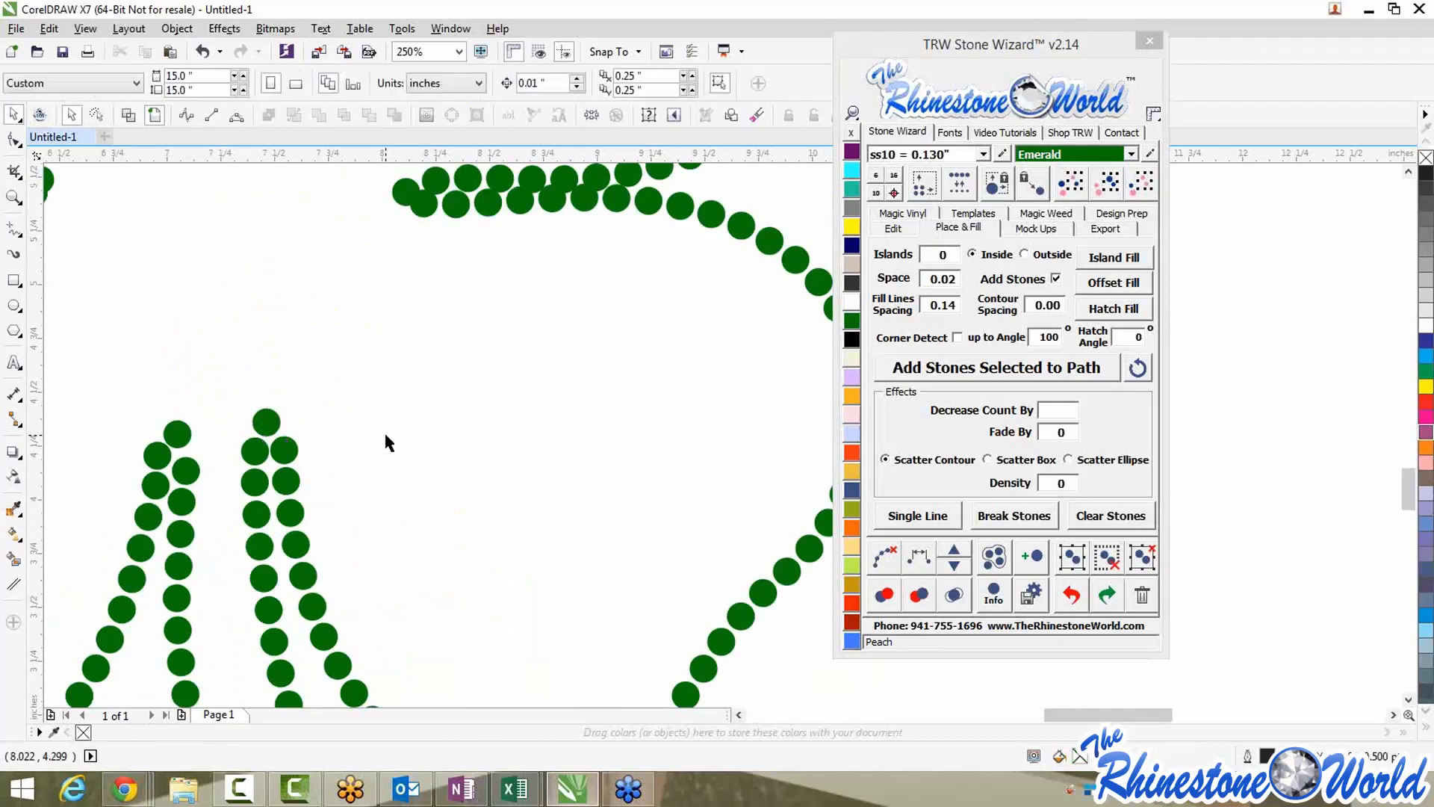
scroll(388, 434, down, 3)
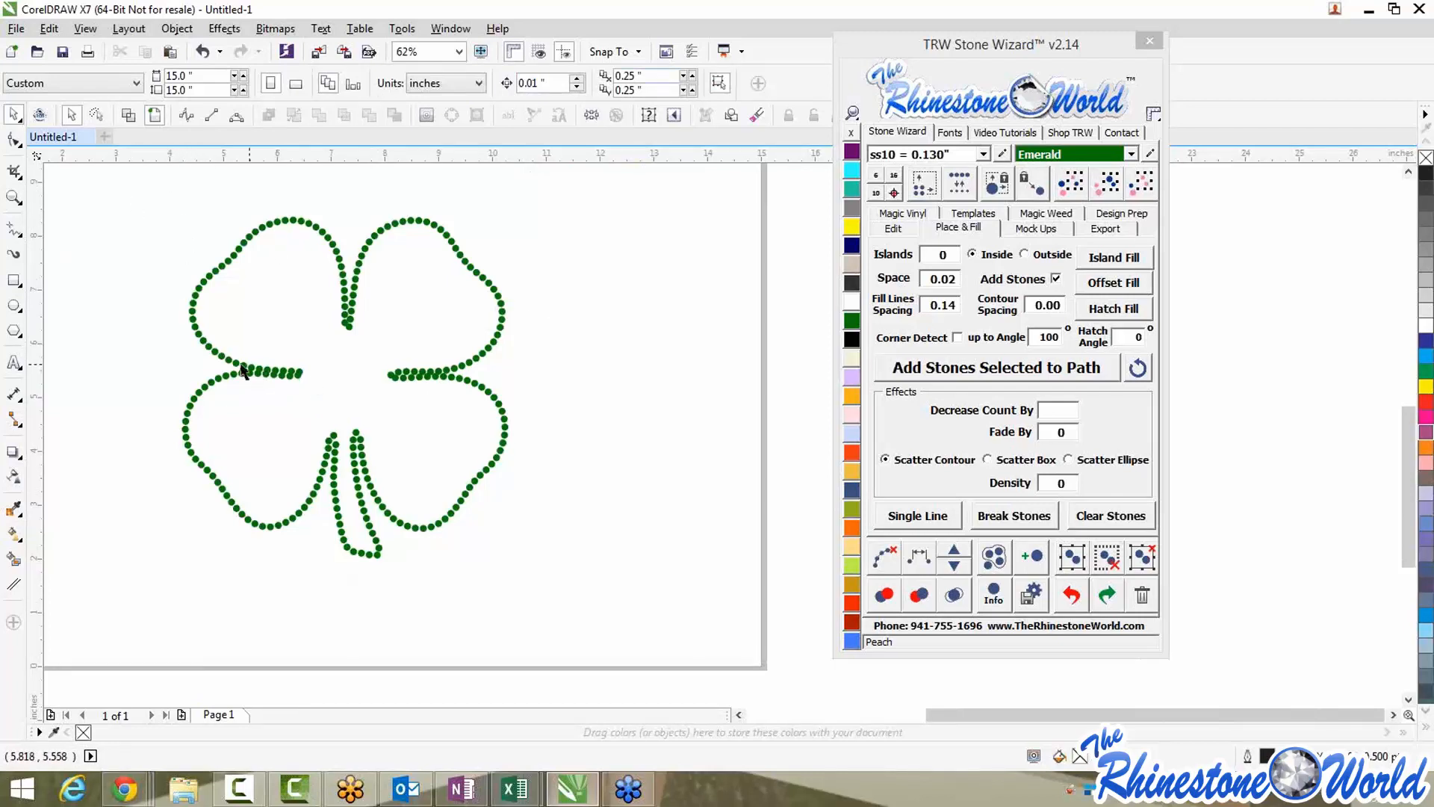
Merge the overlapping stones across the entire clover outline
scroll(344, 421, down, 2)
drag(196, 297, 493, 533)
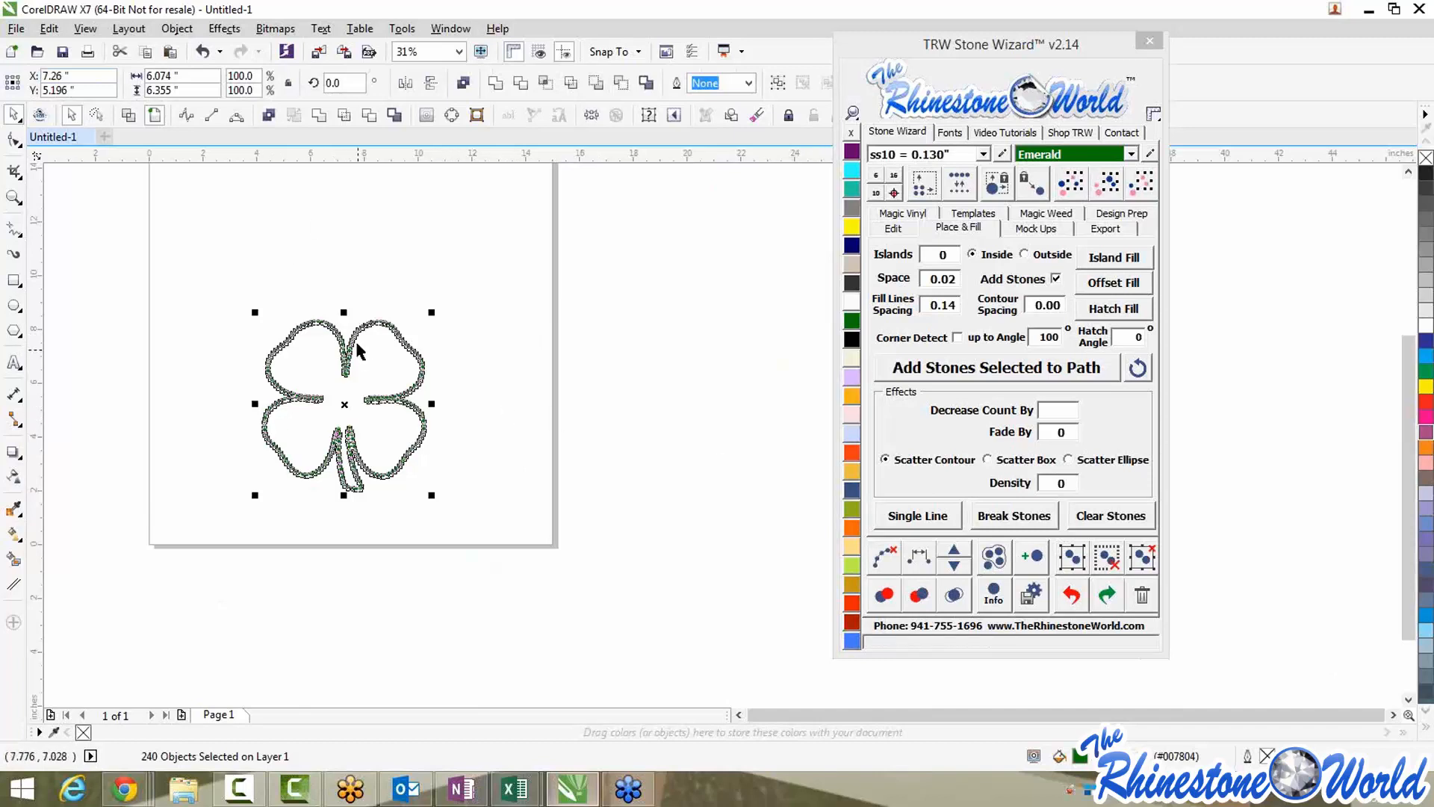
click(955, 595)
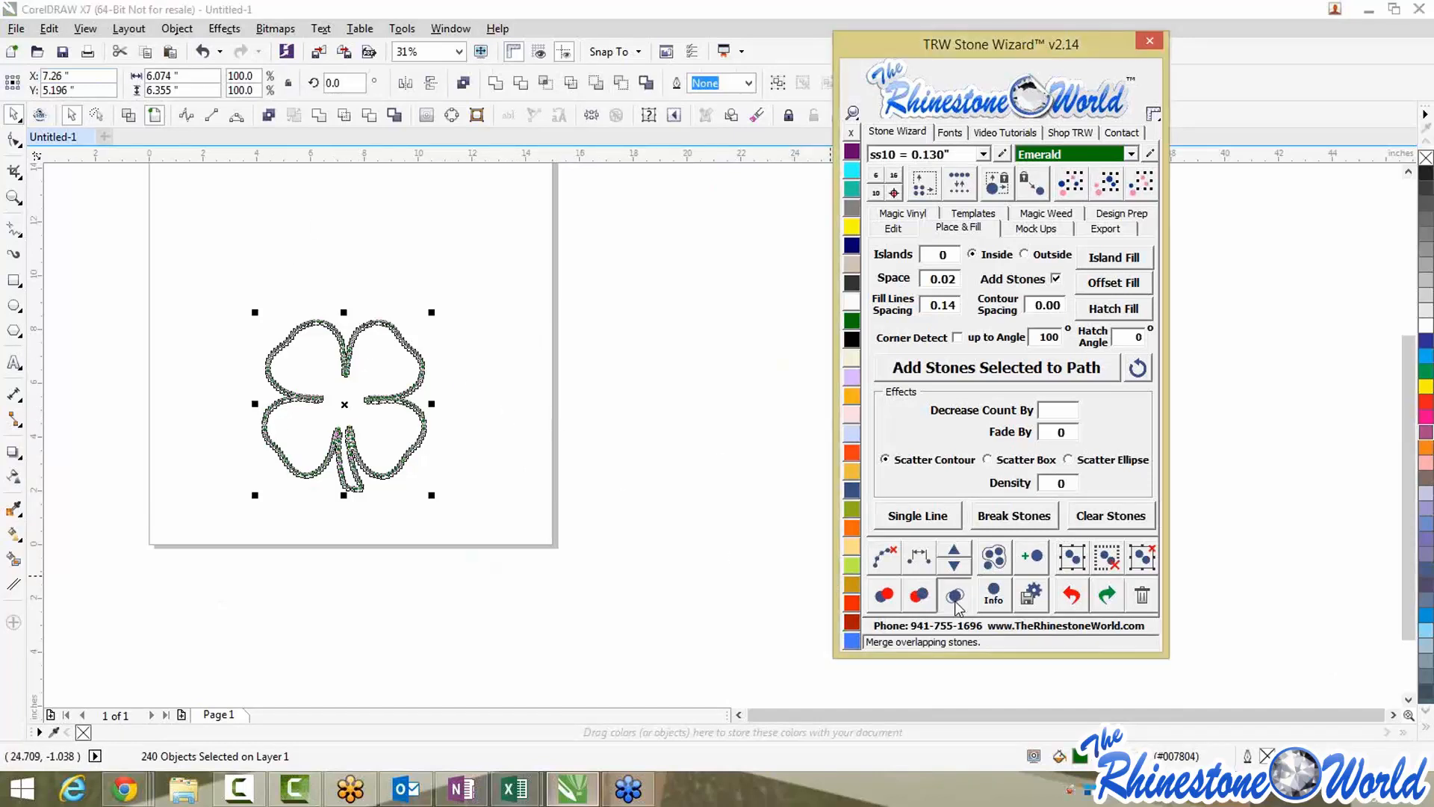
click(472, 476)
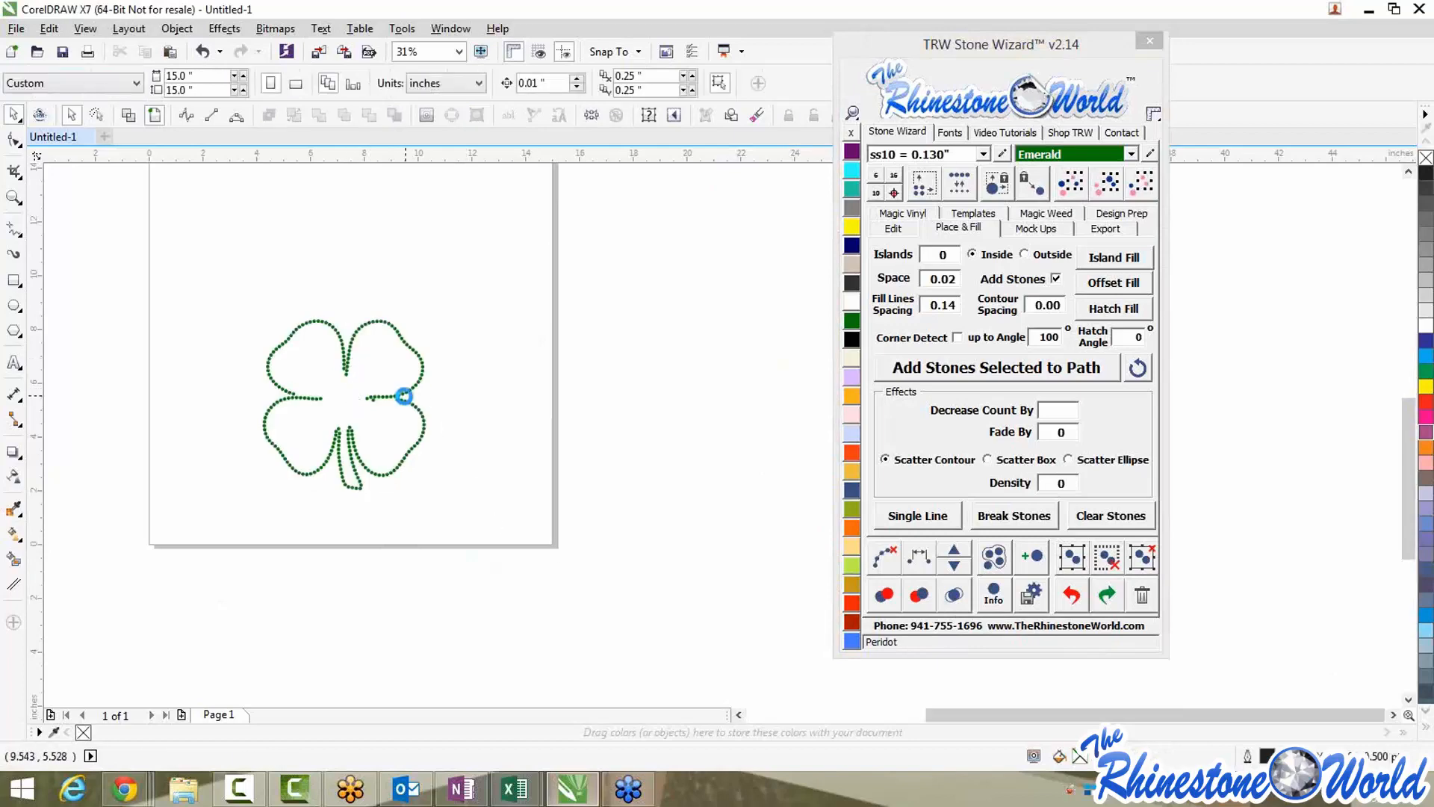
Remove the stray stone just below the merged row at the inner end of the notch between the clover's two right leaves
scroll(403, 384, up, 7)
scroll(343, 417, down, 5)
scroll(246, 418, up, 3)
click(255, 420)
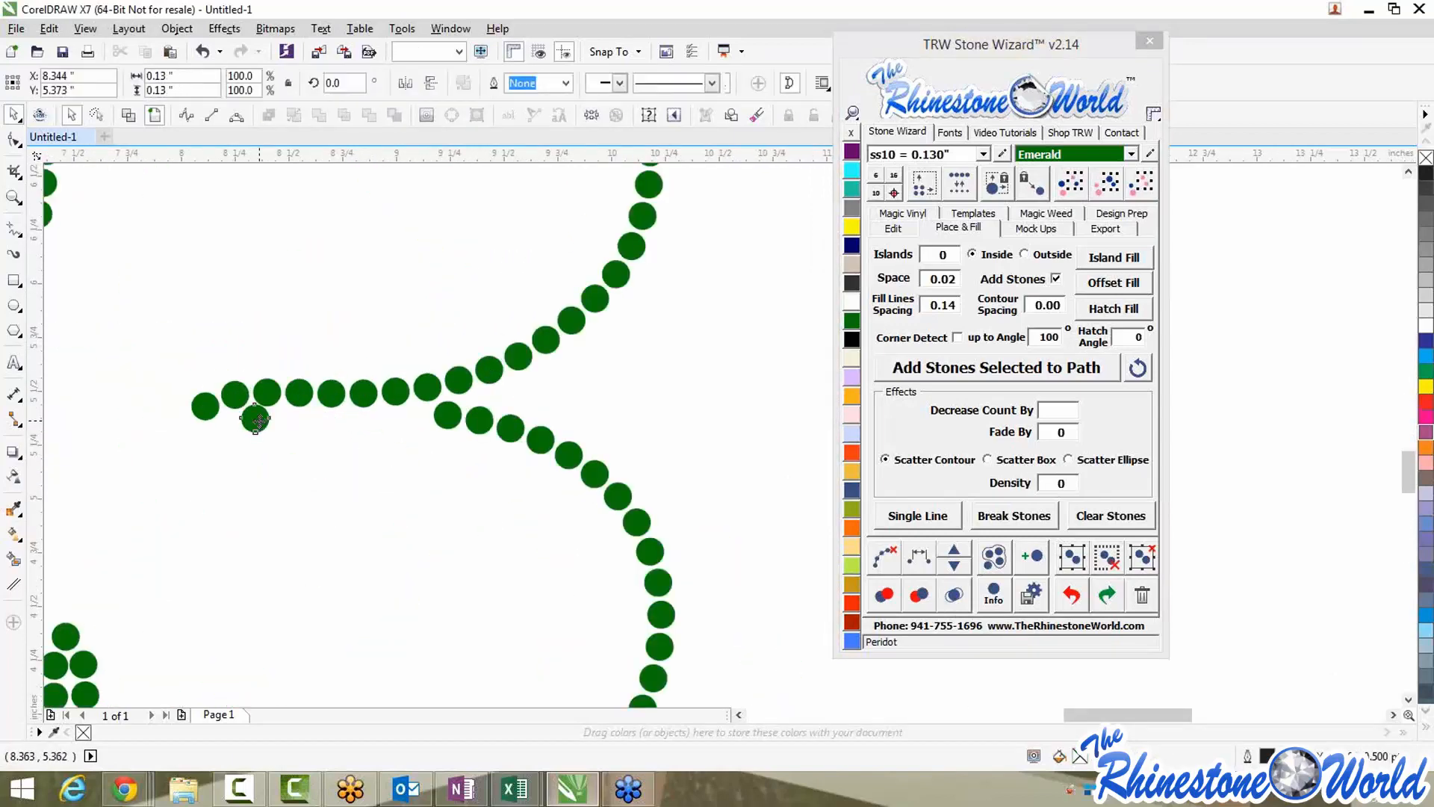
key(Escape)
scroll(256, 415, down, 5)
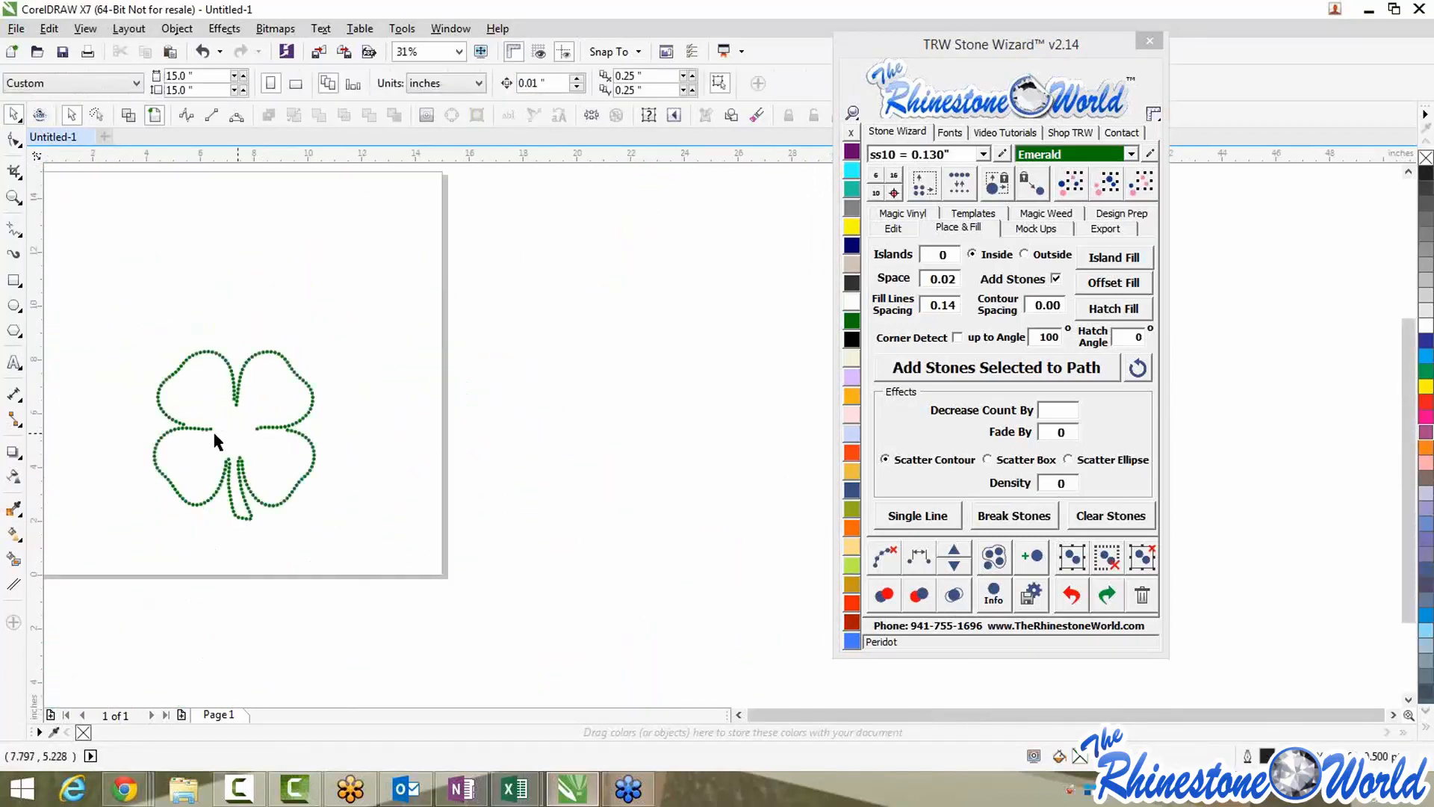
scroll(200, 384, up, 1)
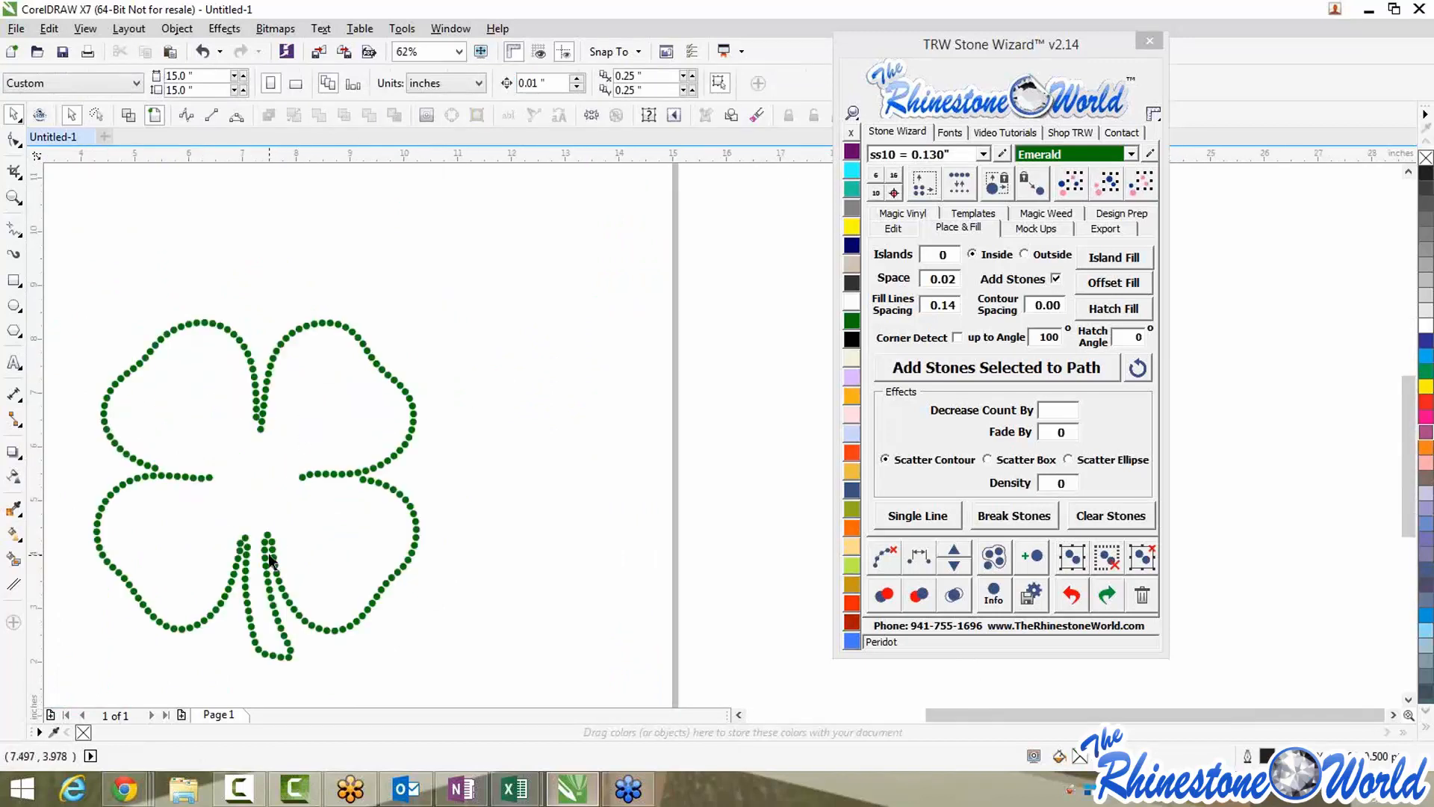
Group all the clover's stones and move the group to the lower-right area of the page
scroll(258, 528, down, 1)
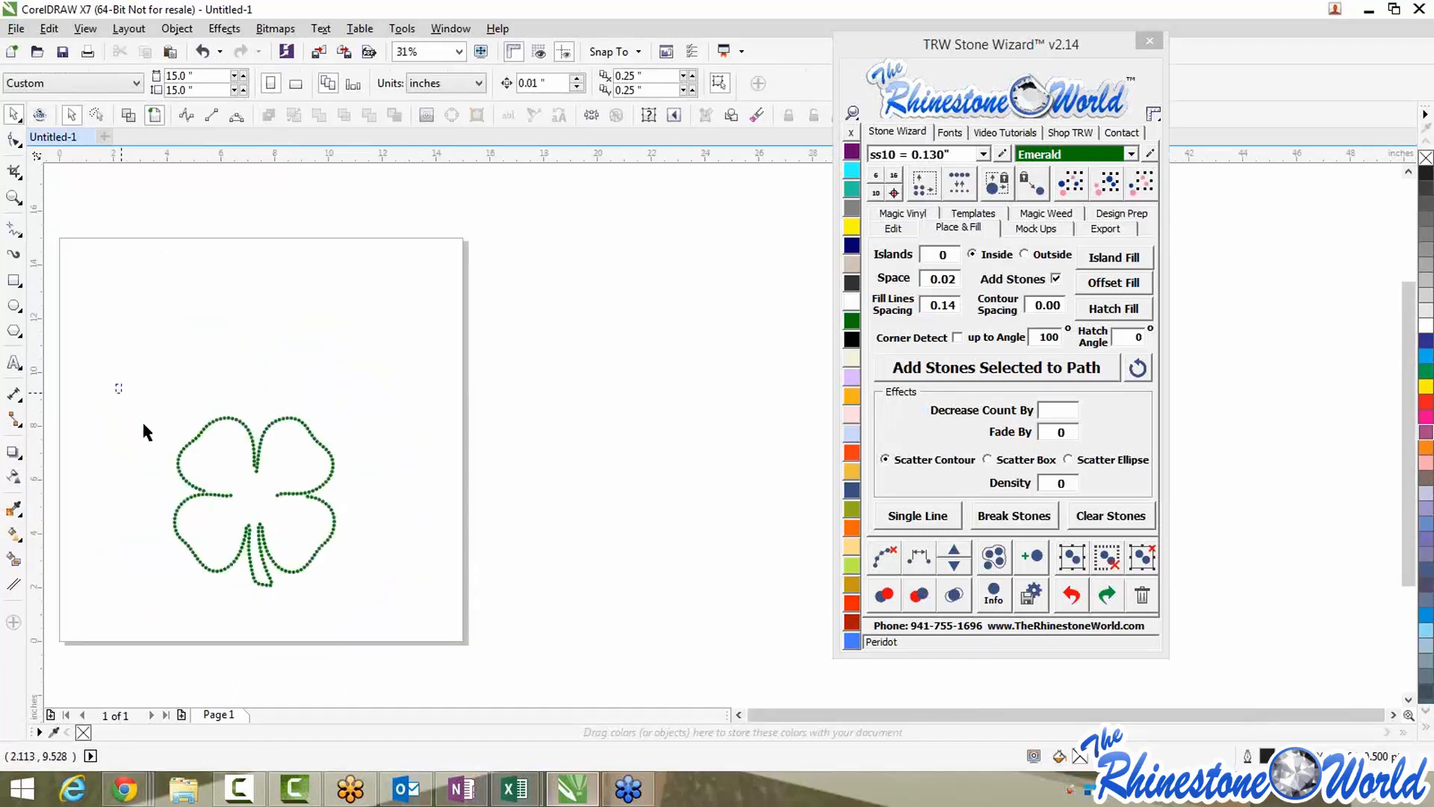
drag(143, 432, 418, 641)
click(1072, 558)
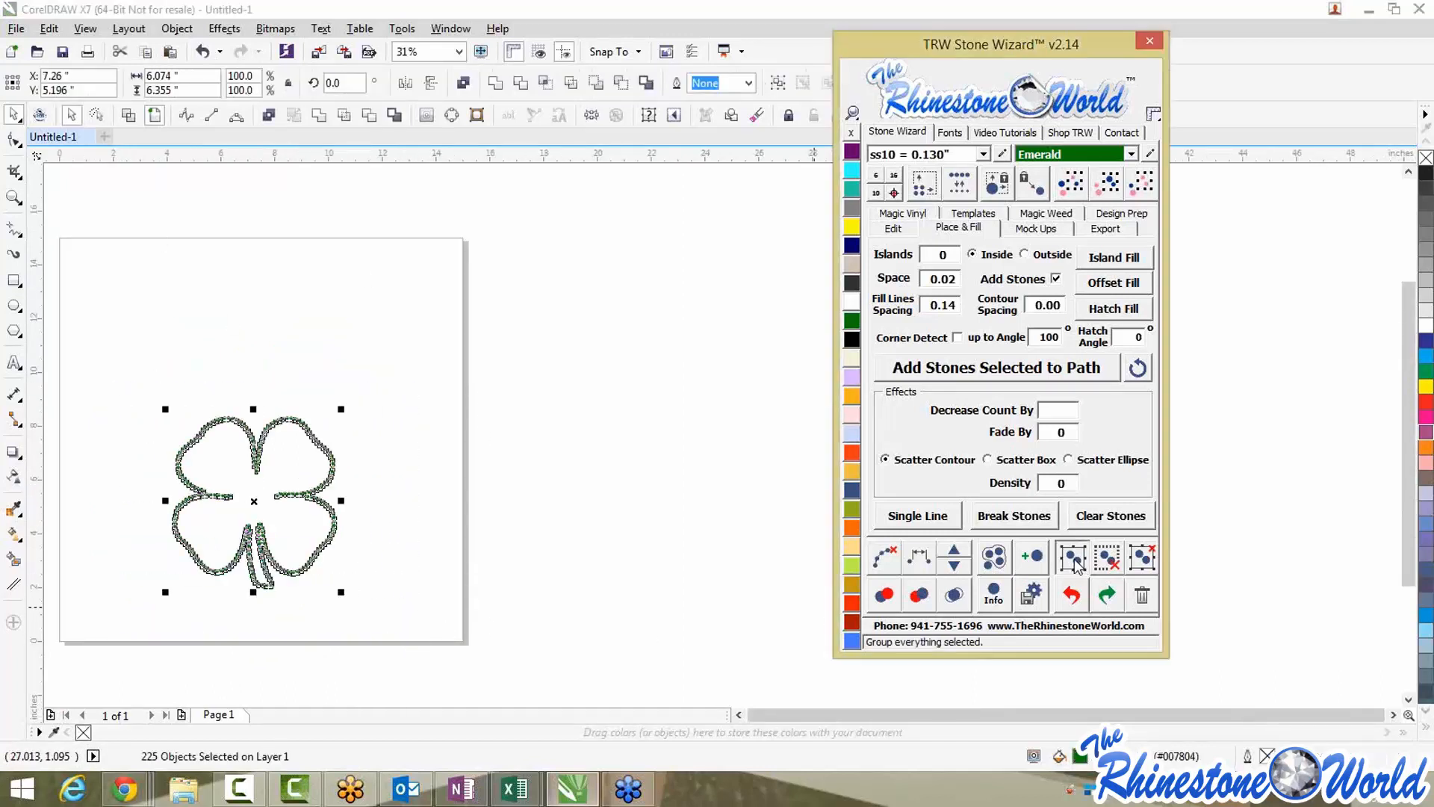
drag(329, 515, 355, 451)
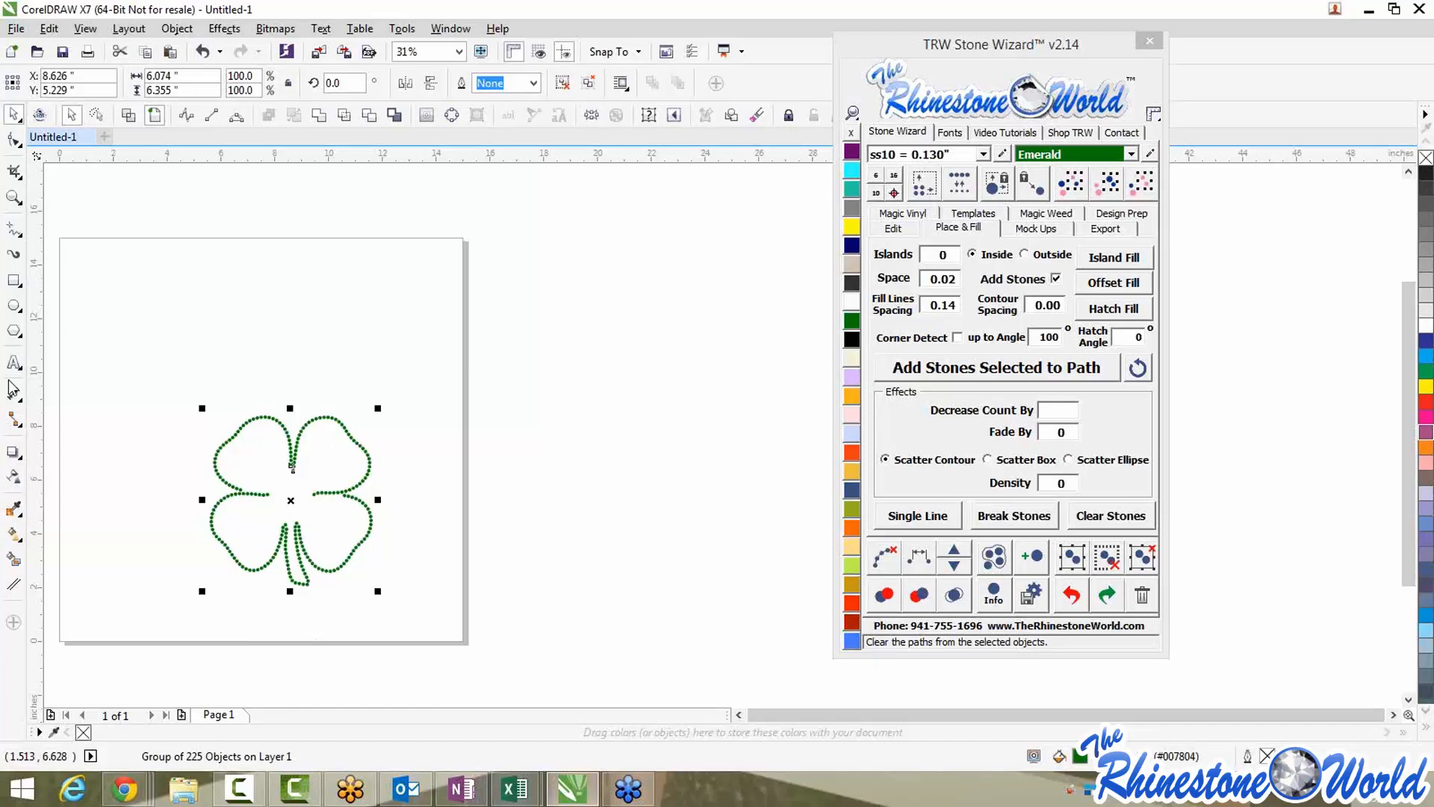
click(607, 393)
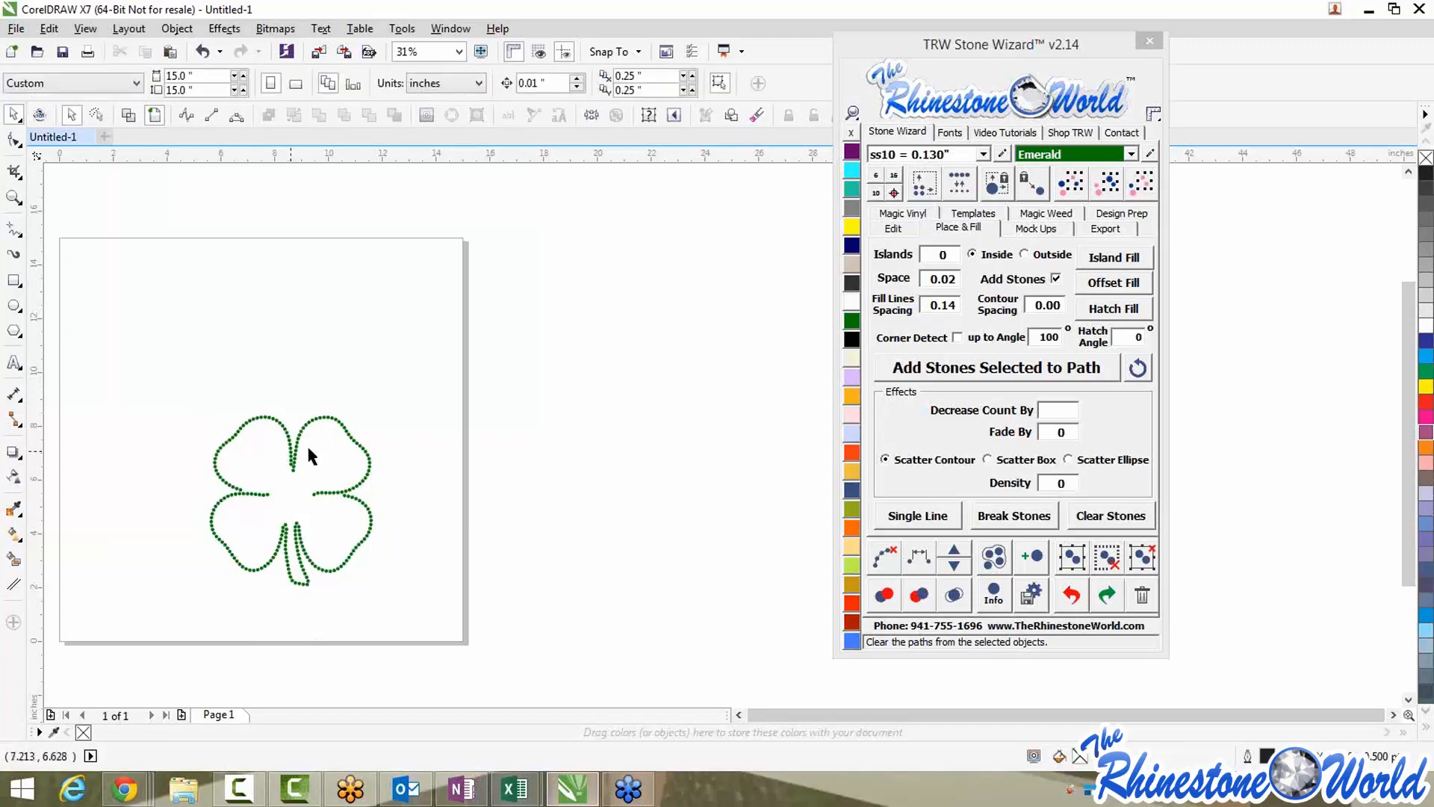
drag(293, 469, 361, 510)
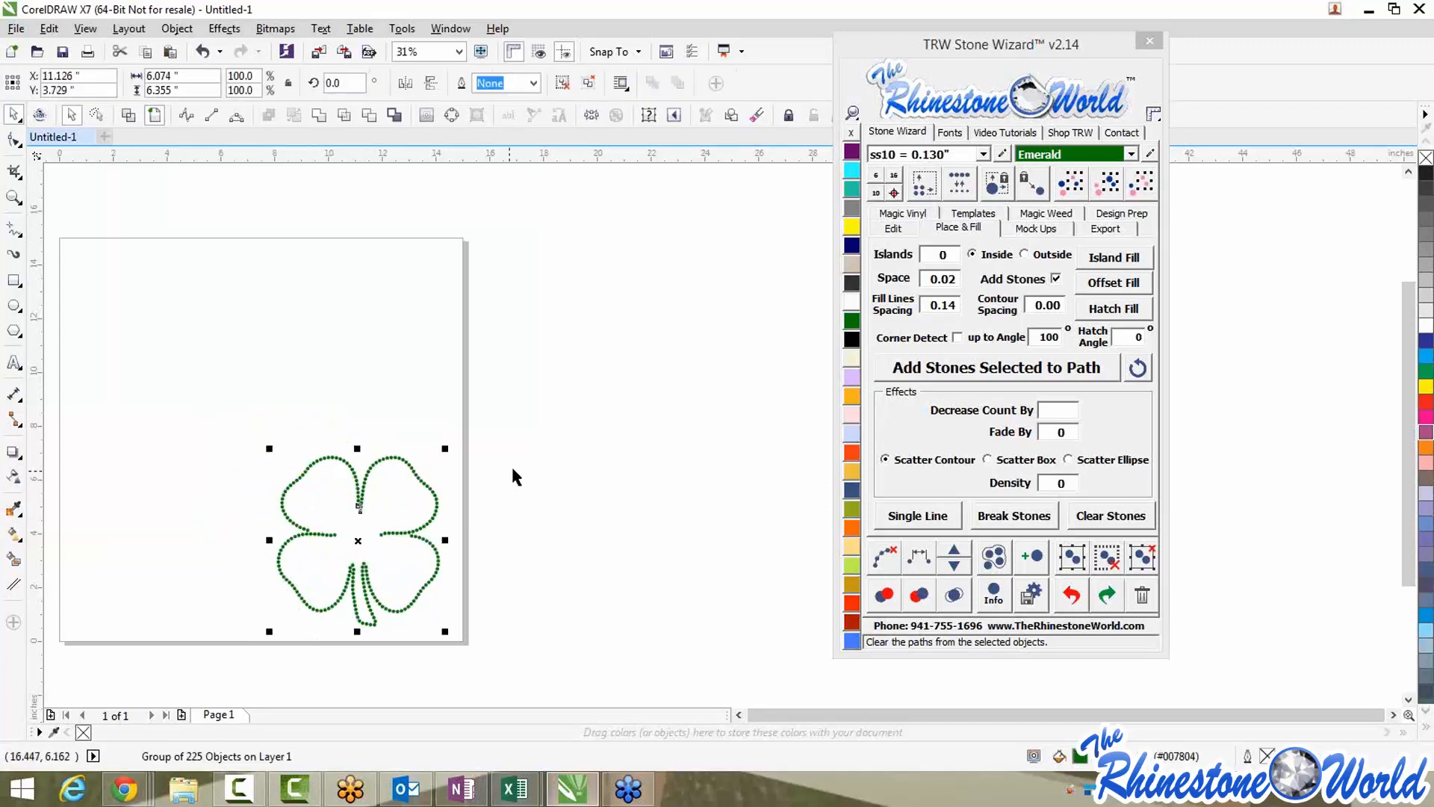
click(541, 448)
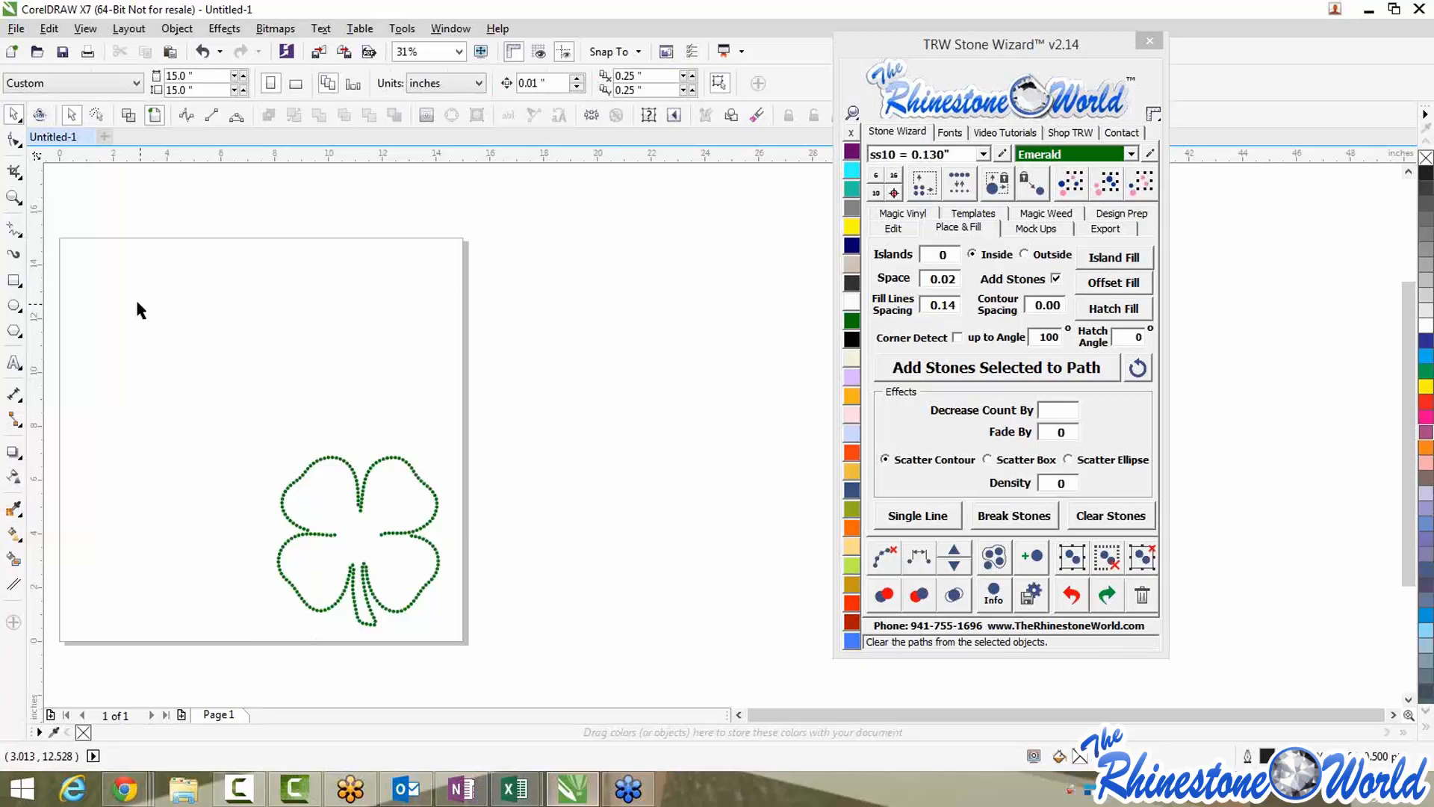
Add the artistic text "ireland" above the clover, enlarge it to about 9.7 inches wide, and move it to the page's upper edge
click(13, 362)
click(193, 299)
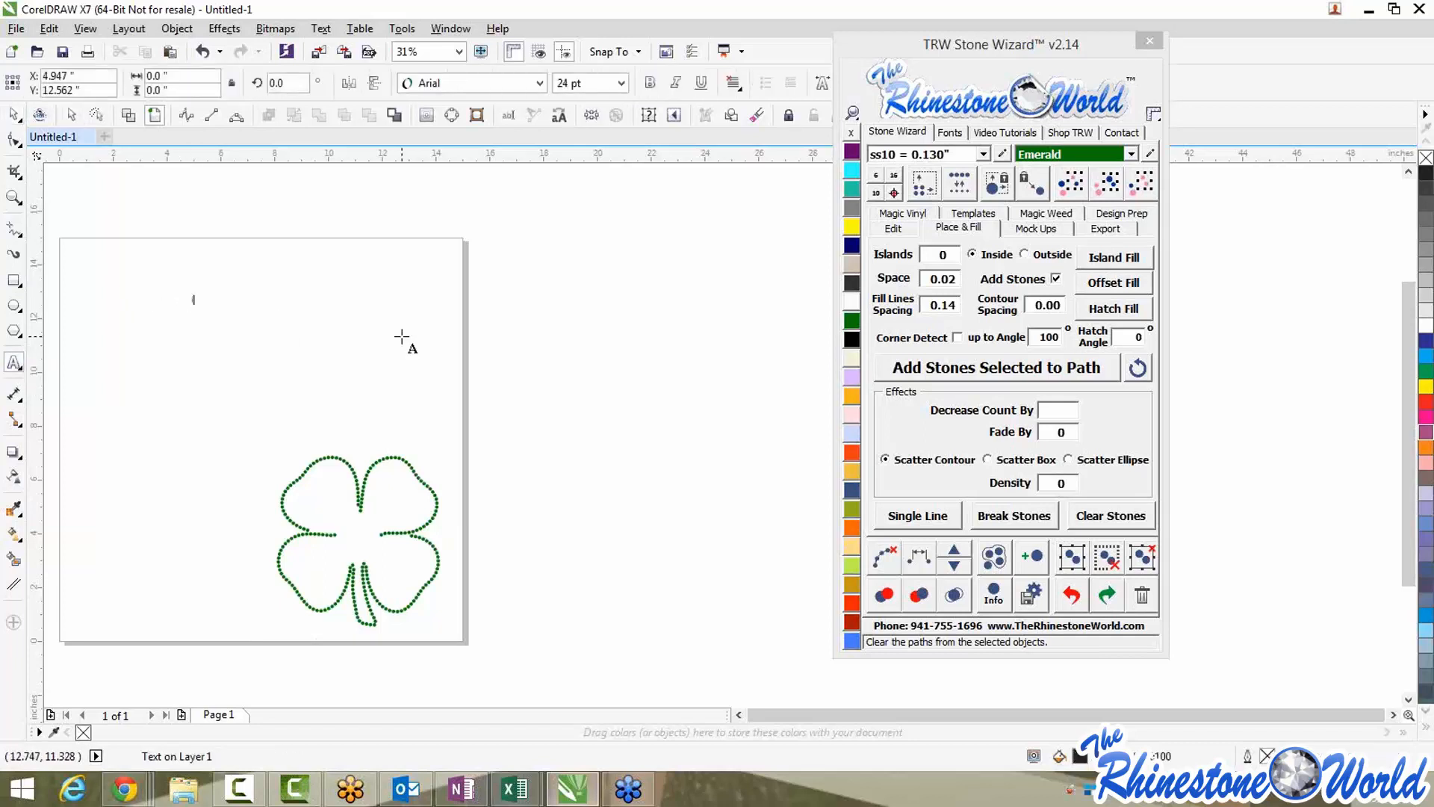
text(ireland)
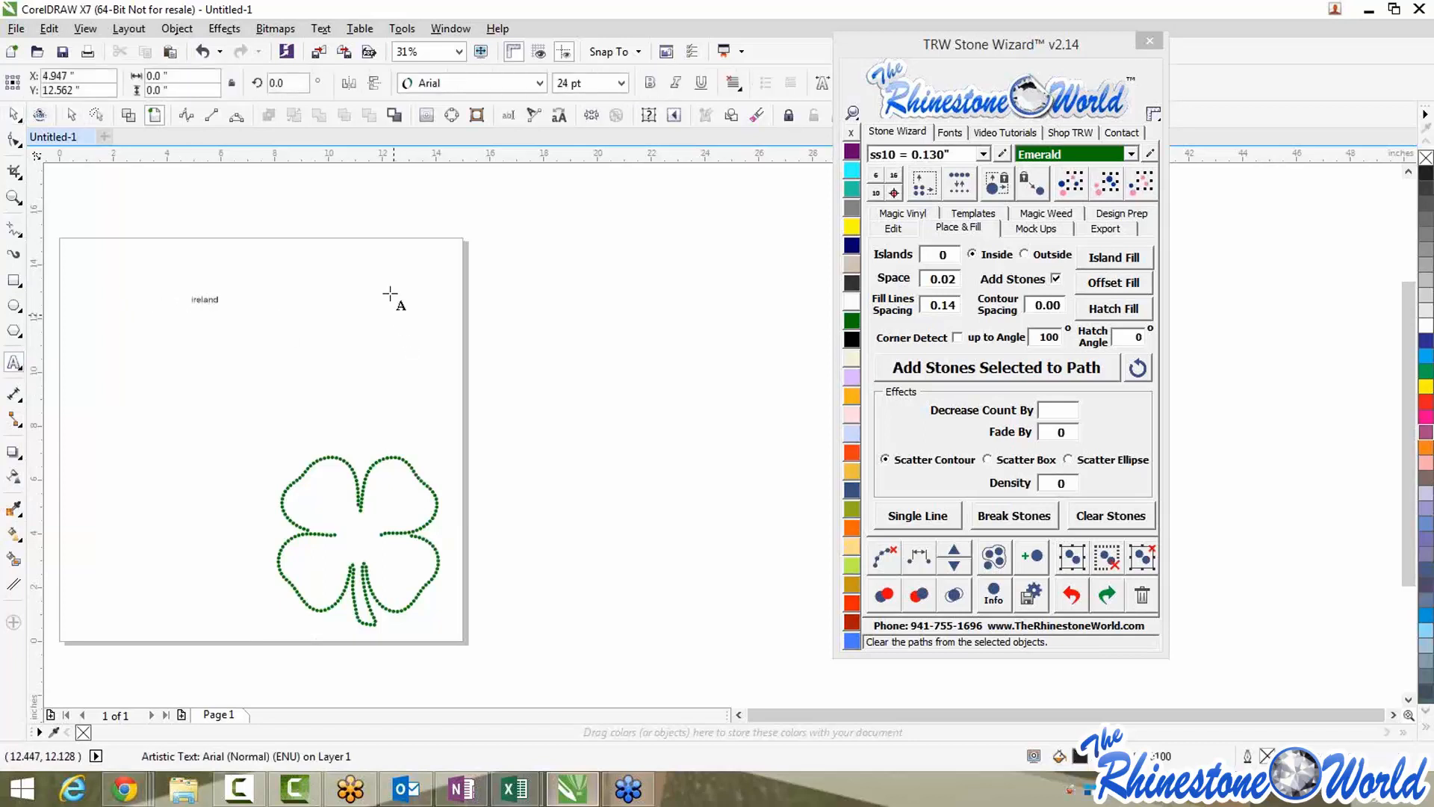
key(ctrl+space)
drag(228, 311, 425, 405)
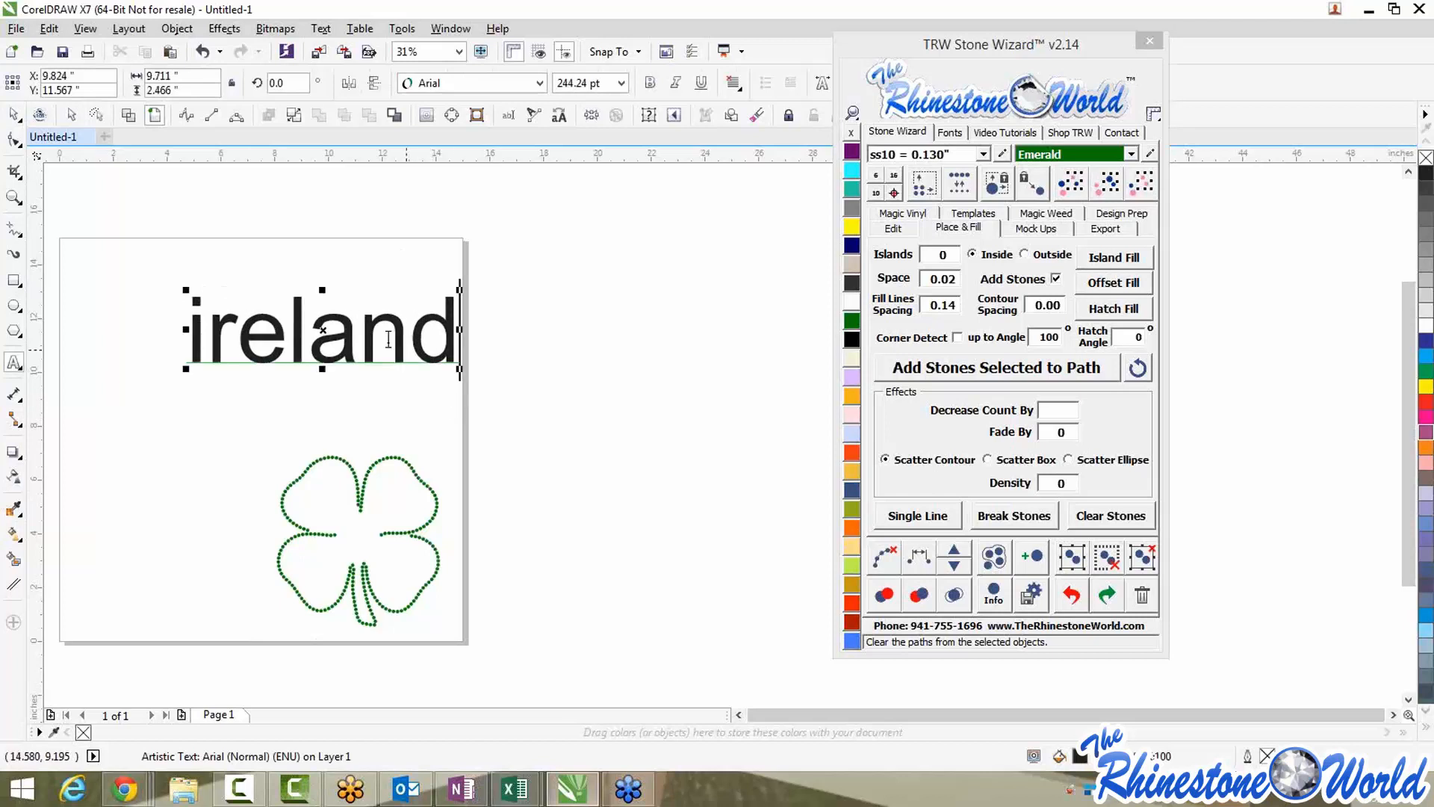
drag(325, 313, 325, 242)
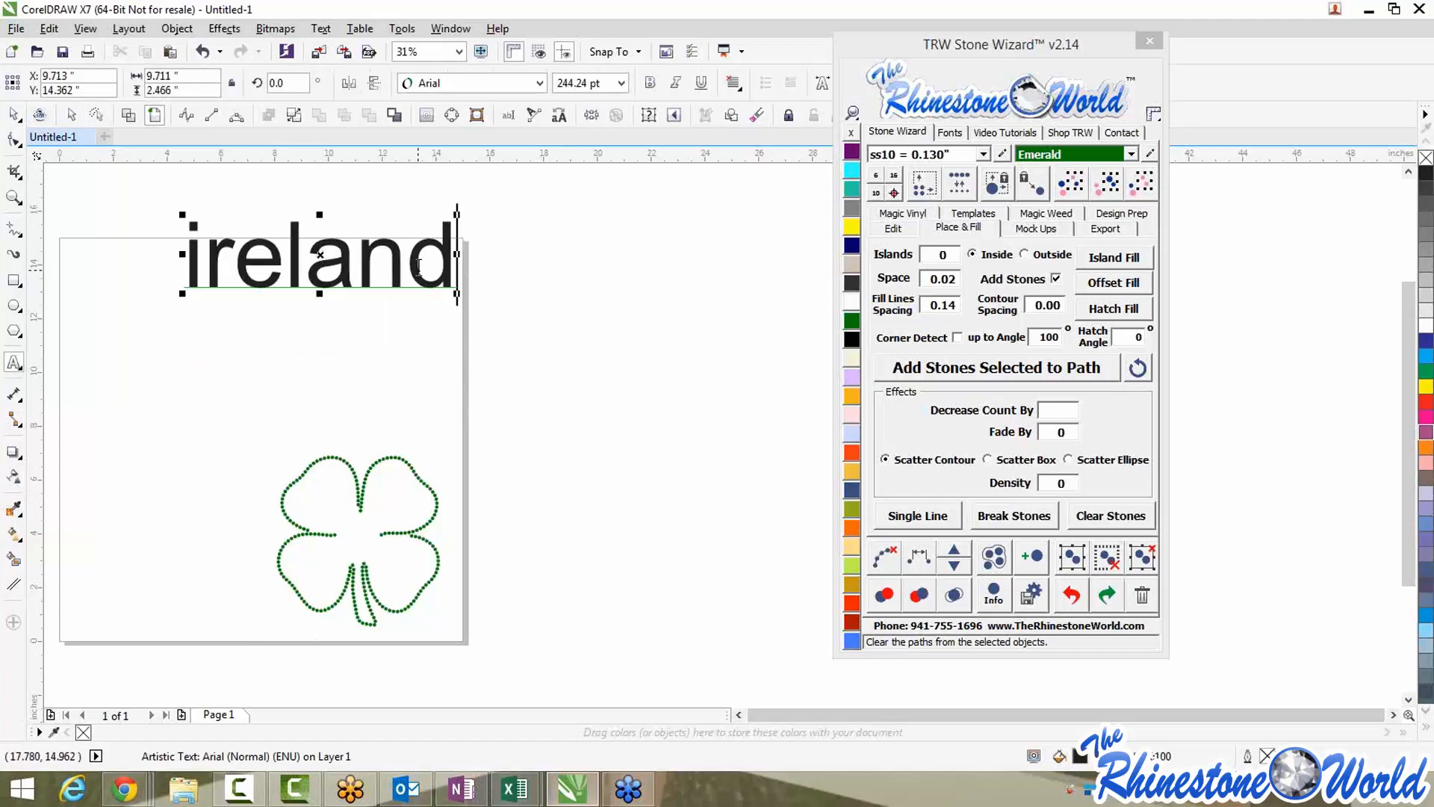
Find the "trw 135" fonts in Stone Wizard and apply TRW 135 Tote RFF1 to the "ireland" text
drag(454, 262, 177, 241)
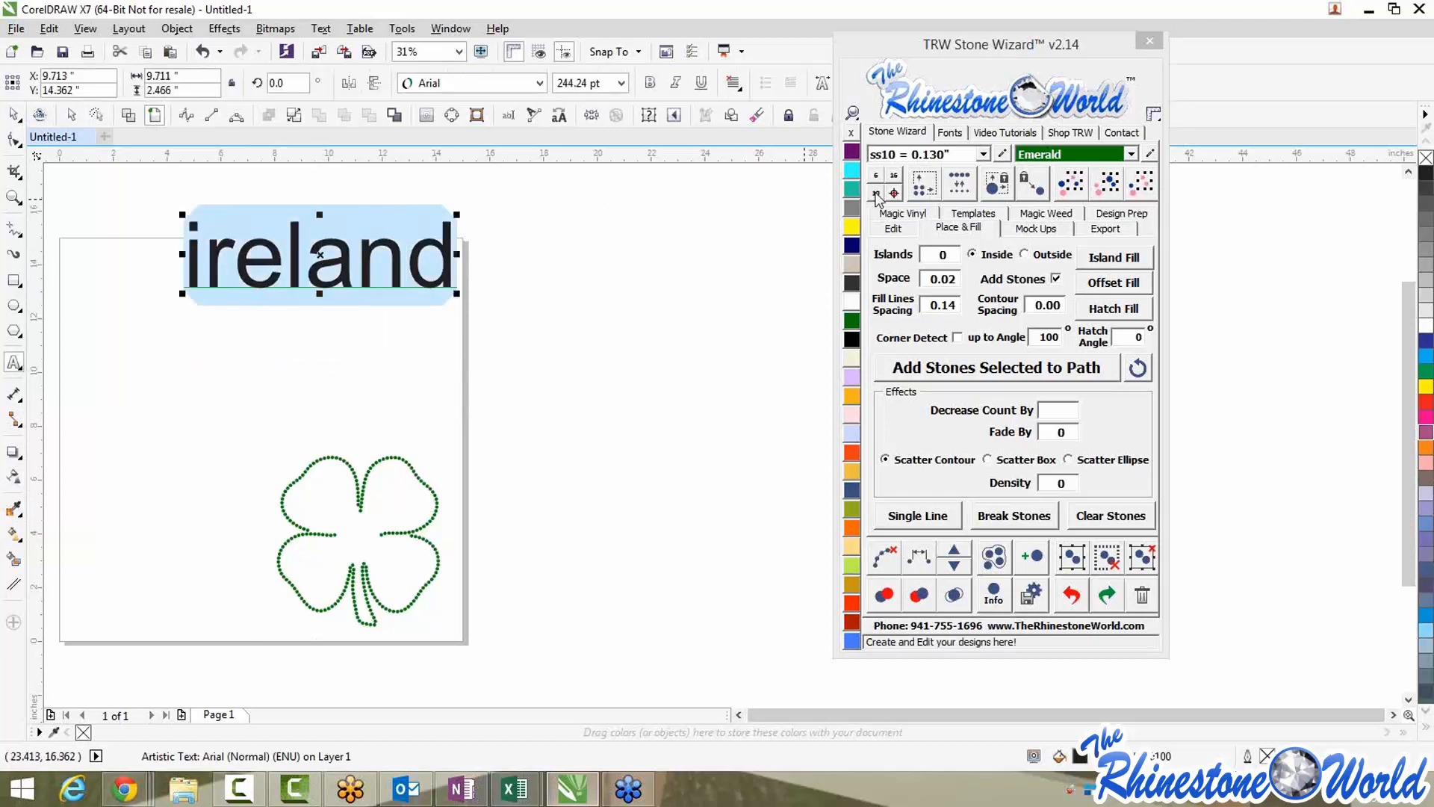
click(950, 132)
click(924, 327)
key(BackSpace)
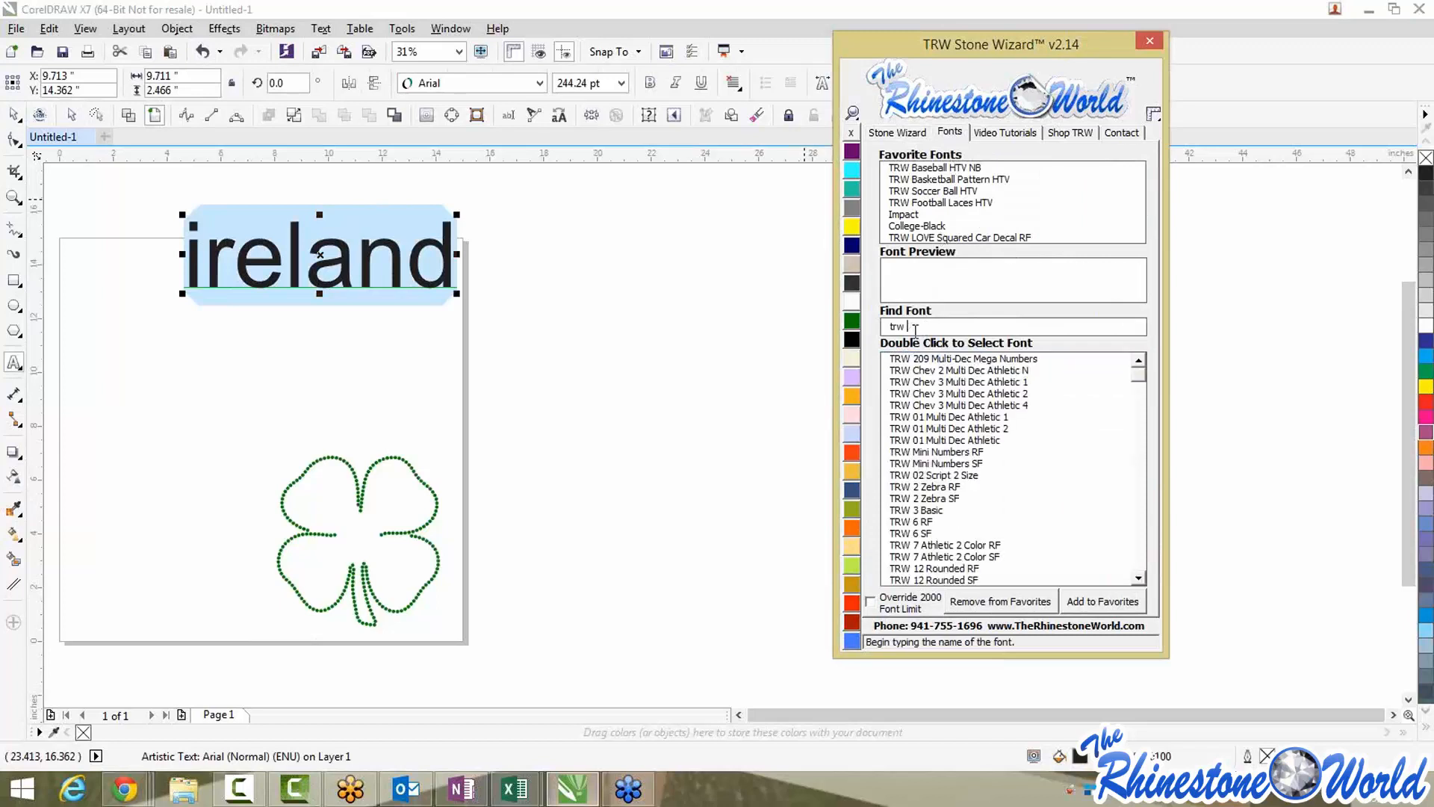
text(135)
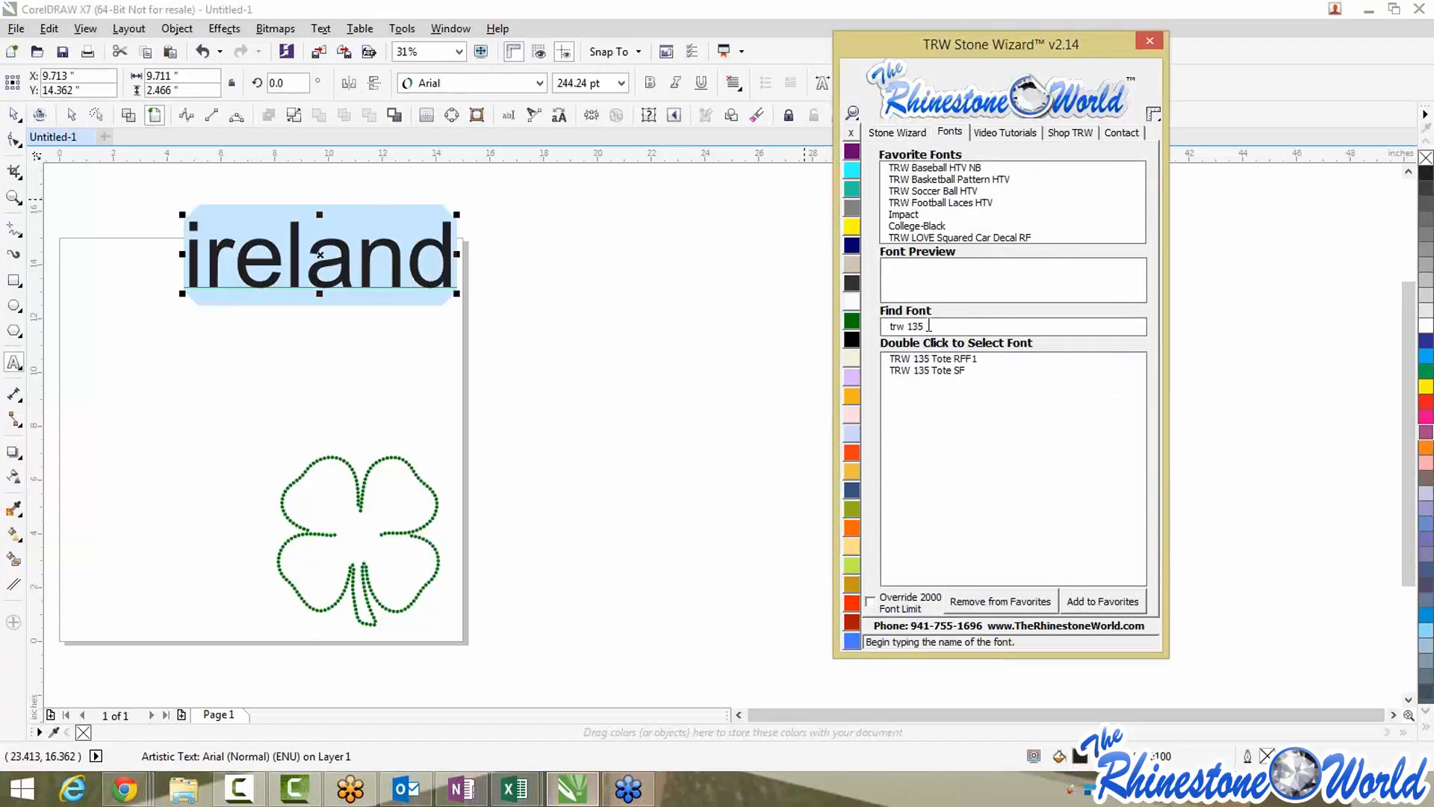
double_click(967, 360)
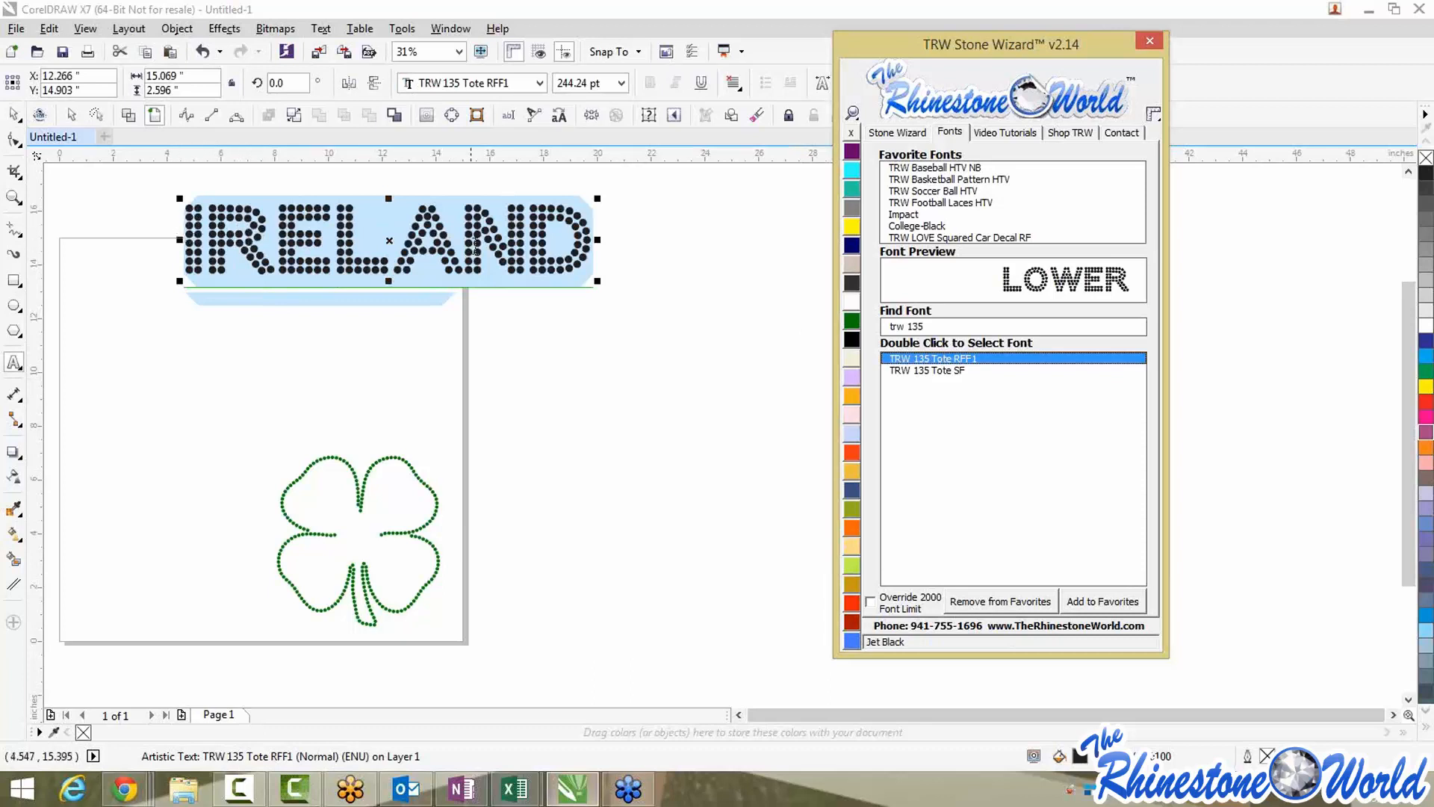
click(15, 116)
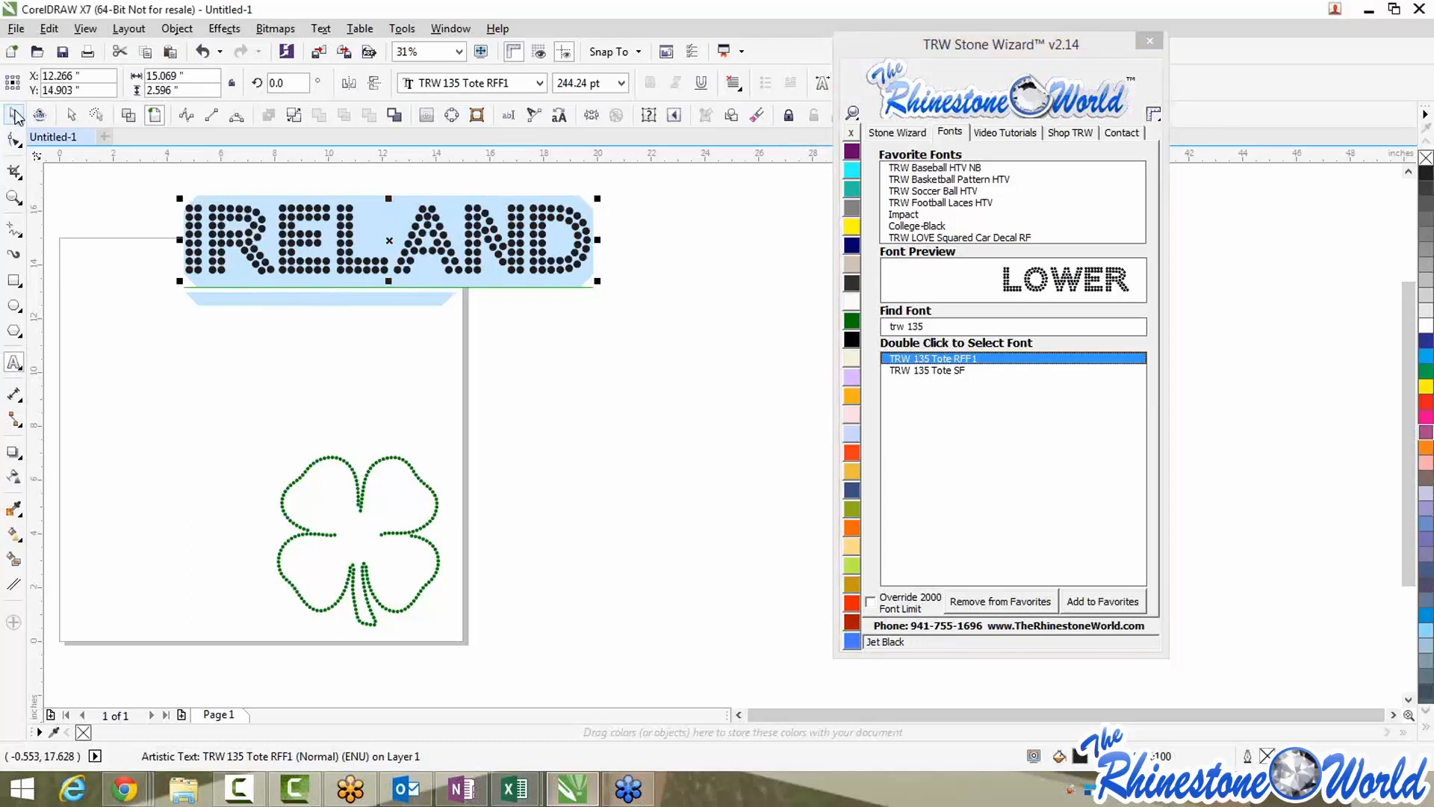
click(147, 338)
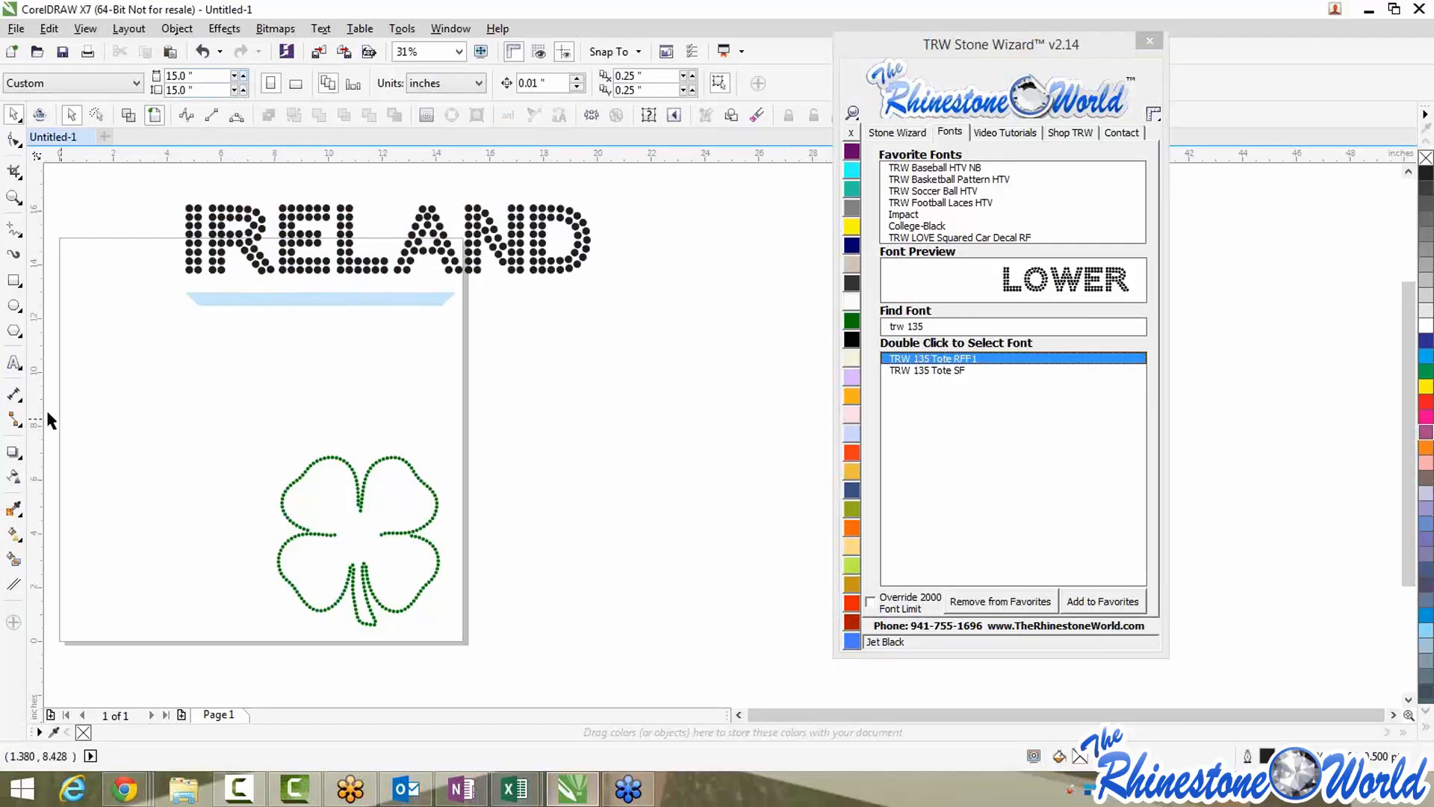
Draw an ellipse about 8.6 by 6.4 inches and position it around the stone clover
click(14, 306)
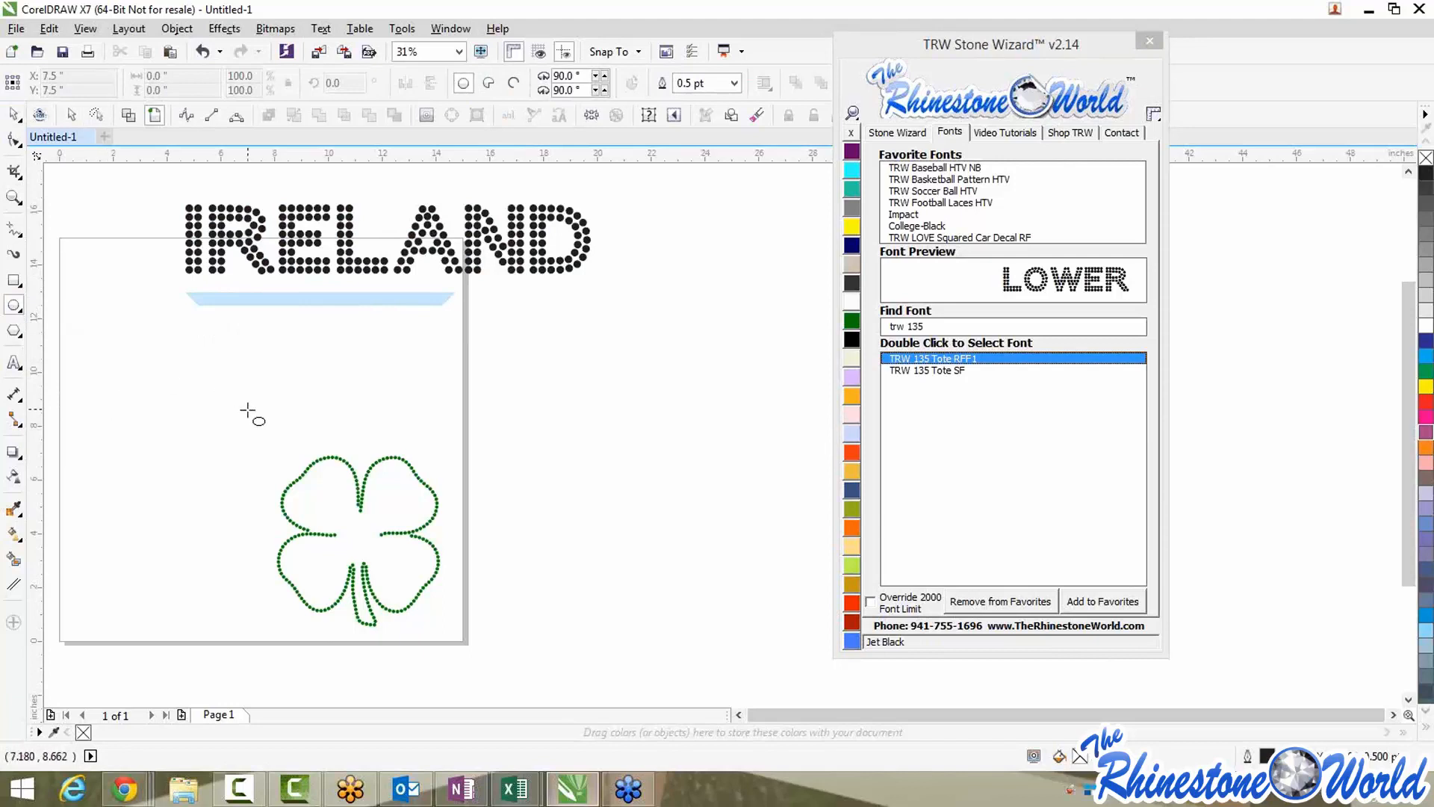
drag(247, 428, 482, 602)
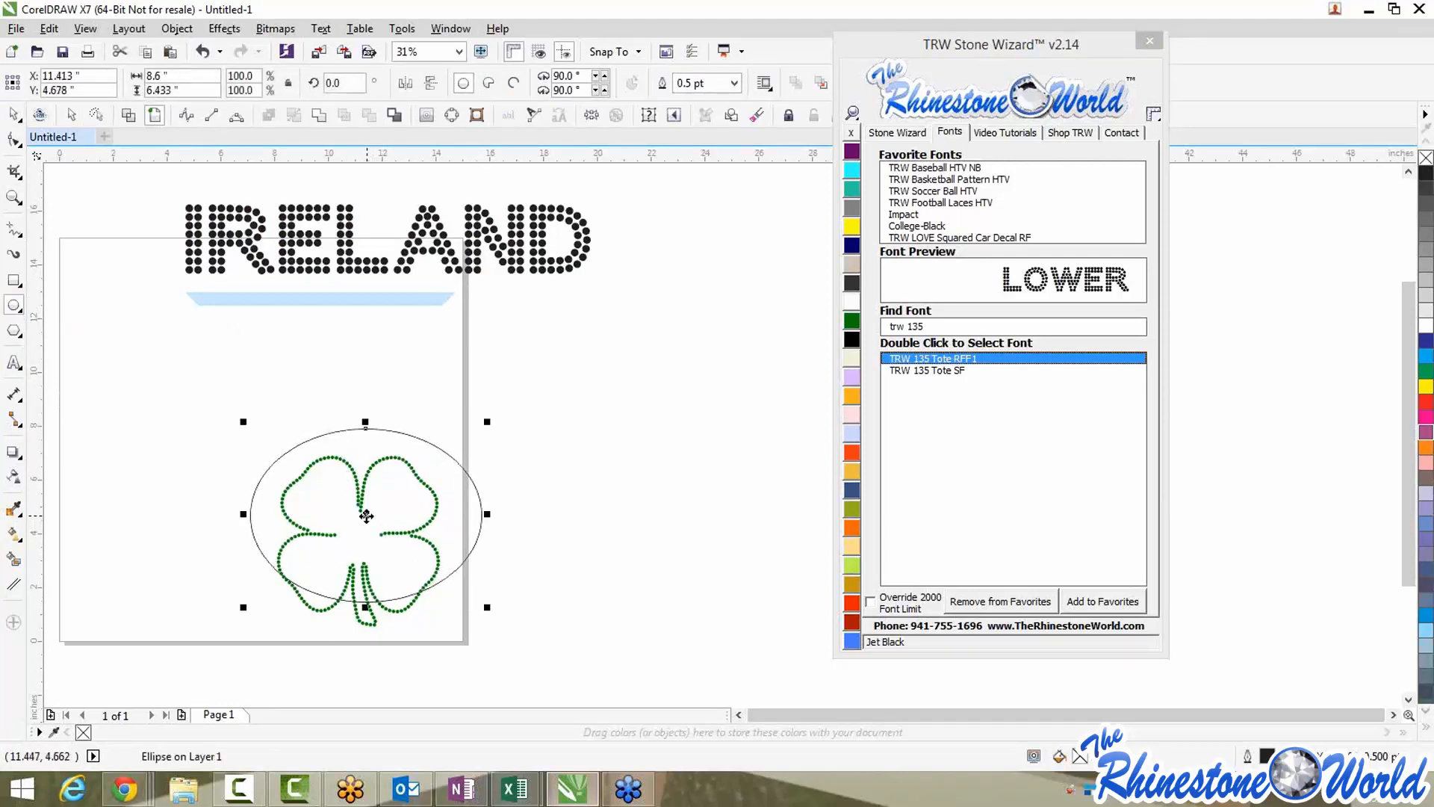
drag(366, 514, 362, 528)
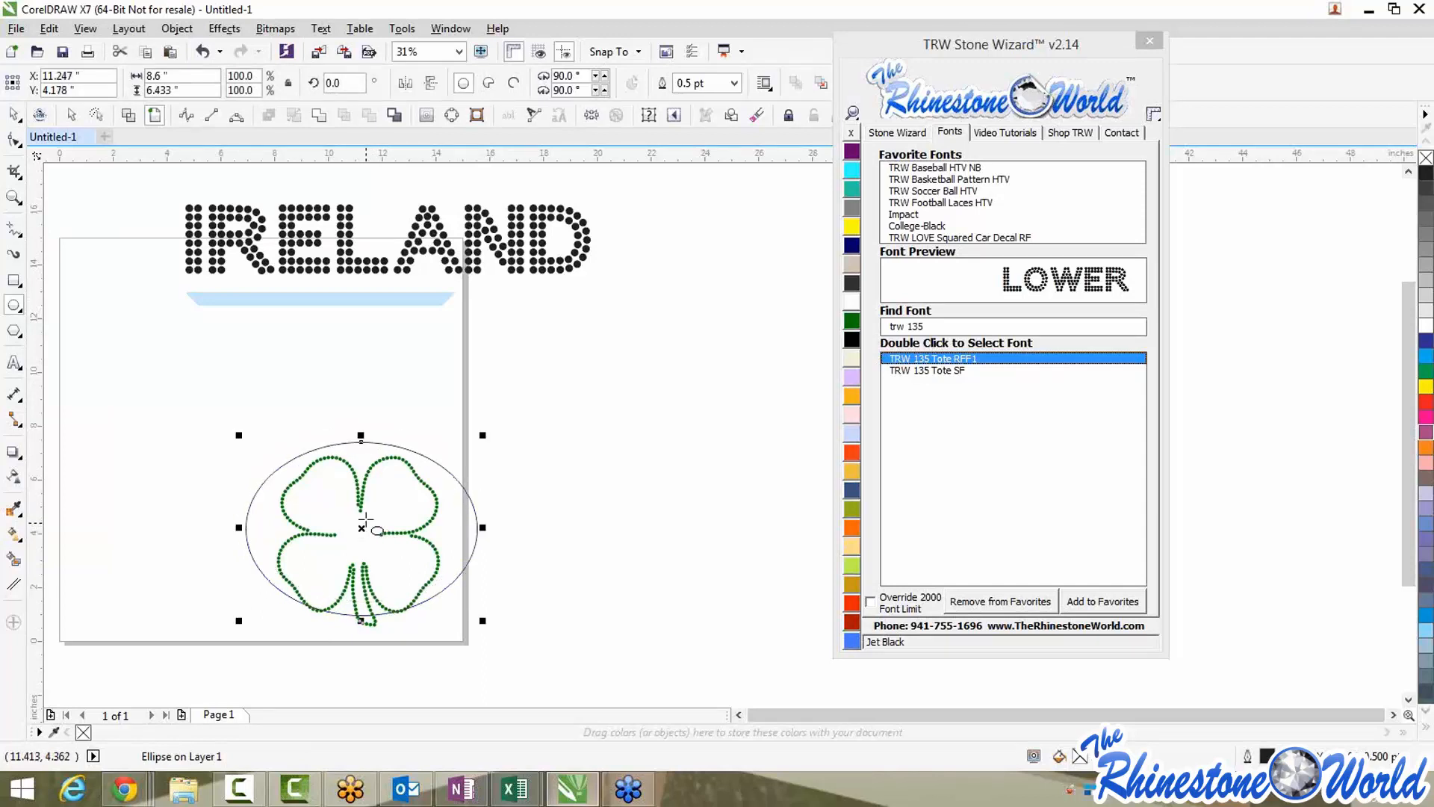
click(13, 114)
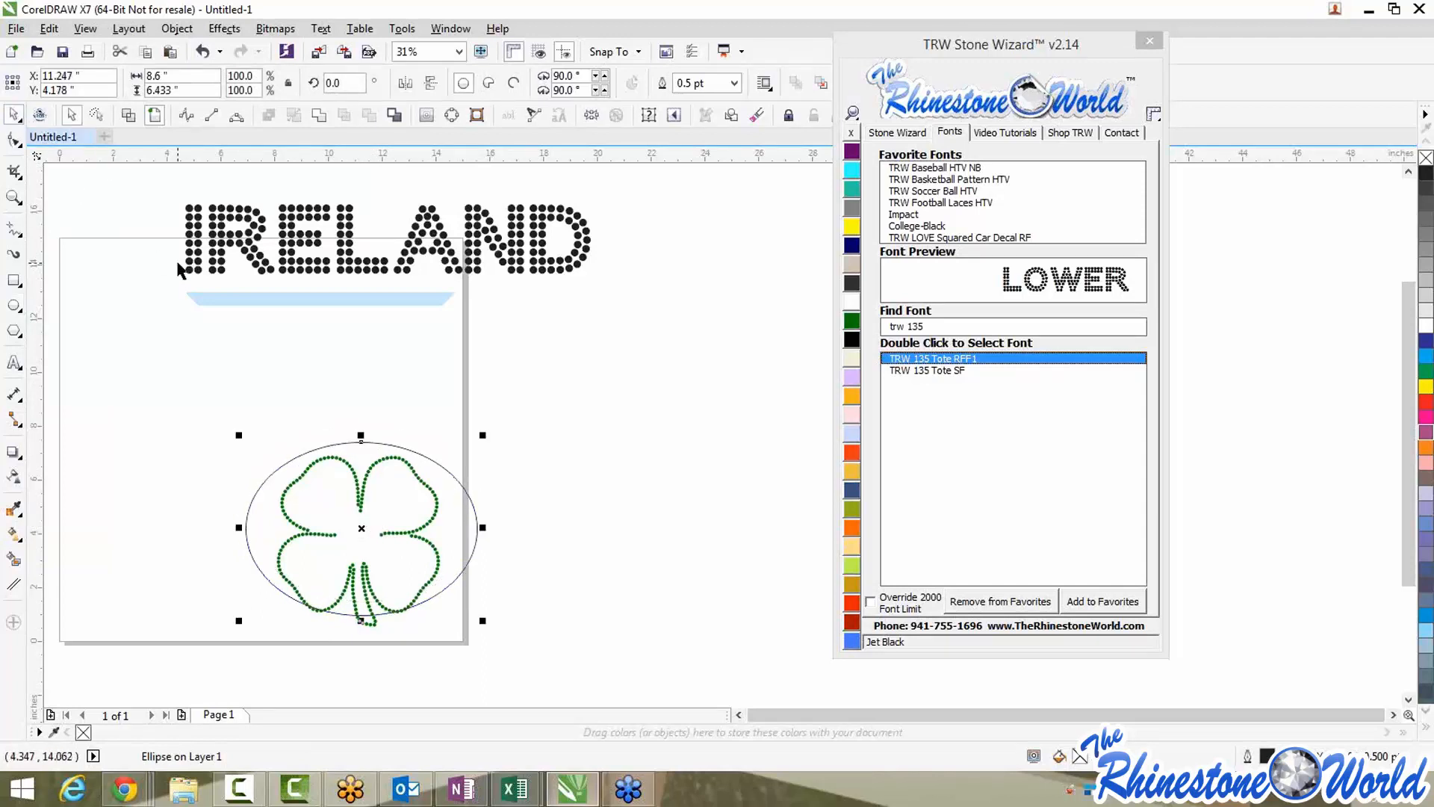
key(Escape)
Fit the IRELAND text to the ellipse so it arches over the clover, about 0.44 inches from the path
click(248, 243)
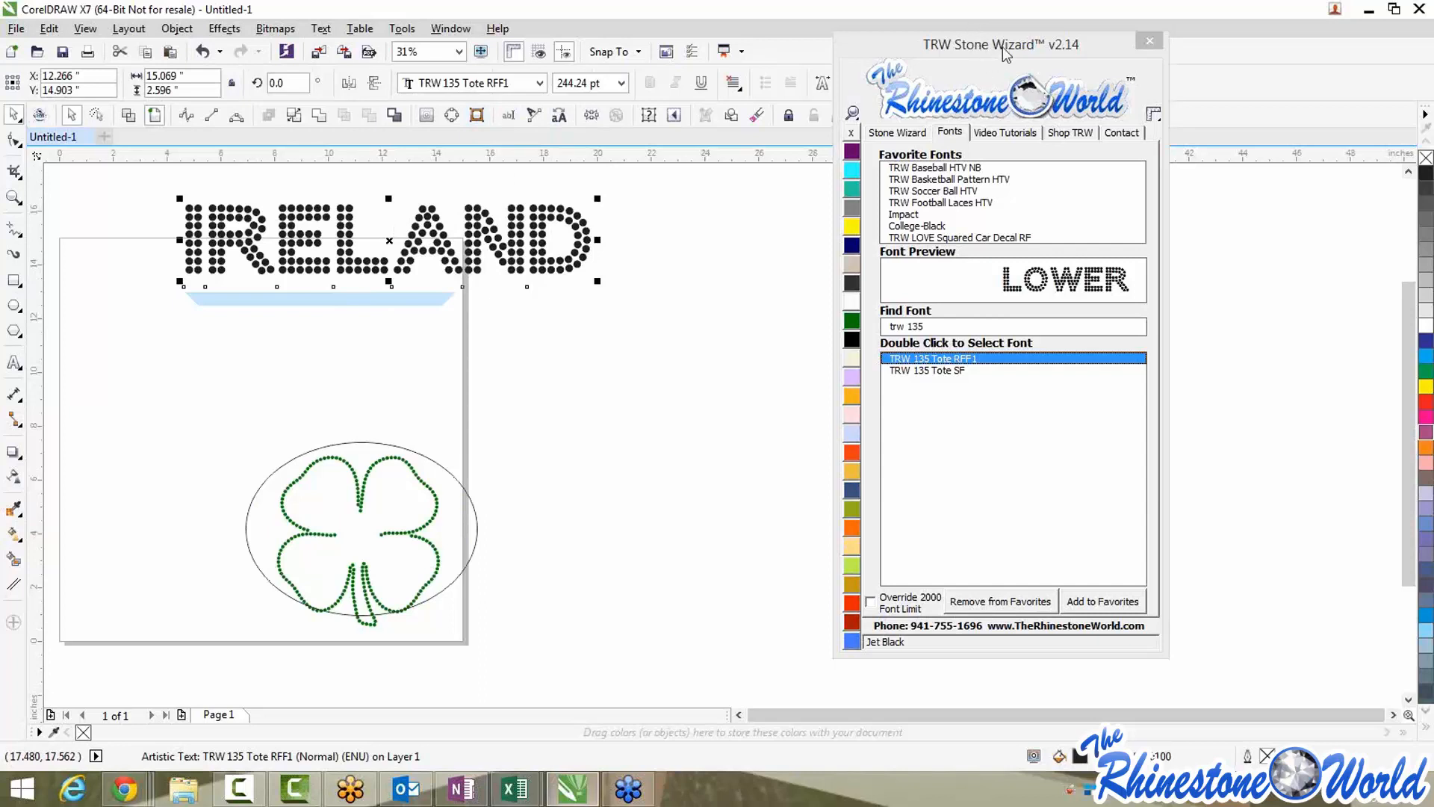
drag(971, 43, 1106, 101)
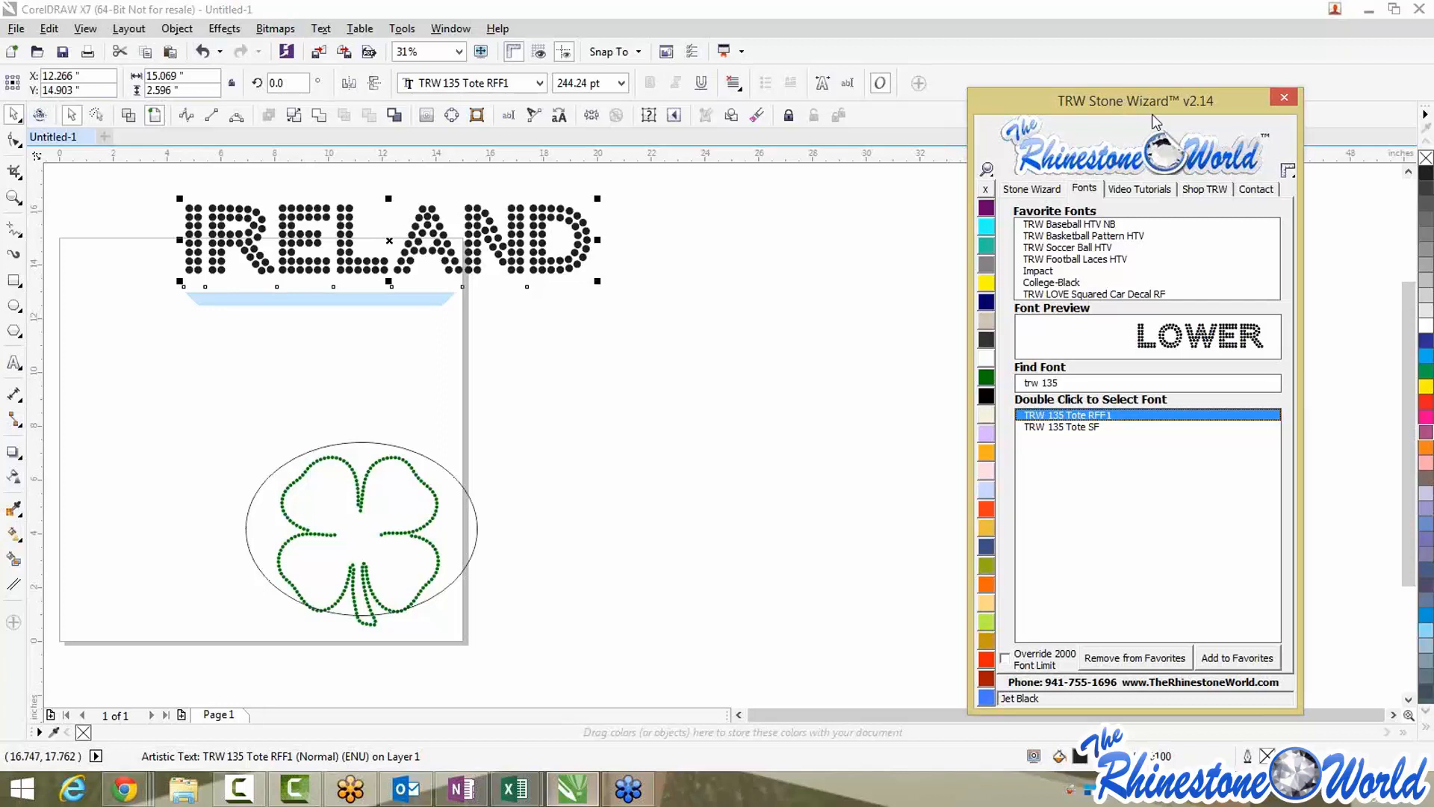
click(102, 29)
click(153, 120)
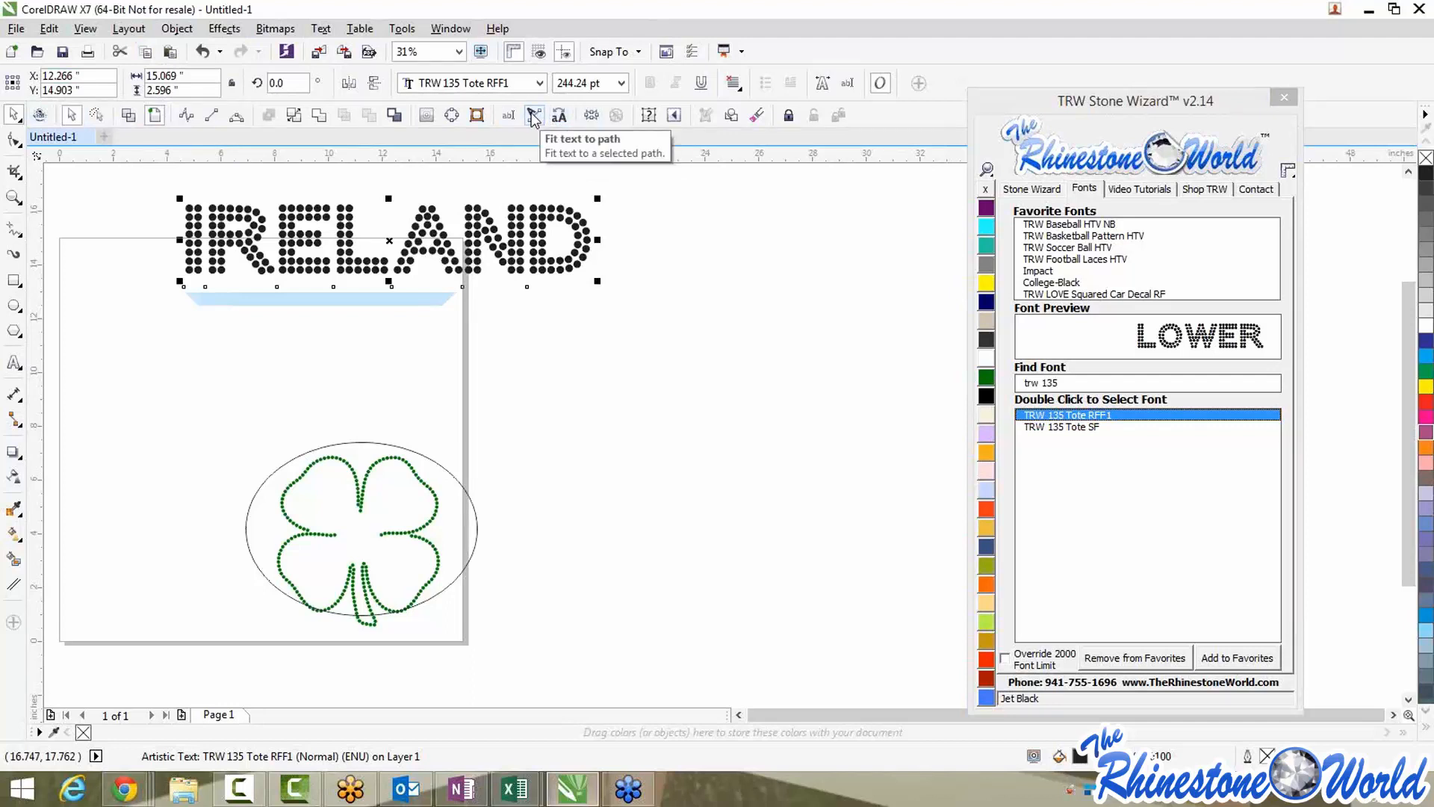
click(534, 117)
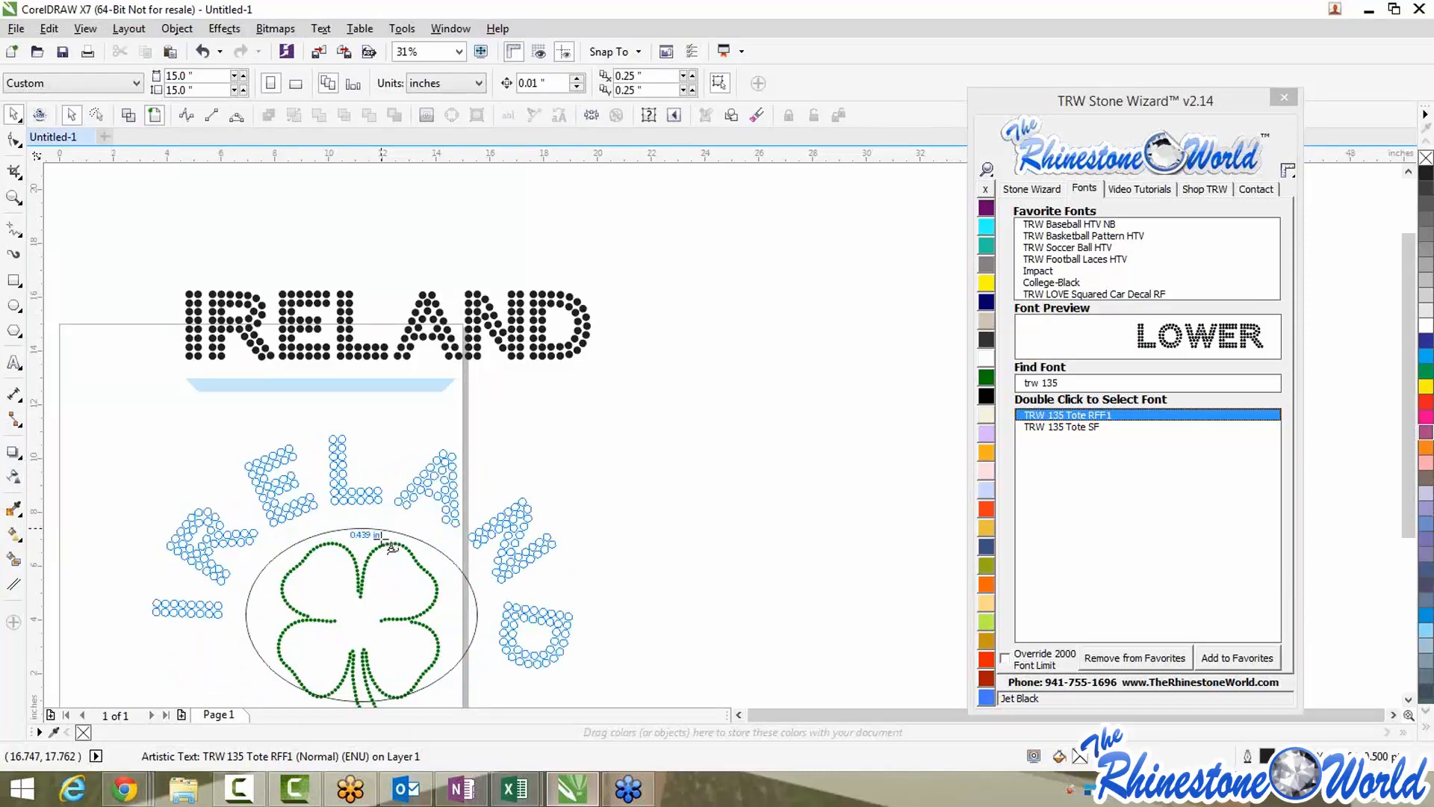
click(369, 525)
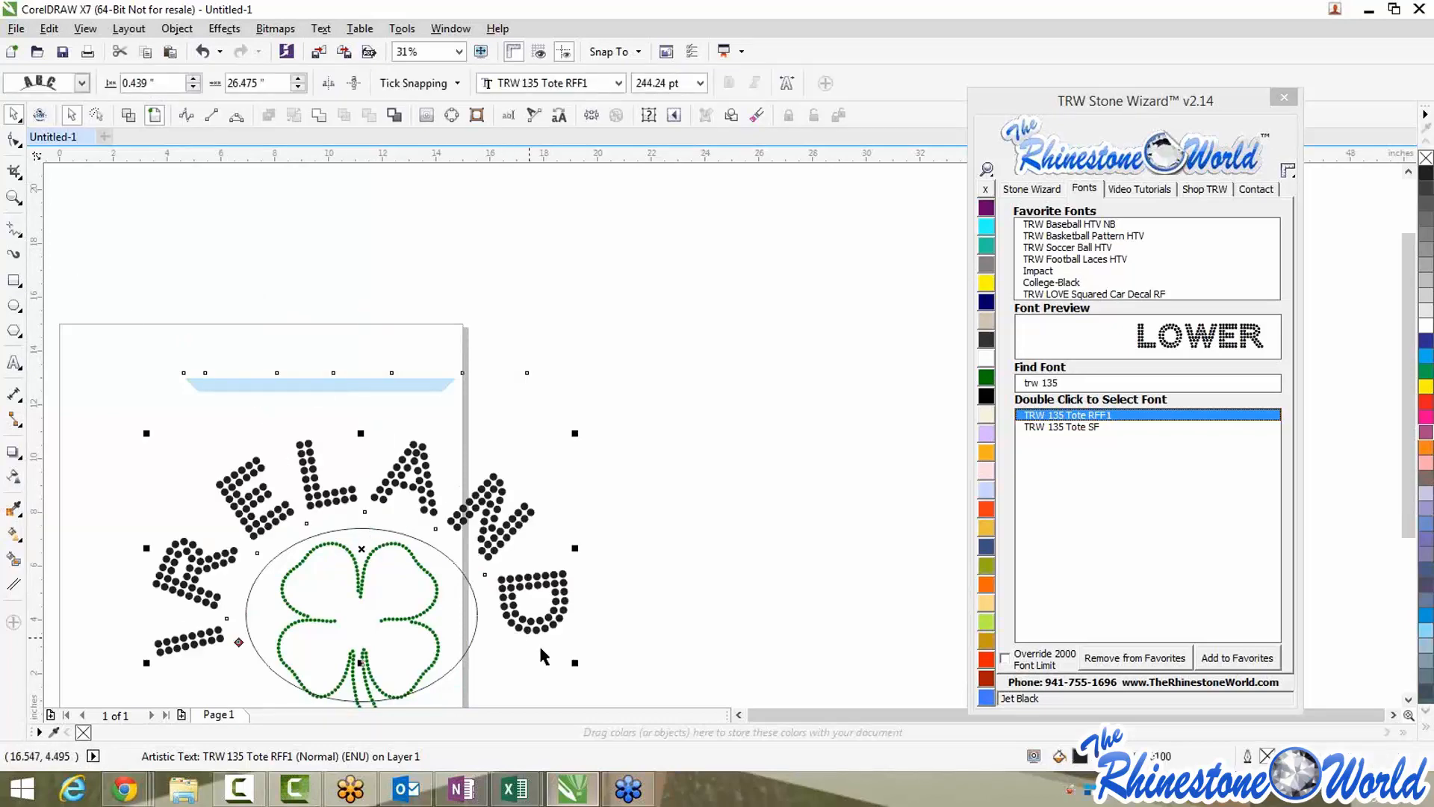
Scale the arched IRELAND text down to about 110 pt and delete the ellipse it follows
drag(575, 662, 534, 541)
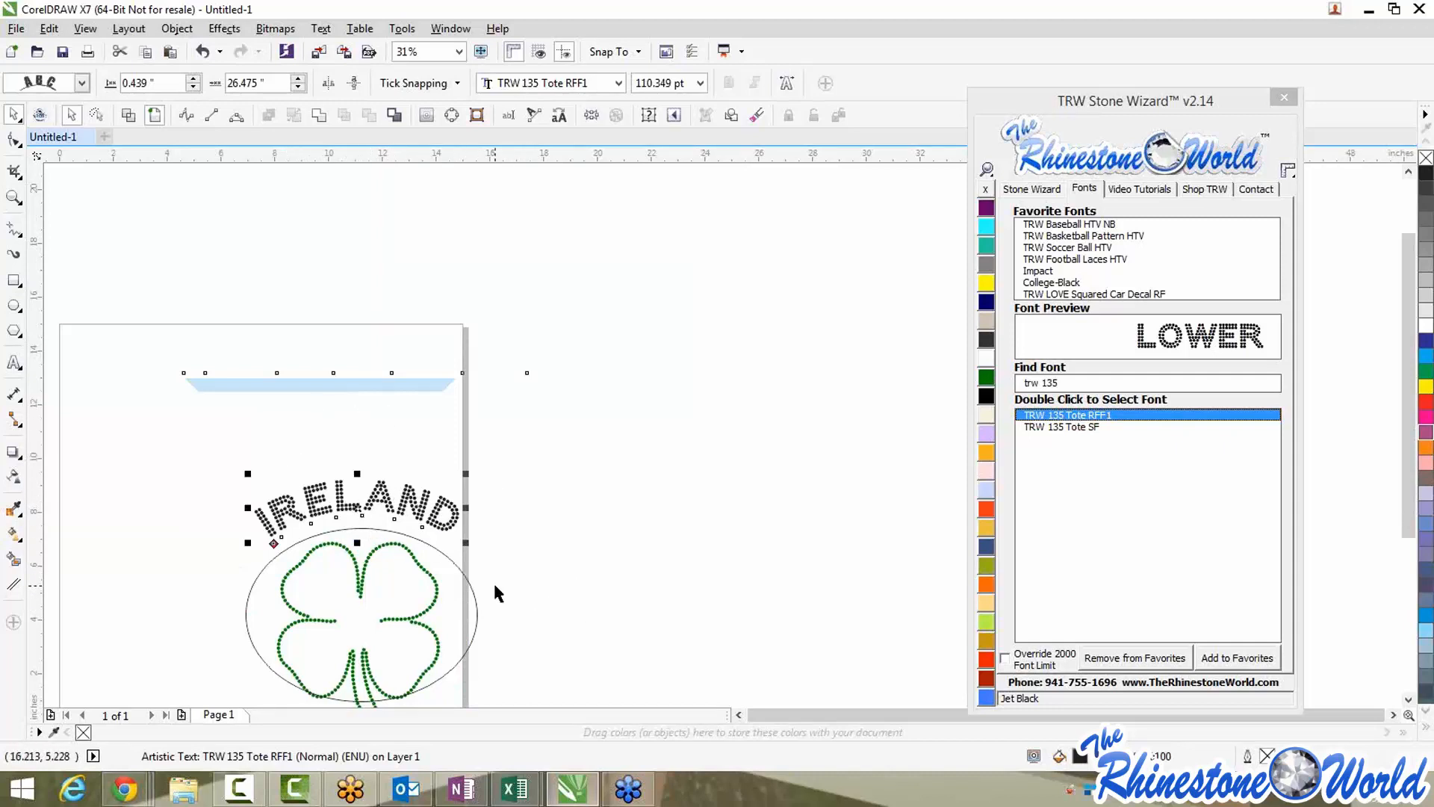
click(516, 590)
click(467, 581)
click(465, 576)
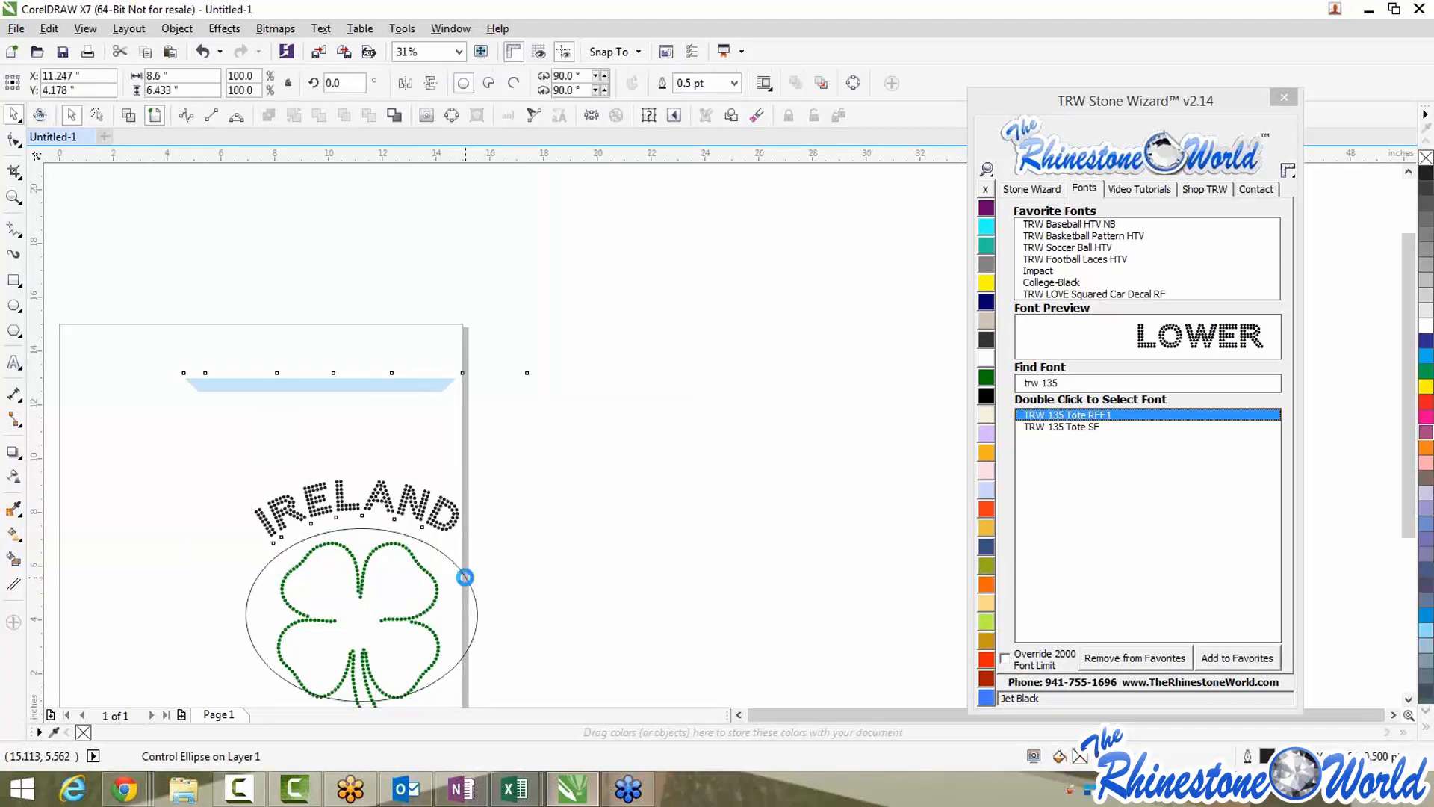
key(Delete)
Run Resize Design on the arched IRELAND text at ss10 = 0.130" and replace its stones with 0.13 in ones
click(457, 519)
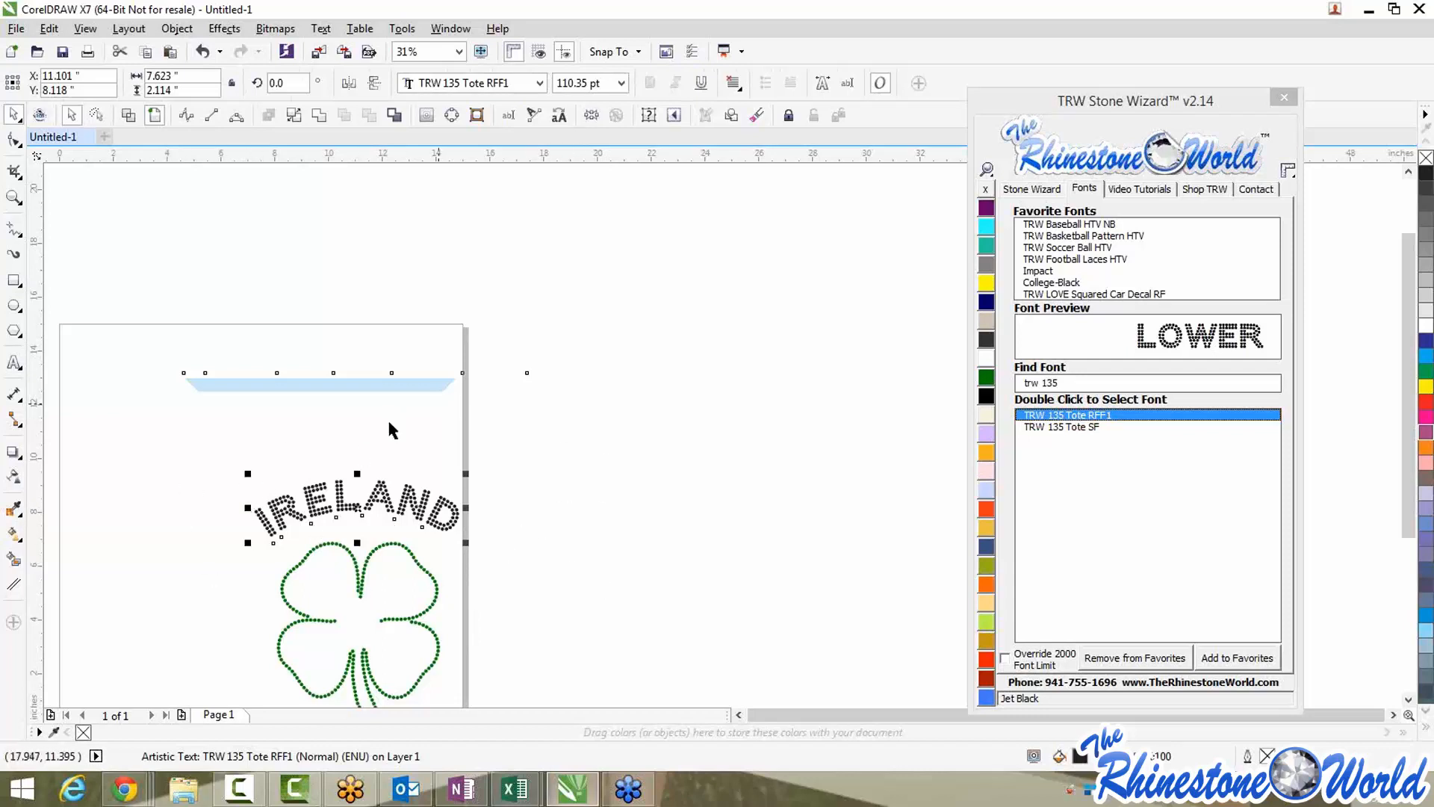
click(1033, 189)
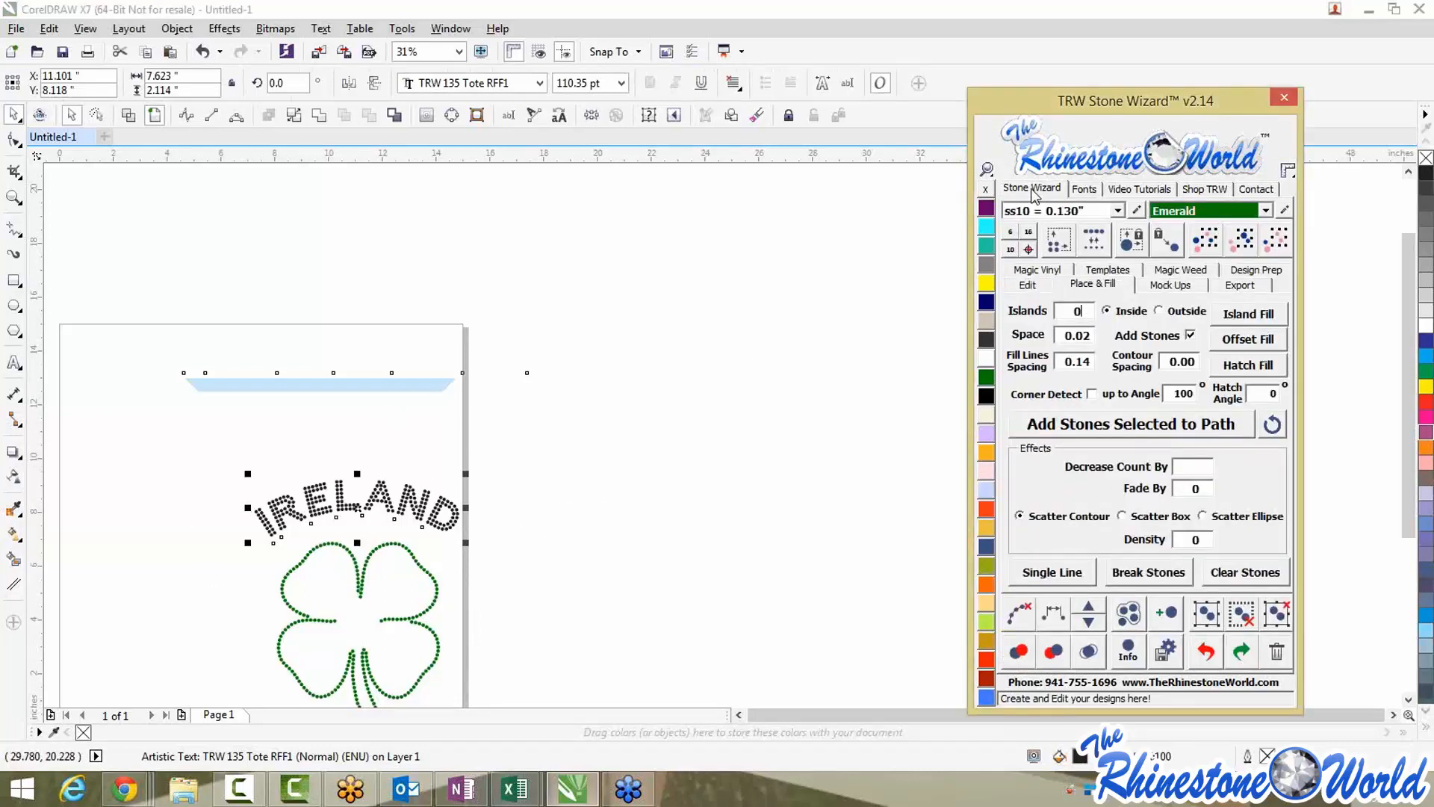
click(1060, 247)
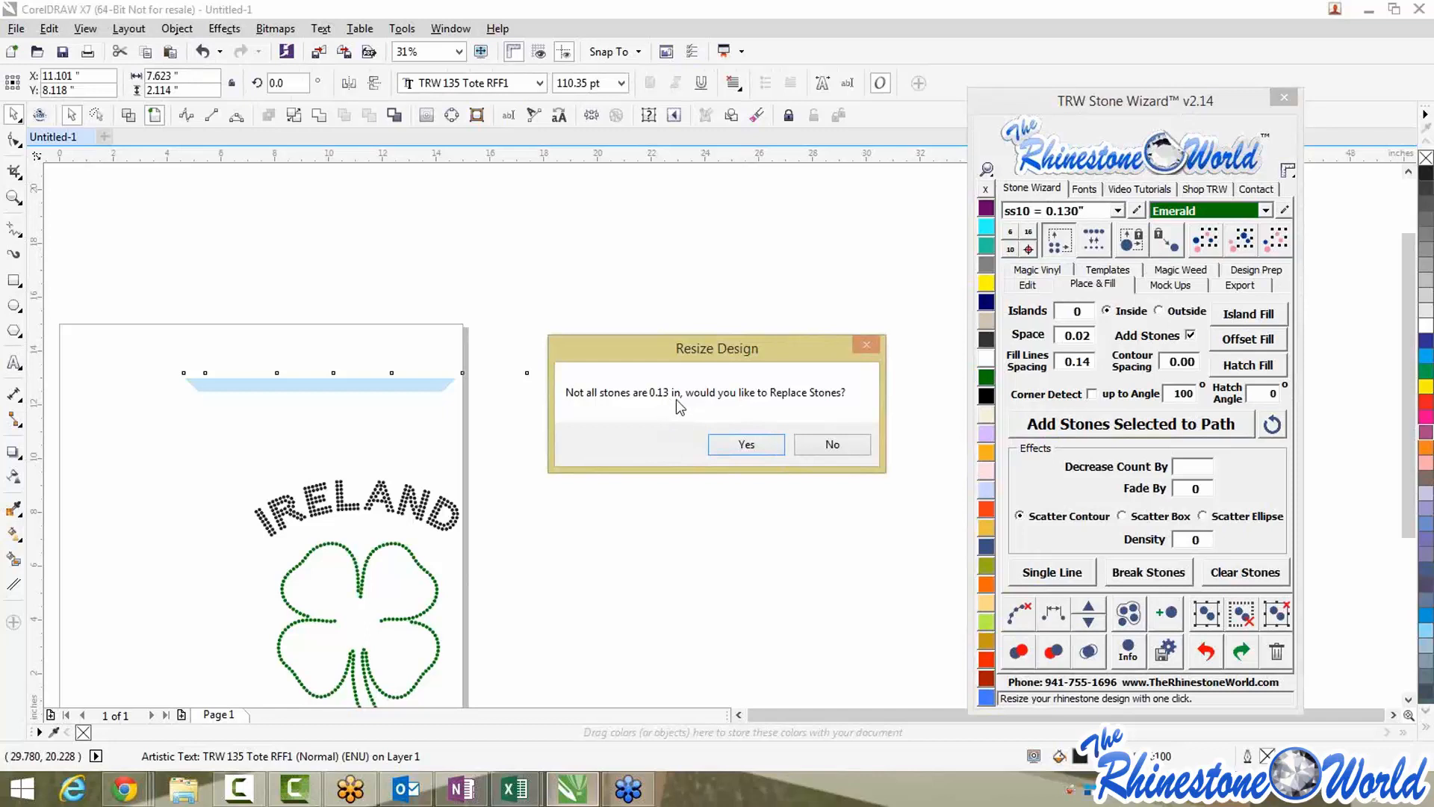
click(728, 443)
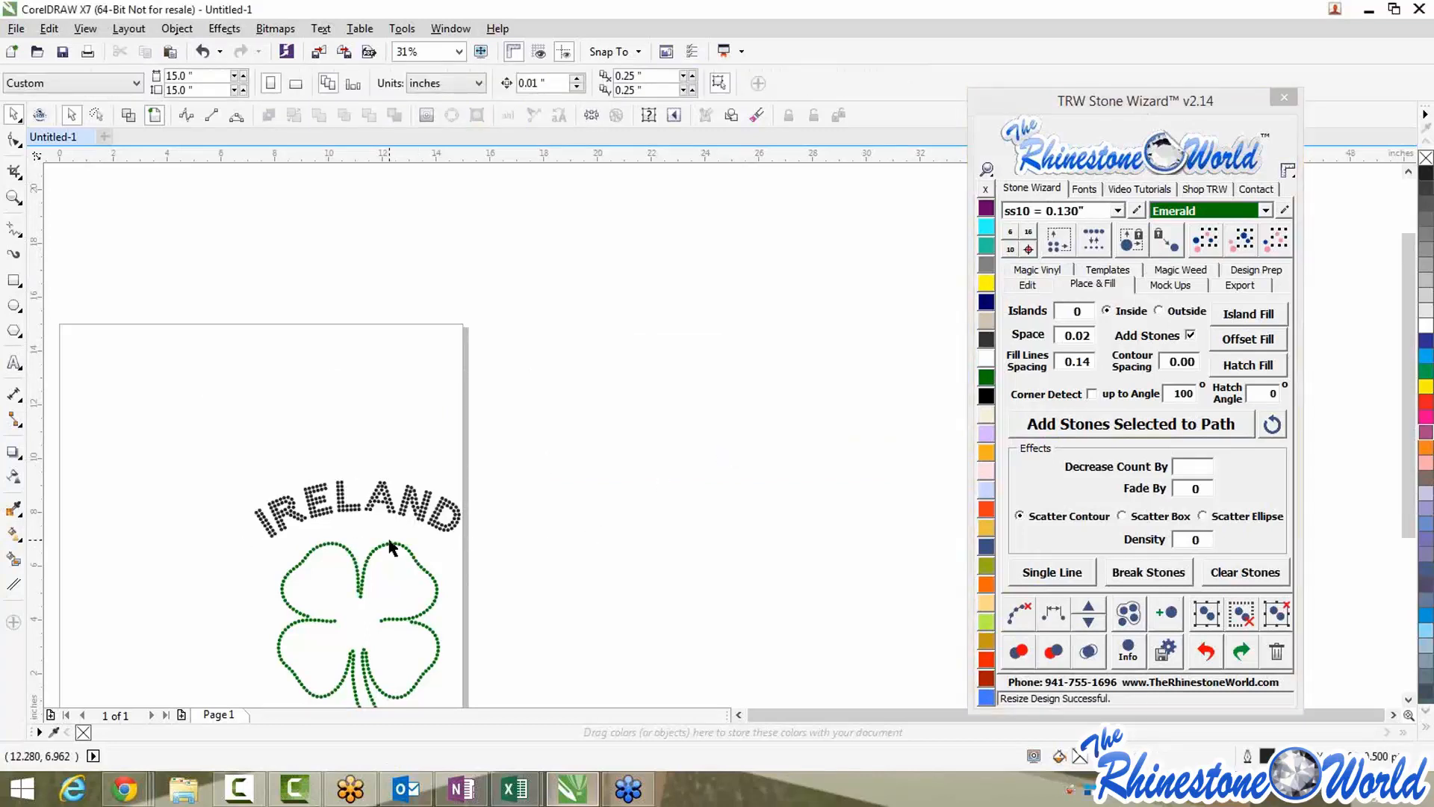
scroll(399, 526, up, 2)
scroll(441, 534, down, 2)
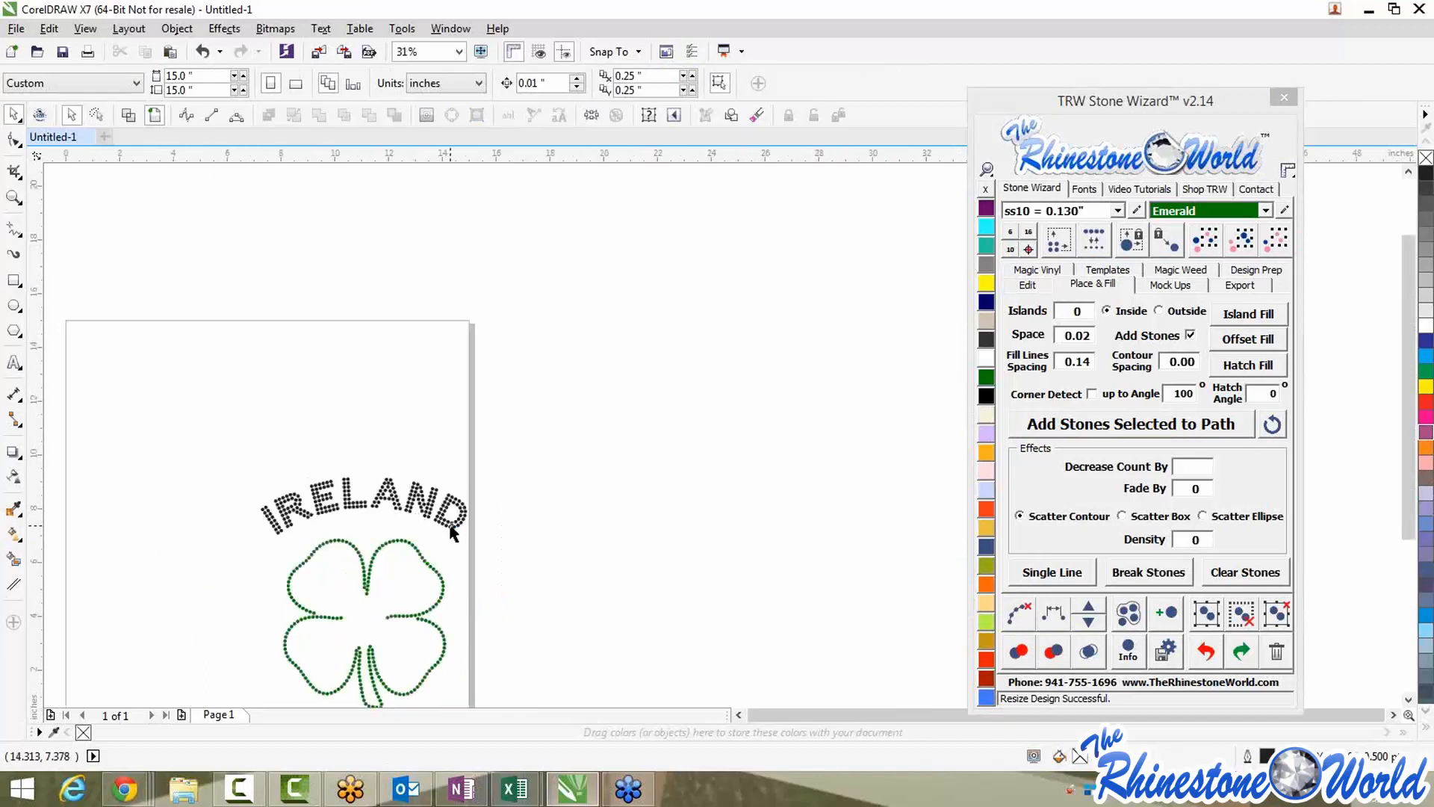
click(451, 525)
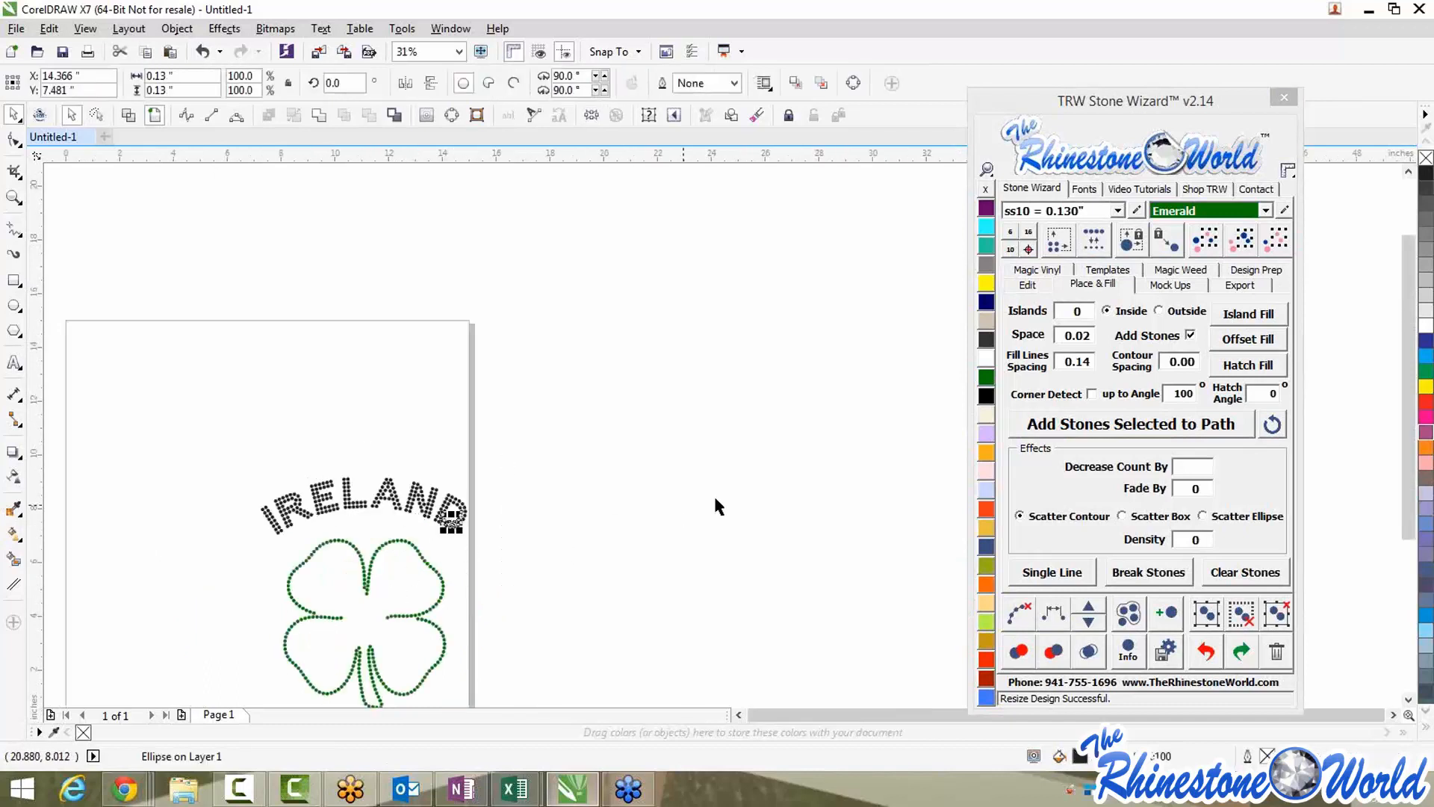
click(309, 375)
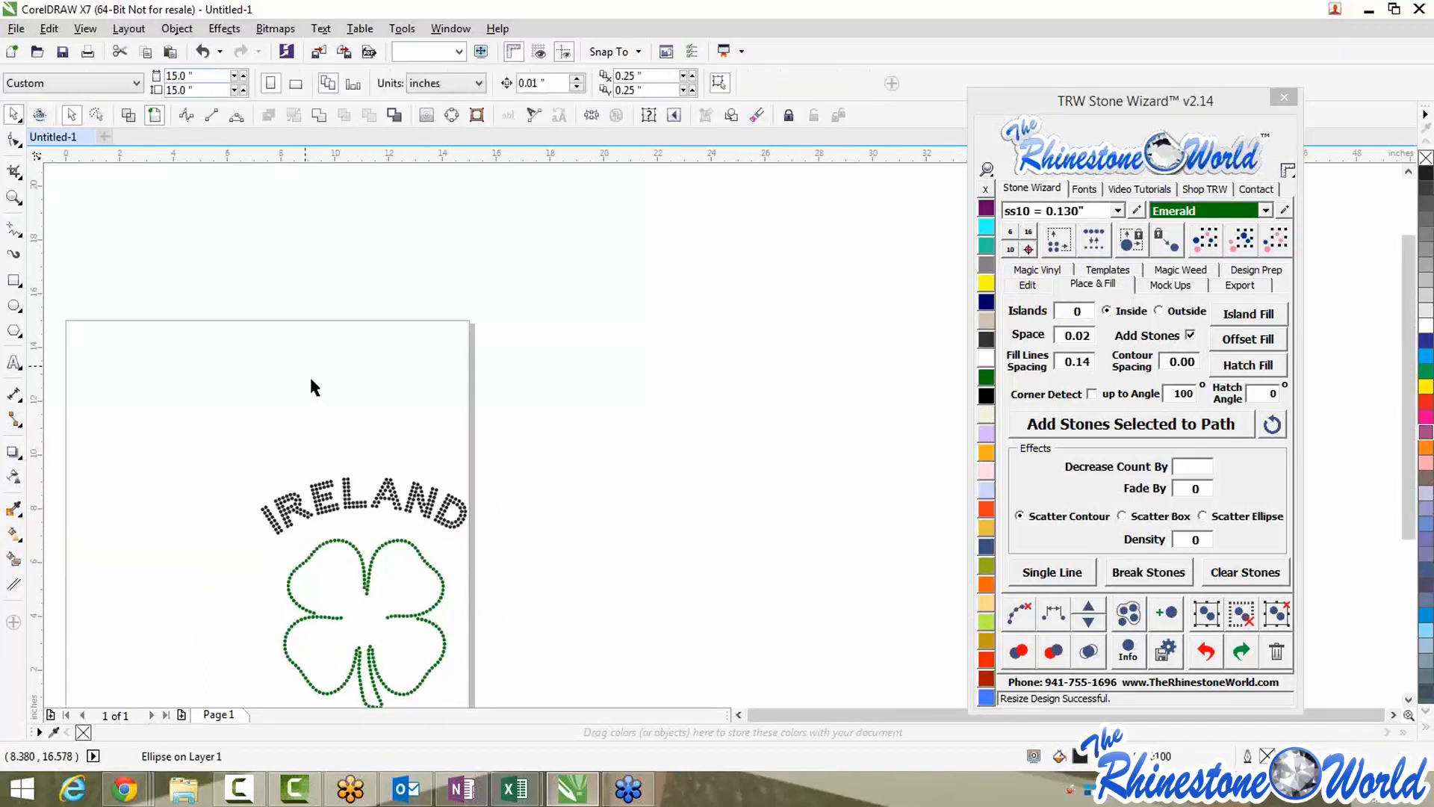
Group all the black IRELAND stones and move the group down about 0.57 inches, closer to the clover
scroll(321, 382, down, 2)
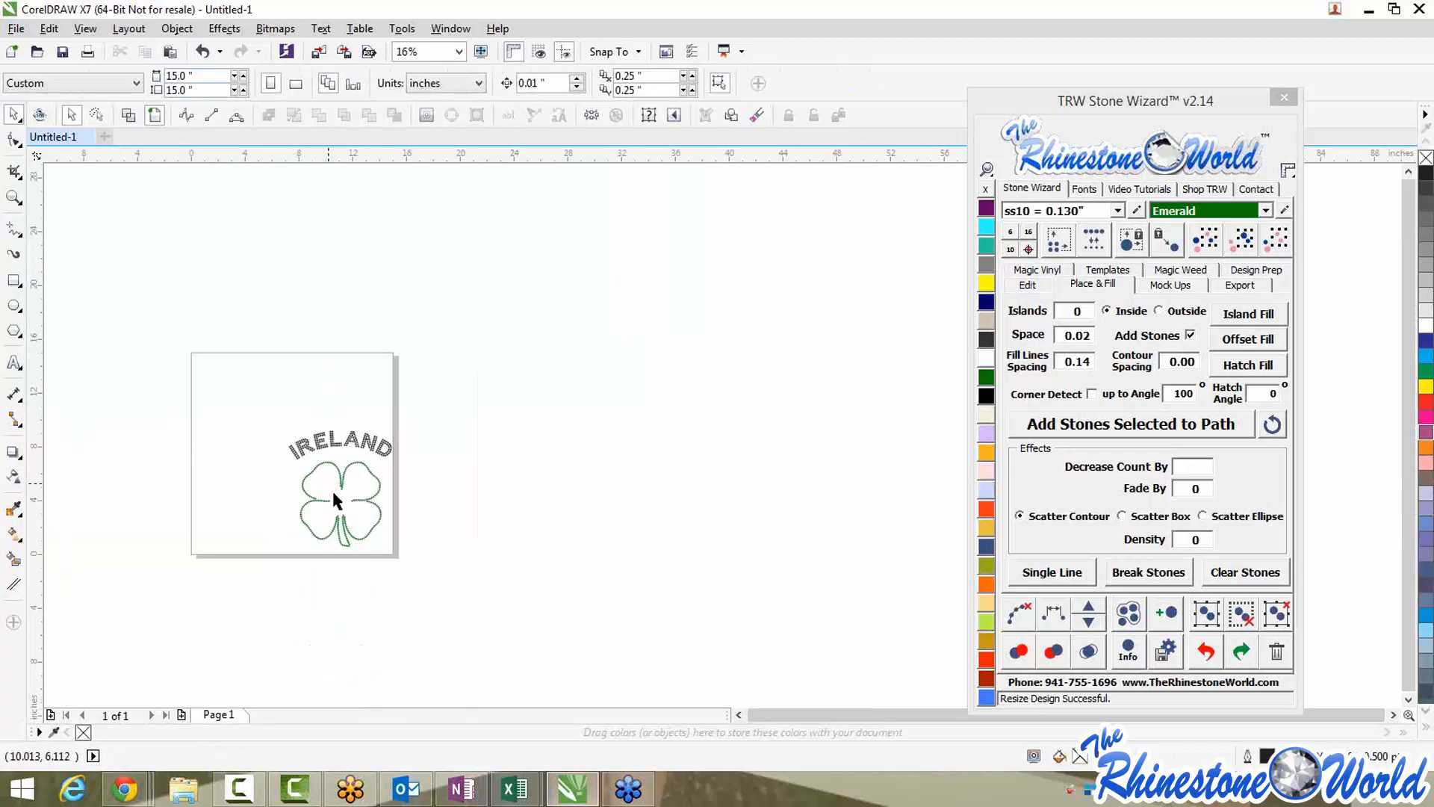
scroll(331, 488, up, 2)
click(412, 400)
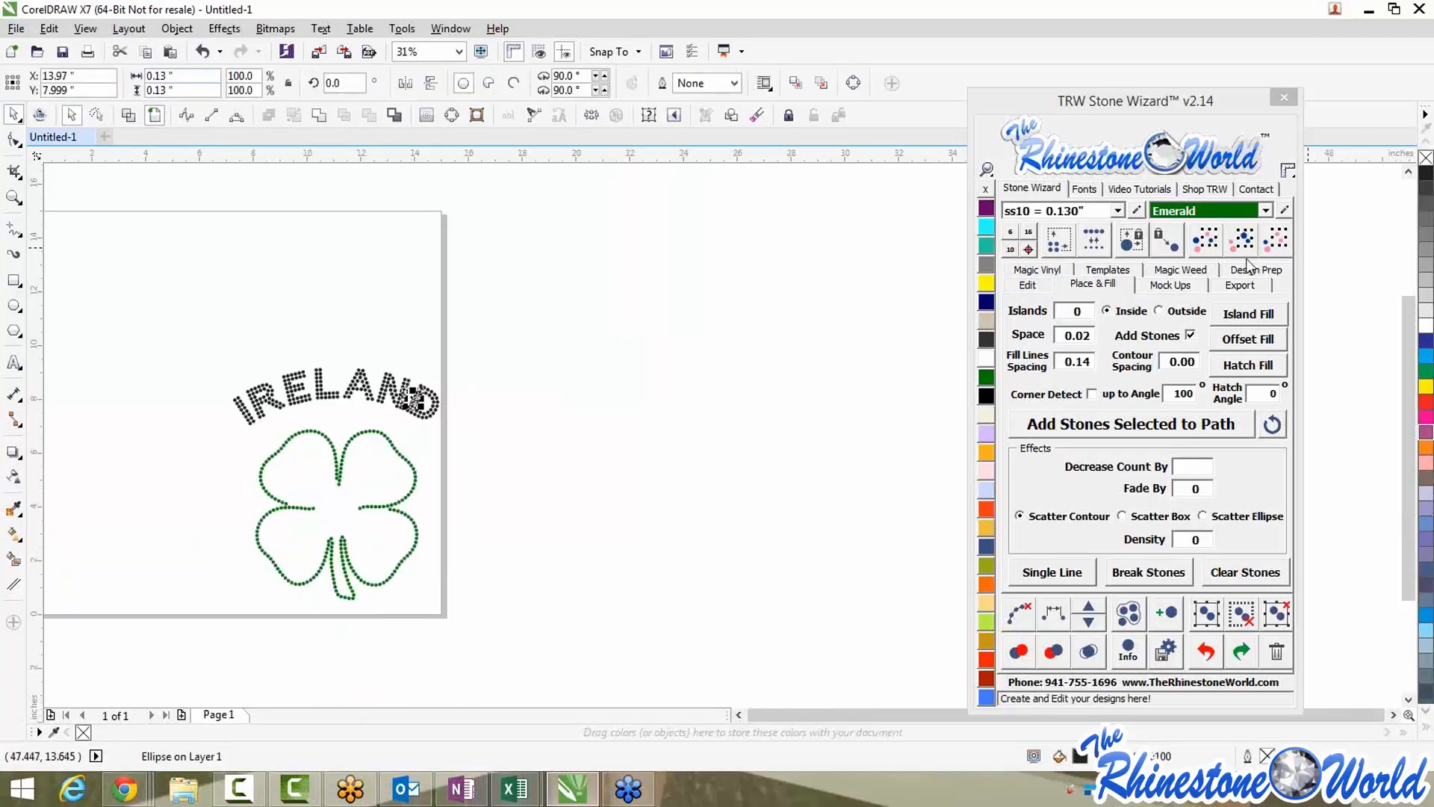
click(1205, 616)
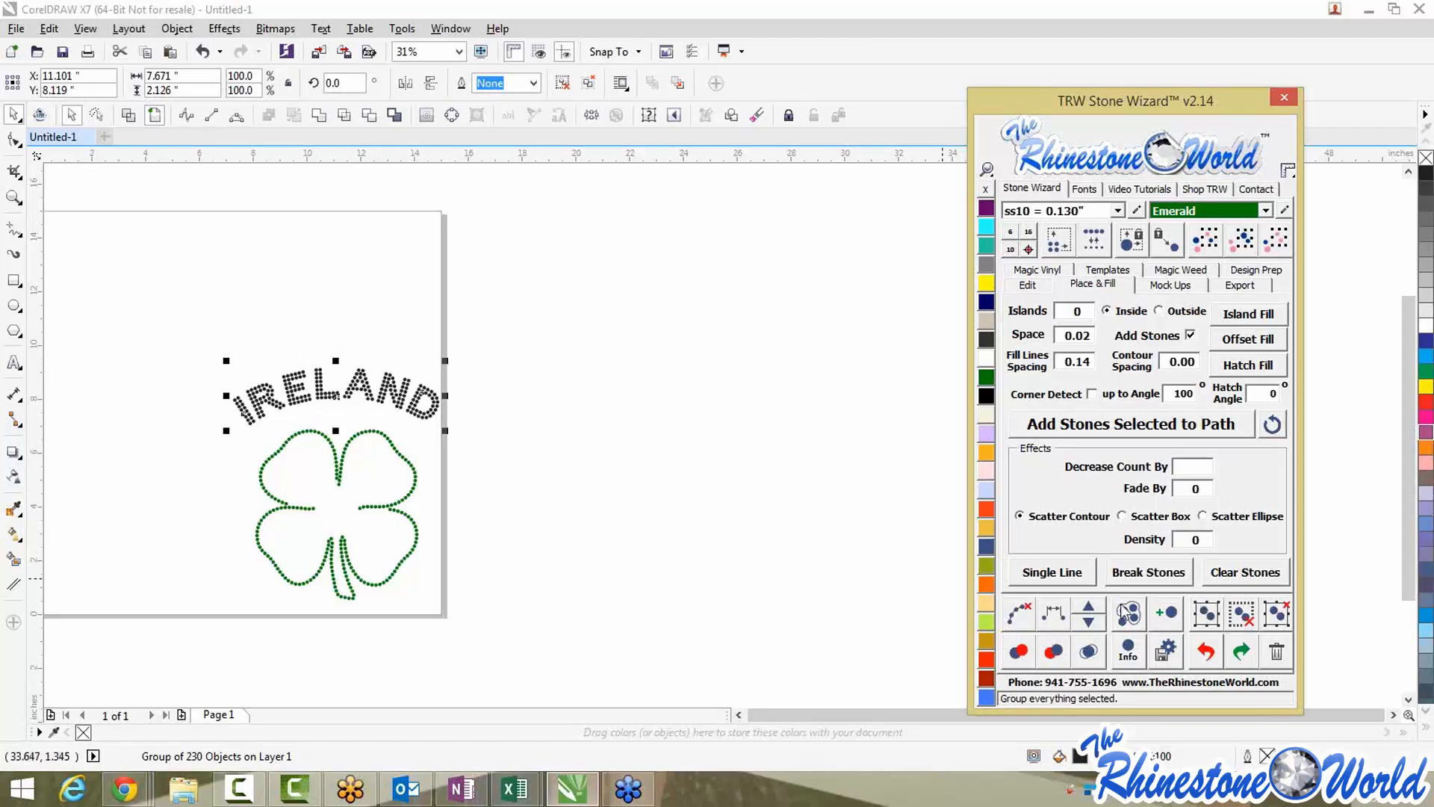
drag(384, 402, 416, 415)
click(575, 507)
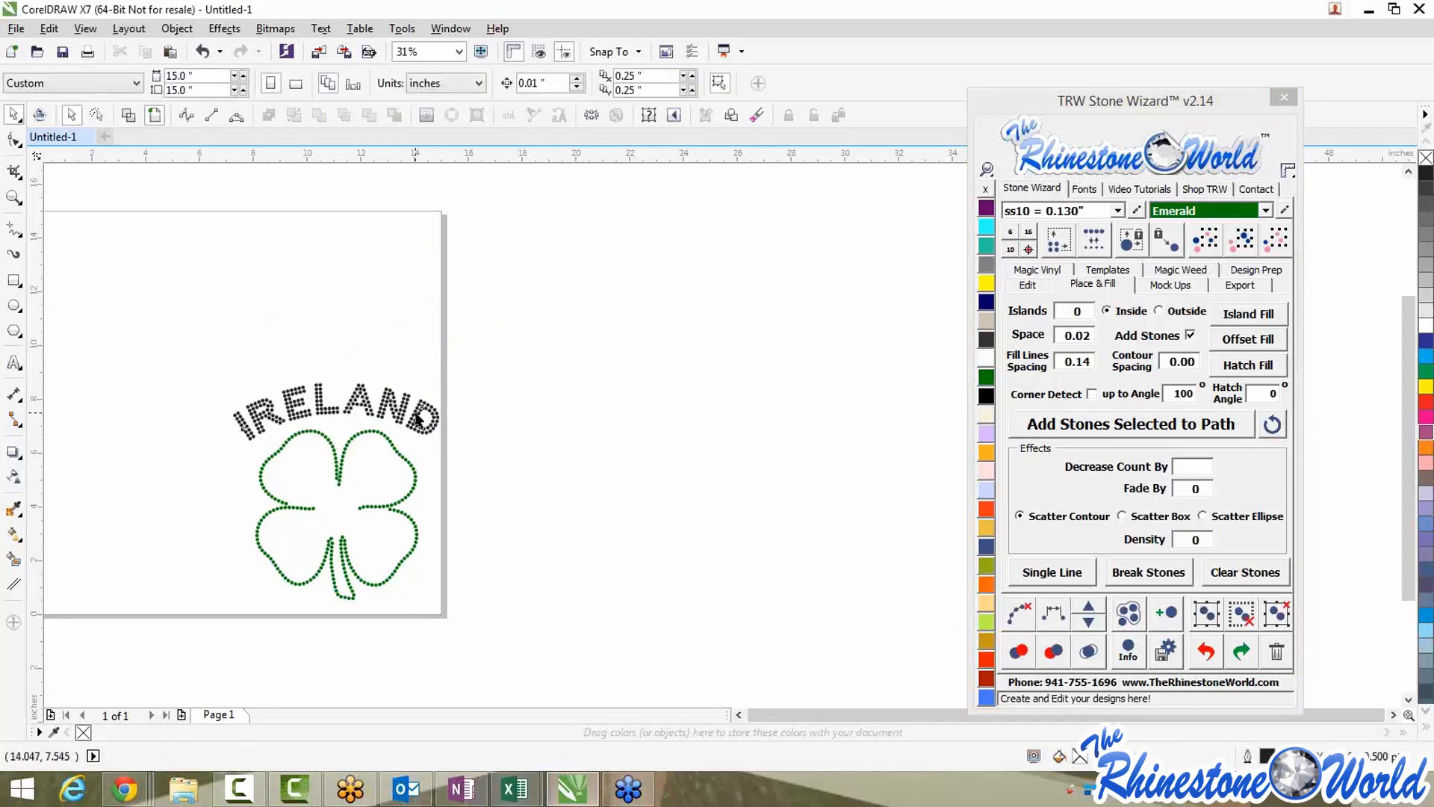
Ungroup the IRELAND lettering and the clover outline into individual stones
click(419, 419)
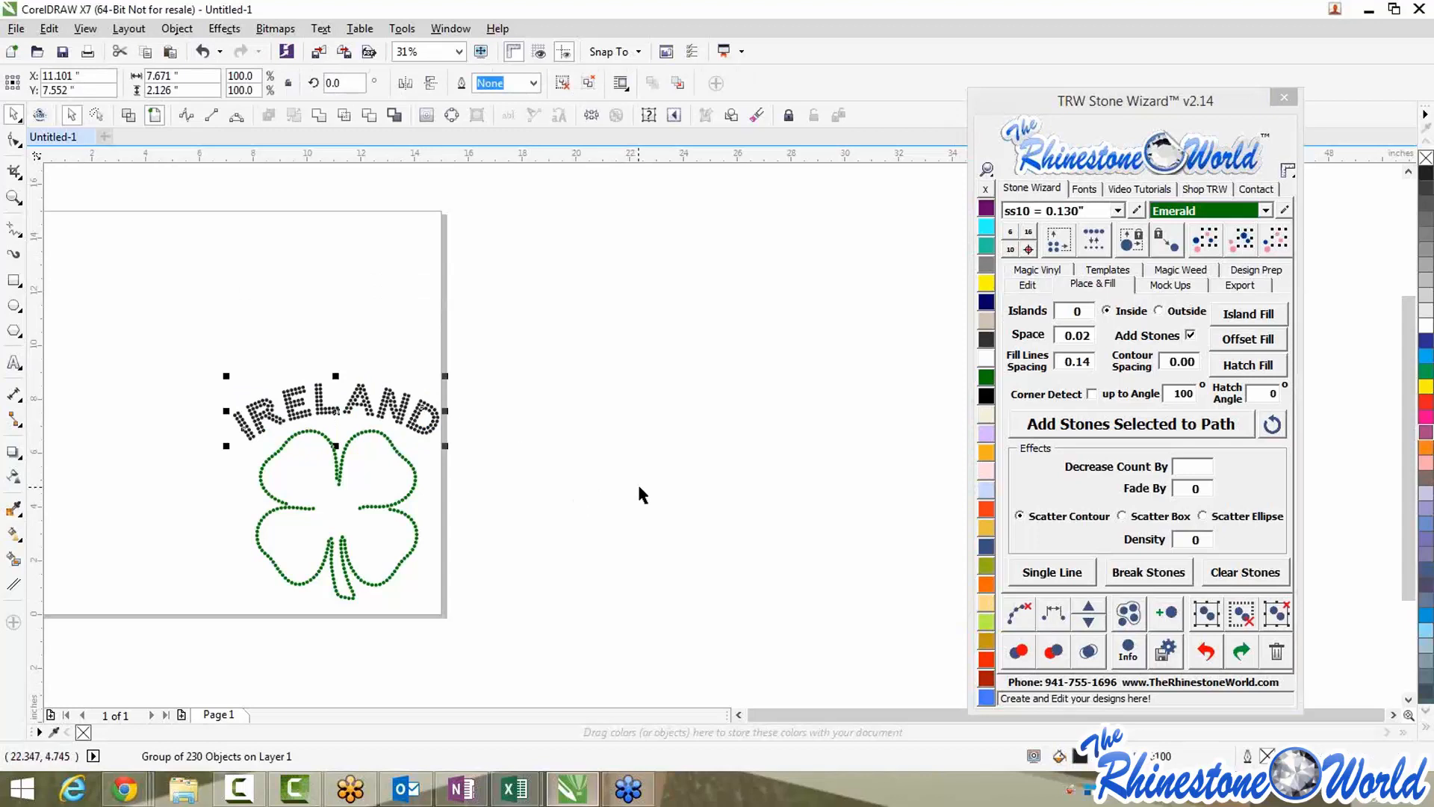
click(1283, 619)
click(822, 579)
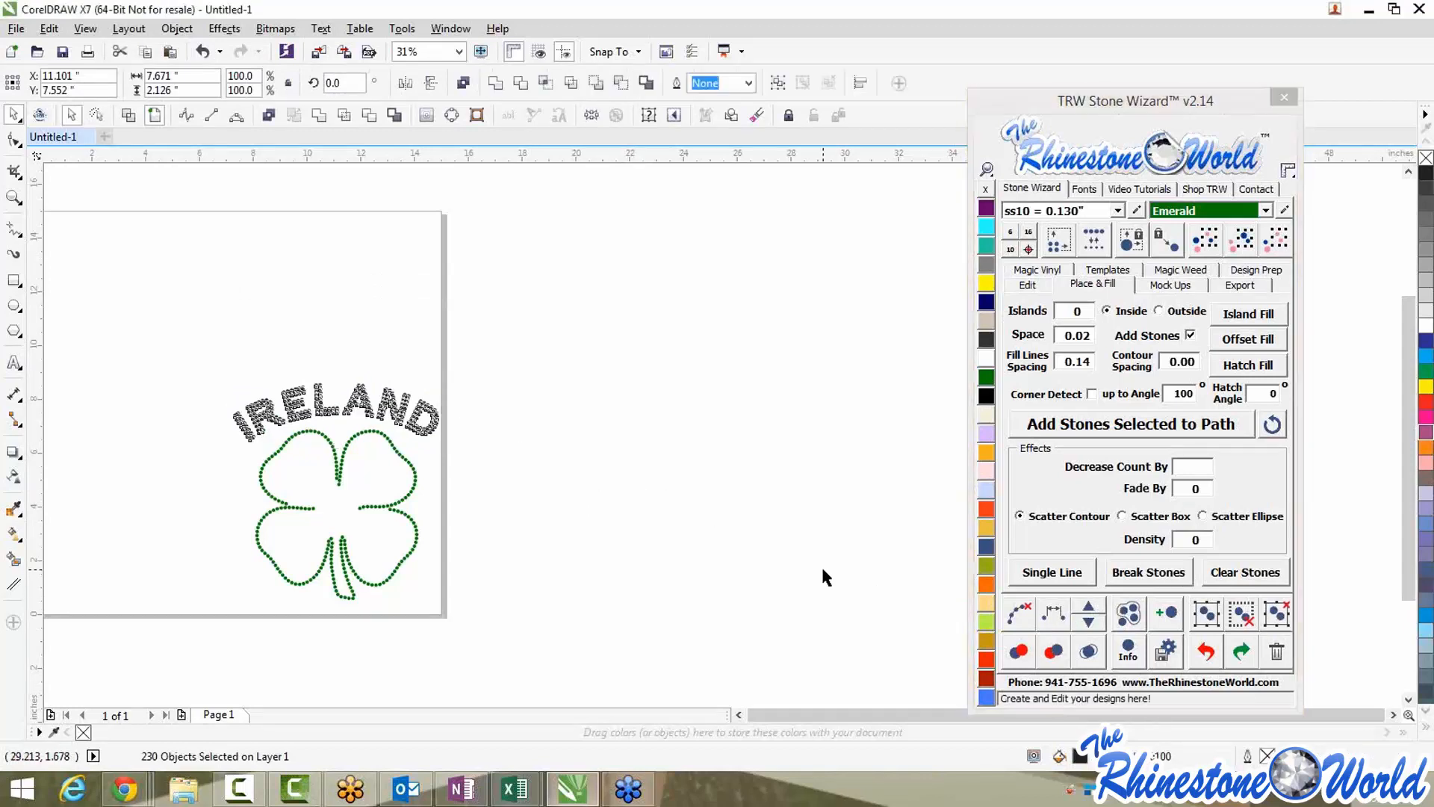
click(415, 497)
click(1277, 612)
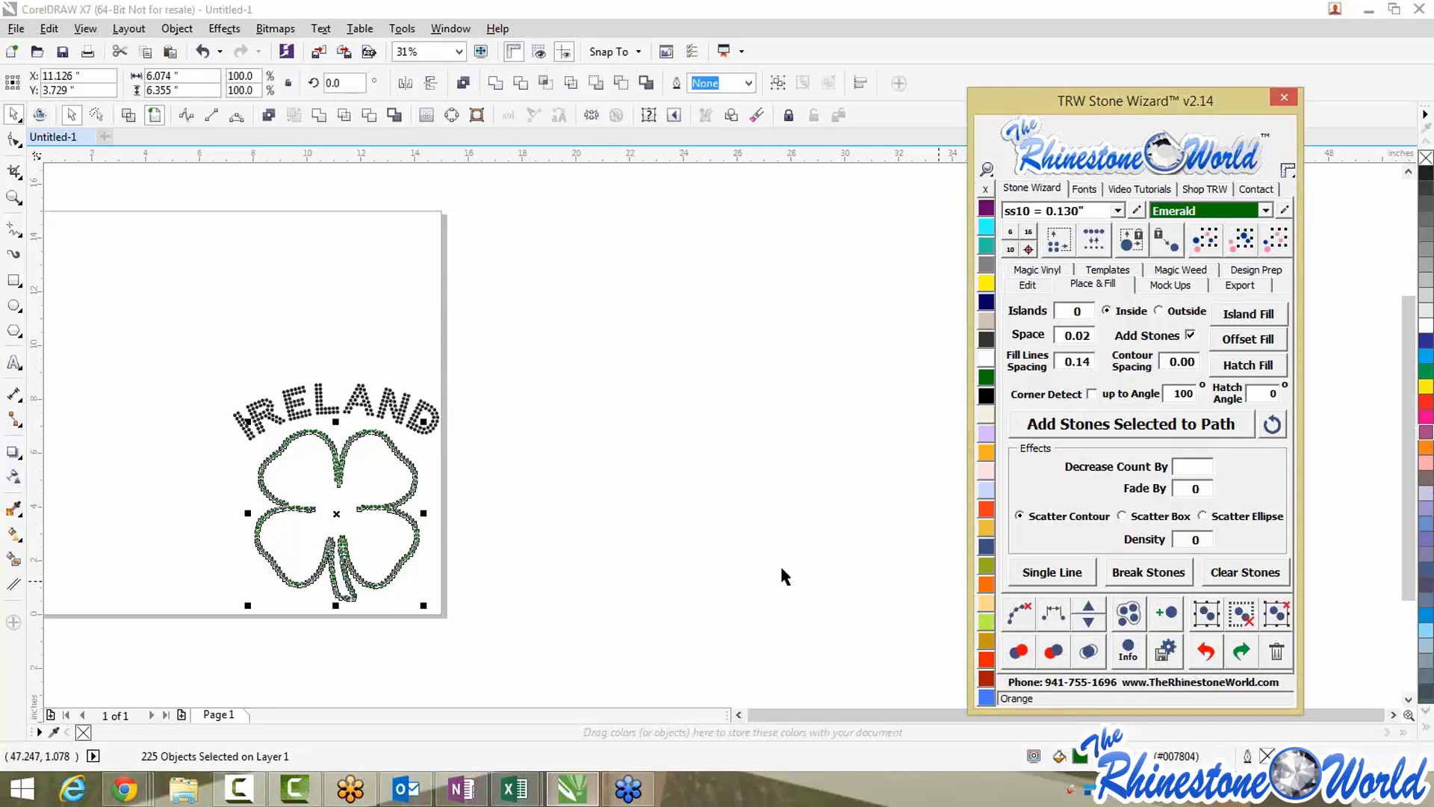
click(667, 568)
Recolor the left part of the design, the letters IRE and the clover's left edge, with Emerald stones
scroll(448, 482, down, 2)
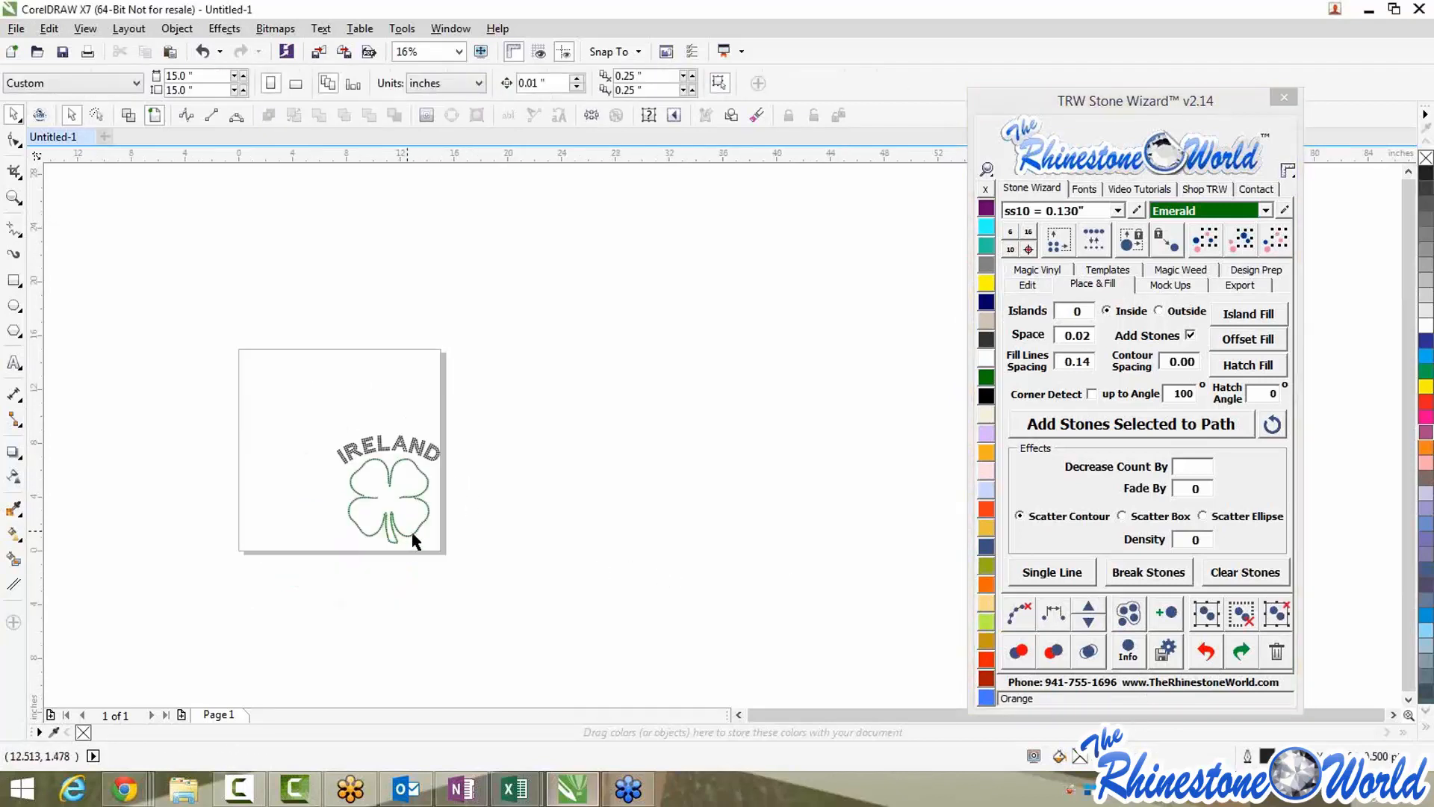
scroll(415, 541, up, 2)
drag(209, 304, 338, 571)
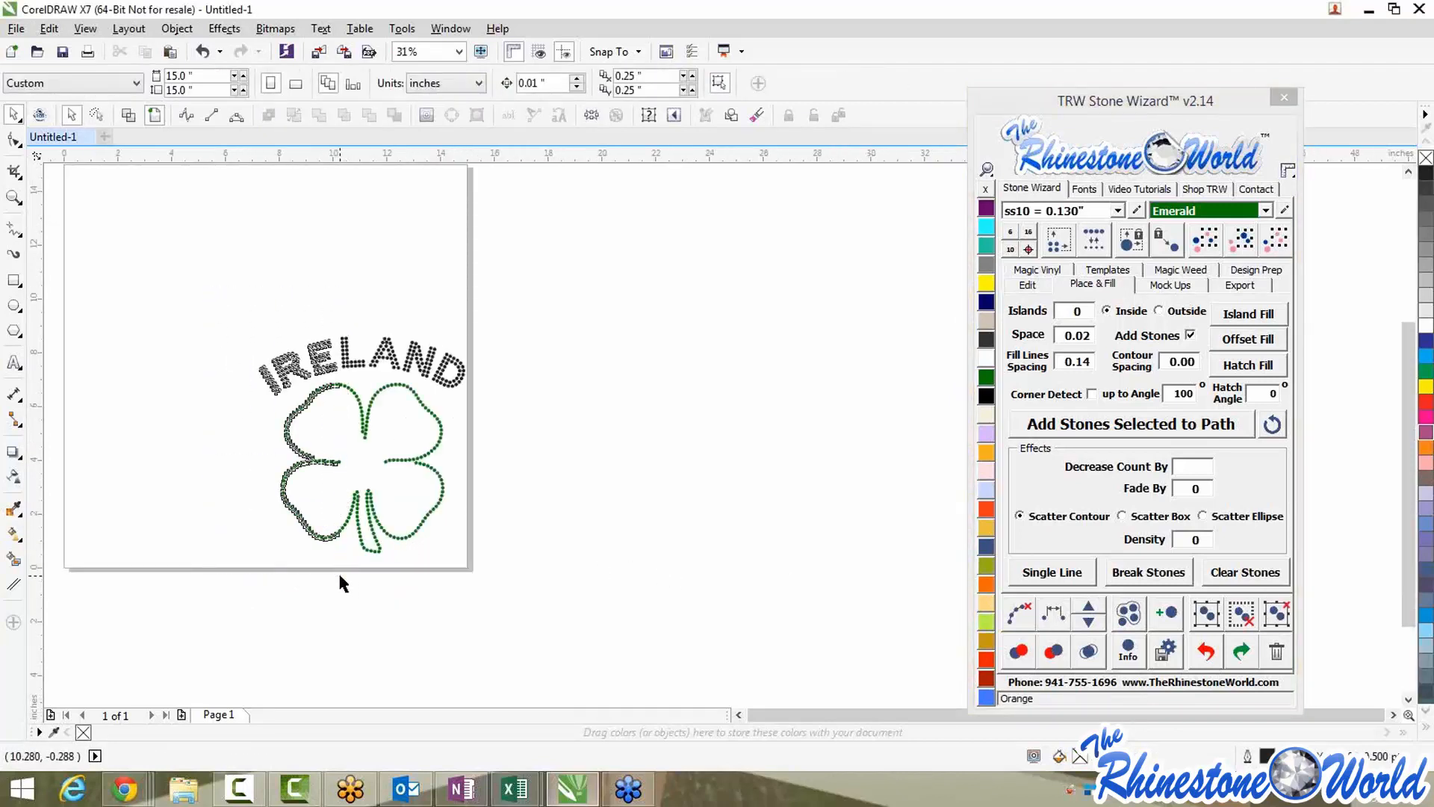
click(985, 378)
click(790, 450)
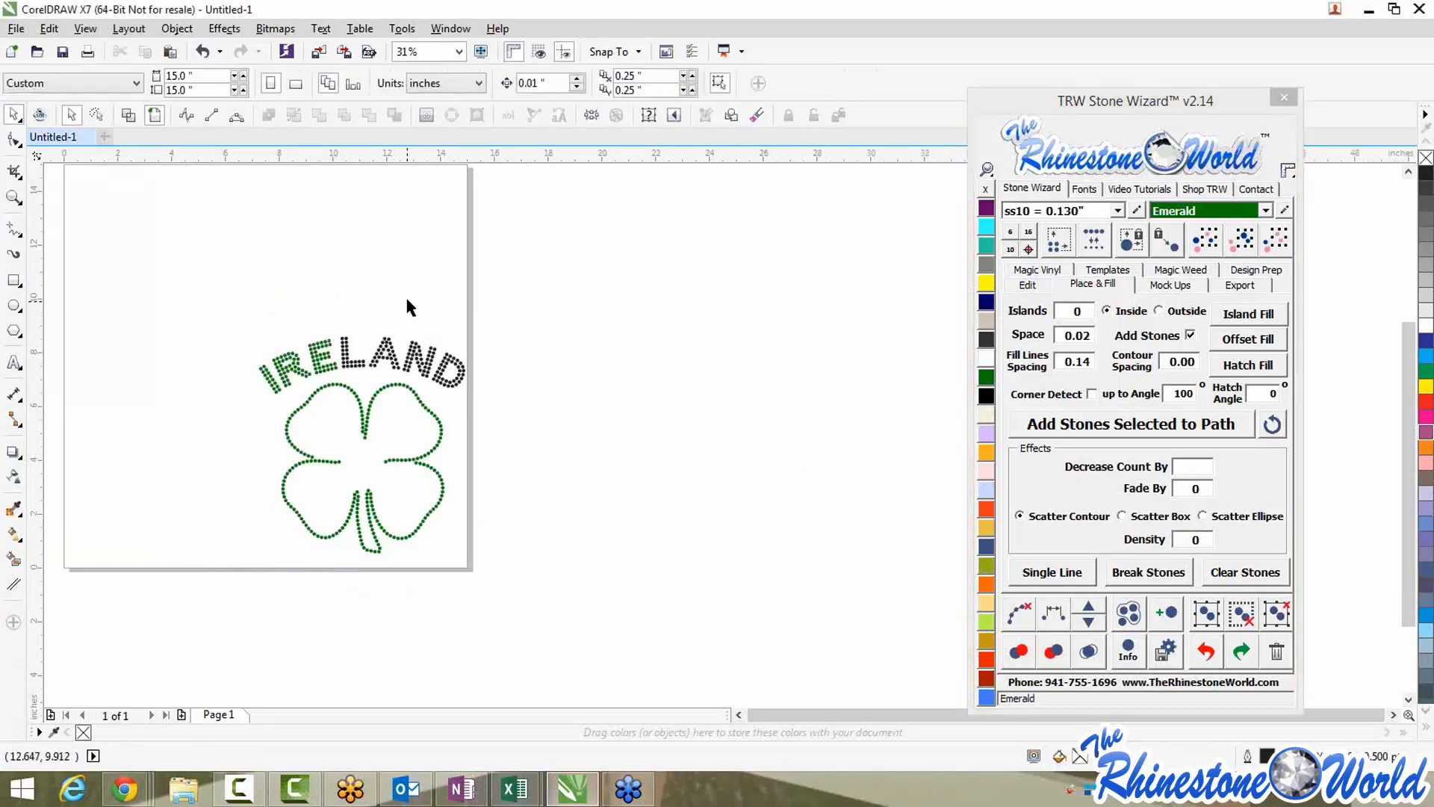
Recolor the middle section of the lettering and clover Crystal and the right section Light Siam
drag(406, 287, 338, 571)
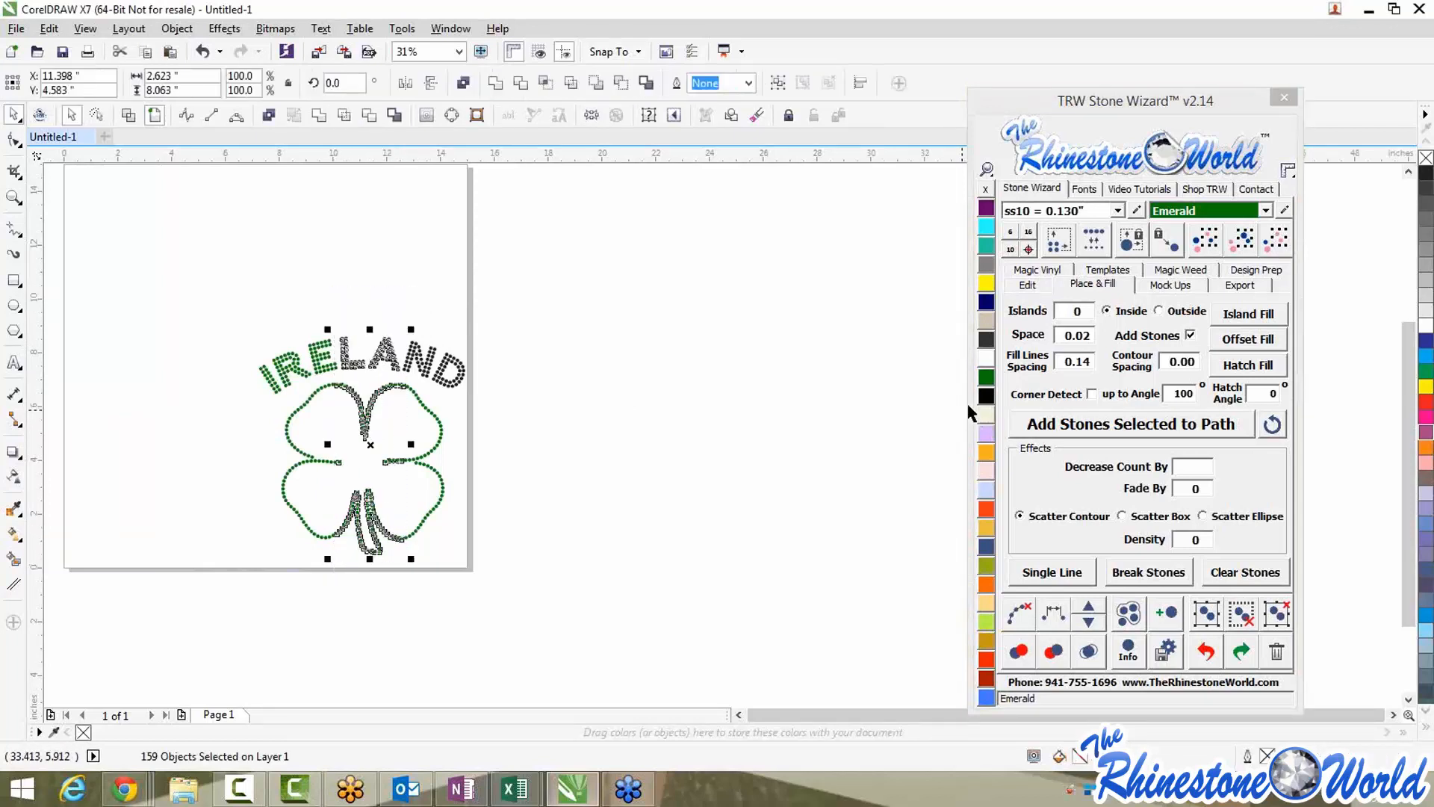
key(Delete)
drag(594, 280, 403, 571)
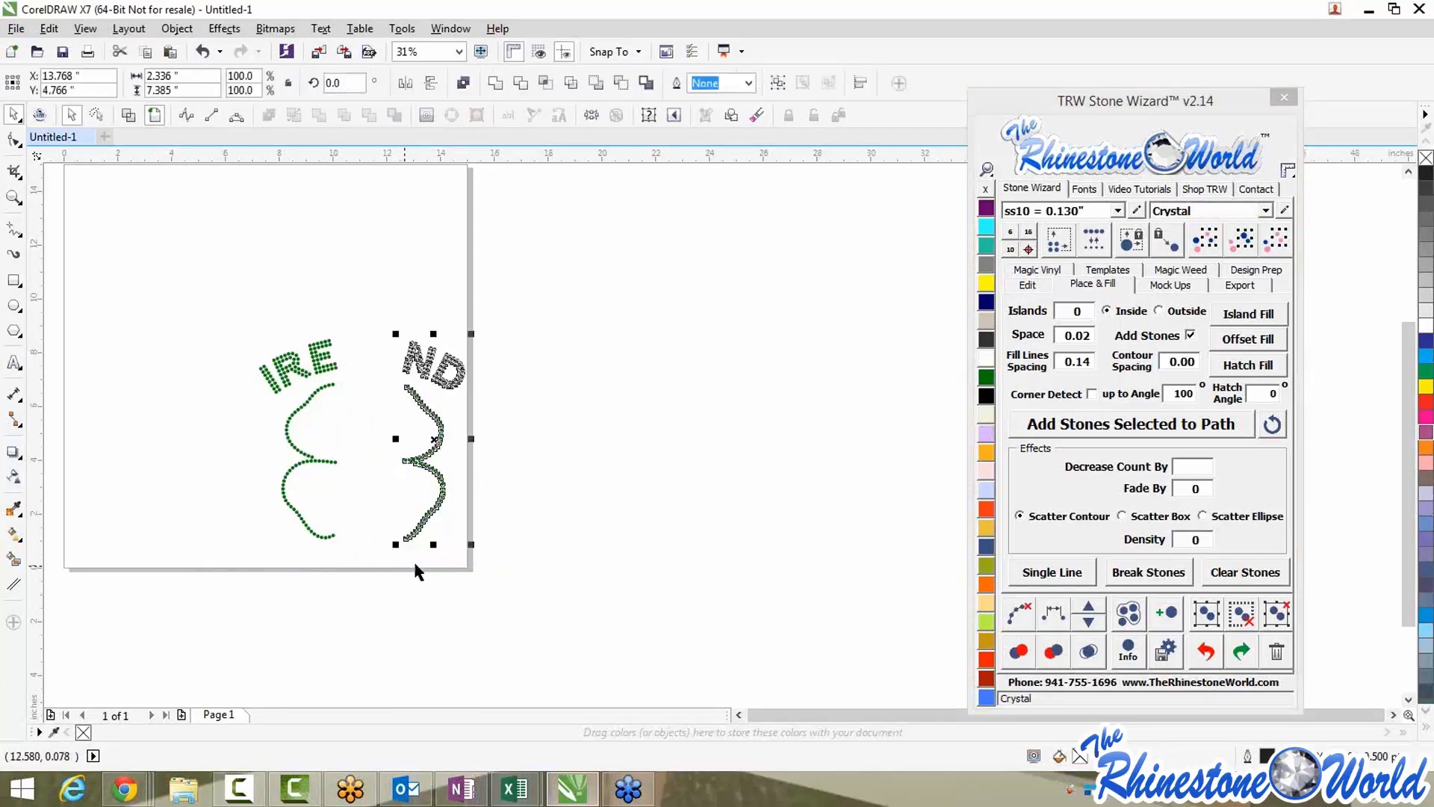
click(985, 508)
click(360, 275)
Move the whole IRELAND clover design to about the center of the page
scroll(154, 280, down, 1)
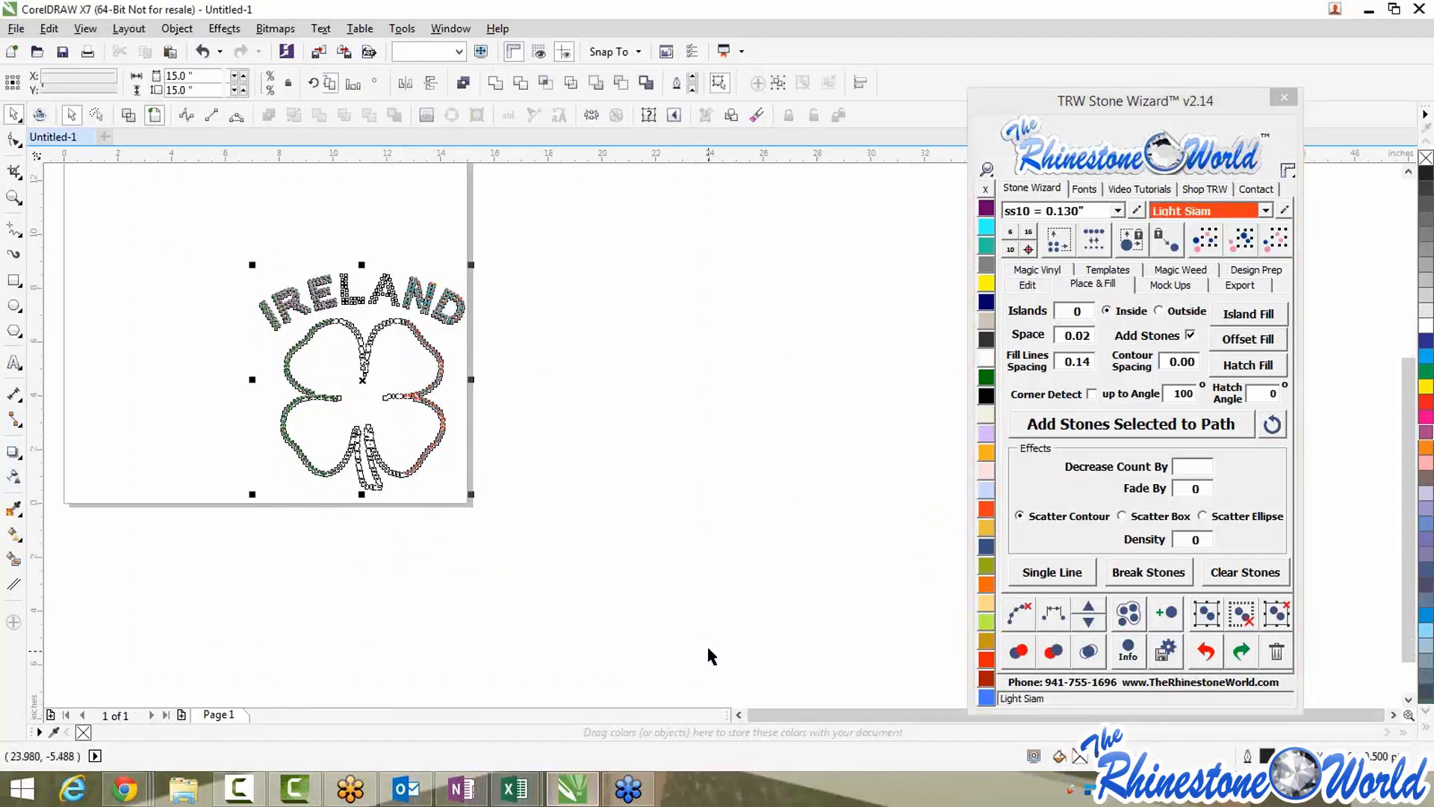
scroll(603, 580, down, 2)
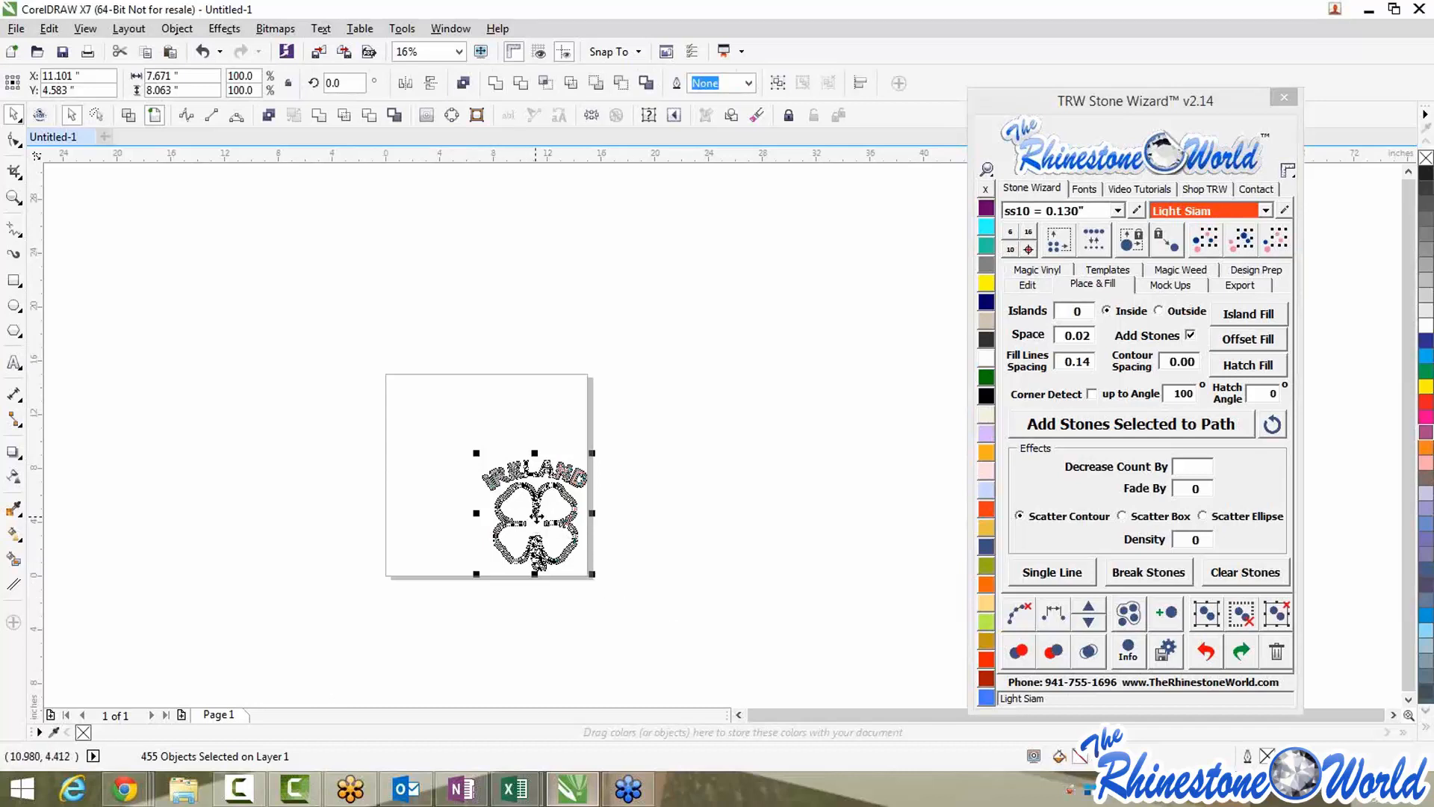
drag(535, 513, 480, 464)
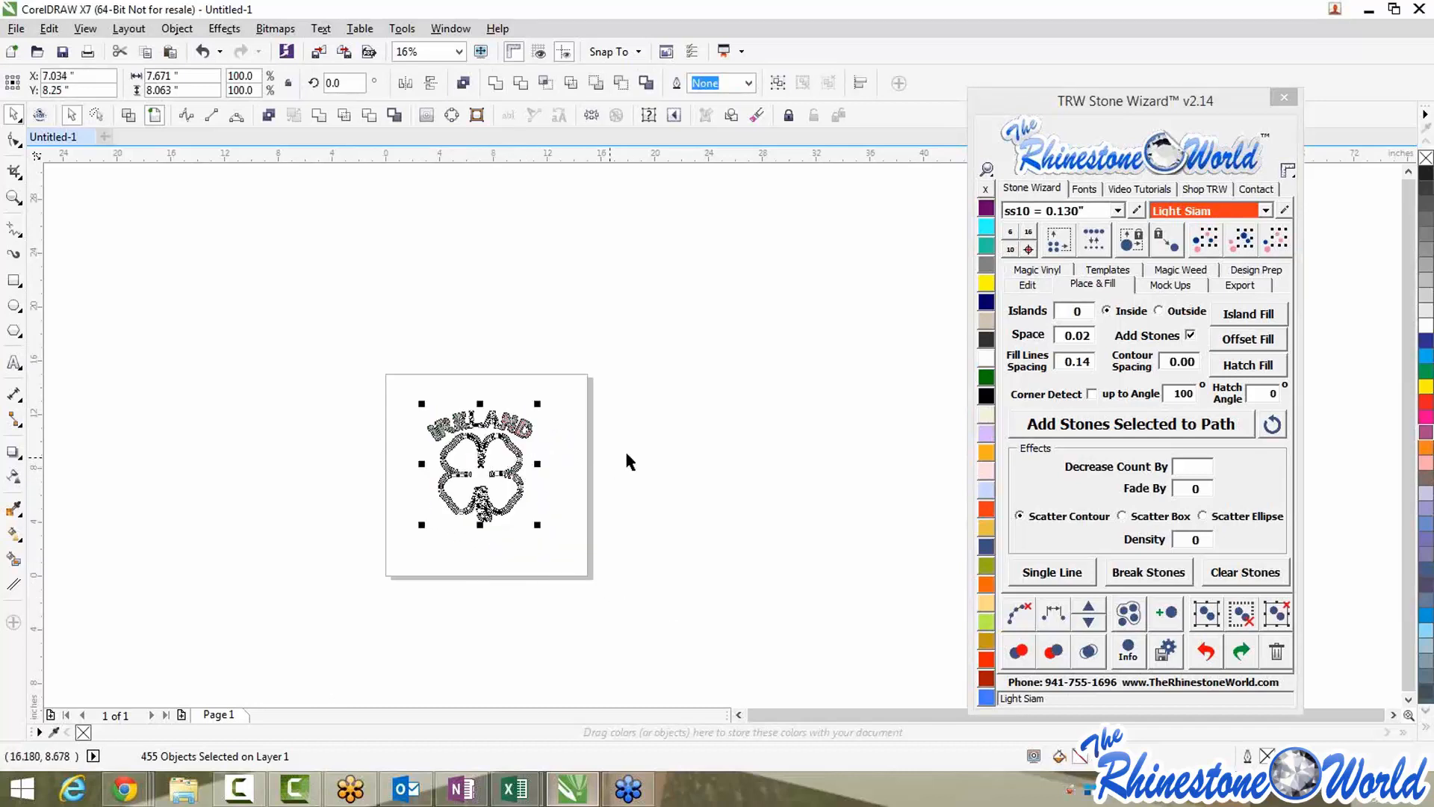
key(Delete)
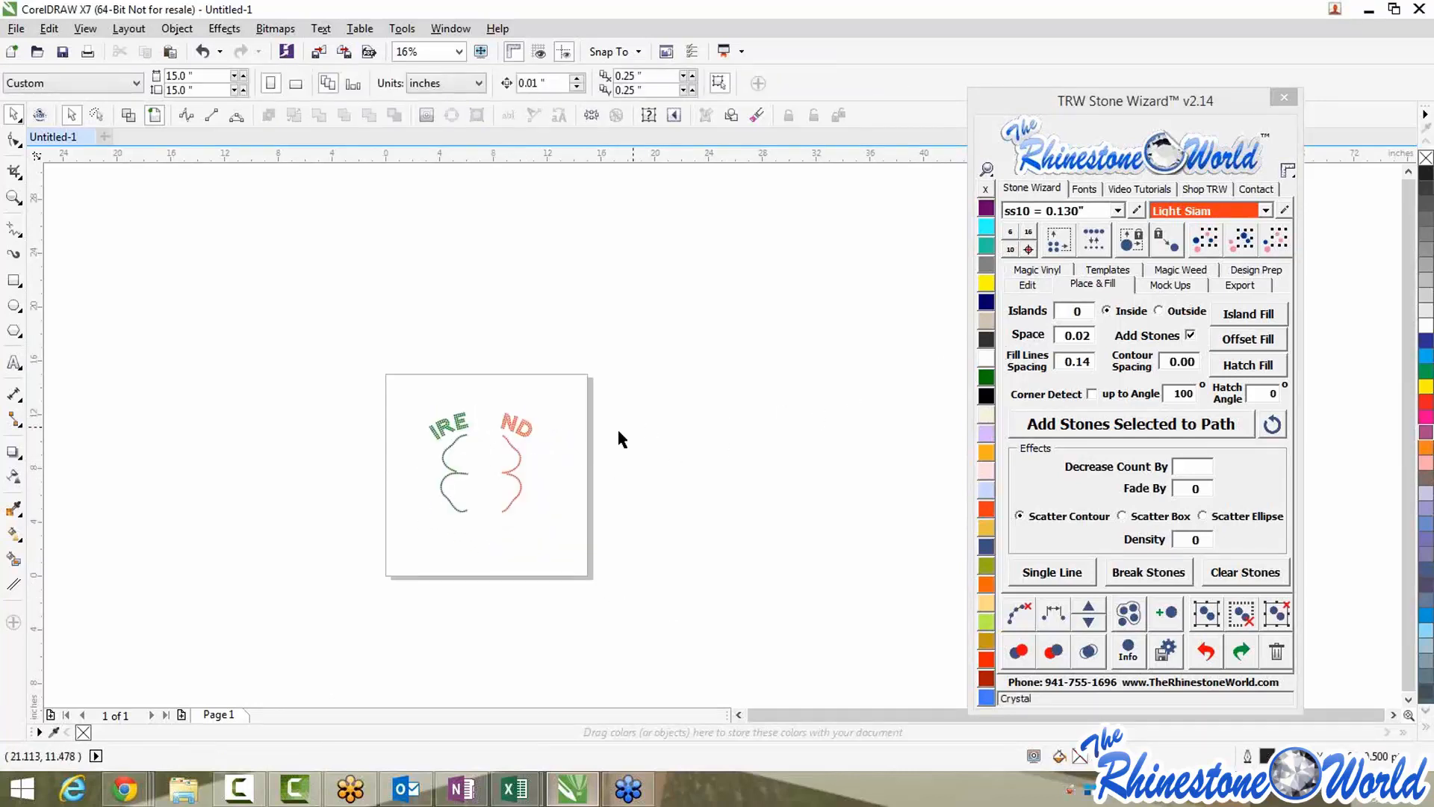
Select all stones matching the Light Siam color on the design's right side and recolor them Orange
scroll(568, 459, up, 2)
click(487, 390)
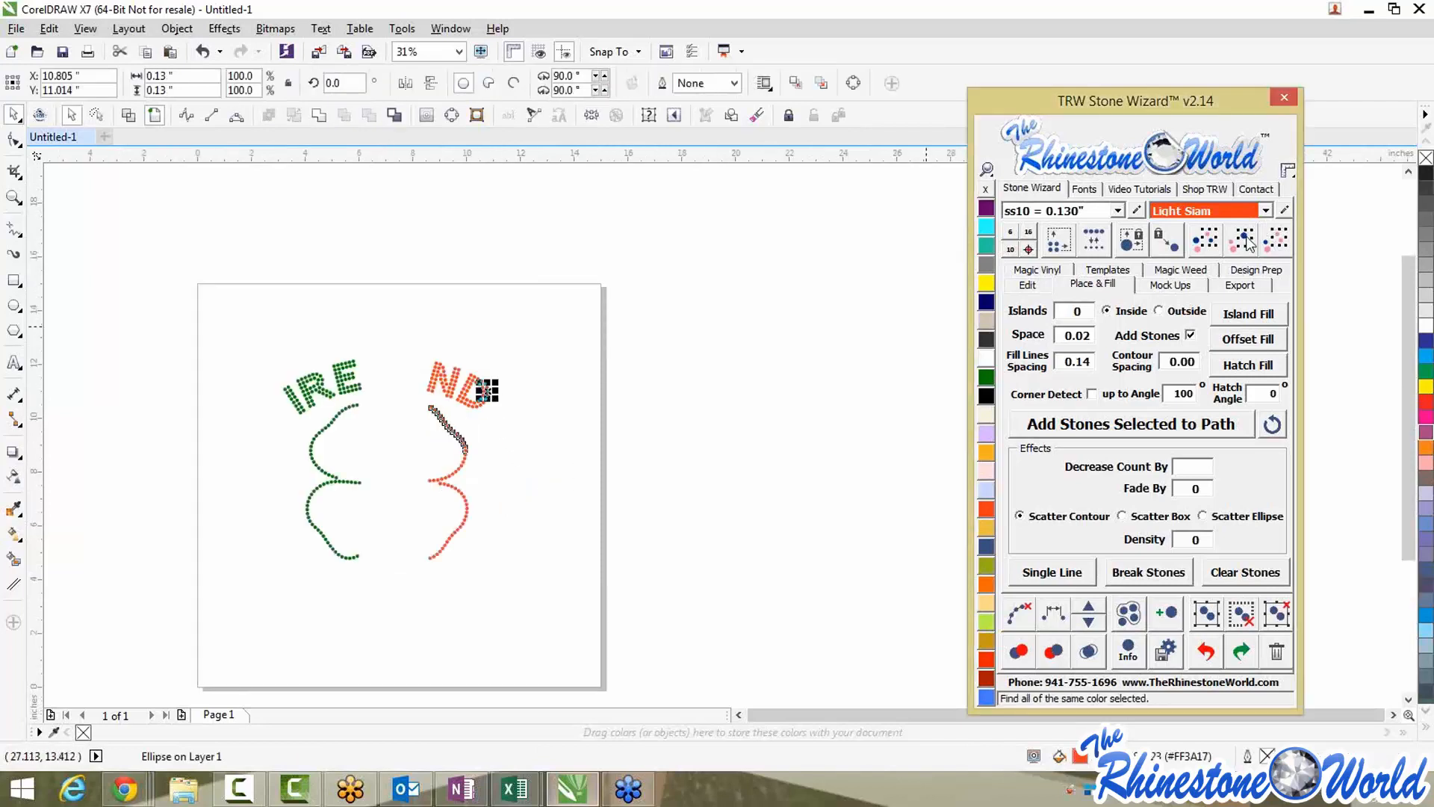
click(1247, 240)
click(984, 587)
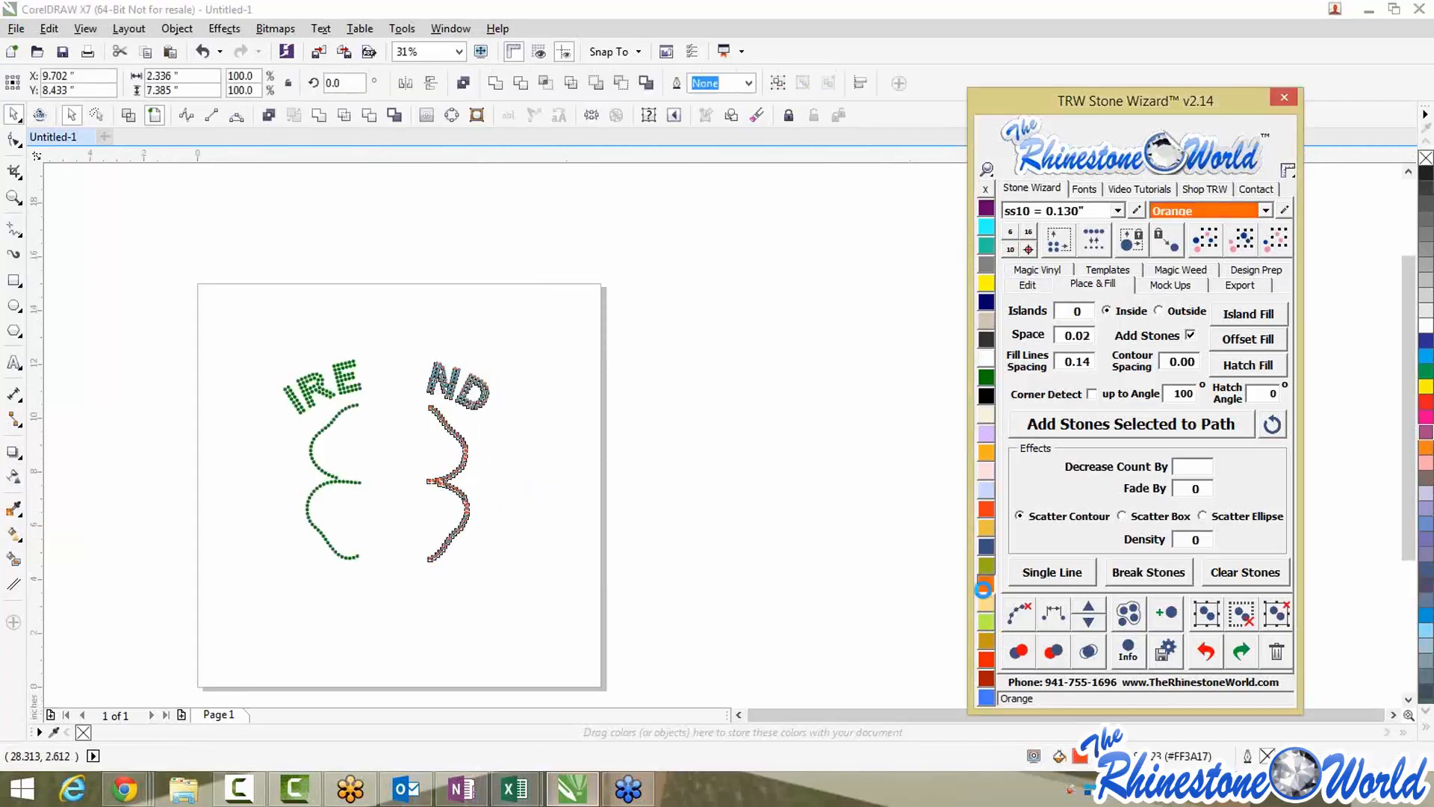
click(781, 517)
Select the entire design and enable the Logo, Simulate Stones and Stone Detail options for its mock-up
drag(192, 250, 537, 598)
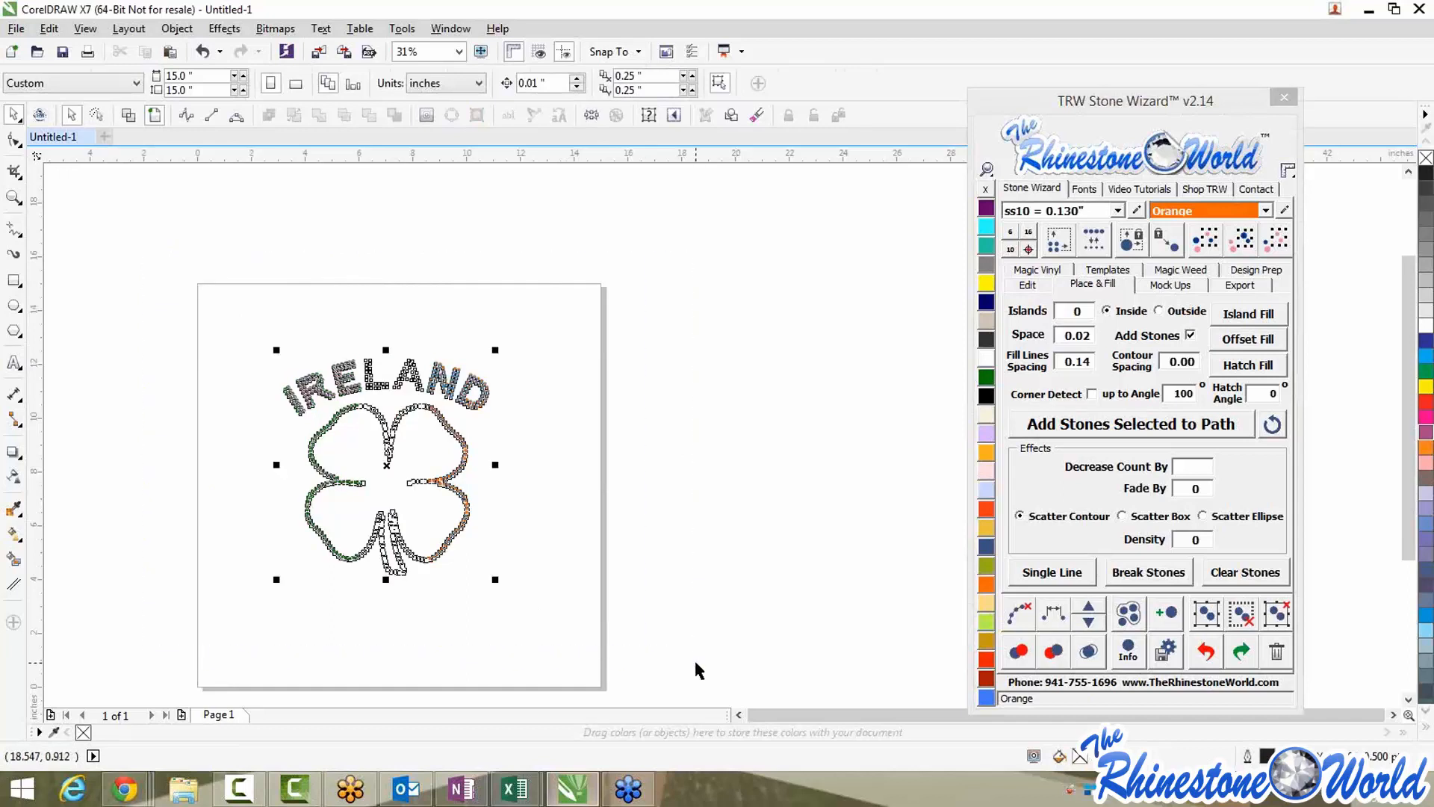
click(1170, 284)
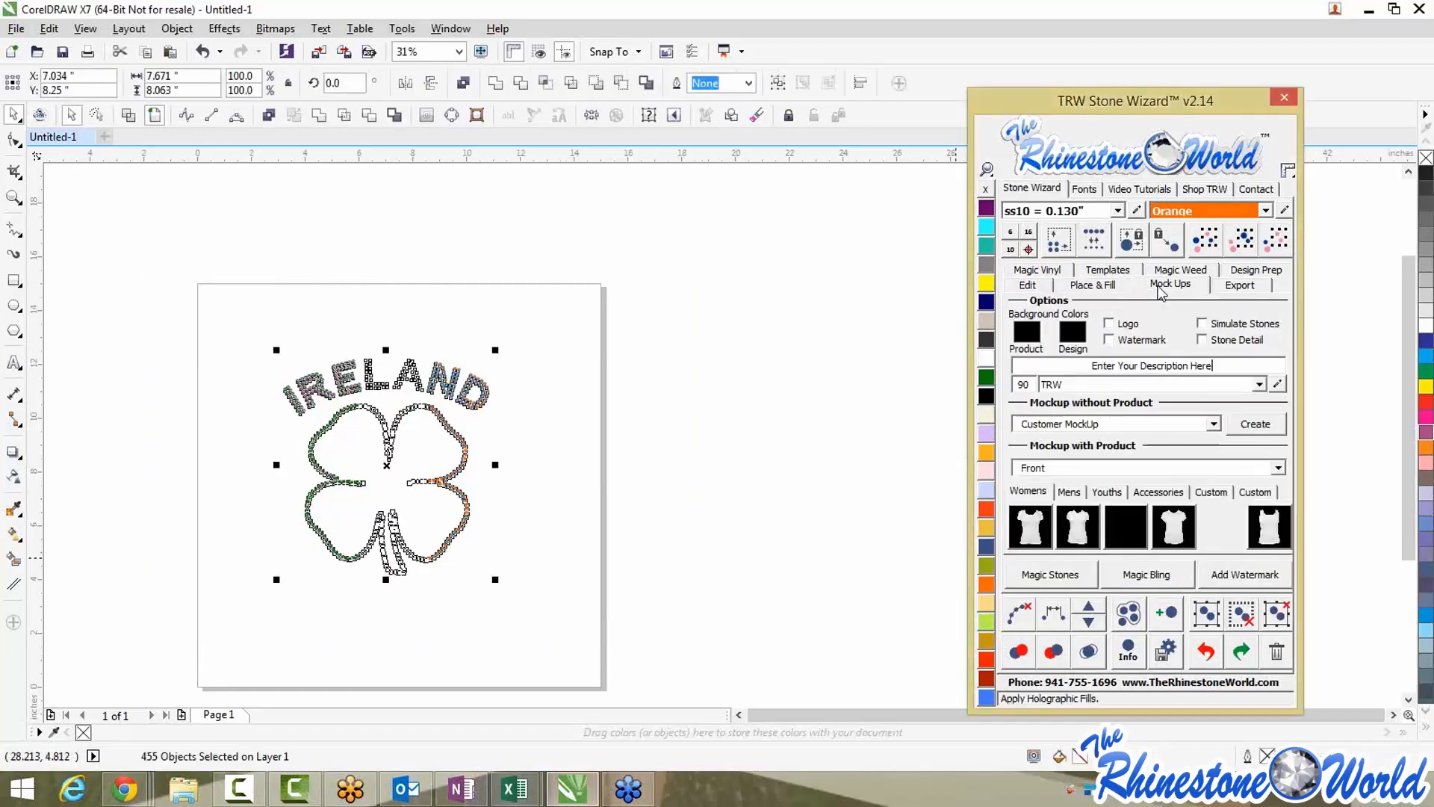
click(1219, 323)
click(1223, 339)
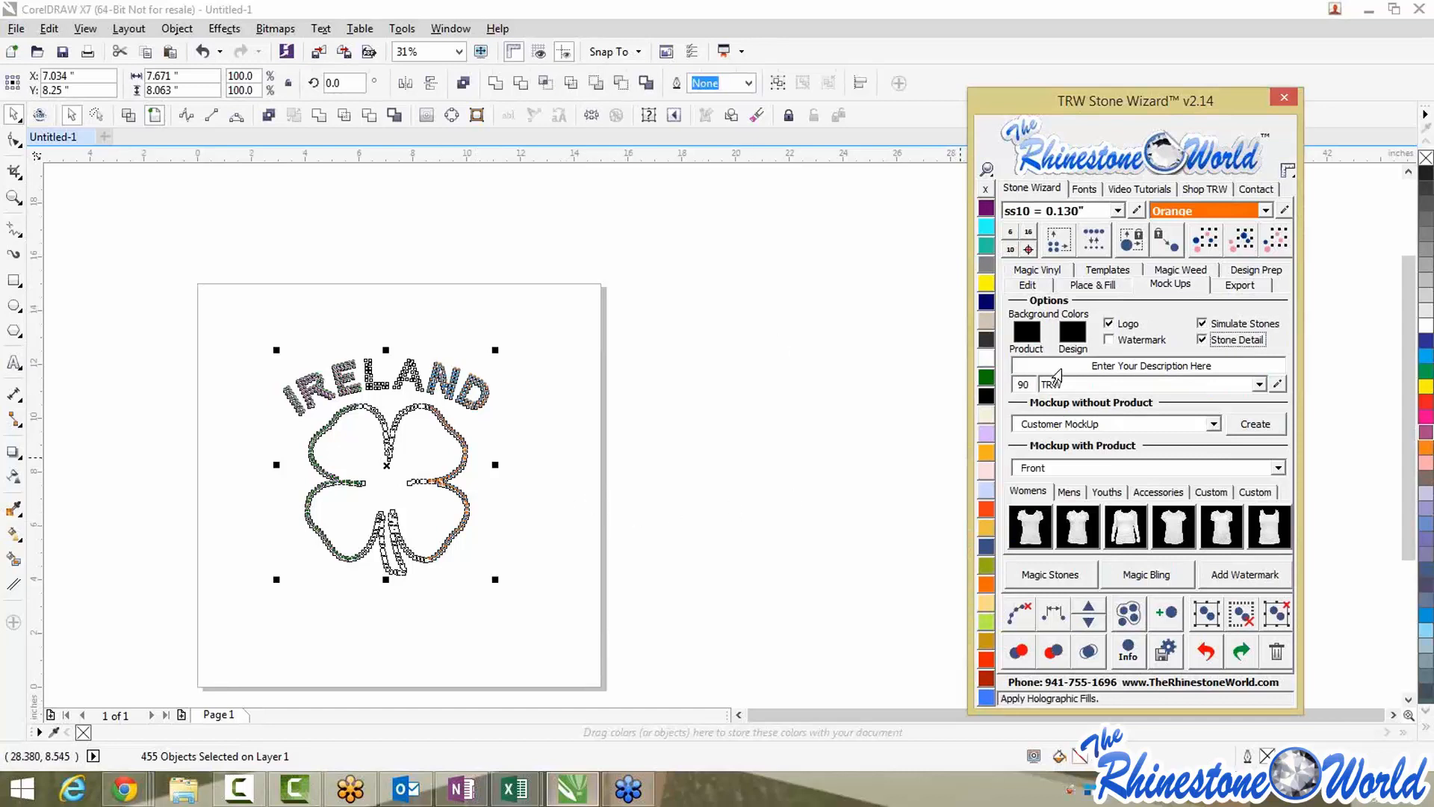
Move the Stone Wizard window toward the upper middle of the workspace and set the mock-up description to "TRW Ireland"
drag(1060, 105, 933, 50)
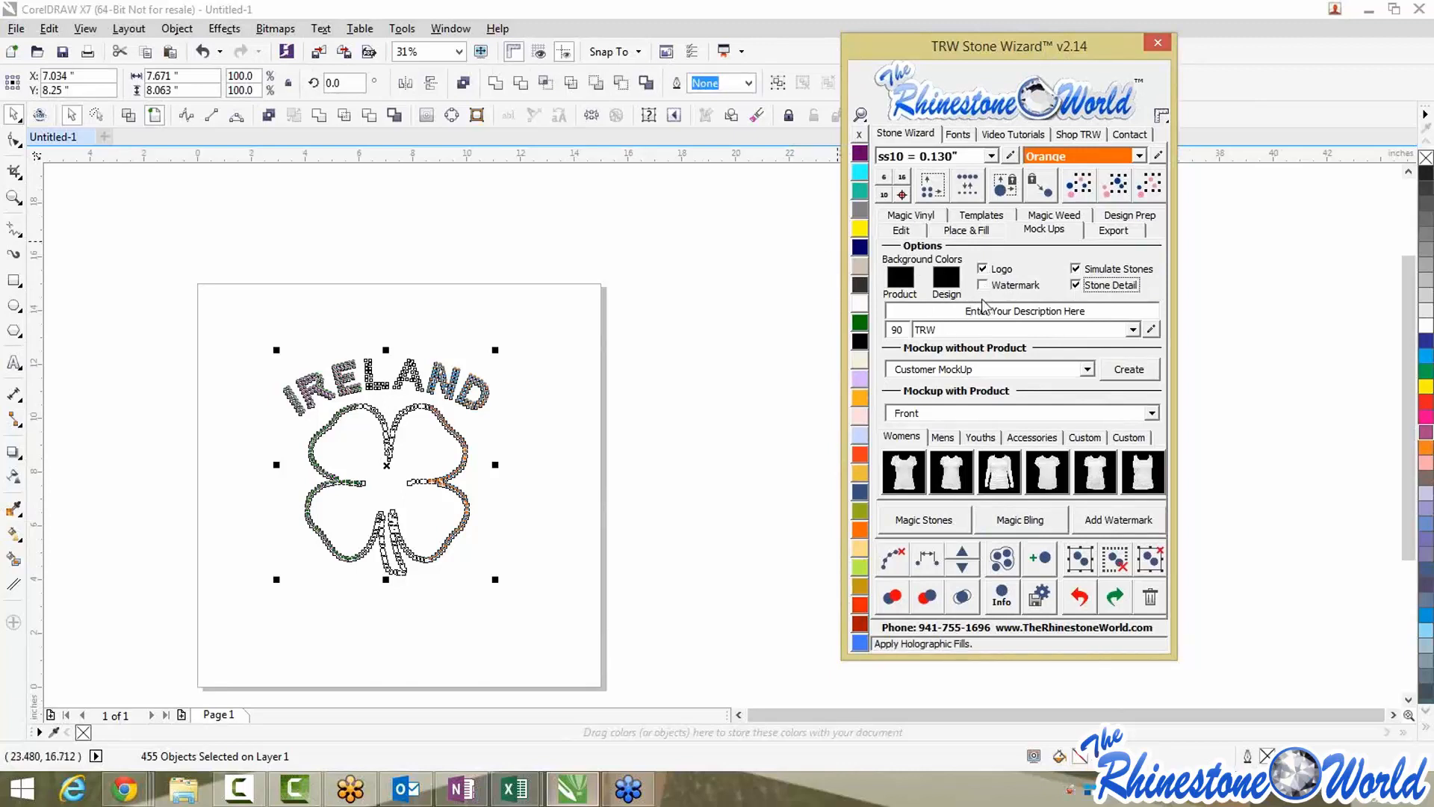
click(1132, 306)
text(TR)
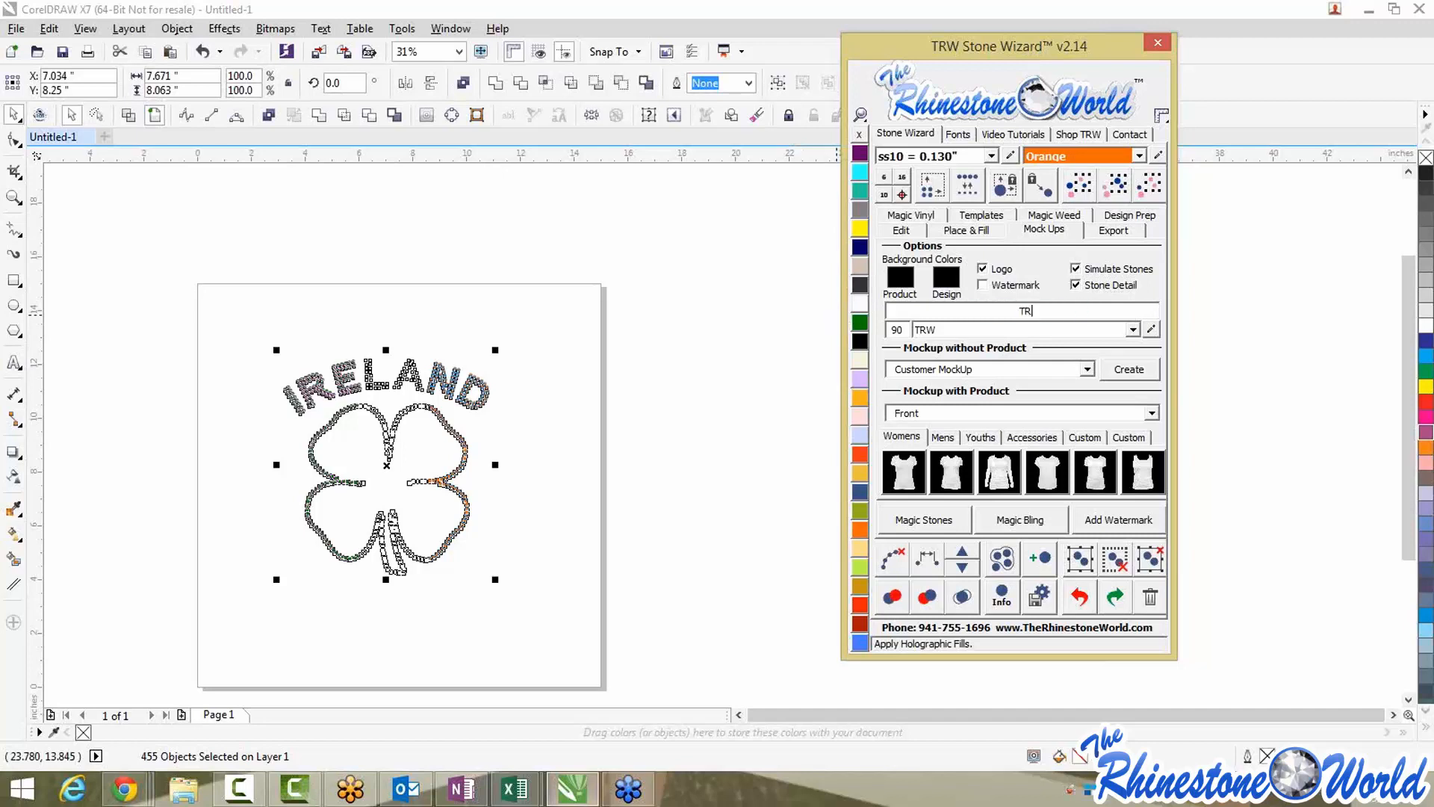
text(W Ireland)
Create a Proof - Front product mock-up of the design on the first women's short-sleeve shirt
click(1152, 414)
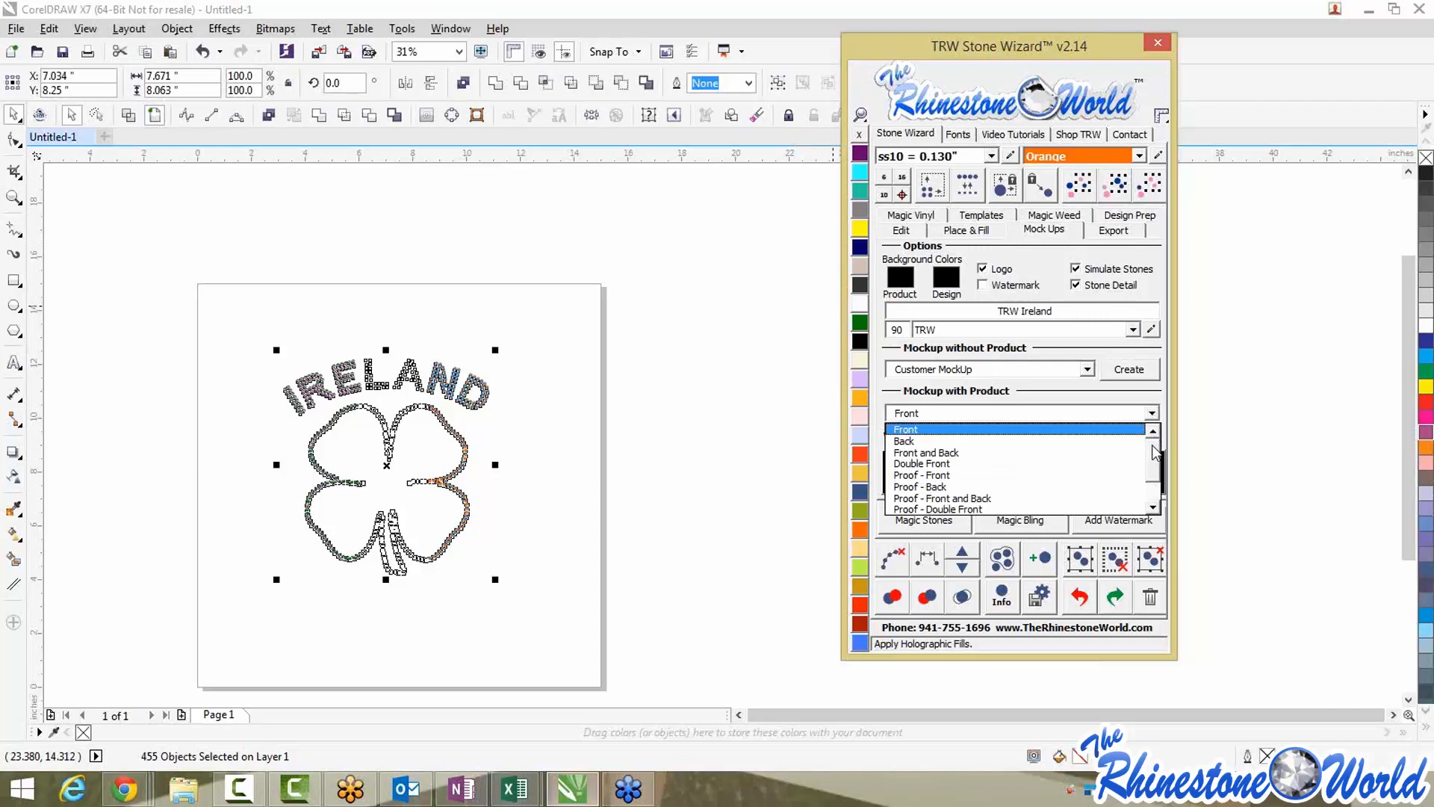
drag(1155, 457, 1155, 463)
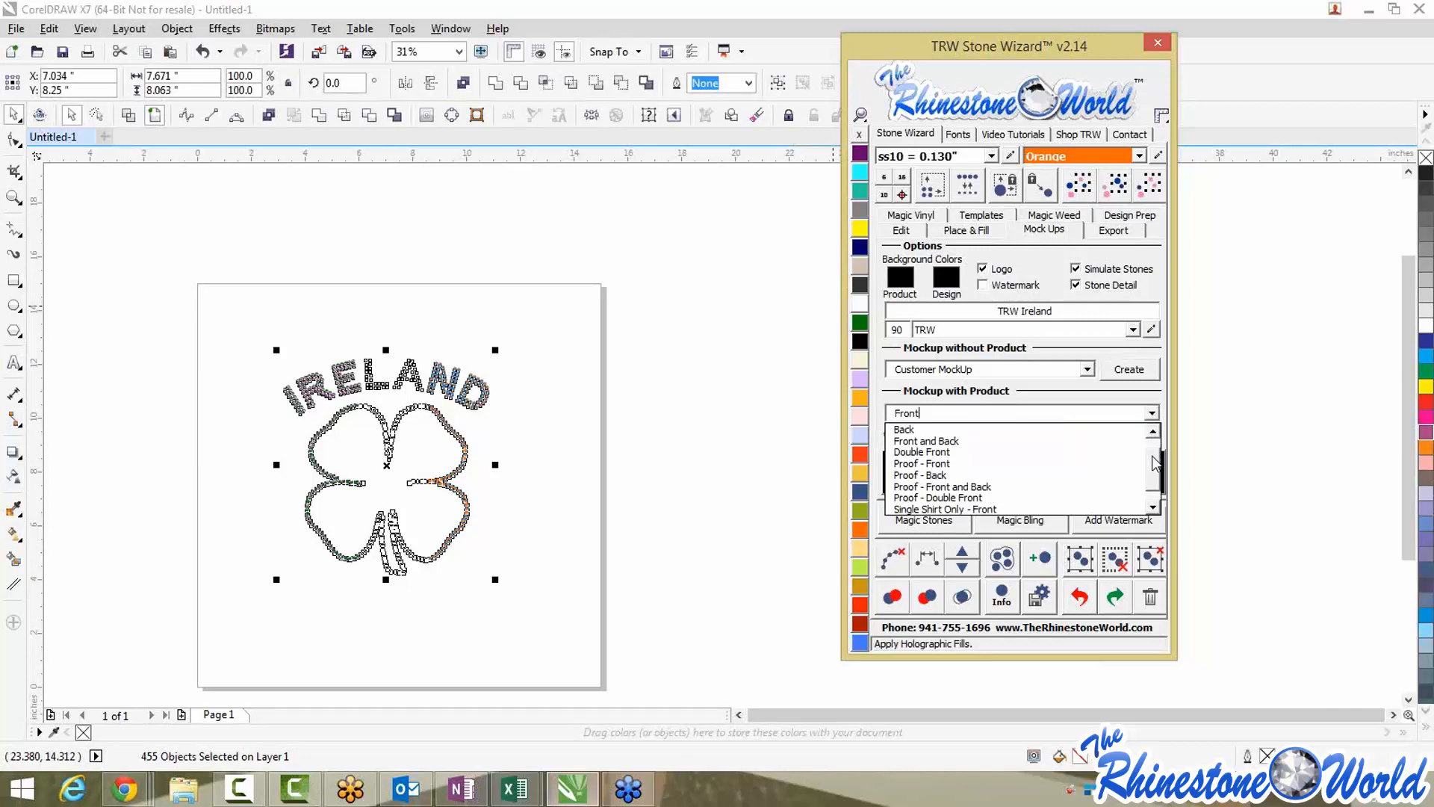
click(959, 464)
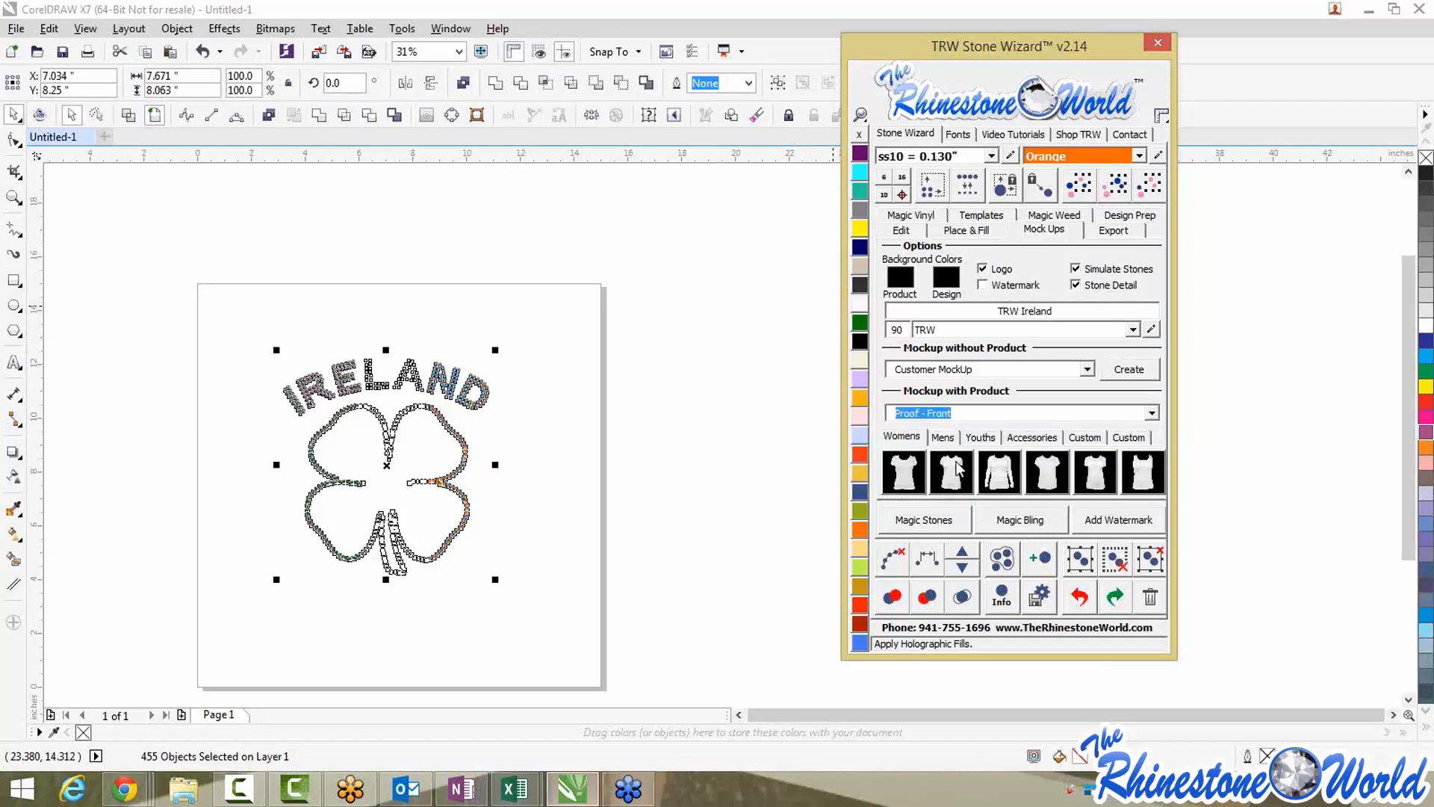
click(901, 475)
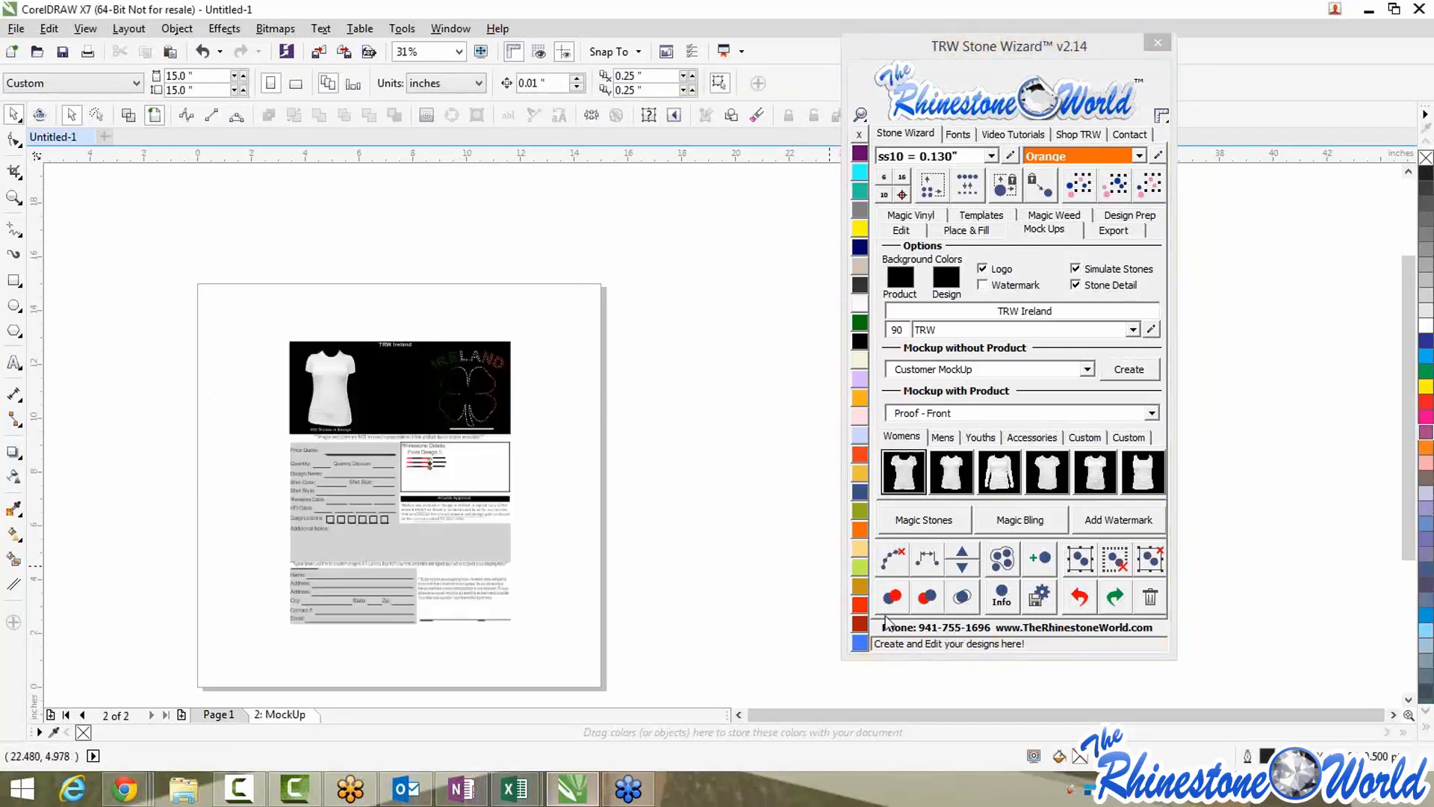
scroll(334, 364, up, 5)
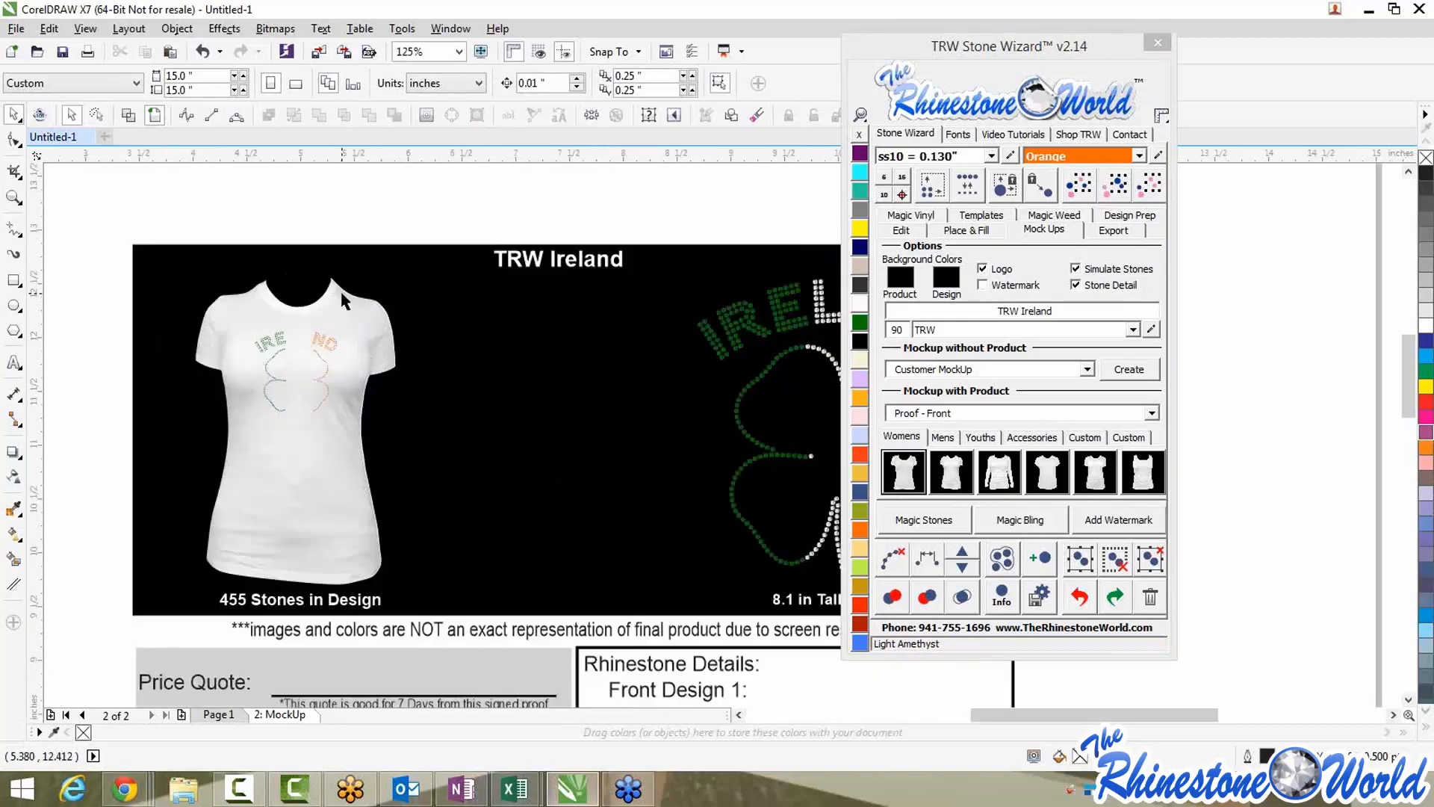
Recolor the women's shirt in the Proof - Front mock-up Cobalt
scroll(299, 306, up, 3)
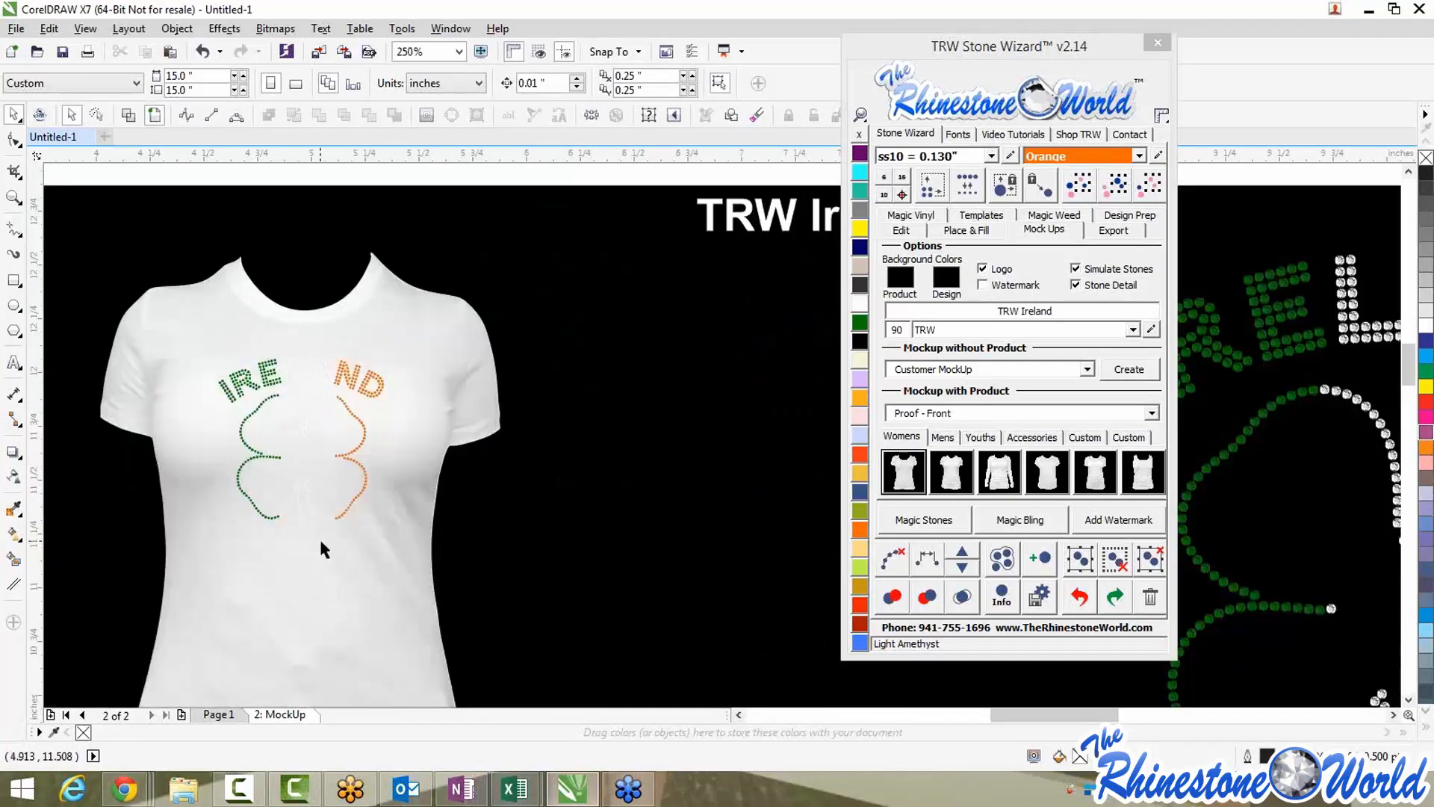
scroll(314, 426, down, 3)
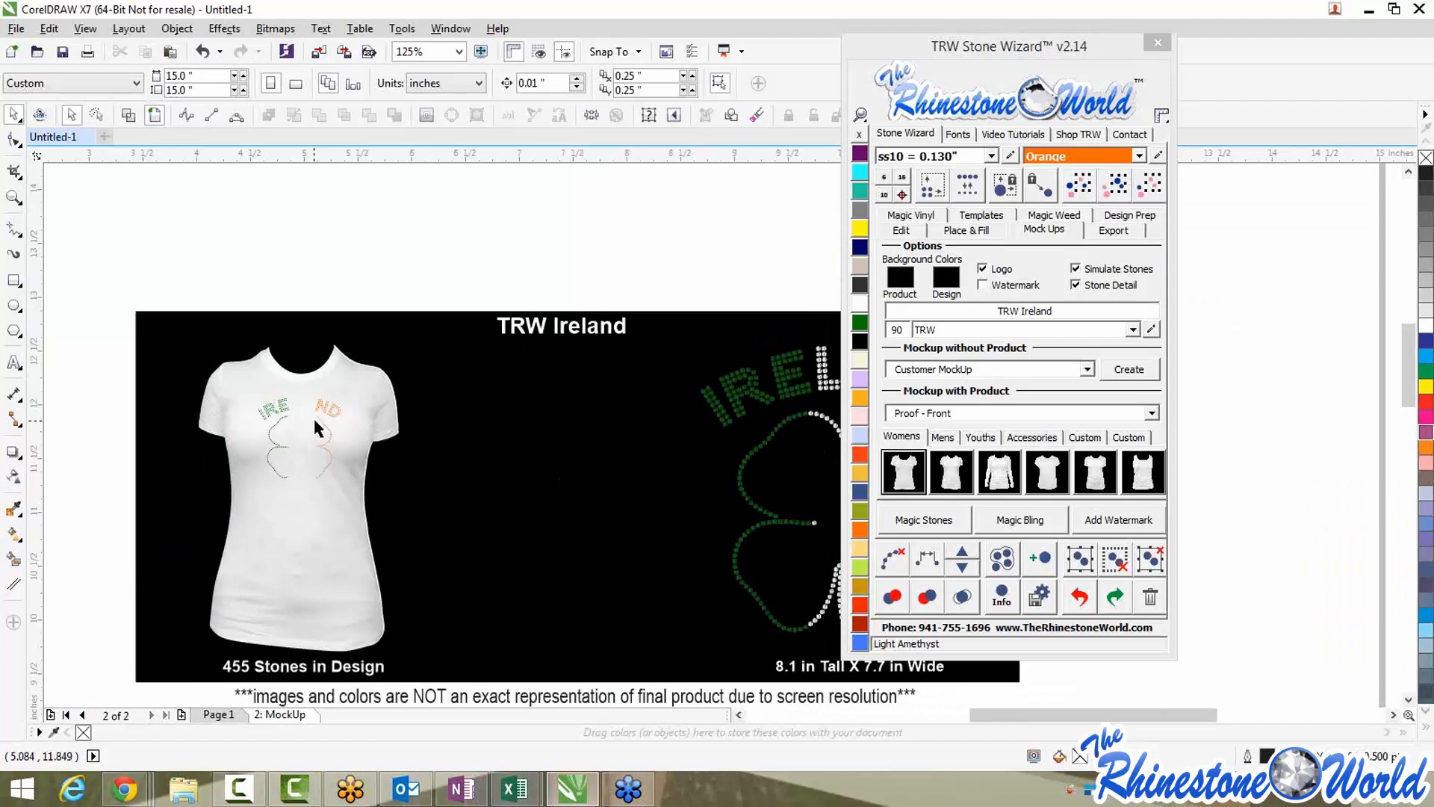
click(361, 384)
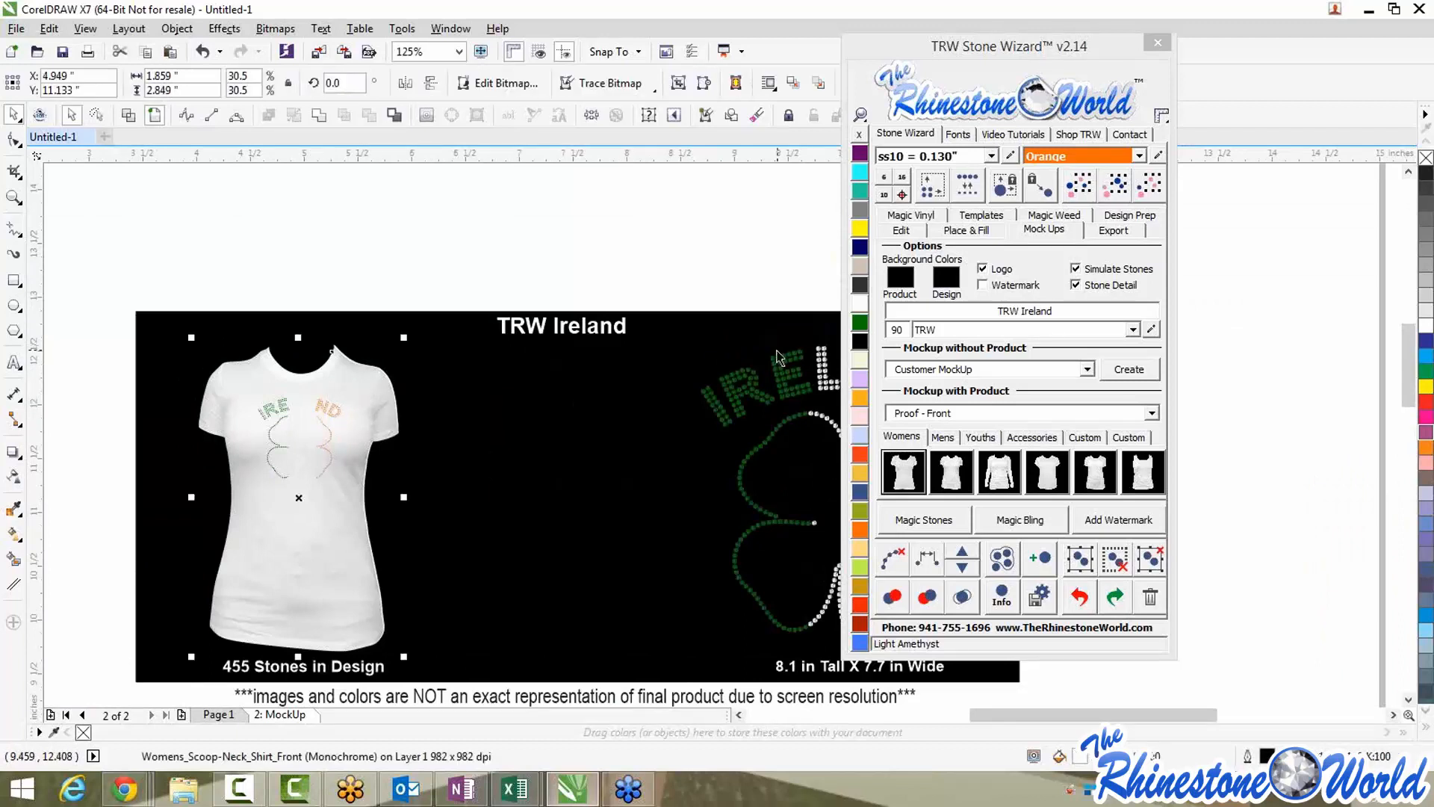
click(861, 249)
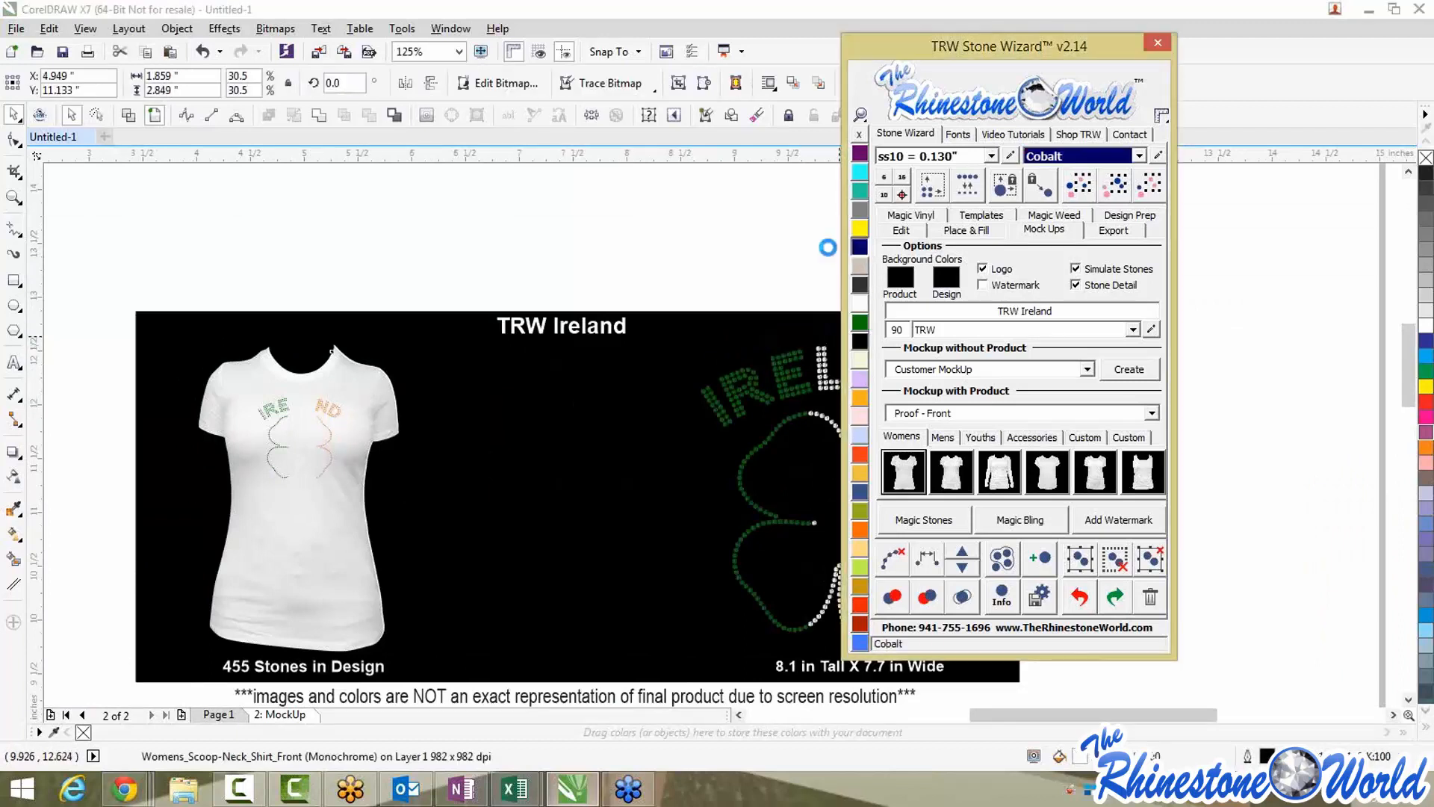
click(617, 231)
Examine the simulated rhinestone lettering and clover on the recolored shirt, up close and within the whole proof
scroll(293, 425, up, 5)
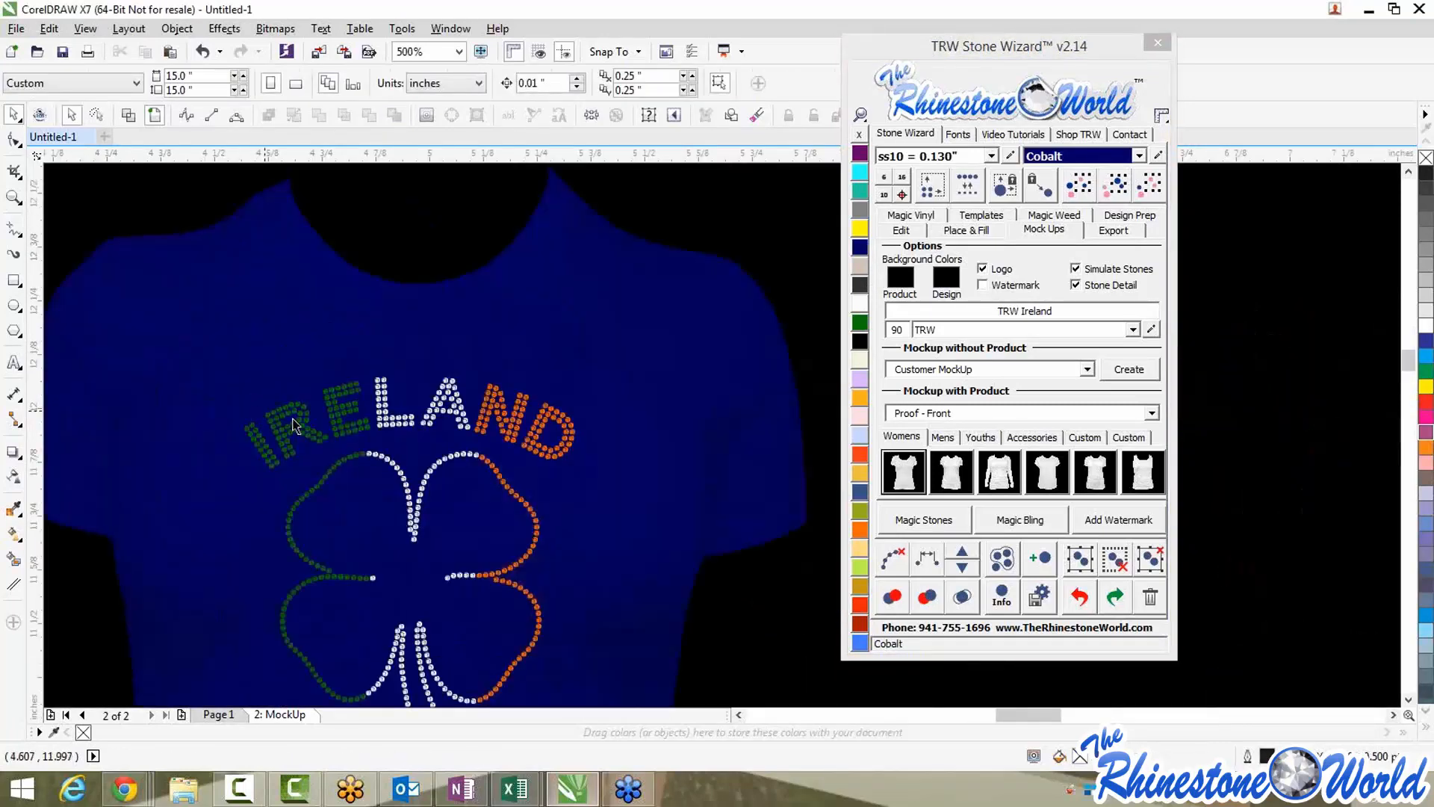
scroll(293, 425, down, 5)
scroll(289, 274, up, 2)
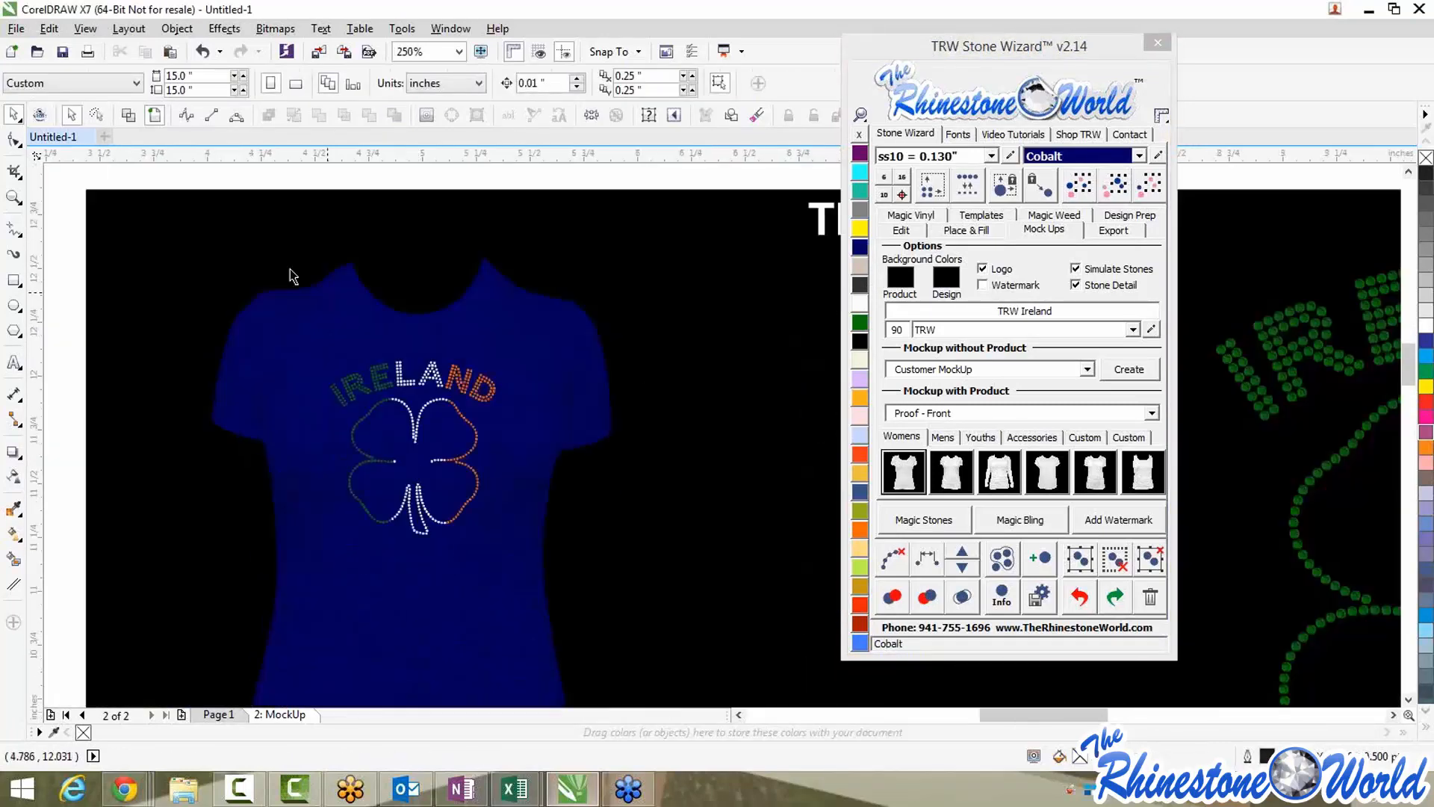
scroll(422, 381, up, 1)
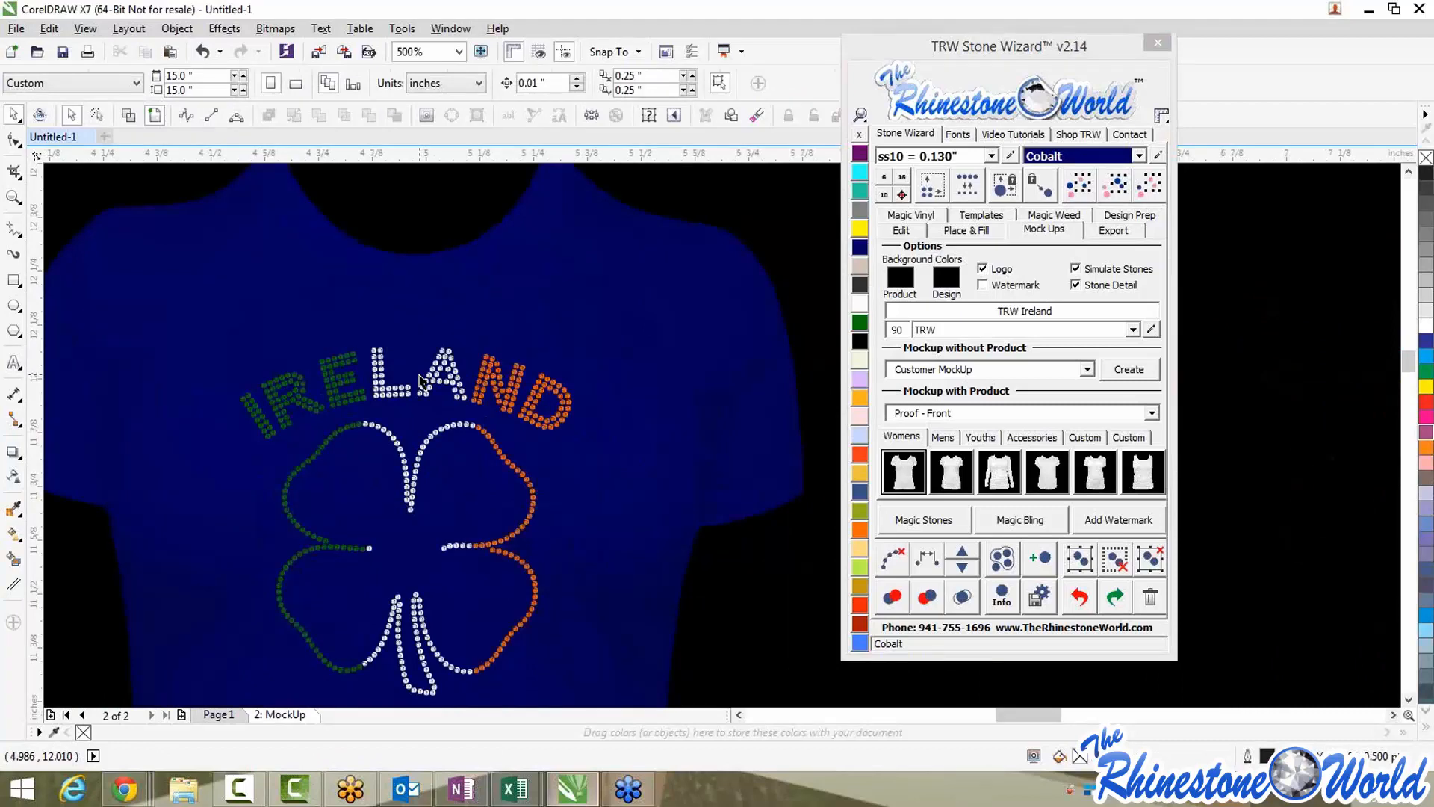
scroll(425, 387, up, 2)
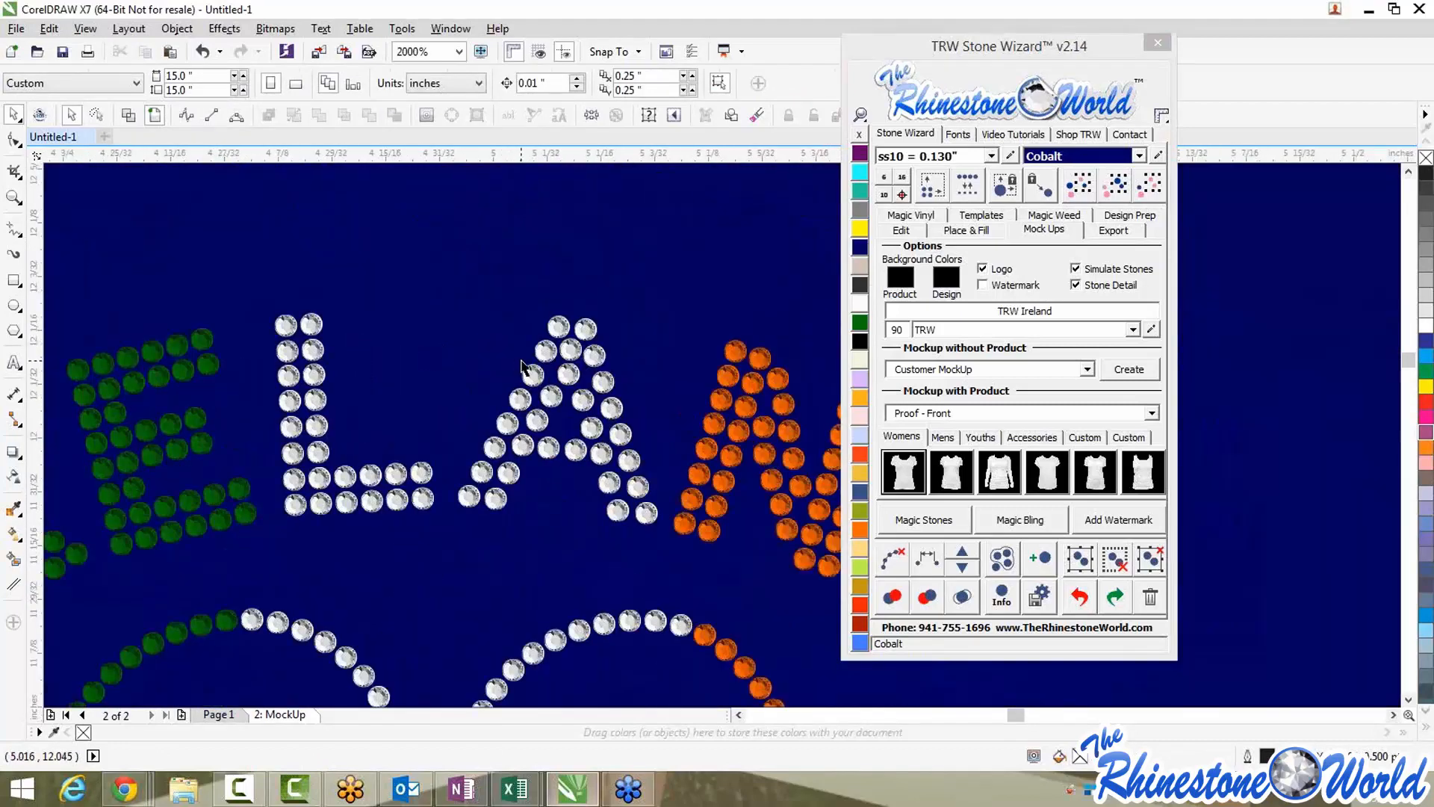
scroll(522, 366, down, 1)
scroll(516, 374, down, 1)
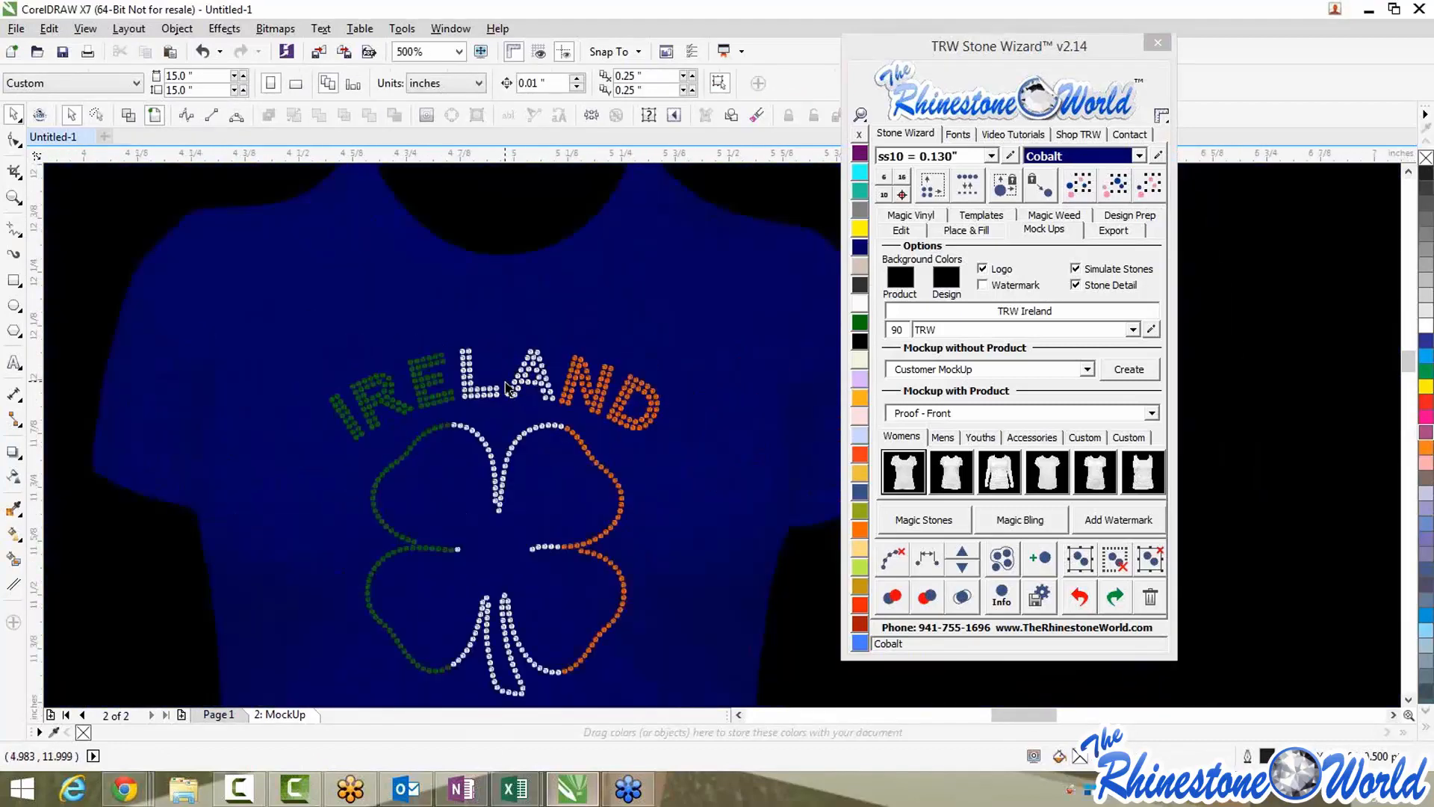
scroll(498, 389, down, 1)
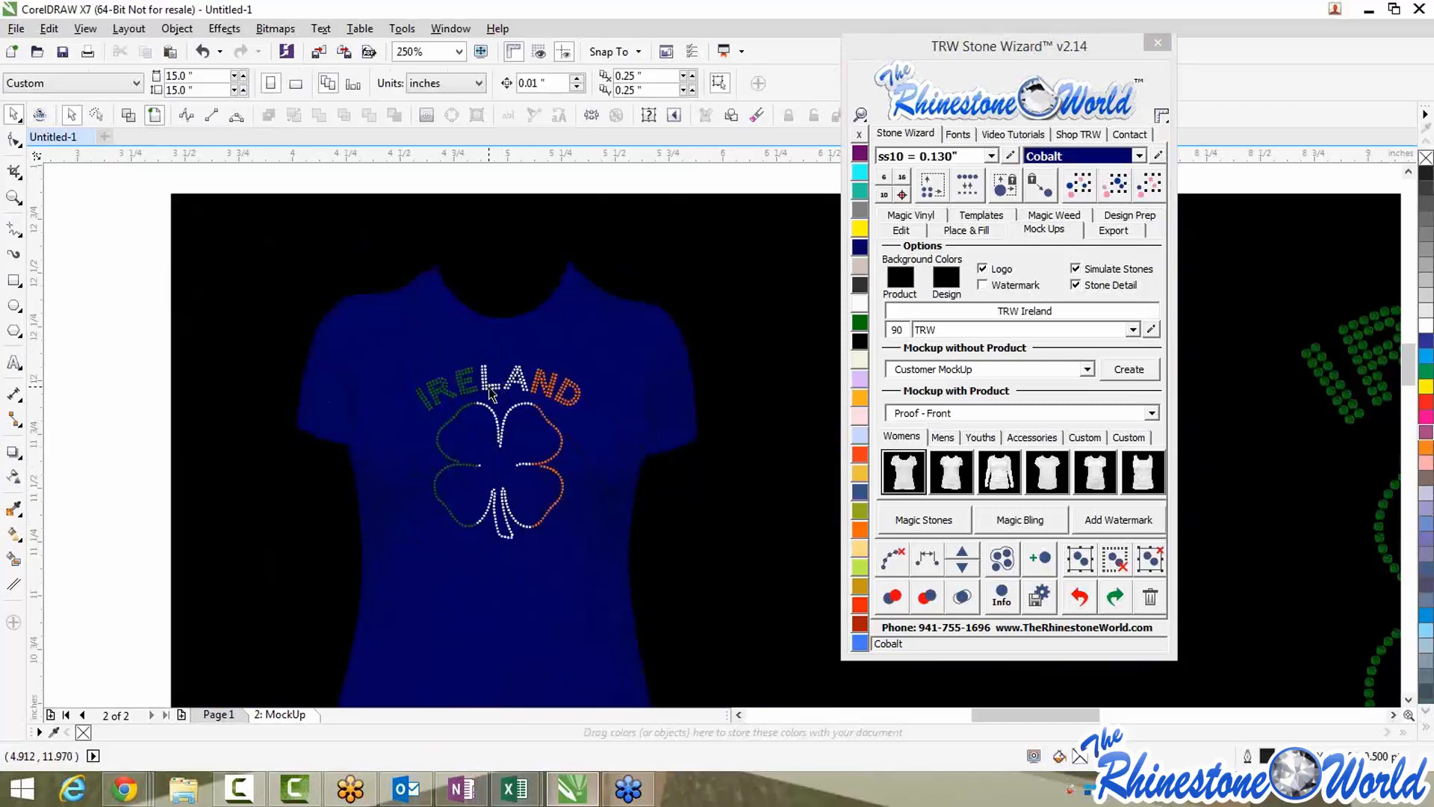
scroll(490, 386, down, 1)
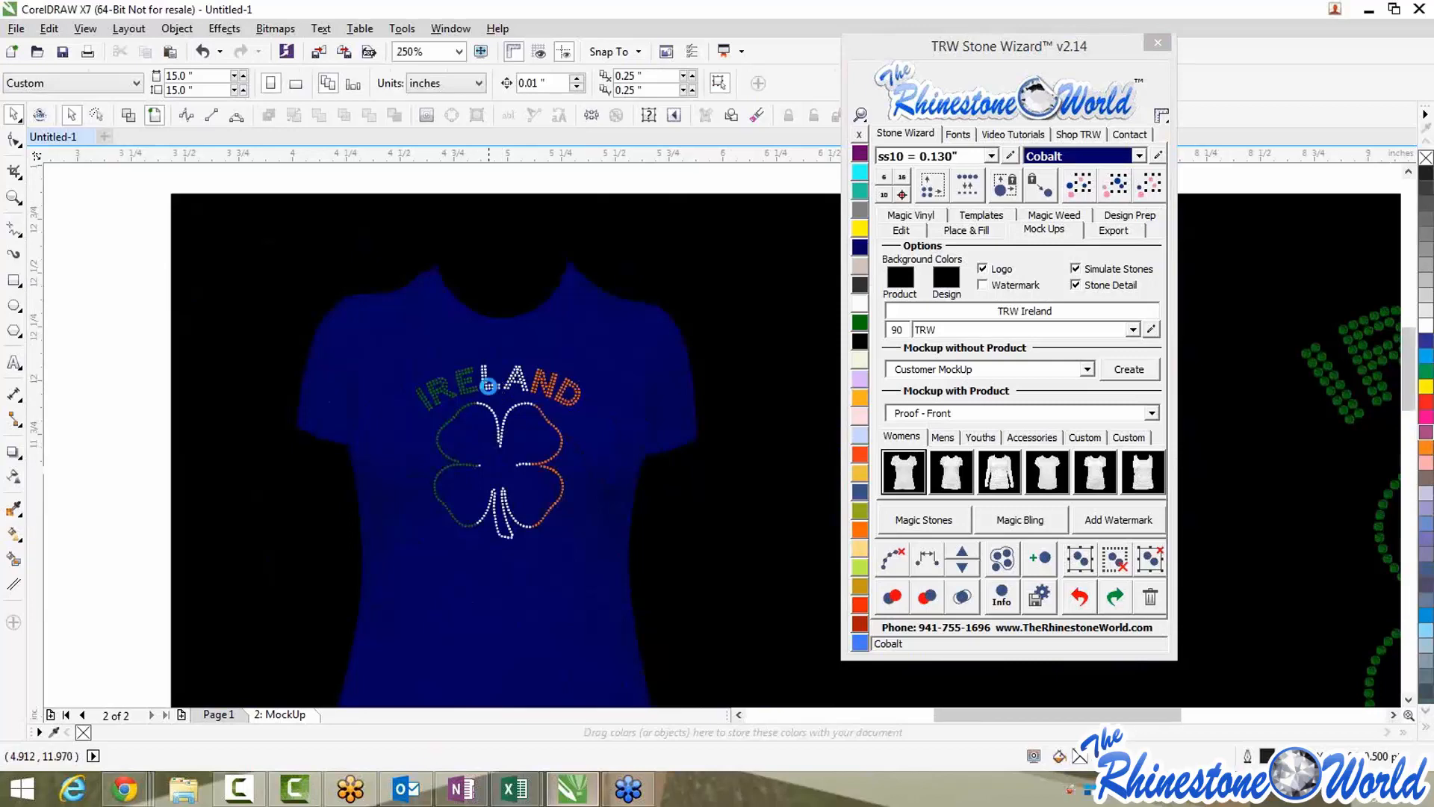
scroll(489, 385, down, 3)
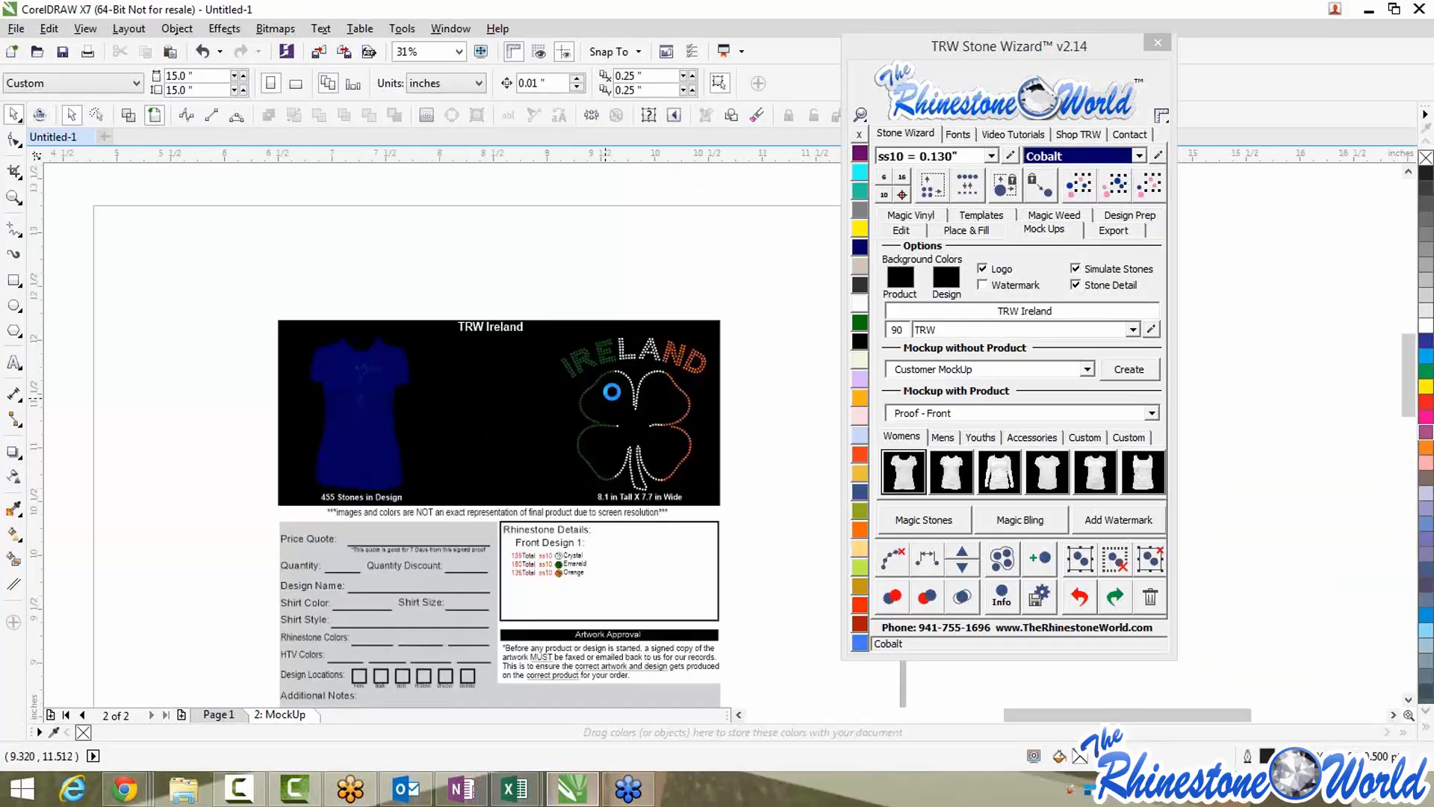
Examine the proof's design size, order form and Rhinestone Details, moving the Stone Wizard window clear of the sheet
scroll(611, 391, up, 2)
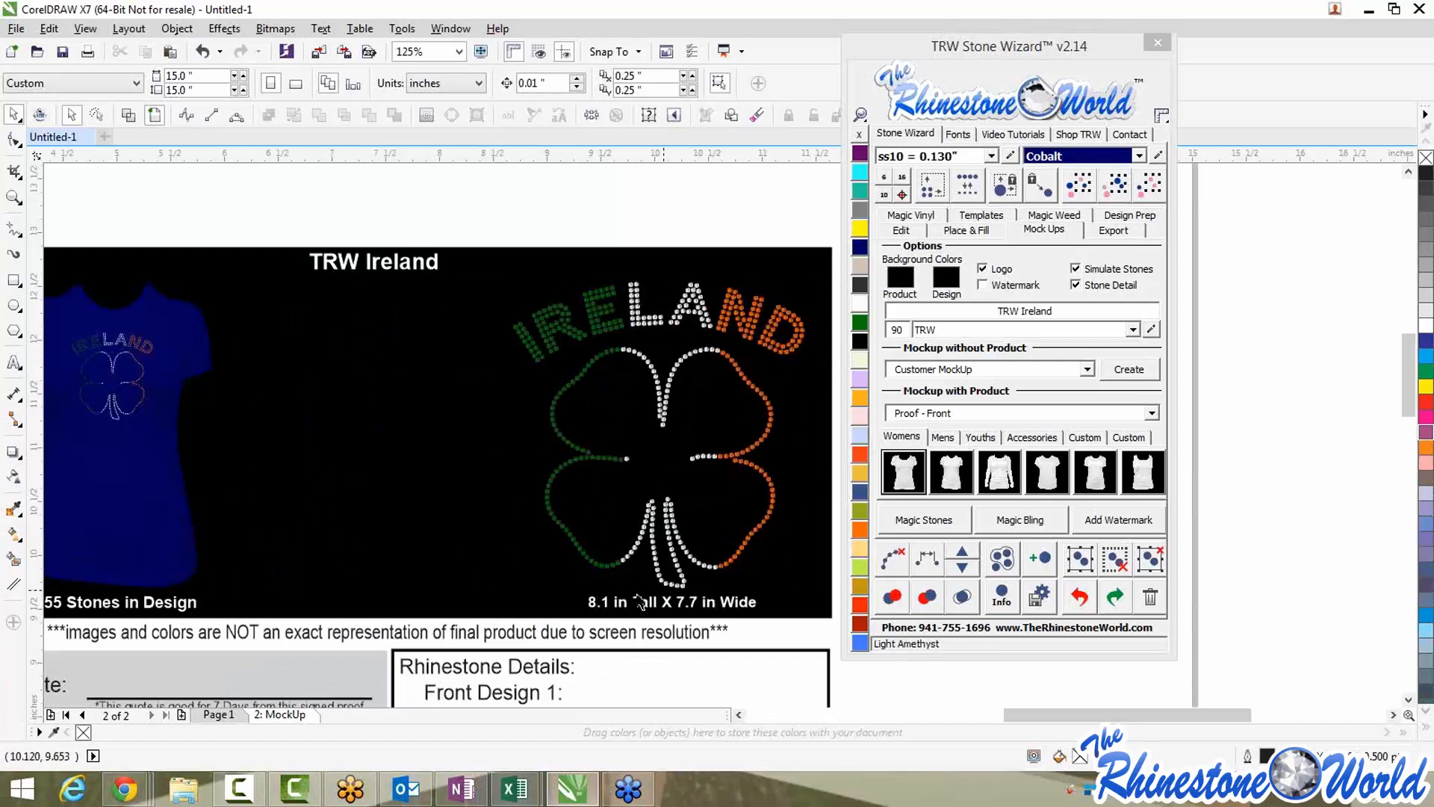
scroll(549, 466, down, 5)
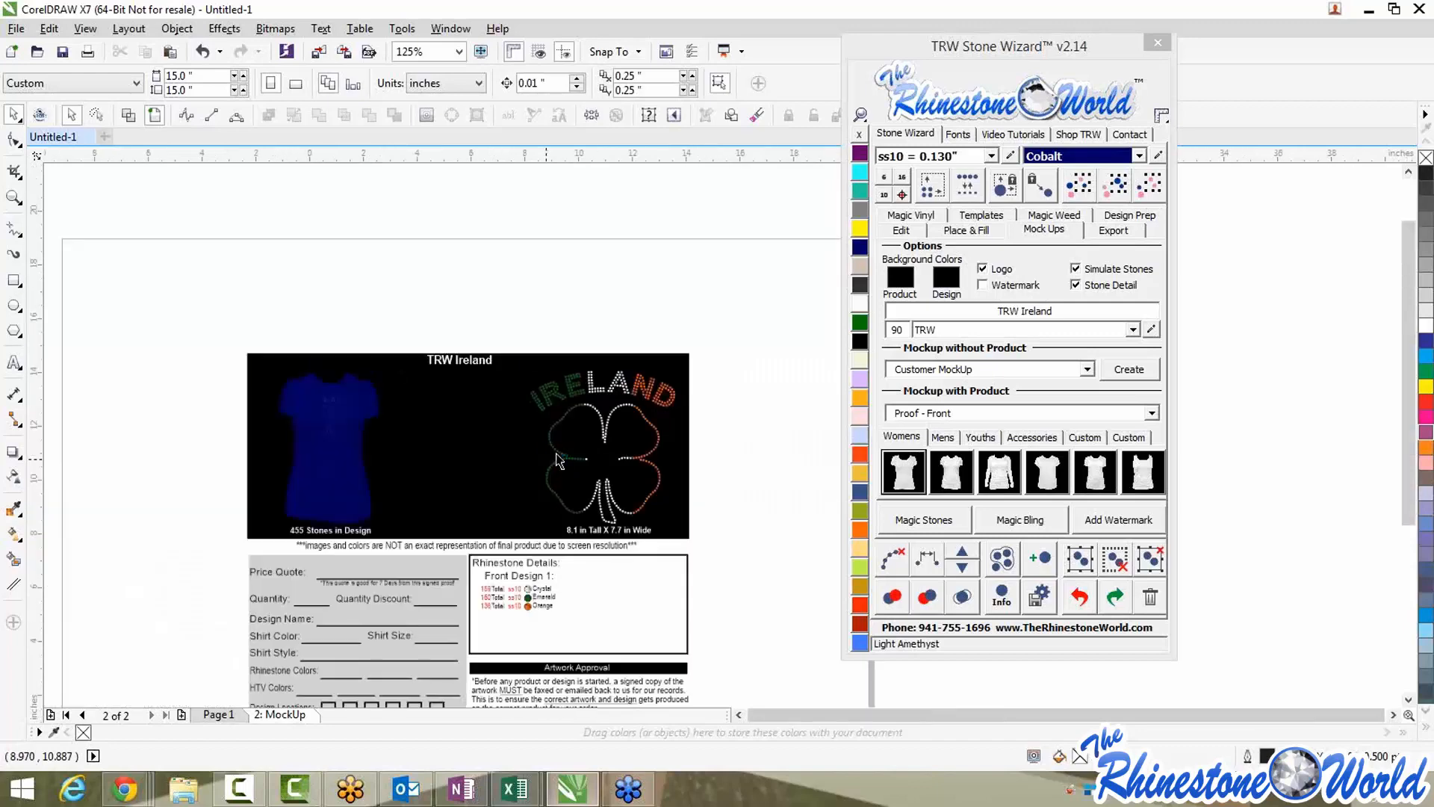
scroll(455, 640, up, 5)
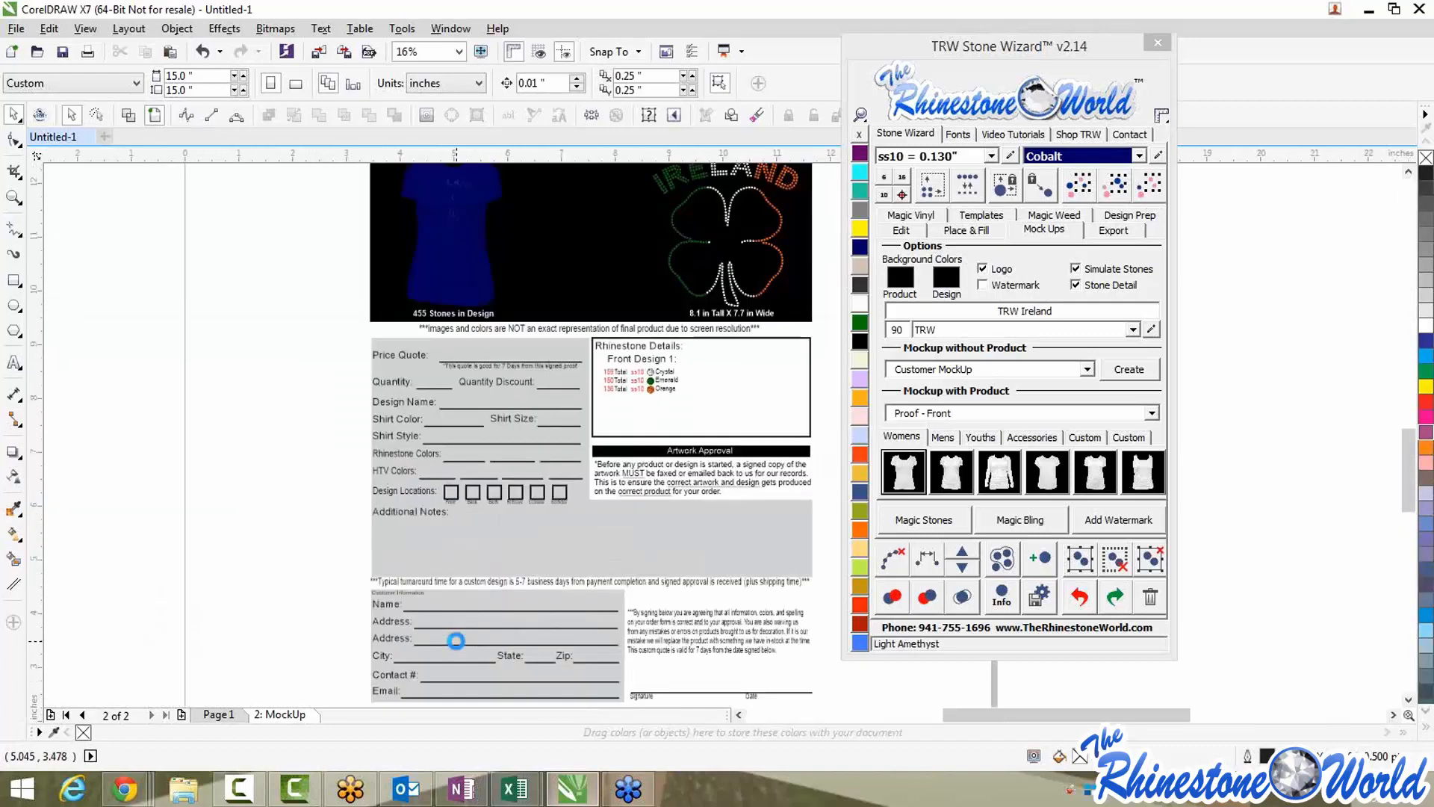
scroll(529, 427, down, 1)
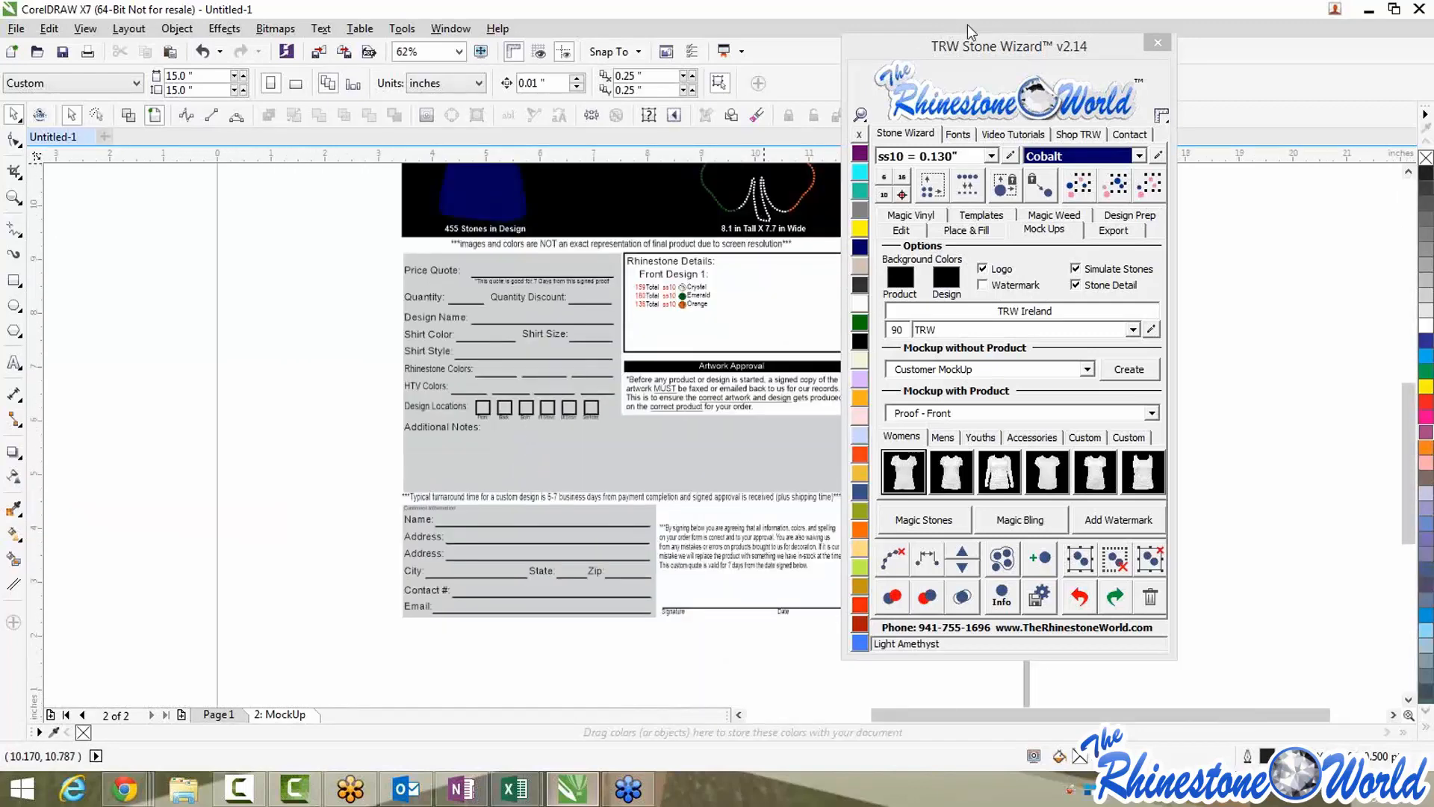
drag(984, 51, 1106, 68)
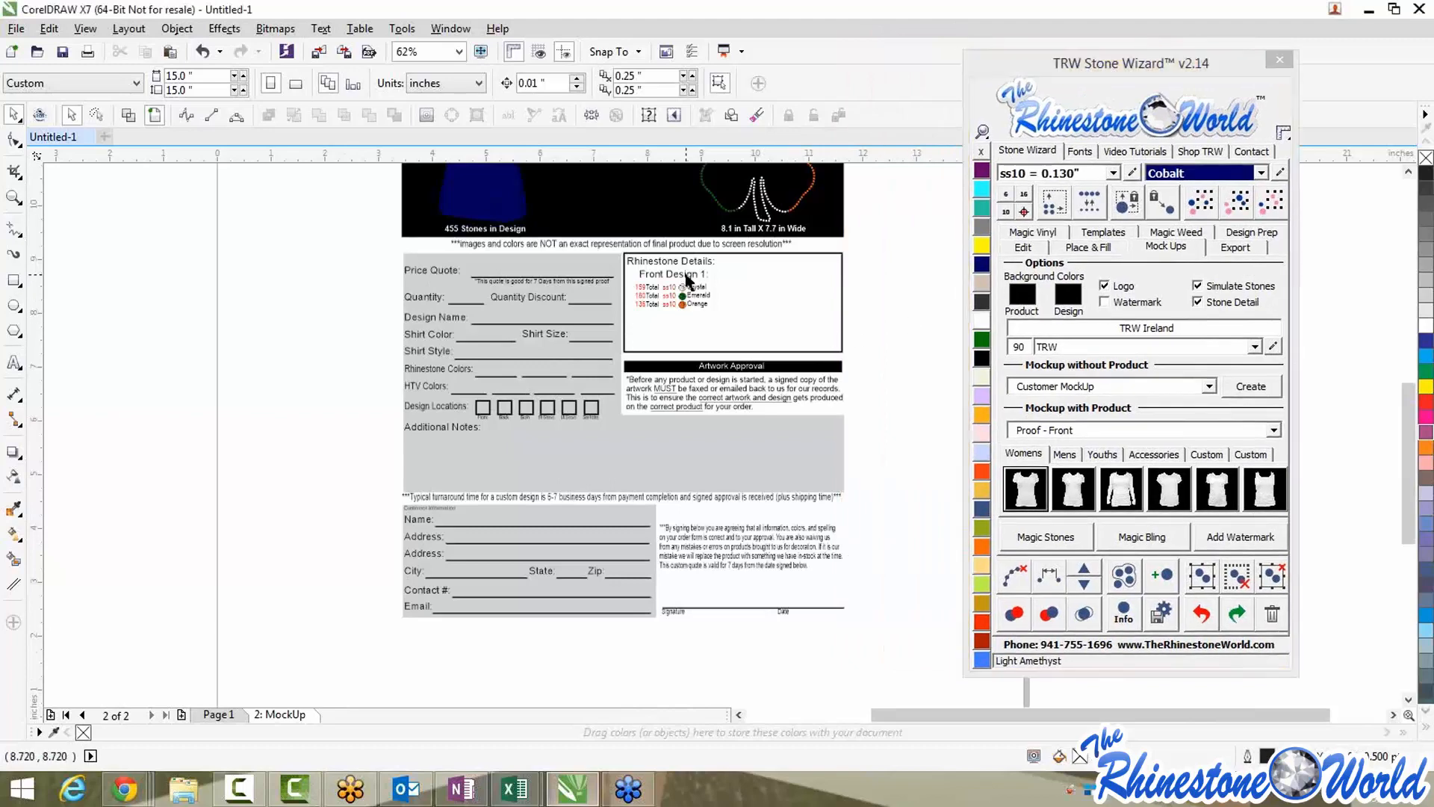
scroll(686, 284, up, 4)
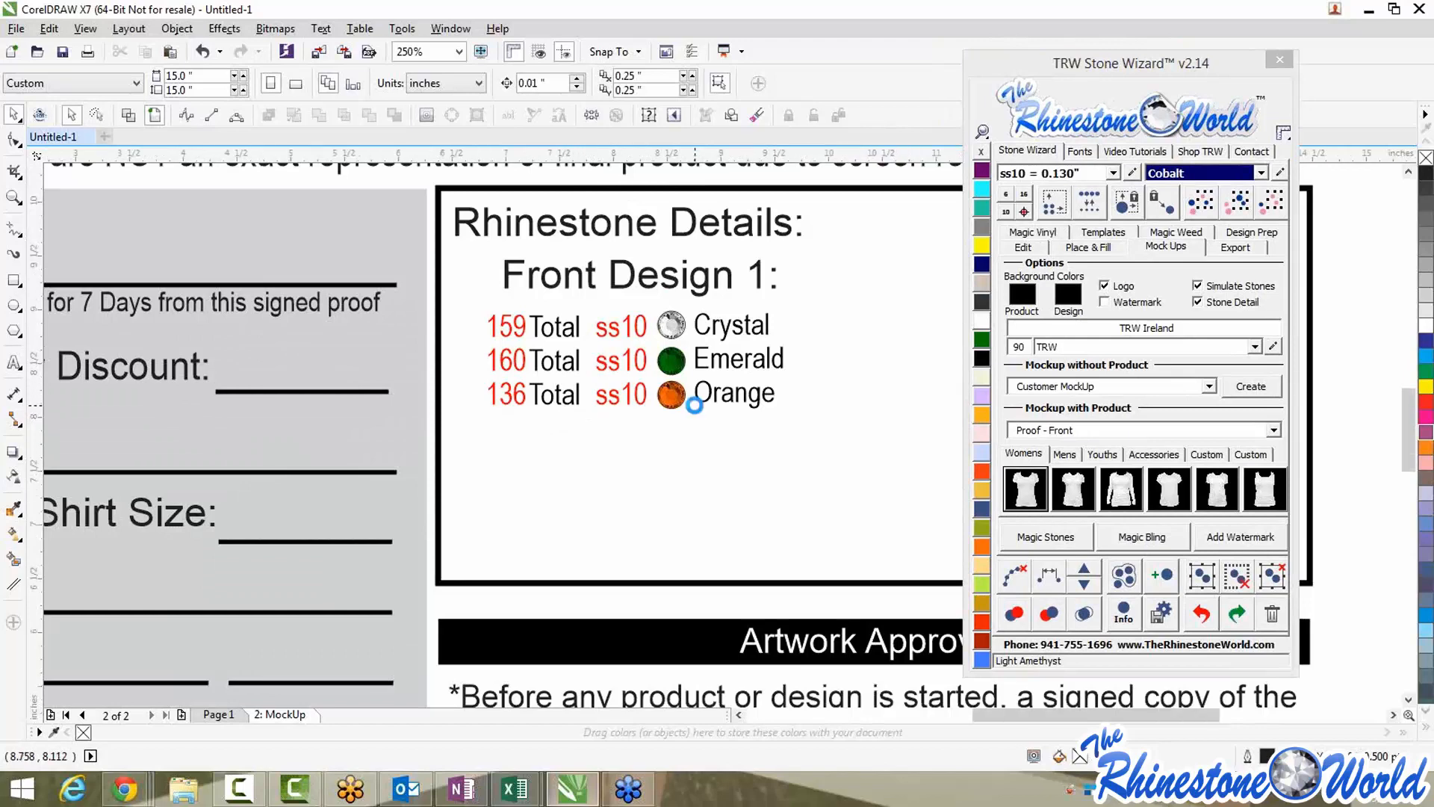
scroll(694, 404, down, 2)
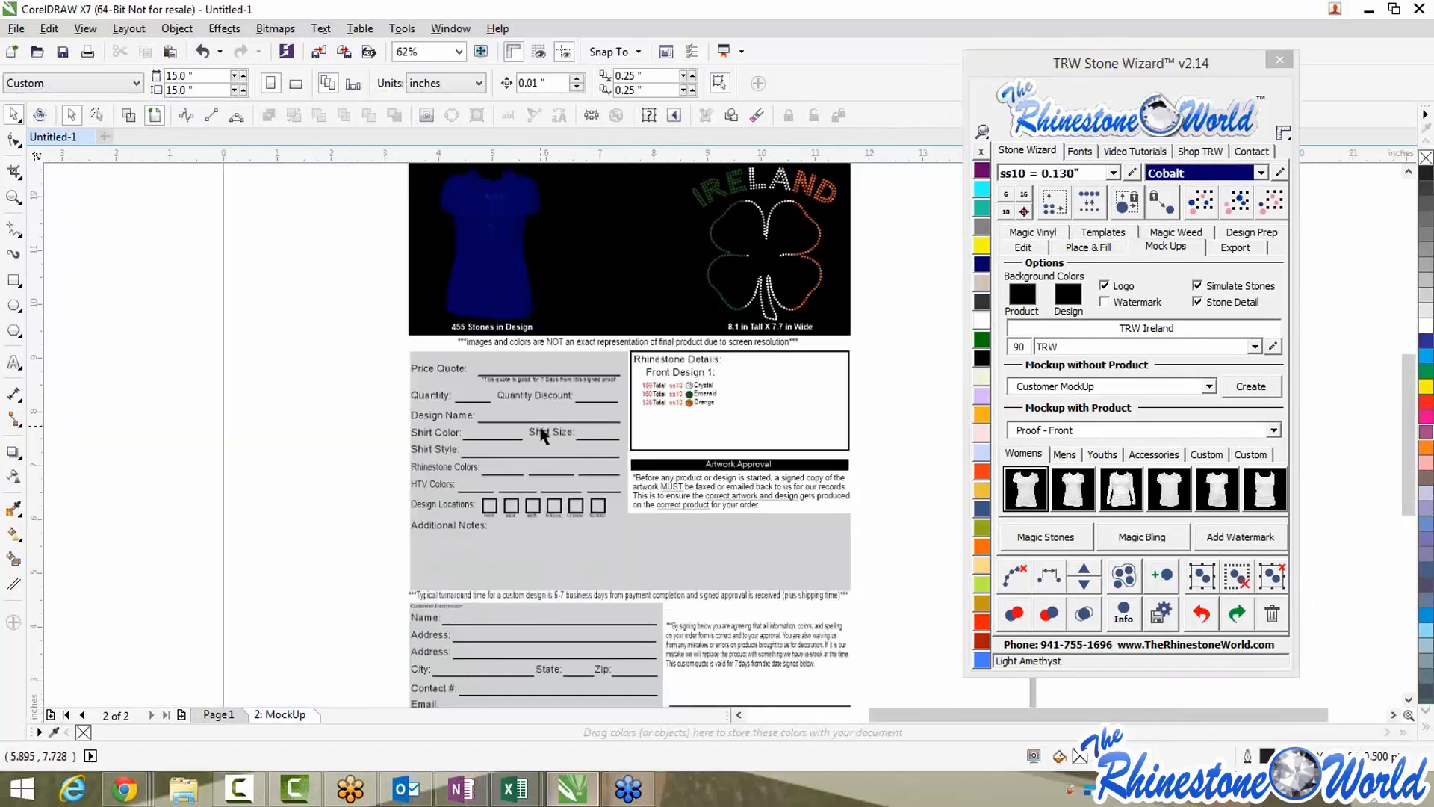
Replace the "Shirt Size:" label on the proof's order form with "Long Sleeve:" and deselect it
scroll(542, 437, up, 1)
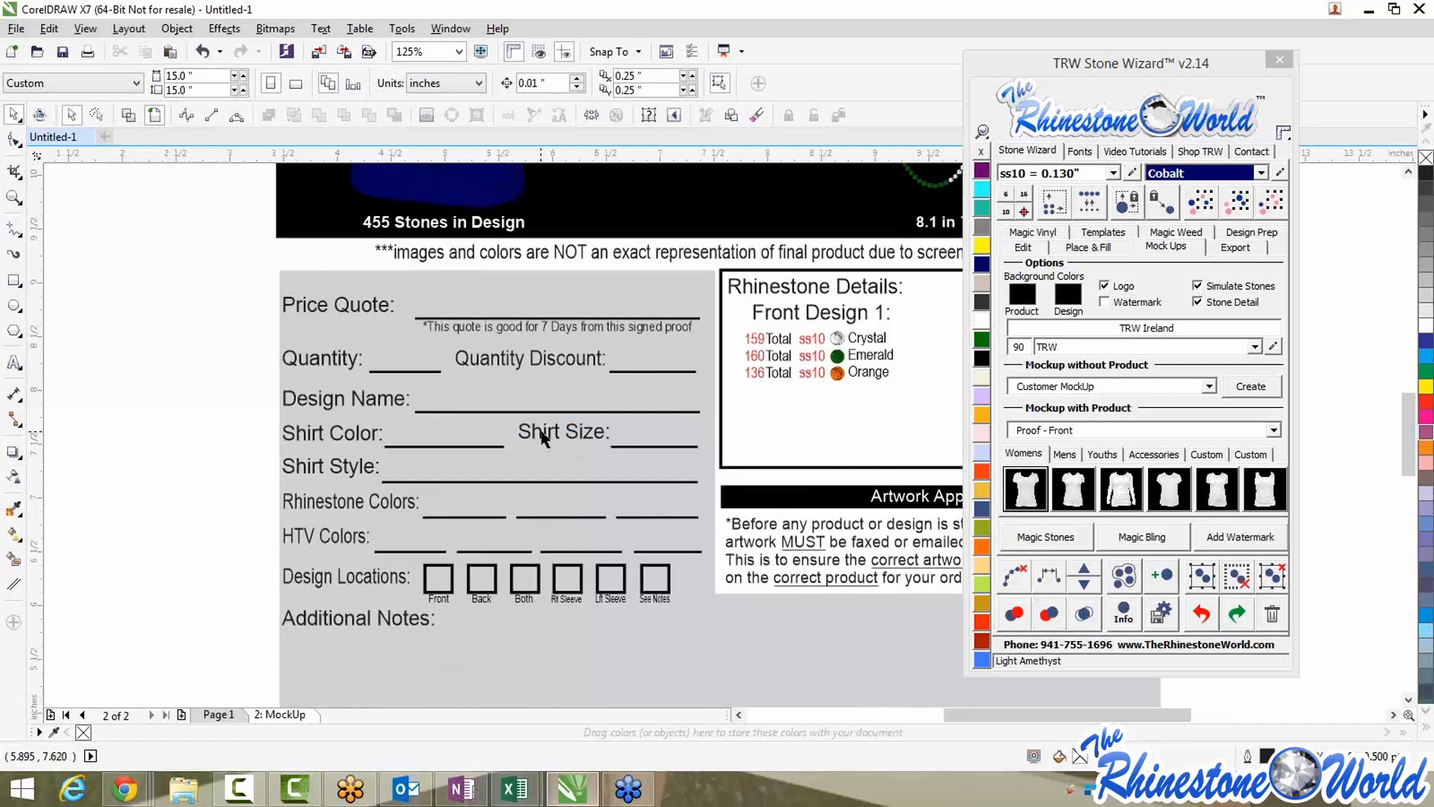
double_click(603, 439)
drag(605, 437, 506, 444)
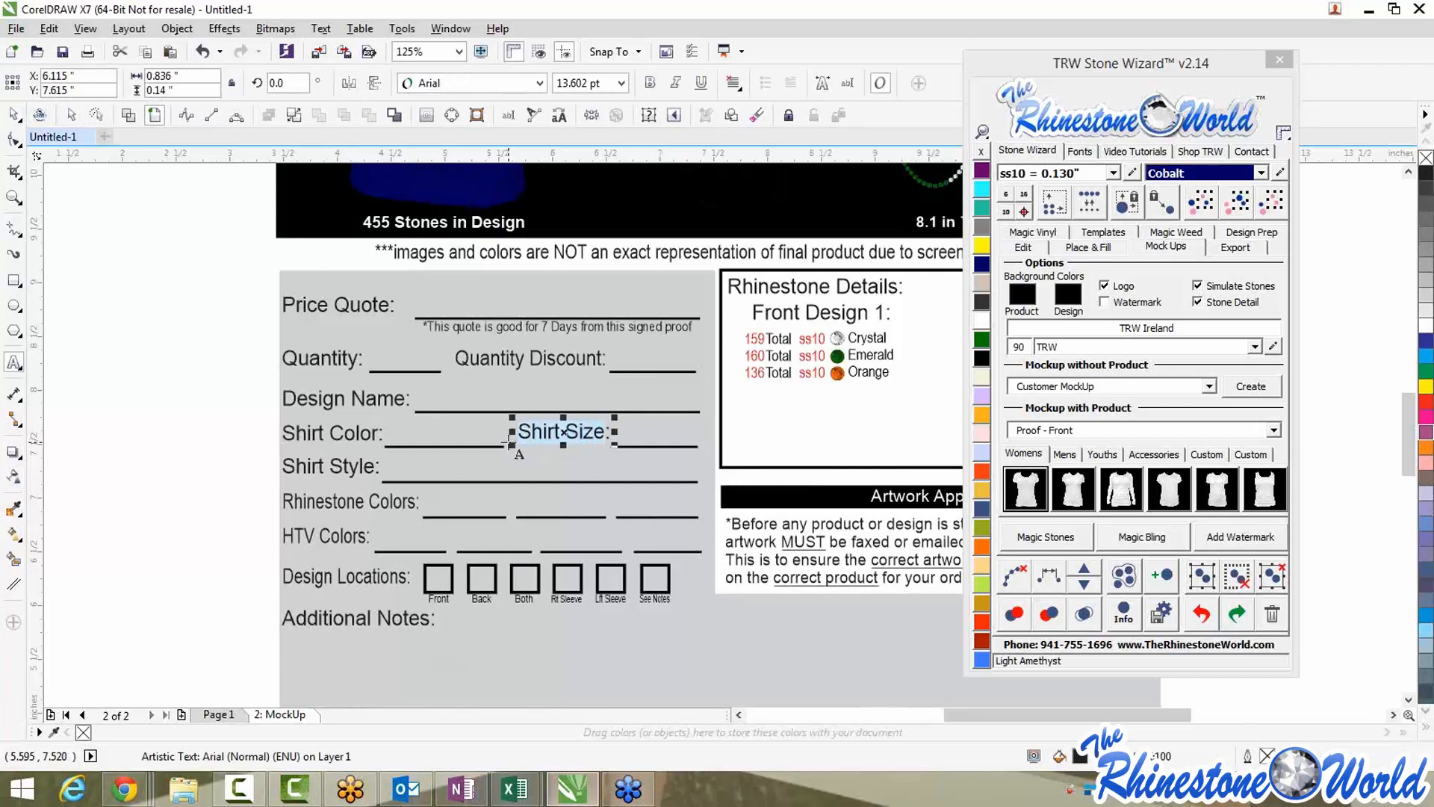
text(Long s)
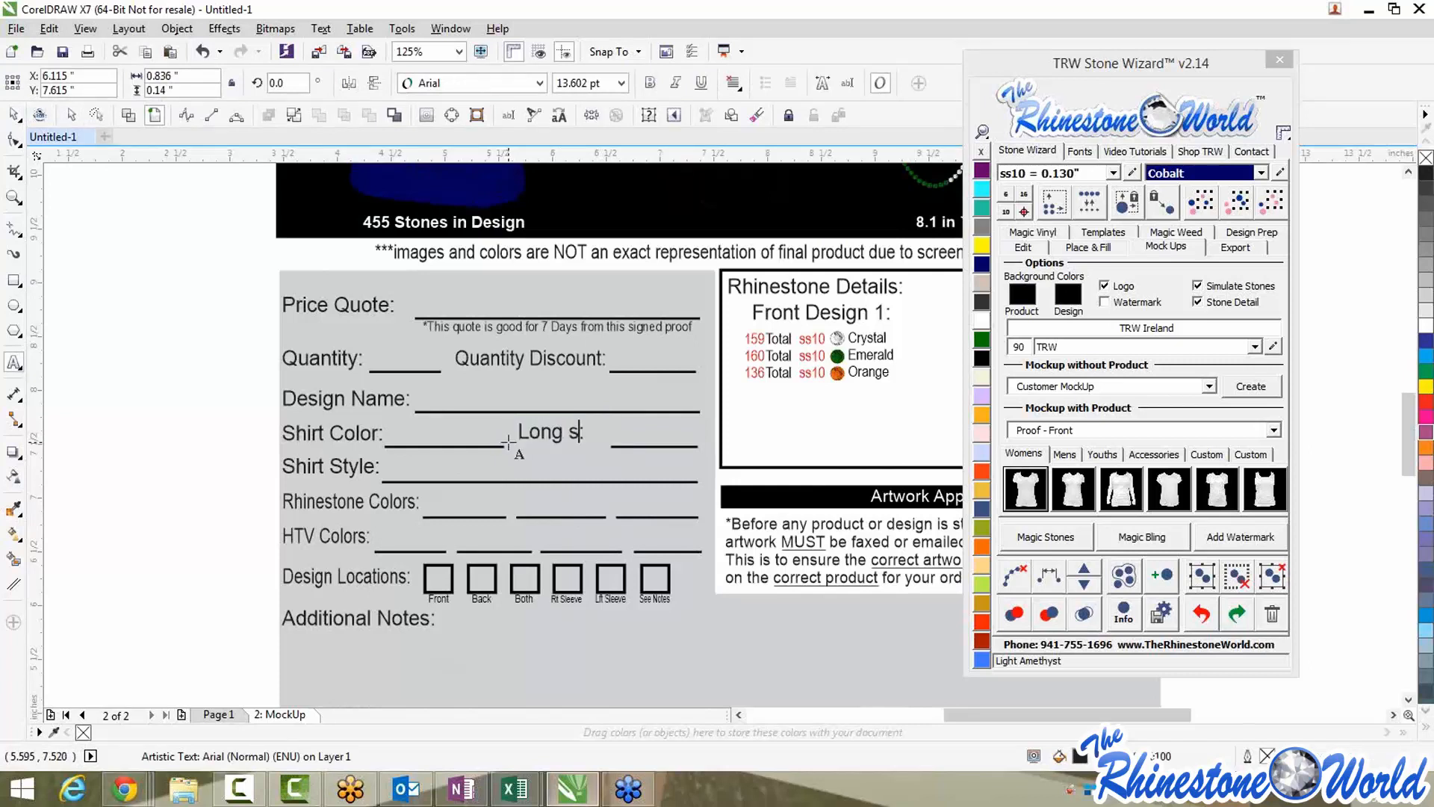
key(BackSpace)
text(Sleeve:)
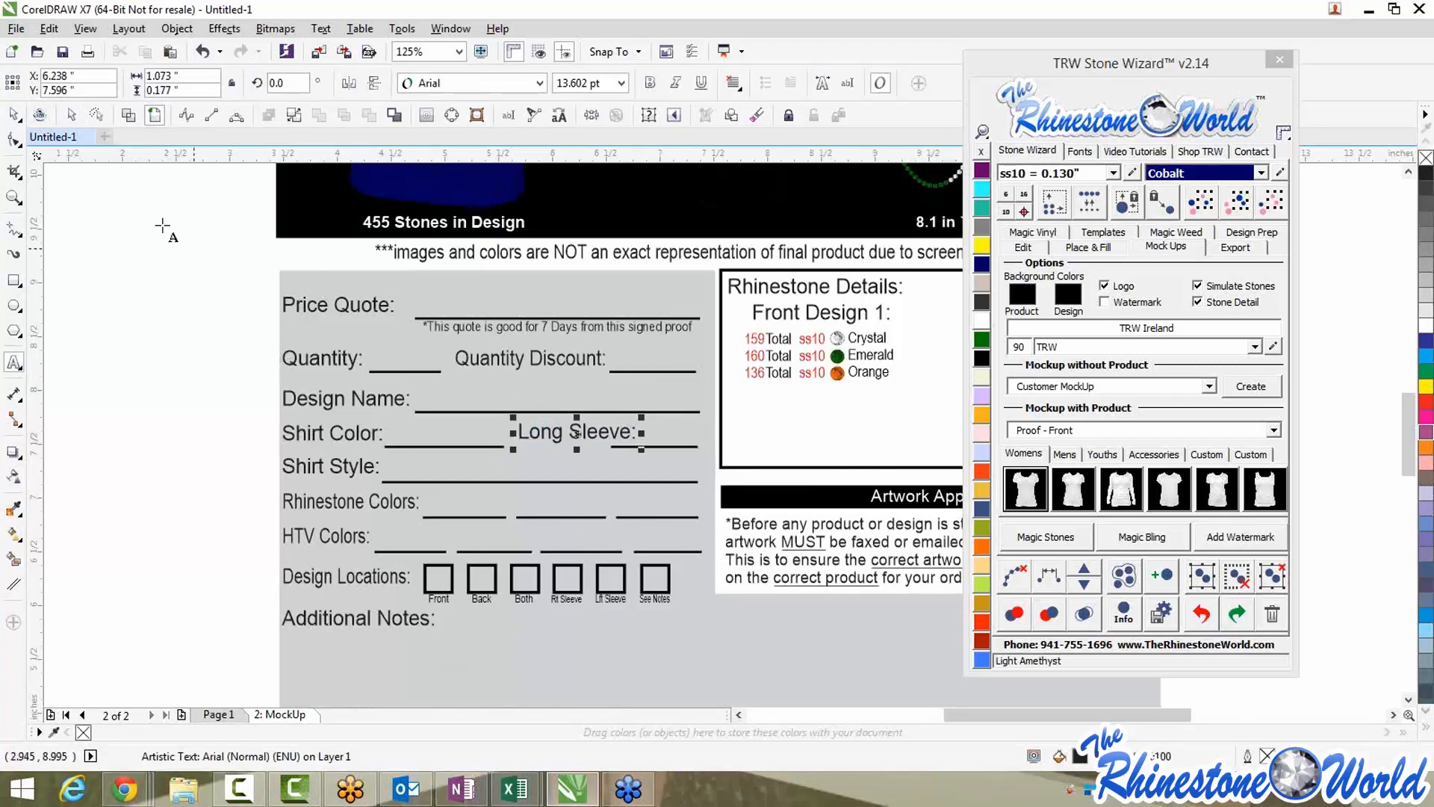
click(13, 115)
click(230, 366)
Review the proof's customer information and signature areas, the full sheet layout and the shirt mock-up
scroll(236, 358, down, 4)
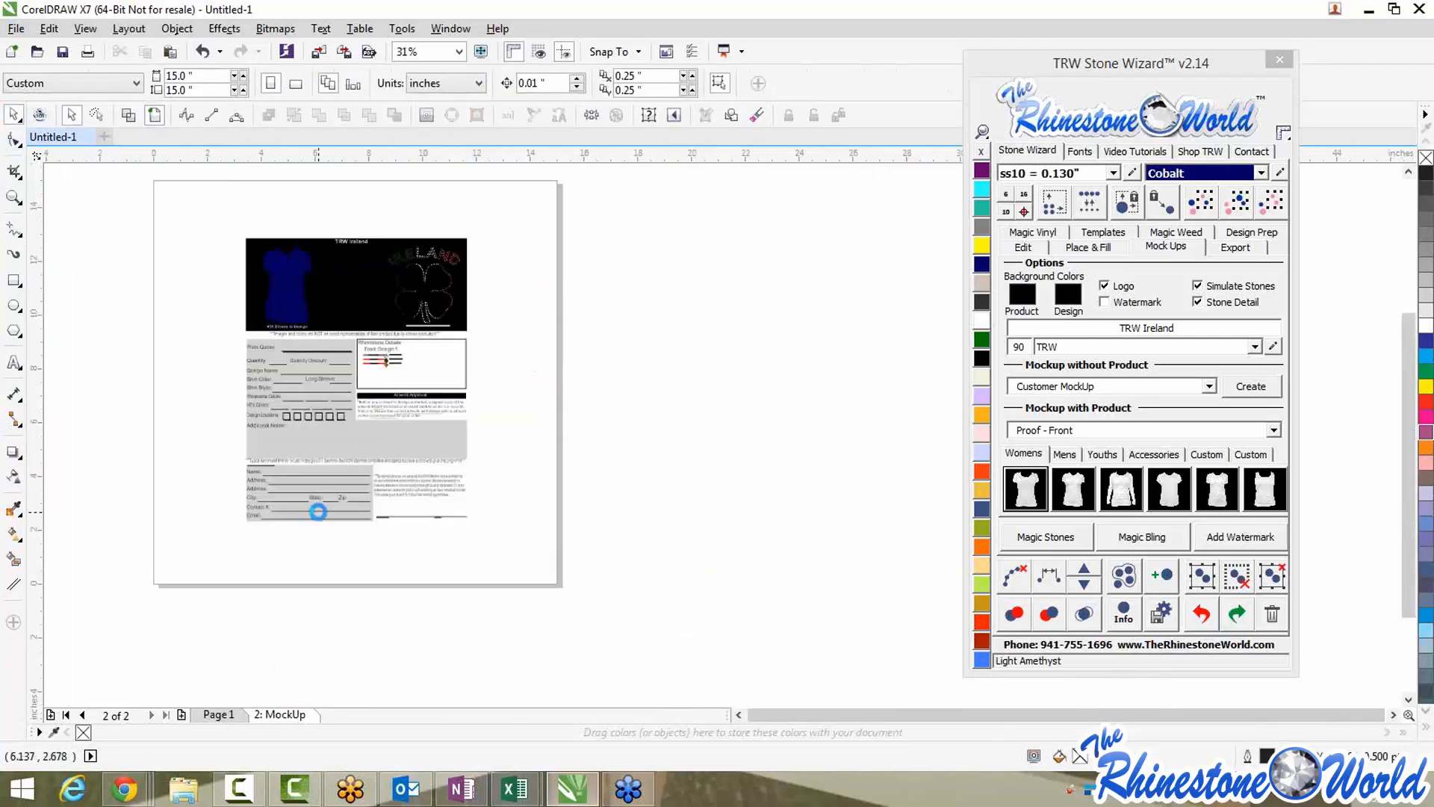
scroll(318, 512, up, 2)
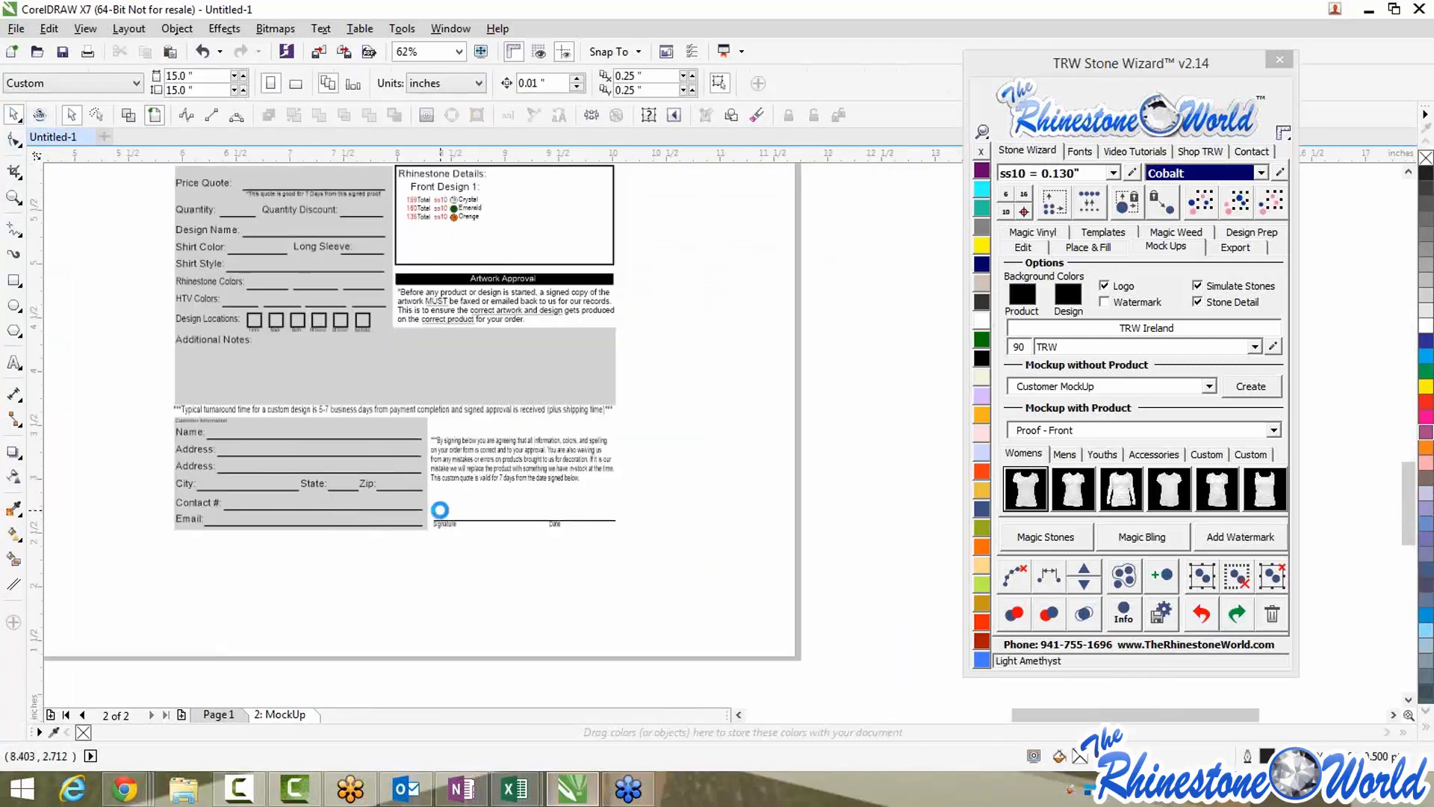
scroll(440, 509, up, 2)
scroll(463, 514, down, 1)
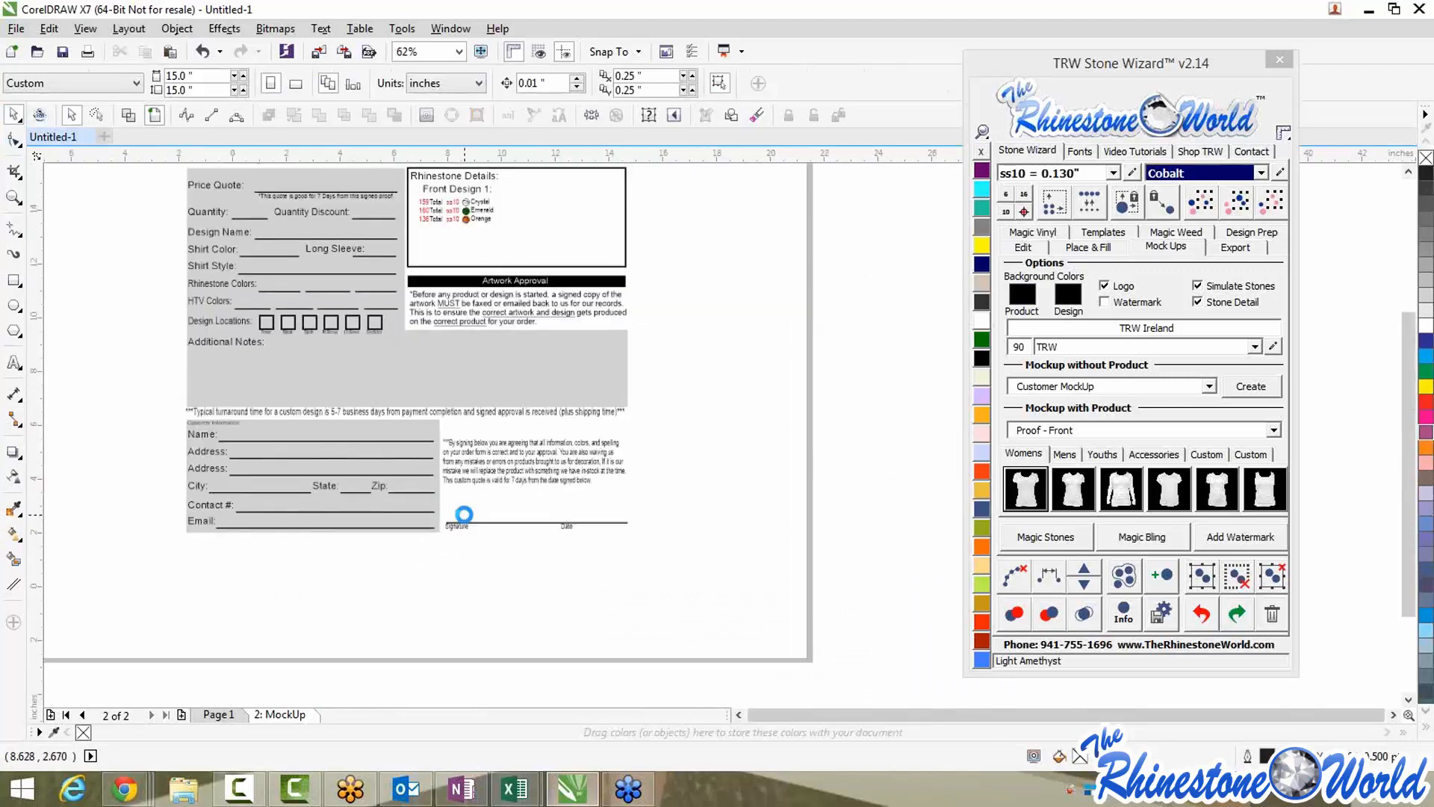
scroll(464, 514, down, 1)
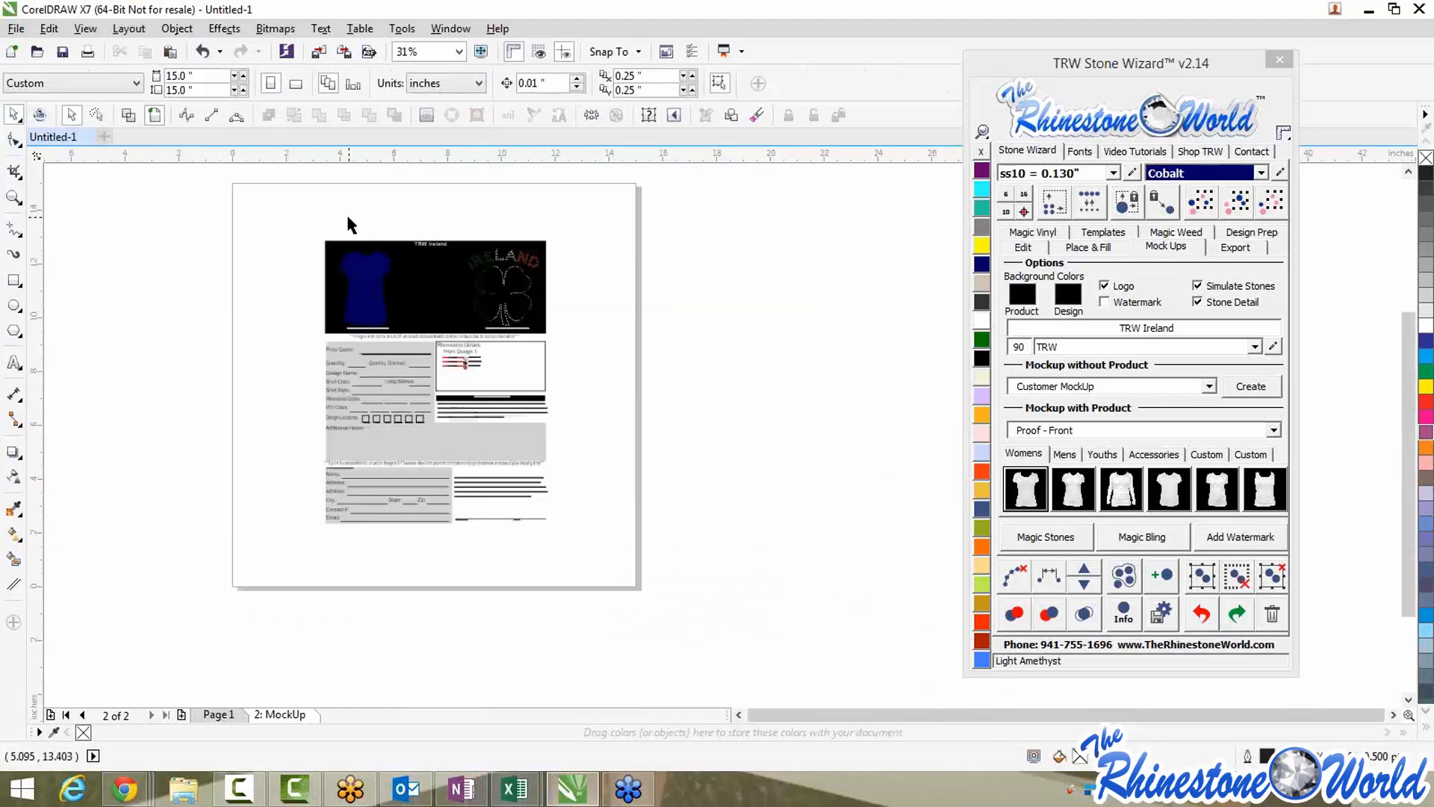
scroll(359, 217, up, 2)
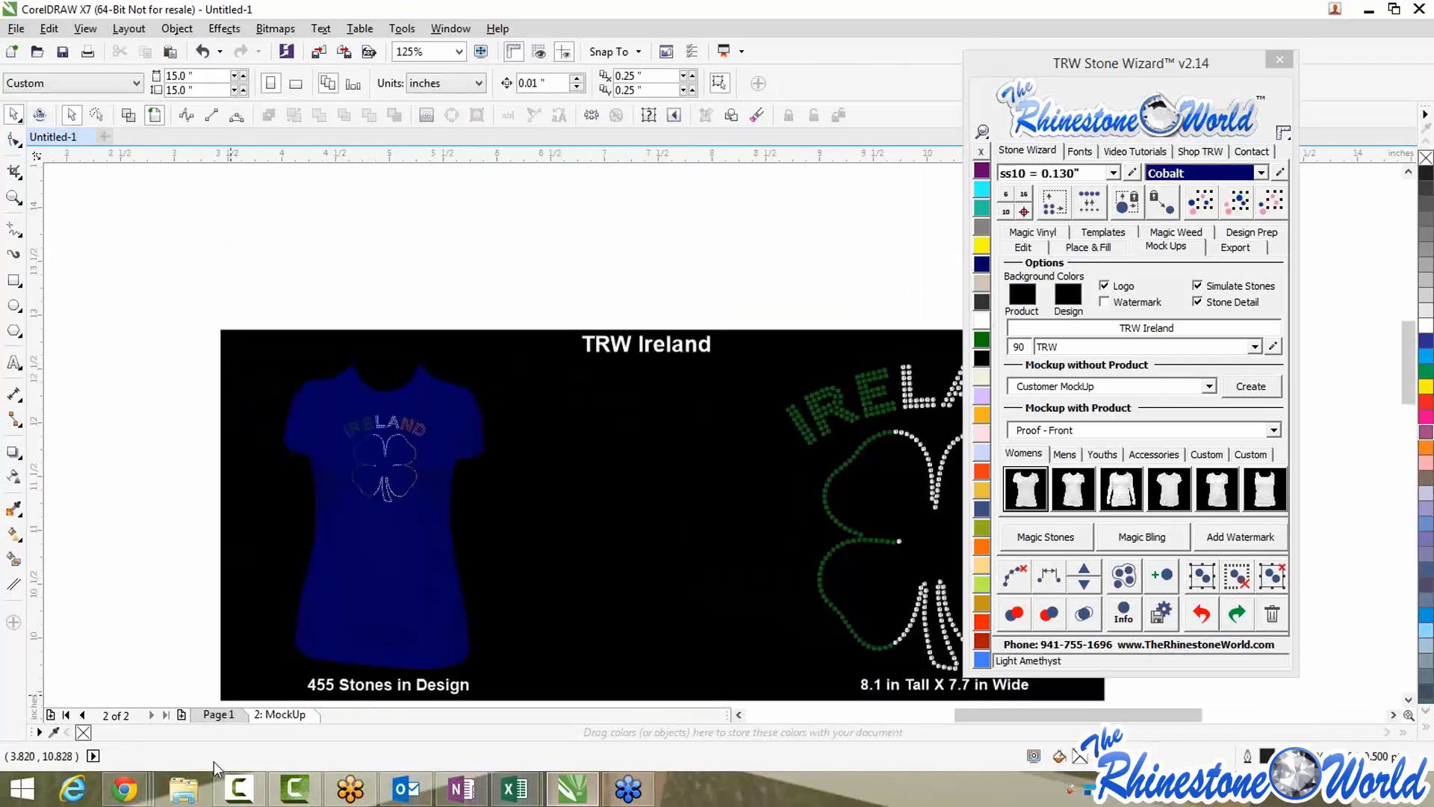
Select the entire IRELAND clover design on Page 1 and generate TRW Magic Templates from it
click(231, 718)
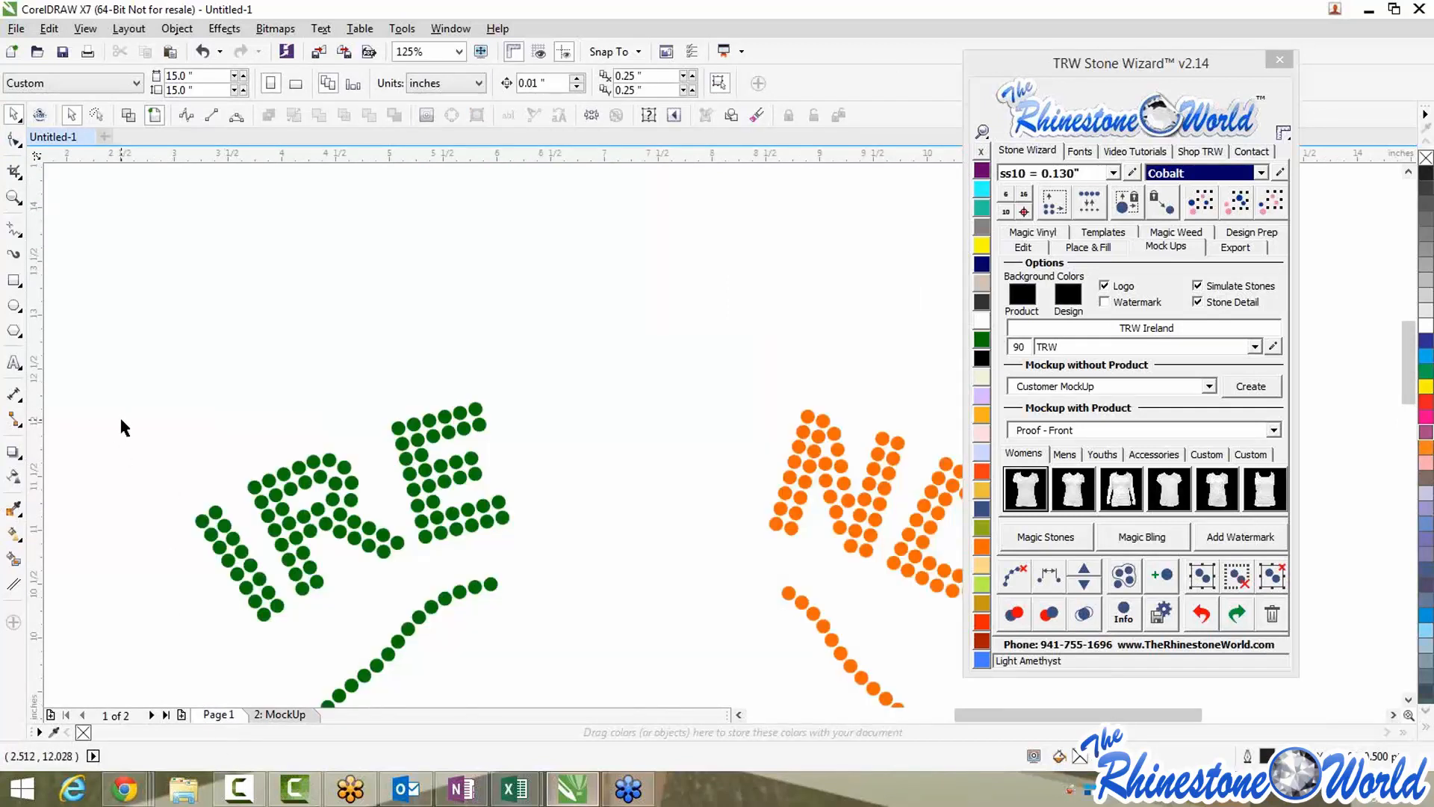
scroll(125, 423, down, 3)
drag(78, 348, 454, 550)
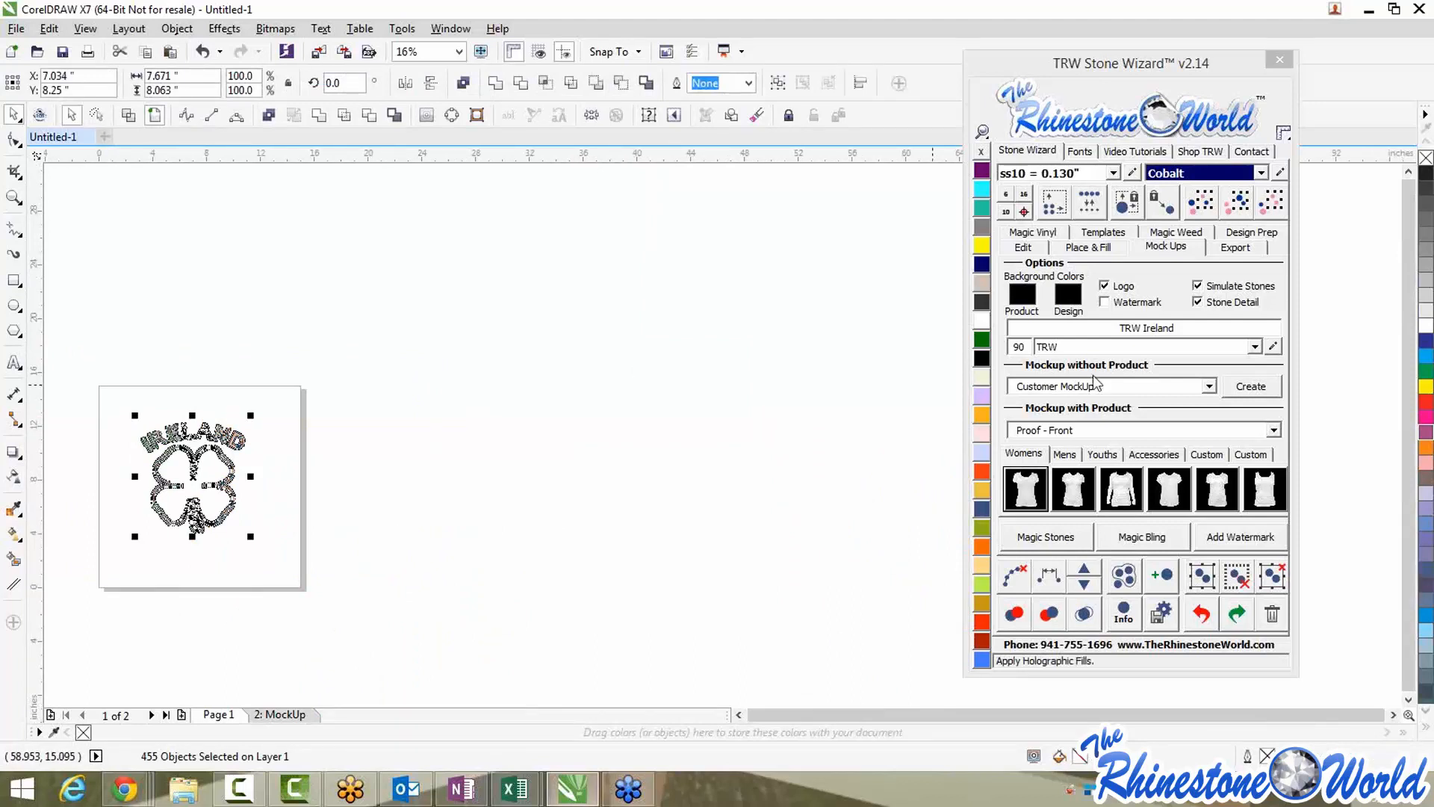
click(1116, 236)
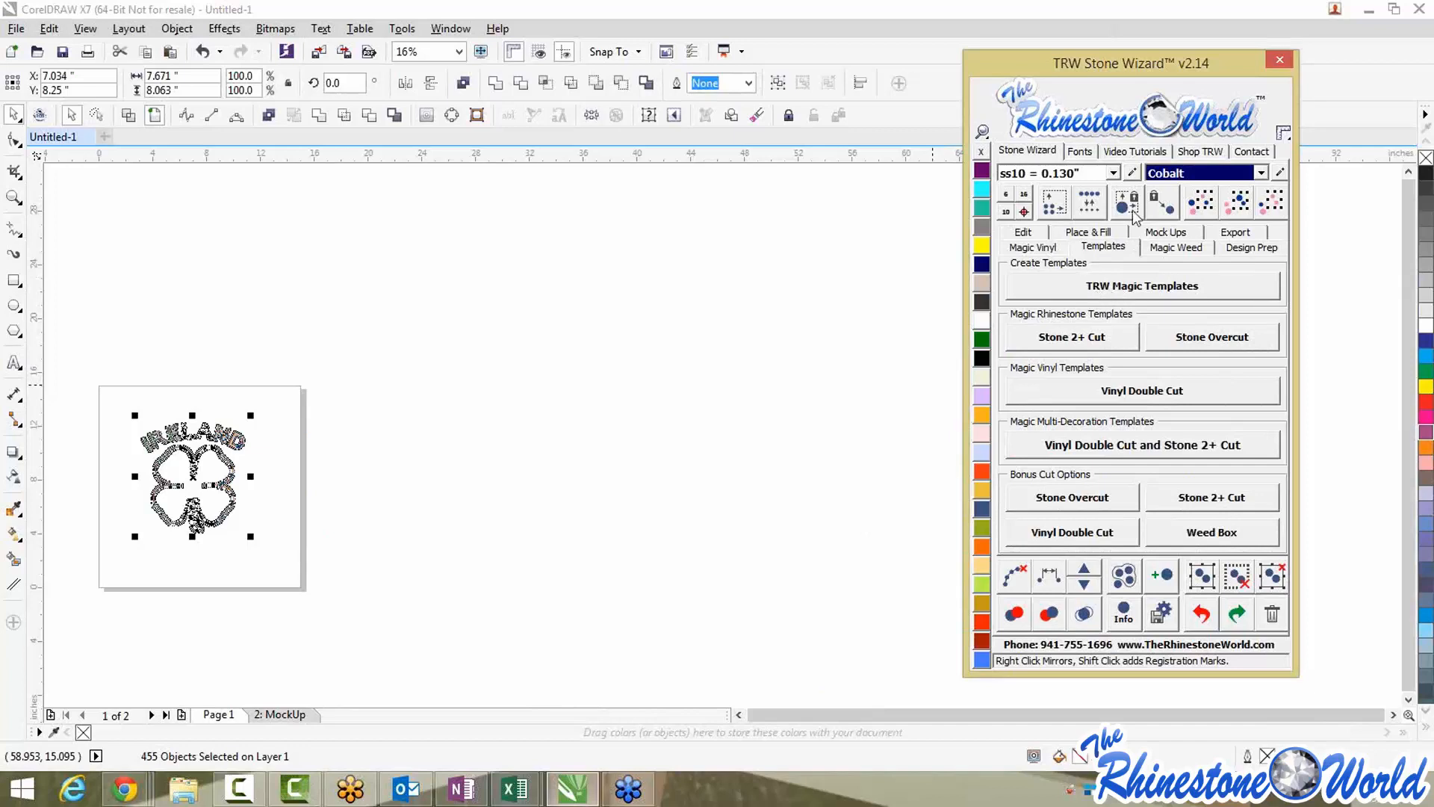
drag(1217, 58, 1134, 36)
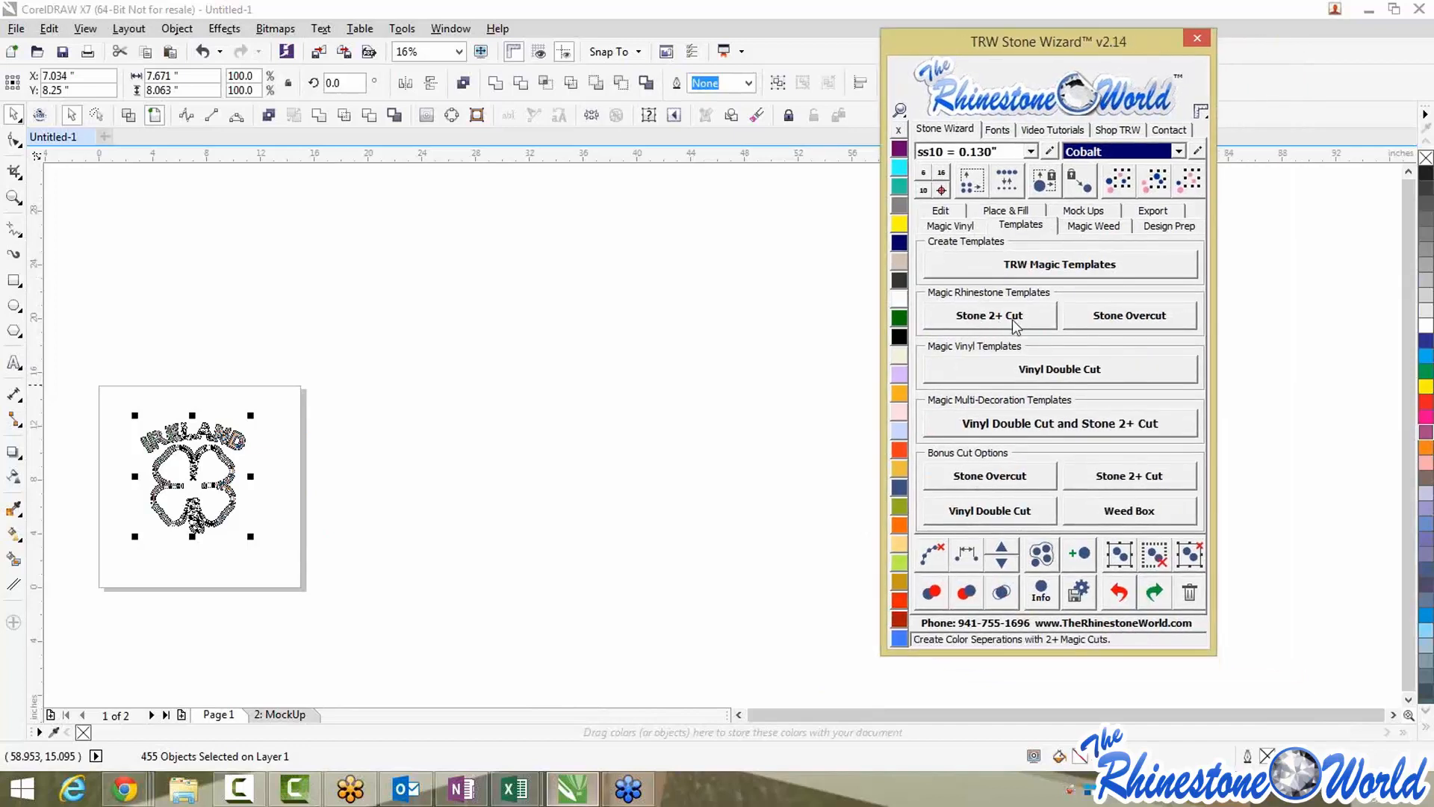
click(1017, 265)
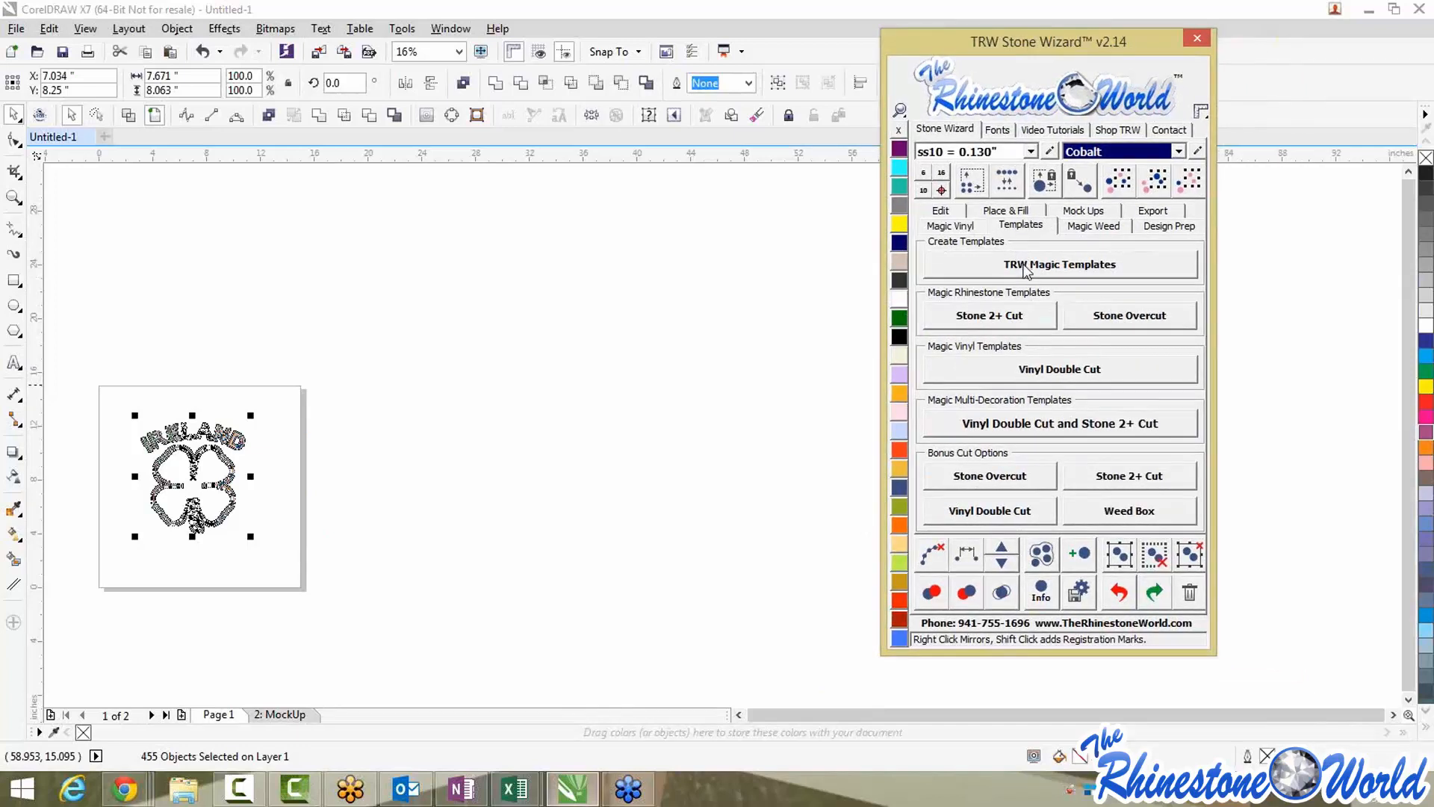
click(594, 327)
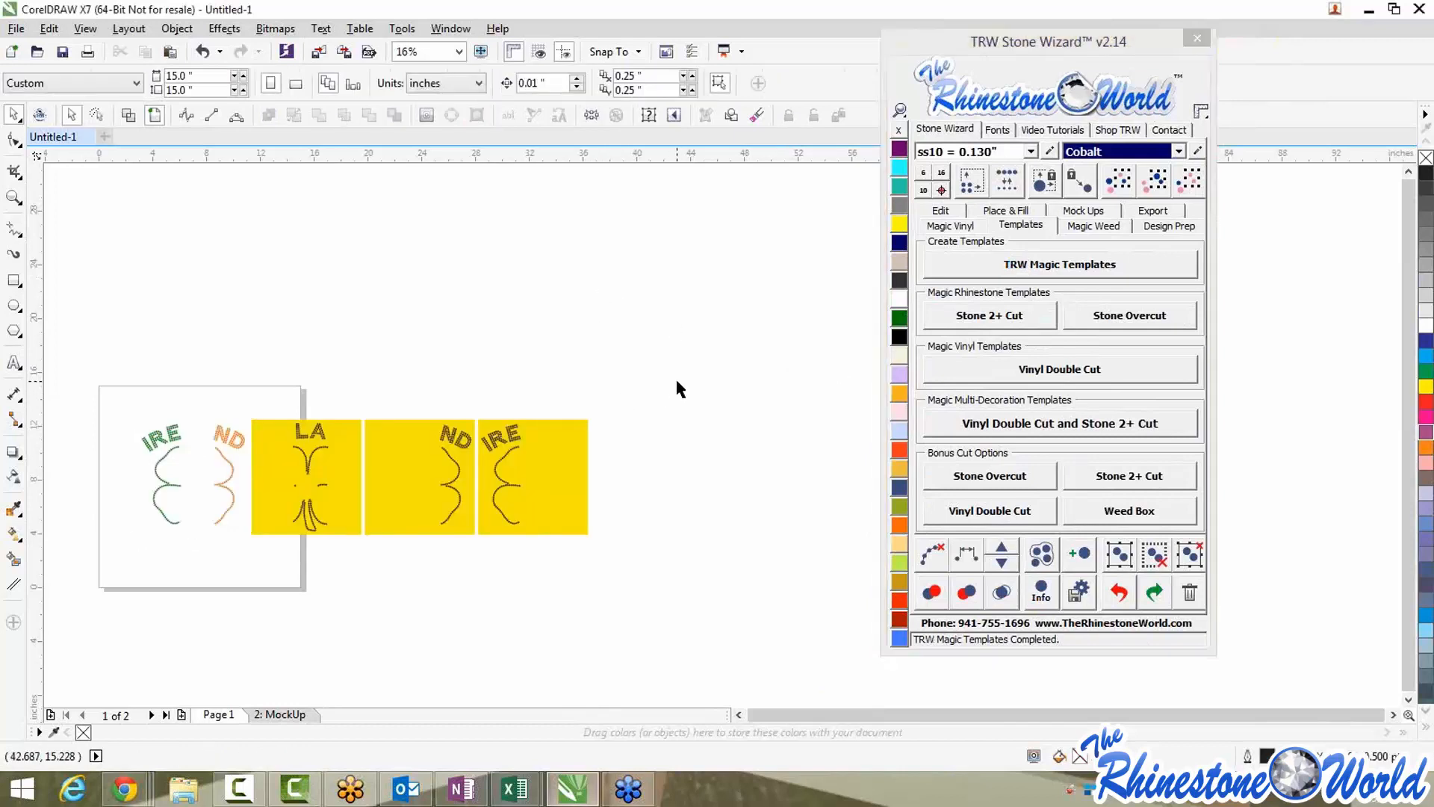
scroll(427, 476, up, 2)
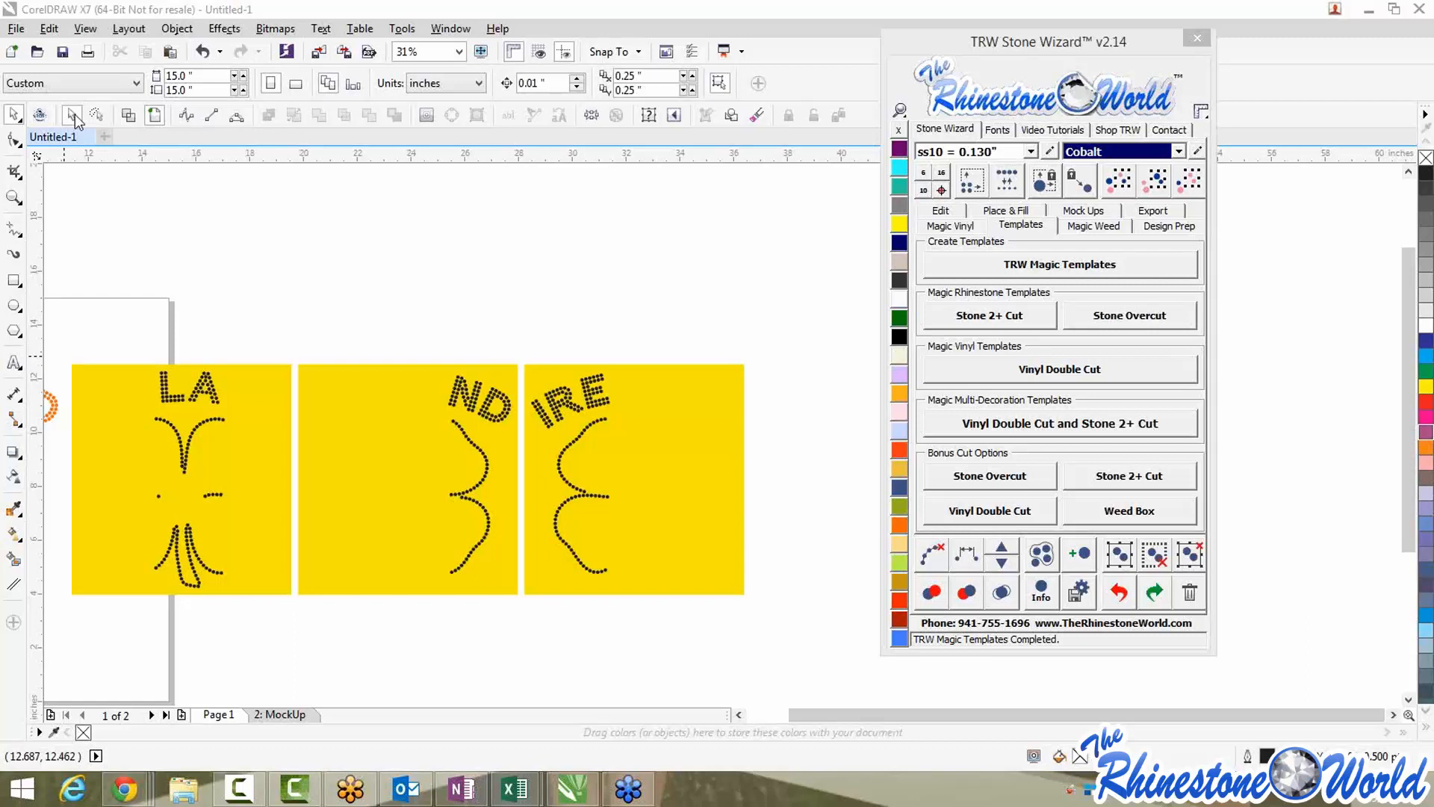
Set Page 1's width to 50 inches and center the IRELAND design with all its cutting templates on the page
scroll(769, 326, down, 4)
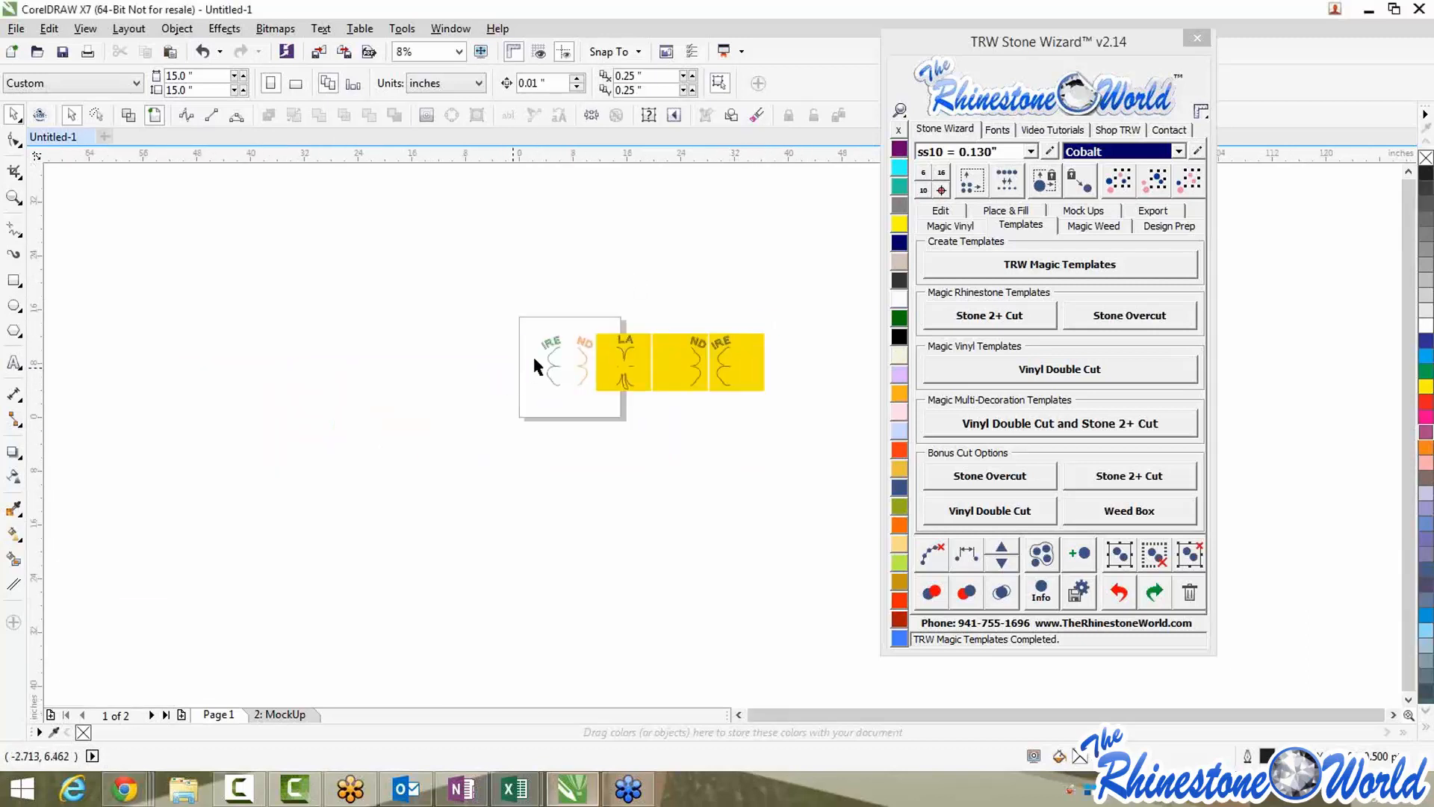
scroll(534, 361, up, 2)
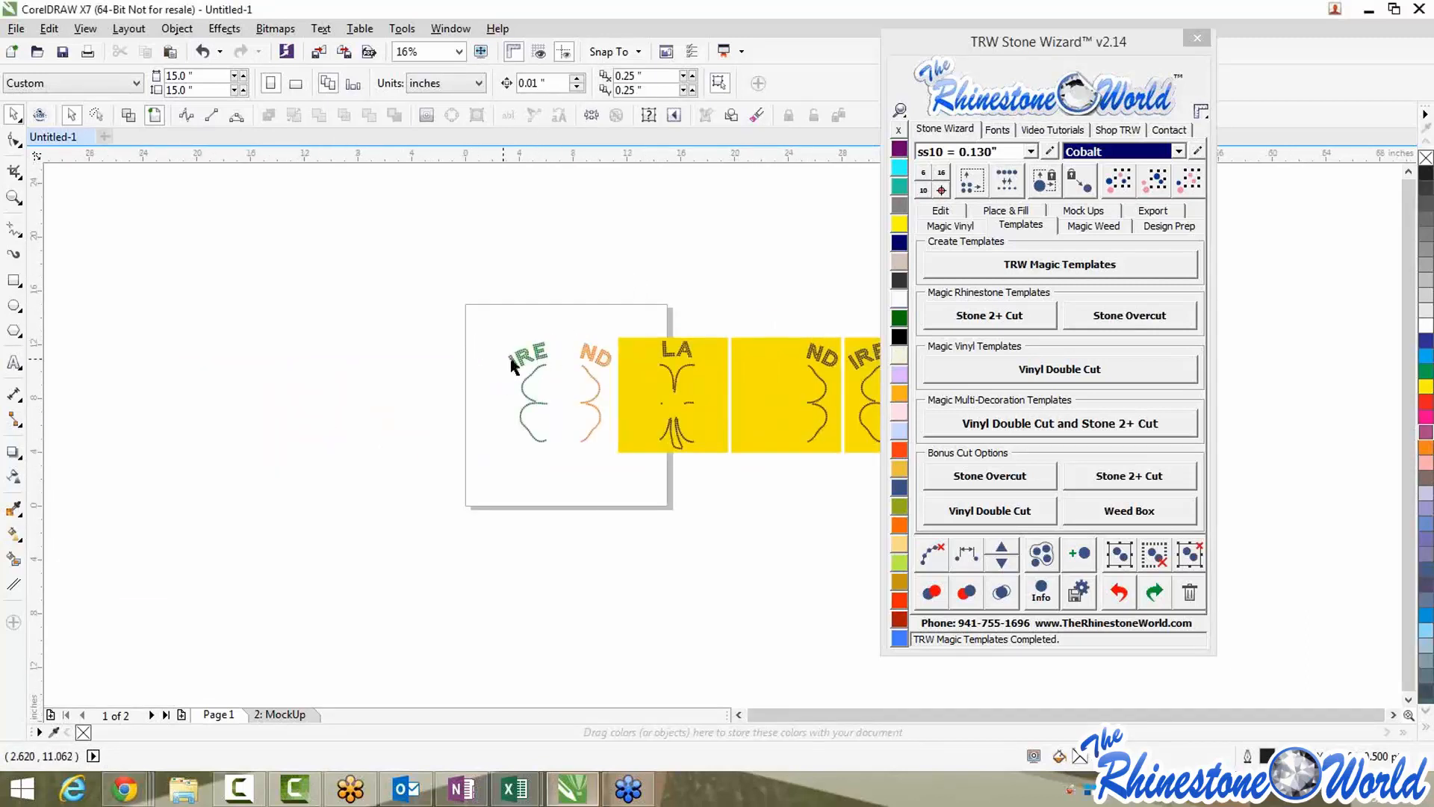
scroll(491, 297, down, 2)
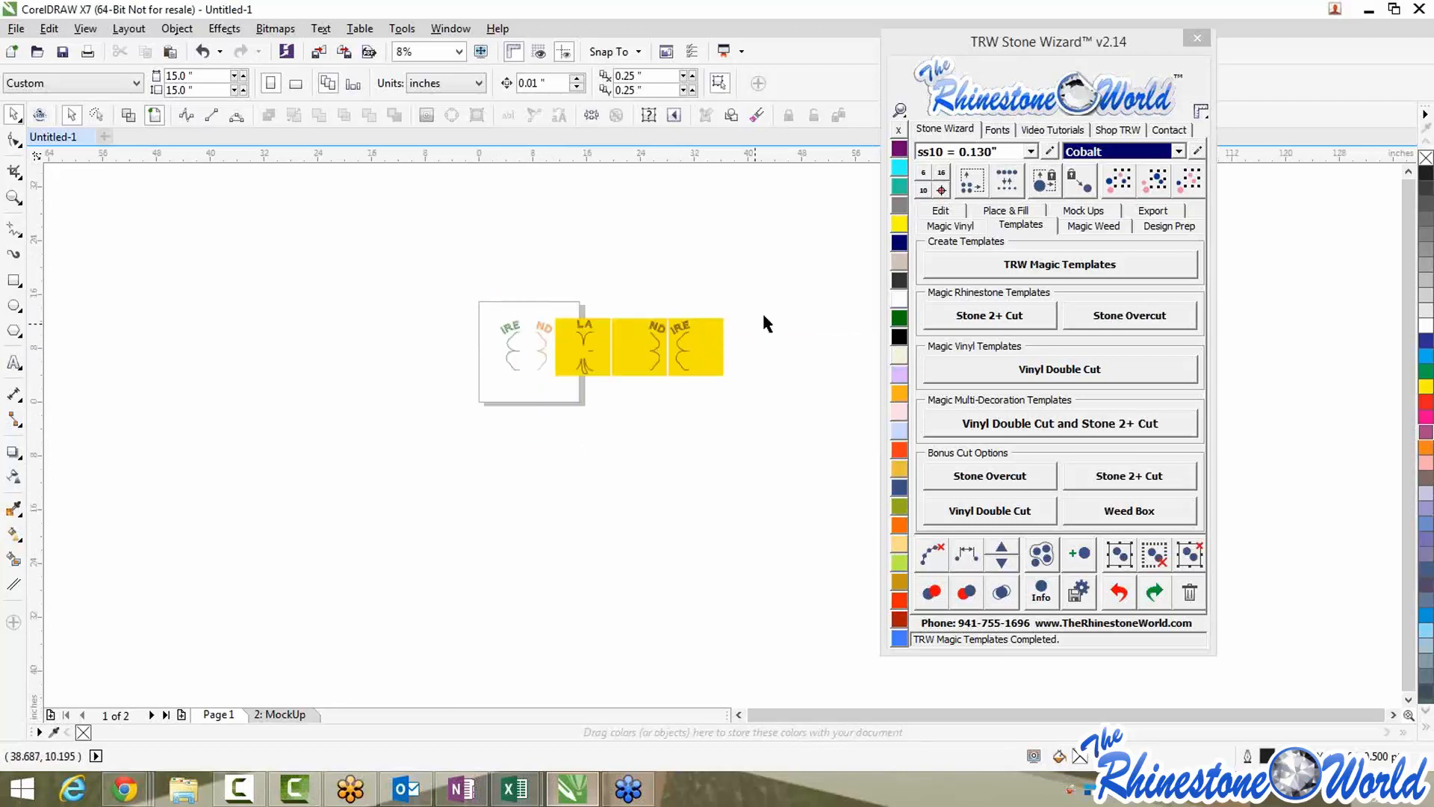
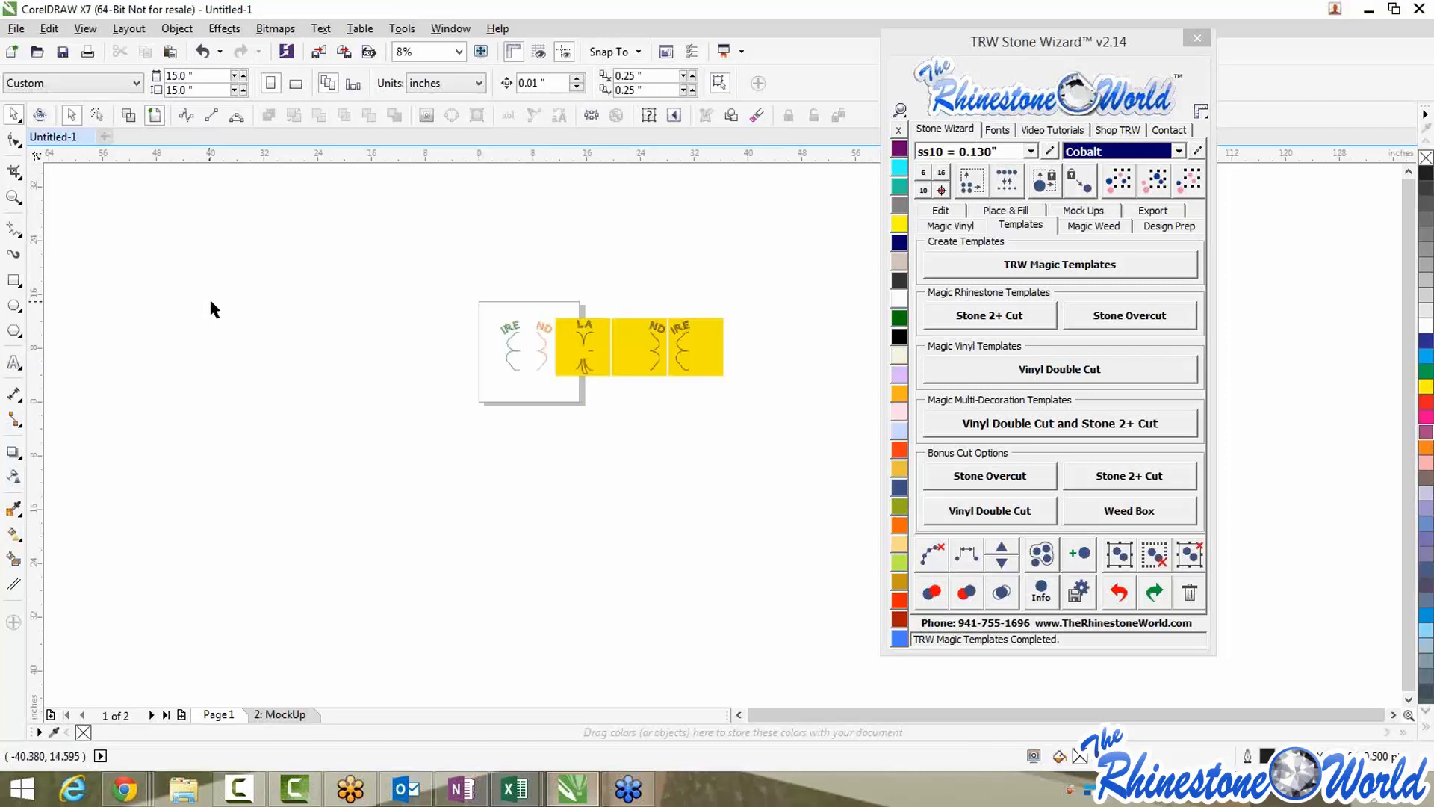
drag(354, 236, 196, 316)
double_click(183, 82)
text(50)
key(Return)
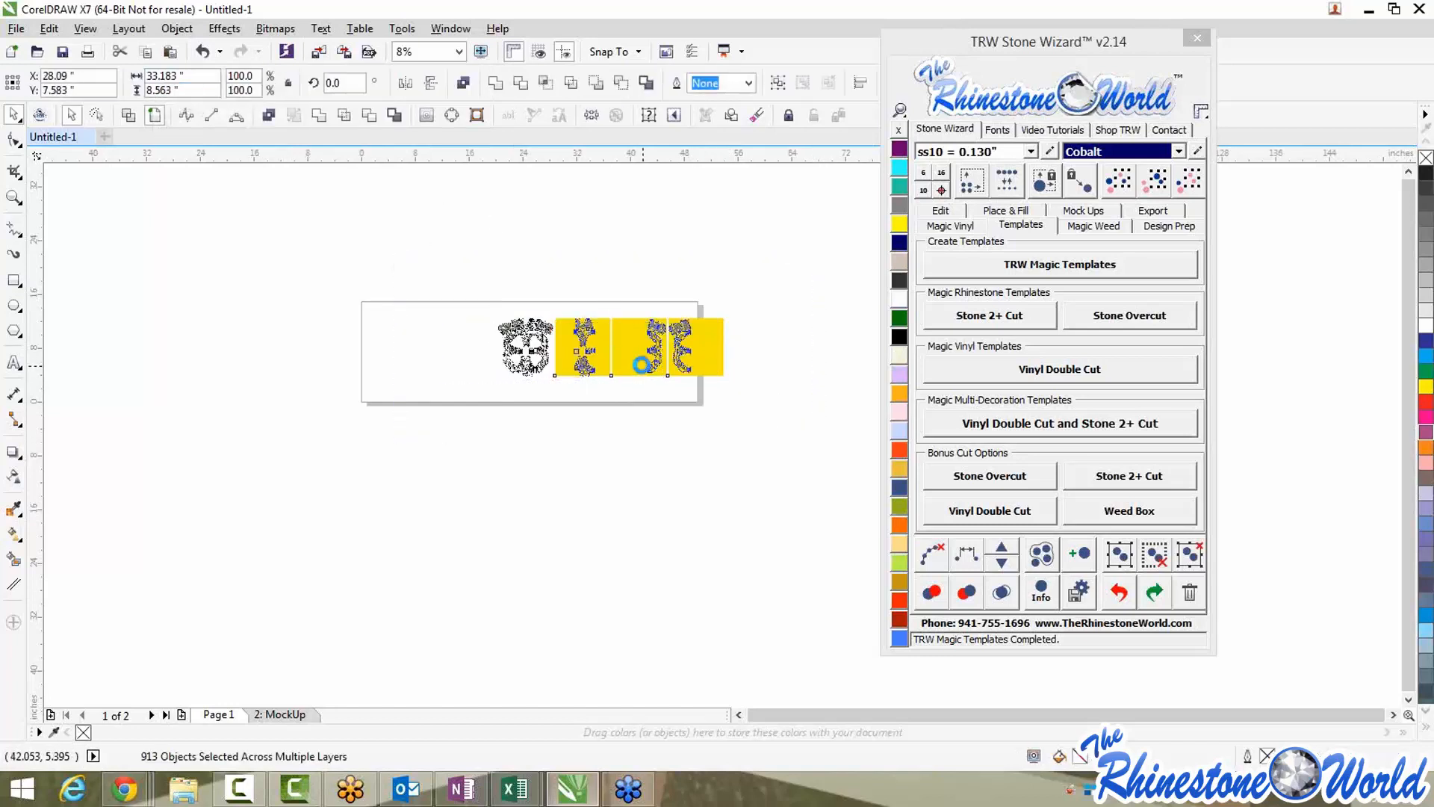
Save the IRELAND design and templates as a CDR file named TRWFeeWebinarIreland using Stone Wizard's export options
click(1152, 210)
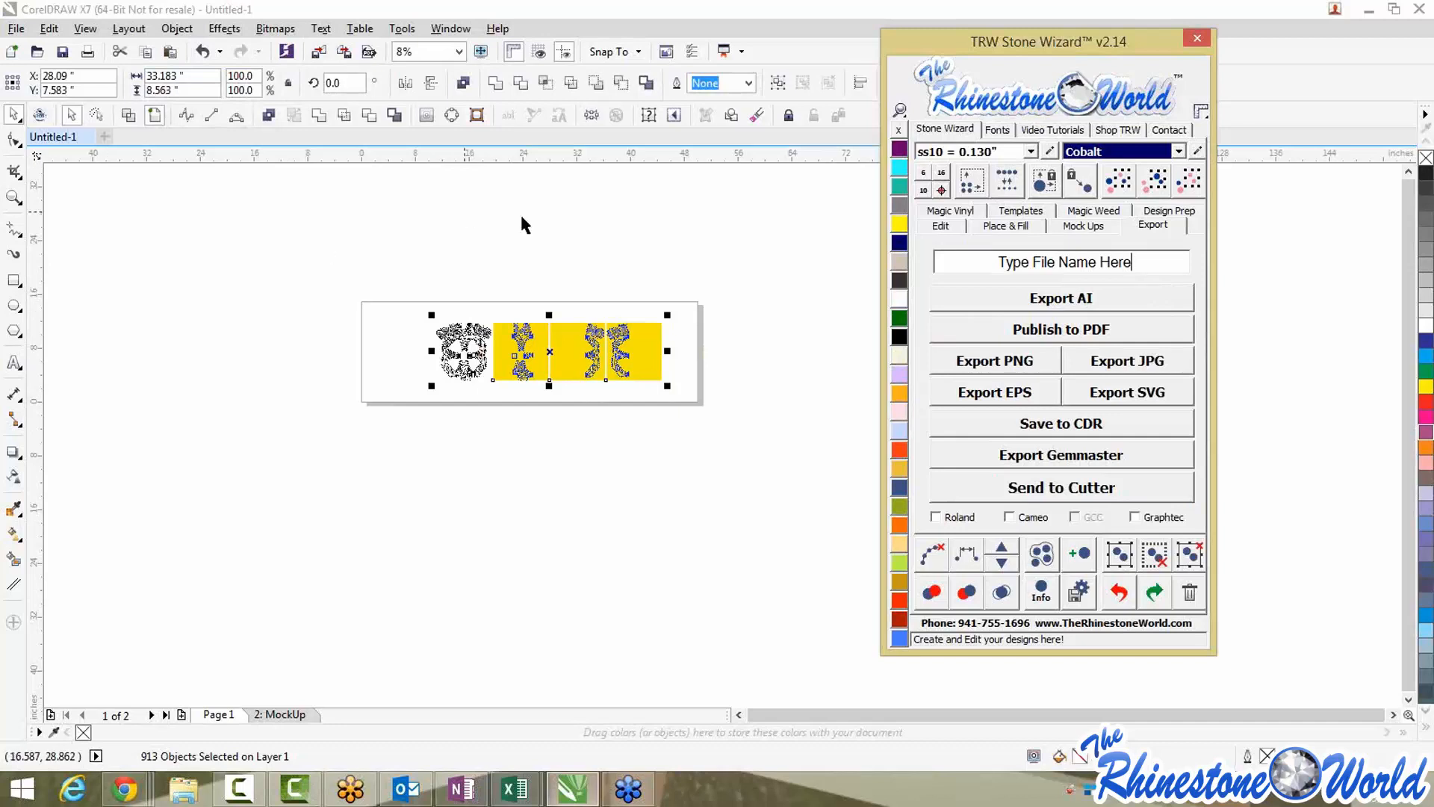
triple_click(1035, 261)
text(TRWFe)
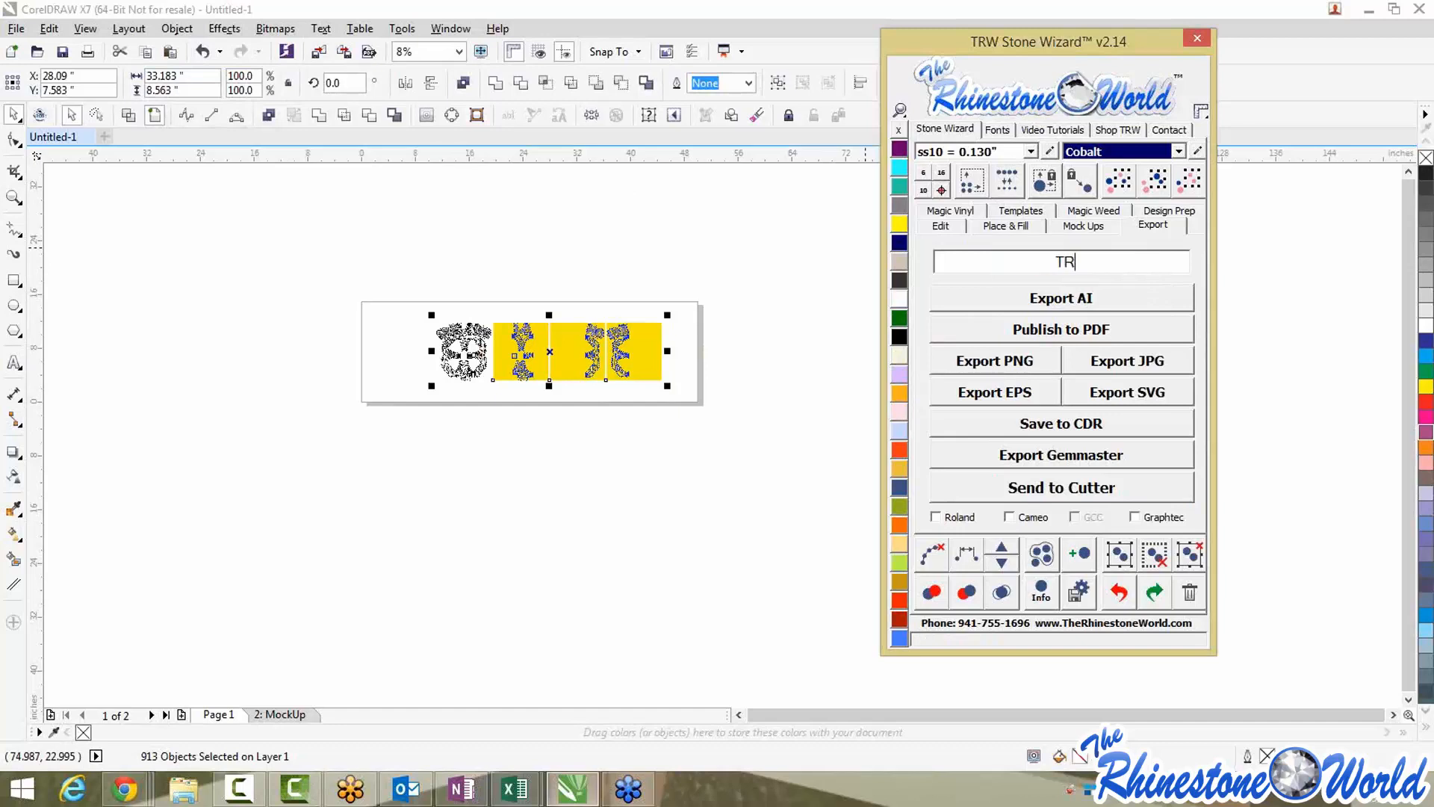
text(ebinarIreland)
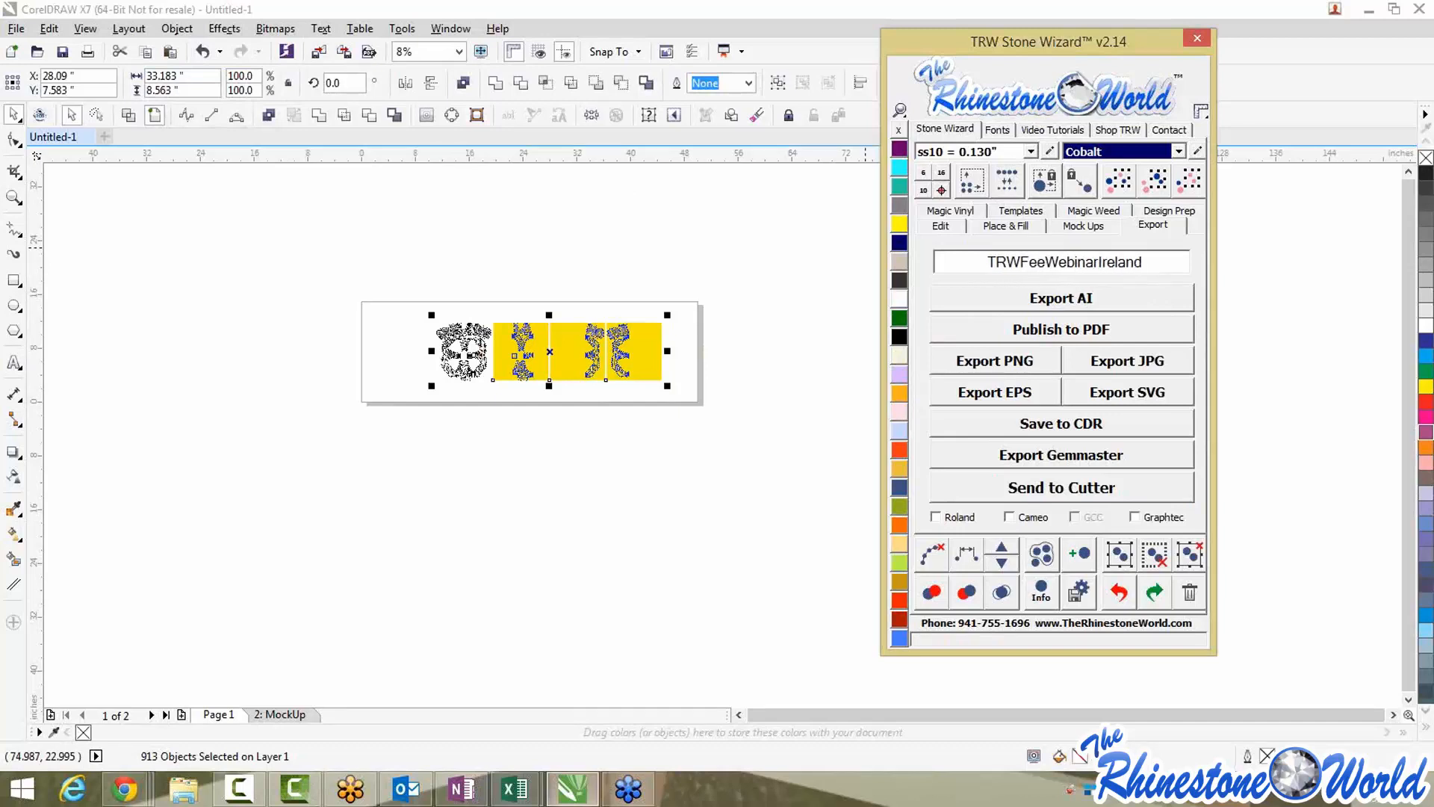
click(1042, 426)
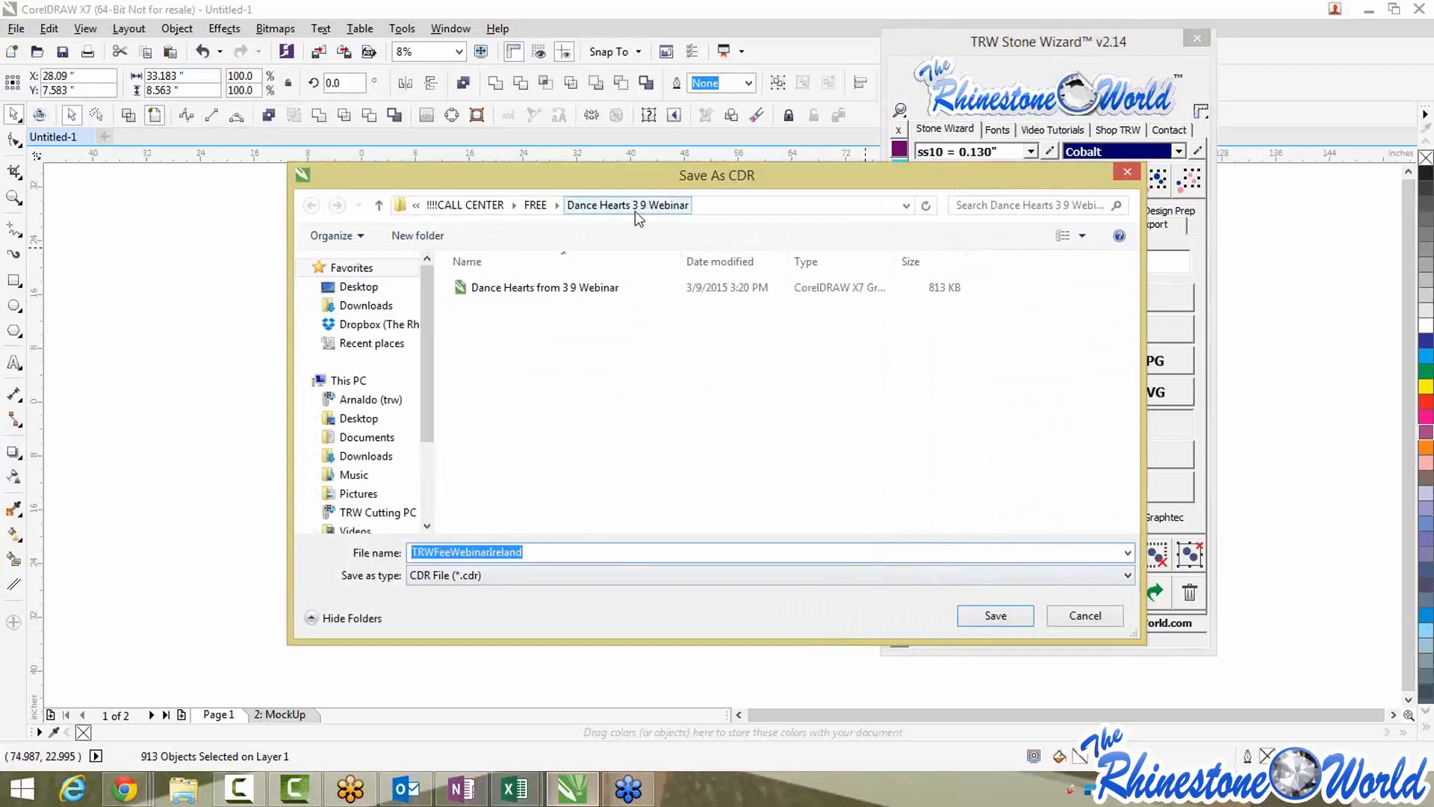
click(996, 616)
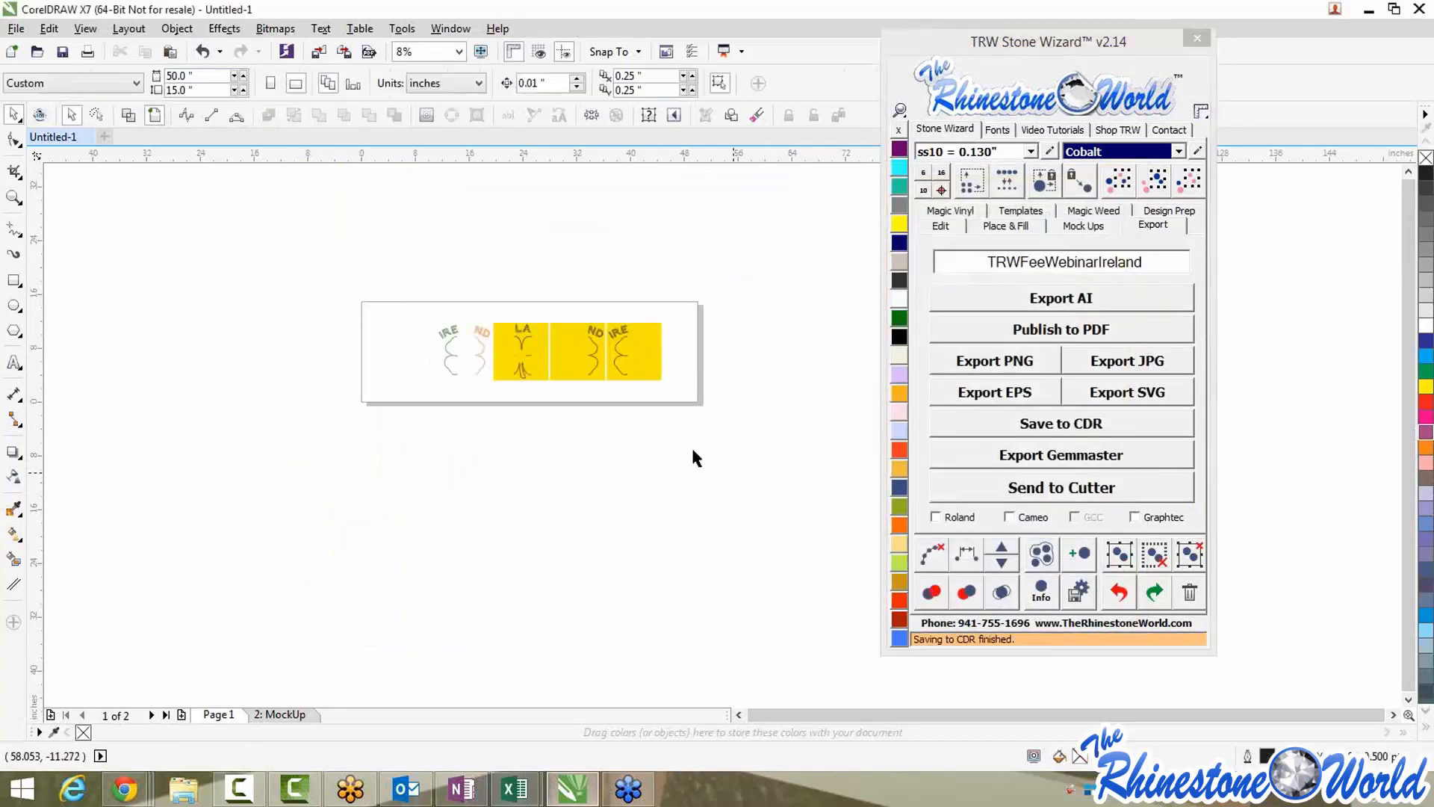
Delete everything on Page 1 and import the BASEBALL MOM template EPS as editable, with text as curves
drag(740, 246, 302, 428)
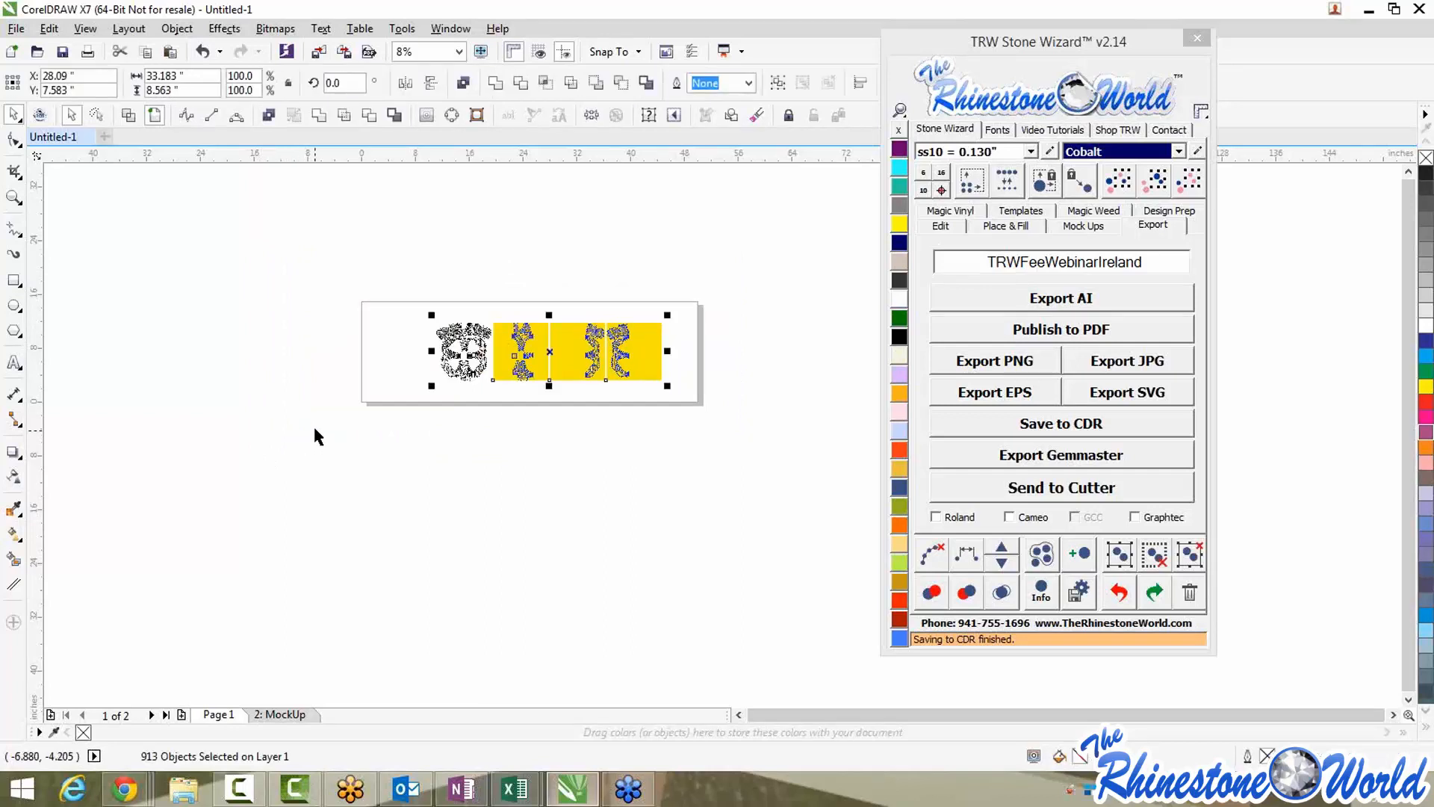
click(435, 407)
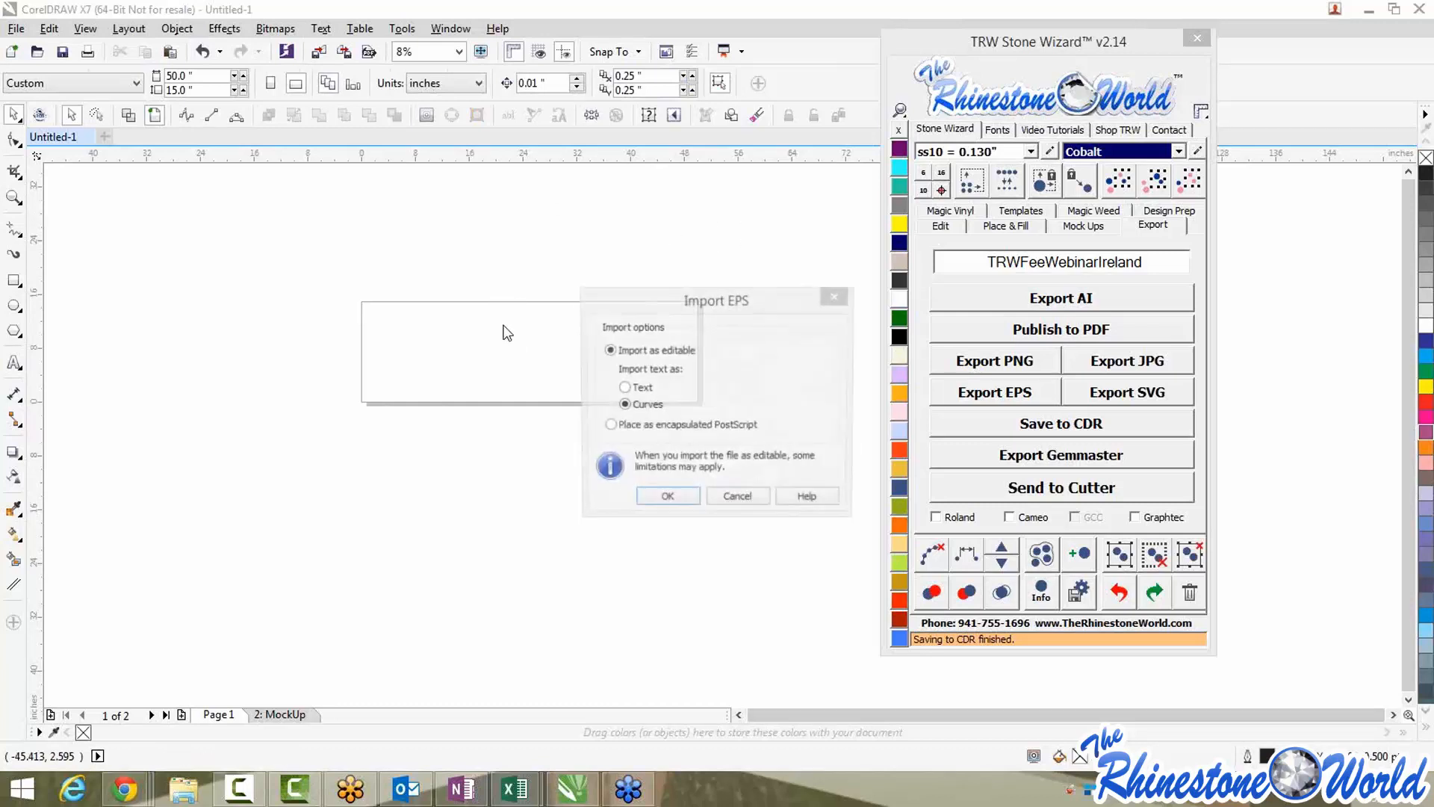
click(666, 499)
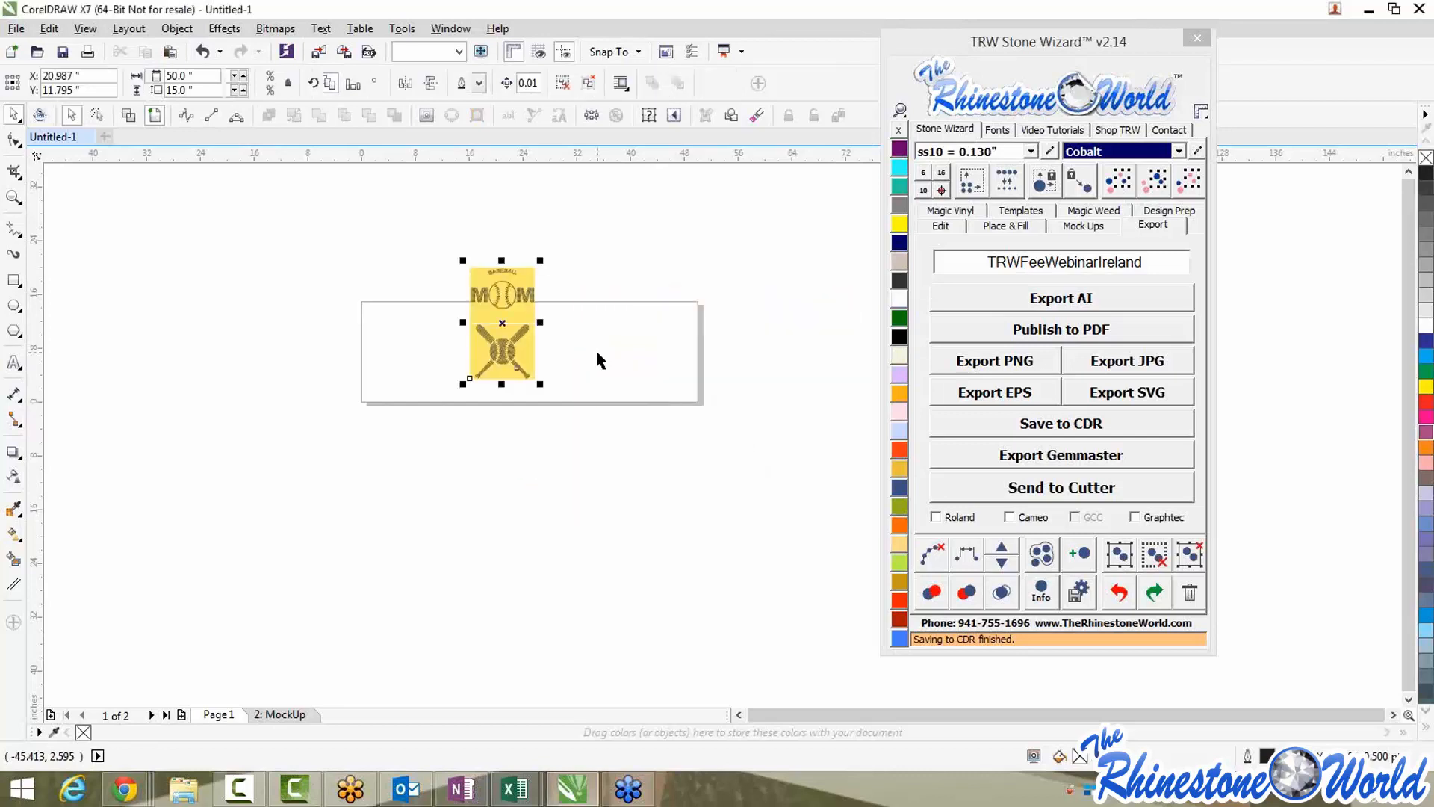
click(398, 284)
Move the imported baseball templates down and over toward the middle of the page and deselect them
scroll(397, 285, up, 2)
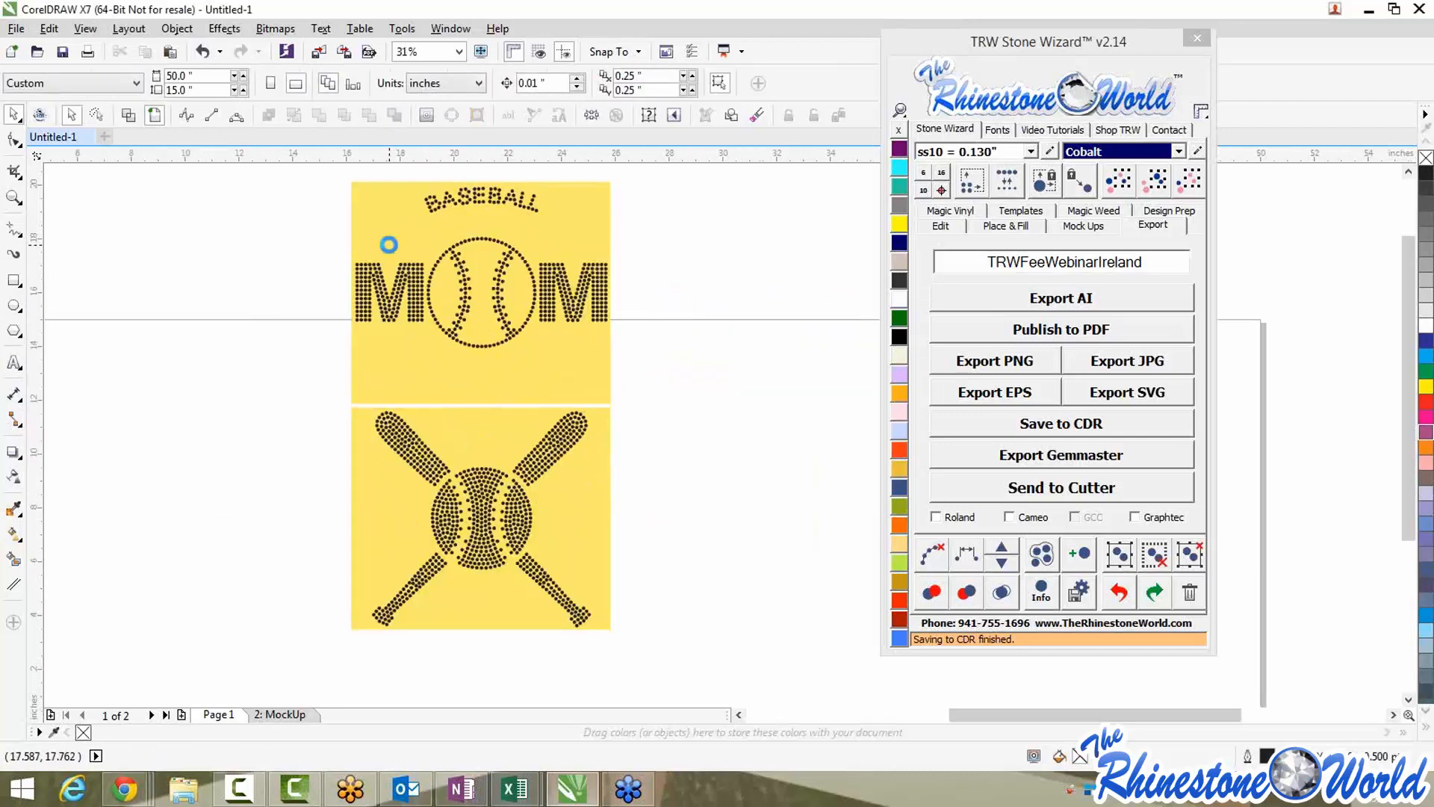
scroll(319, 196, down, 1)
click(482, 360)
drag(483, 360, 506, 404)
click(654, 445)
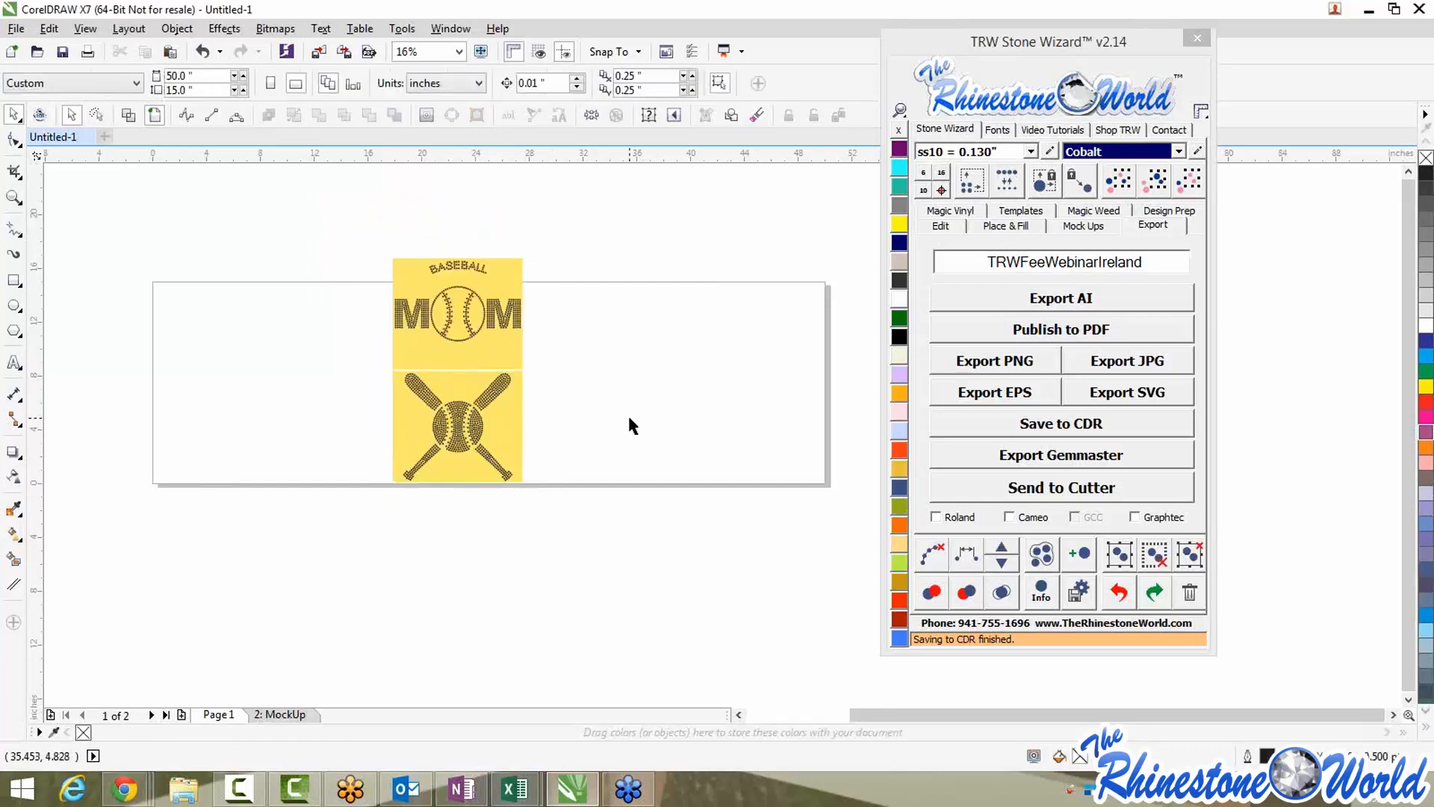
Ungroup all the imported baseball templates and delete the arched BASEBALL lettering above MOM
click(480, 328)
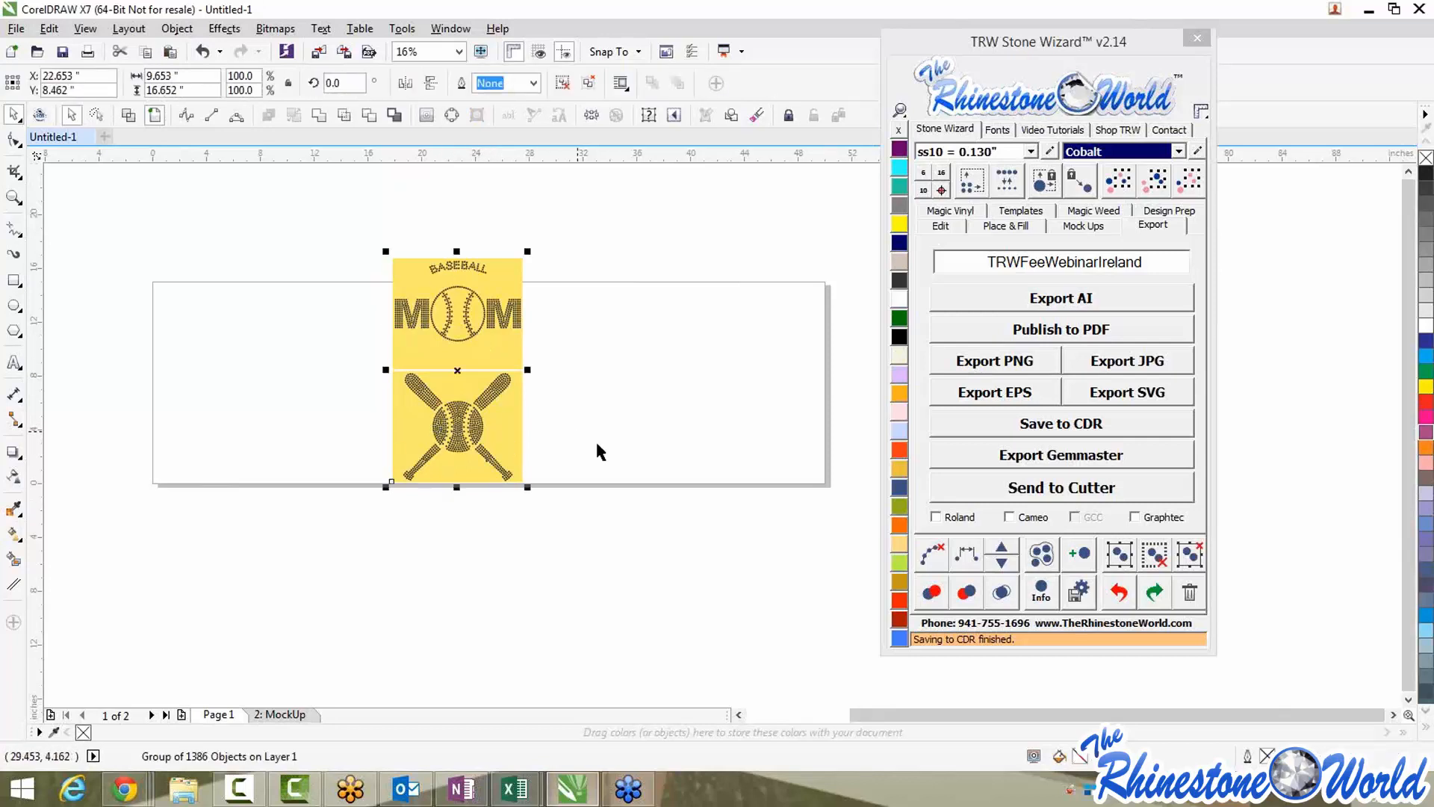
click(1189, 554)
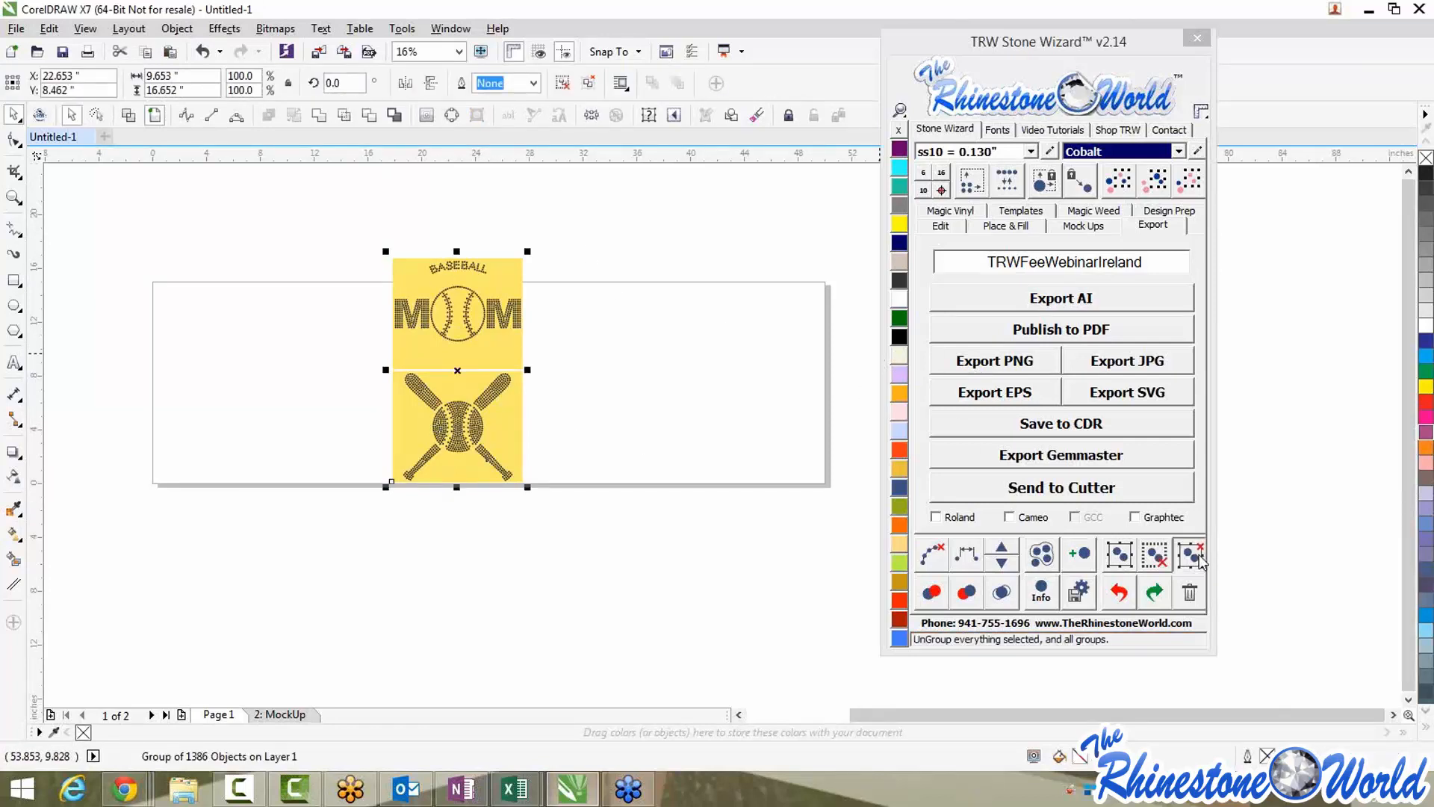
click(745, 467)
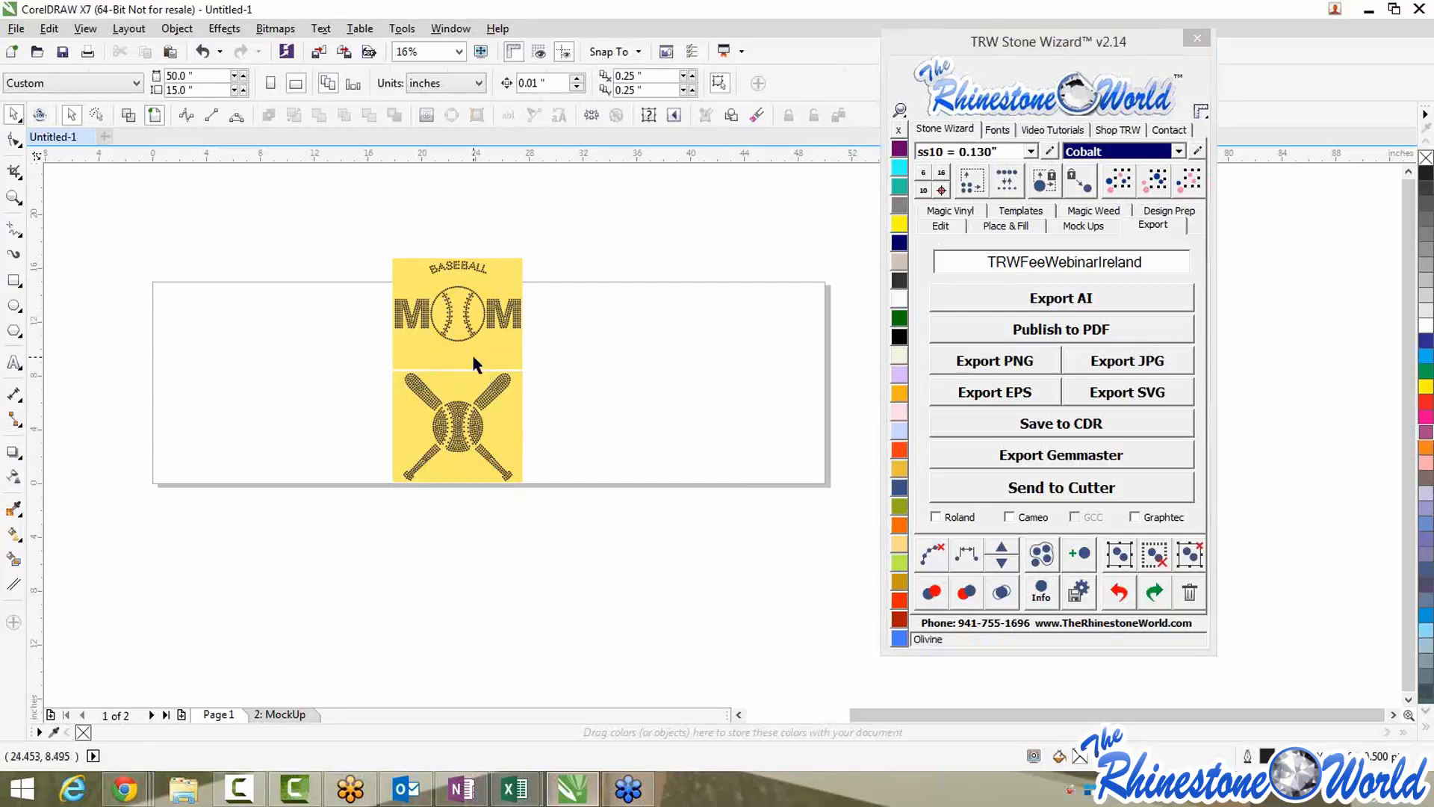
scroll(464, 236, up, 2)
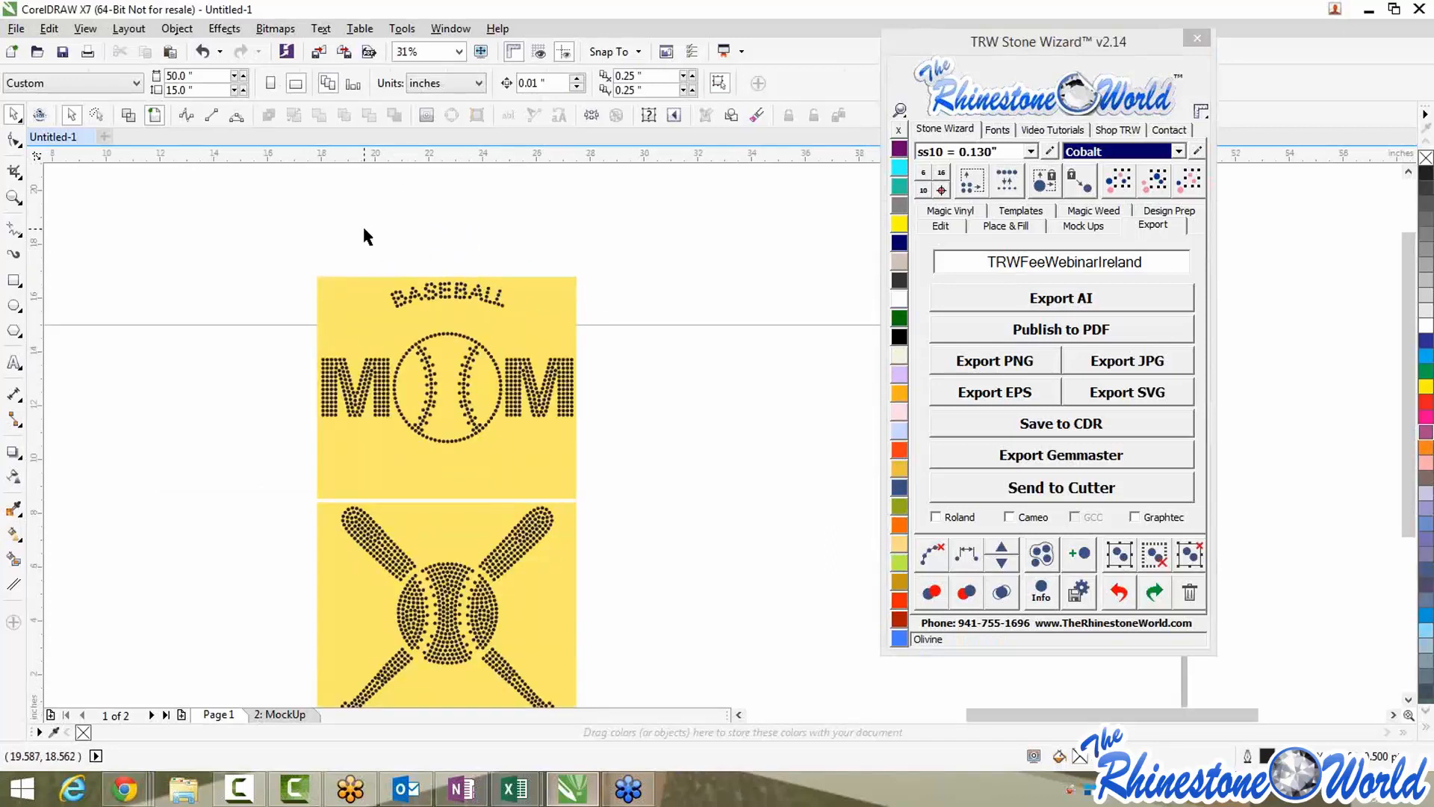
drag(364, 236, 527, 313)
key(Delete)
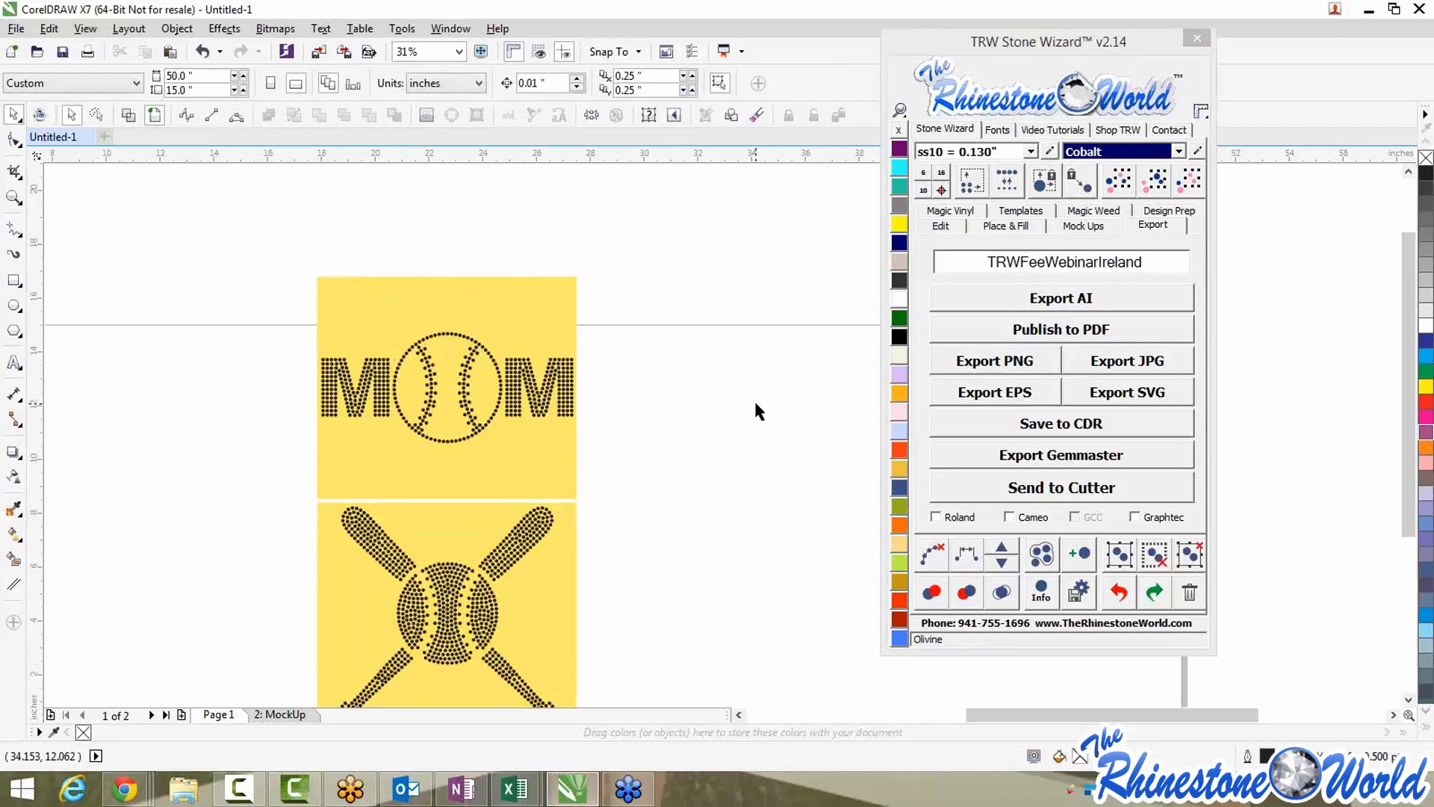
Recolor the MOM template's background and stone circles Emerald and group them into one object
scroll(749, 399, down, 1)
scroll(690, 439, up, 1)
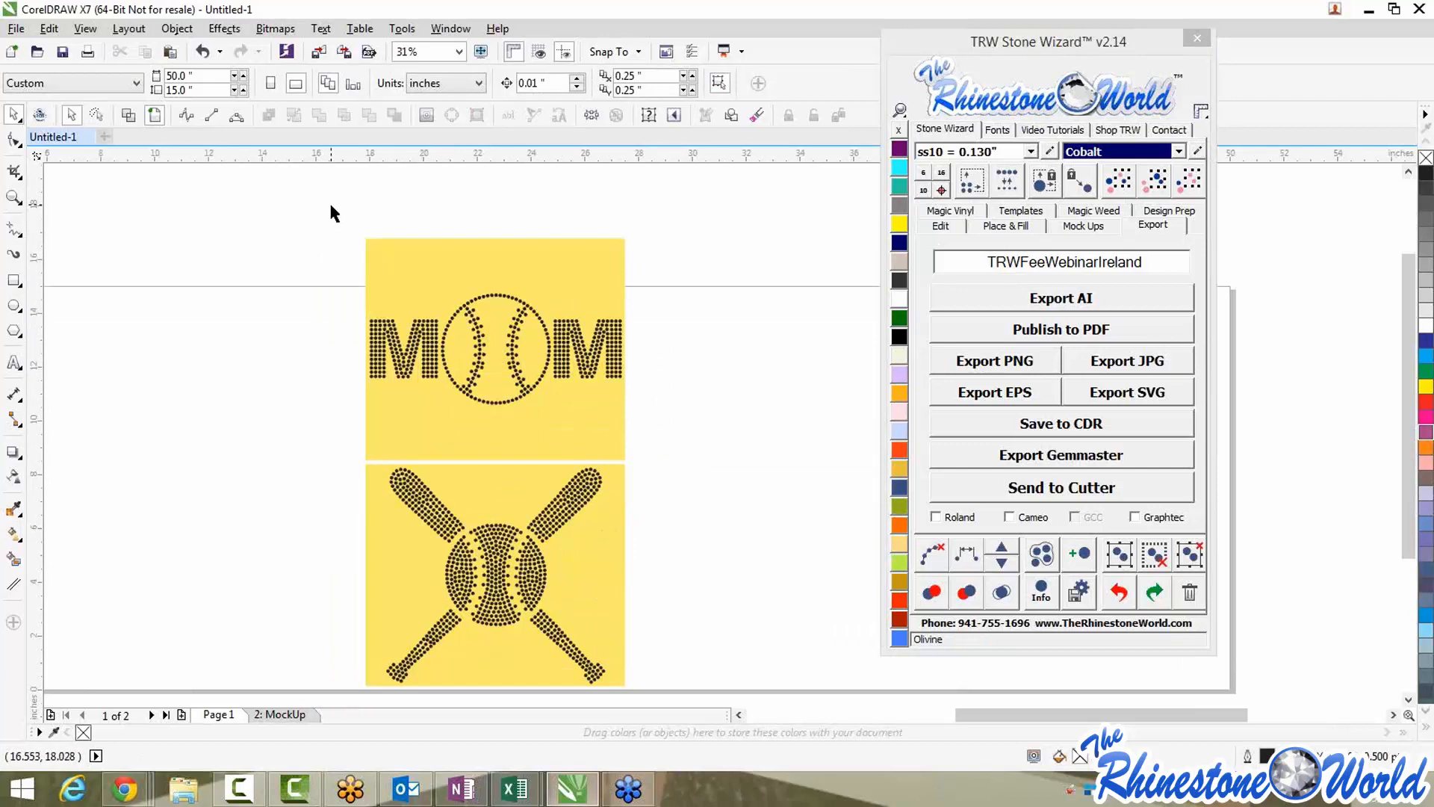
drag(331, 206, 699, 464)
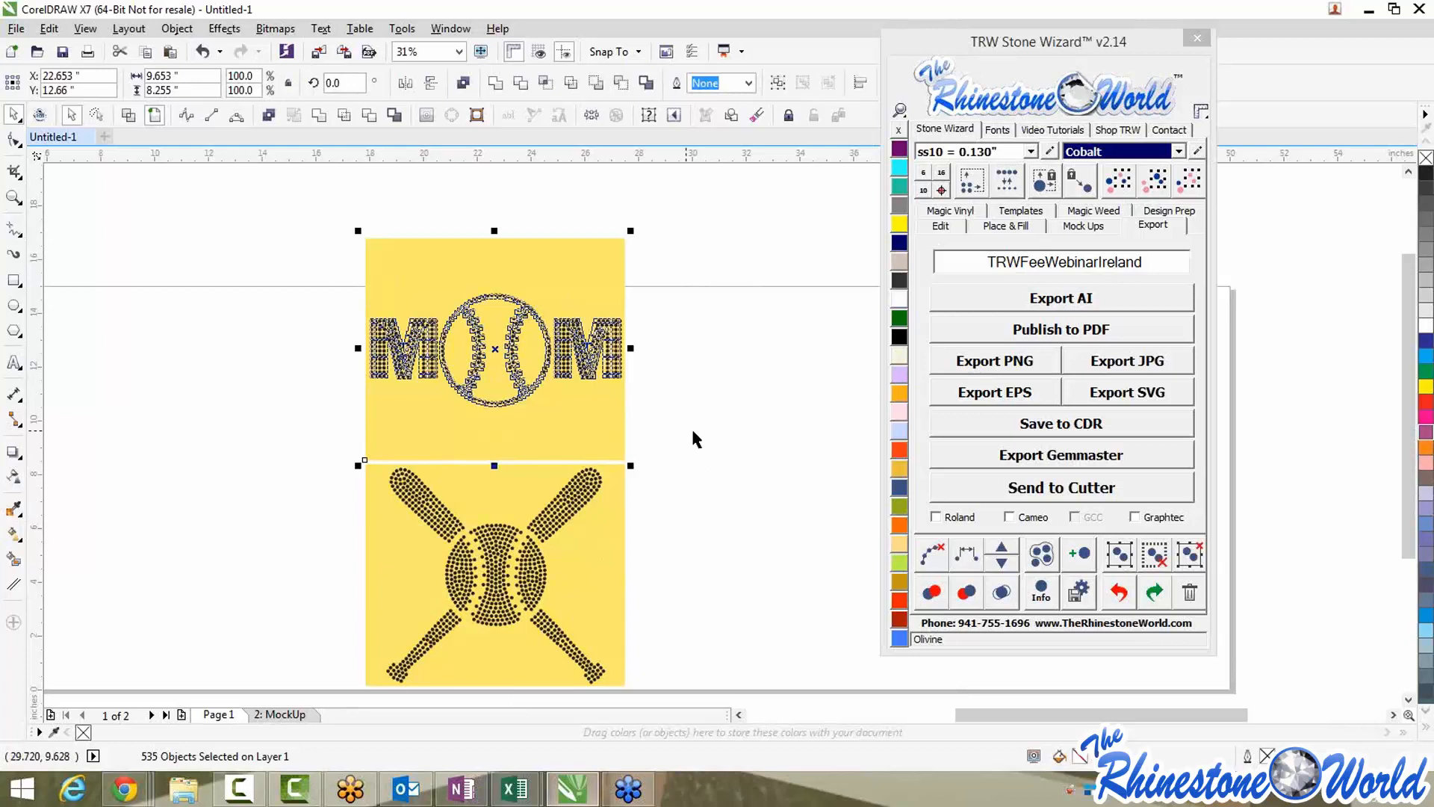
click(901, 321)
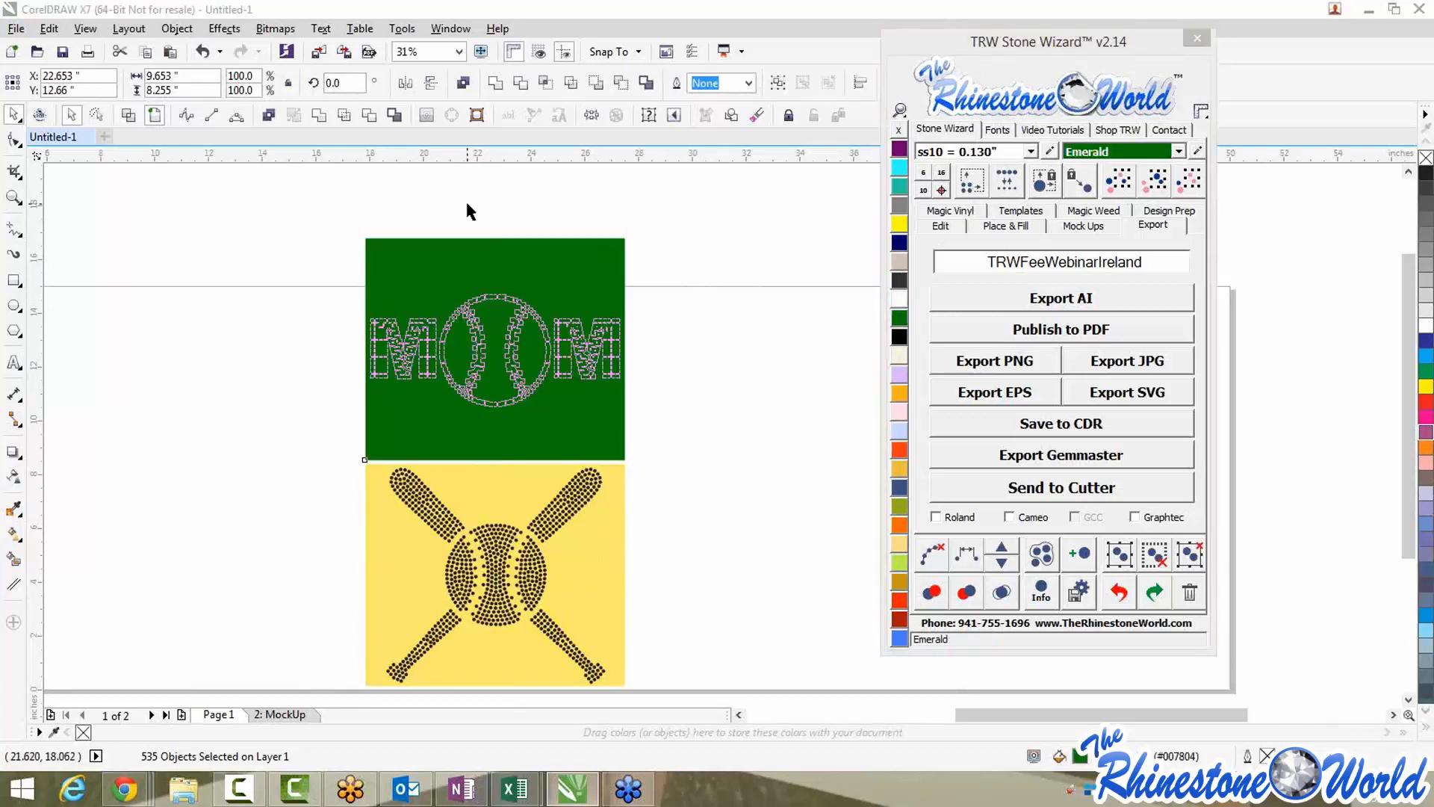
key(Delete)
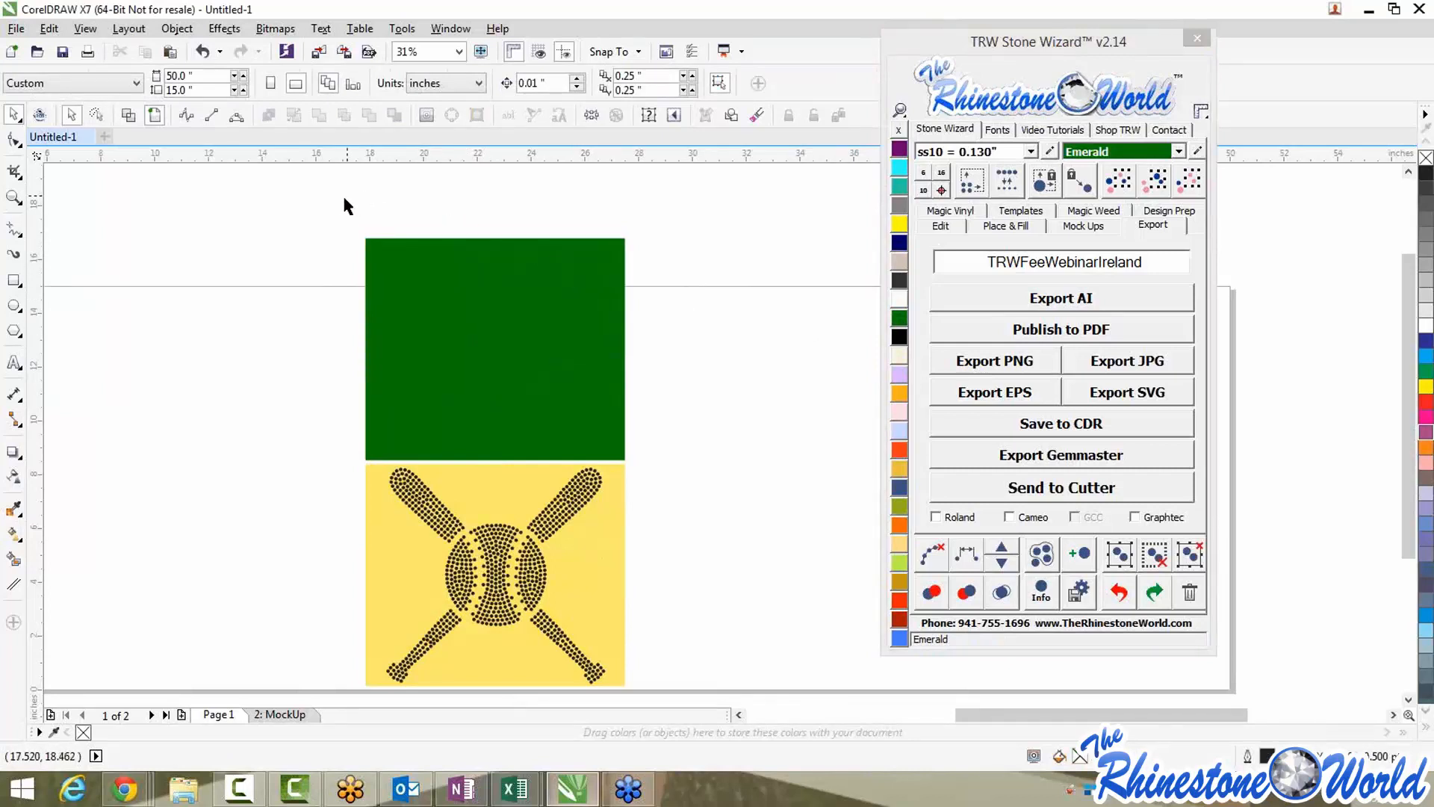
drag(337, 206, 713, 465)
key(ctrl+z)
click(1118, 562)
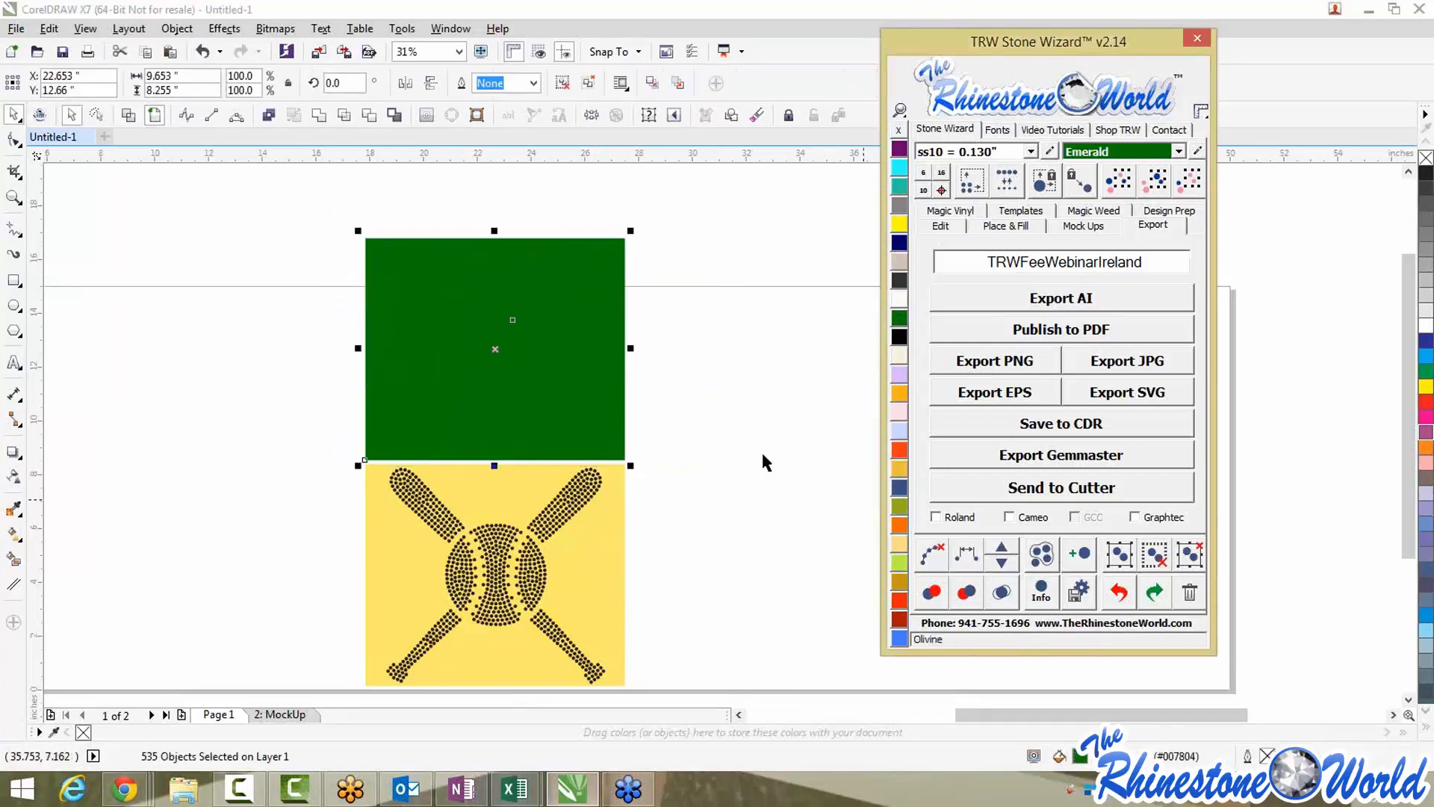
click(737, 432)
Recolor the crossed-bats template's background and stone circles Light Siam and group them into one object
scroll(736, 432, down, 2)
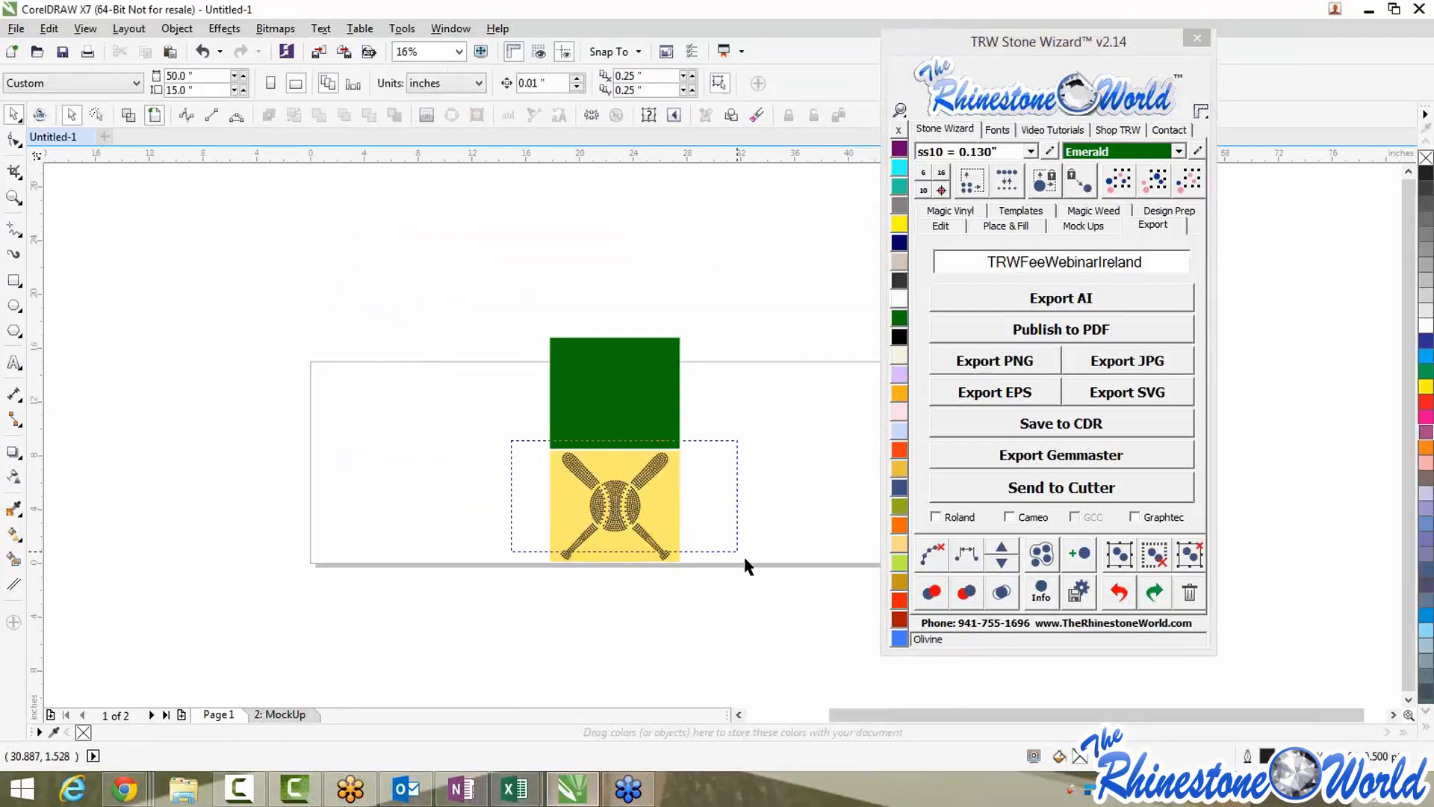
drag(744, 559, 747, 563)
click(900, 449)
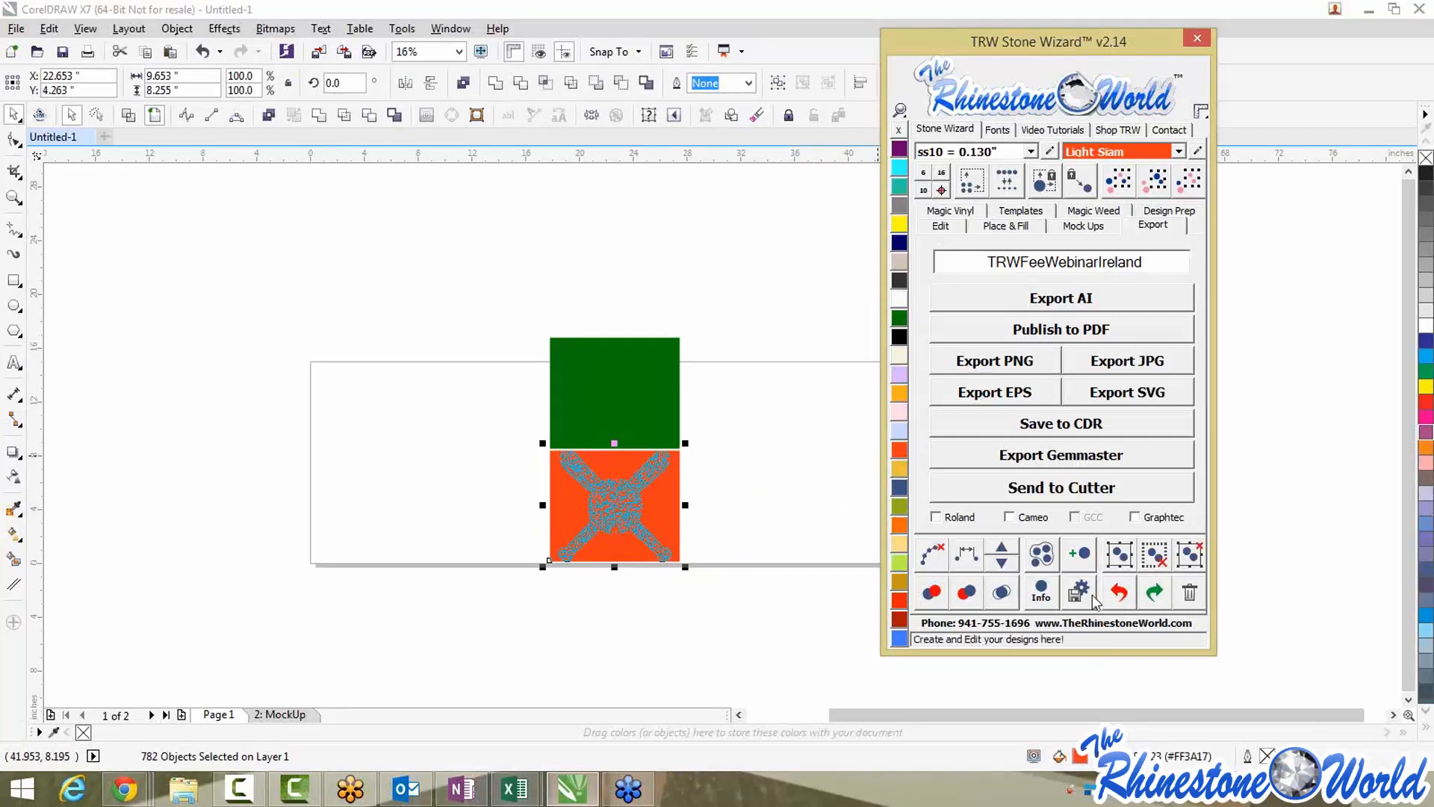
click(1118, 554)
click(787, 510)
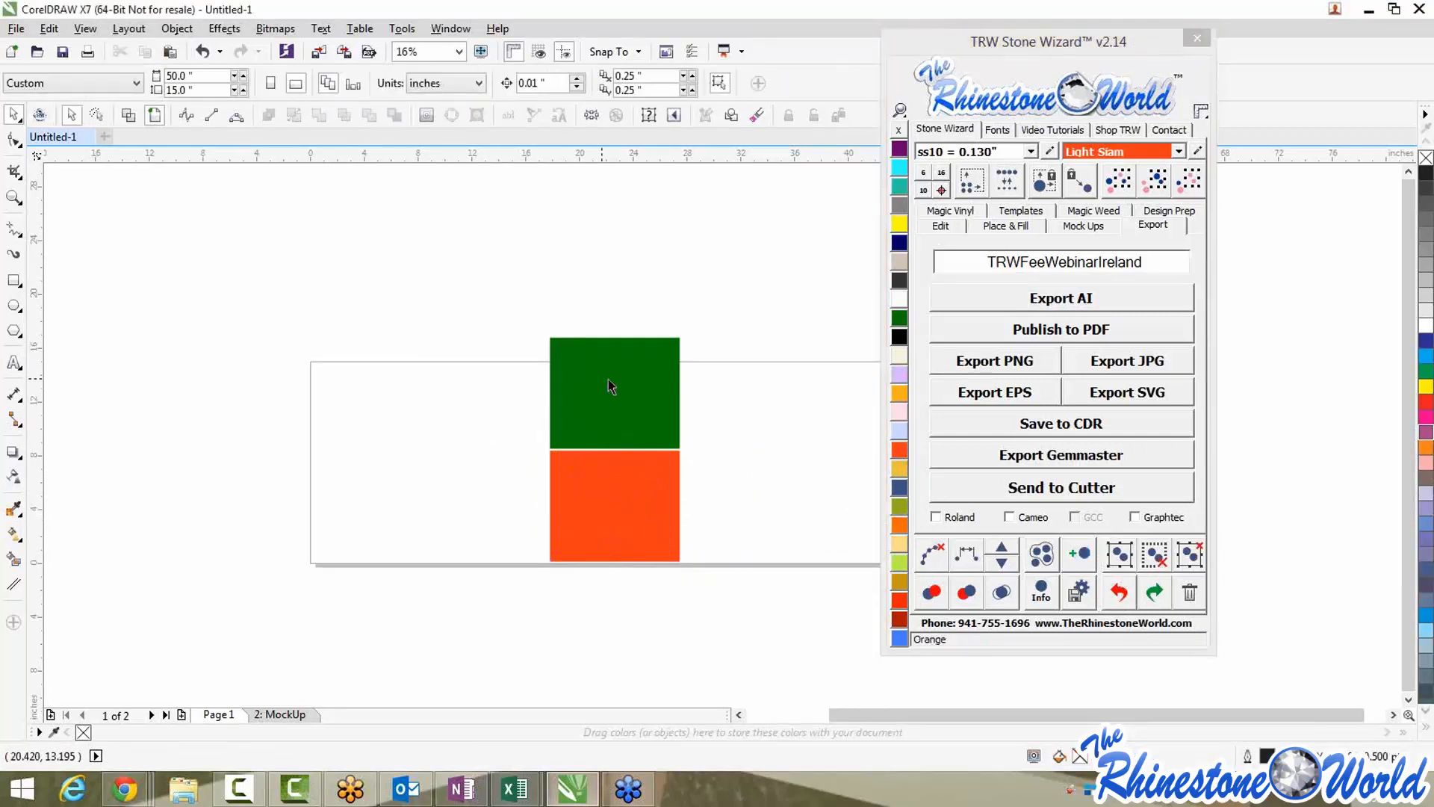
Move the green and orange template groups separately, and center both on the page so they overlap
drag(608, 386, 352, 338)
mouse_move(618, 509)
mouse_down()
mouse_move(695, 344)
mouse_move(679, 484)
mouse_move(628, 528)
mouse_up()
drag(368, 359, 625, 387)
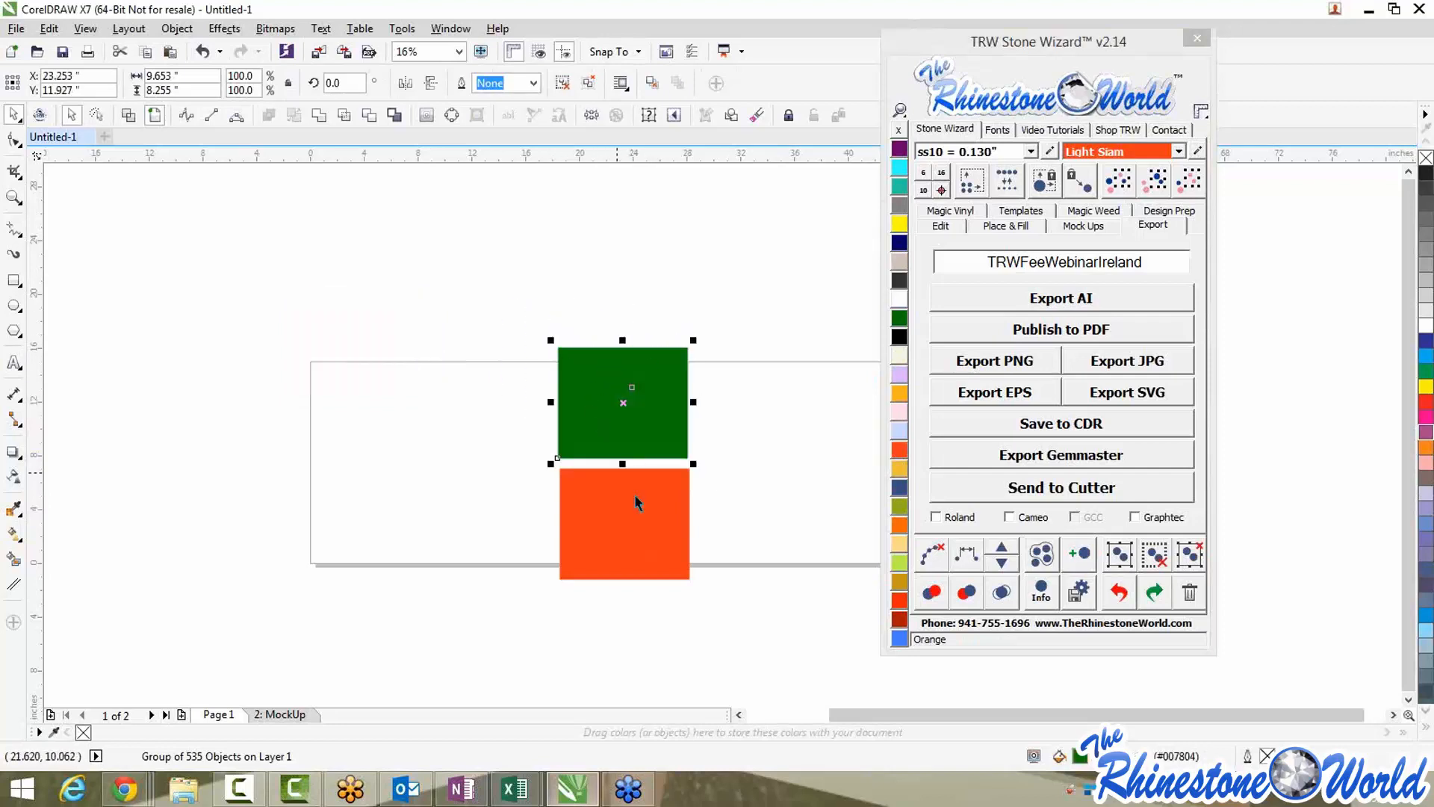
shift+click(639, 528)
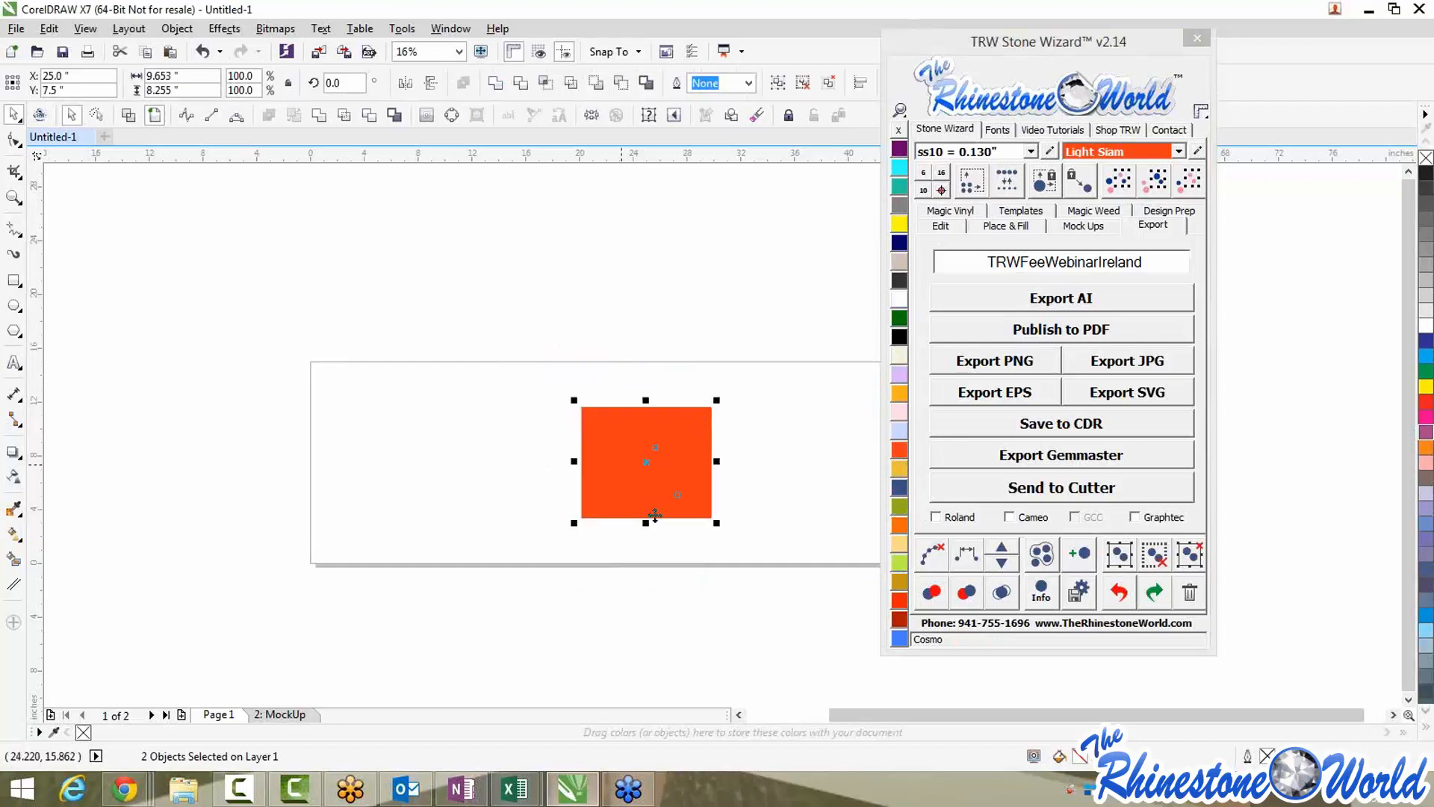
click(521, 408)
scroll(717, 441, up, 2)
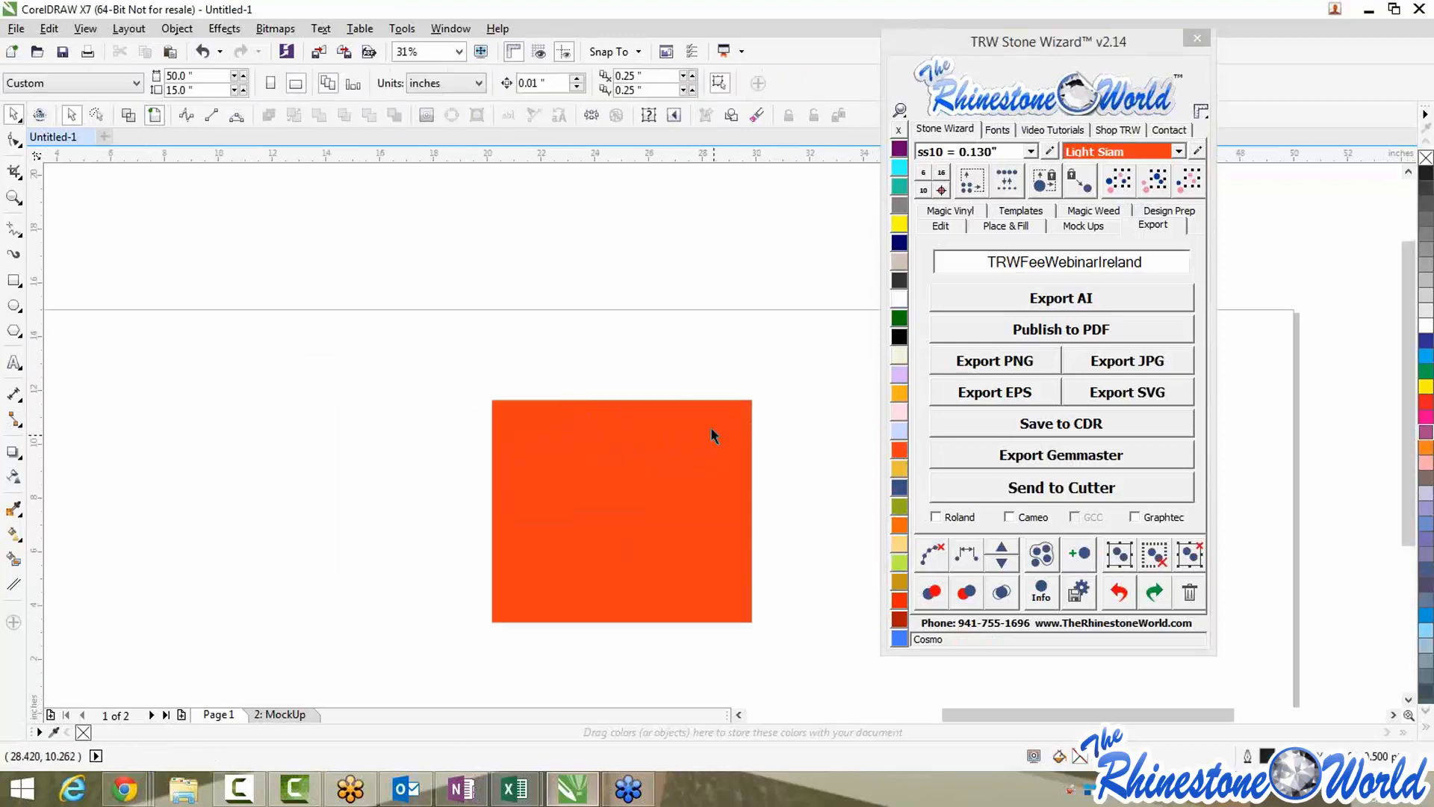
Ungroup the orange template, delete its background rectangle while keeping the bats-and-ball circles, and select the green group beneath
click(731, 403)
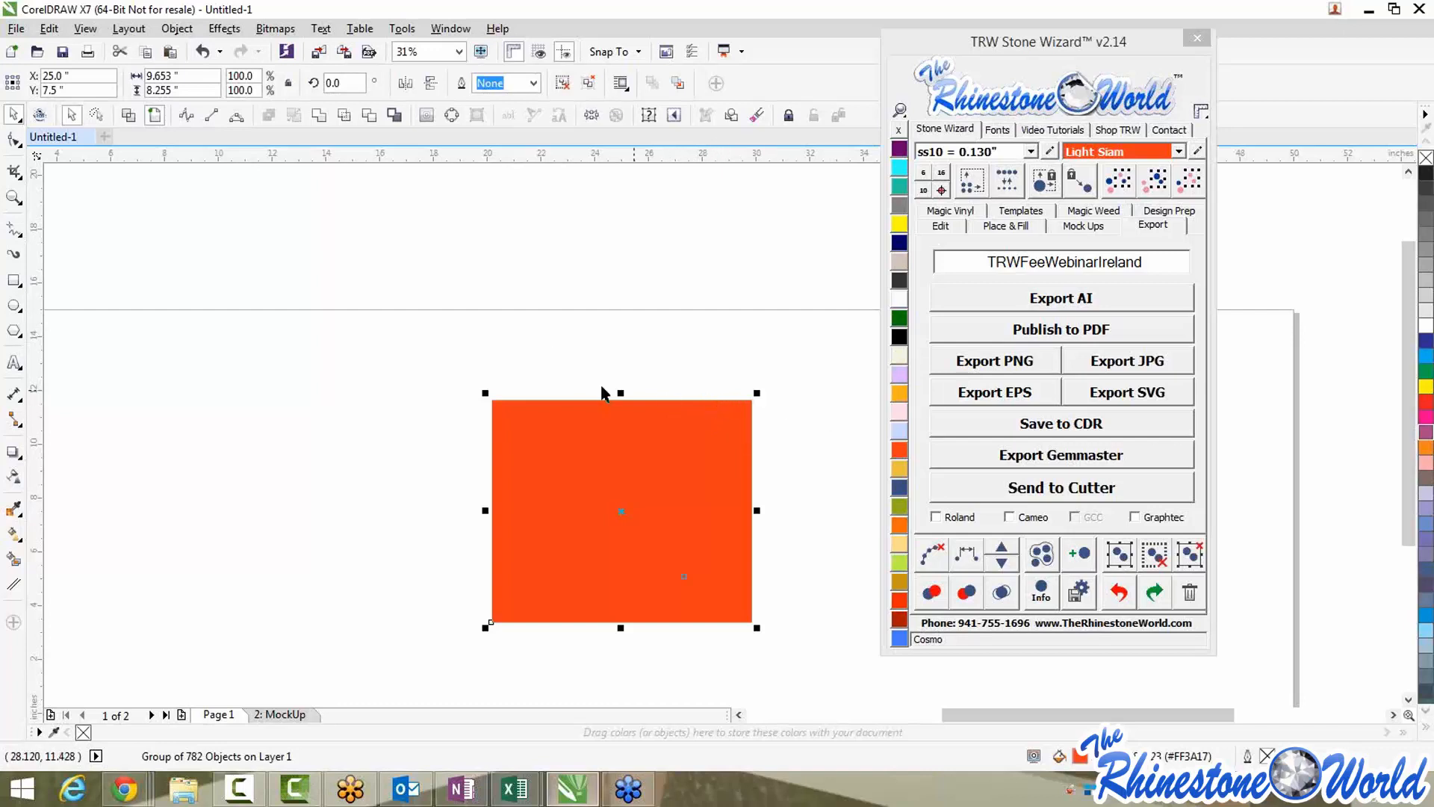
click(1188, 559)
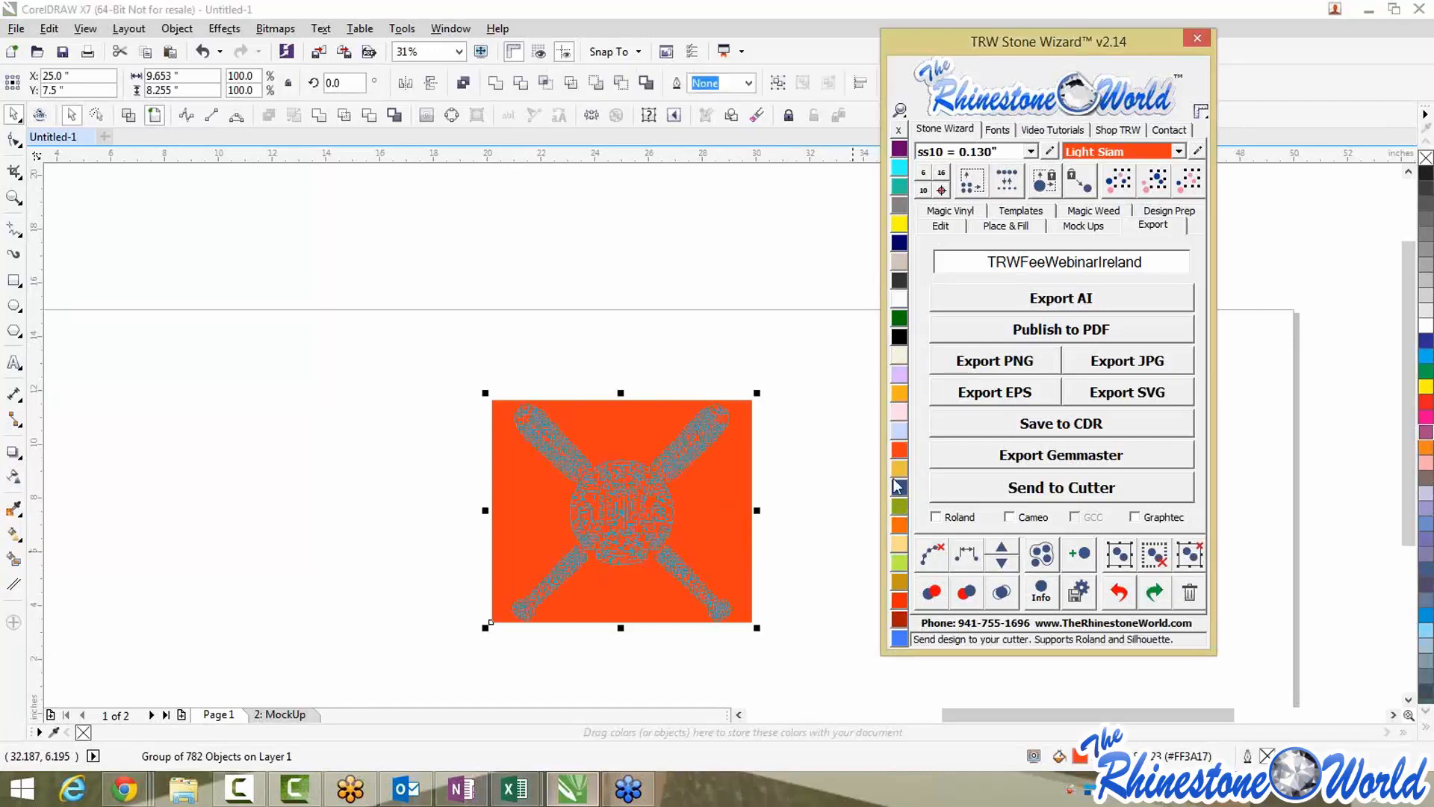
click(744, 466)
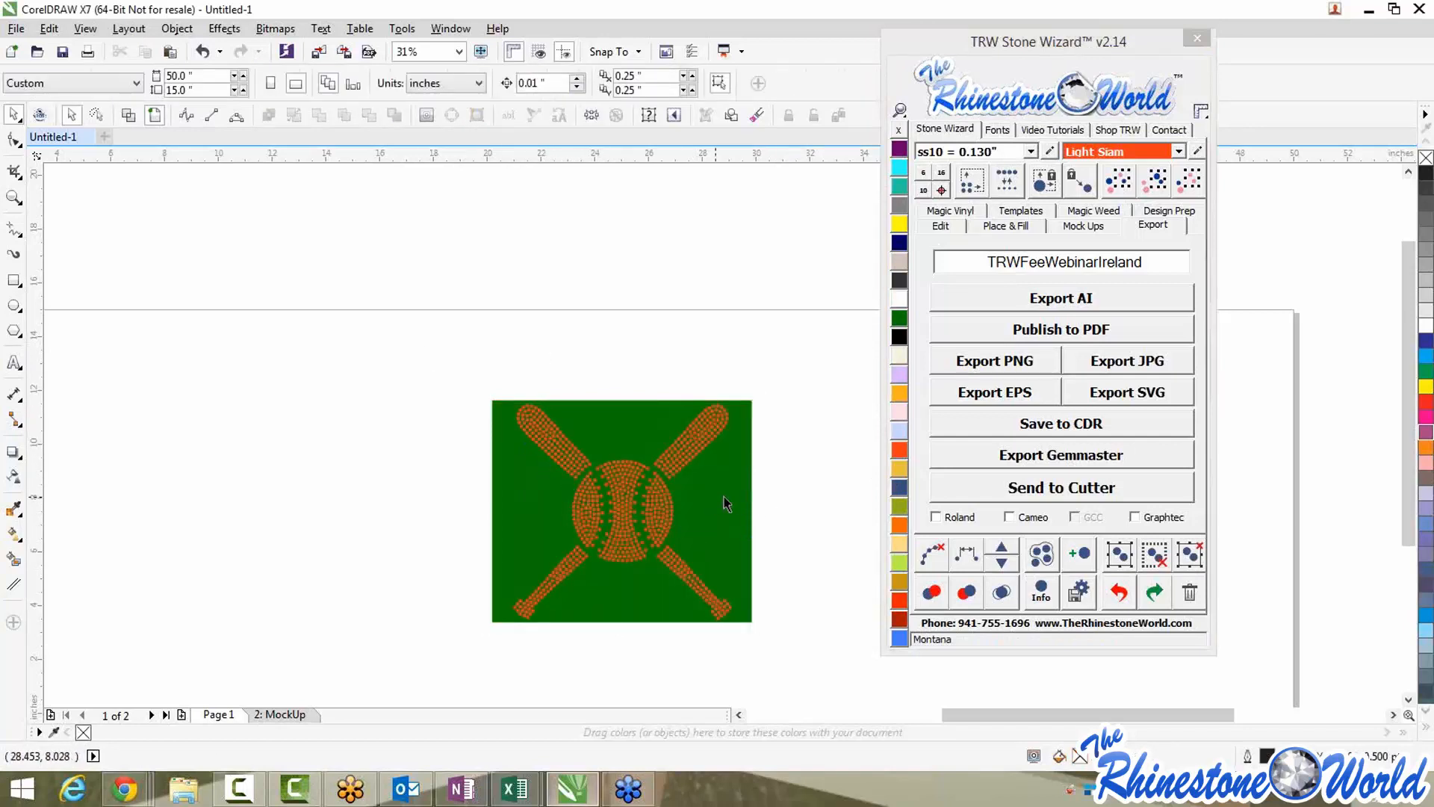
click(747, 475)
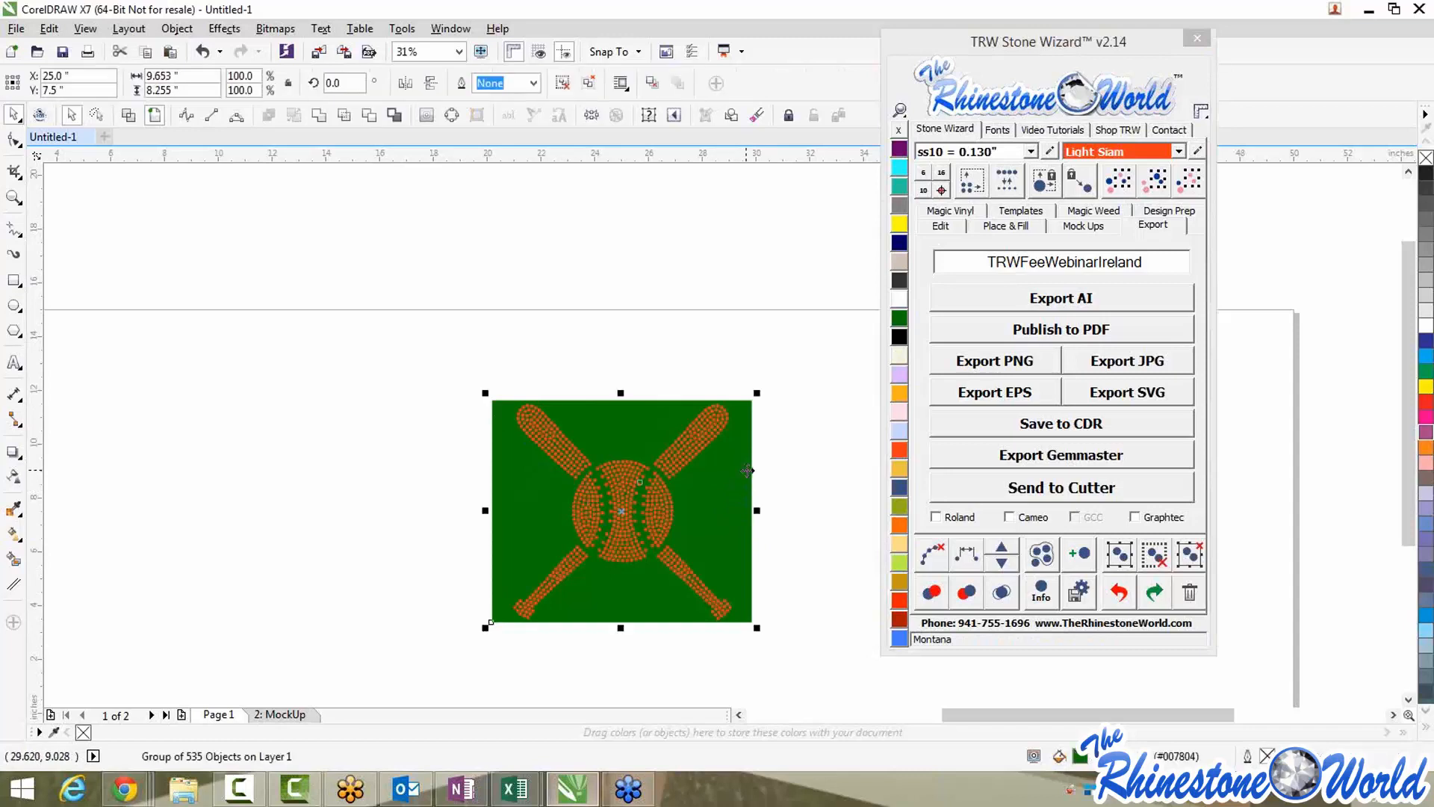
Ungroup the green MOM template and delete its background rectangle, keeping the letter and ball-outline stone circles
click(1189, 554)
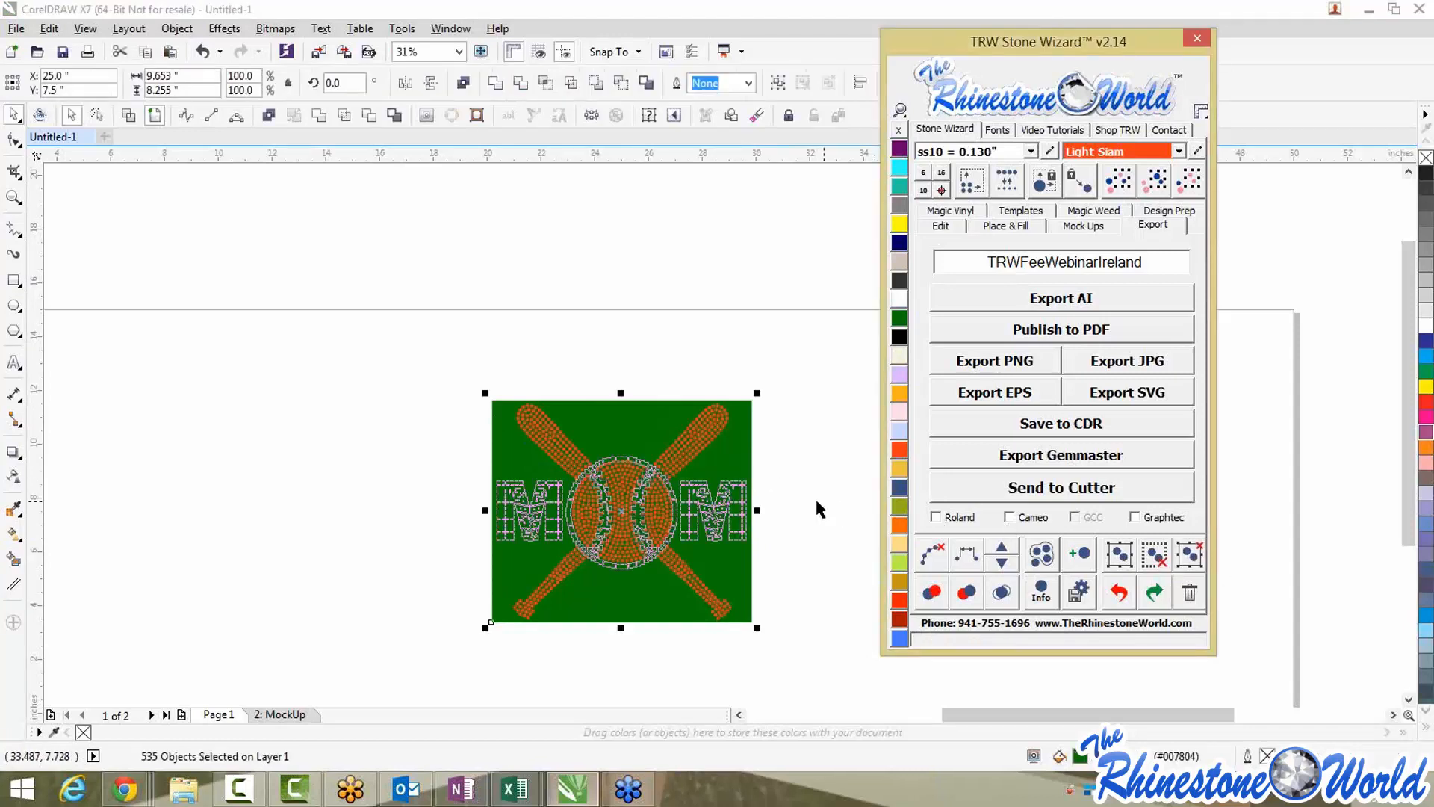
click(746, 445)
key(Delete)
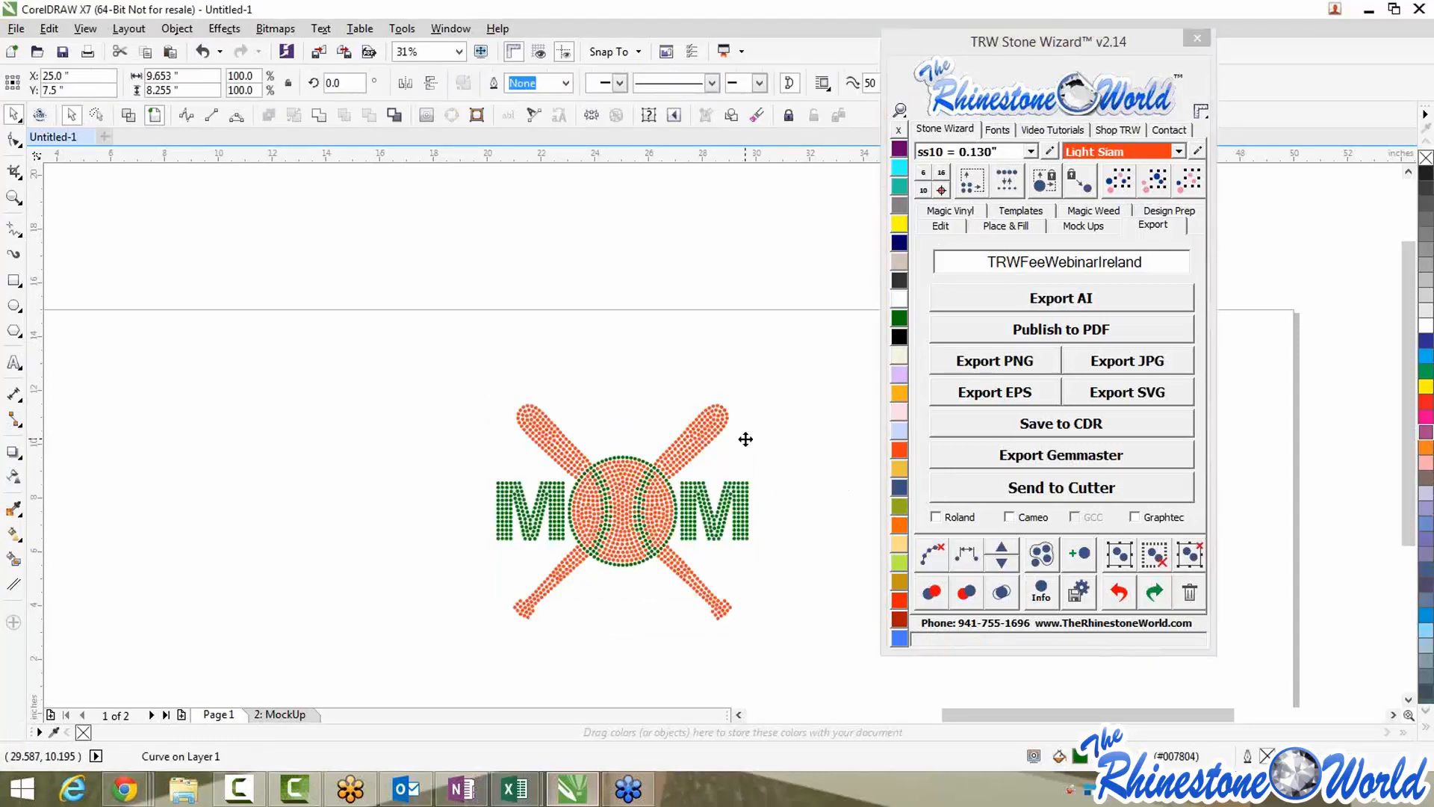
scroll(590, 556, up, 2)
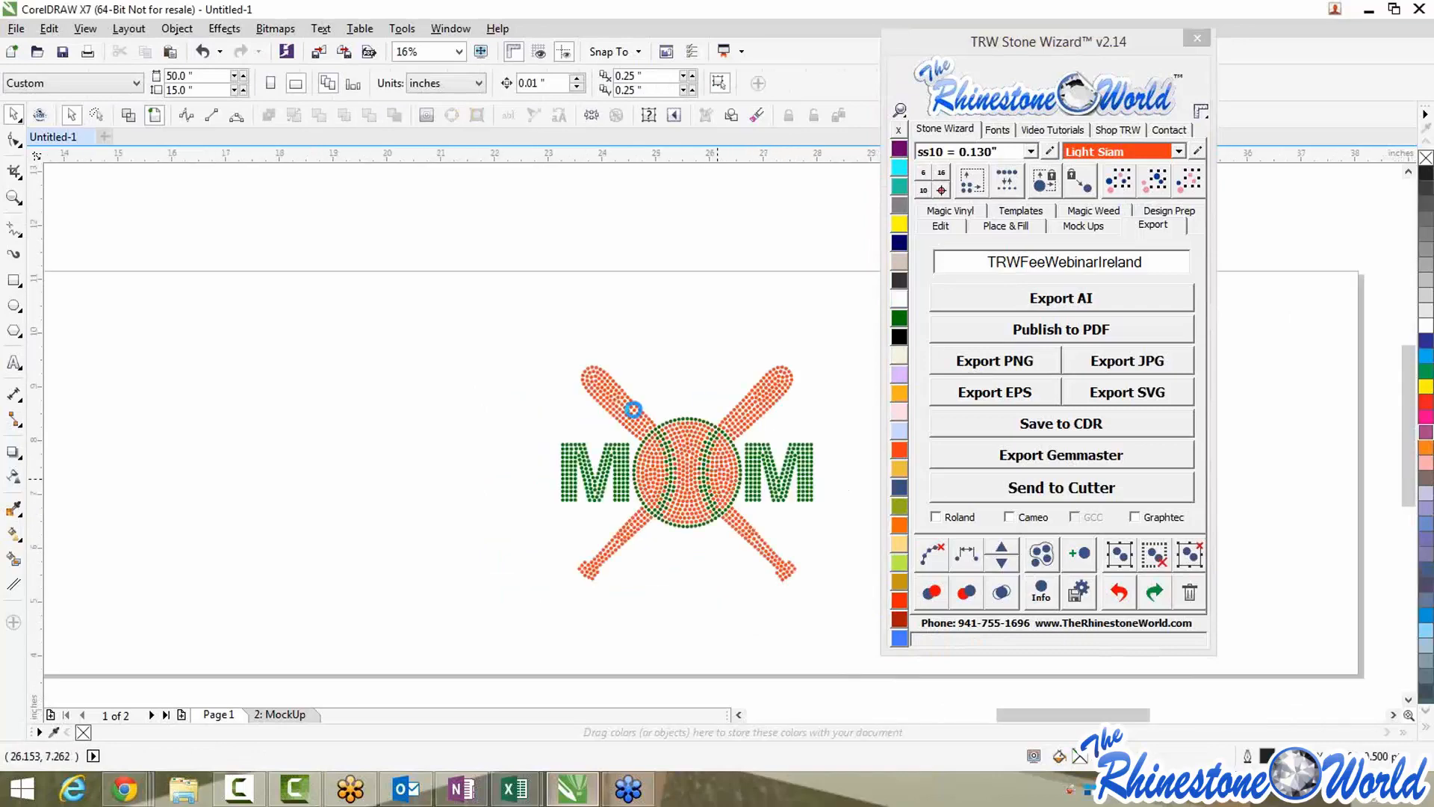
scroll(502, 302, down, 2)
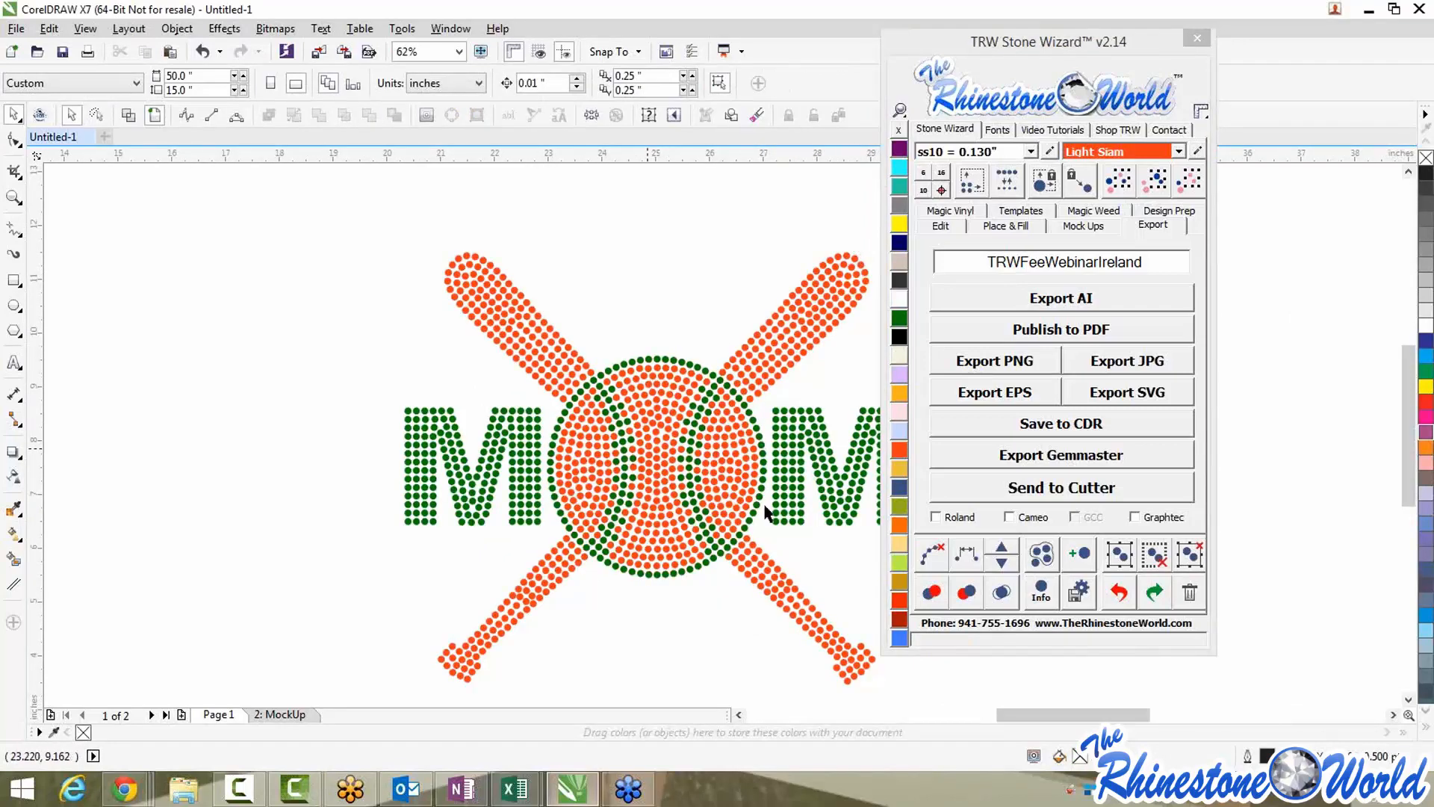
scroll(595, 387, up, 2)
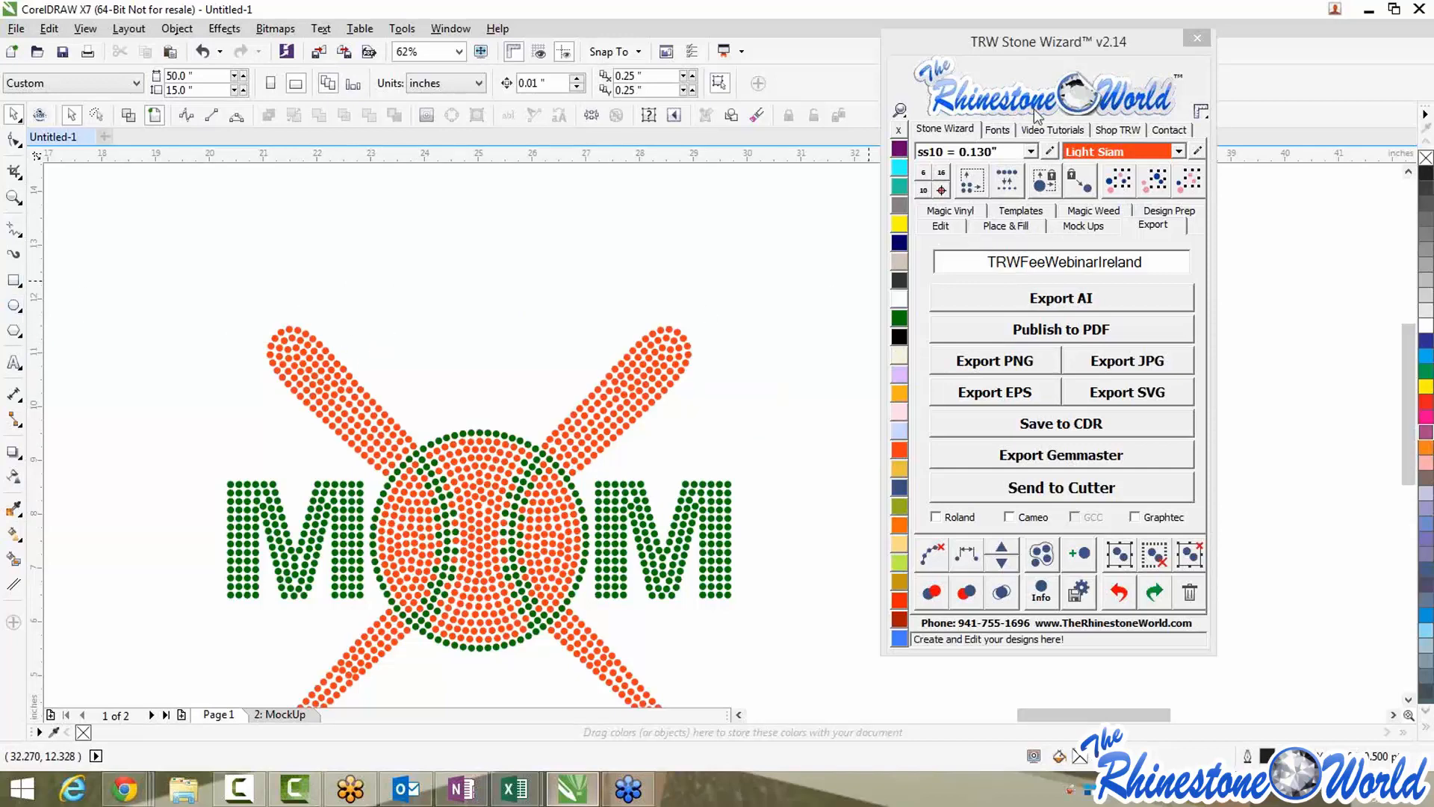
Filter the font list by "trw 130" and draw an ellipse about 5.08 by 2.62 inches between the upper bats, overlapping the ball
click(1006, 128)
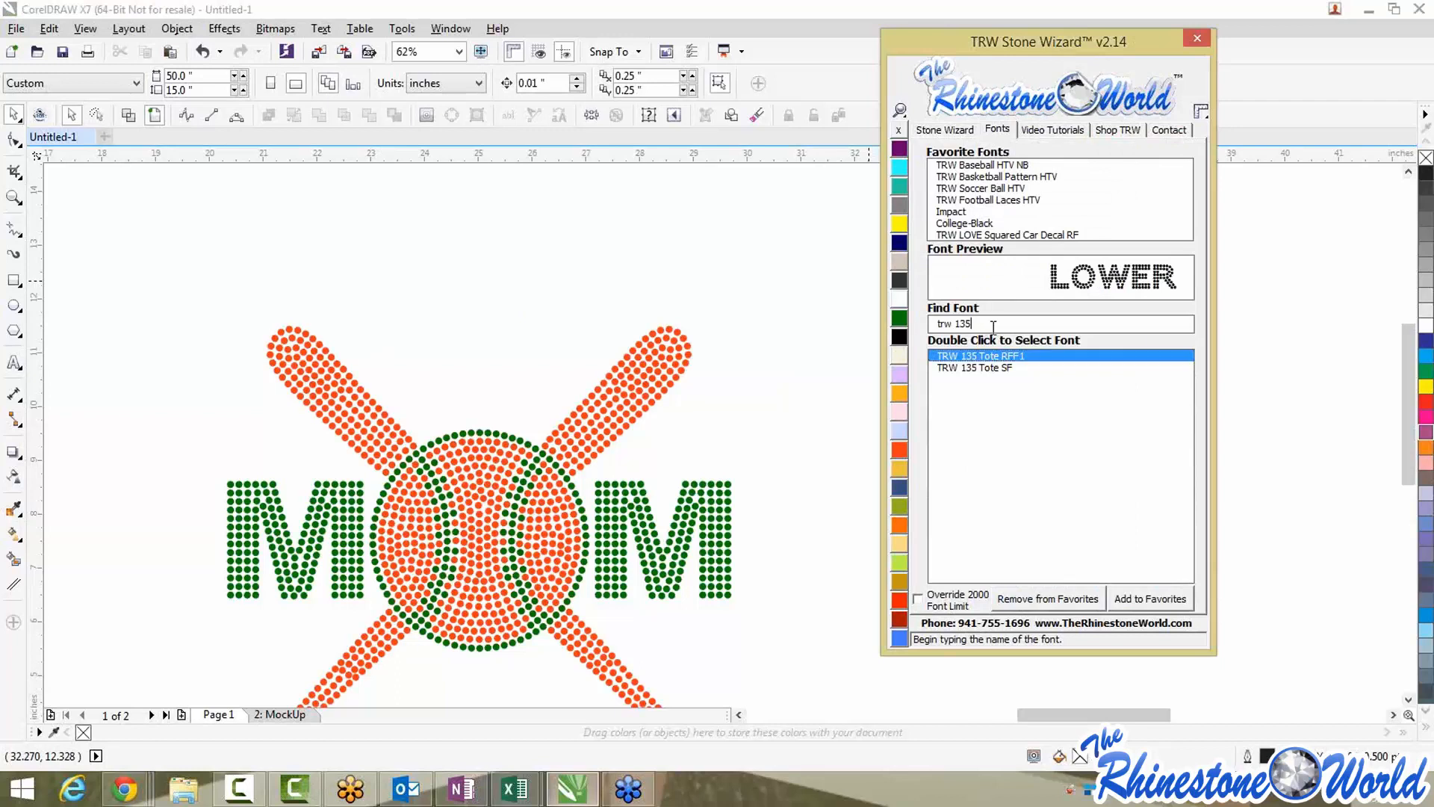
text(0)
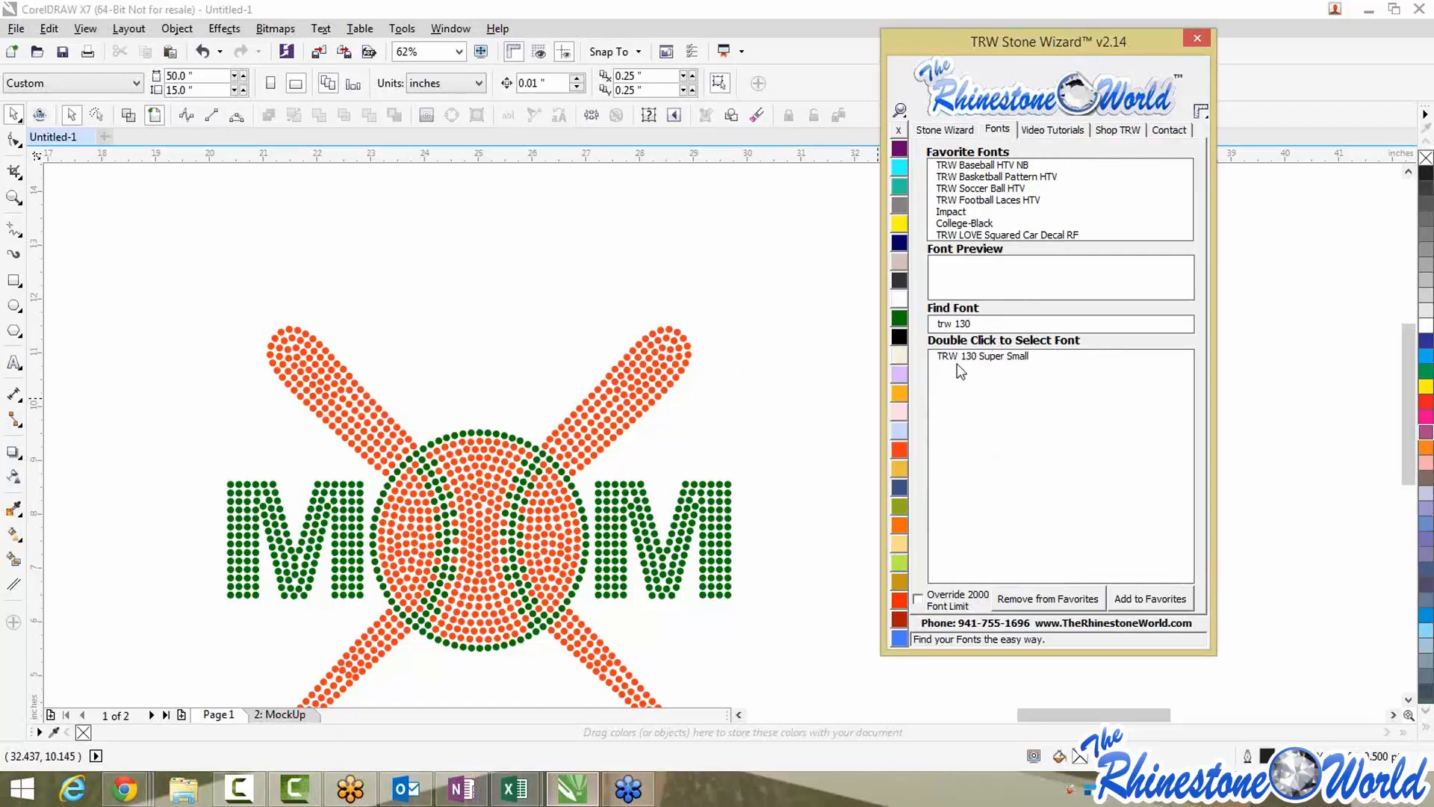
click(14, 305)
mouse_move(353, 362)
mouse_down()
mouse_move(567, 430)
mouse_move(597, 421)
mouse_move(626, 500)
mouse_up()
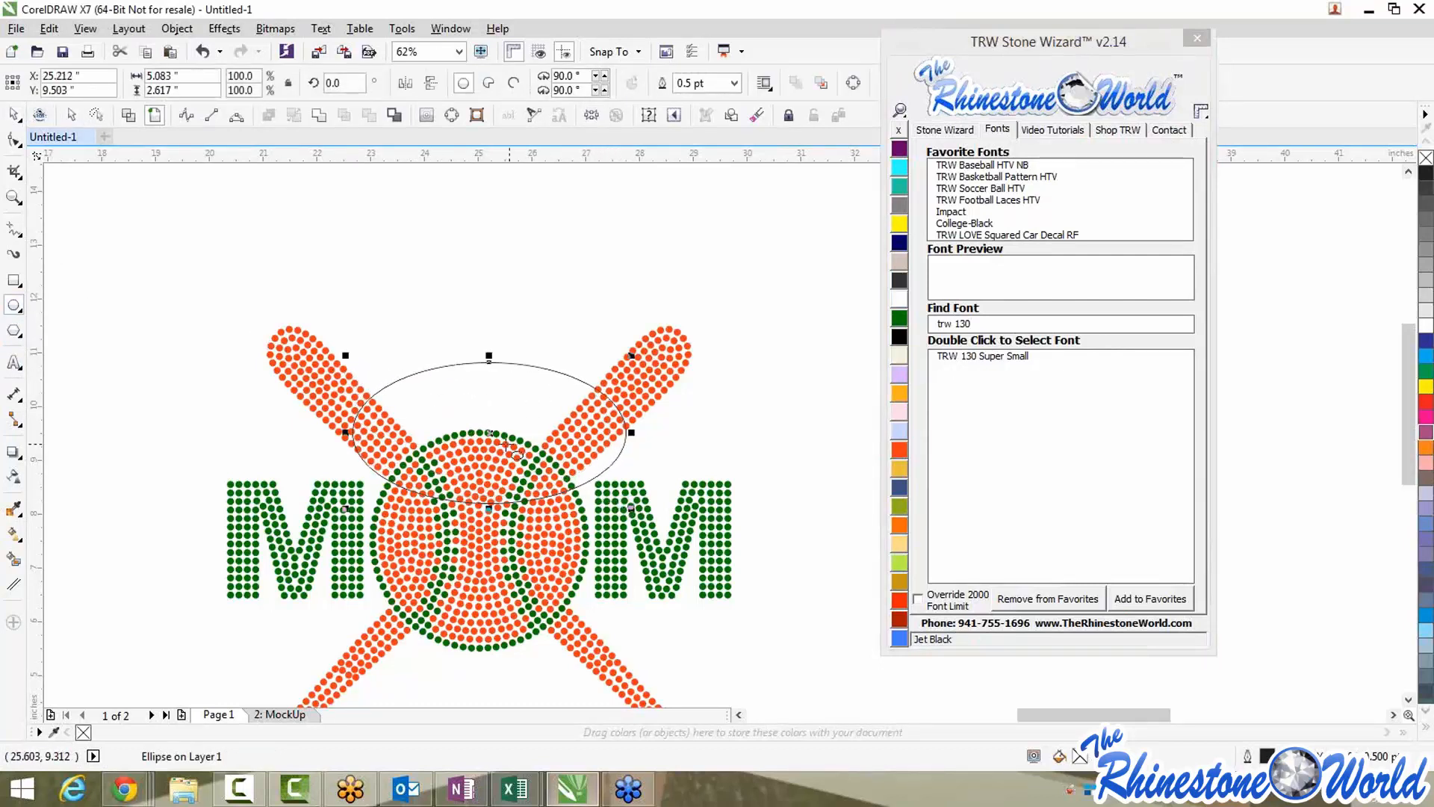
drag(490, 435, 488, 440)
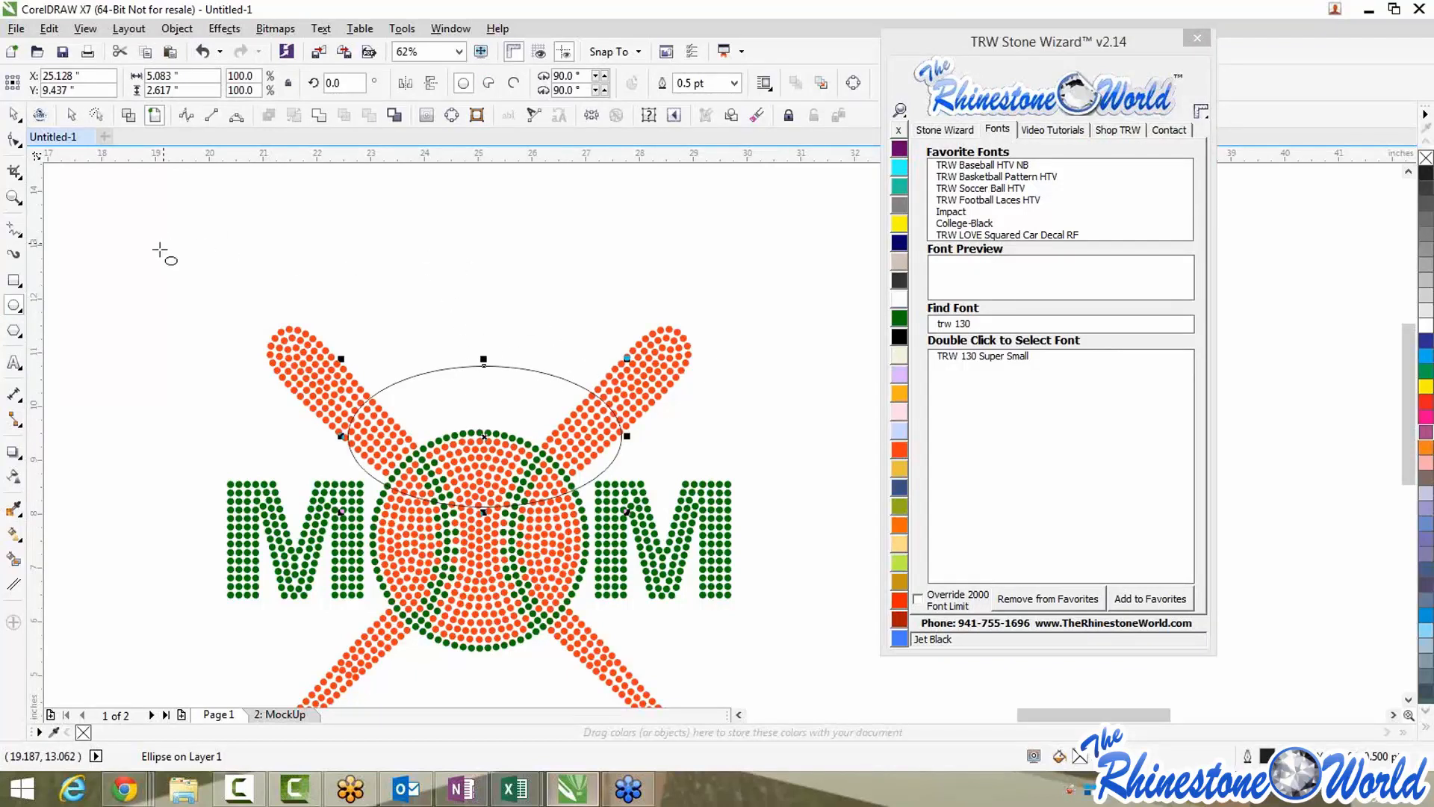
Add the text "softball" in the blank area above the design and set its font to TRW 130 Super Small
click(14, 115)
click(13, 362)
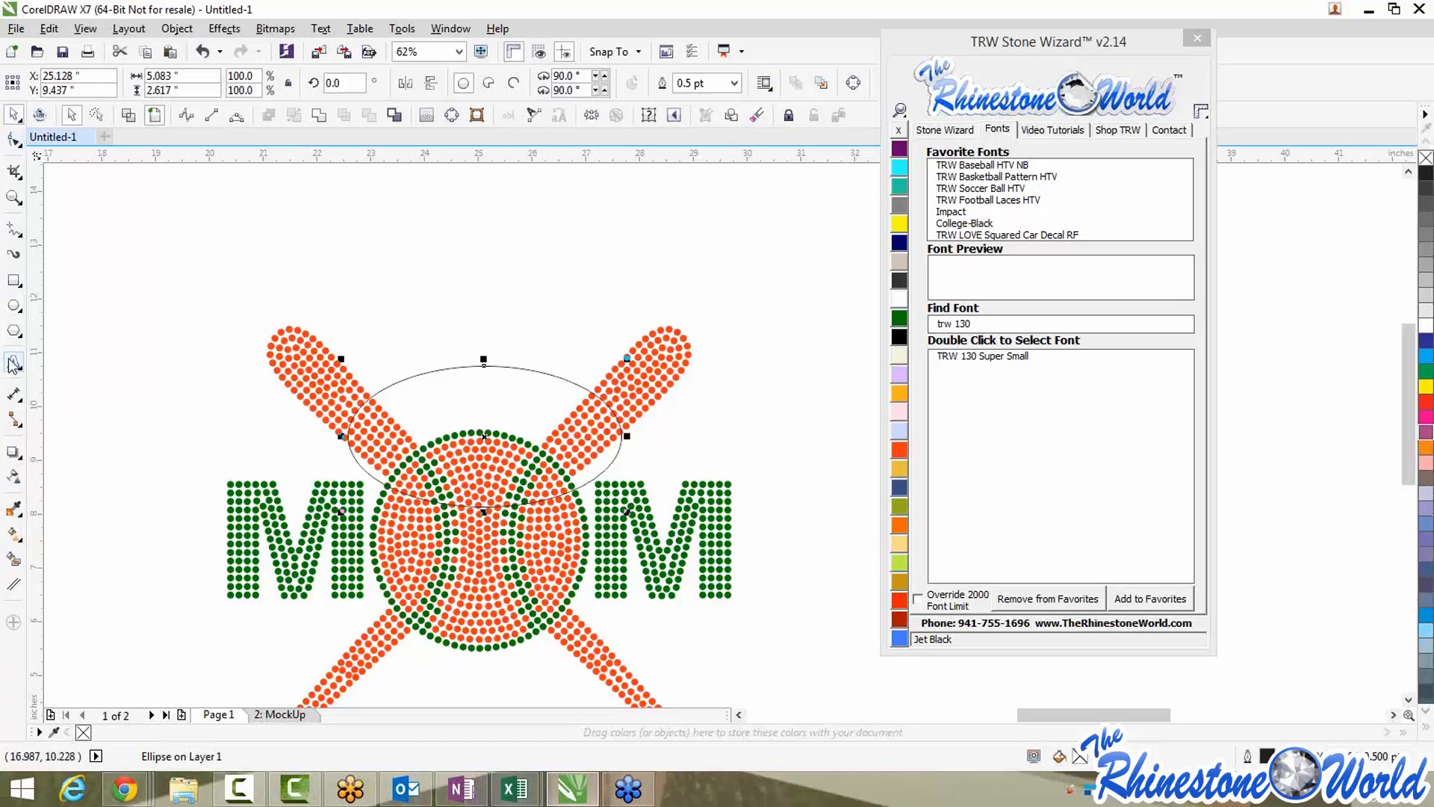
click(170, 209)
text(sof)
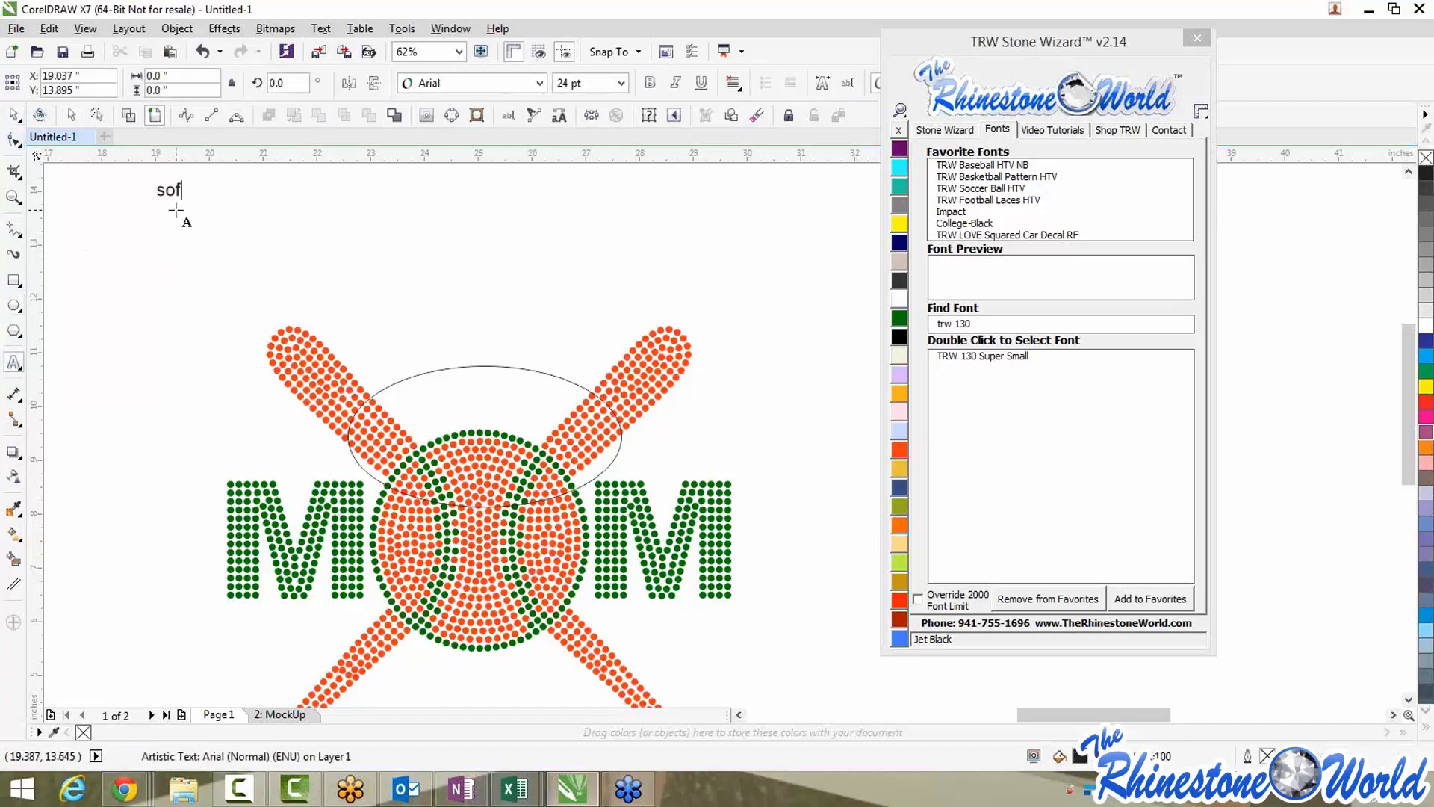
text(tball)
click(192, 206)
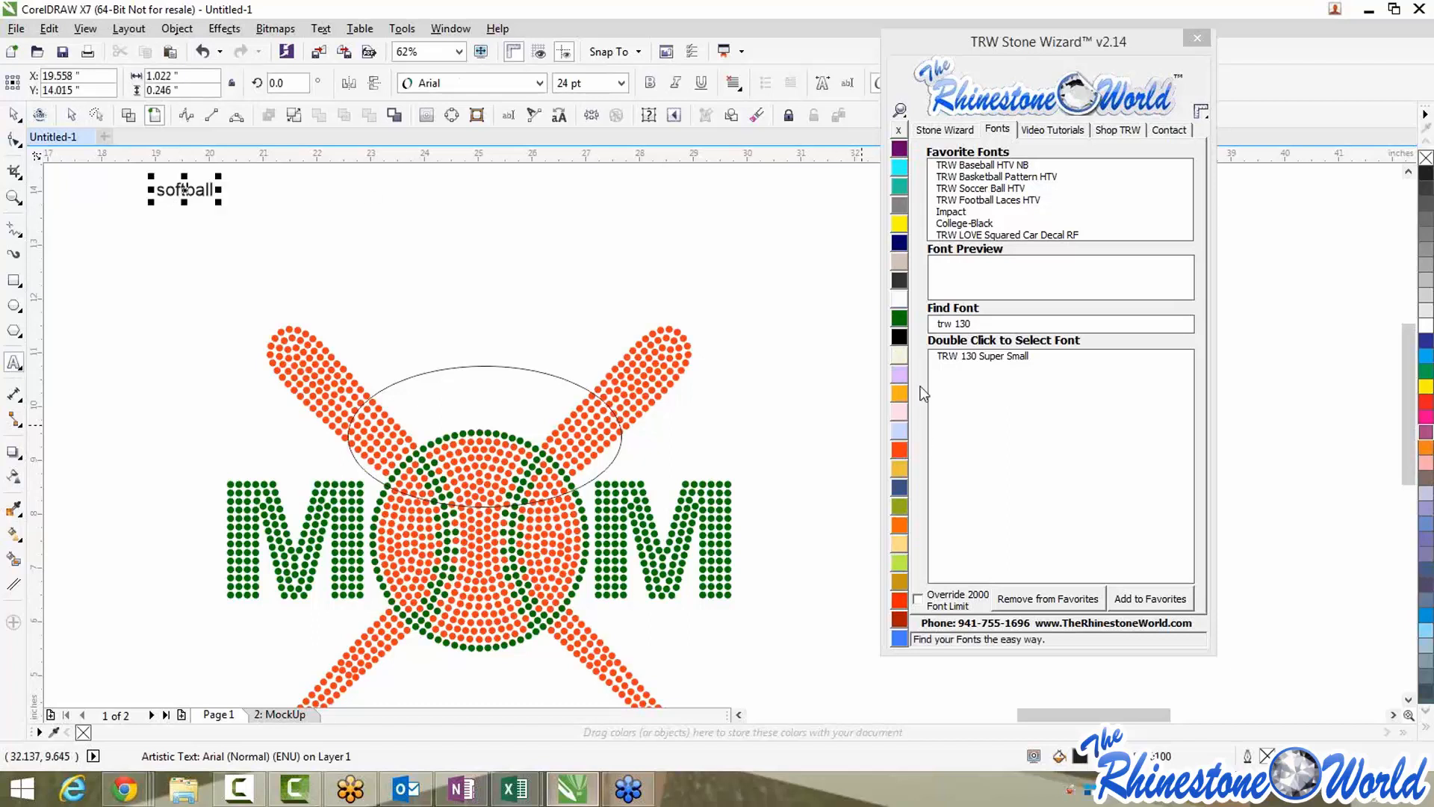
double_click(953, 359)
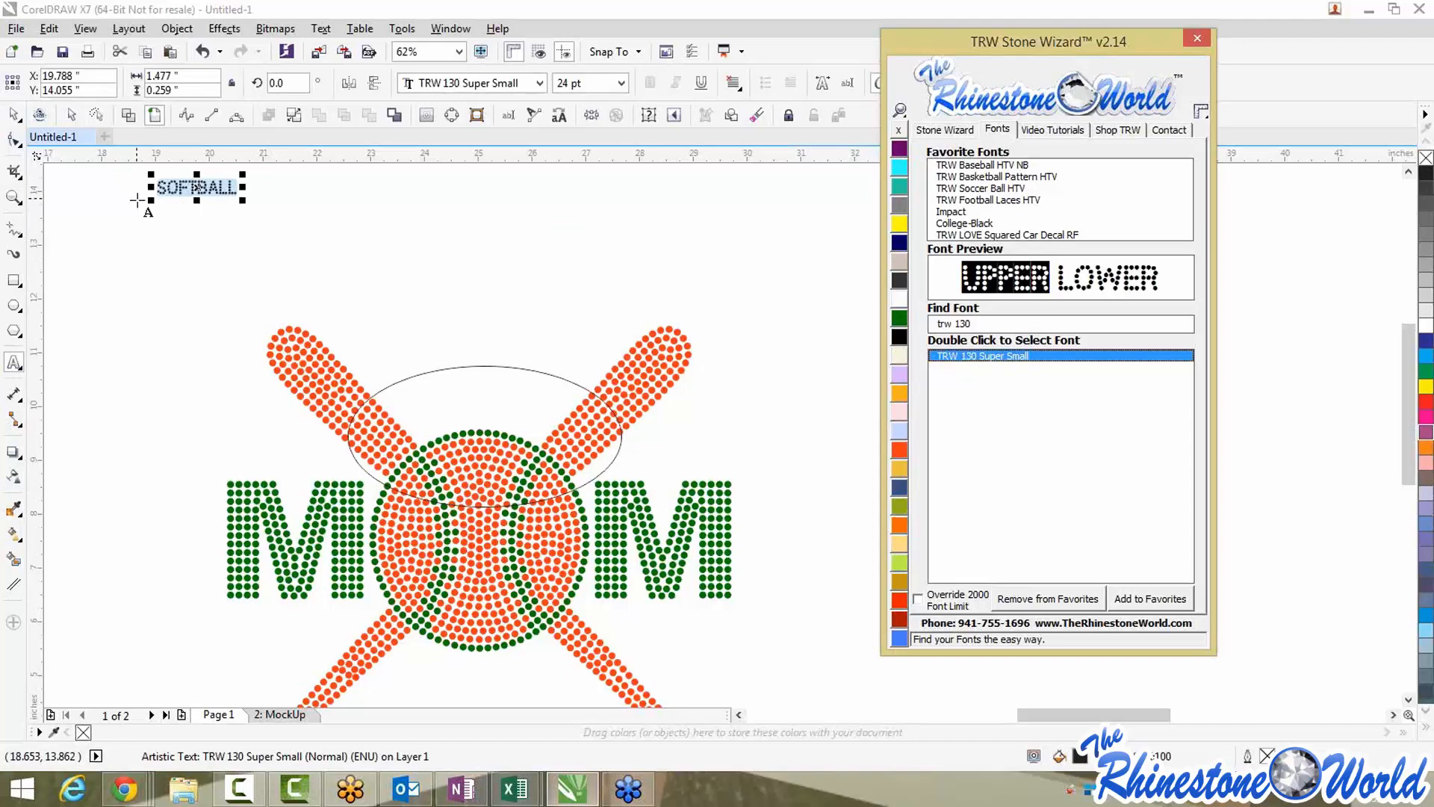
click(262, 211)
key(ctrl+space)
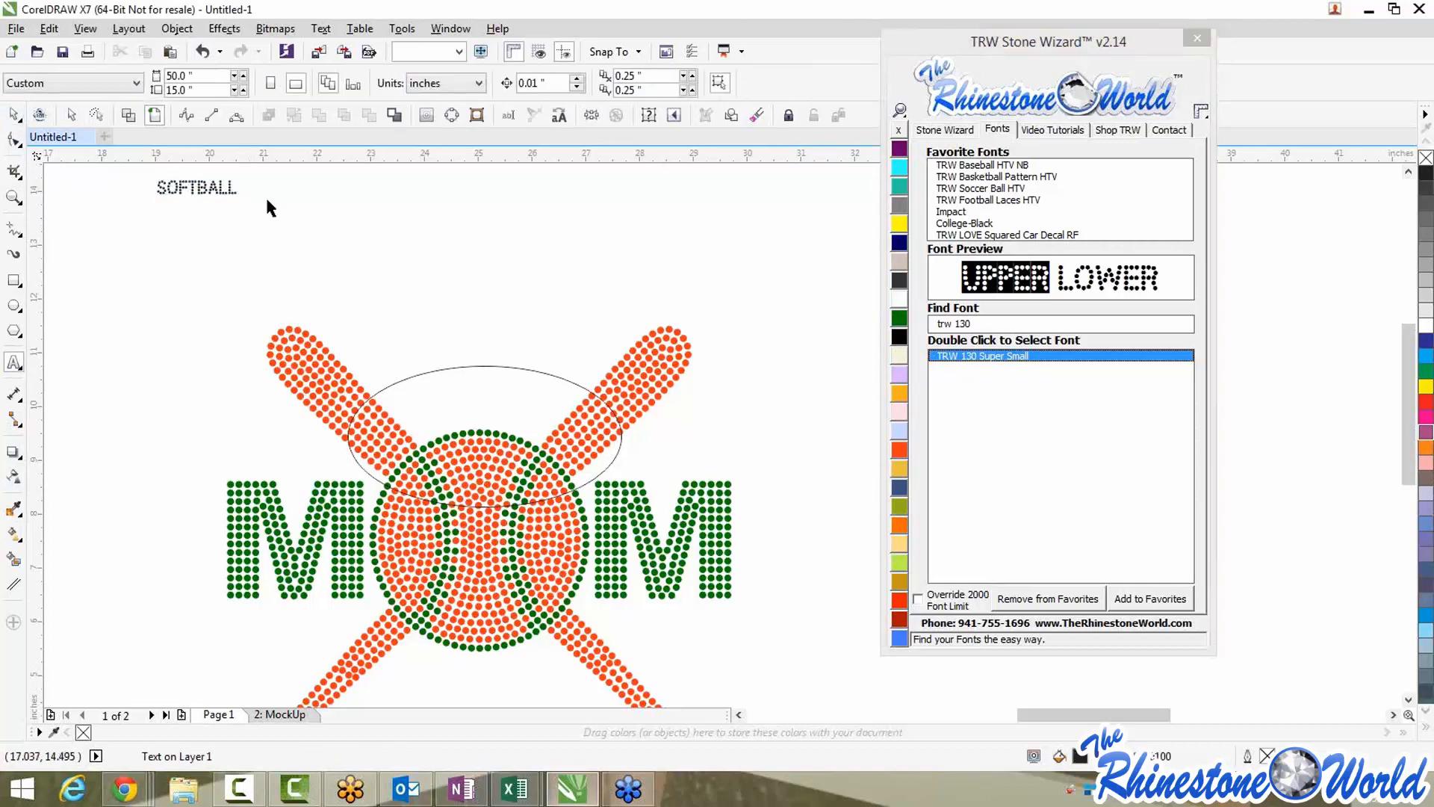
Enlarge the SOFTBALL text to about 4.64 by 0.81 inches and move it centrally above the bats
click(224, 191)
drag(240, 198, 413, 229)
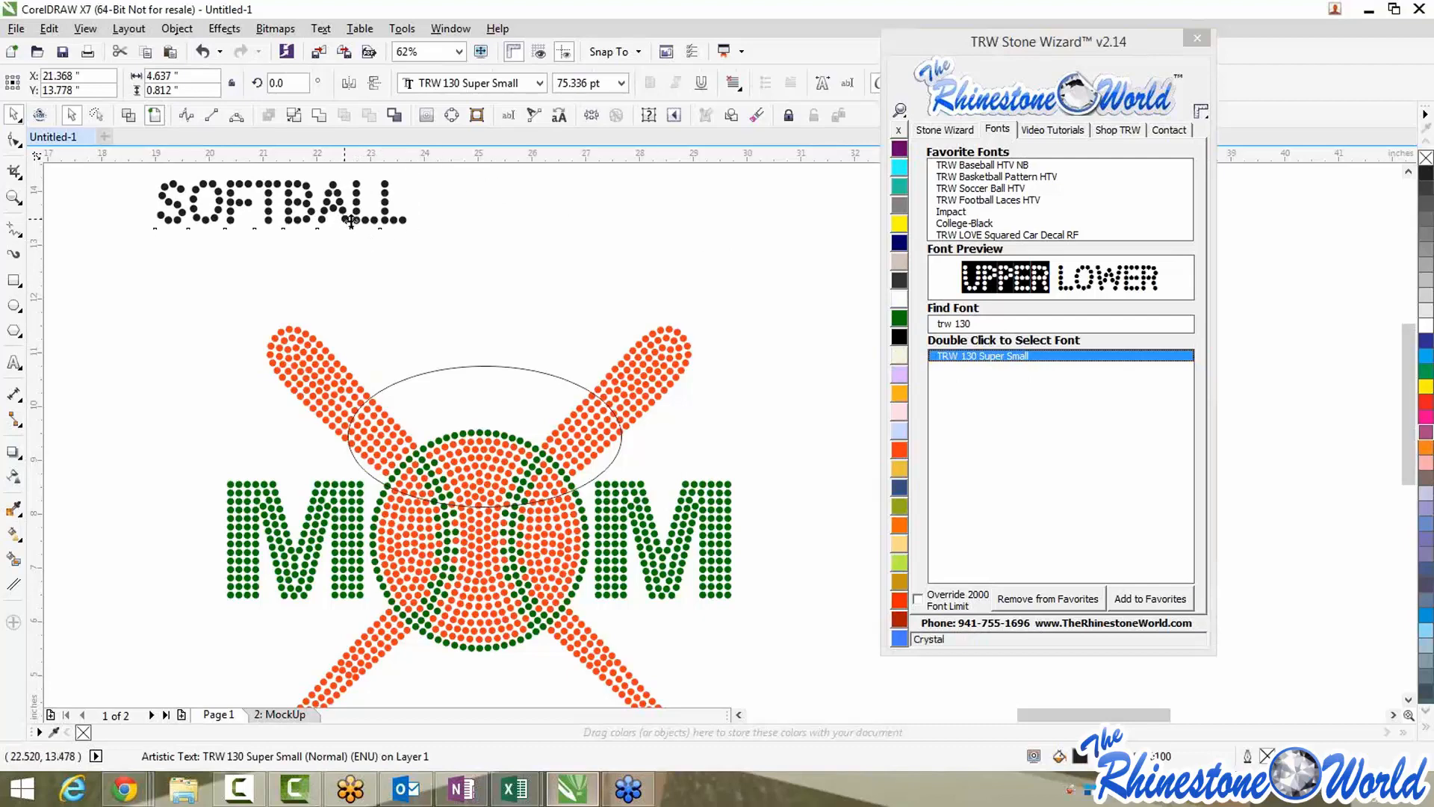
drag(351, 221, 564, 251)
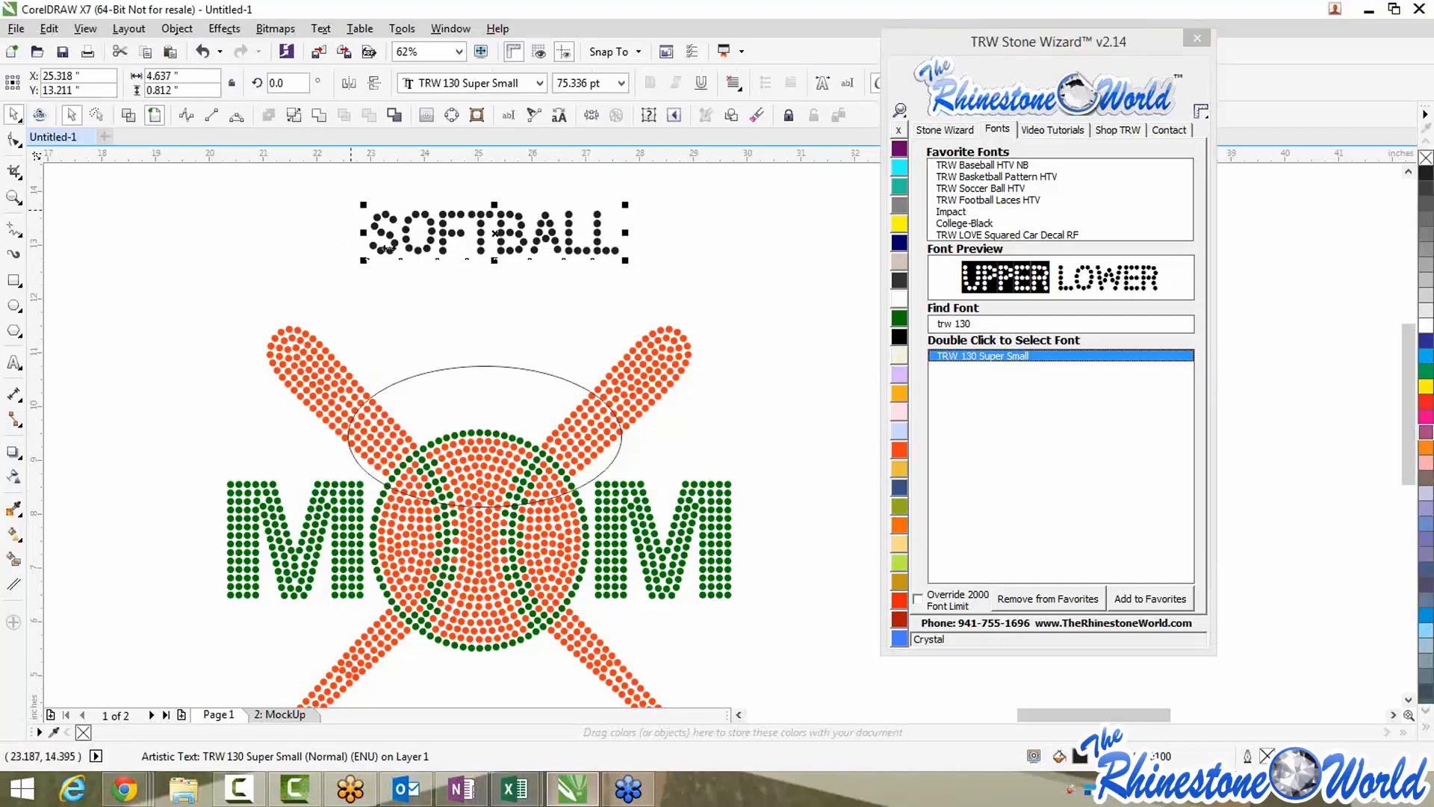
Fit the SOFTBALL text along the ellipse's upper arc and scale it down to about 66 pt between the bats
click(533, 117)
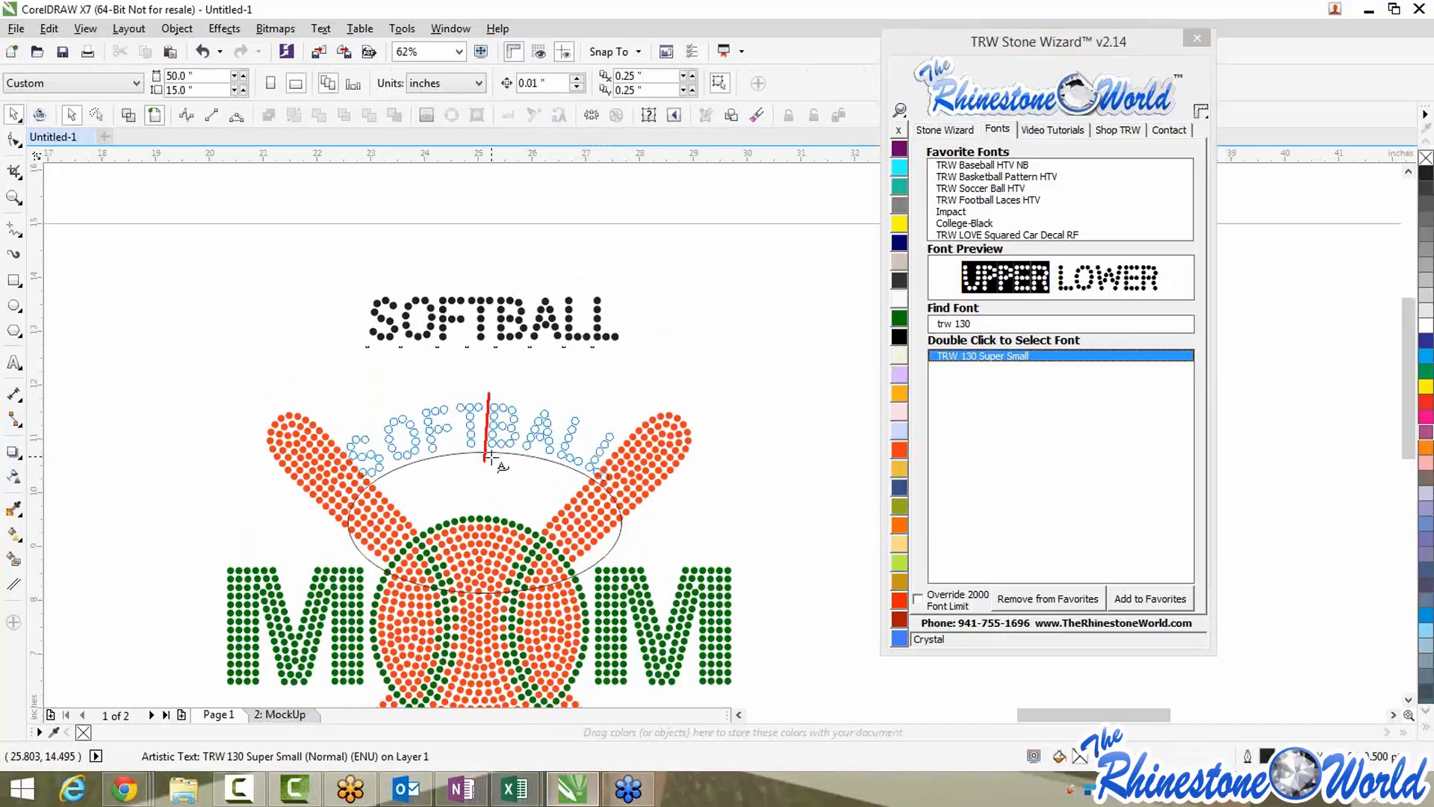
click(487, 454)
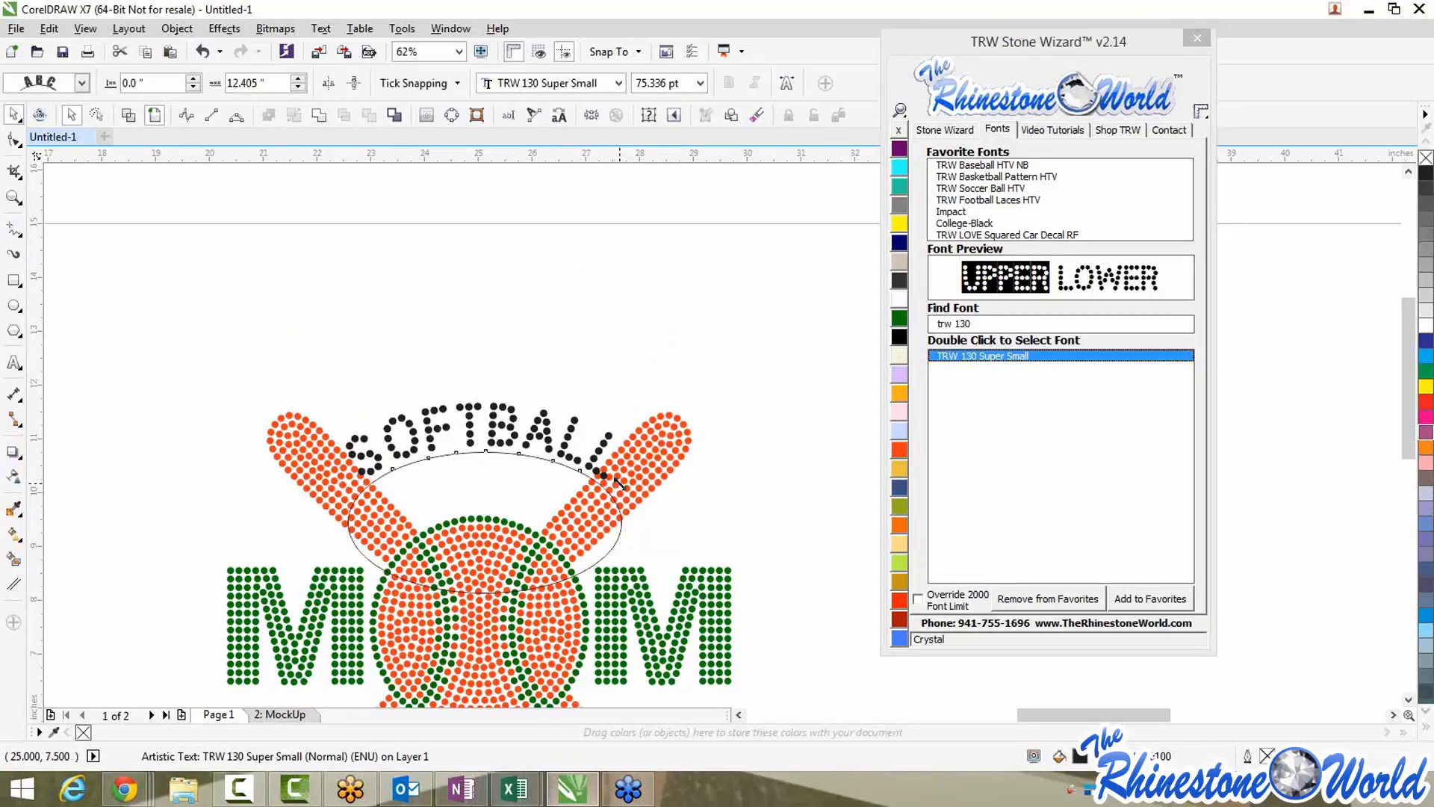
click(586, 405)
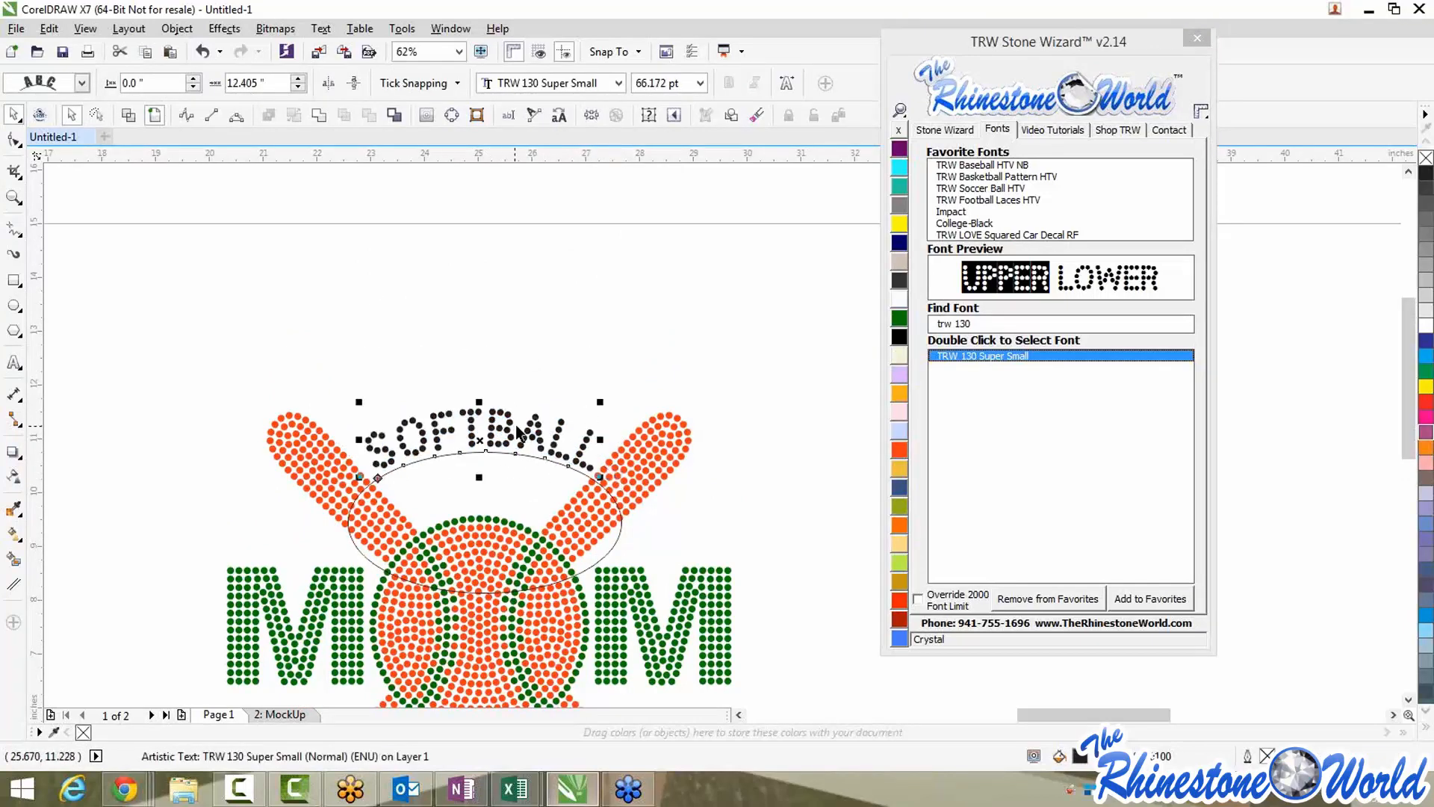
drag(488, 438, 487, 437)
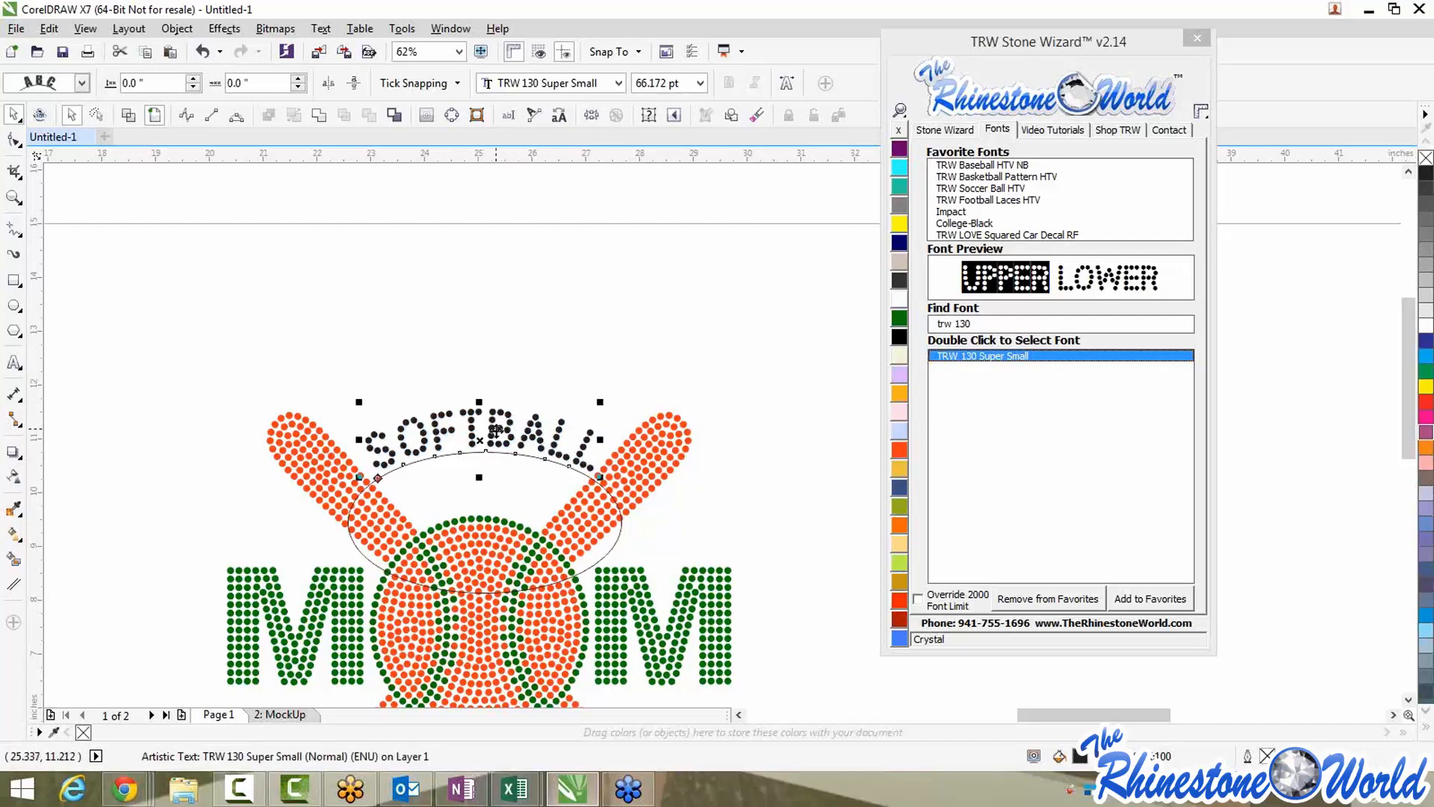
click(495, 431)
drag(494, 431, 500, 430)
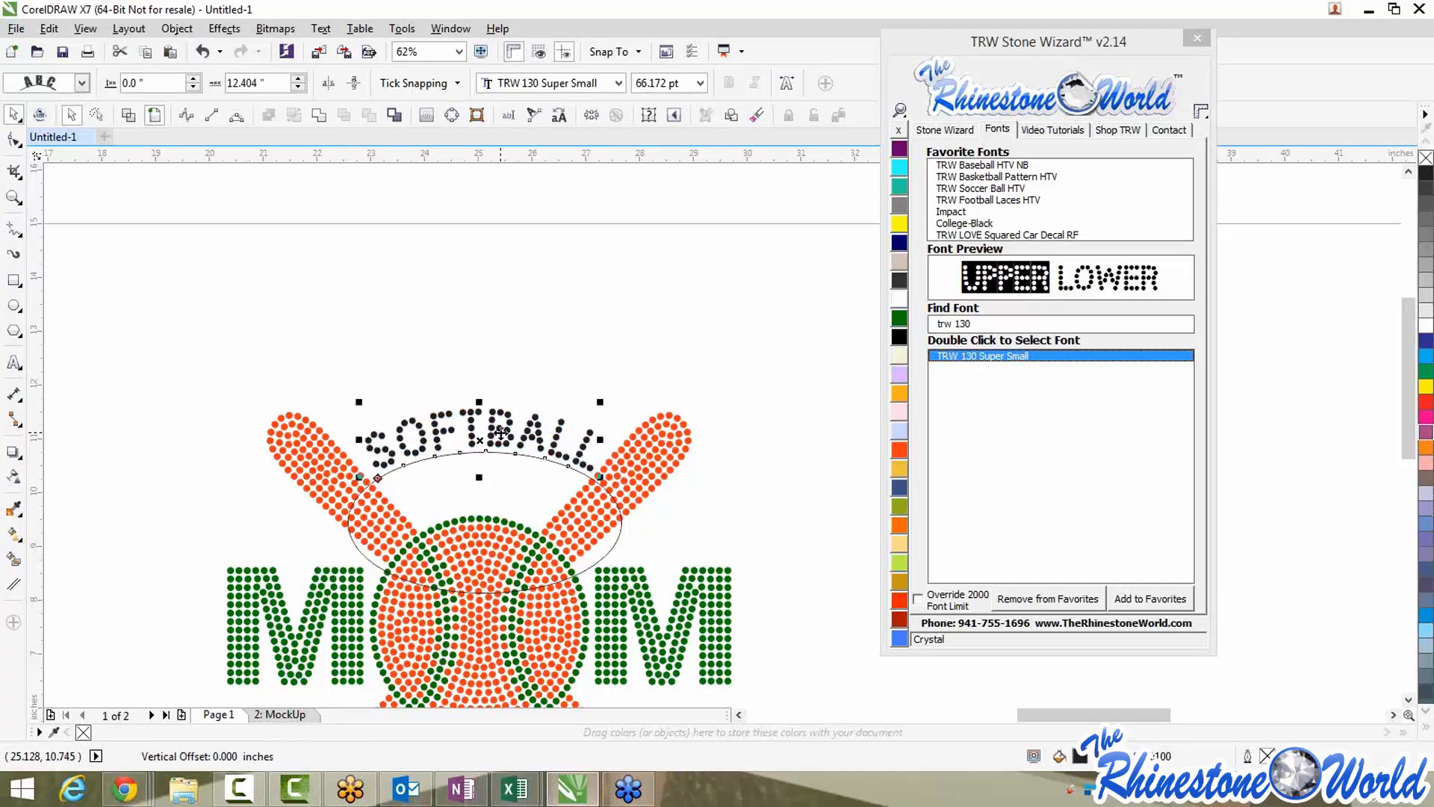
click(635, 334)
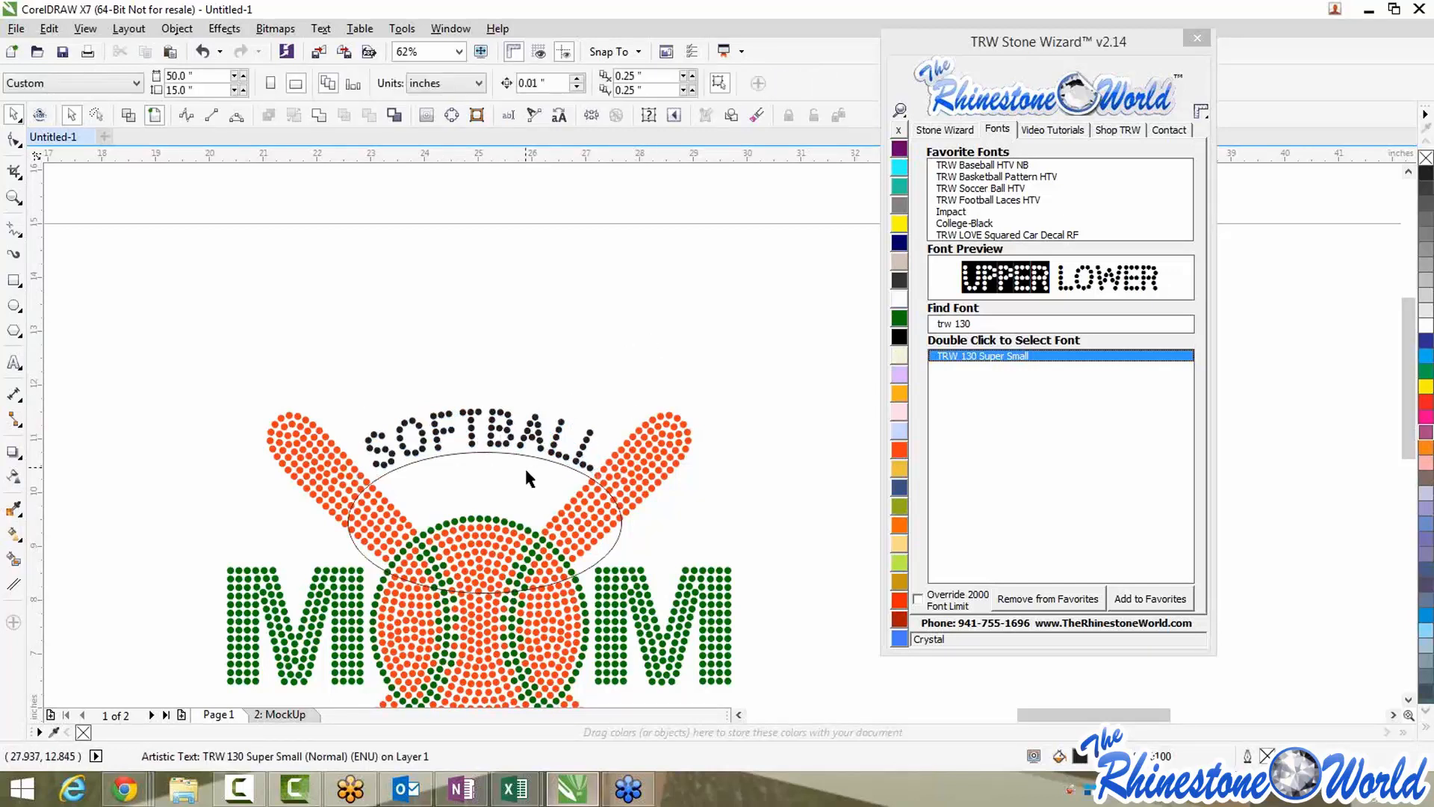
Delete the guide ellipse and shift the curved SOFTBALL text slightly between the bats
click(365, 557)
key(Escape)
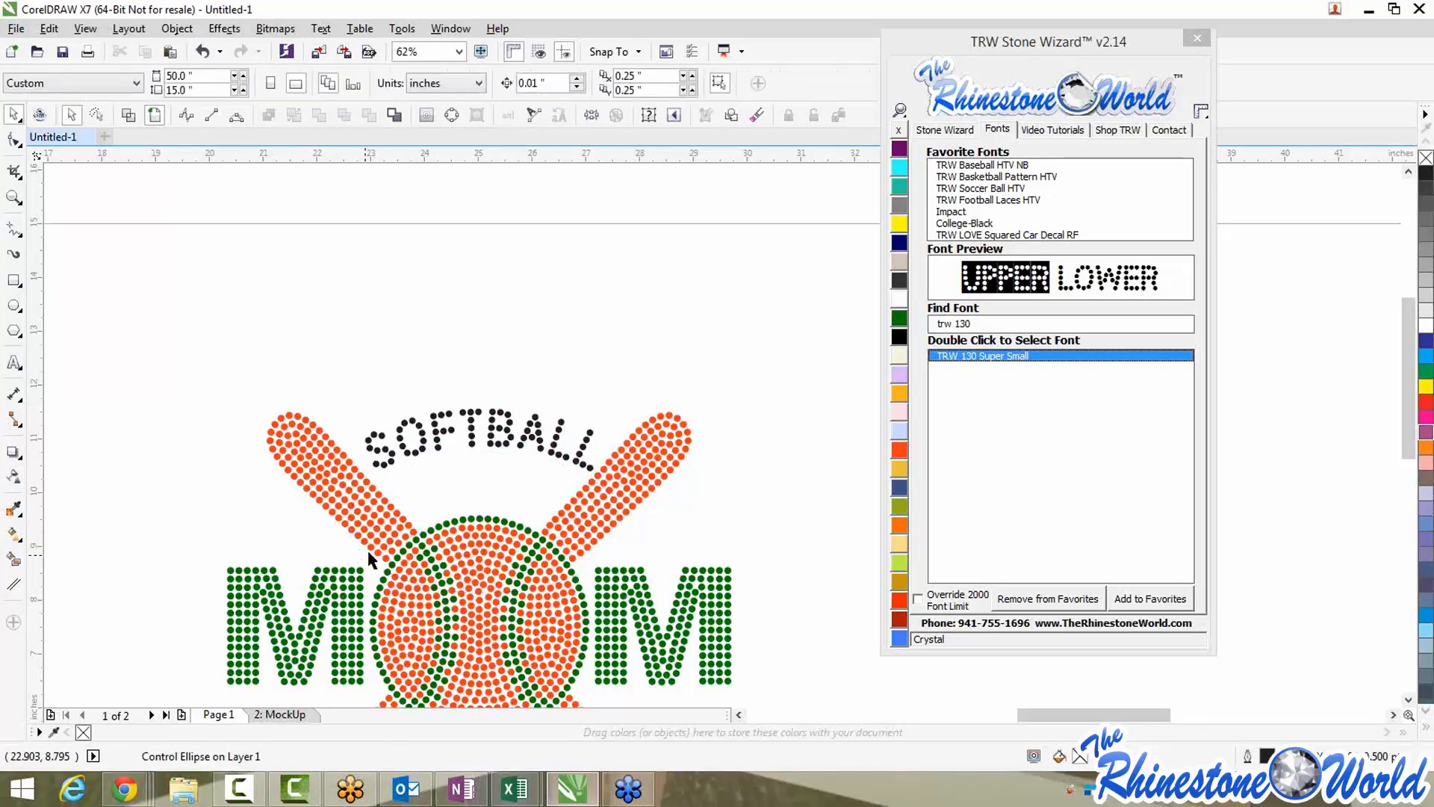
click(464, 431)
drag(465, 432, 505, 423)
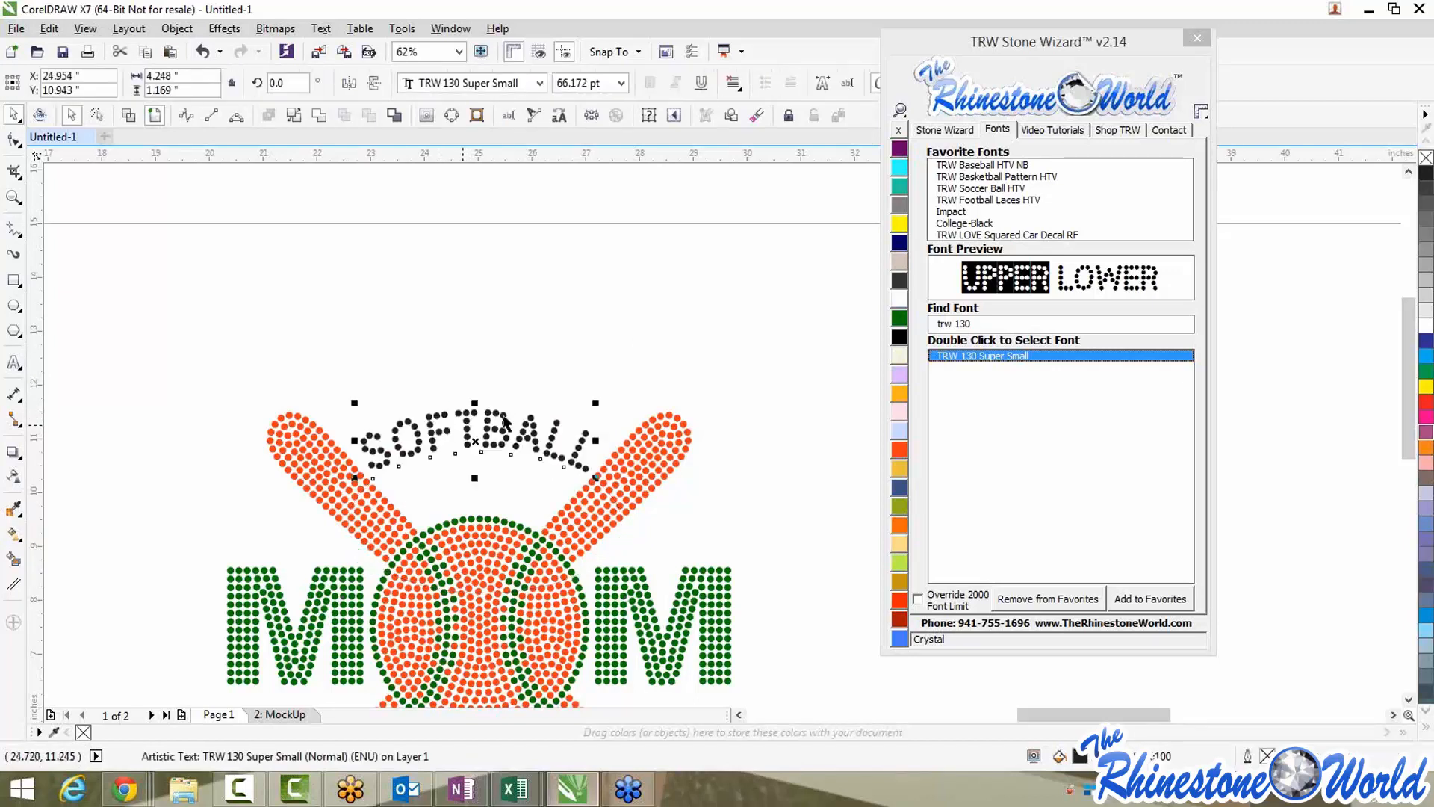
Resize the curved SOFTBALL text's stones to ss10 (0.130") and select all circles matching one of its black stones
click(943, 130)
click(971, 180)
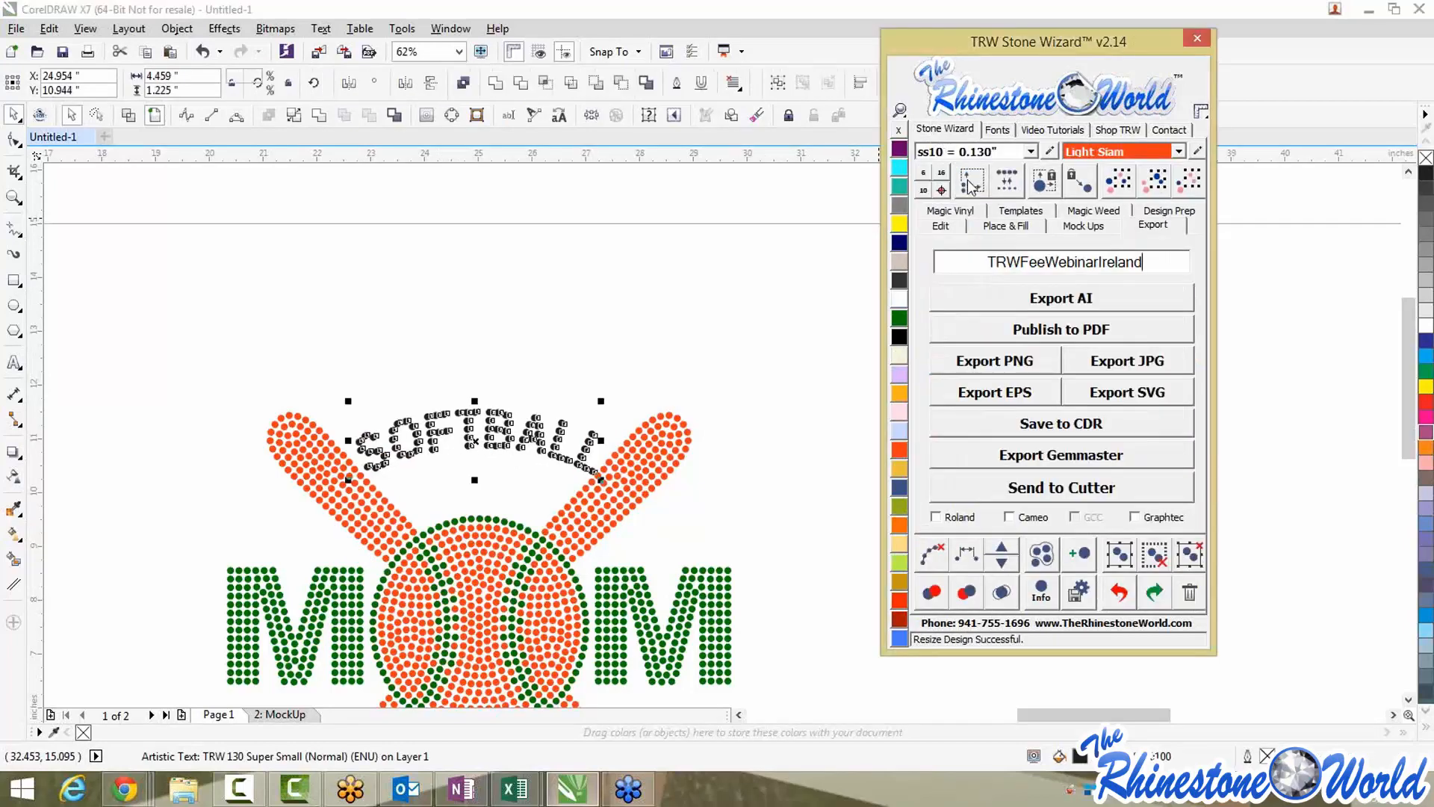
click(432, 448)
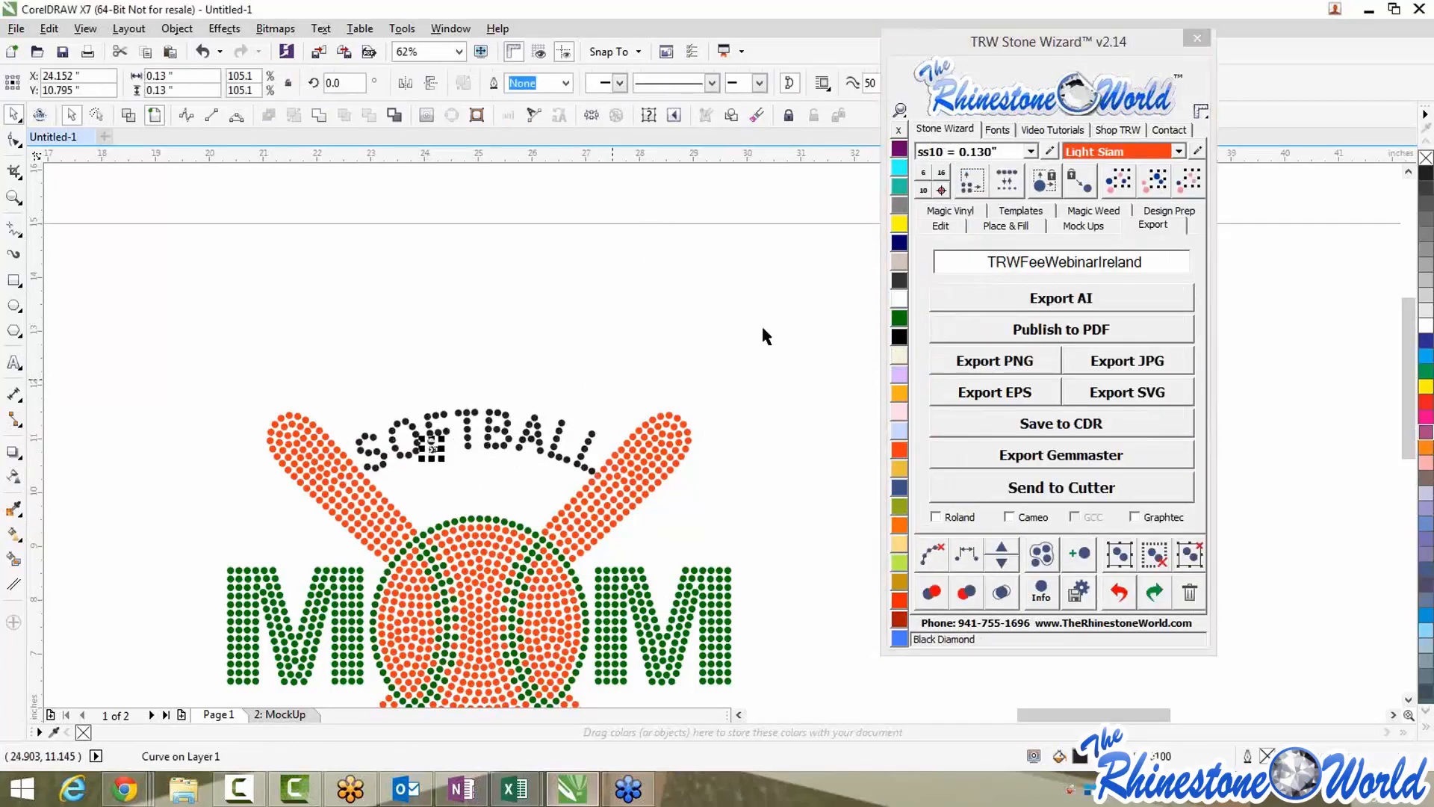
click(1160, 186)
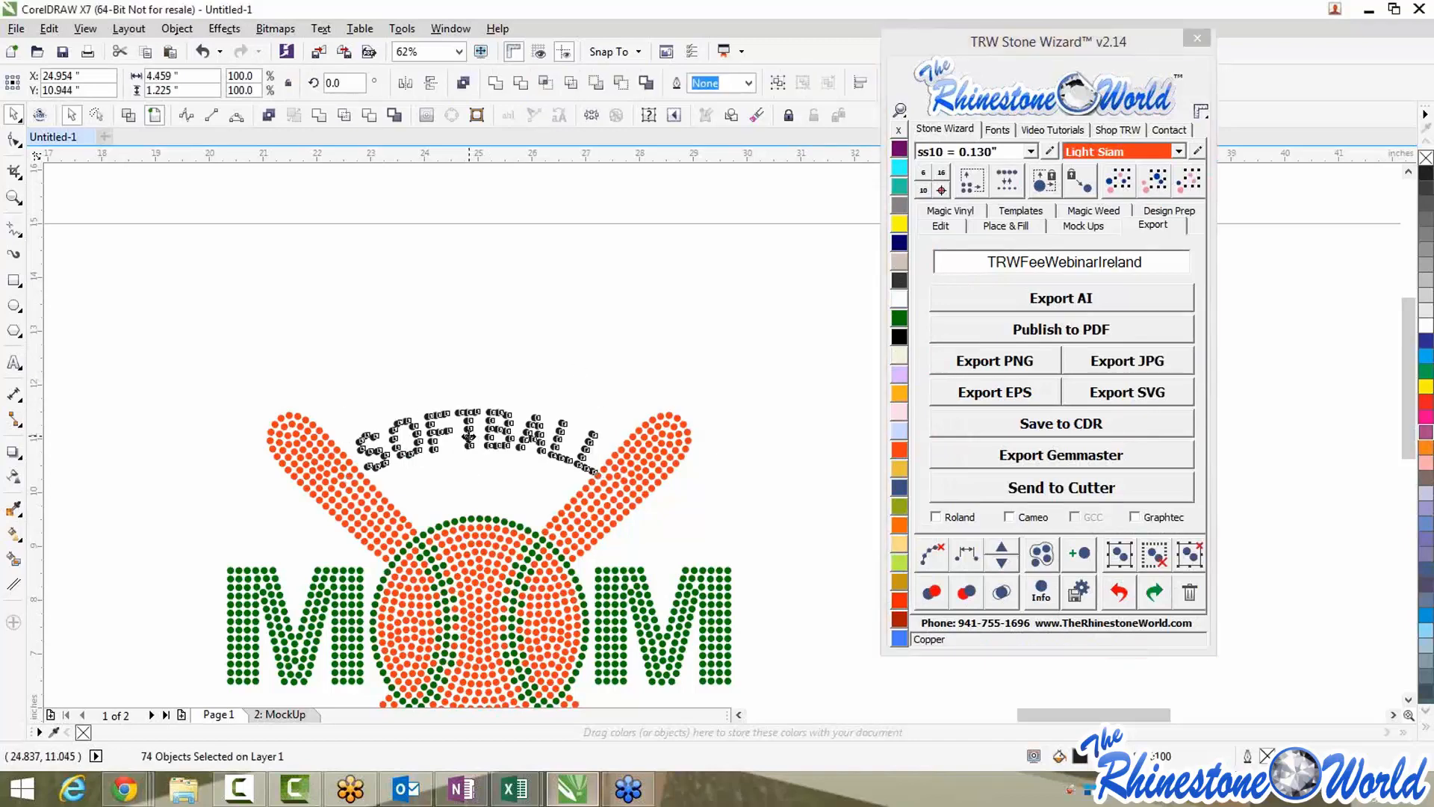
click(489, 297)
Recolor all stones in the left section of the softball MOM design Emerald
scroll(502, 396, down, 1)
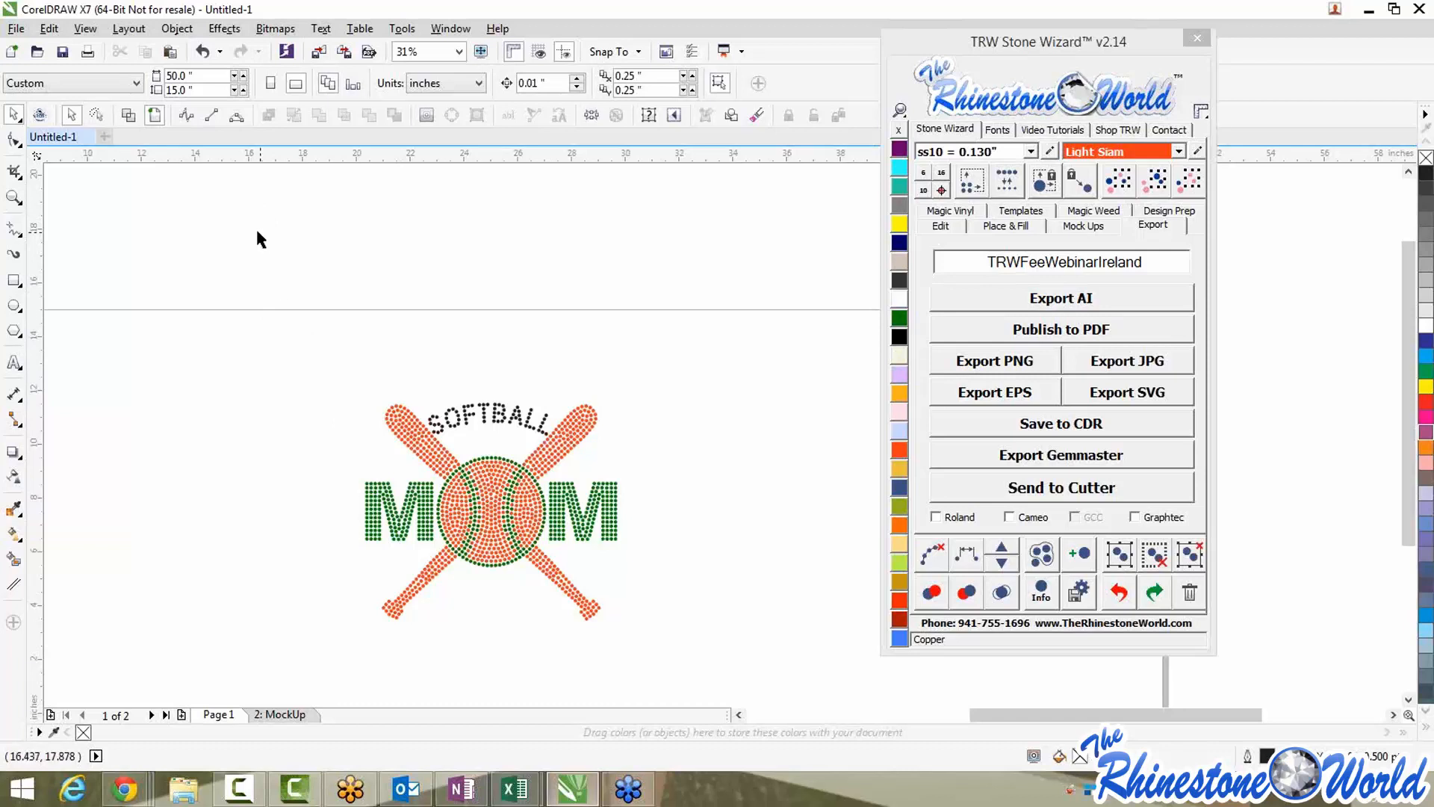
mouse_move(264, 306)
mouse_down()
mouse_move(467, 595)
mouse_move(467, 682)
mouse_move(278, 314)
mouse_up()
drag(308, 327, 457, 647)
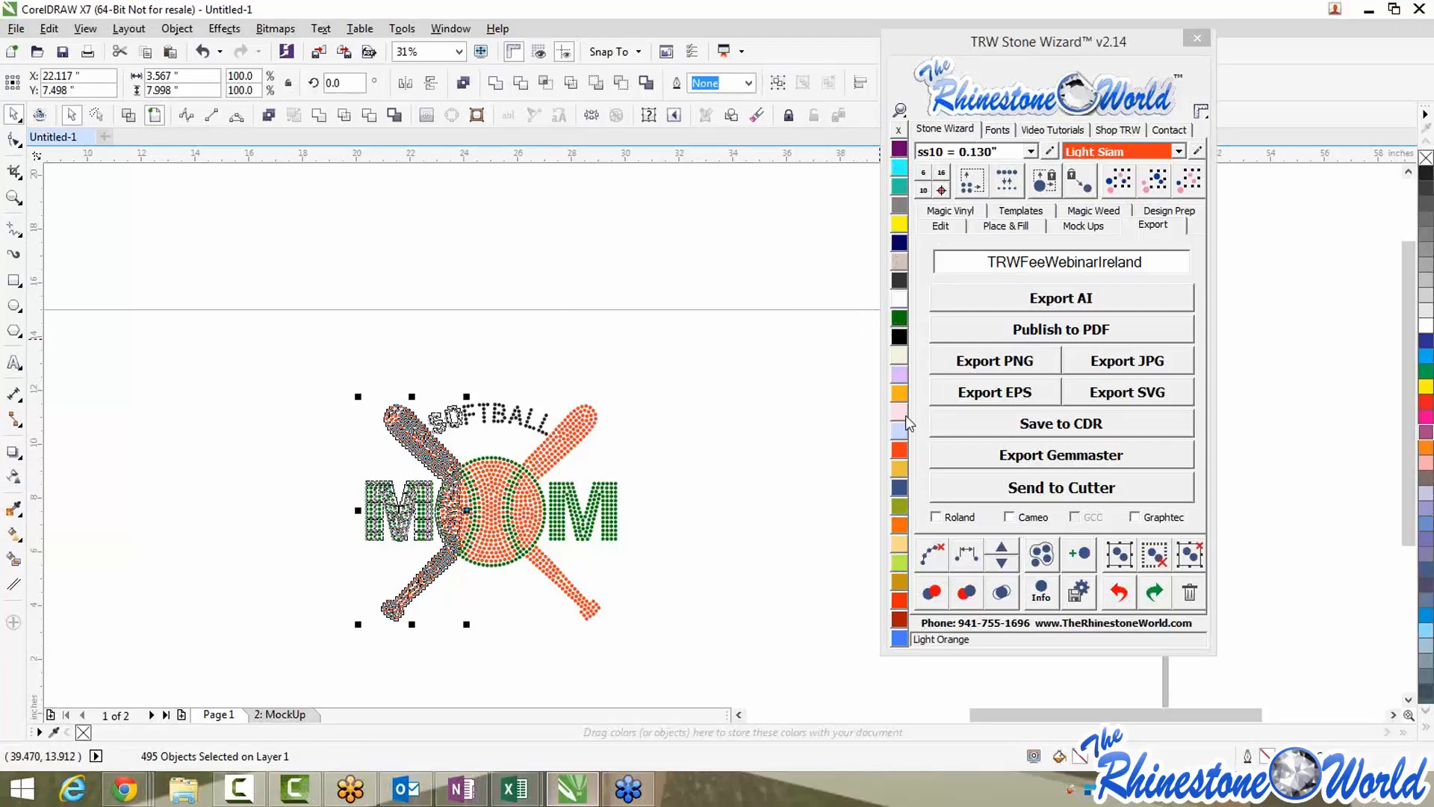
click(903, 317)
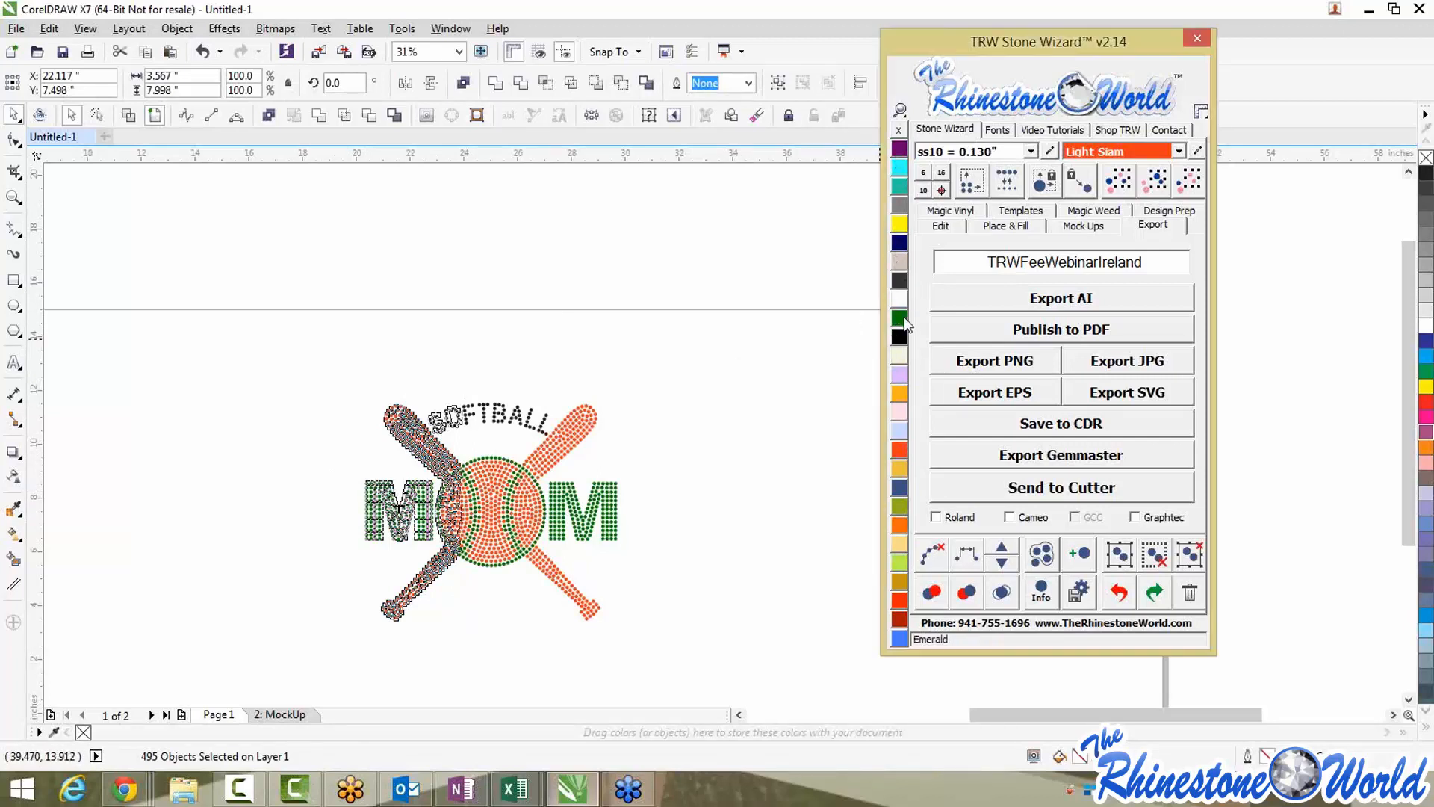
click(732, 460)
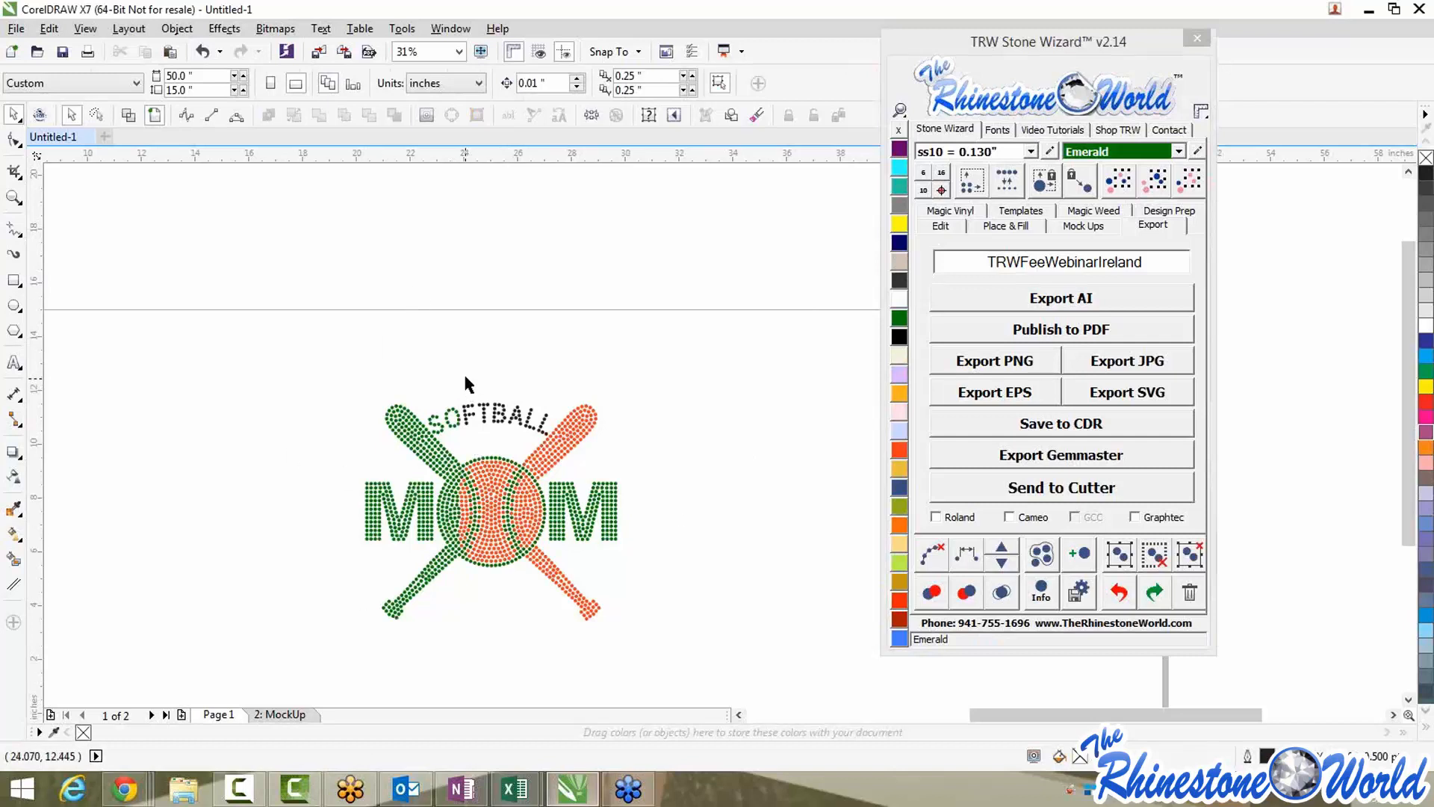
Recolor the stones in the design's middle section Crystal and those in its right section Orange
drag(457, 446, 523, 670)
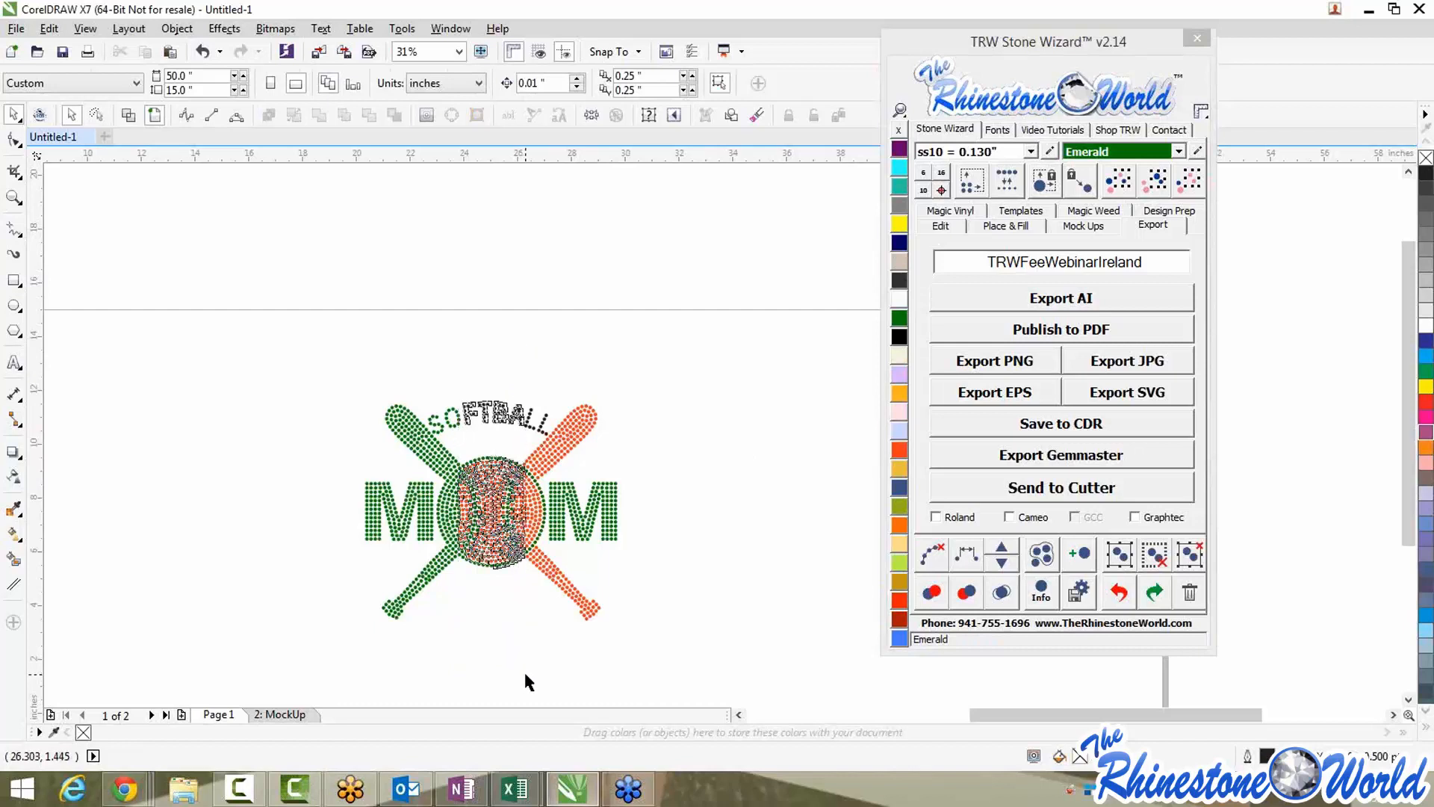
click(900, 300)
drag(757, 326, 521, 645)
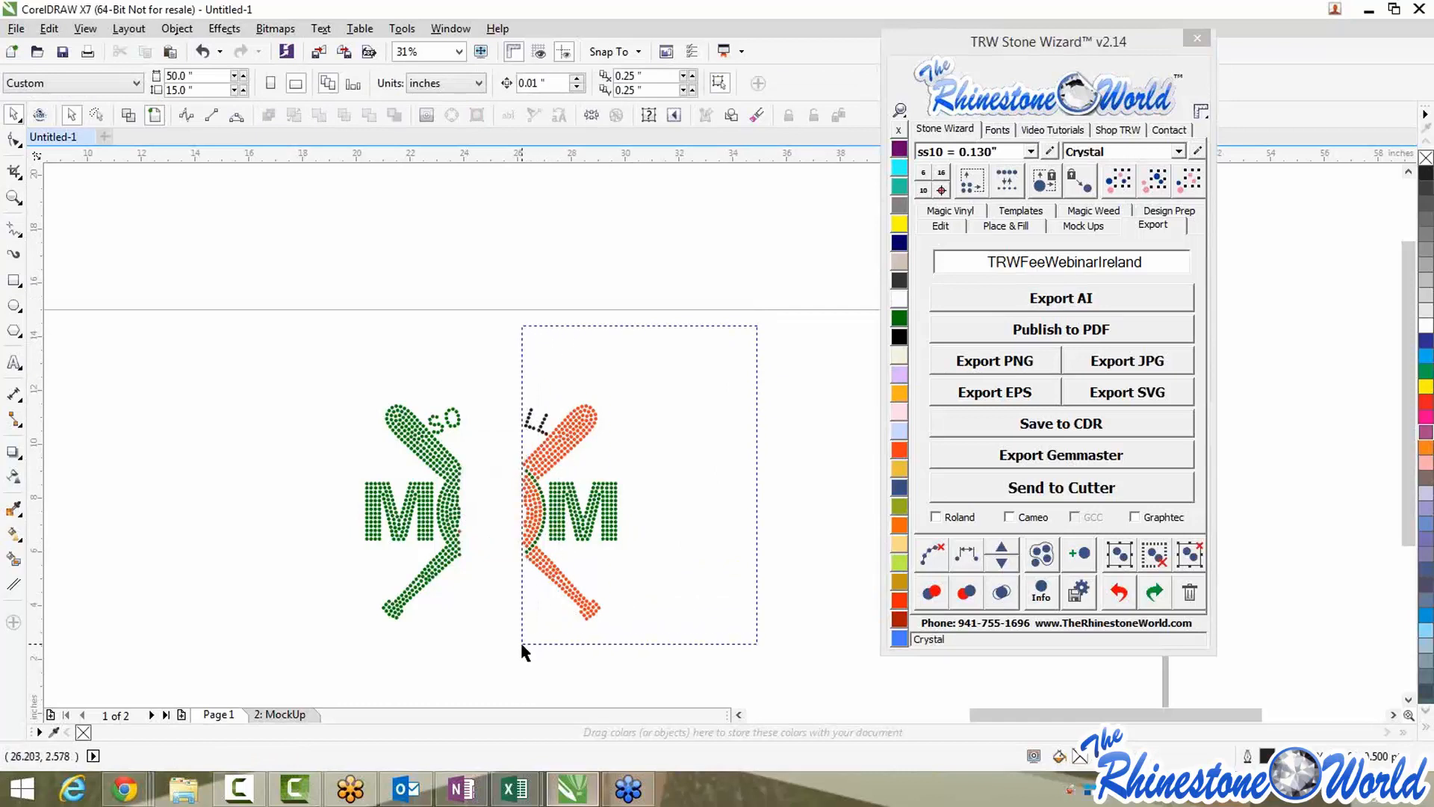
click(901, 469)
Draw a rectangle about 15.1 × 13 inches around the softball MOM design
scroll(707, 513, down, 1)
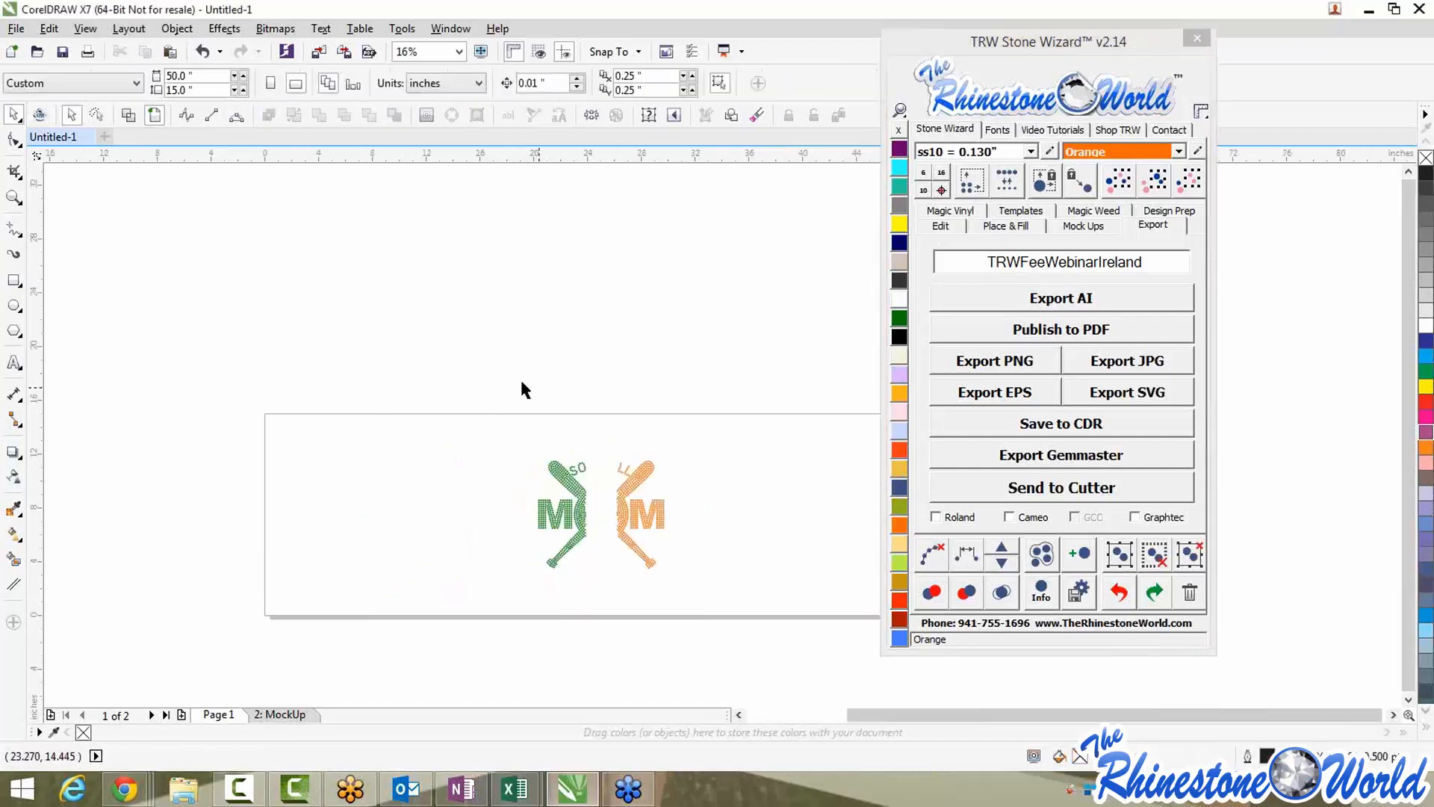
drag(522, 389, 709, 569)
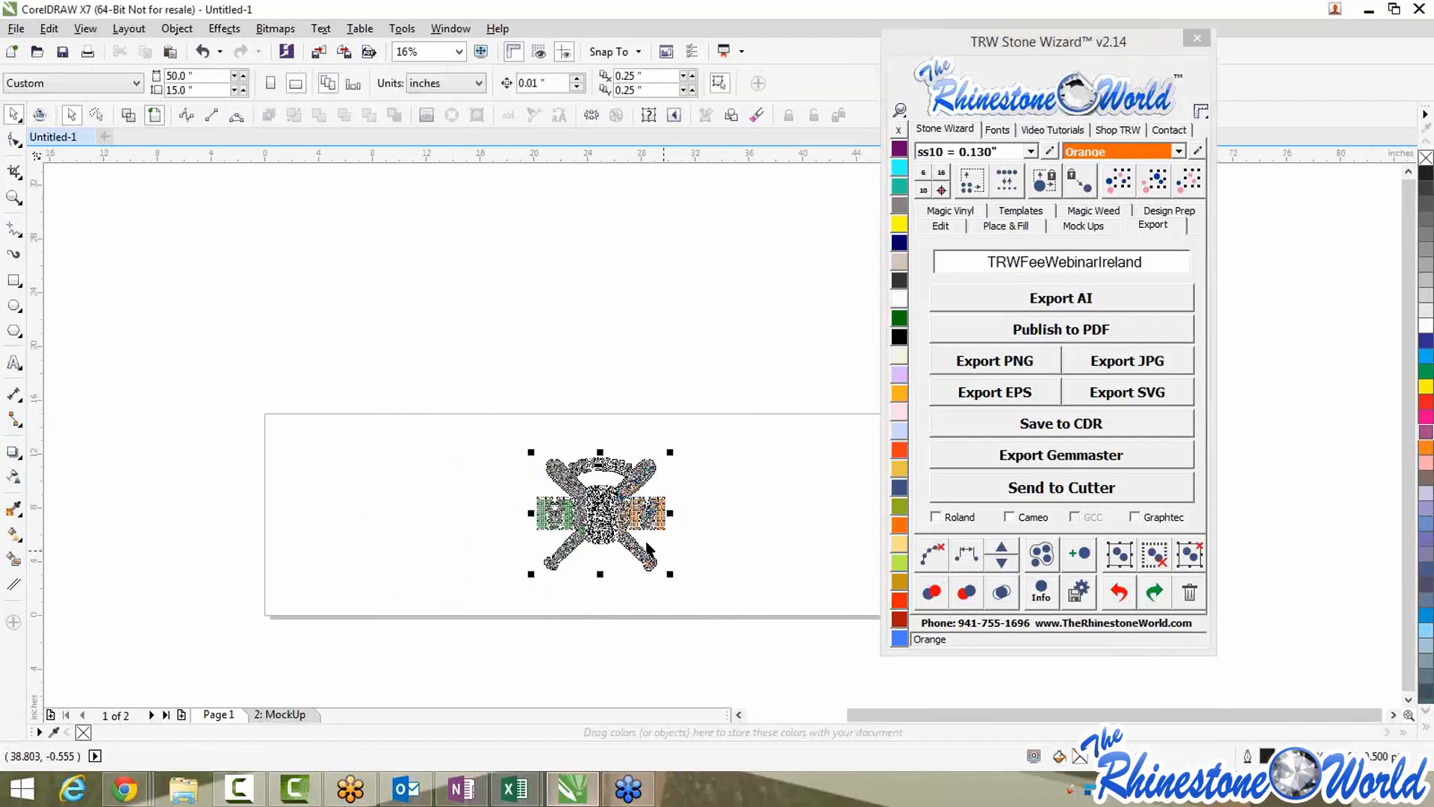
click(569, 592)
click(14, 281)
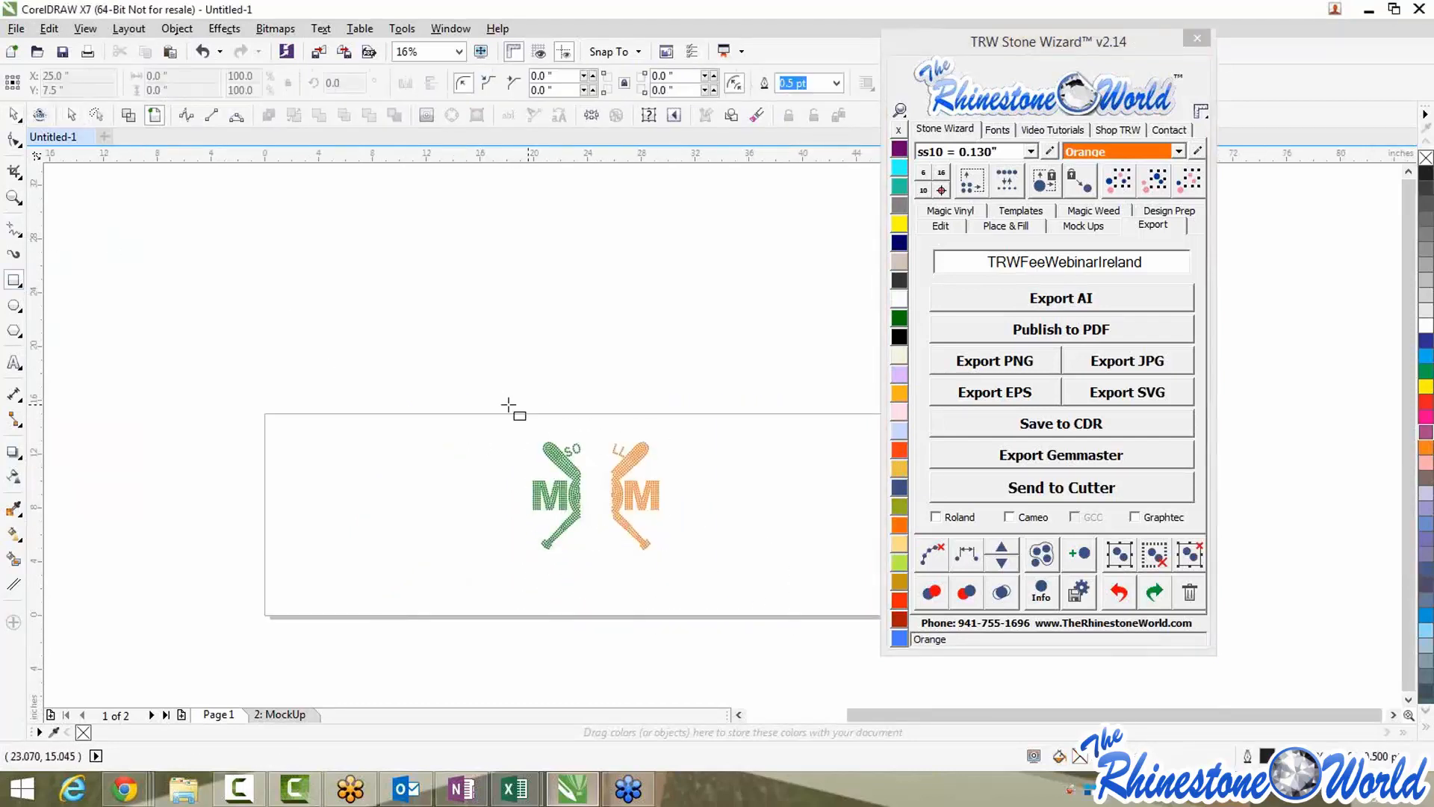
drag(494, 404, 697, 577)
Fill the rectangle around the design with Jet Black and send it to the back of the page
click(898, 337)
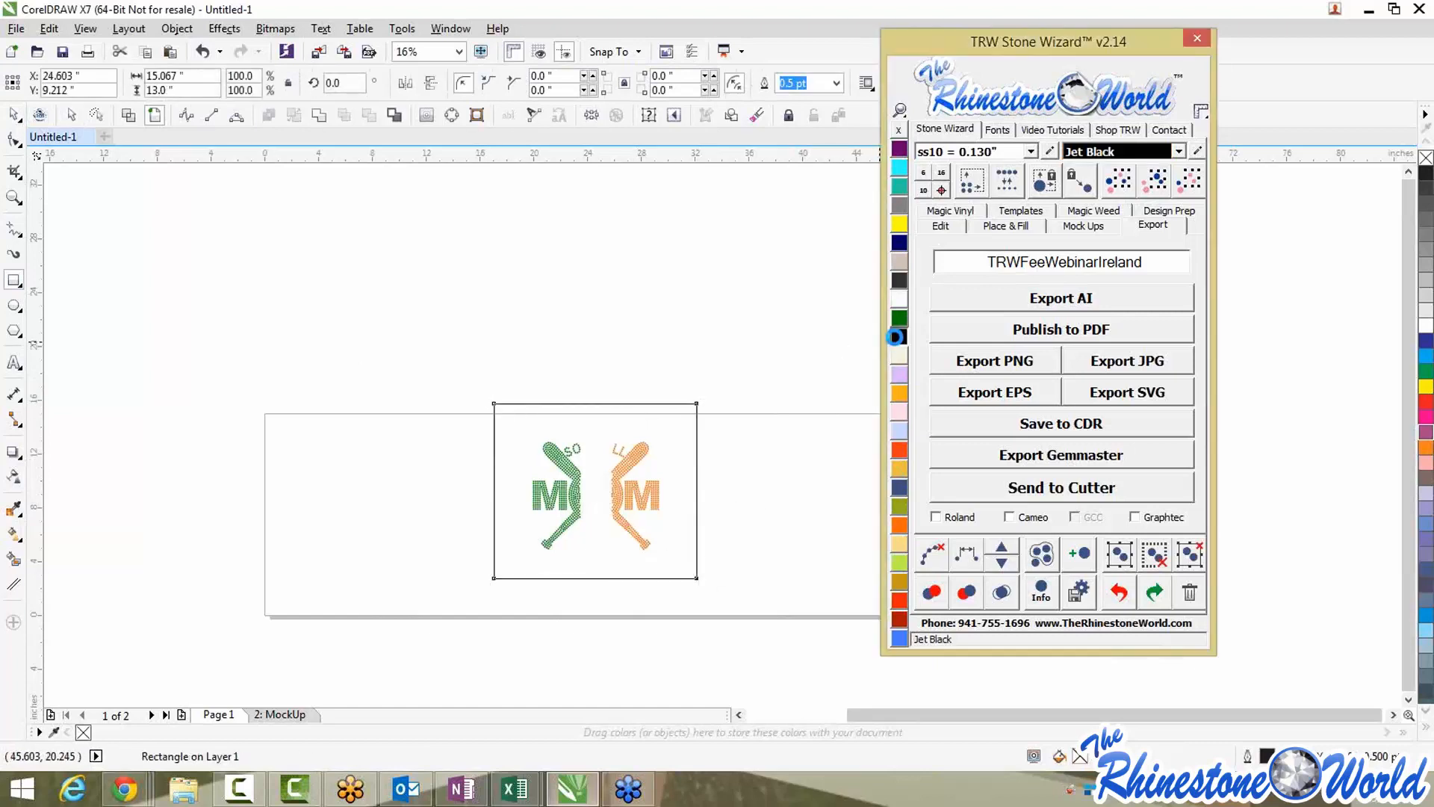
right_click(688, 419)
mouse_move(741, 574)
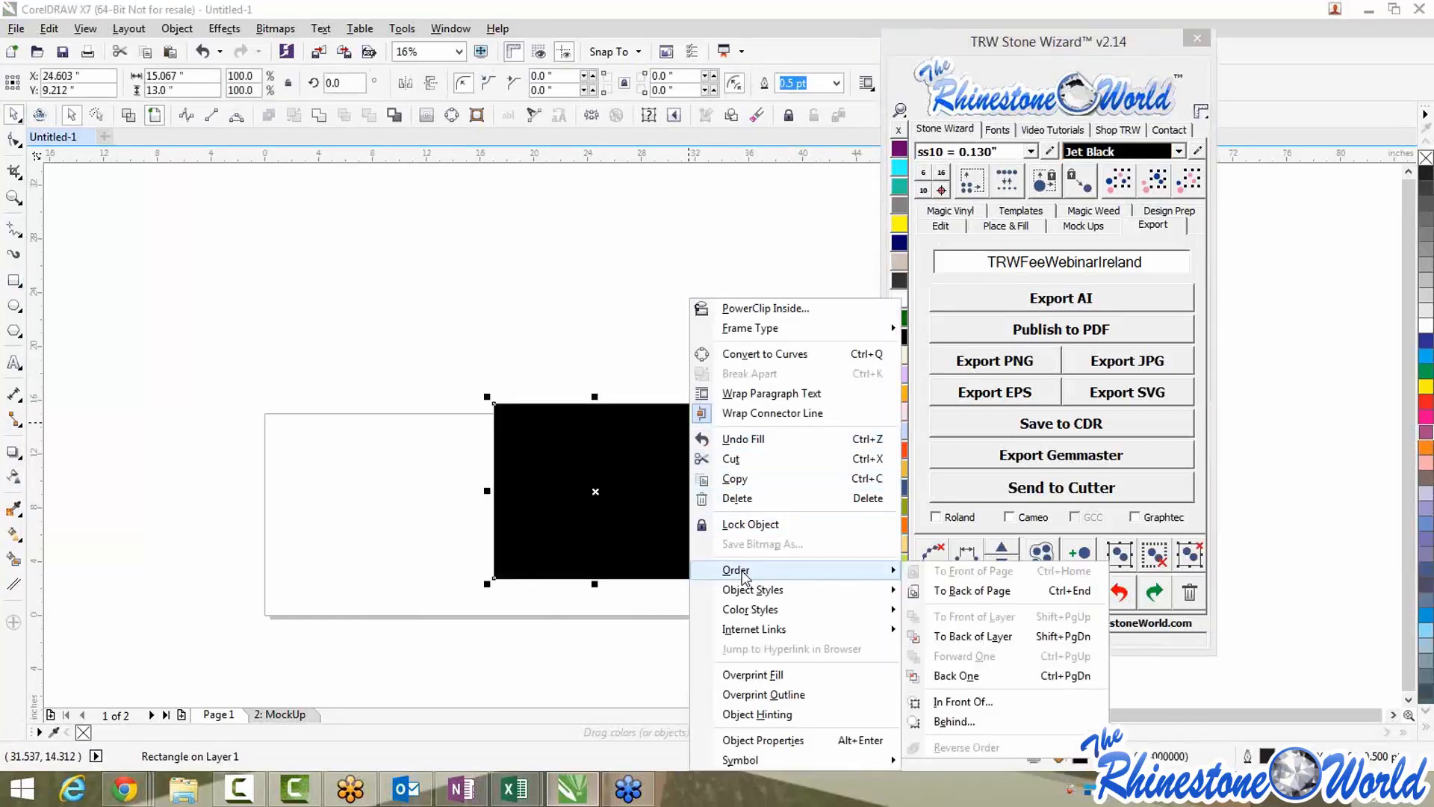
click(971, 590)
scroll(603, 505, up, 2)
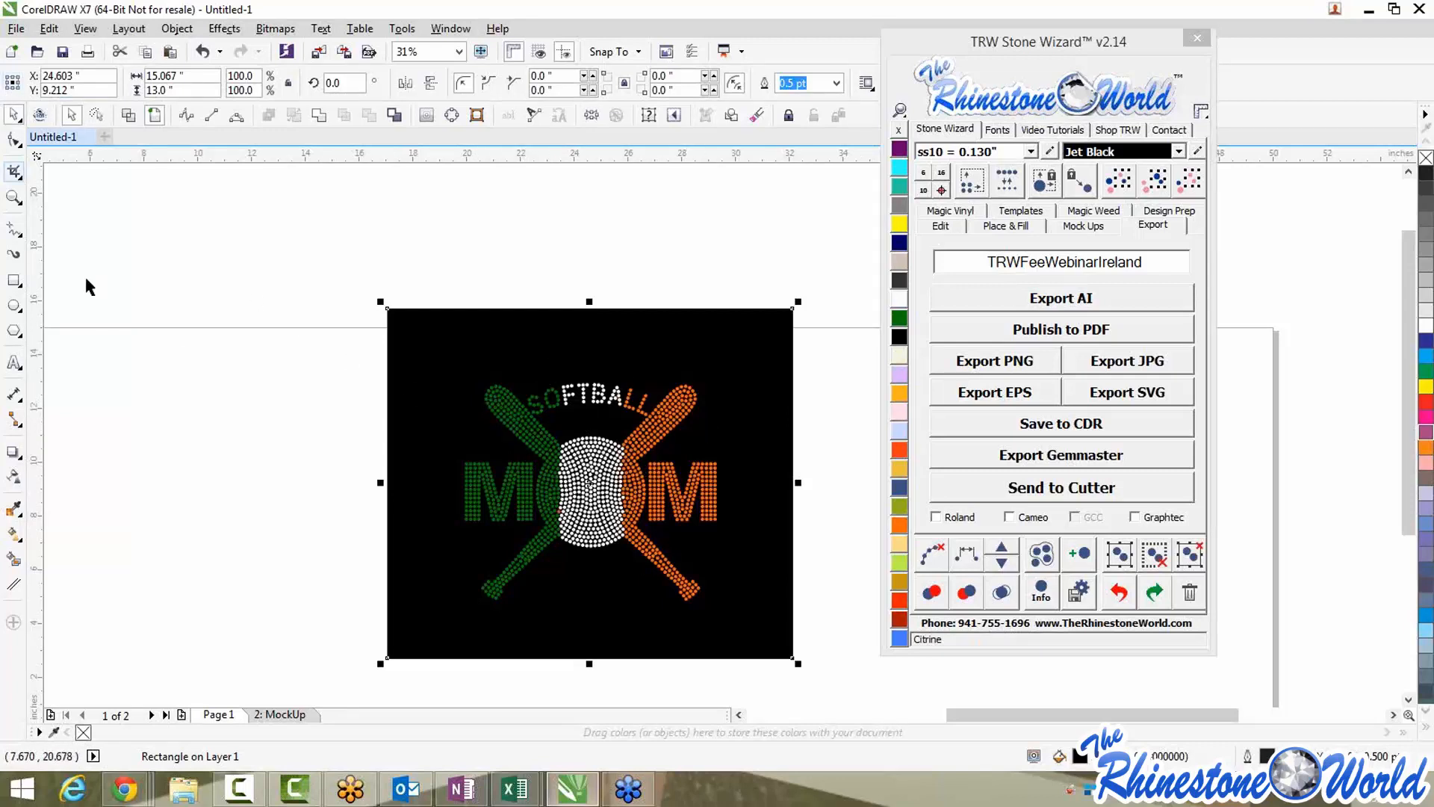
Delete the softball MOM design and its black background so the page is empty
click(385, 425)
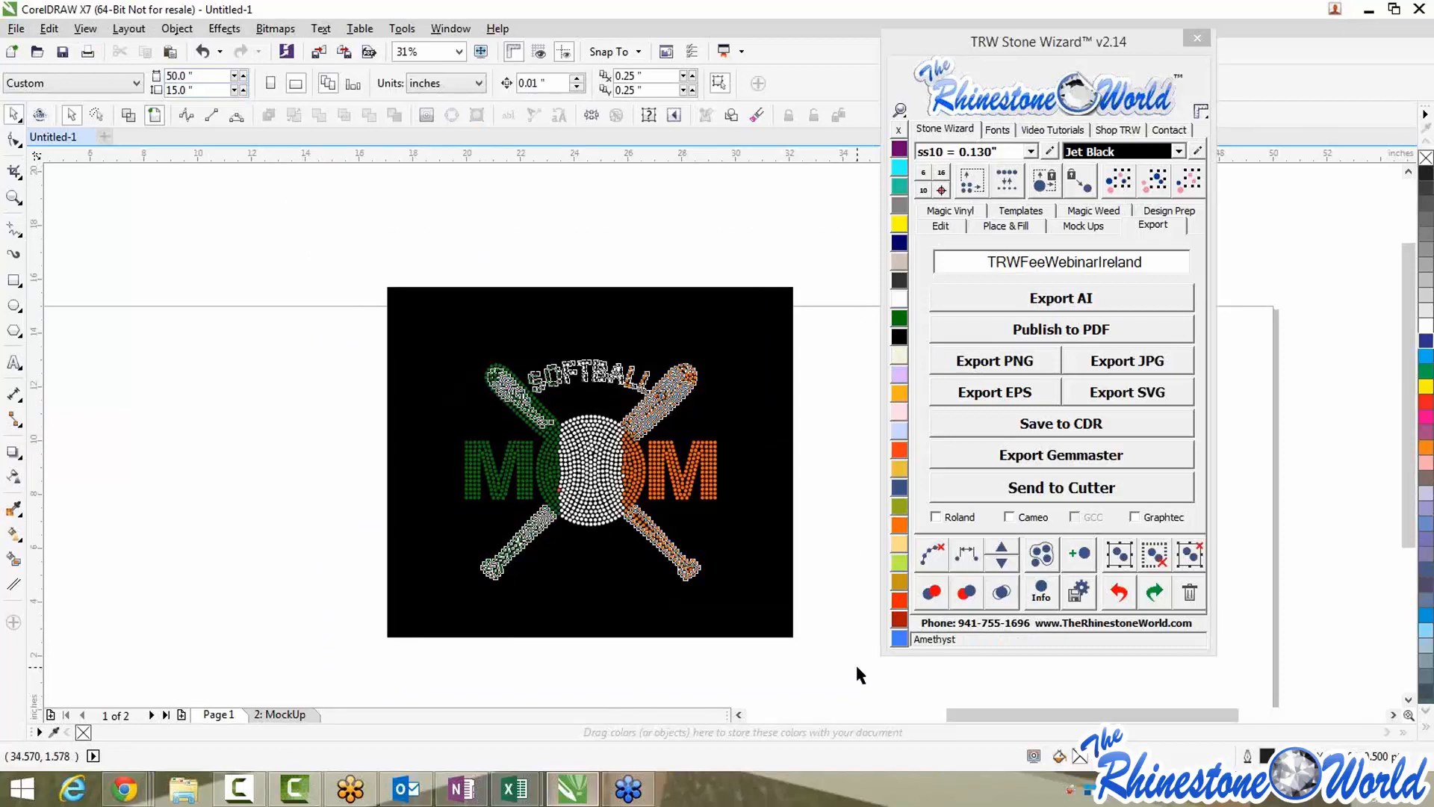
key(ctrl+a)
key(Delete)
Import the shamrock EPS as editable with text as curves, and move it about 1.5 inches right and 1 inch down
scroll(418, 442, down, 2)
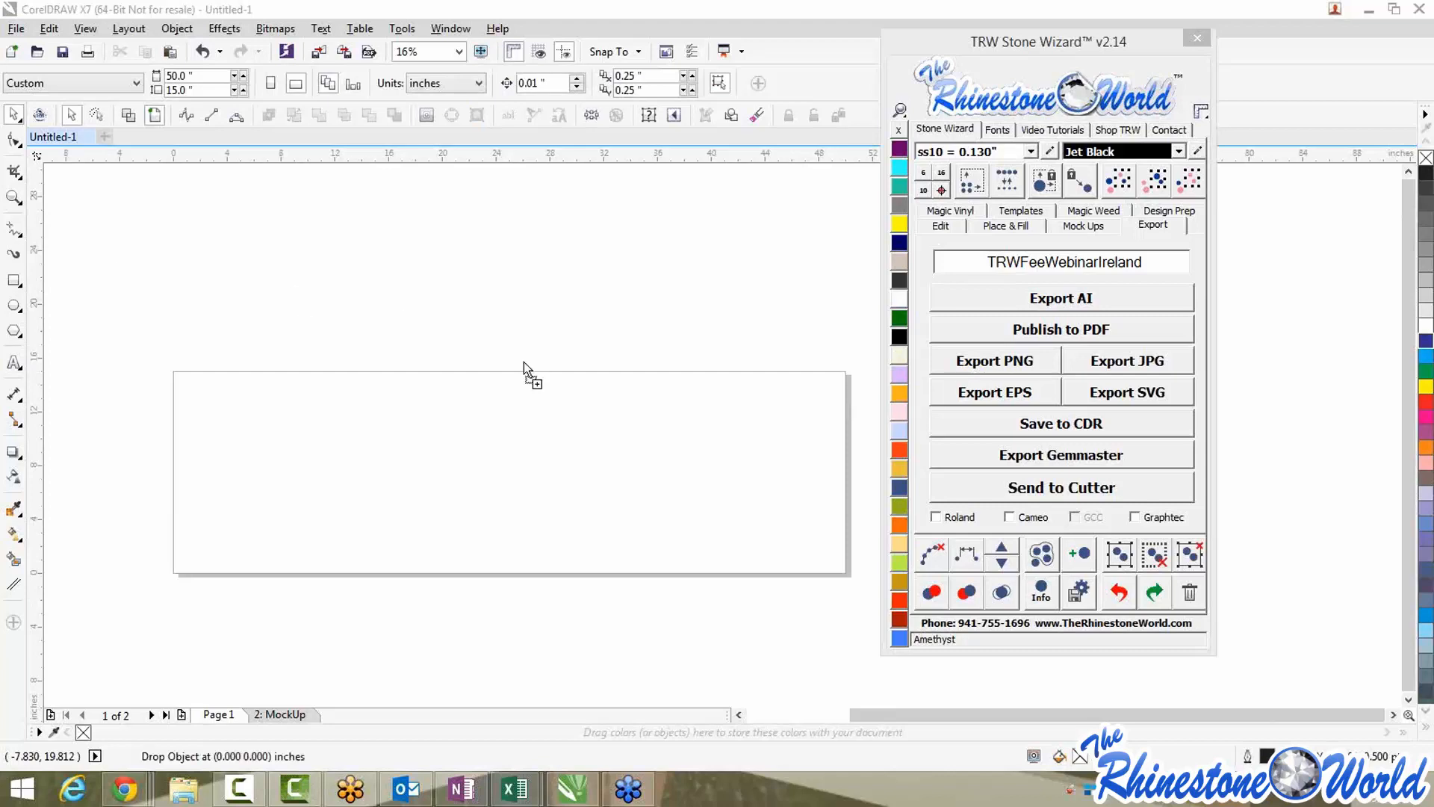
drag(453, 403, 455, 407)
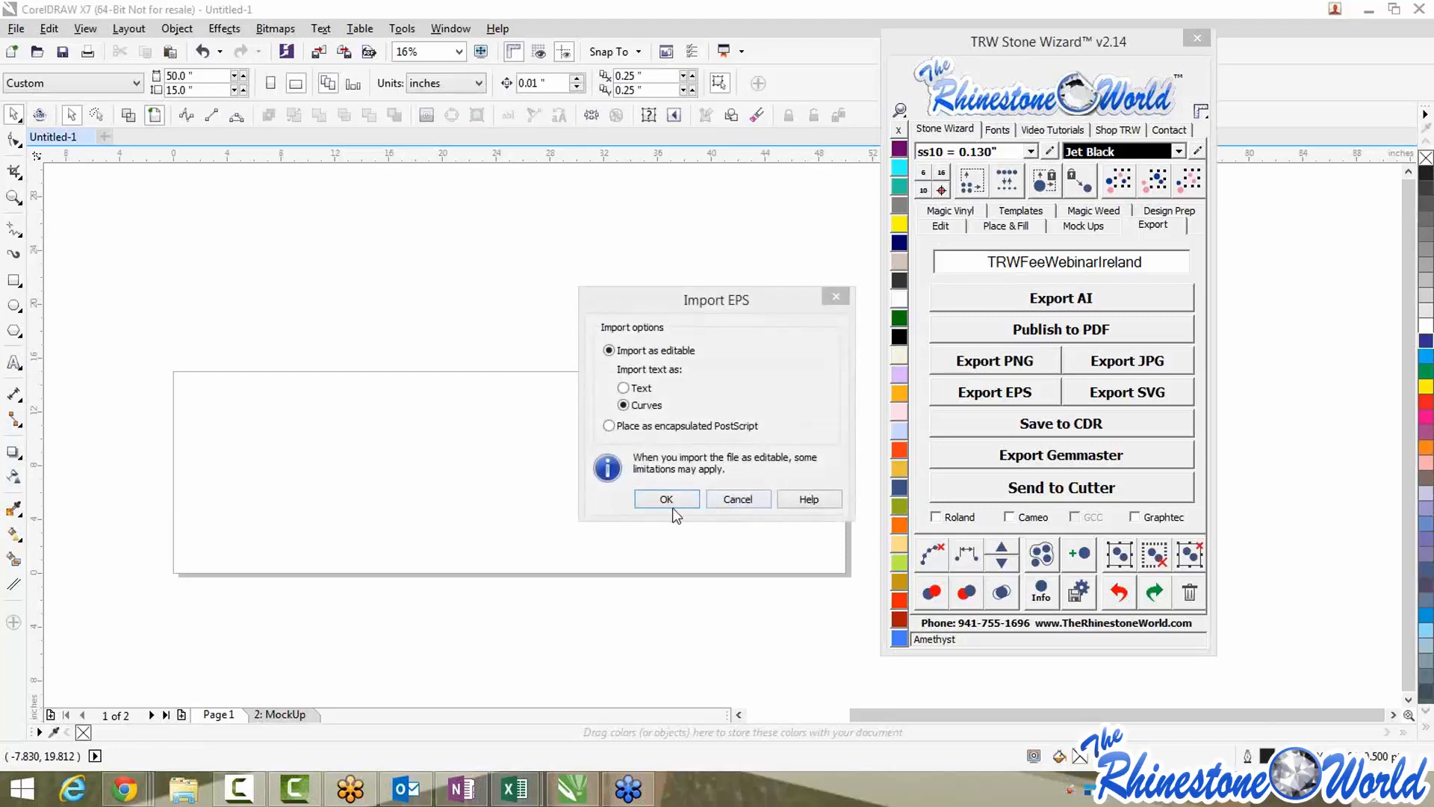
click(668, 498)
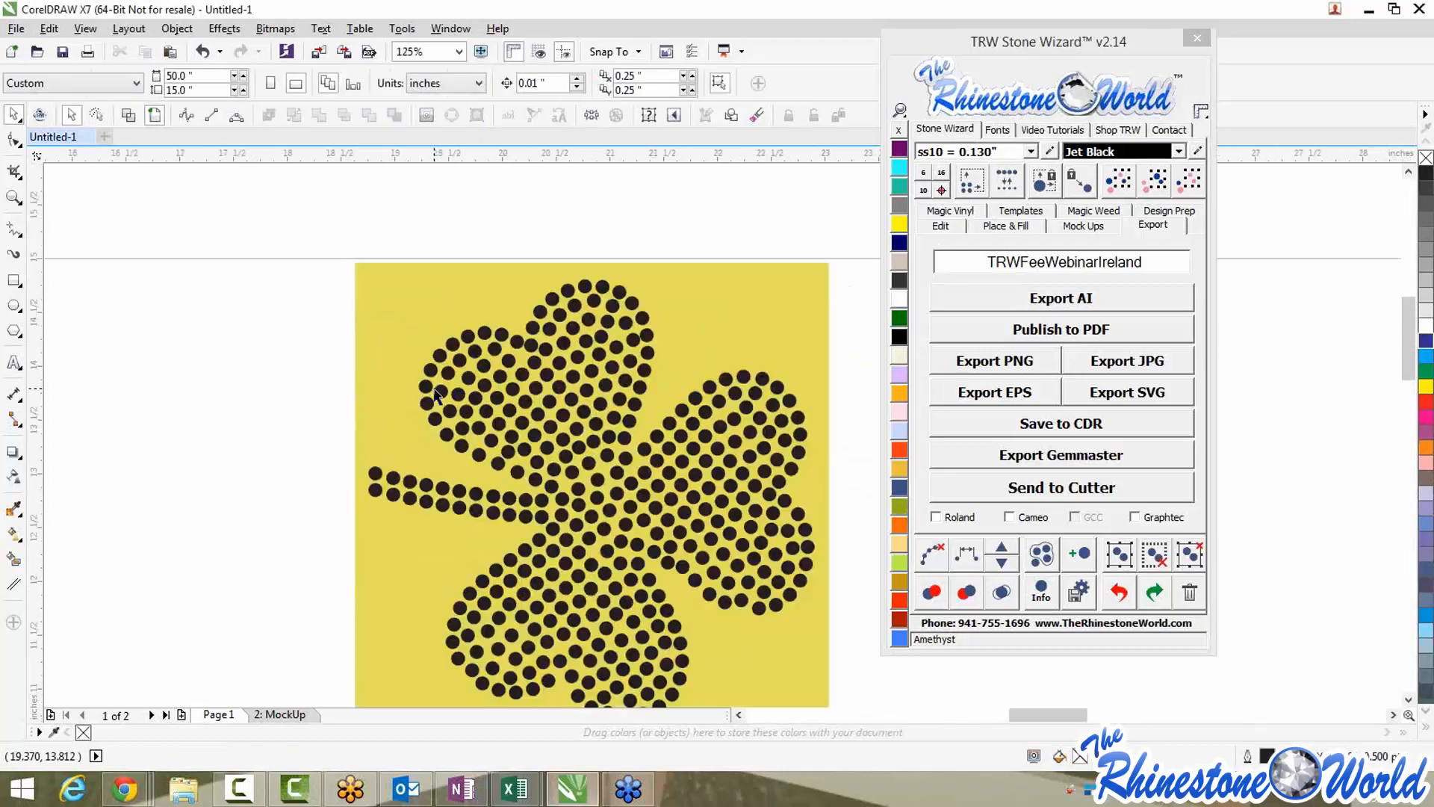
key(shift+F2)
scroll(436, 395, down, 2)
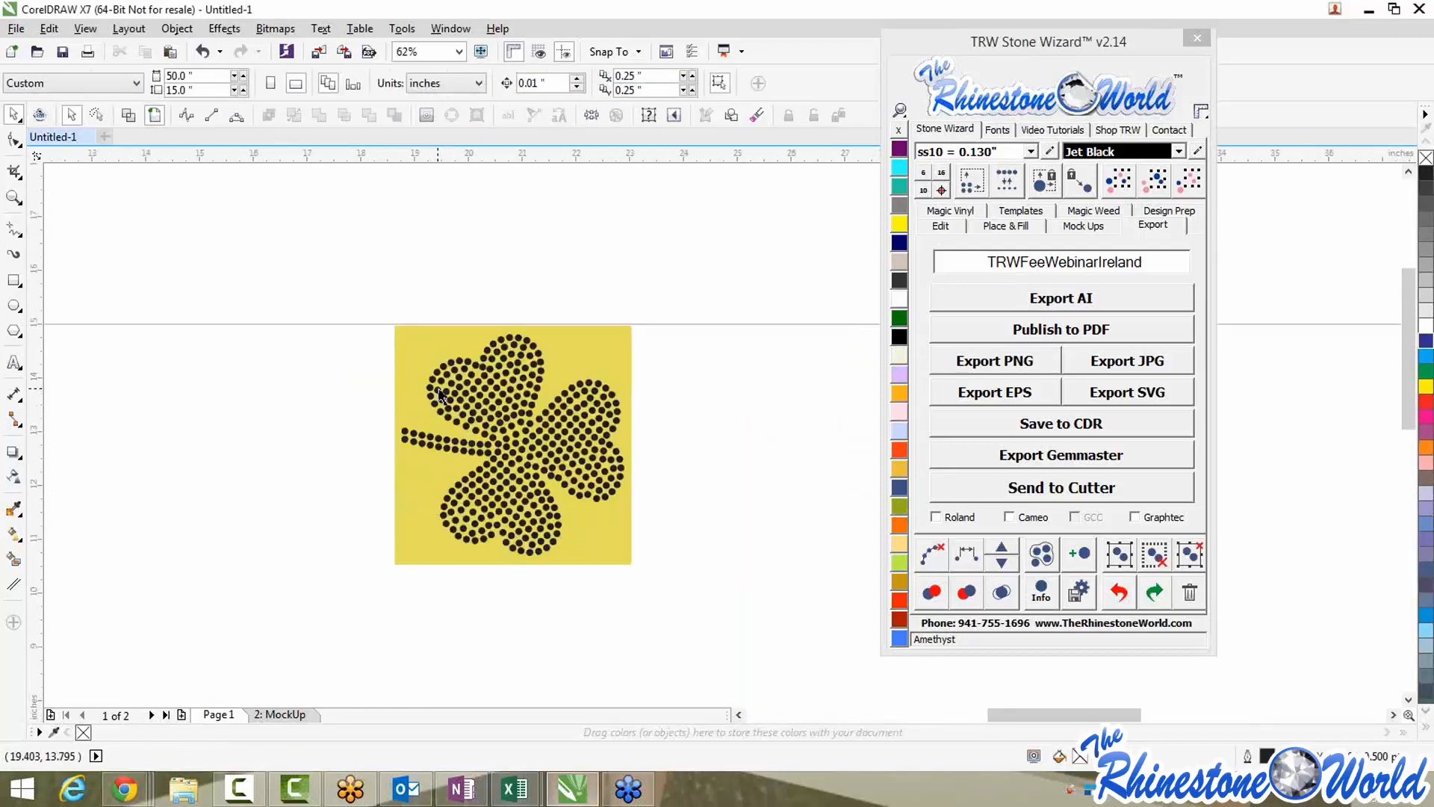
click(401, 348)
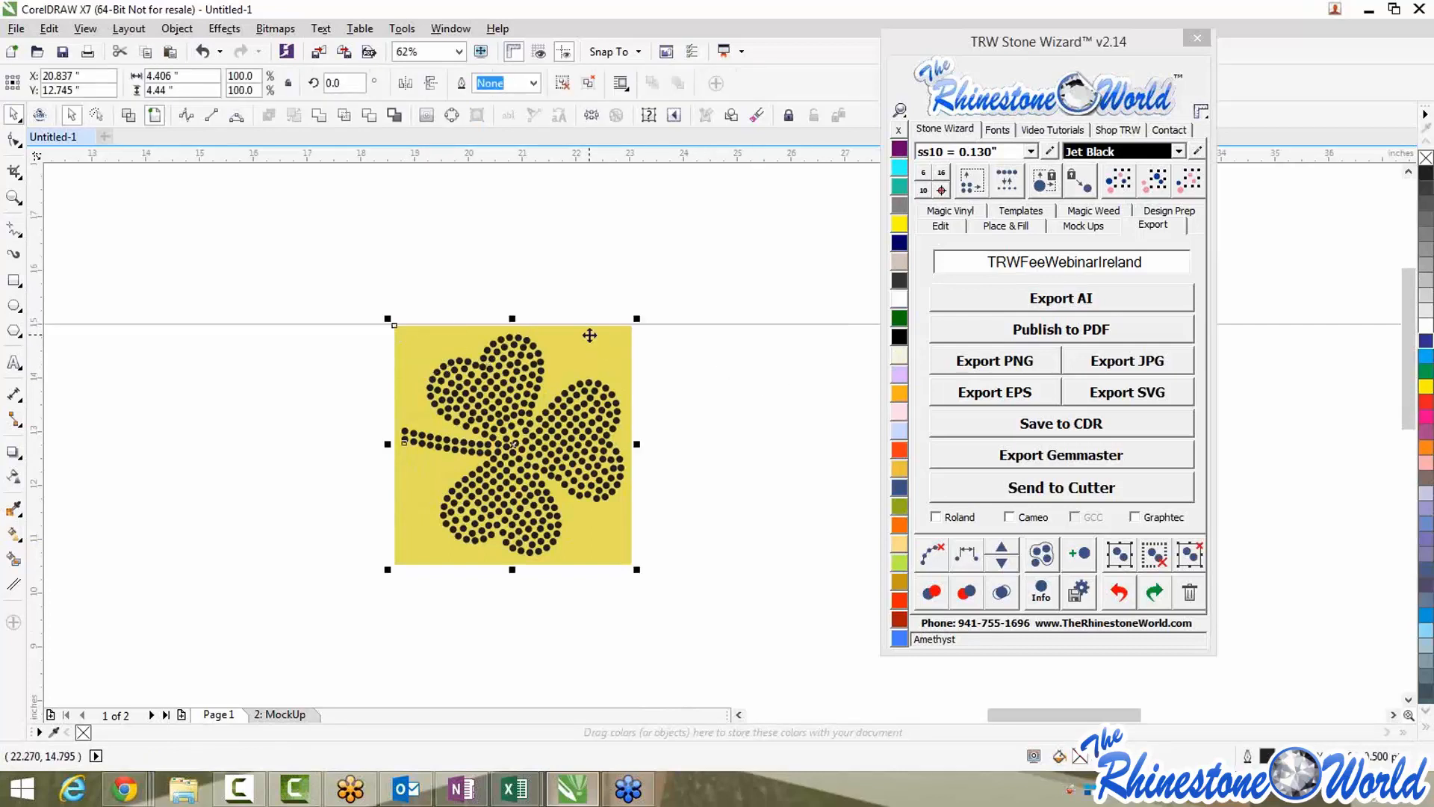
drag(522, 344, 621, 401)
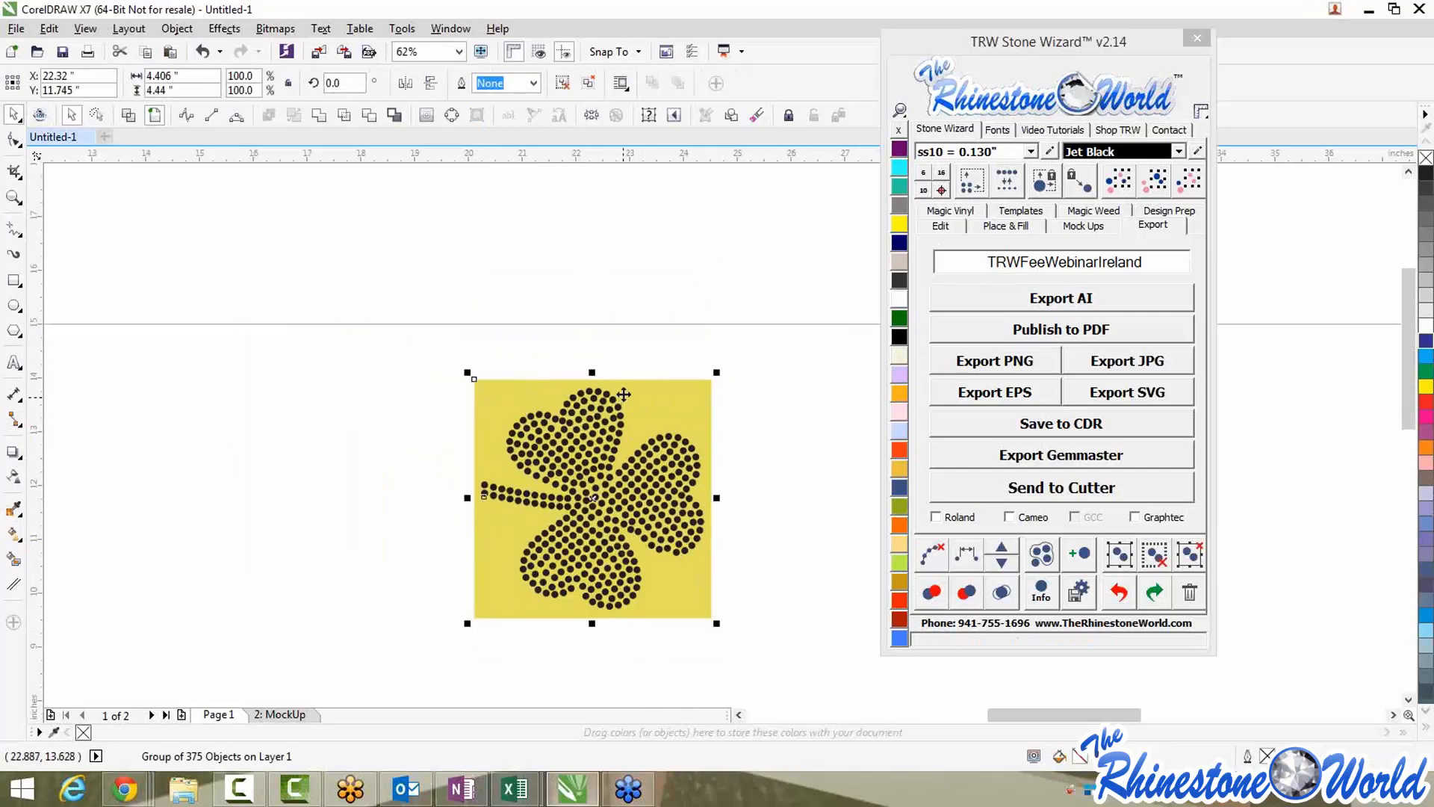
Ungroup the imported shamrock and delete its yellow background square
click(1195, 566)
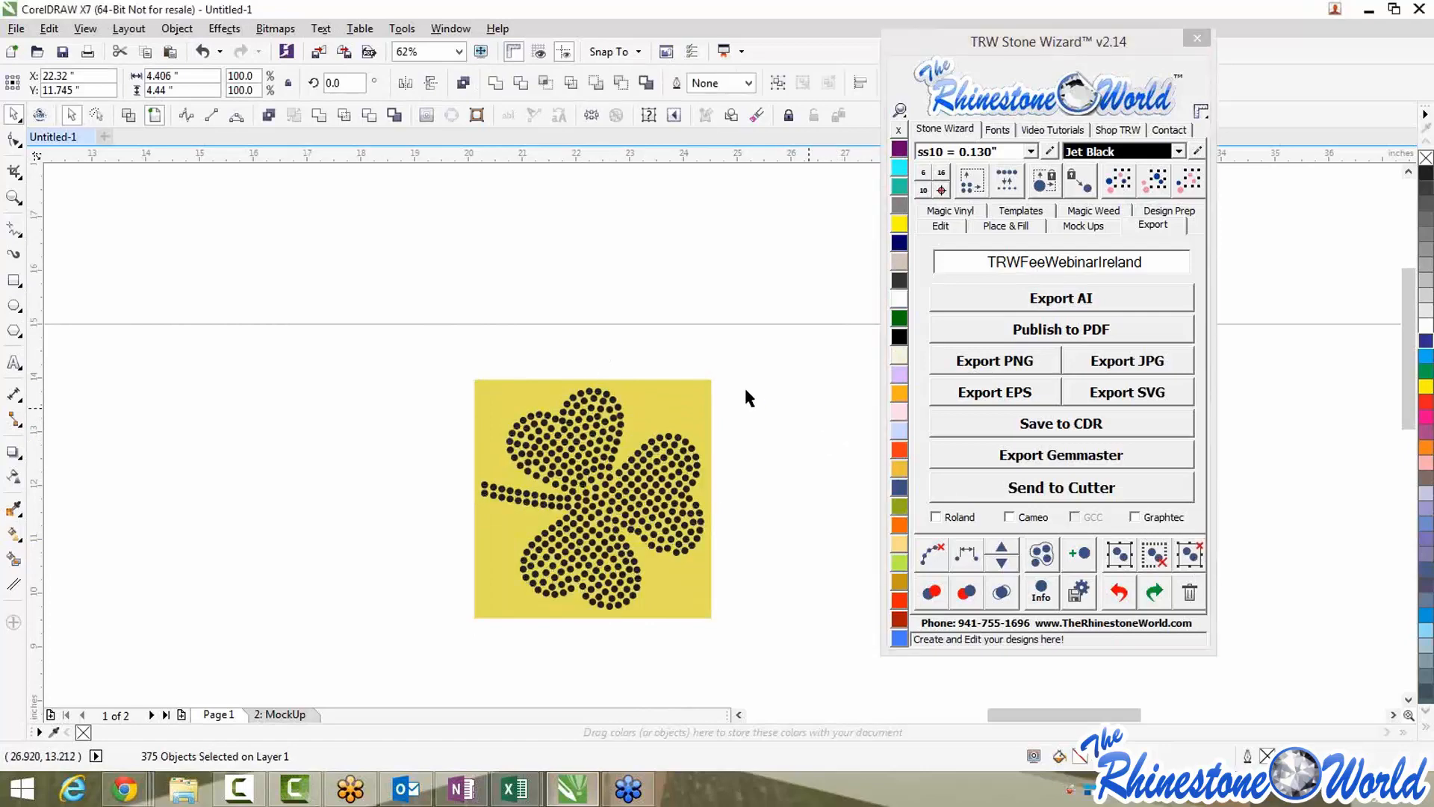
click(709, 382)
key(Delete)
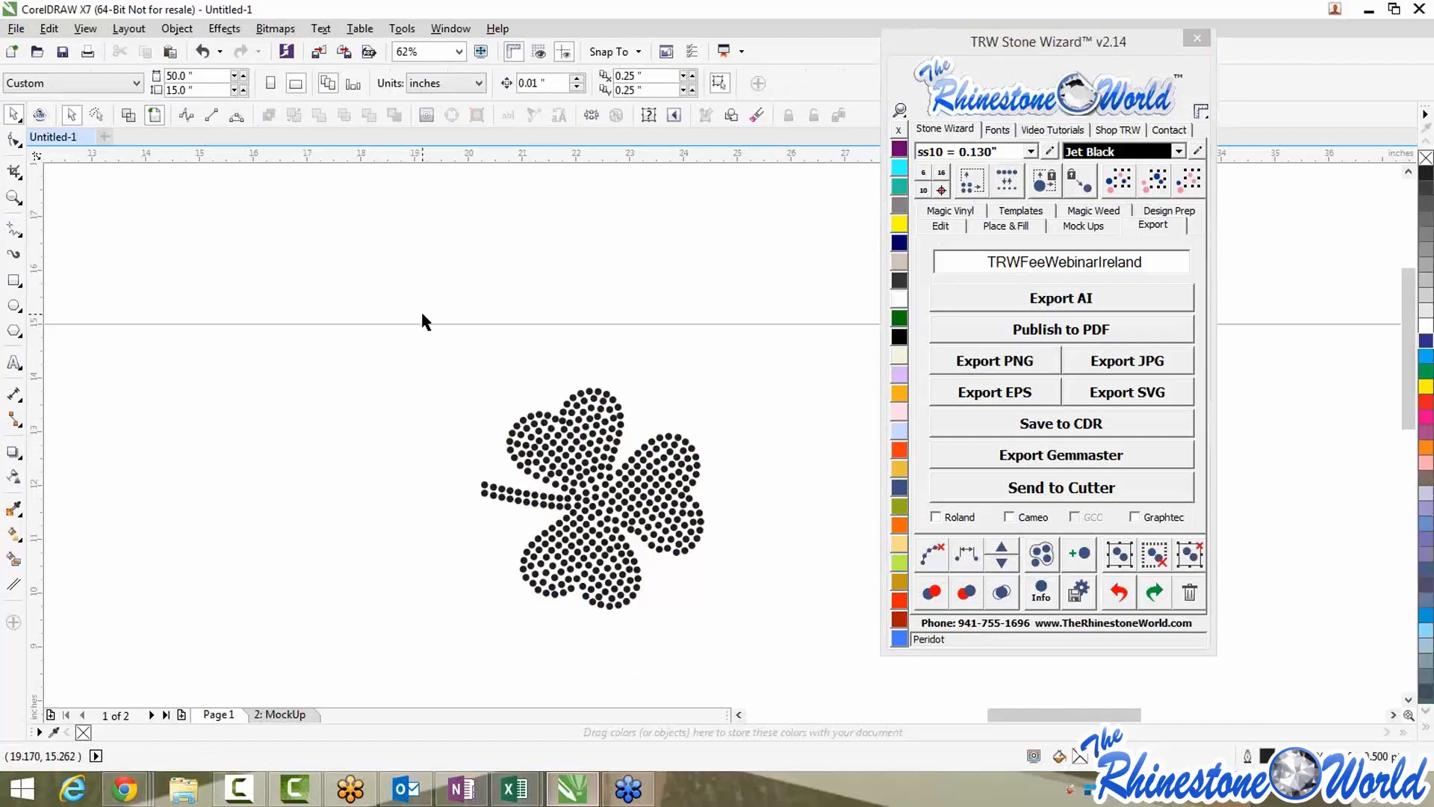
Rotate all of the shamrock's stones together by 90 degrees so the stem points down
drag(422, 314, 809, 668)
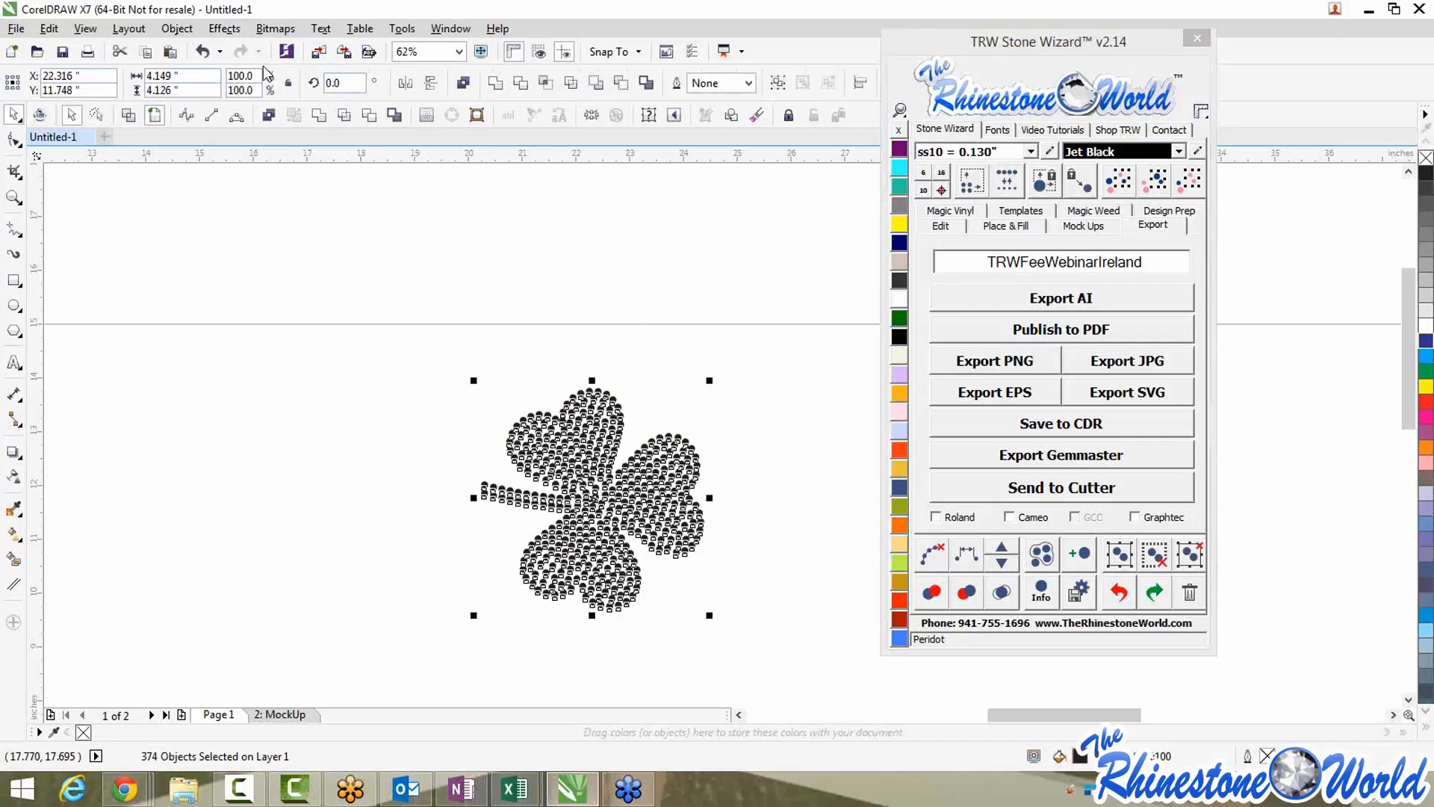
double_click(345, 86)
text(9)
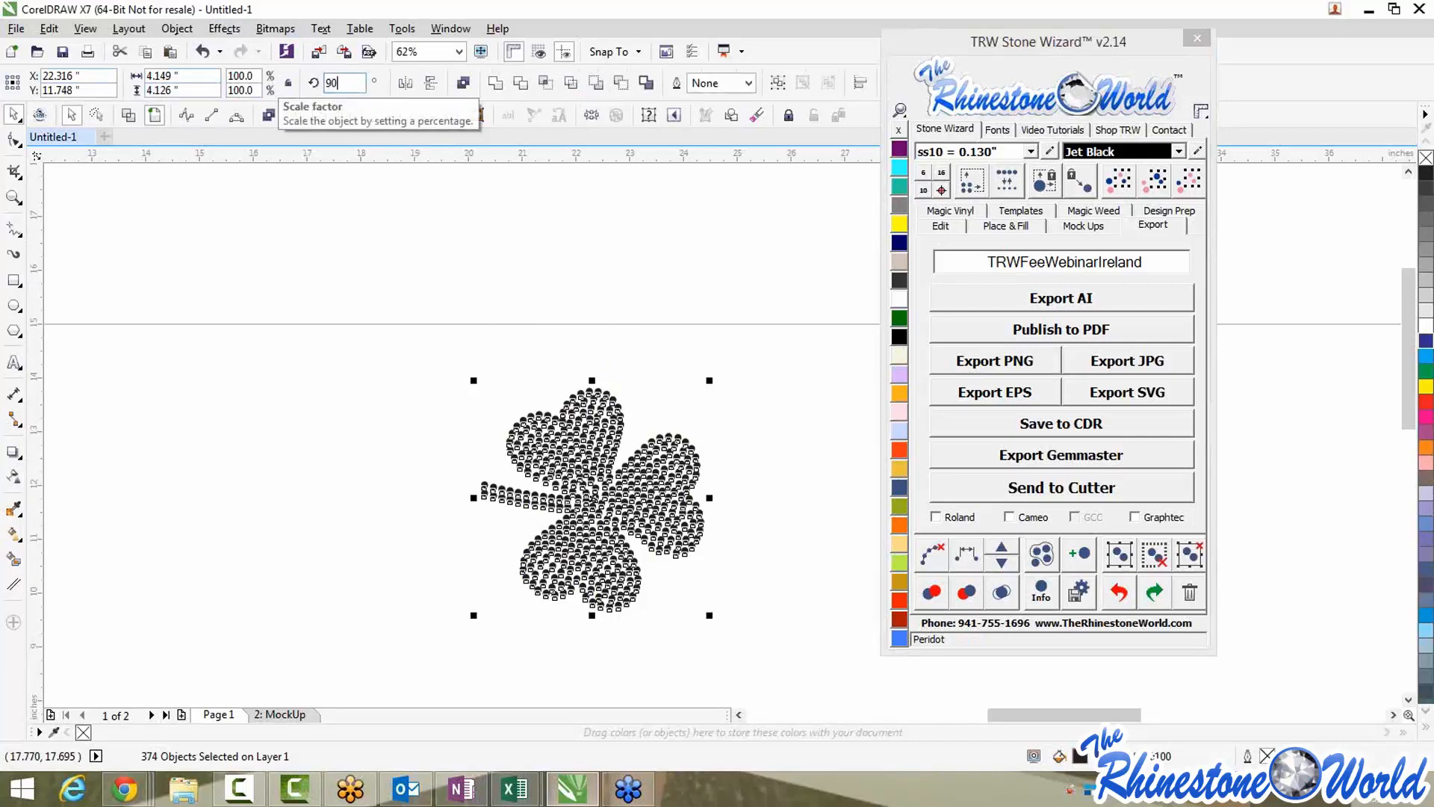
text(0)
key(Return)
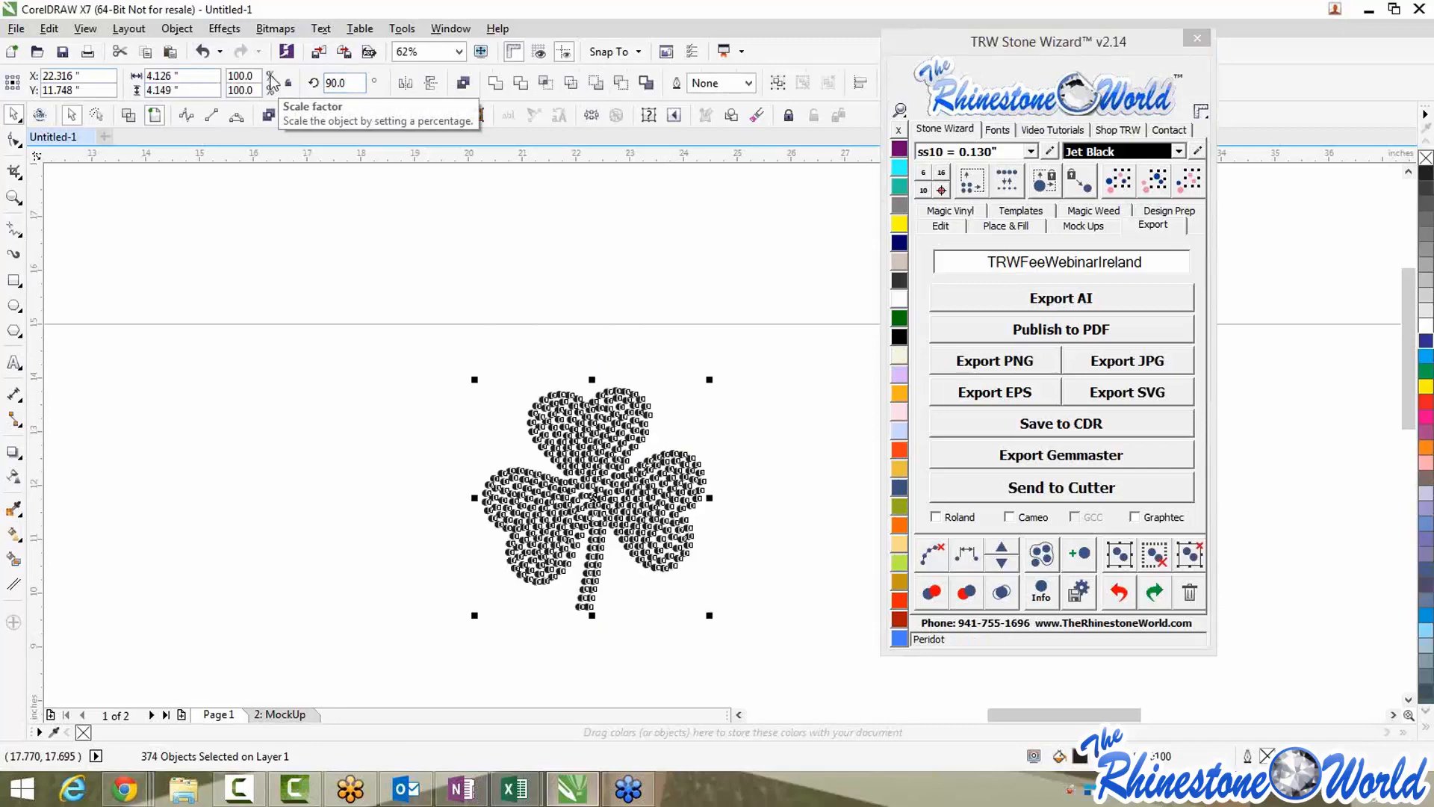
click(751, 454)
Shift two stones outward near the right edge of the shamrock's top leaf to adjust their spacing
scroll(628, 338, down, 2)
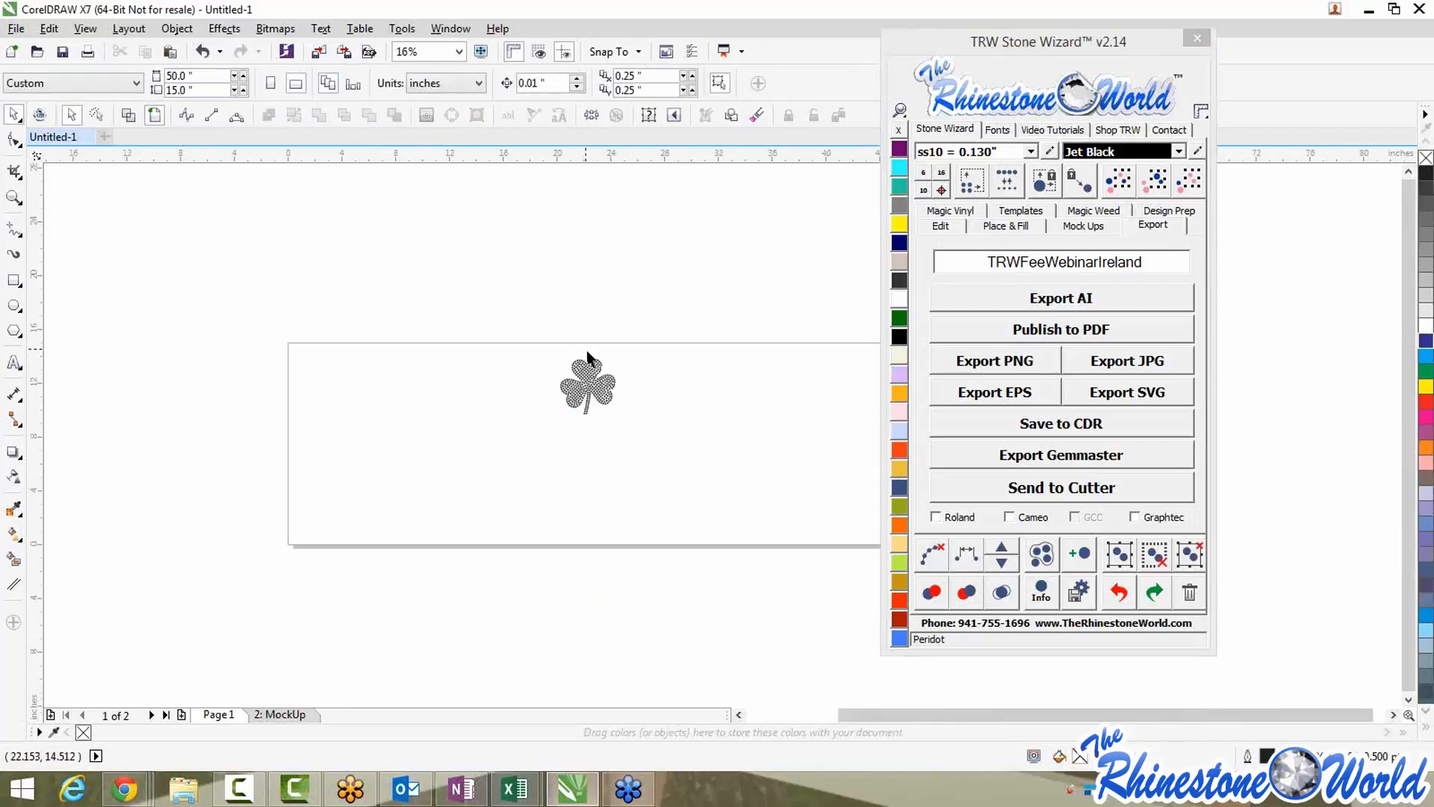
scroll(478, 358, up, 2)
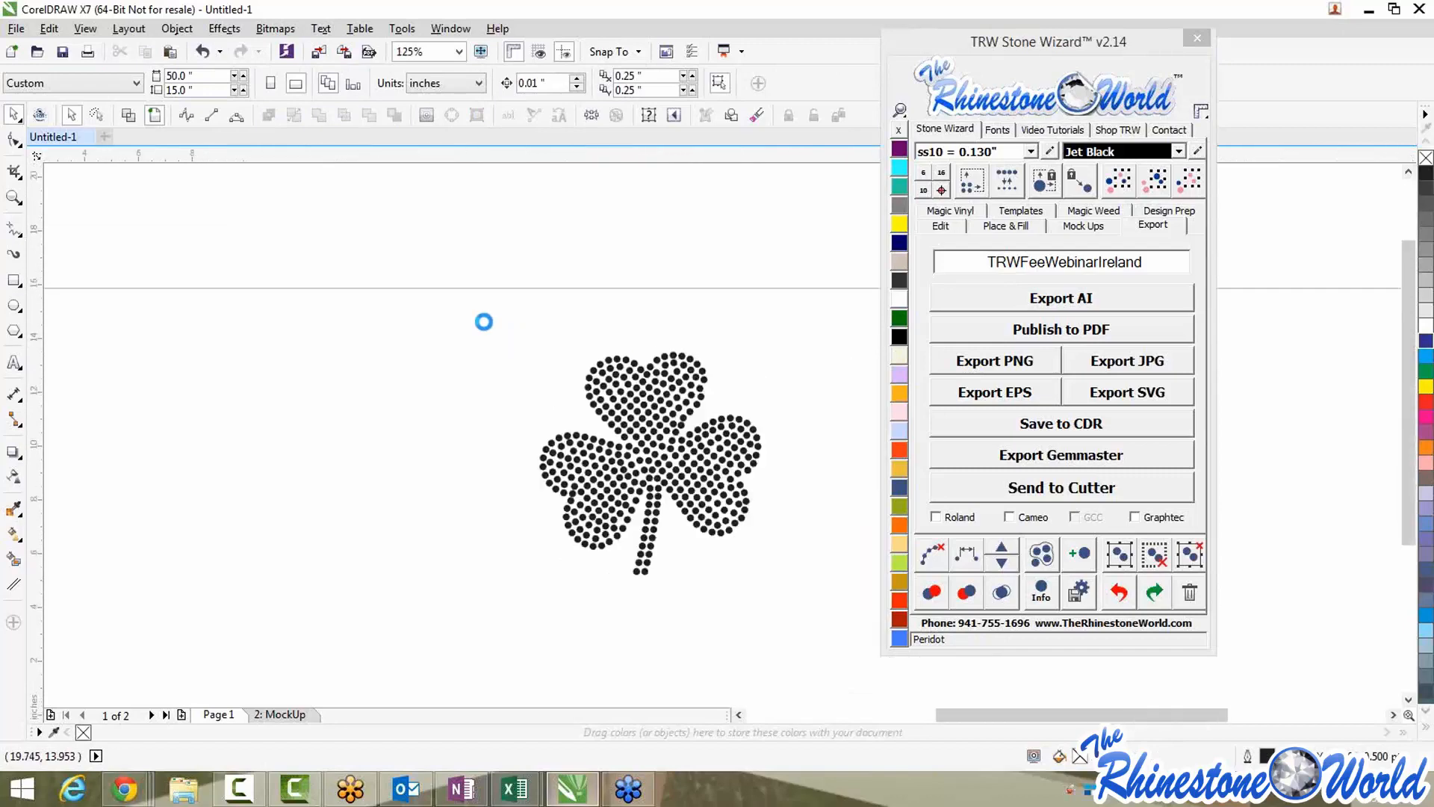
scroll(483, 321, down, 2)
drag(464, 287, 518, 423)
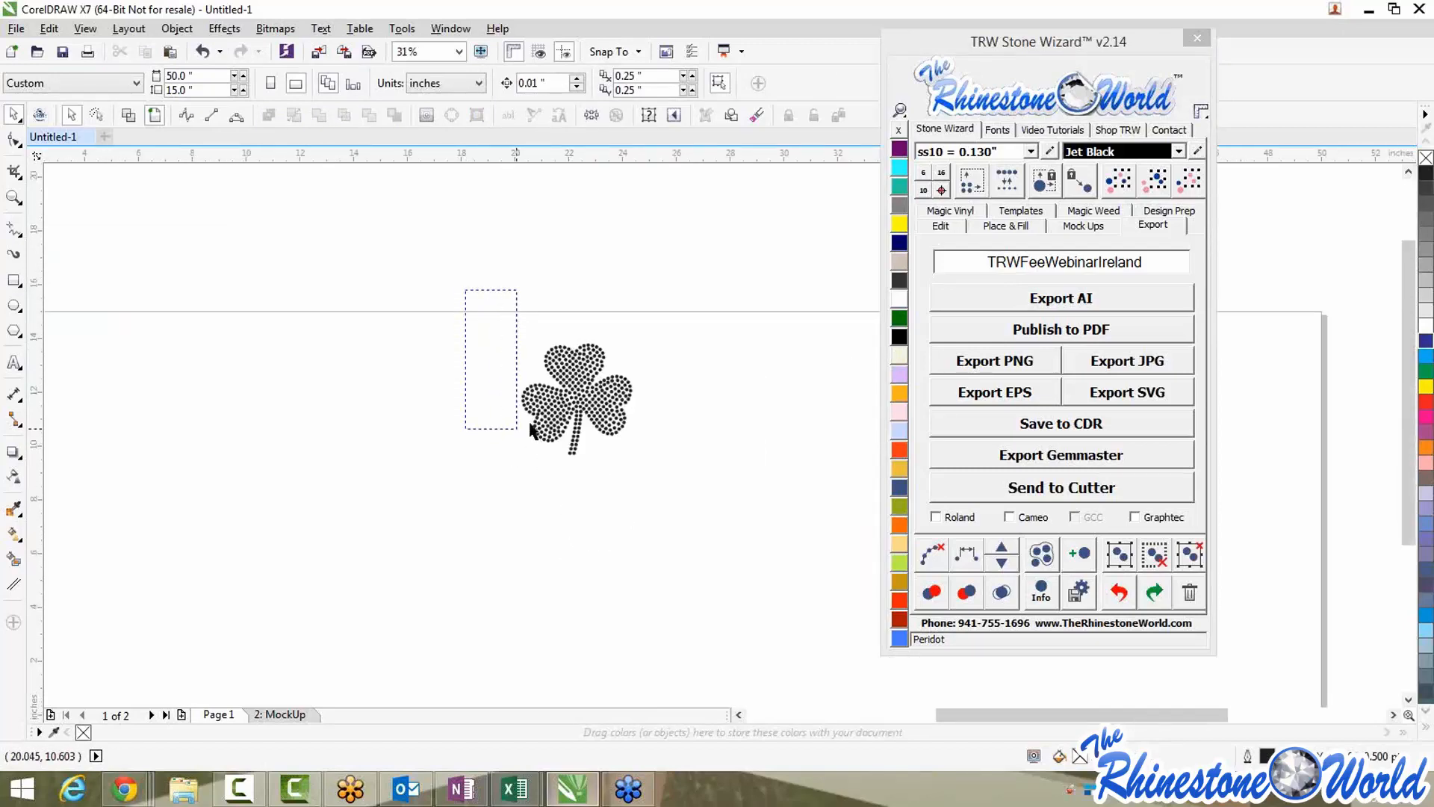
scroll(605, 366, up, 4)
scroll(606, 379, up, 10)
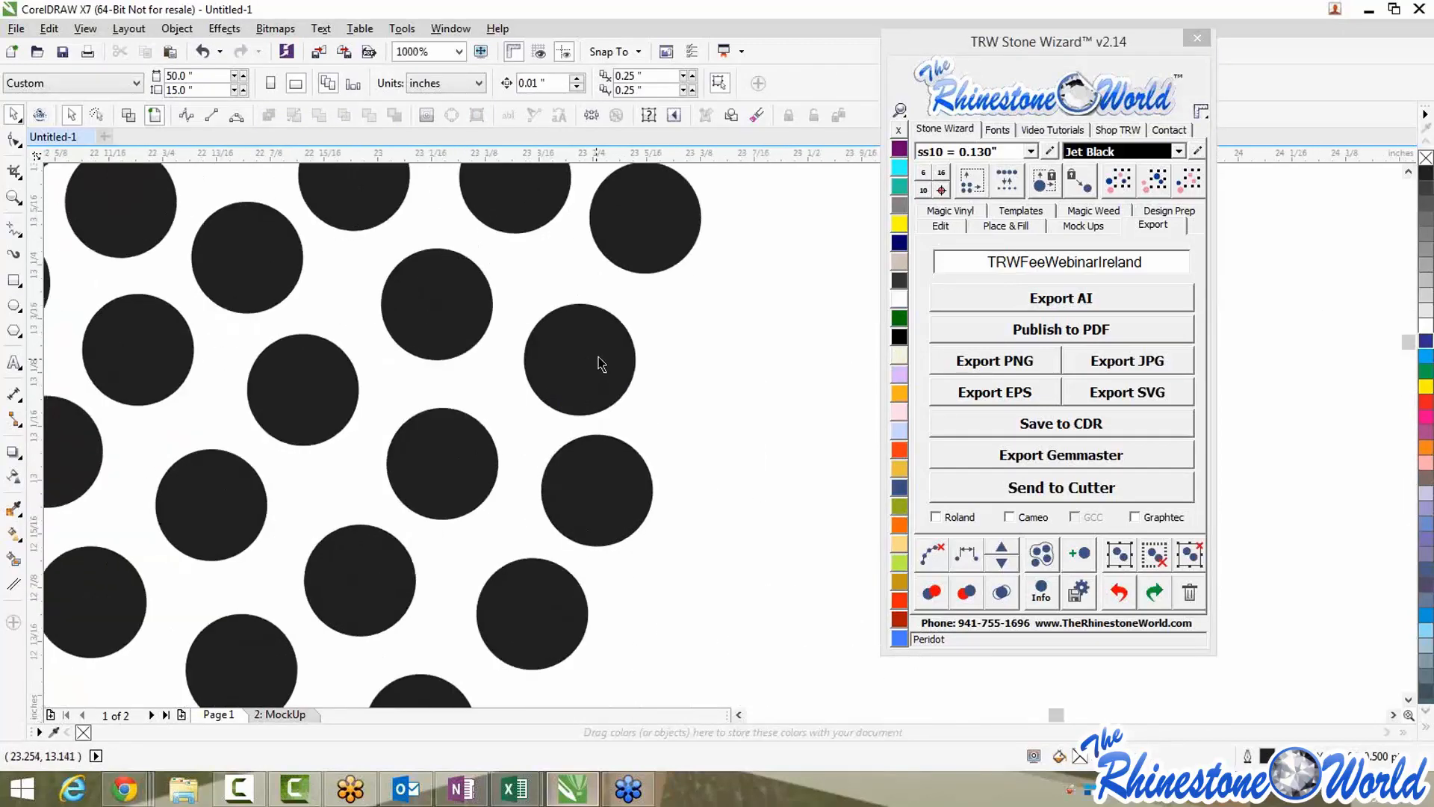
click(665, 356)
drag(665, 356, 651, 359)
click(436, 291)
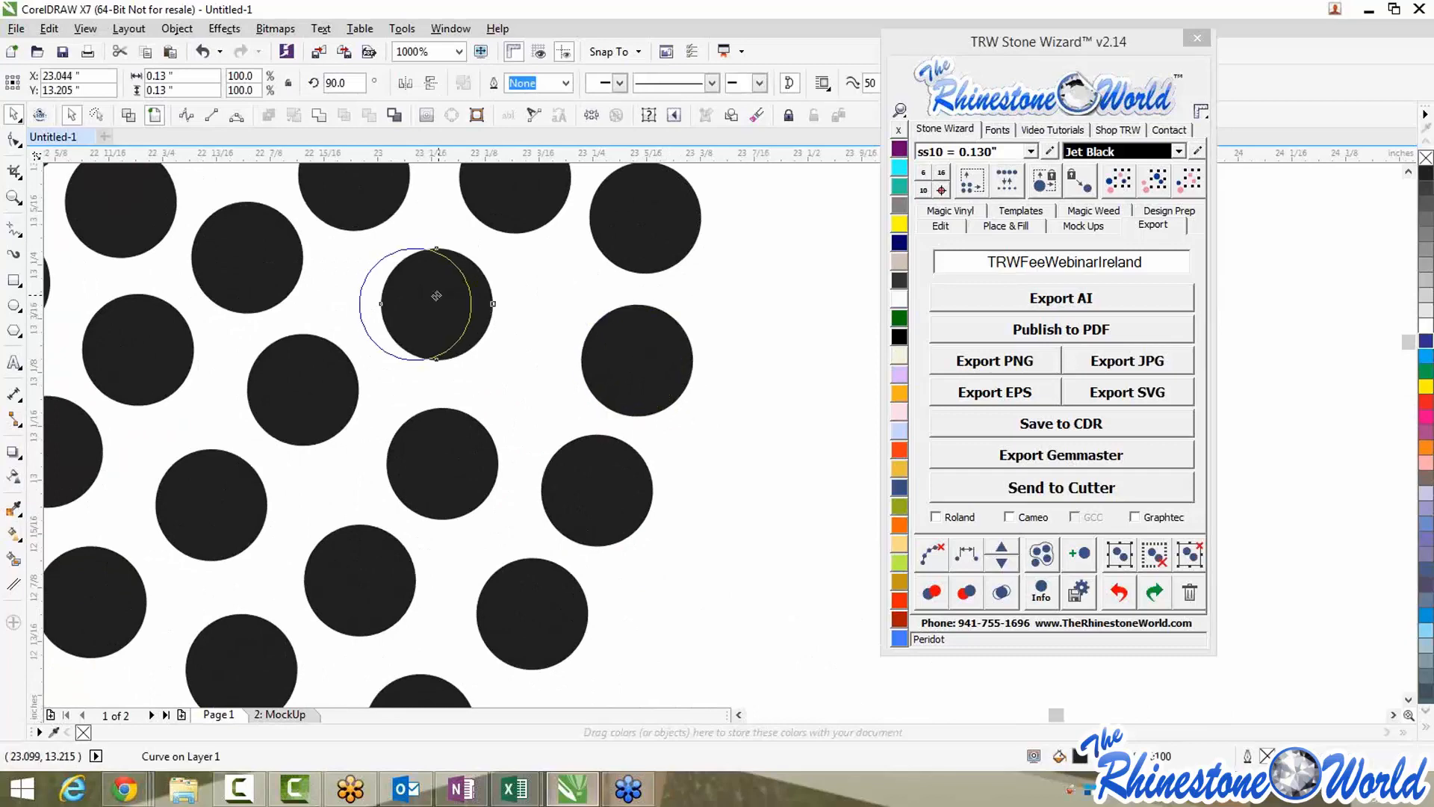
drag(436, 291, 522, 324)
scroll(522, 324, down, 4)
click(633, 381)
scroll(633, 381, down, 4)
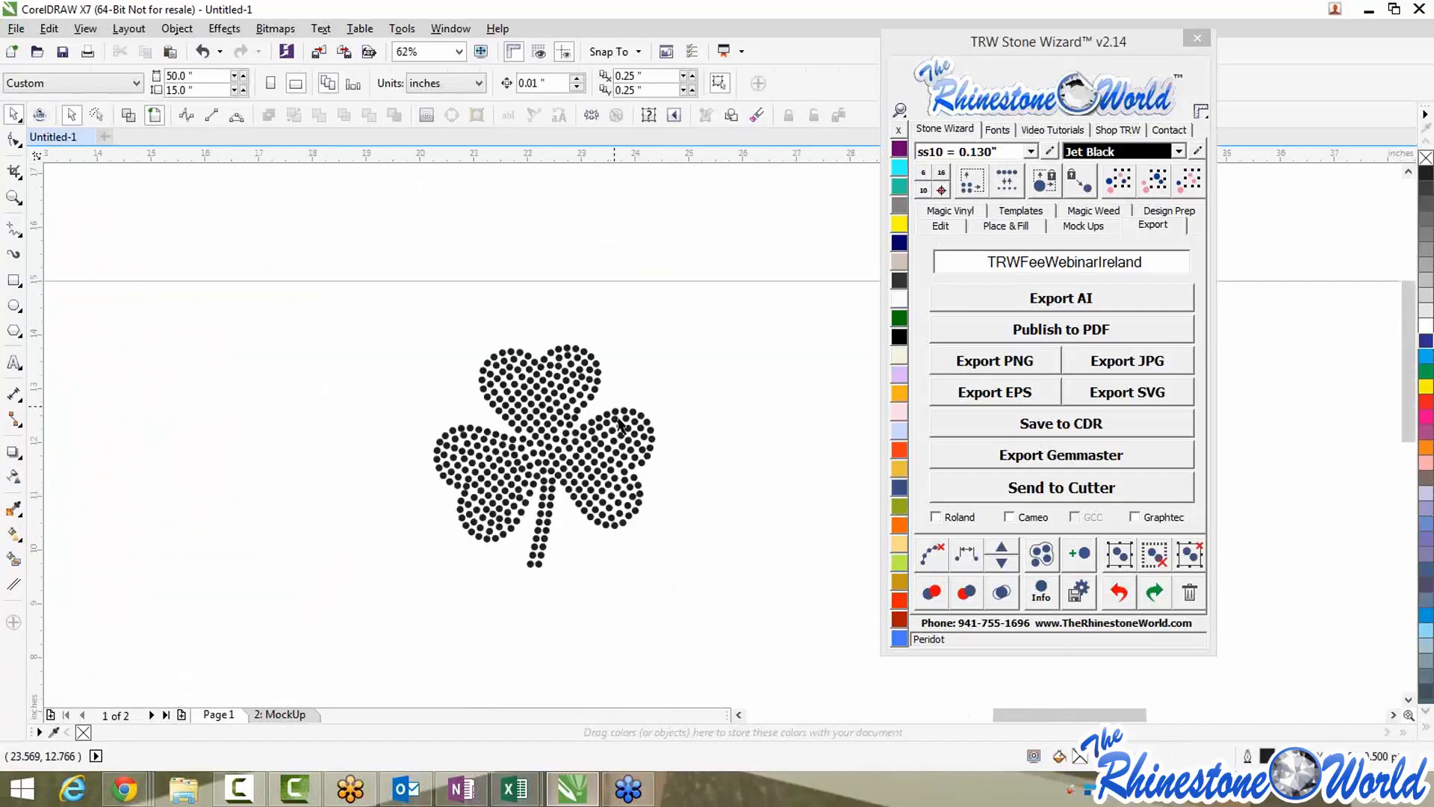
Examine the stone spacing along the shamrock's stem and leaves
scroll(519, 522, up, 8)
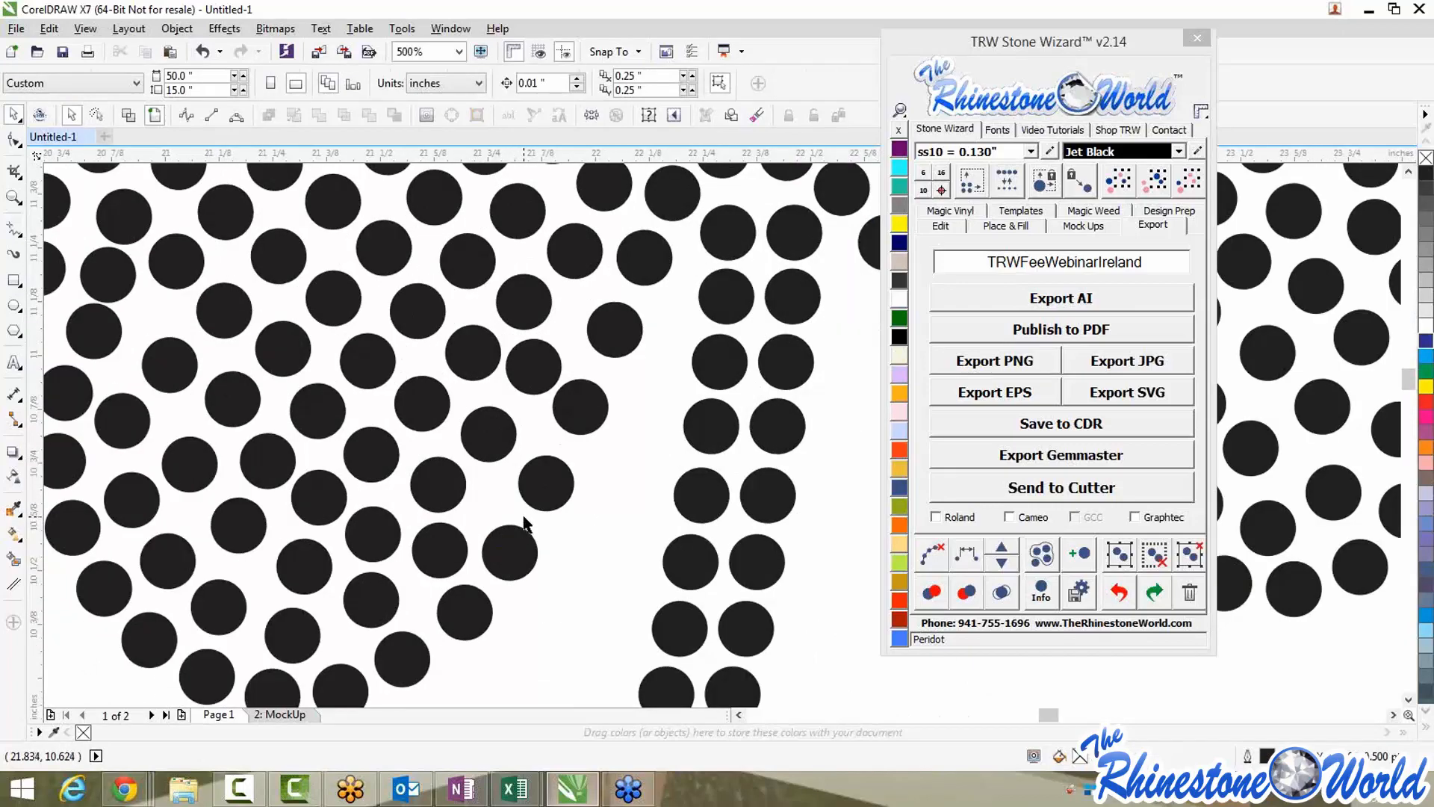
scroll(349, 457, down, 2)
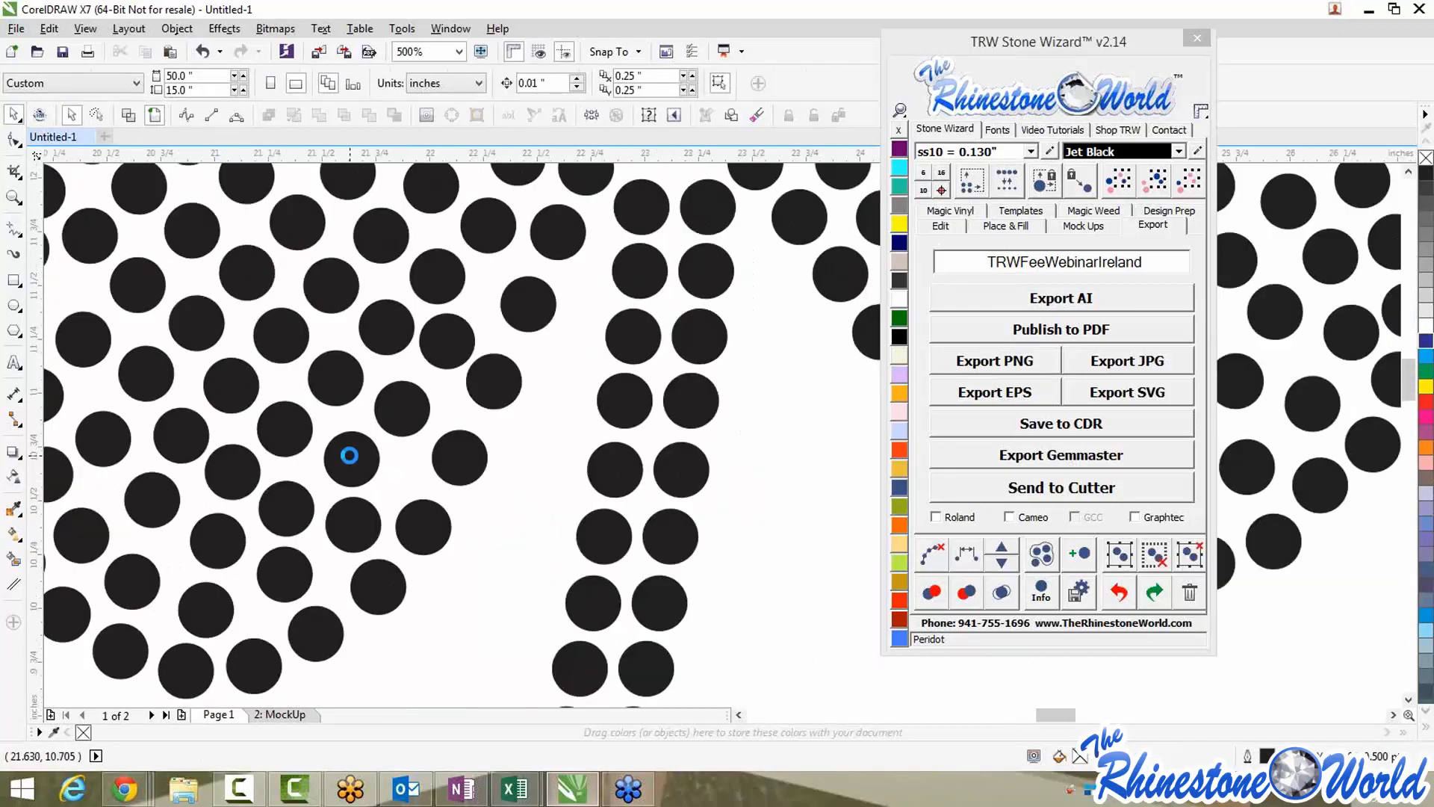
scroll(350, 454, down, 4)
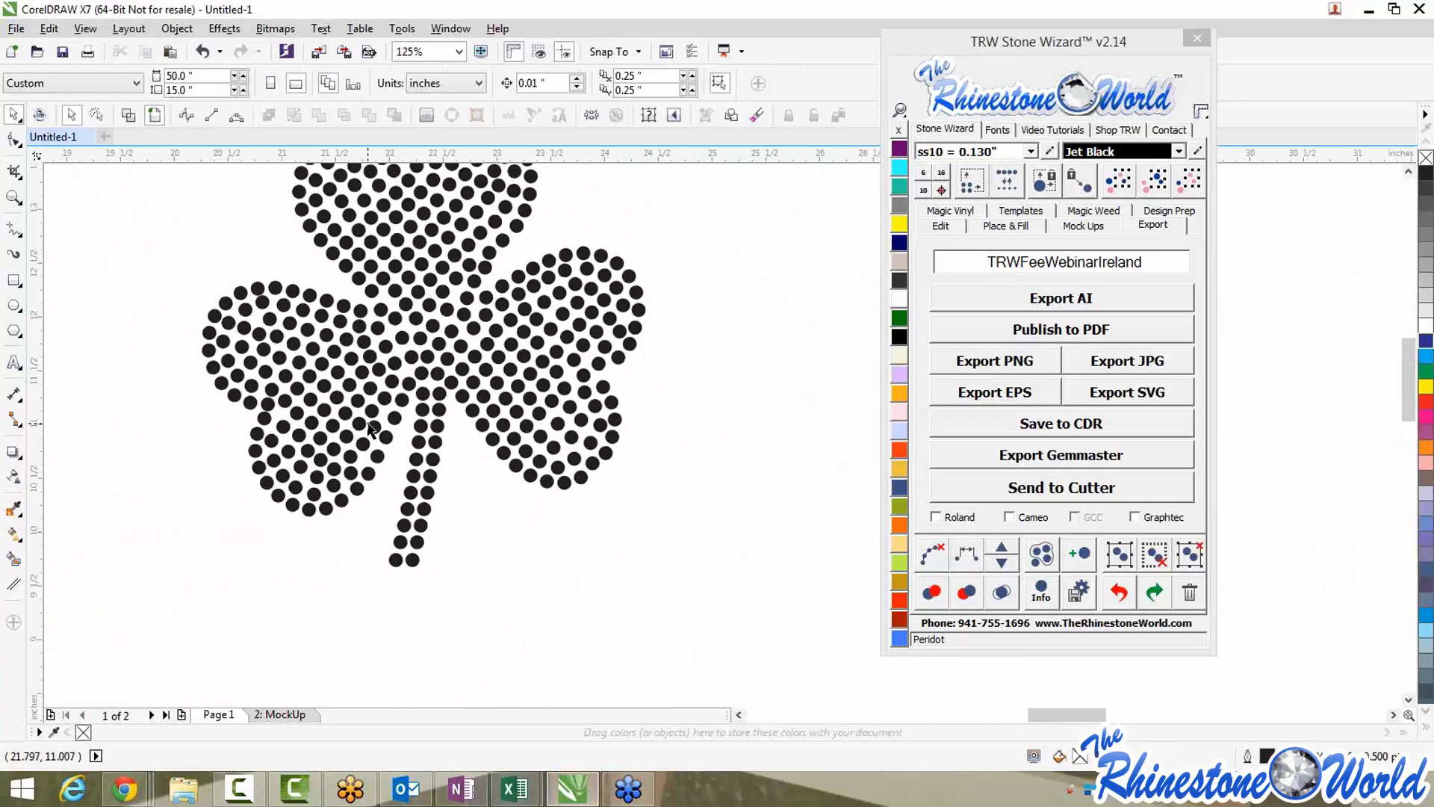
scroll(377, 422, down, 3)
scroll(419, 320, up, 7)
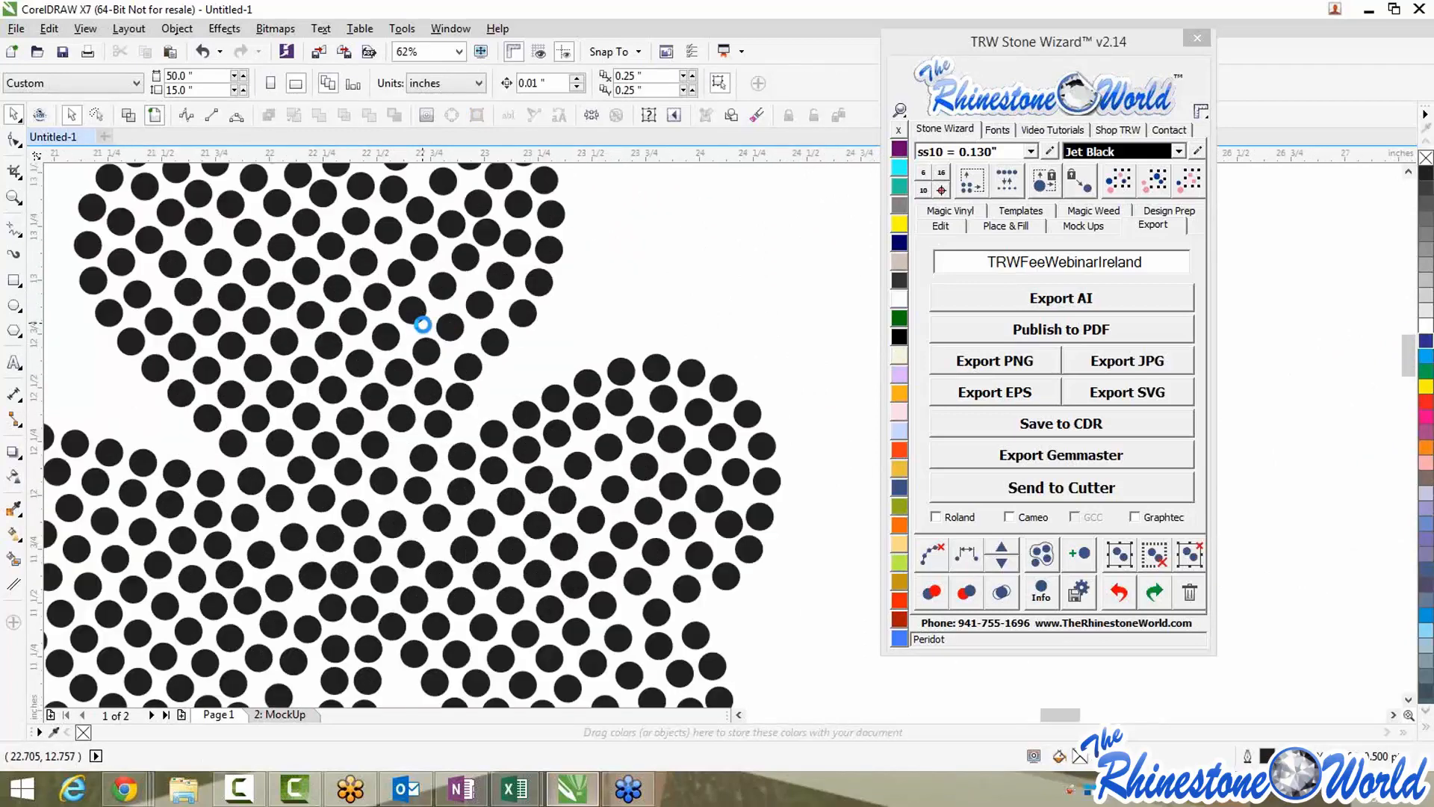
click(514, 404)
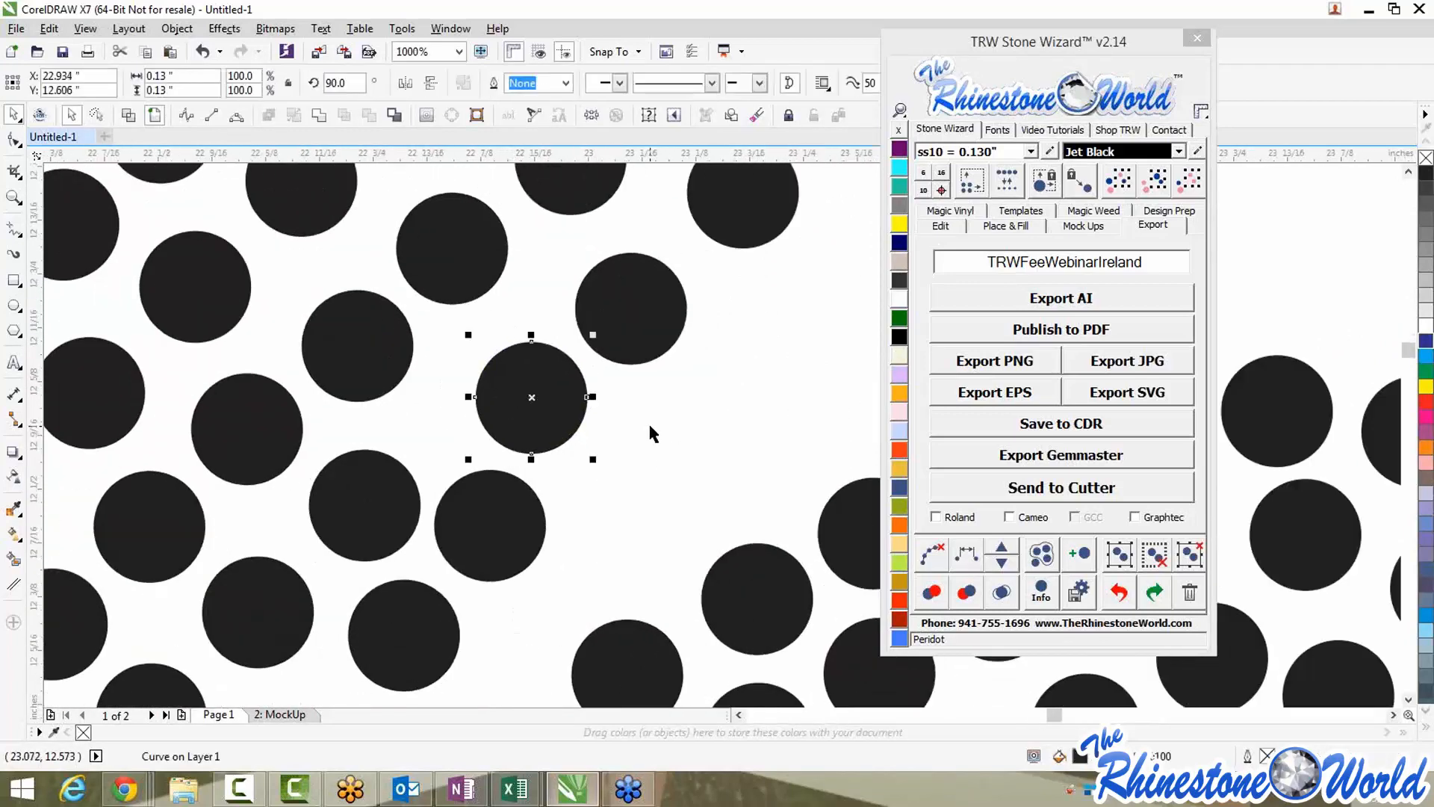
scroll(647, 426, down, 1)
scroll(644, 419, down, 2)
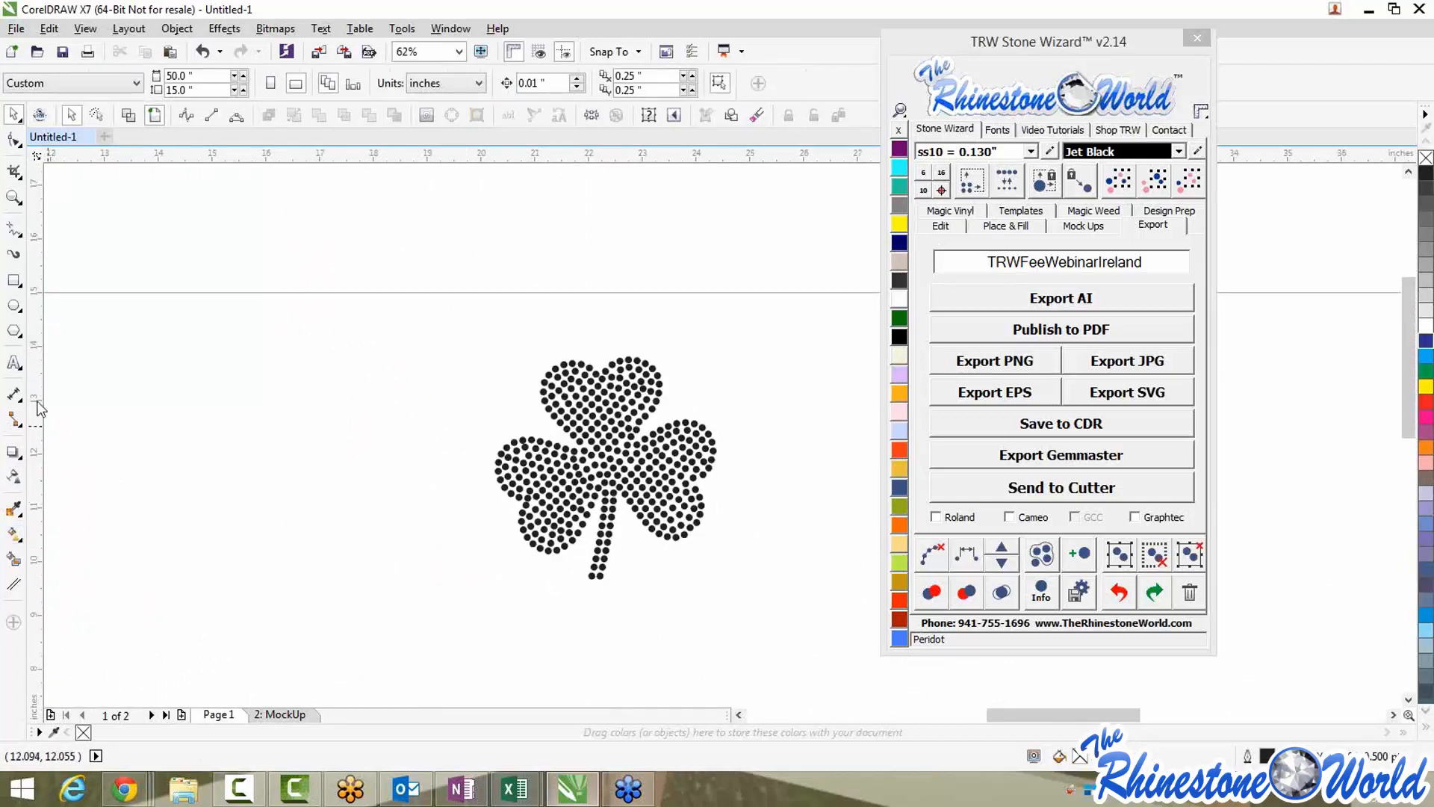
Switch to Chrome and open the Between 2.1"-3" category of the Rhinestone True-Type Fonts
scroll(333, 243, down, 2)
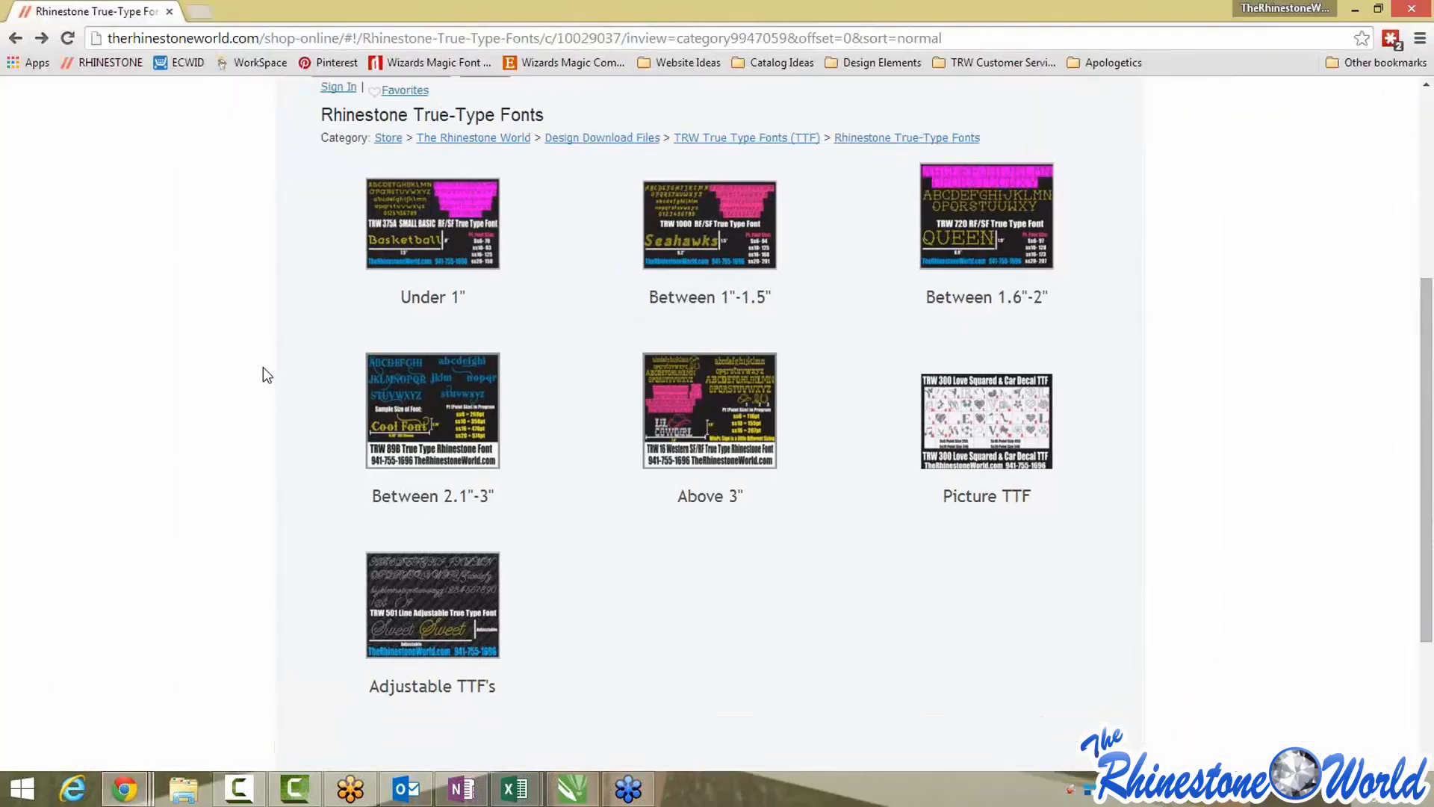
click(408, 414)
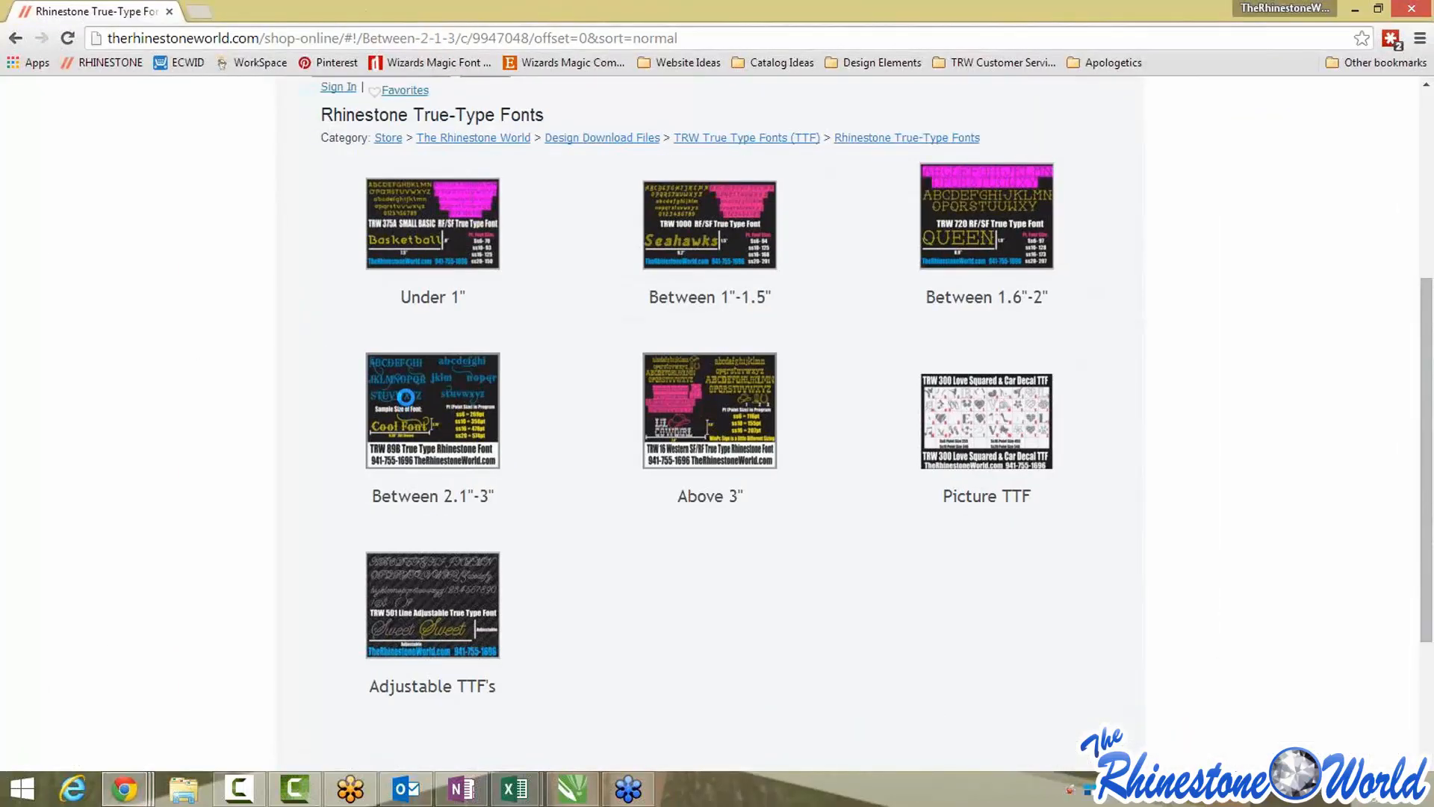
Browse the Picture TTF fonts, viewing the TRW Mega Sports Pack 1 and TRW 300 Love Squared & Car Decal product pages
click(15, 38)
click(1020, 428)
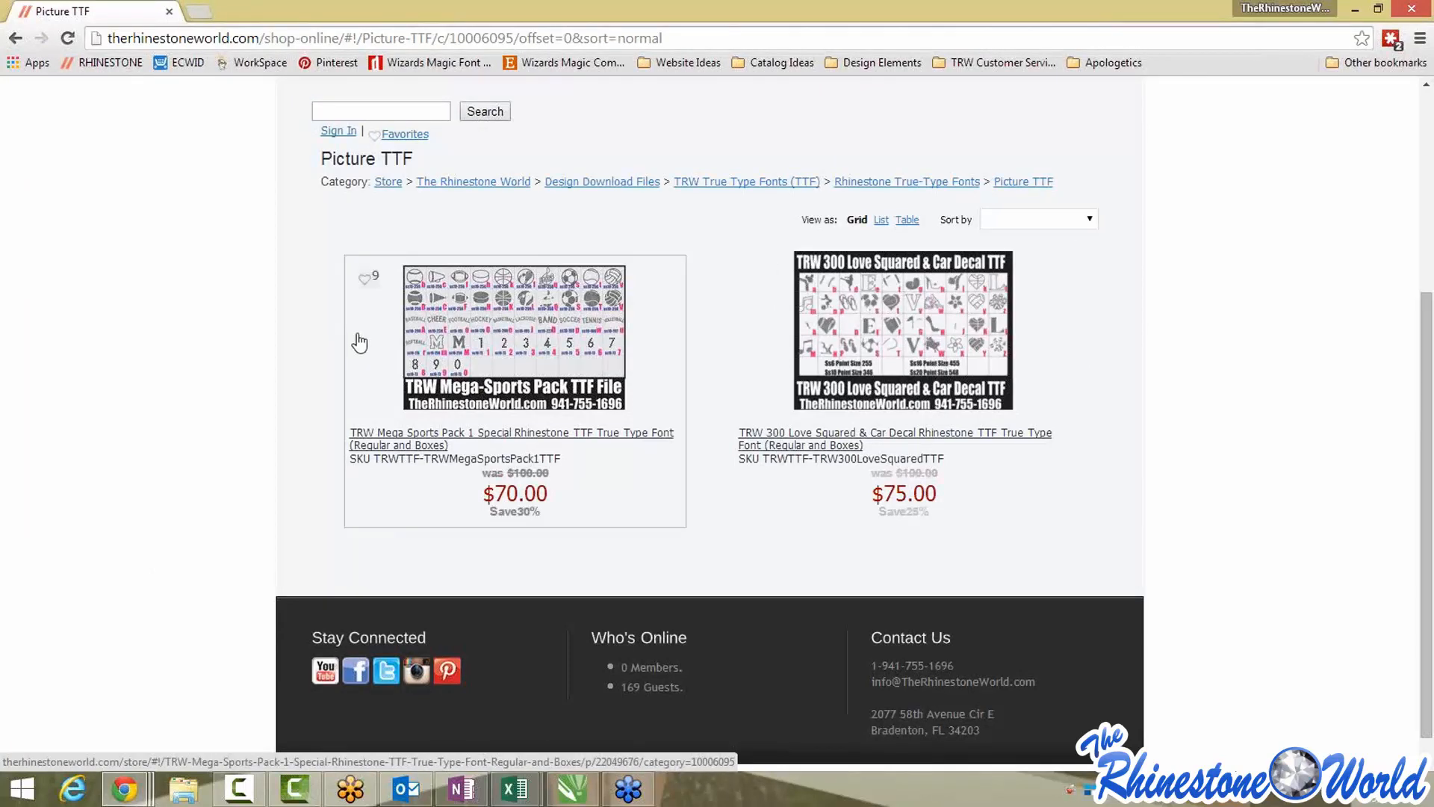
click(500, 354)
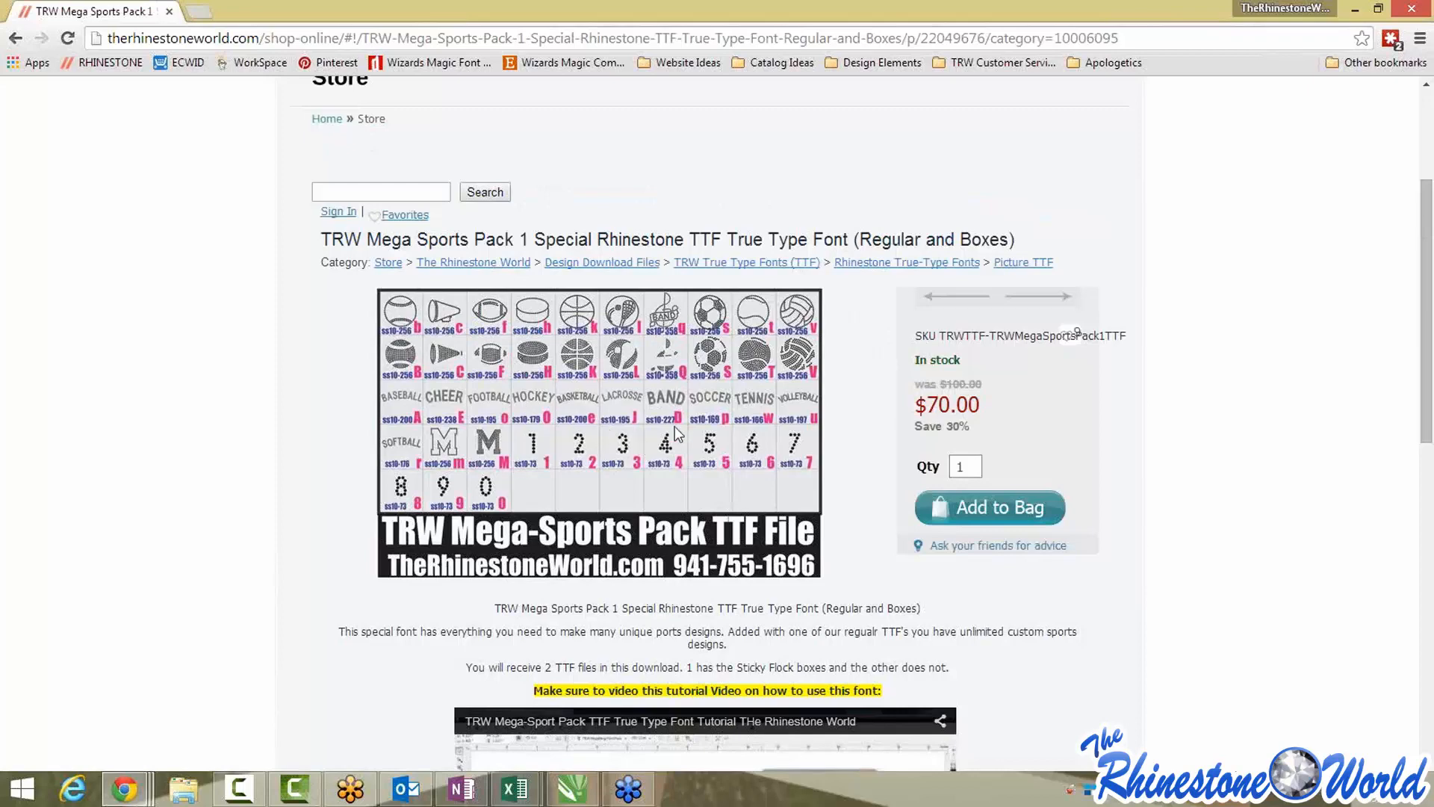
click(14, 38)
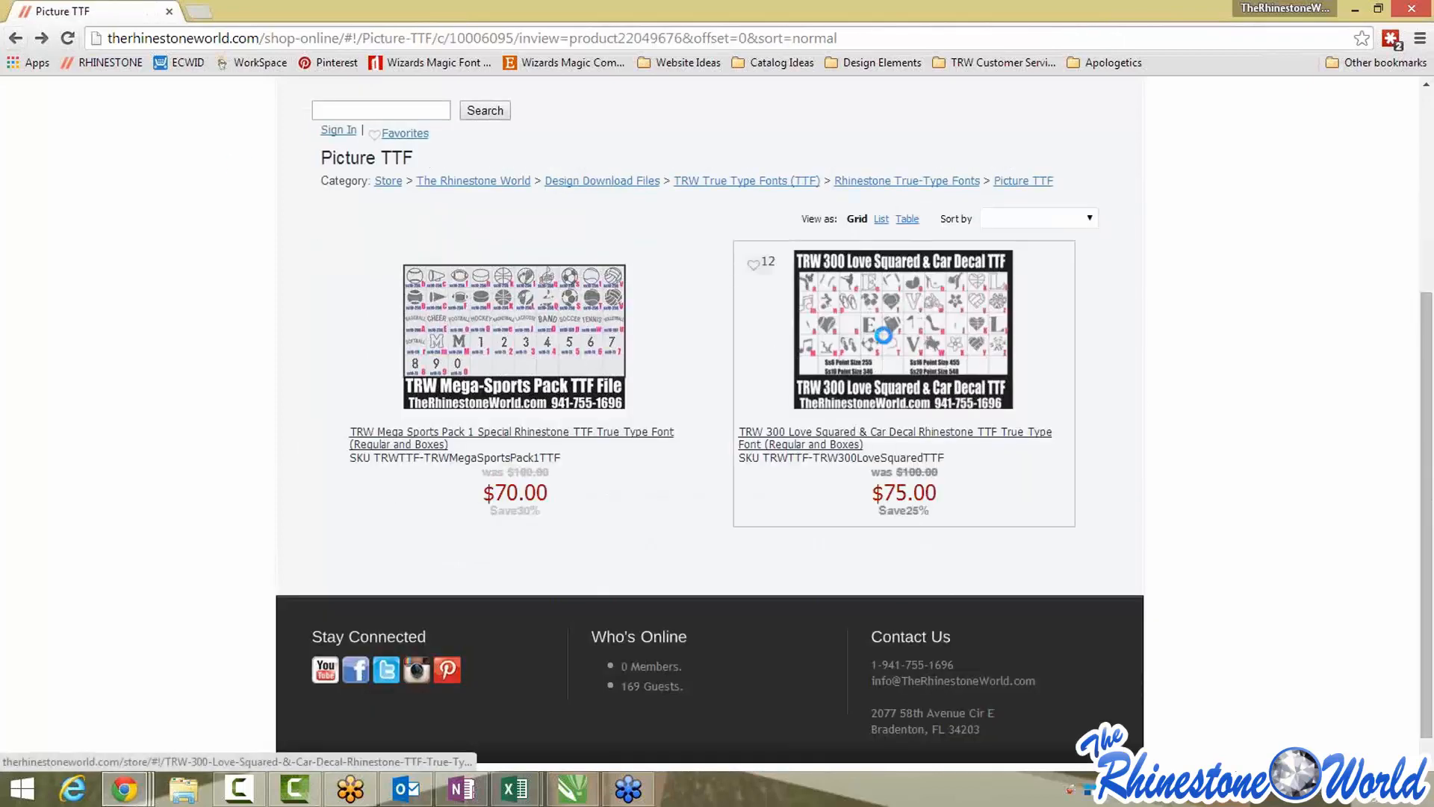
click(883, 336)
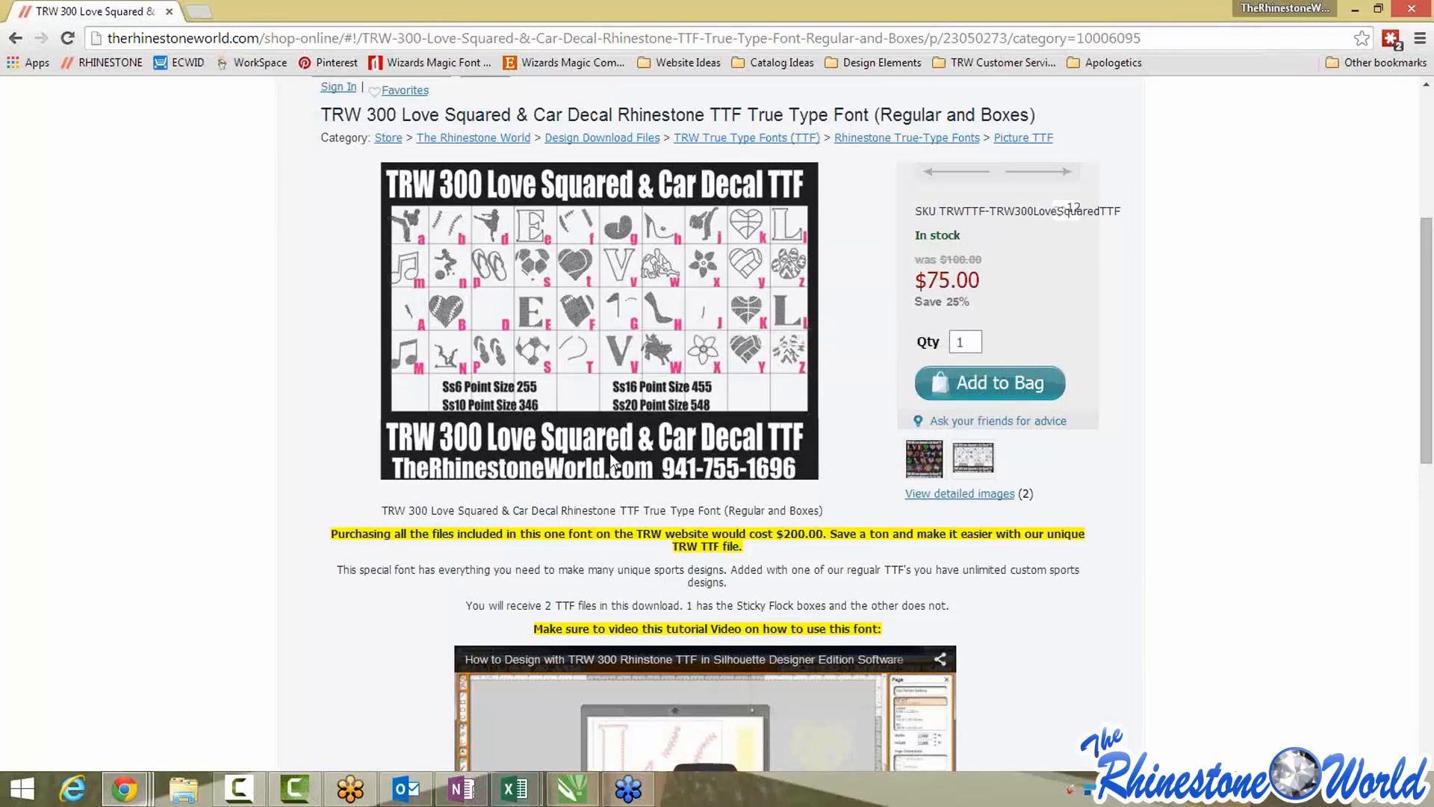
Switch to CorelDRAW and add the letter "L" as Arial text to the right of the shamrock, enlarged to about 7.1 by 11.4 inches
key(alt+Tab)
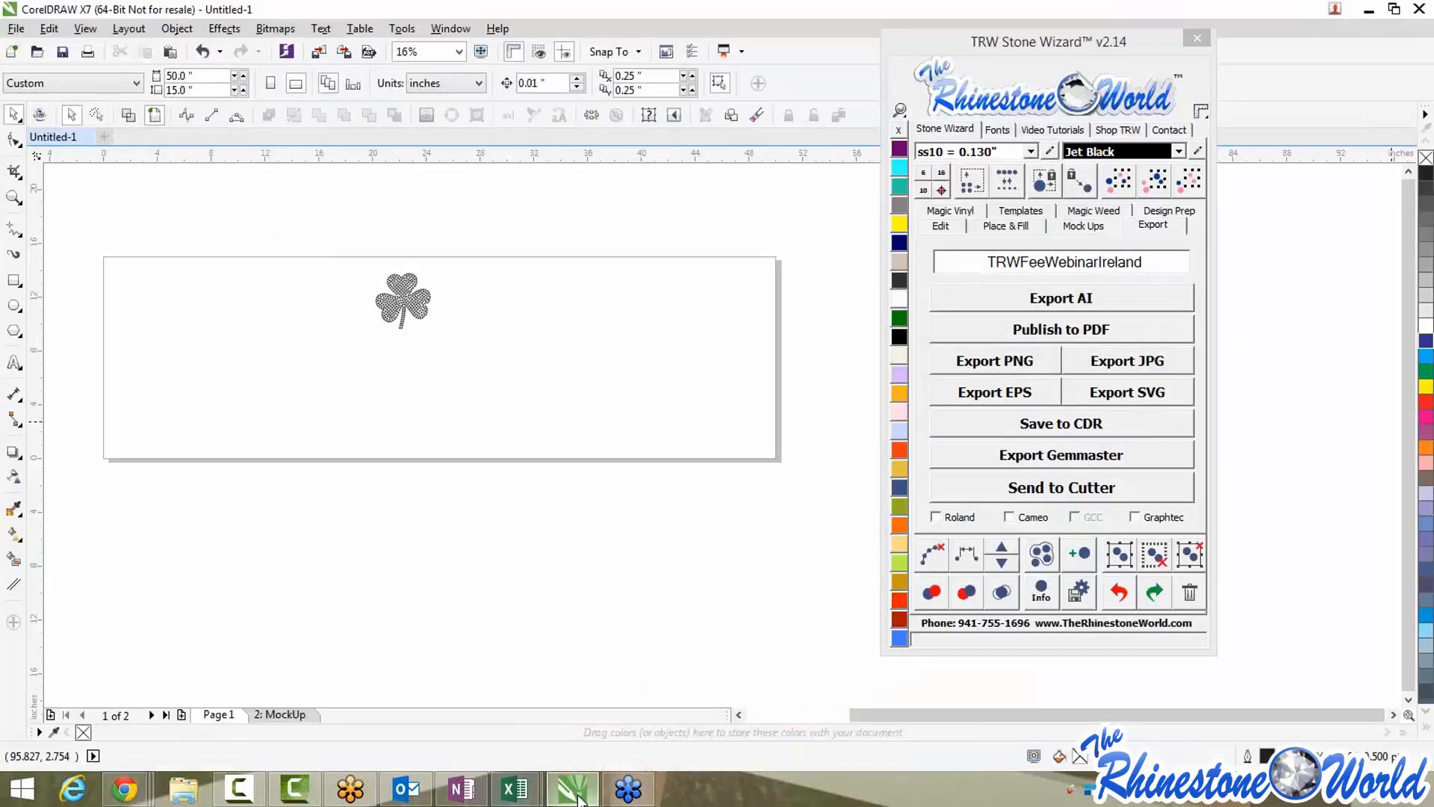
click(13, 362)
click(659, 313)
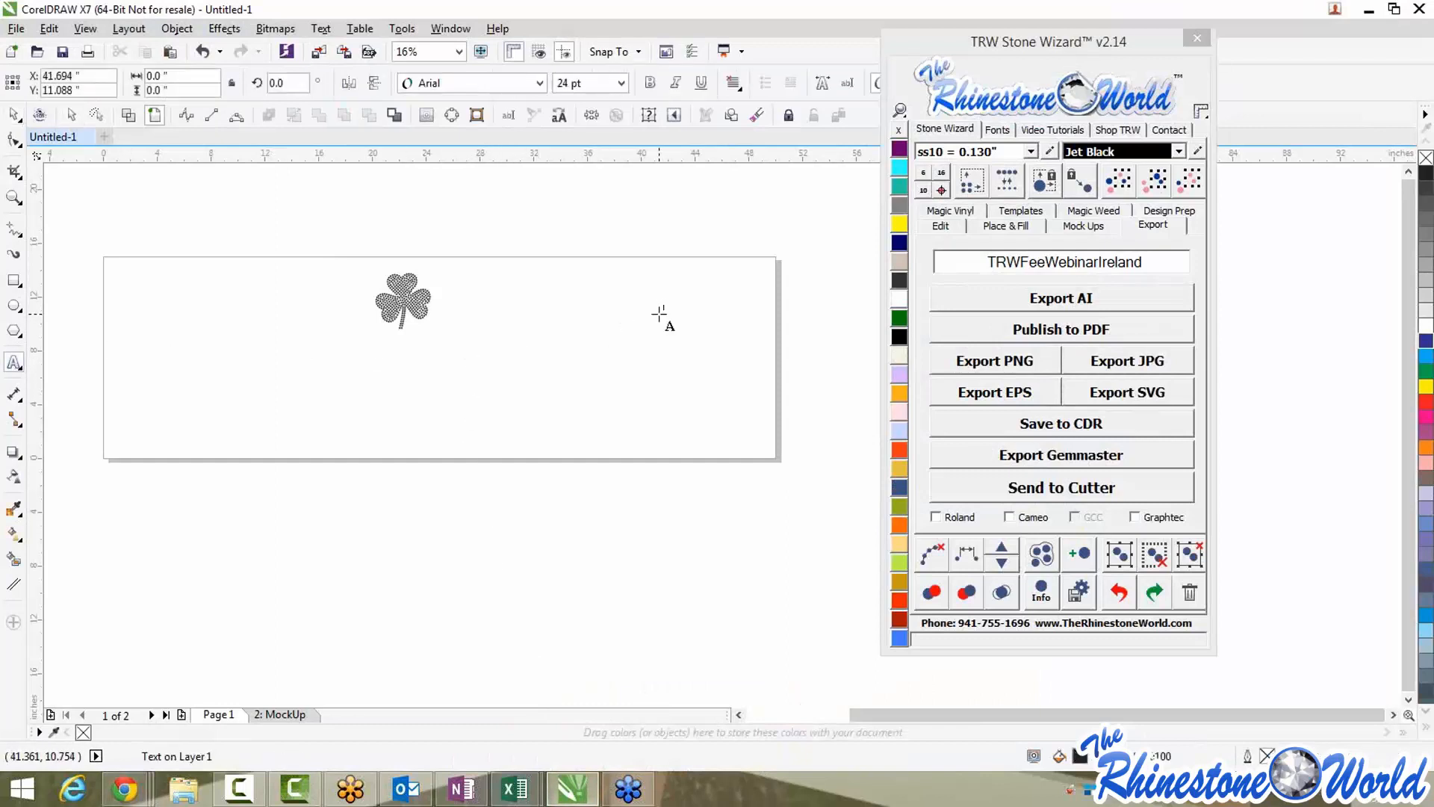
text(L)
drag(662, 309, 655, 267)
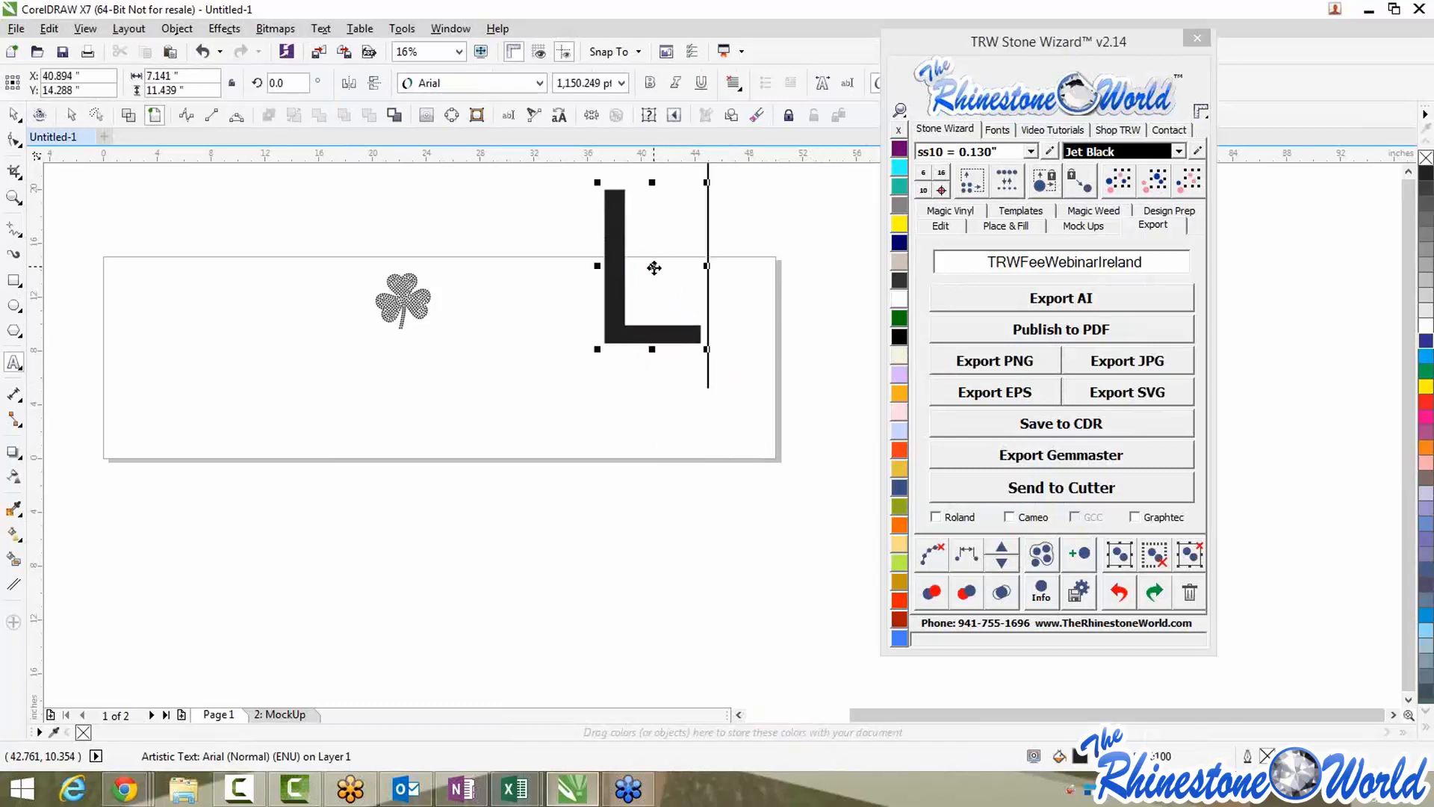
Copy the "L" directly below the original and move the copy slightly down to leave a gap between them
click(940, 225)
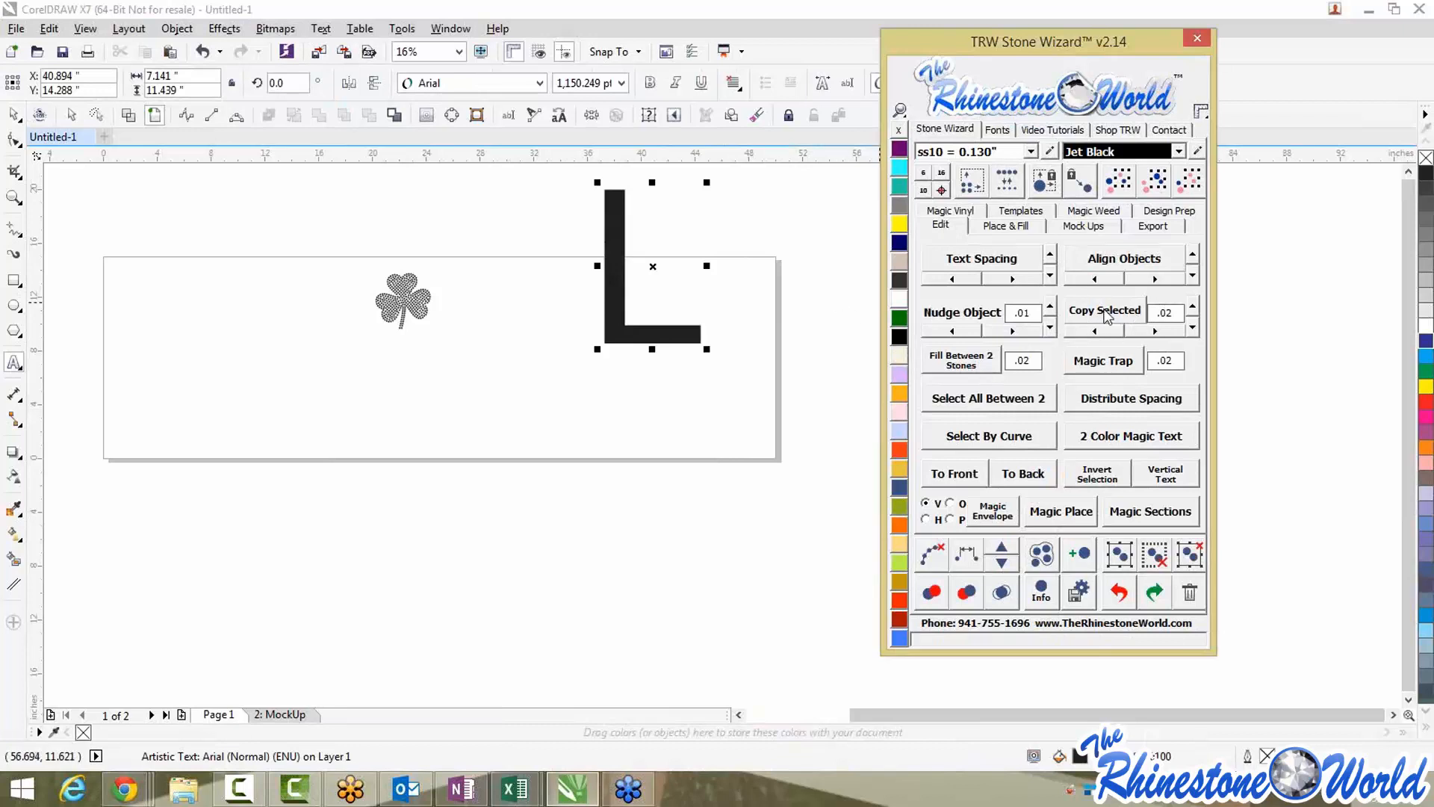
click(1193, 329)
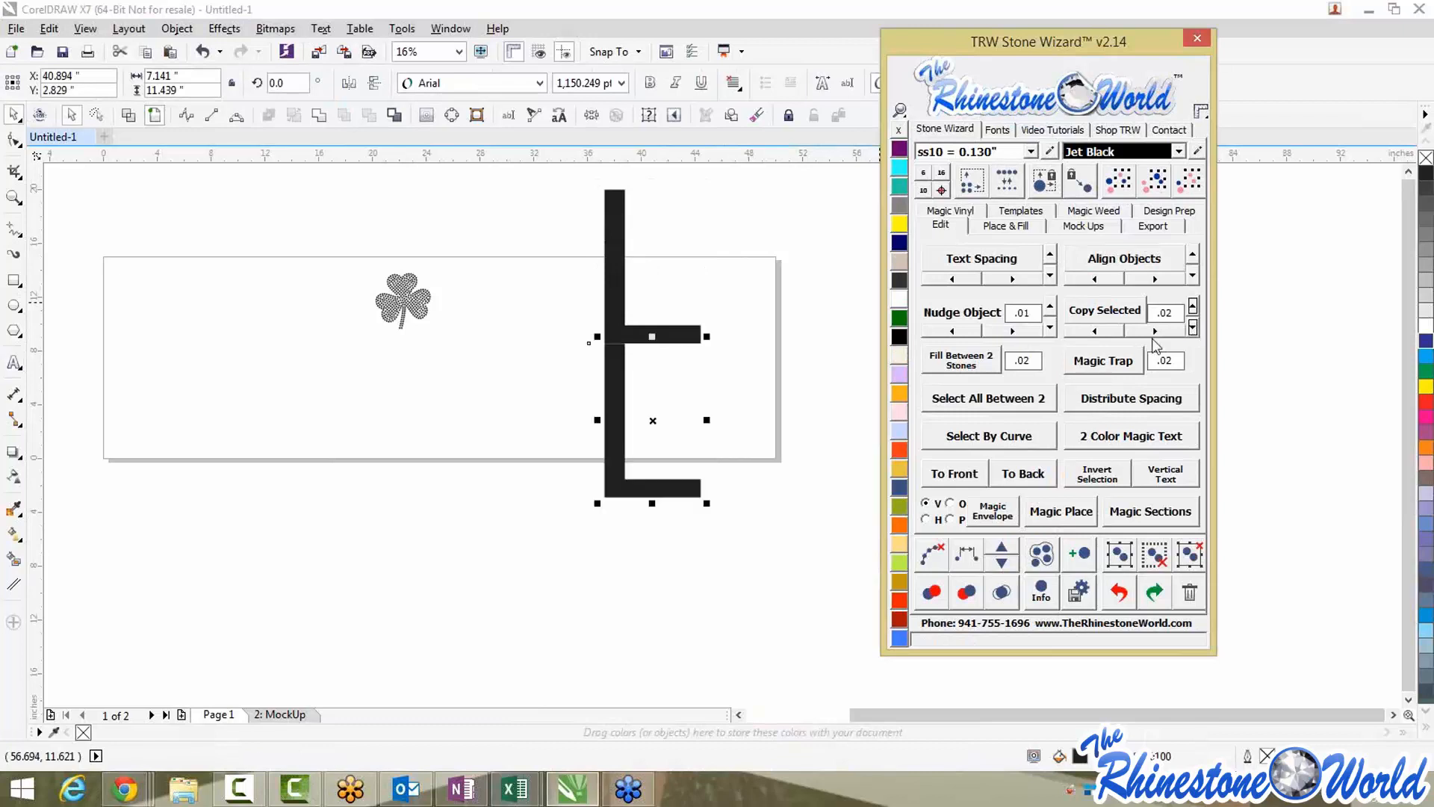
click(651, 421)
mouse_move(650, 420)
mouse_down()
mouse_move(650, 438)
mouse_move(674, 422)
mouse_move(657, 415)
mouse_move(736, 451)
mouse_move(772, 367)
mouse_move(724, 397)
mouse_move(618, 388)
mouse_move(645, 412)
mouse_move(646, 455)
mouse_move(655, 422)
mouse_move(649, 439)
mouse_up()
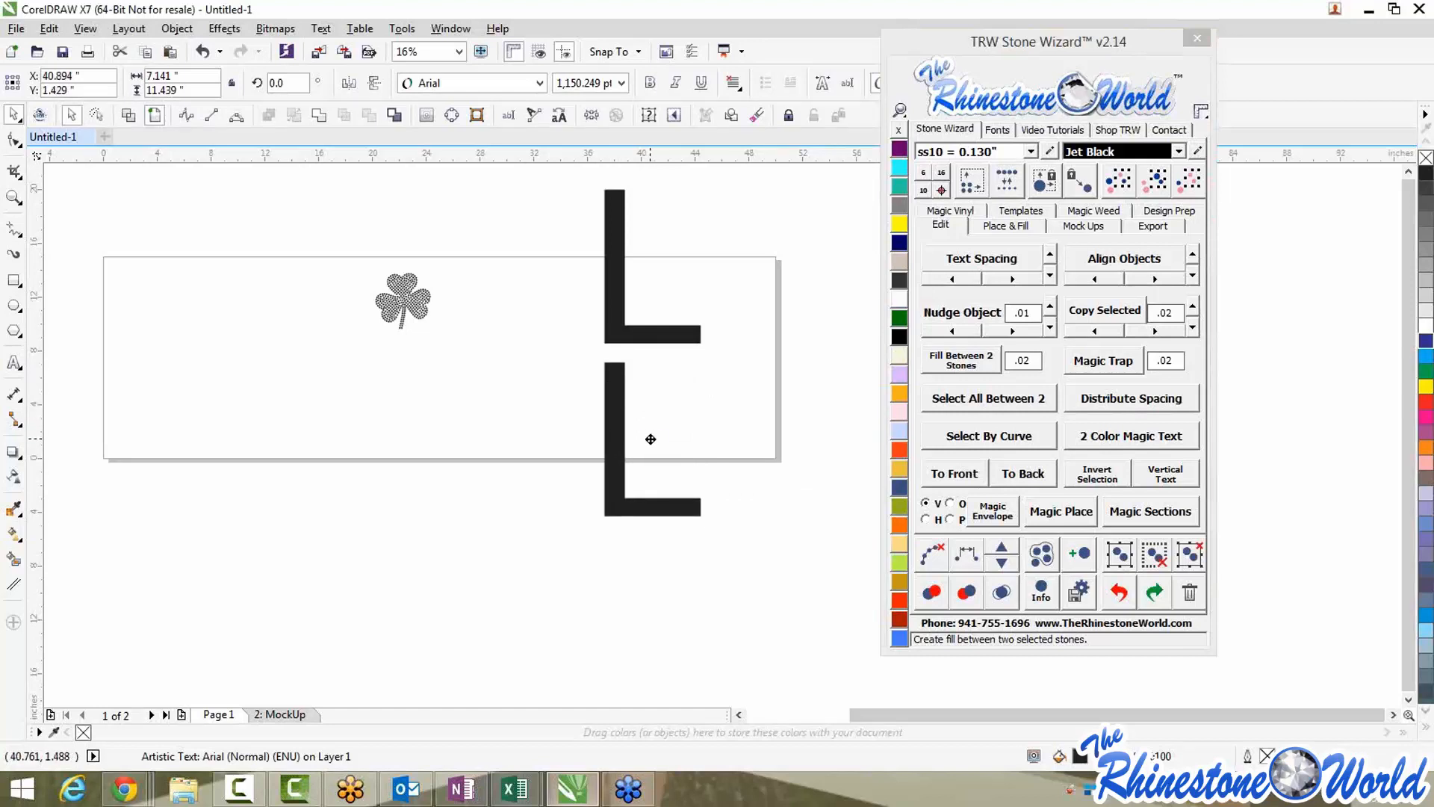
Replace the text of the lower "L" copy with "VE"
double_click(698, 504)
drag(703, 508, 636, 507)
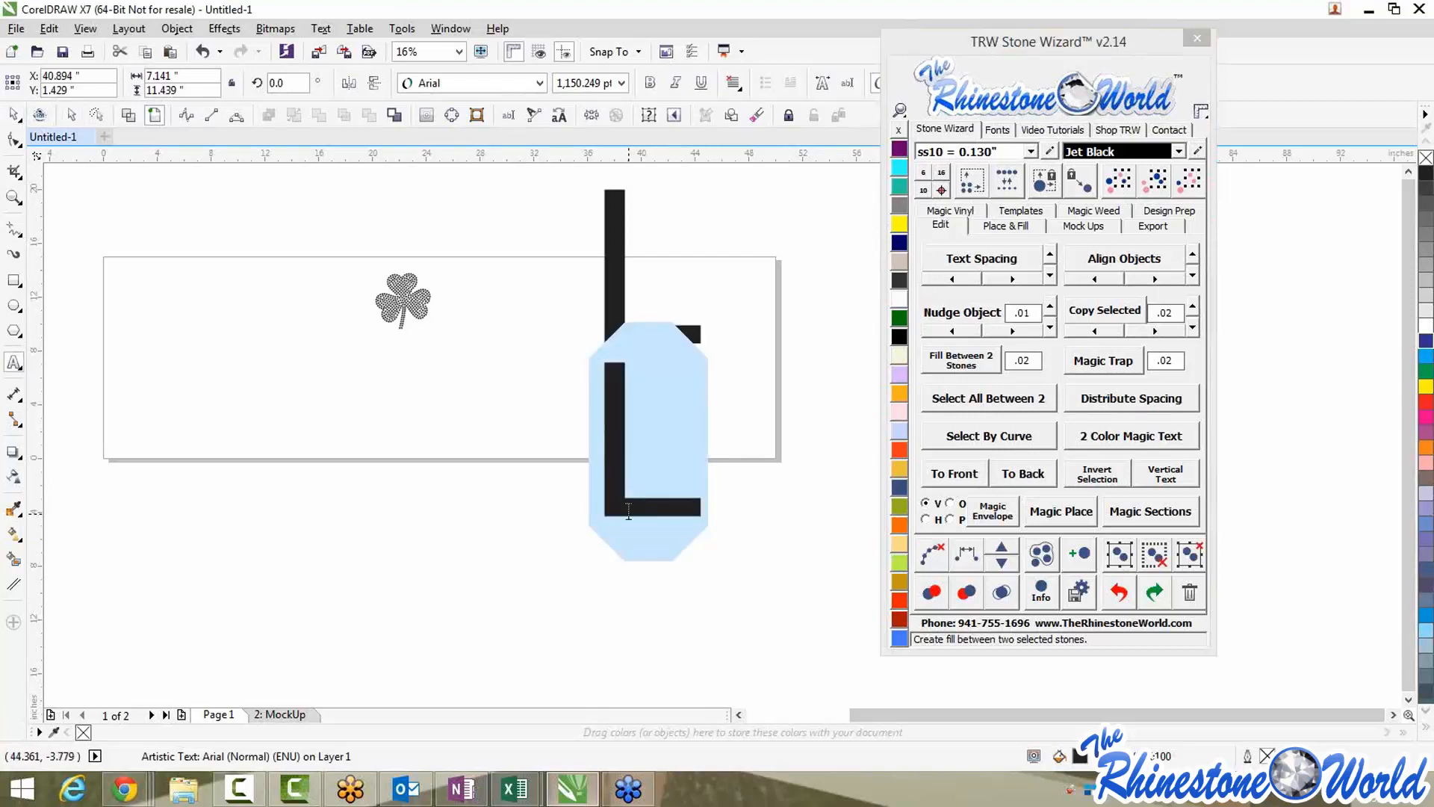
text(VE)
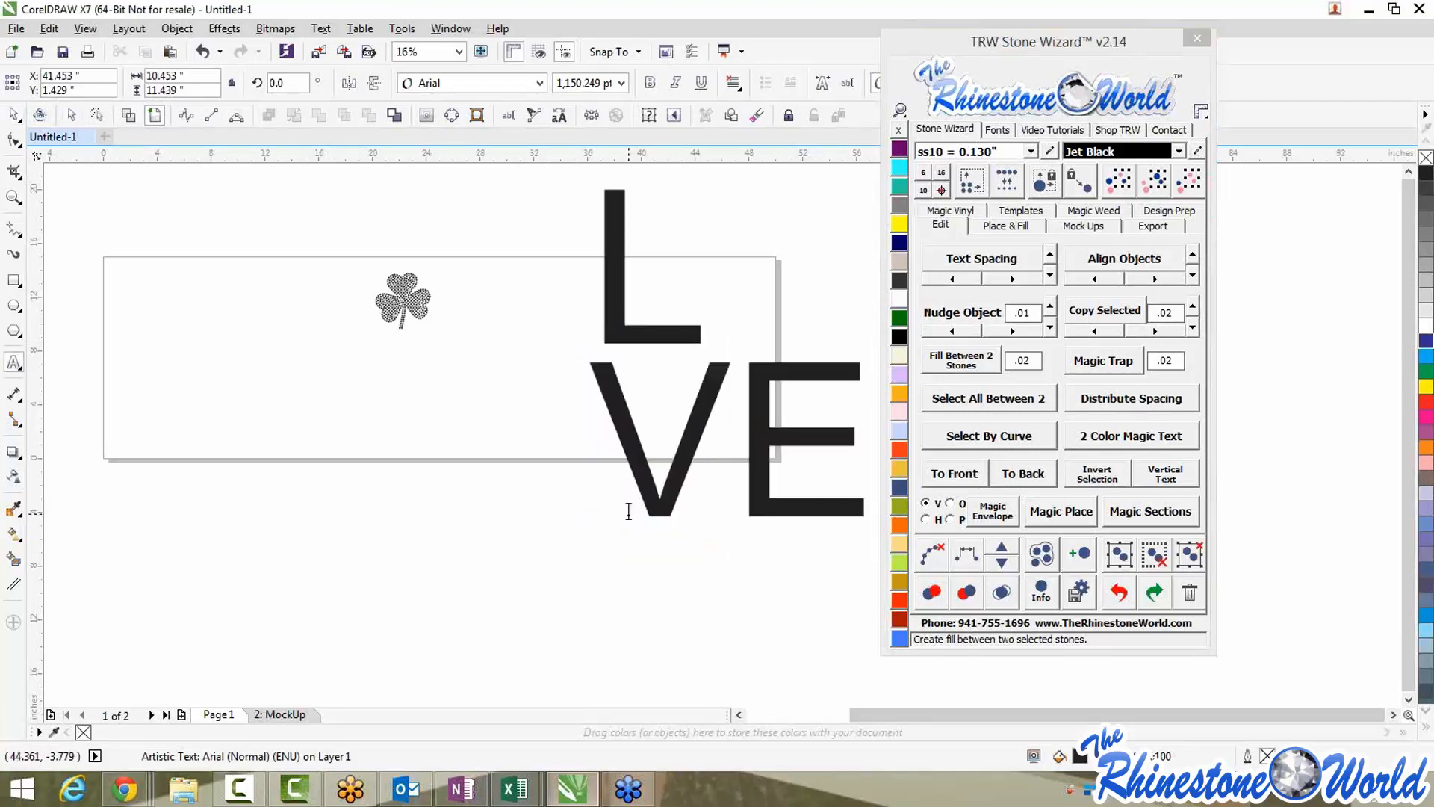
scroll(623, 447, down, 3)
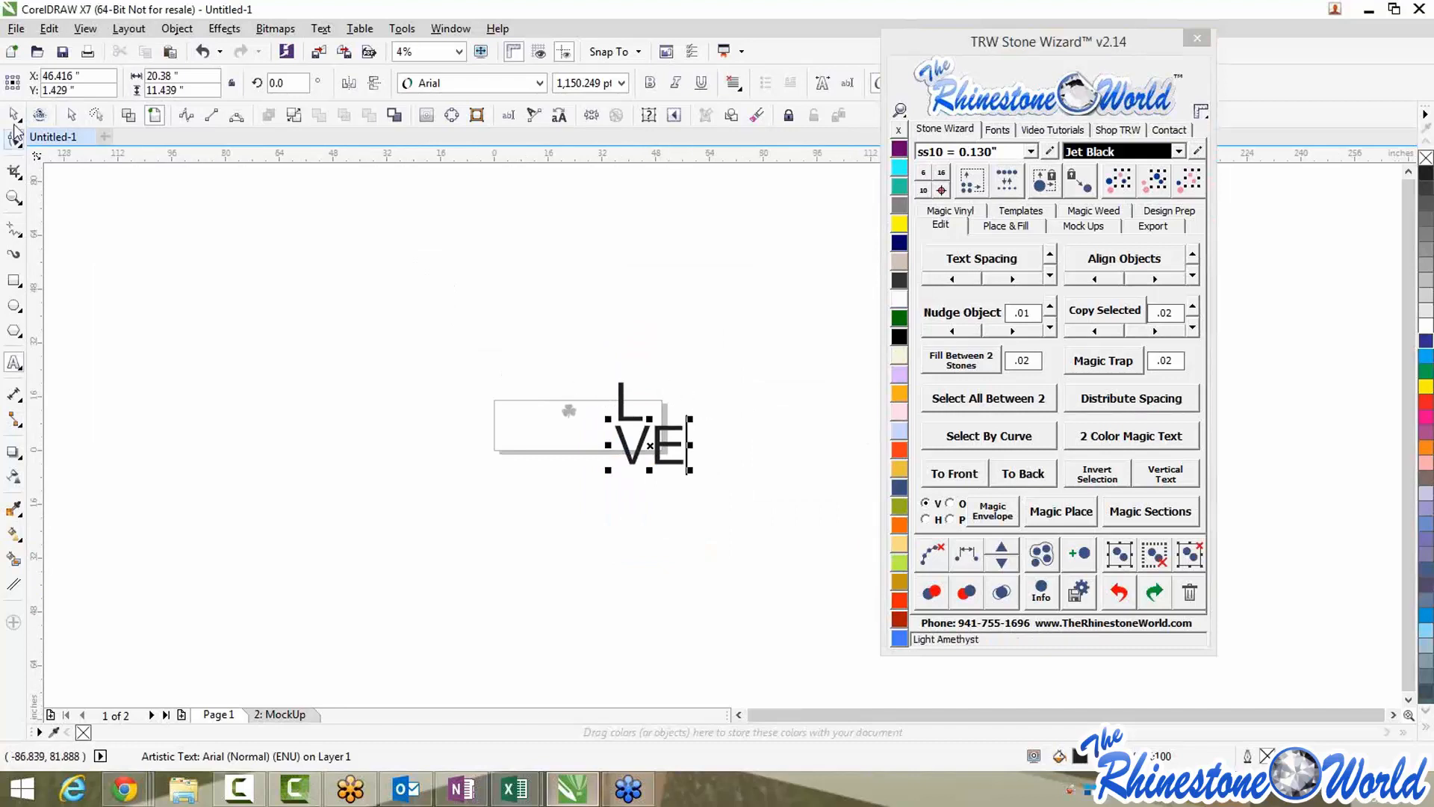
Select all the shamrock's stones and move them toward the page's left side, away from the letters
click(521, 387)
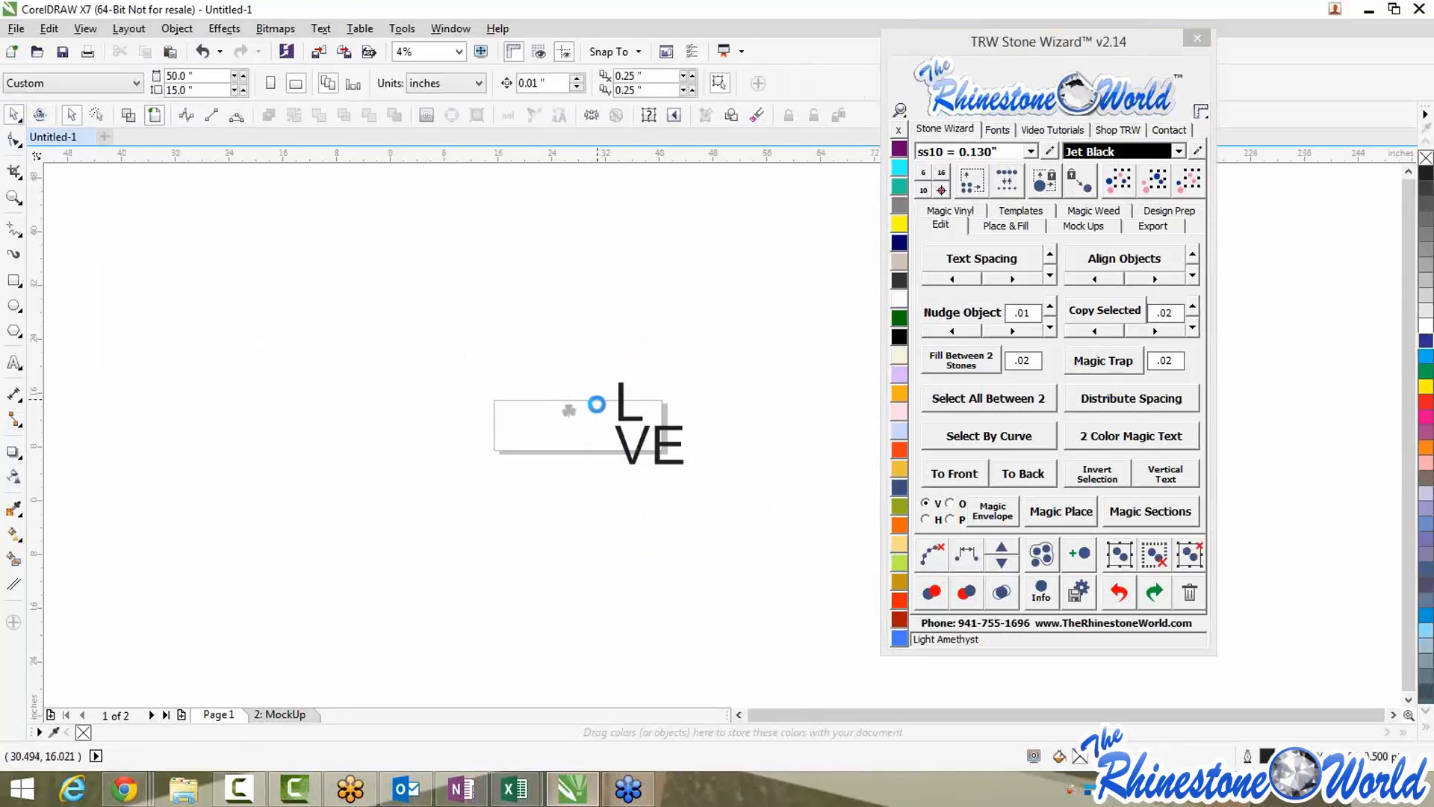
scroll(594, 402, up, 3)
drag(383, 357, 563, 545)
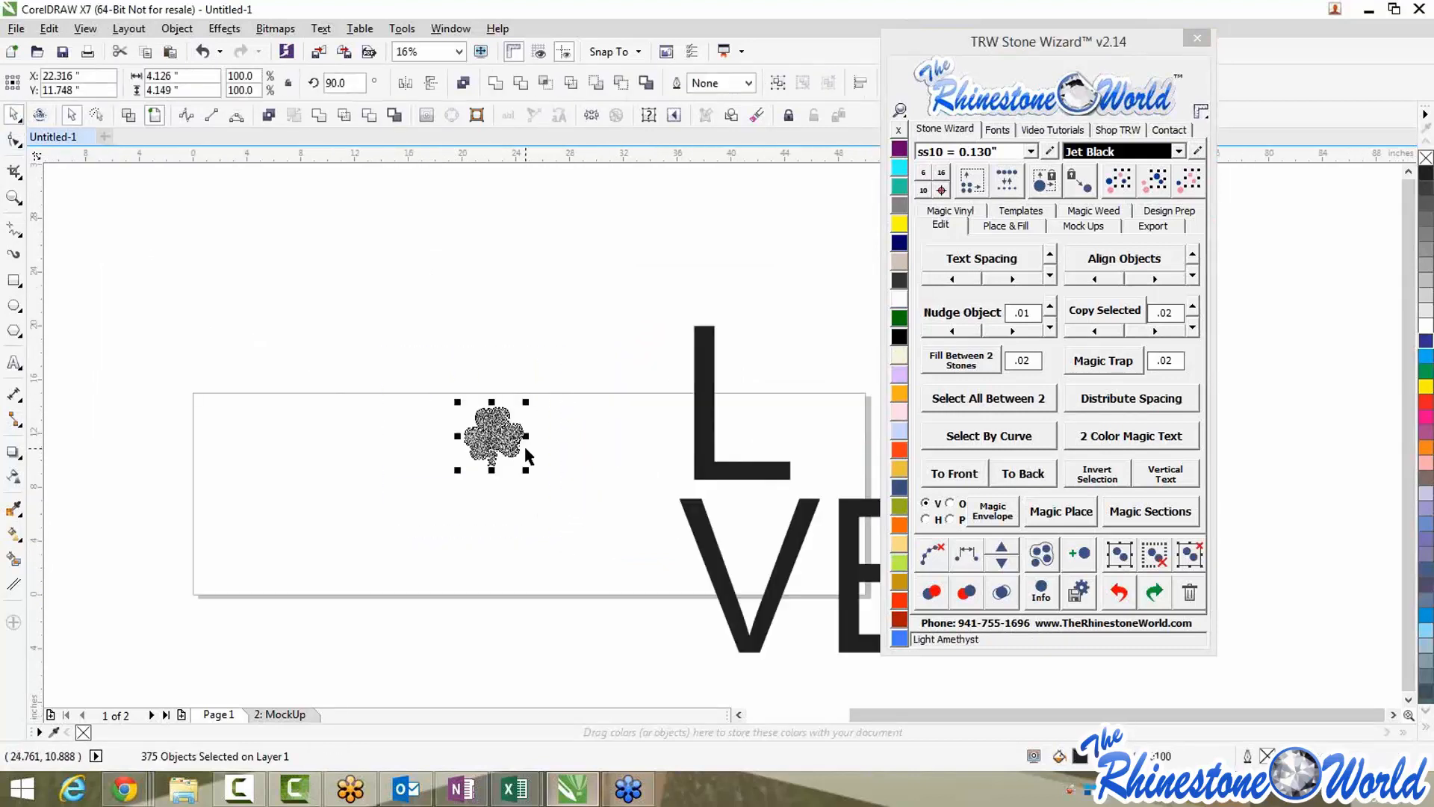
drag(475, 436, 336, 422)
scroll(375, 368, down, 1)
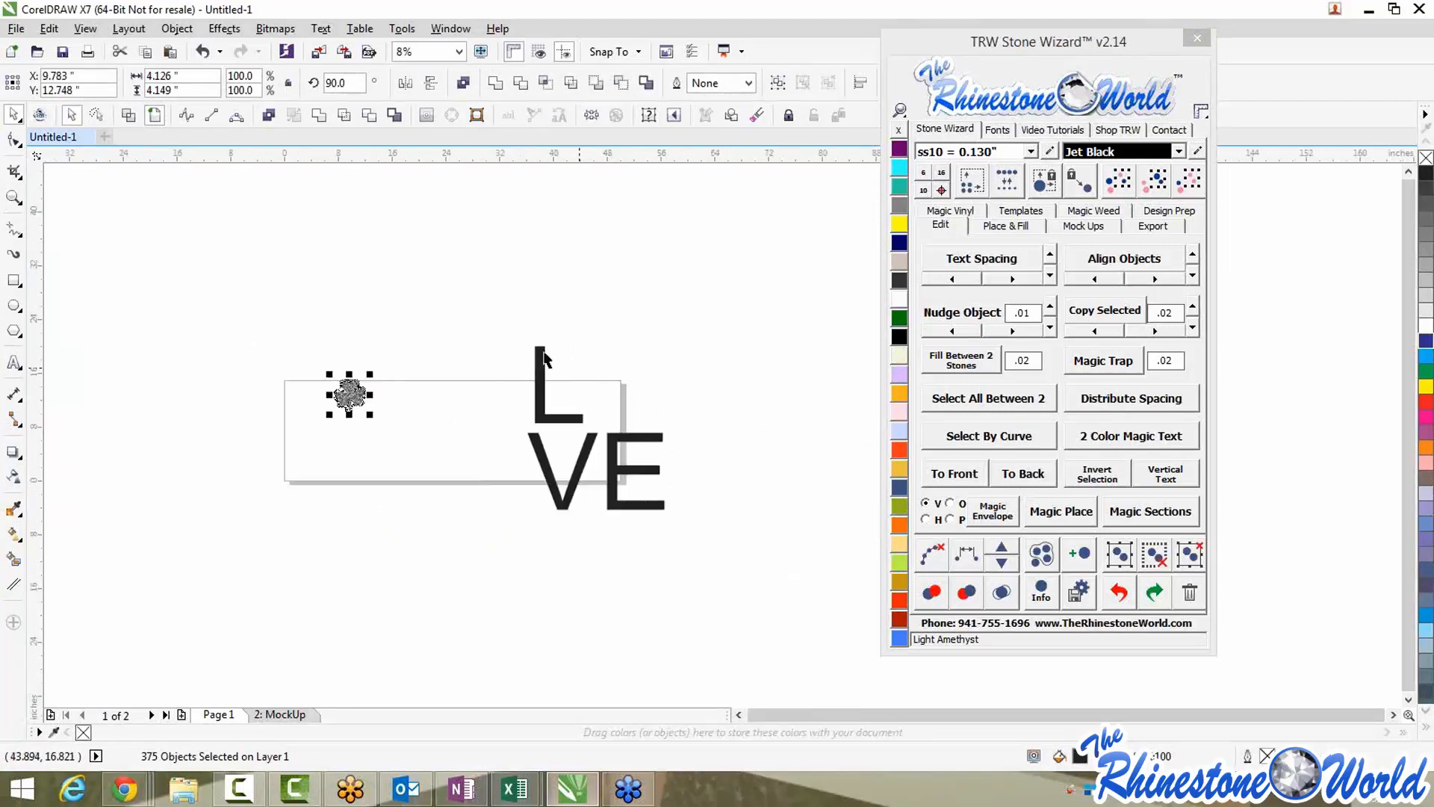
Move the L and VE text up and left, and scale both together to about 11.2 by 13.3 inches
drag(495, 313, 774, 590)
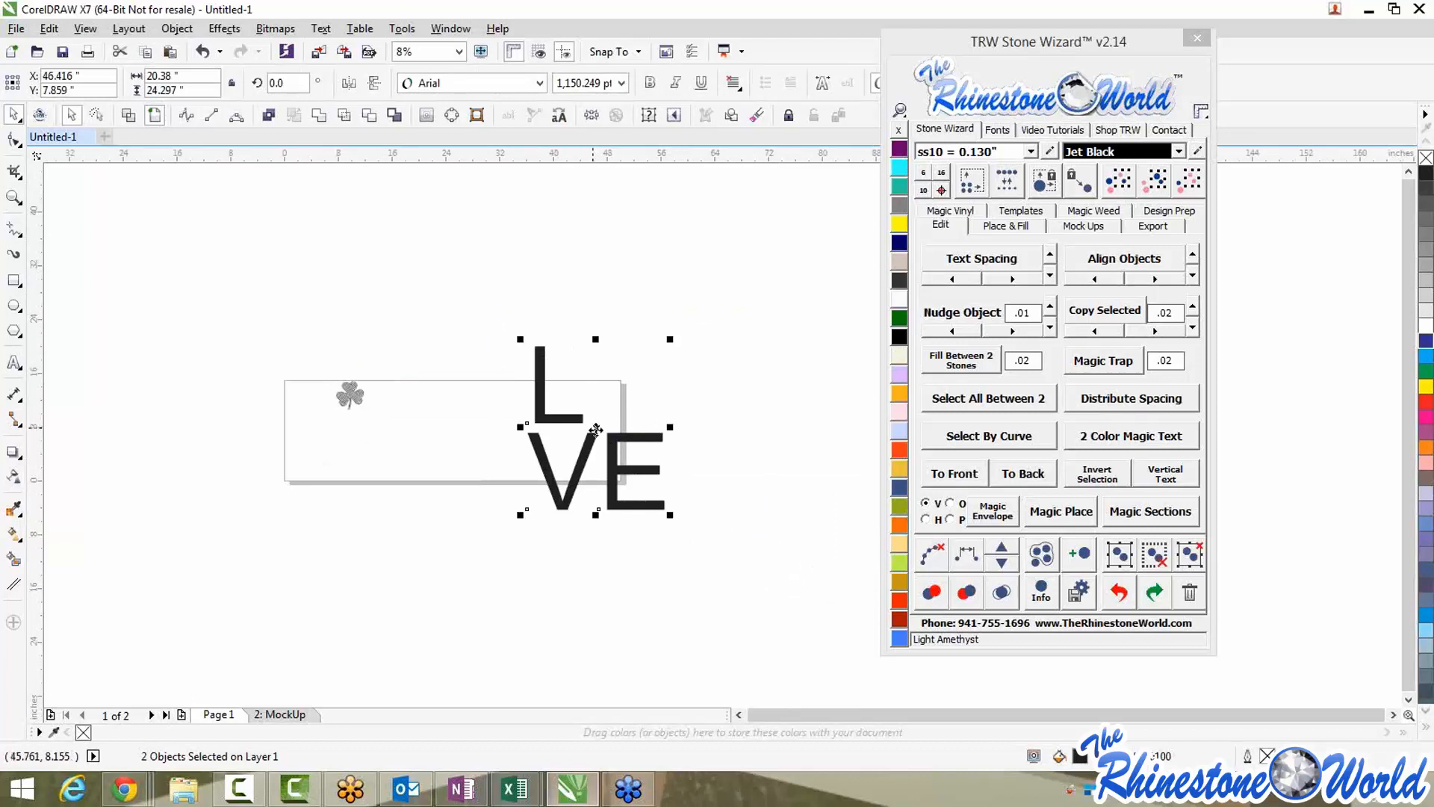
drag(595, 429, 536, 400)
click(612, 492)
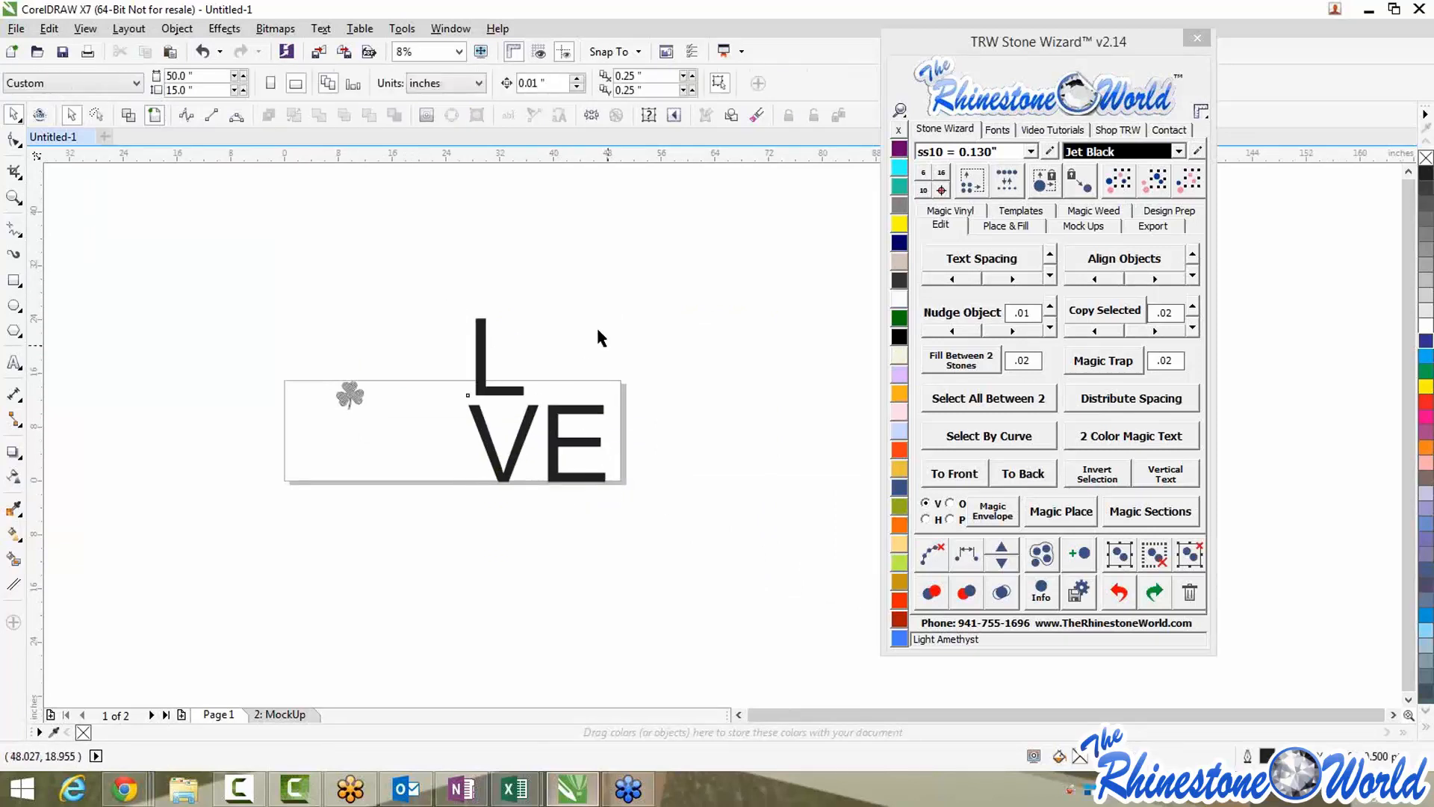
drag(643, 304, 427, 496)
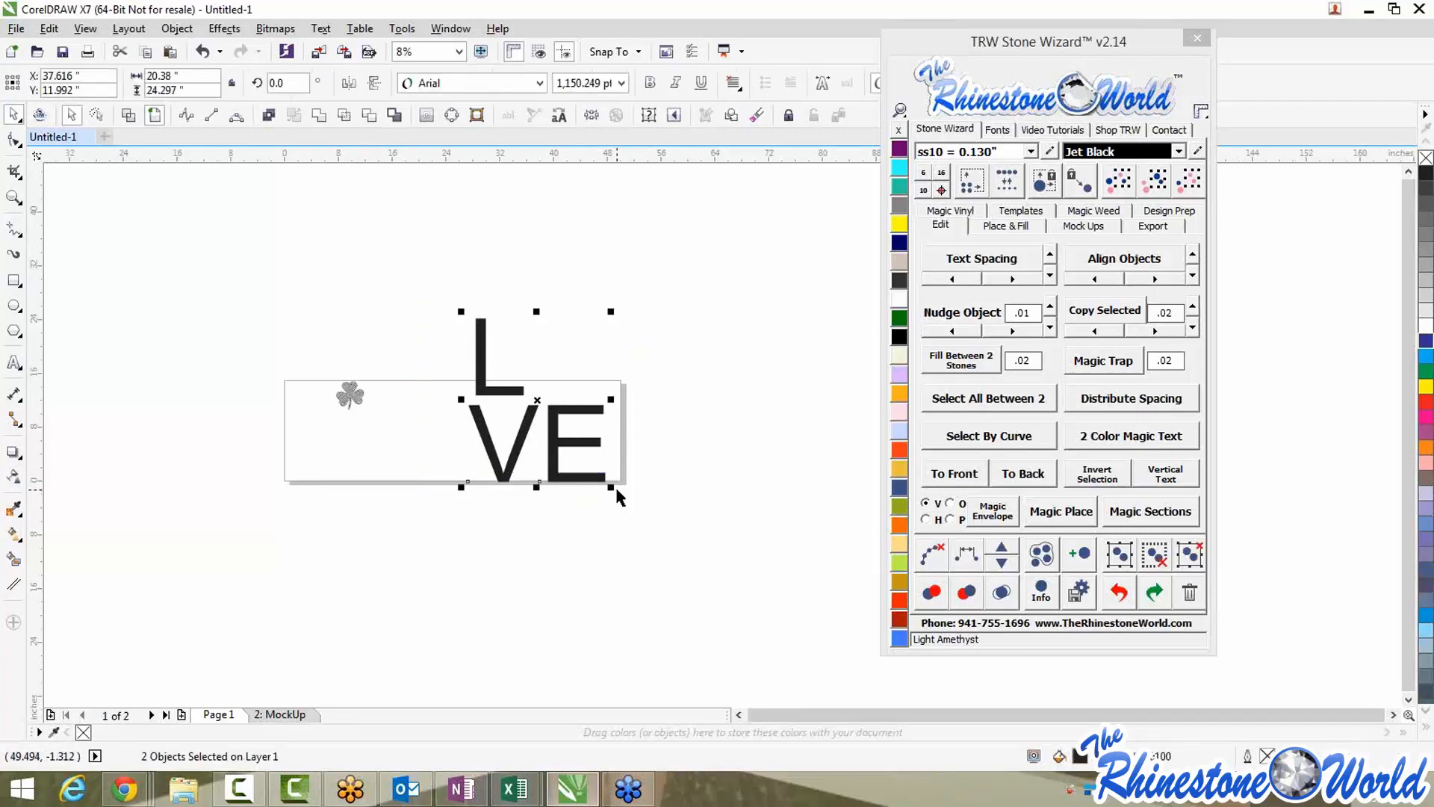
drag(612, 486, 493, 430)
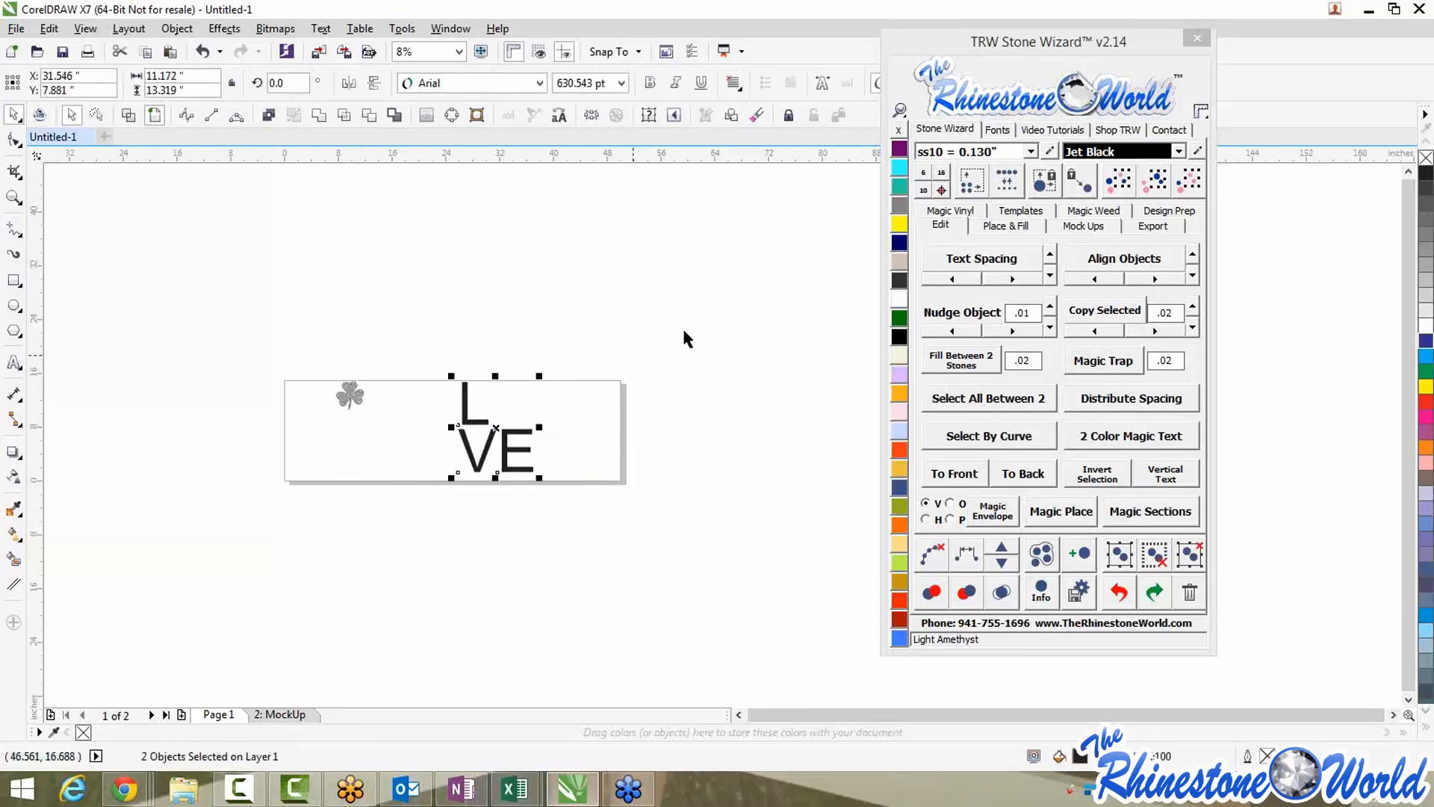
Apply the favorite font TRW LOVE Squared Car Decal RF to the L and VE text and inspect the rhinestone letters
click(1002, 130)
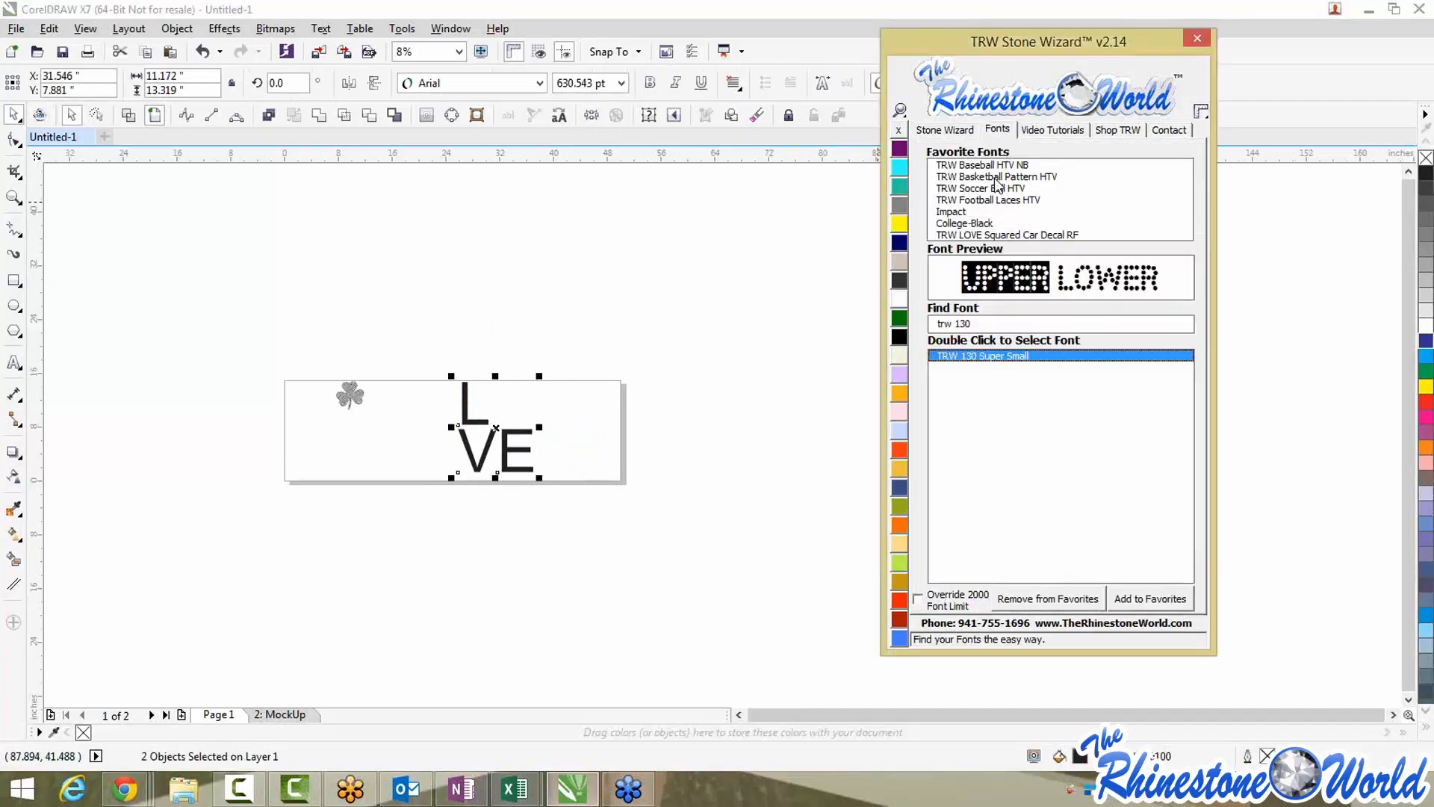
double_click(982, 235)
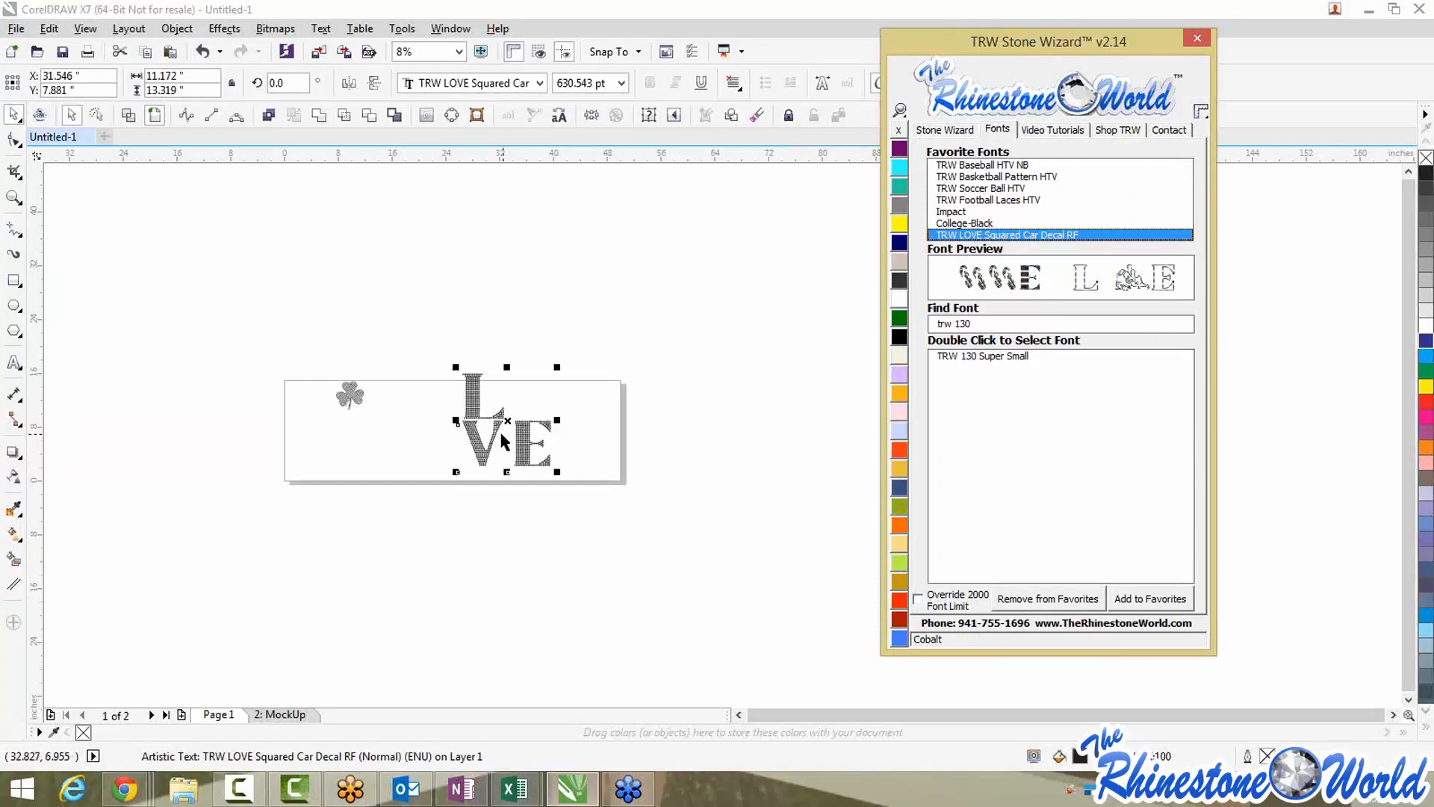
click(658, 472)
scroll(560, 444, up, 3)
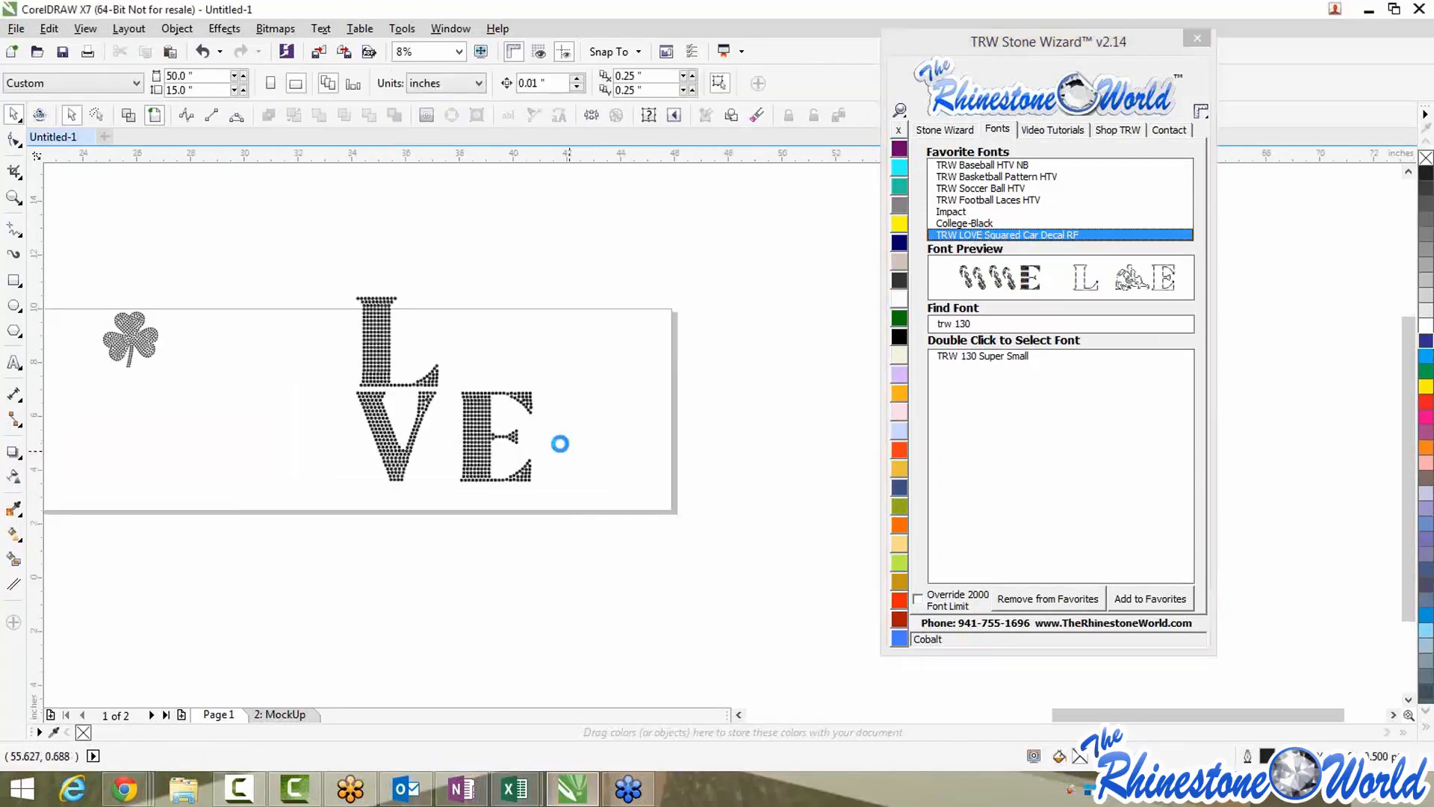
scroll(560, 451, down, 2)
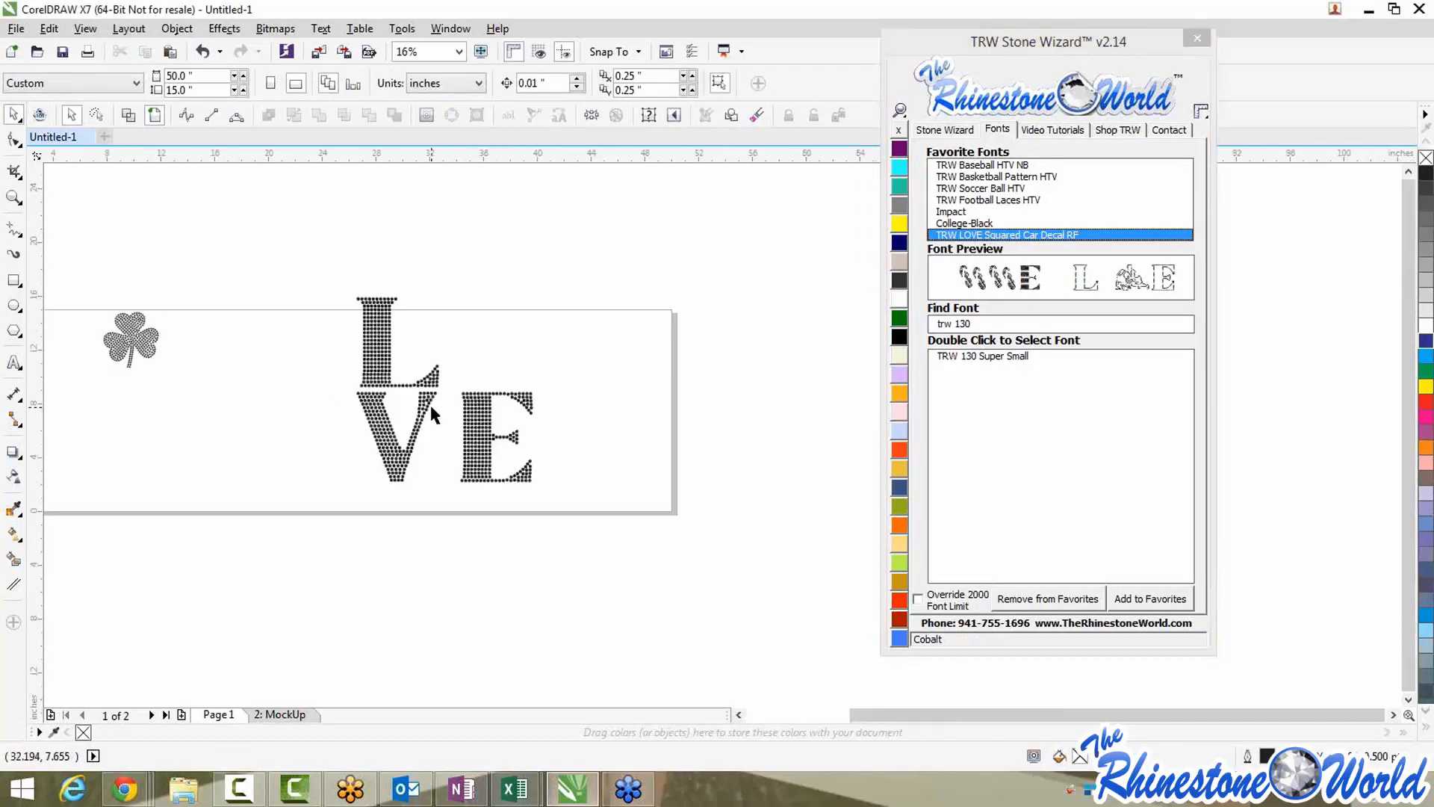
scroll(435, 407, up, 2)
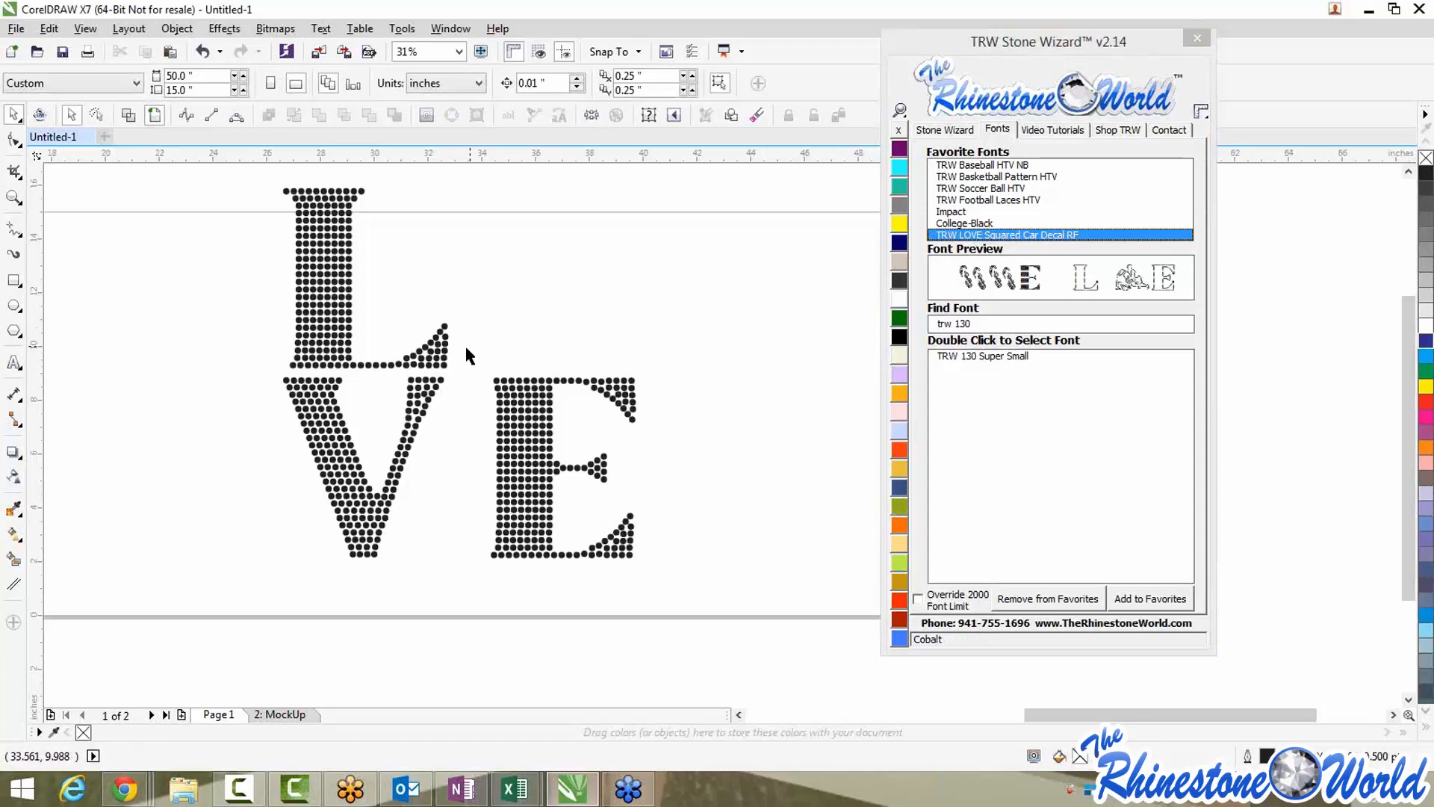
Move the whole shamrock past the letters to the page's right edge
scroll(458, 333, down, 1)
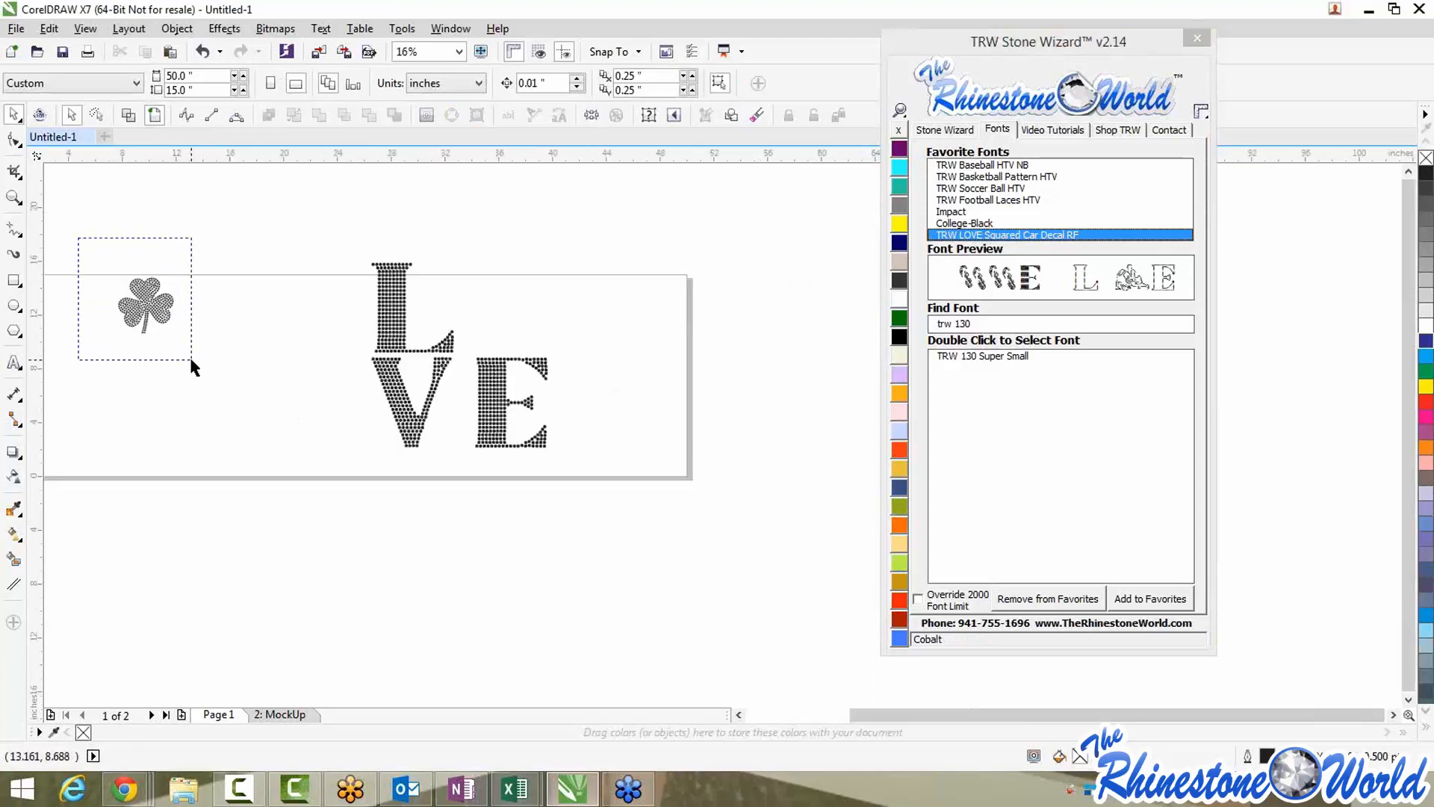
drag(193, 366, 193, 364)
drag(182, 303, 687, 308)
Place a copy of the L and VE rhinestone text below the page
drag(267, 224, 563, 519)
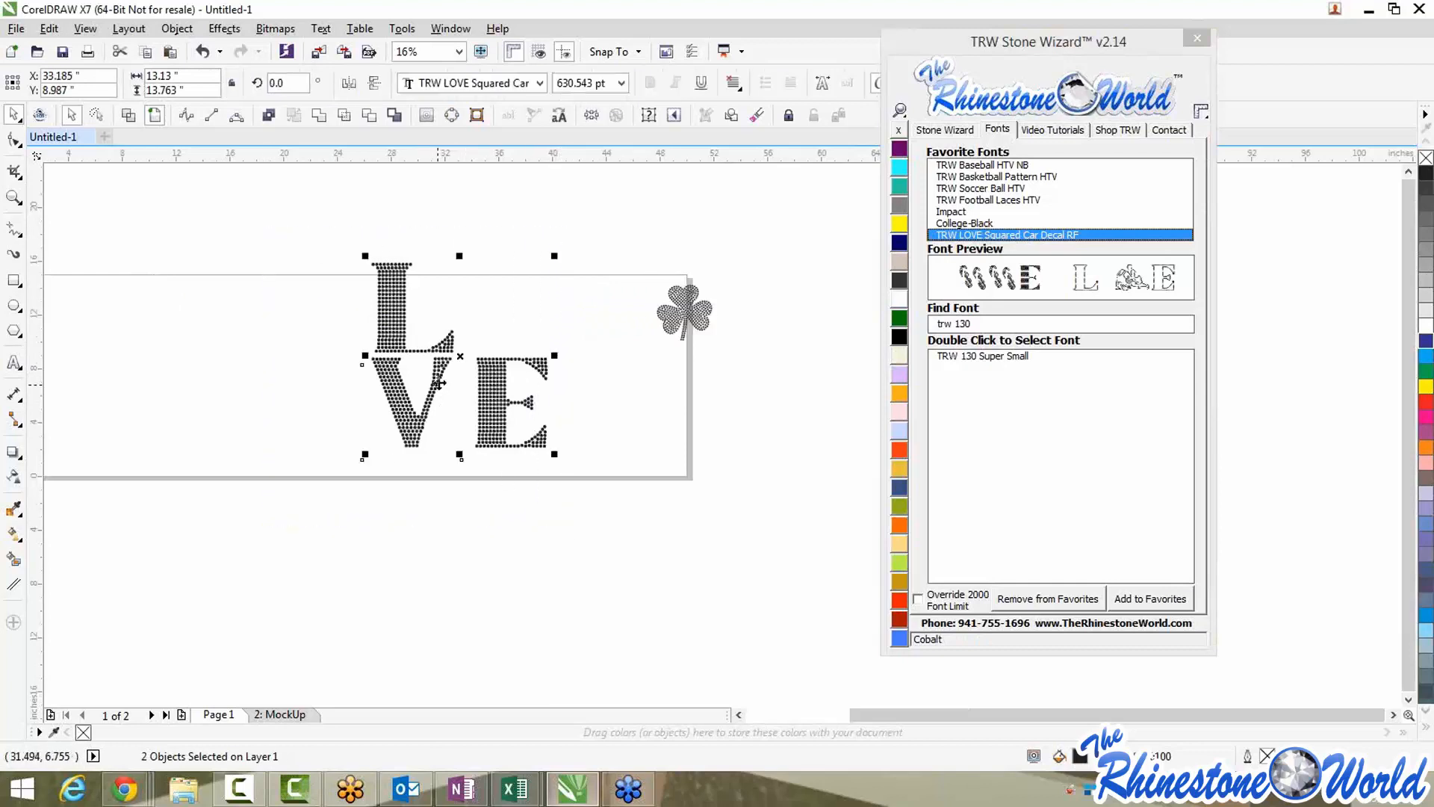
drag(439, 382, 437, 617)
right_click(437, 616)
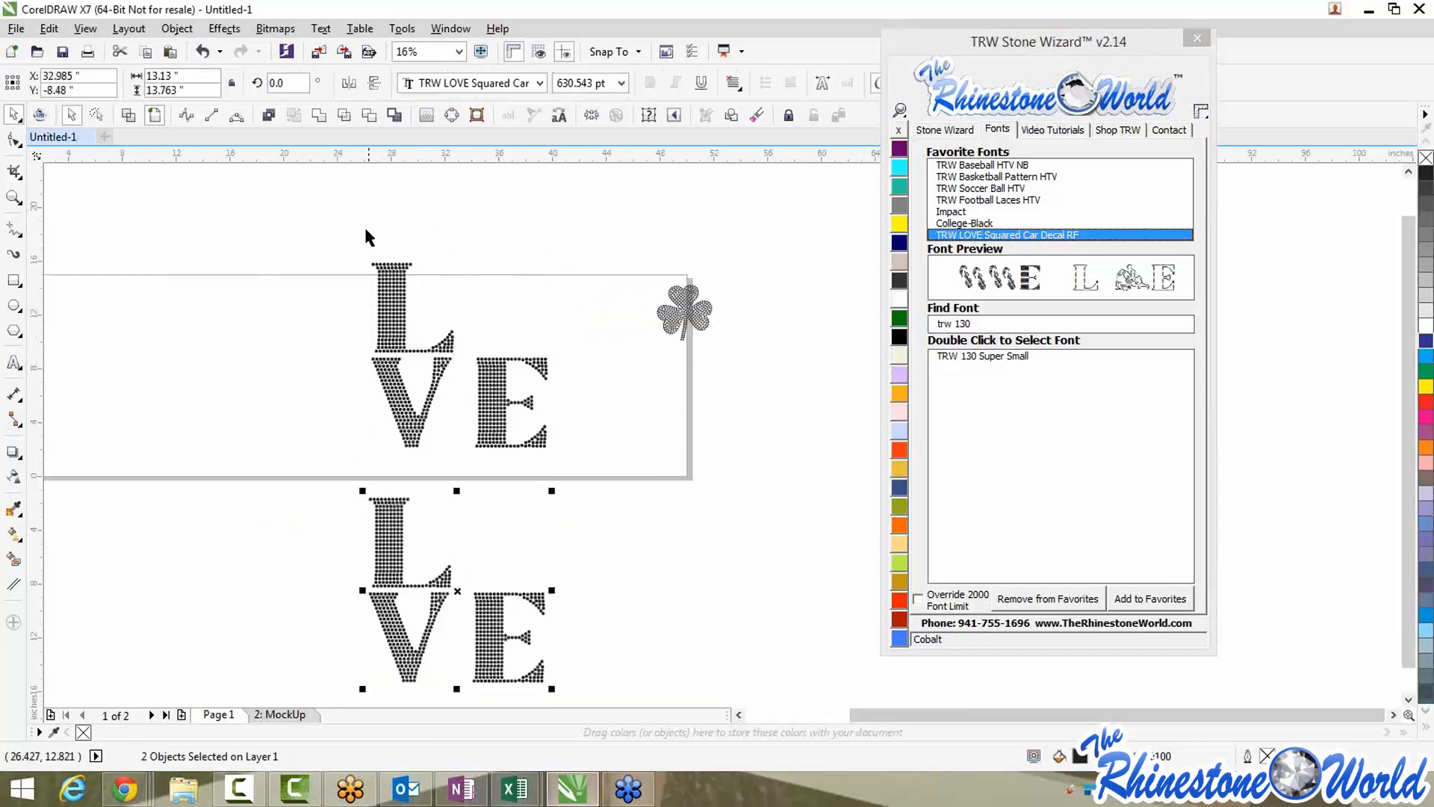
Resize the L and VE design on the page for ss10 = 0.130" stones, accepting the stone replacement
drag(333, 217, 579, 482)
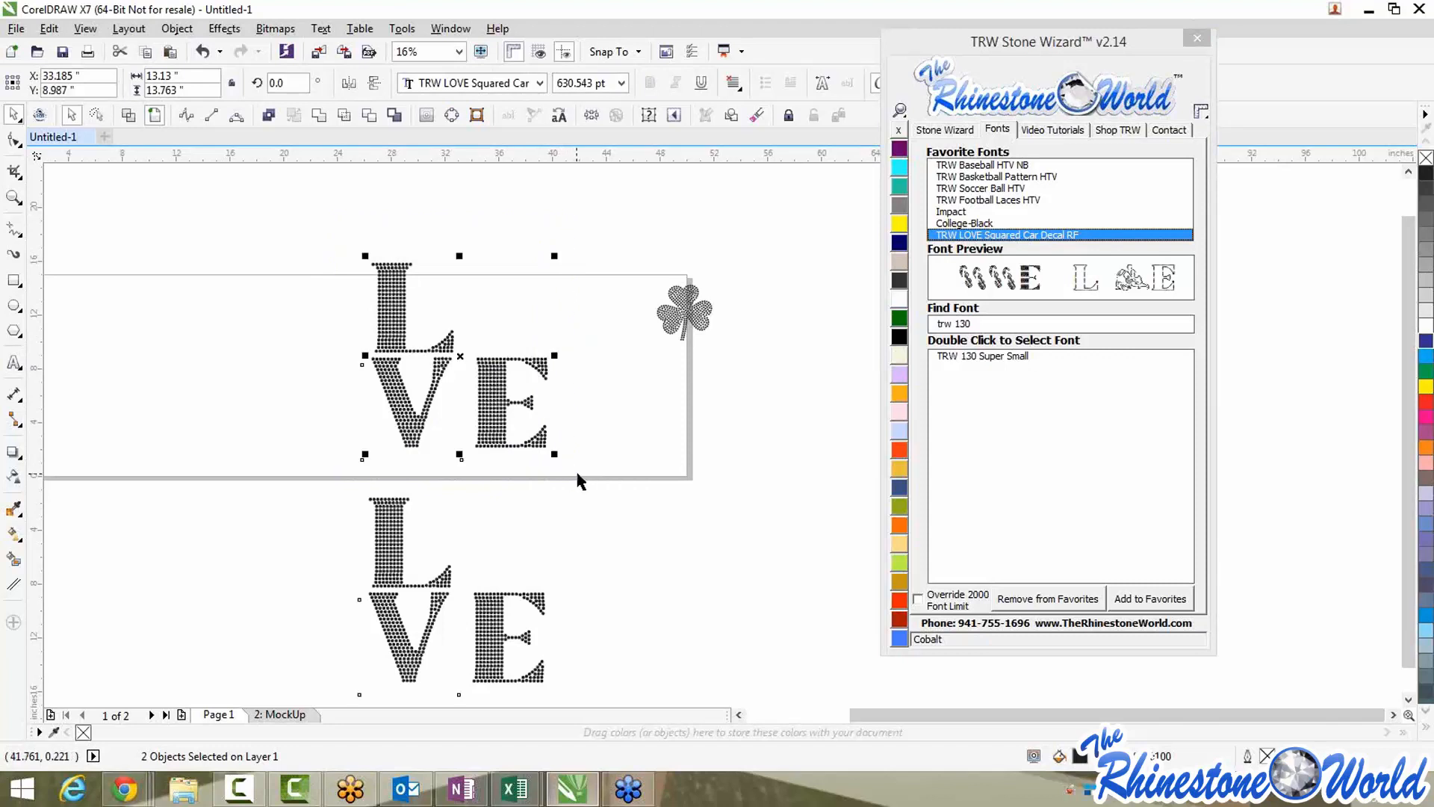
click(963, 129)
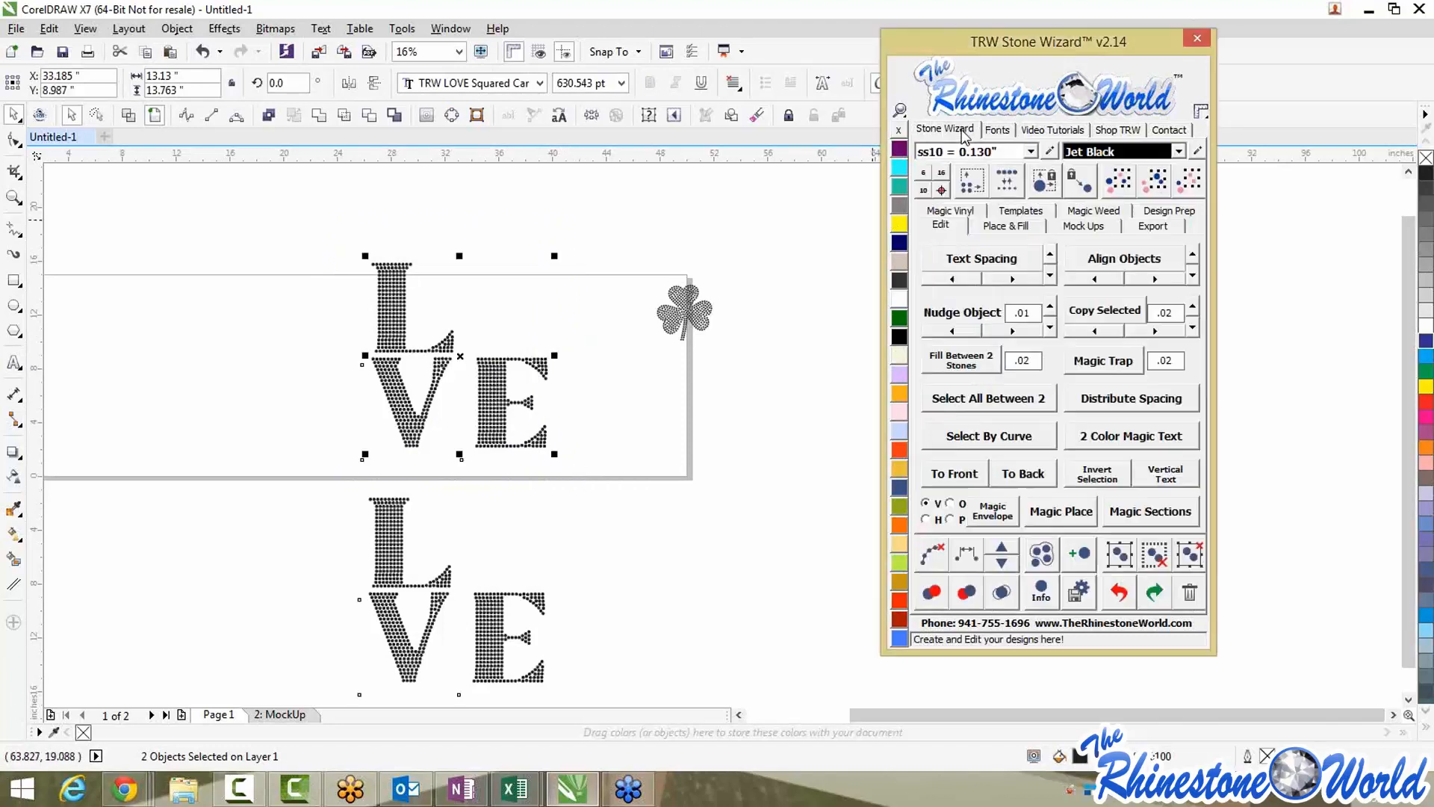
click(974, 179)
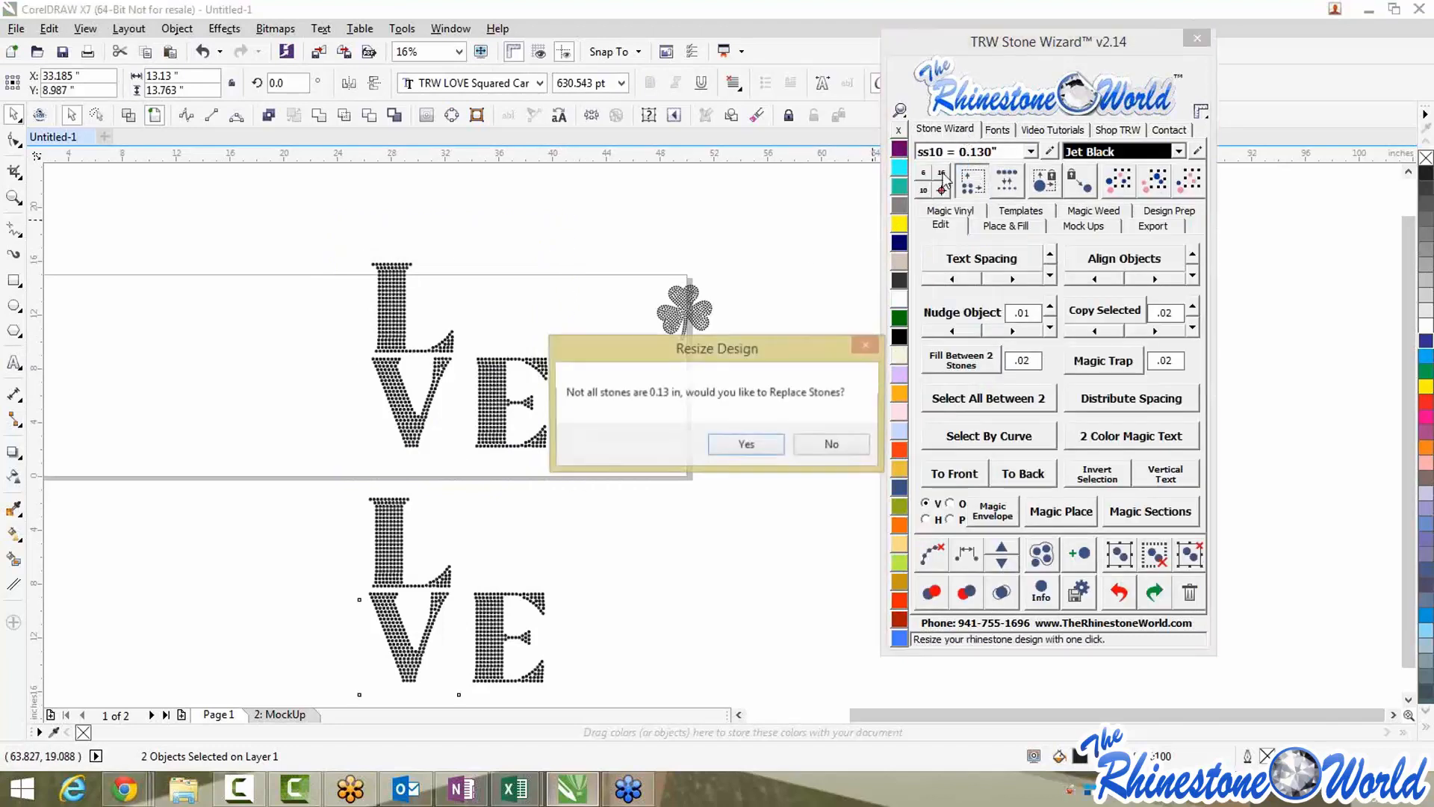
click(745, 444)
click(647, 426)
Move the shamrock into the O position beside the L and above the E, and group its stones
drag(641, 247, 750, 338)
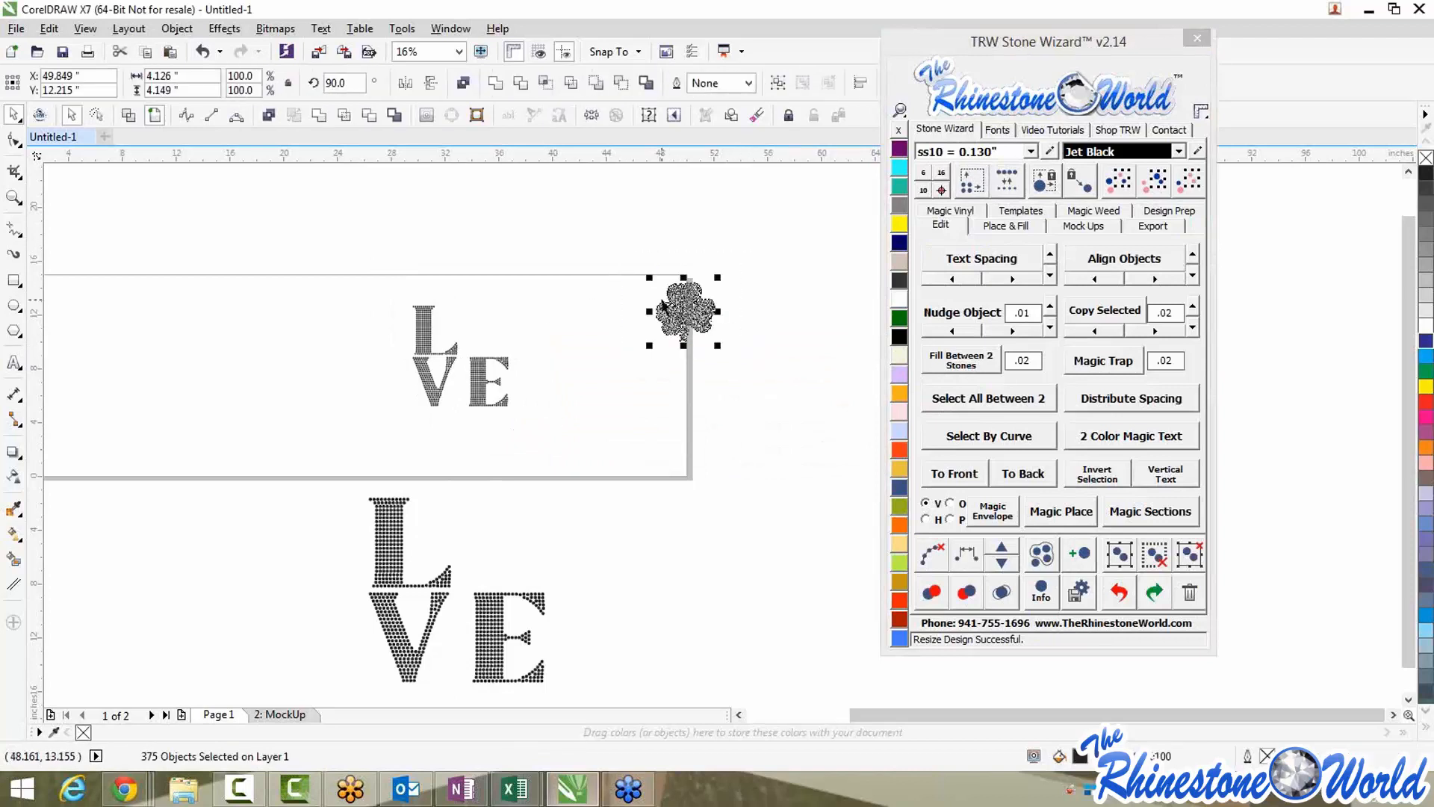
drag(650, 291, 475, 315)
scroll(475, 314, up, 1)
click(1118, 553)
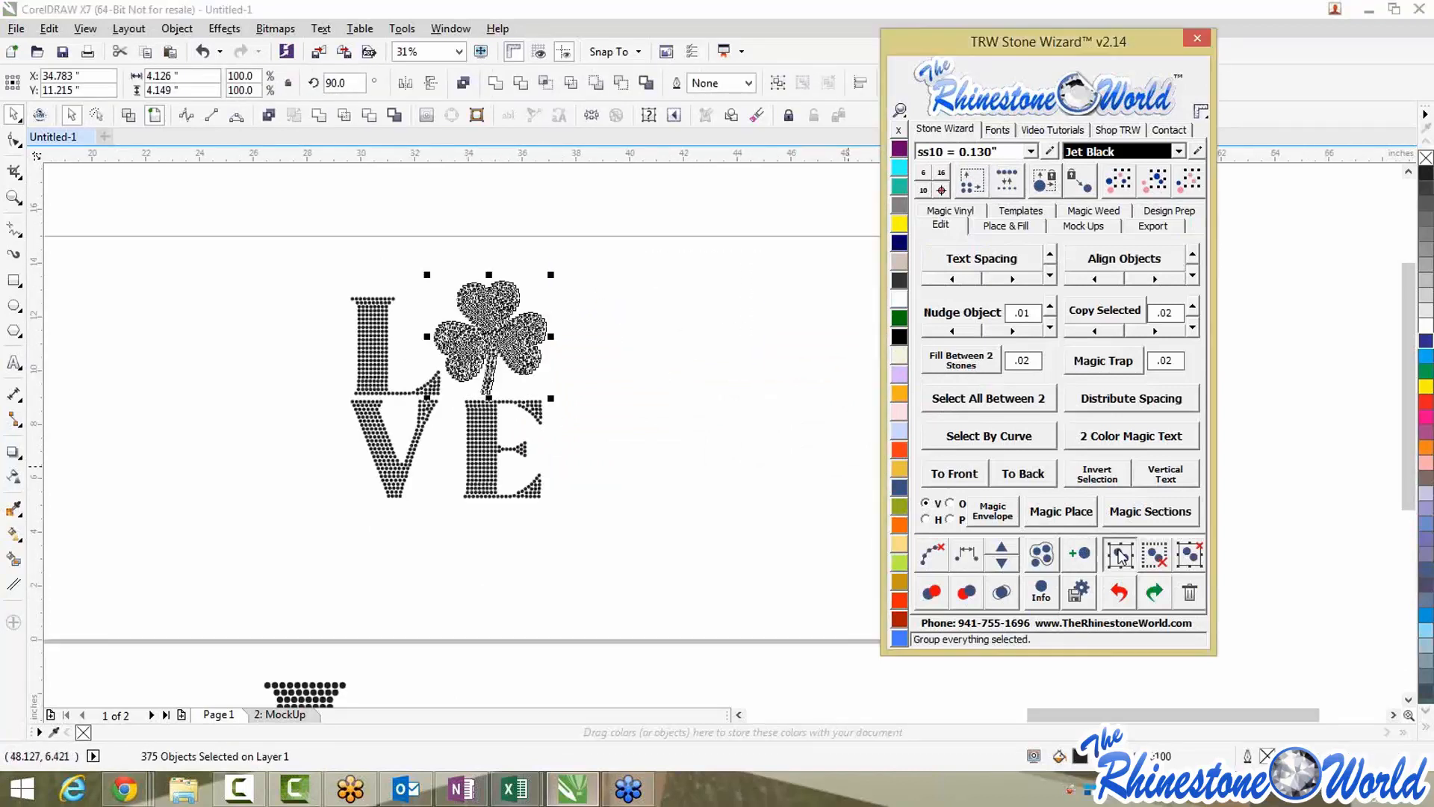
click(655, 499)
scroll(655, 485, down, 1)
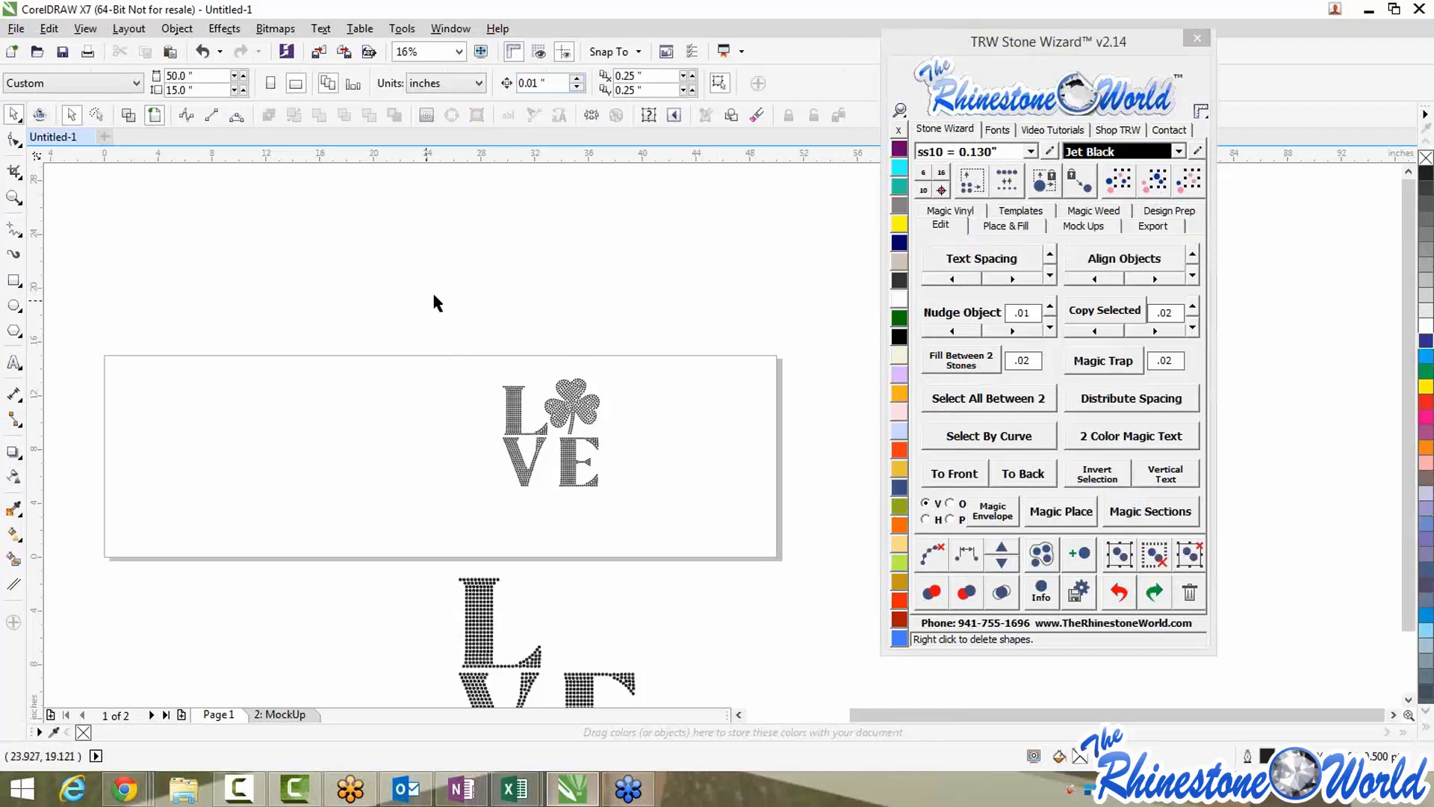
scroll(590, 471, up, 1)
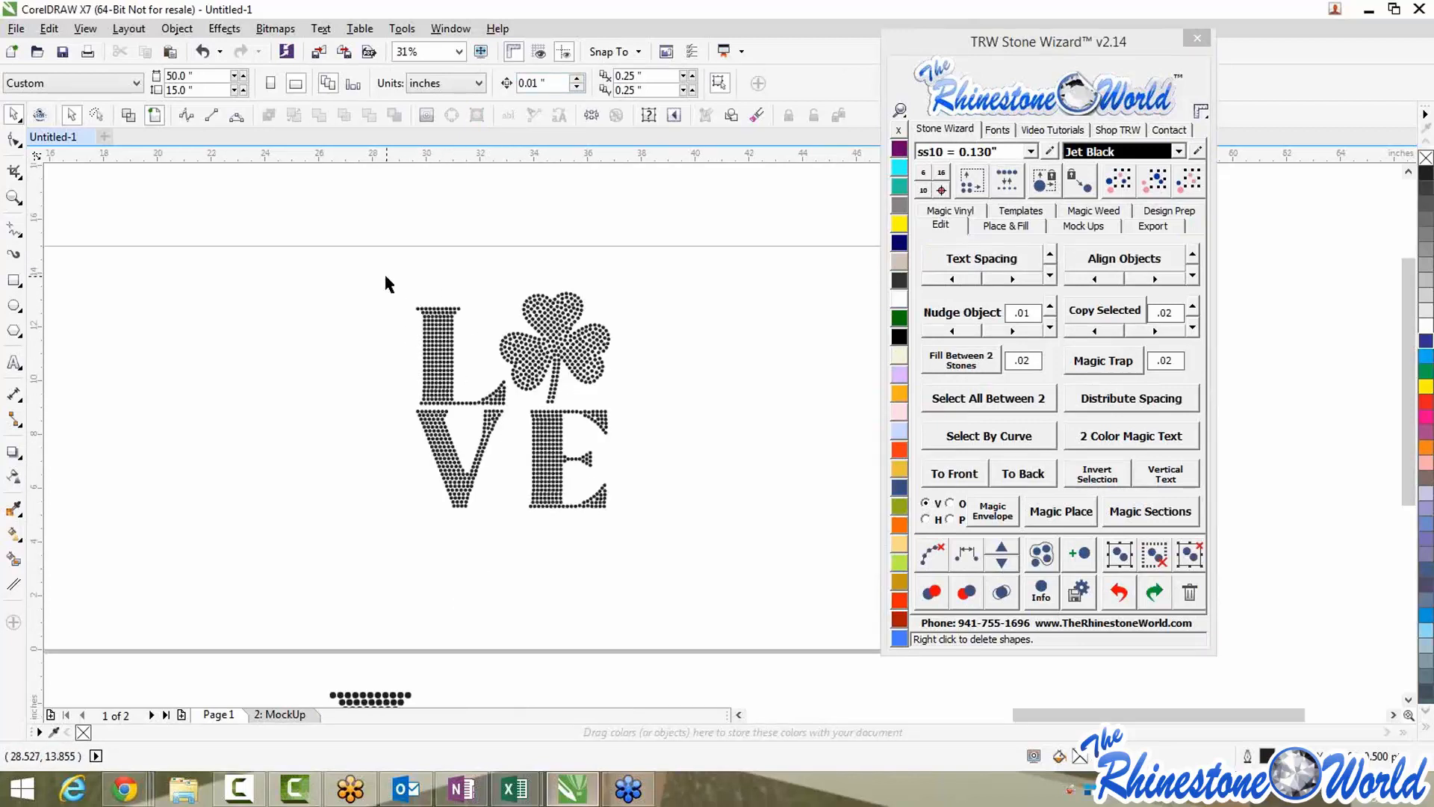
drag(321, 237, 466, 486)
scroll(689, 524, down, 2)
click(464, 560)
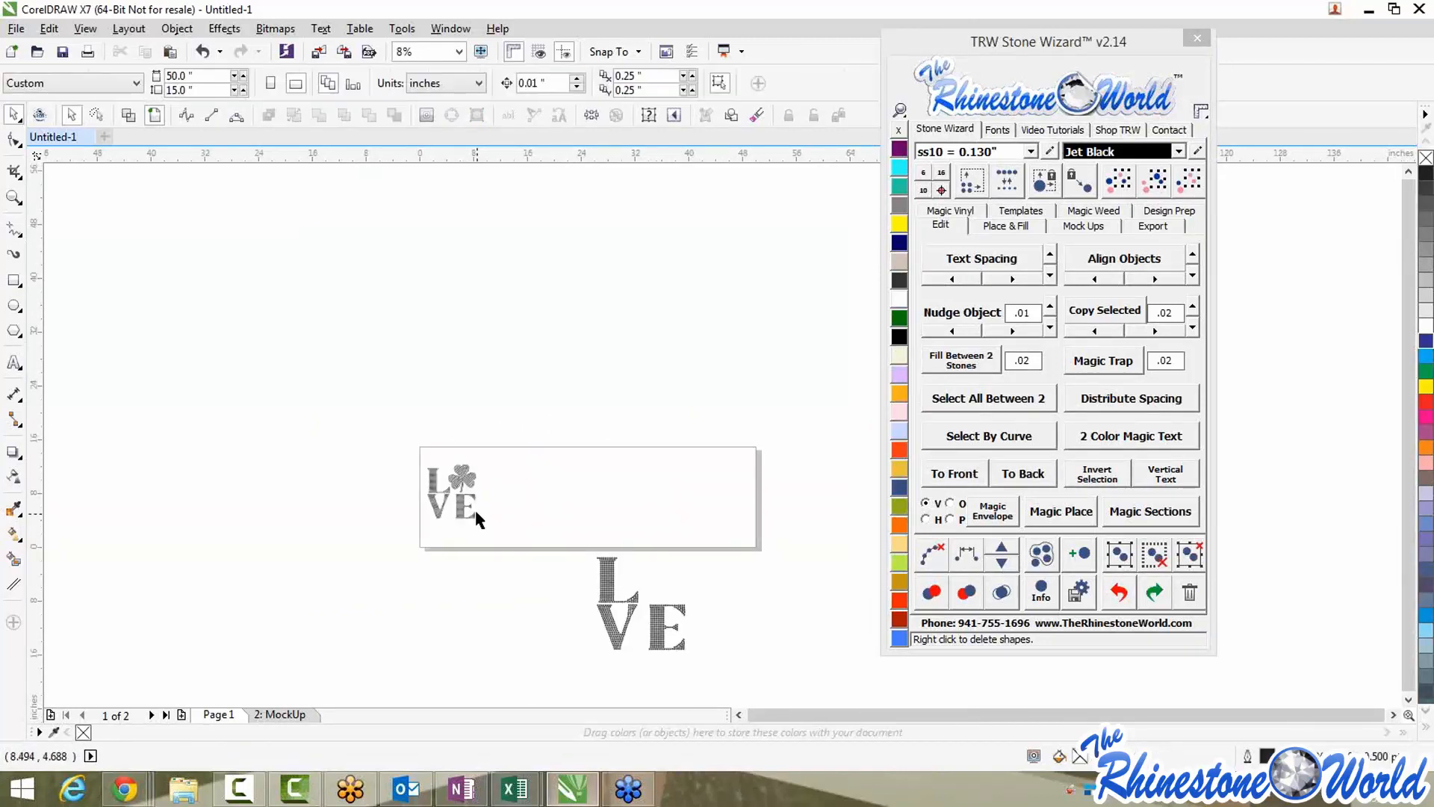
scroll(469, 514, up, 1)
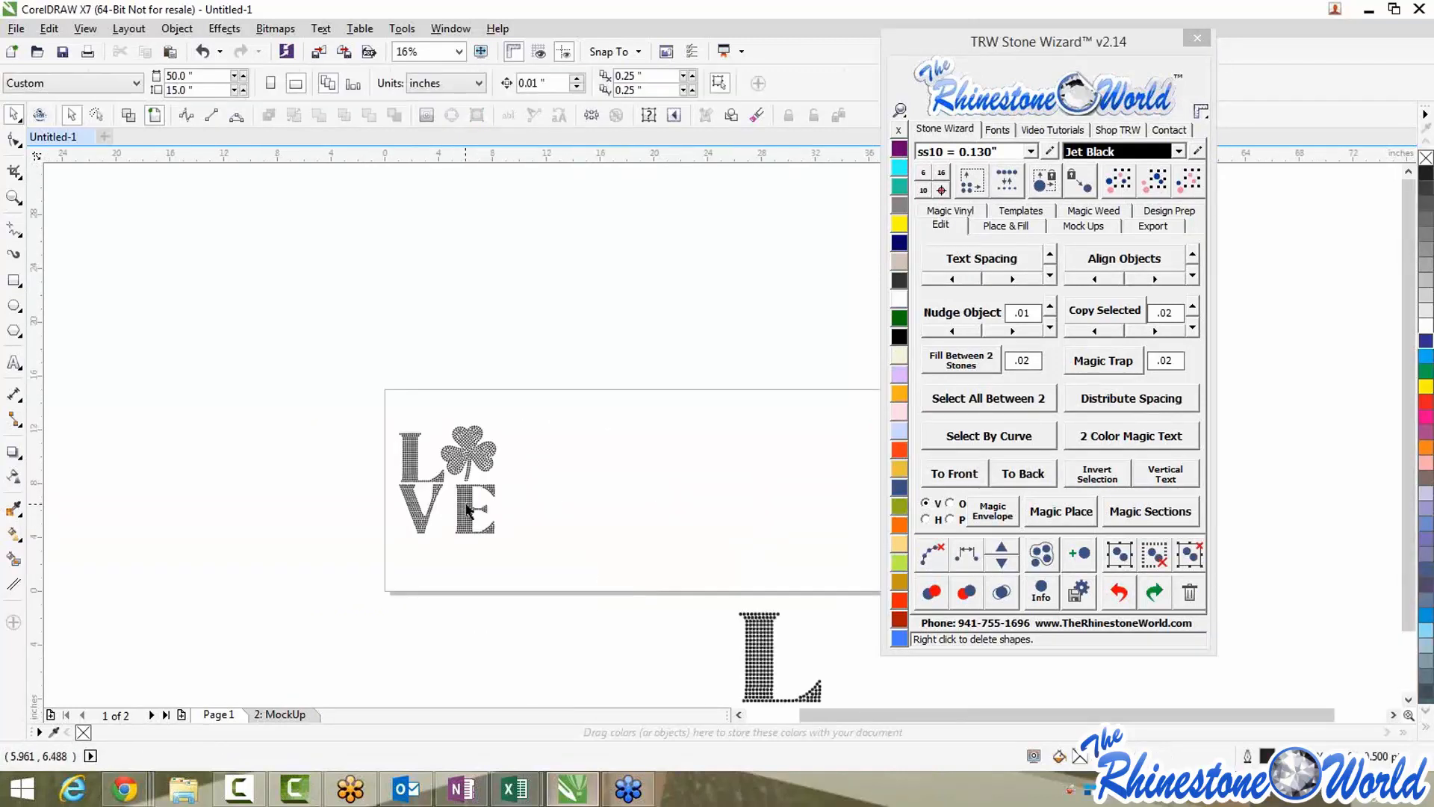
scroll(467, 501, up, 1)
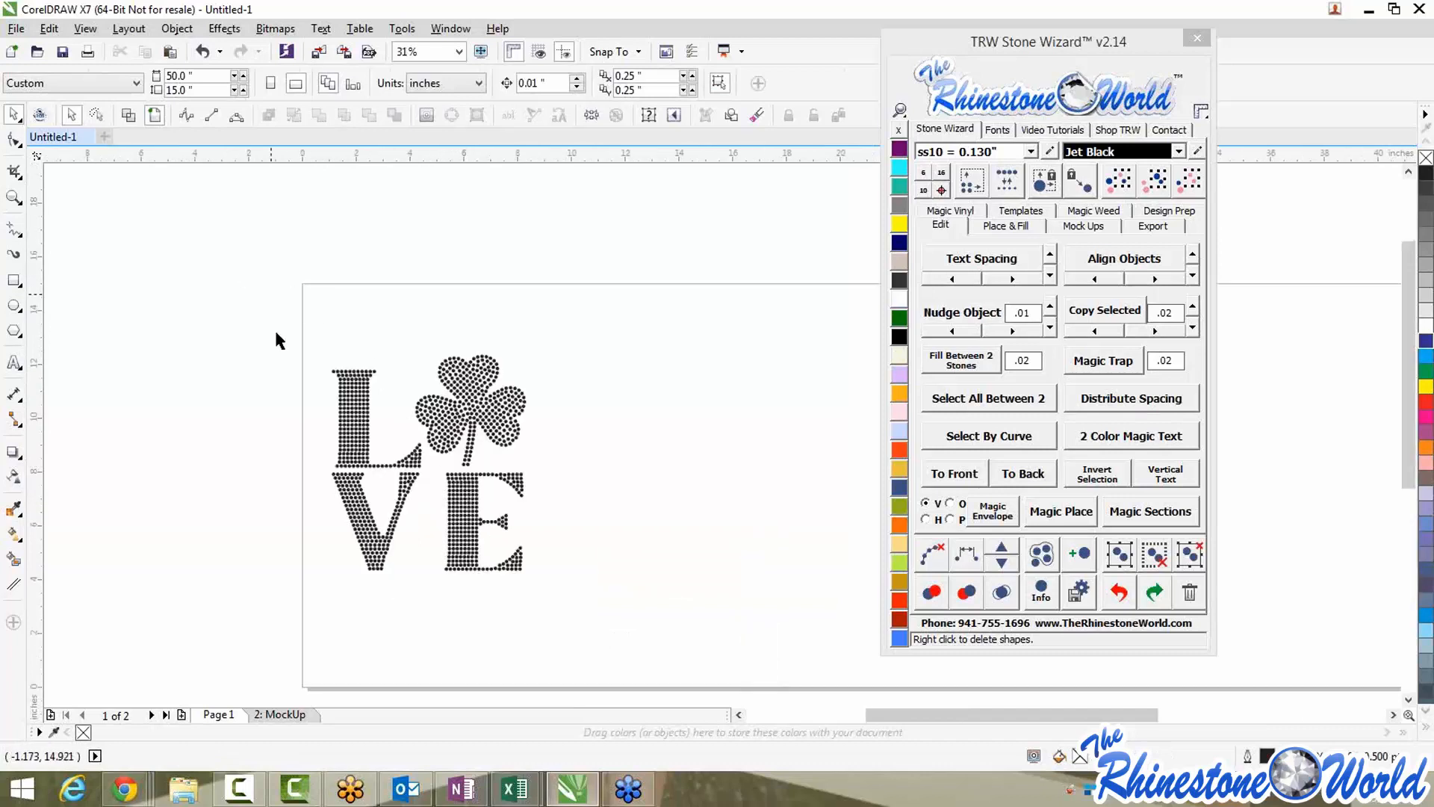
drag(271, 301, 396, 647)
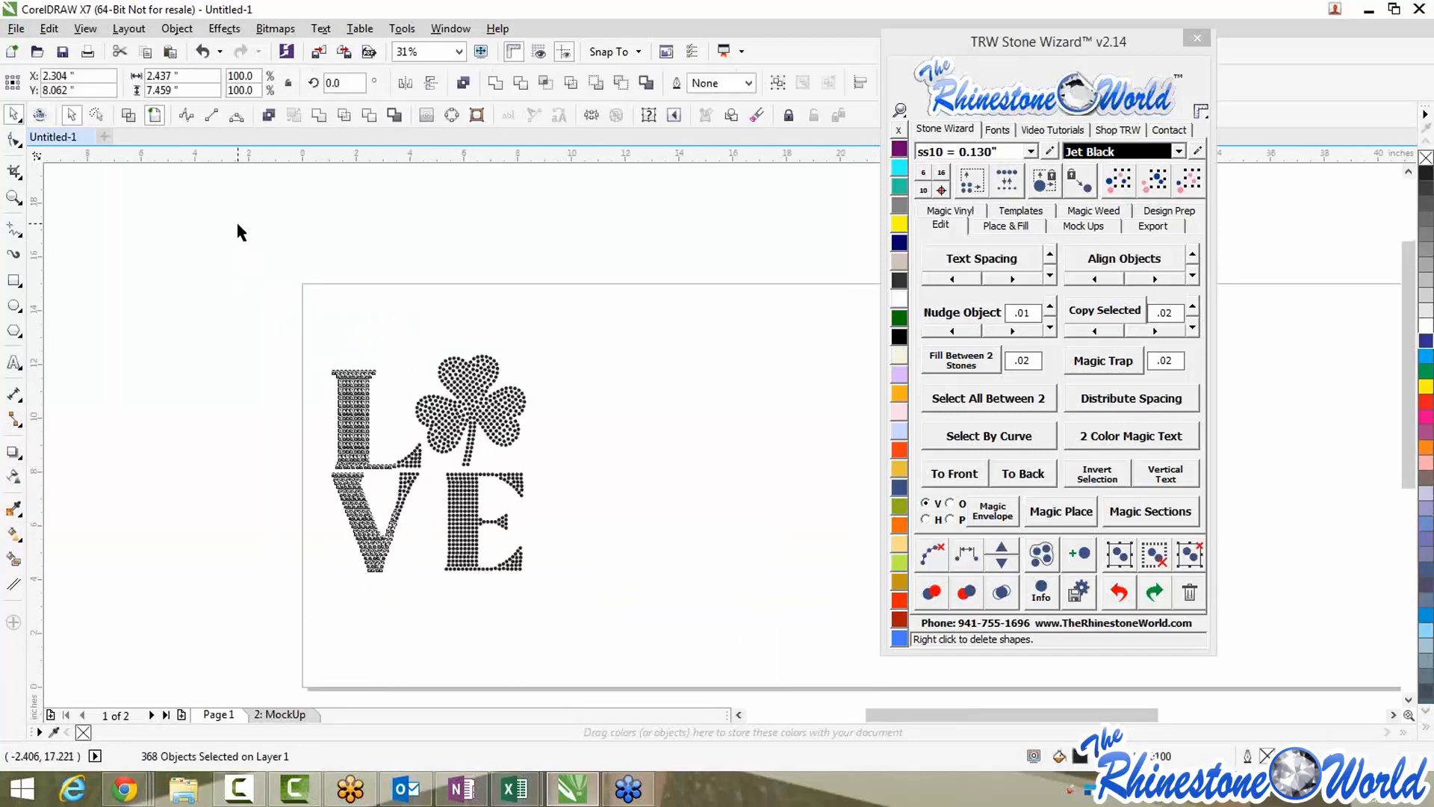
drag(241, 249, 678, 400)
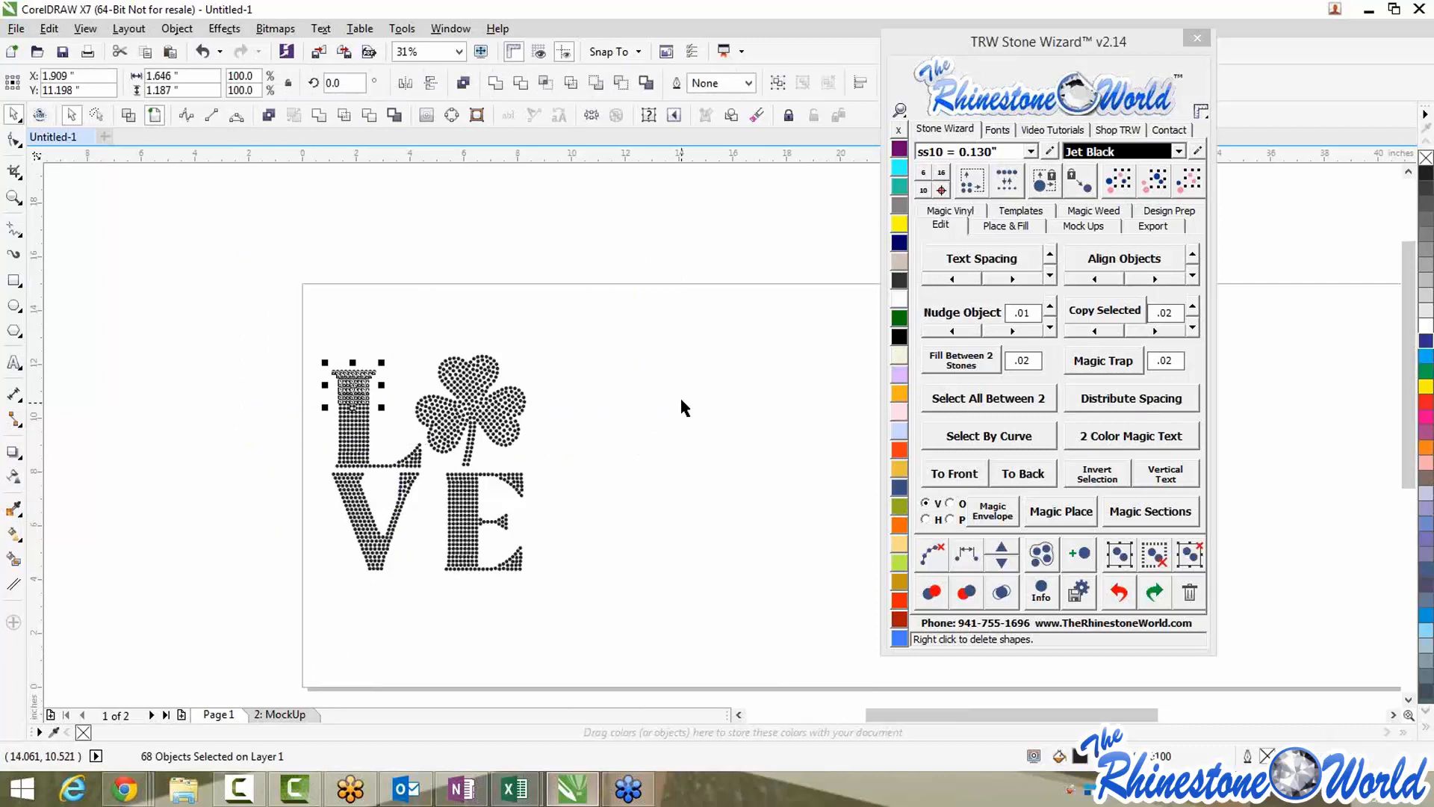
click(300, 431)
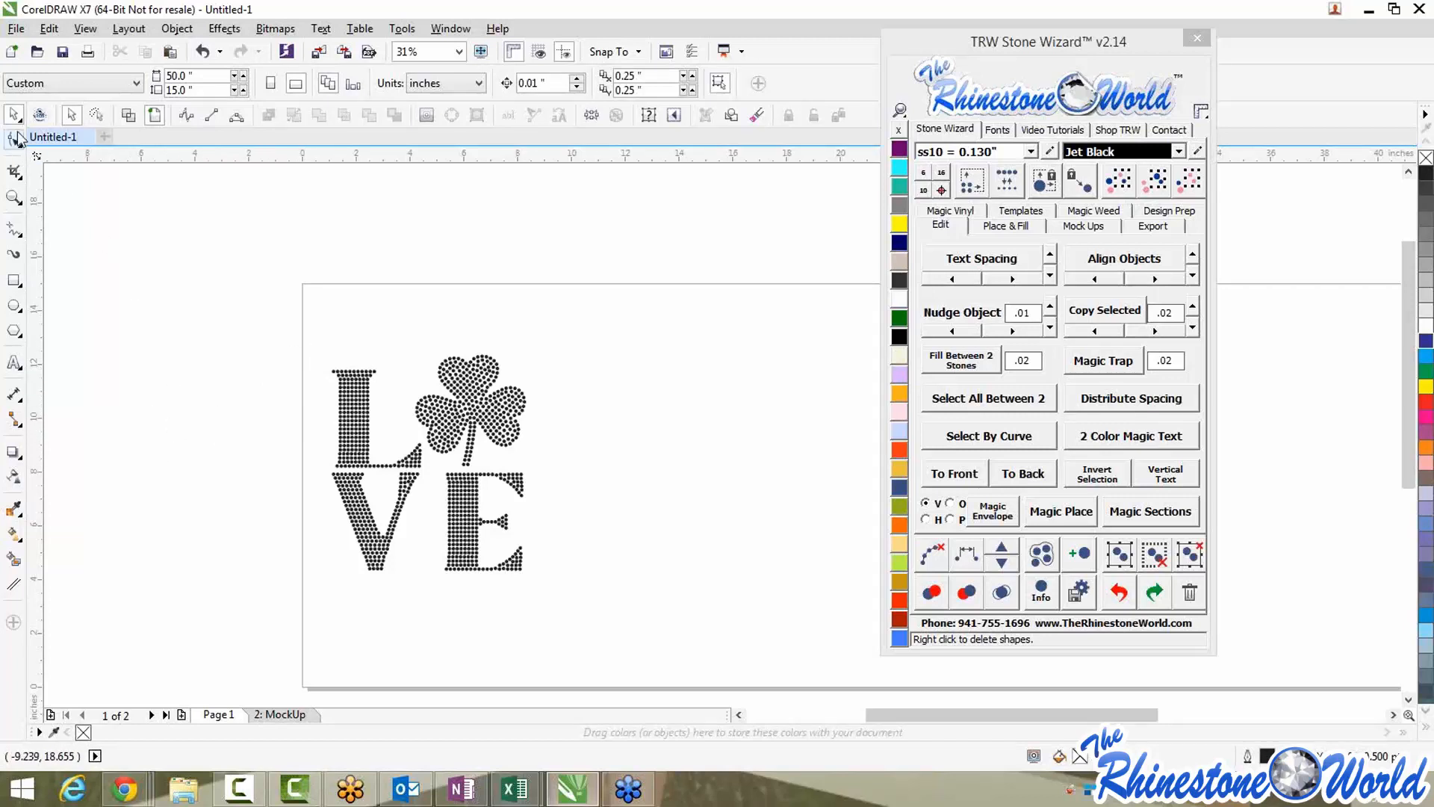
Try recoloring a freehand selection of stones around the V to Emerald, and undo the color change
click(97, 115)
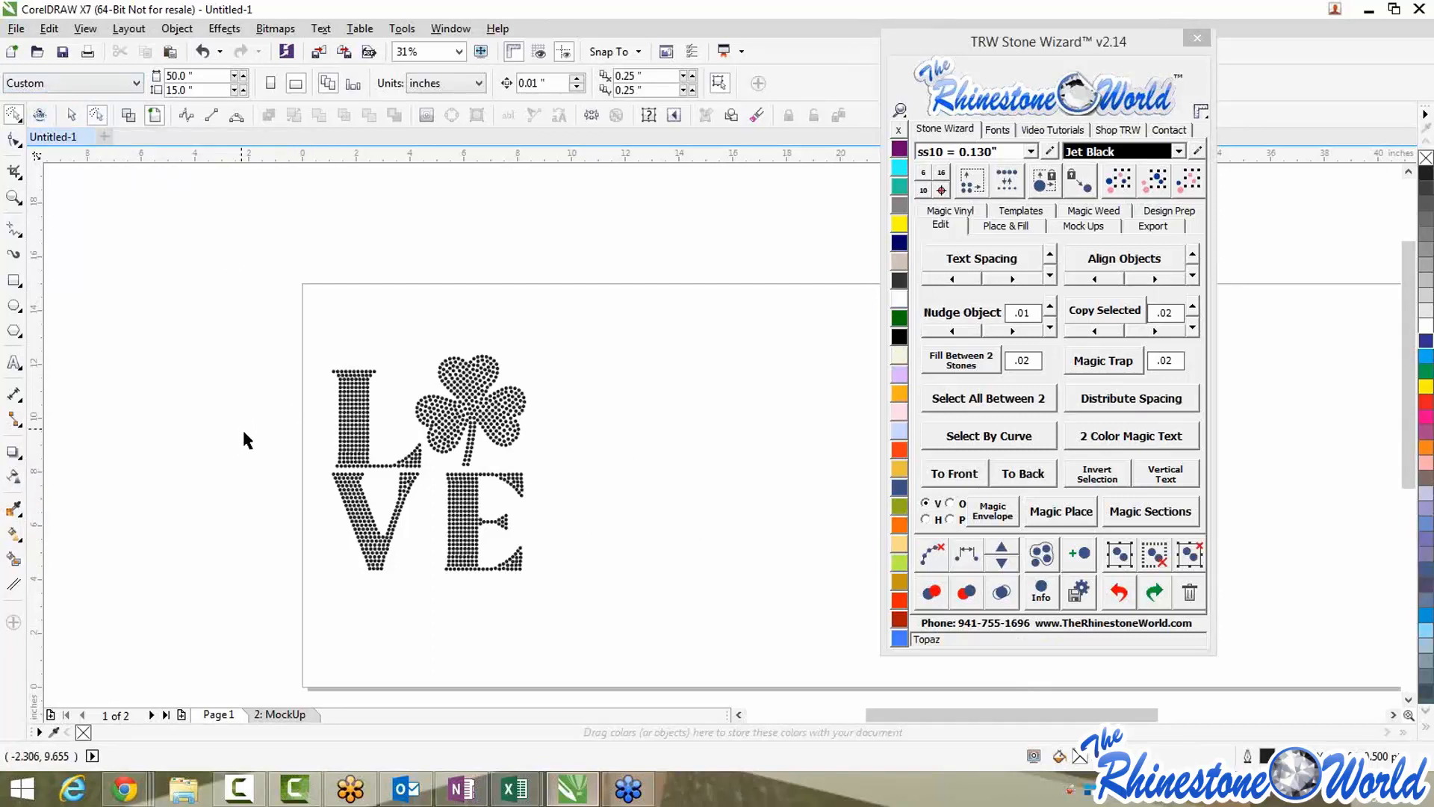
mouse_move(242, 427)
mouse_down()
mouse_move(368, 594)
mouse_move(500, 644)
mouse_move(462, 565)
mouse_move(285, 410)
mouse_up()
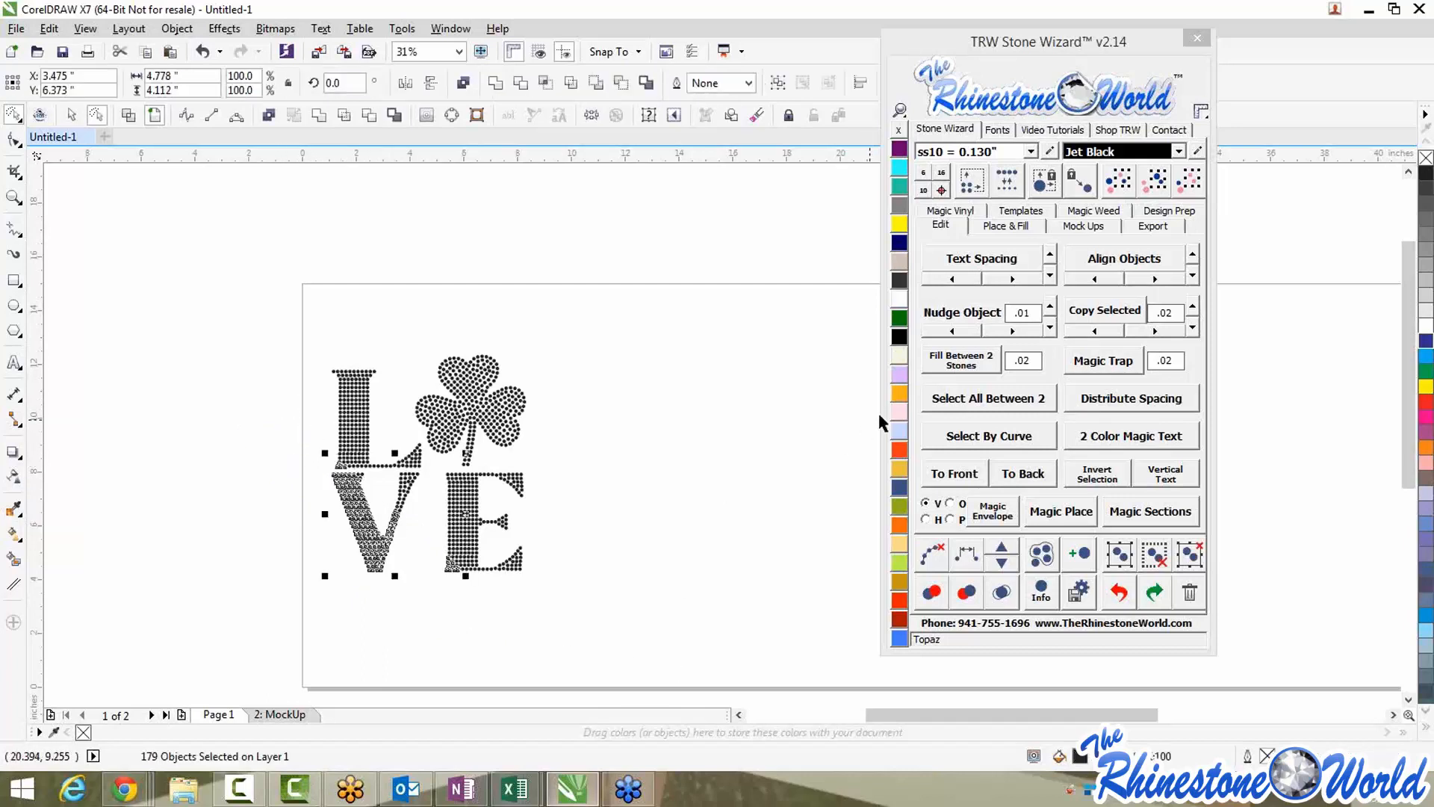
click(899, 318)
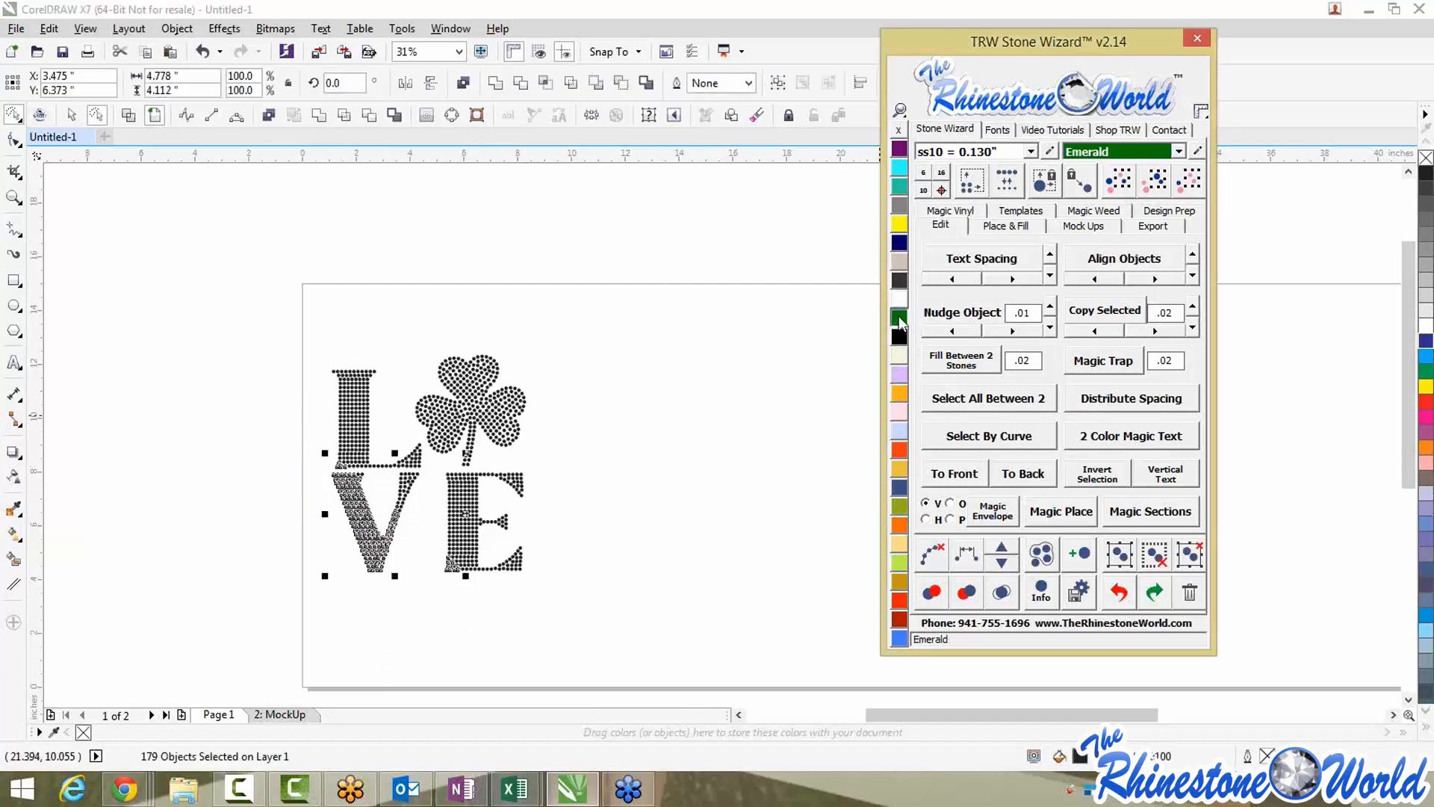
click(244, 315)
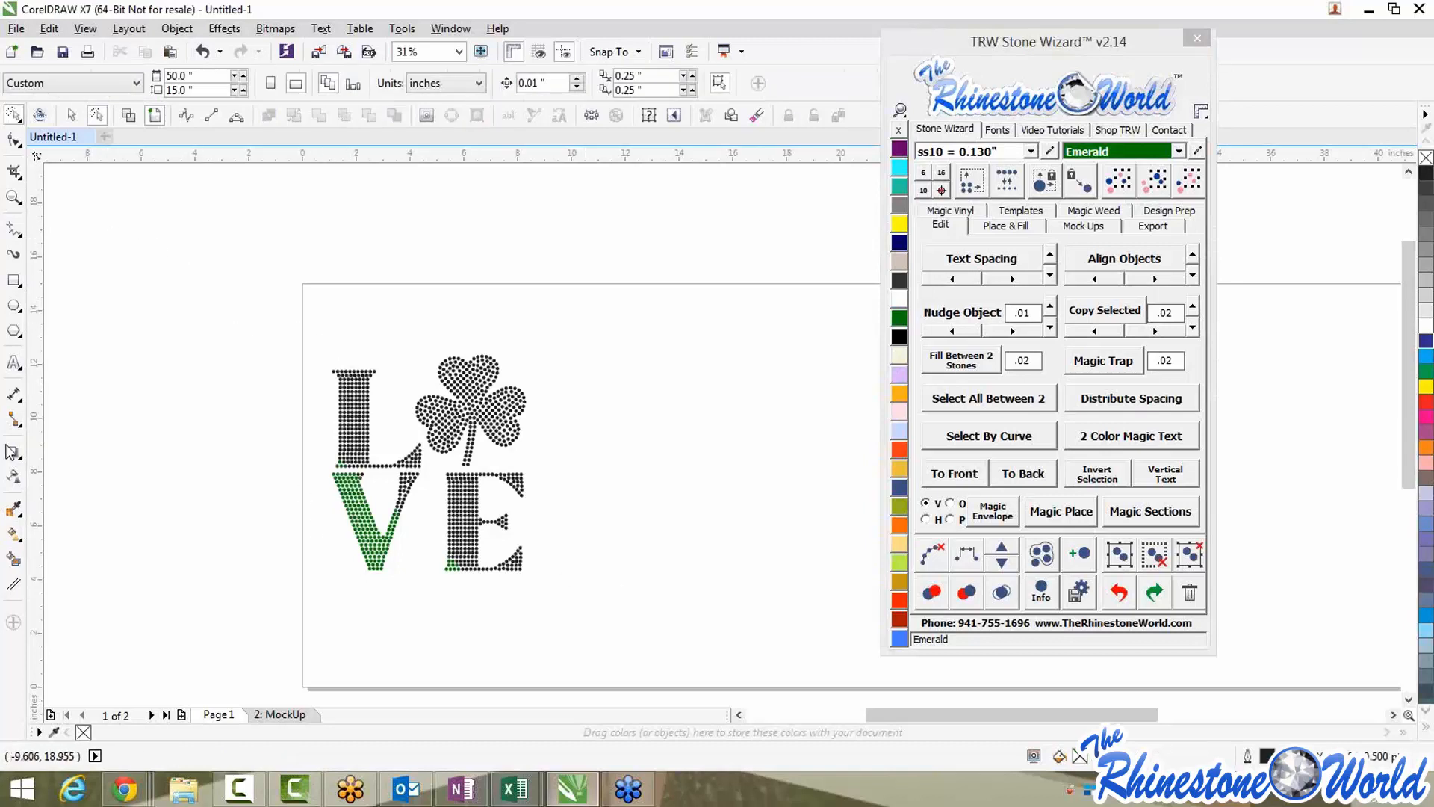
mouse_move(305, 389)
mouse_down()
mouse_move(471, 581)
mouse_move(518, 574)
mouse_move(440, 410)
mouse_move(321, 344)
mouse_up()
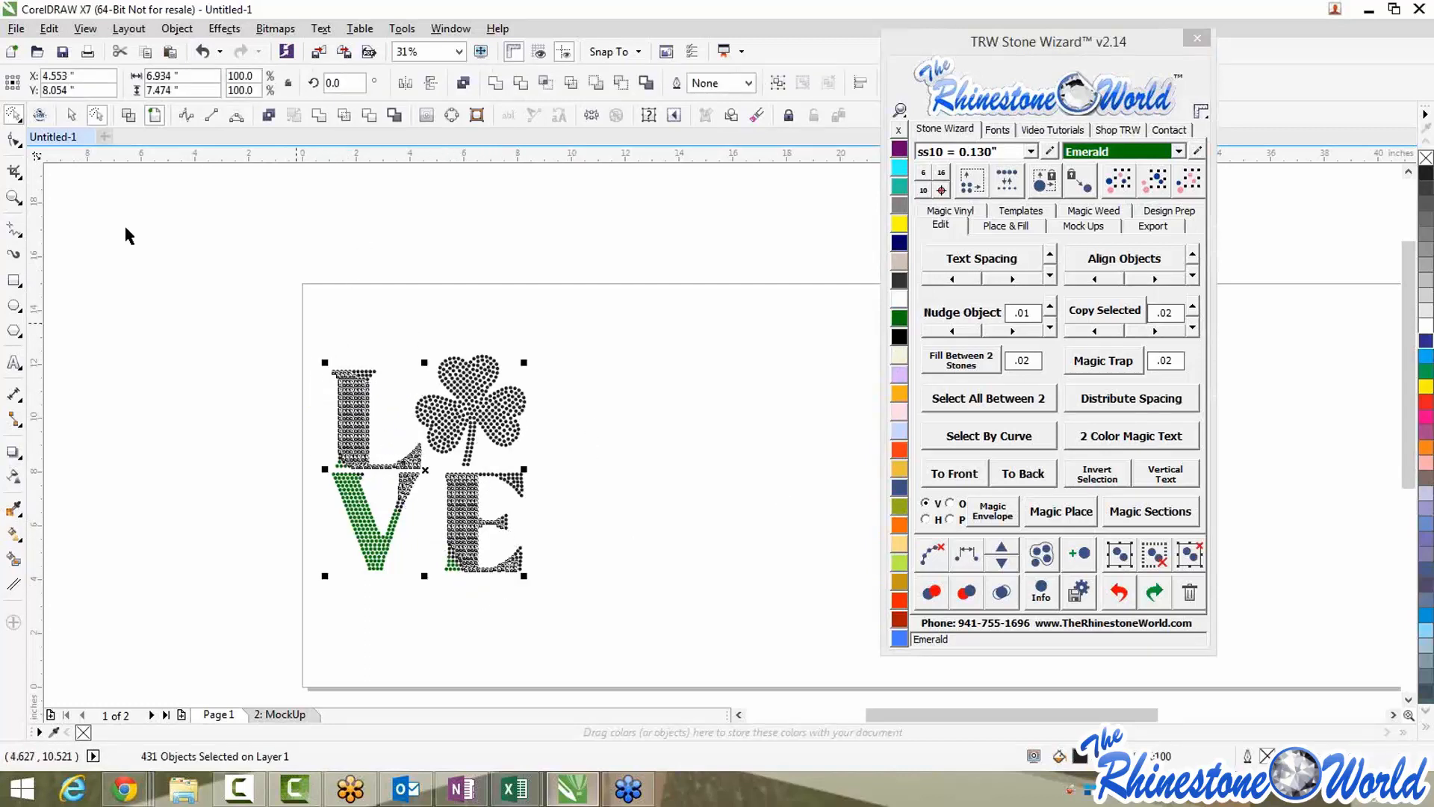
click(72, 117)
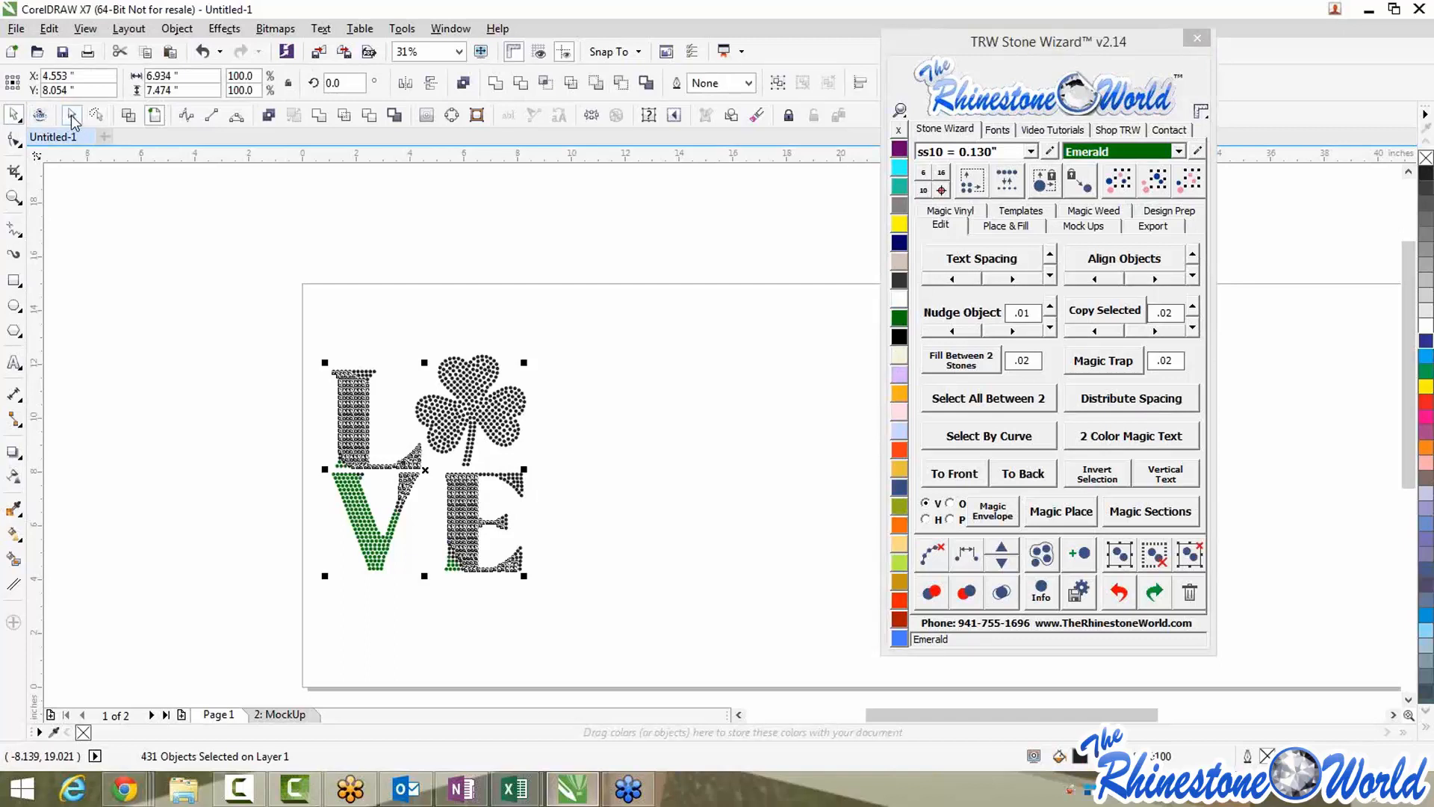
click(265, 328)
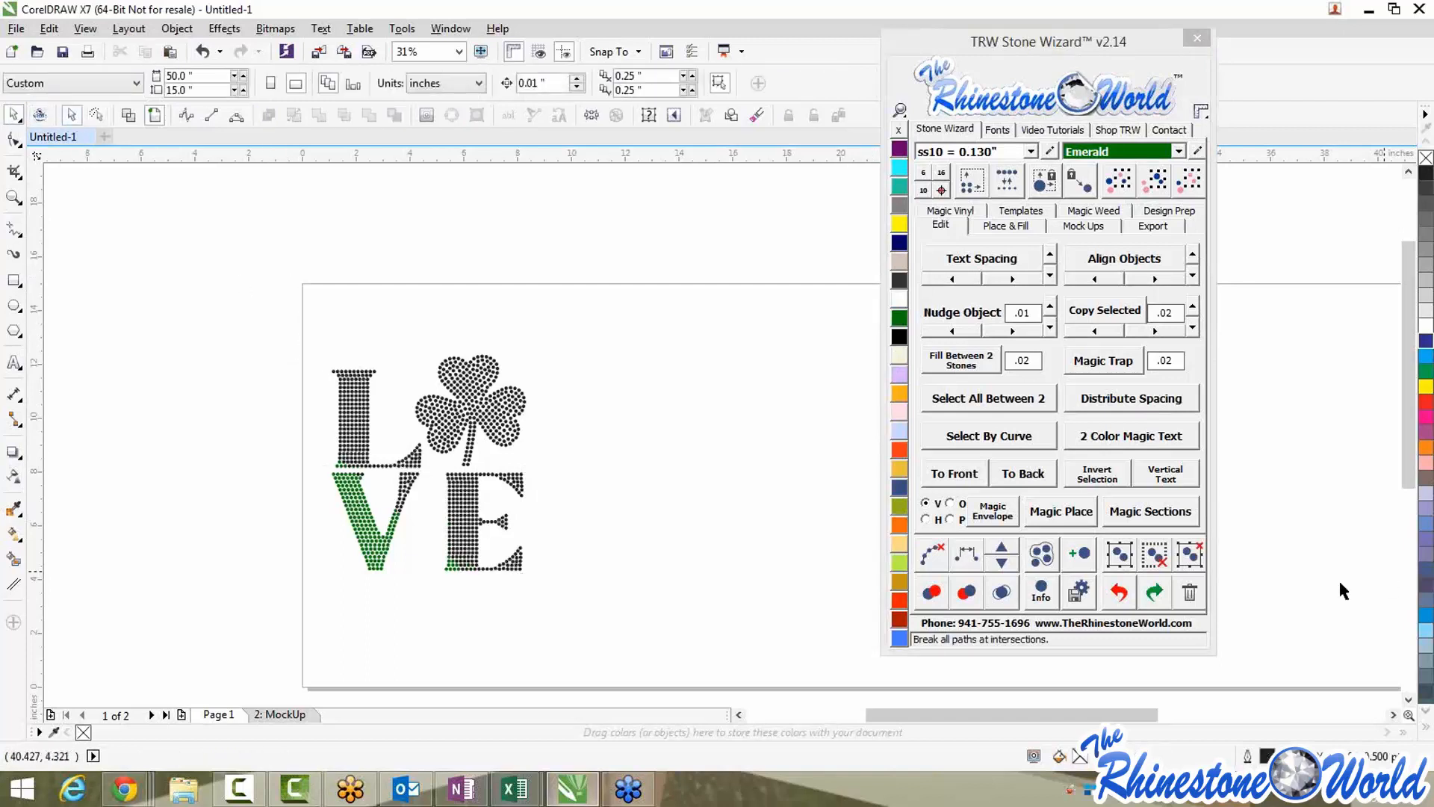
click(1114, 591)
click(661, 540)
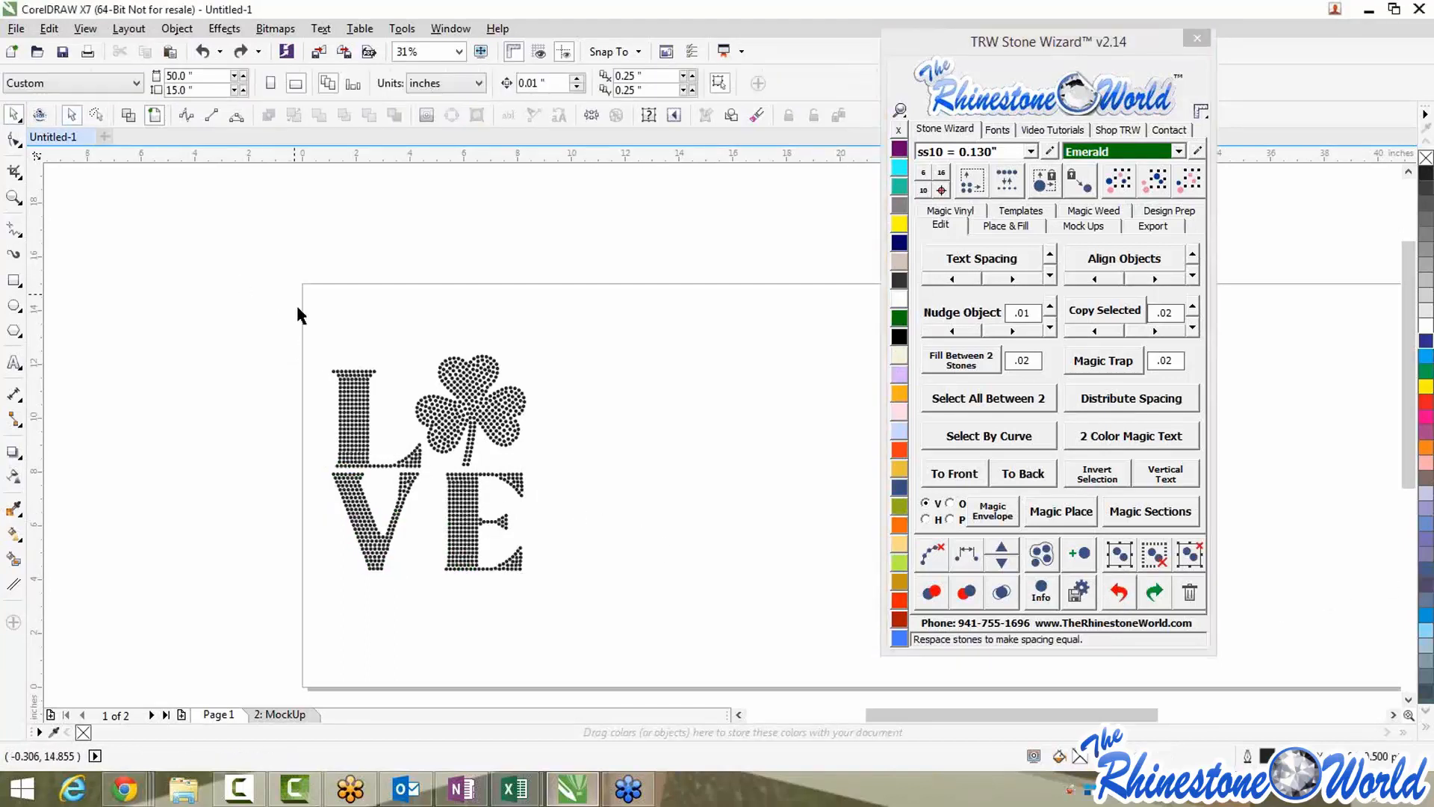
Color the L and V stones Emerald, leaving out the far tips of both letters
drag(298, 293, 416, 663)
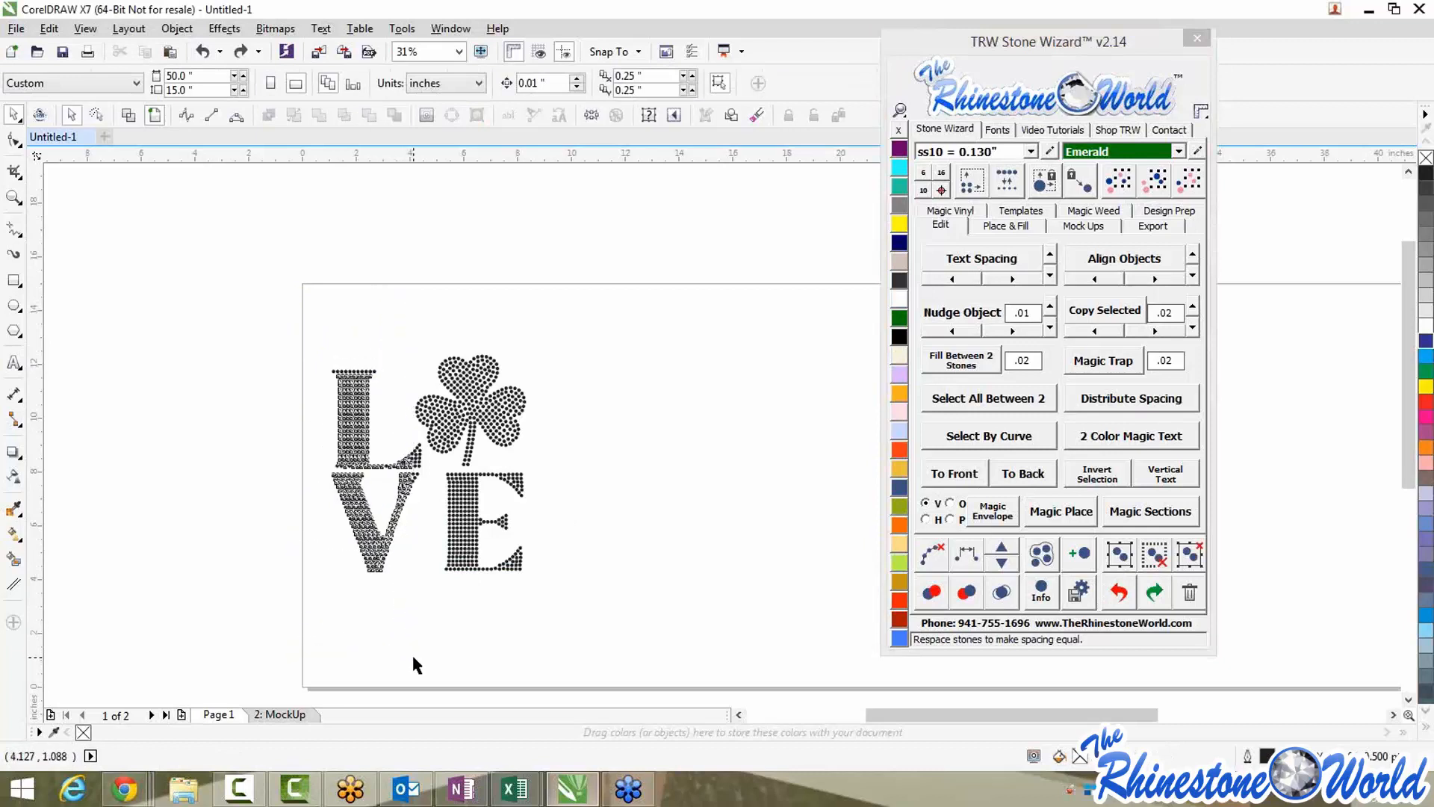
click(900, 317)
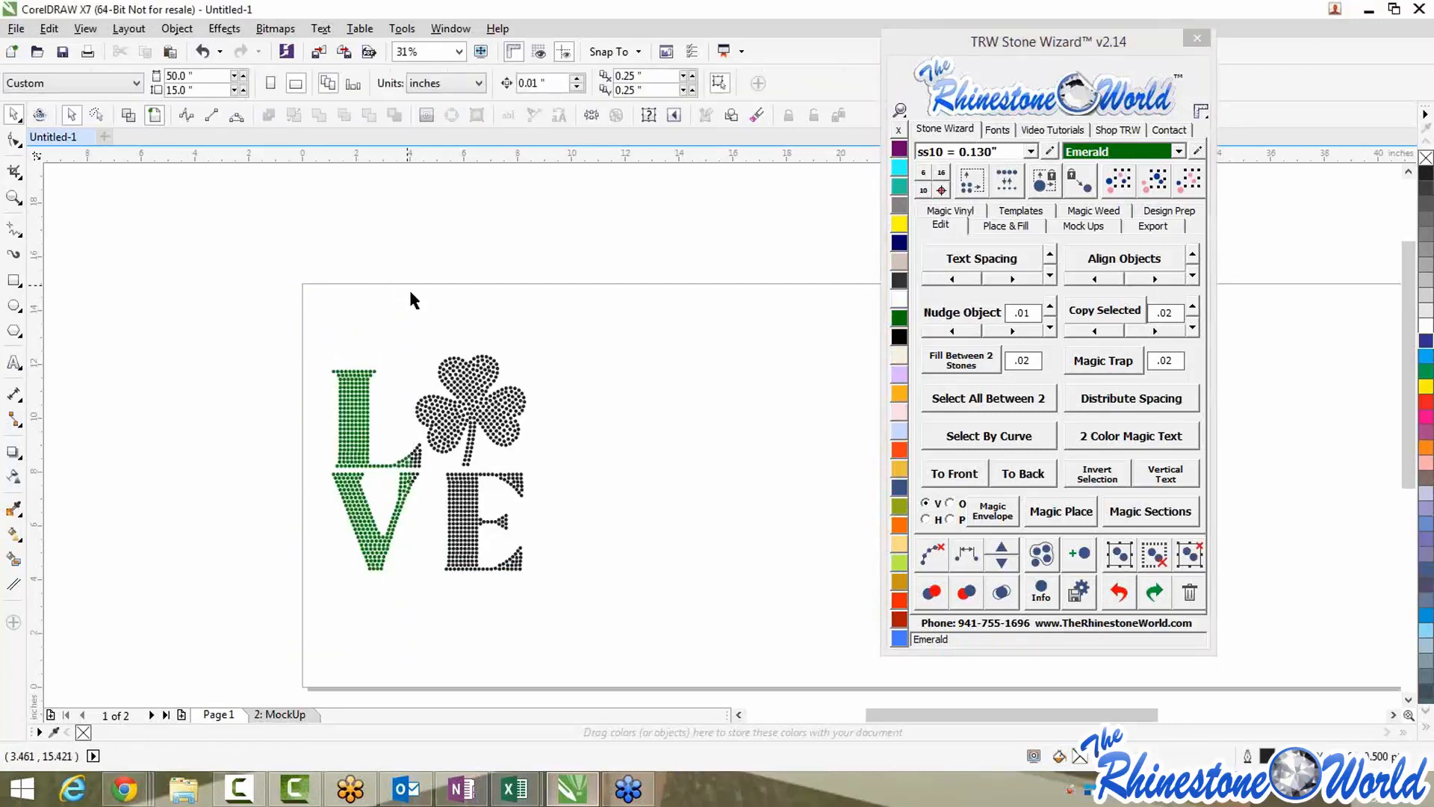
Try coloring the L and V tips and the E's stem Crystal without the shamrock, and undo it
drag(409, 301, 476, 641)
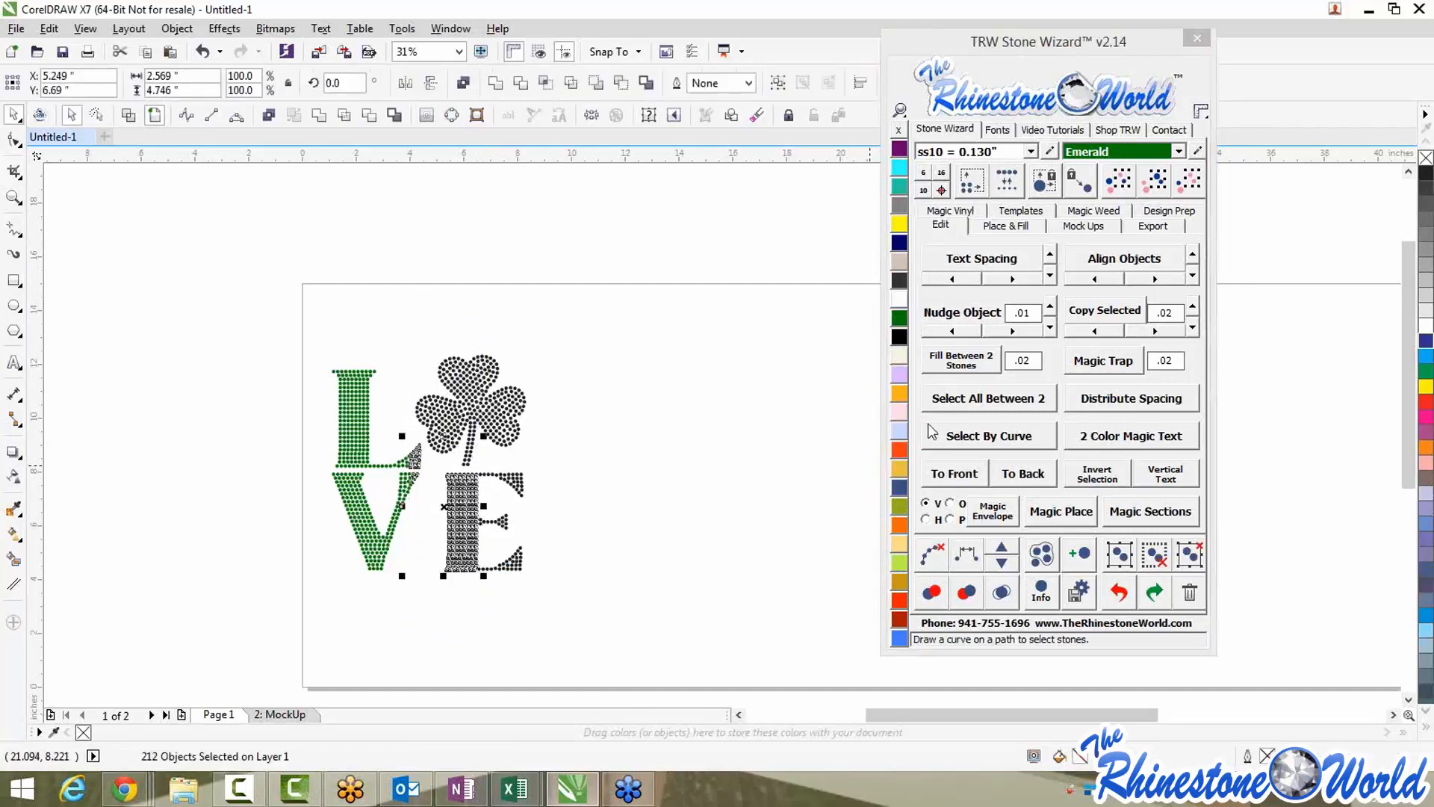
click(899, 298)
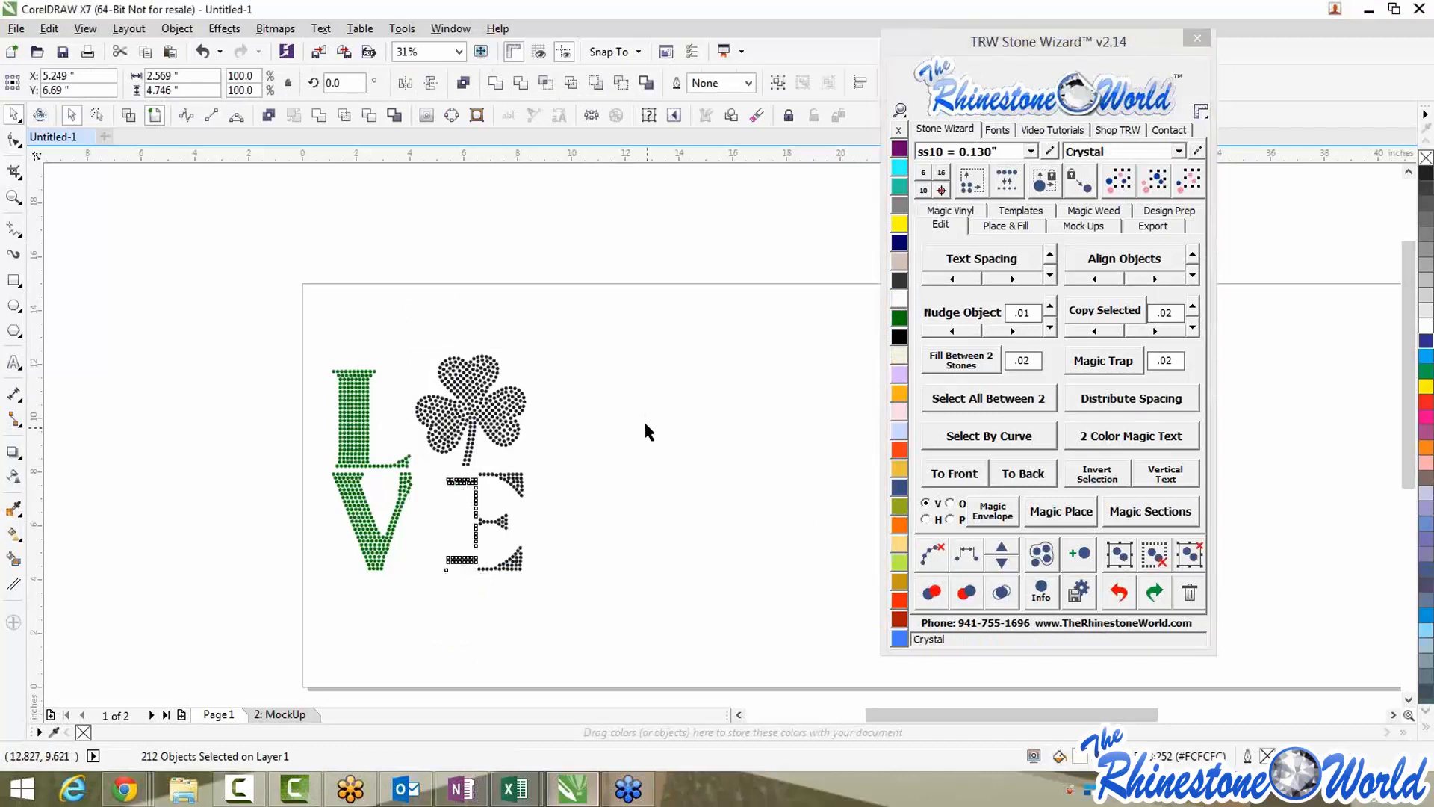
key(Delete)
key(ctrl+z)
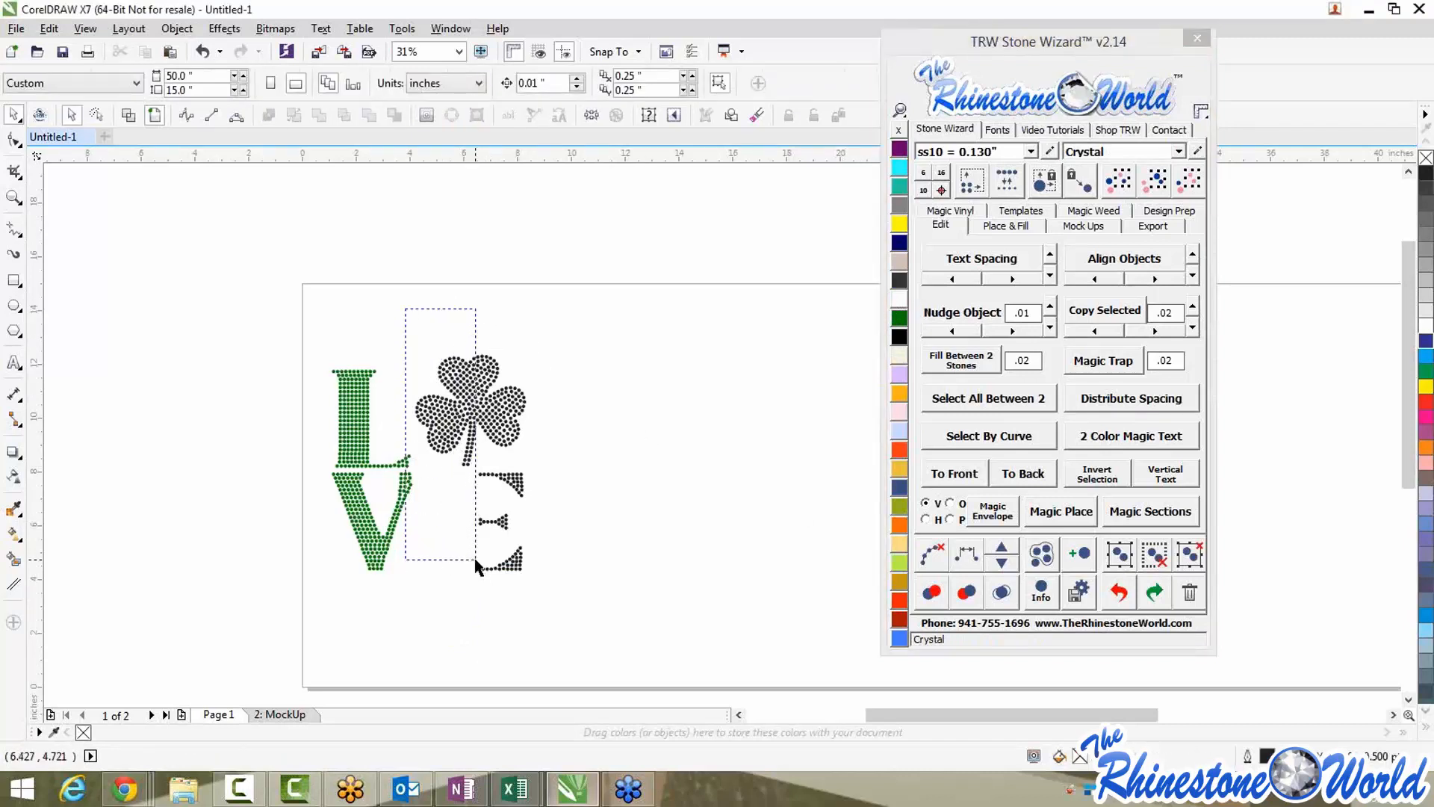
key(ctrl+z)
key(ctrl+z)
click(635, 469)
Ungroup the shamrock and color the design's middle band Crystal, covering the L and V tips, the shamrock's left part and the E's stem
click(443, 410)
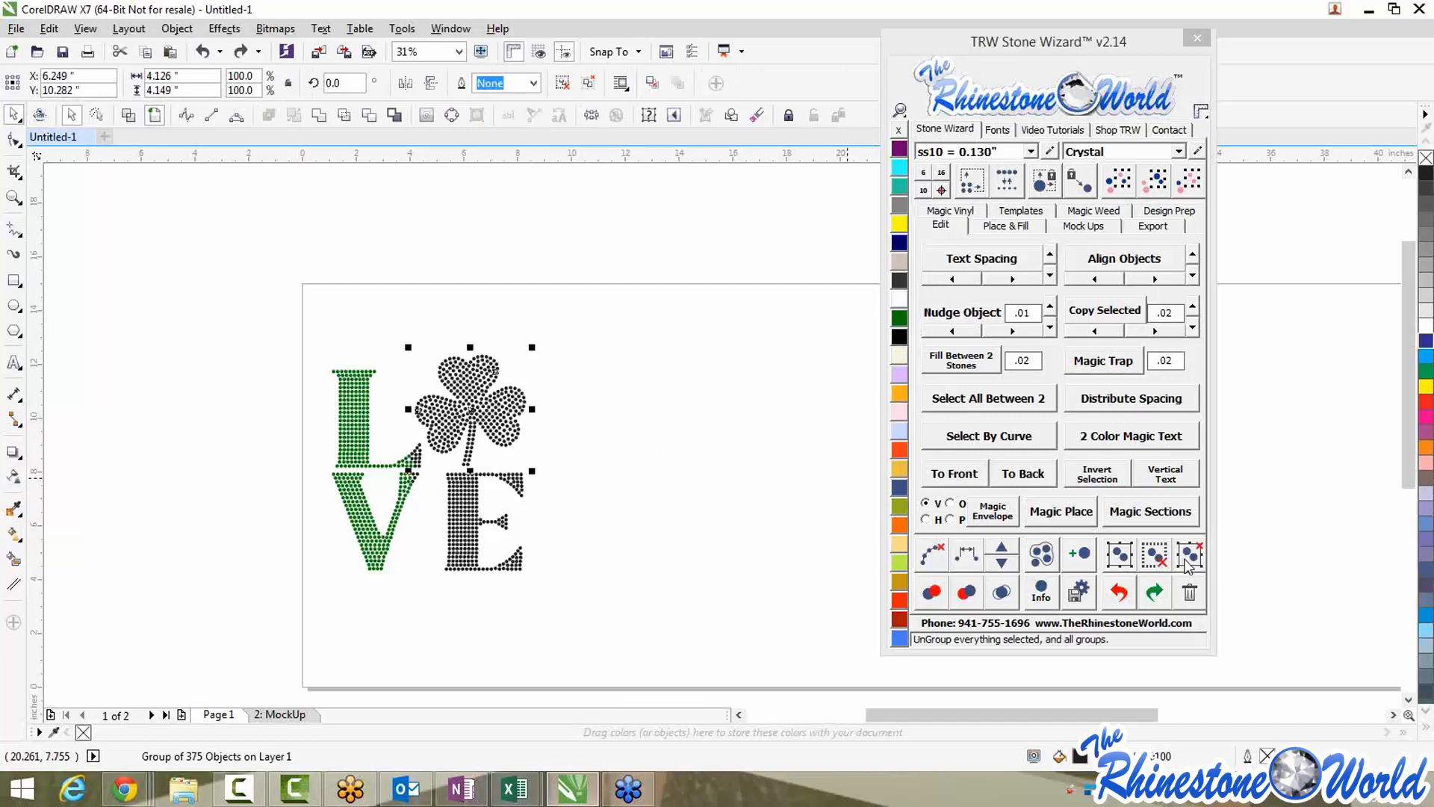
click(1044, 549)
click(676, 497)
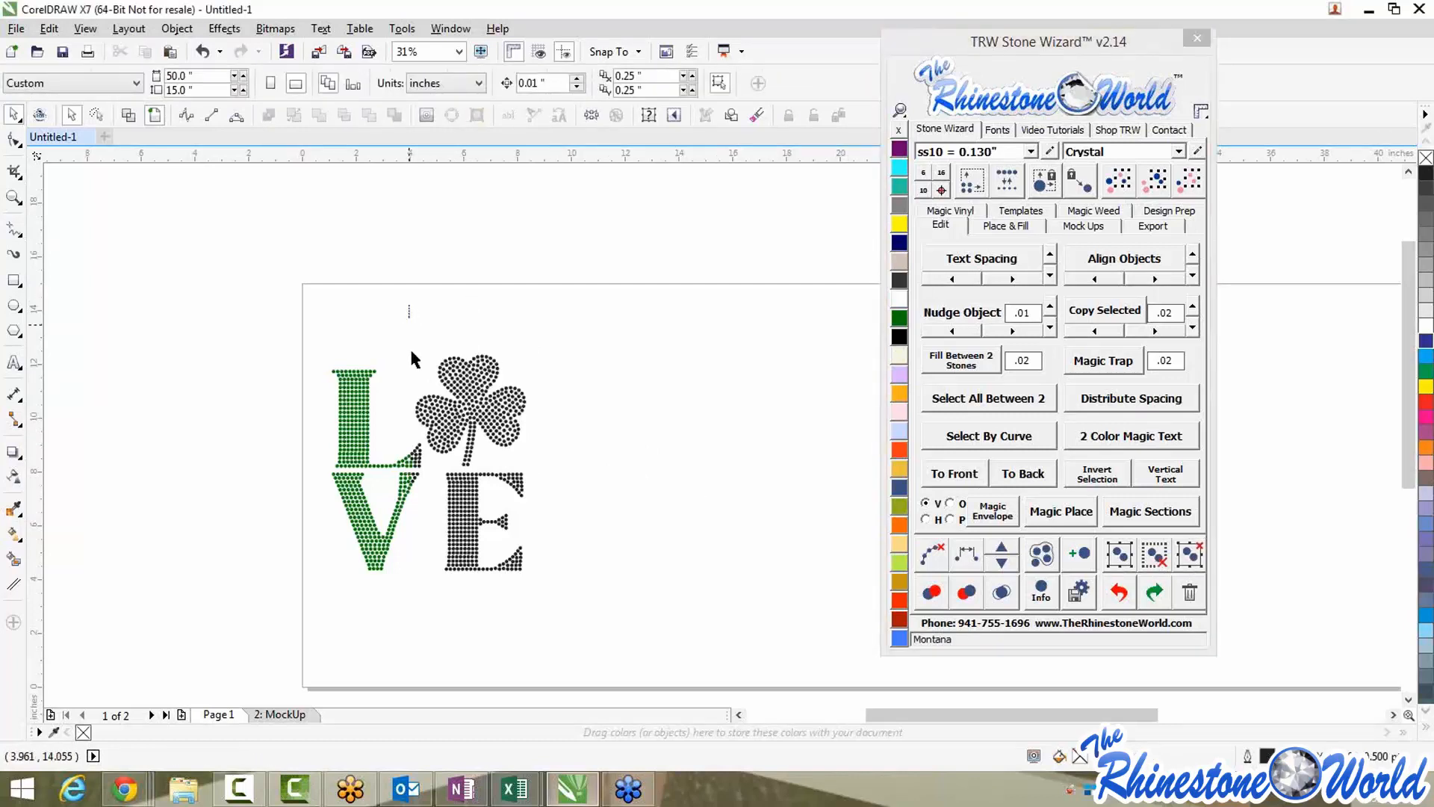
drag(411, 351, 481, 616)
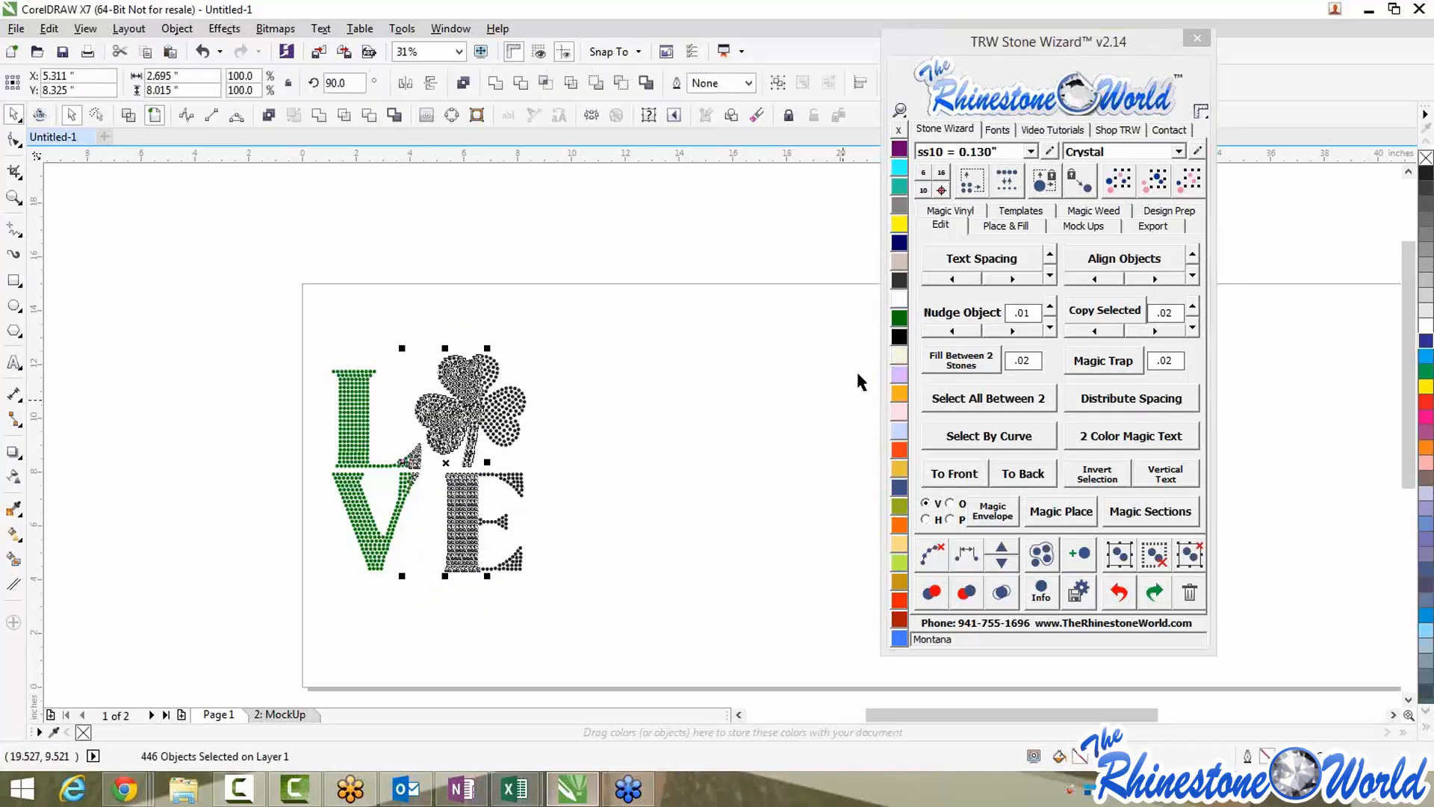
Color the outer stones of the shamrock and the E's arms Orange
drag(652, 273, 475, 637)
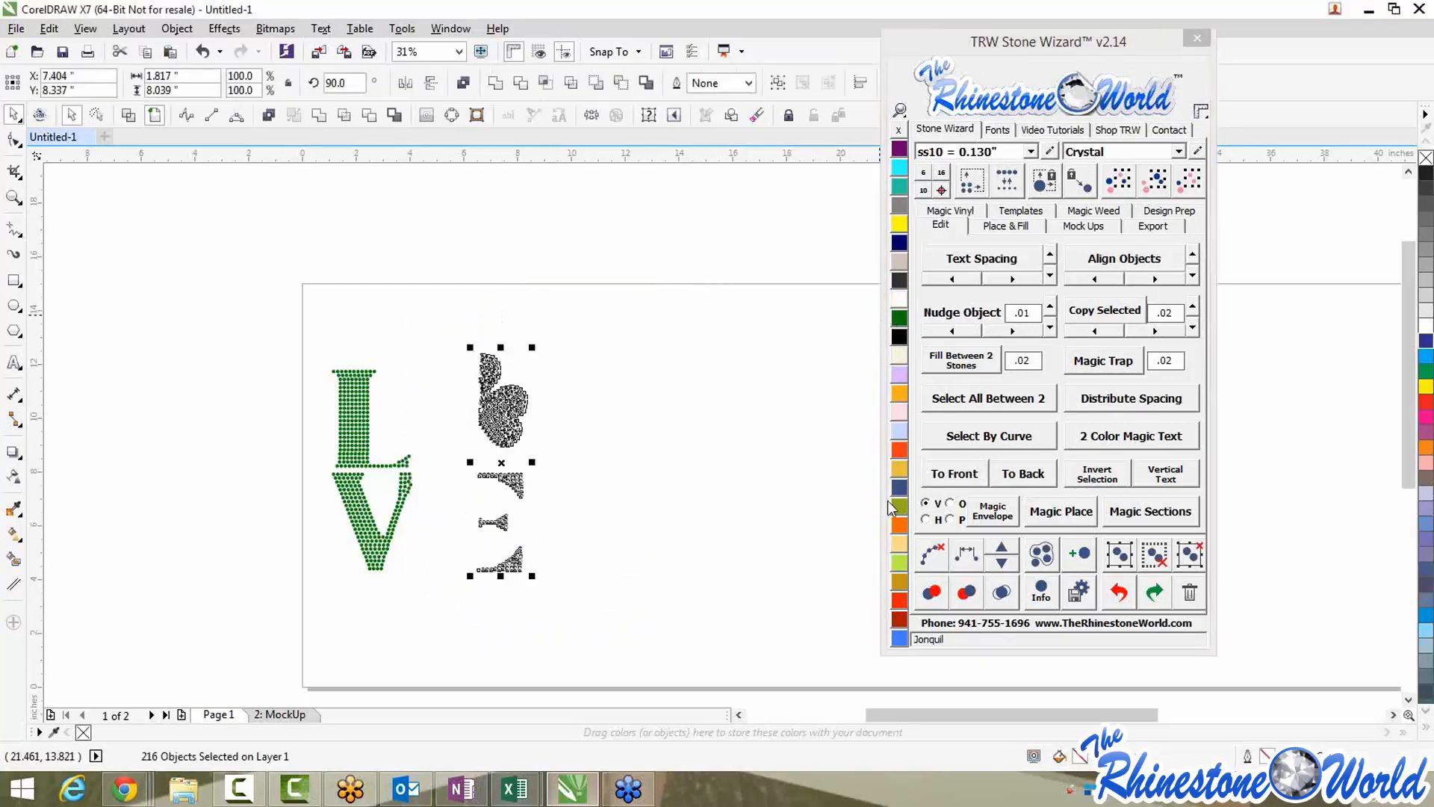
click(900, 525)
click(631, 442)
scroll(631, 442, down, 2)
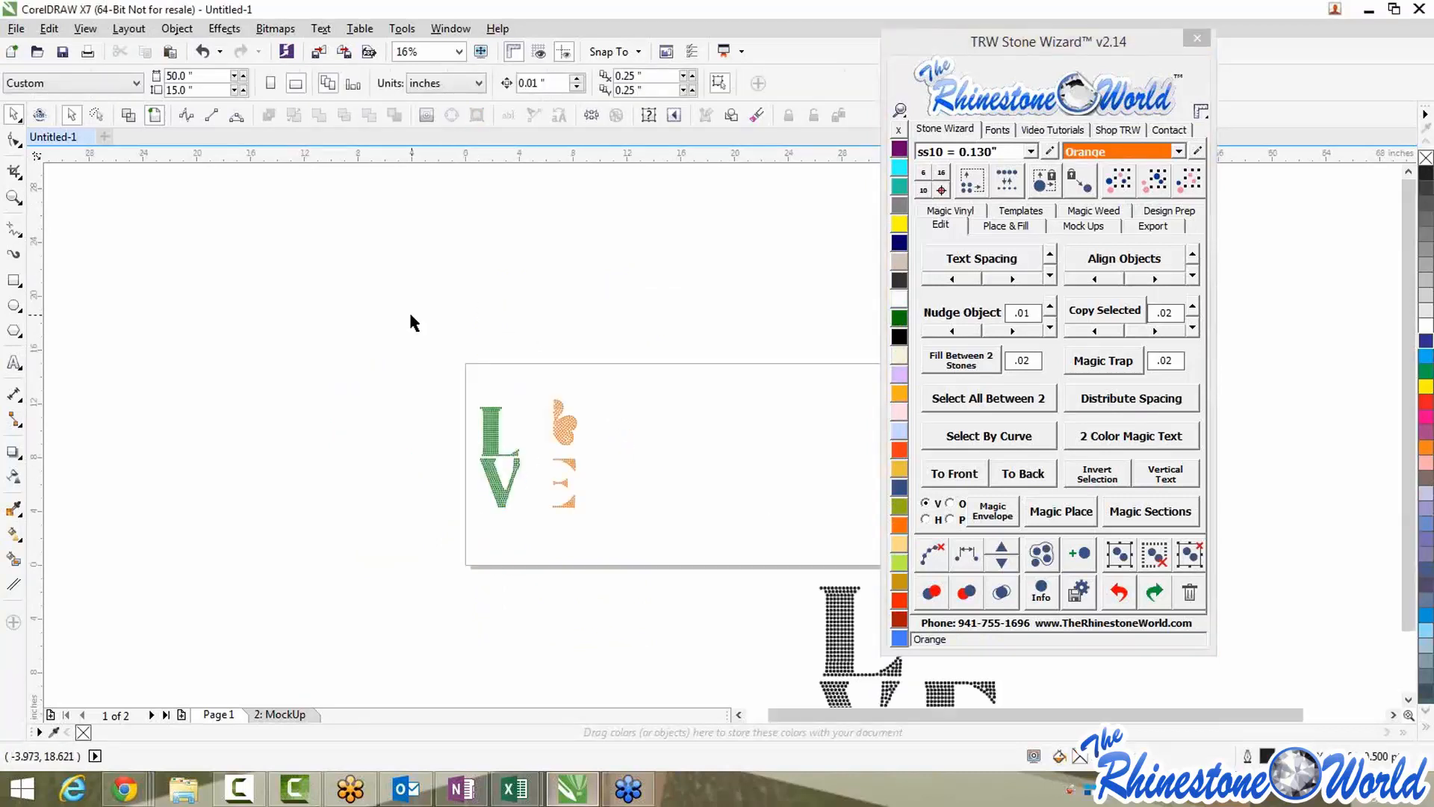
Color the narrow vertical strip through the shamrock's stem and the E's stem Light Siam
drag(413, 323, 478, 369)
scroll(543, 388, up, 2)
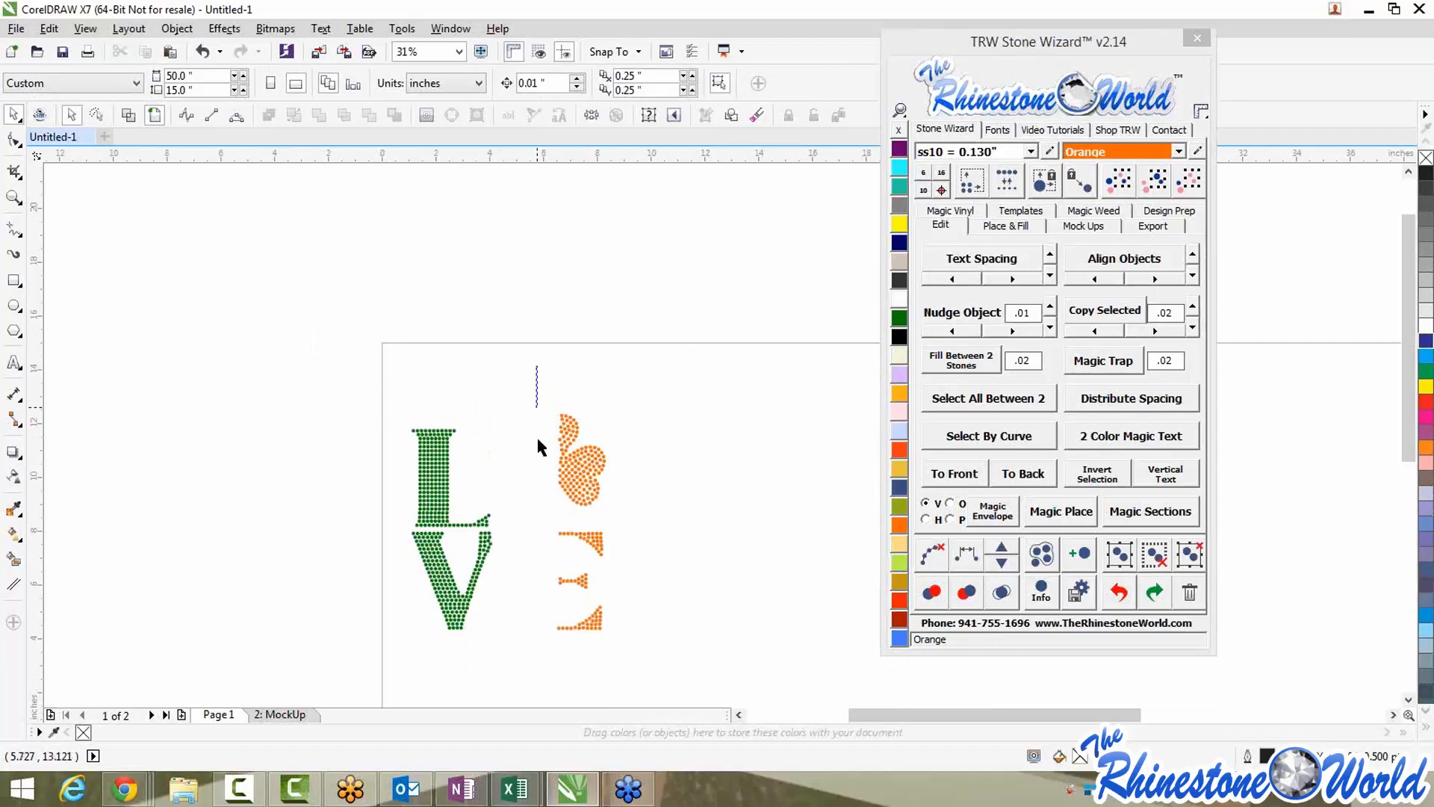
drag(537, 434, 539, 647)
click(896, 447)
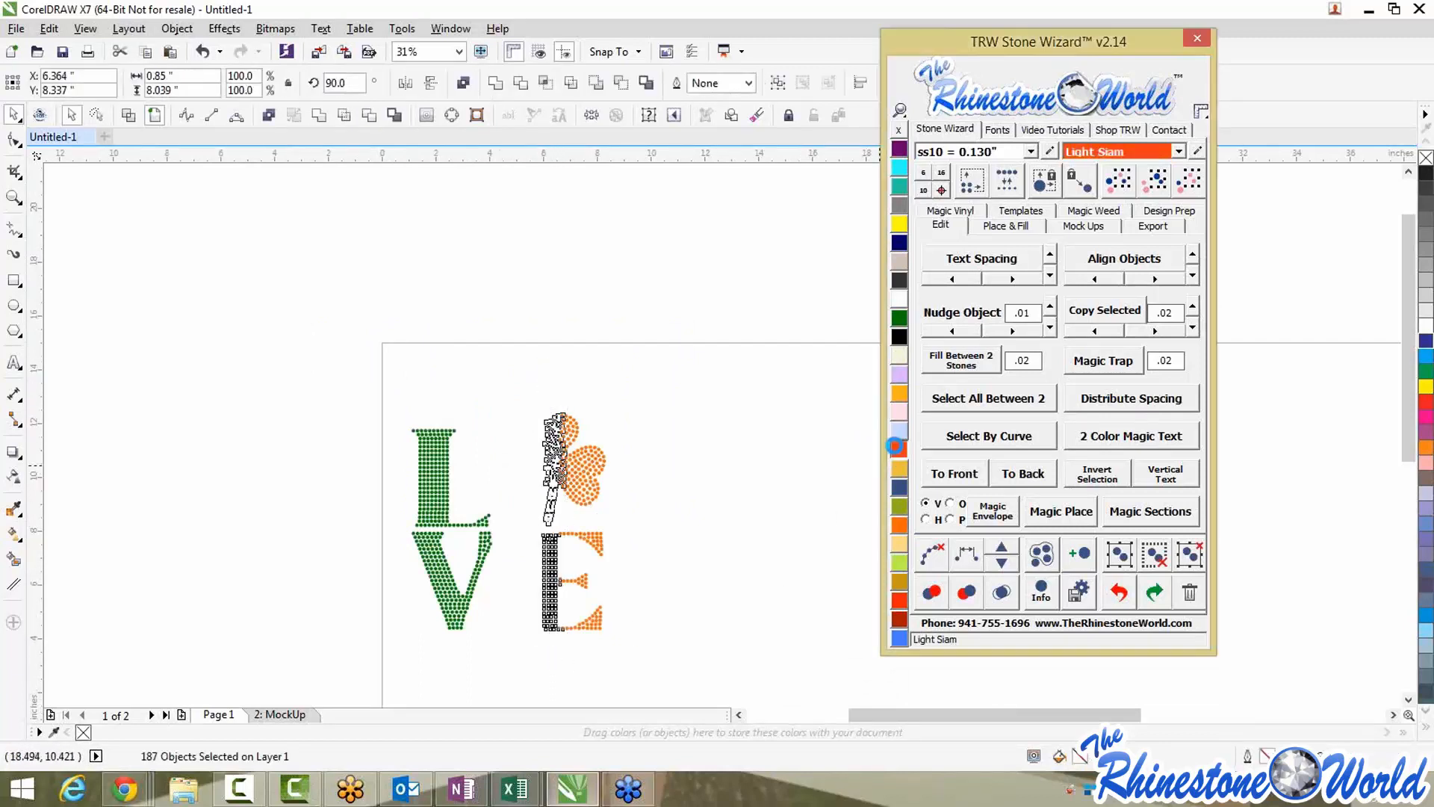
click(721, 441)
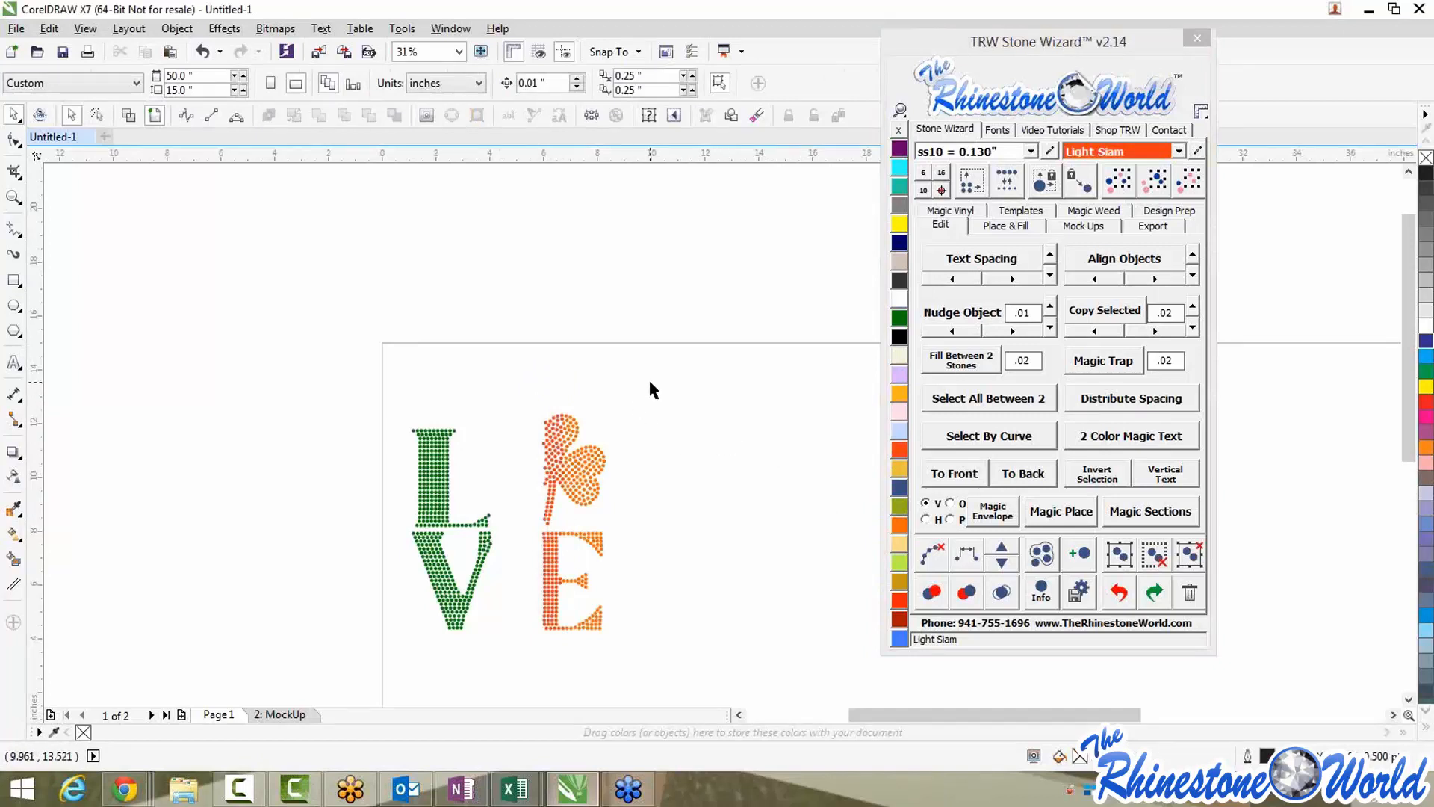
Recolor the orange stones of the shamrock and the E to Light Siam
drag(650, 381, 556, 649)
click(898, 523)
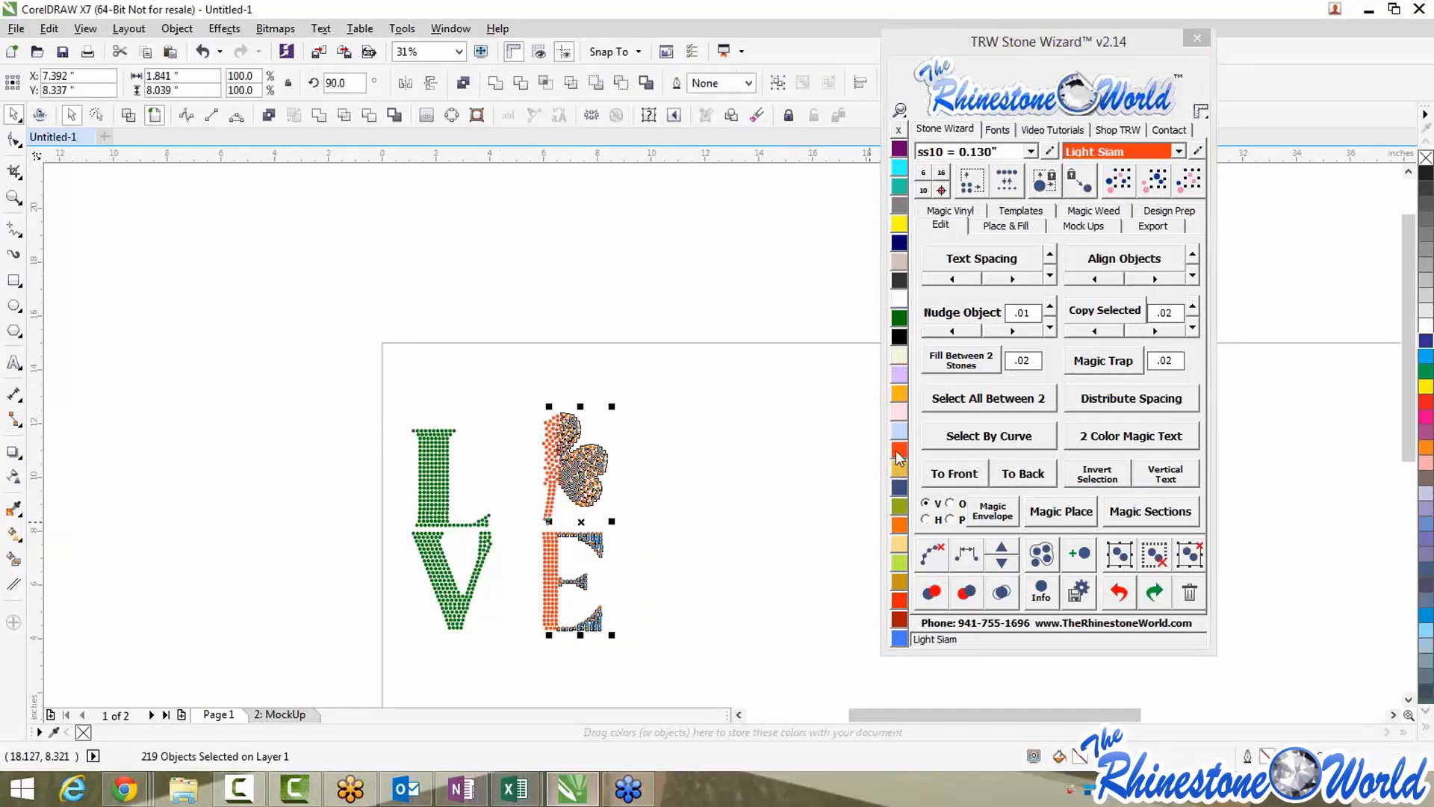
scroll(658, 471, down, 2)
scroll(617, 551, up, 3)
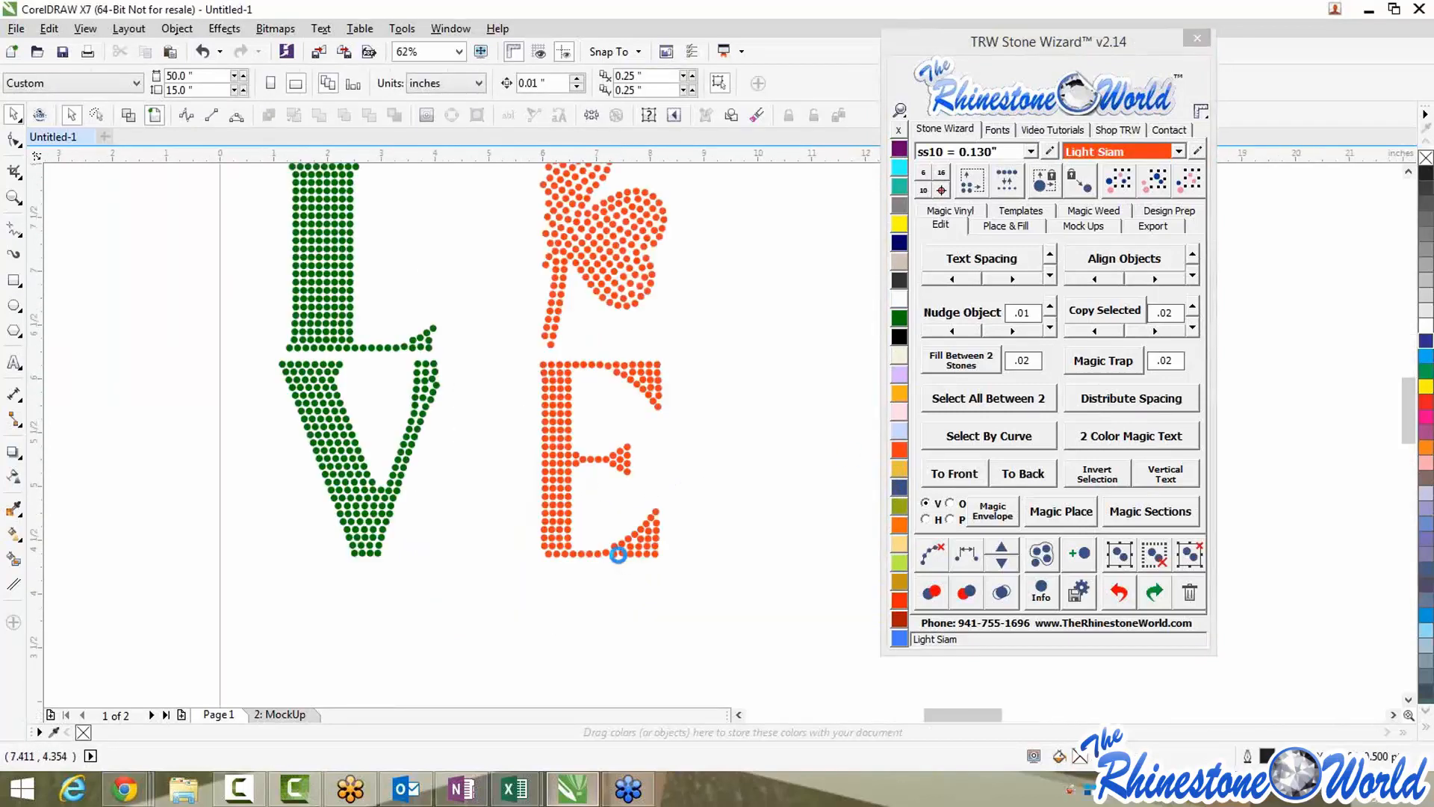
Select the whole LOVE design and move it up about 2.3 inches on the page
scroll(620, 551, down, 2)
drag(336, 258, 775, 634)
drag(563, 413, 557, 351)
Create a Front product mockup of the design on the women's scoop-neck shirt, titled TRW Ireland
click(1083, 226)
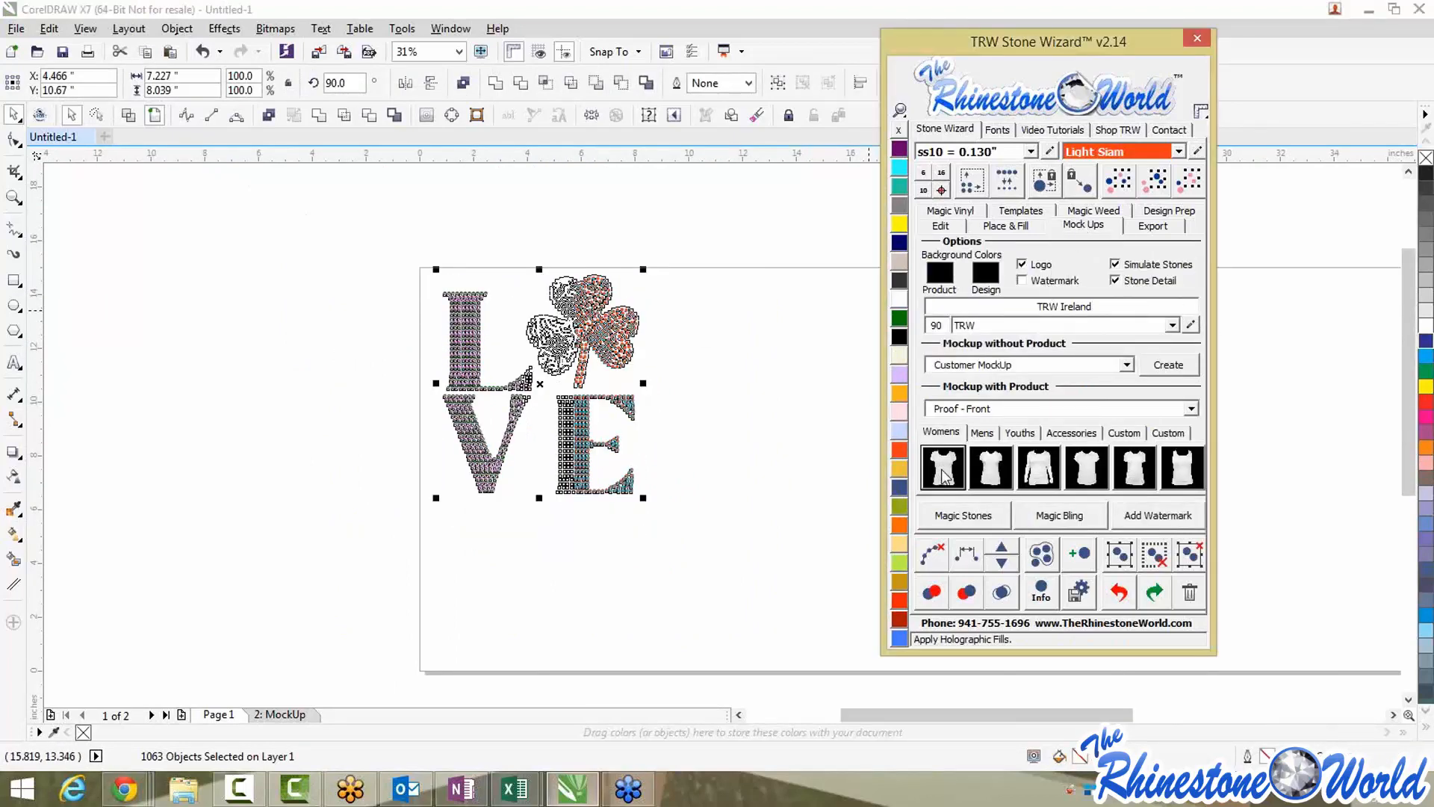
click(1043, 408)
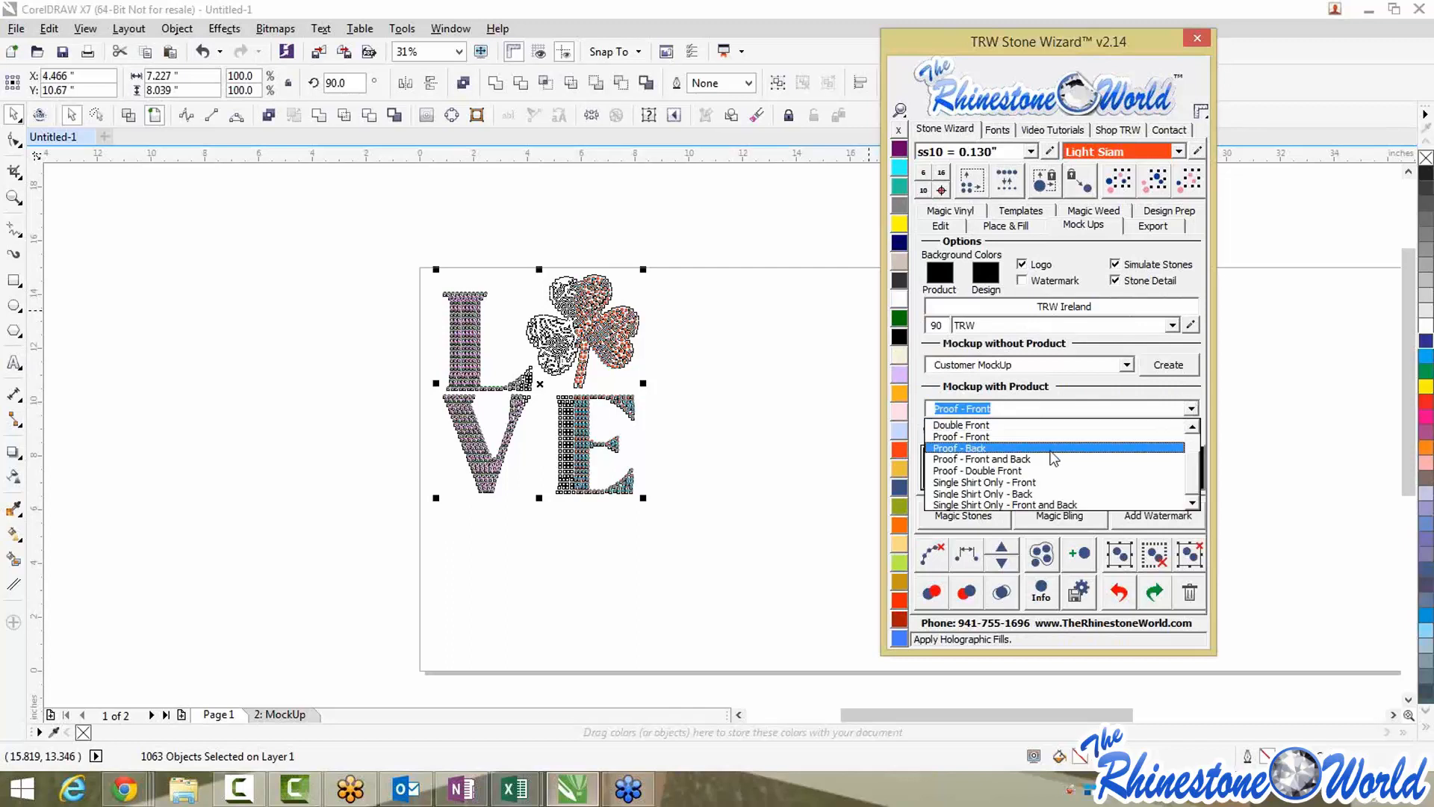
scroll(1045, 440, up, 1)
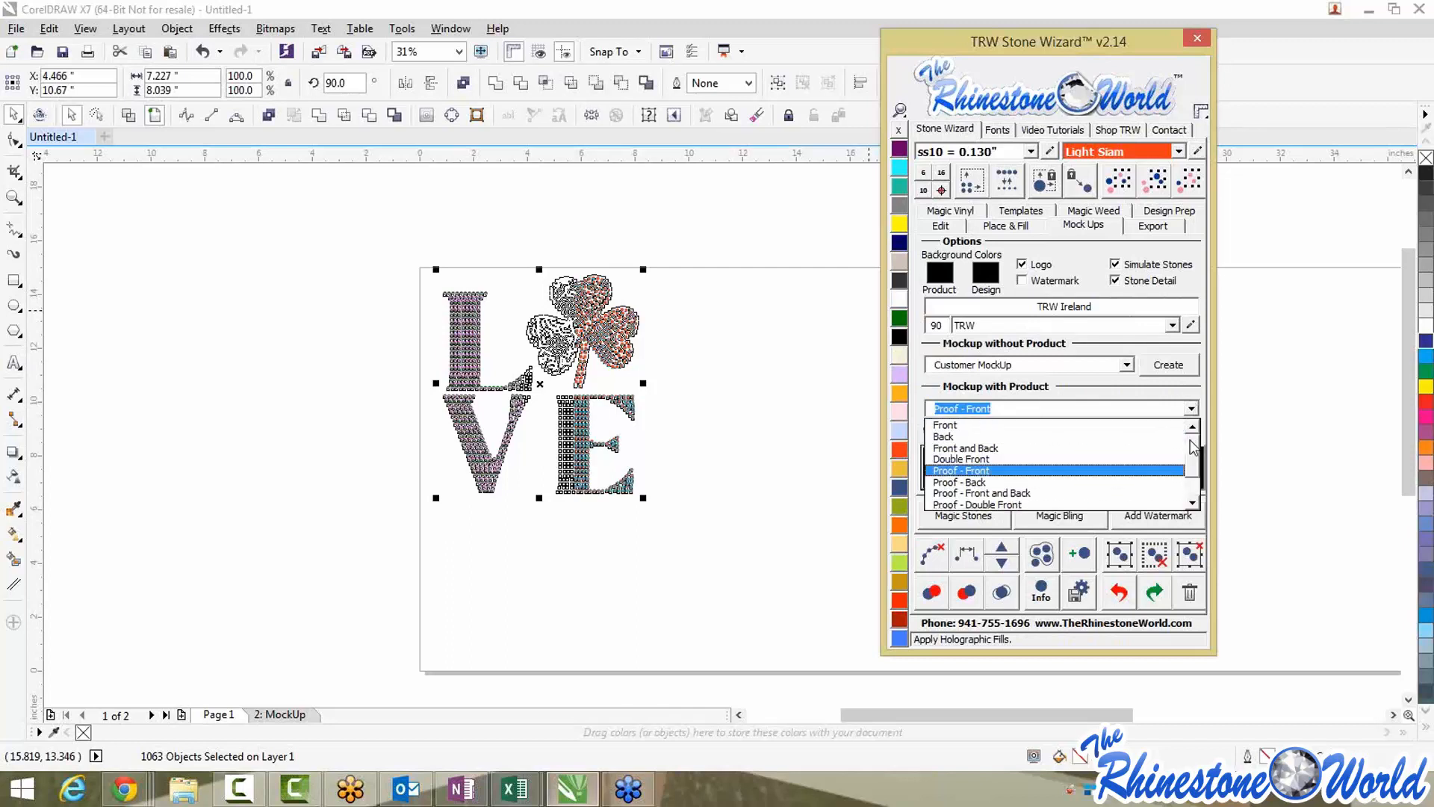
click(1014, 425)
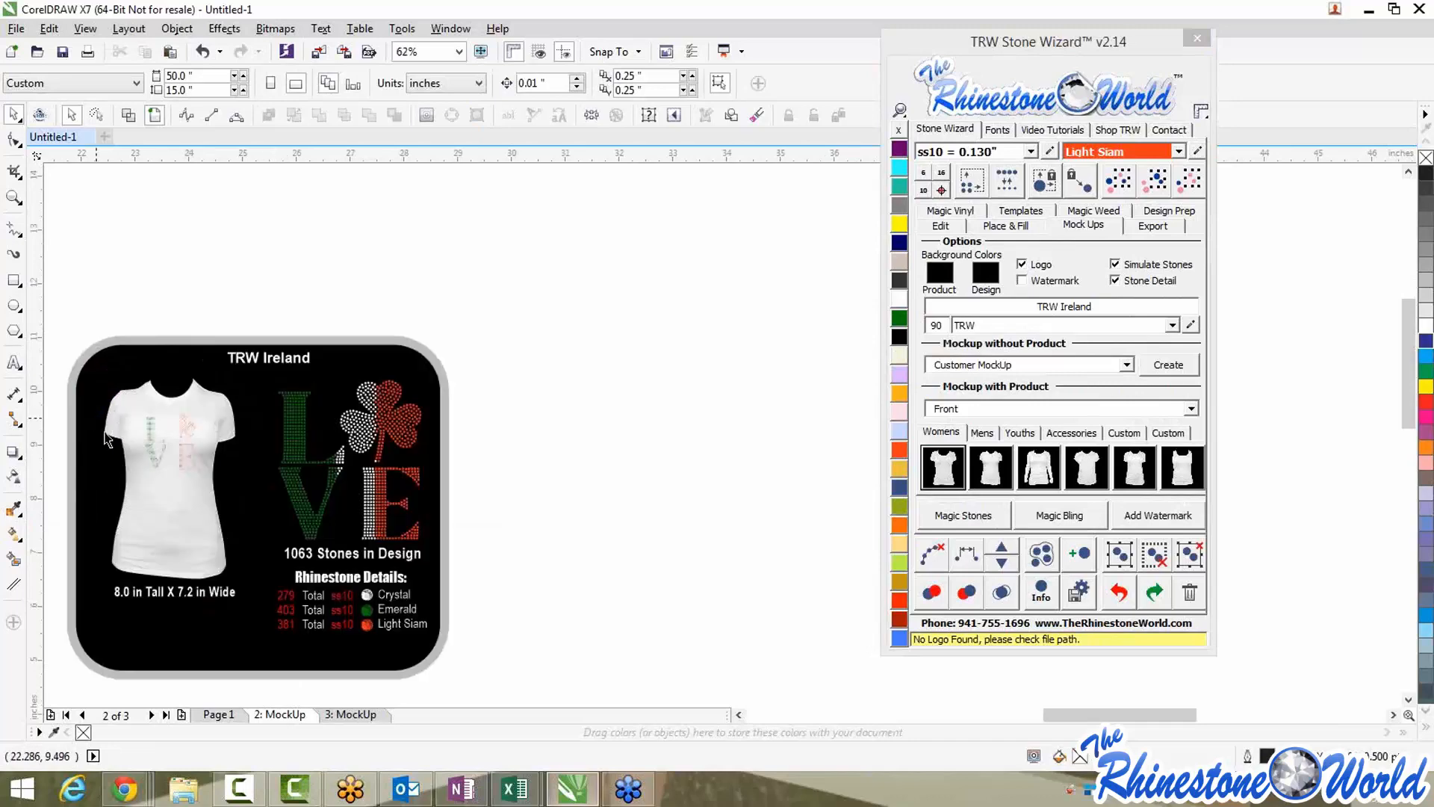
Recolor the mockup's scoop-neck shirt to Cobalt
scroll(185, 504, up, 3)
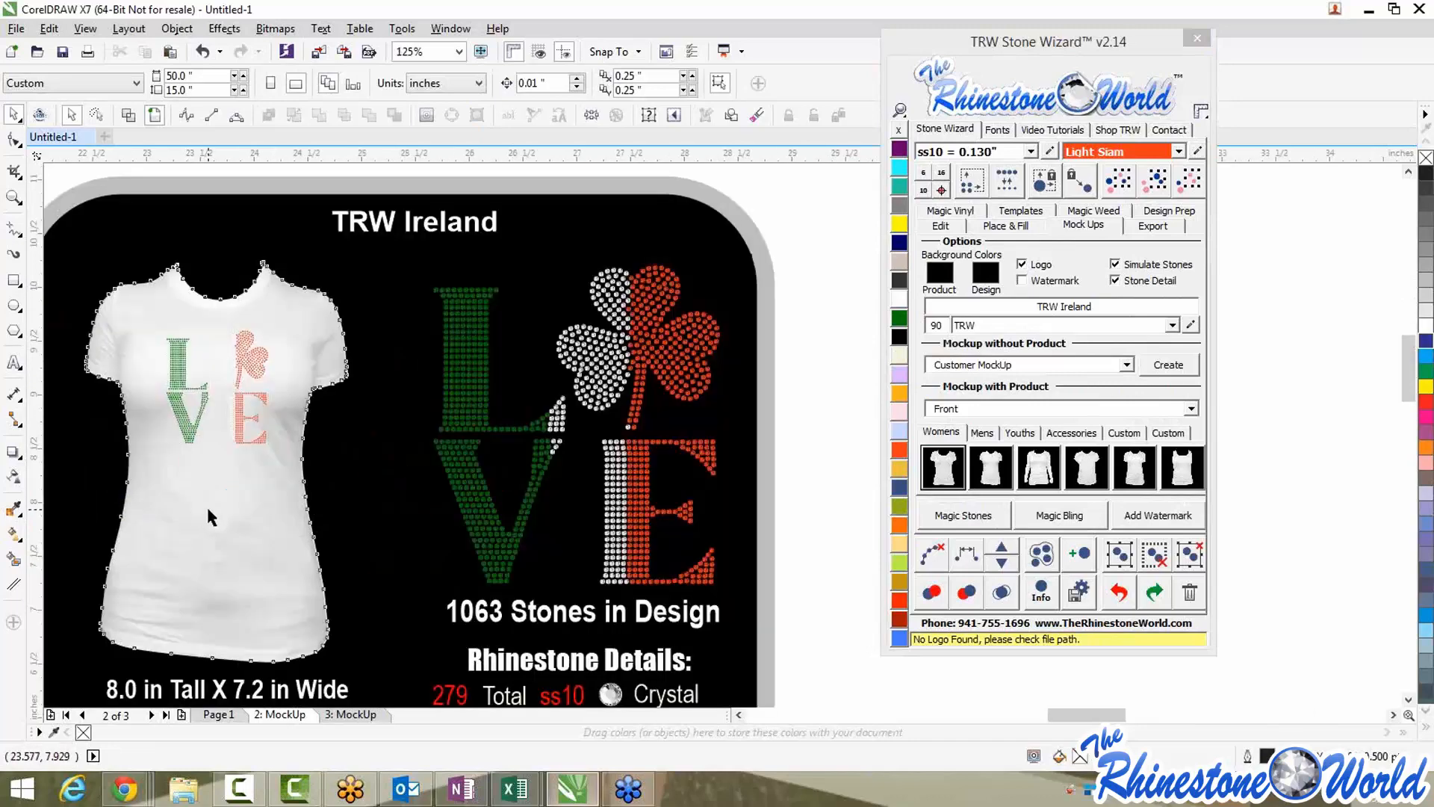
click(206, 505)
click(900, 242)
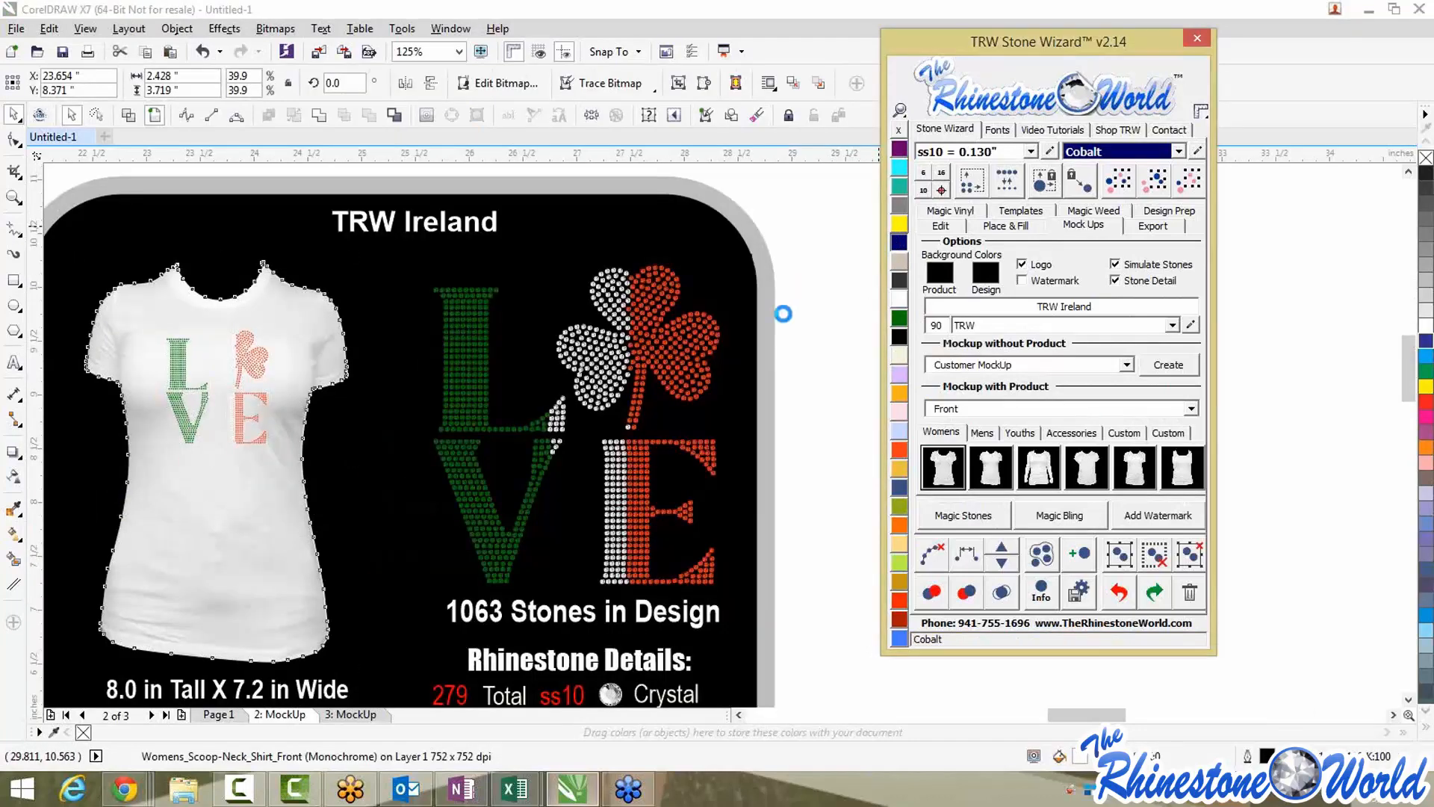
Return to Page 1 and move the spare black stacked LVE lettering from below the page onto the page
click(784, 310)
scroll(154, 348, up, 2)
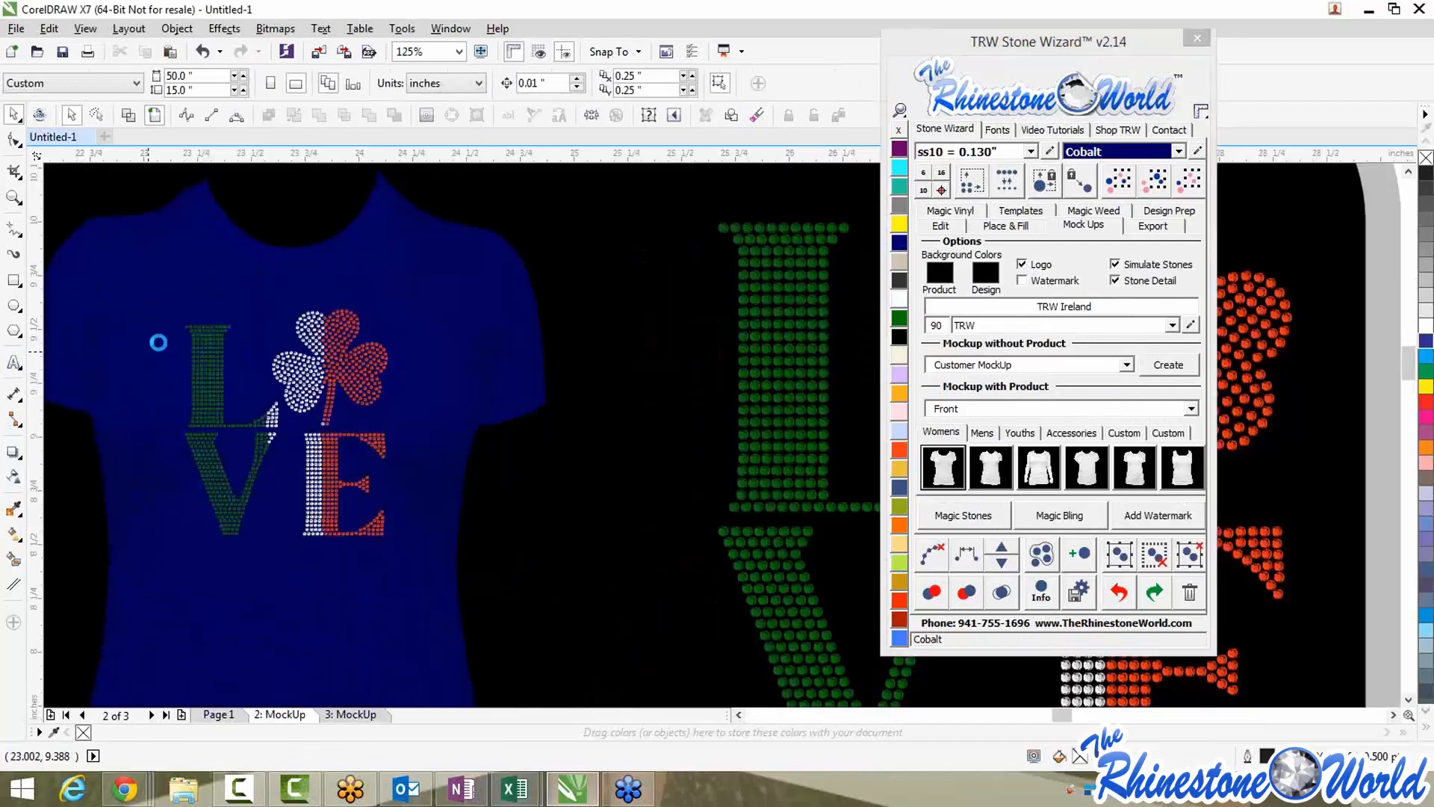
scroll(159, 338, down, 1)
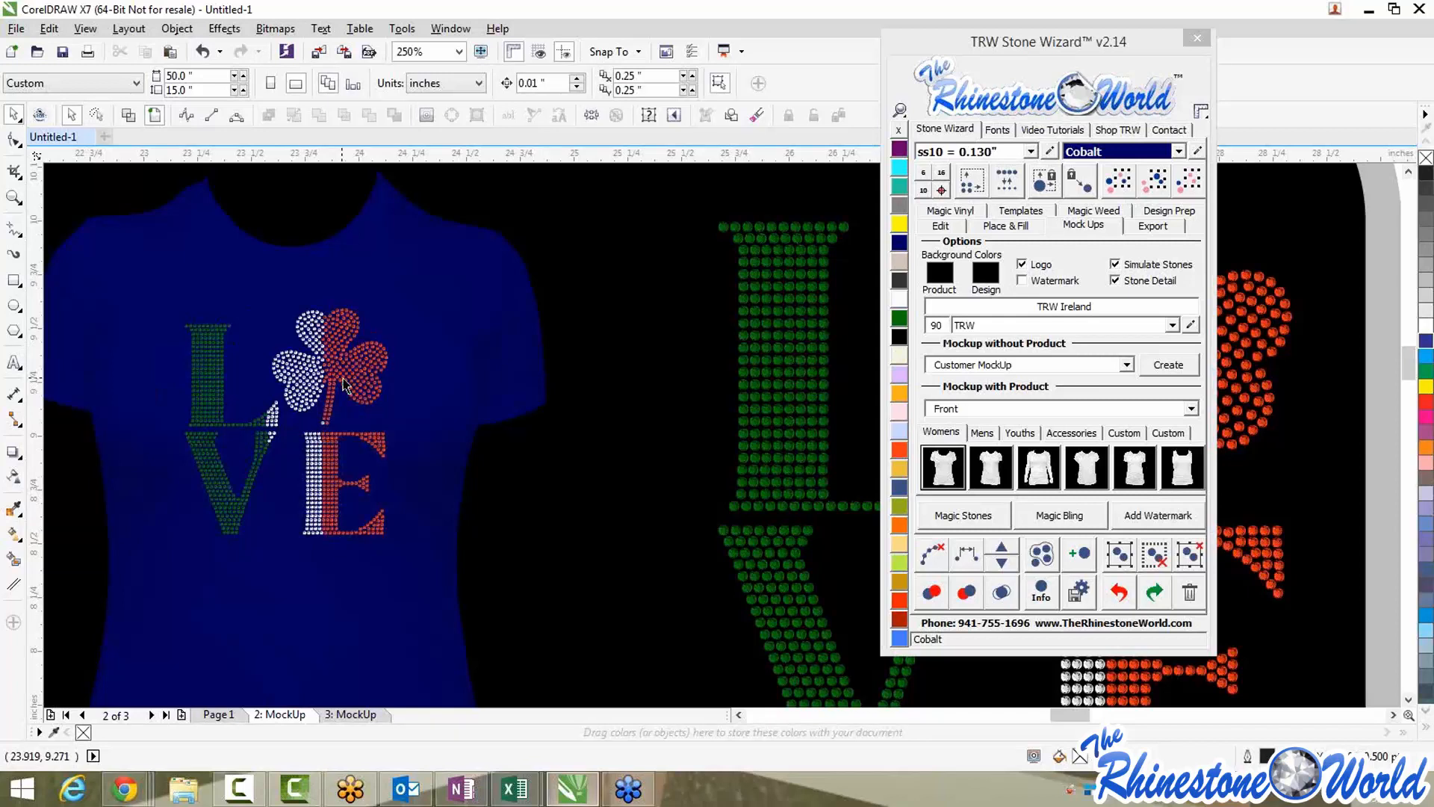
click(209, 714)
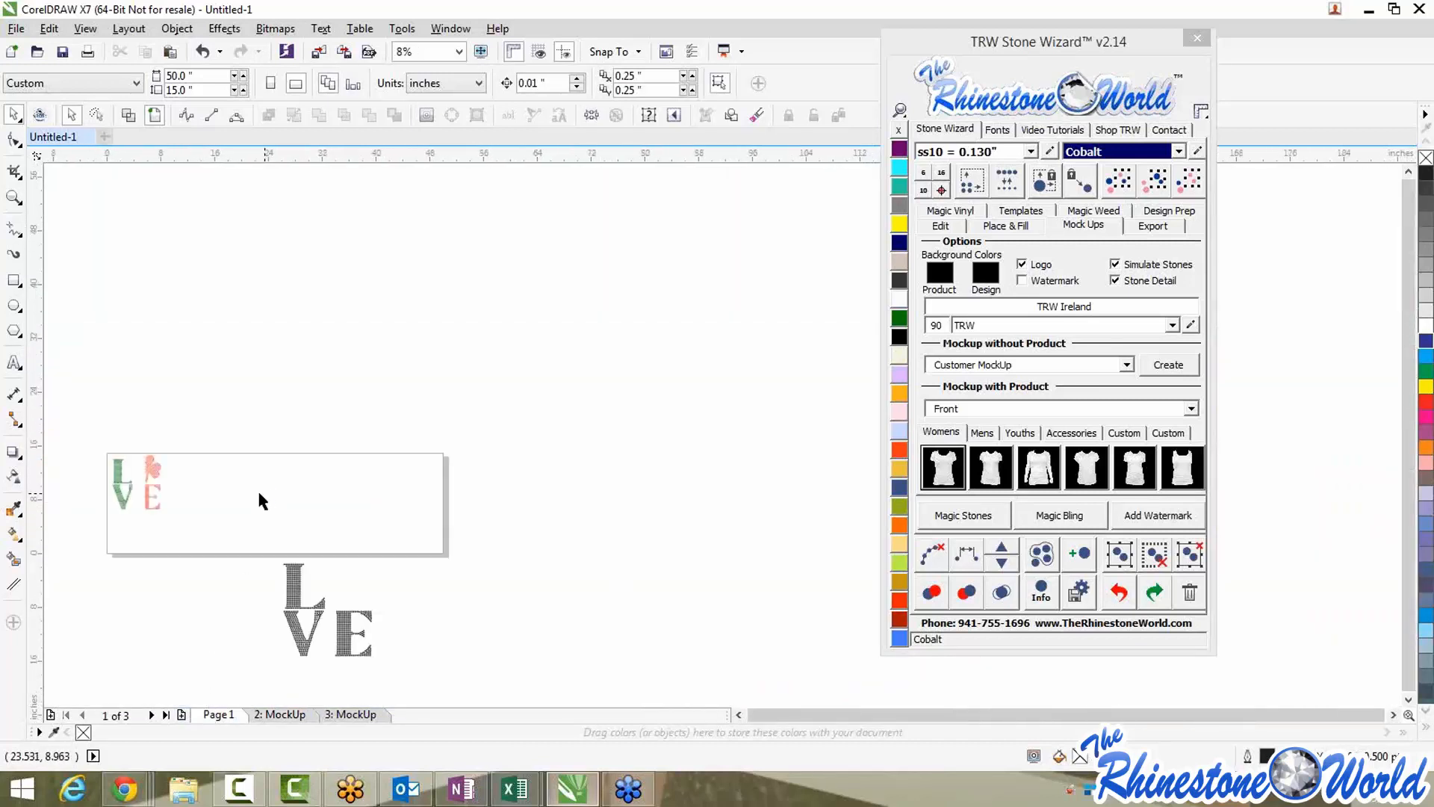
drag(90, 423, 418, 670)
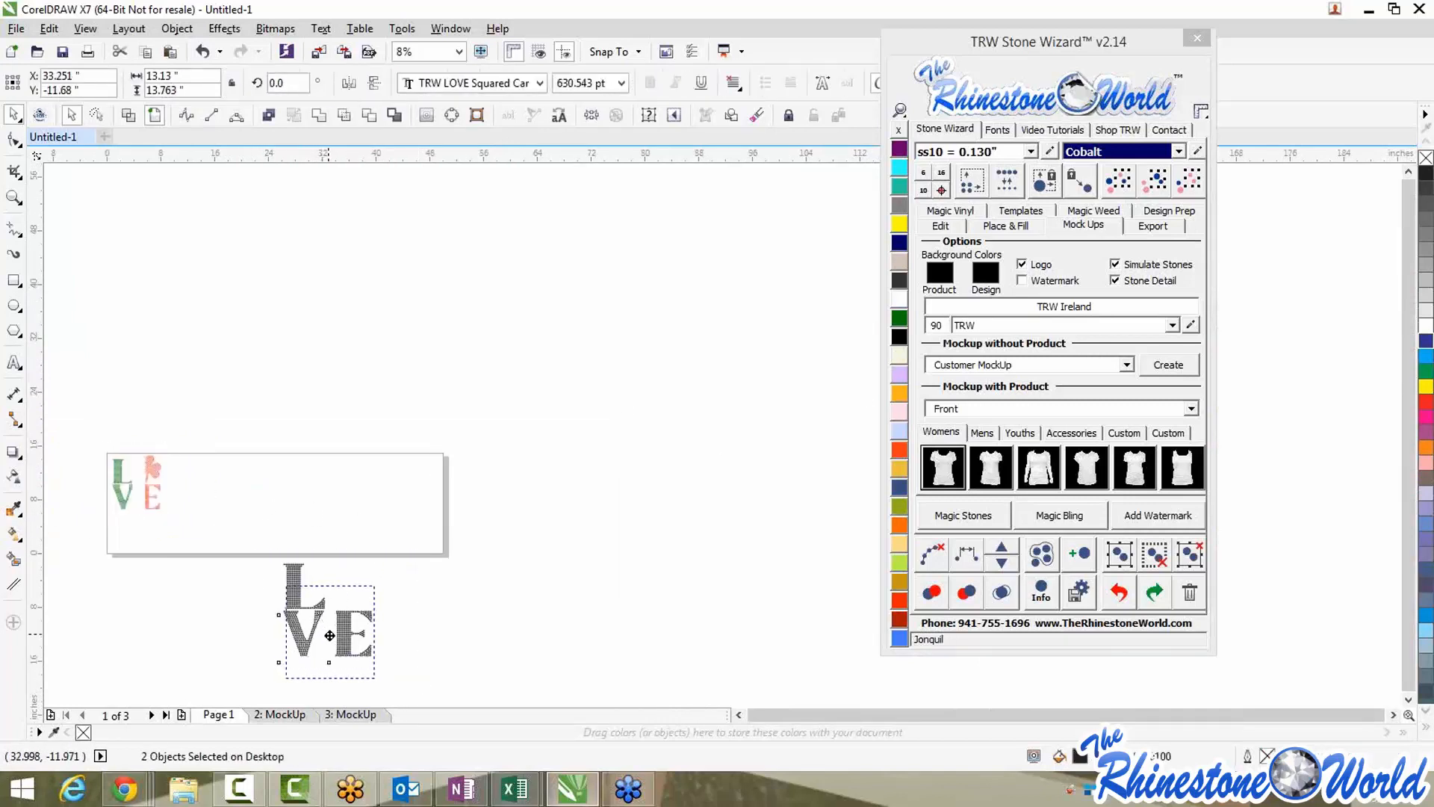
drag(330, 635, 335, 658)
click(73, 392)
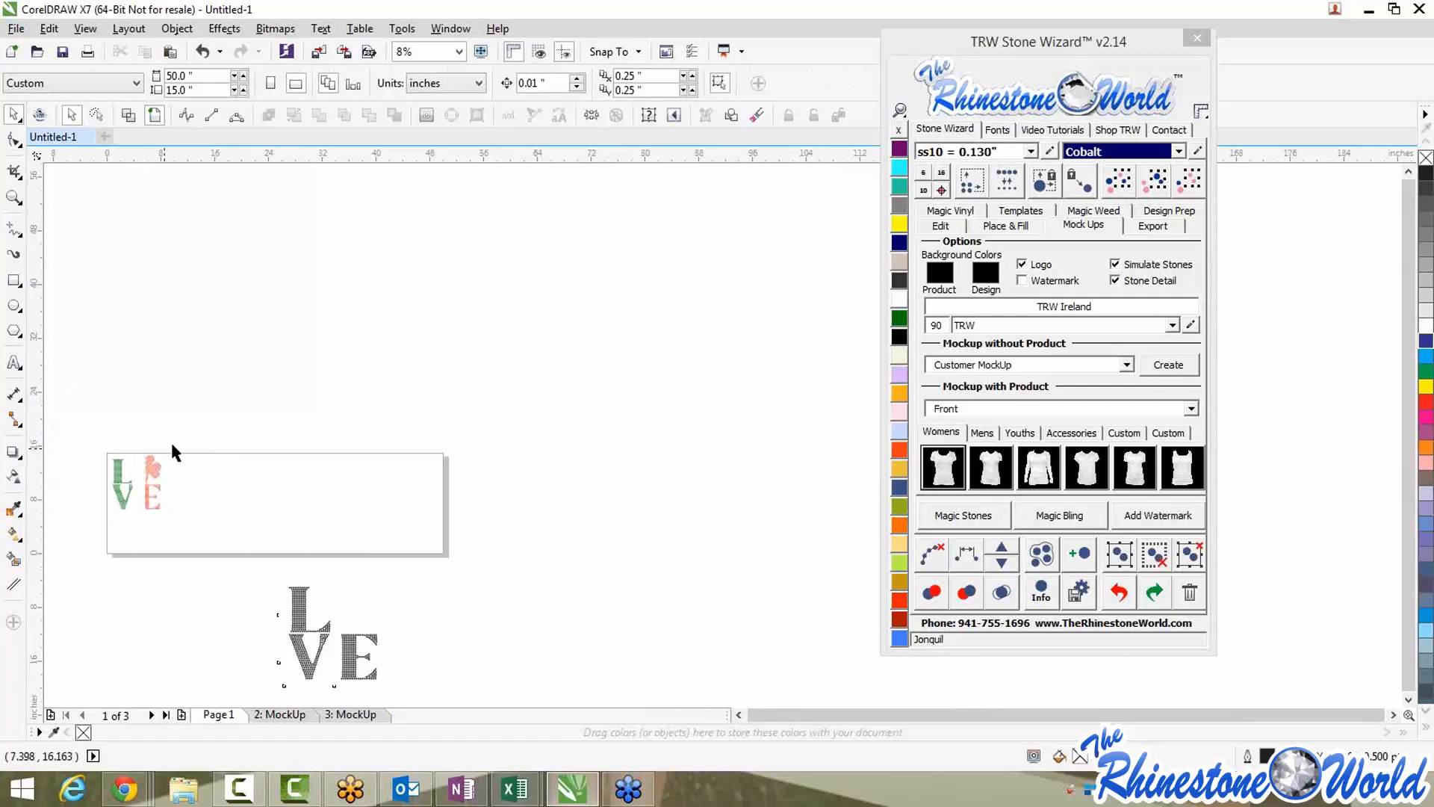
scroll(223, 560, down, 1)
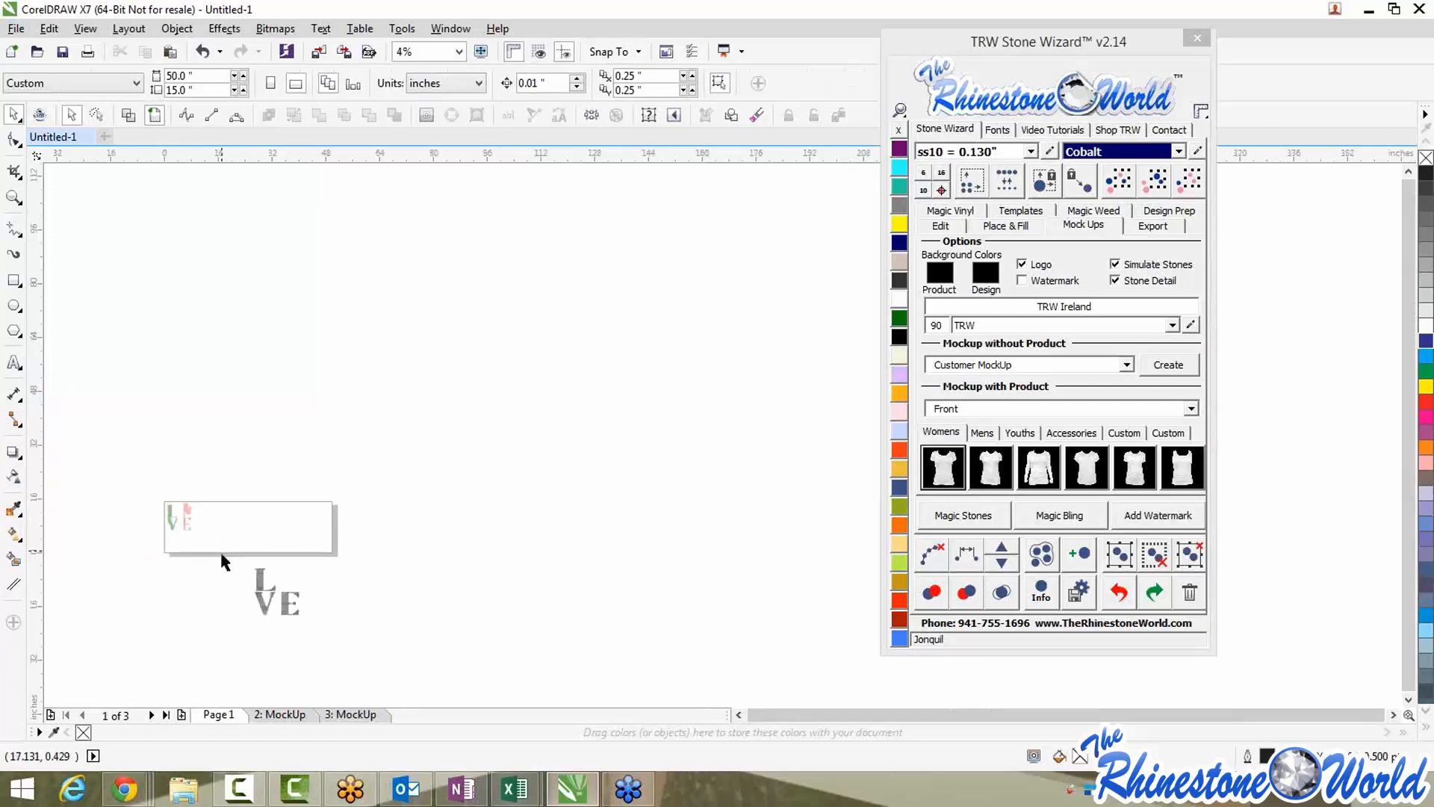
scroll(250, 585, up, 1)
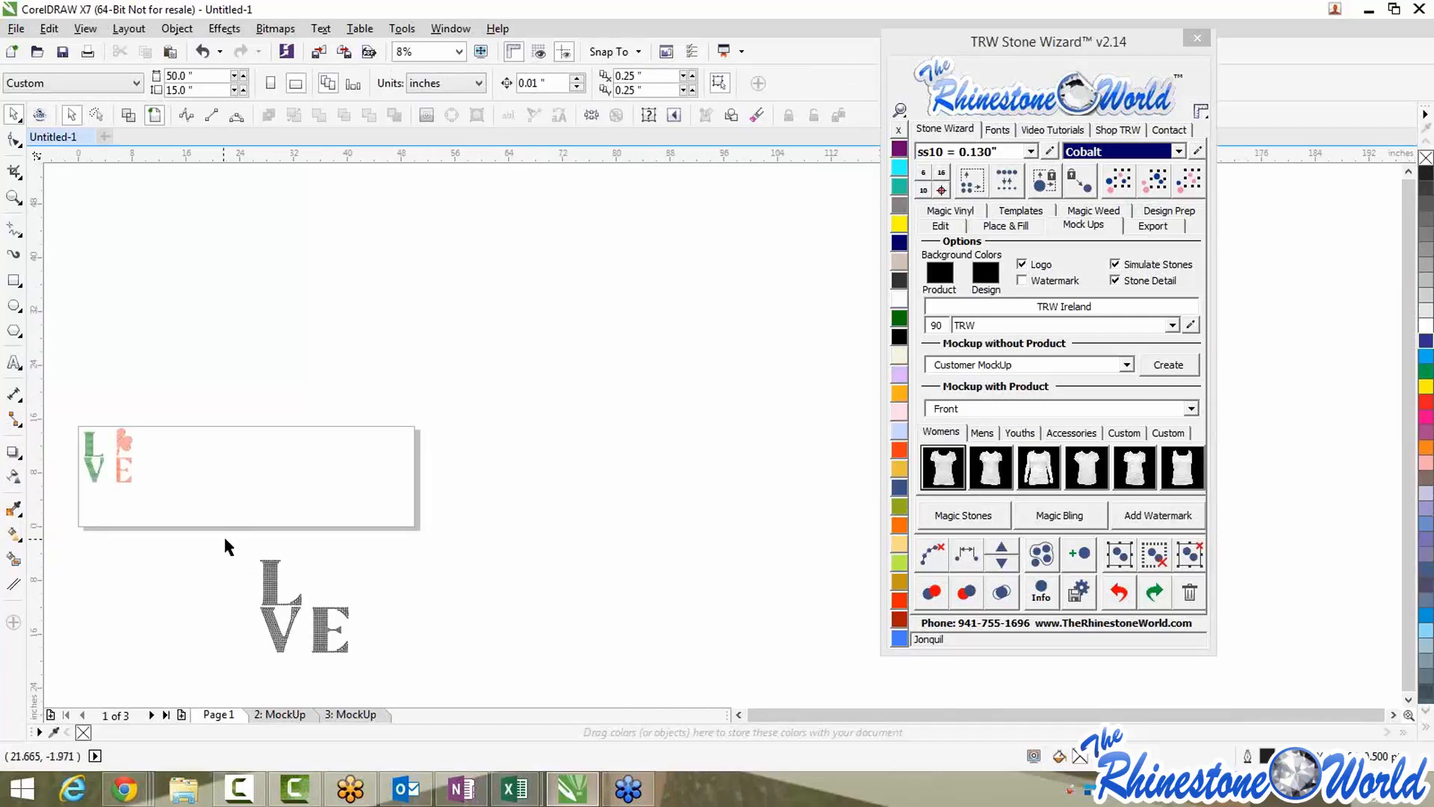
drag(223, 534, 401, 639)
drag(326, 584, 307, 447)
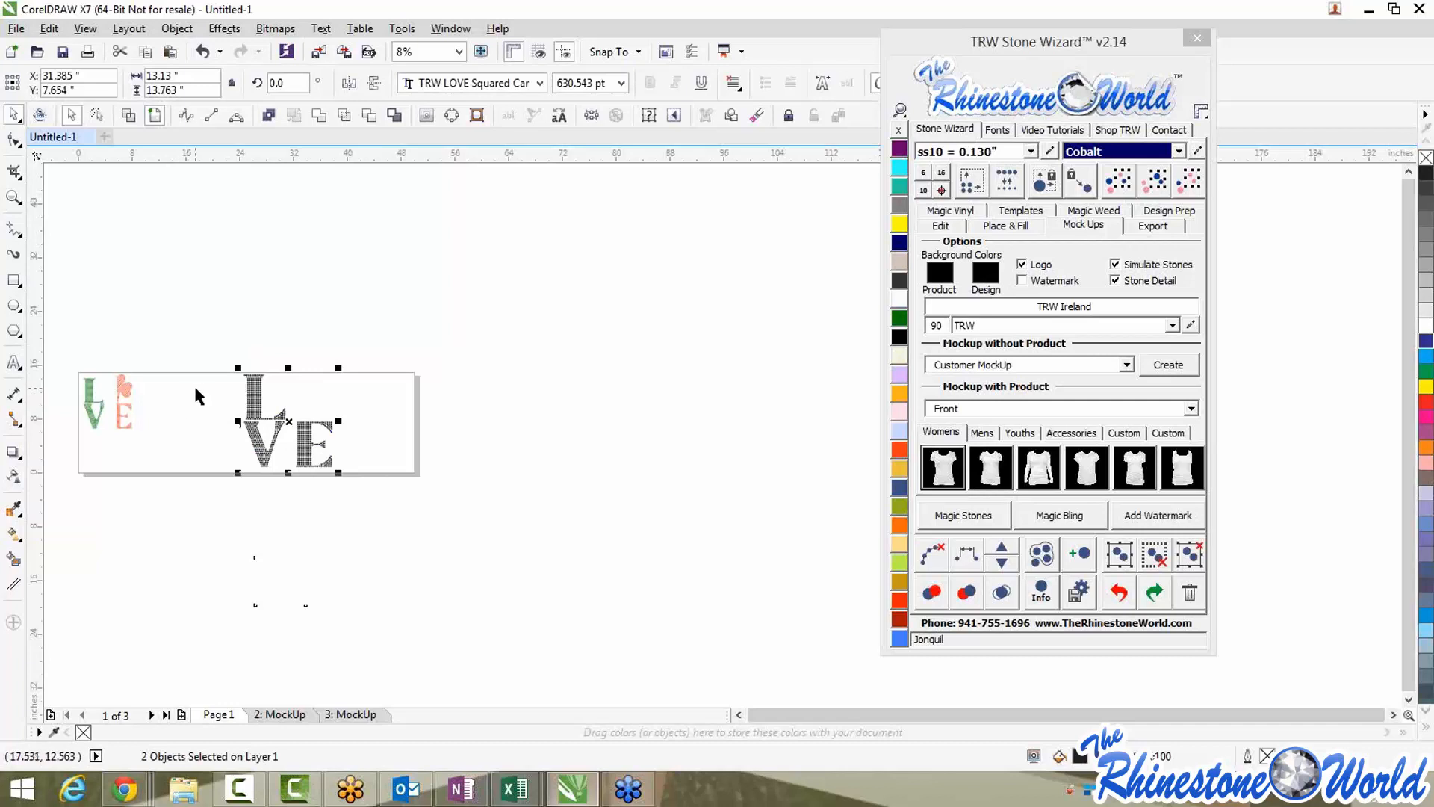
Try applying 2 Color Magic Text to the spare black LVE lettering and undo it
scroll(216, 381, up, 1)
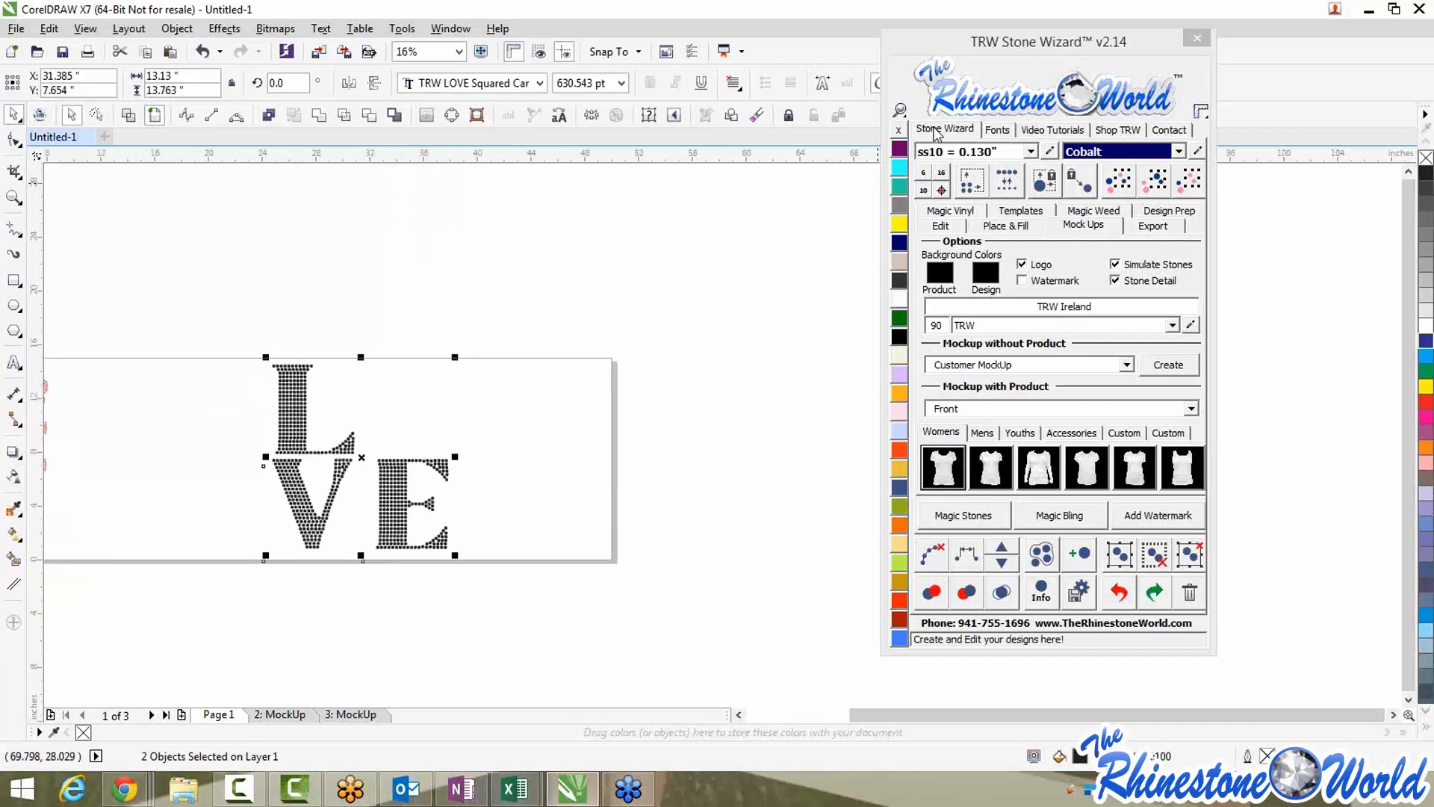
click(943, 226)
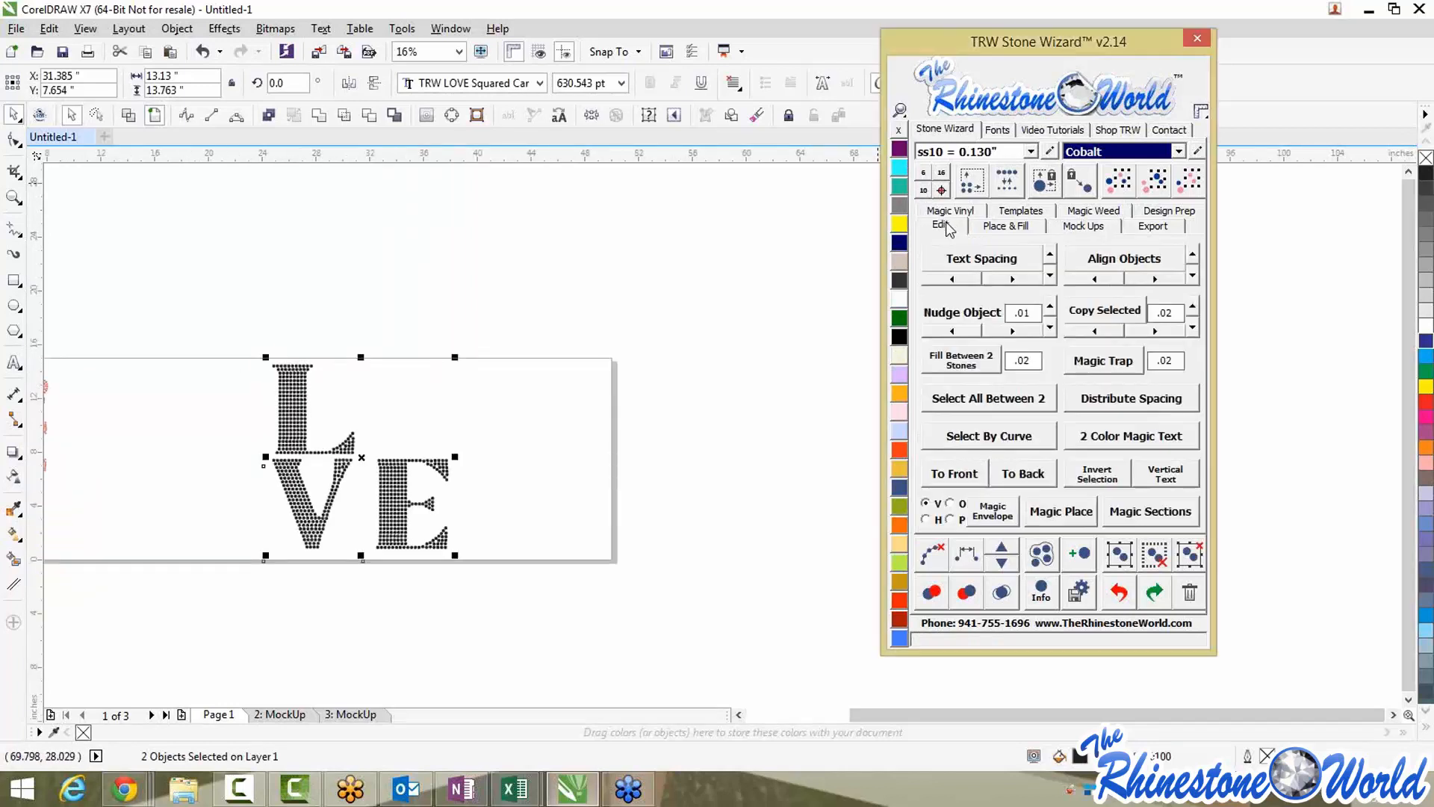
click(1154, 439)
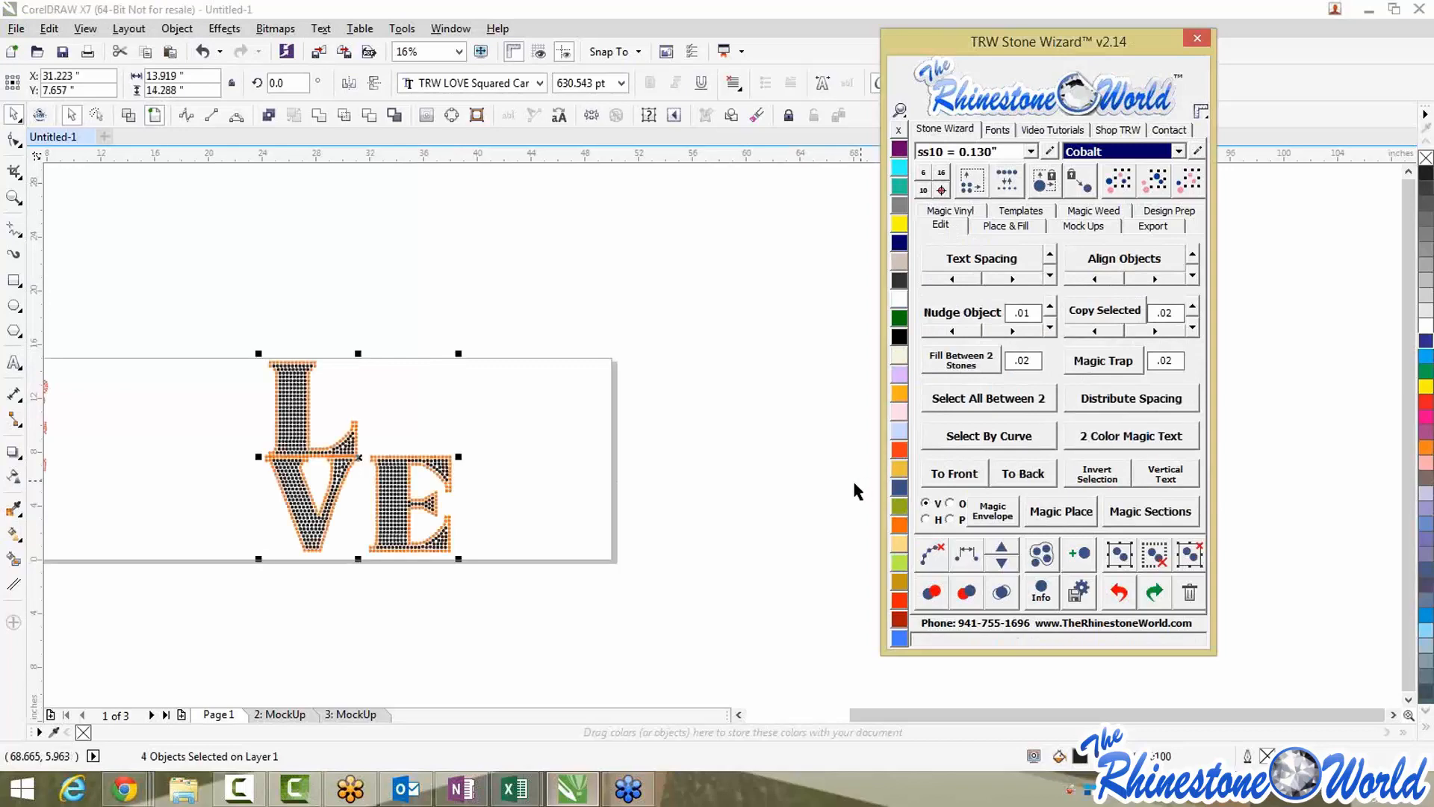
click(489, 488)
scroll(322, 470, up, 2)
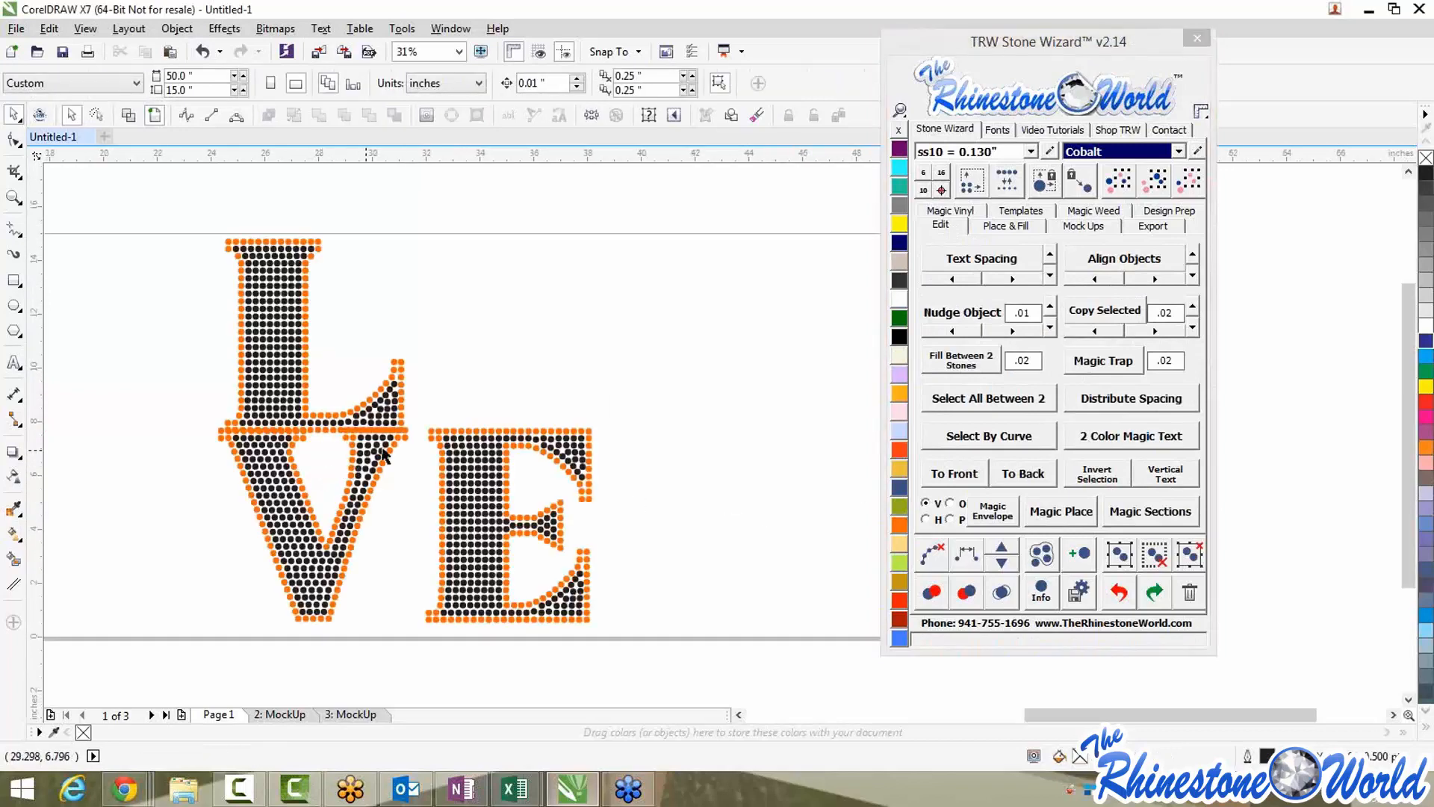
scroll(226, 433, up, 4)
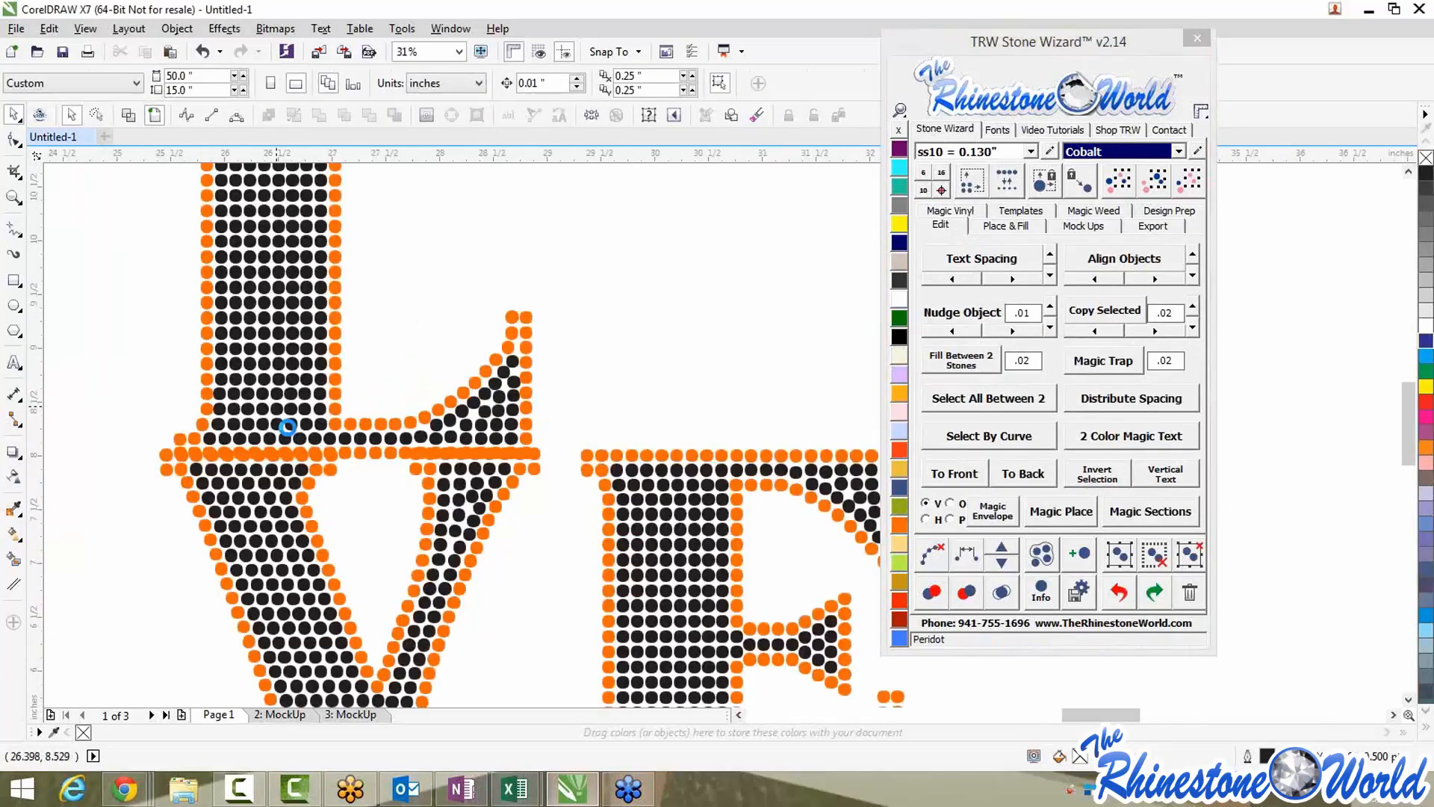
scroll(357, 495, down, 6)
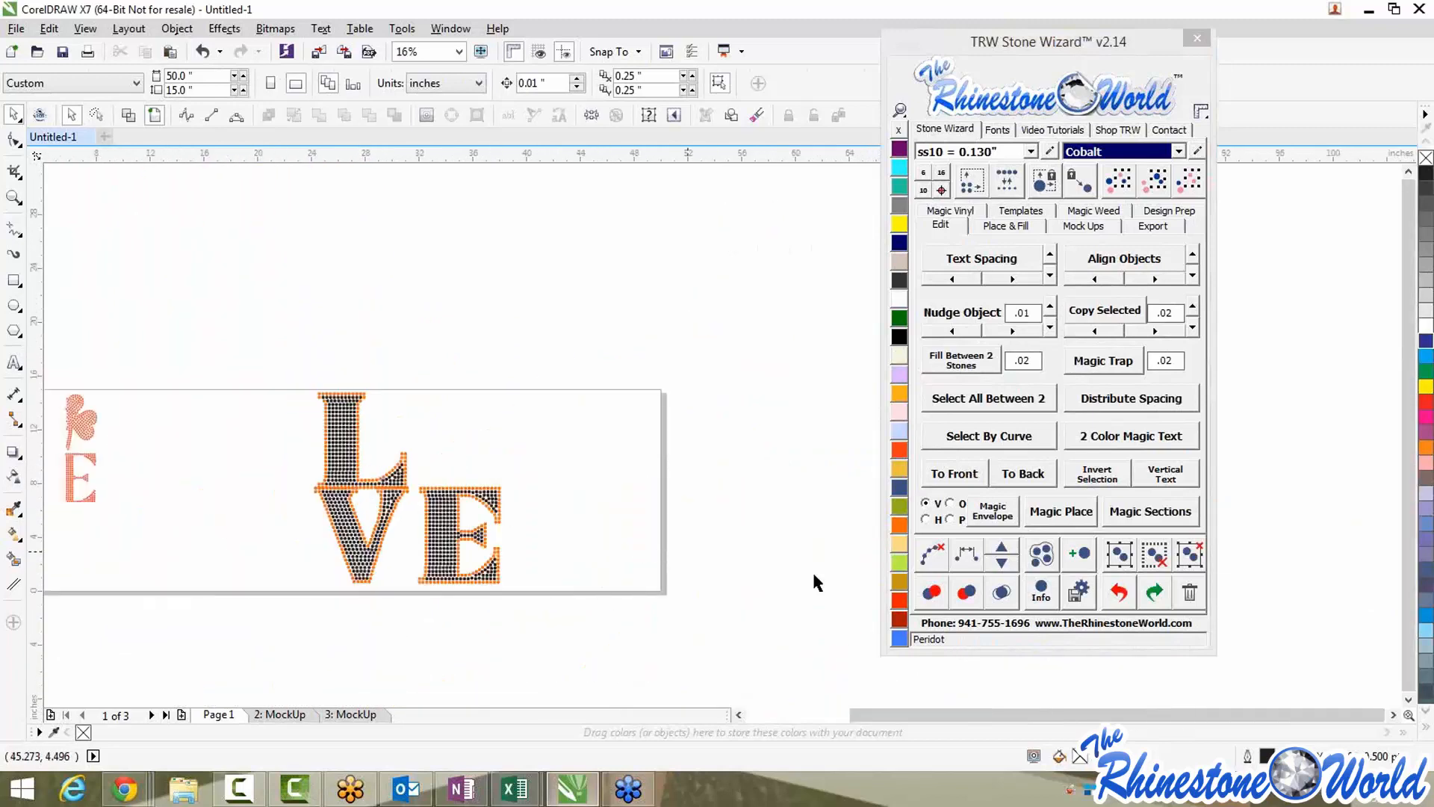
click(1118, 592)
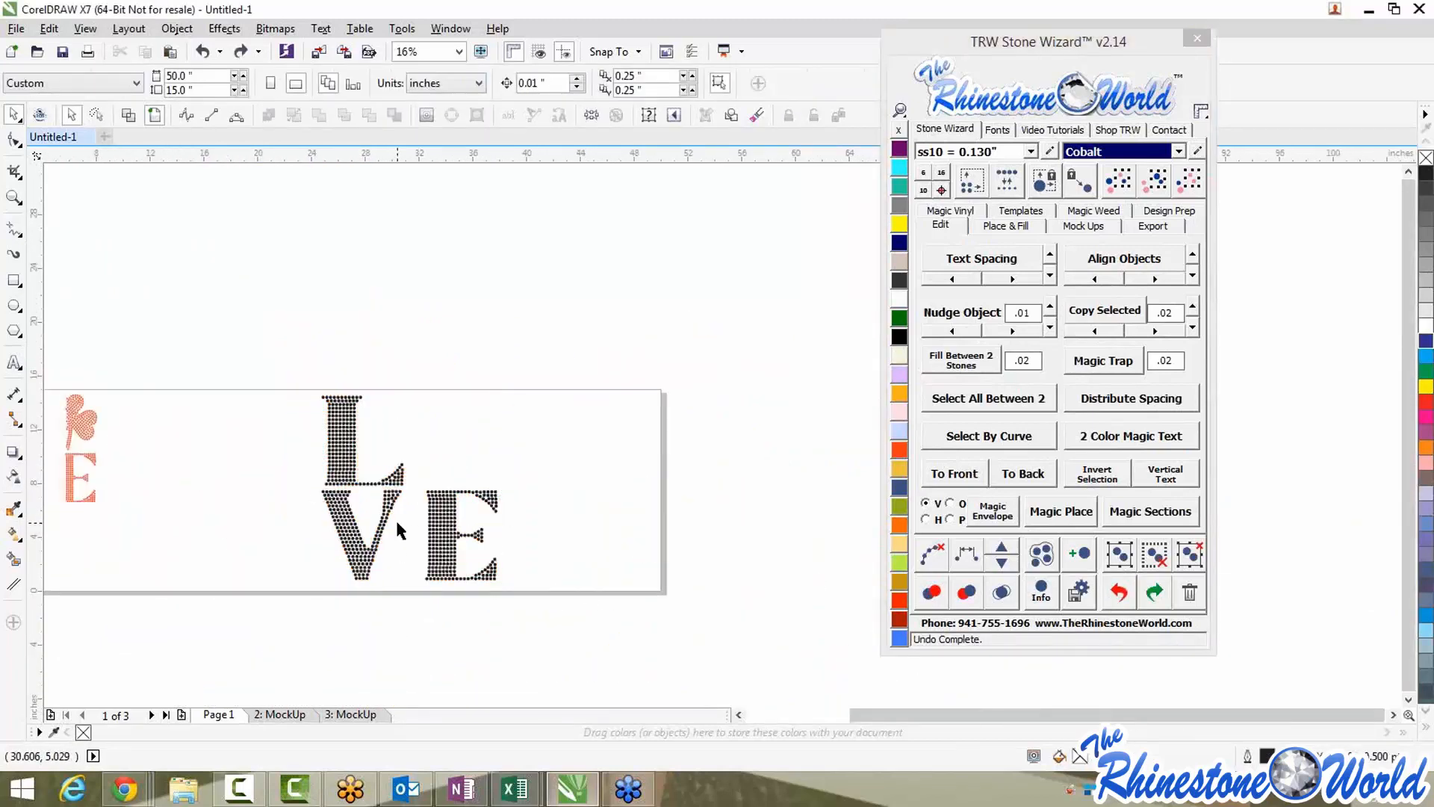
Nudge the VE line of the spare lettering down to a vertical position of about 3.73 inches
click(386, 517)
key(Down)
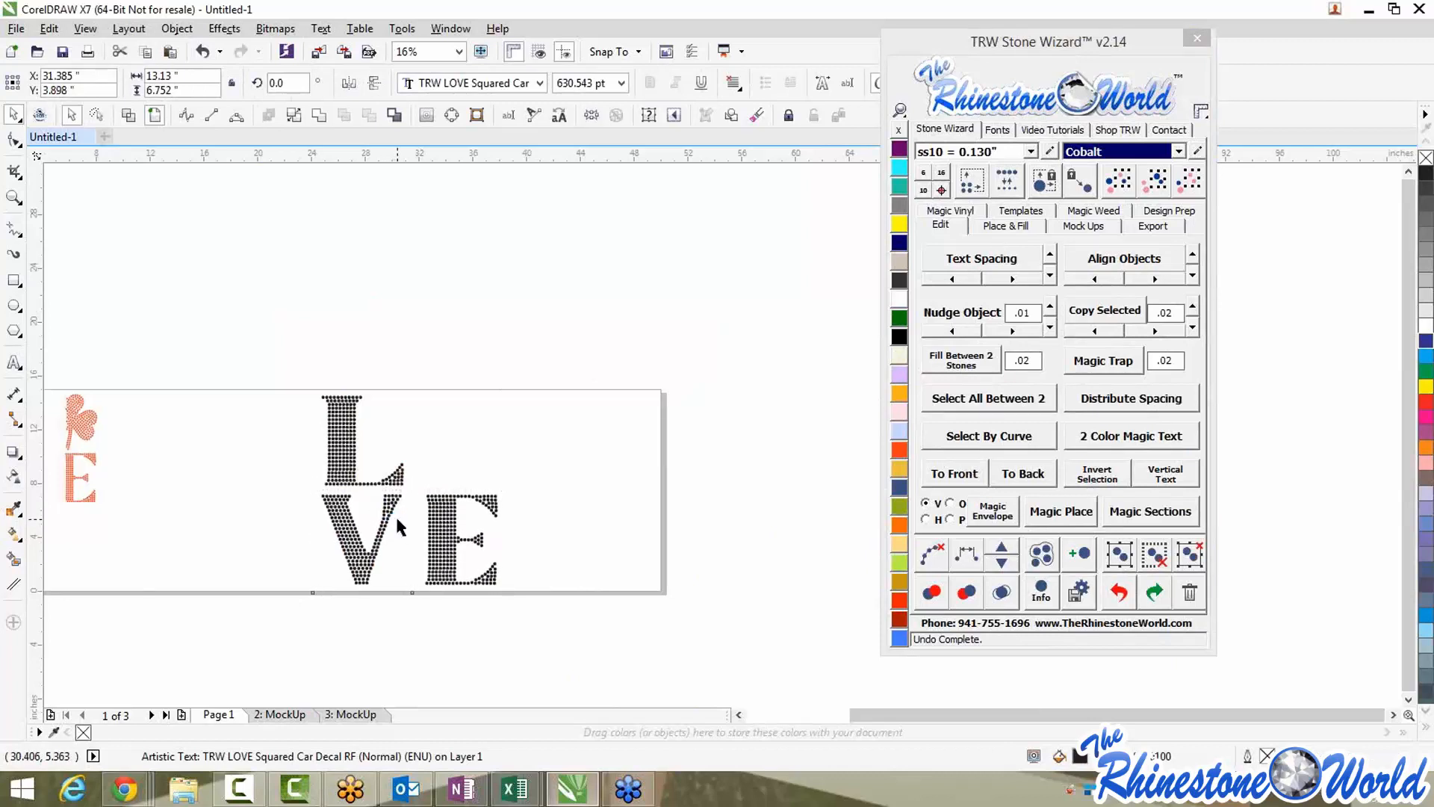
key(Down)
key(Down)
key(Down)
key(ctrl+Down)
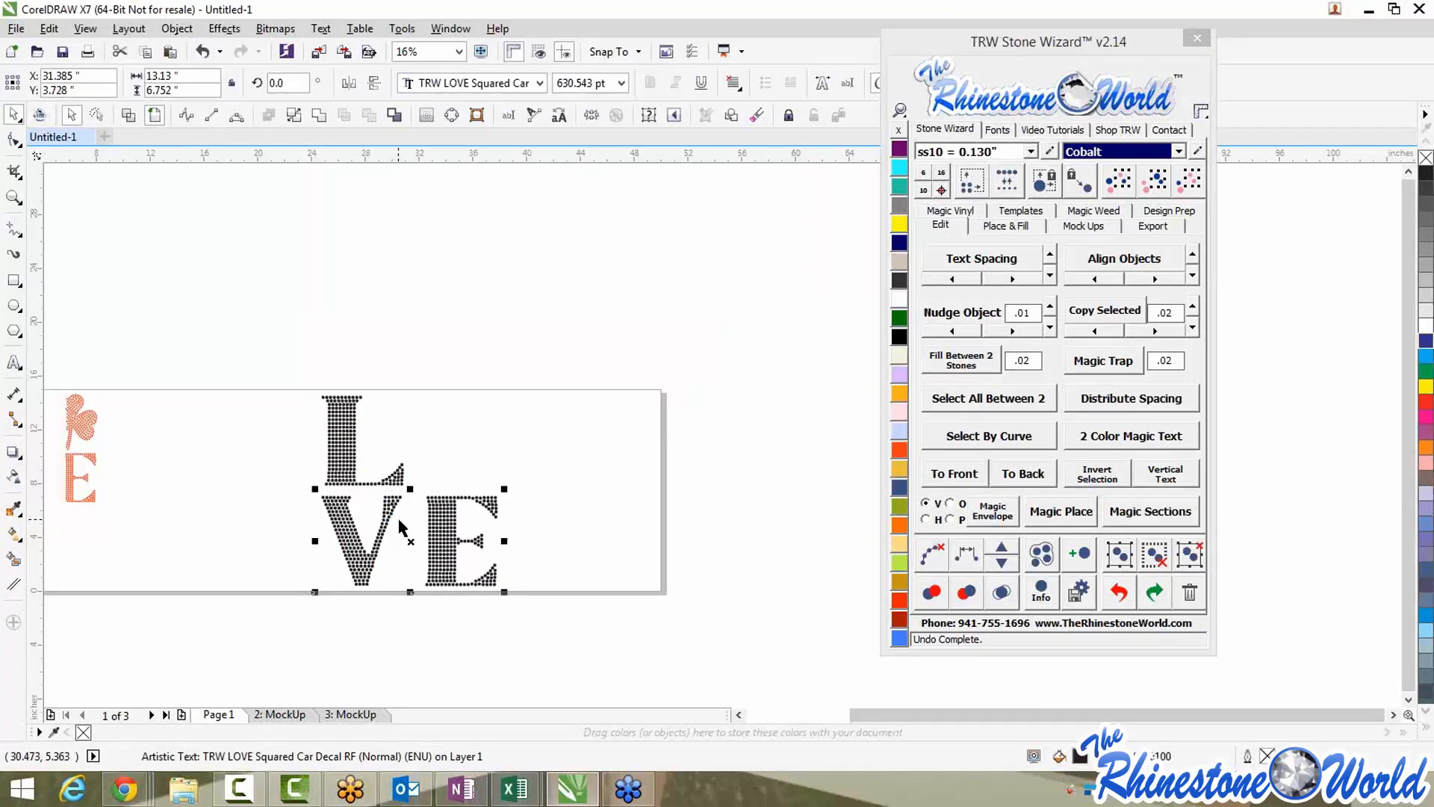
Apply 2 Color Magic Text to both lines of the stacked LVE lettering
drag(268, 345, 608, 679)
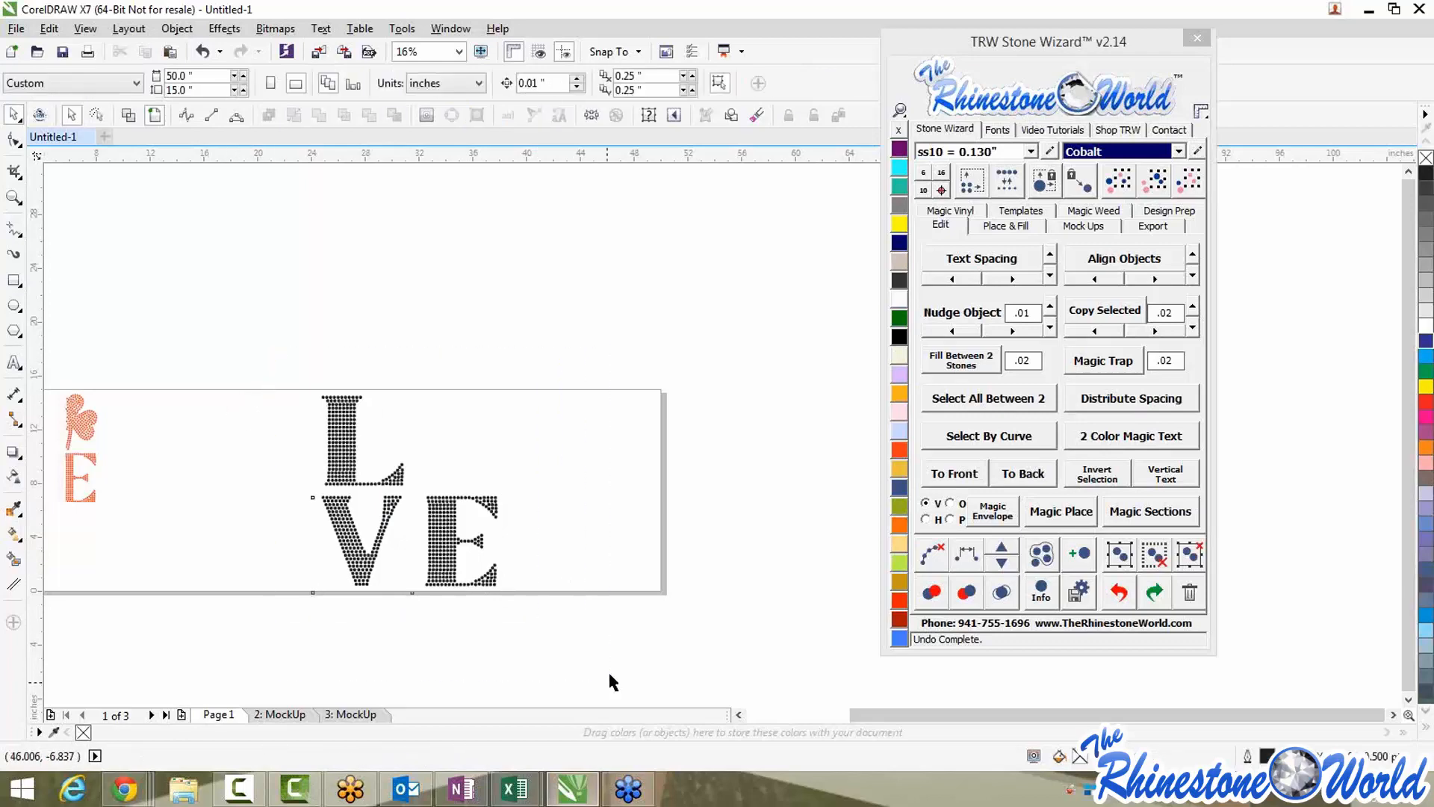
click(1108, 447)
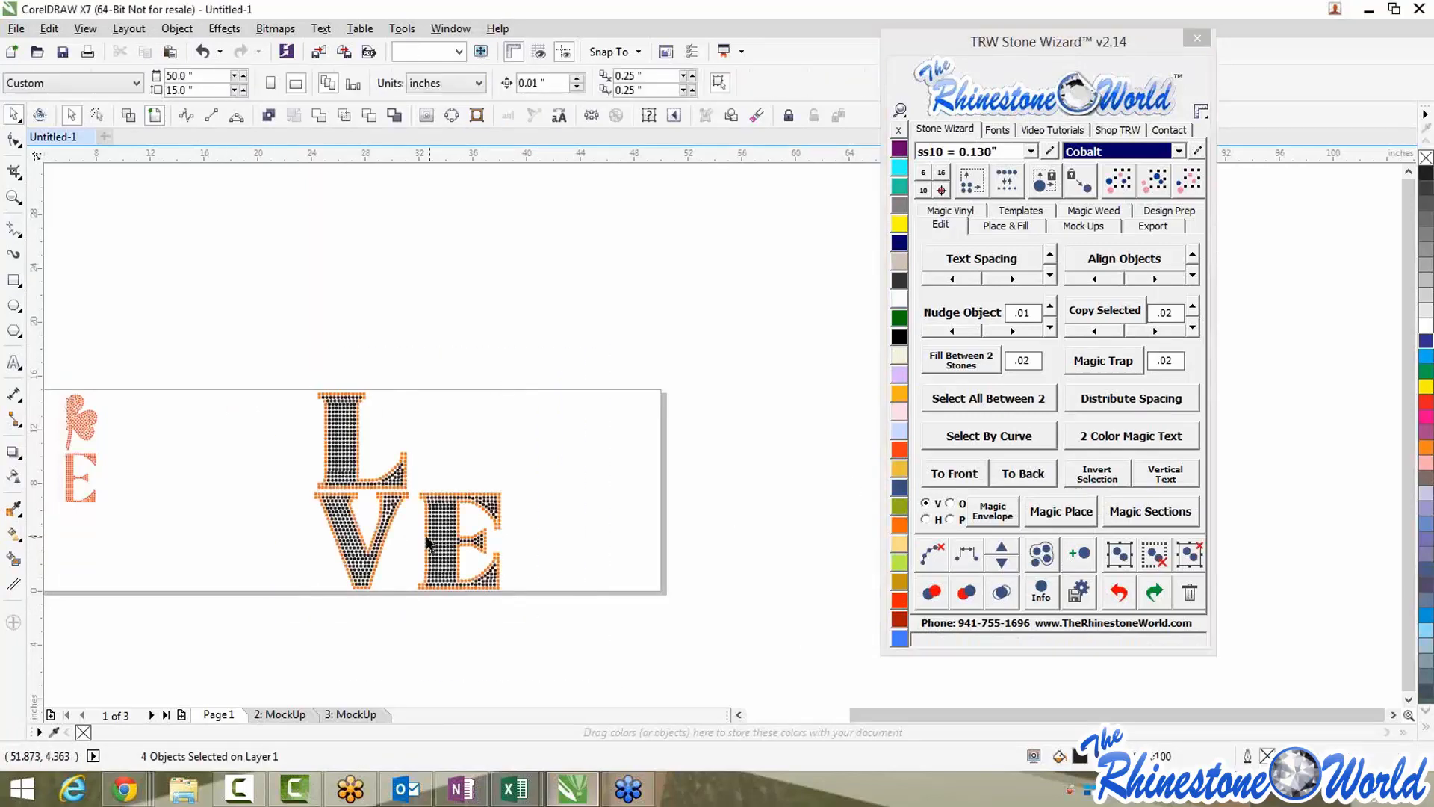
scroll(313, 499, up, 2)
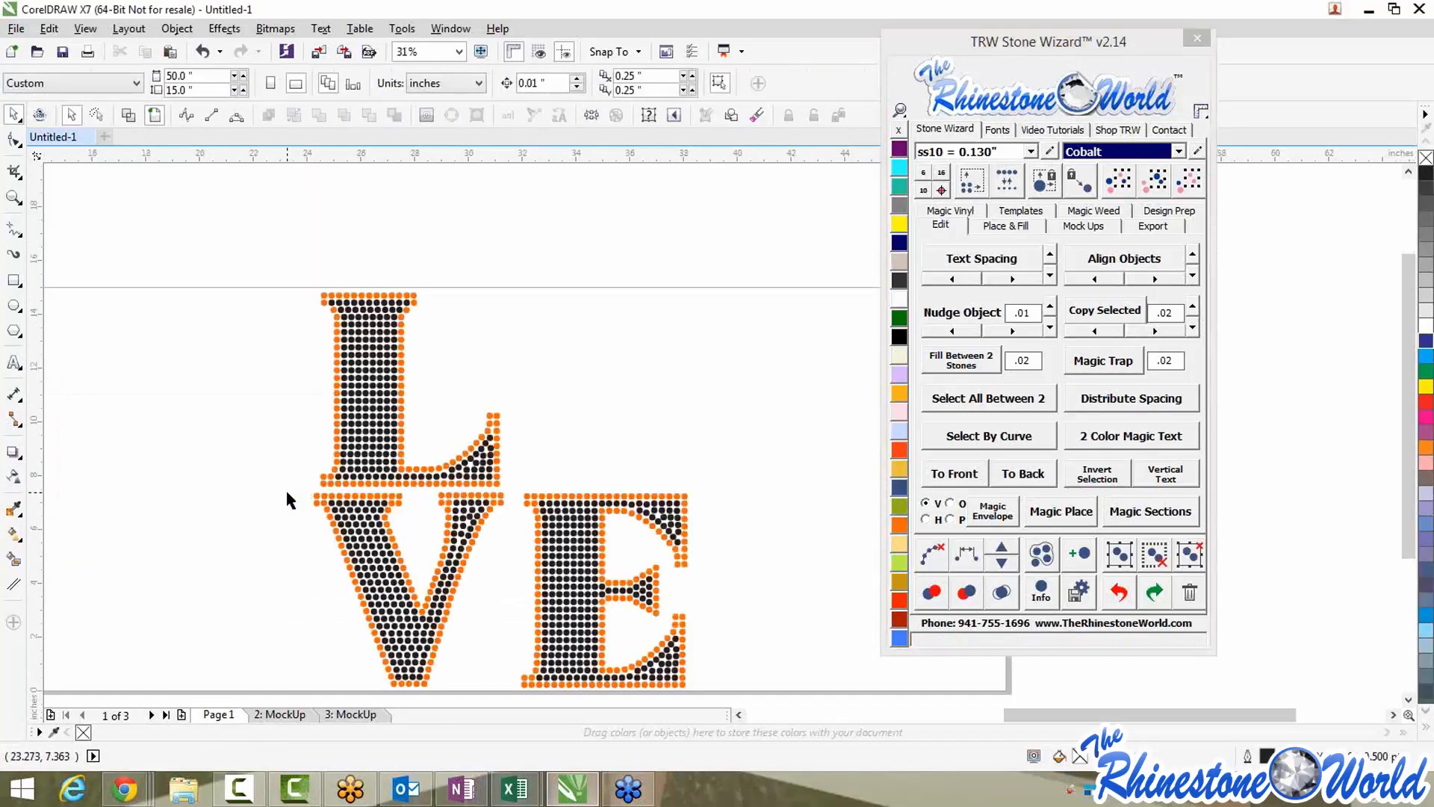
Nudge the outlined VE line up and right to X 31.433 and Y 3.865 inches
drag(286, 493, 778, 656)
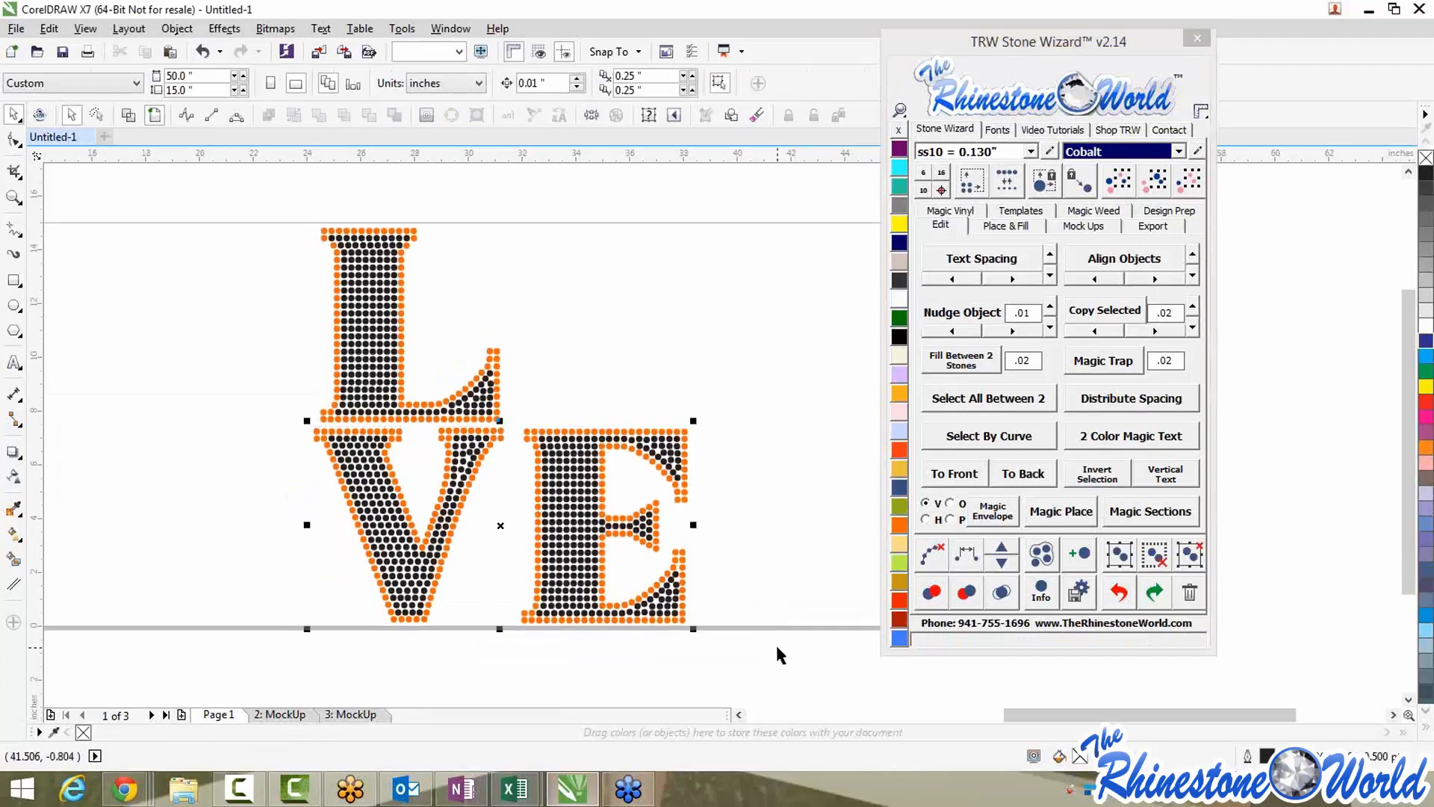
drag(499, 525, 498, 519)
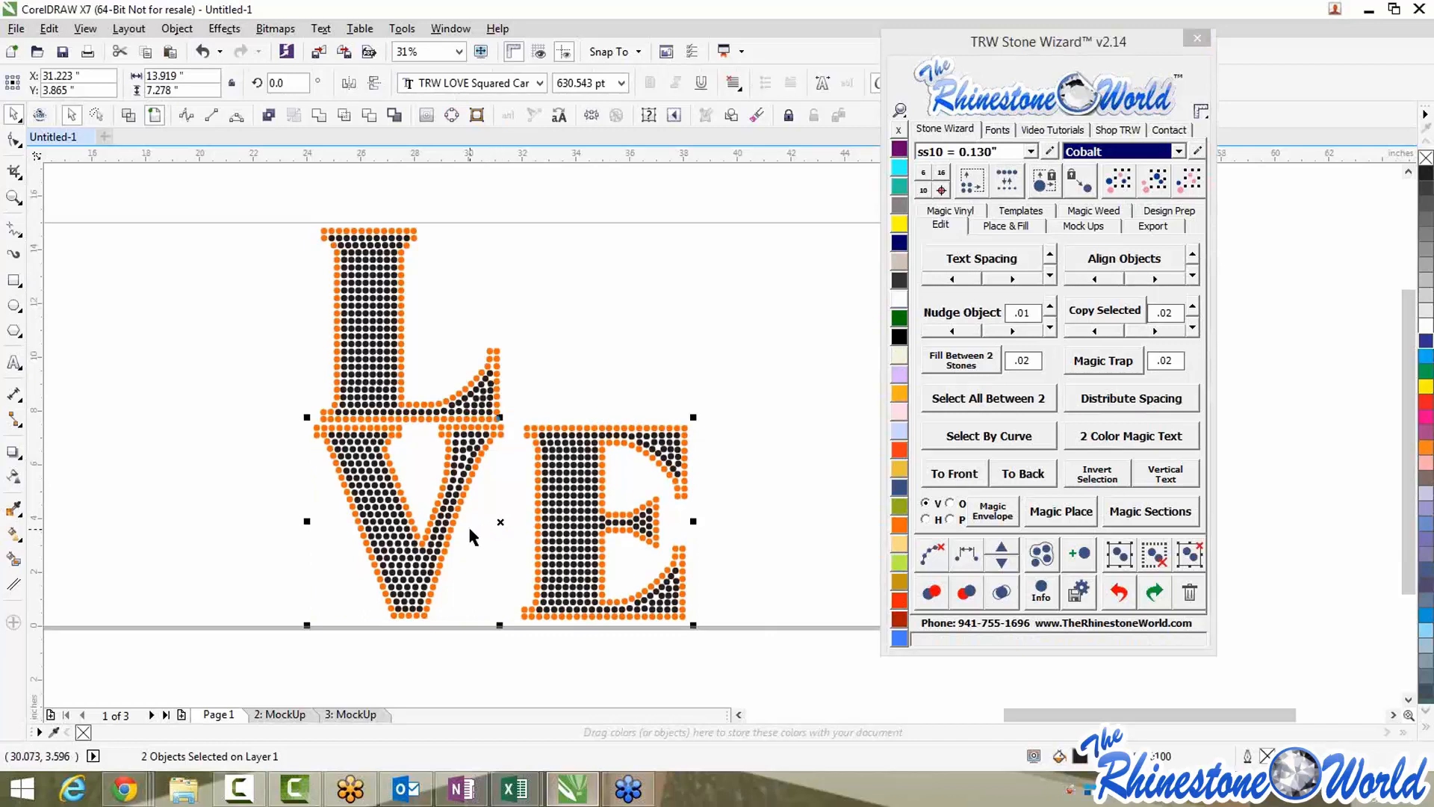
key(Right)
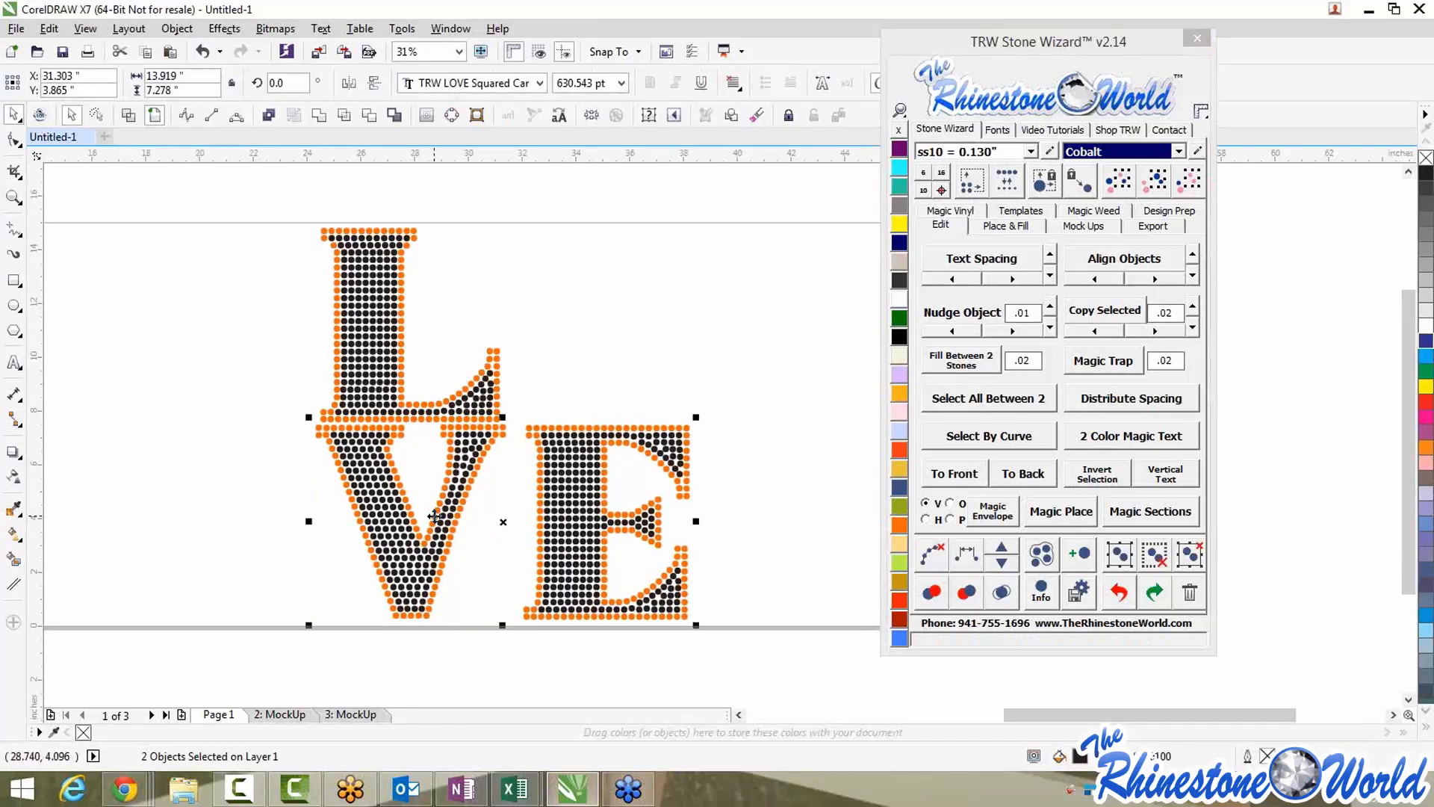
key(Right)
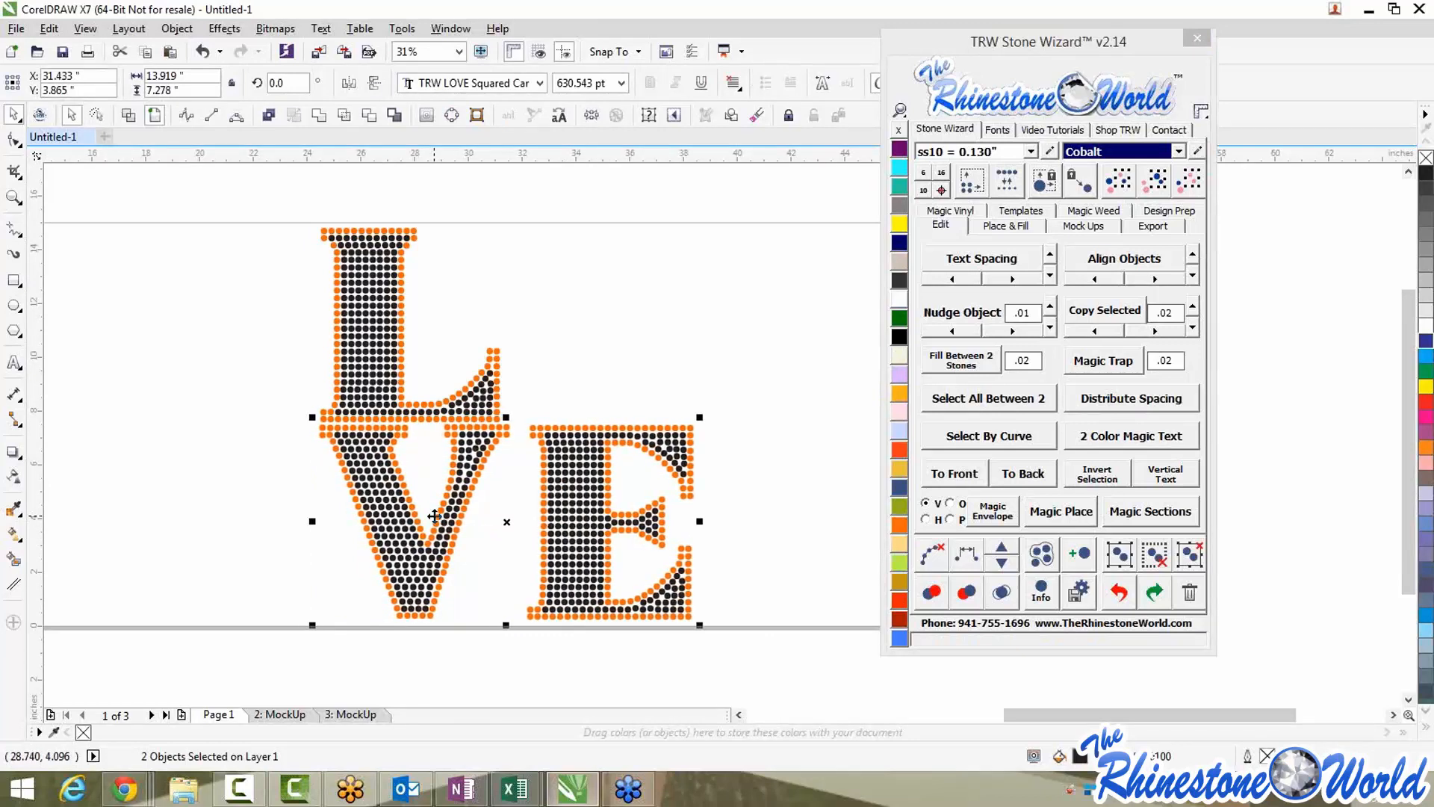
click(254, 435)
Recolor the whole Irish-colored LOVE design with the shamrock to Jet Black
scroll(254, 435, down, 3)
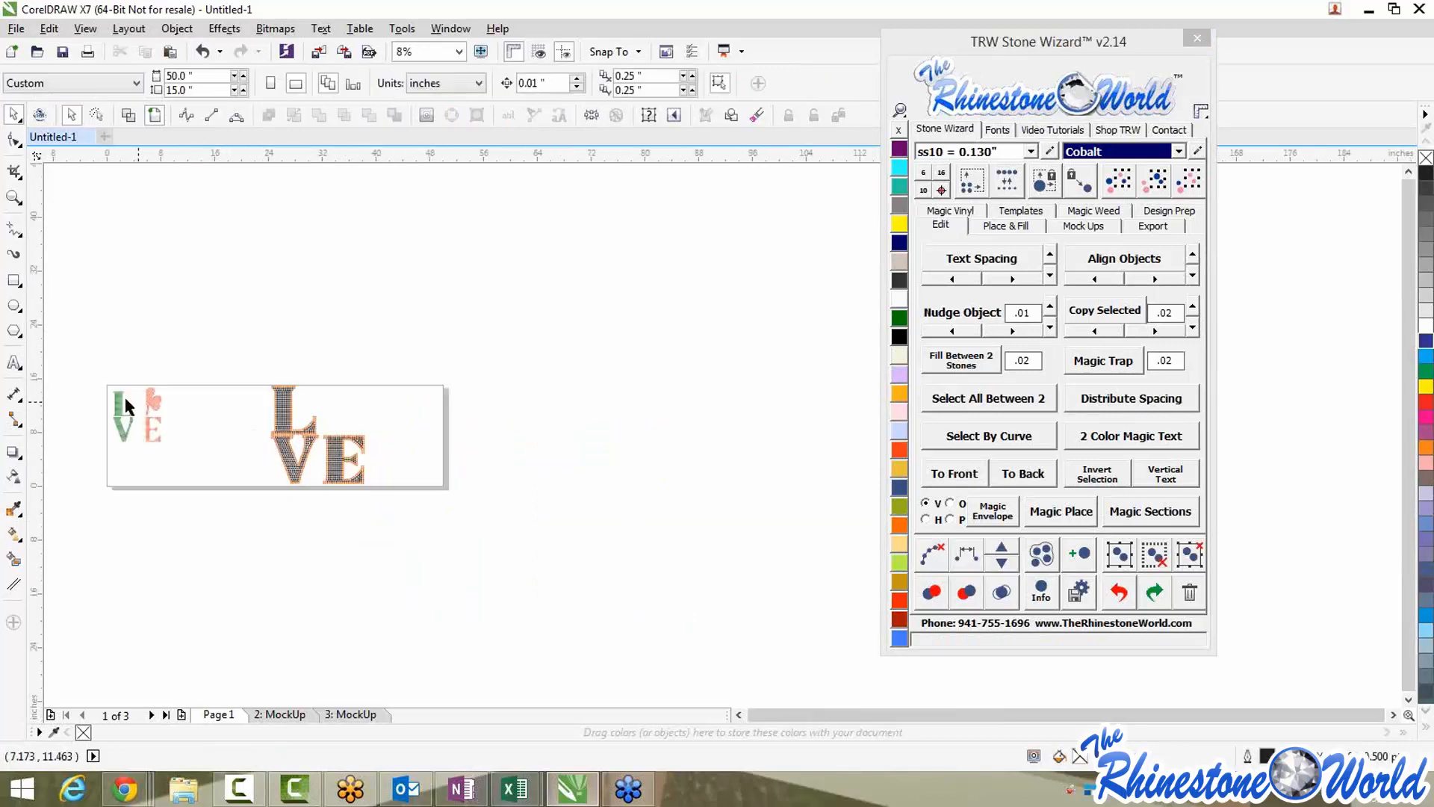
scroll(135, 403, up, 3)
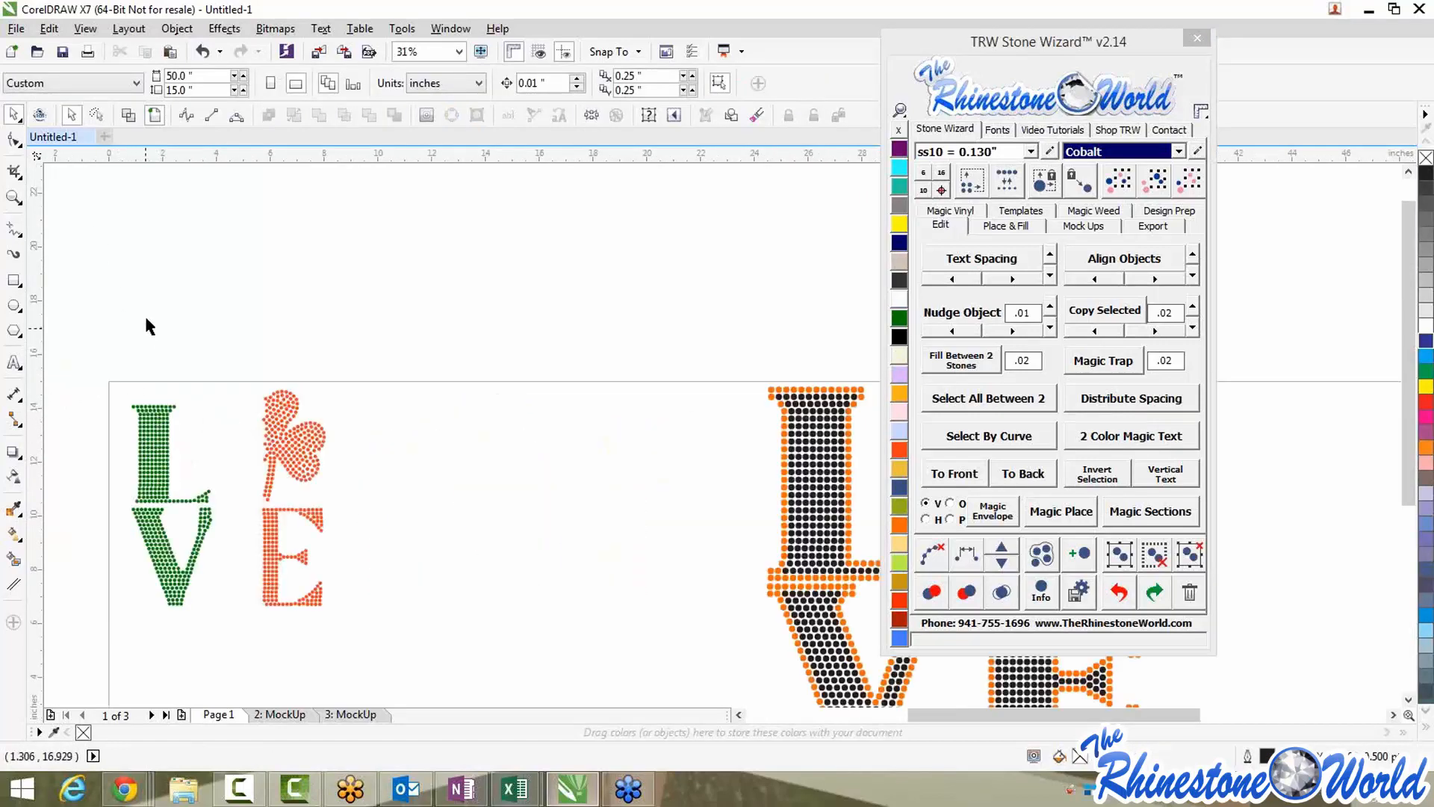
drag(92, 351, 399, 669)
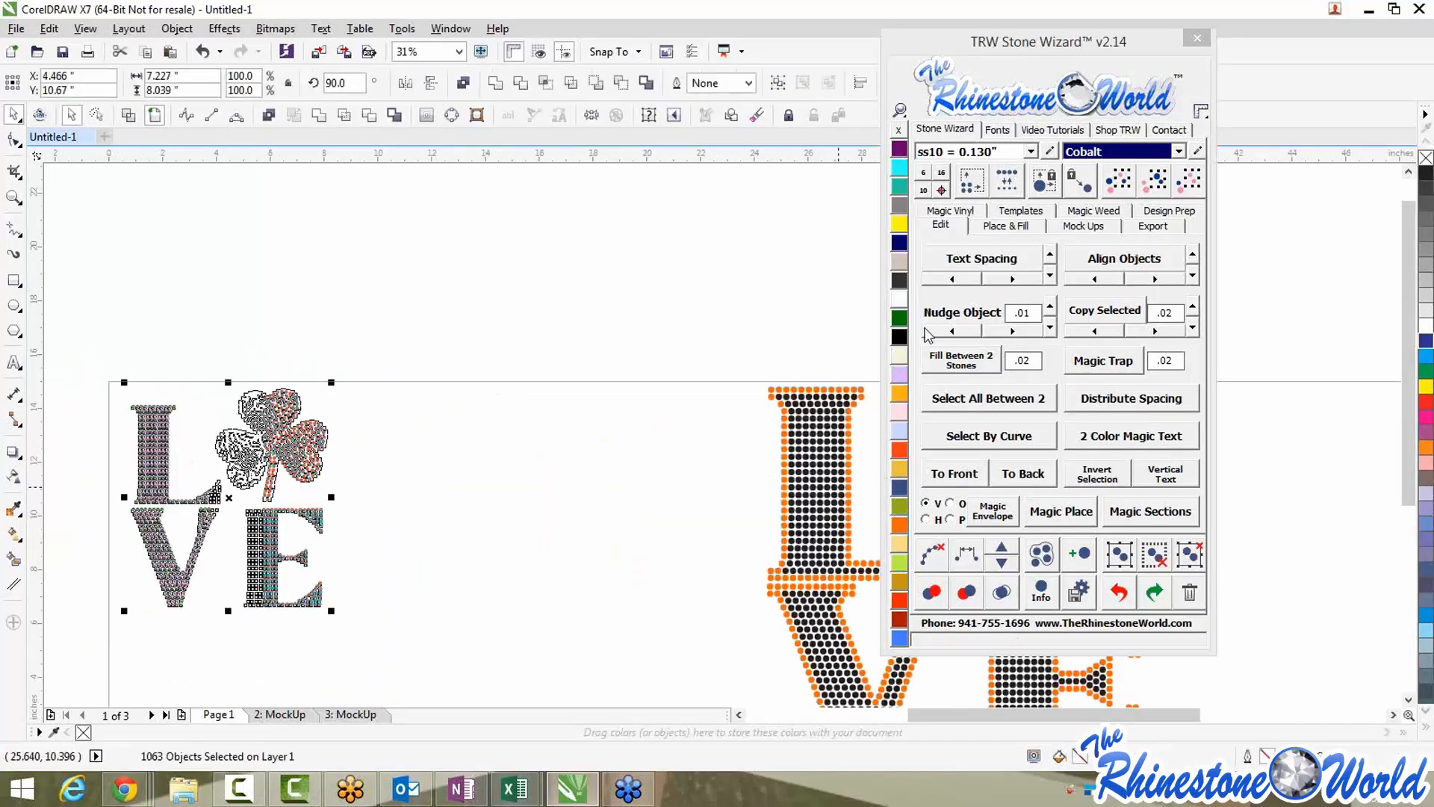
click(896, 337)
click(457, 437)
Delete the L, V and E of the Jet Black design and move its shamrock above the page
drag(374, 349, 218, 471)
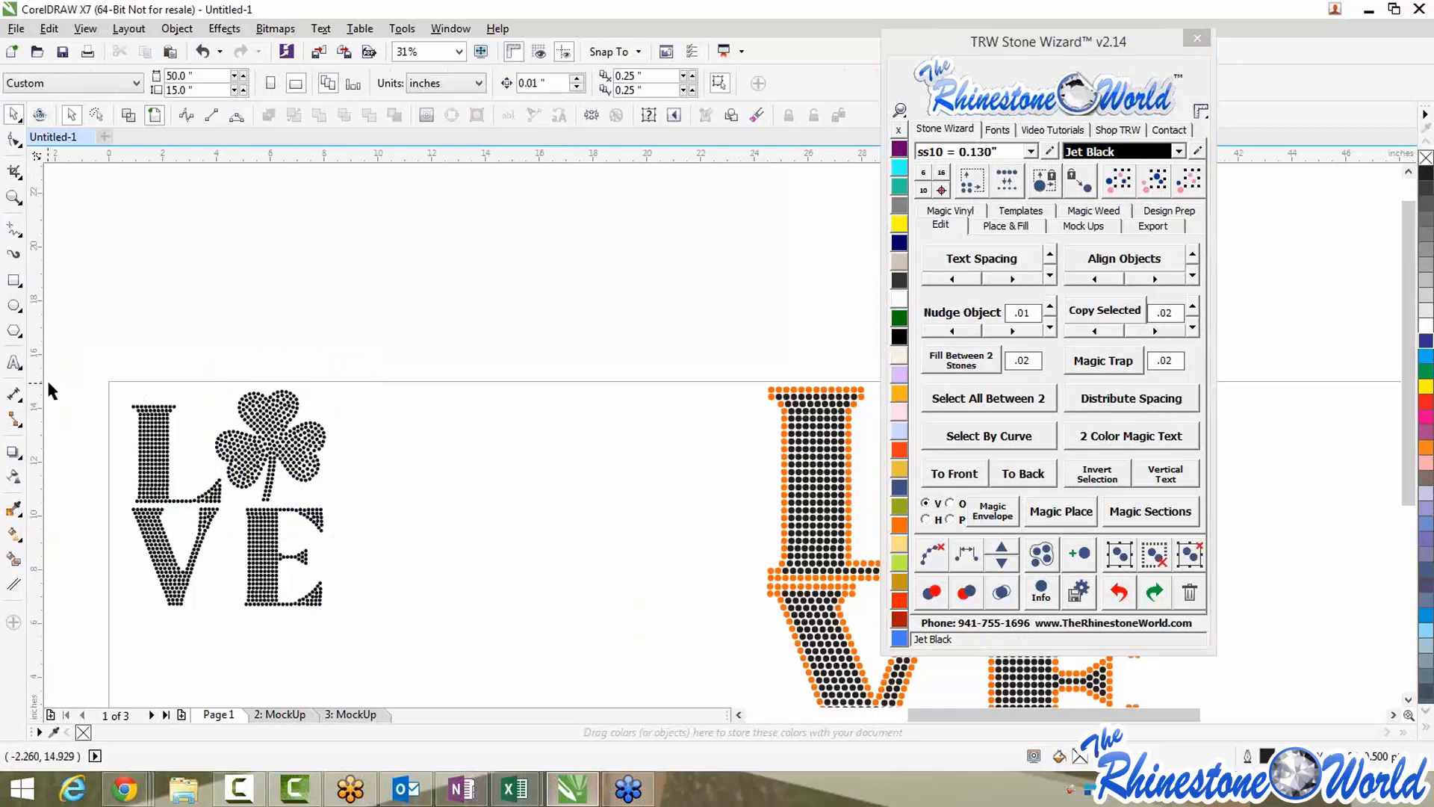
drag(82, 389, 209, 617)
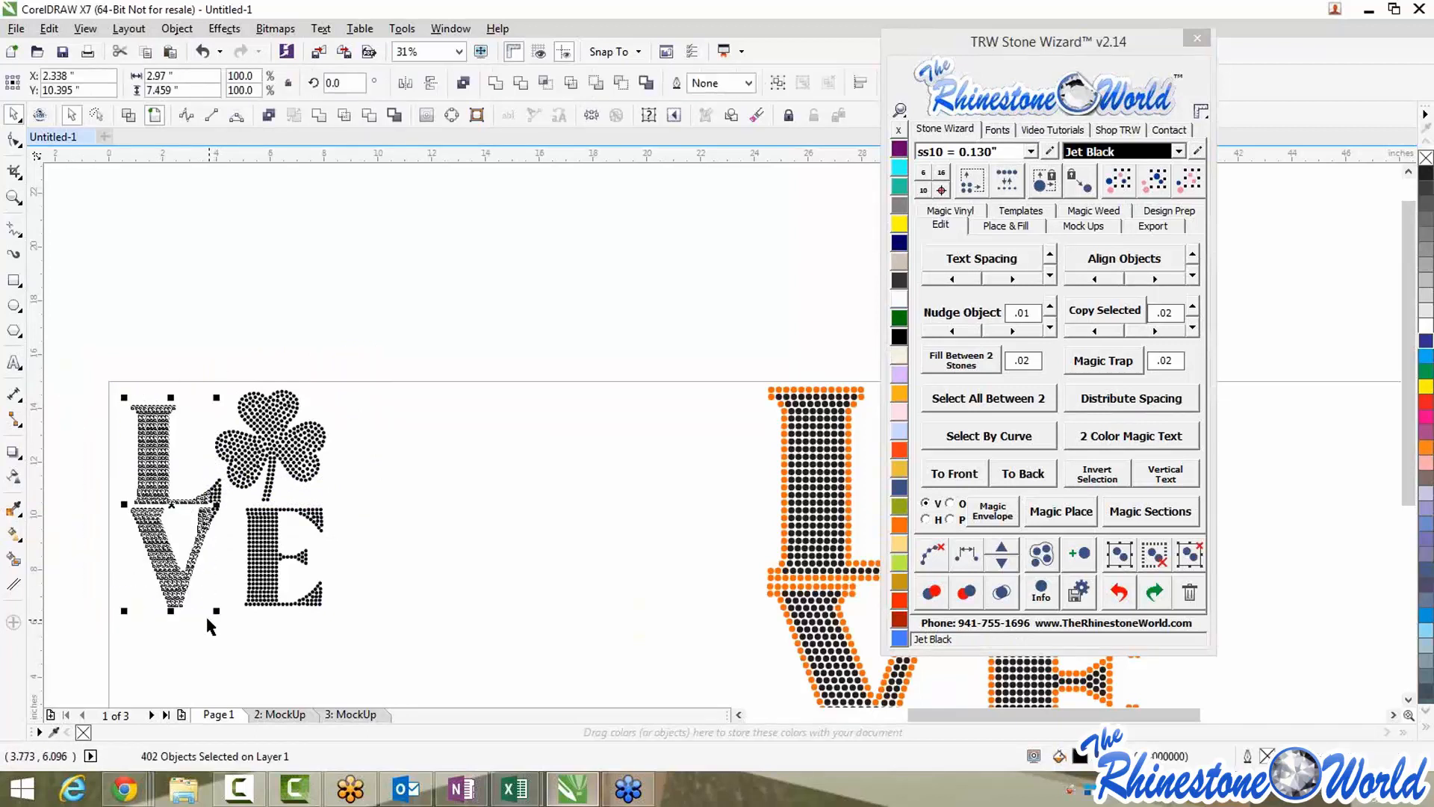
key(Delete)
drag(183, 472, 344, 627)
key(Delete)
key(Delete)
scroll(205, 369, down, 2)
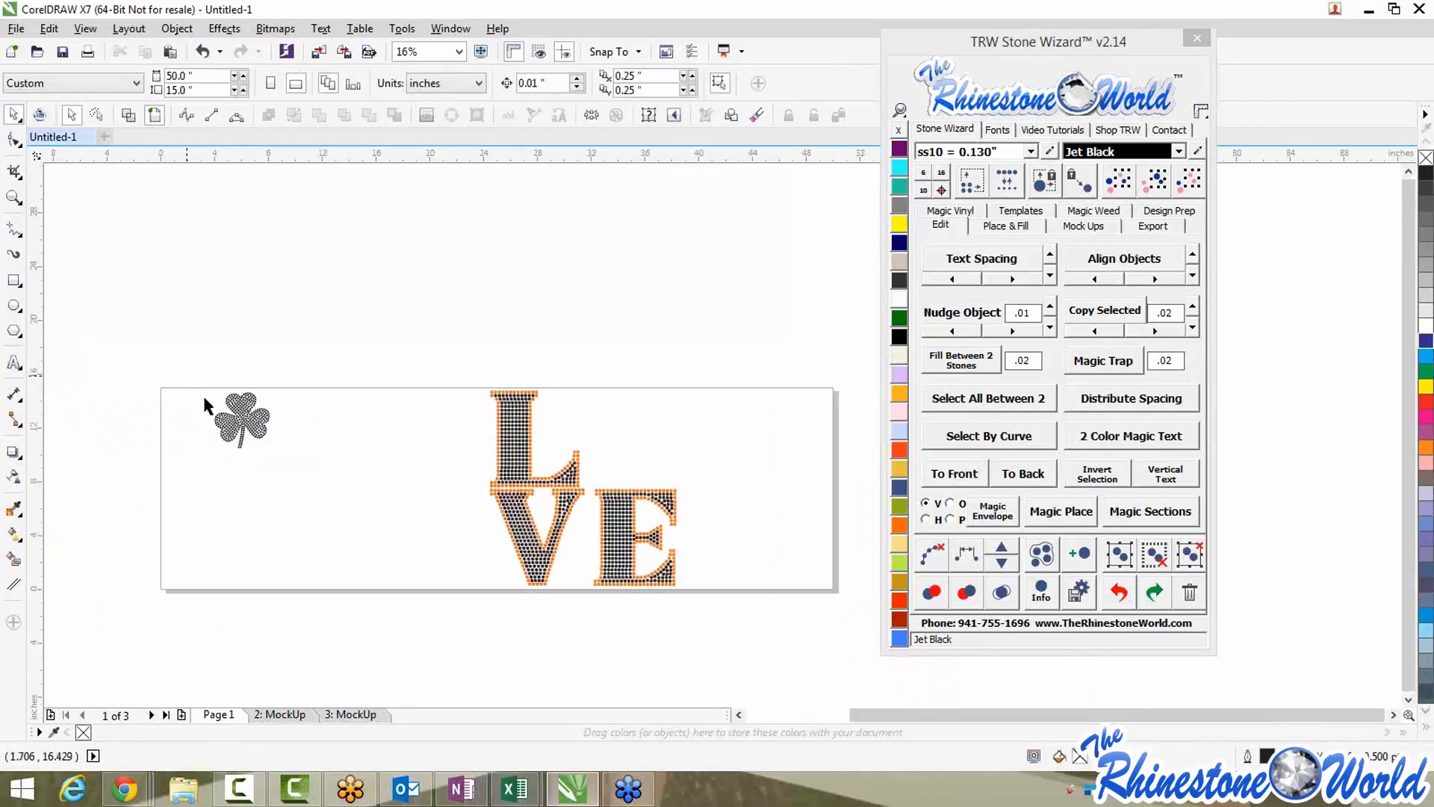
drag(204, 405, 384, 370)
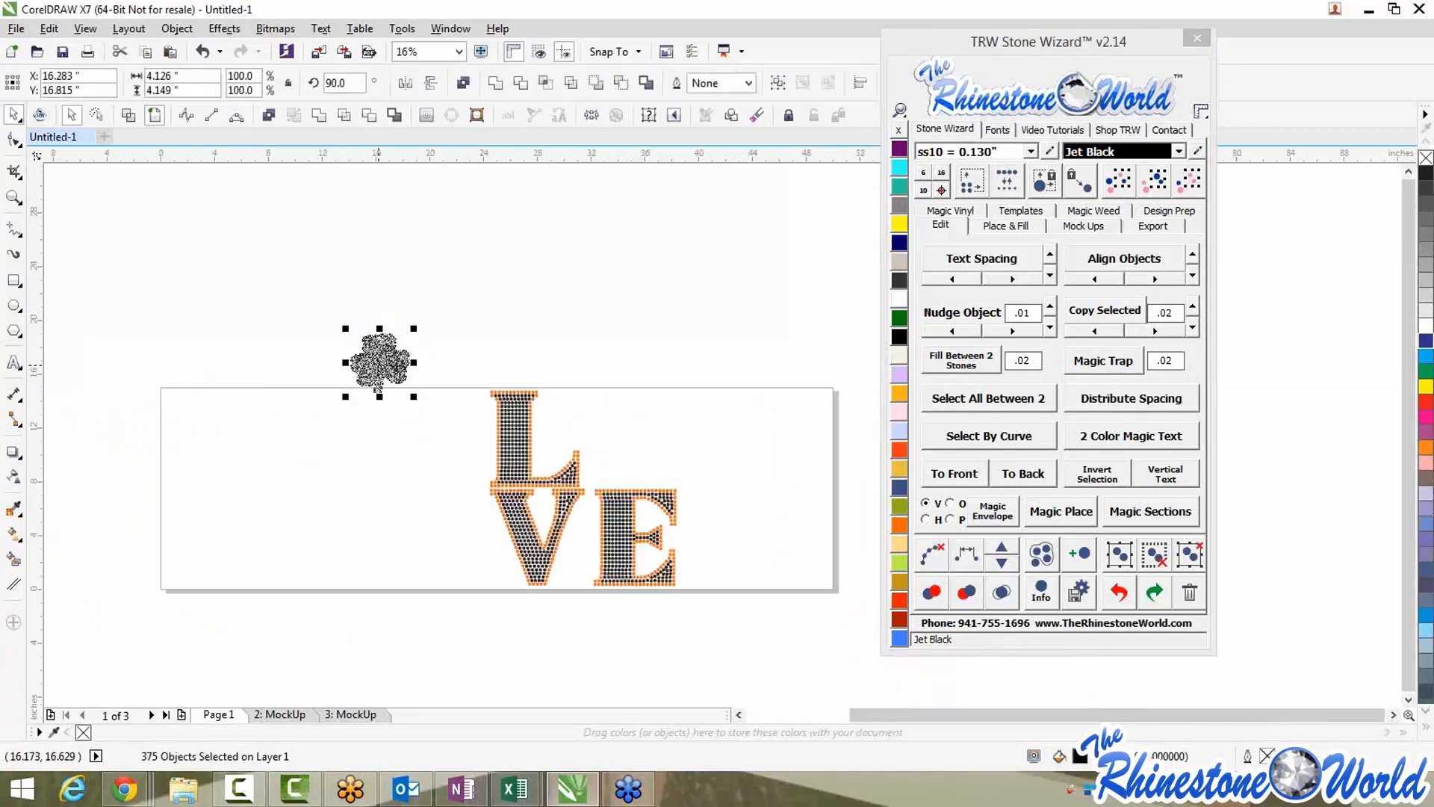
Resize the outlined LVE lettering to ss10 (0.130") stones, replacing the stones of other sizes
drag(454, 321, 755, 611)
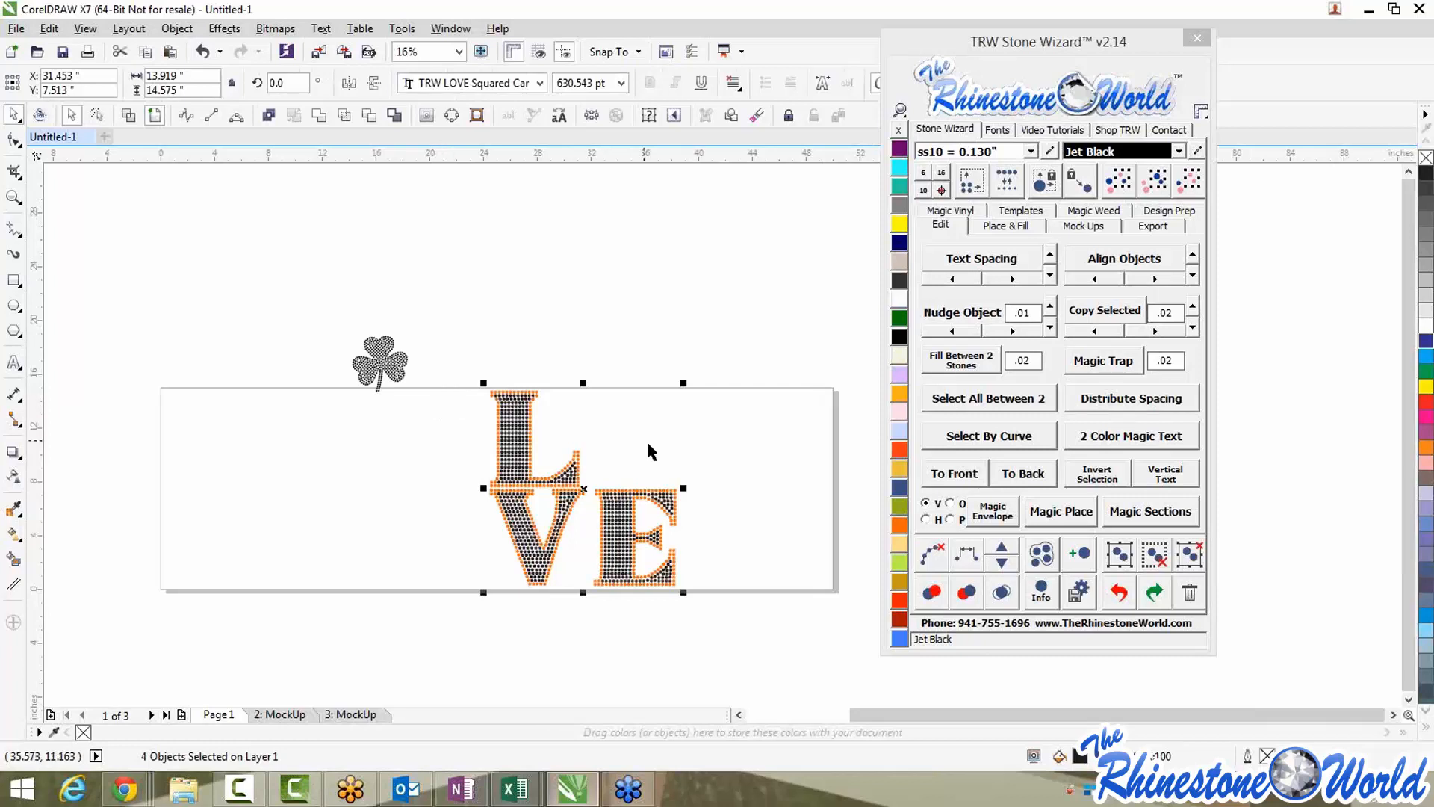
click(971, 183)
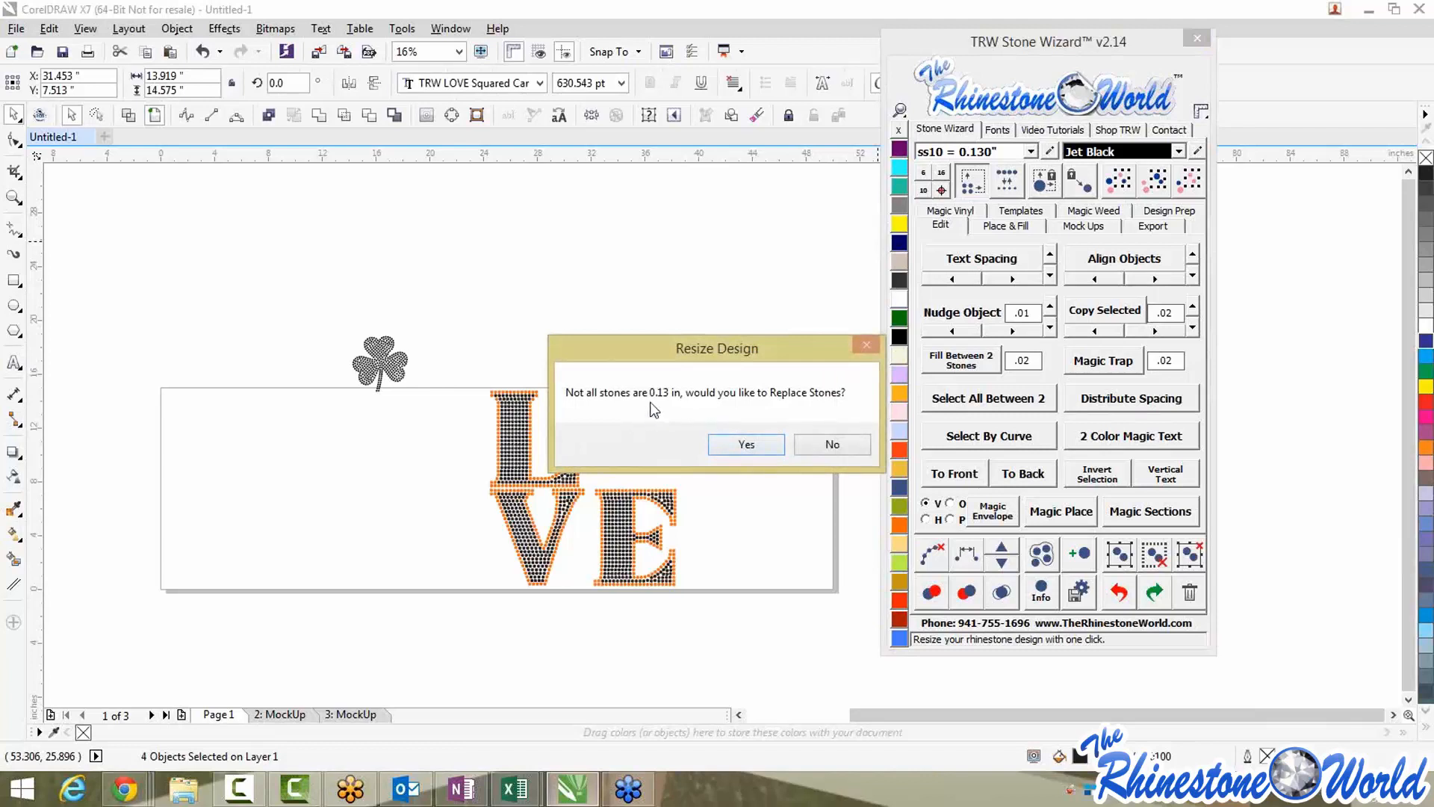
click(718, 451)
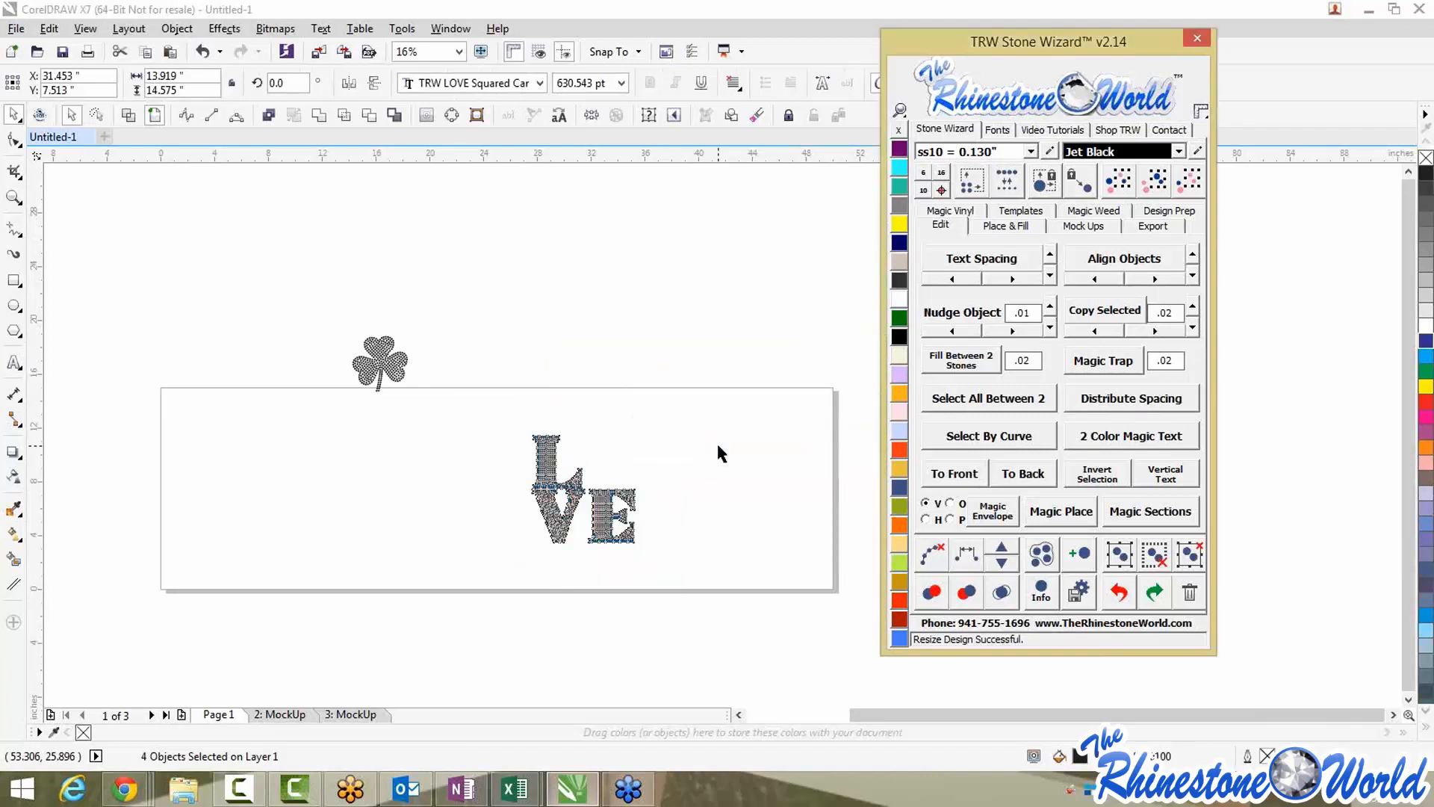
Try placing the Jet Black shamrock in the O position of the outlined LOVE lettering
drag(321, 295, 465, 401)
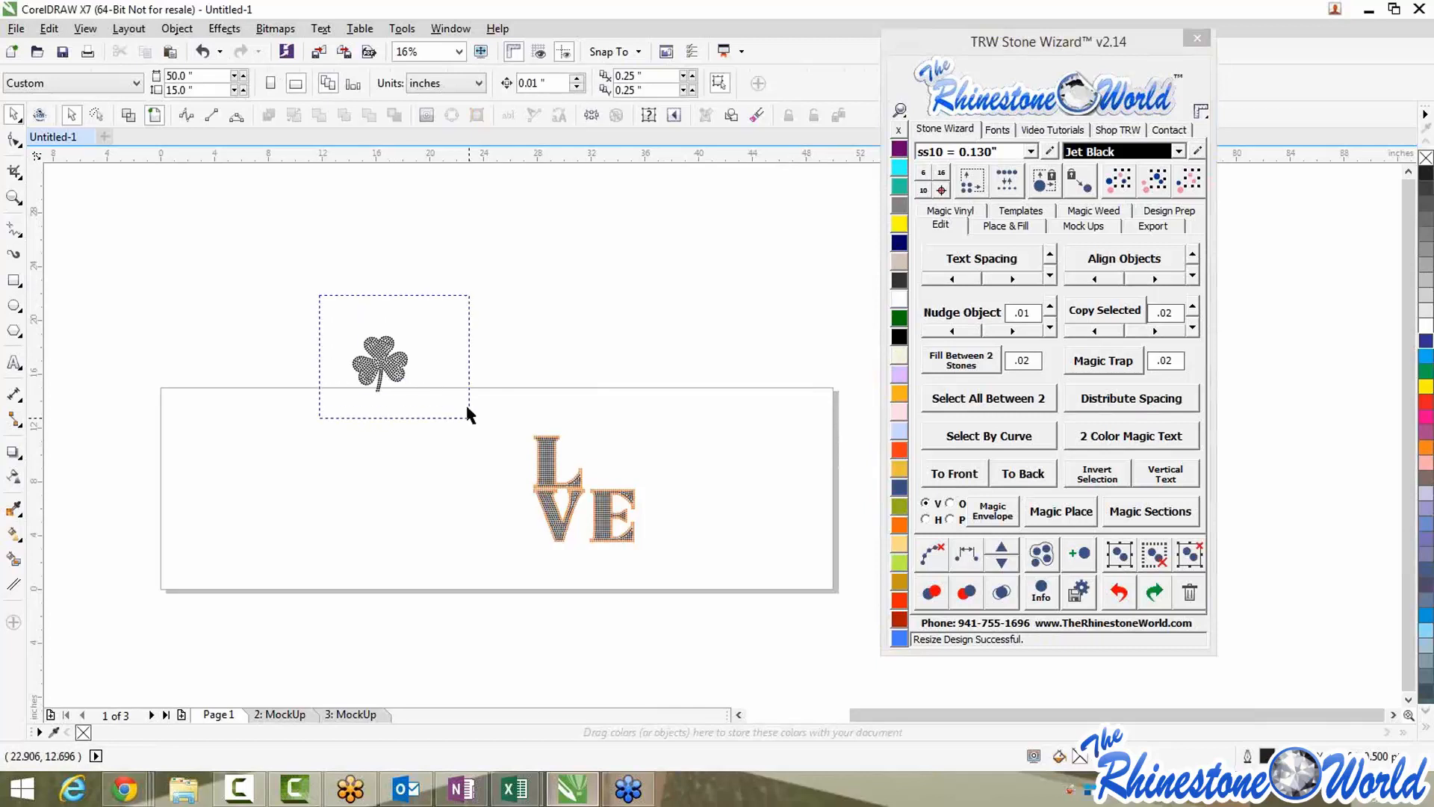
drag(396, 358, 626, 449)
click(692, 486)
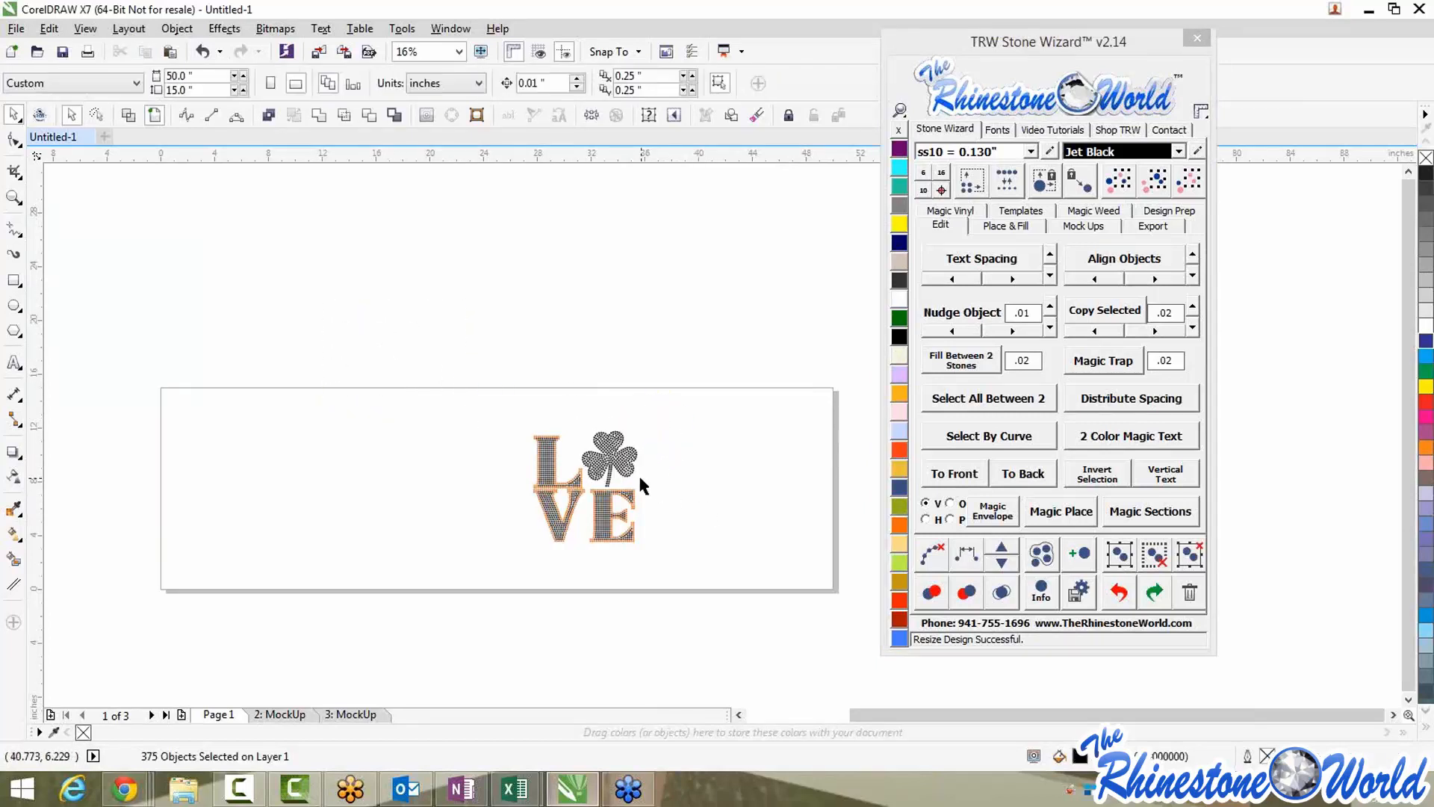
scroll(640, 473, up, 2)
scroll(572, 434, up, 2)
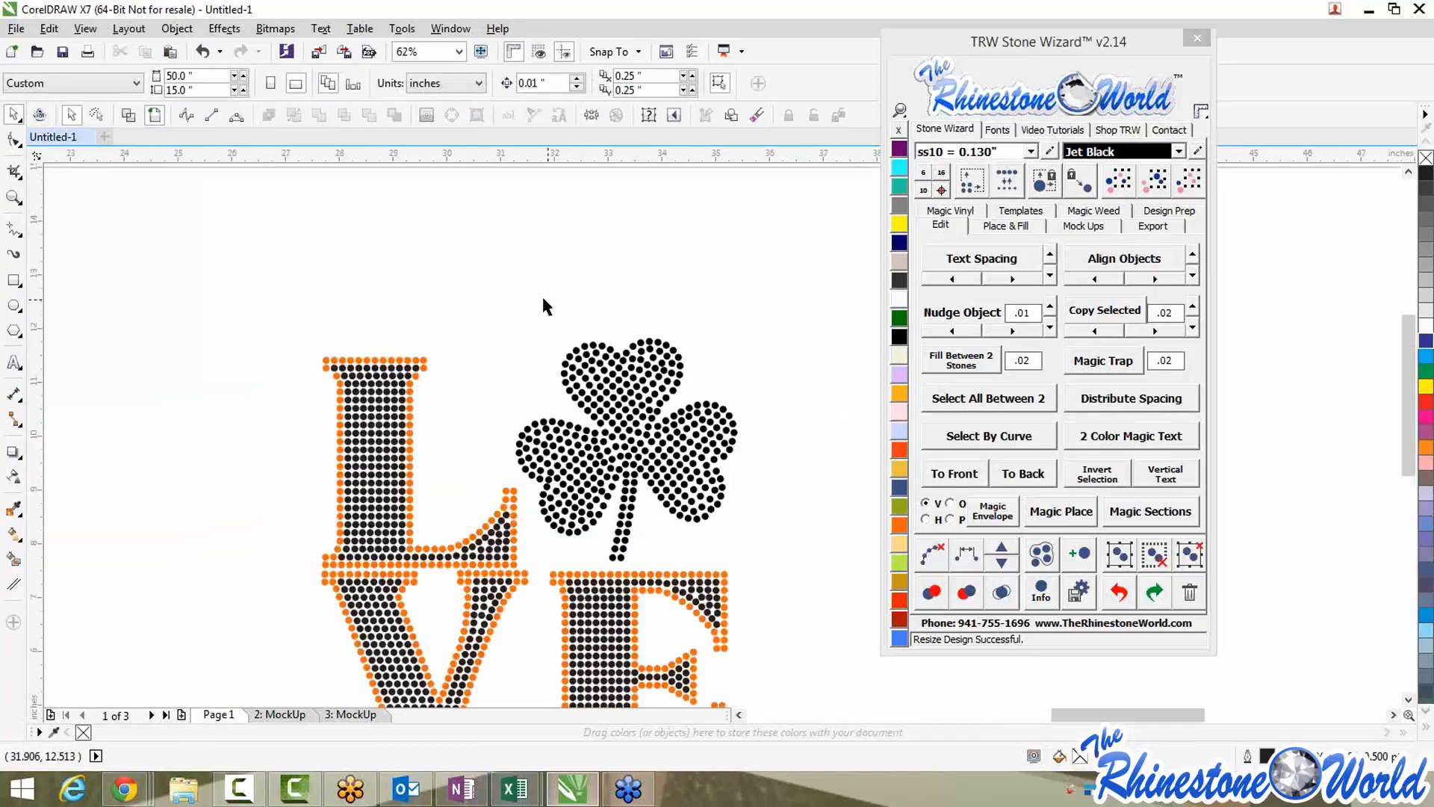
drag(602, 283, 711, 349)
key(Delete)
scroll(678, 387, down, 2)
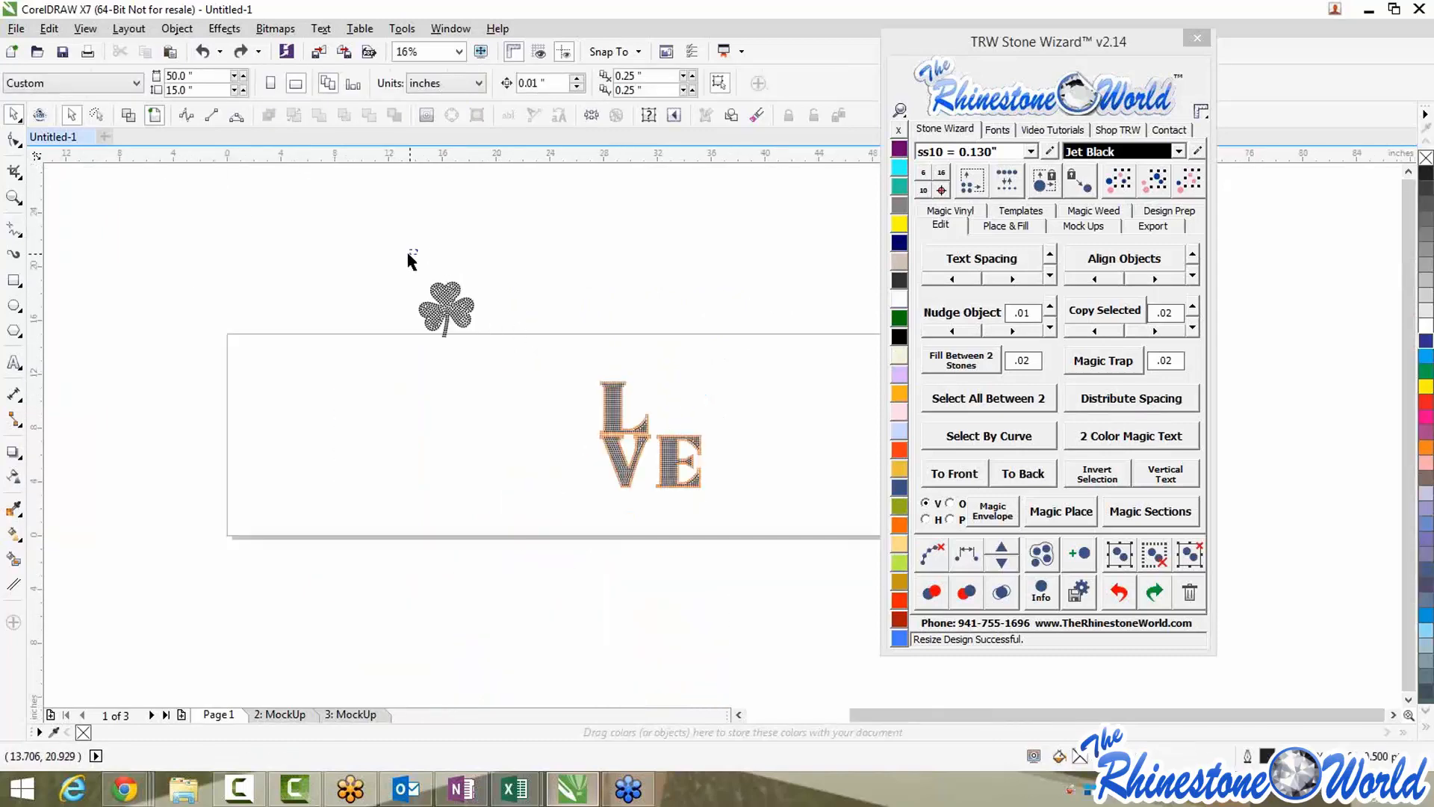
Move the Jet Black shamrock down onto the page, to the left of the outlined letters
click(447, 306)
drag(447, 306, 440, 382)
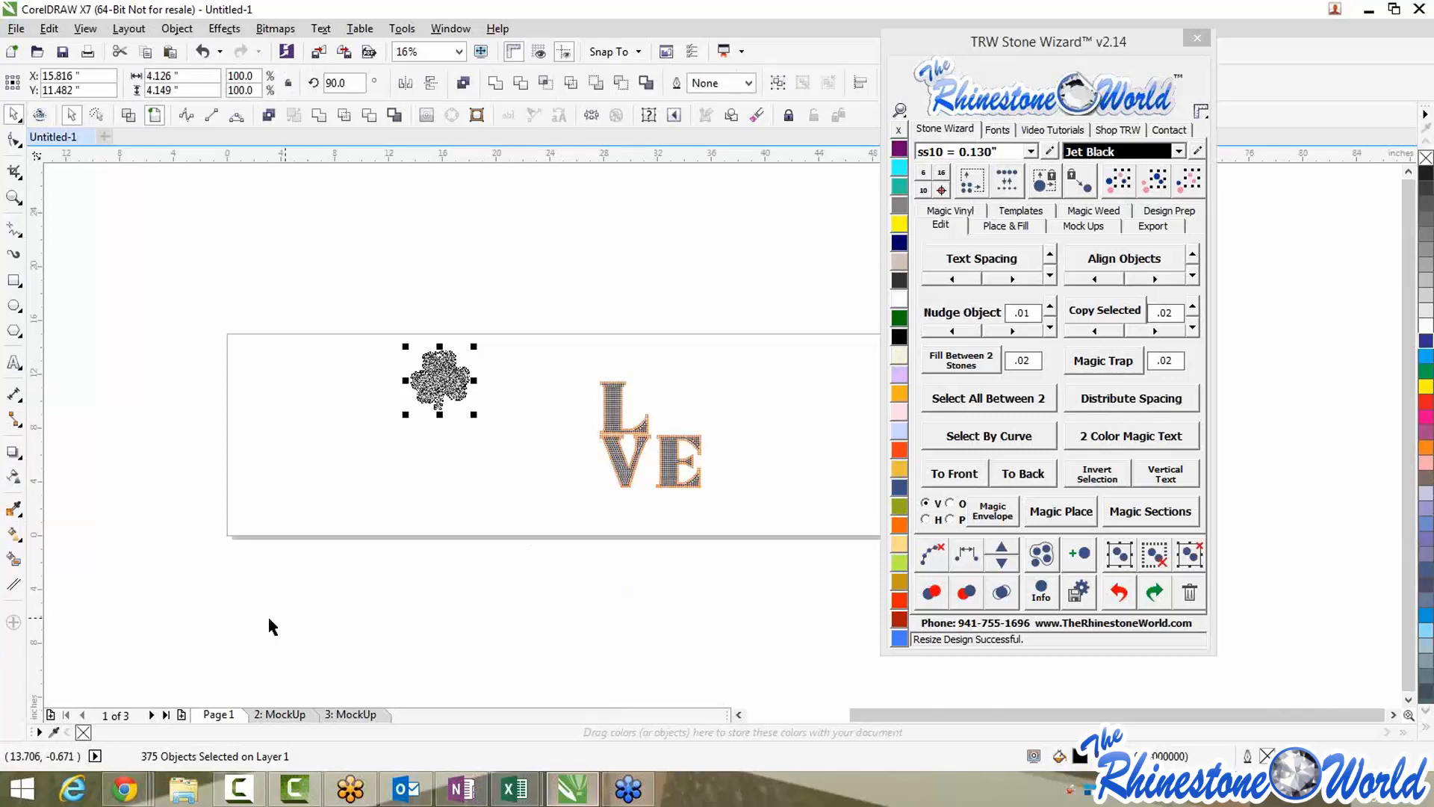
Check the shamrock's stone colors in the existing TRW Ireland mockup and return to Page 1
click(288, 714)
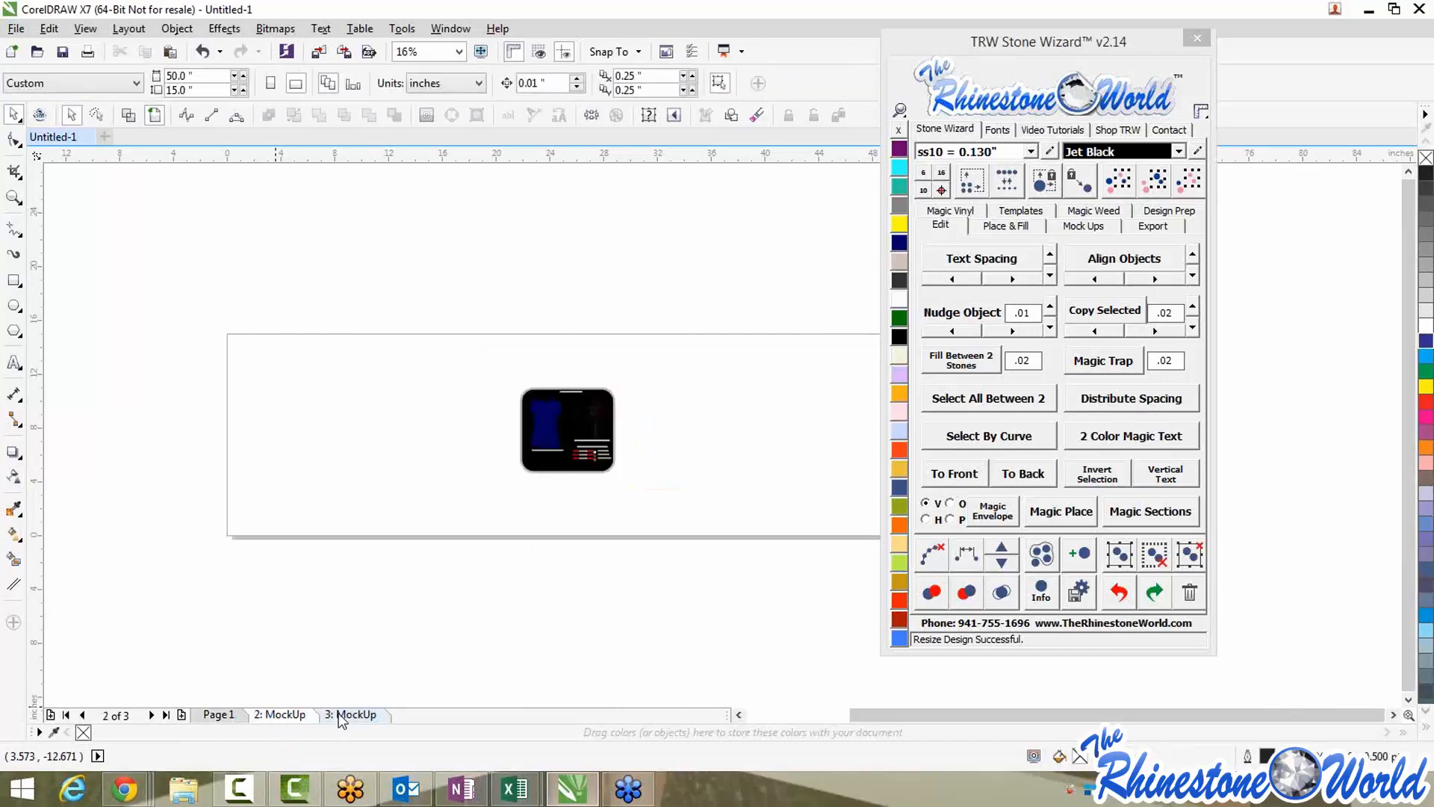
click(341, 714)
click(282, 714)
scroll(601, 422, up, 5)
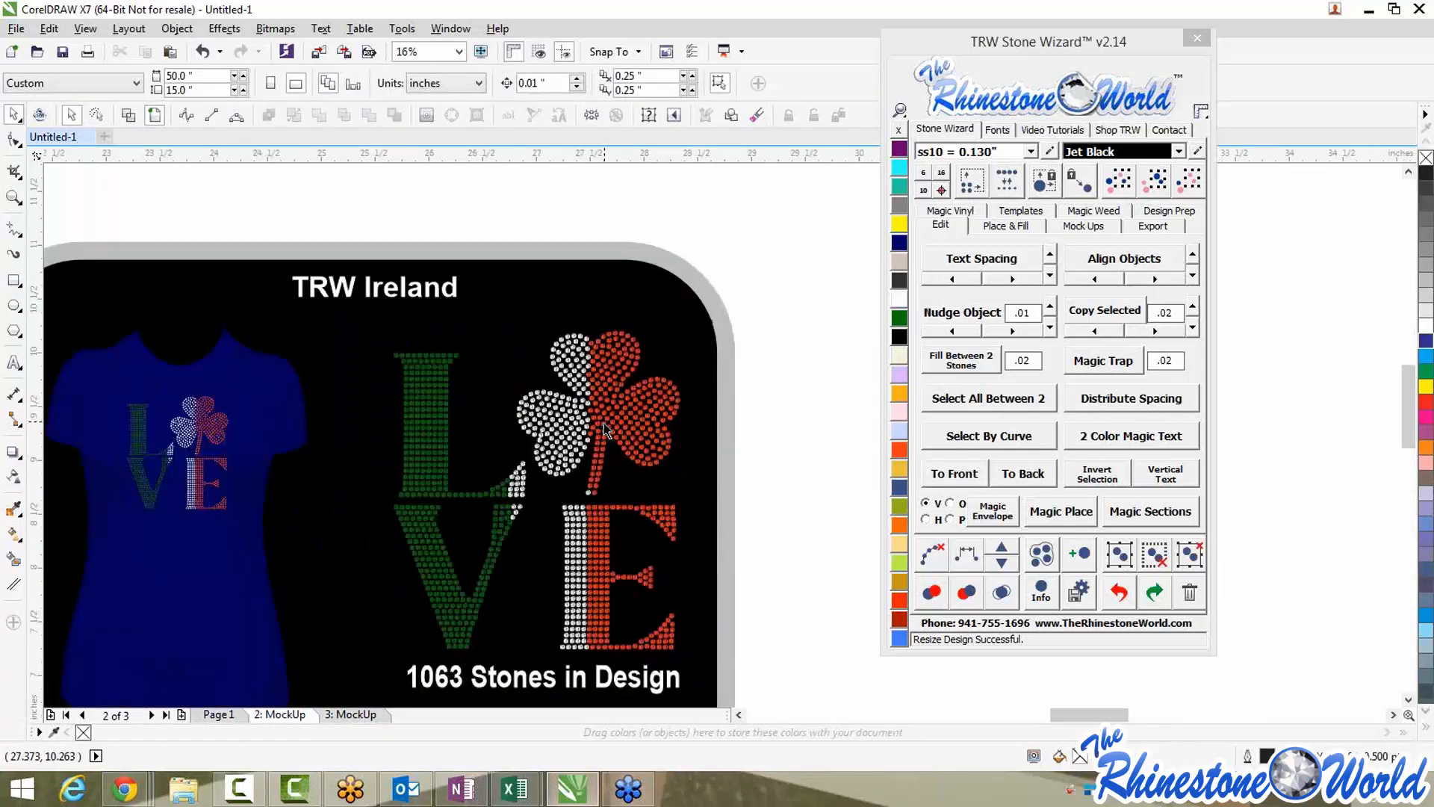
scroll(604, 431, down, 4)
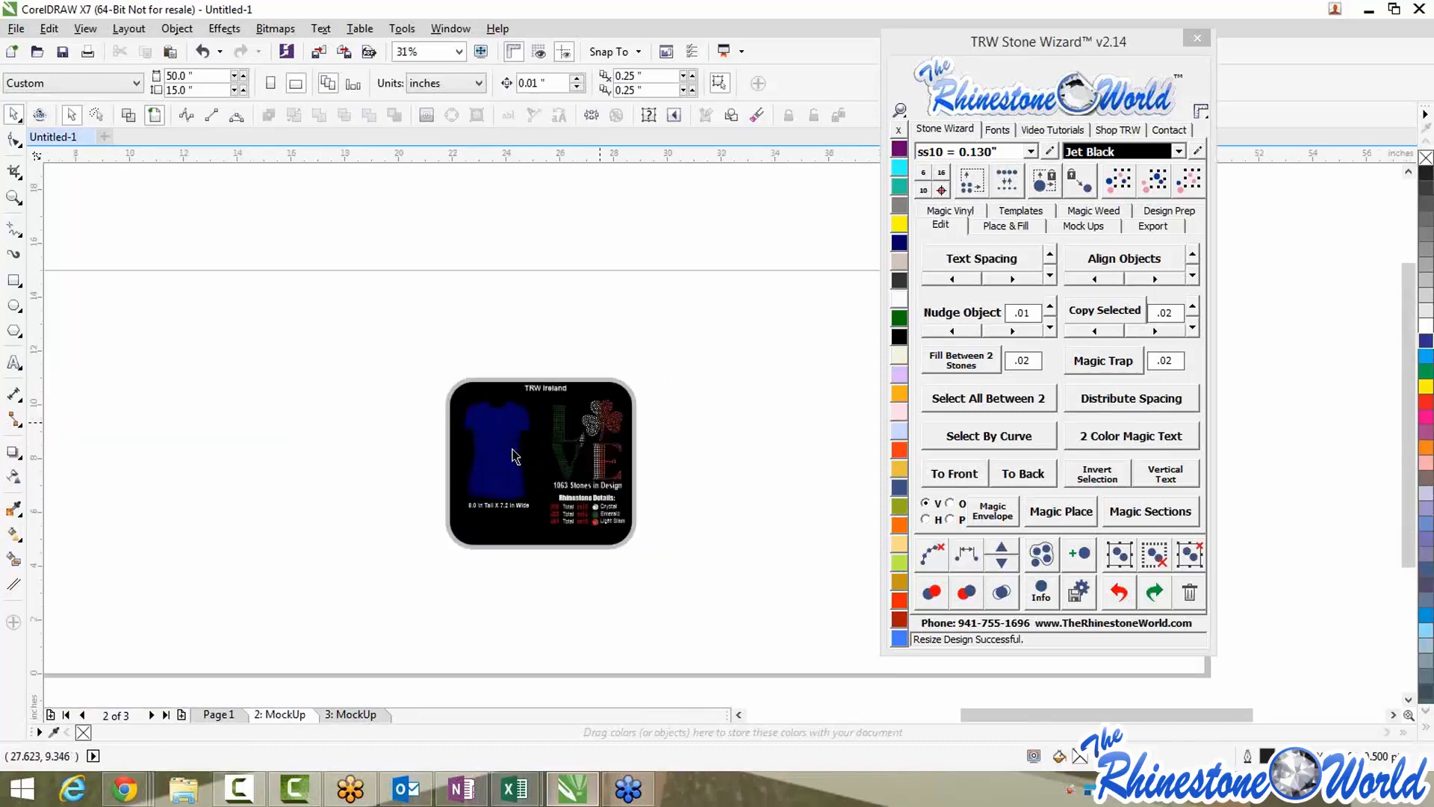
click(216, 714)
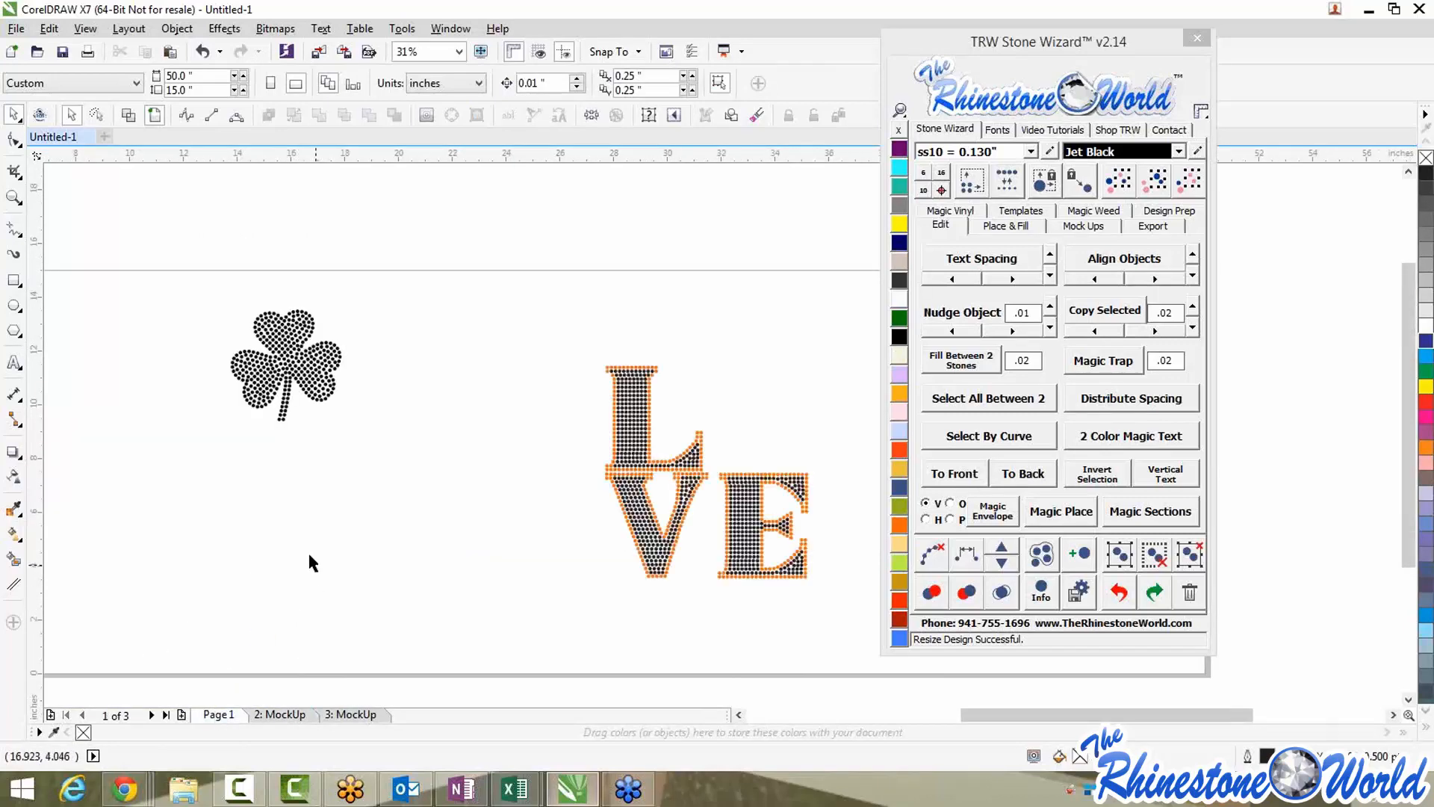
Recolor the shamrock in three vertical bands: Emerald on the left, Crystal in the middle and Orange on the right
drag(191, 262, 274, 462)
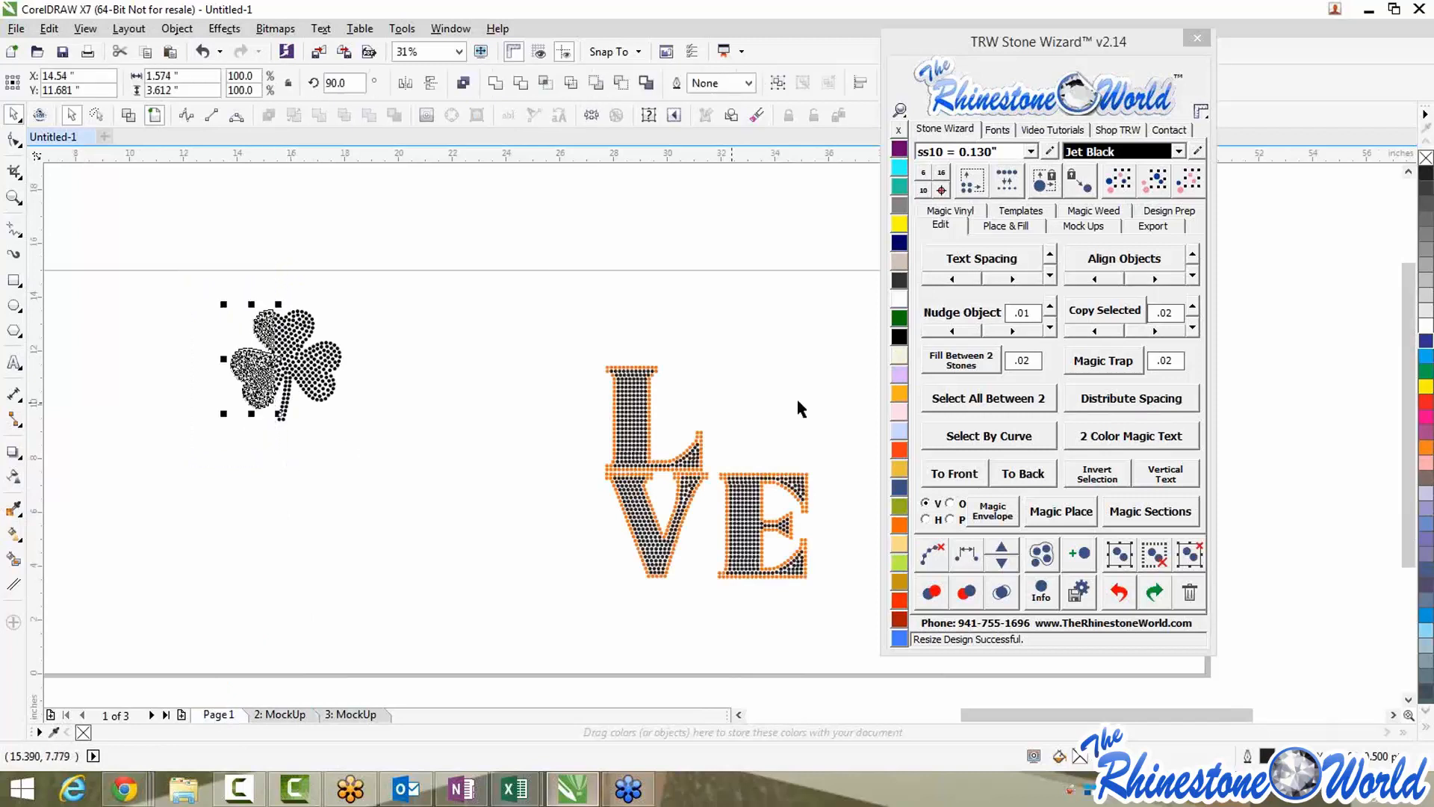
click(899, 317)
drag(303, 283, 268, 446)
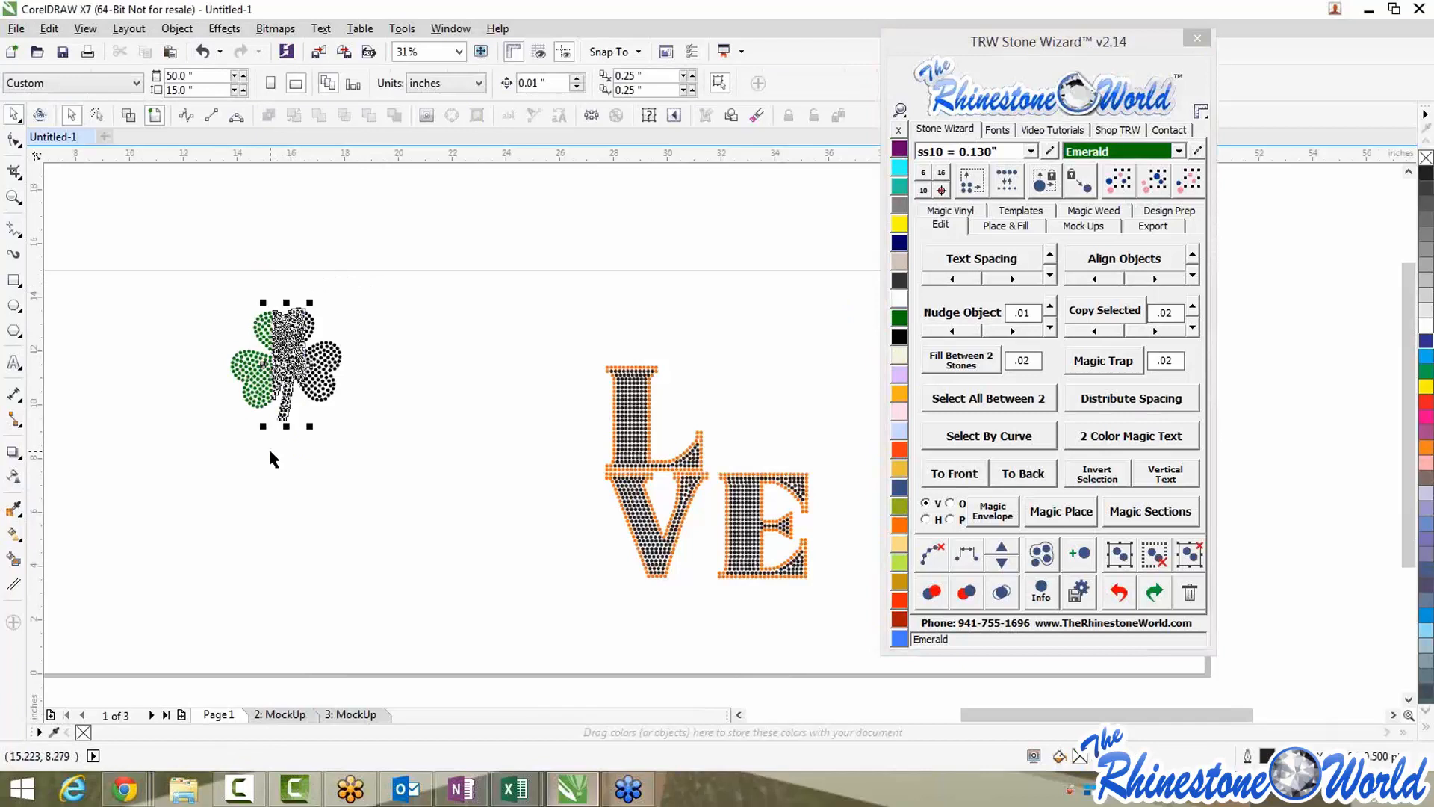
click(903, 302)
drag(417, 258, 302, 439)
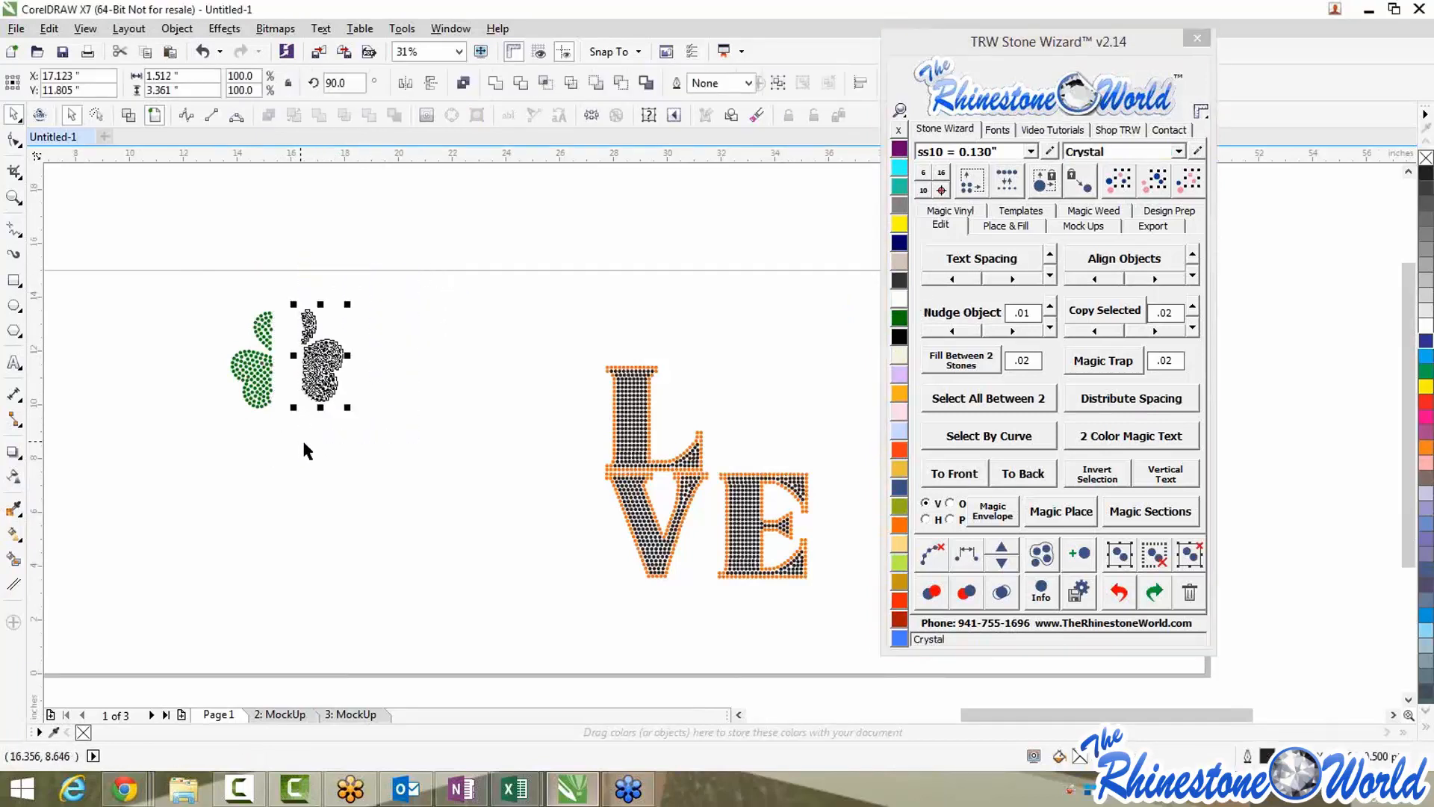
click(900, 523)
Move the three-color shamrock into the O position, right of the L and above the E
drag(153, 238, 458, 552)
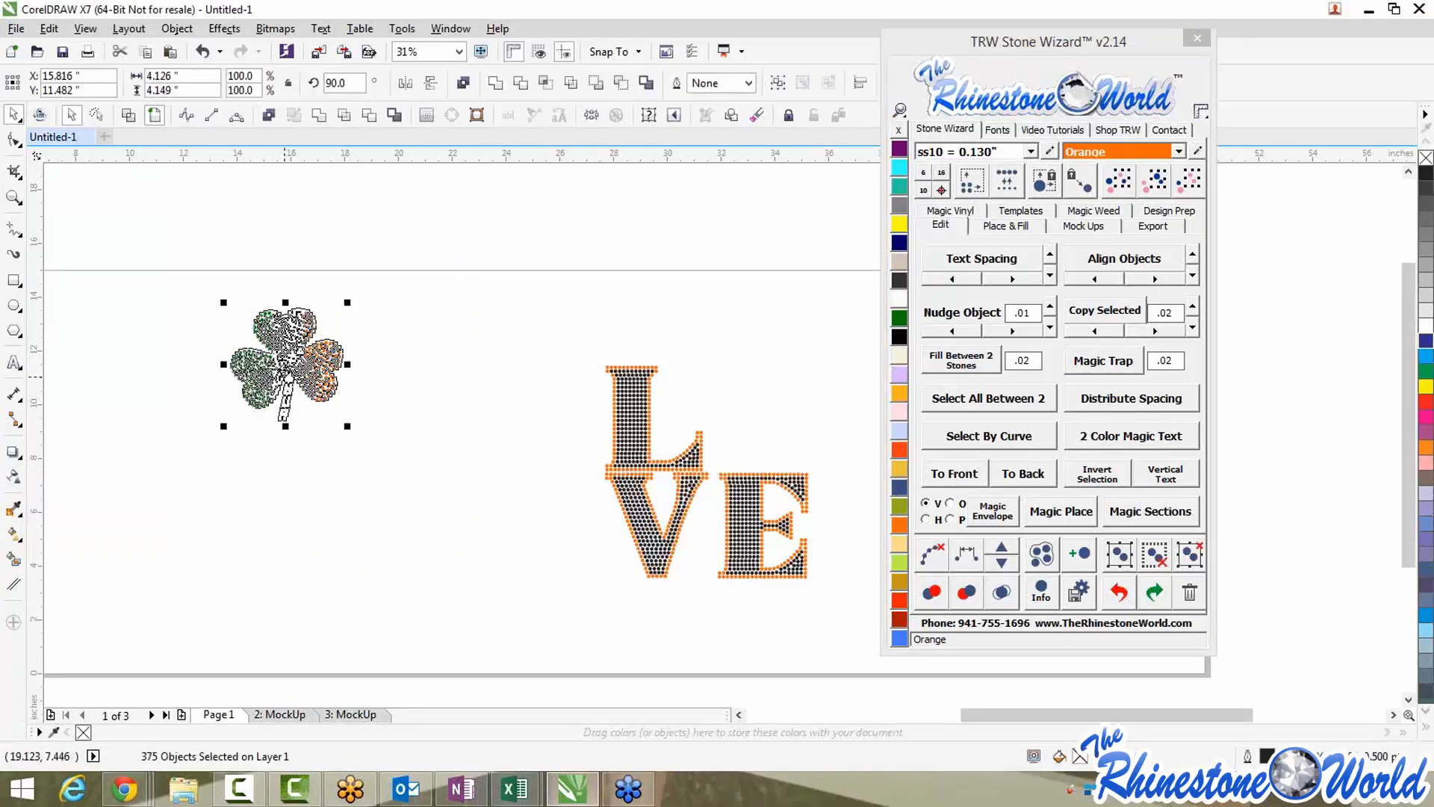
drag(286, 364, 752, 407)
click(418, 555)
scroll(418, 556, down, 4)
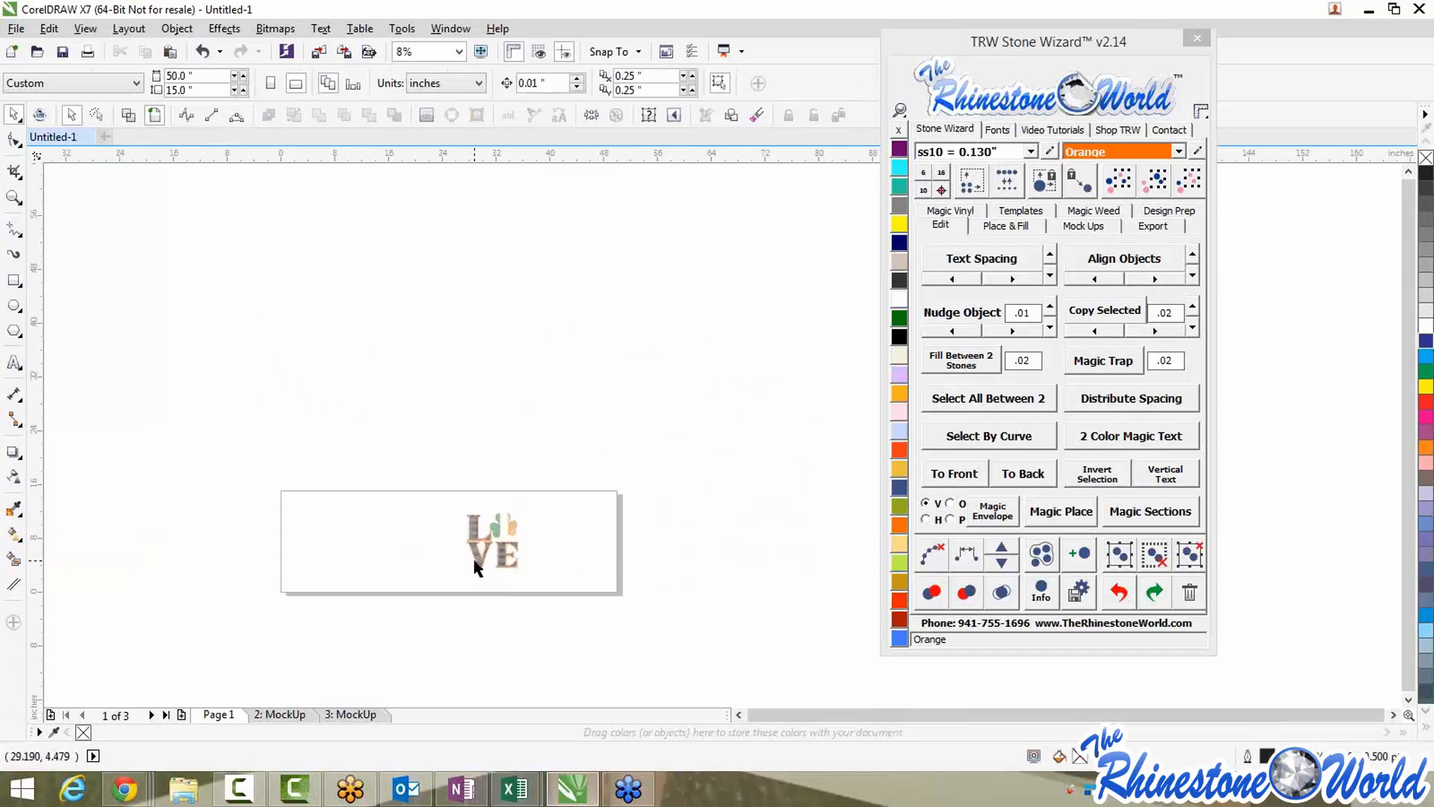
scroll(474, 567, up, 1)
scroll(502, 556, up, 1)
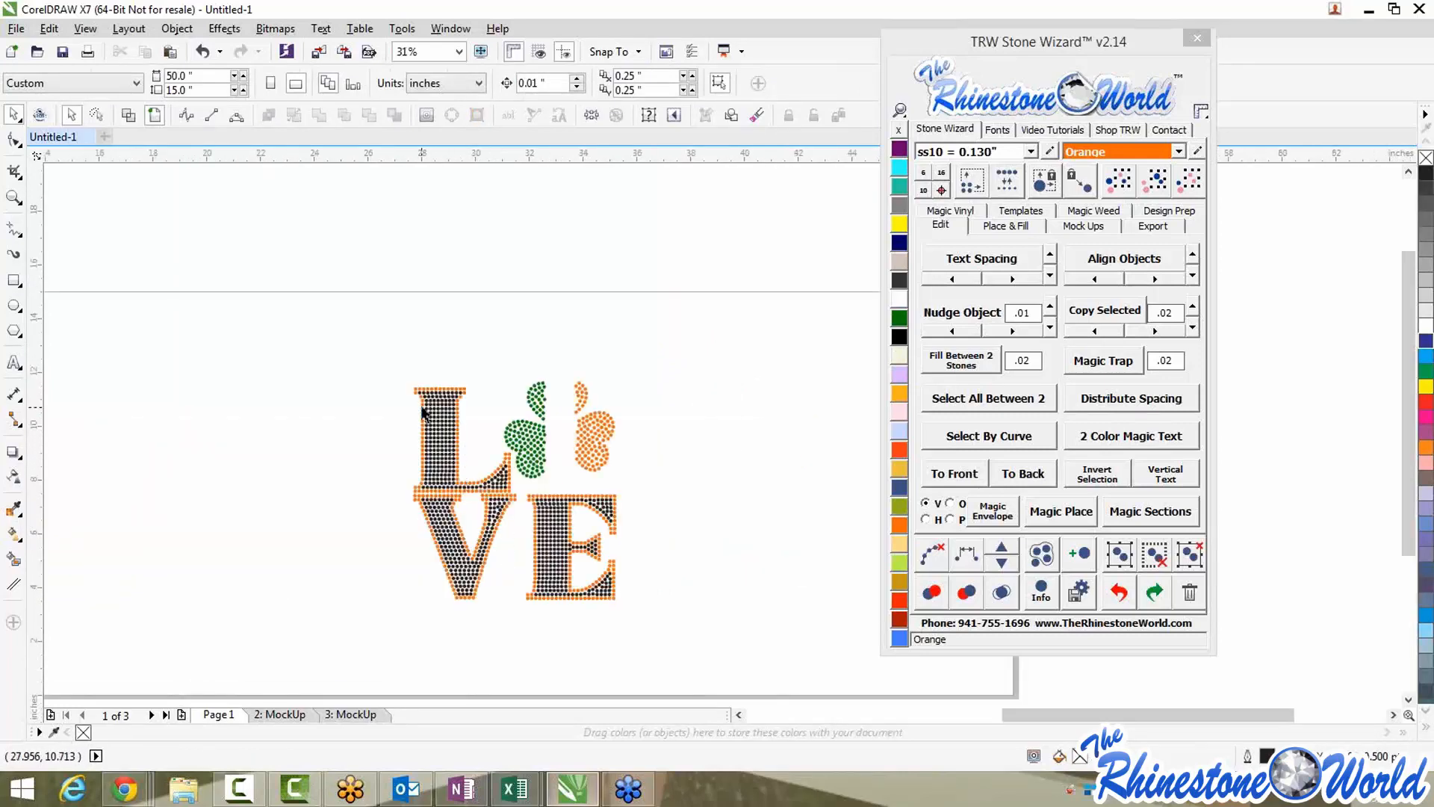
scroll(423, 412, up, 1)
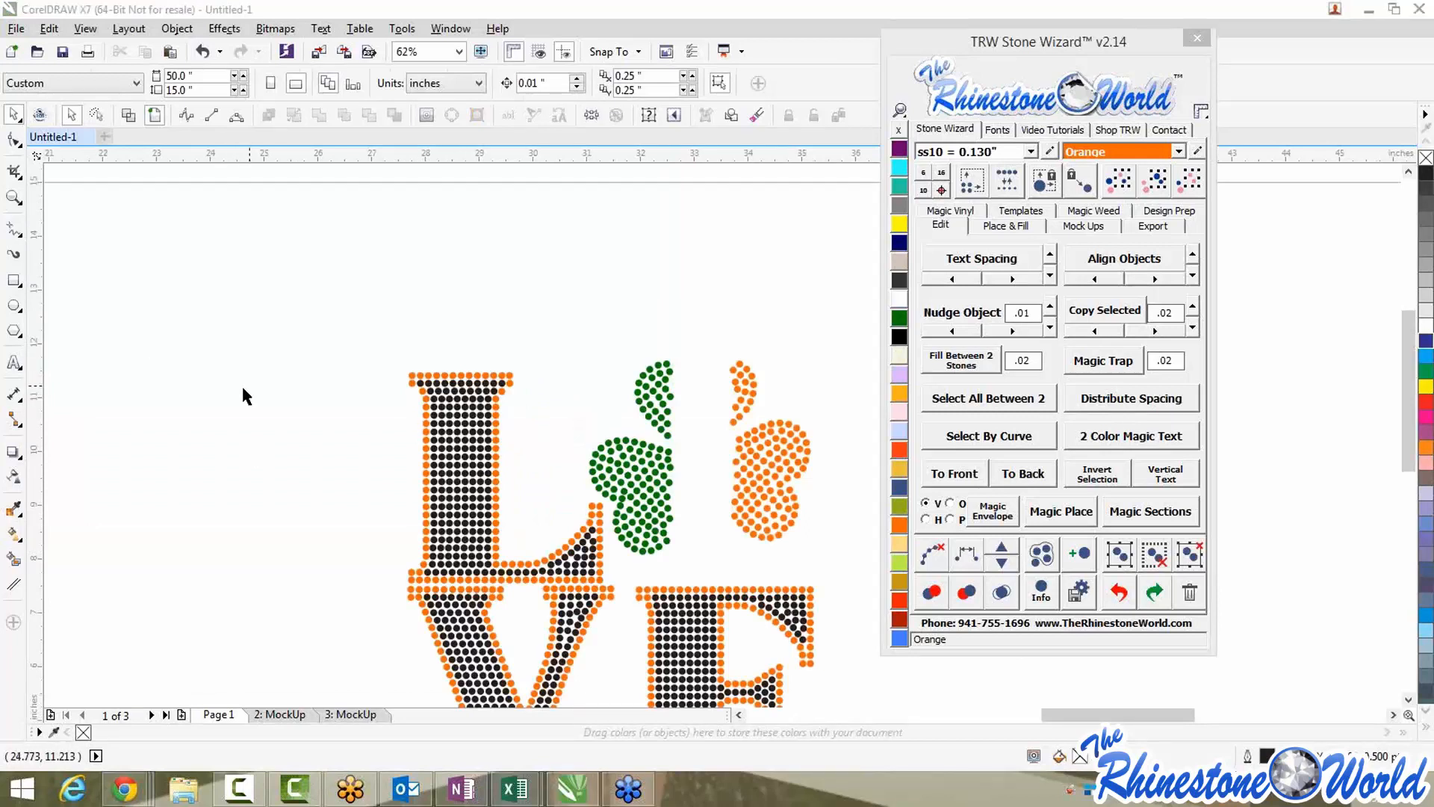
scroll(227, 402, down, 1)
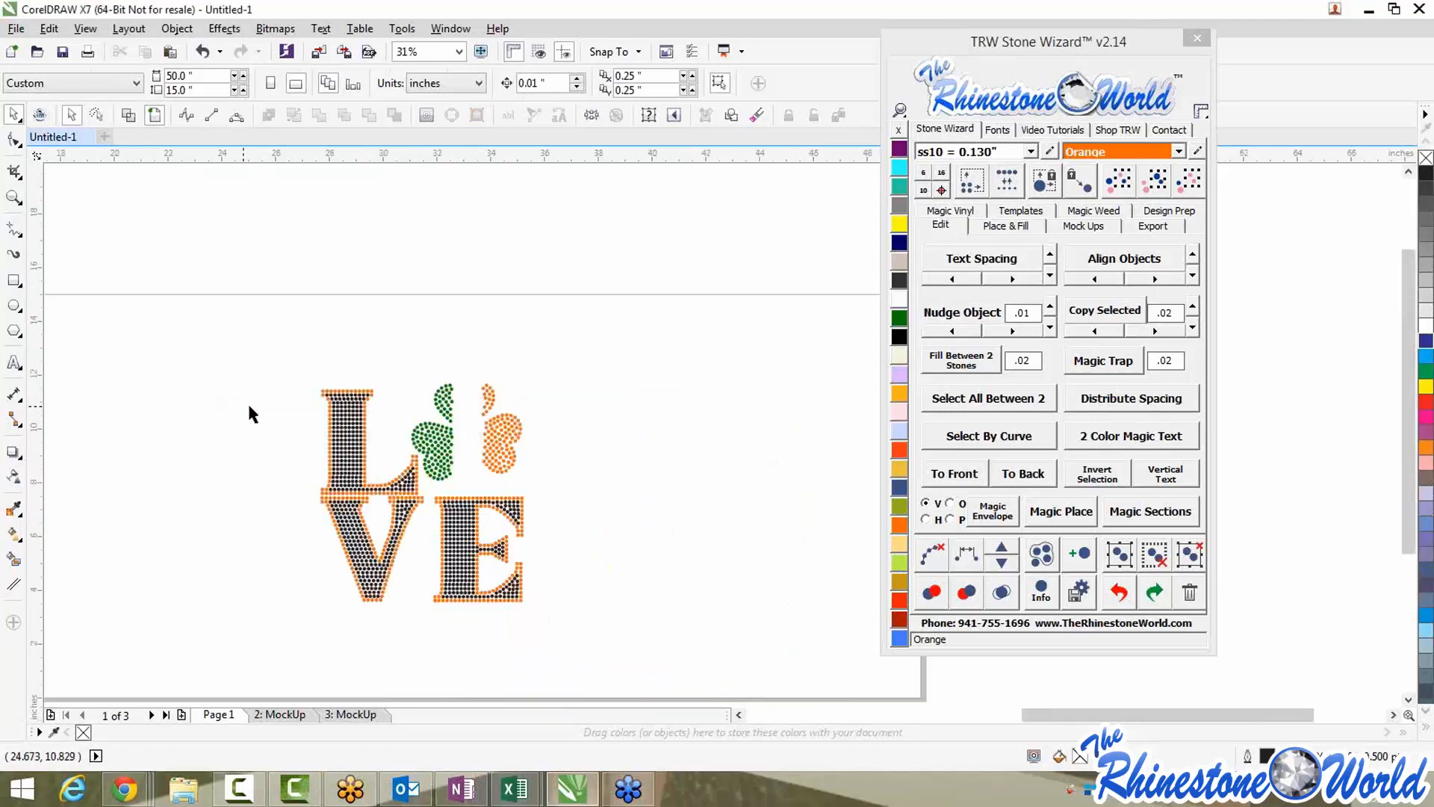
scroll(333, 420, up, 1)
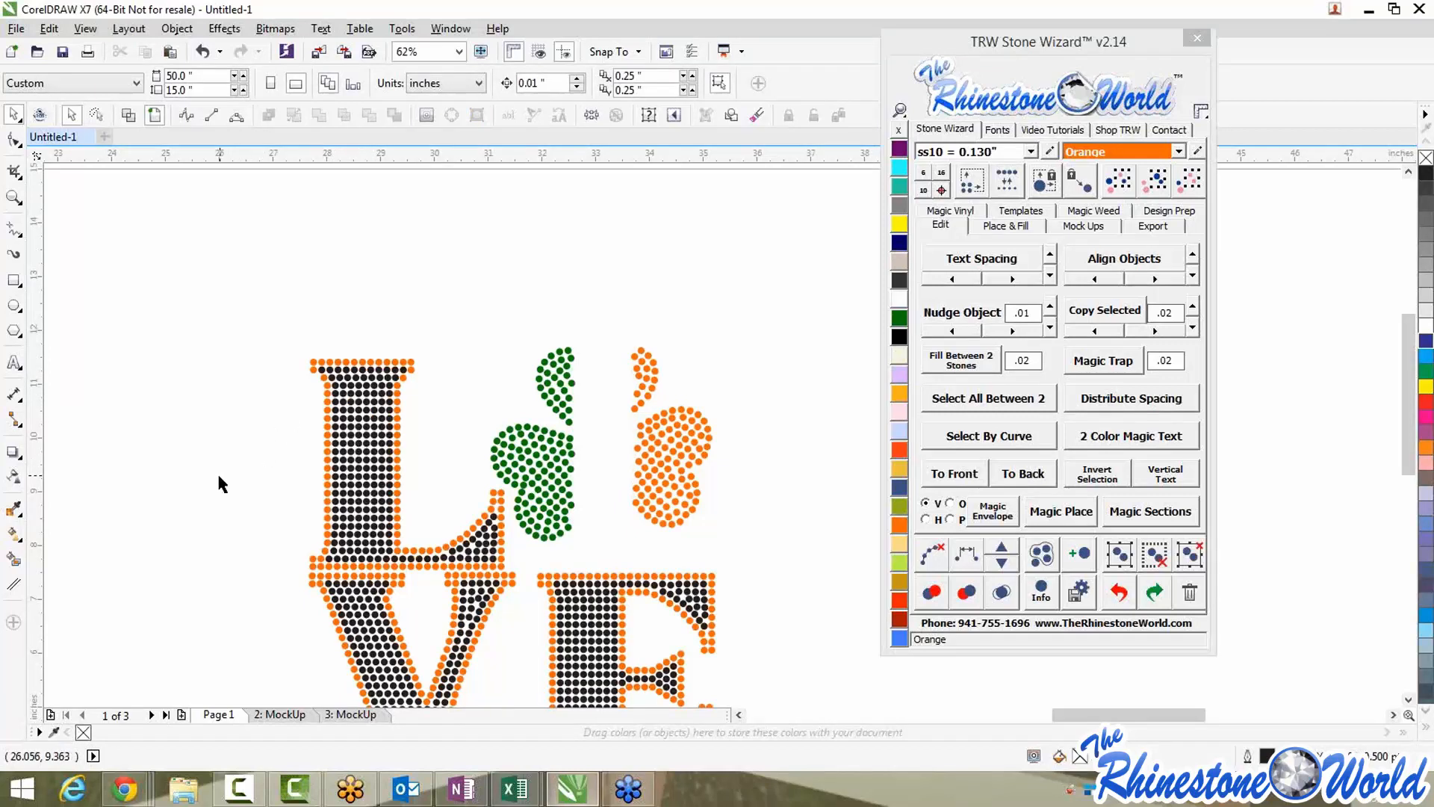
click(326, 426)
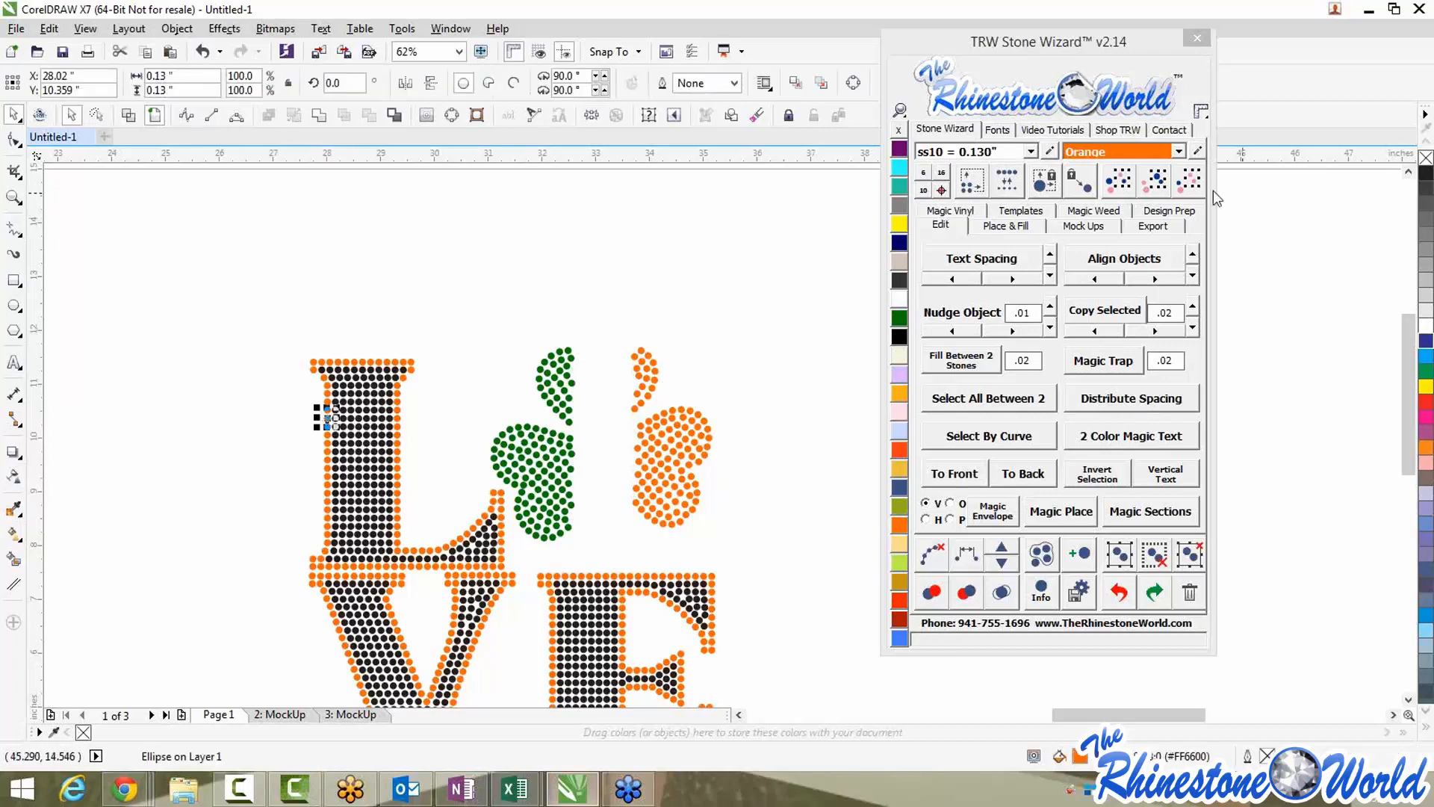
click(1121, 183)
click(790, 374)
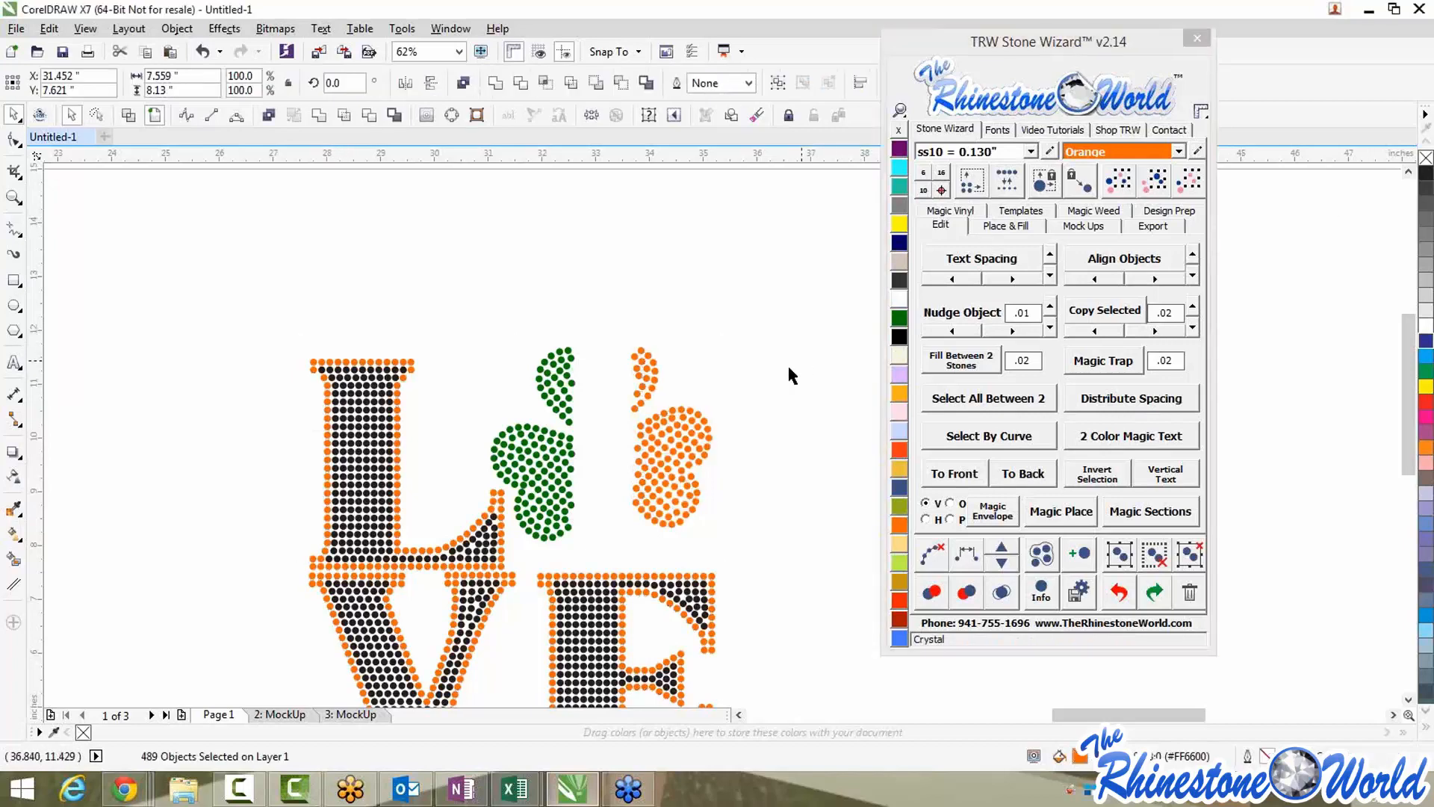
Recolor all Jet Black fill stones of the outlined L, V and E to Emerald
click(598, 622)
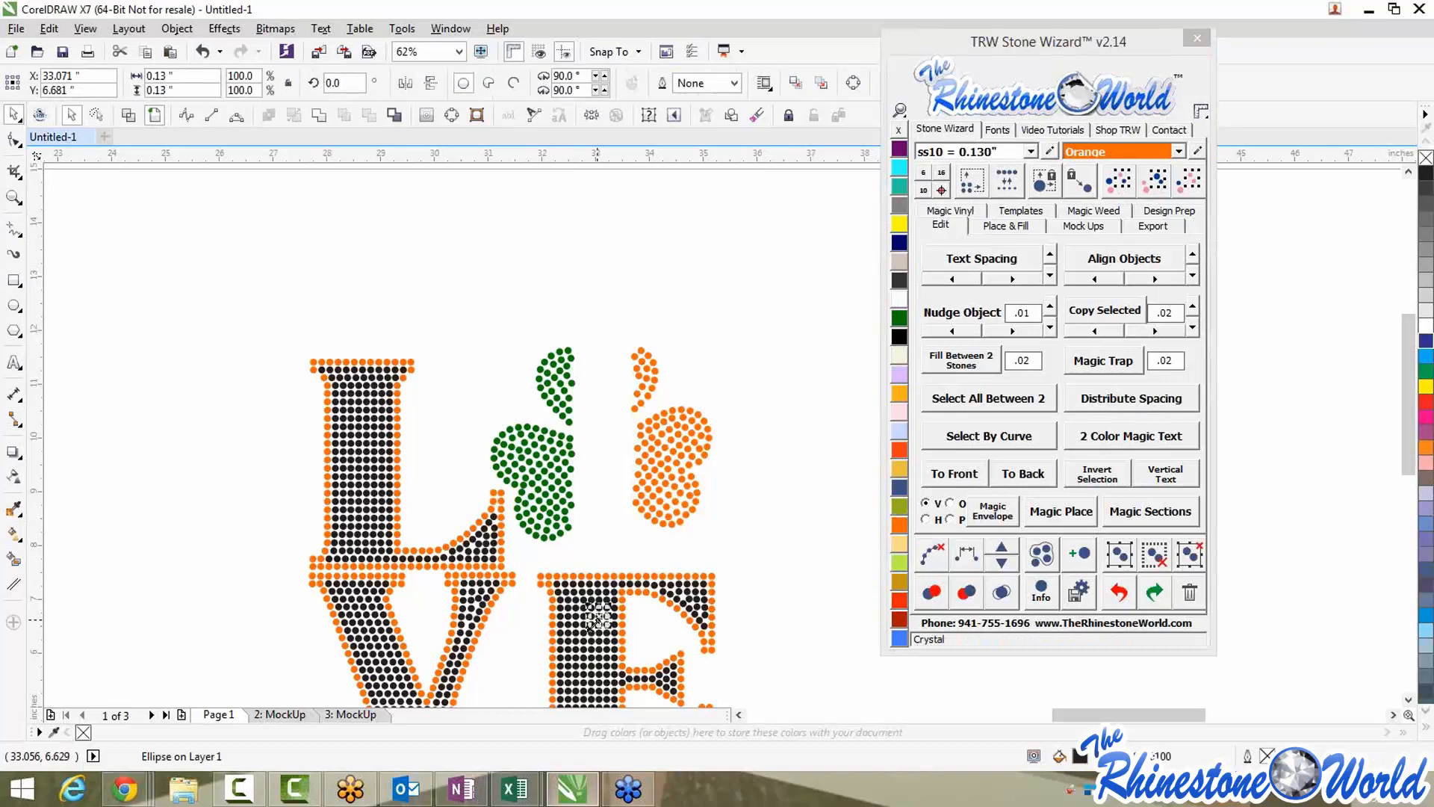
scroll(586, 632, down, 1)
scroll(586, 631, up, 1)
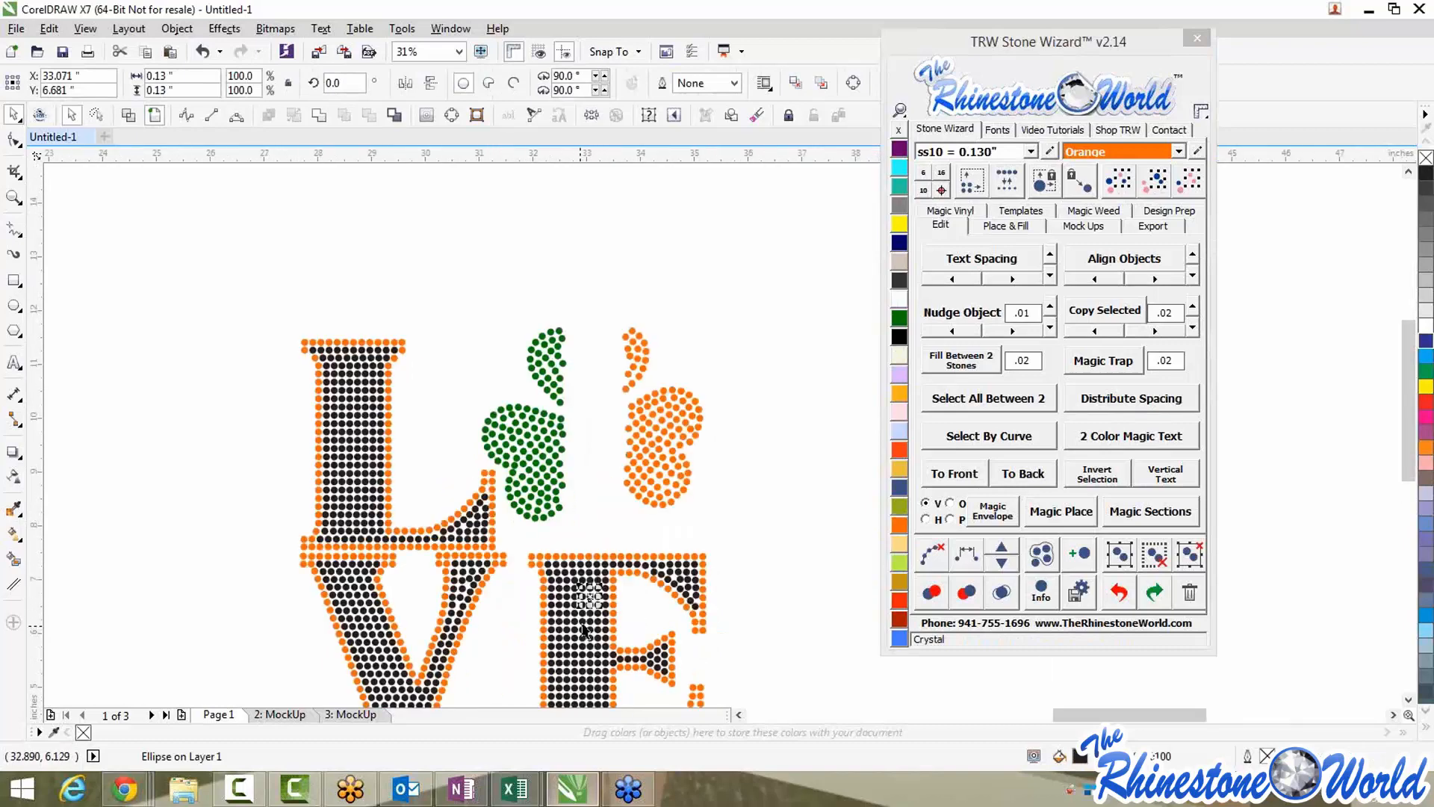
click(1156, 183)
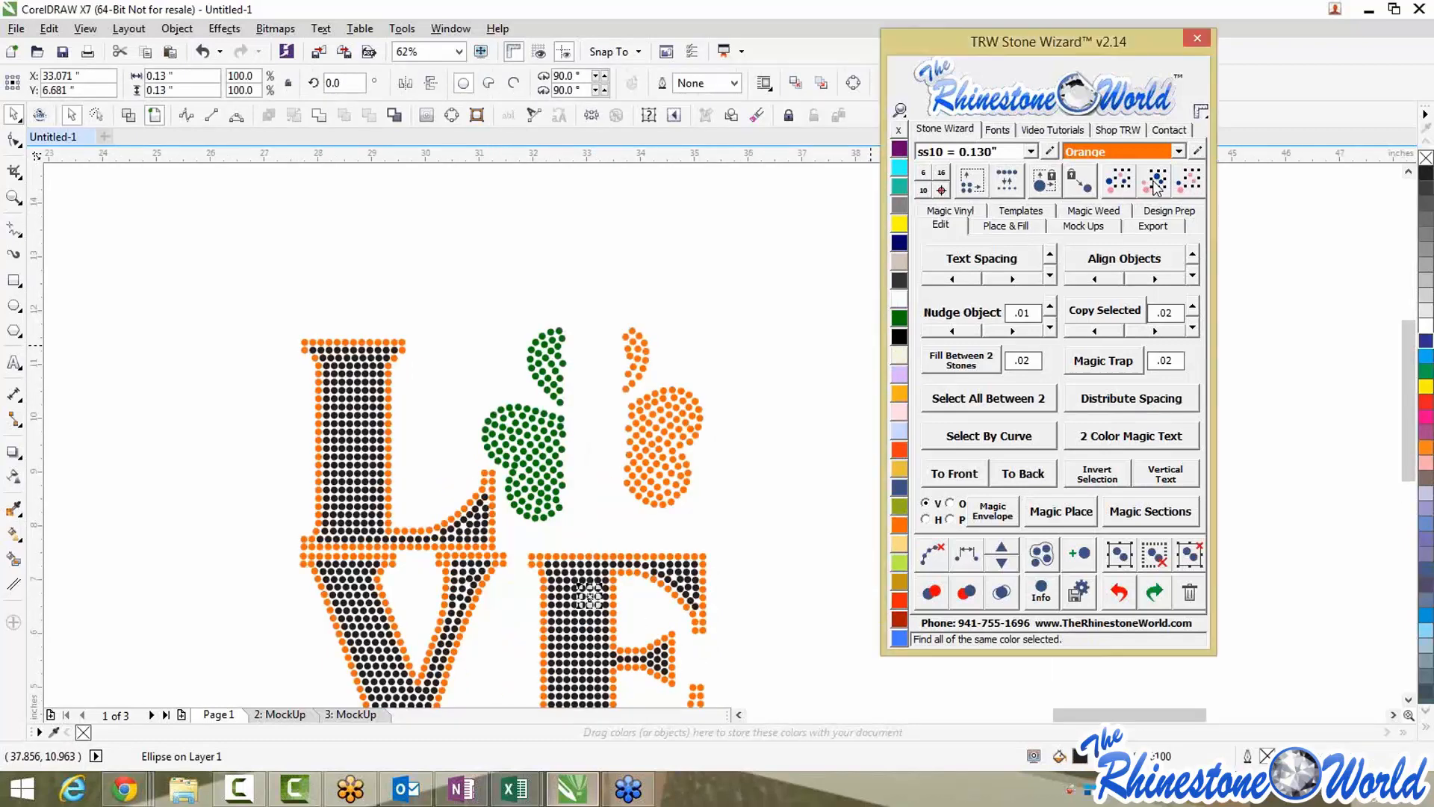
click(899, 321)
click(782, 423)
scroll(782, 423, down, 4)
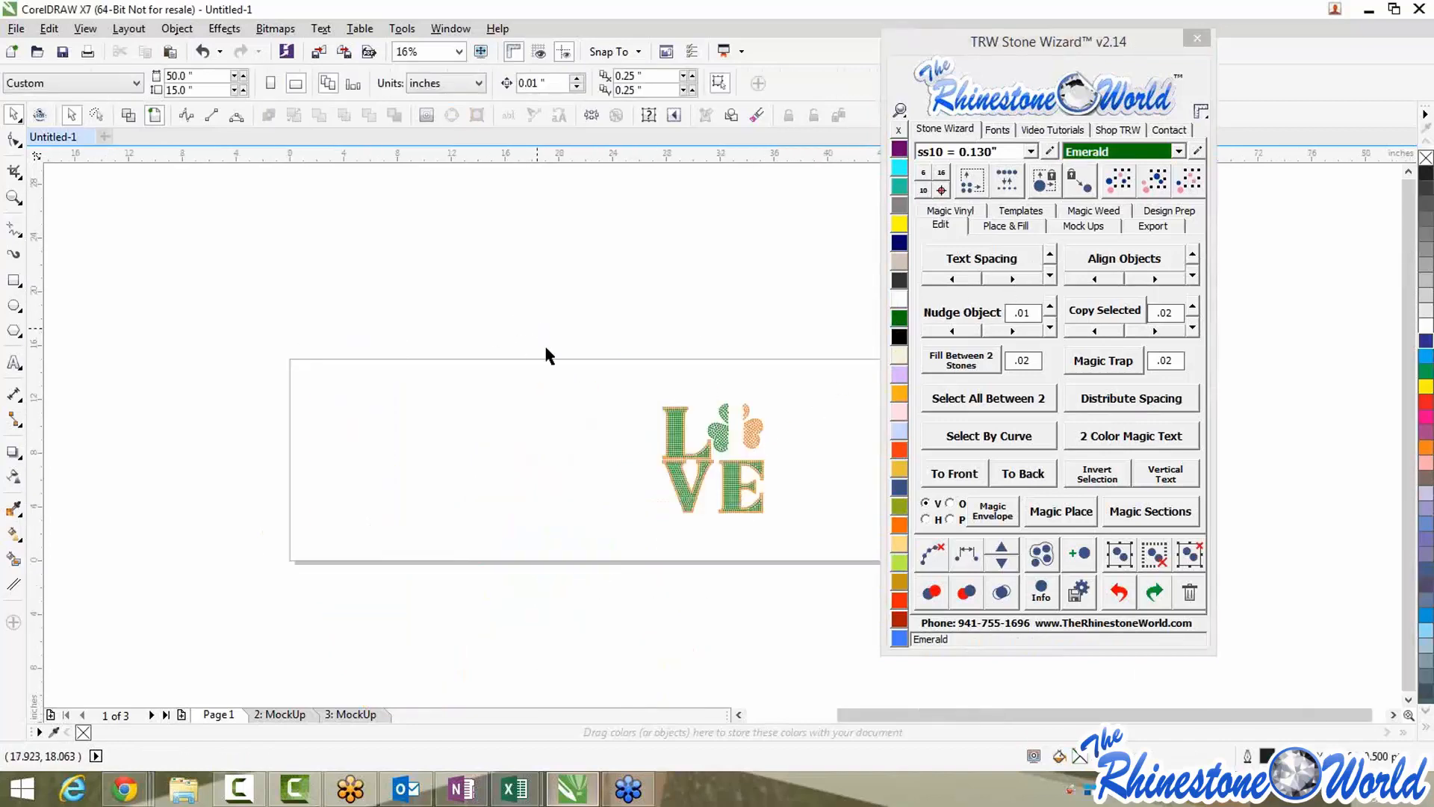
Create a TRW Ireland mockup of the whole outlined LOVE design on the front of the women's scoop-neck shirt
drag(536, 329, 844, 562)
click(1099, 226)
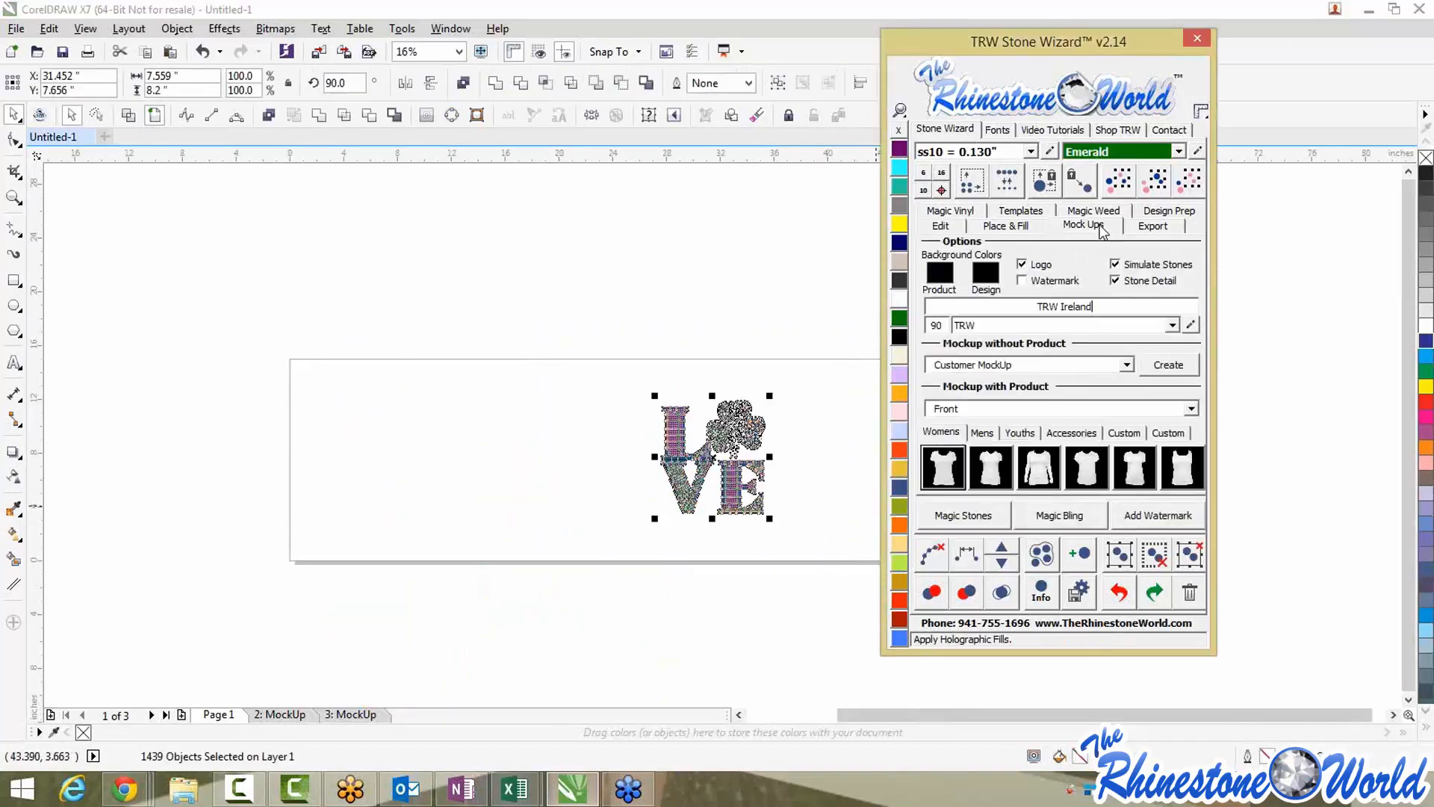
click(957, 461)
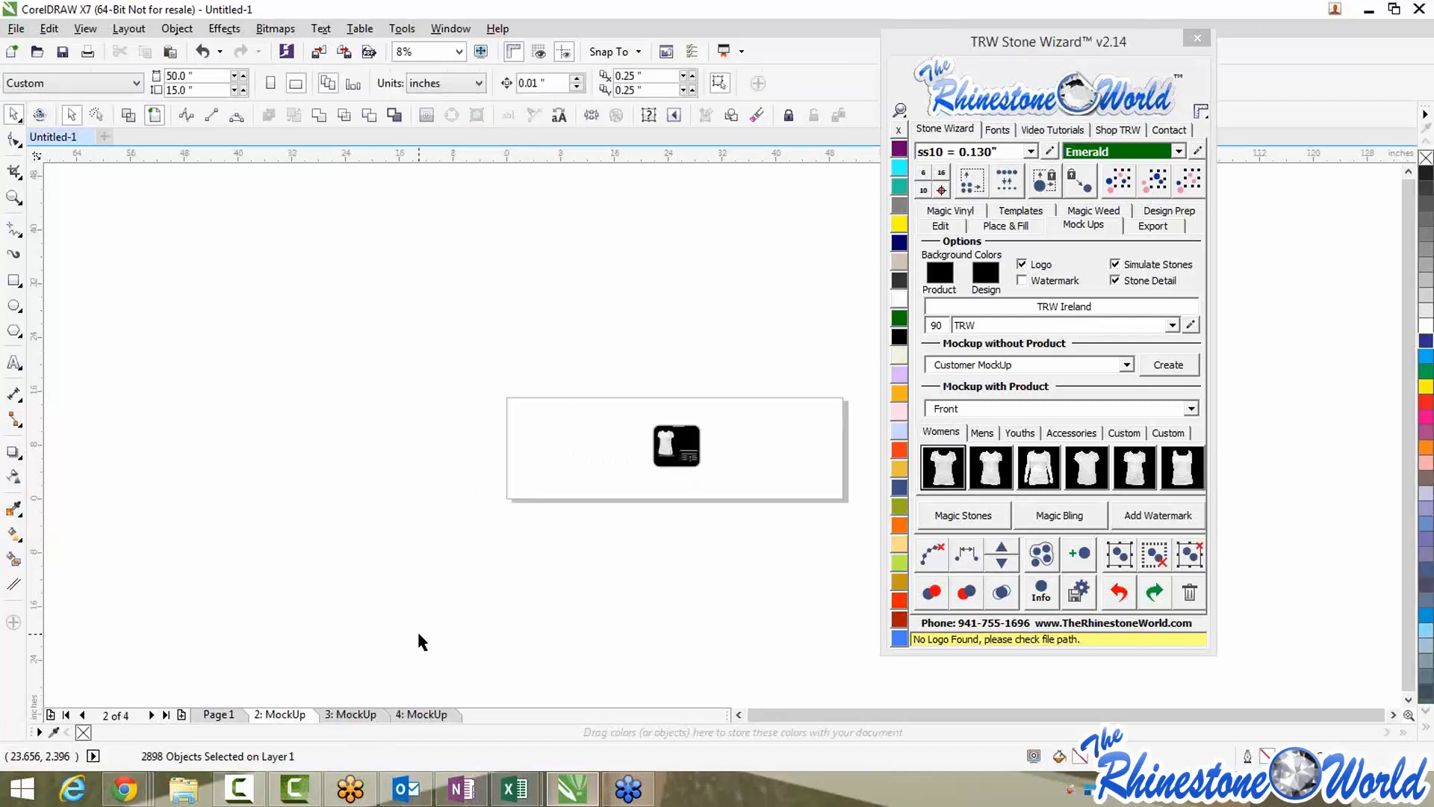
Place the new outlined LOVE mockup to the right of the earlier mockup on page 3 and color its shirt Cobalt
click(367, 714)
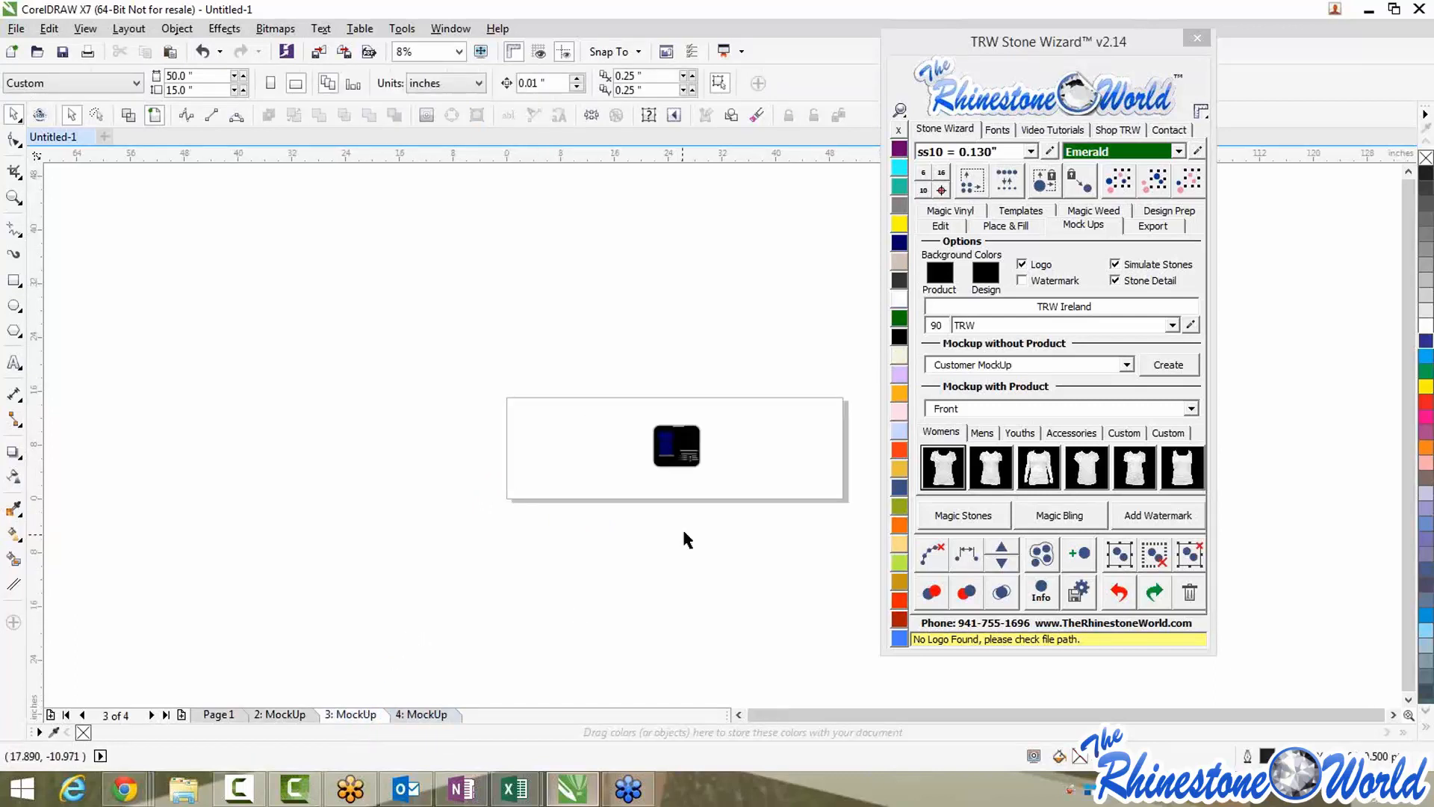
scroll(729, 423, up, 1)
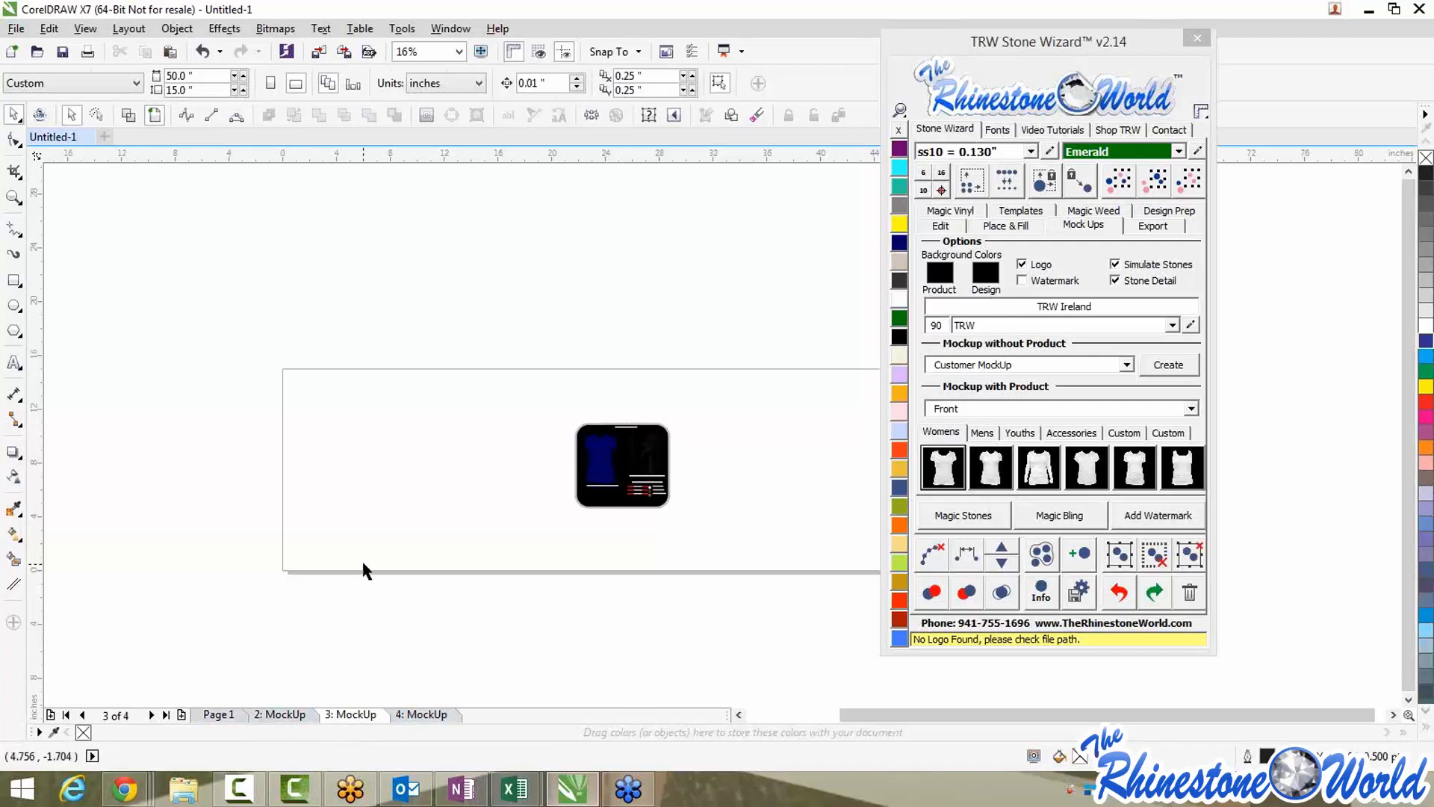
scroll(374, 544, down, 1)
scroll(500, 536, up, 2)
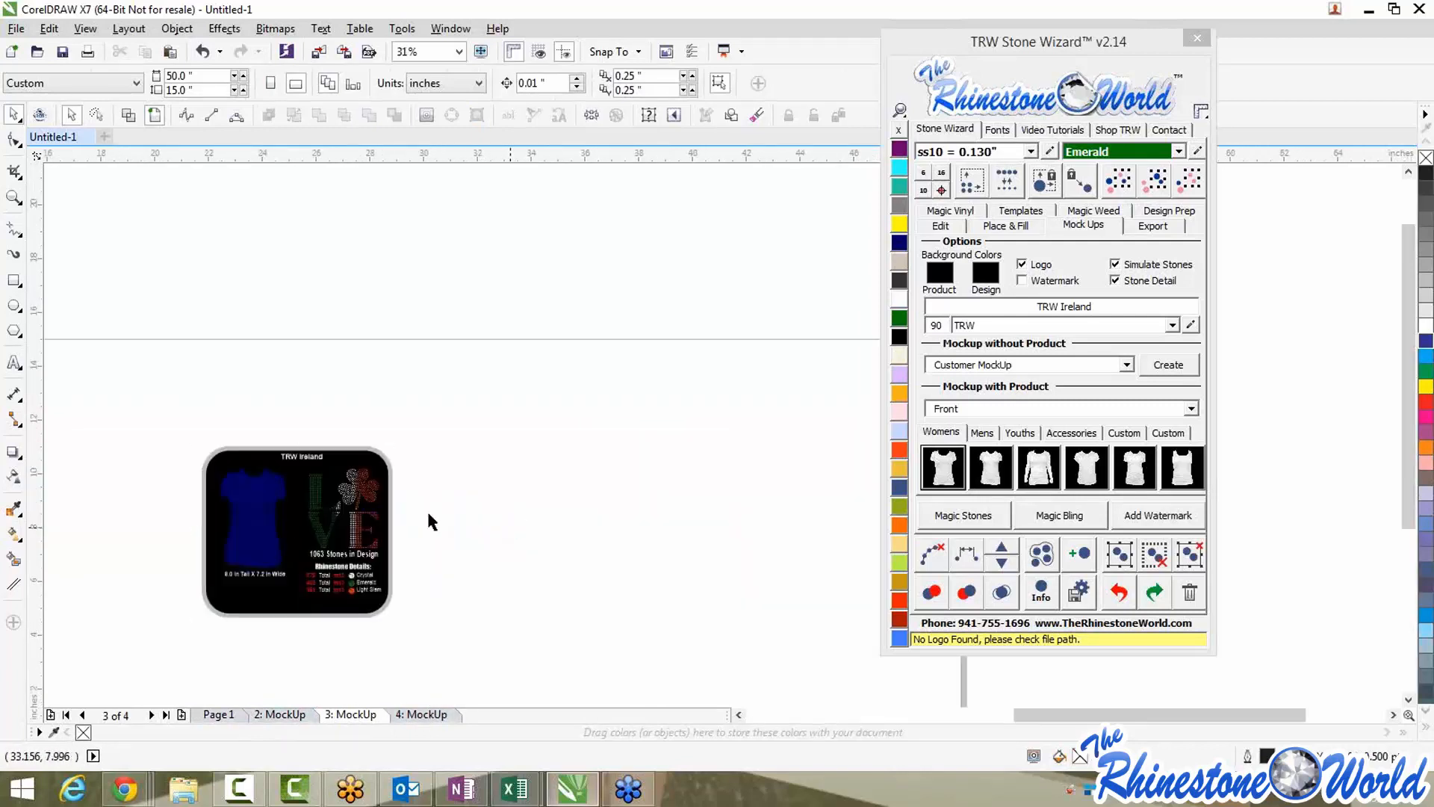
drag(290, 518, 485, 525)
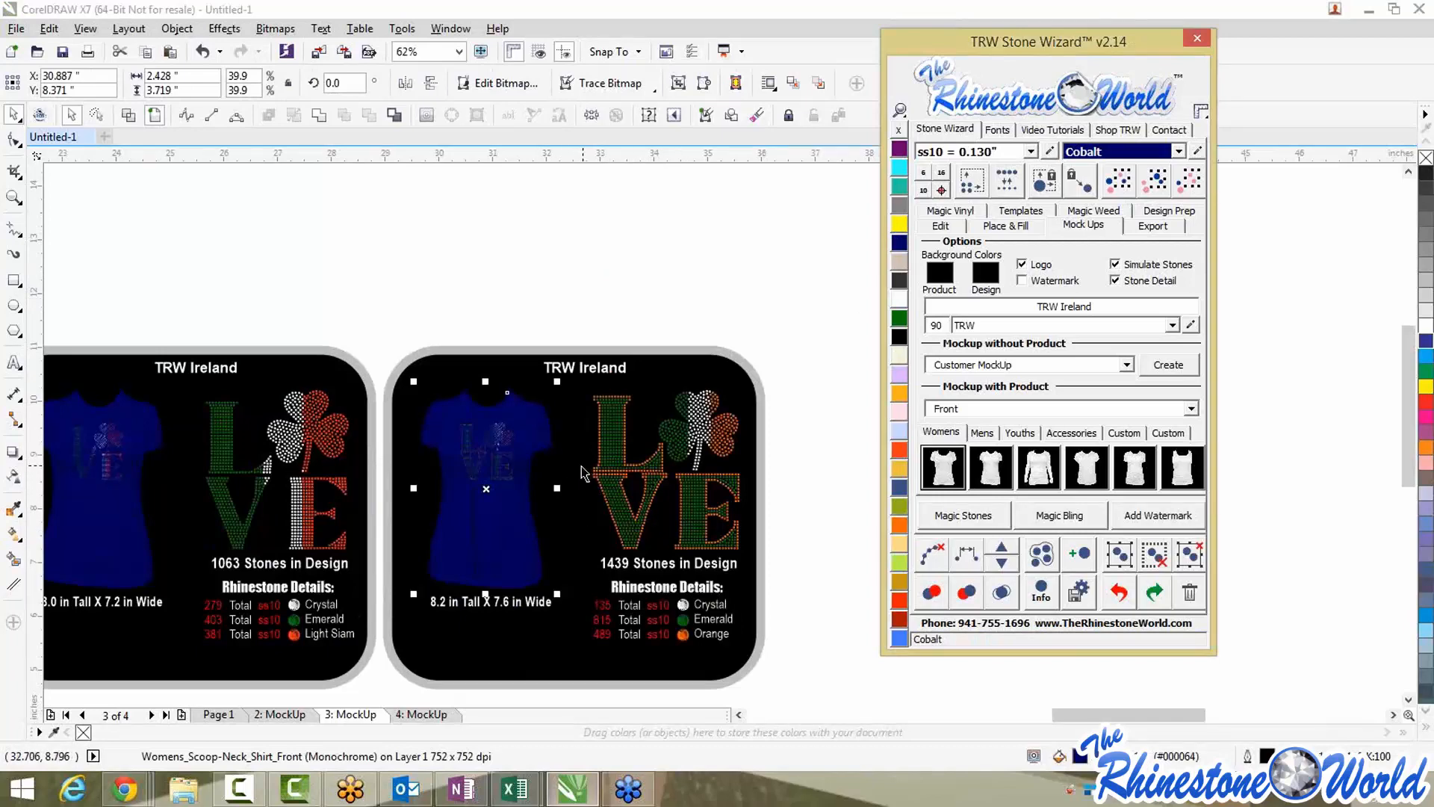
click(593, 261)
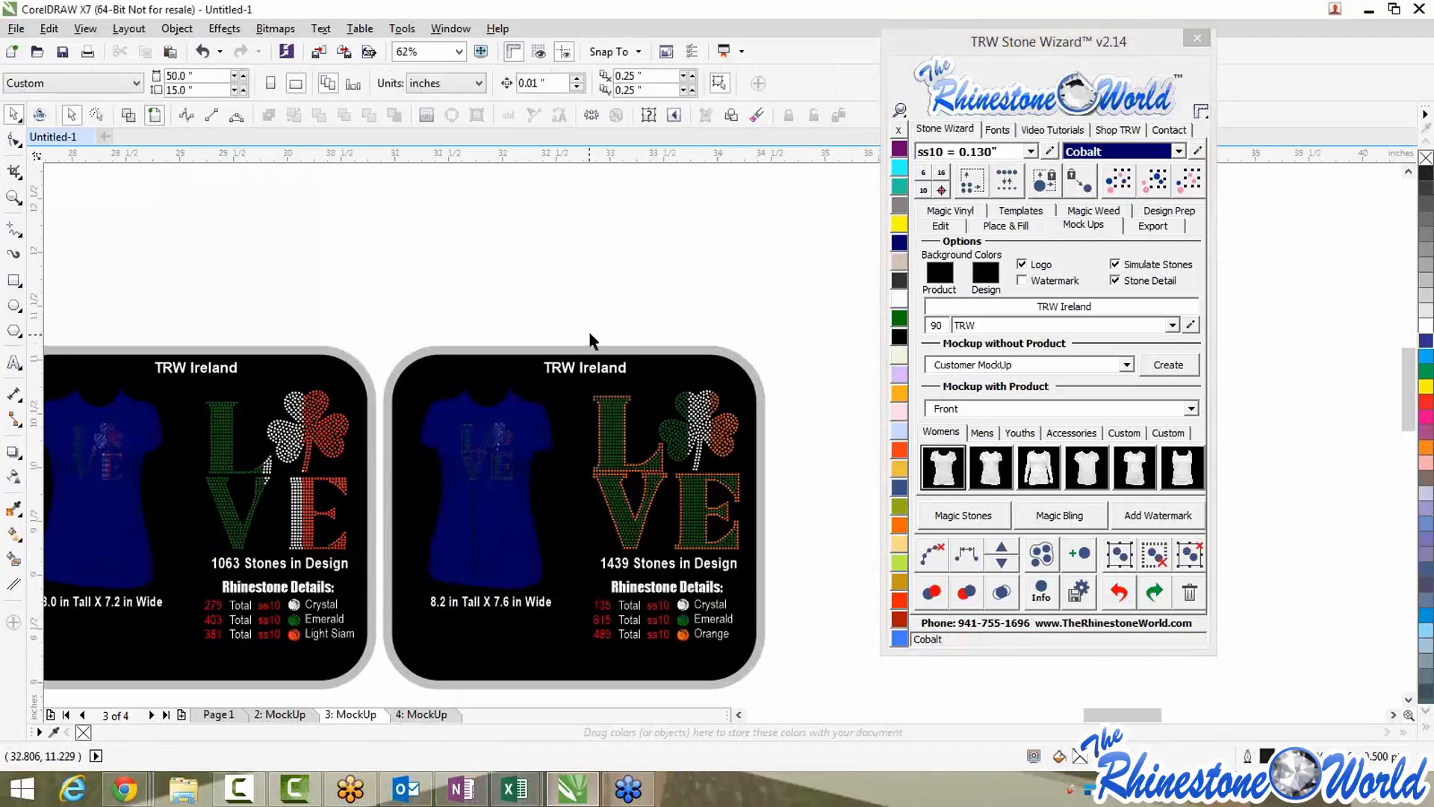
scroll(588, 330, up, 1)
scroll(590, 331, down, 1)
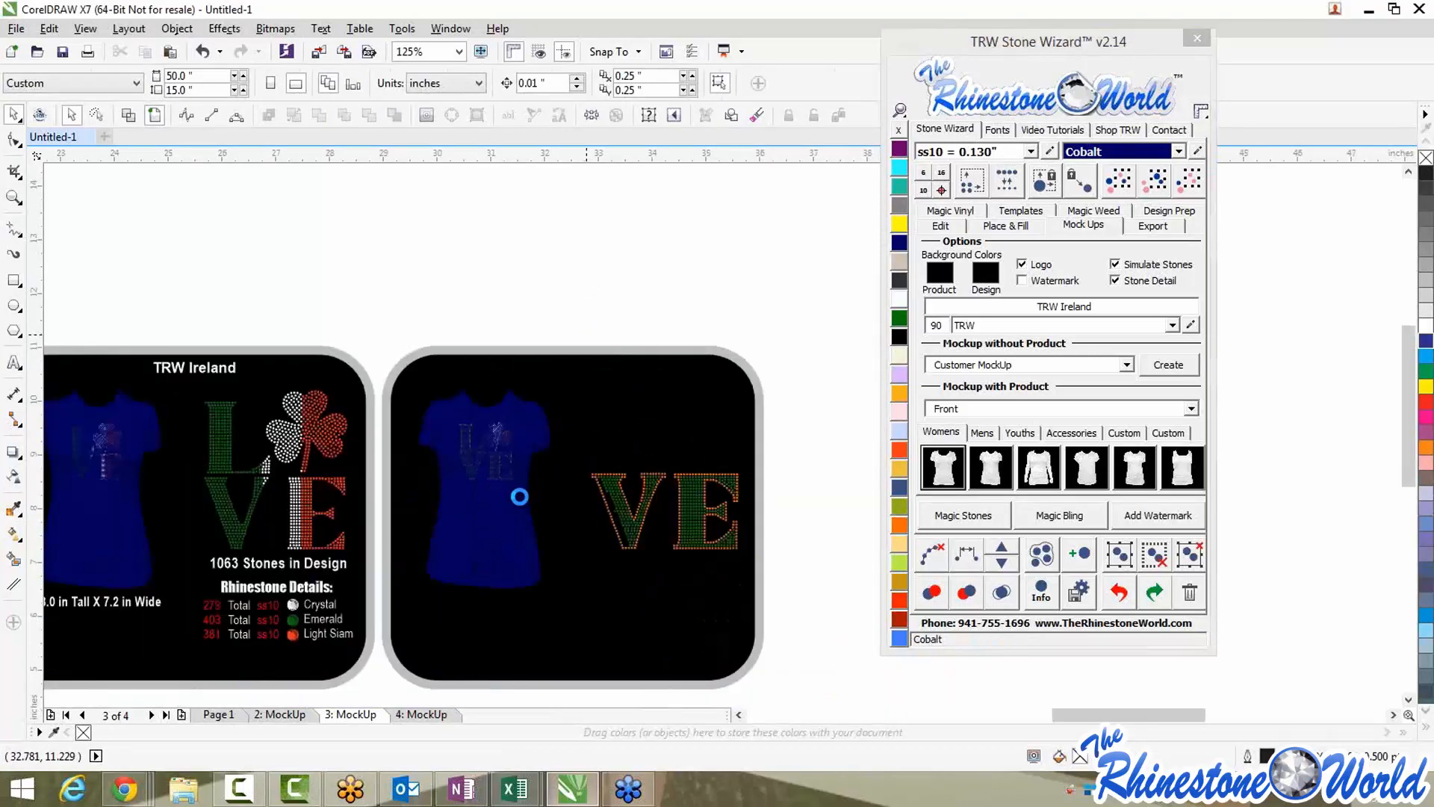
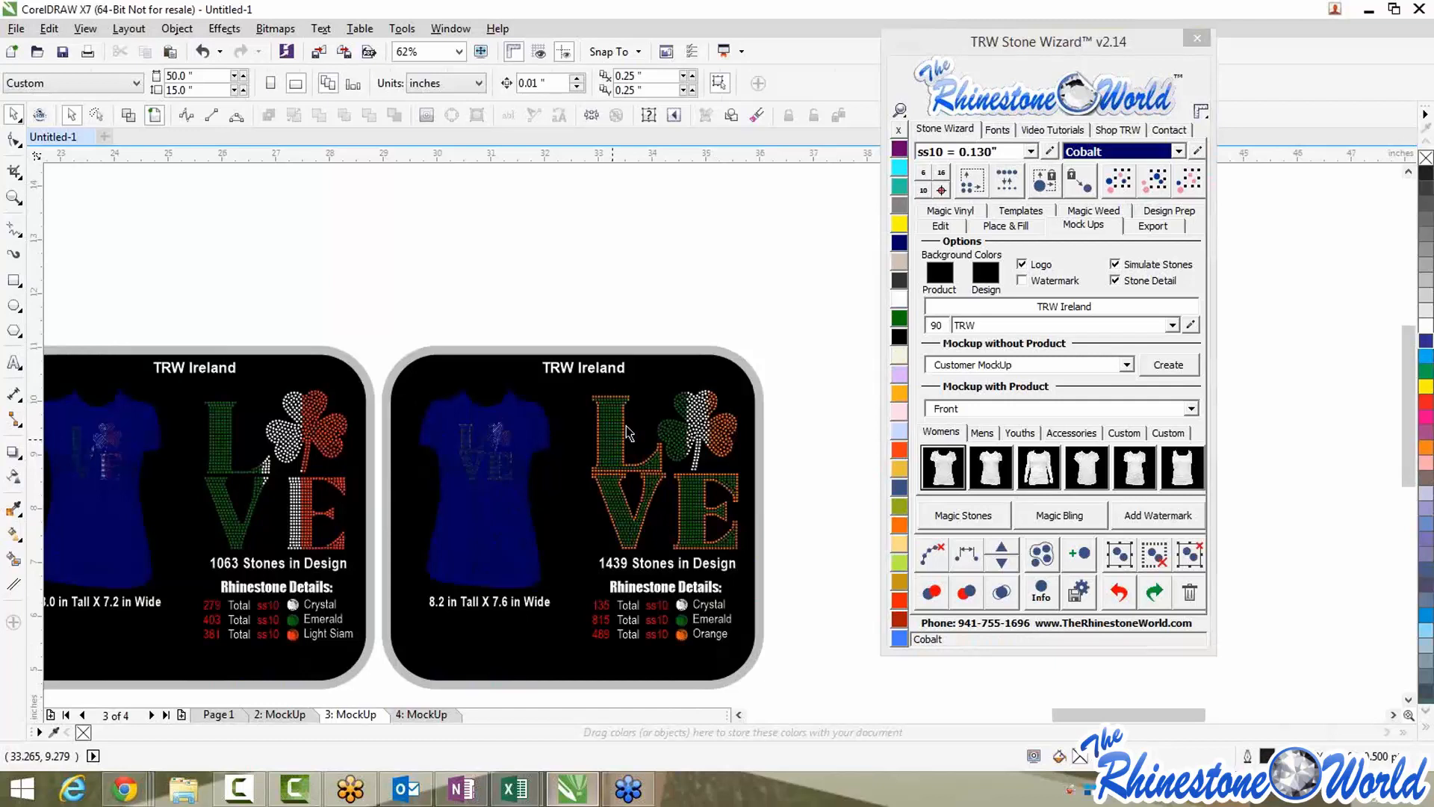
scroll(788, 291, down, 1)
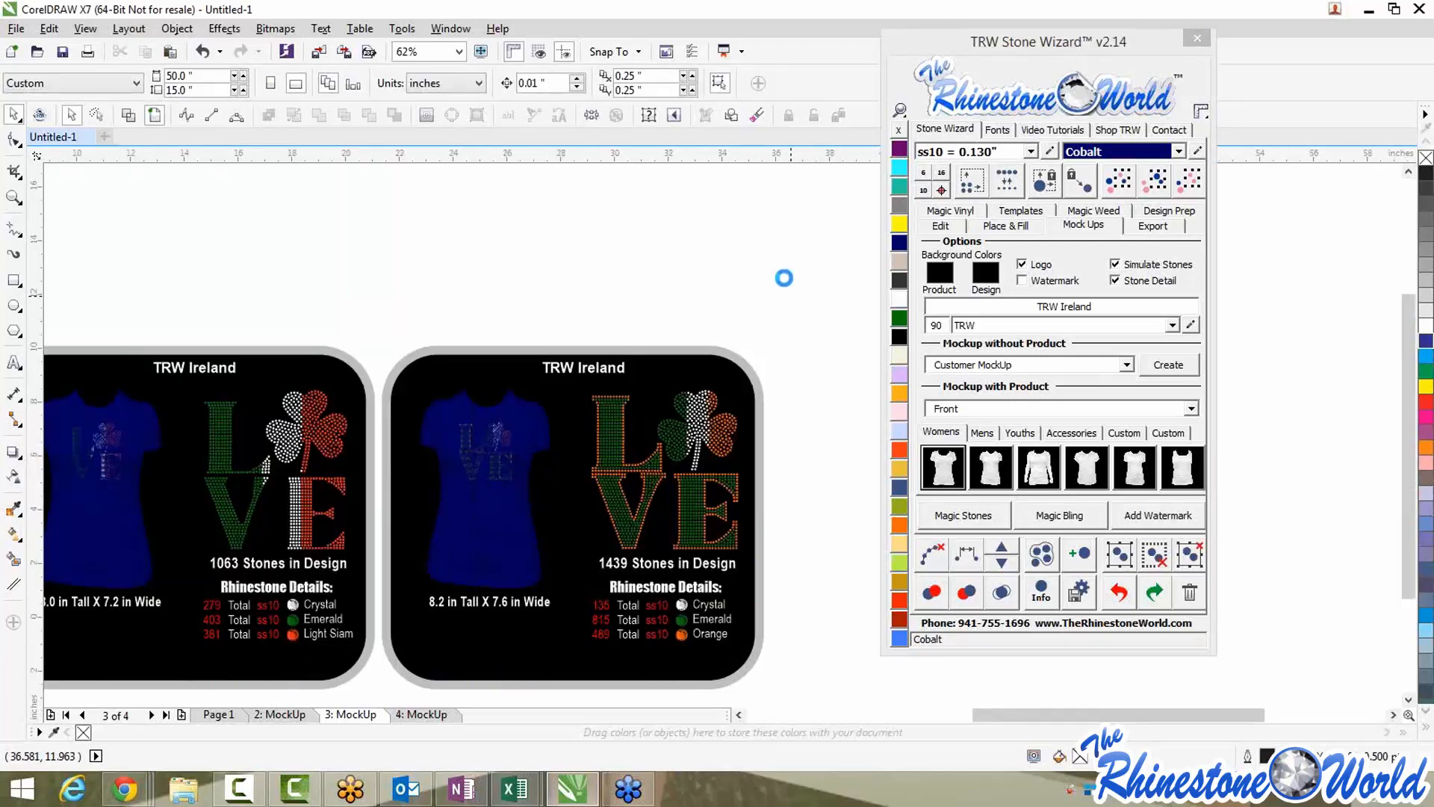
scroll(746, 282, down, 2)
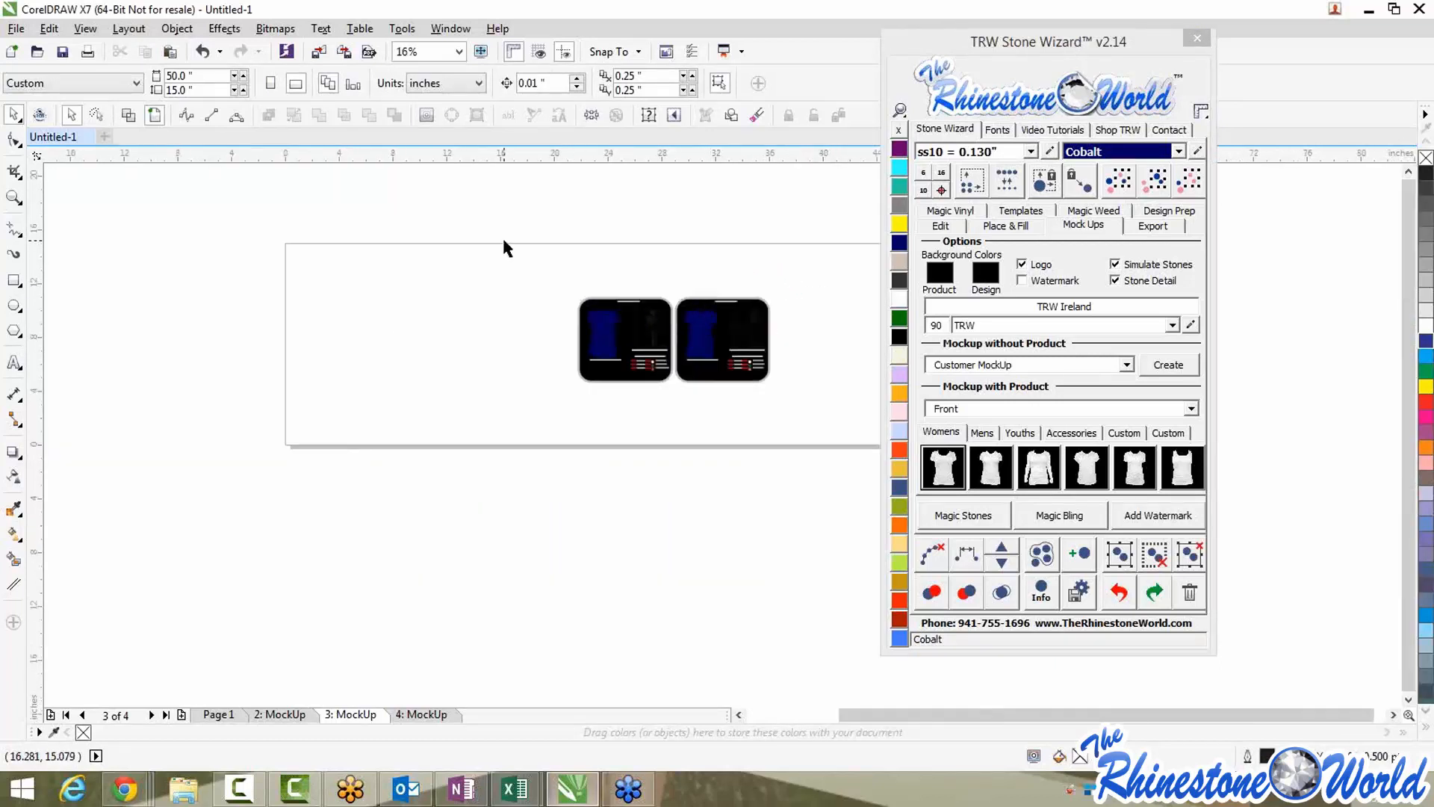
Create a new 15 by 15 inch CMYK document named Untitled-2 and move the Stone Wizard window clear of its page
click(224, 715)
scroll(280, 553, down, 1)
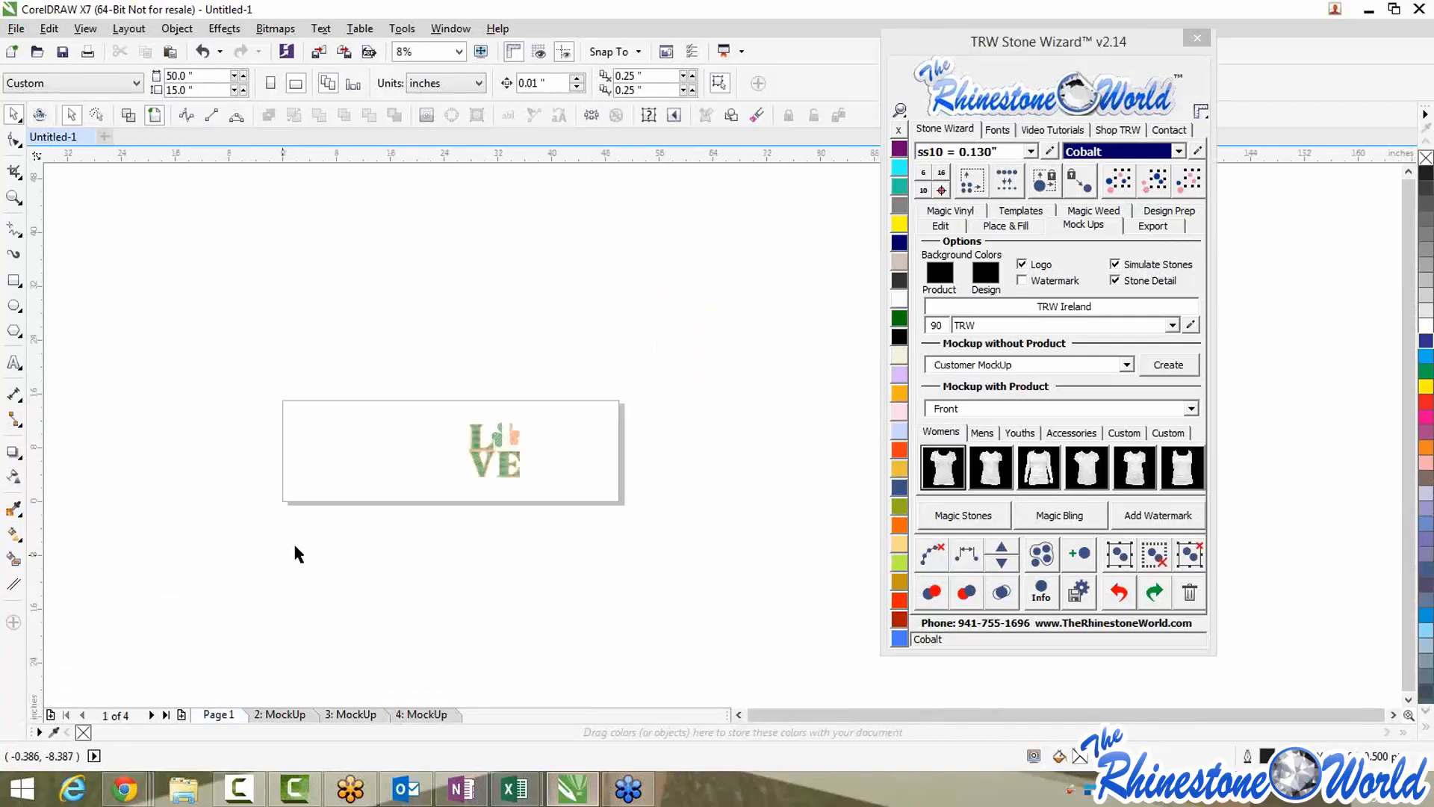
click(106, 136)
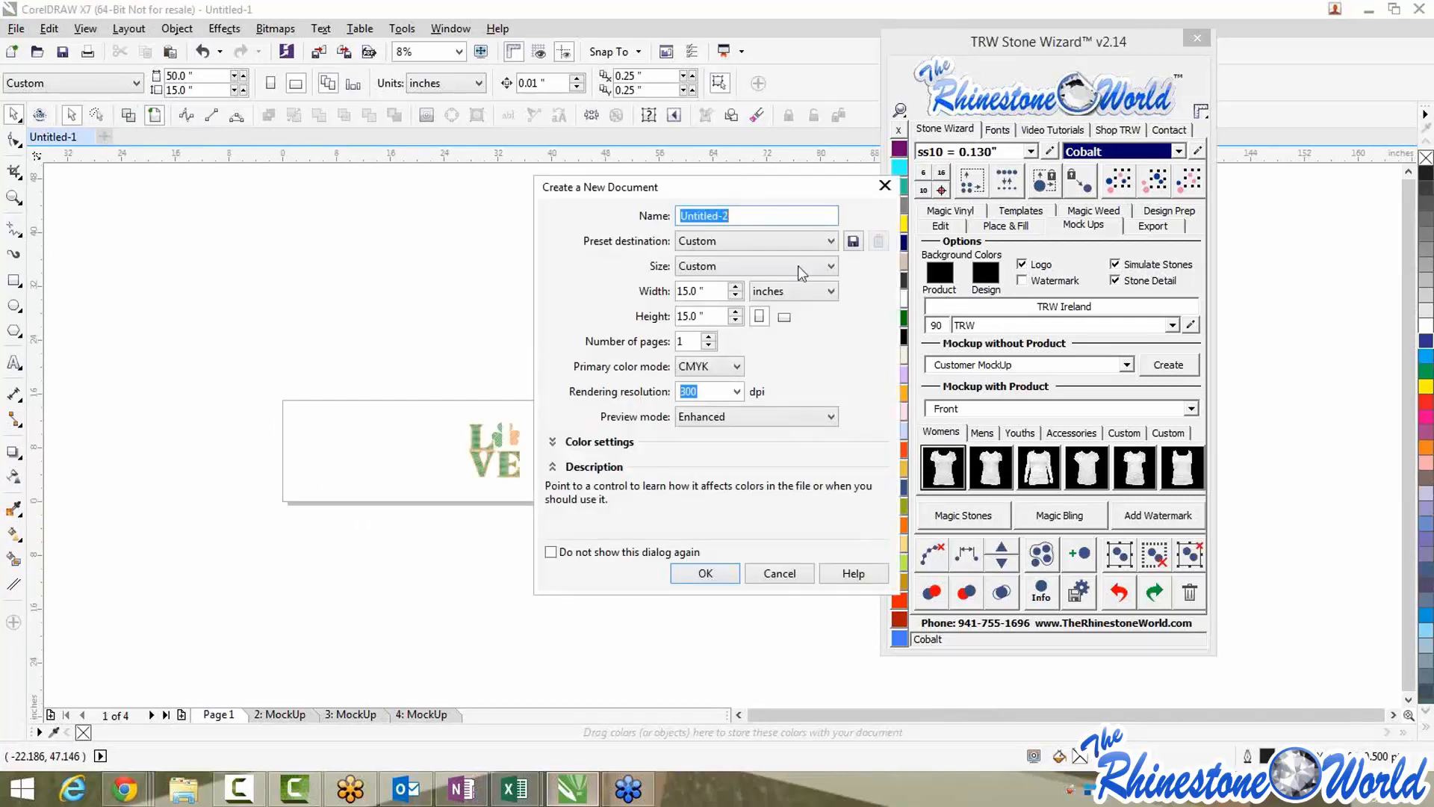
click(714, 576)
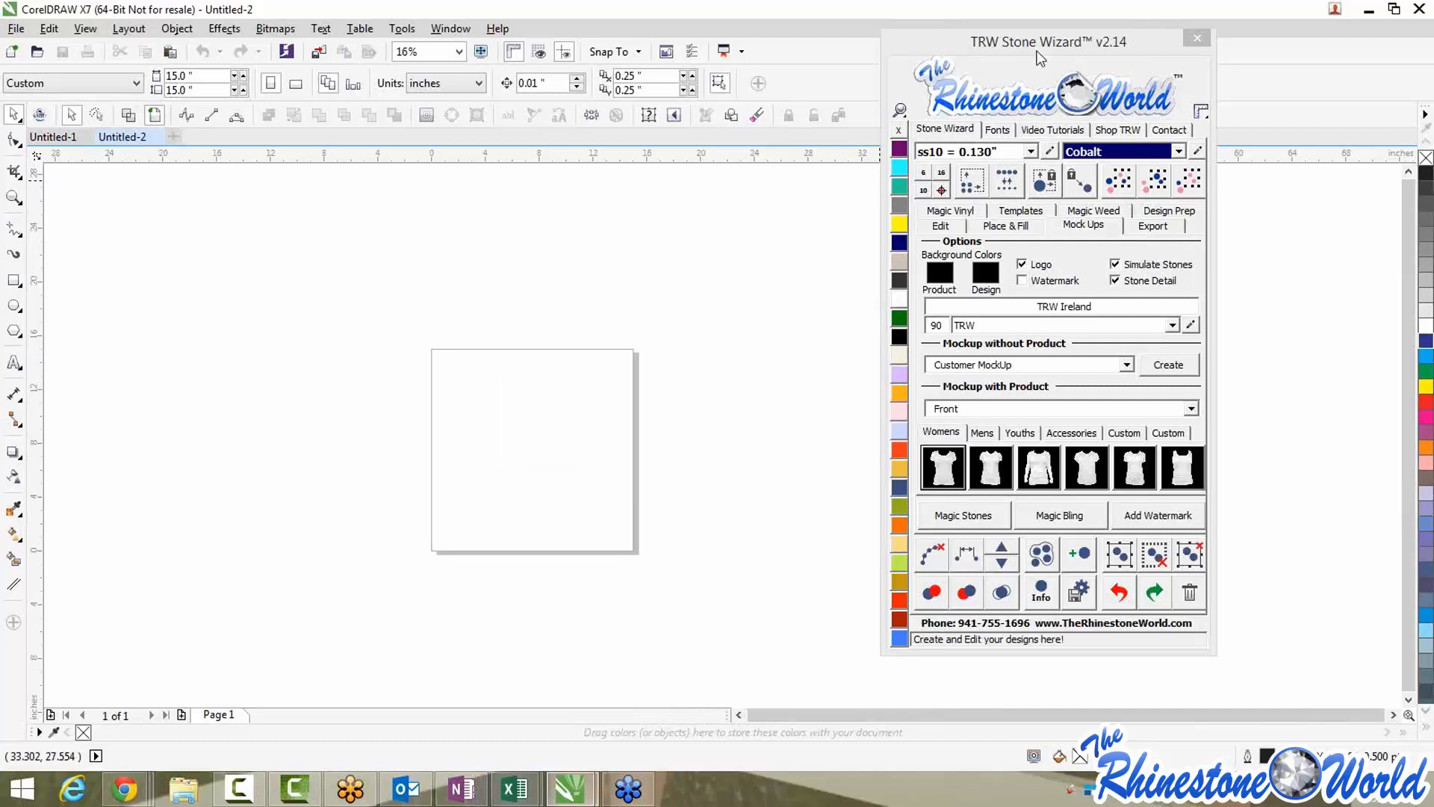
drag(1051, 43, 1094, 36)
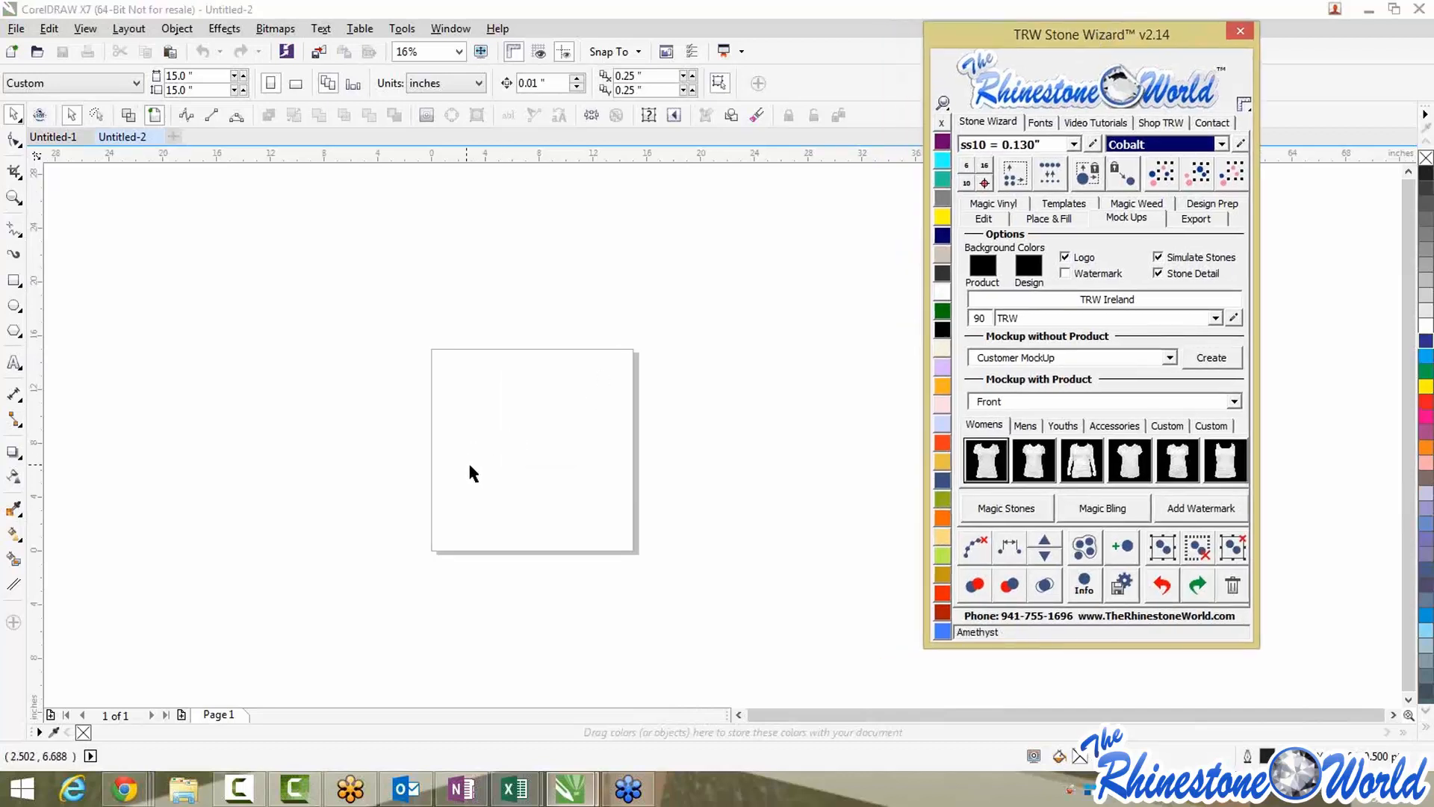
click(493, 422)
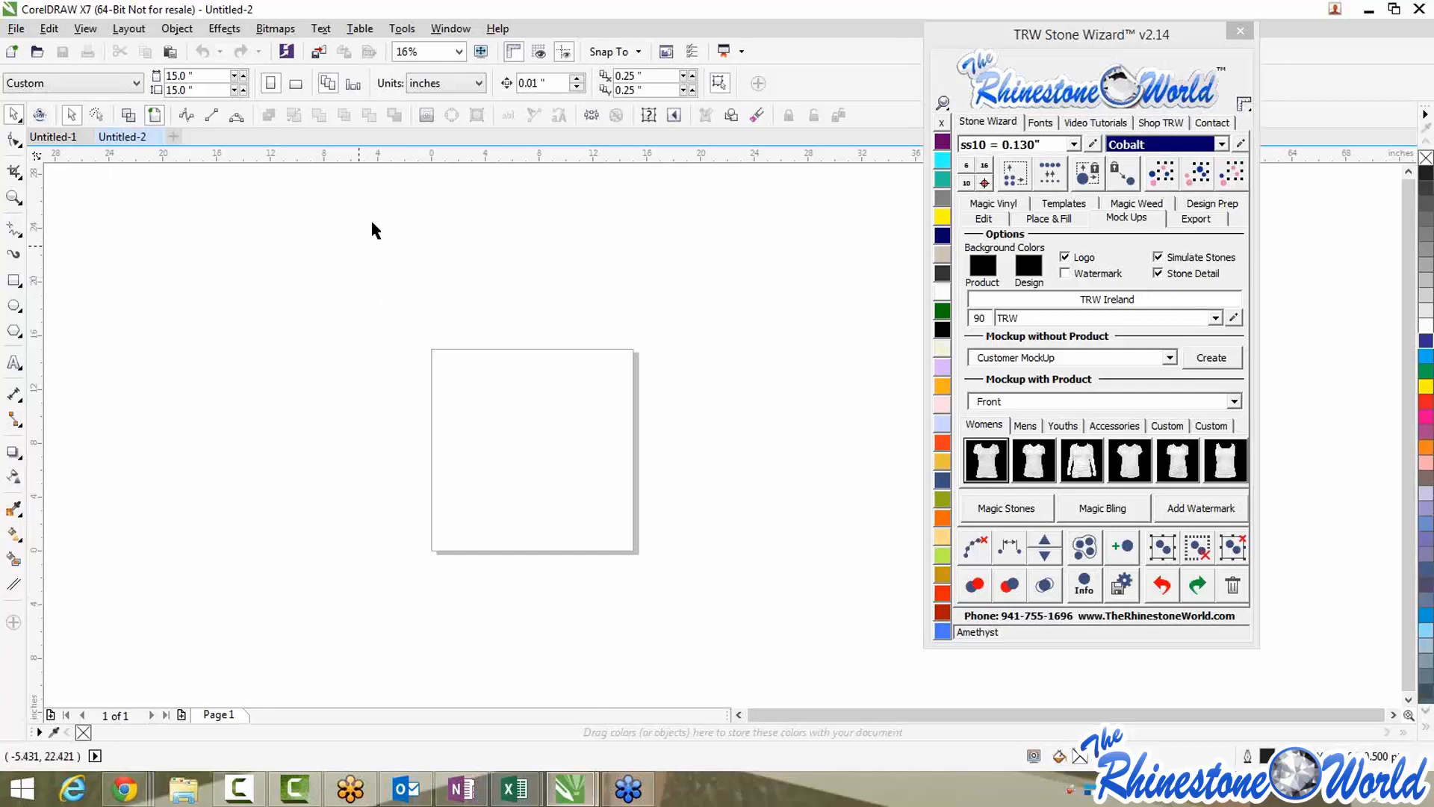
Add the artistic text LHS near the top of the page and enlarge it to about 9.1 inches wide
scroll(466, 345, up, 1)
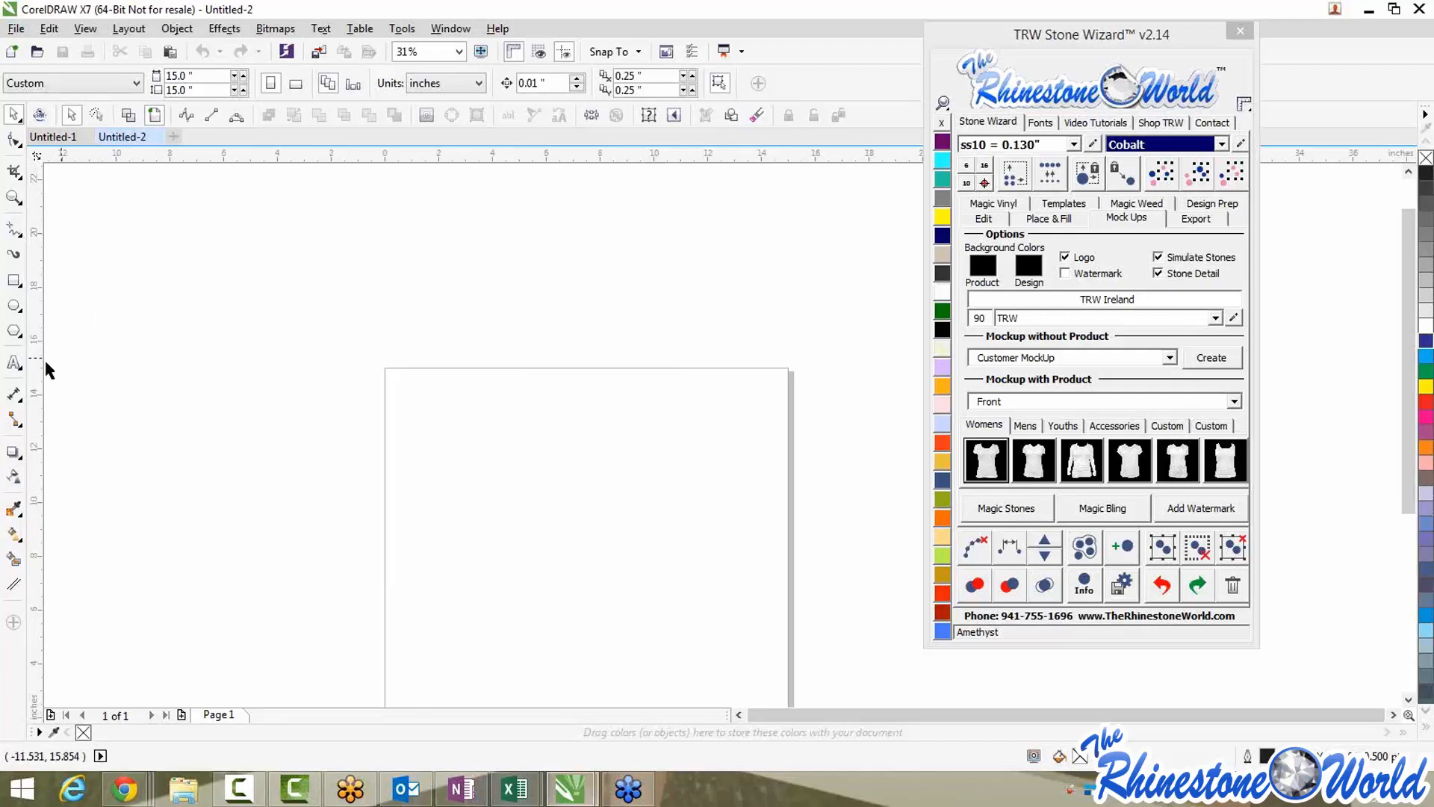
click(14, 363)
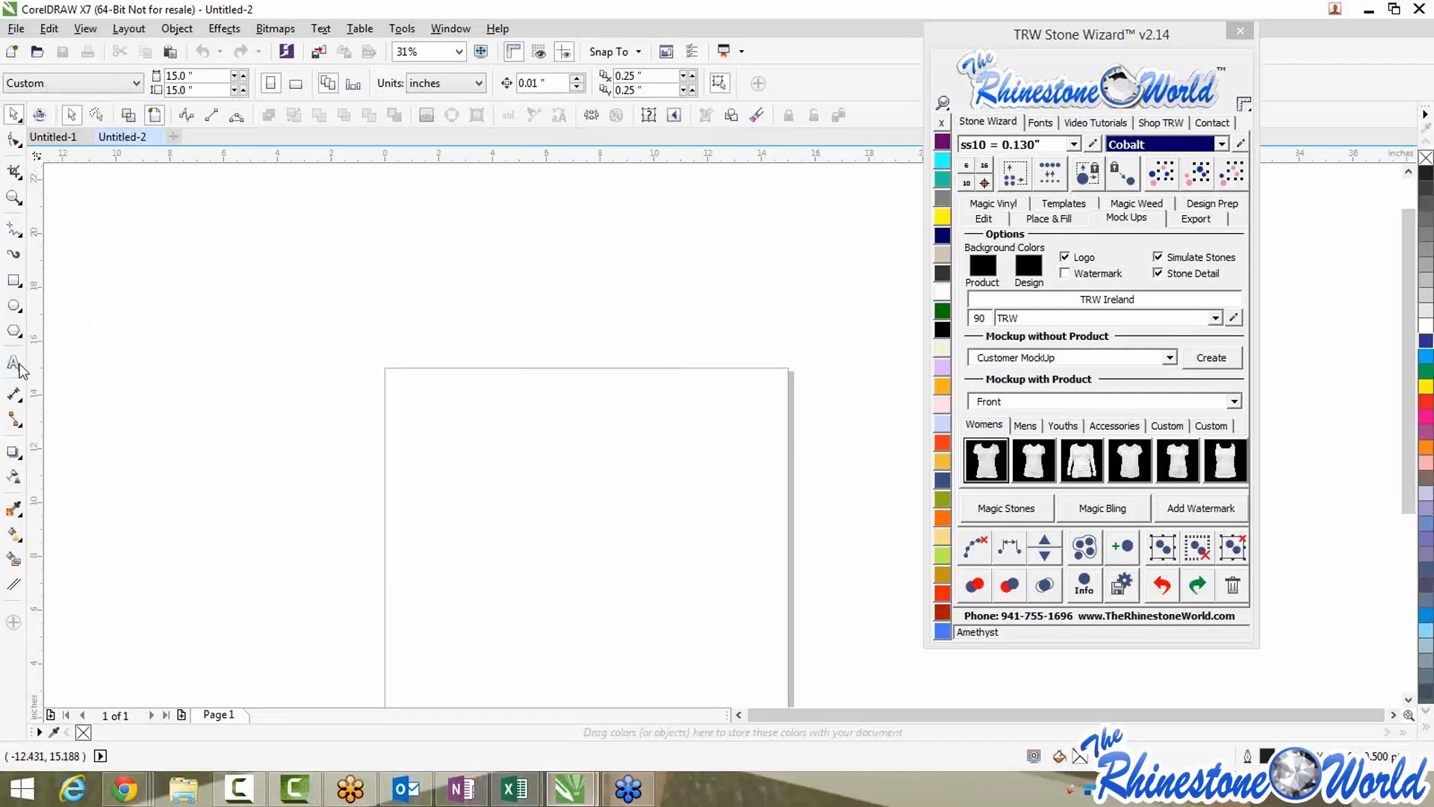
click(580, 420)
text(LDS)
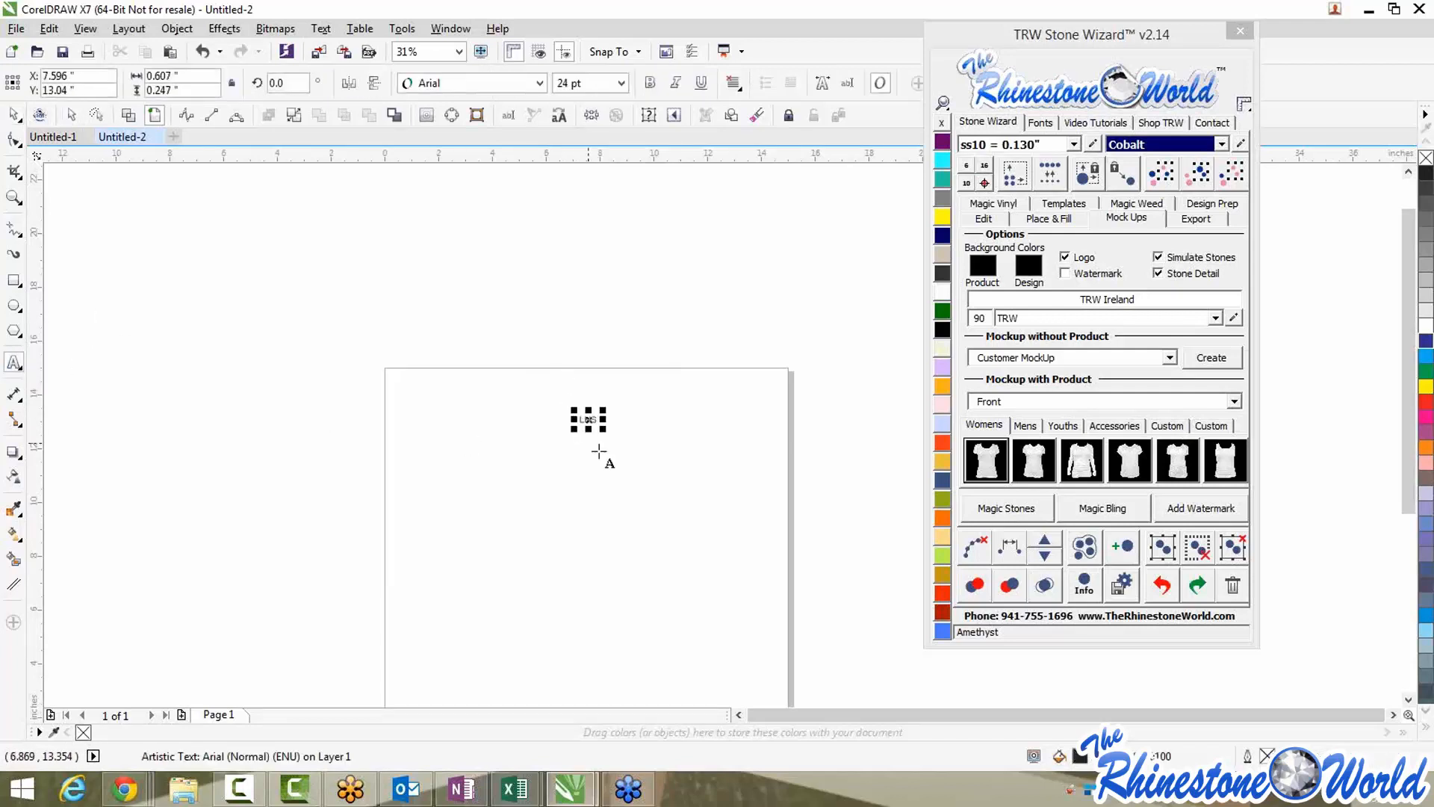
drag(605, 430, 751, 458)
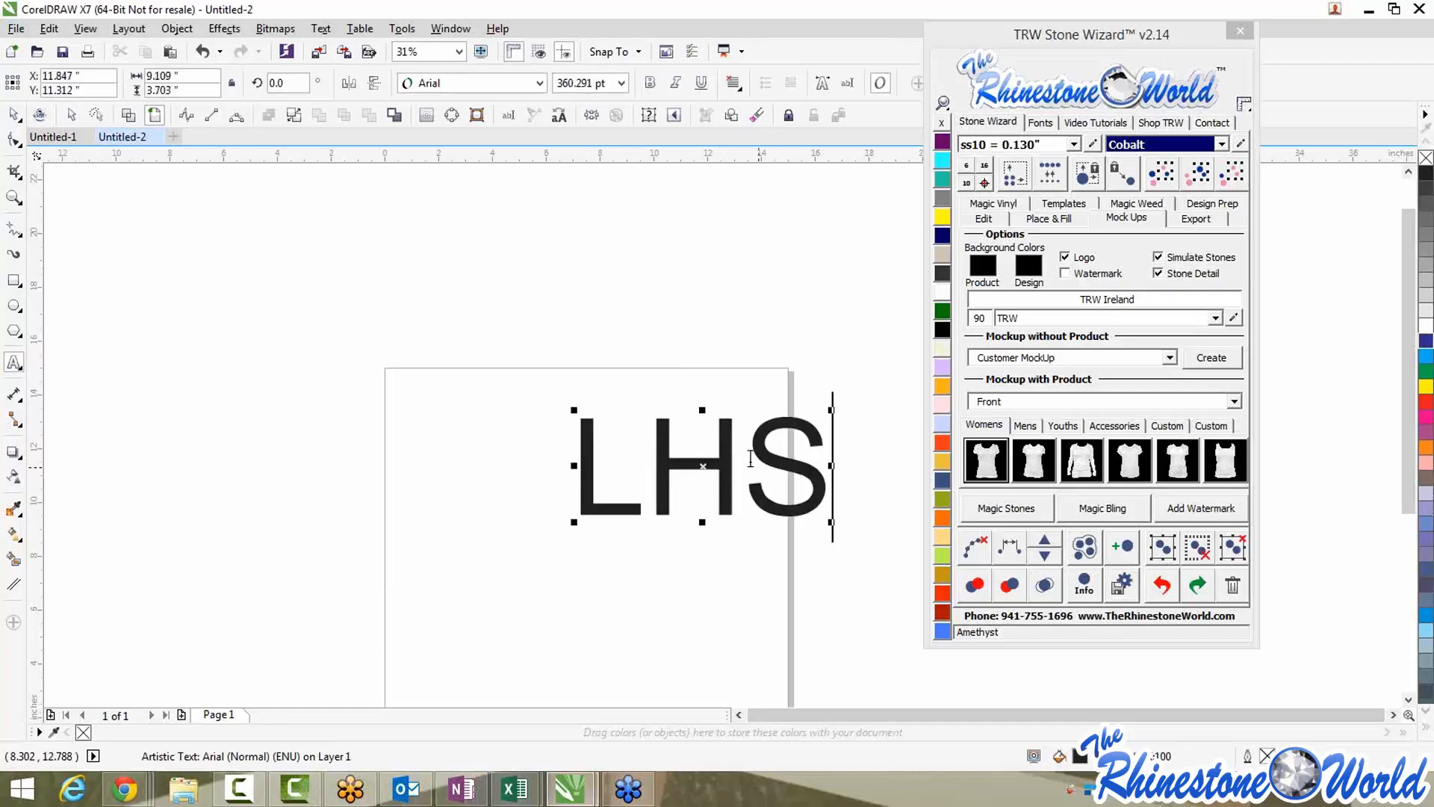
Set the LHS text in the TRW Football Laces HTV font and scale it to about 9 inches wide
click(1010, 176)
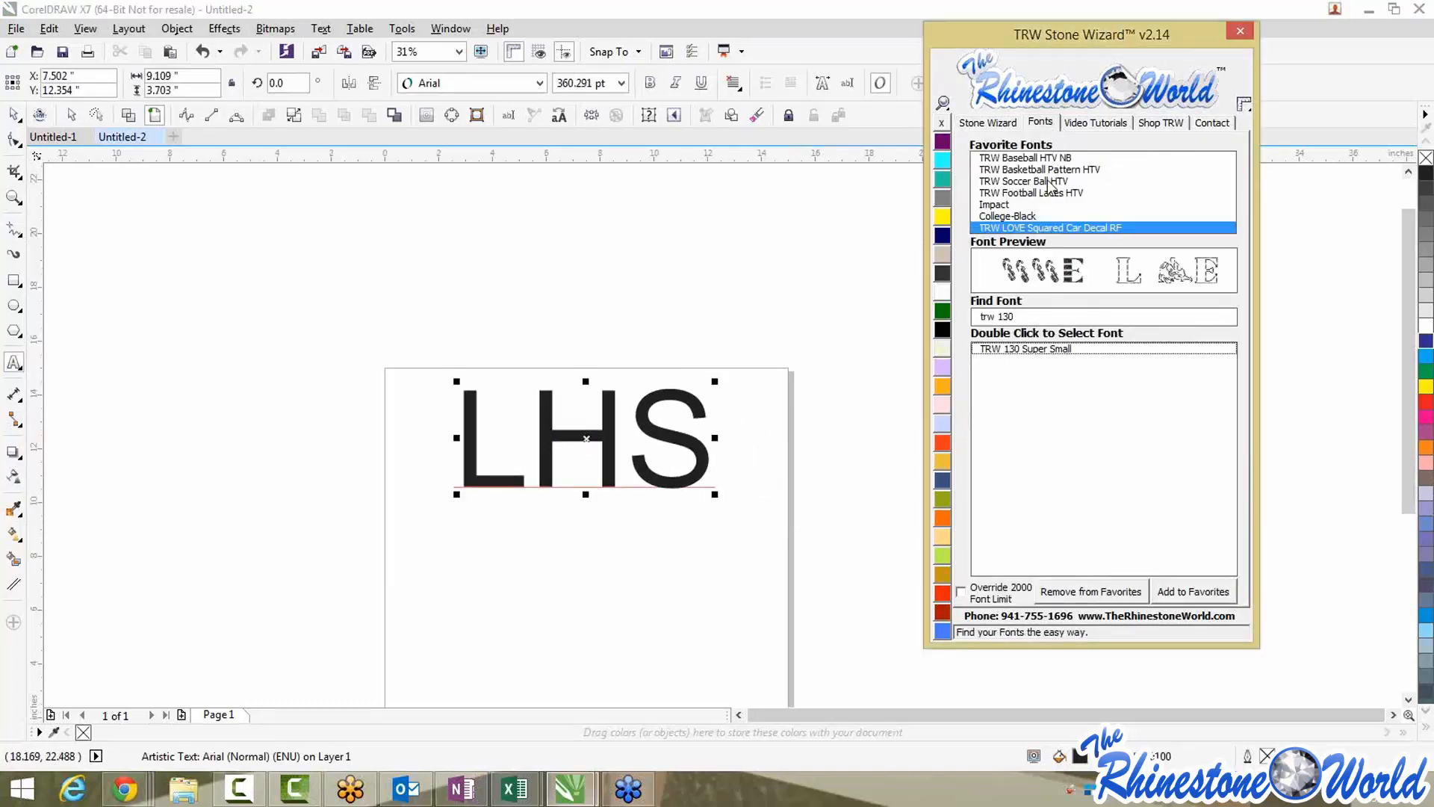
click(1050, 192)
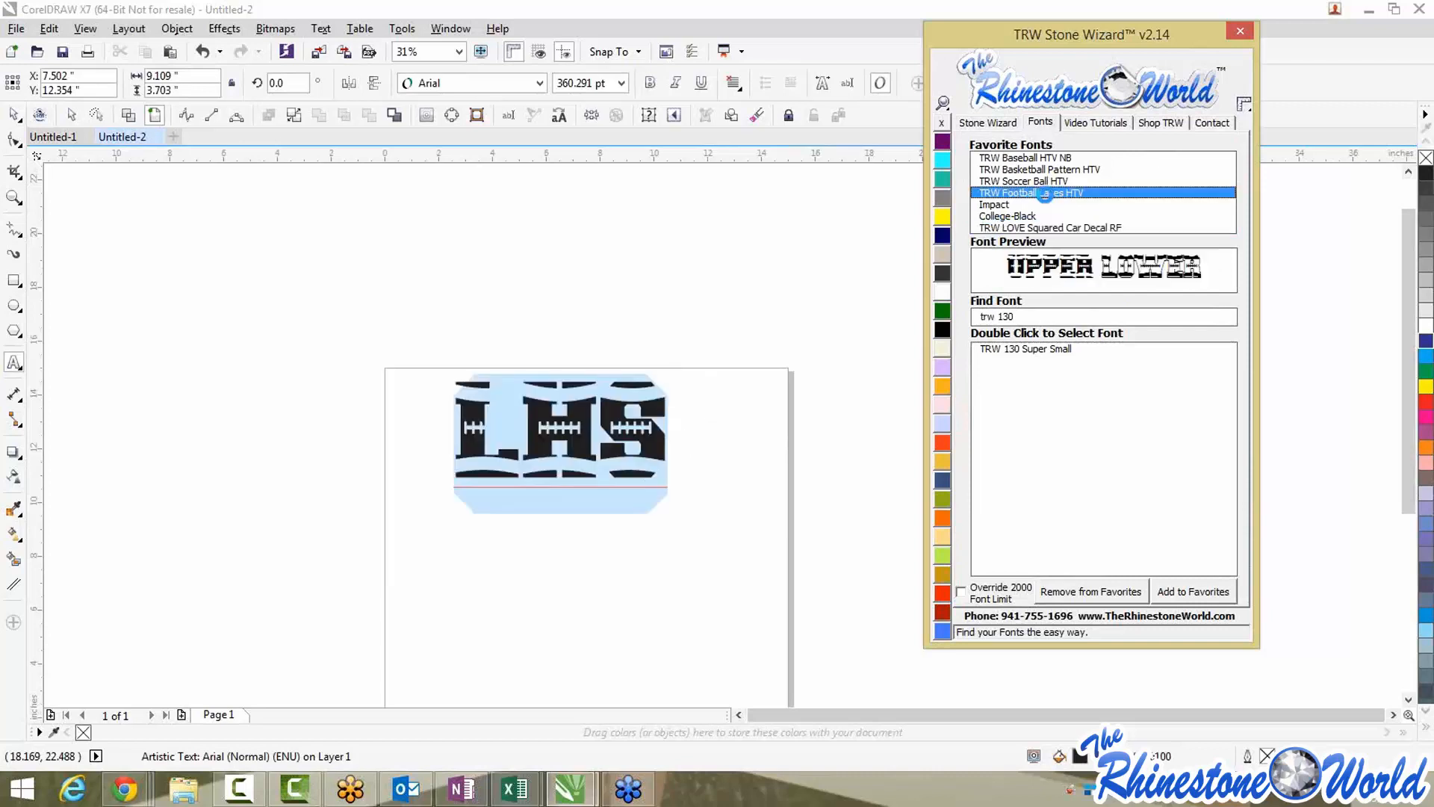
click(14, 114)
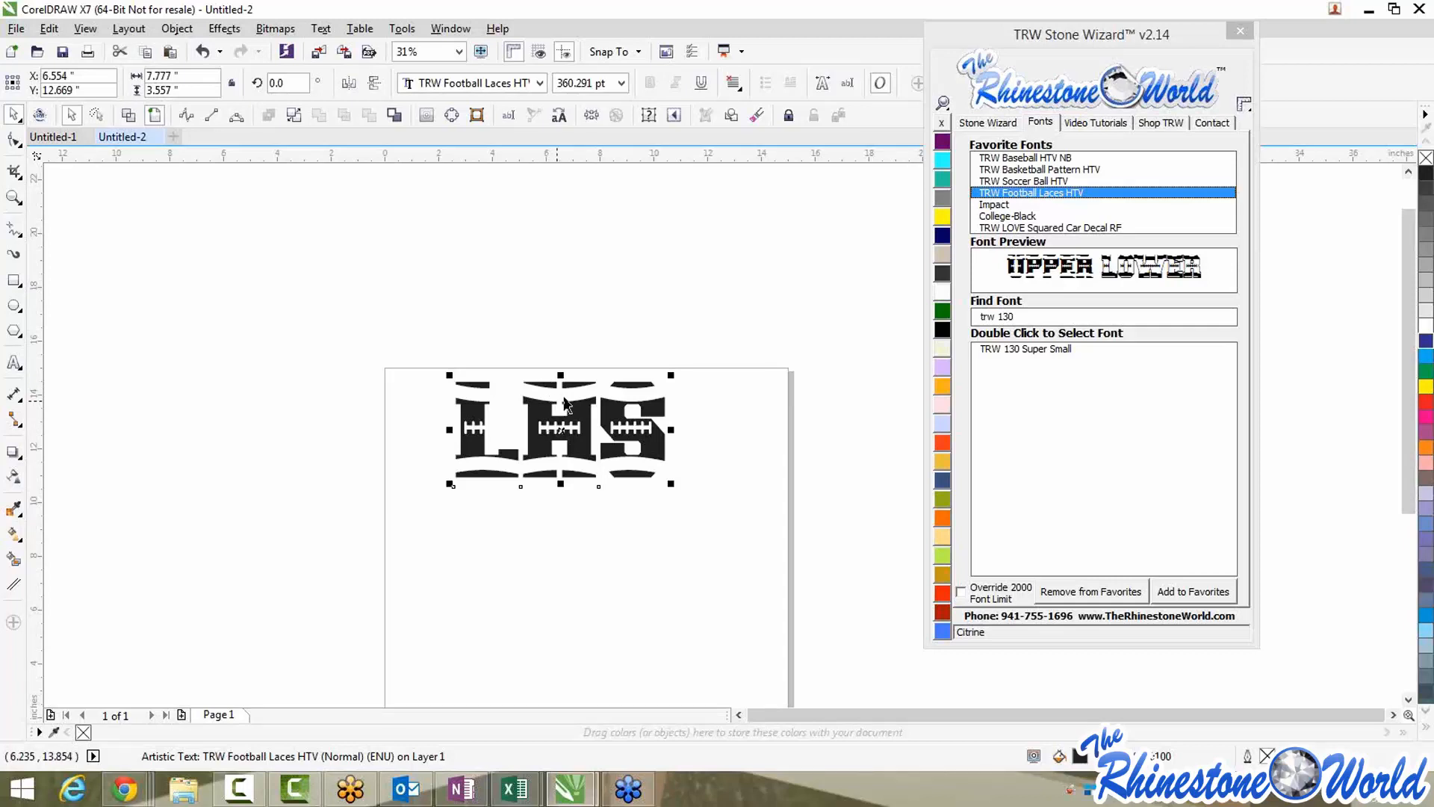
drag(671, 484, 704, 498)
Apply 2 Color Magic Text to the LHS lettering to put an orange layer behind the black letters
click(980, 127)
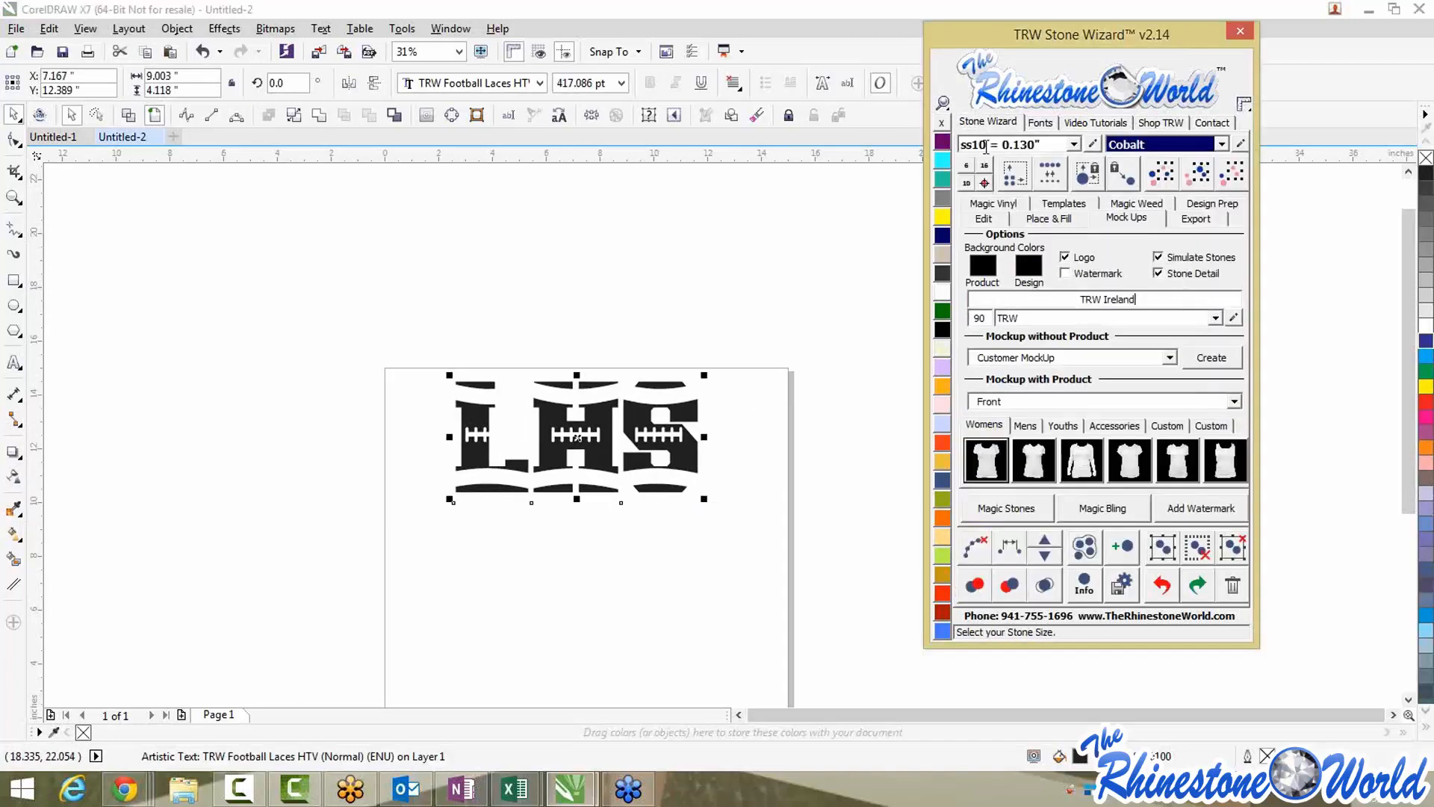
click(983, 217)
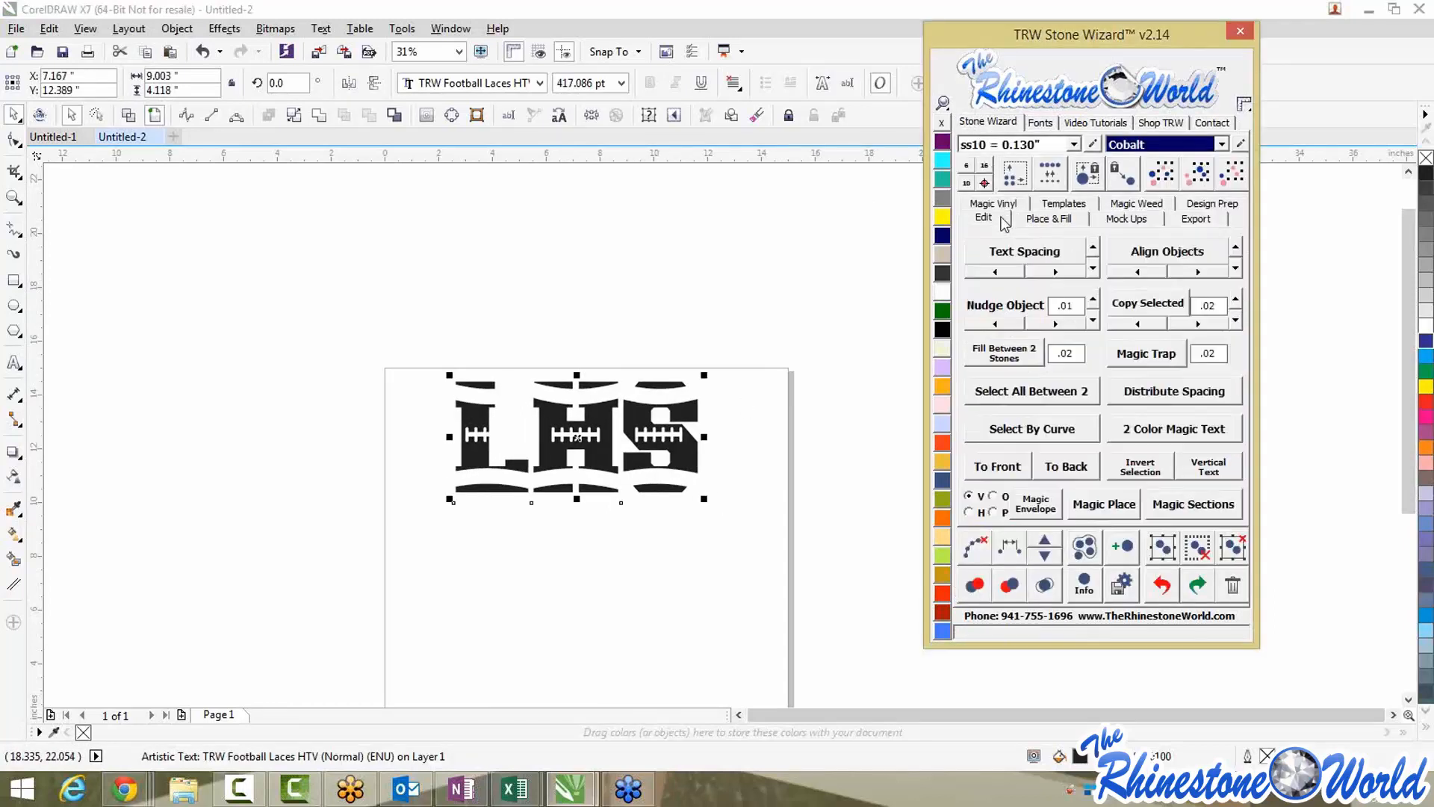
click(1136, 427)
click(784, 495)
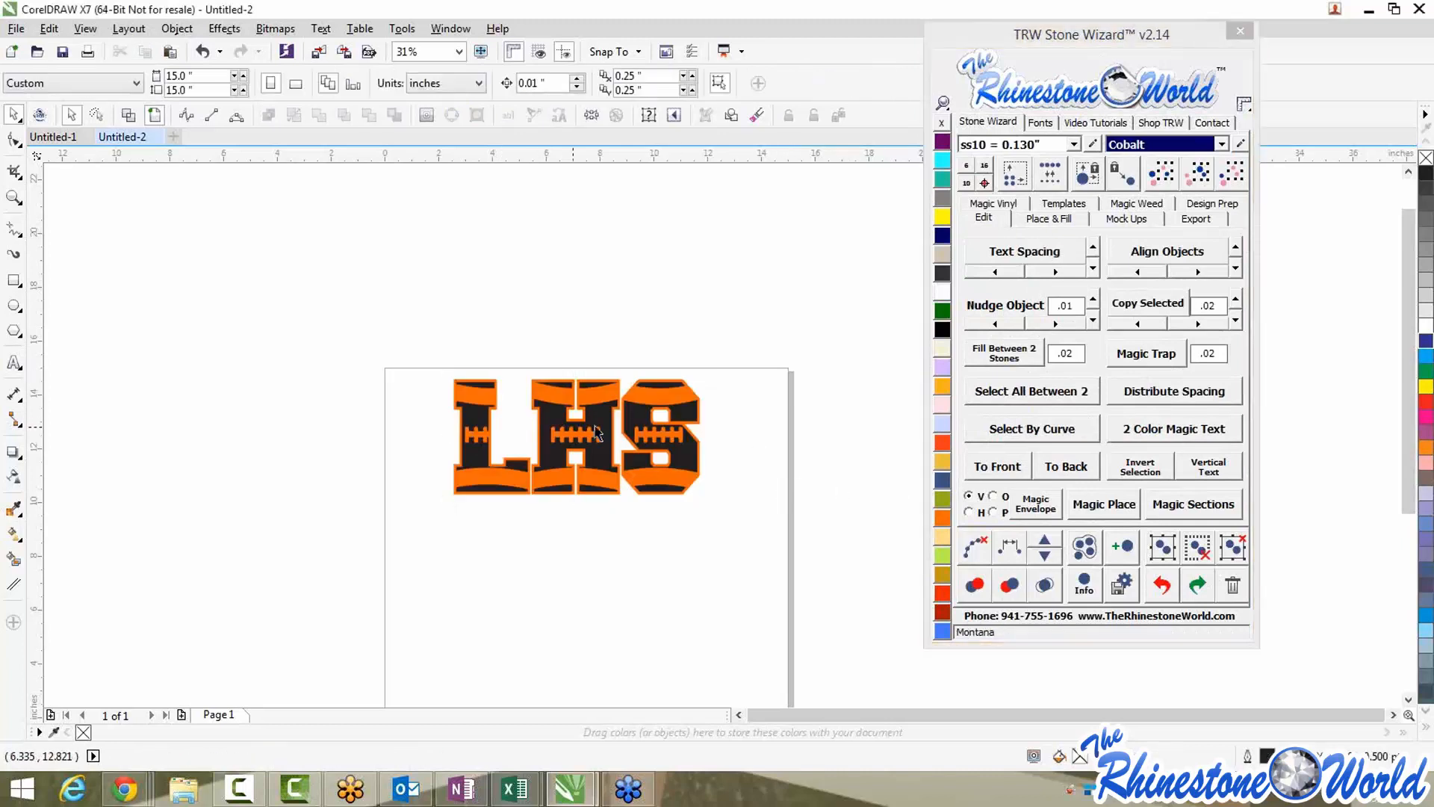
Try to enlarge the orange background layer of the LHS text slightly to about 9.29 inches wide
scroll(717, 429, up, 2)
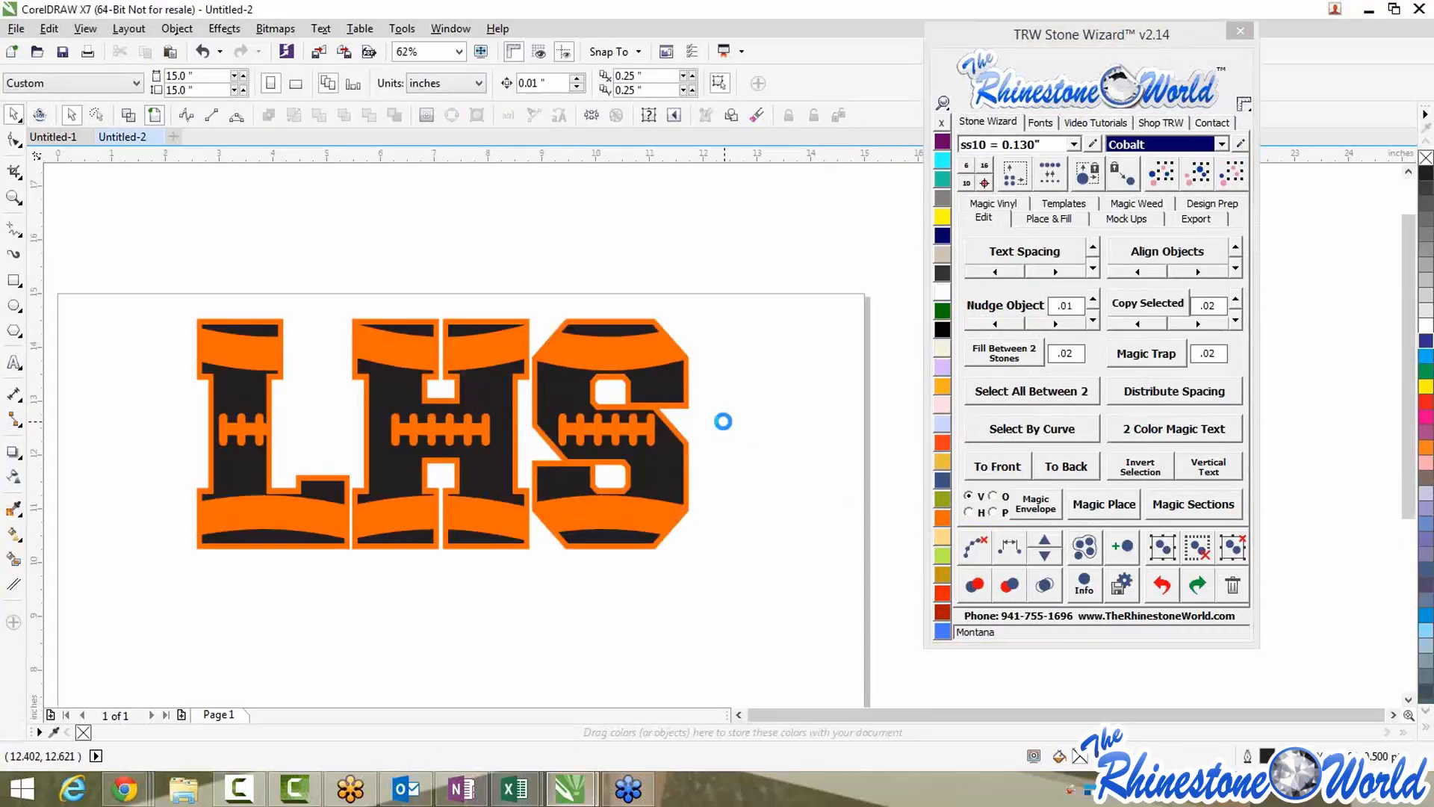
scroll(714, 423, down, 2)
scroll(708, 426, up, 2)
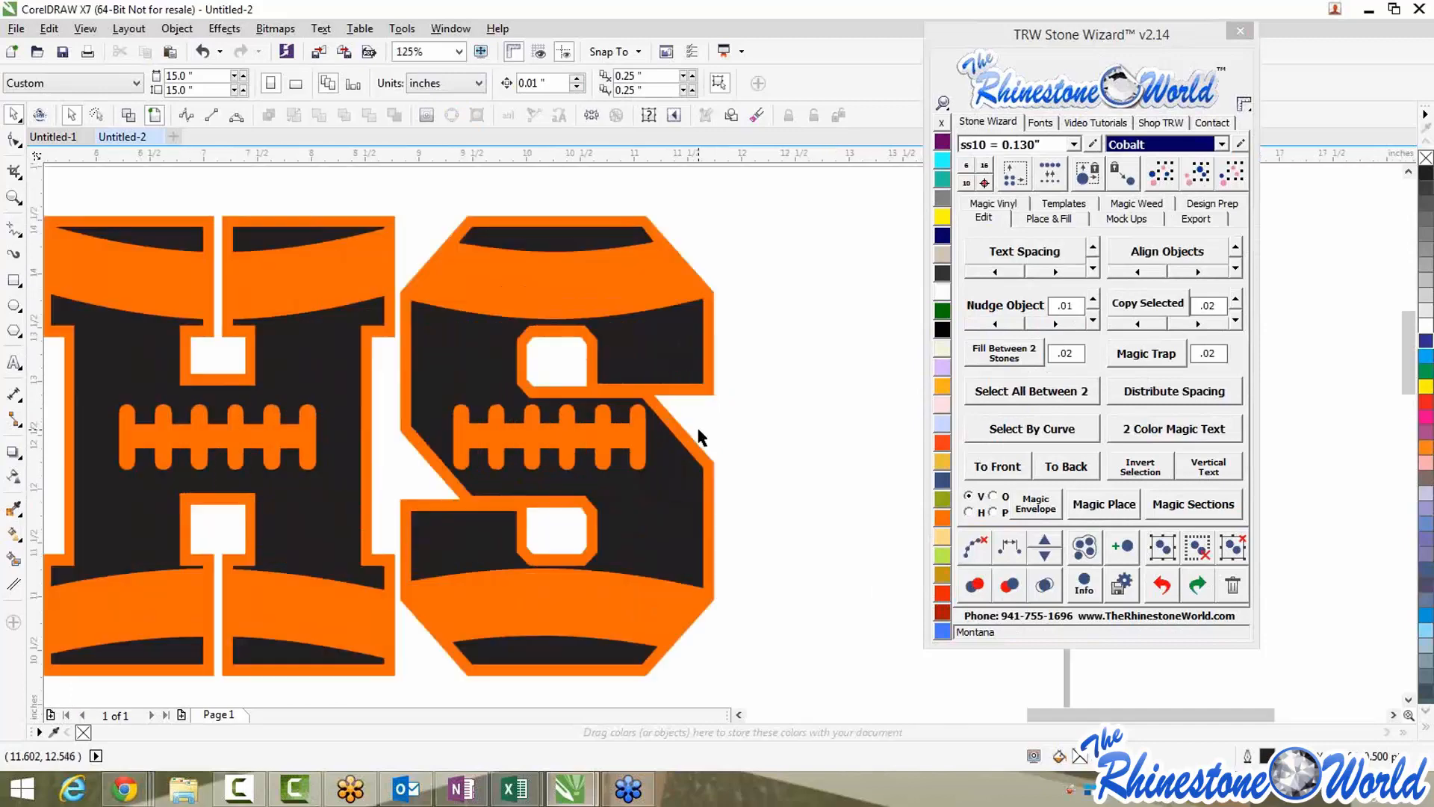
scroll(702, 427, up, 2)
scroll(698, 428, down, 2)
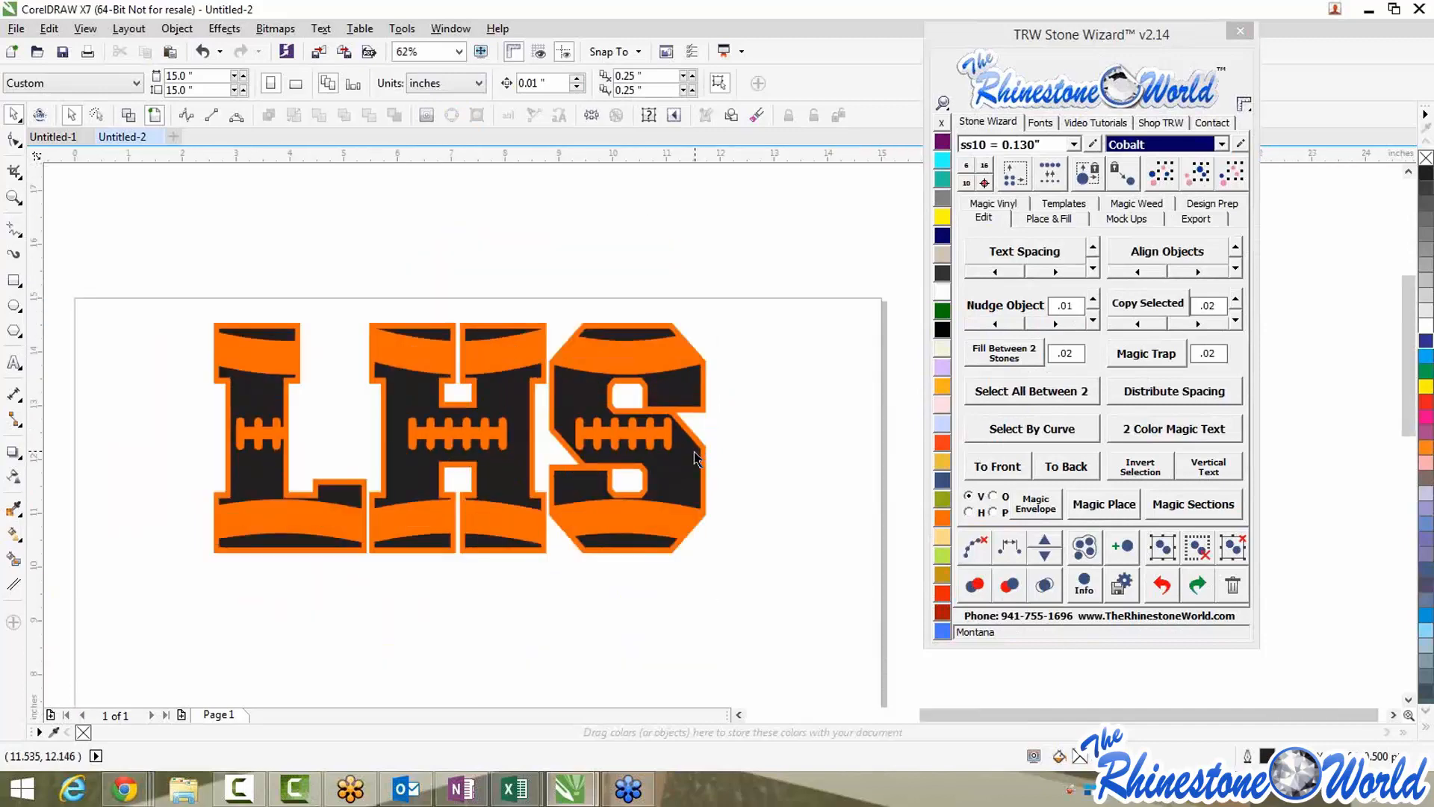
scroll(696, 457, up, 2)
click(713, 444)
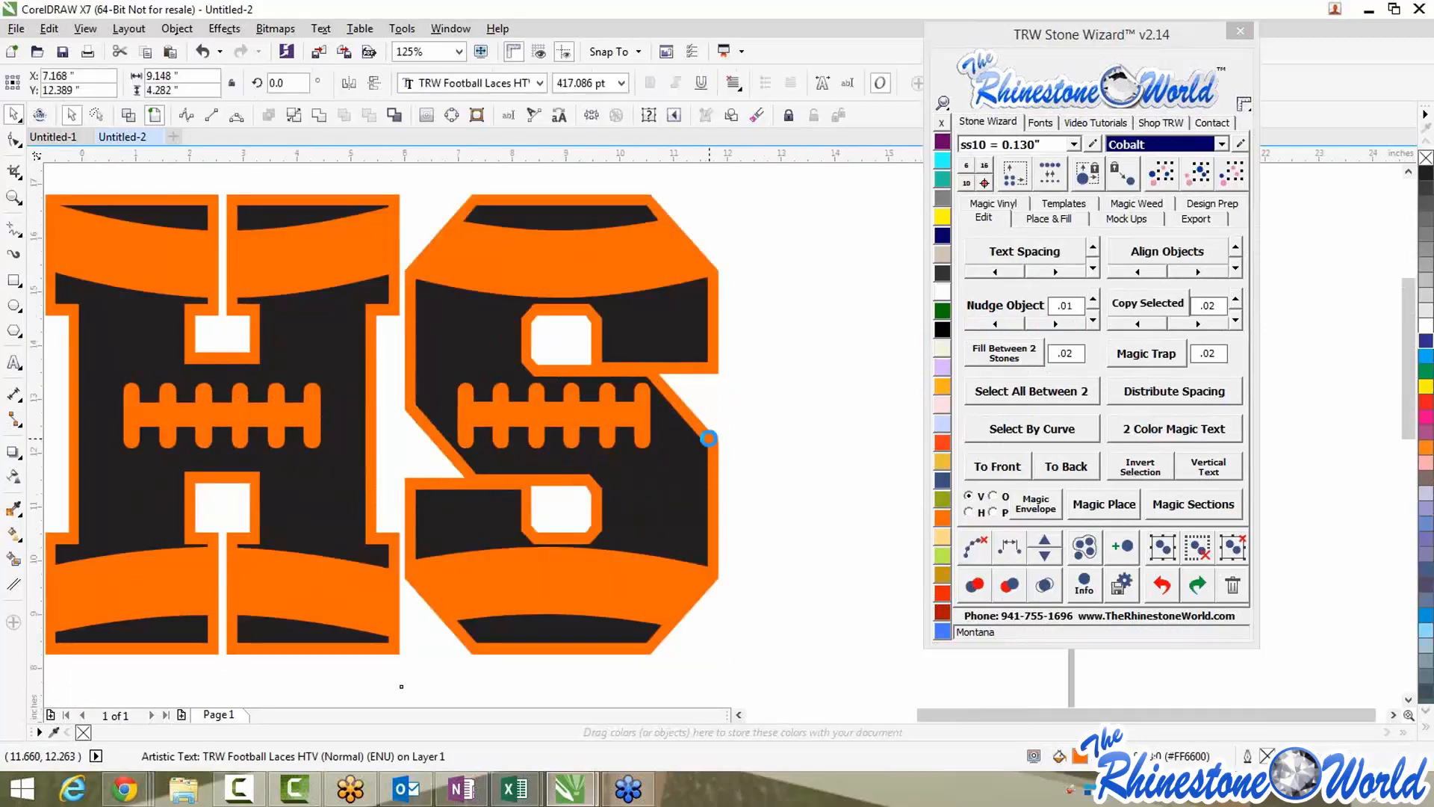
scroll(713, 445, down, 4)
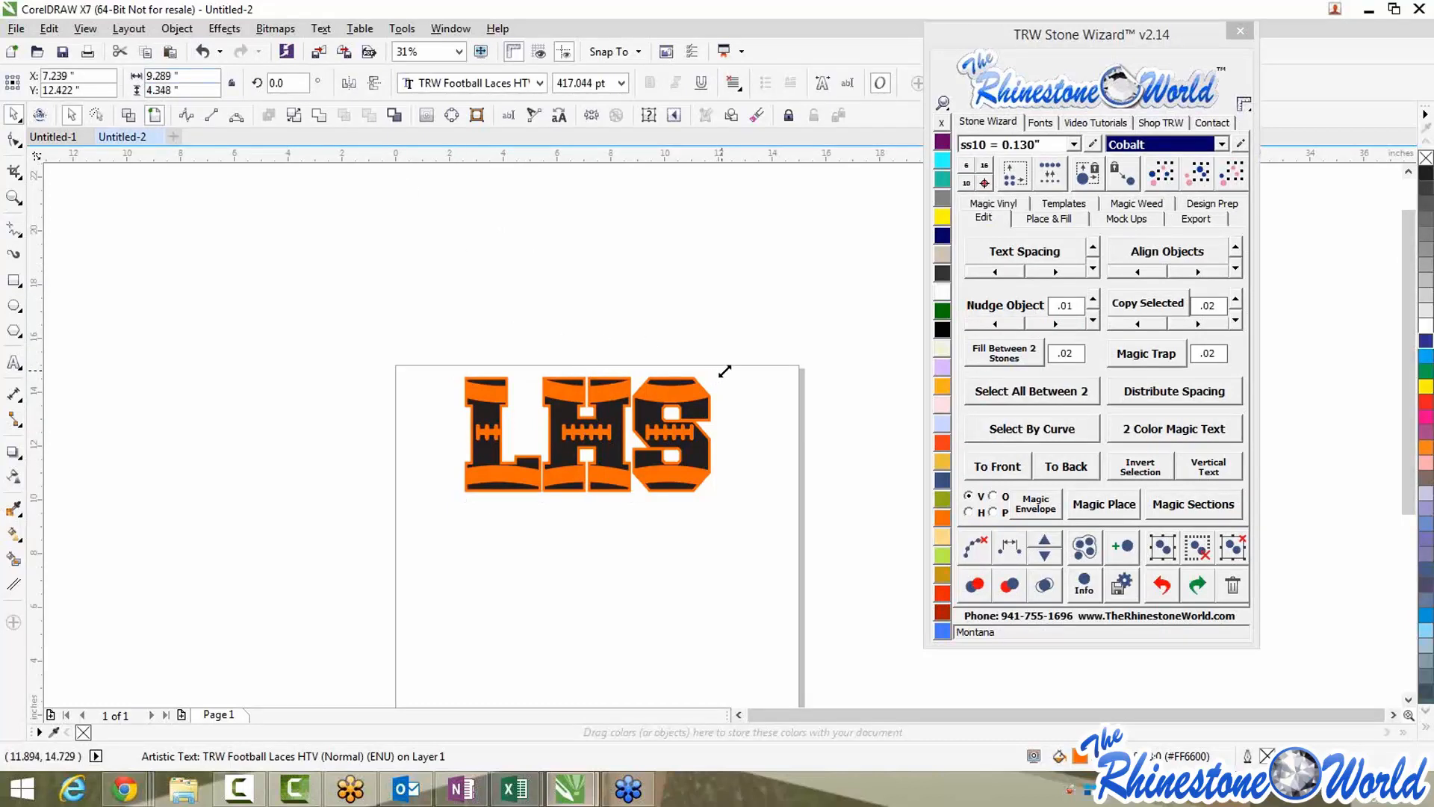
drag(718, 369, 724, 370)
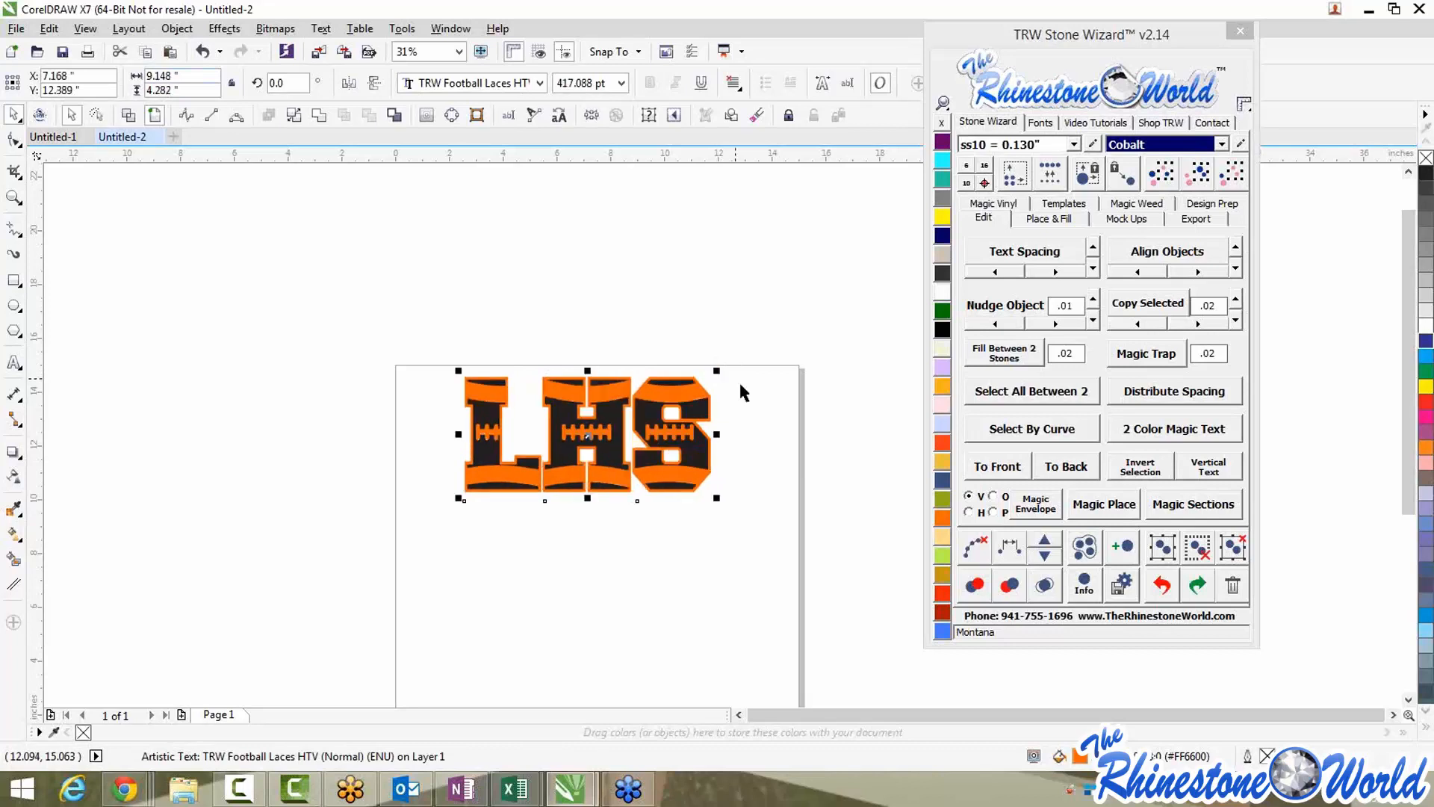
Try to move the orange background layer away from the black LHS letters, about 2 inches toward the page's left edge
click(713, 388)
scroll(458, 403, up, 4)
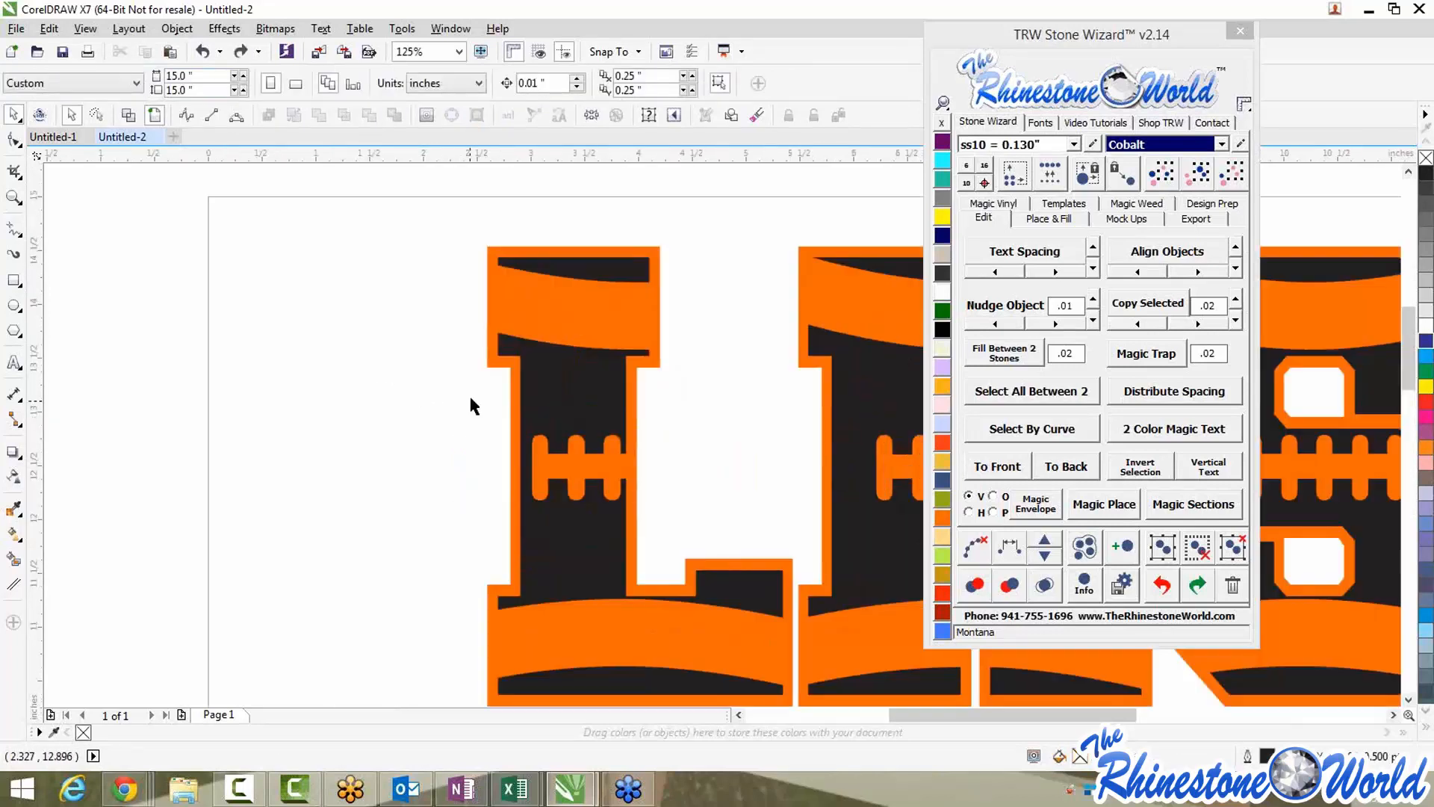
click(484, 361)
scroll(486, 355, down, 4)
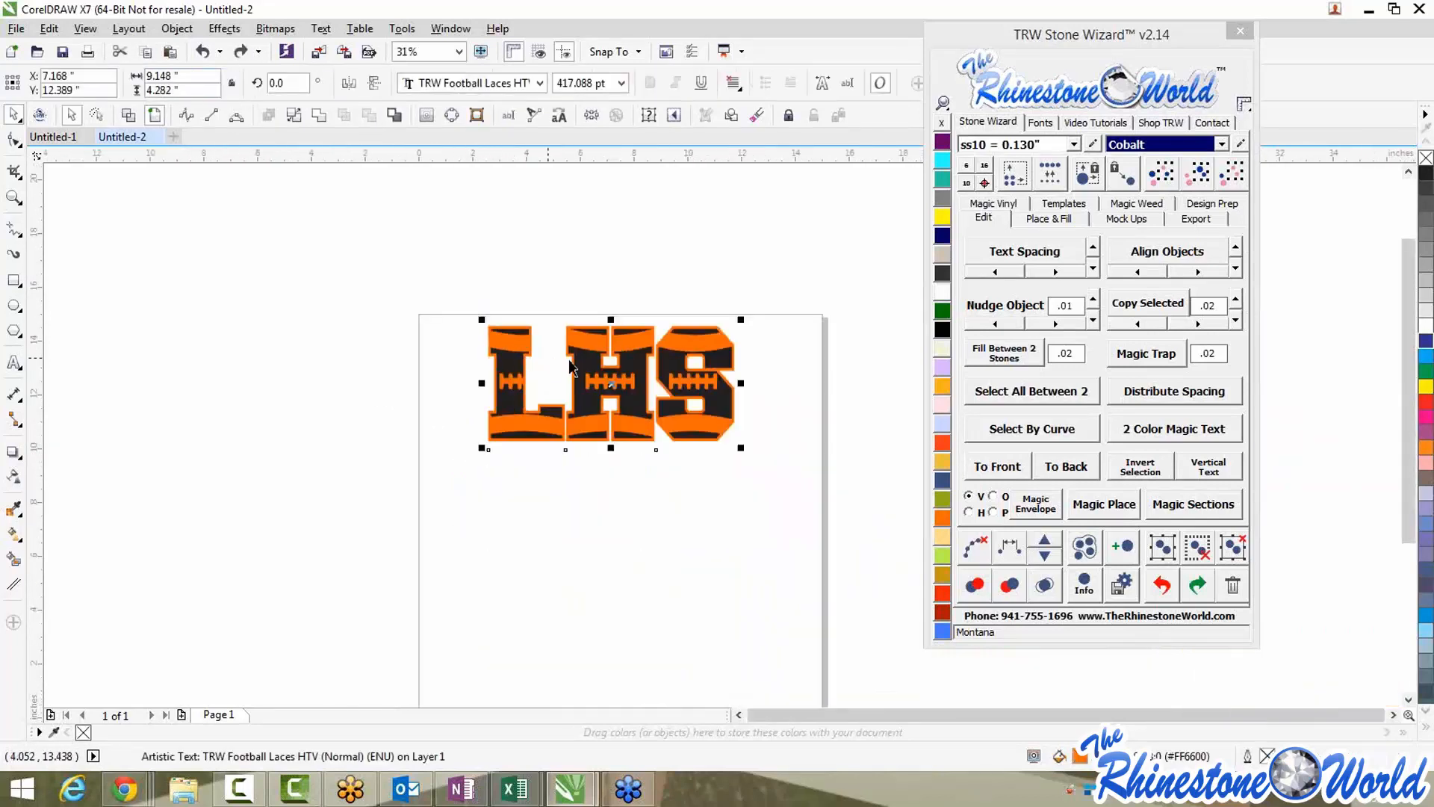
key(Escape)
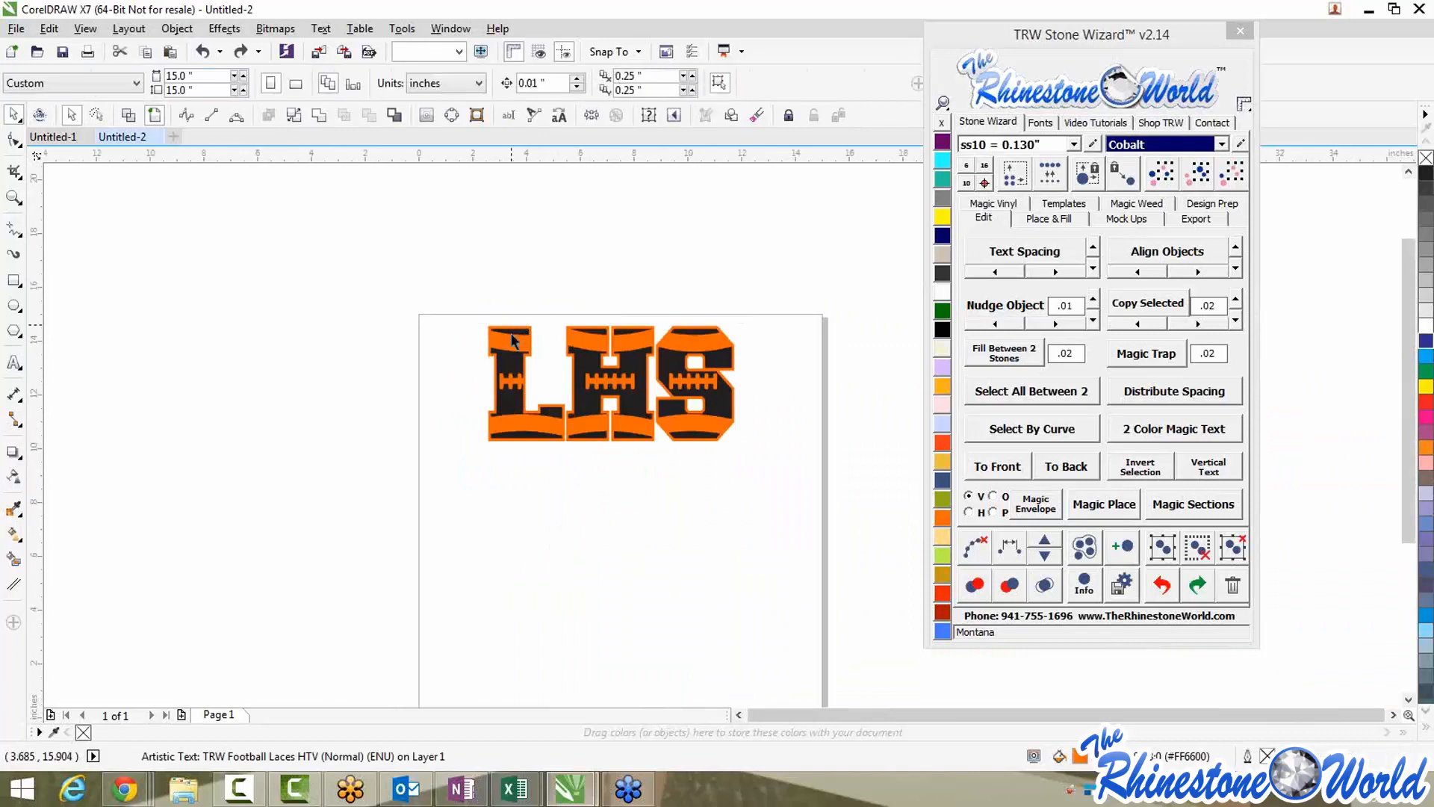
scroll(526, 349, up, 2)
drag(526, 349, 420, 363)
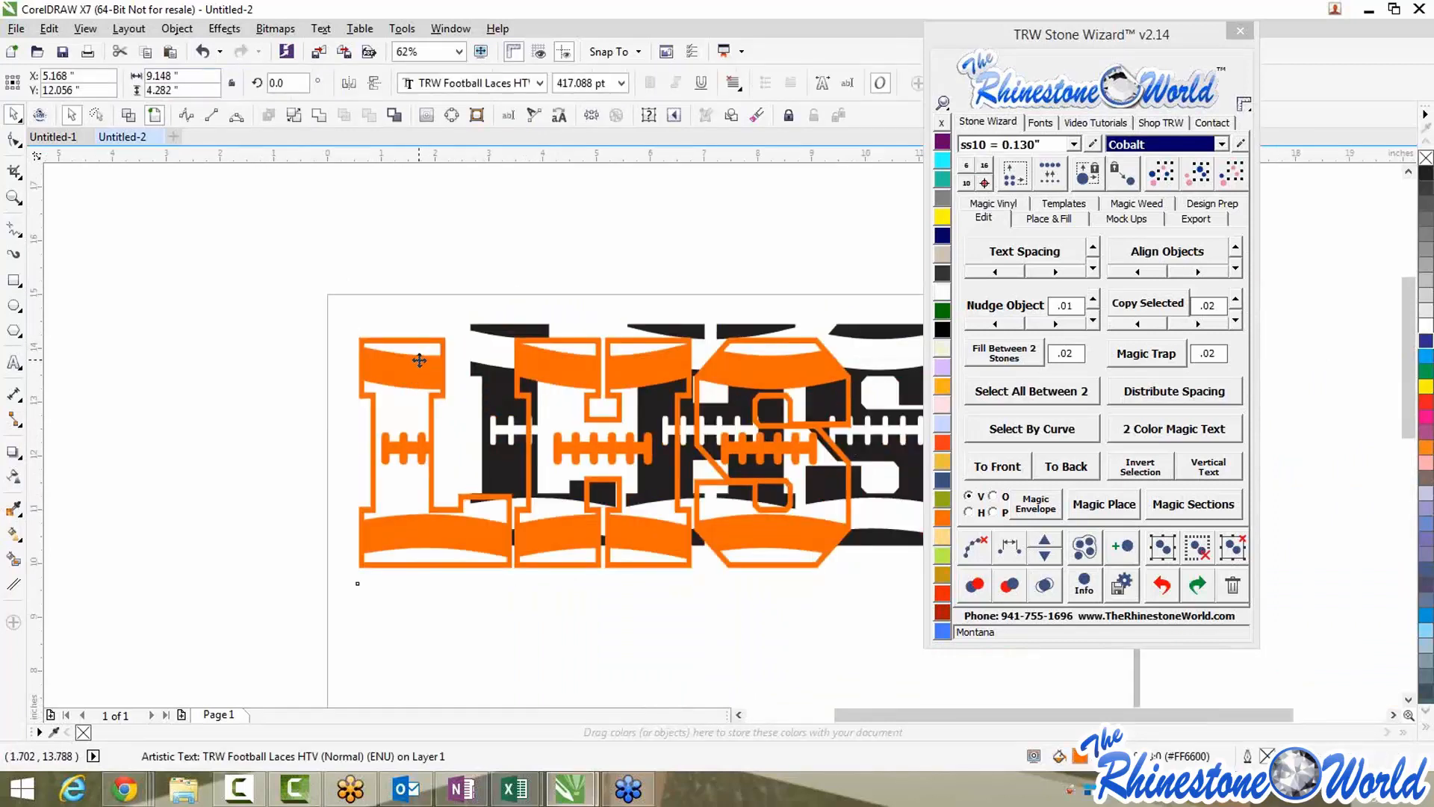
key(Escape)
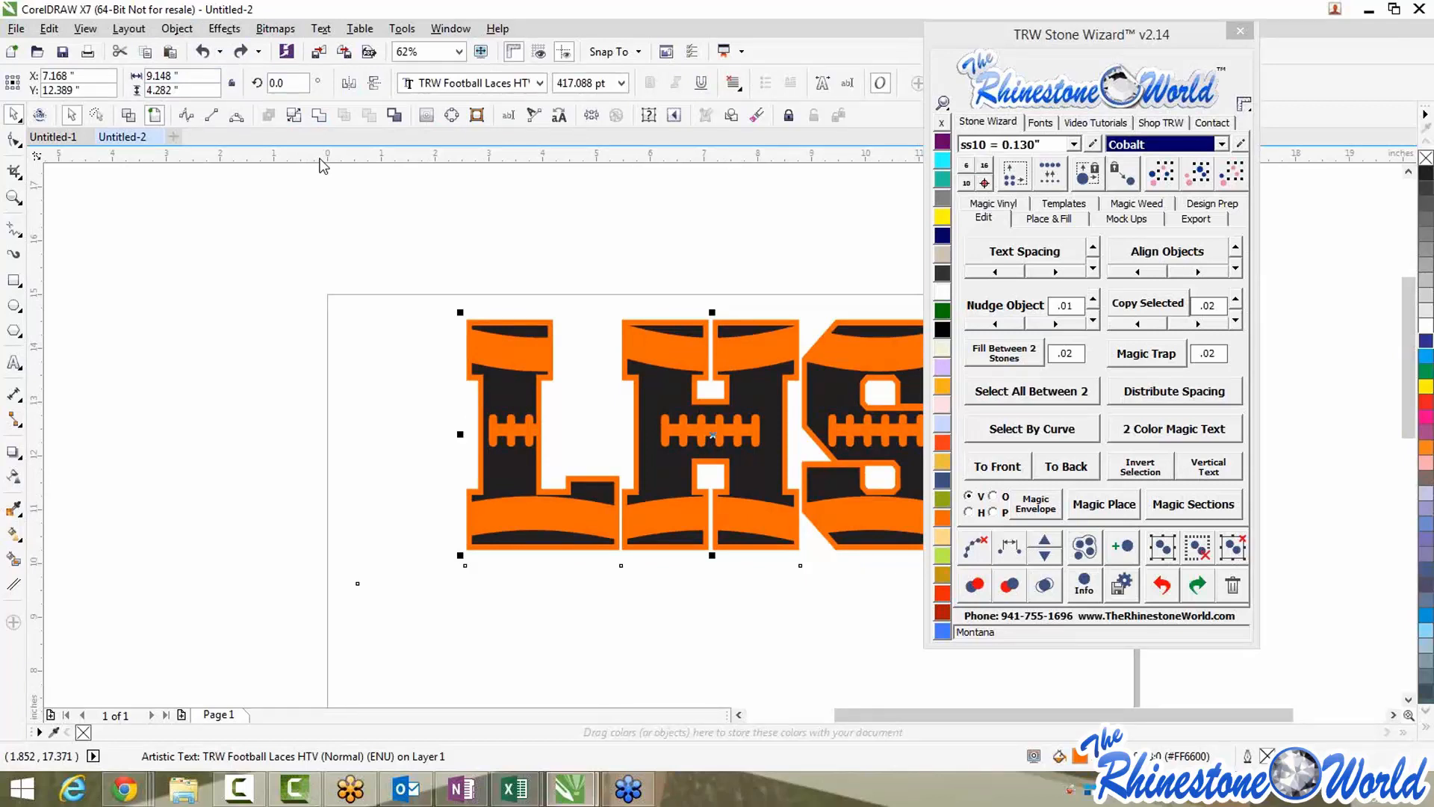
Create a boundary curve around the orange background layer of the LHS text
click(398, 116)
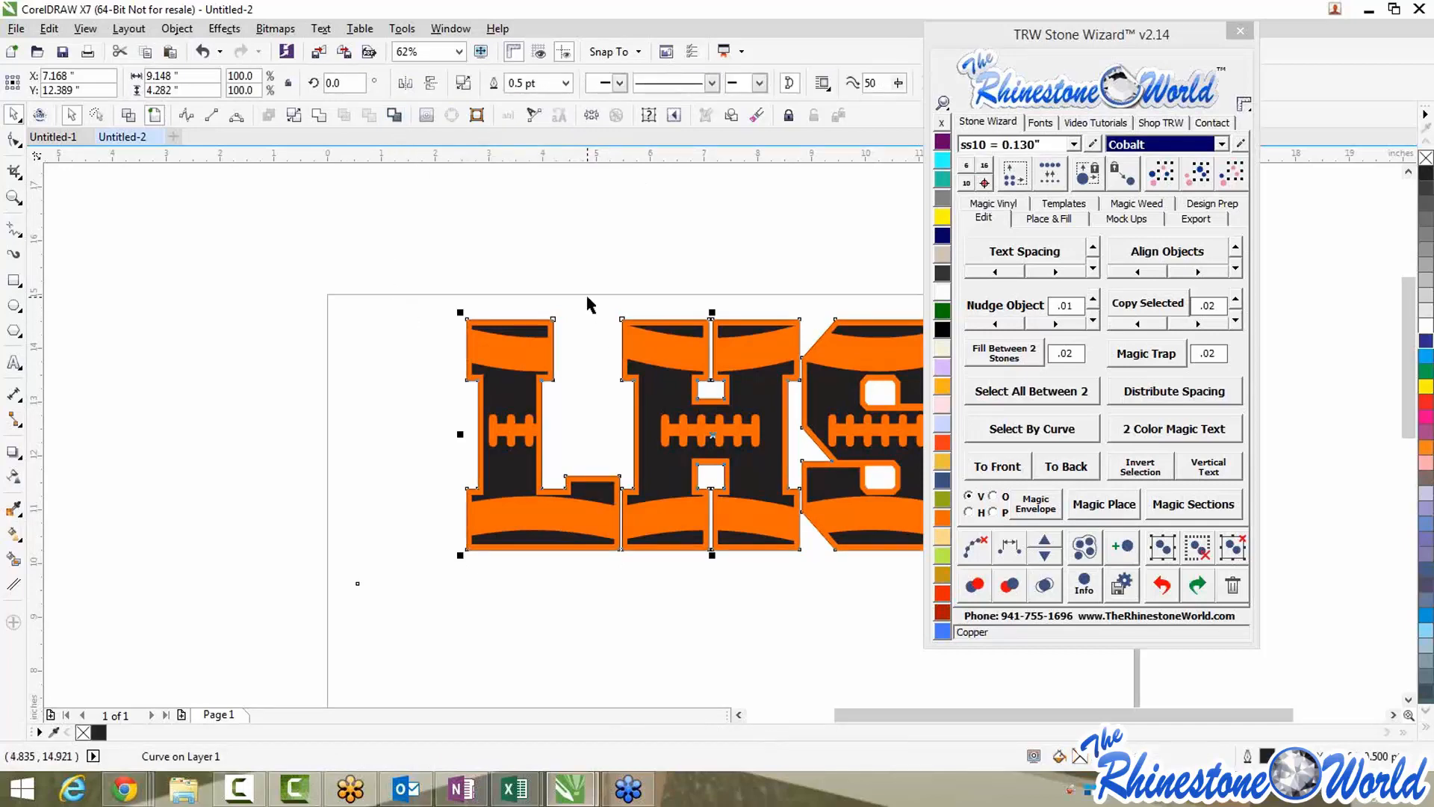
scroll(587, 296, down, 2)
scroll(799, 343, up, 4)
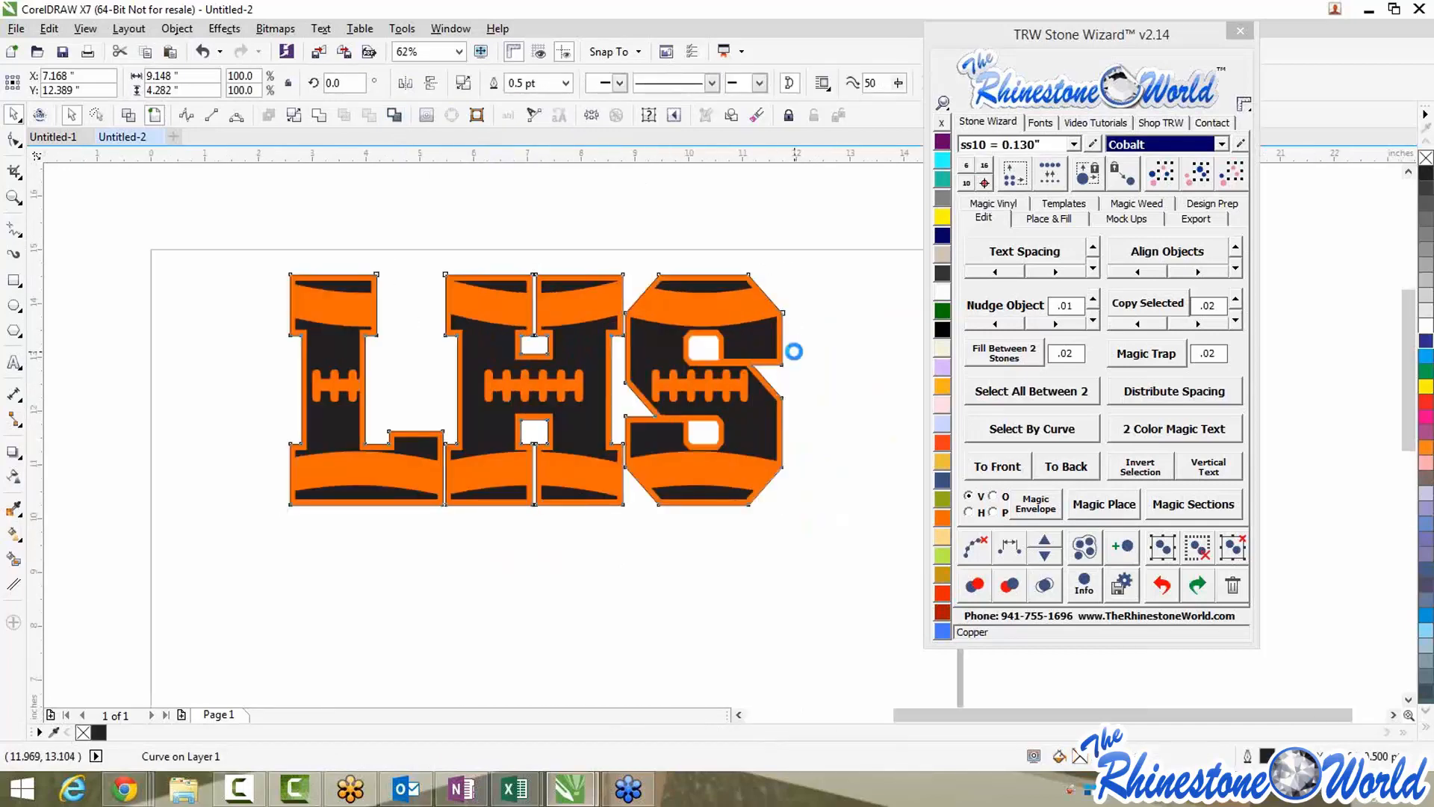
scroll(799, 345, down, 2)
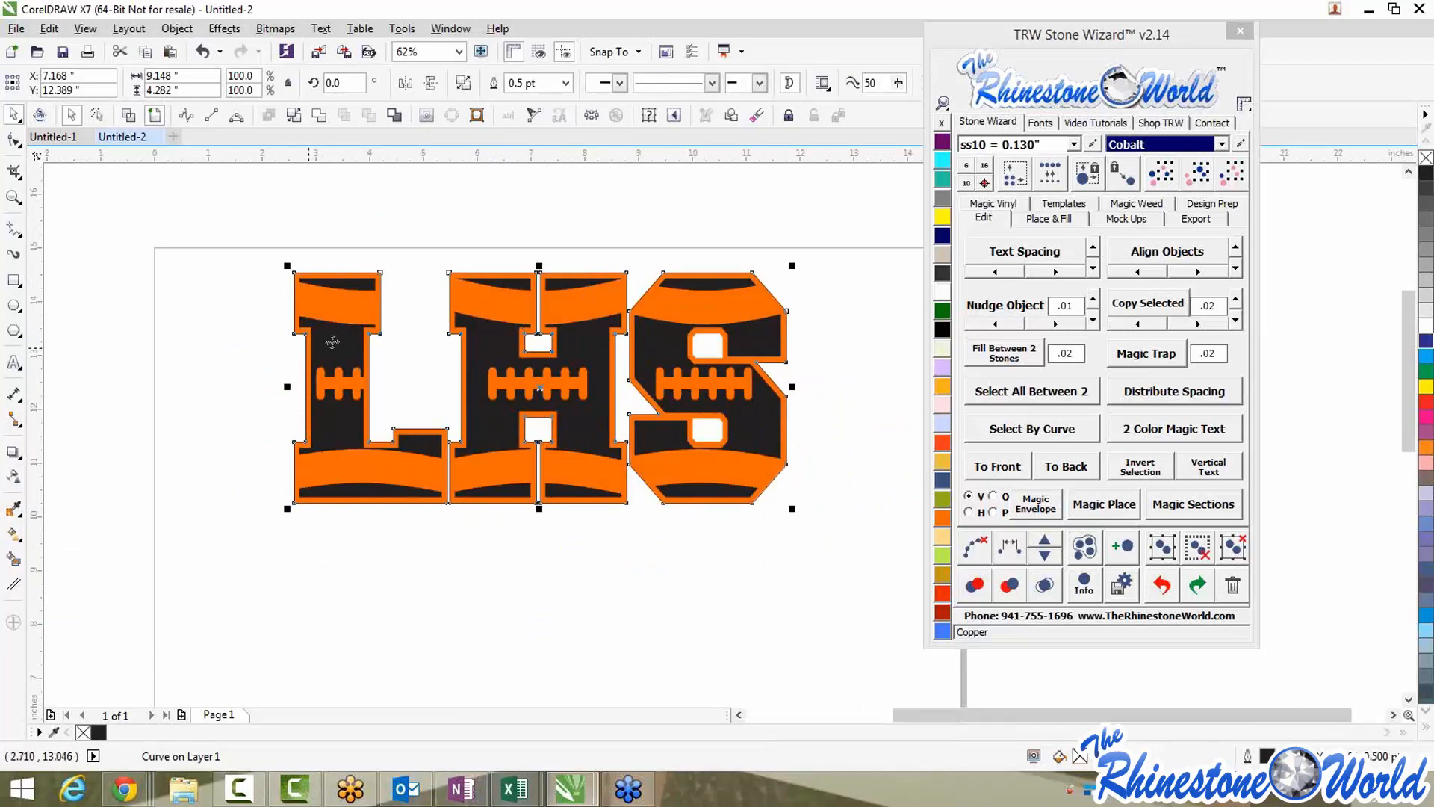
Open the Place & Fill settings and examine the boundary curve along the outer edge of the S up close
click(1049, 218)
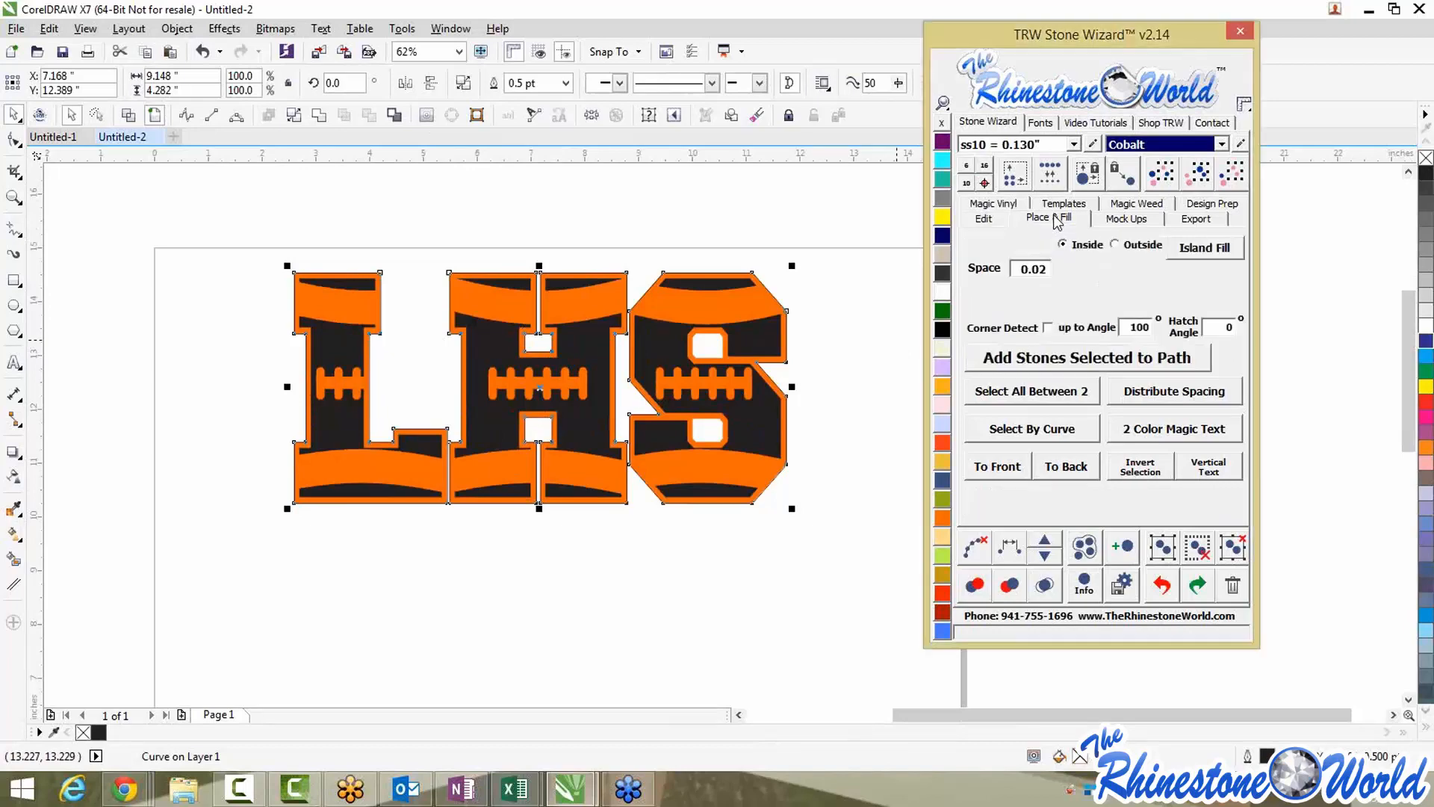
click(850, 312)
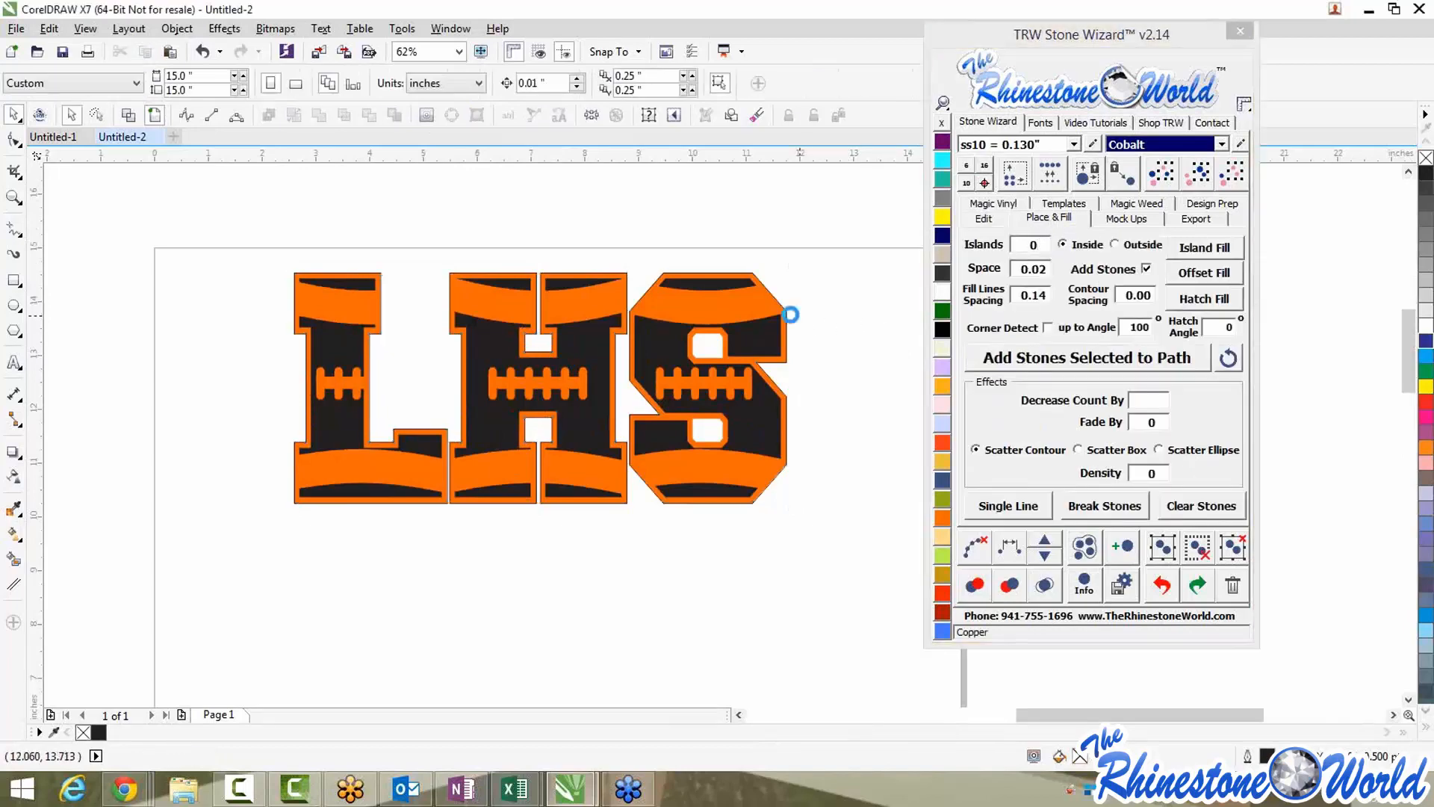
scroll(766, 319, up, 5)
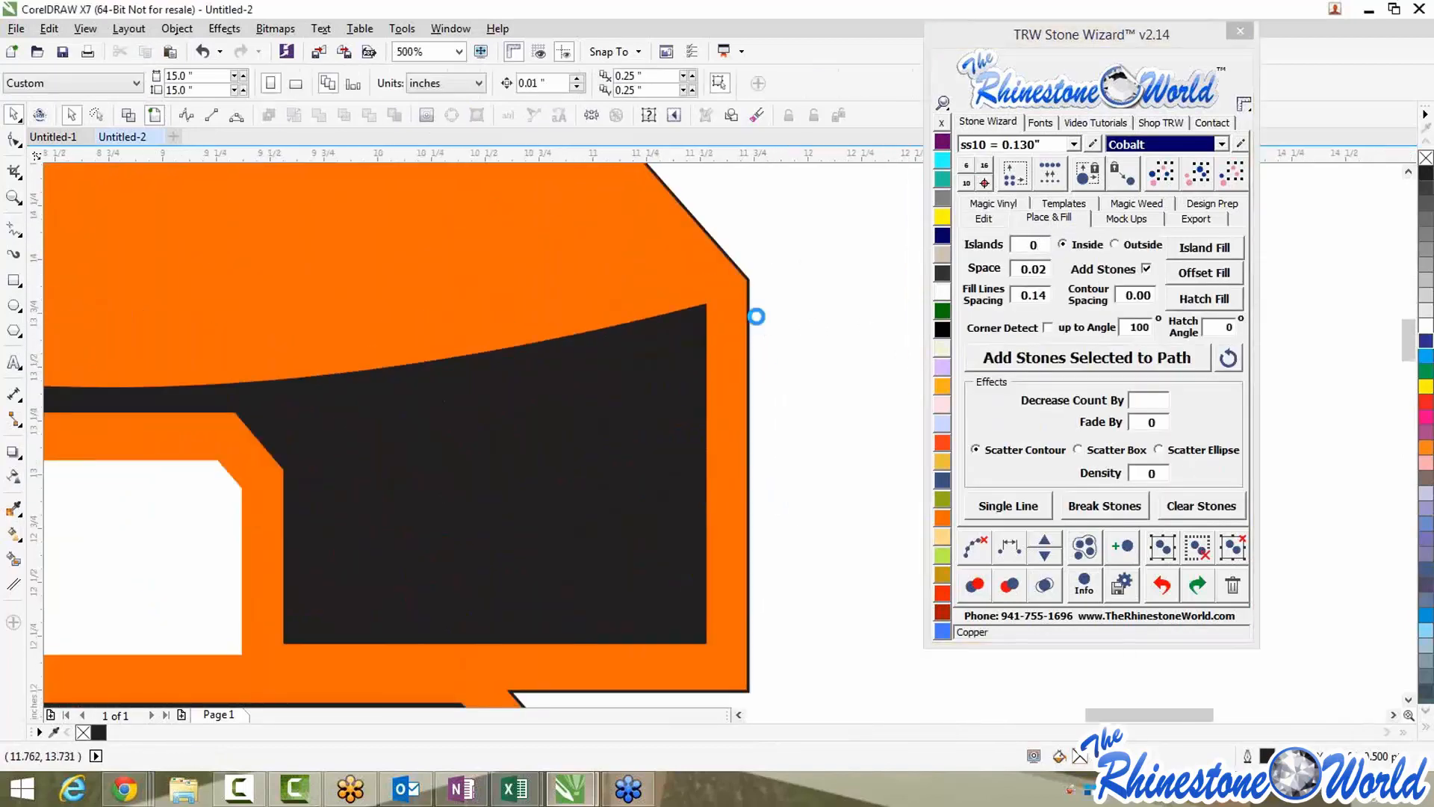
scroll(756, 313, down, 4)
scroll(743, 298, up, 2)
scroll(642, 196, up, 2)
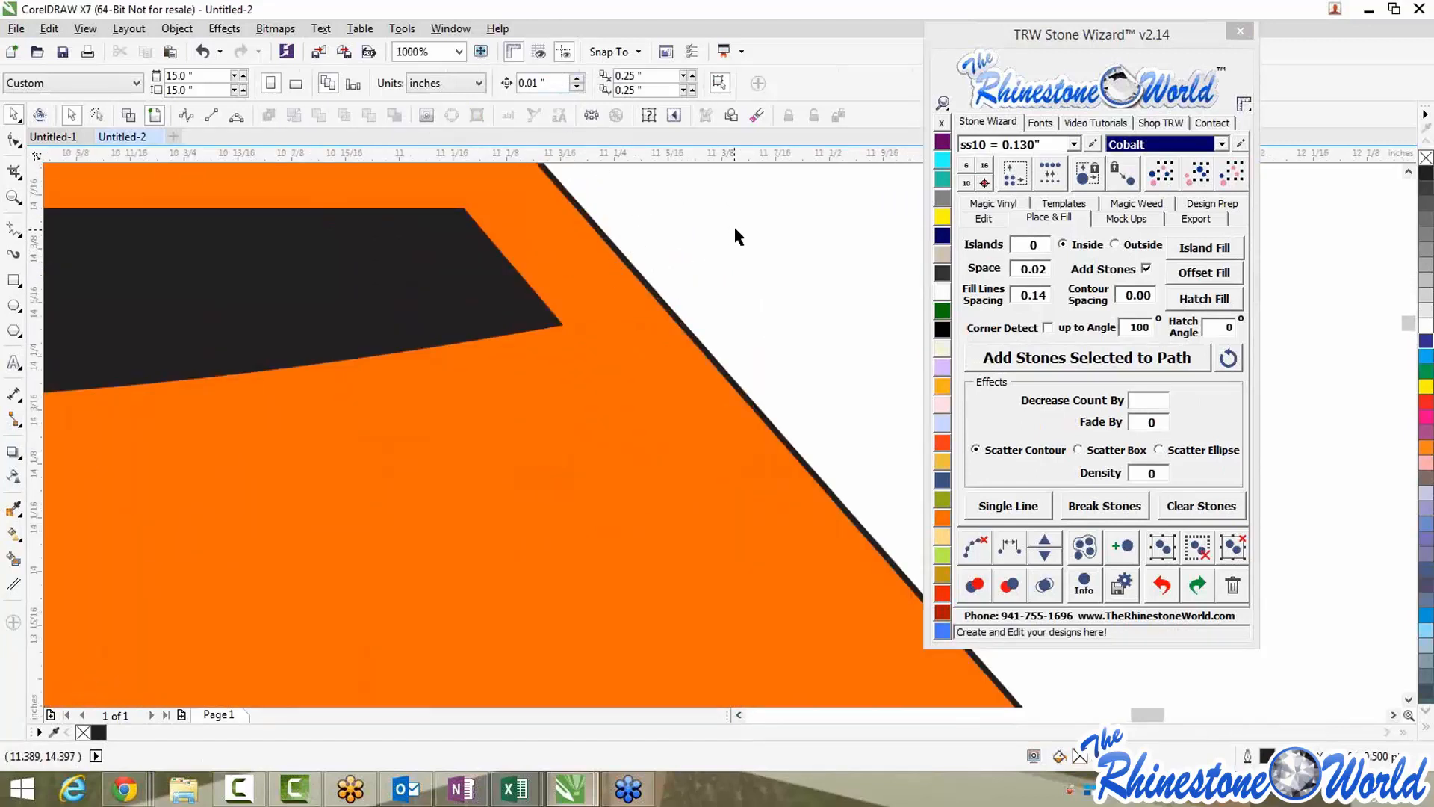
scroll(735, 236, down, 3)
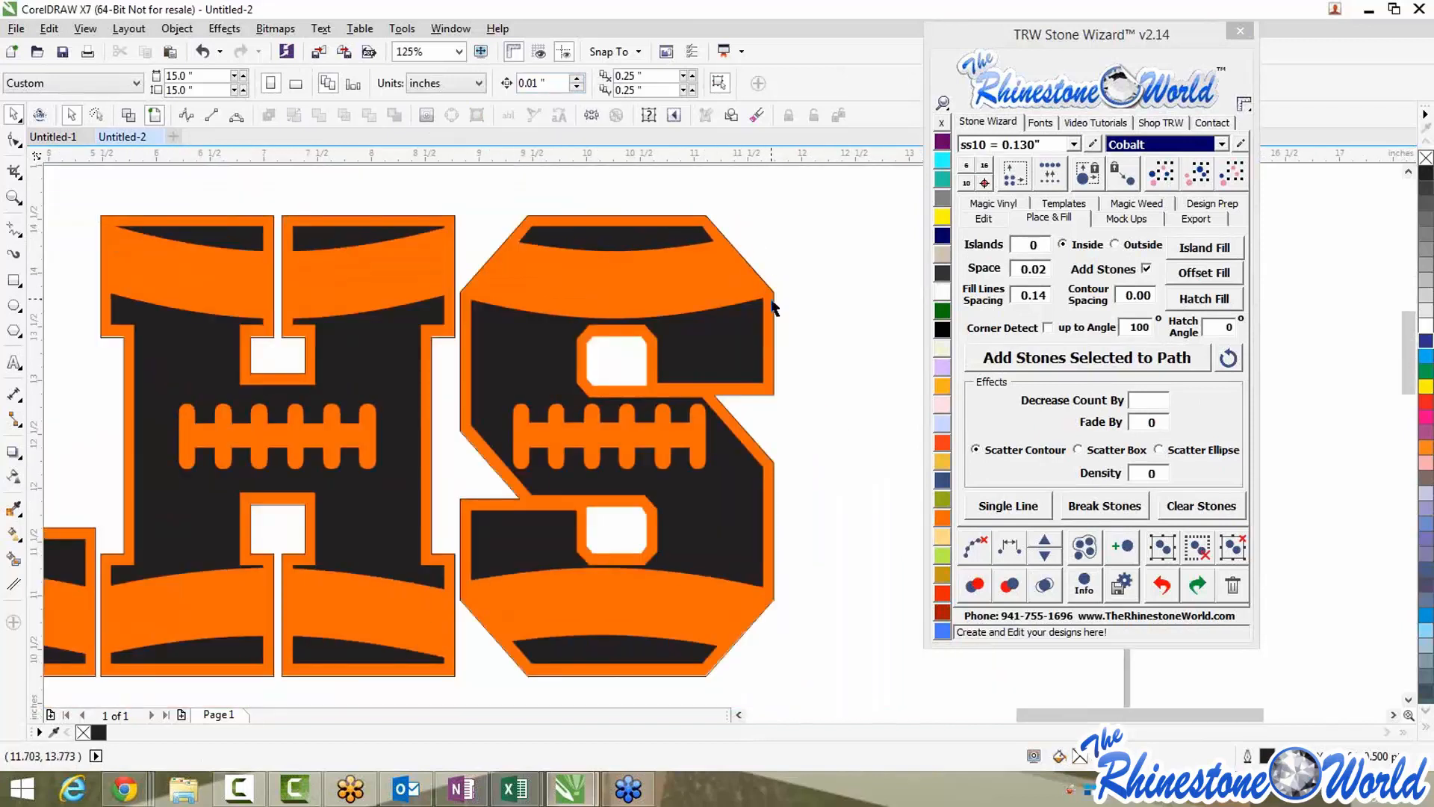
click(775, 312)
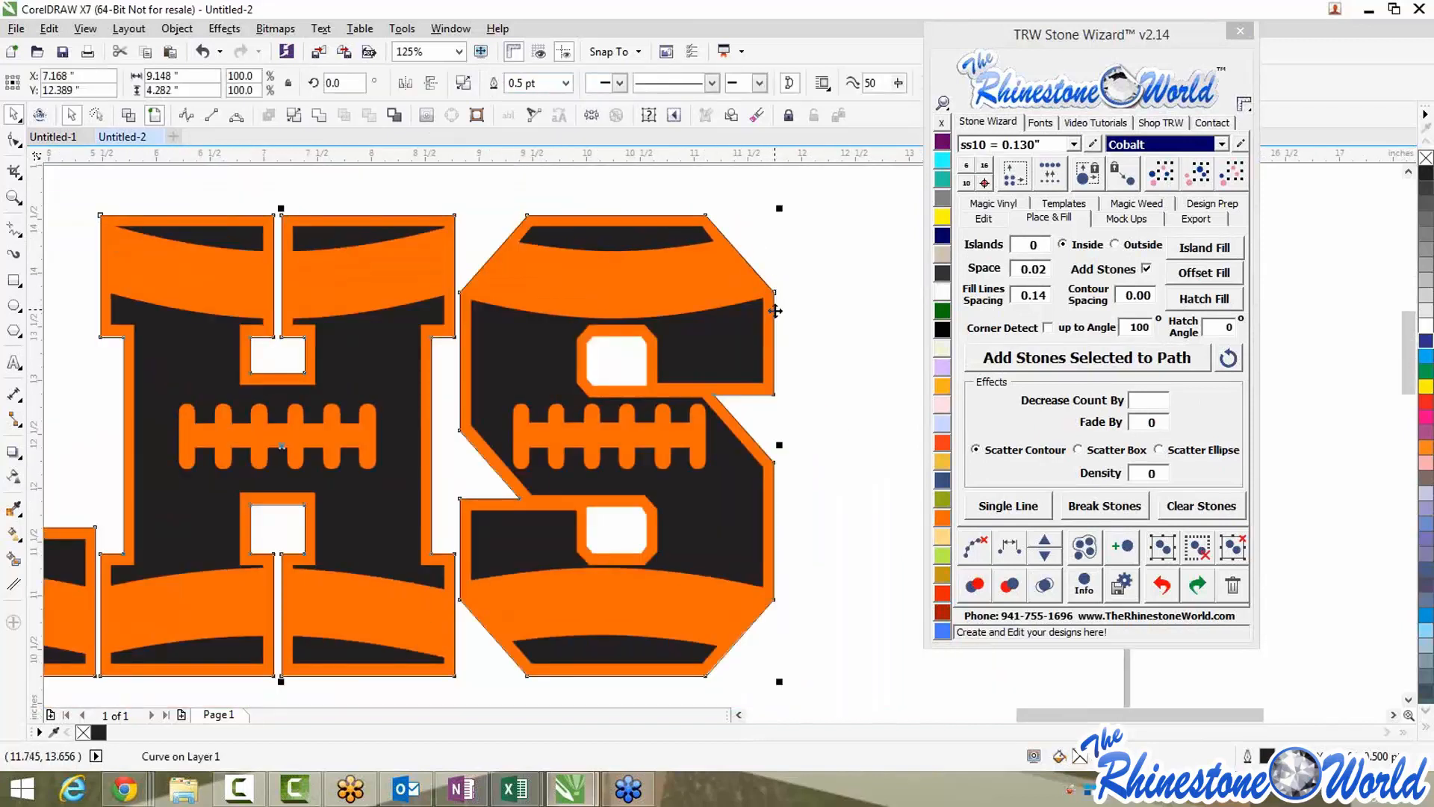
click(831, 343)
scroll(799, 328, up, 3)
scroll(622, 348, up, 2)
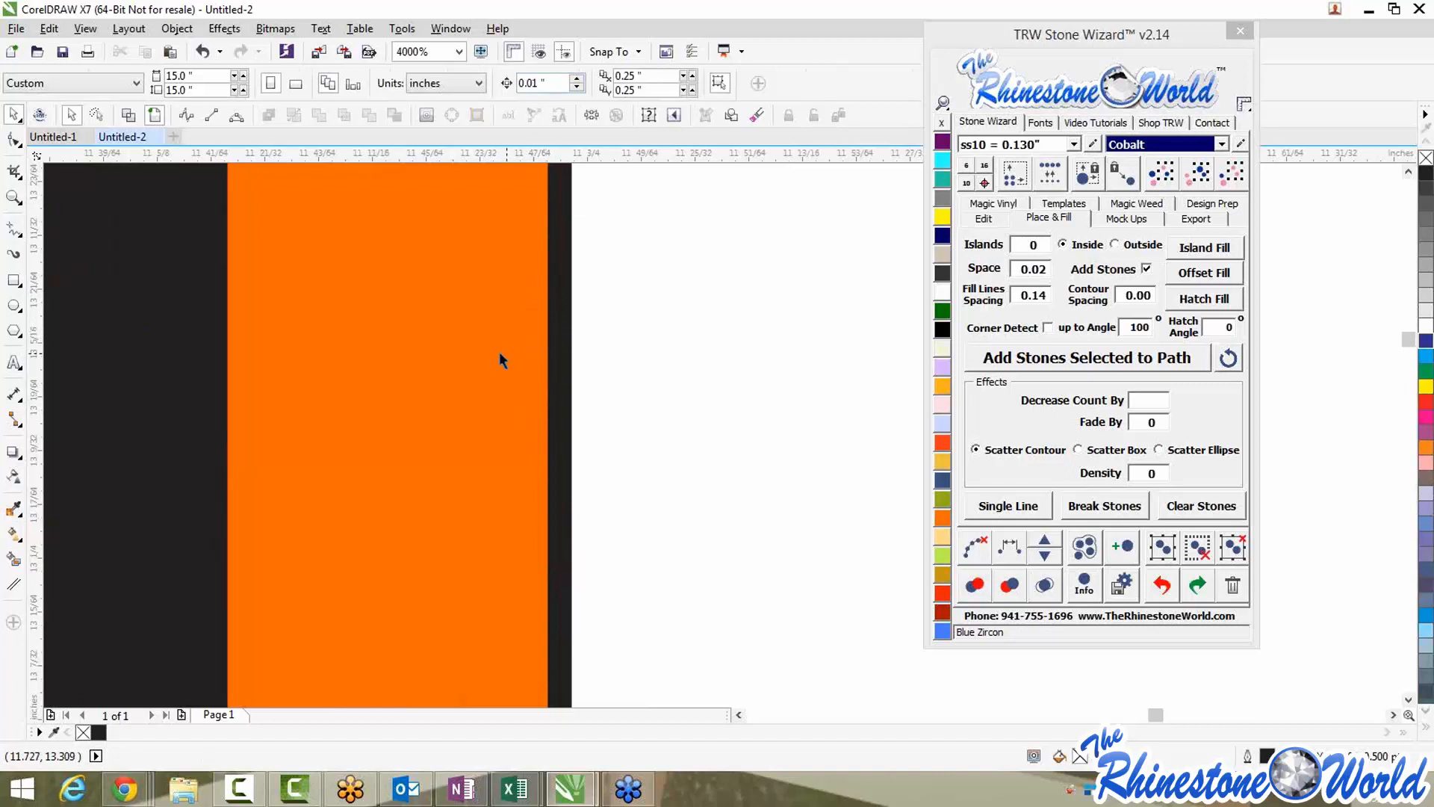
scroll(496, 341, down, 1)
scroll(495, 340, down, 4)
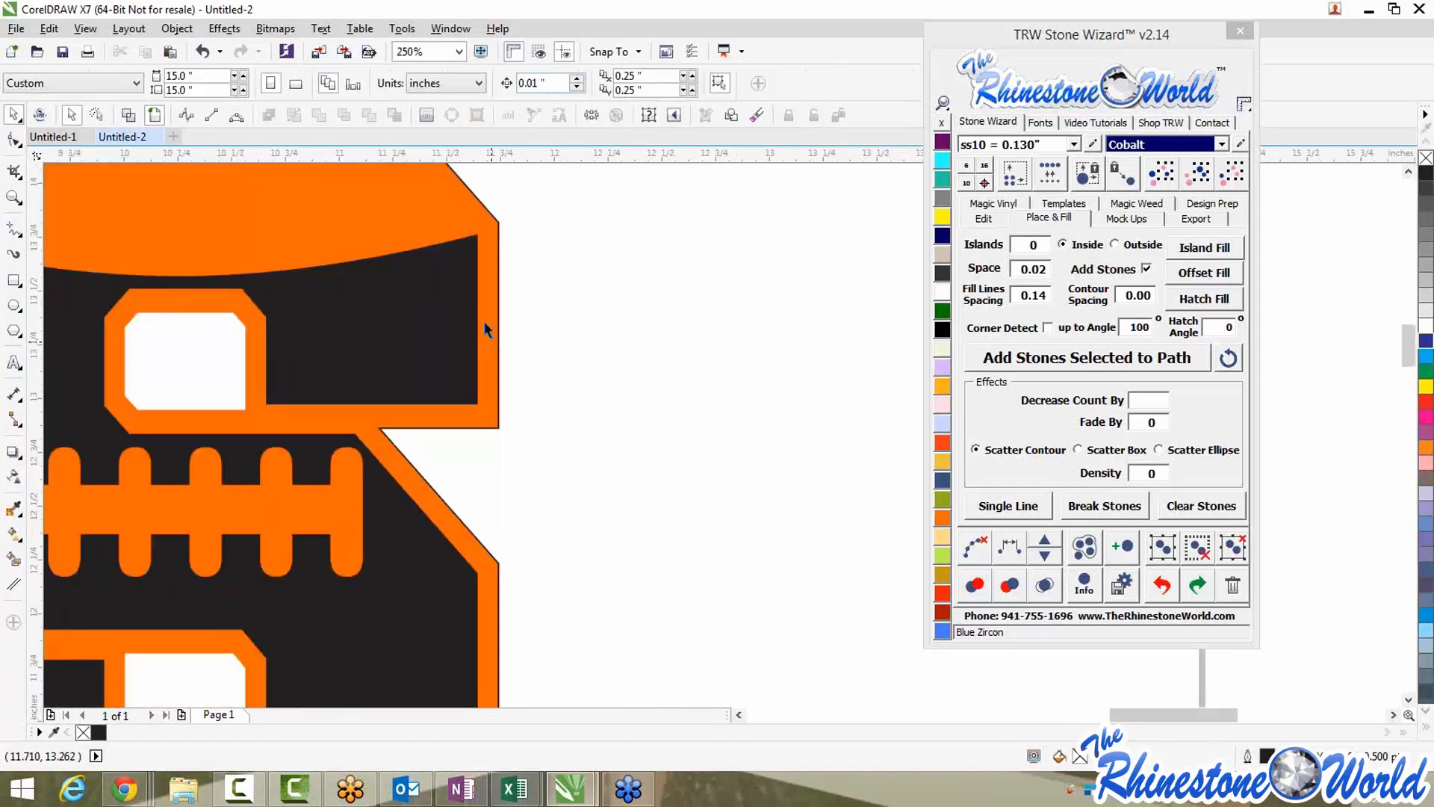
scroll(484, 321, down, 3)
scroll(508, 327, up, 3)
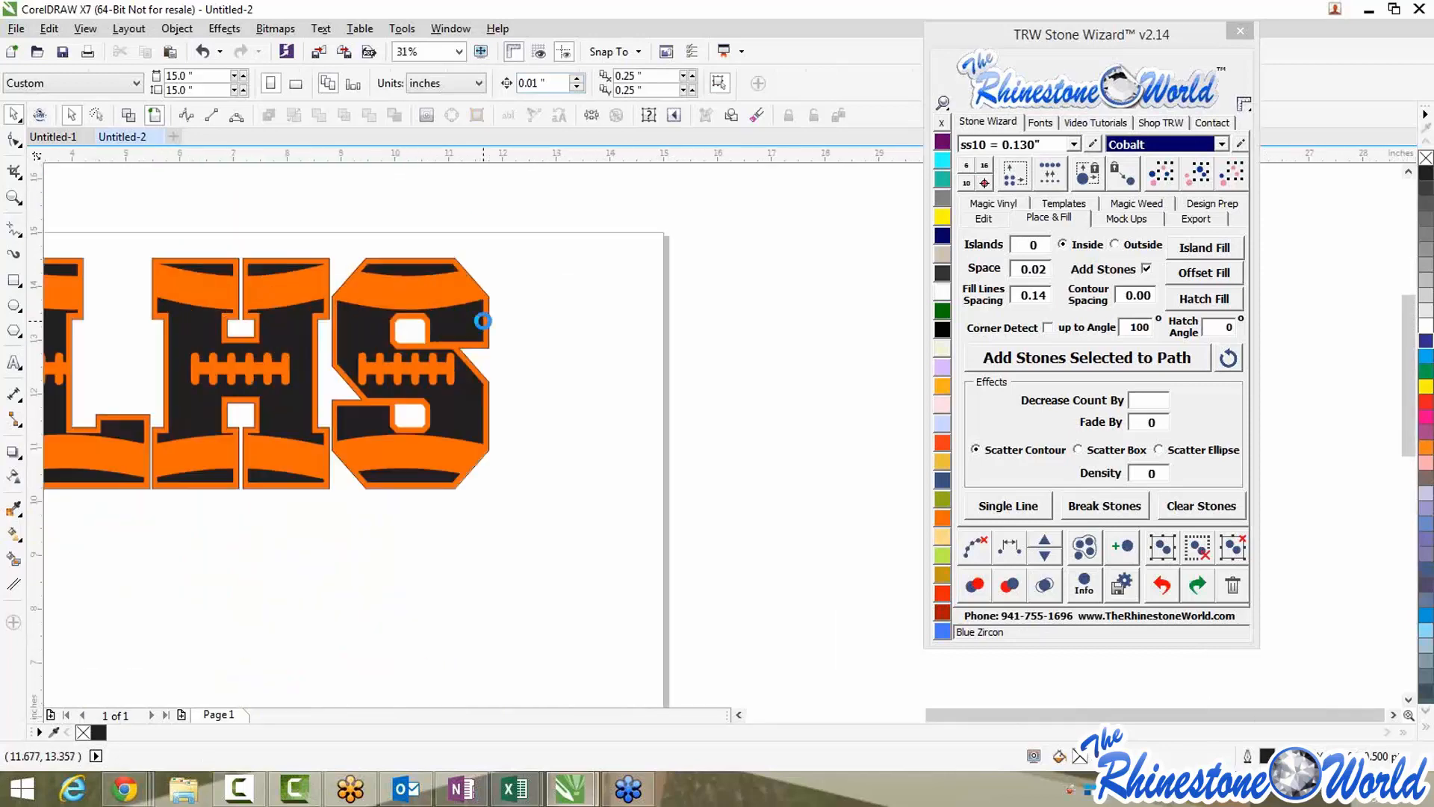
Apply an Island Fill to the LHS boundary curve with 1 island, Outside placement, 0.07 contour spacing and Corner Detect enabled
click(508, 328)
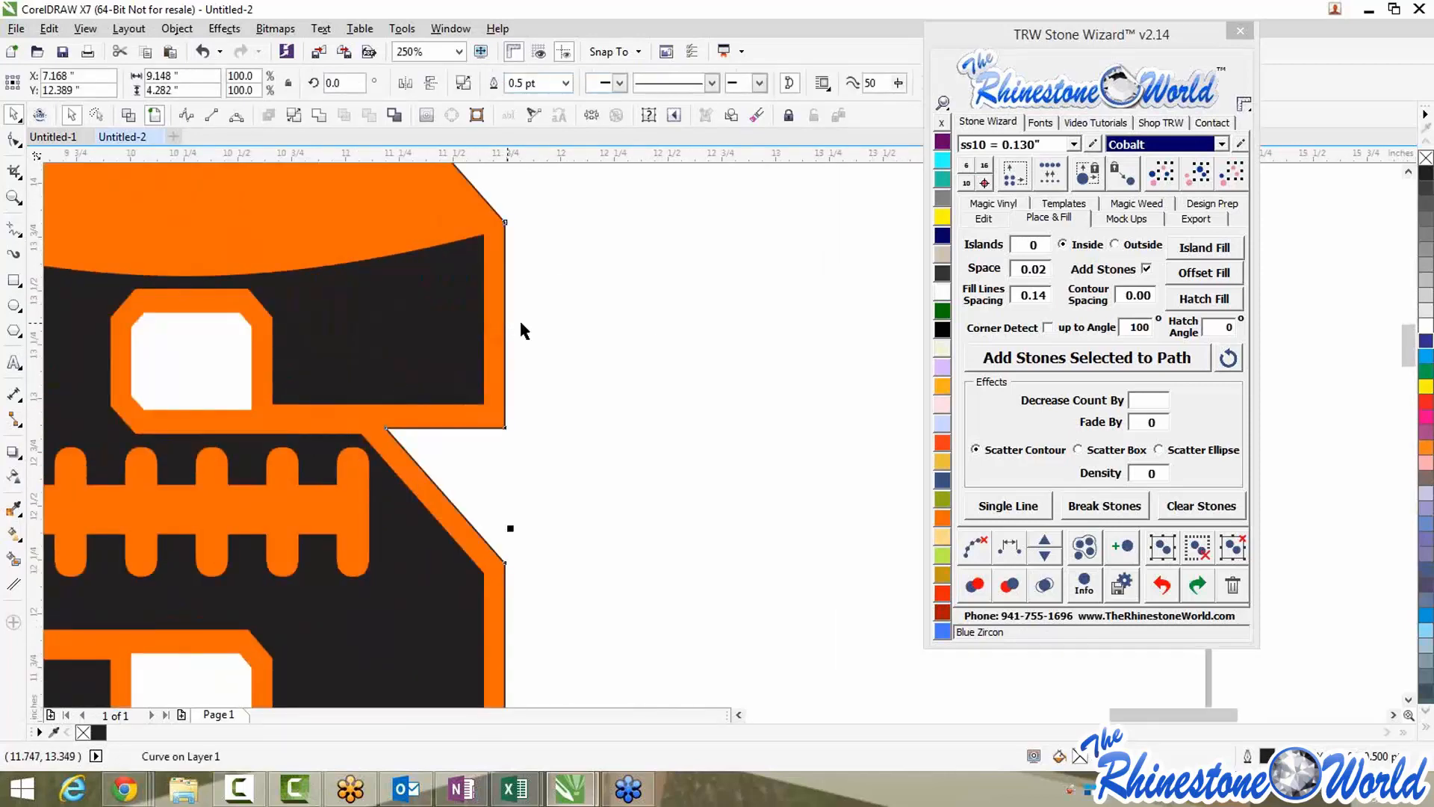
double_click(1033, 244)
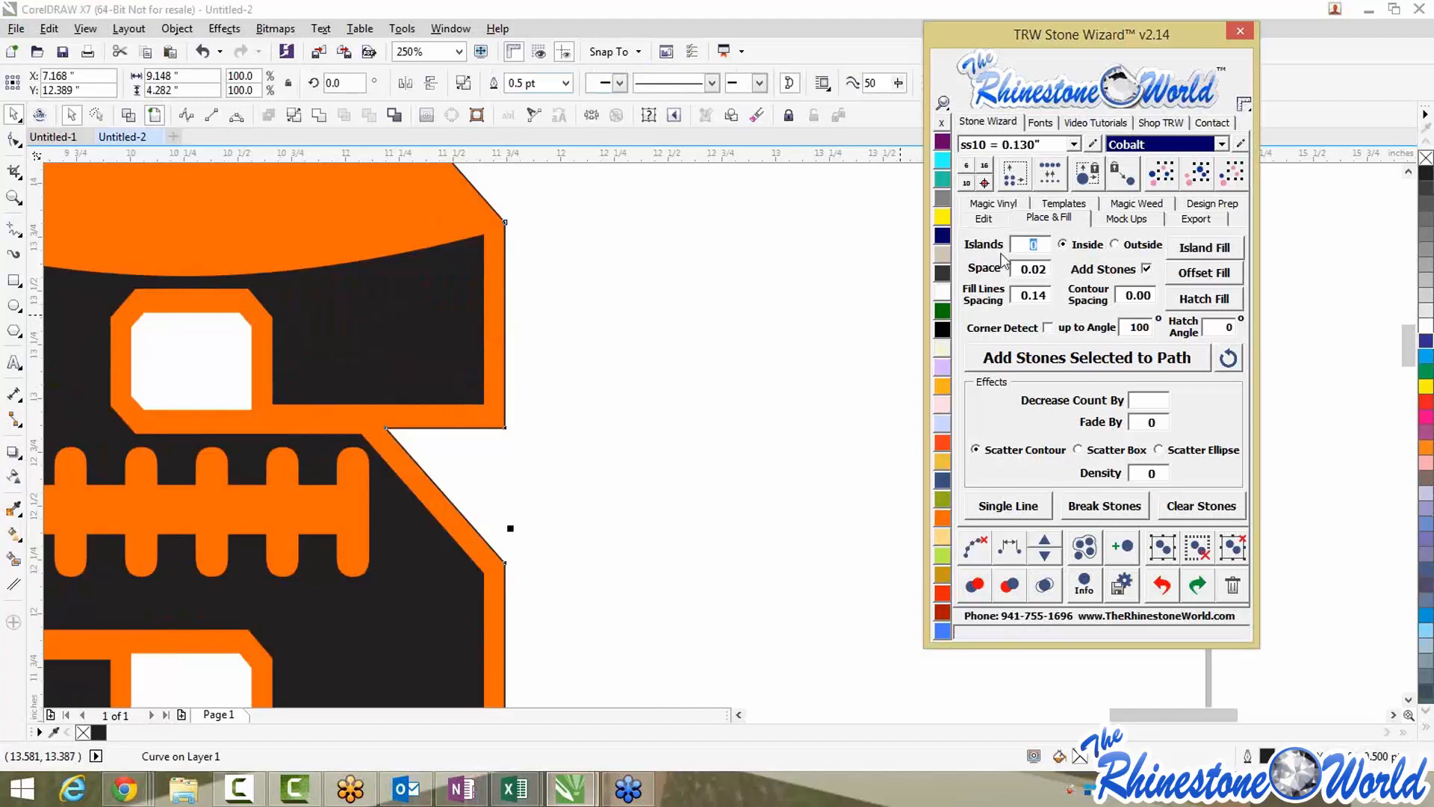
text(1)
click(1112, 245)
click(1150, 295)
key(BackSpace)
click(1046, 329)
click(1231, 250)
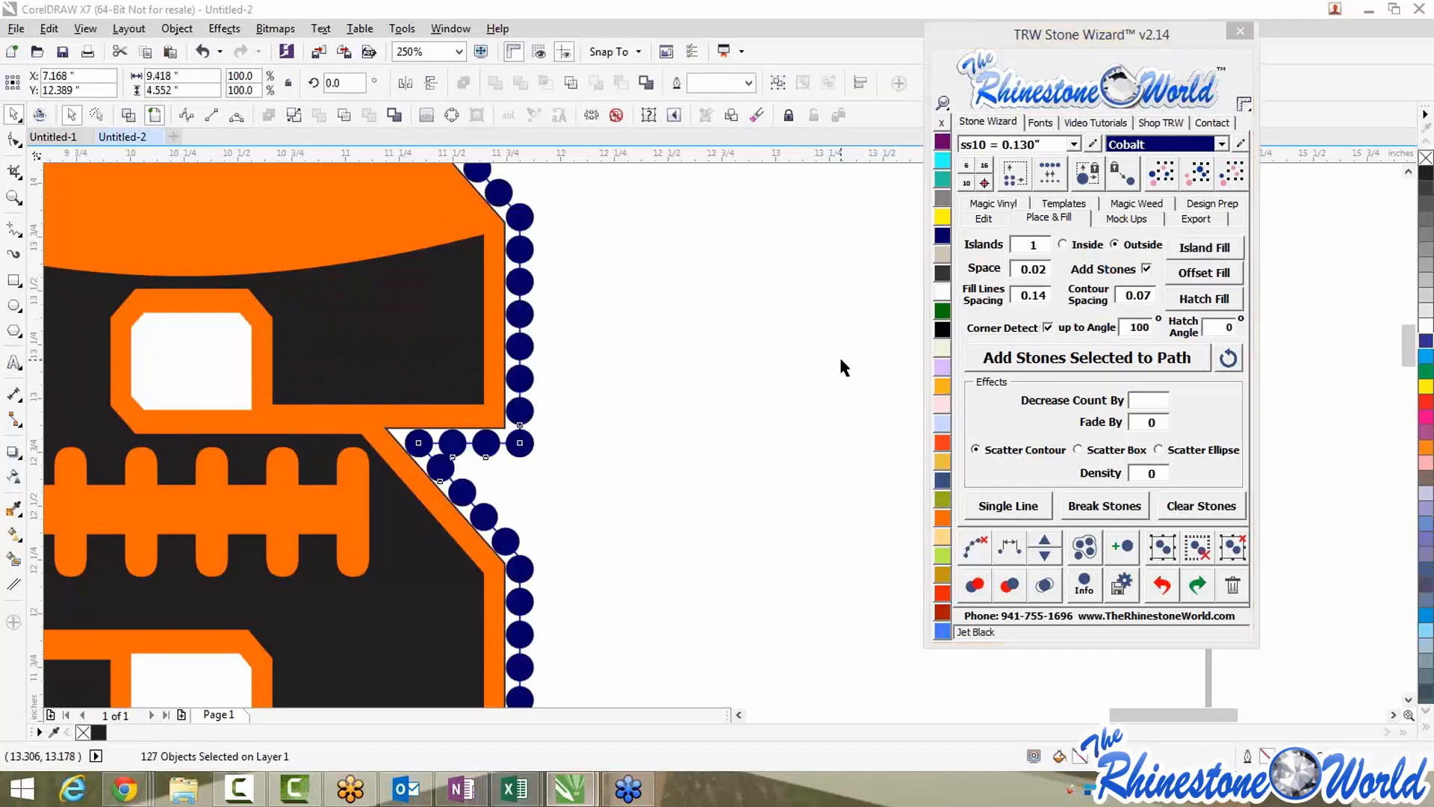
Inspect the gap between the outer stones and the boundary curve along the upper diagonal edge of the S
scroll(663, 280, up, 8)
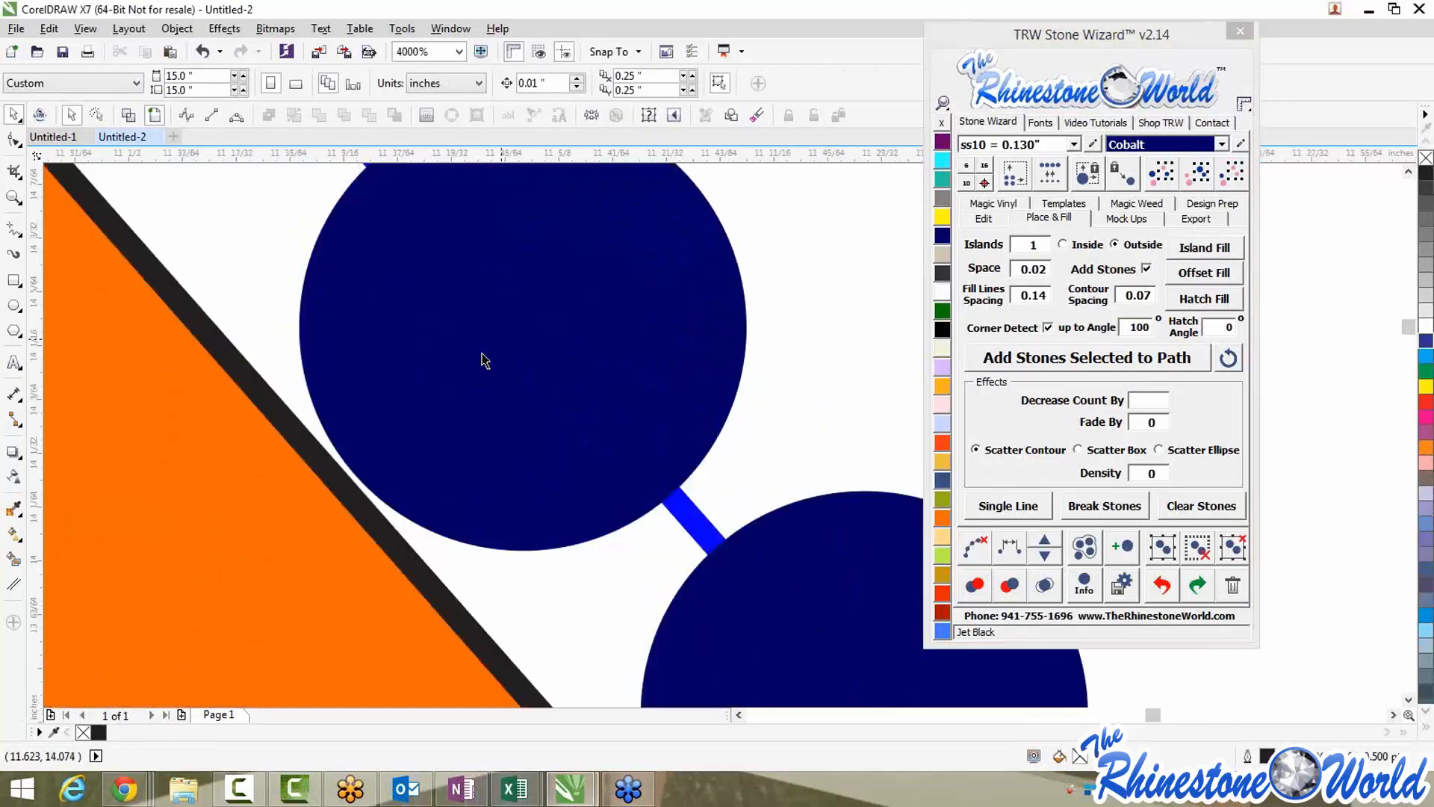
scroll(348, 470, down, 1)
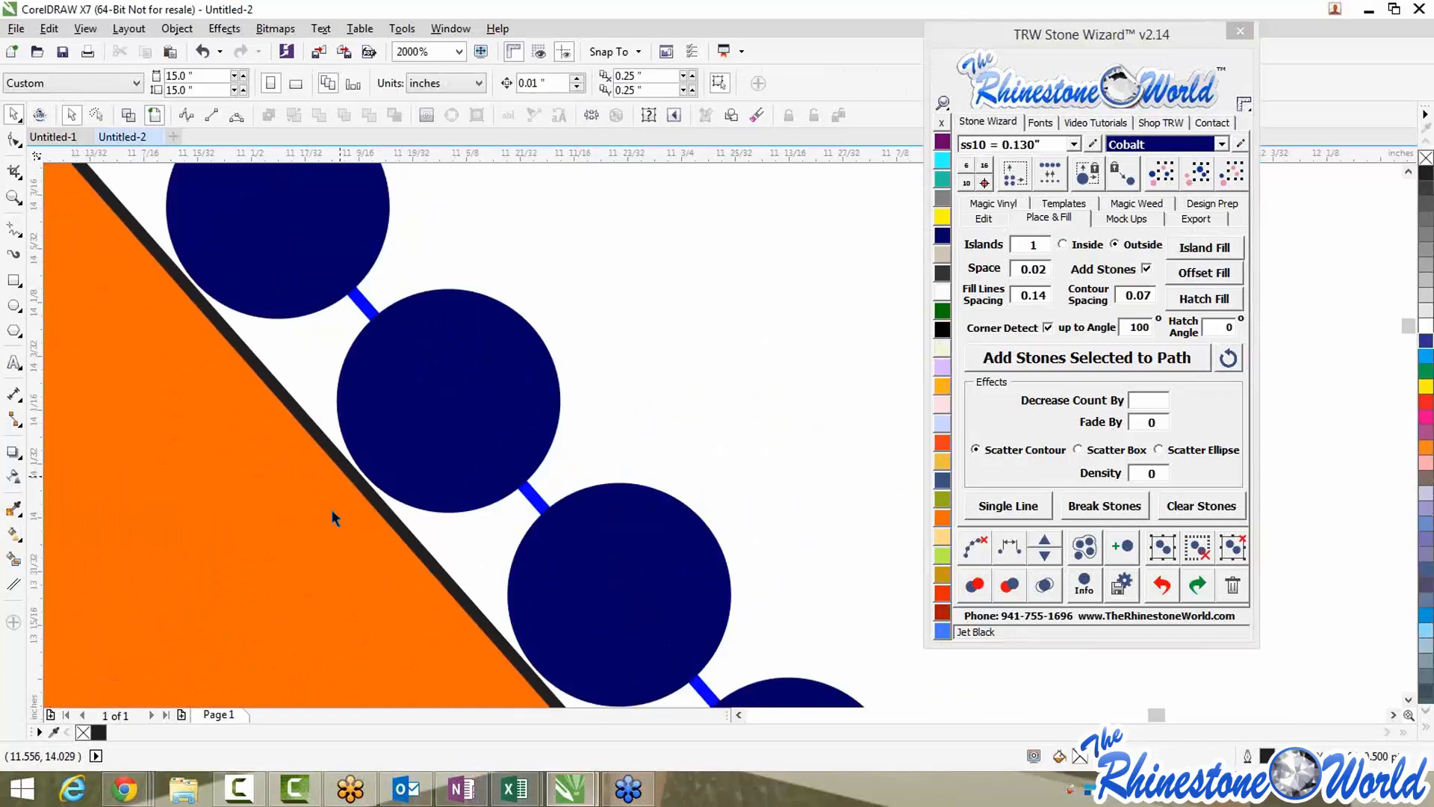
scroll(339, 520, up, 2)
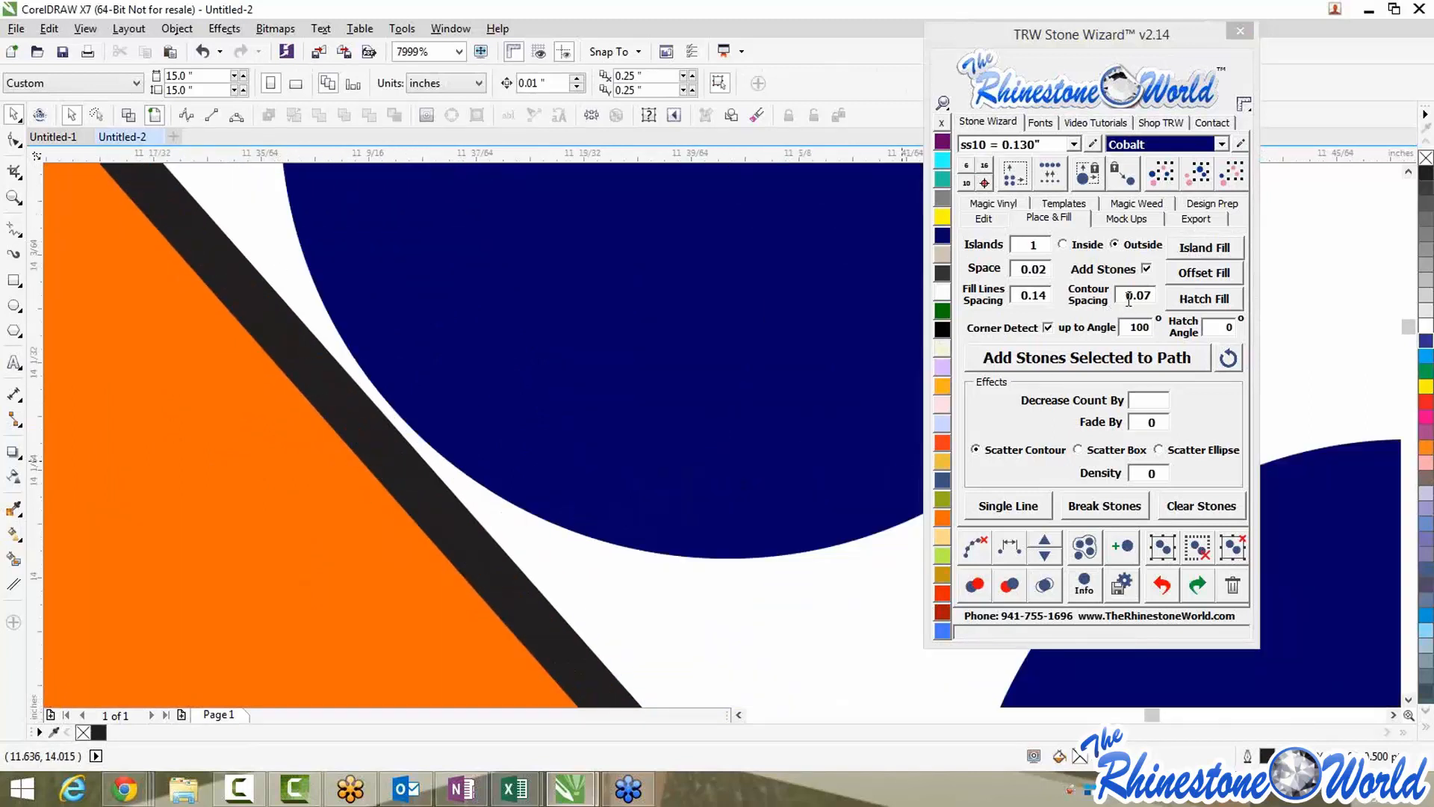
scroll(365, 373, down, 3)
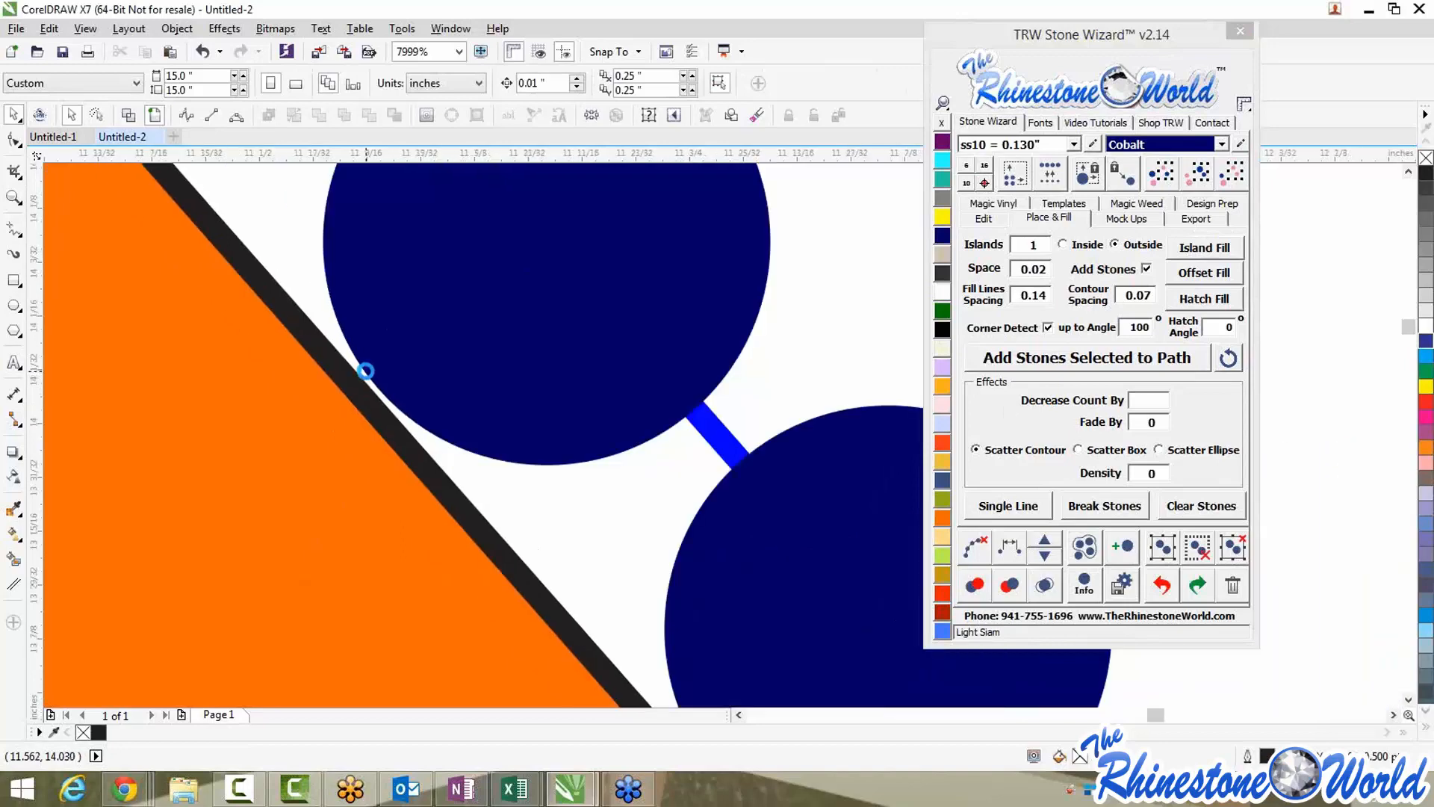
scroll(365, 370, down, 1)
scroll(365, 371, up, 2)
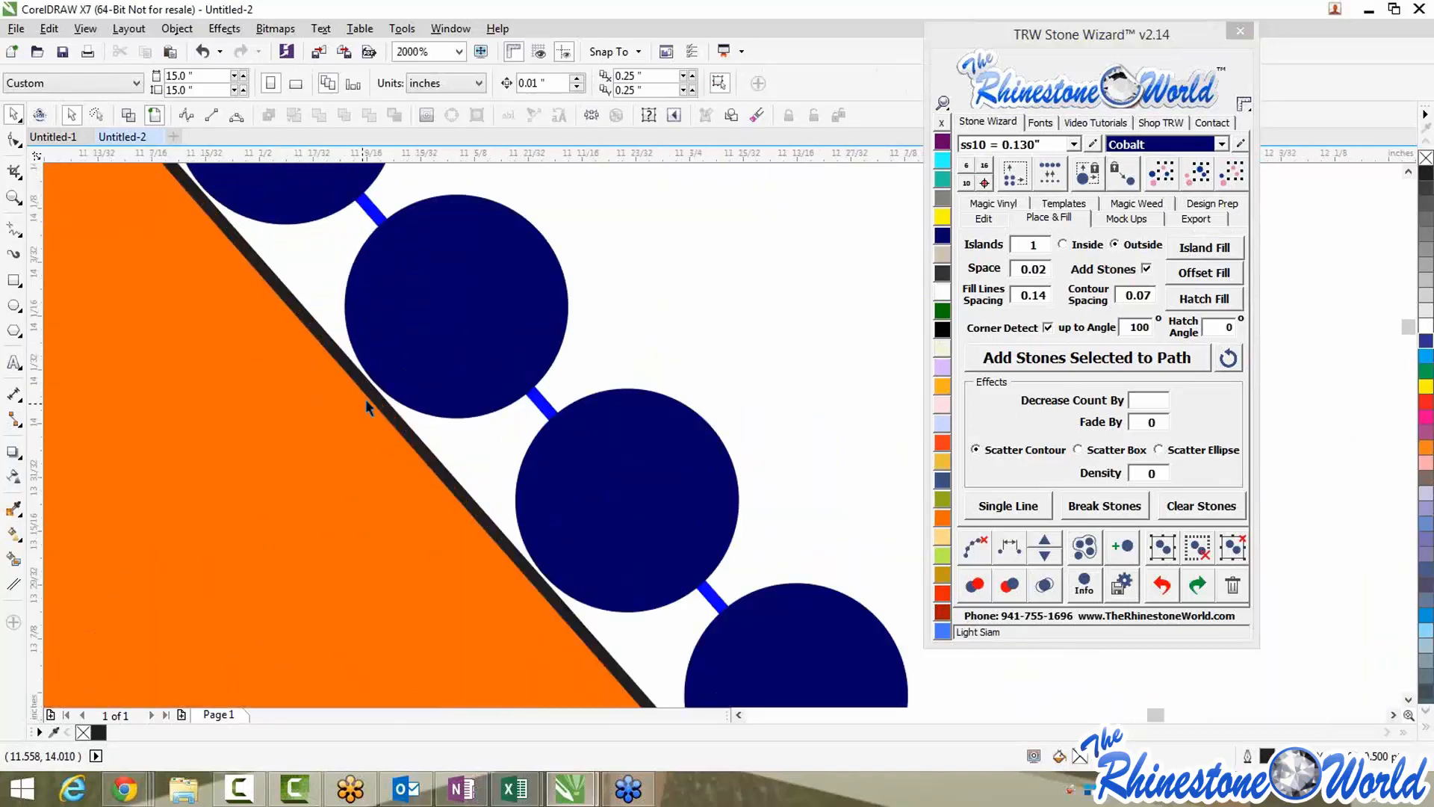
scroll(370, 397, down, 5)
scroll(392, 399, up, 3)
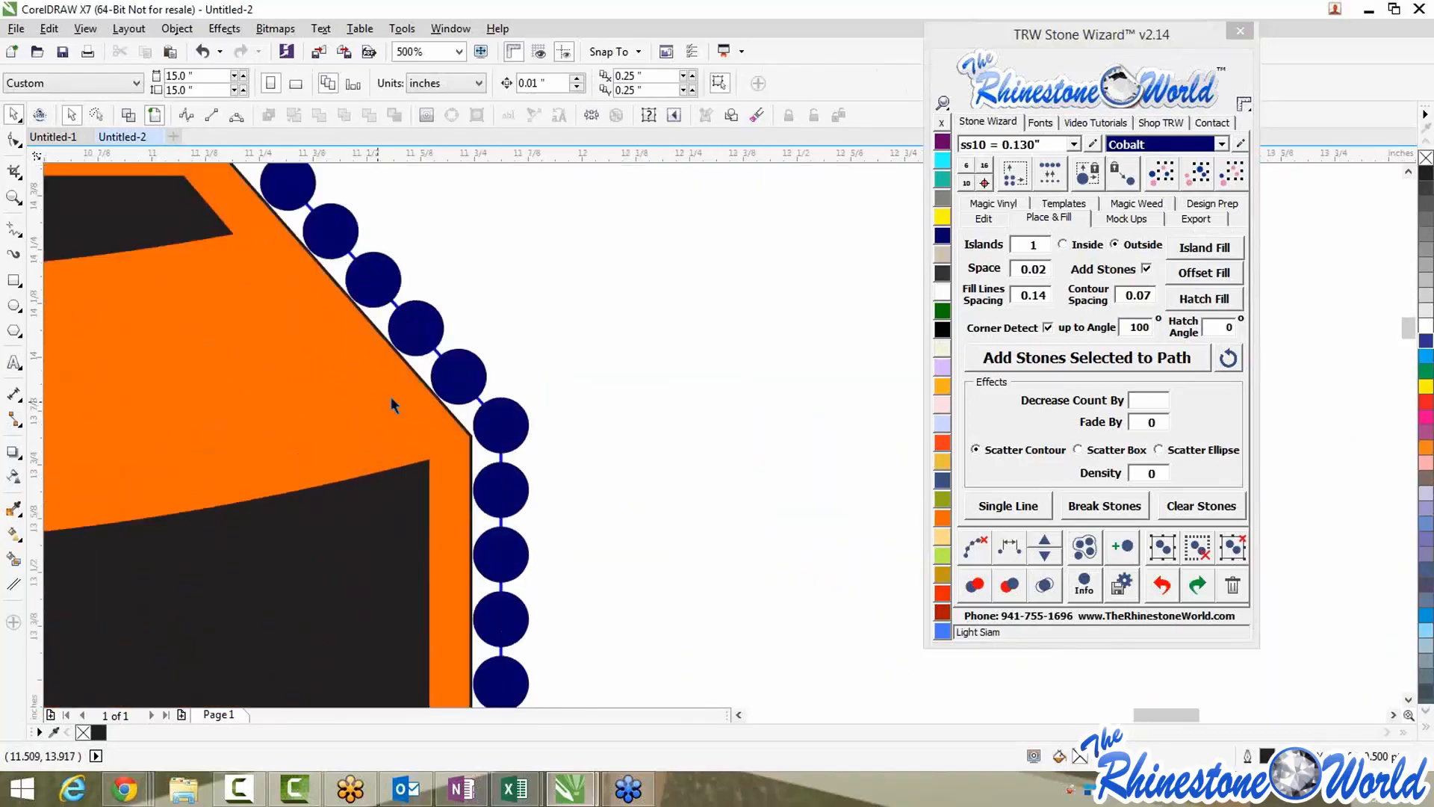
Delete the black boundary curve around the LHS lettering and remove the path lines linking the stones
click(428, 387)
key(Escape)
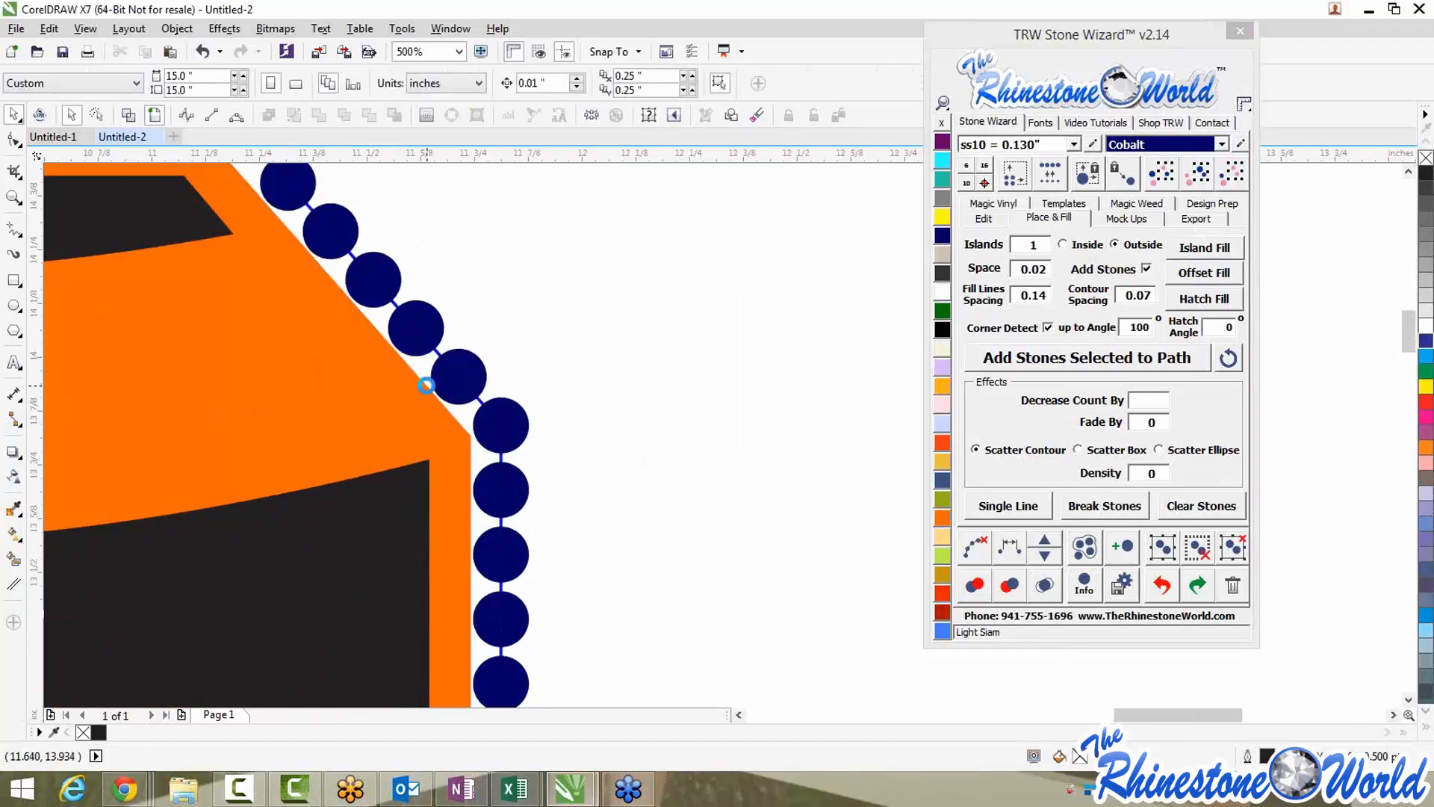
scroll(211, 366, down, 5)
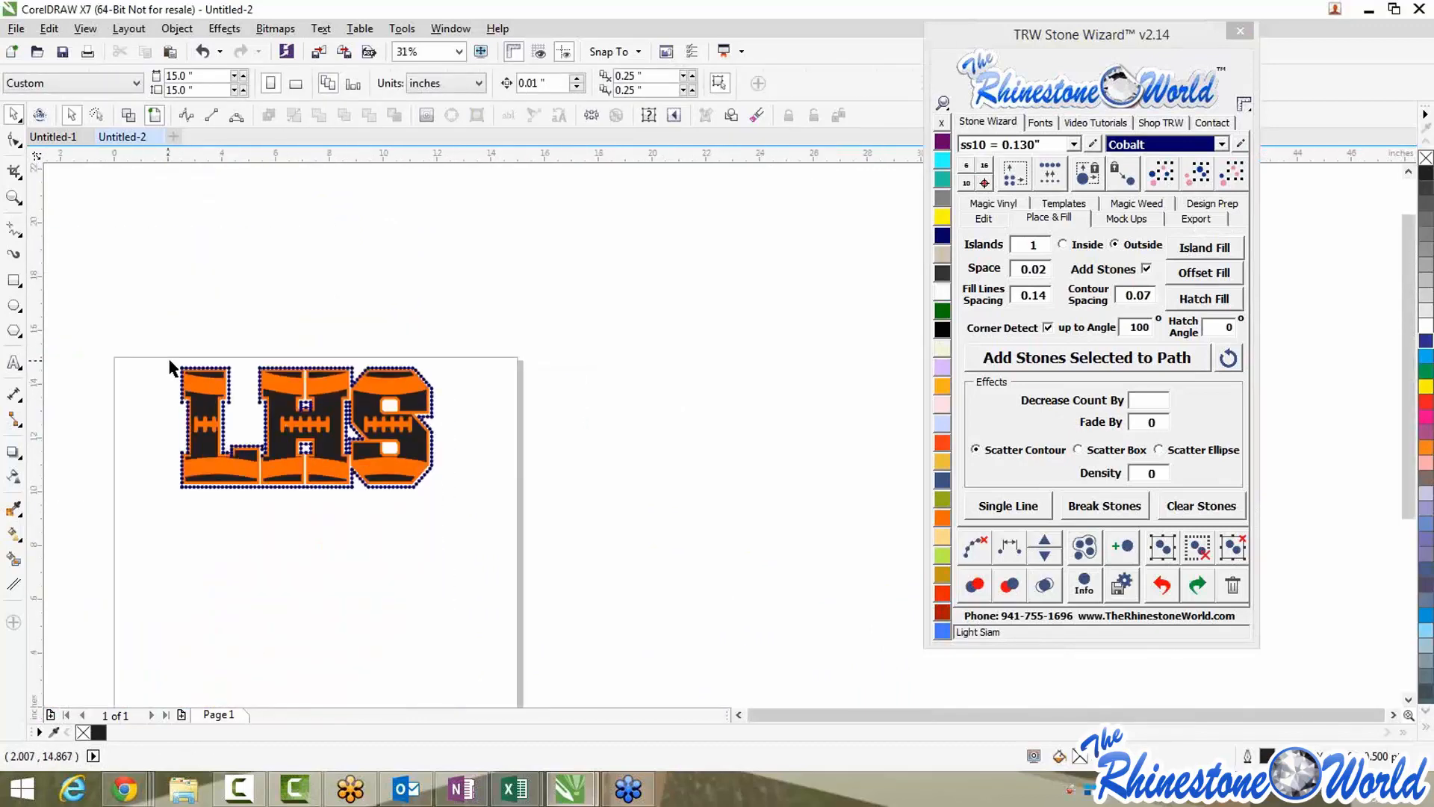
scroll(196, 381, up, 1)
drag(132, 340, 799, 659)
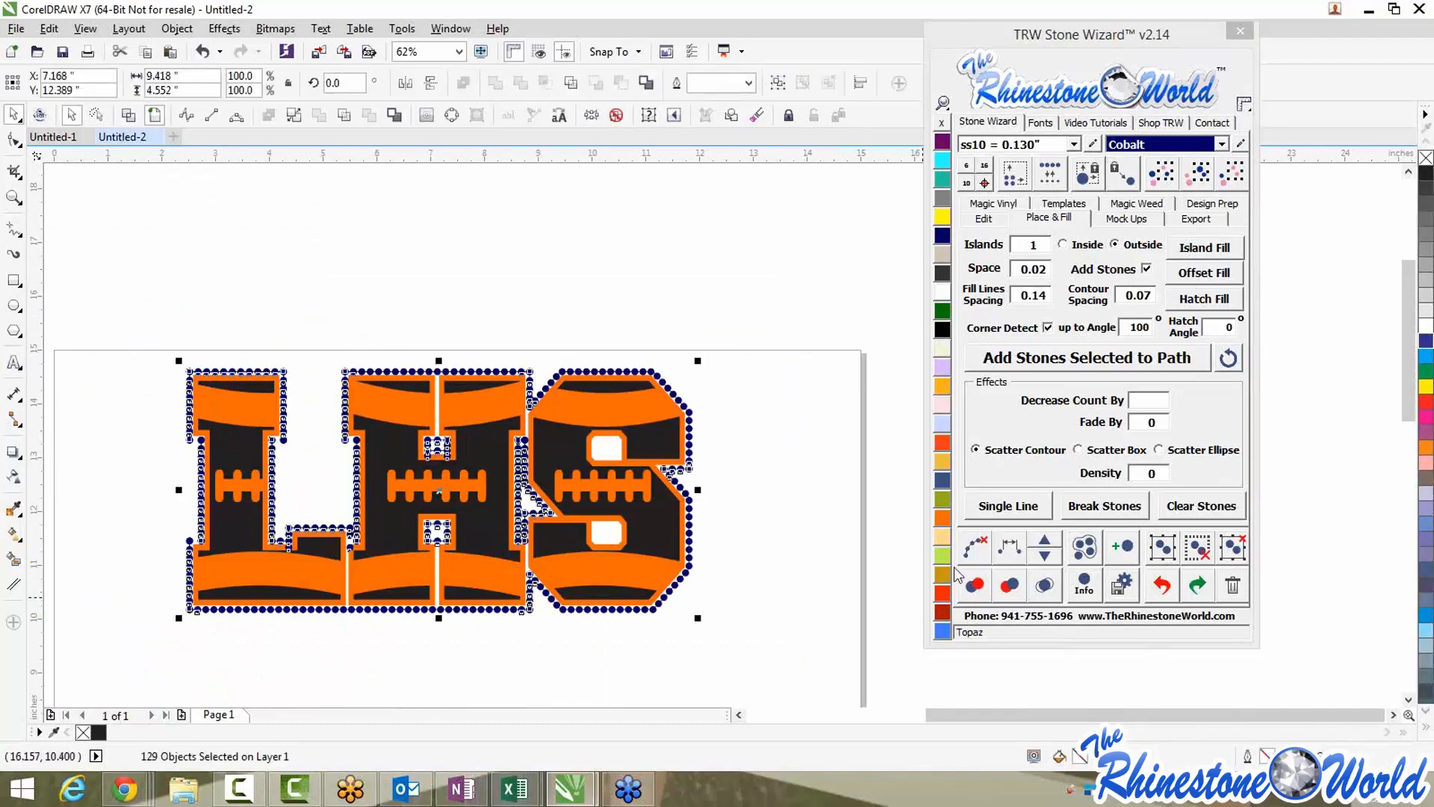
click(781, 370)
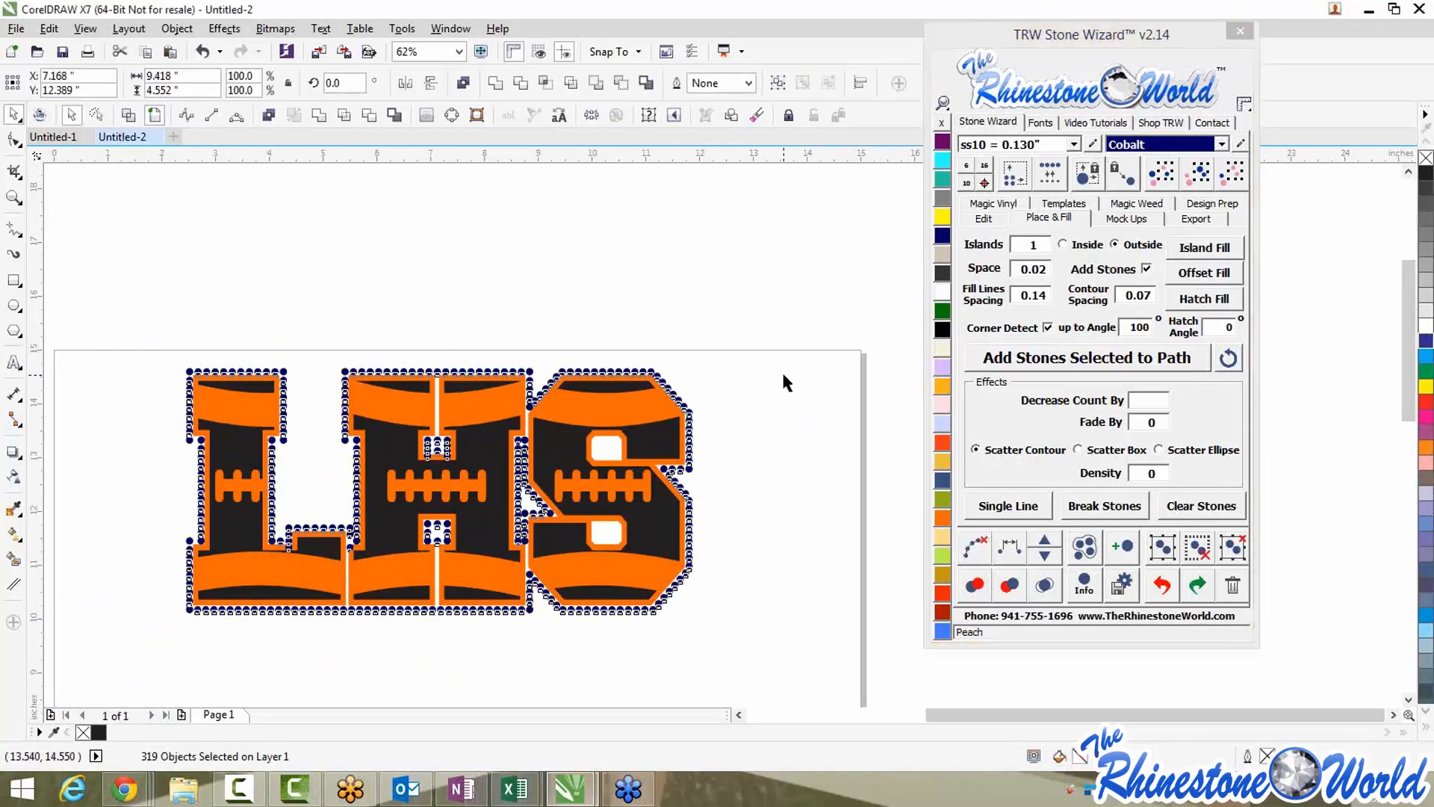
Delete all the stones inside the upper inner opening of the H
scroll(530, 448, up, 1)
scroll(531, 443, up, 2)
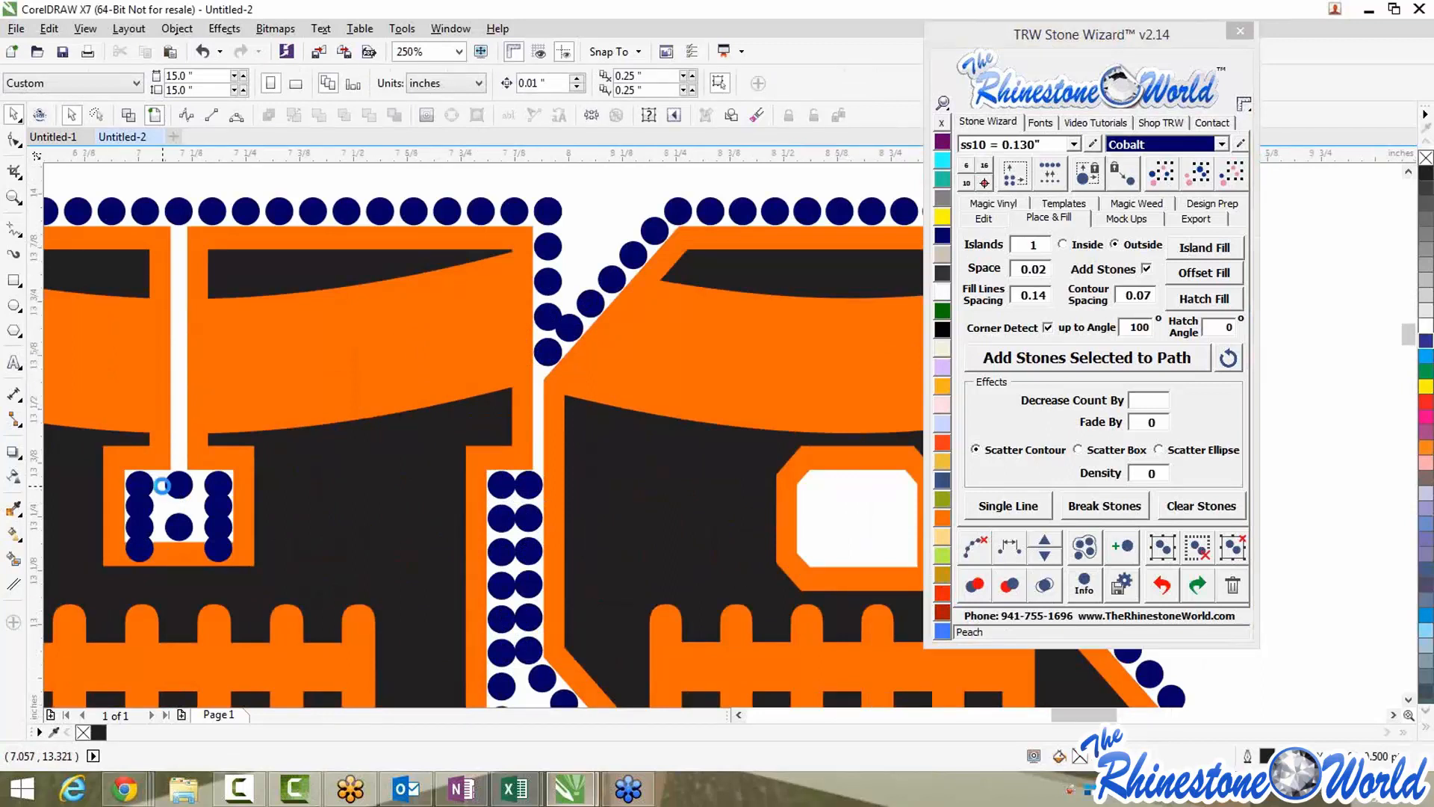
scroll(185, 420, up, 1)
click(128, 556)
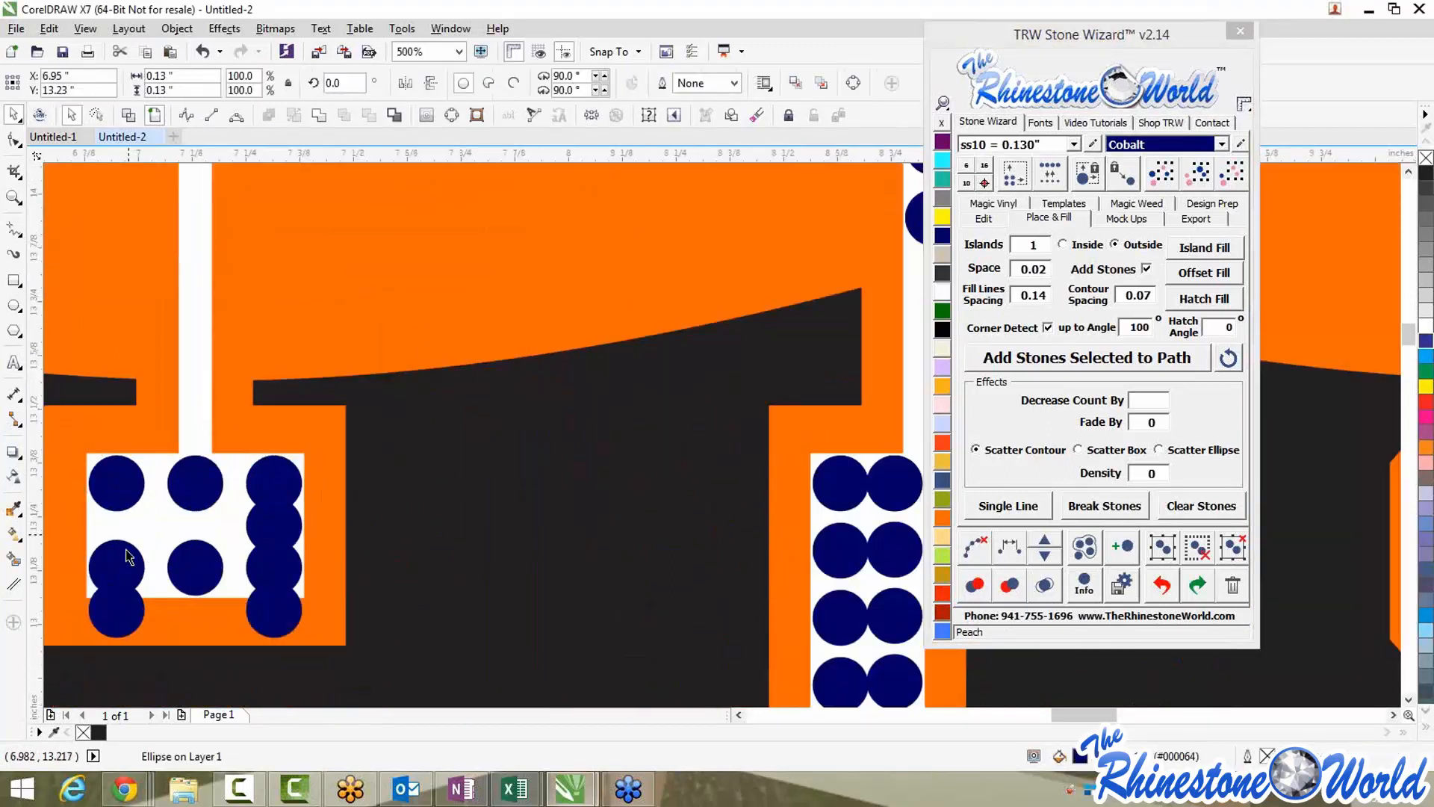
shift+click(119, 602)
key(Delete)
click(185, 497)
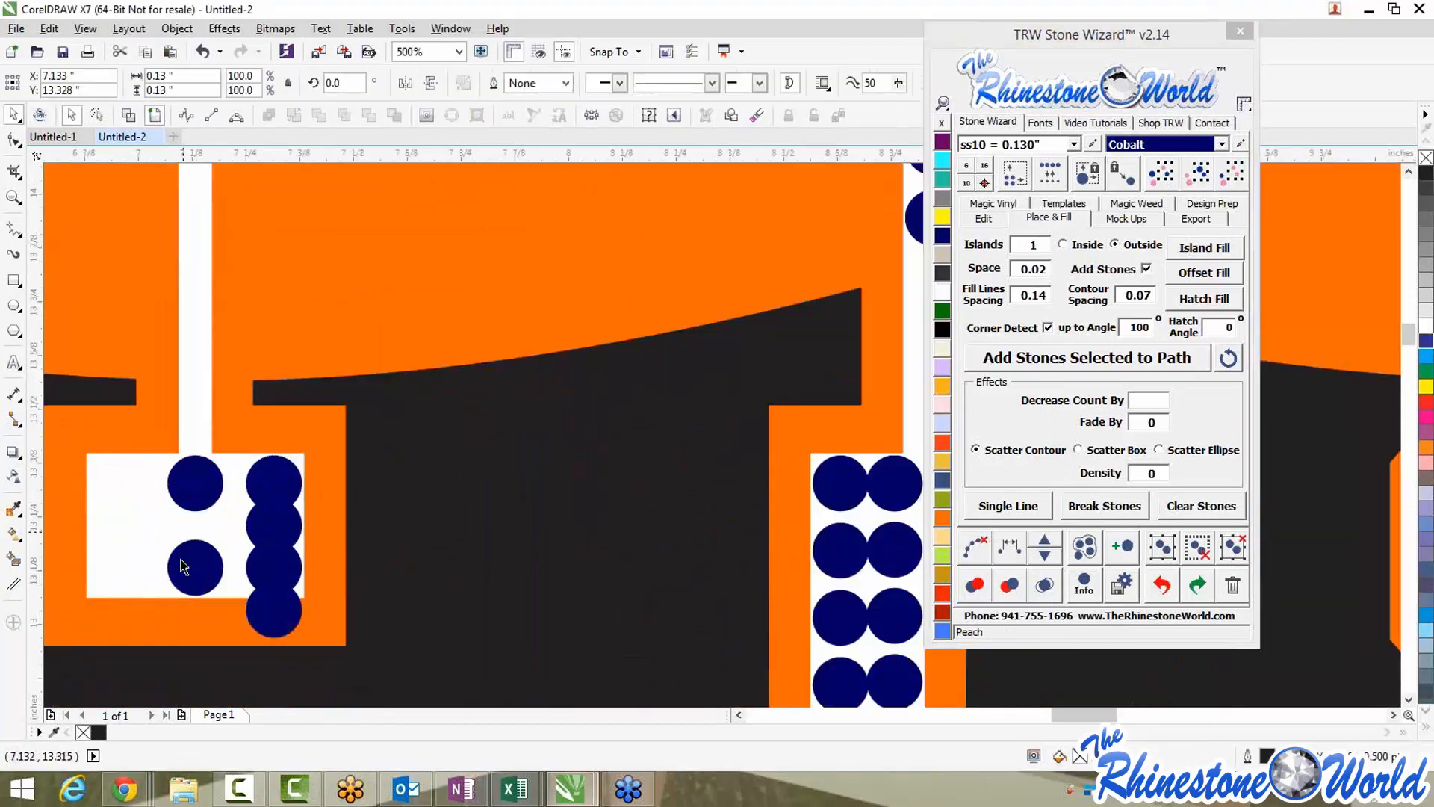
key(Delete)
click(192, 567)
key(Delete)
click(273, 523)
key(Delete)
key(Delete)
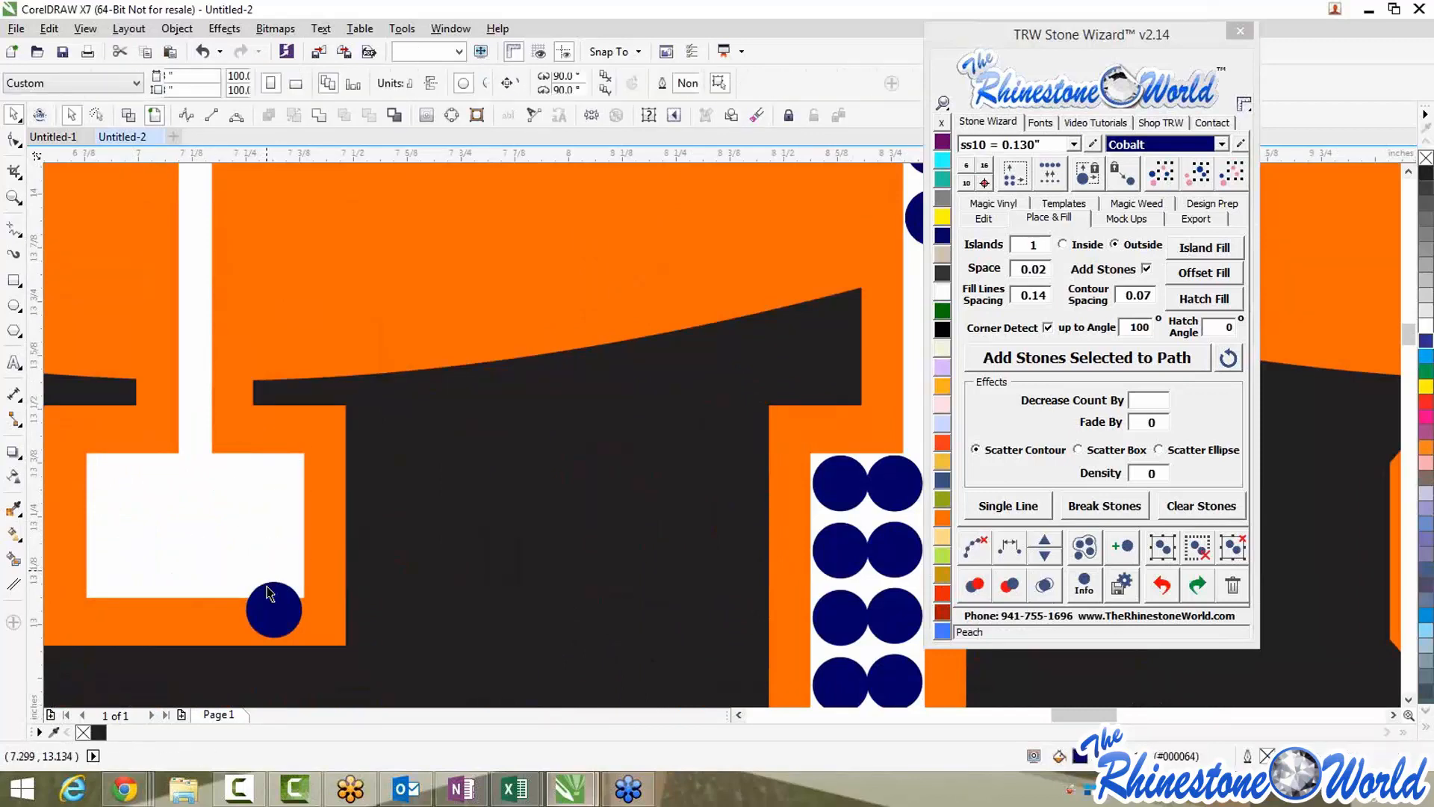
click(272, 606)
key(Delete)
Delete all the stones inside the lower inner opening of the H
scroll(242, 538, down, 7)
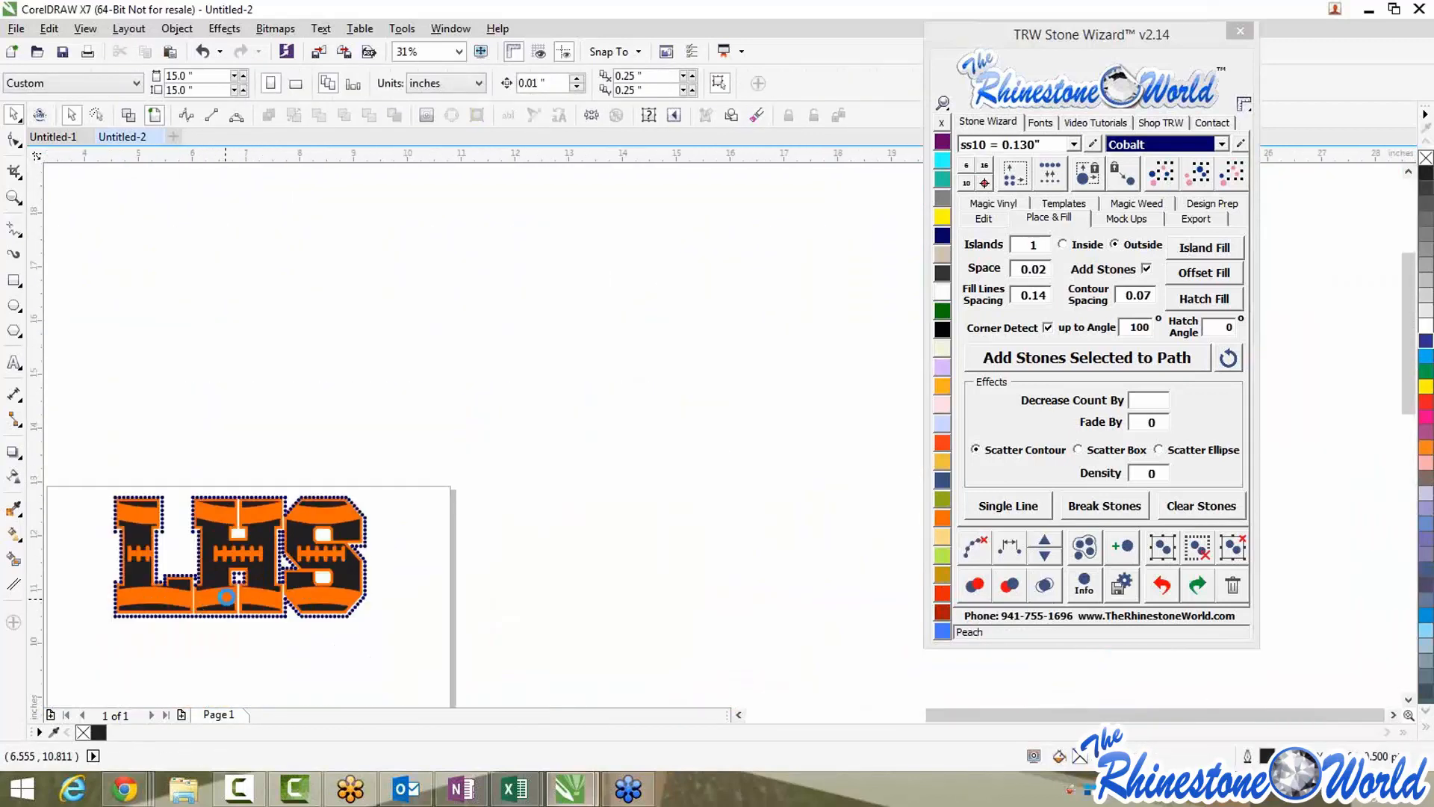
scroll(293, 482, up, 5)
scroll(310, 209, down, 1)
scroll(310, 209, down, 3)
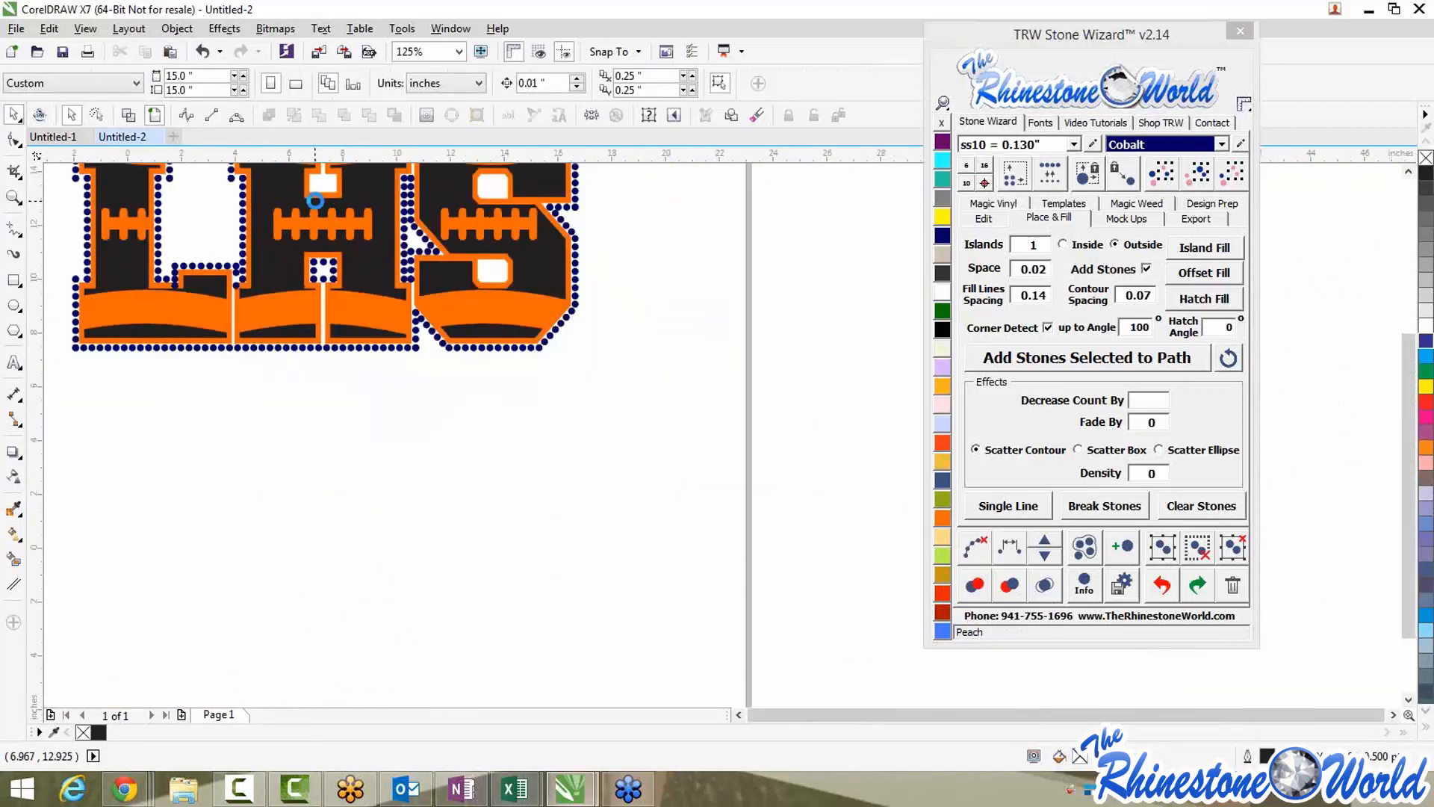
scroll(311, 185, up, 2)
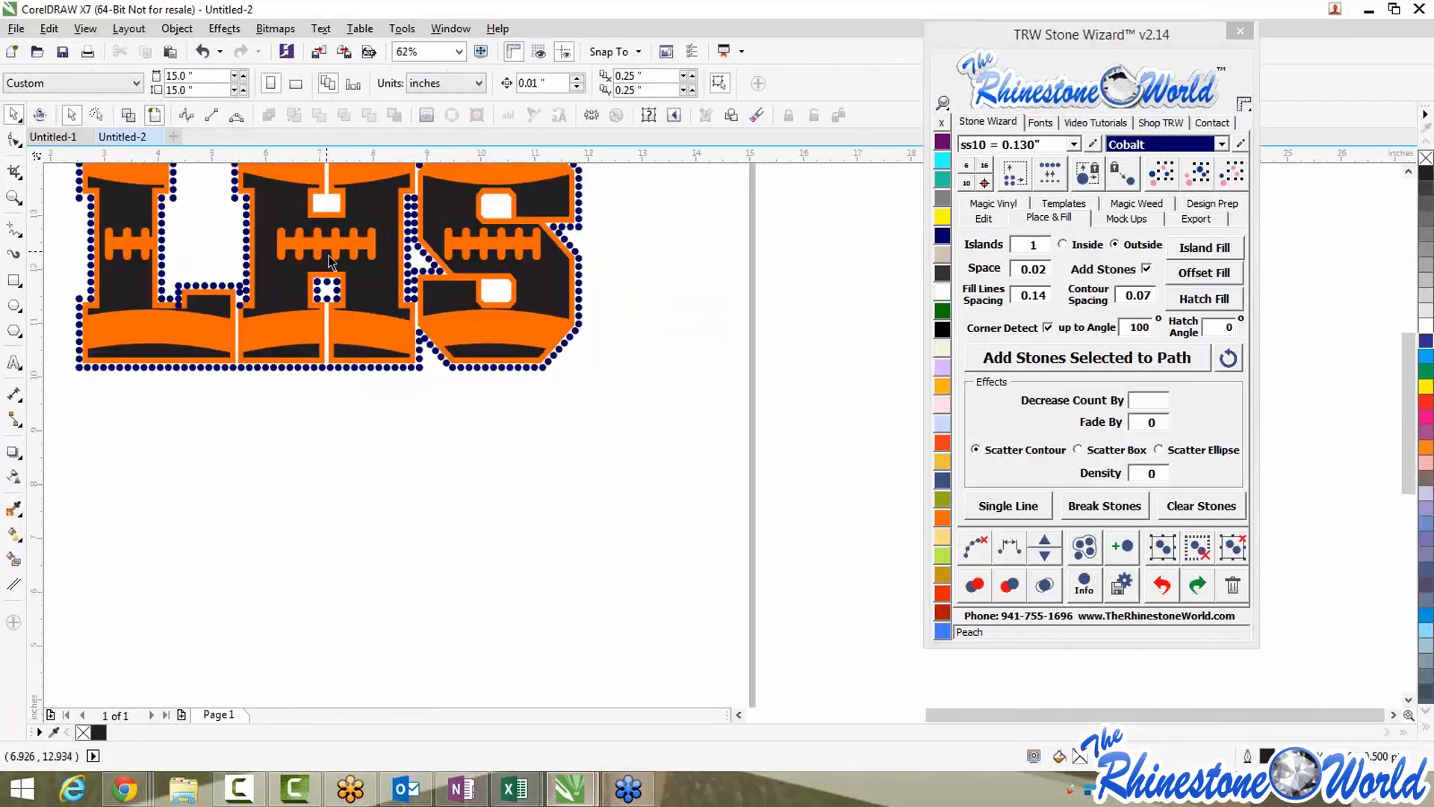
scroll(306, 245, up, 2)
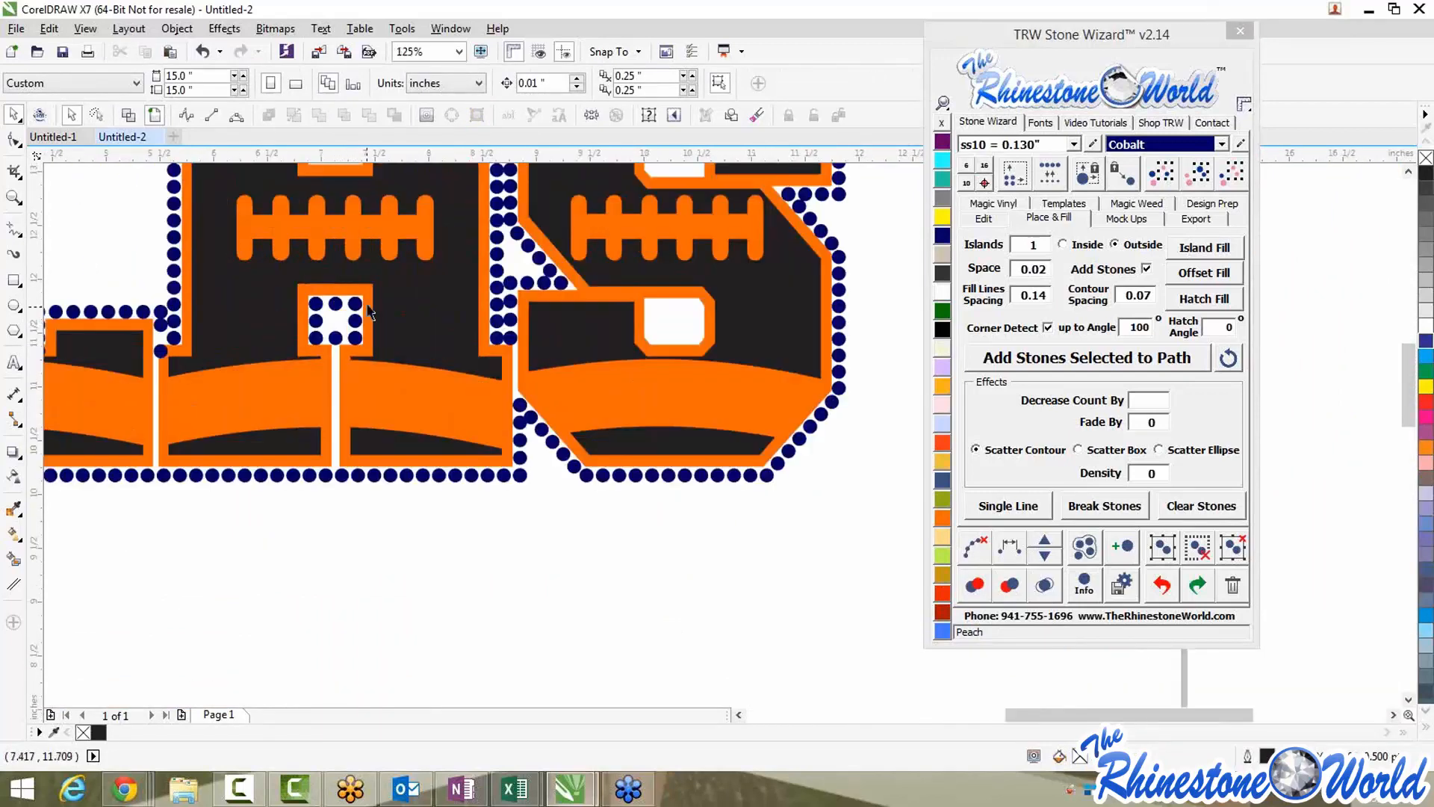
scroll(369, 312, up, 2)
click(317, 301)
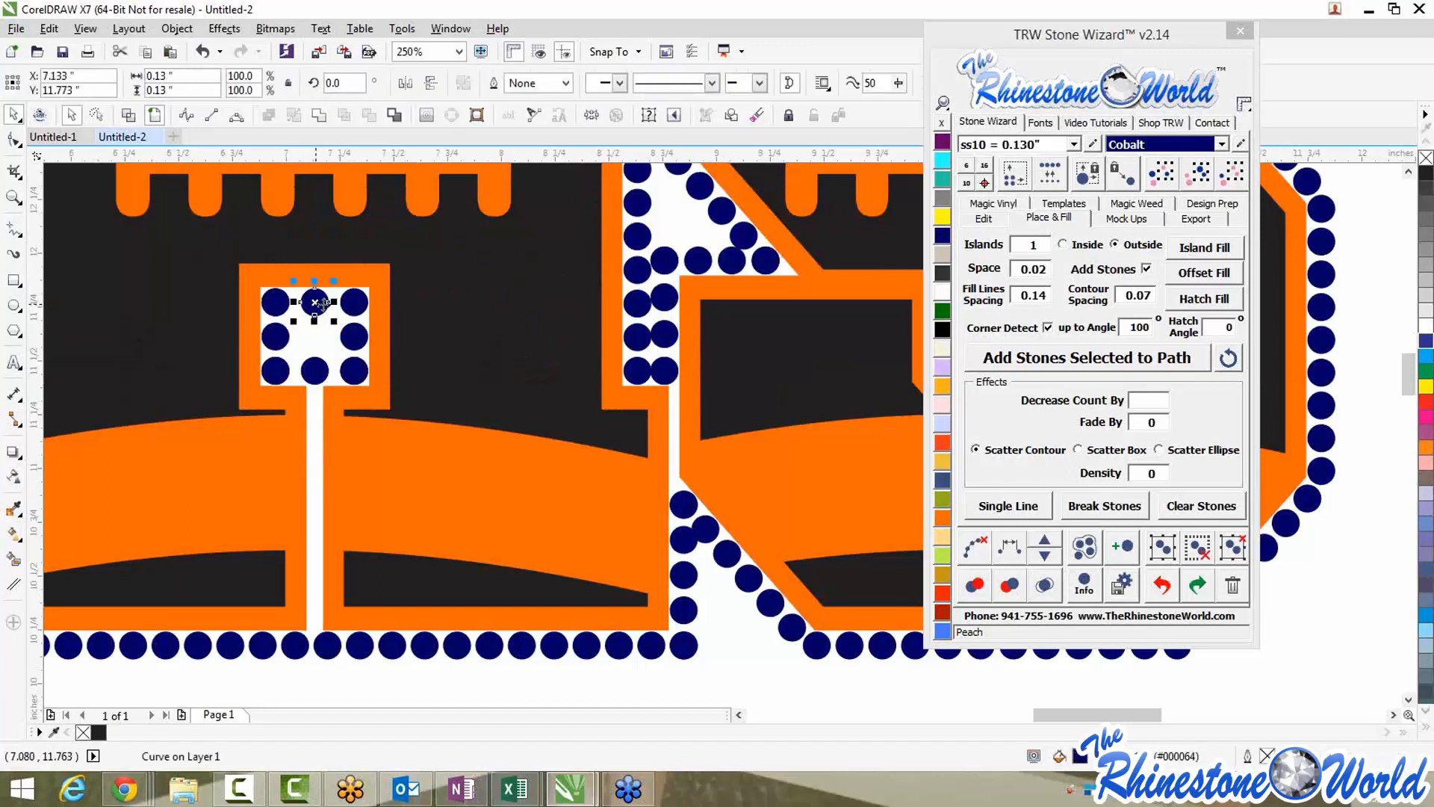
key(Delete)
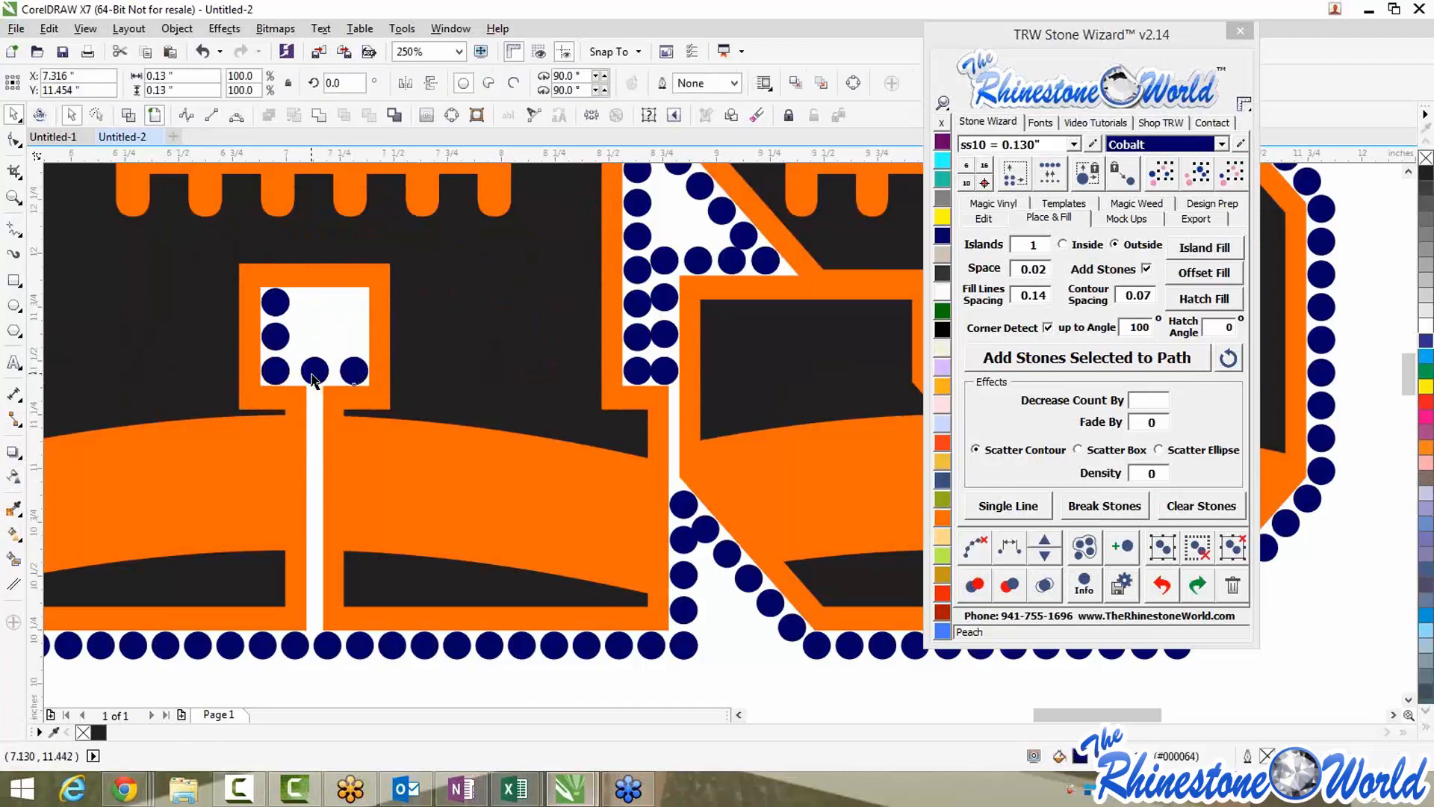
key(Delete)
click(354, 370)
key(Delete)
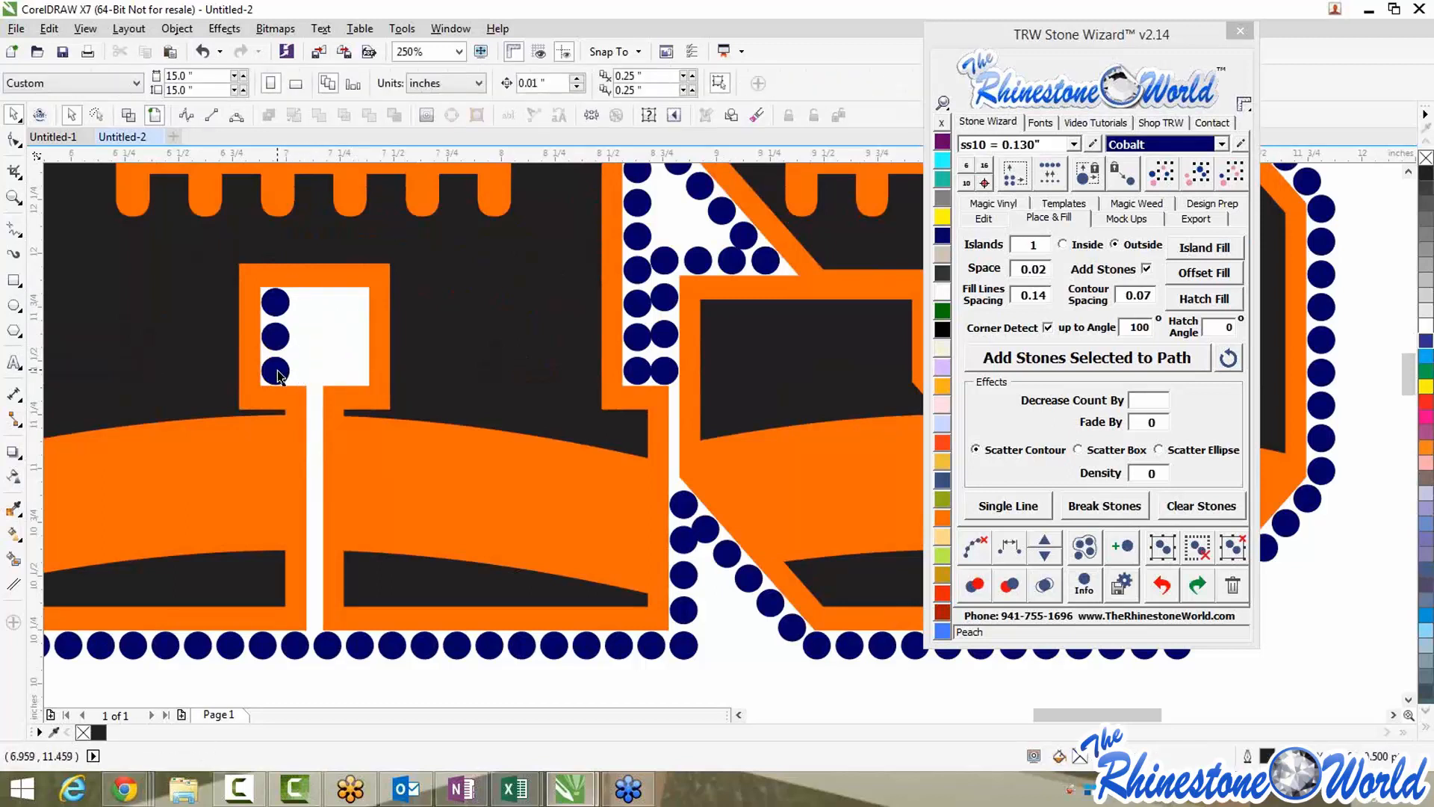
click(275, 337)
key(Delete)
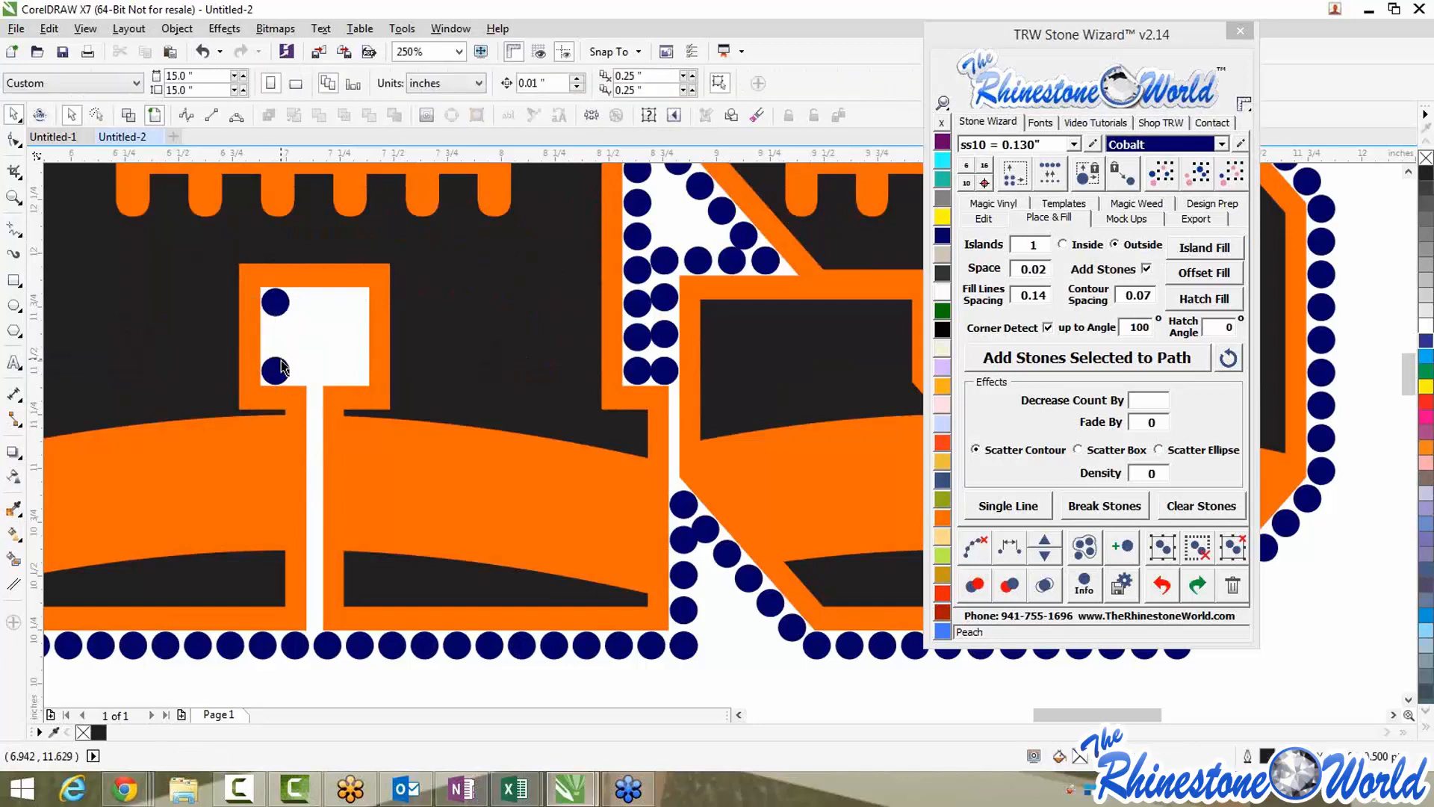
click(281, 368)
scroll(288, 314, down, 4)
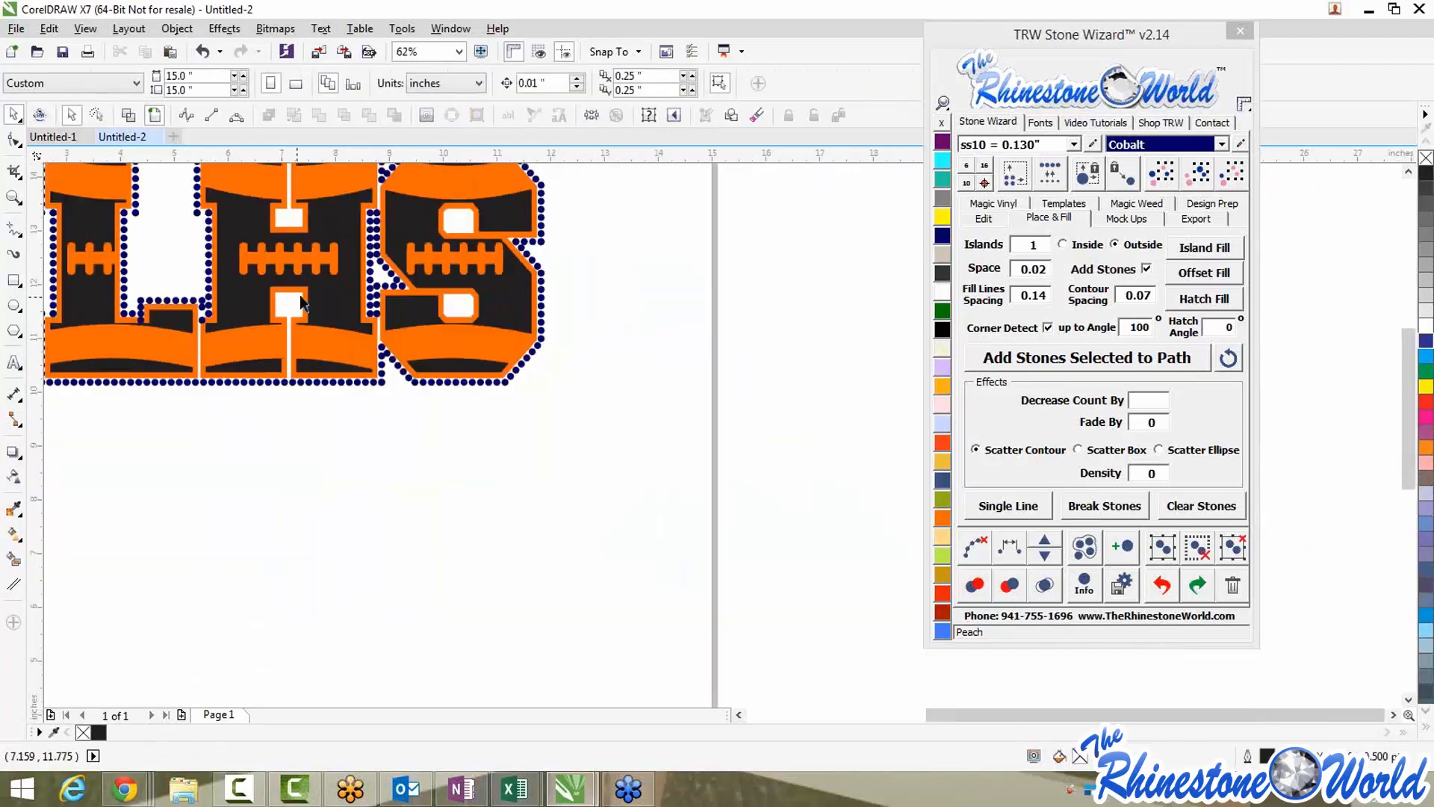
Nudge the lowest stone in the corner where the L meets the H and delete the stray stone beside it at the seam
scroll(302, 304, down, 1)
scroll(247, 351, up, 5)
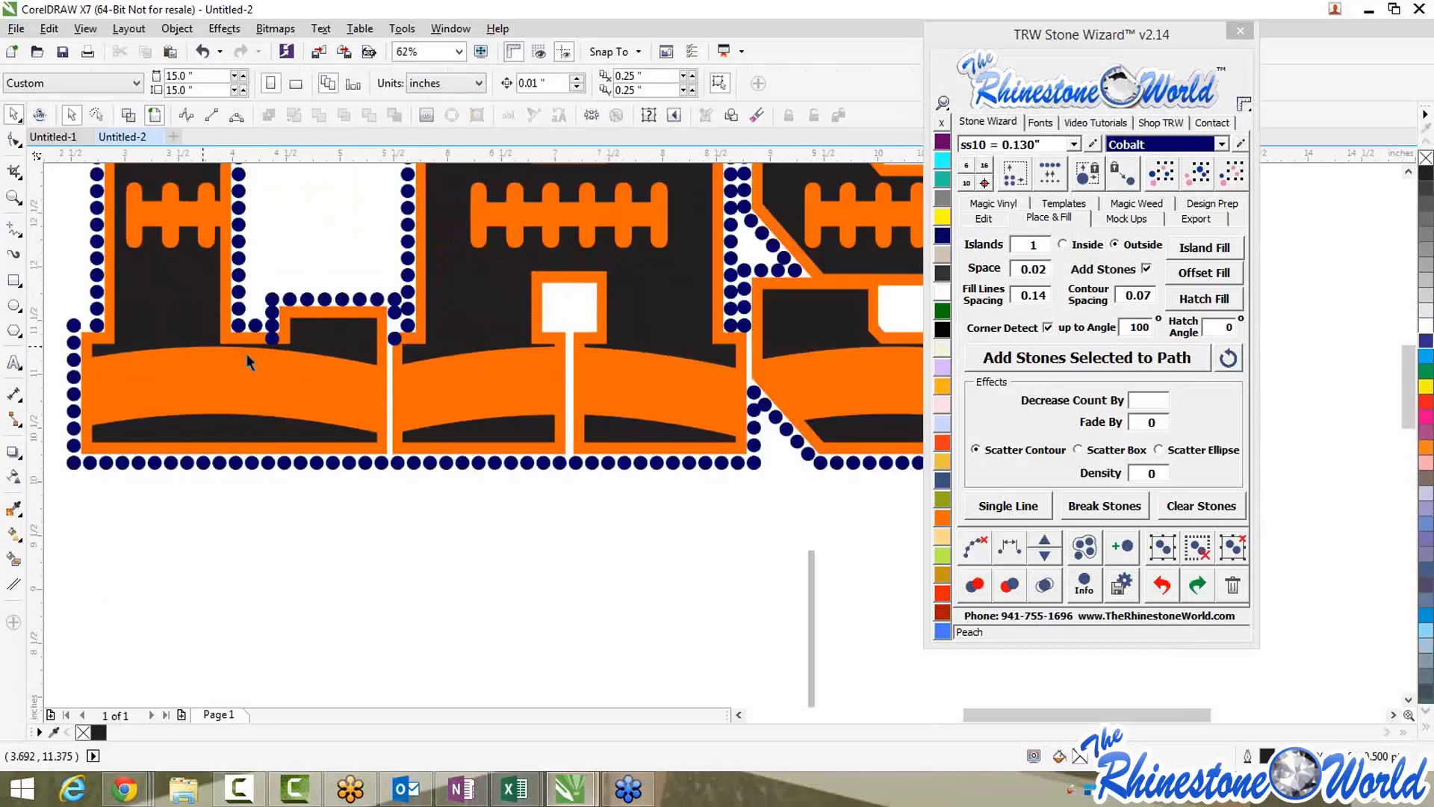
scroll(351, 298, down, 1)
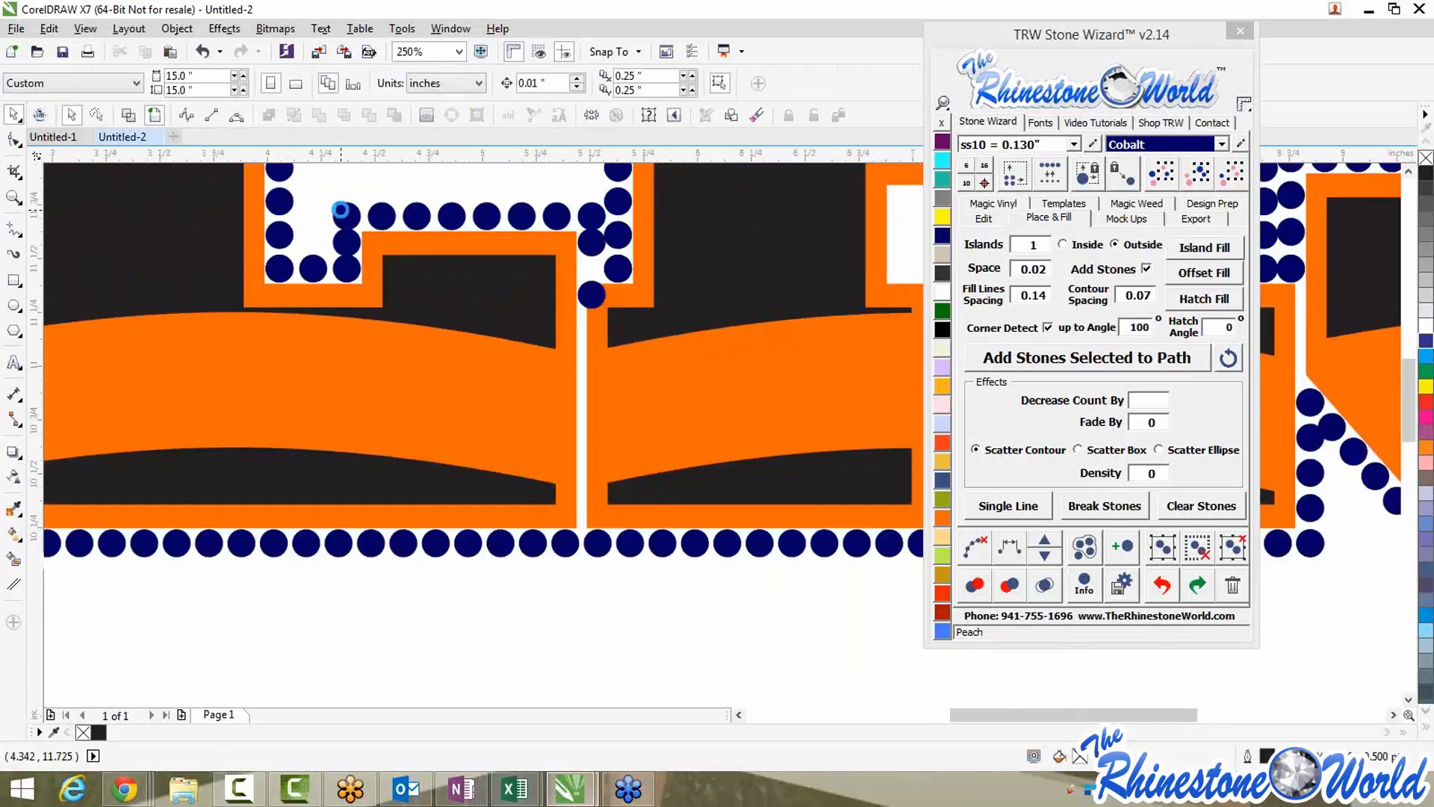
scroll(344, 217, down, 1)
scroll(466, 209, up, 1)
scroll(472, 217, up, 1)
click(472, 218)
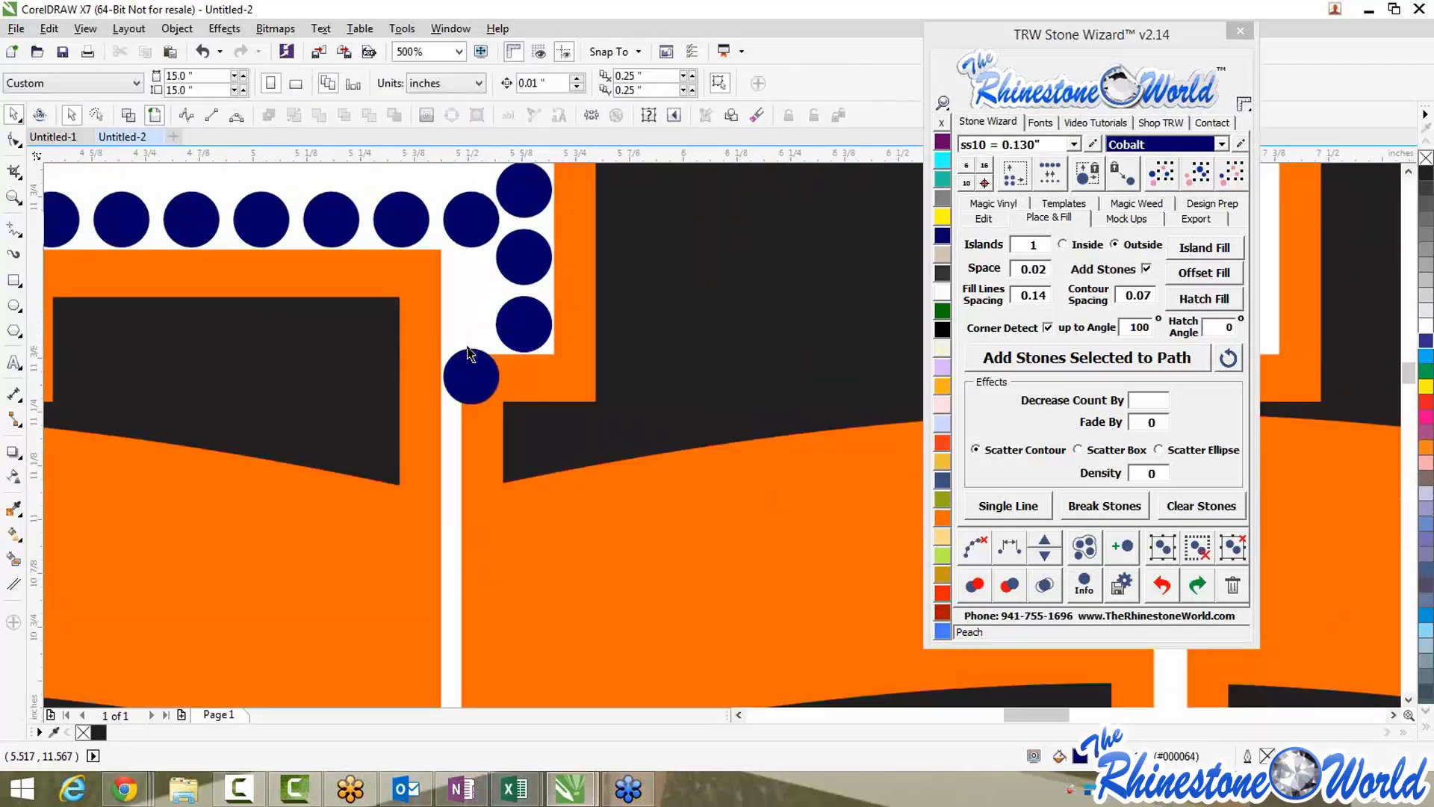
scroll(472, 217, up, 2)
drag(468, 298, 471, 297)
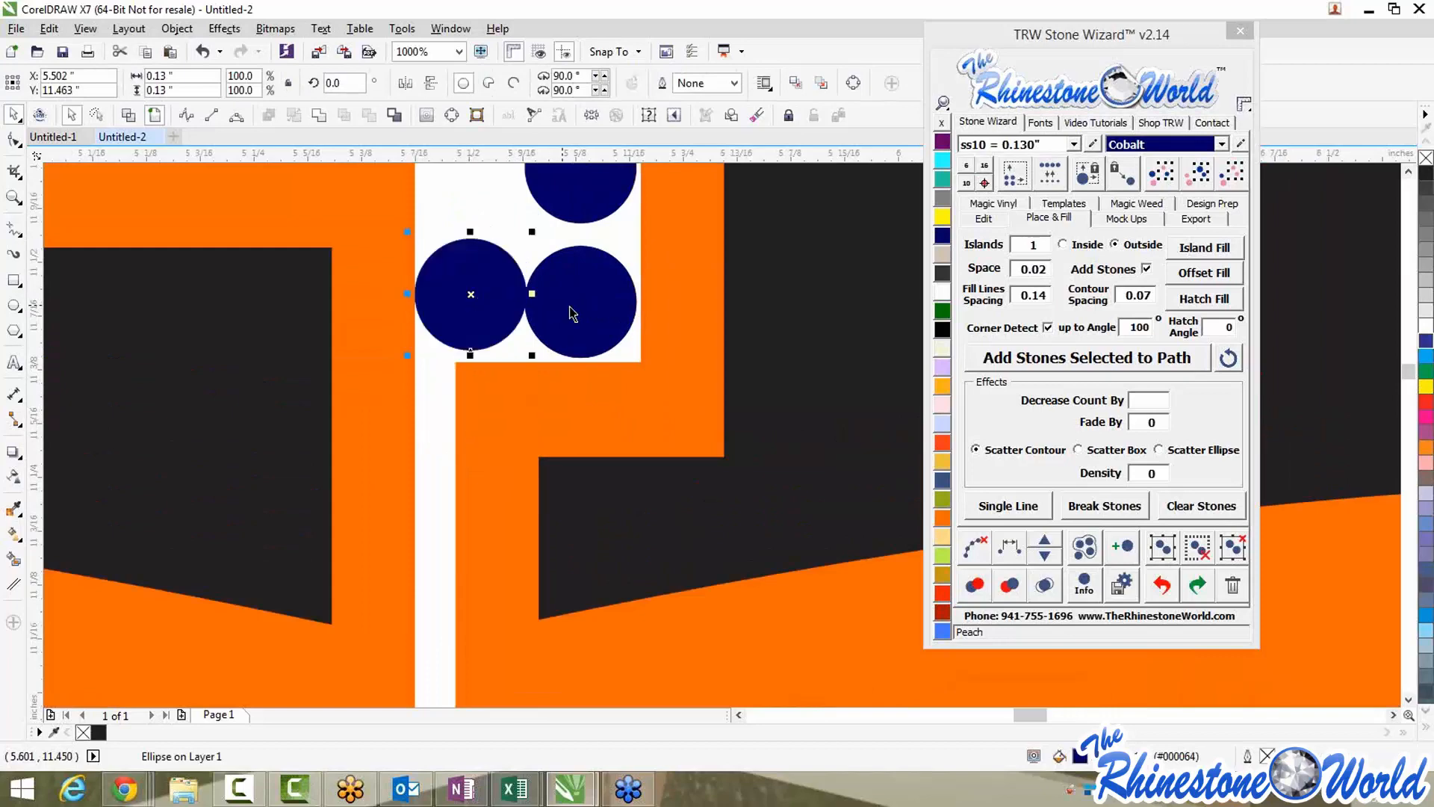
drag(570, 311, 586, 301)
drag(487, 293, 480, 289)
scroll(482, 280, down, 3)
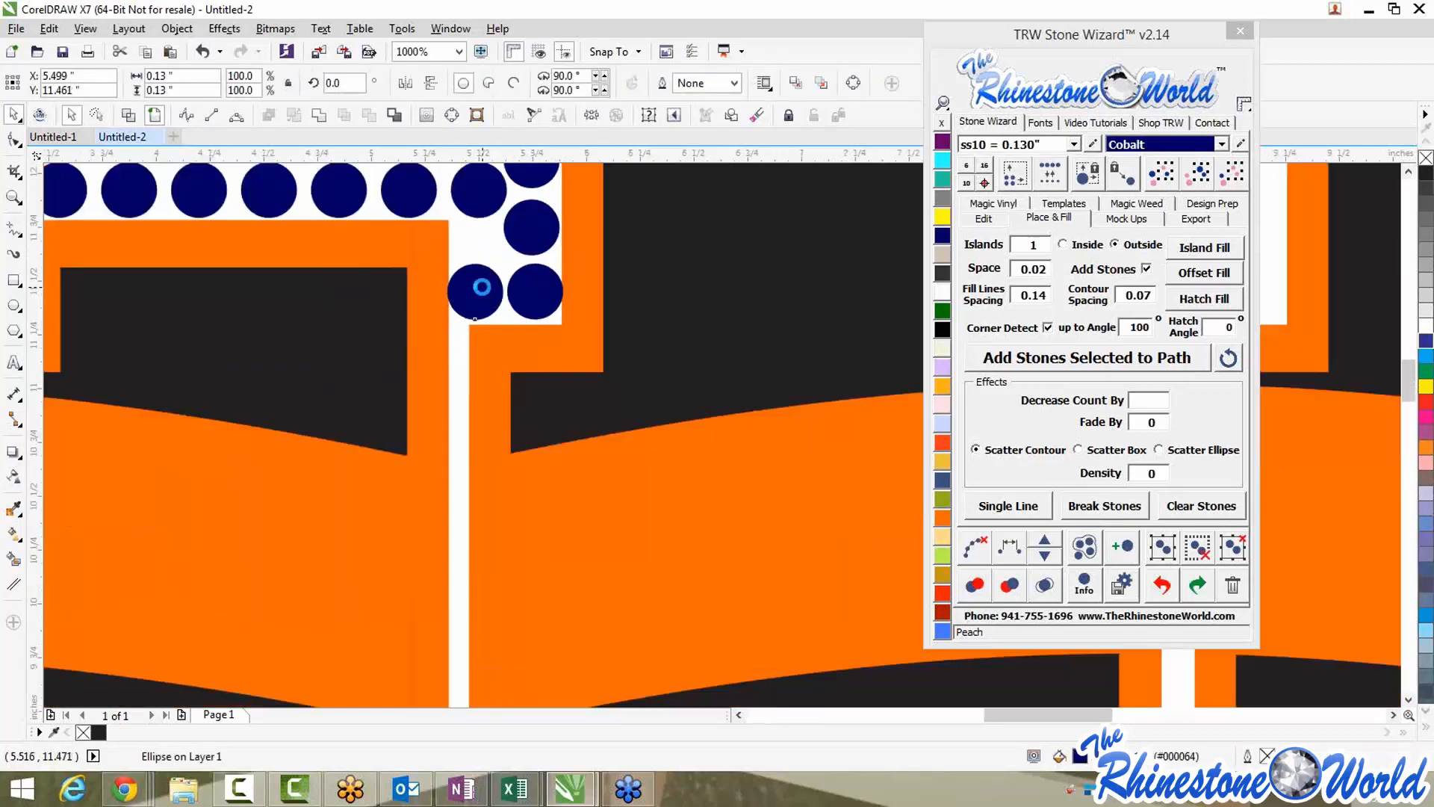
scroll(457, 263, up, 1)
click(489, 295)
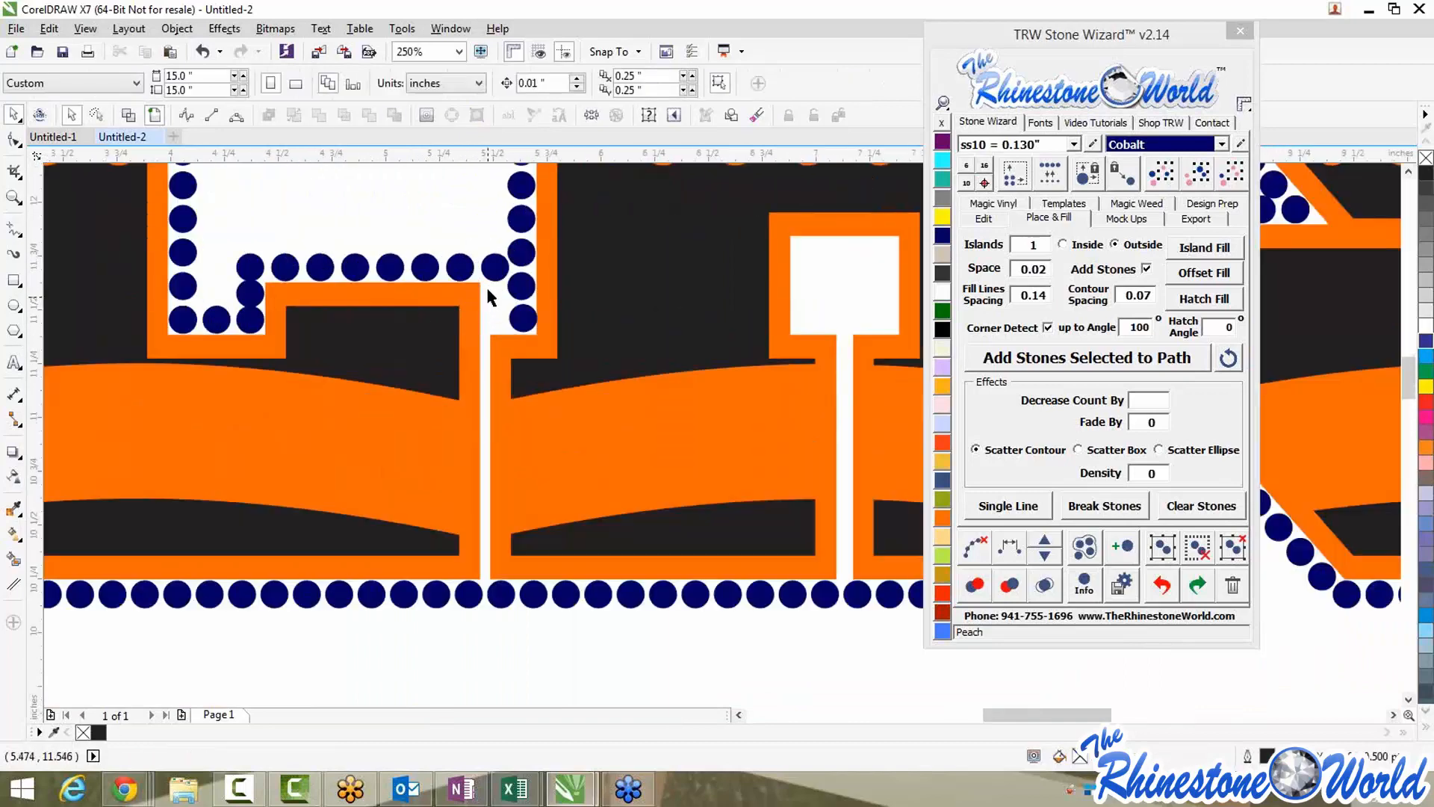
Respace the three-stone column at the inner corner of the L's foot along a path, and remove the path line
scroll(224, 278, up, 2)
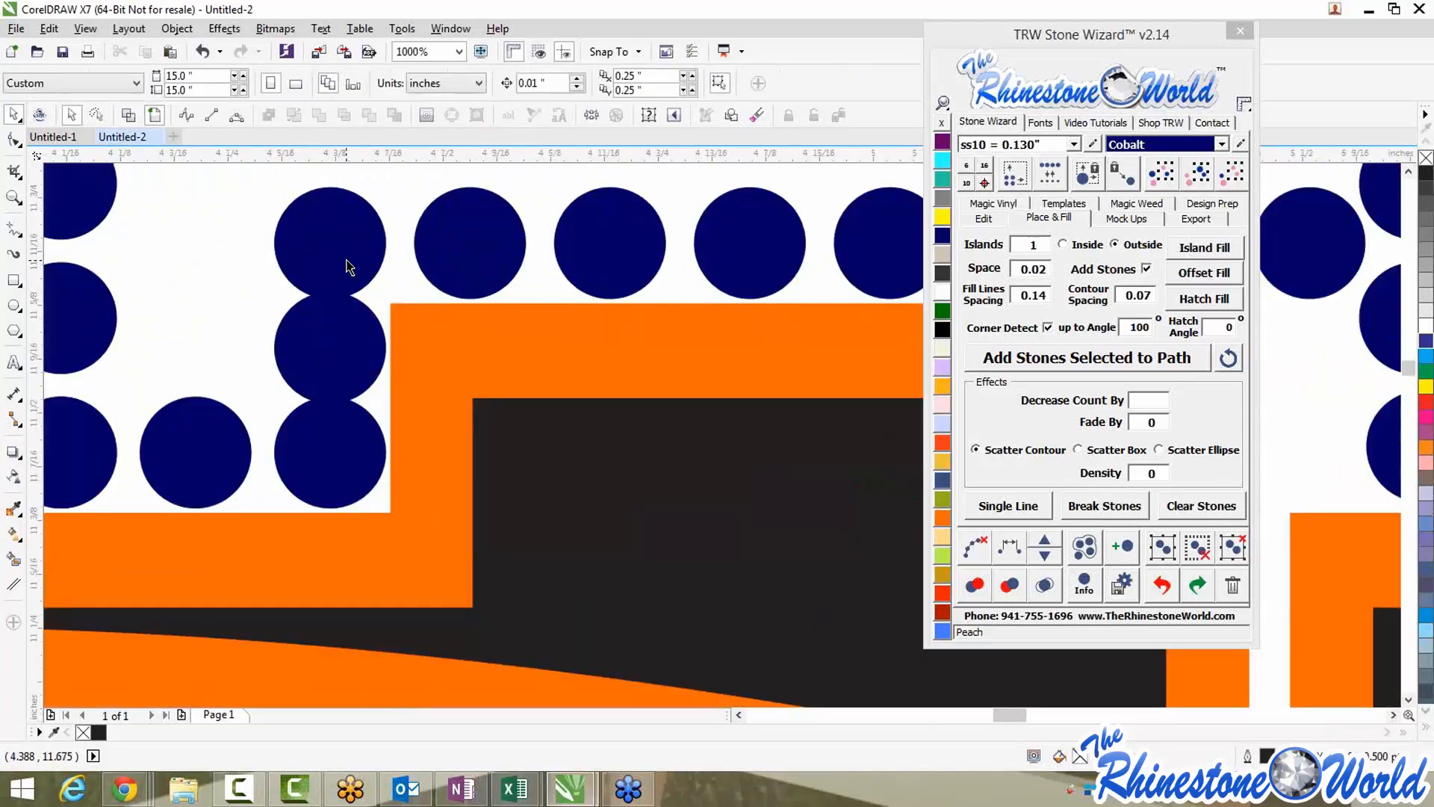
drag(329, 447, 329, 454)
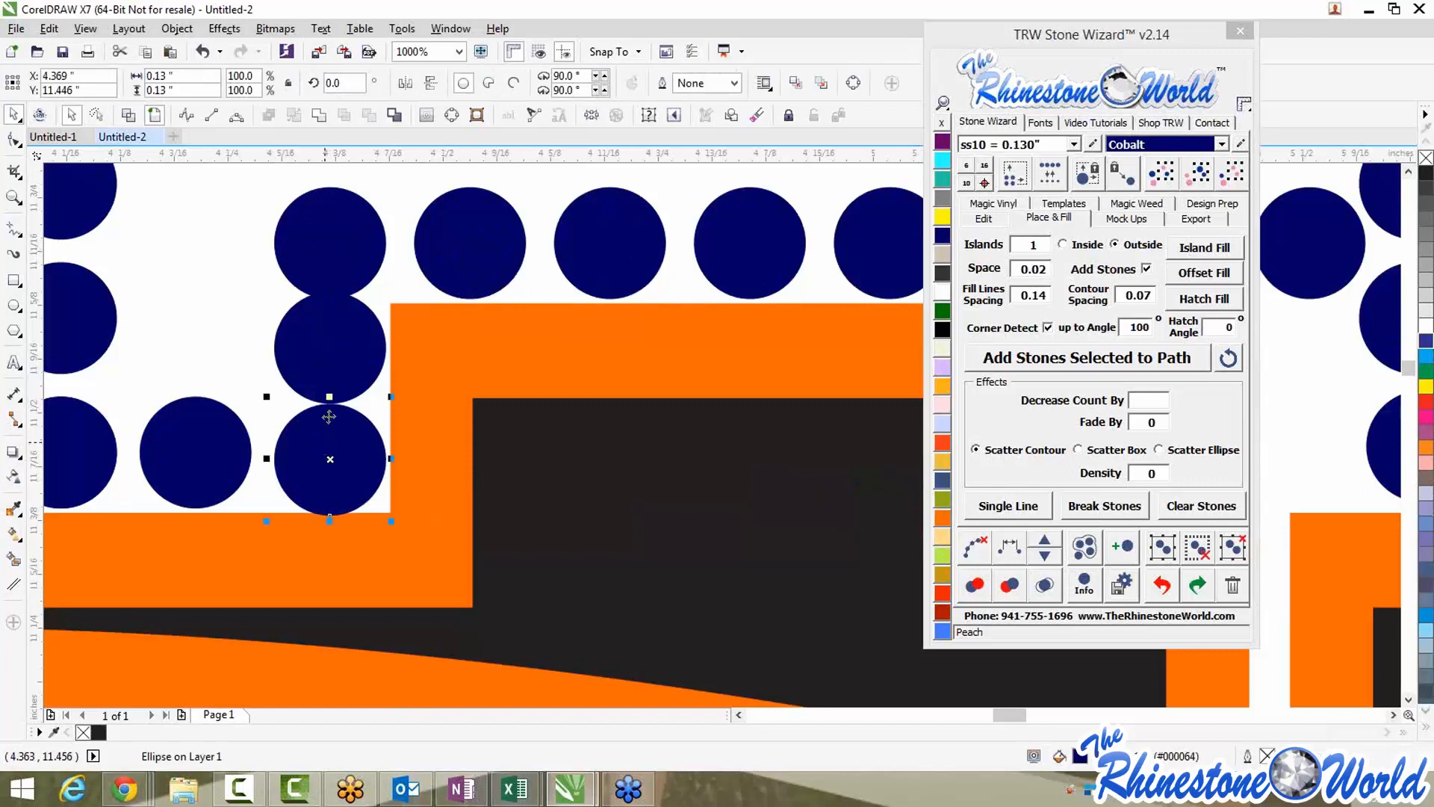
drag(341, 254, 337, 243)
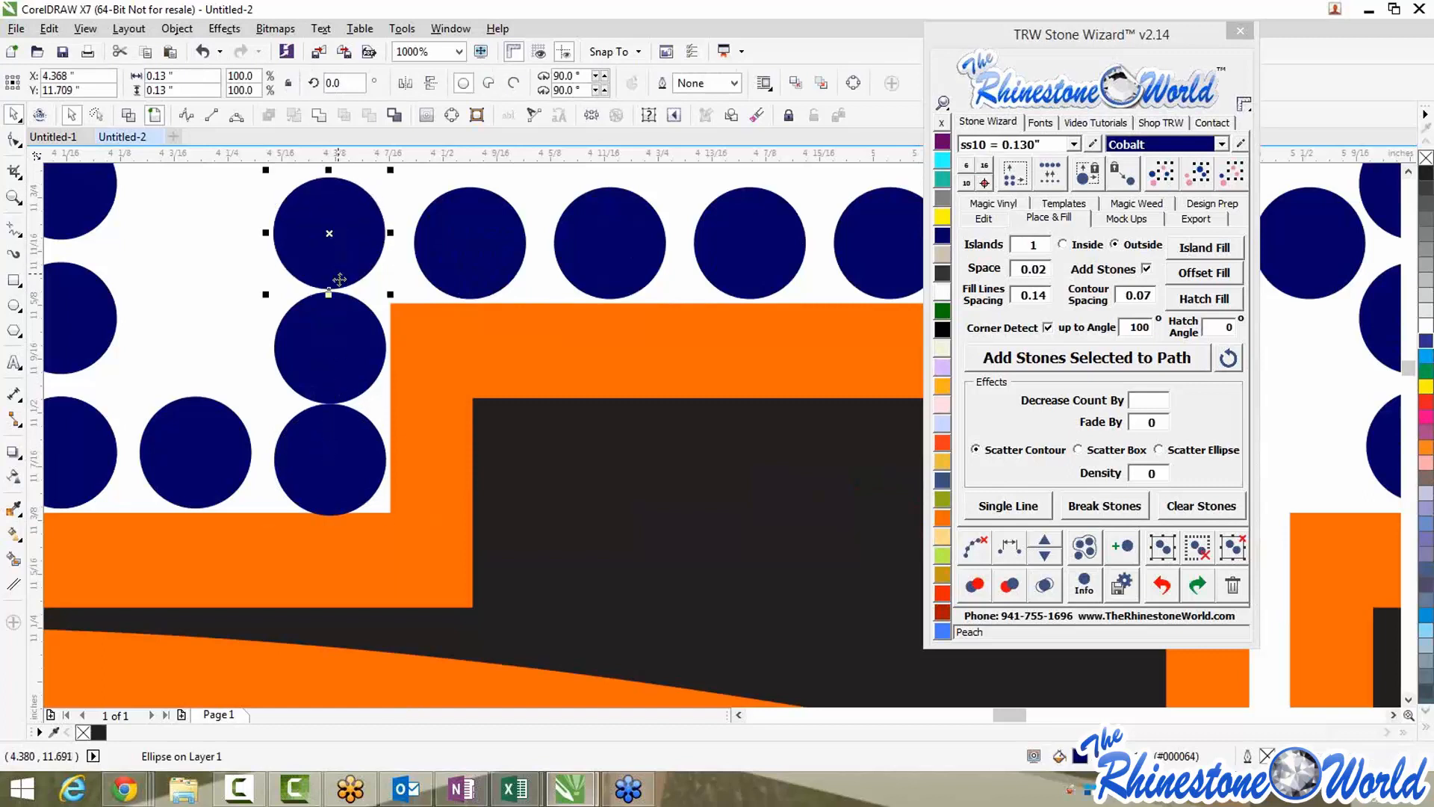
shift+click(351, 345)
shift+click(348, 446)
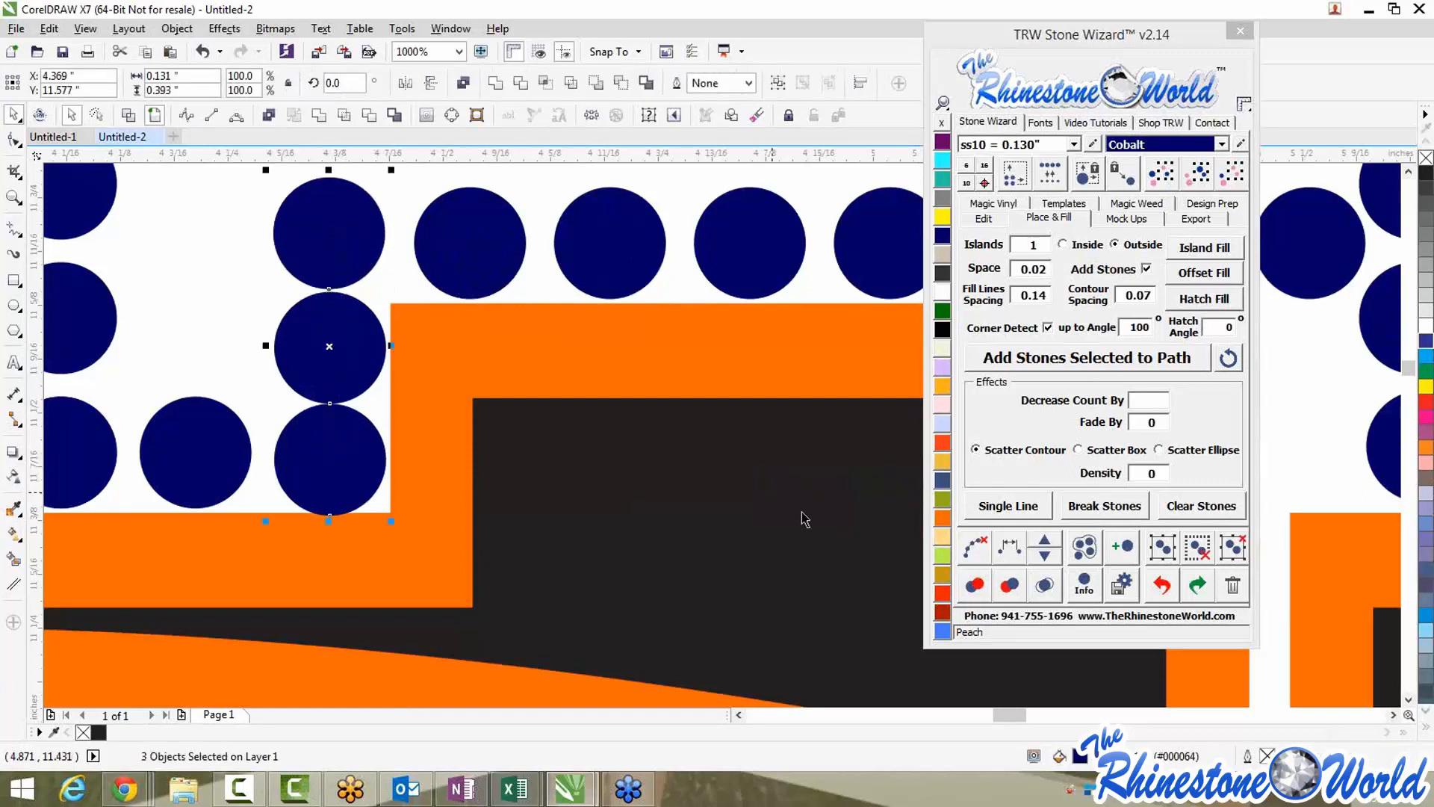
click(999, 554)
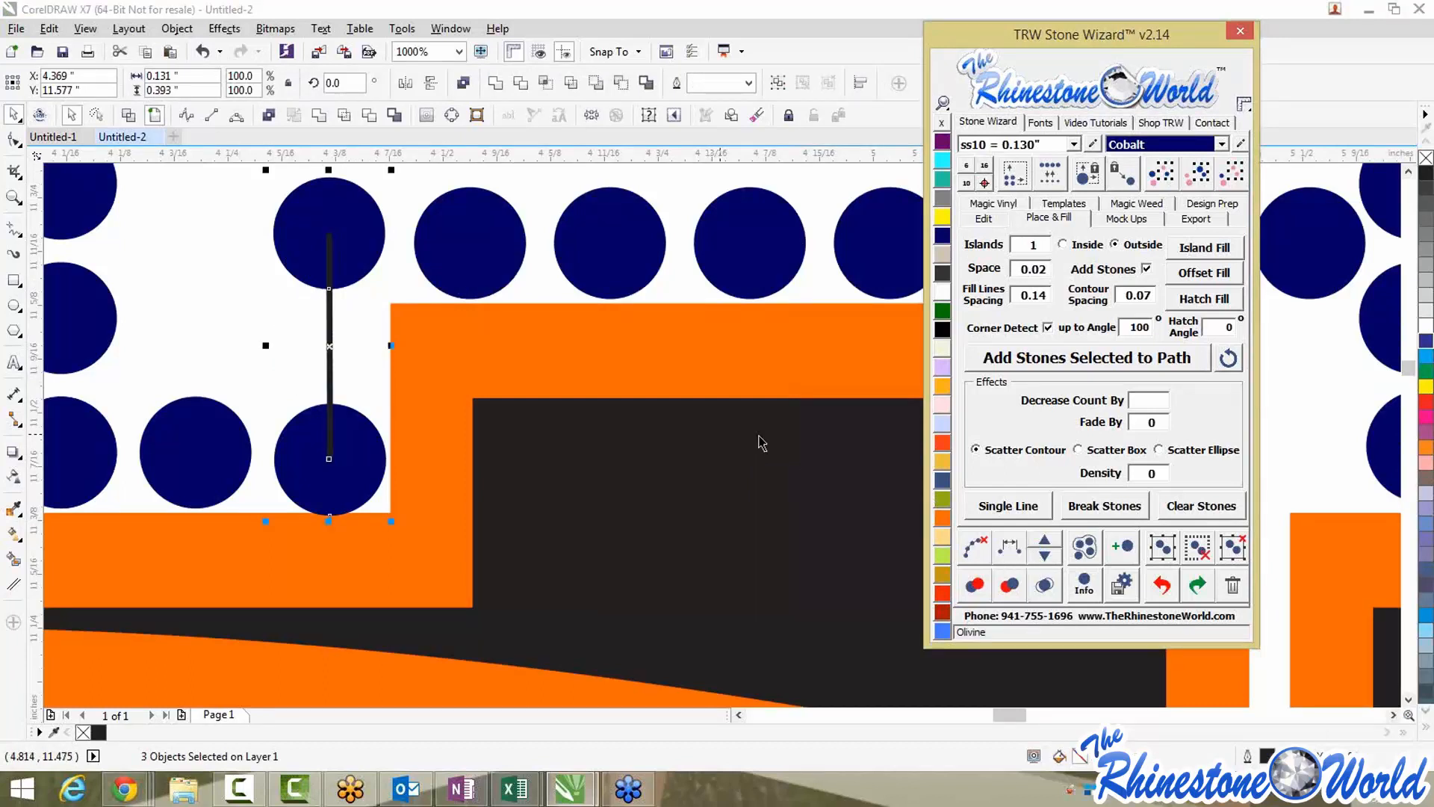
click(974, 546)
Move the upper stone down and the lower stone up at the inner corner of the L's foot to narrow the gap
click(344, 284)
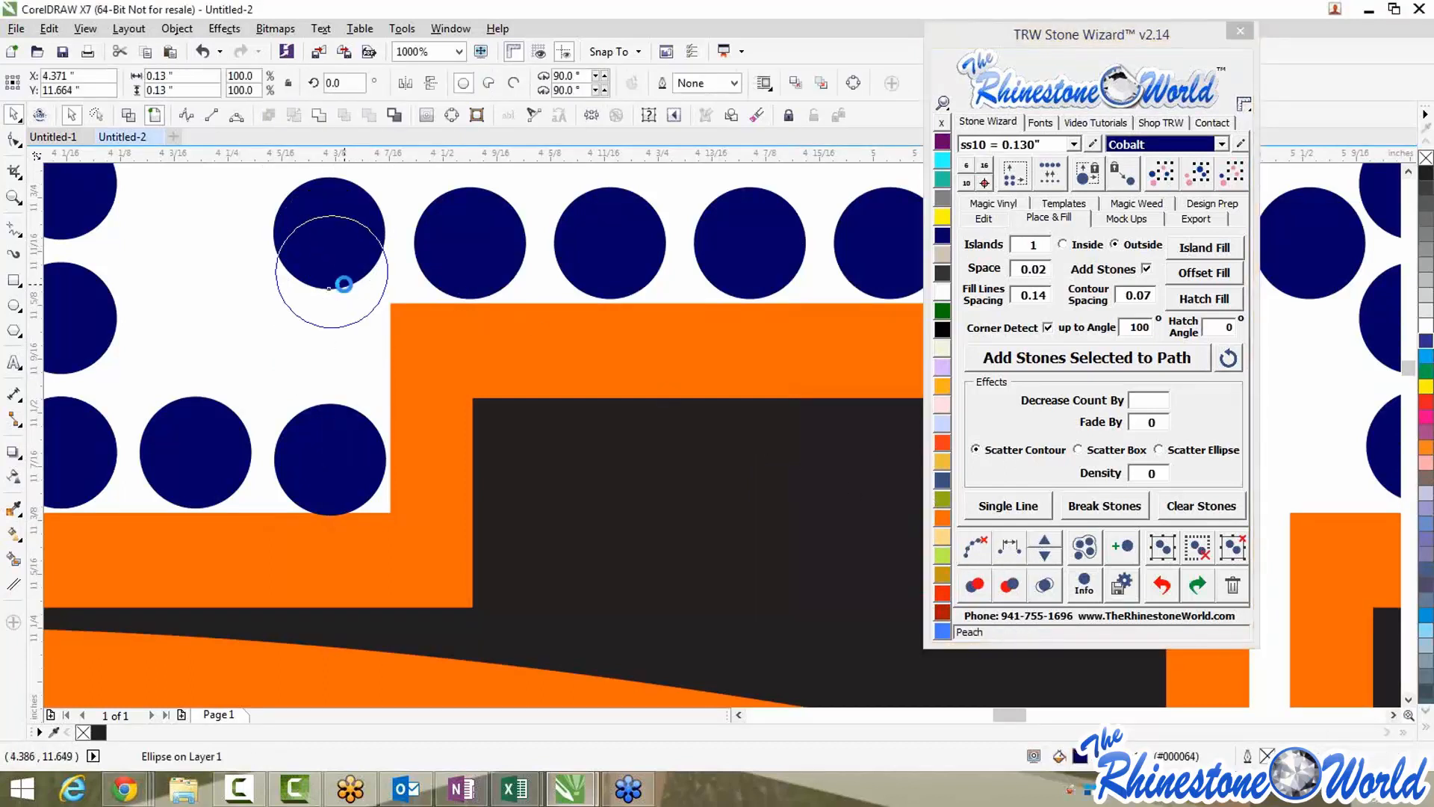
drag(344, 284, 346, 322)
click(309, 364)
drag(343, 427, 346, 412)
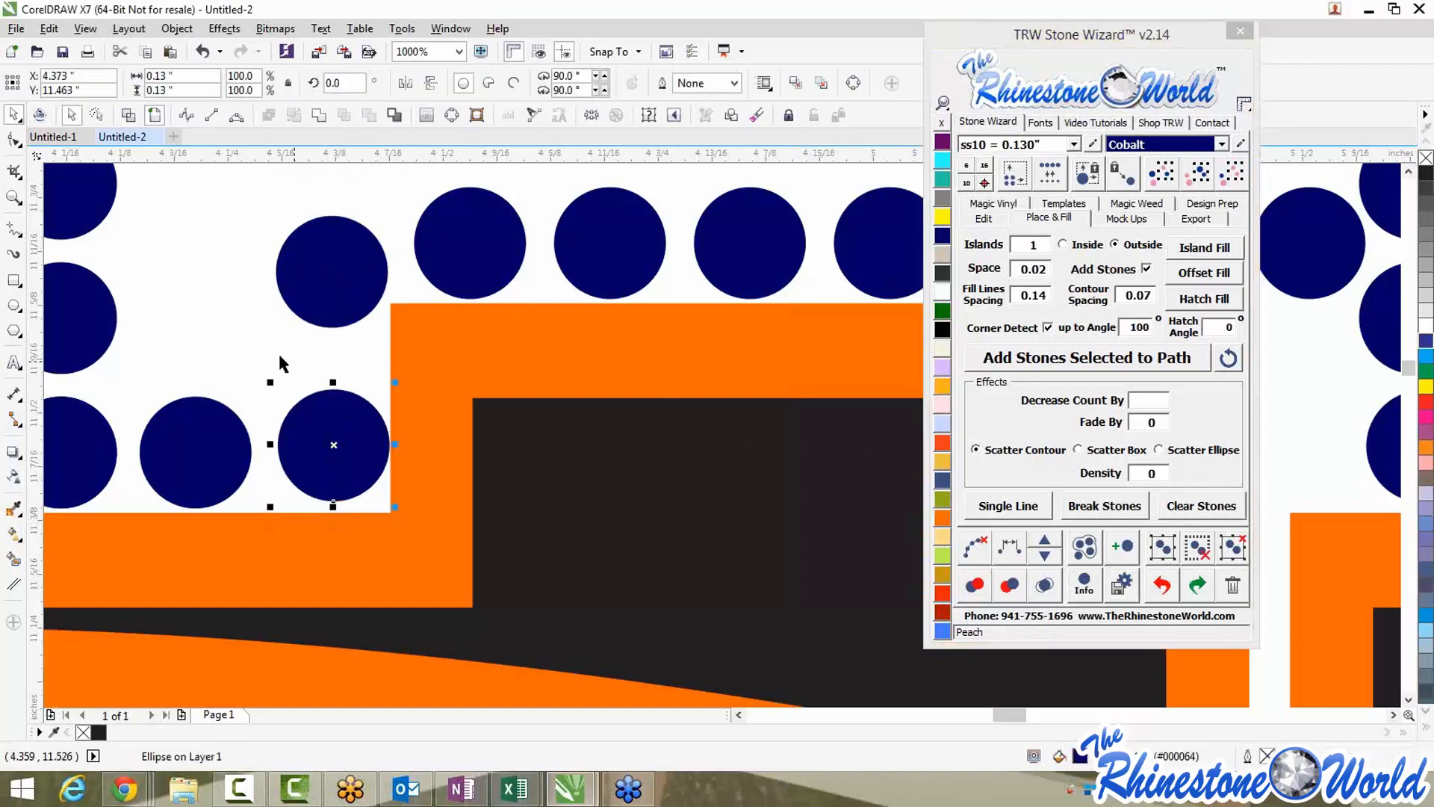
click(280, 359)
scroll(575, 434, down, 6)
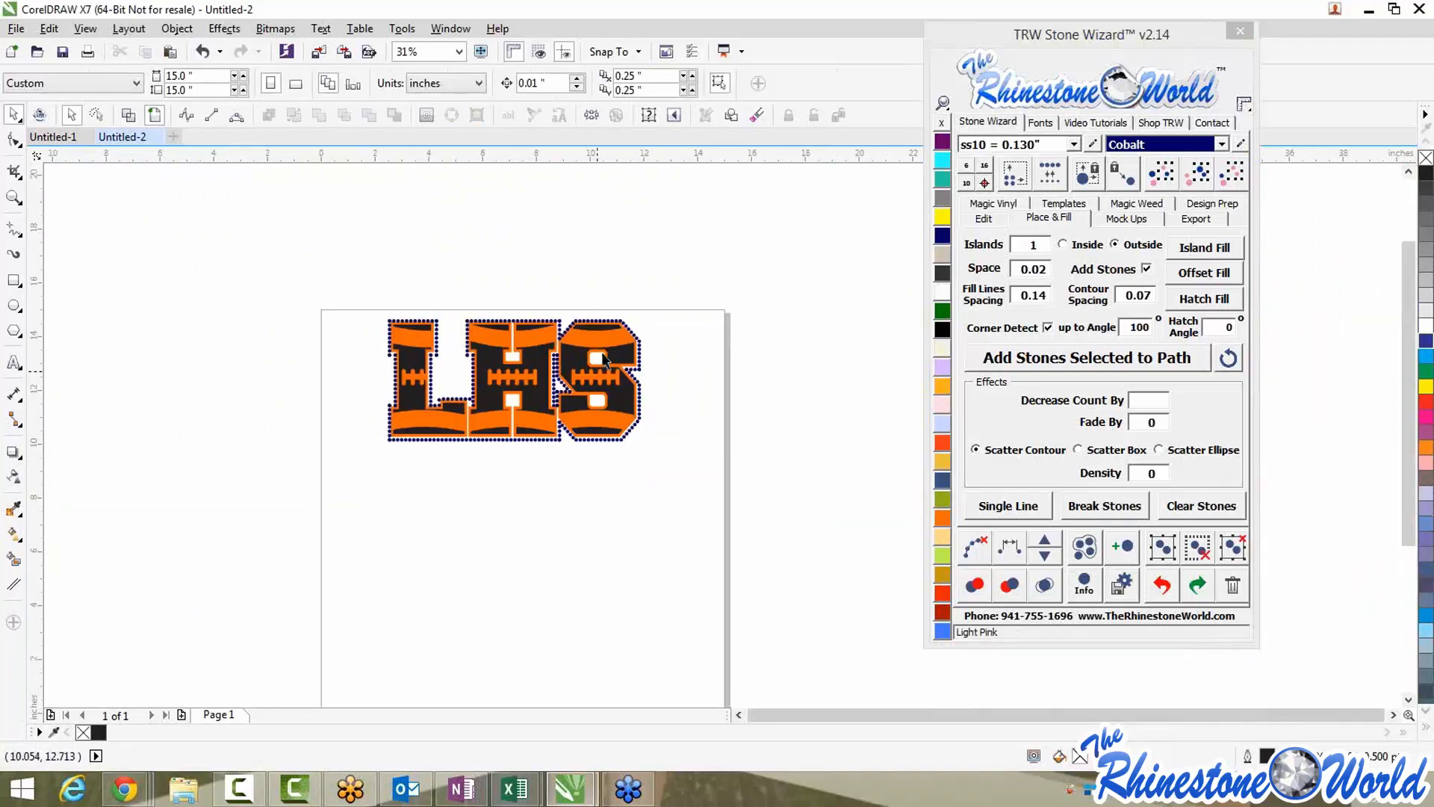
Add the text FOOTBALL below the LHS lettering and set it in the Impact font
scroll(618, 302, up, 1)
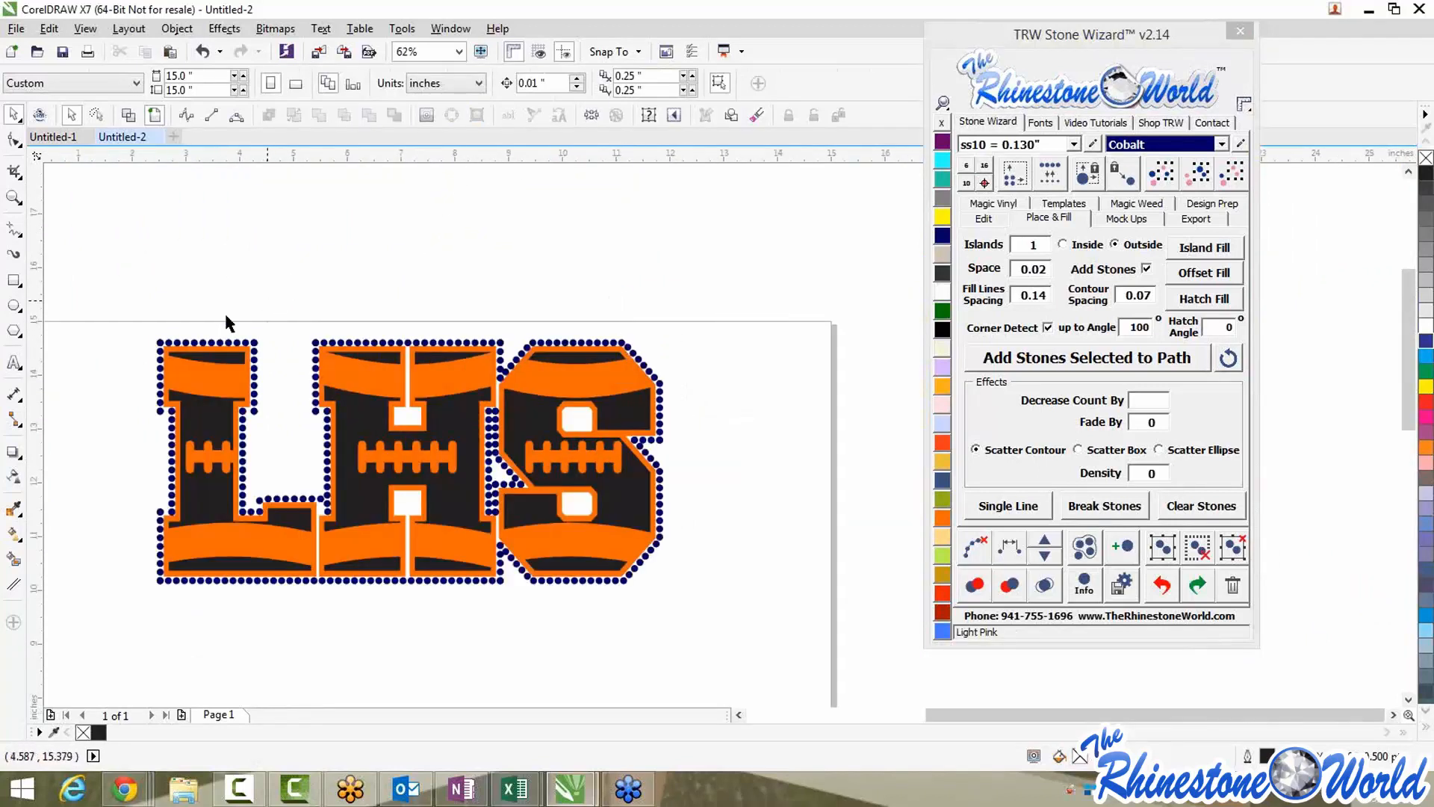
scroll(174, 431, down, 1)
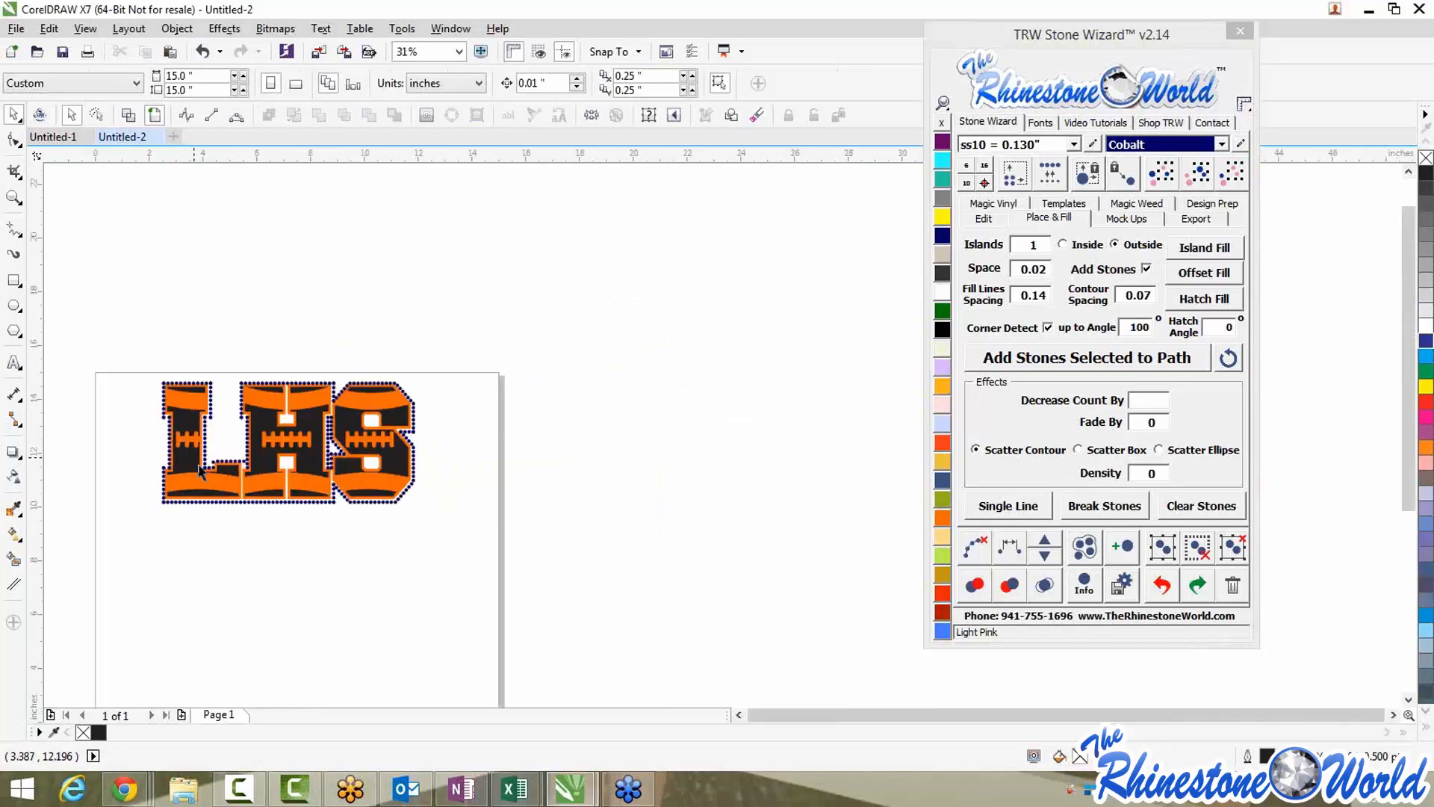
scroll(102, 515, up, 2)
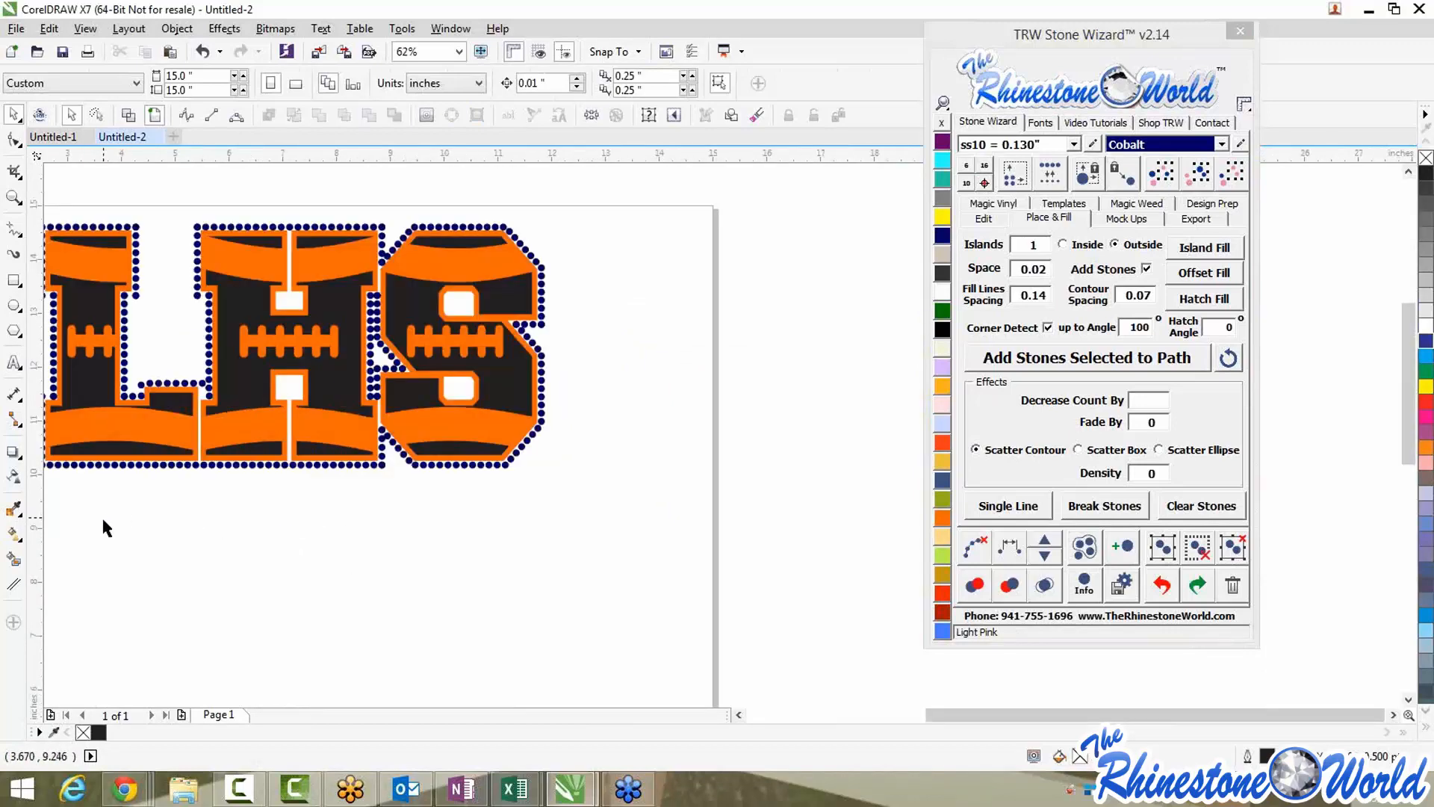
scroll(55, 508, down, 2)
scroll(61, 491, up, 2)
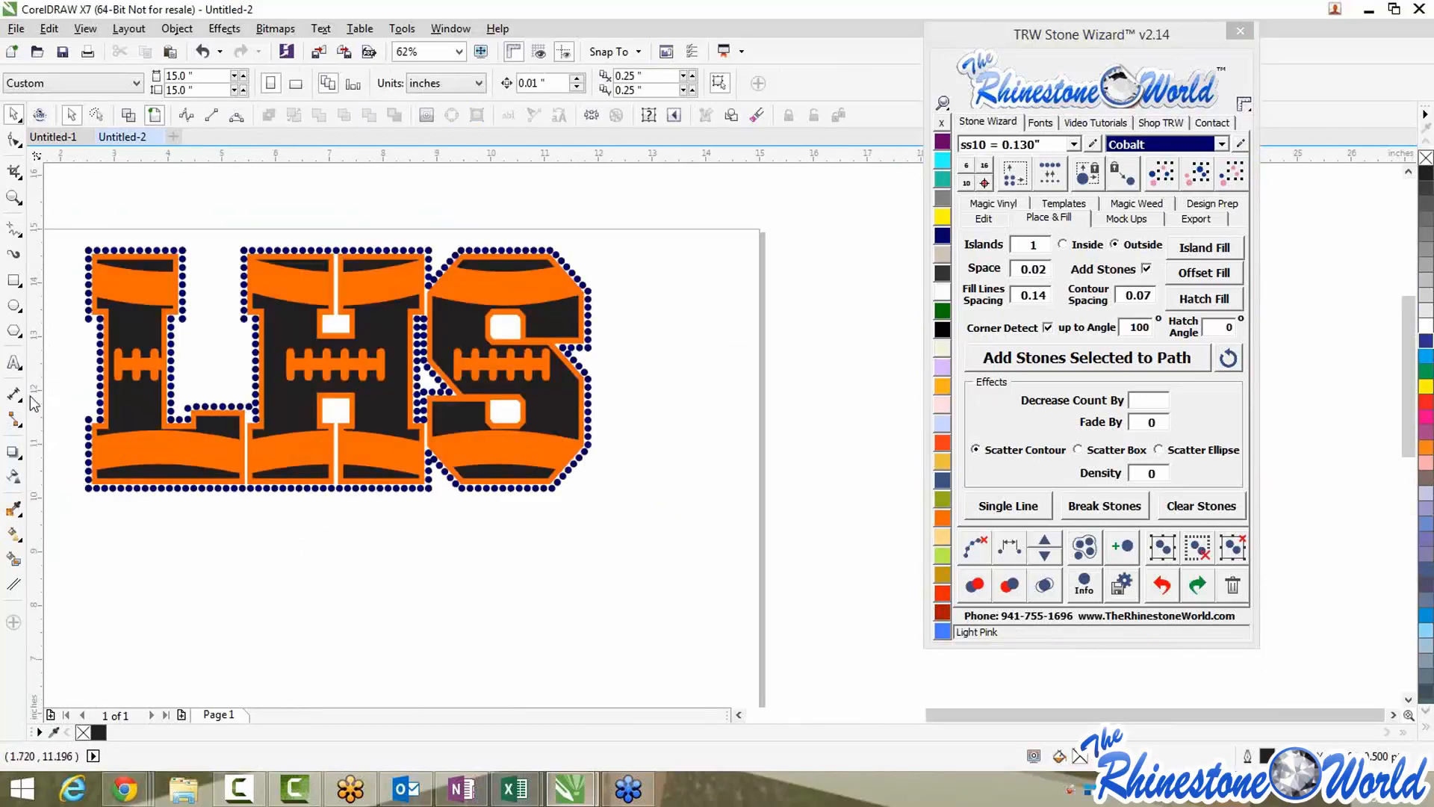
click(14, 362)
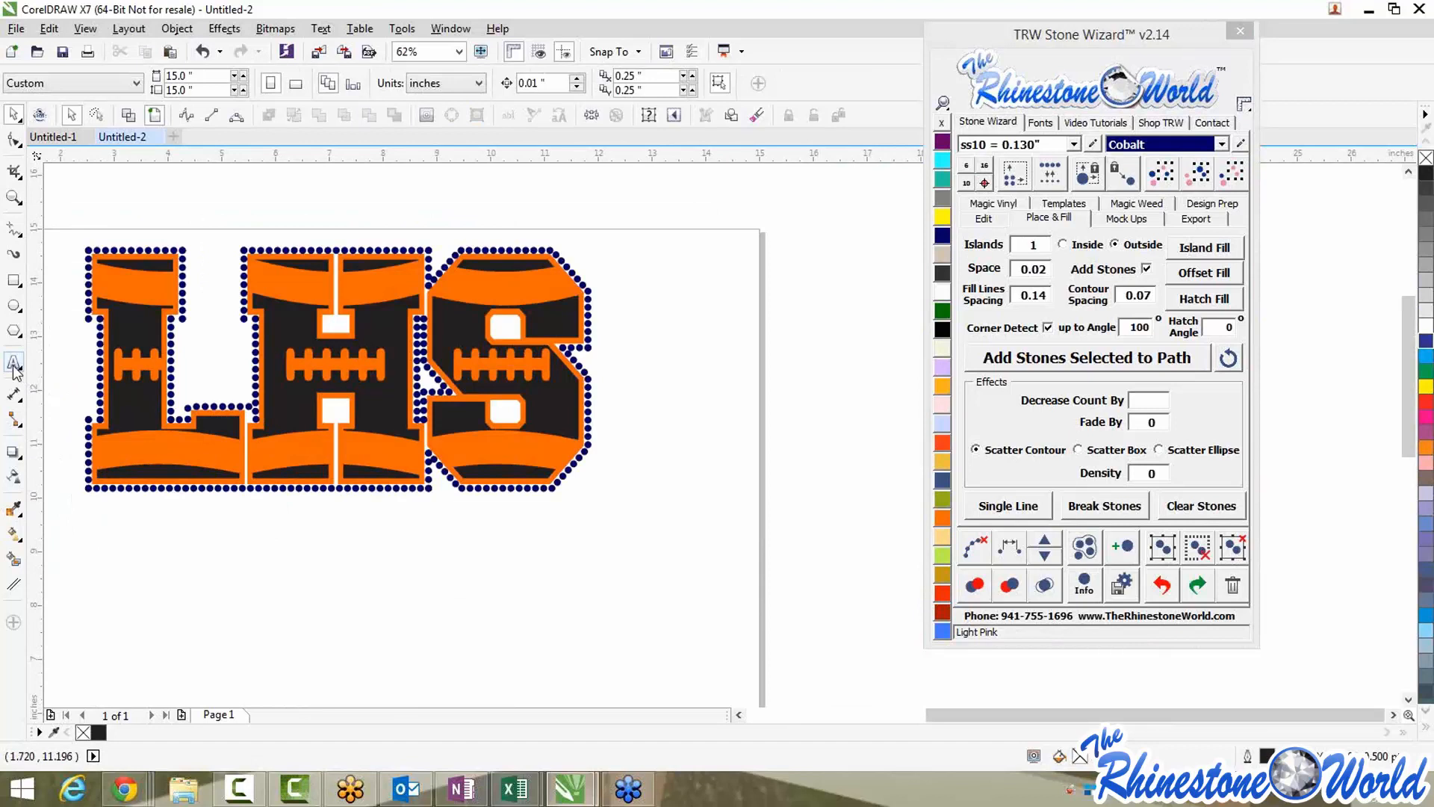
click(154, 557)
text(FOOTBALL)
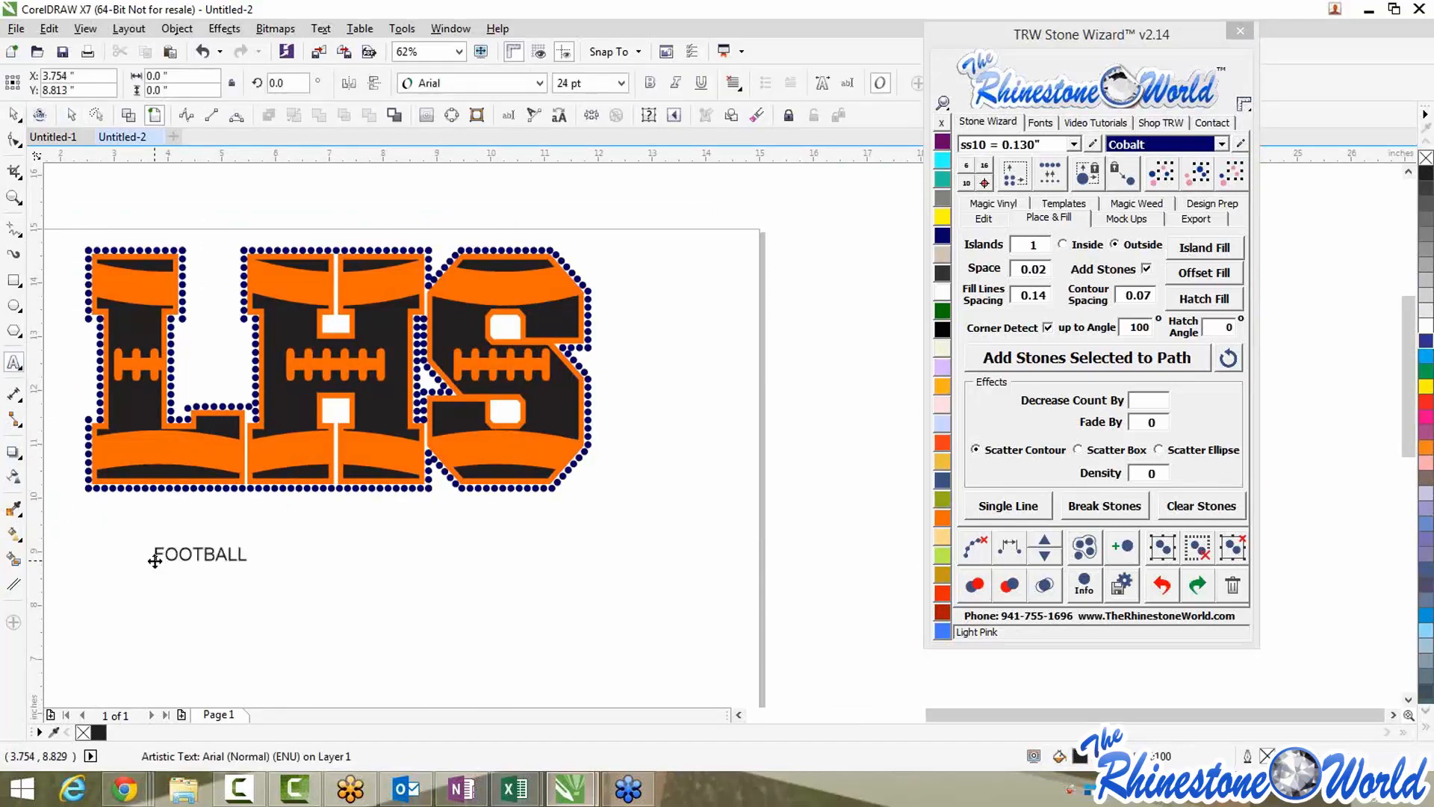
click(152, 560)
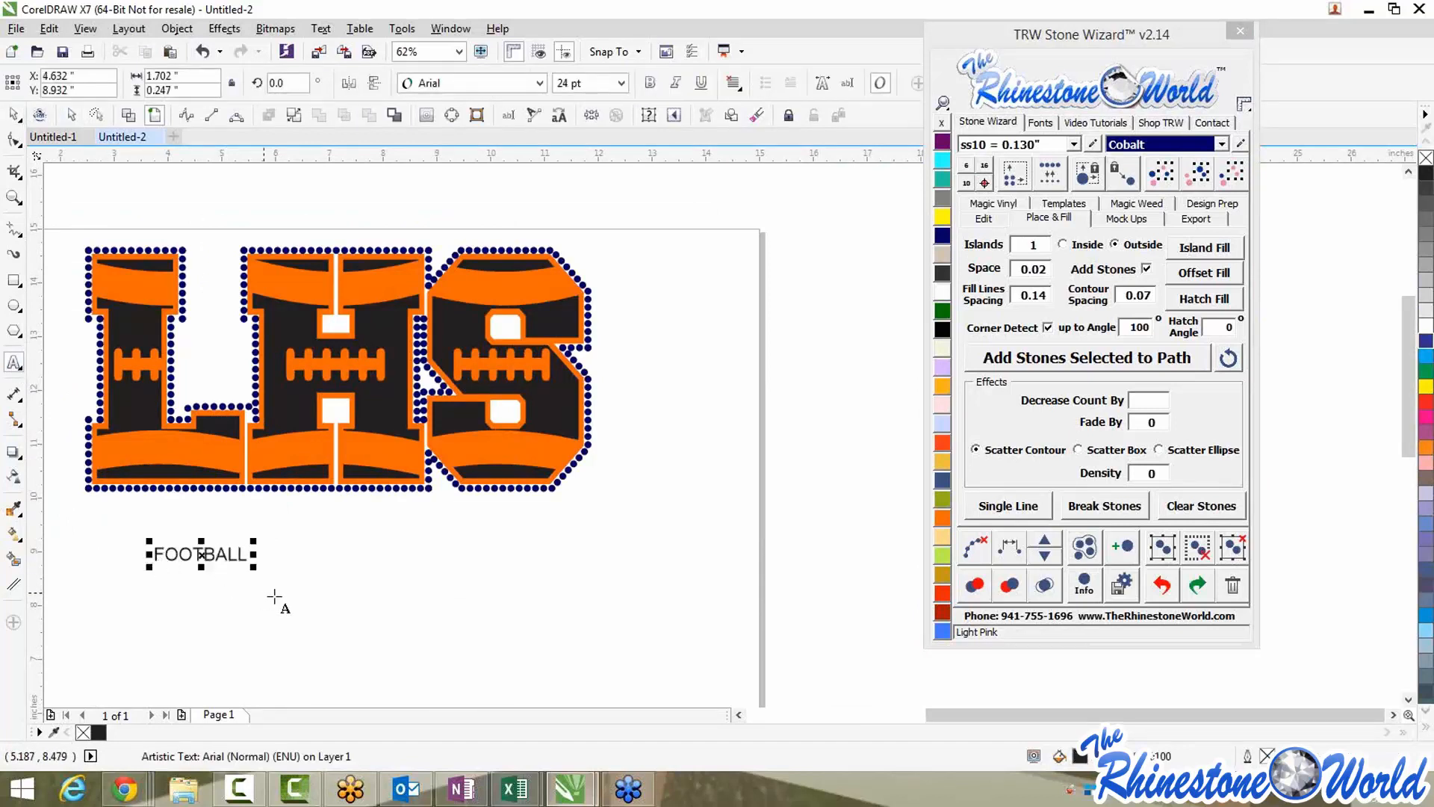
click(1040, 122)
click(999, 204)
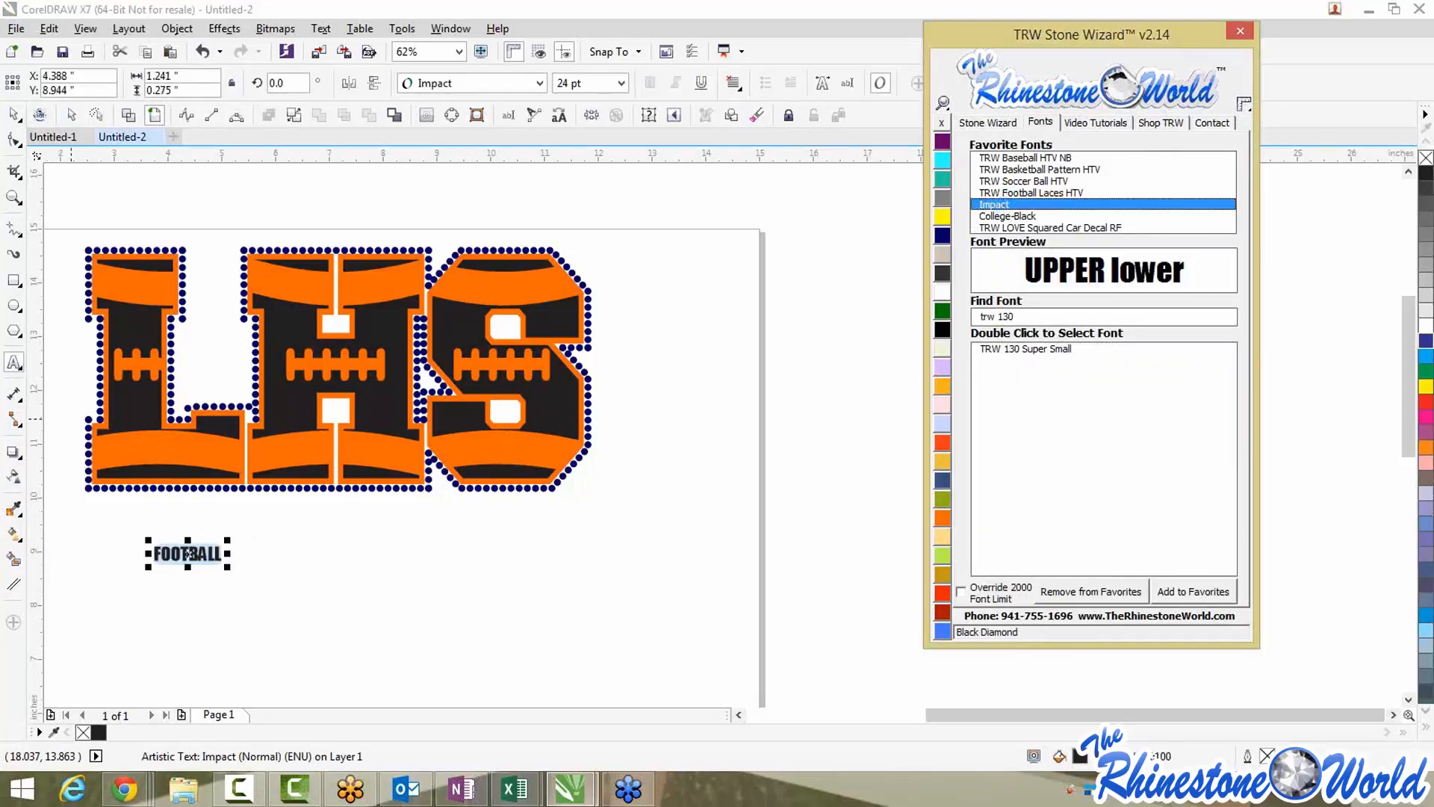
Enlarge FOOTBALL to about 3.87 in wide and move it beneath the L, aligned with the lettering's left edge
click(186, 553)
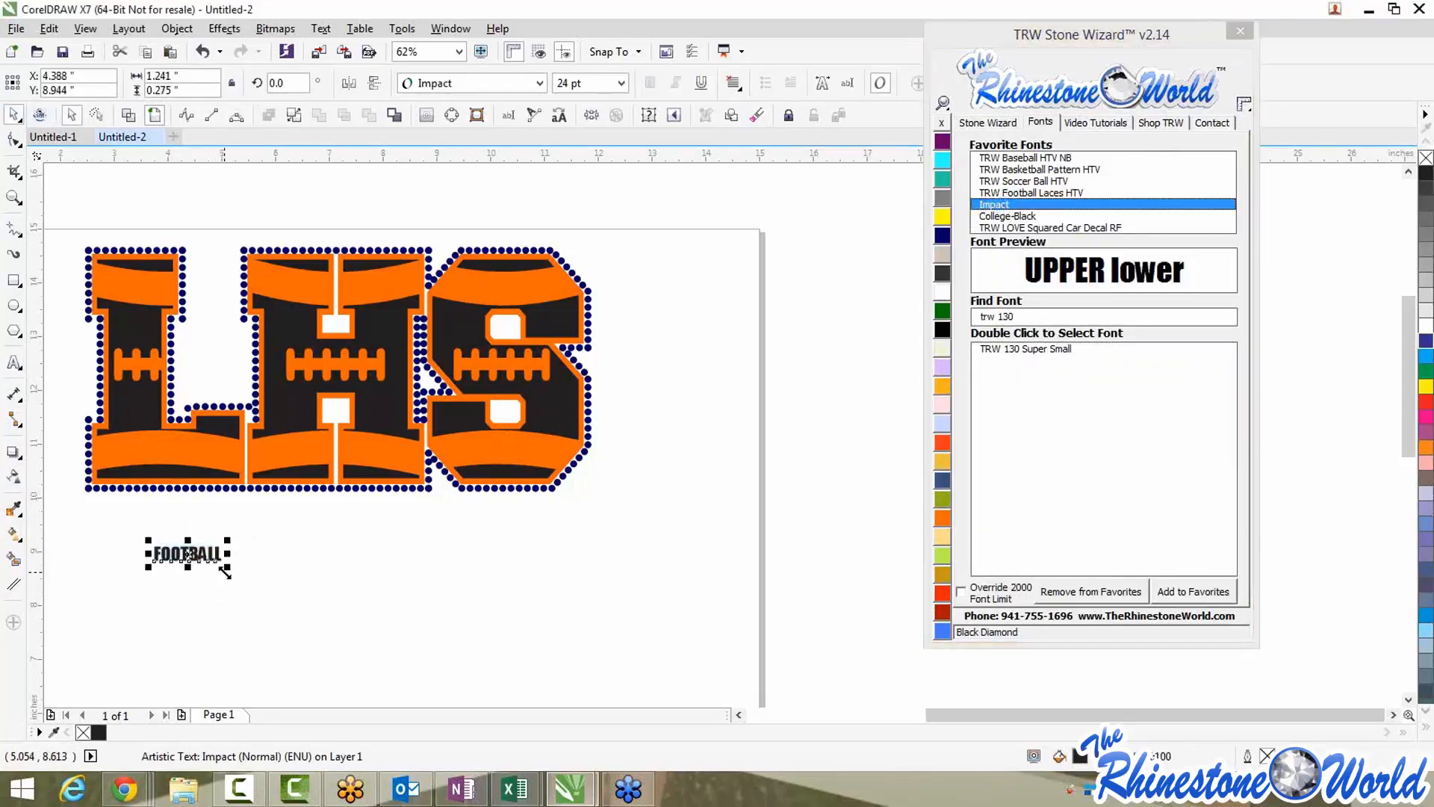
drag(228, 569, 368, 625)
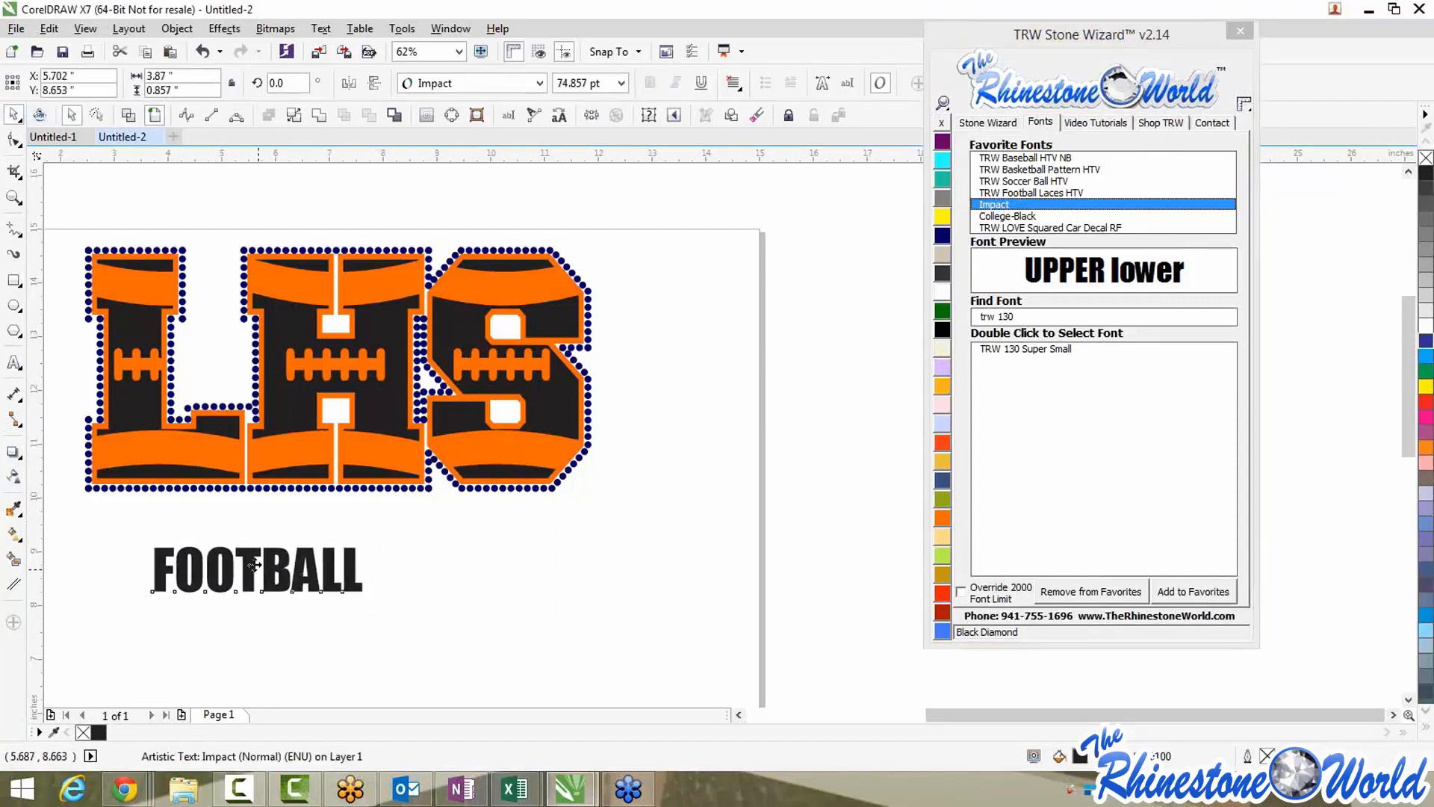
drag(251, 566, 193, 543)
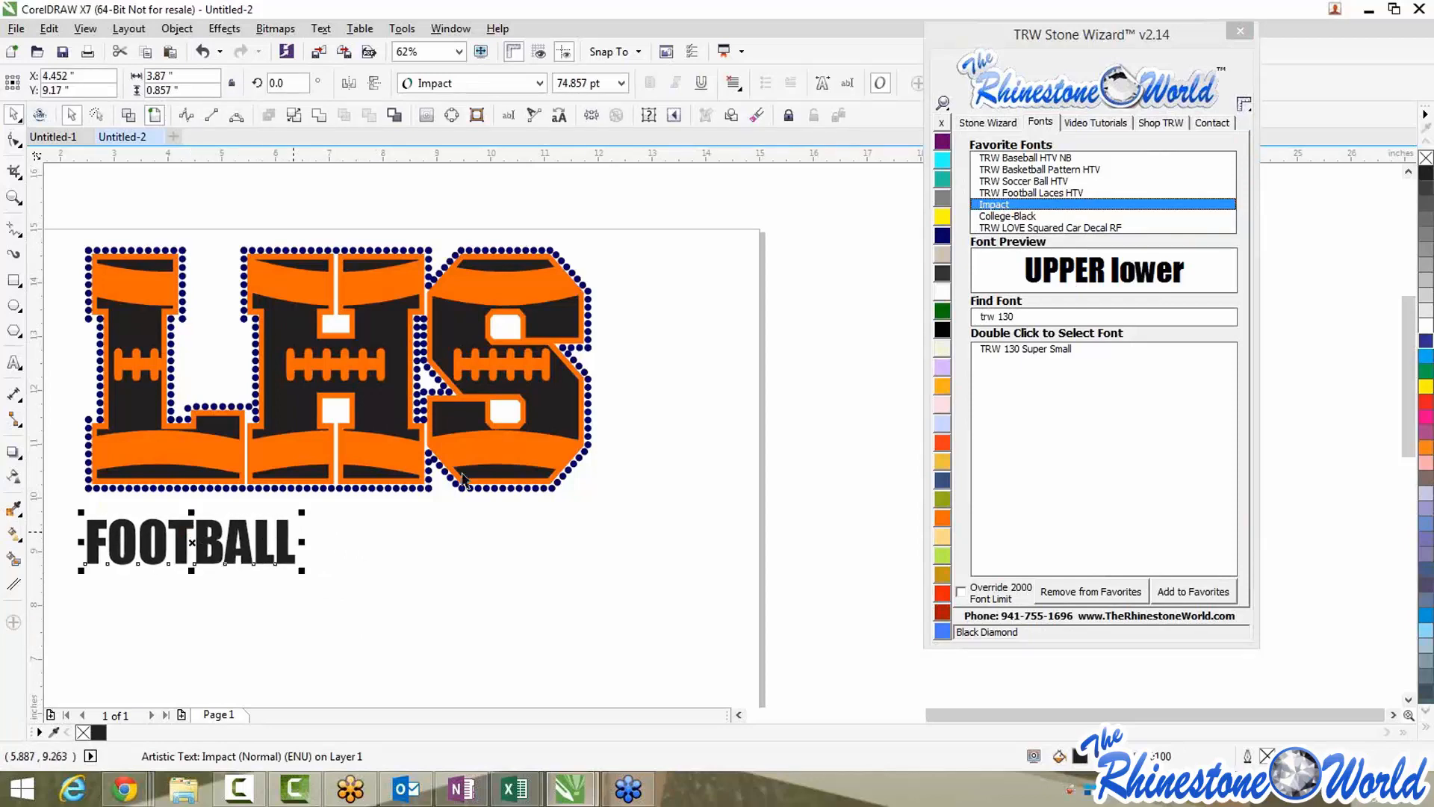
Widen the letter spacing of FOOTBALL until it spans the LHS lettering, about 9.48 in wide, and move the text slightly lower
click(987, 123)
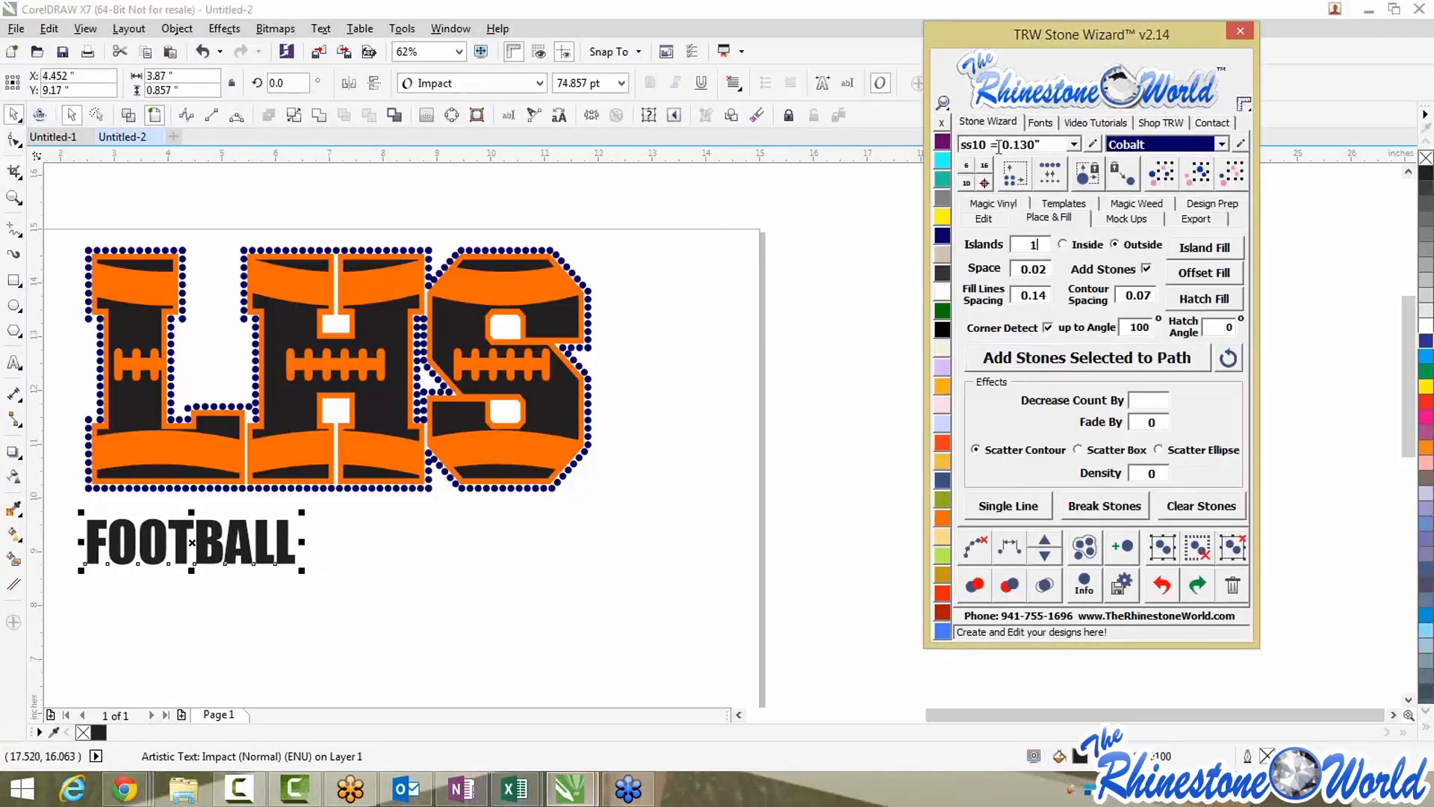
click(983, 219)
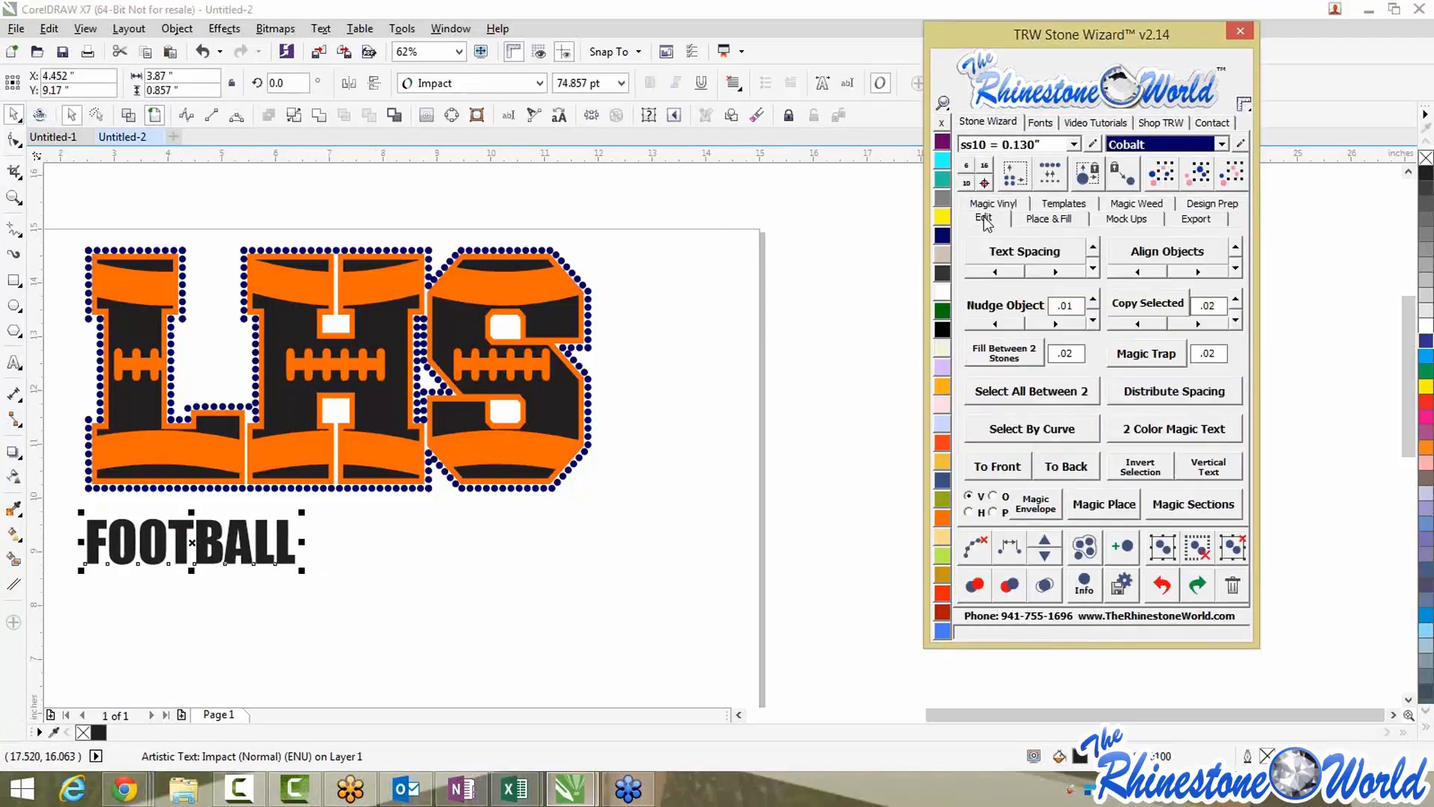
click(1036, 259)
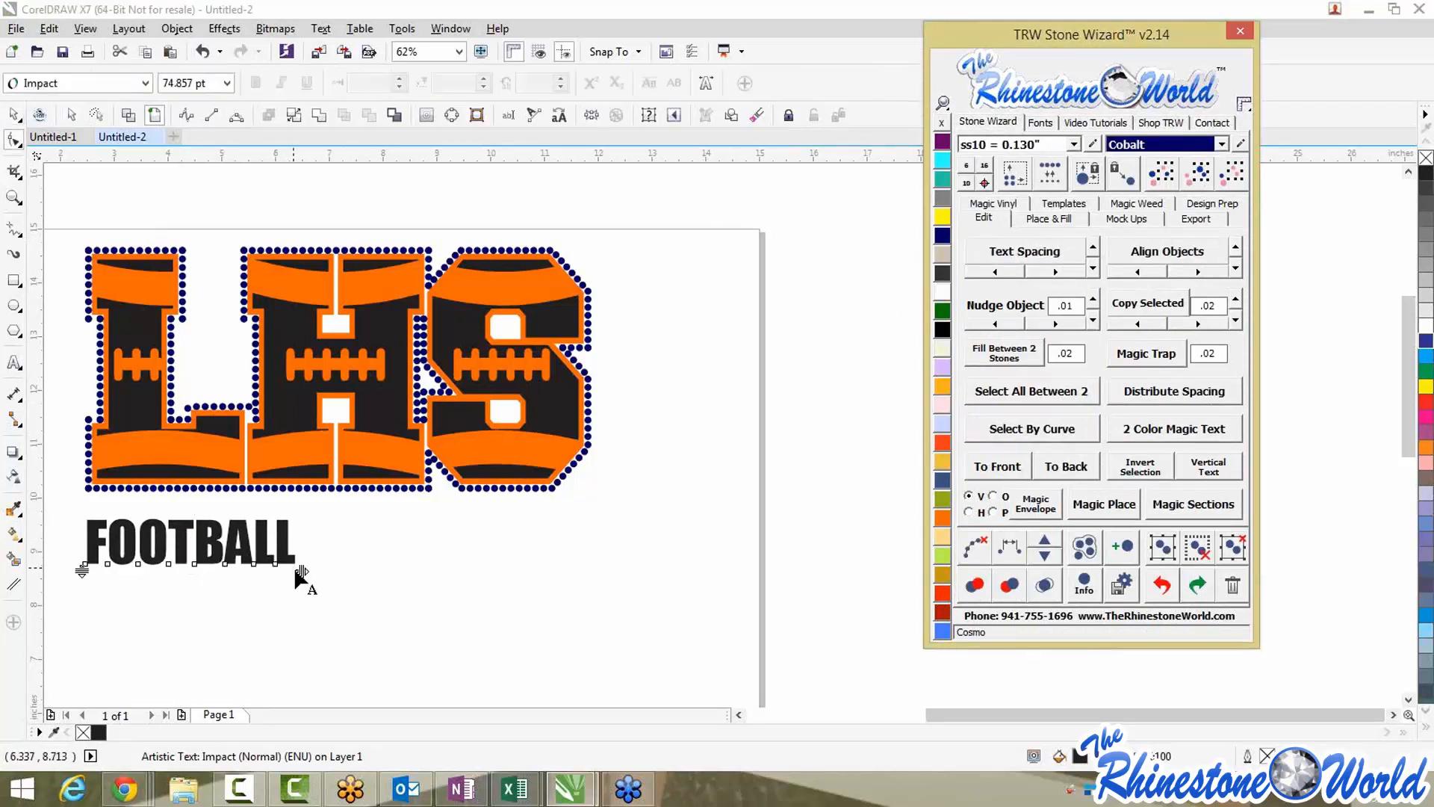
drag(300, 577, 593, 586)
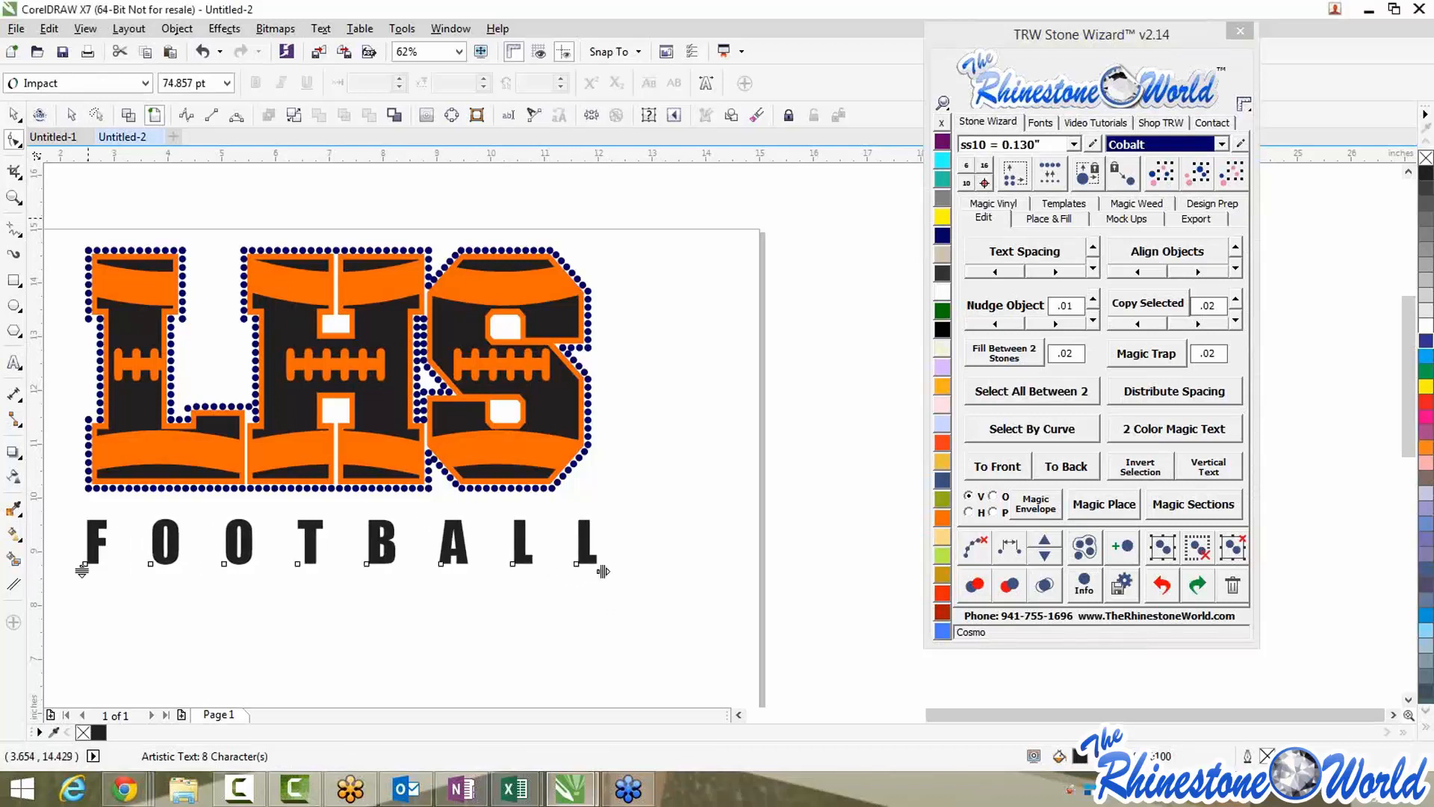
click(11, 117)
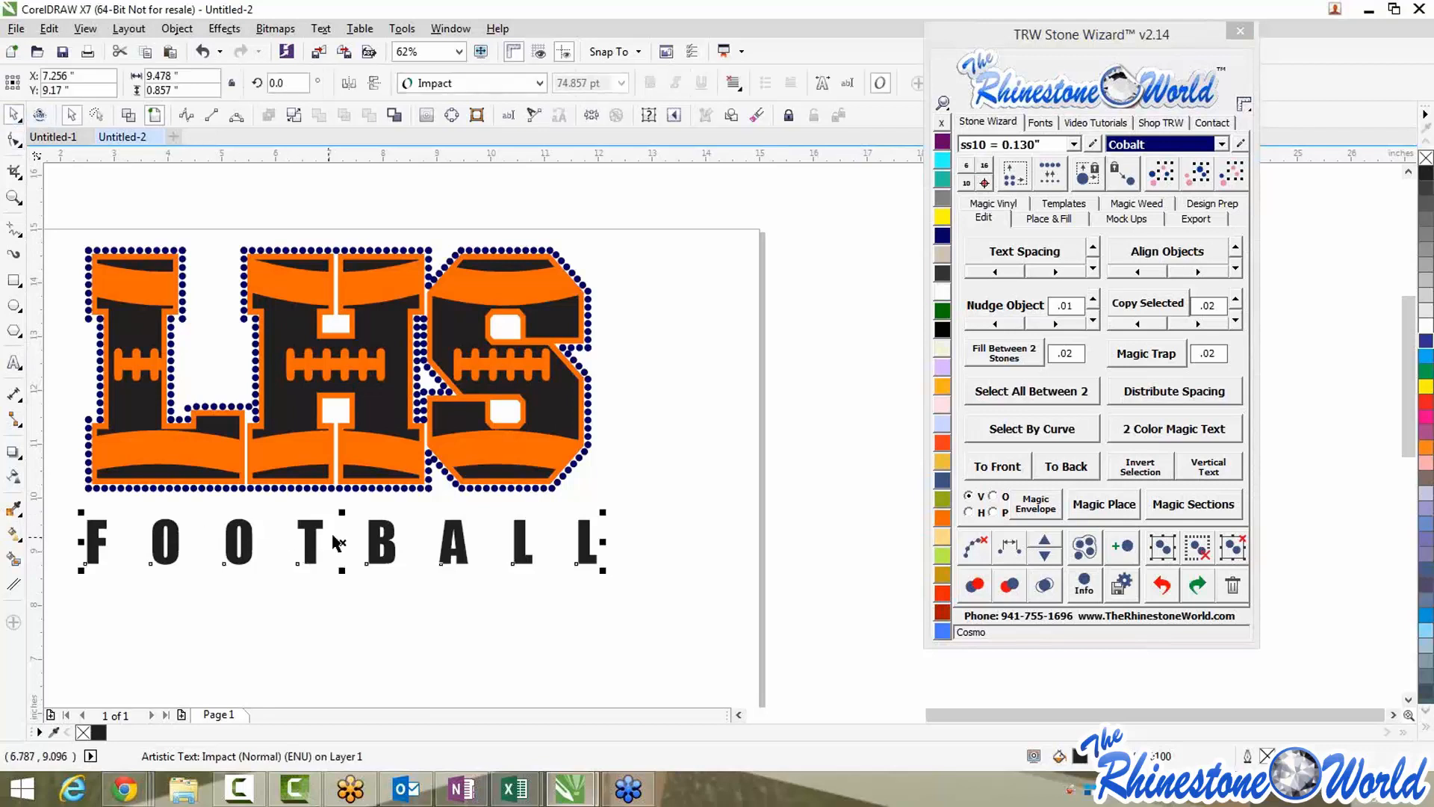
drag(341, 546, 339, 571)
click(320, 633)
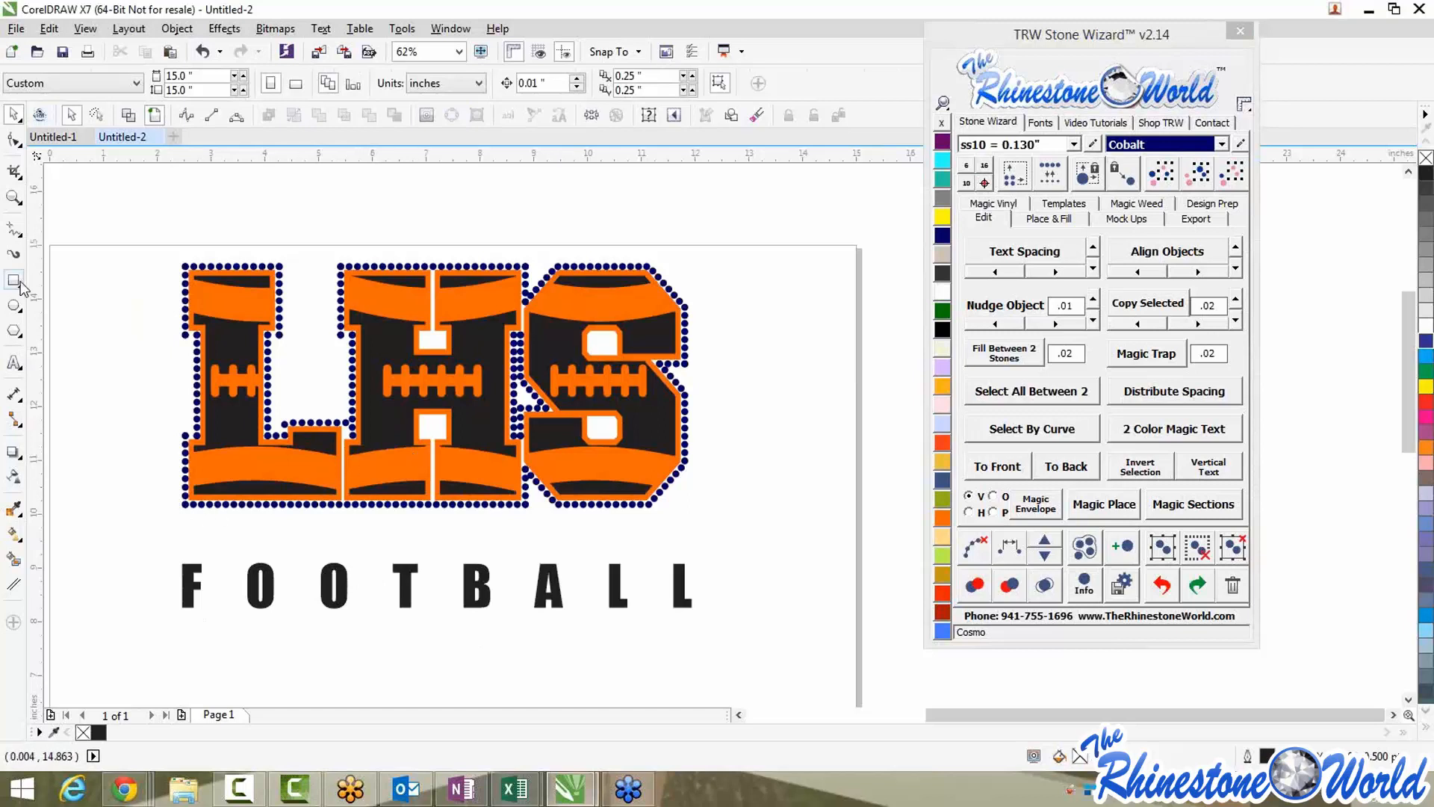
Draw a straight horizontal line about 9.33 in long between LHS and FOOTBALL, and copy it 0.02 in below
click(21, 237)
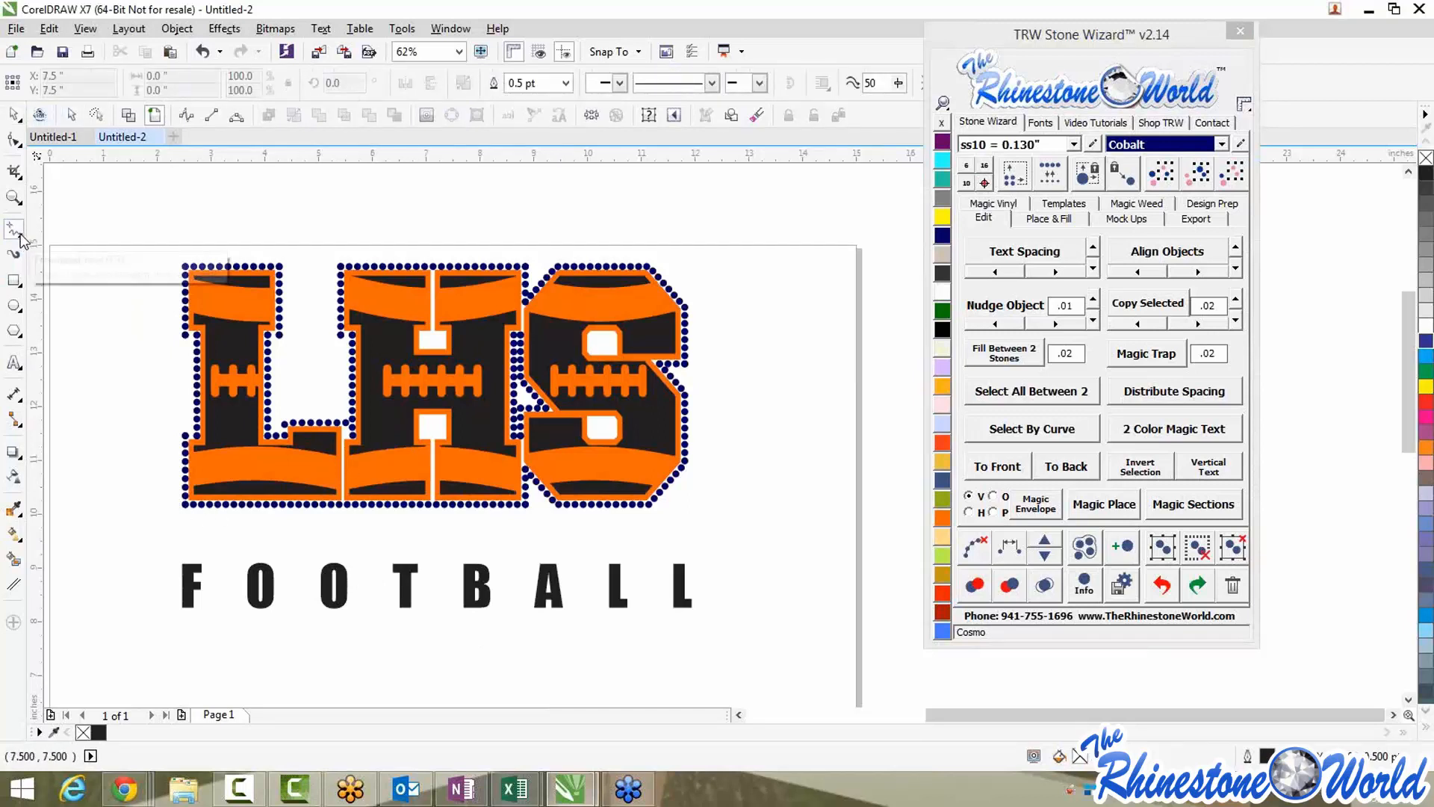
click(66, 229)
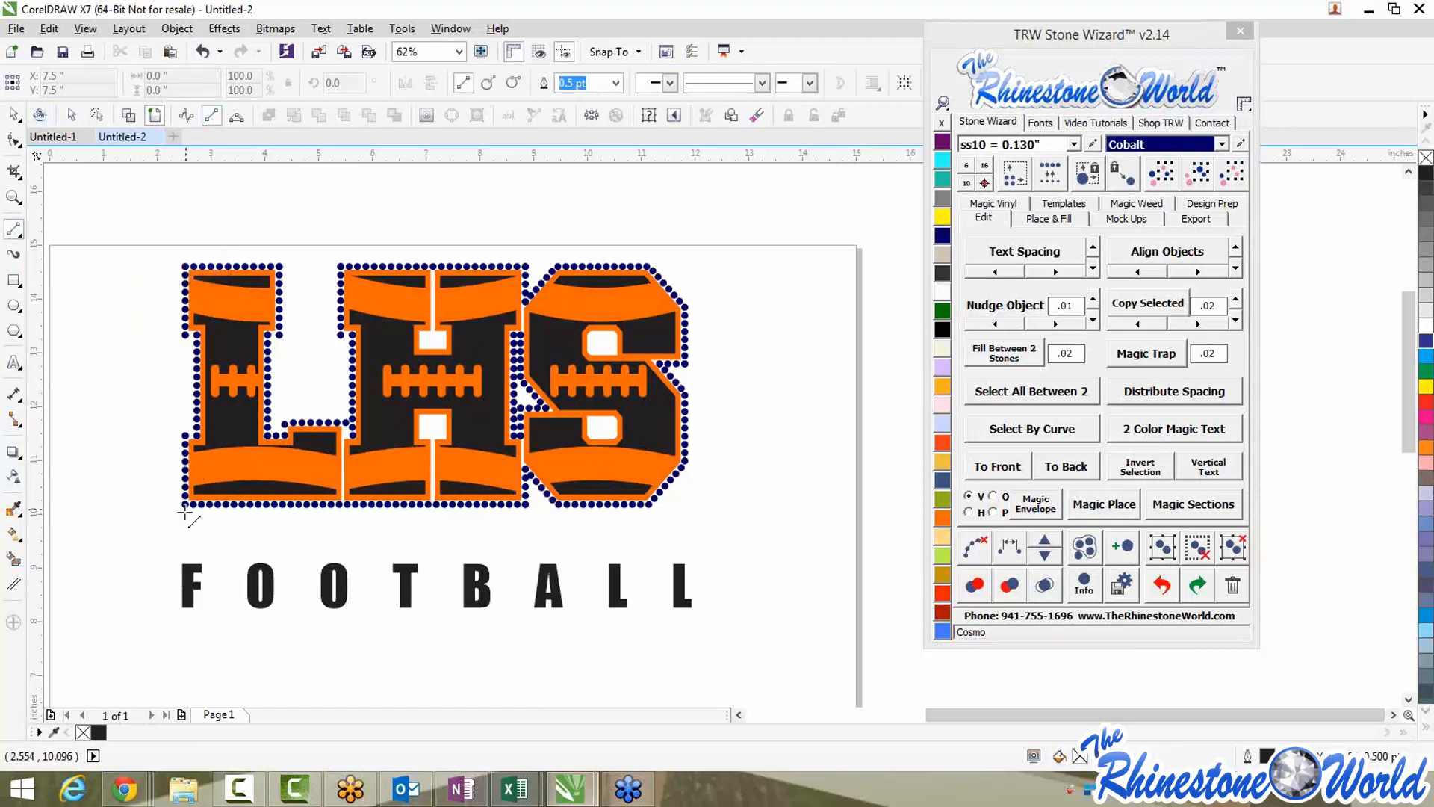
drag(192, 521, 685, 518)
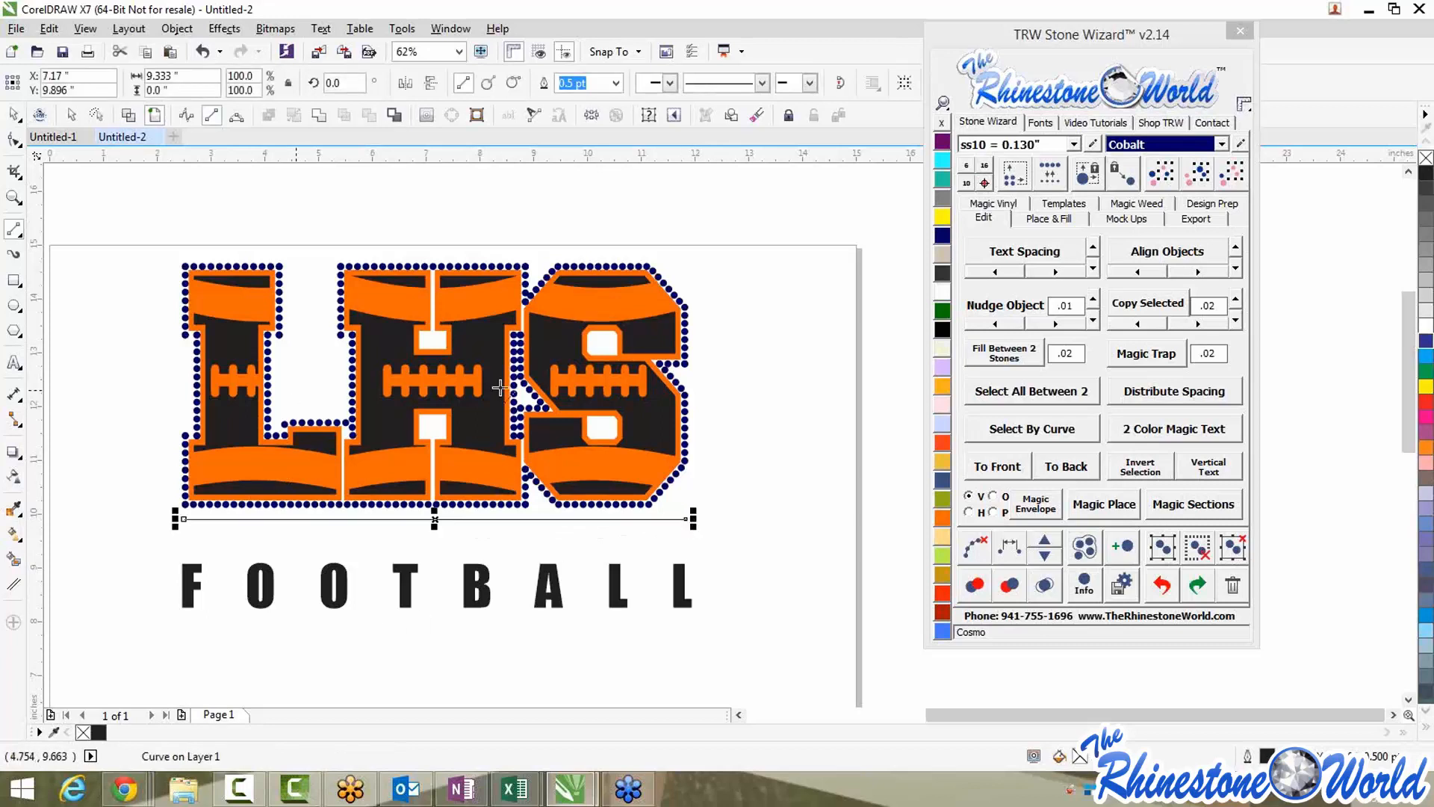
click(1236, 321)
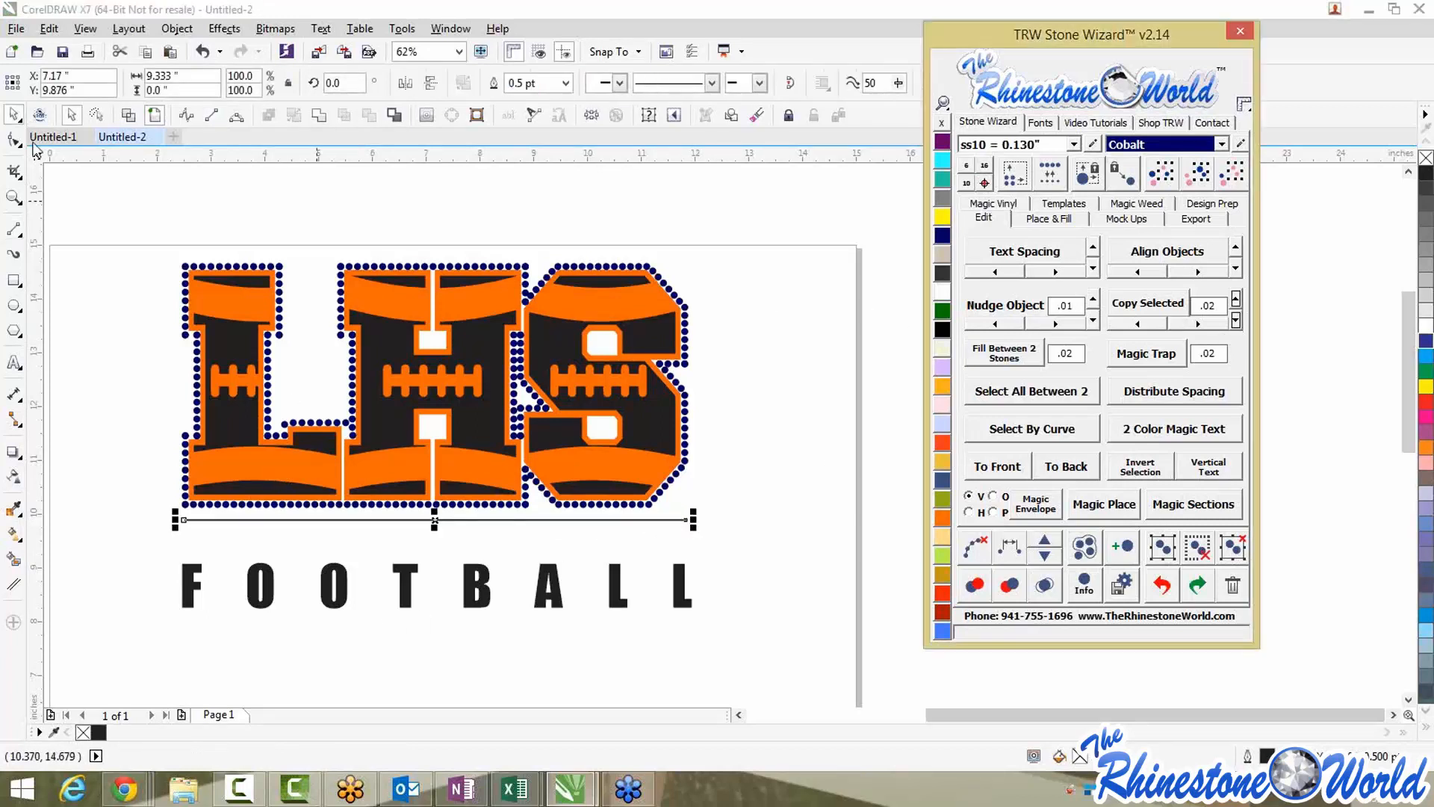
Move the lower of the two divider lines down to about Y 9.41 in, just above FOOTBALL
click(13, 116)
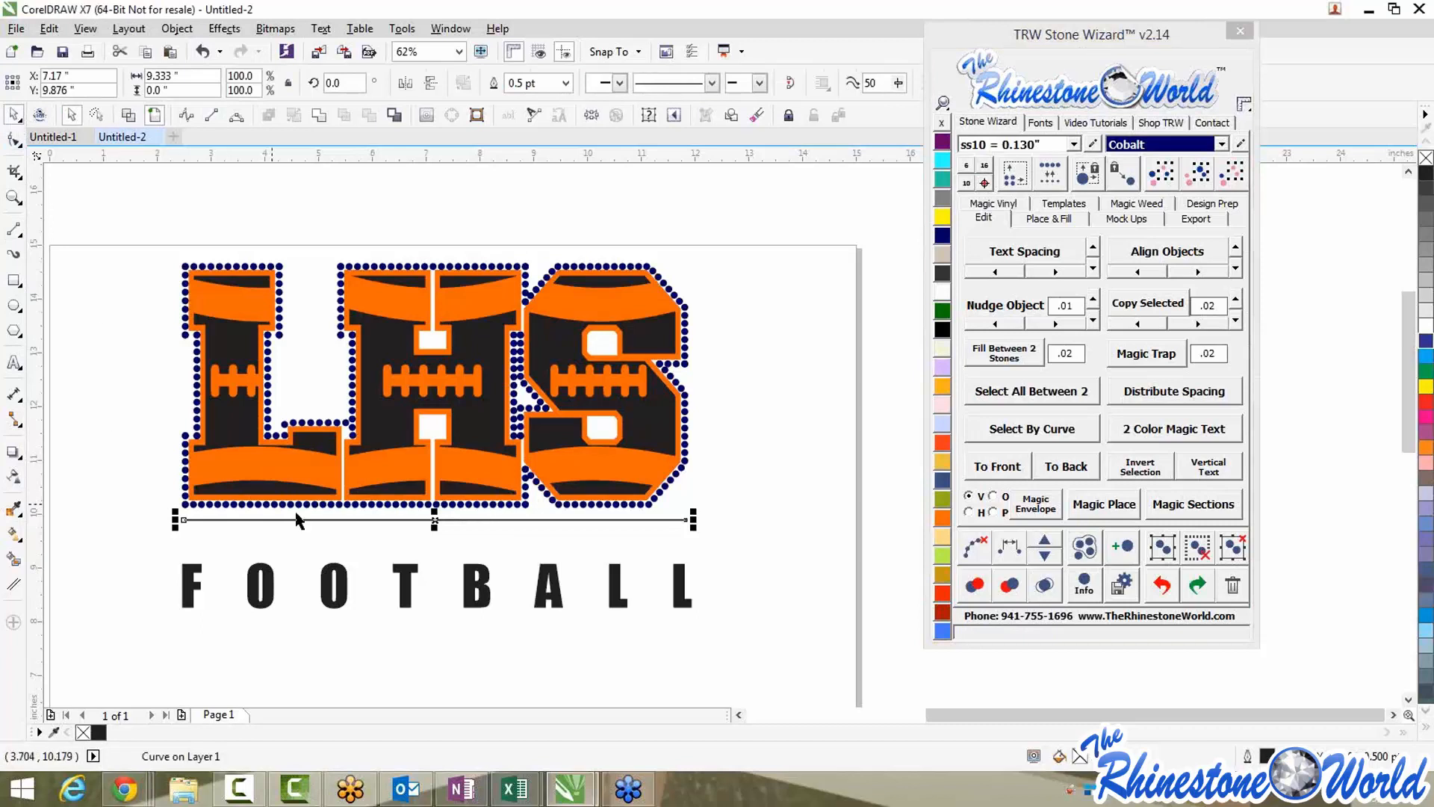
drag(436, 520, 434, 535)
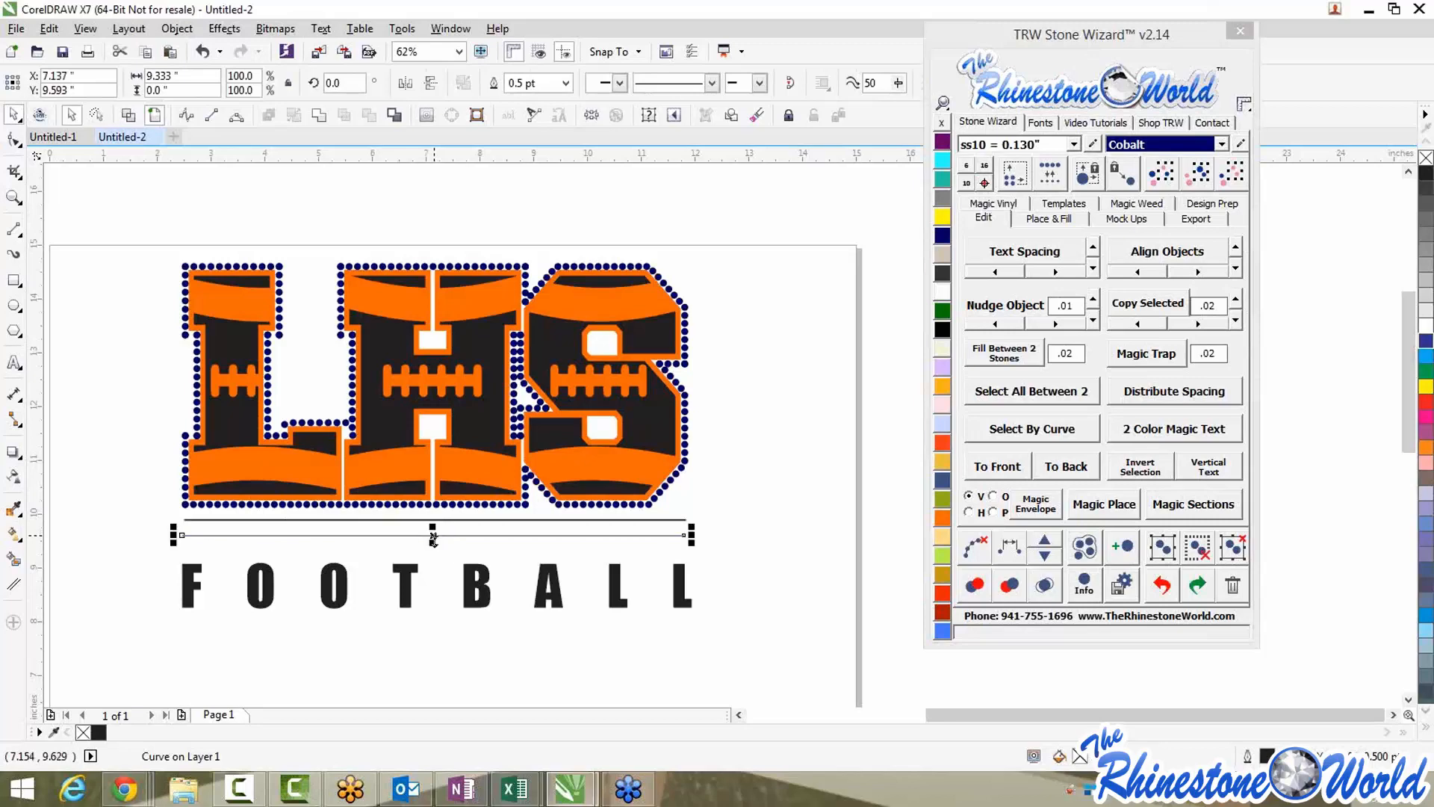
click(445, 529)
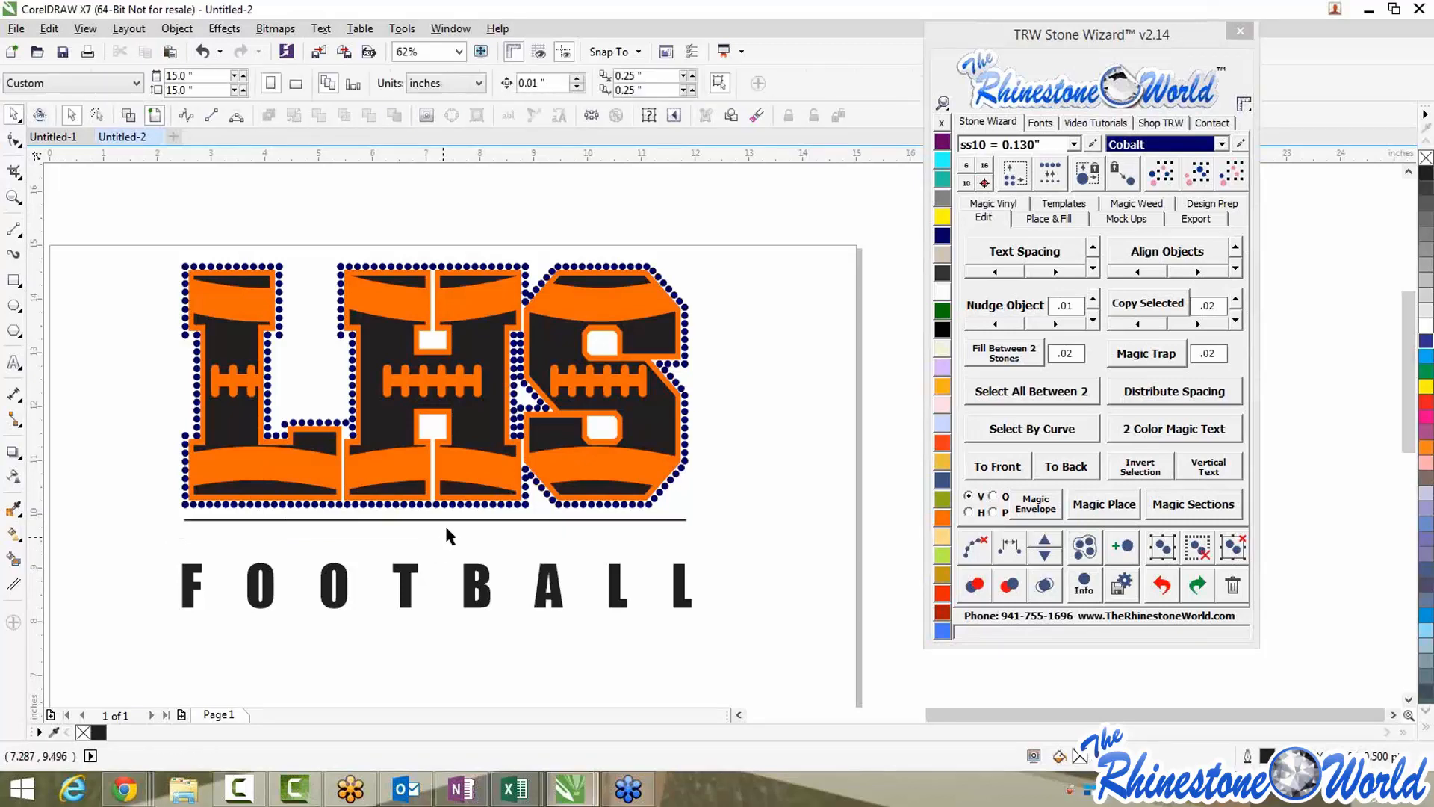
scroll(447, 515, up, 4)
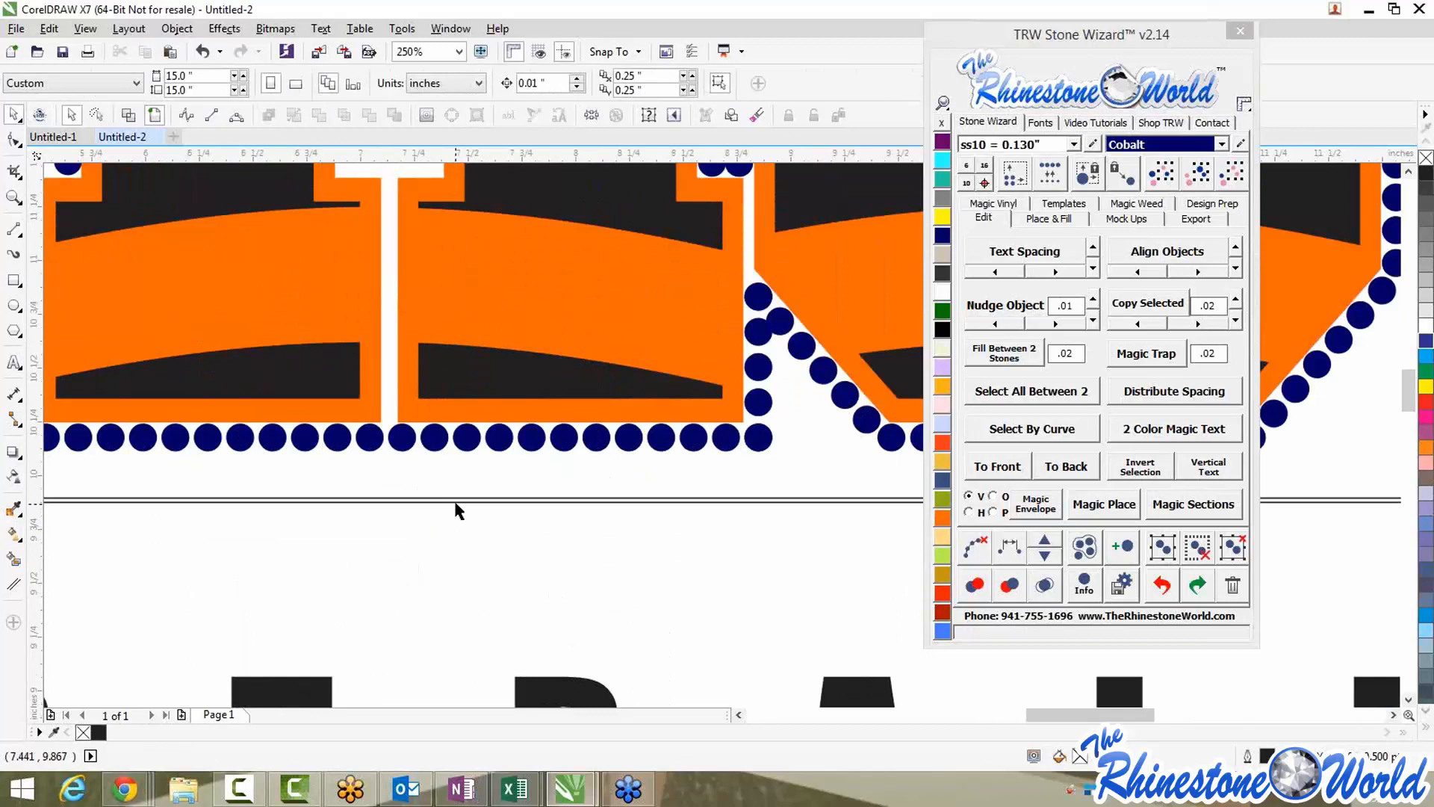
click(455, 500)
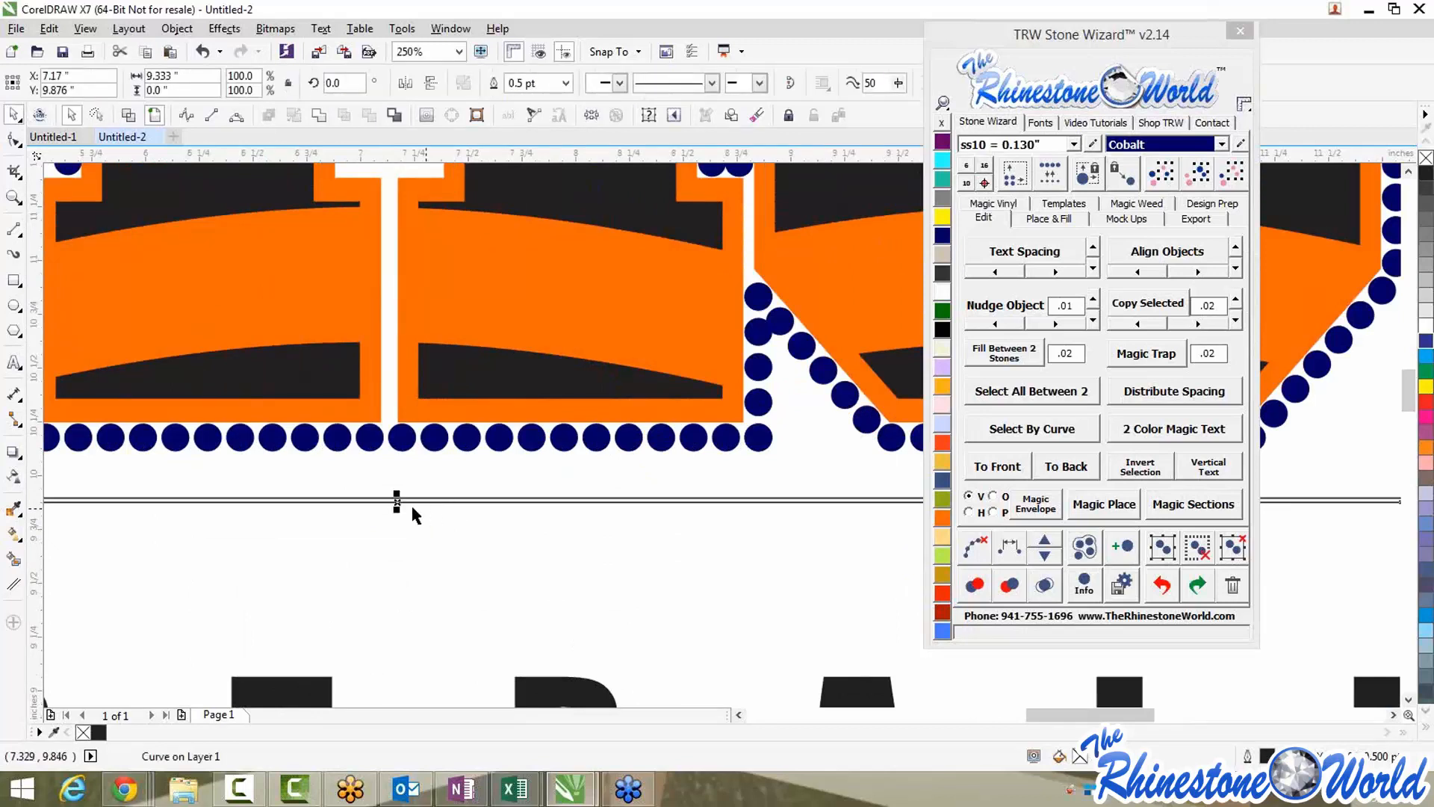
drag(397, 502, 400, 602)
click(413, 560)
scroll(413, 560, down, 3)
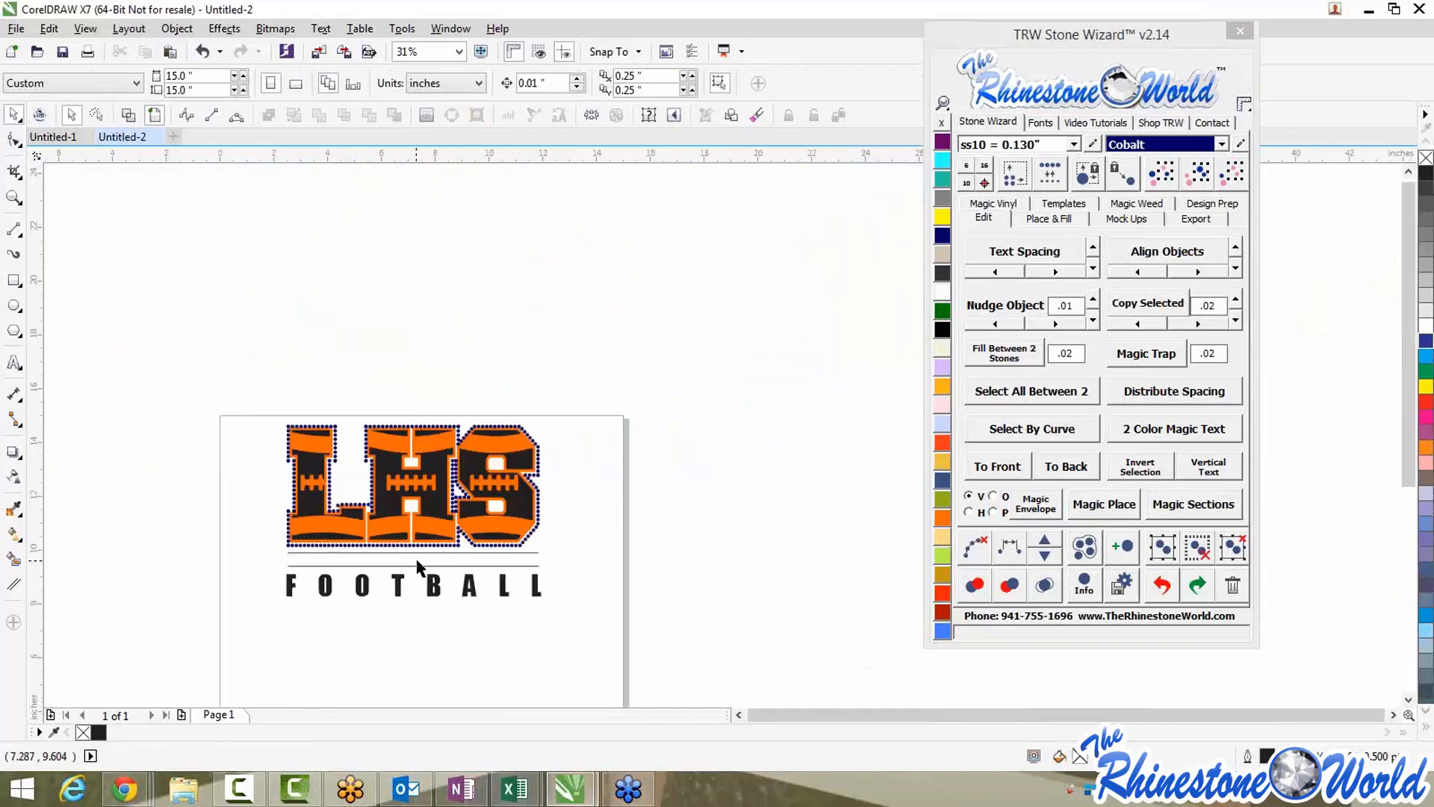
Add ss10 Cobalt stones with 0.02 spacing along both divider lines between LHS and FOOTBALL
scroll(417, 567, up, 1)
click(434, 545)
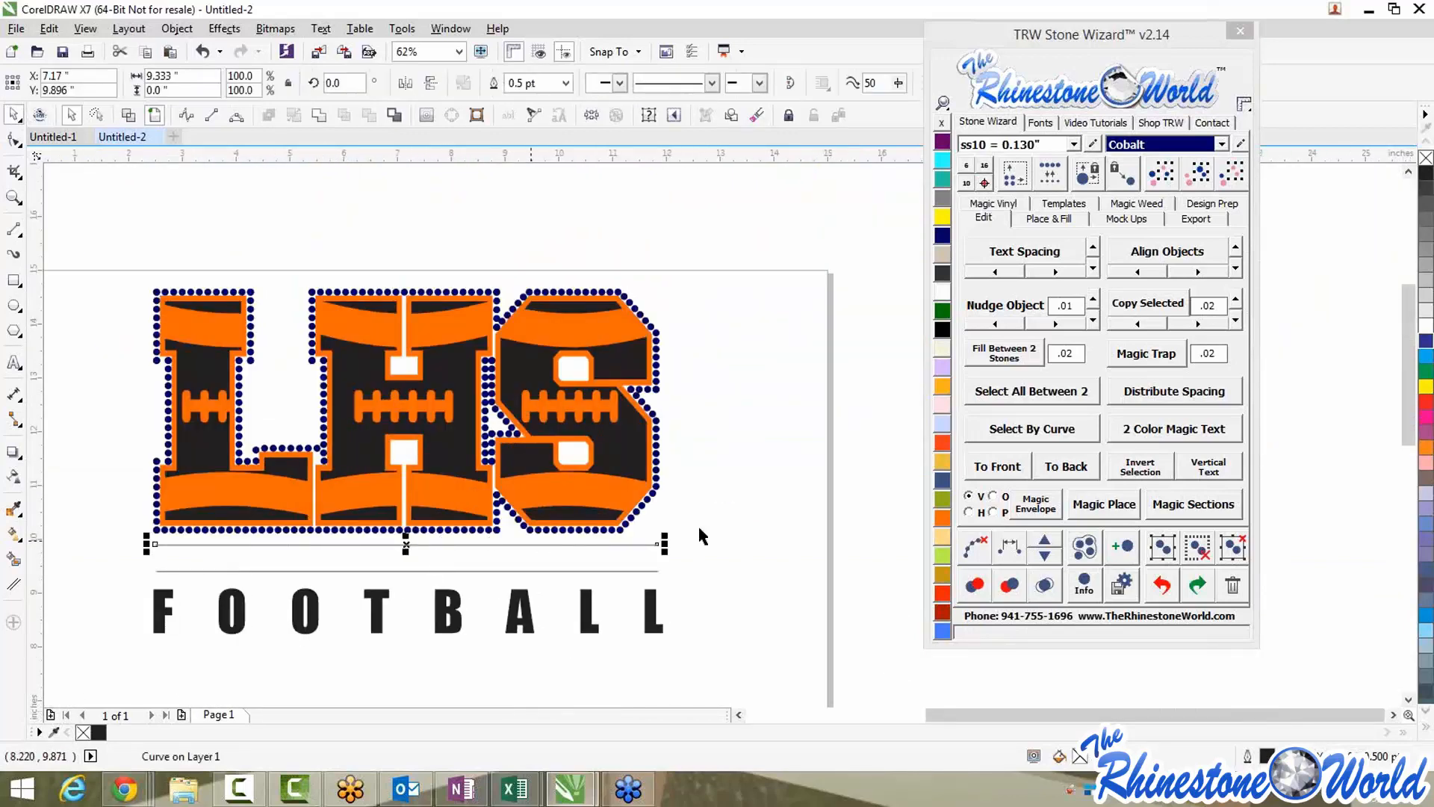
click(1050, 219)
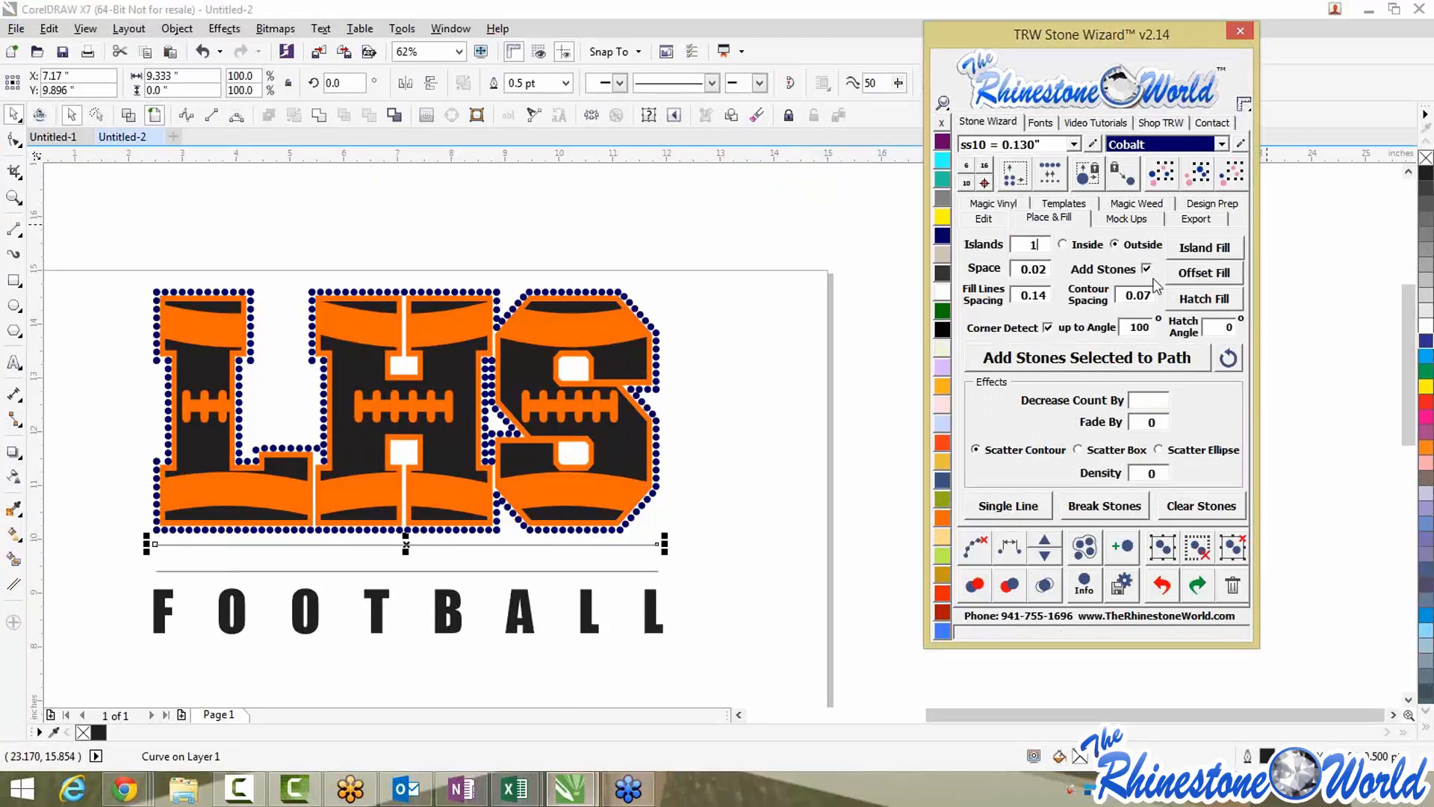
click(1072, 360)
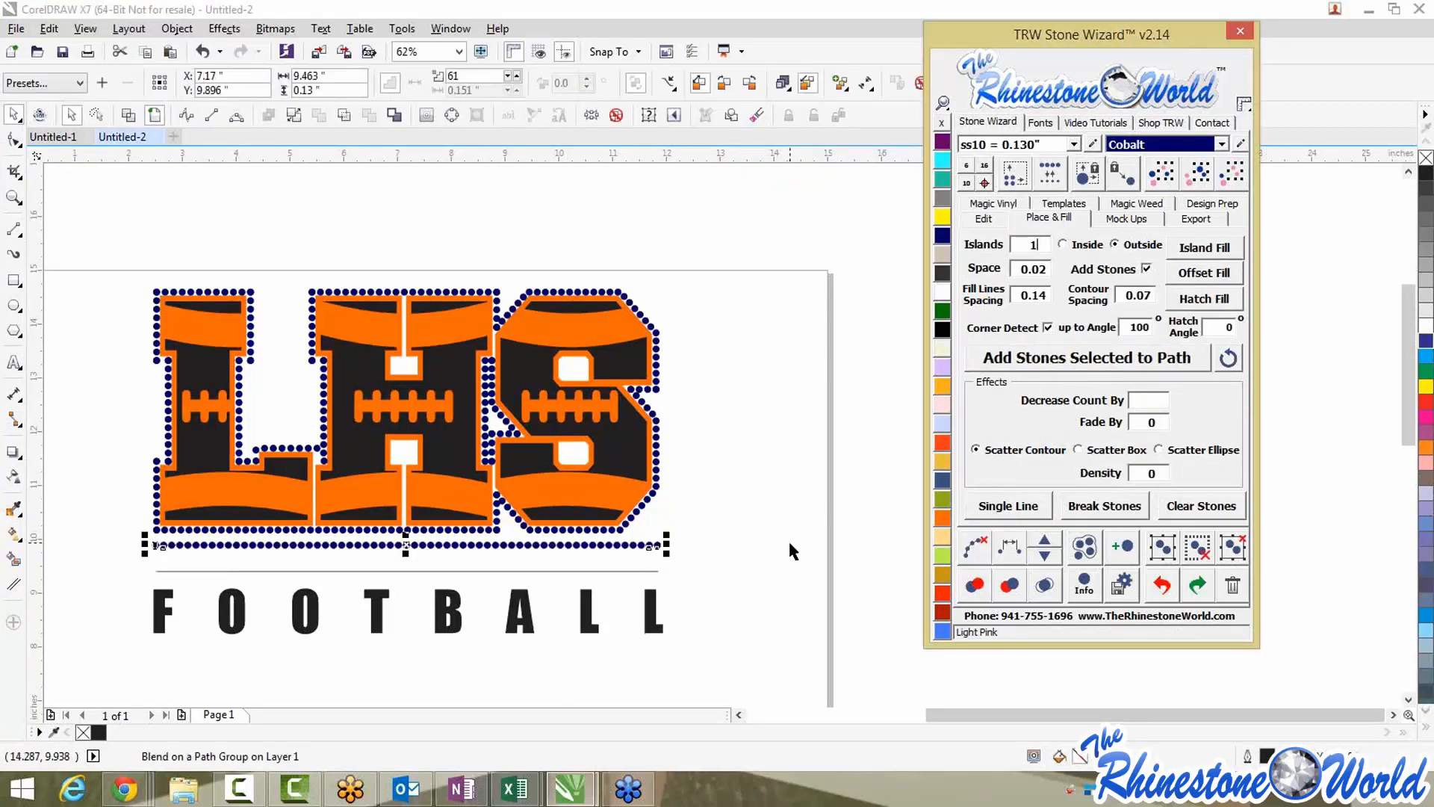
click(656, 571)
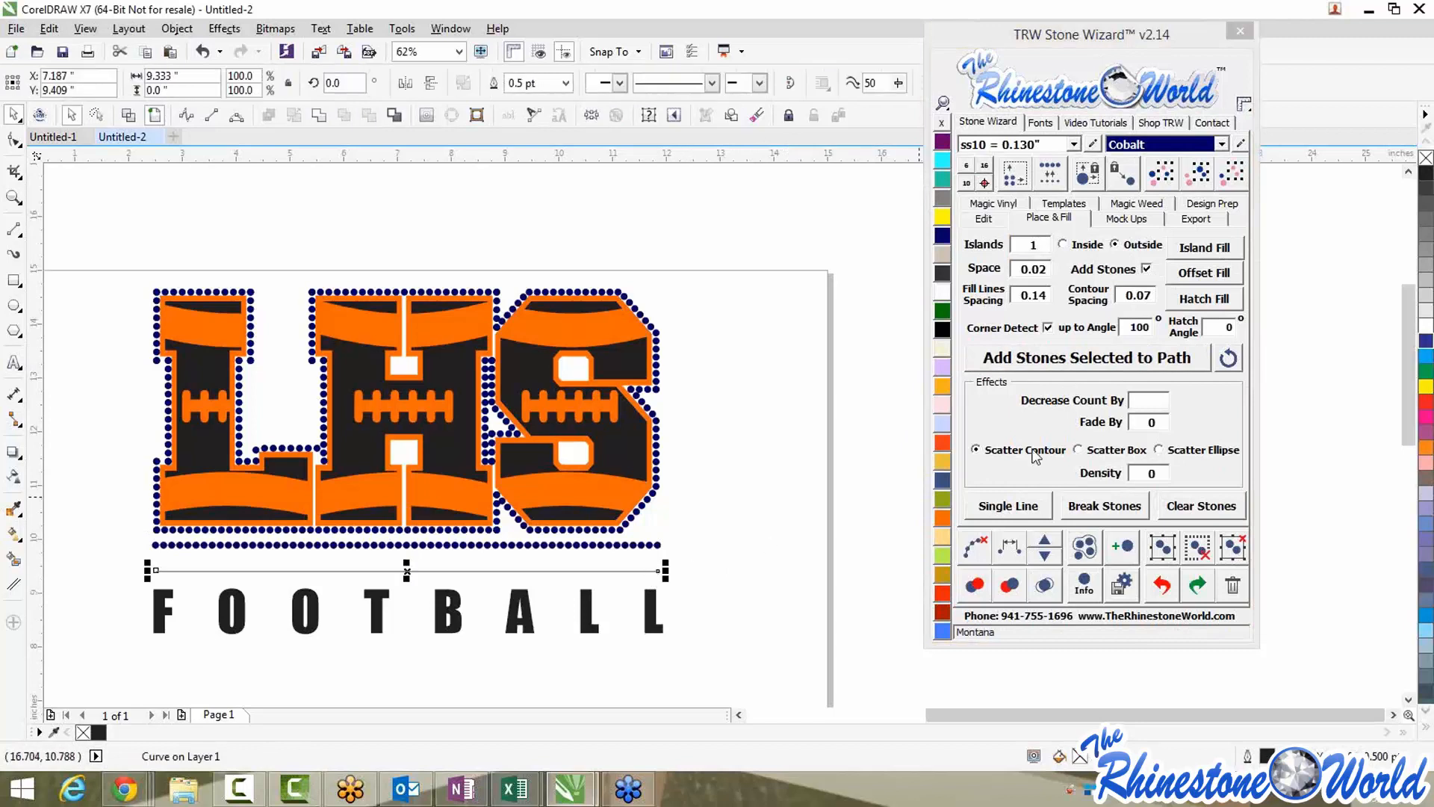
click(1036, 360)
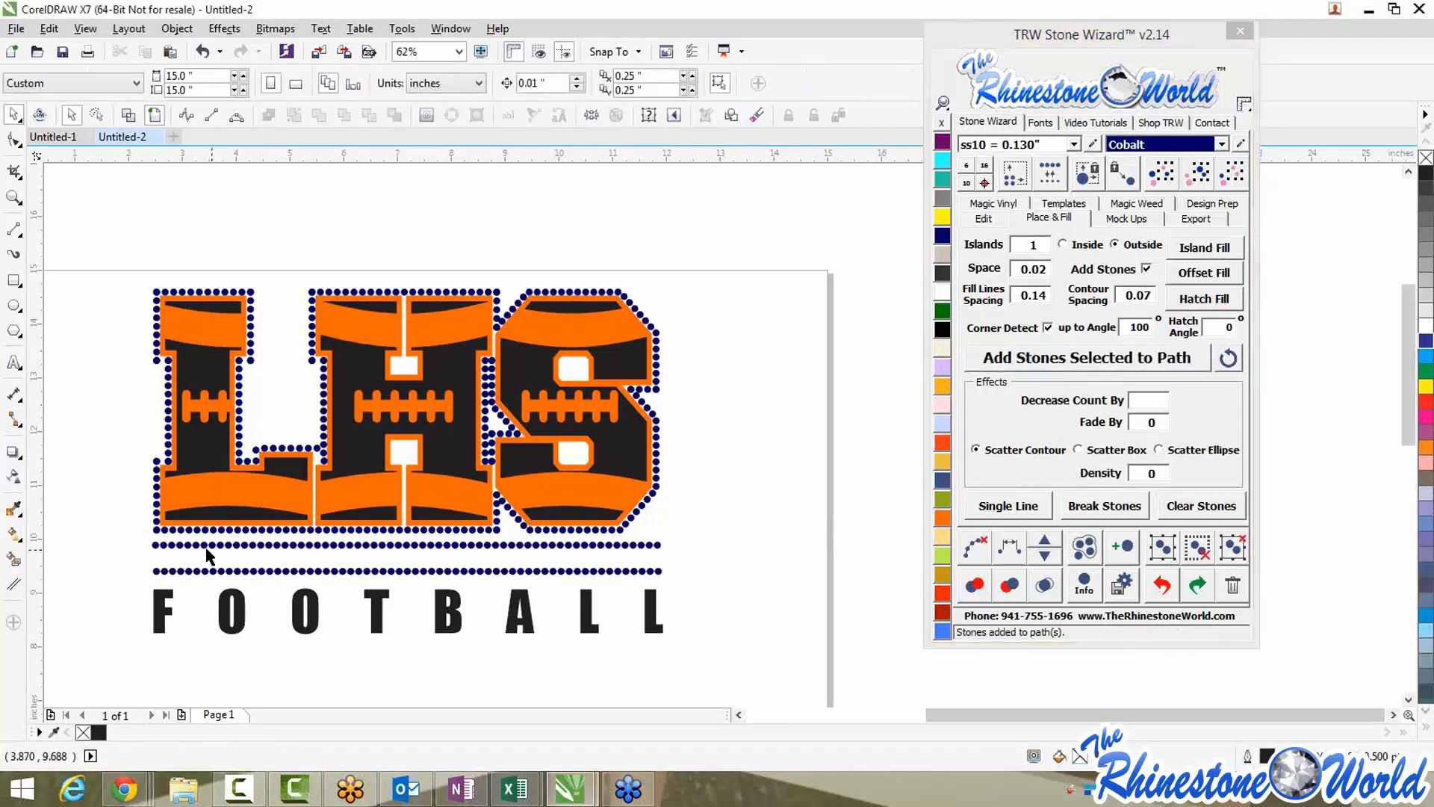
drag(131, 565, 734, 597)
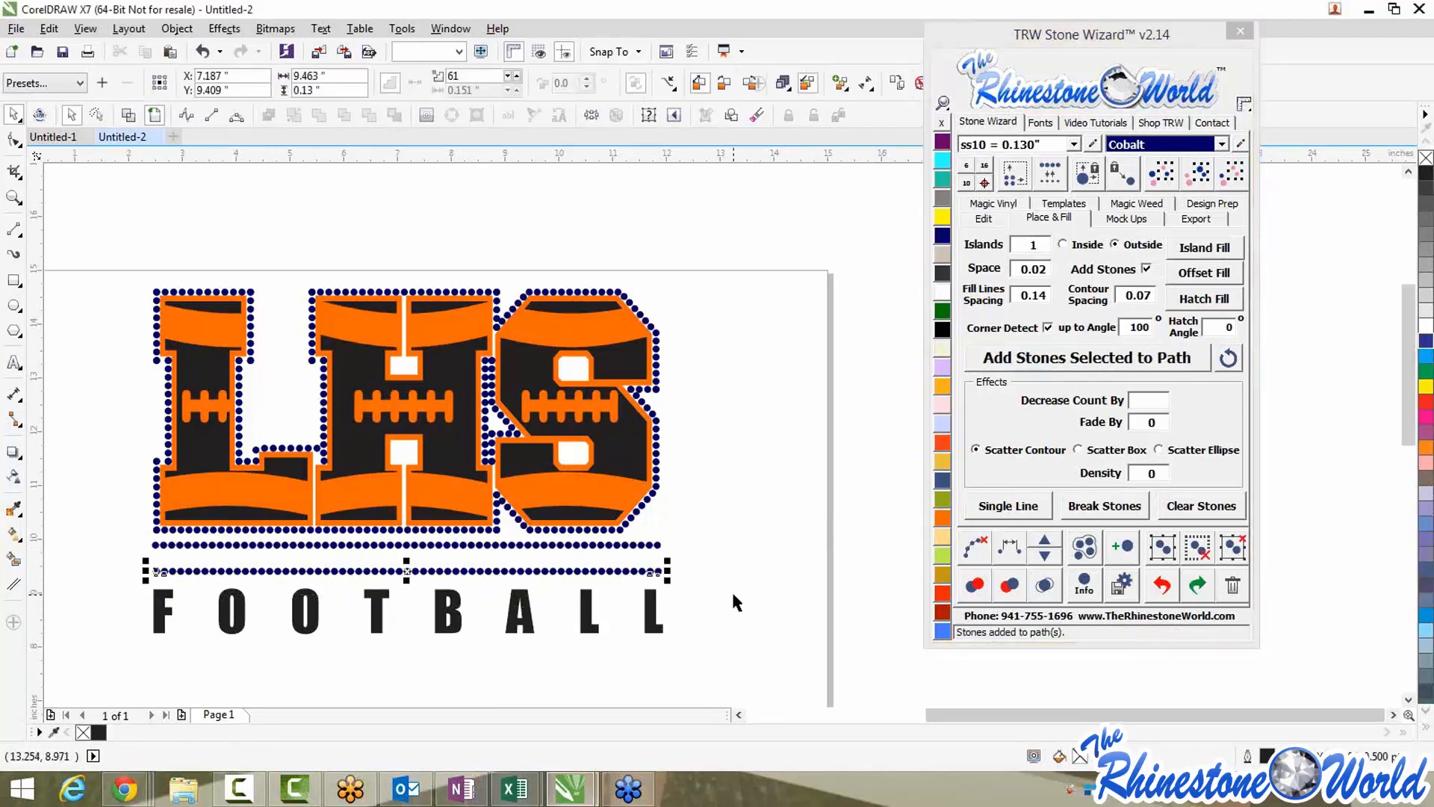
drag(407, 571, 410, 558)
click(128, 532)
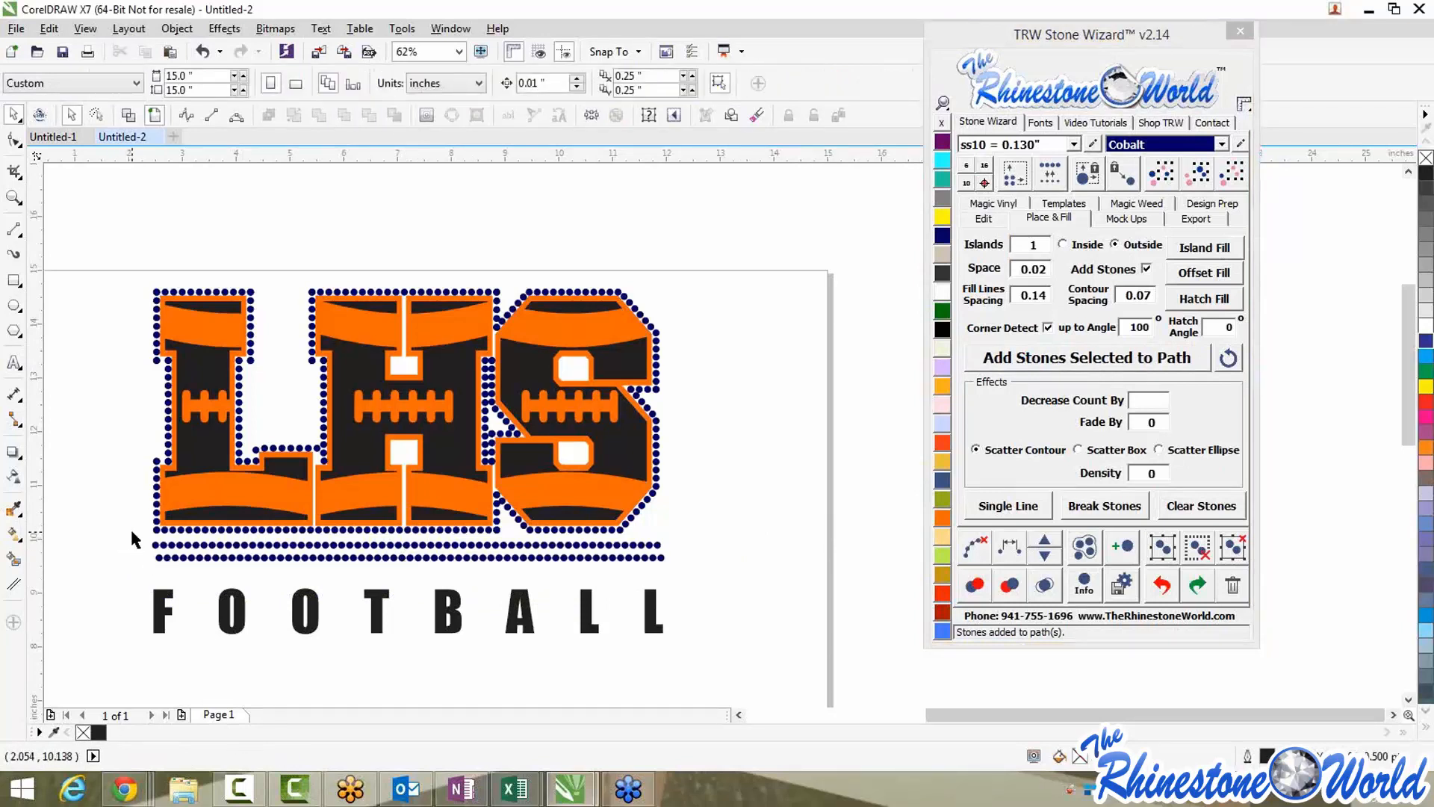
key(ctrl+z)
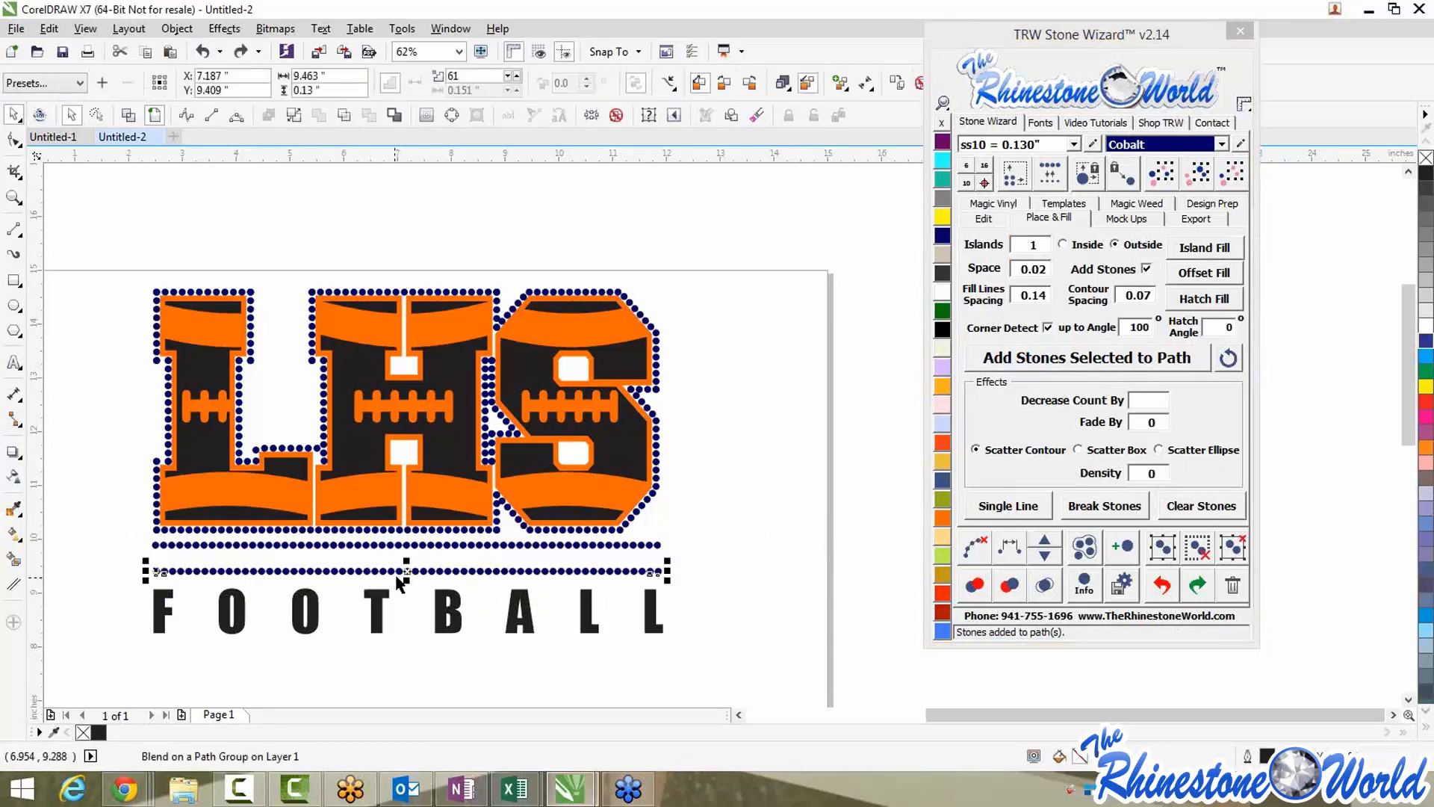
Move the lower stone row up directly beneath the upper row and break both rows into individual stones
drag(406, 576, 404, 562)
click(420, 584)
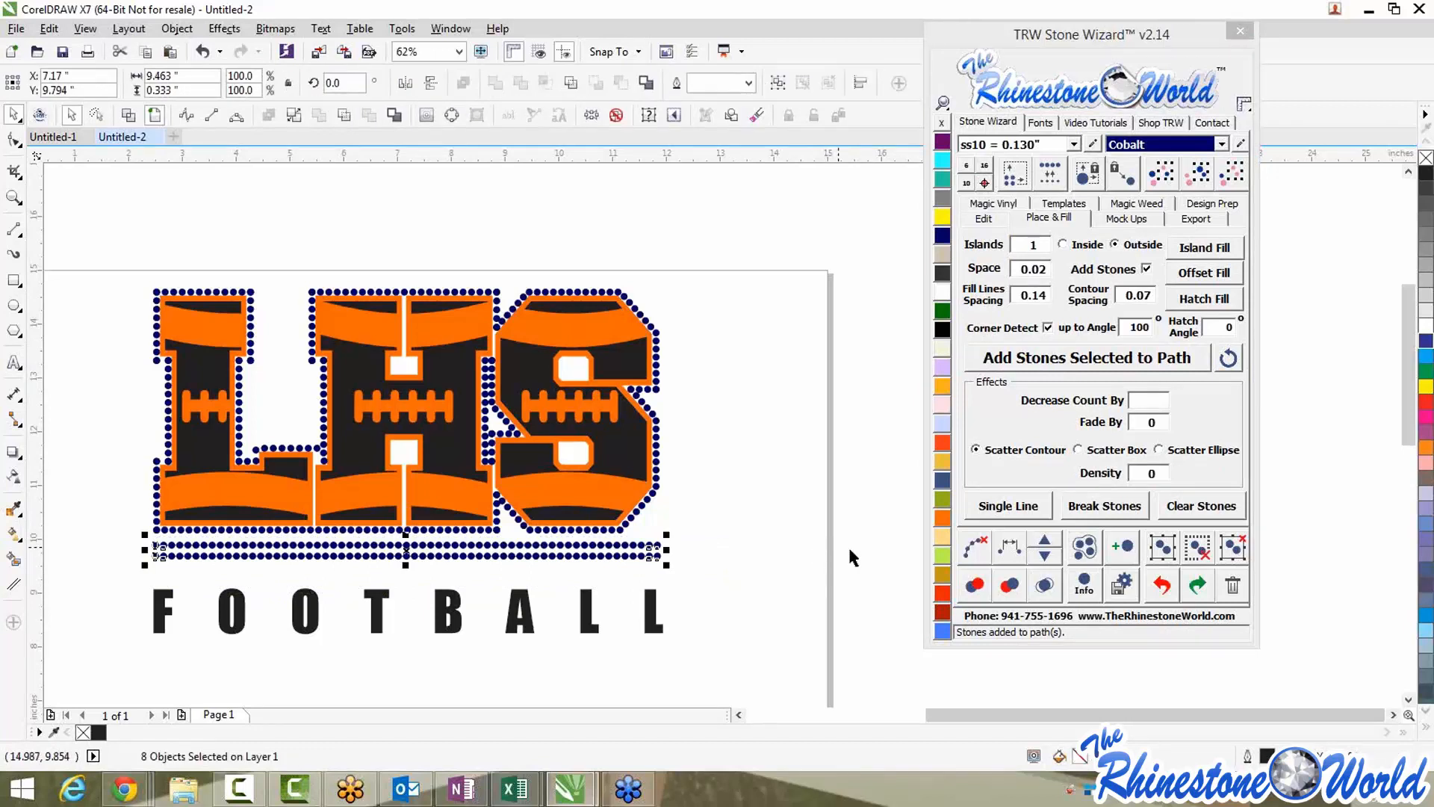
click(974, 547)
Move the FOOTBALL text up to about Y 9.0 in, close beneath the stone rows, and nudge it left into alignment
click(647, 605)
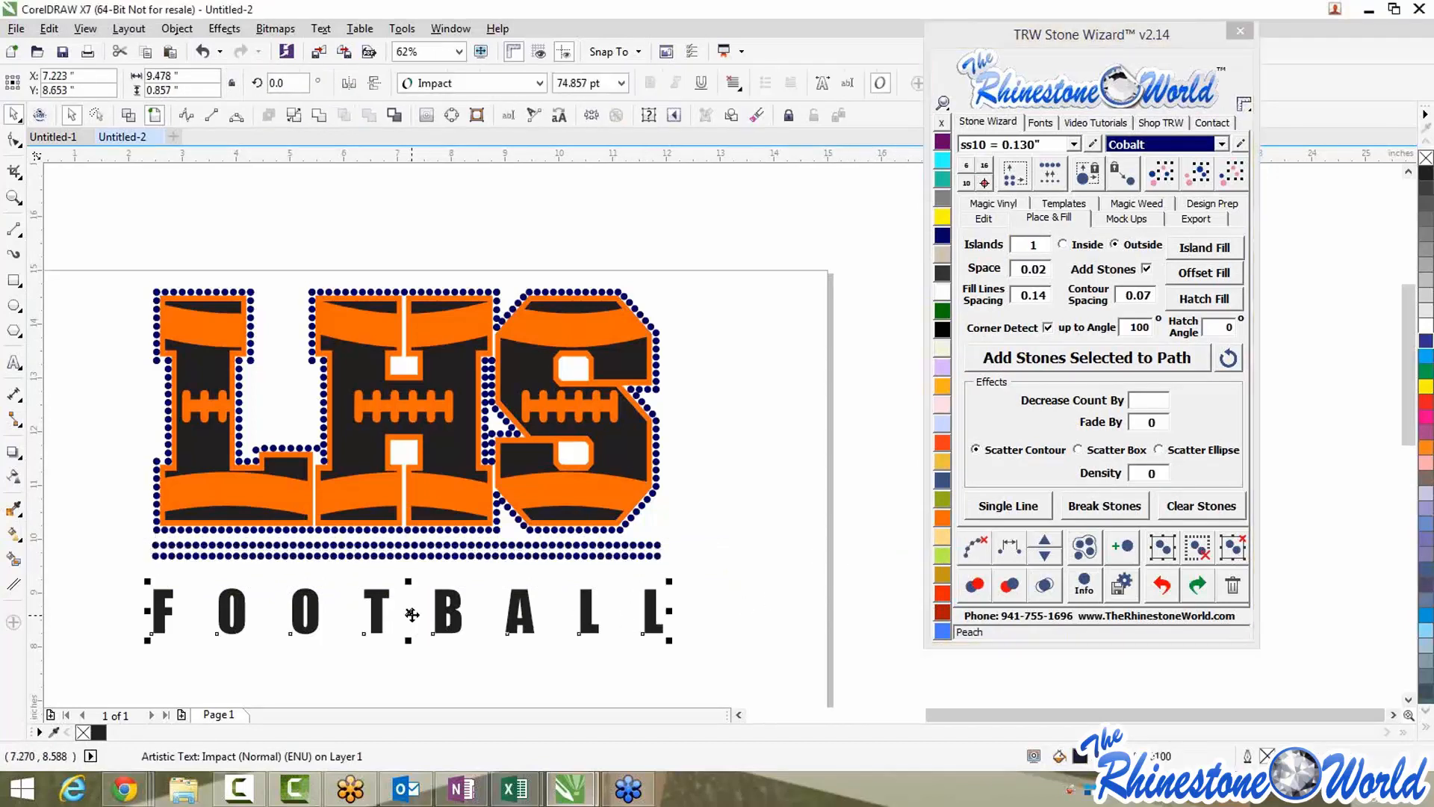
mouse_move(408, 611)
mouse_down()
mouse_move(413, 584)
mouse_move(408, 594)
mouse_up()
key(Left)
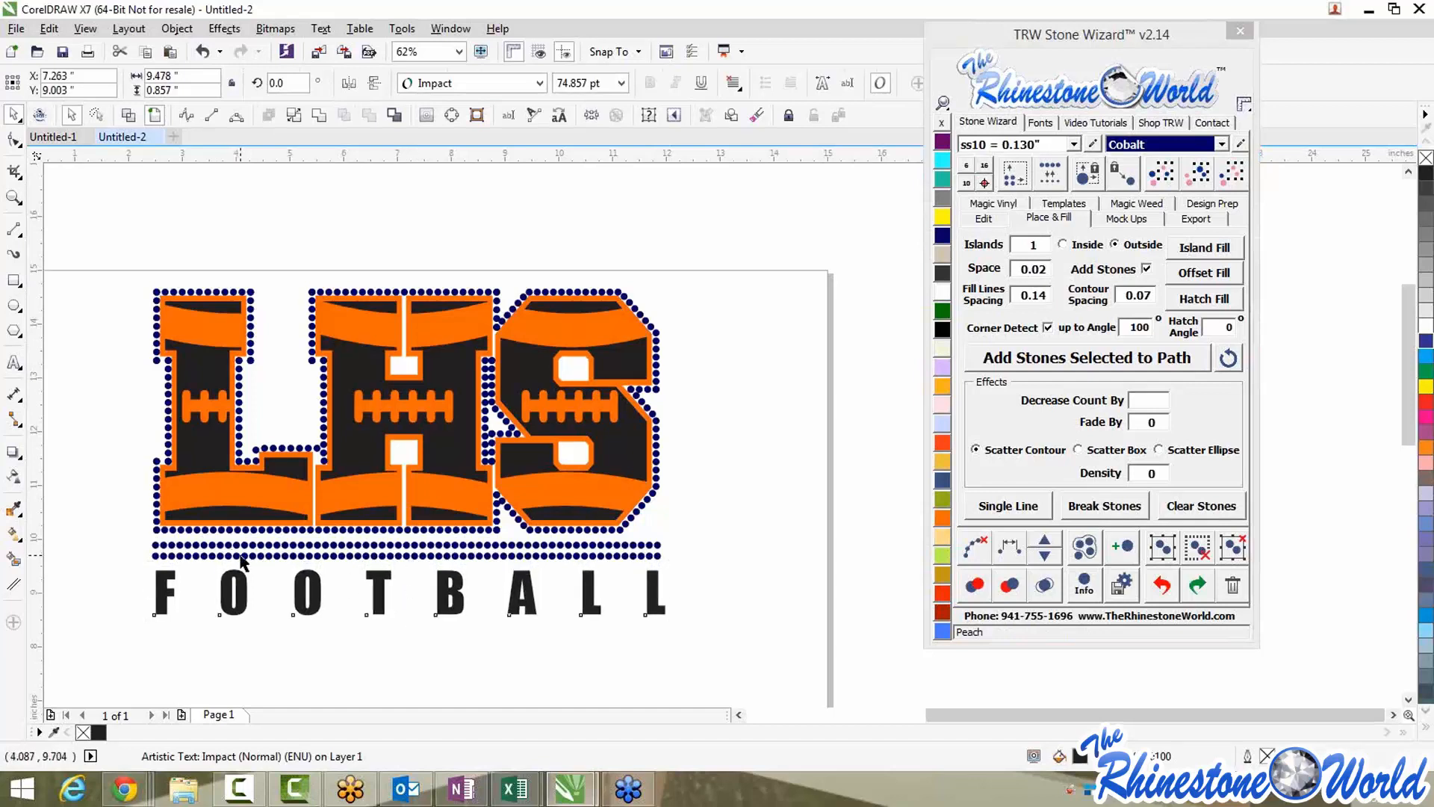
Recolor all stones in the two divider rows to Jet Black
drag(179, 547, 127, 530)
drag(214, 560, 685, 563)
click(942, 327)
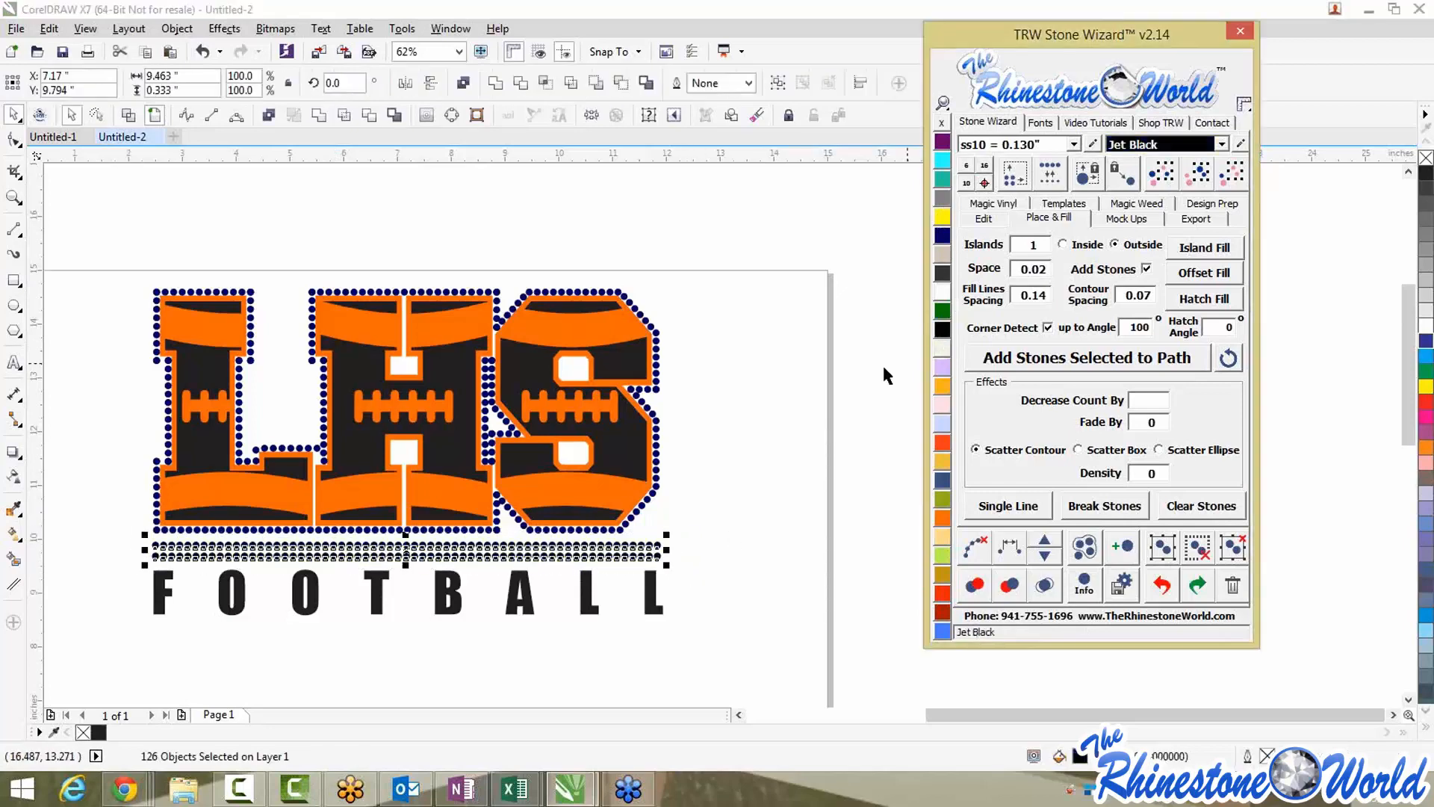
click(759, 557)
scroll(755, 556, down, 2)
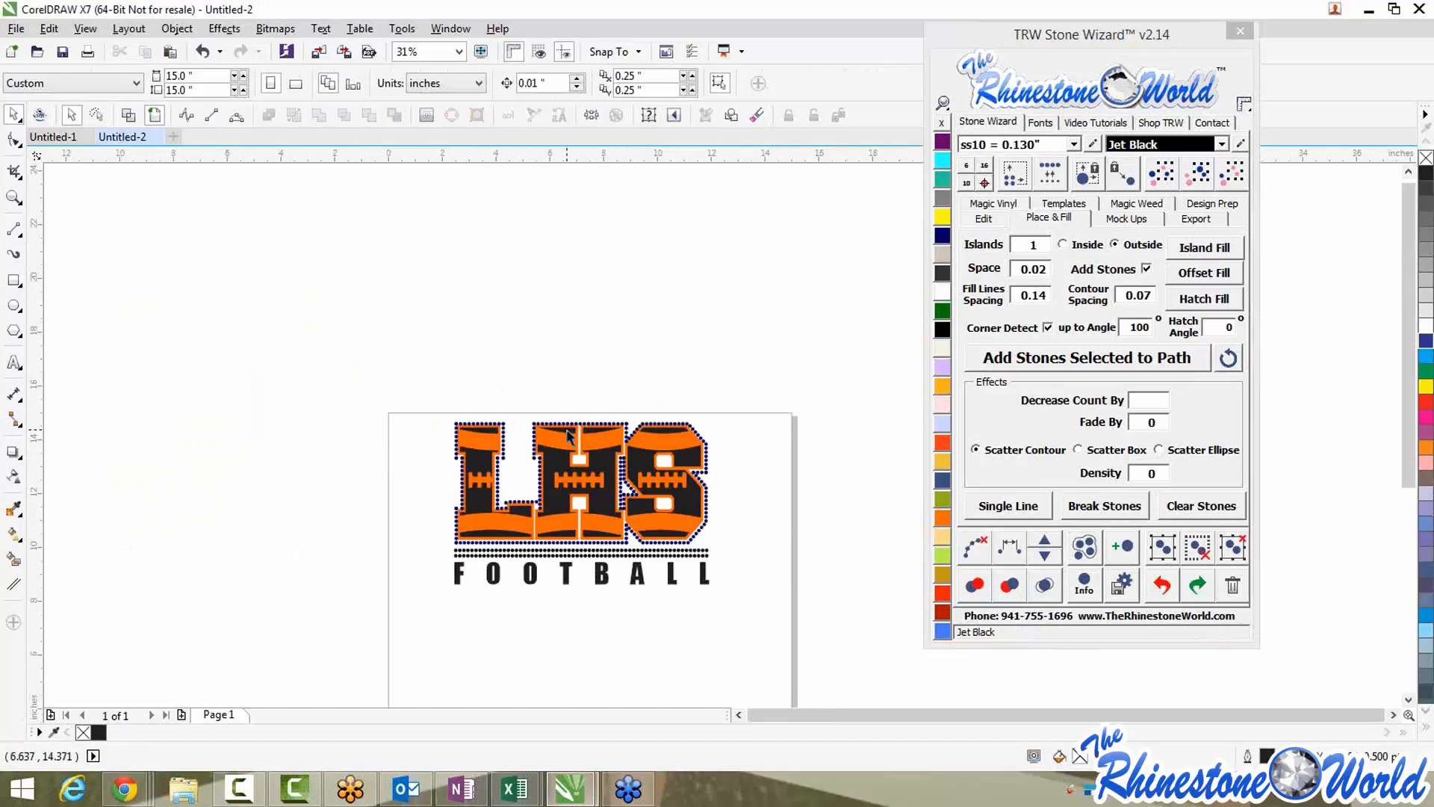
scroll(570, 433, up, 2)
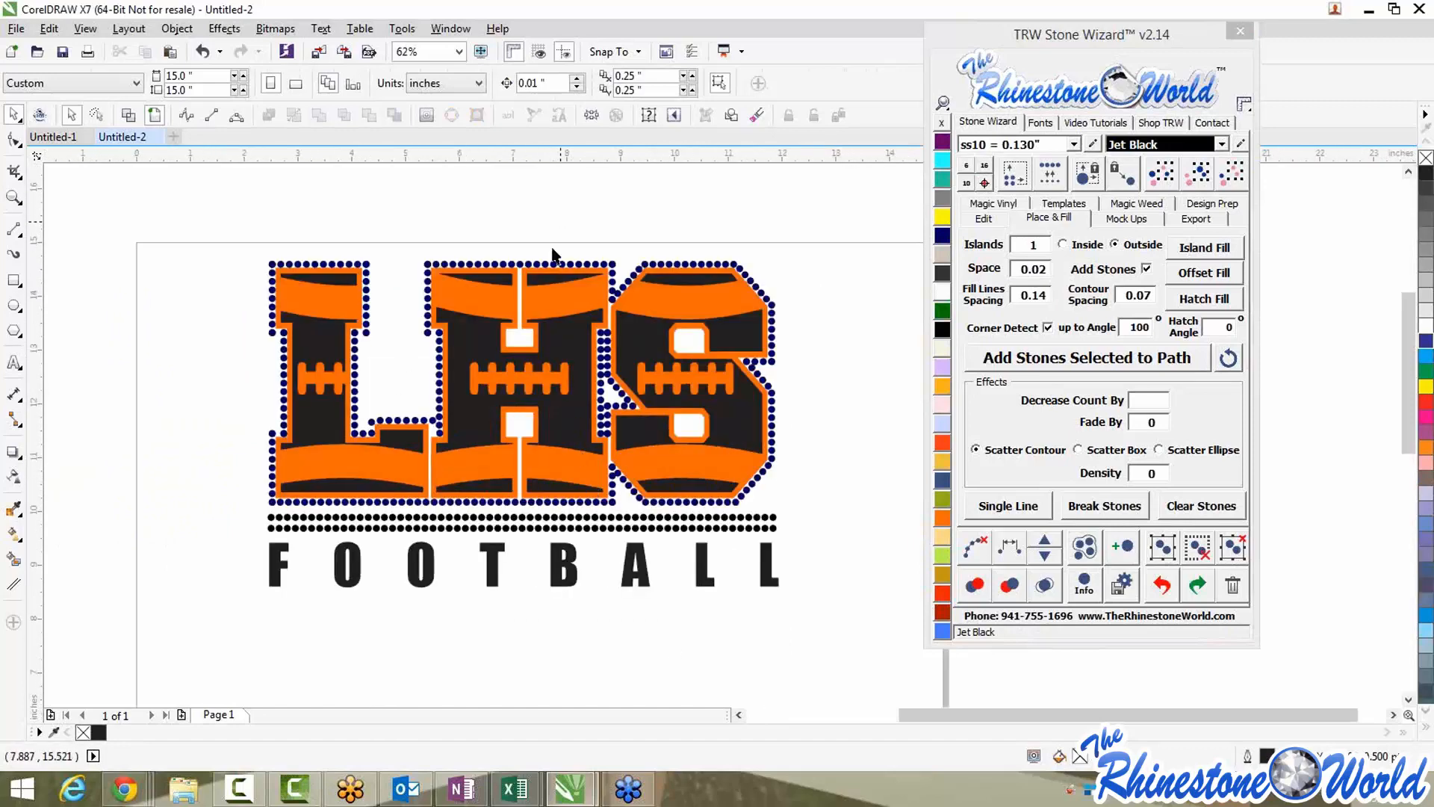
click(367, 289)
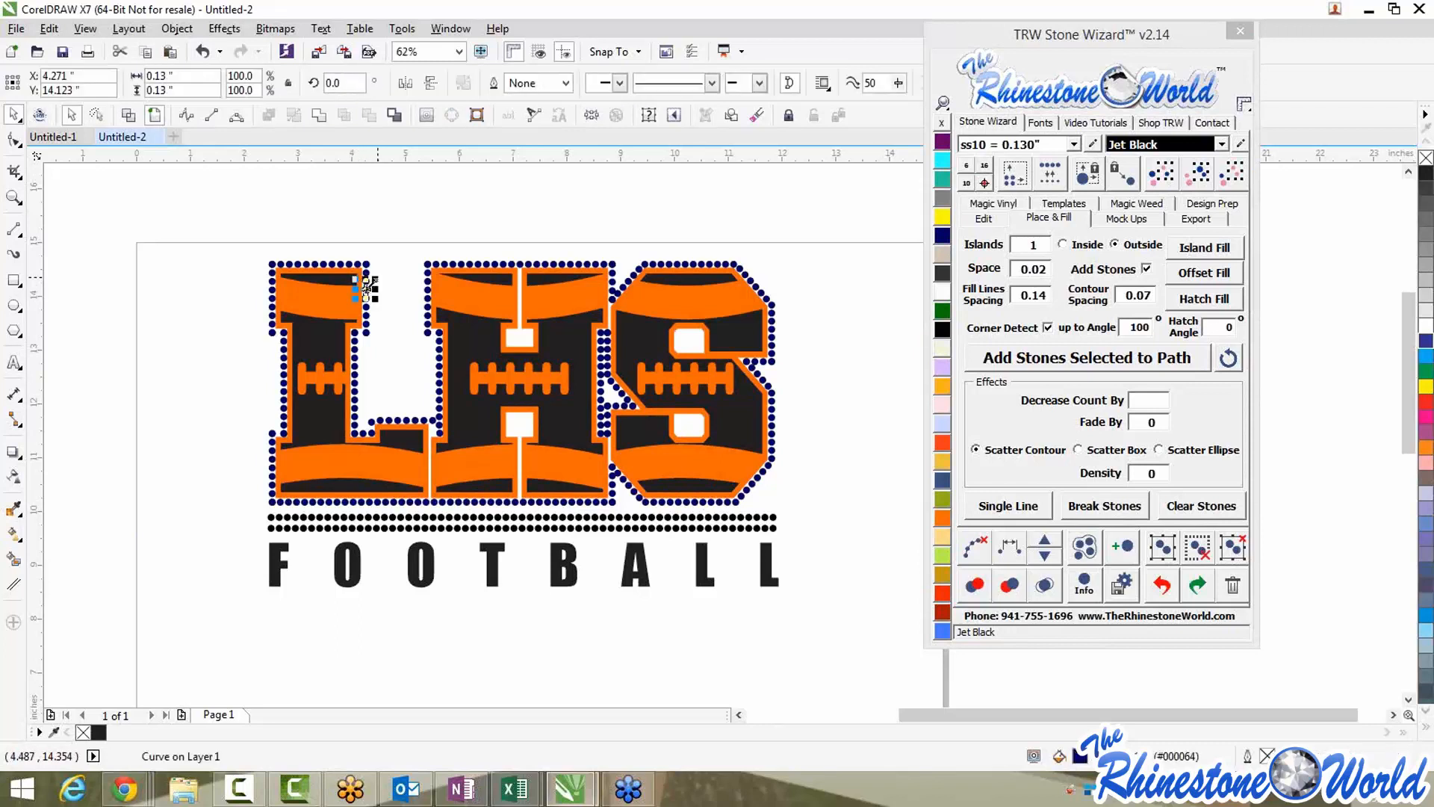
click(381, 252)
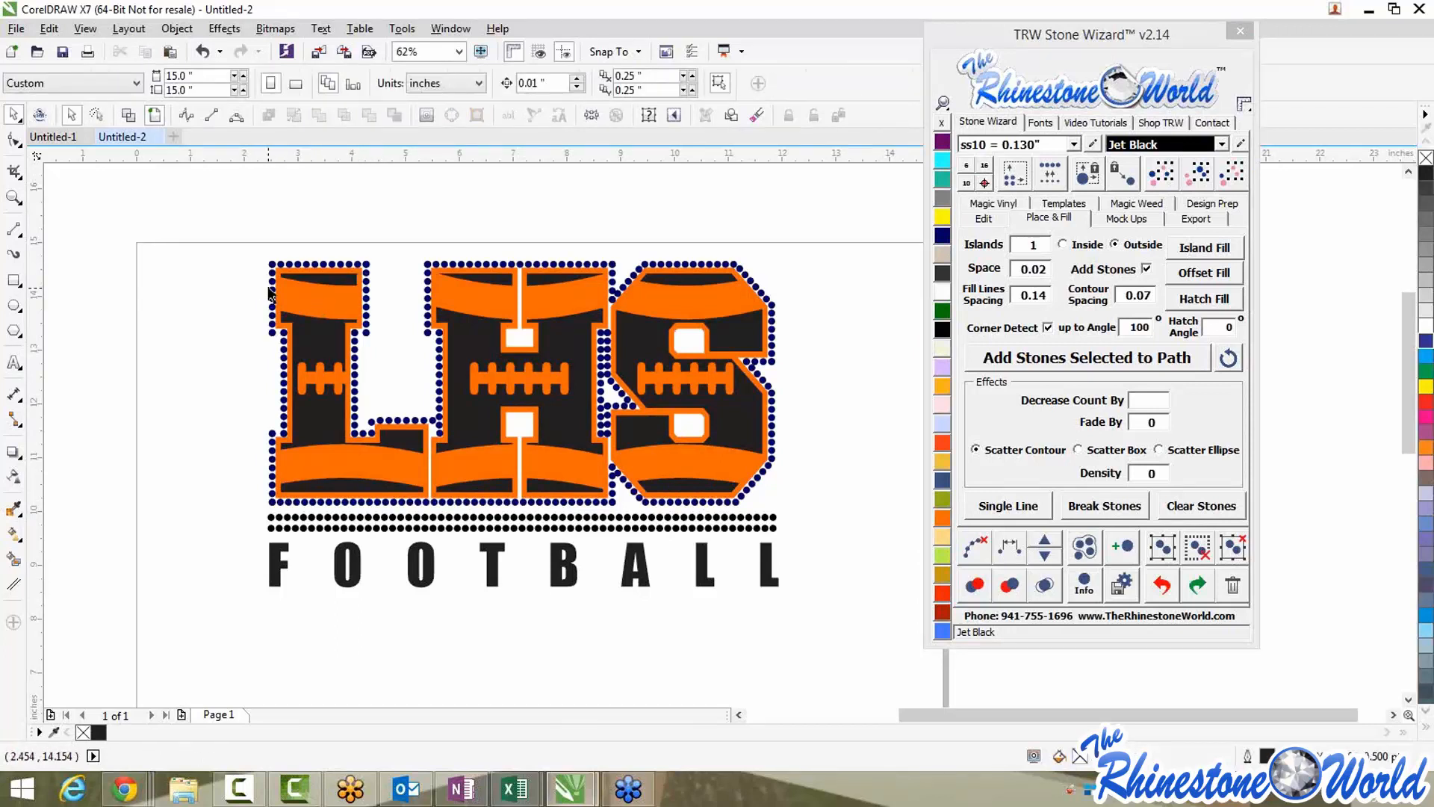
click(340, 298)
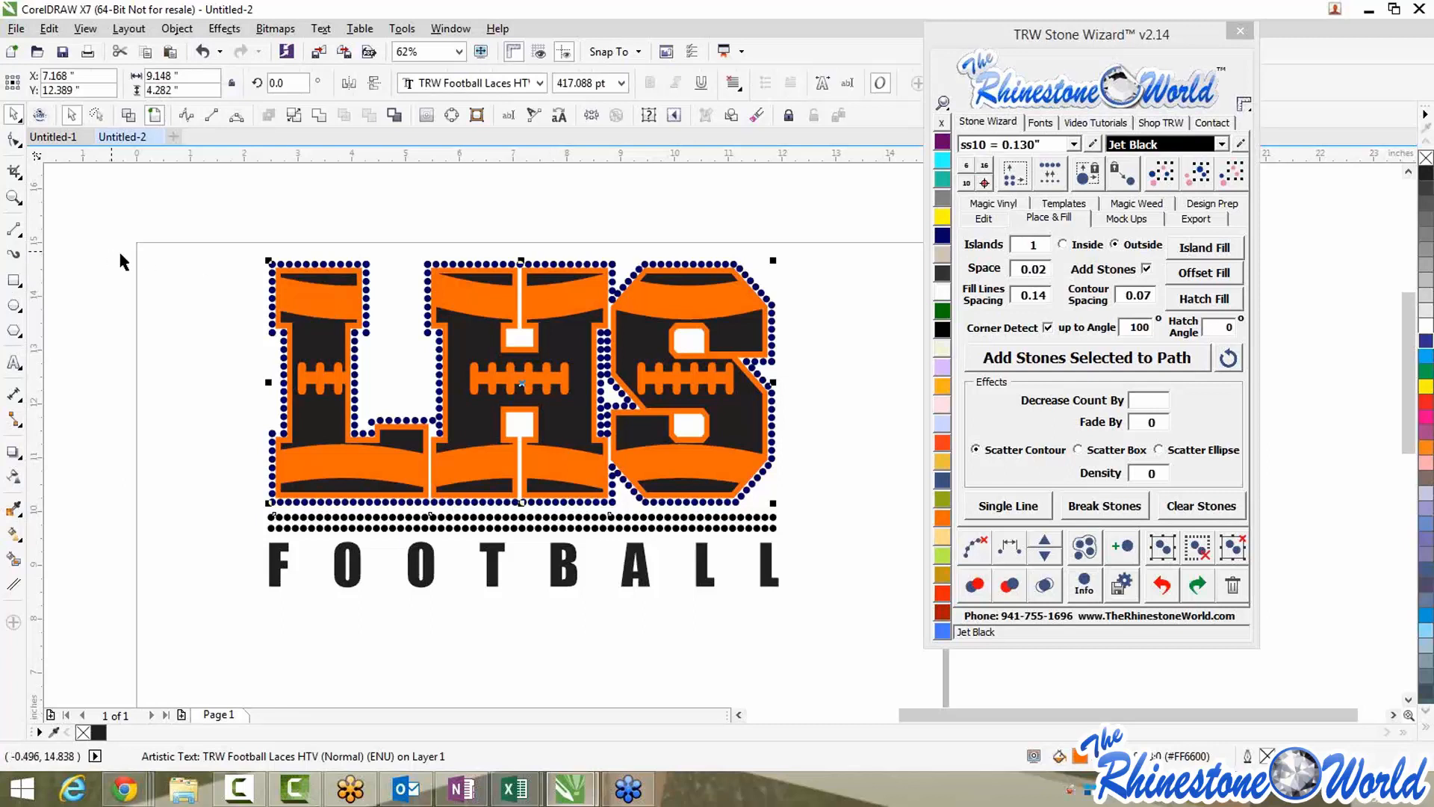
click(142, 256)
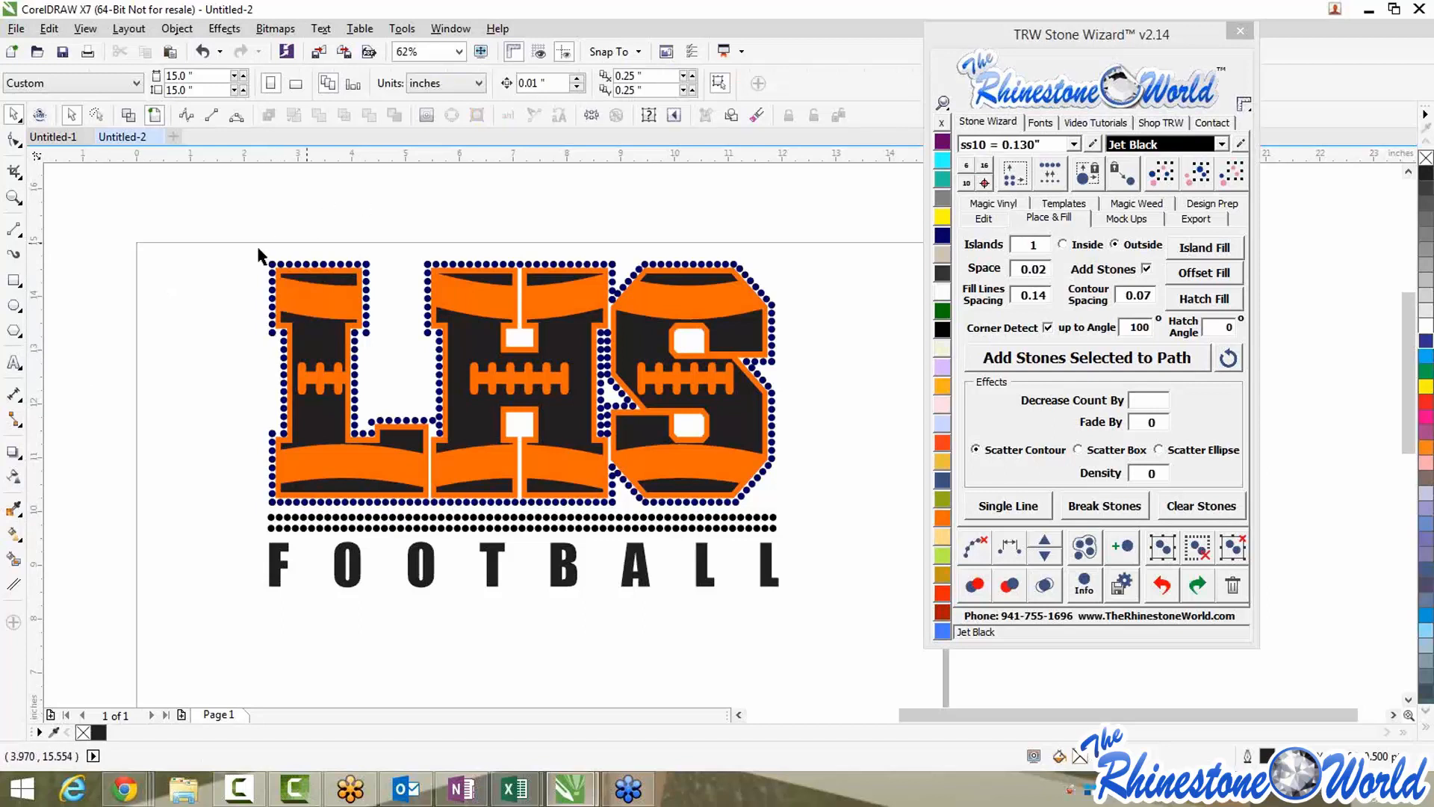
Browse the Magic Vinyl categories and fill the orange layer of the LHS lettering with Magic Glitter Purple
click(336, 302)
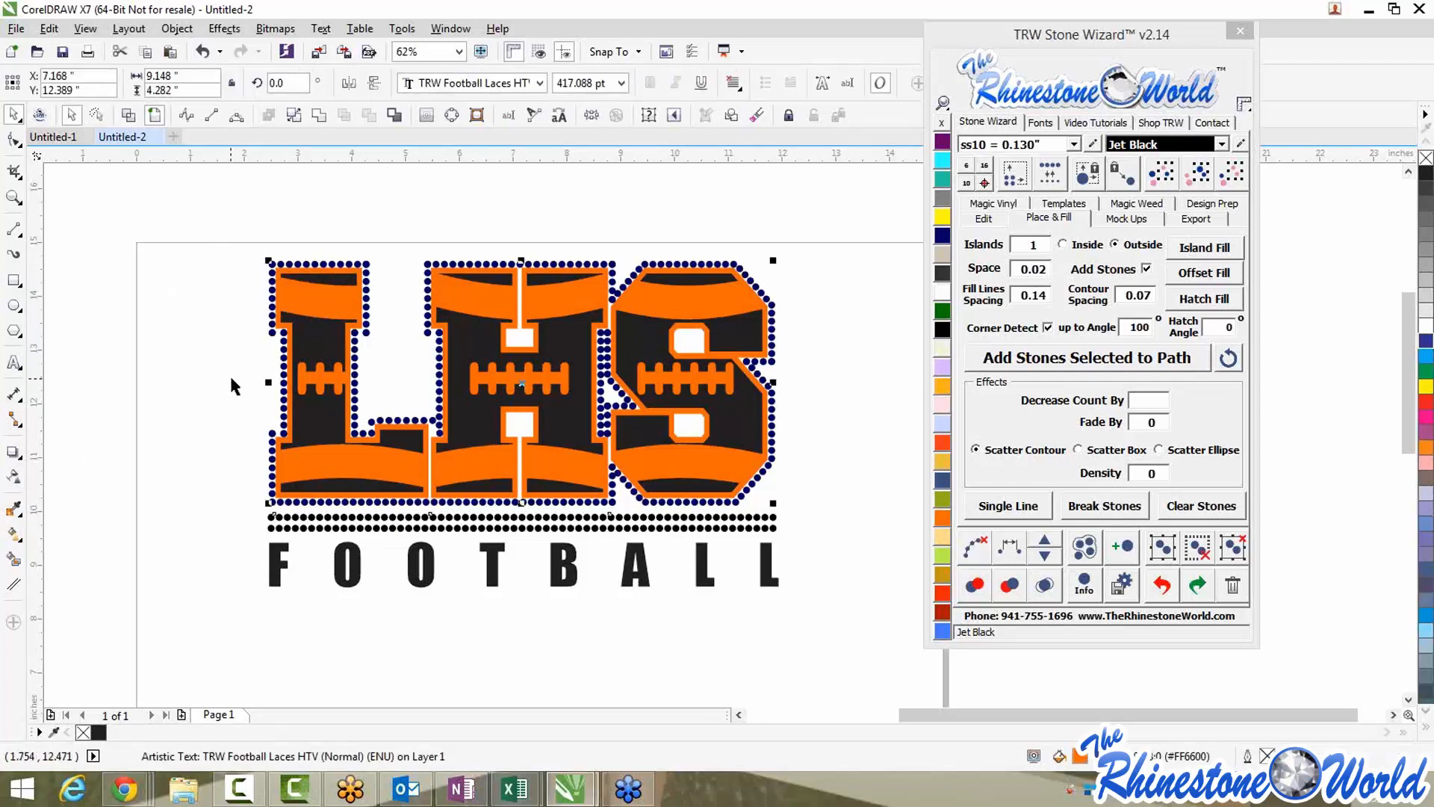
click(996, 205)
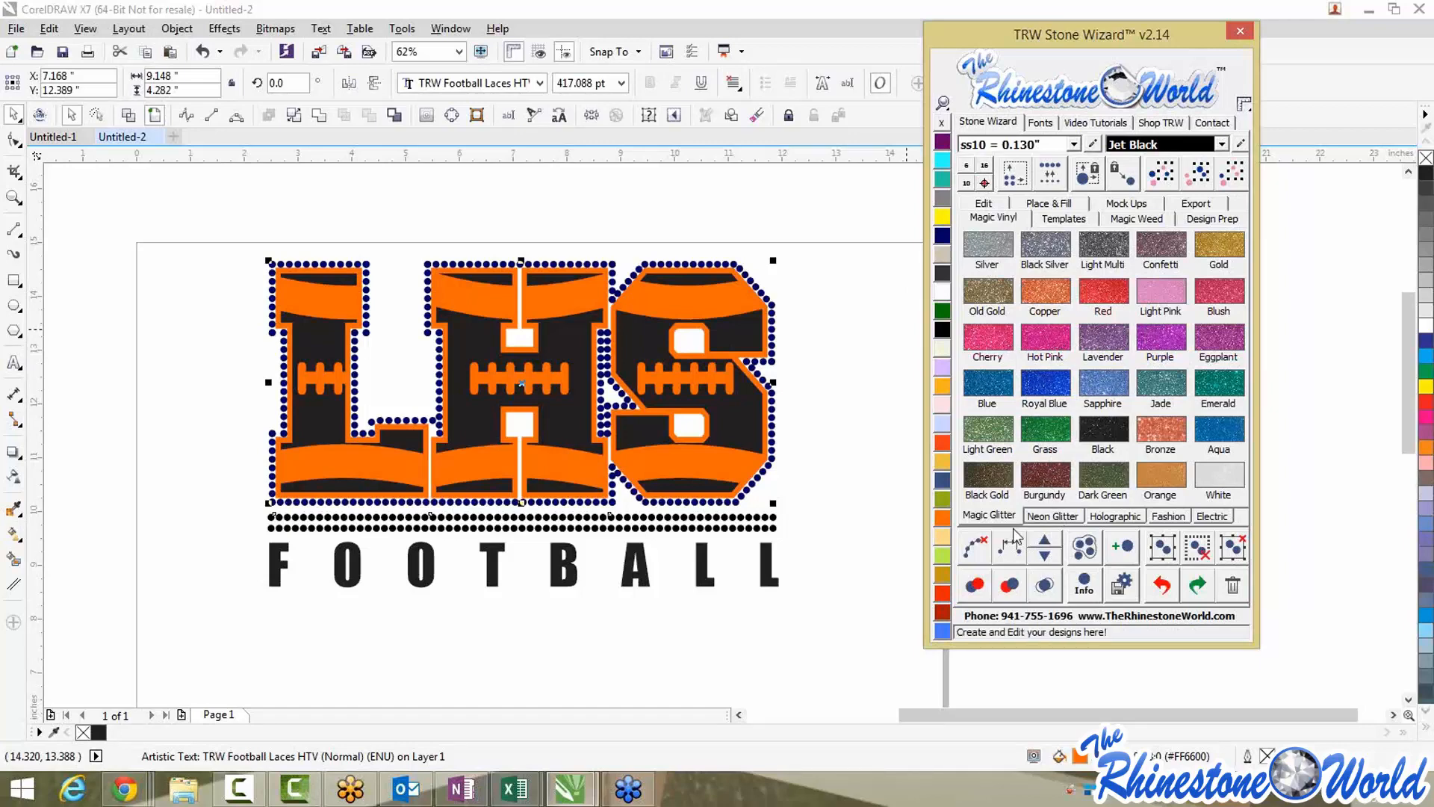
click(1076, 525)
click(1111, 519)
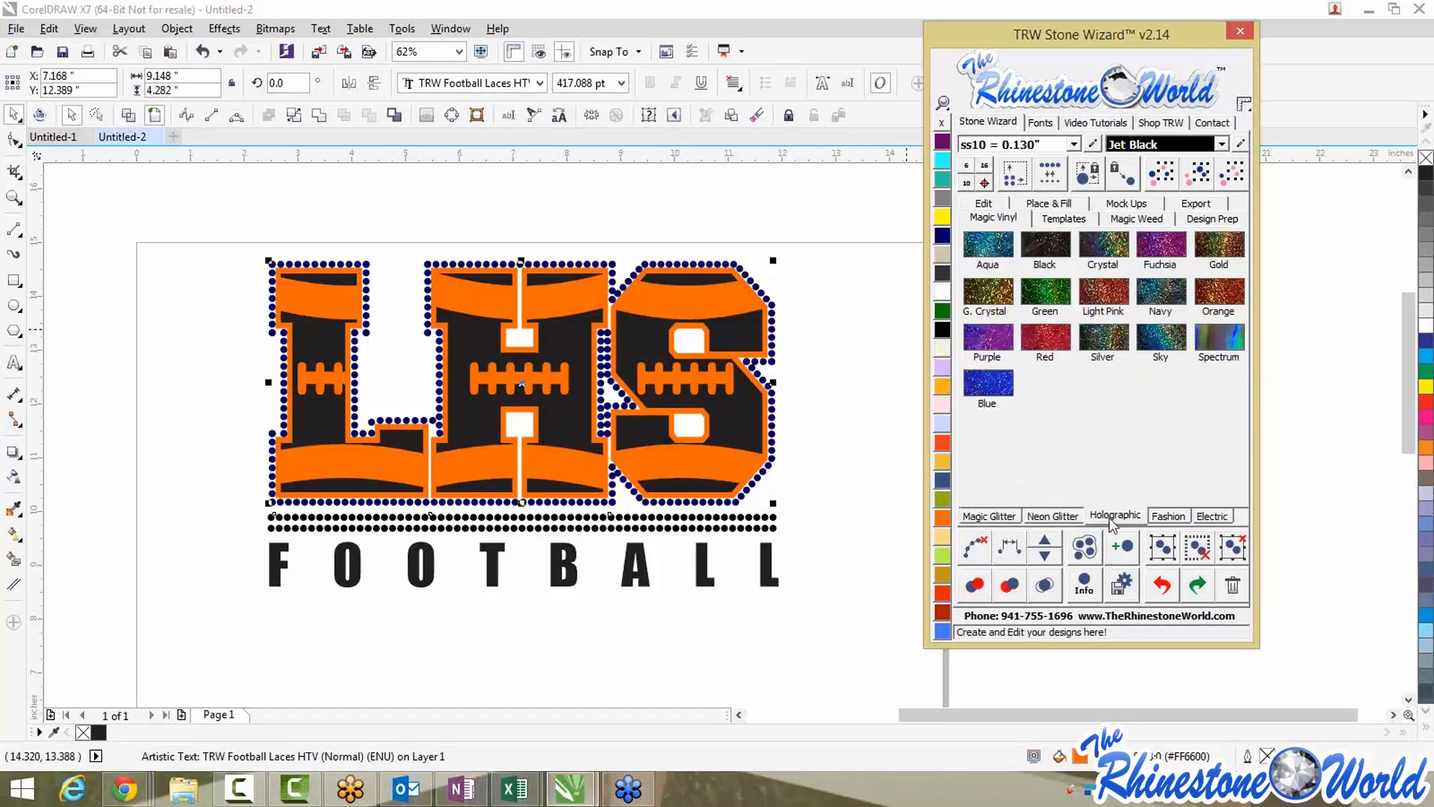
click(1170, 517)
click(1213, 518)
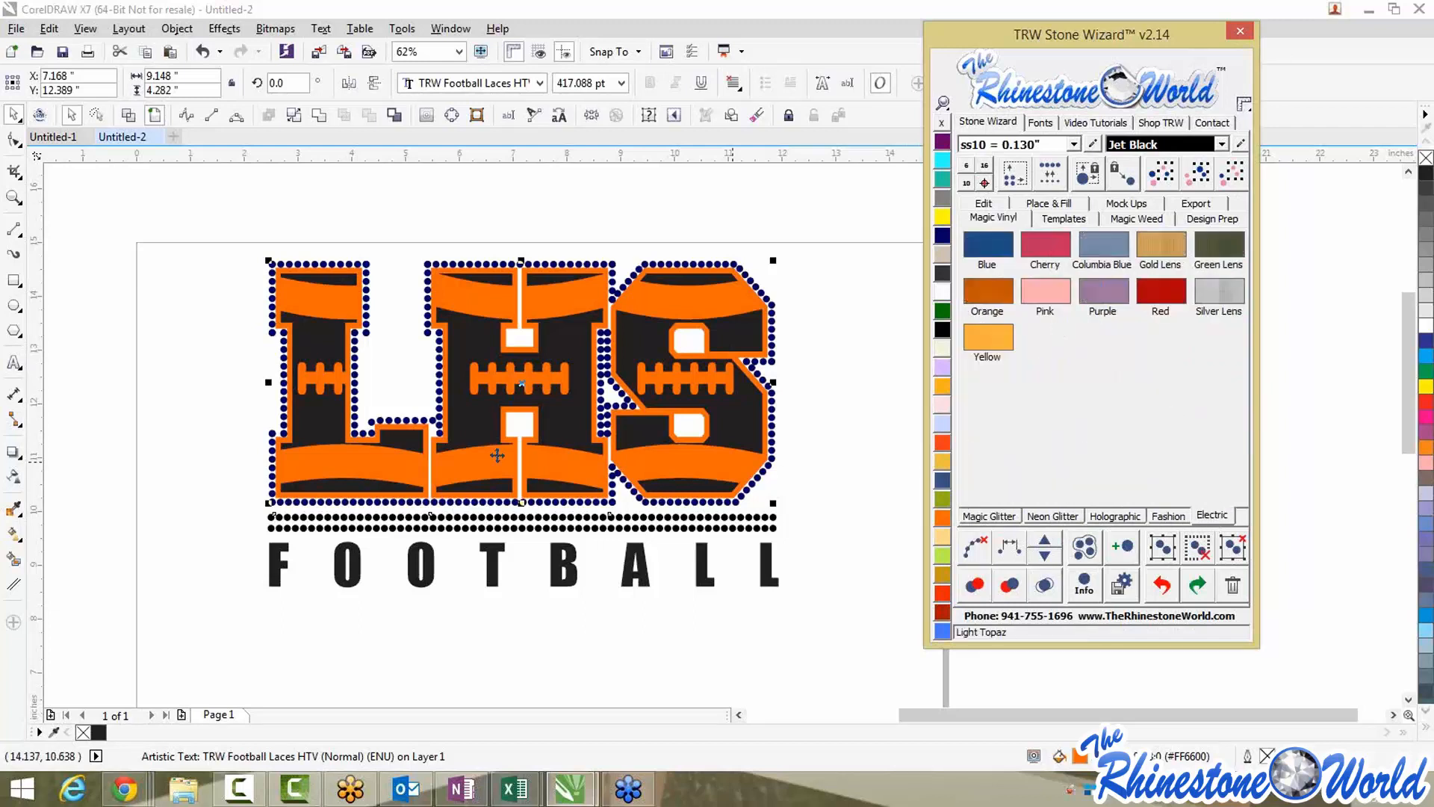
click(976, 515)
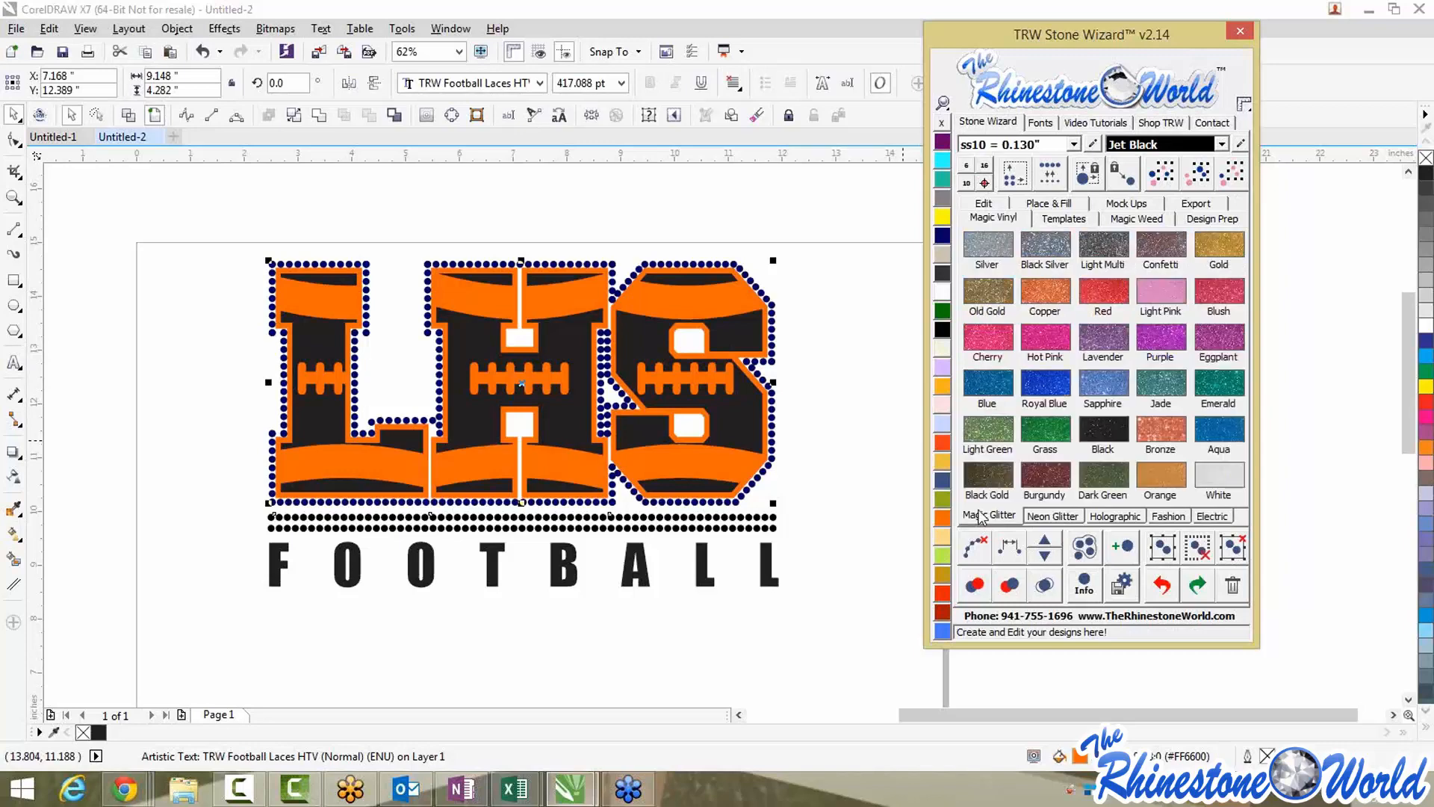
click(1159, 348)
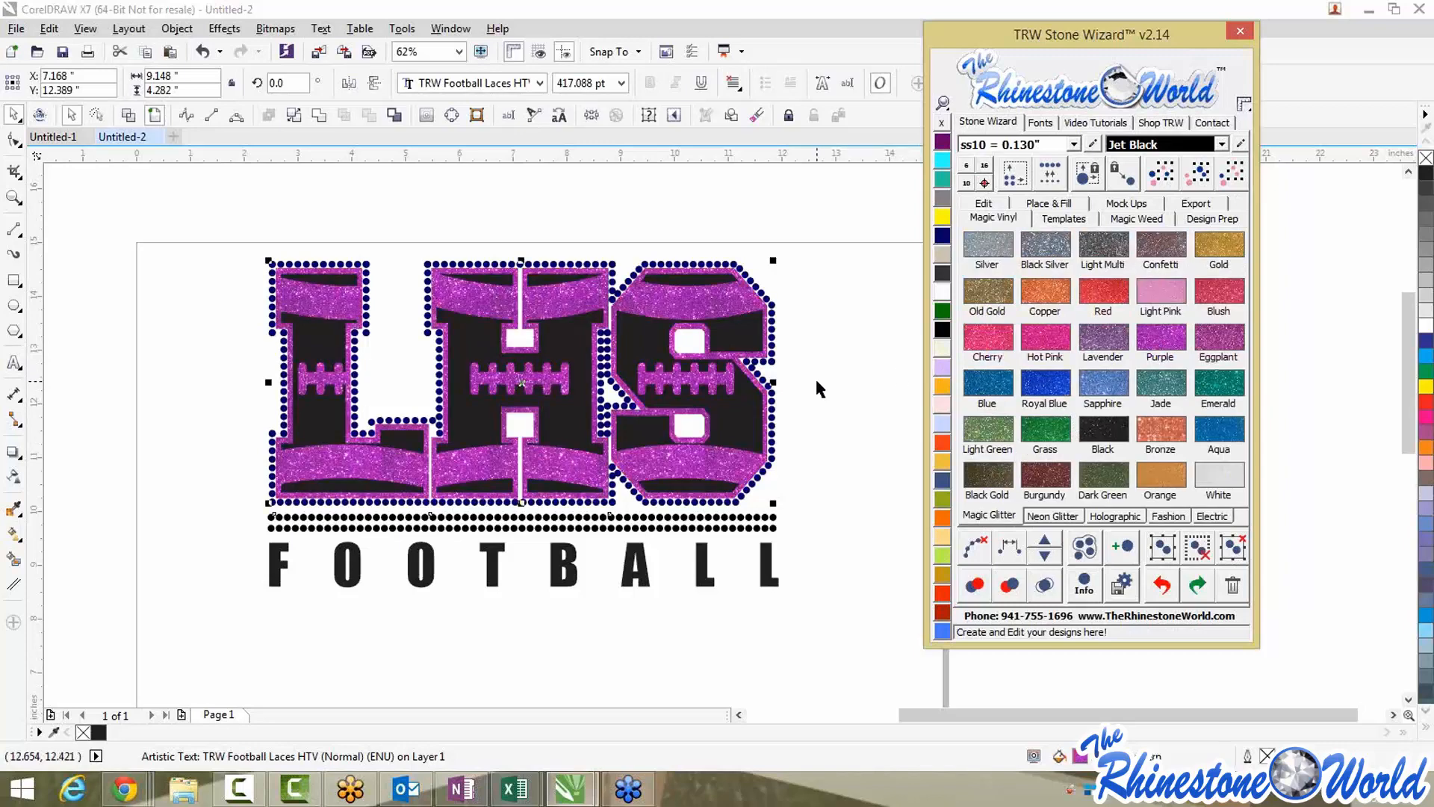
click(814, 377)
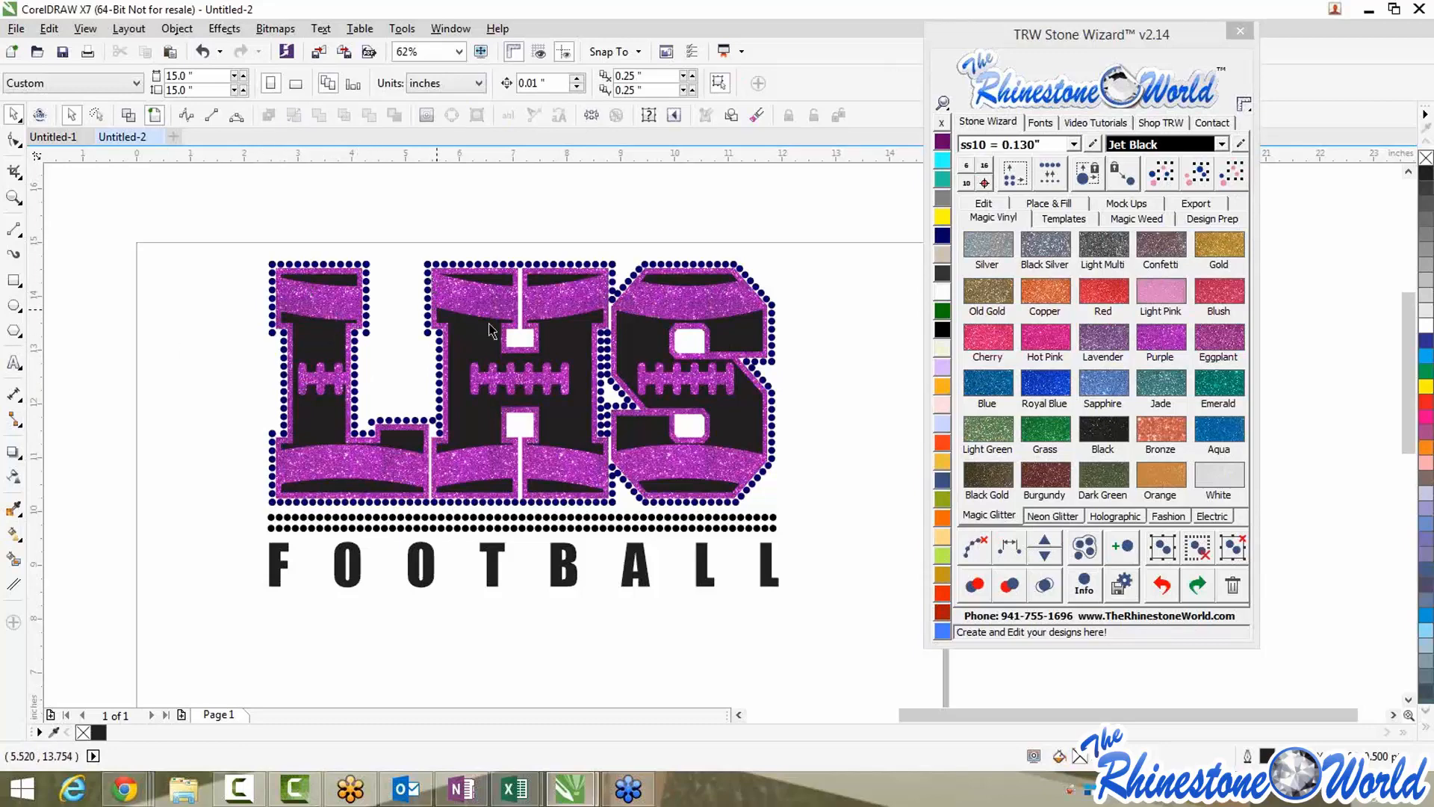
Fill the black layer of the LHS lettering with Magic Glitter Gold
click(724, 351)
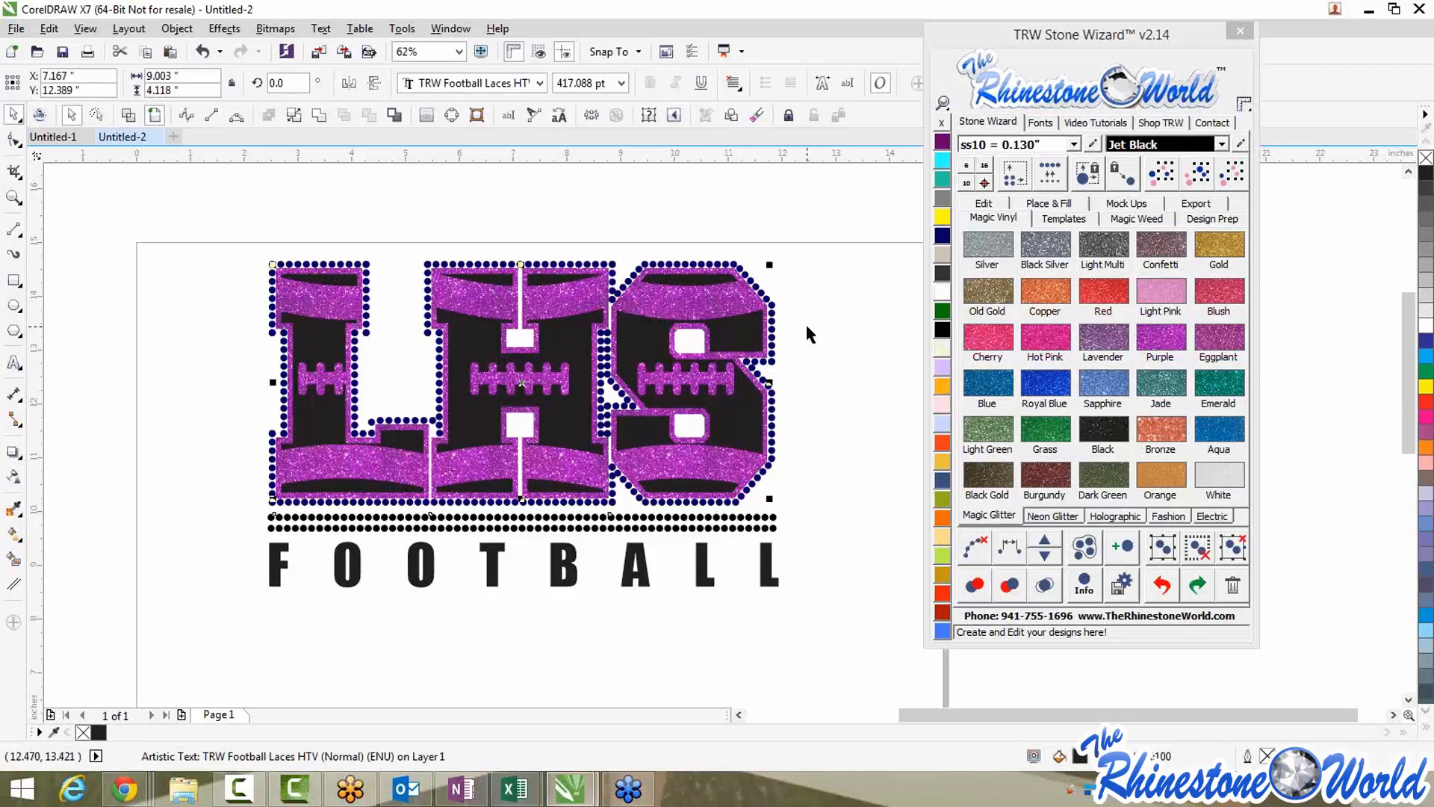
click(1219, 247)
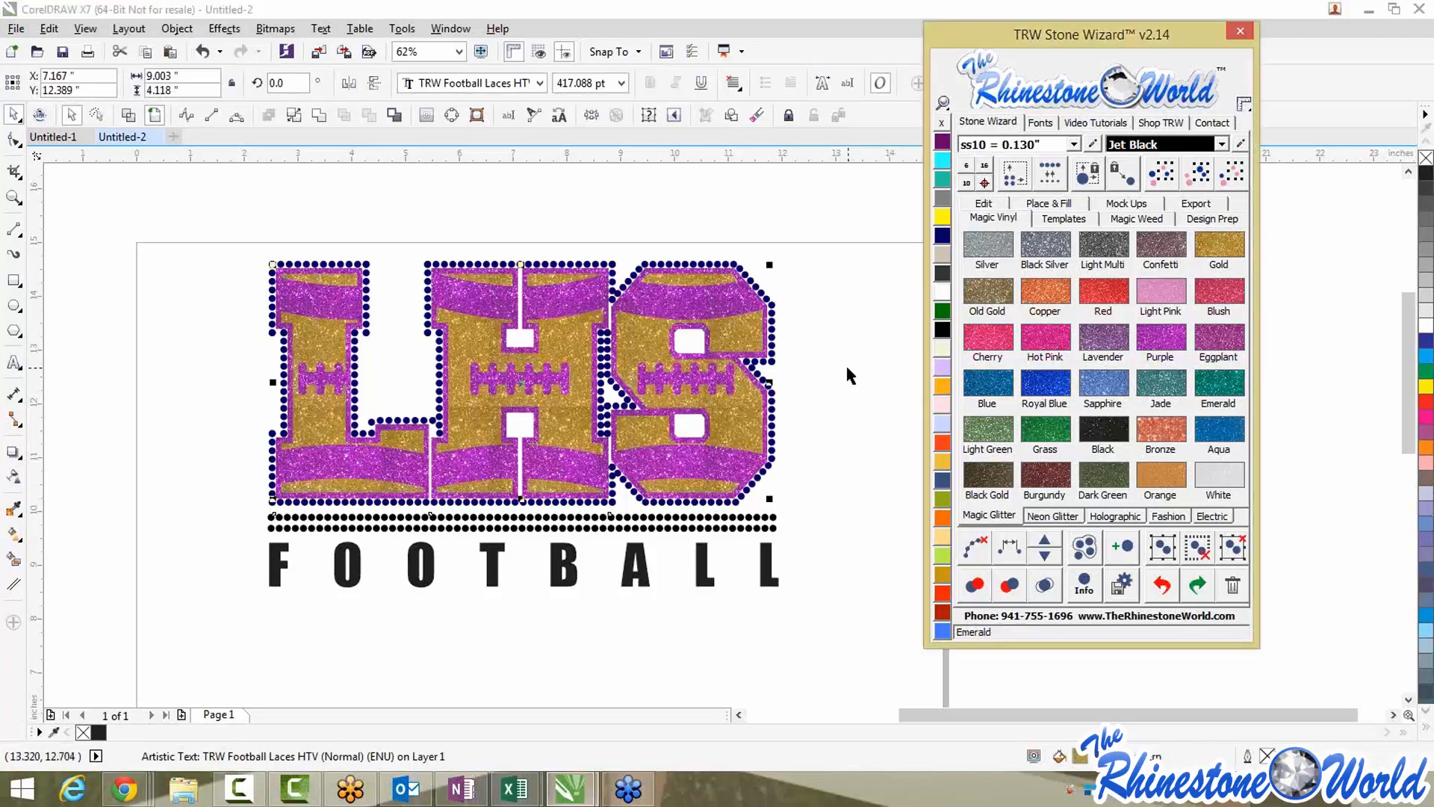
click(875, 369)
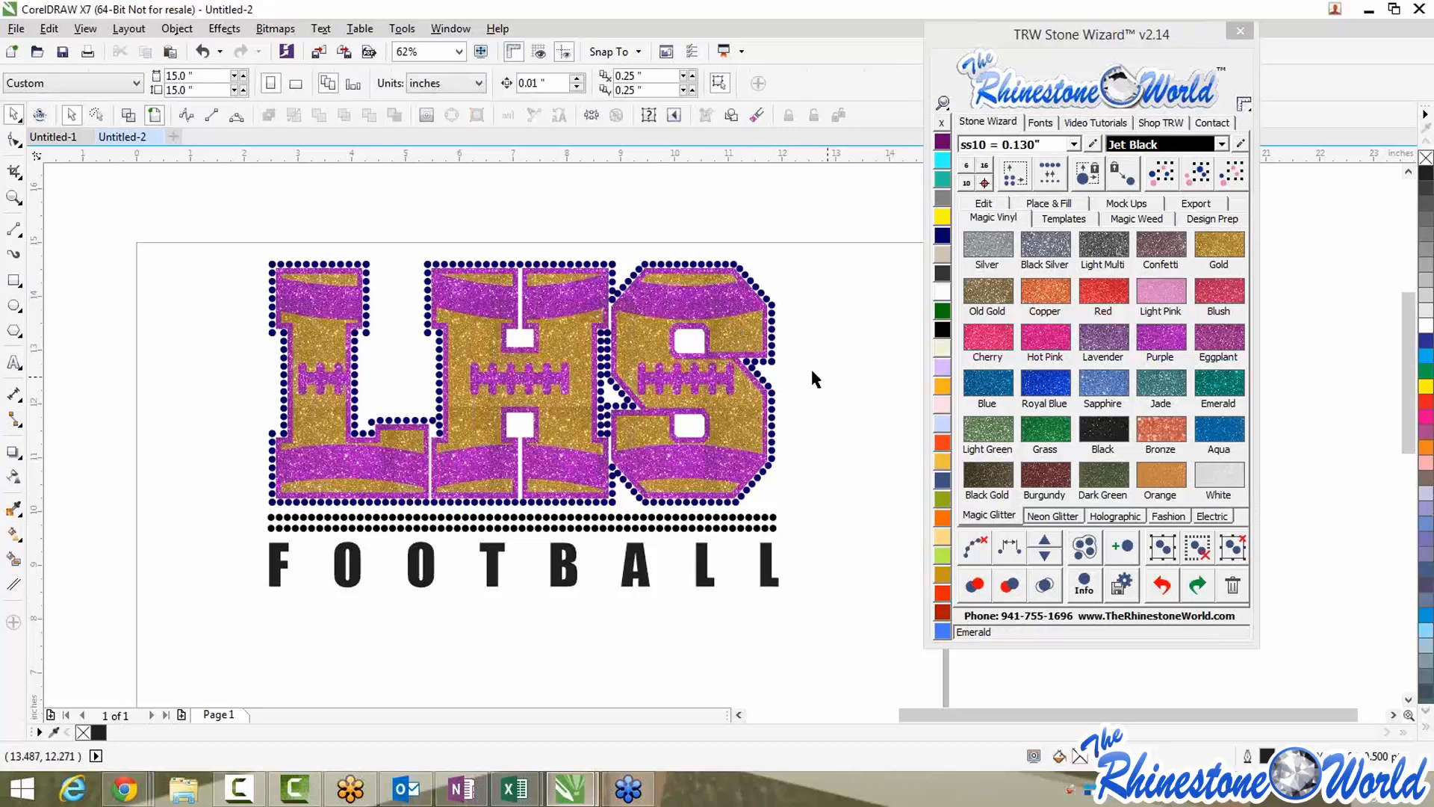
click(772, 337)
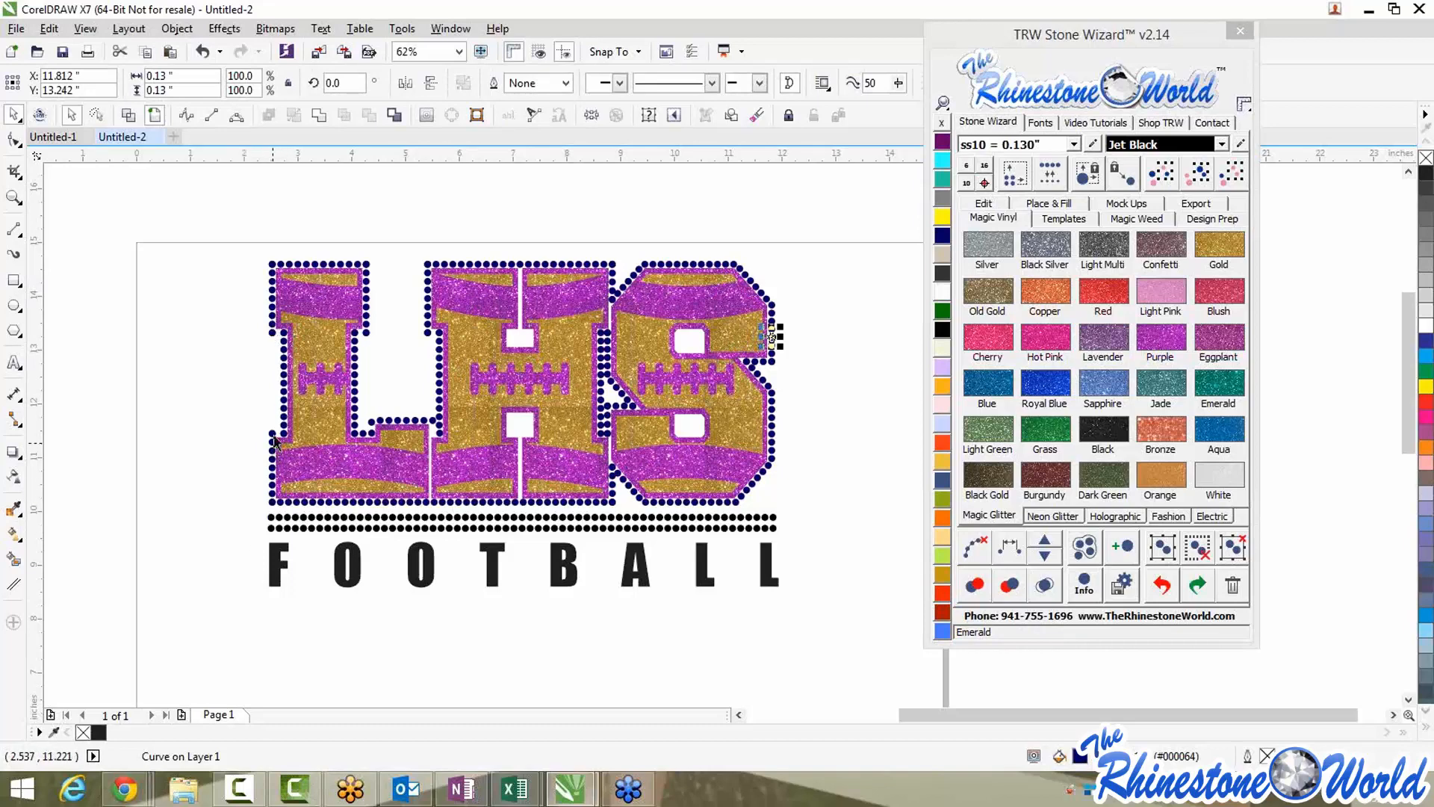
click(283, 407)
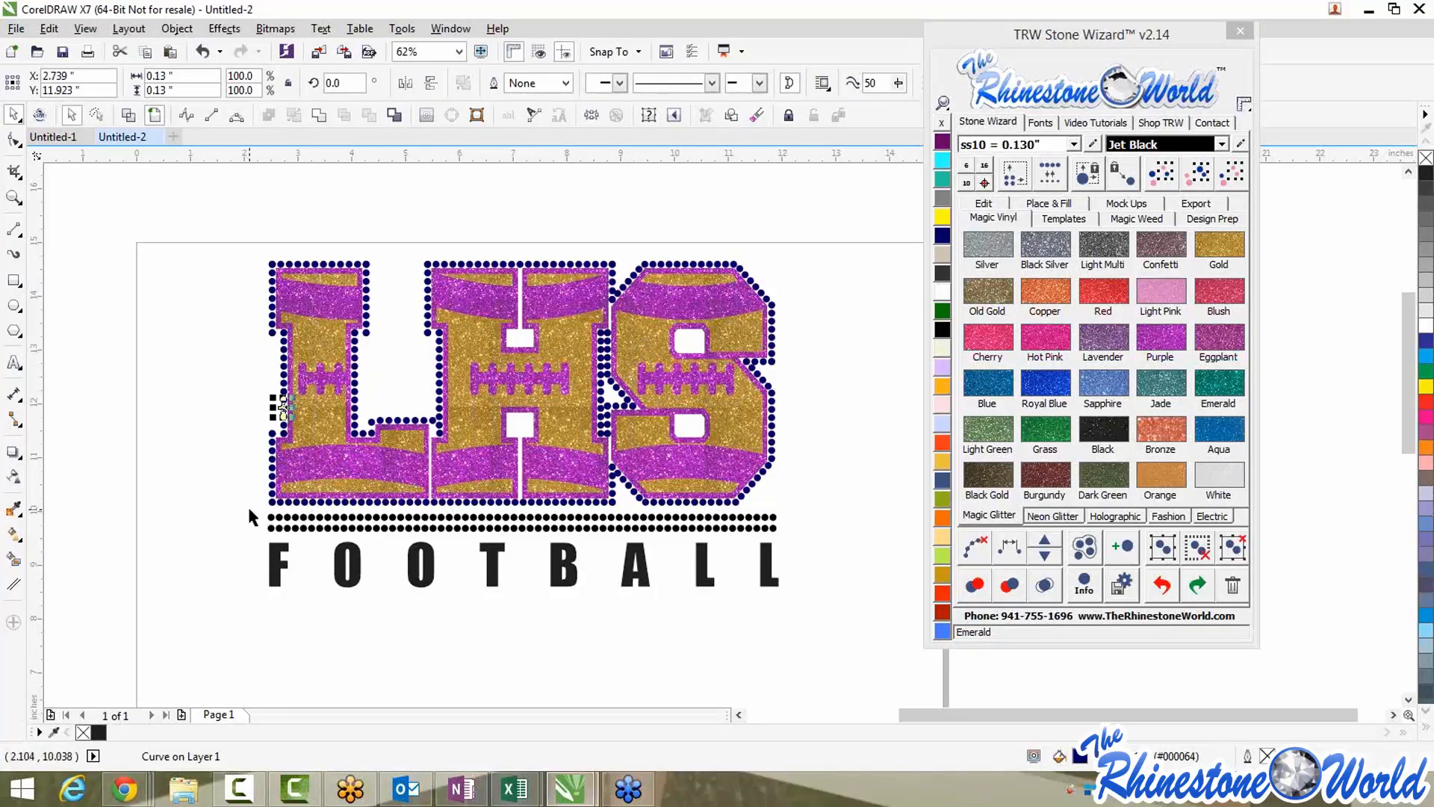
drag(250, 510, 826, 551)
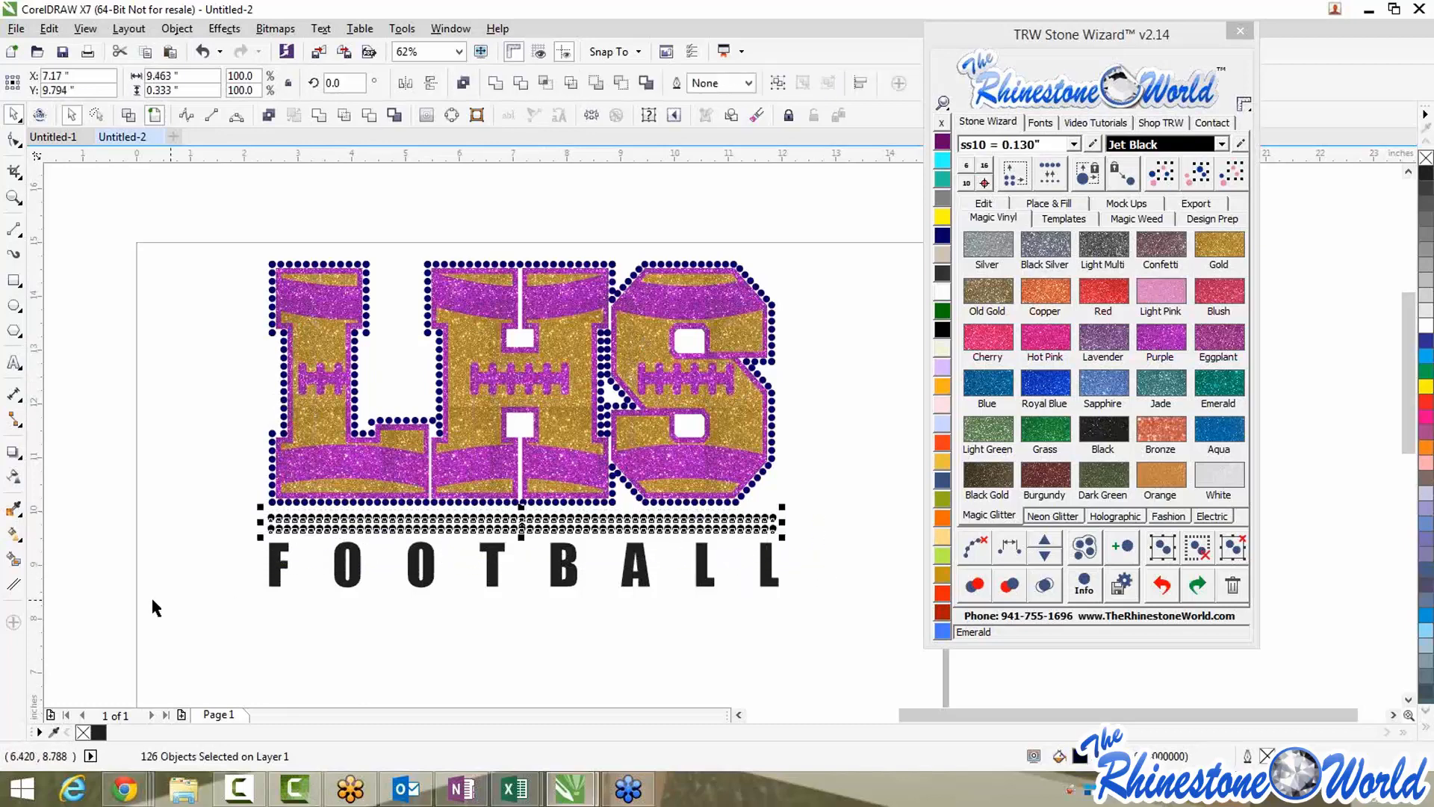
click(192, 515)
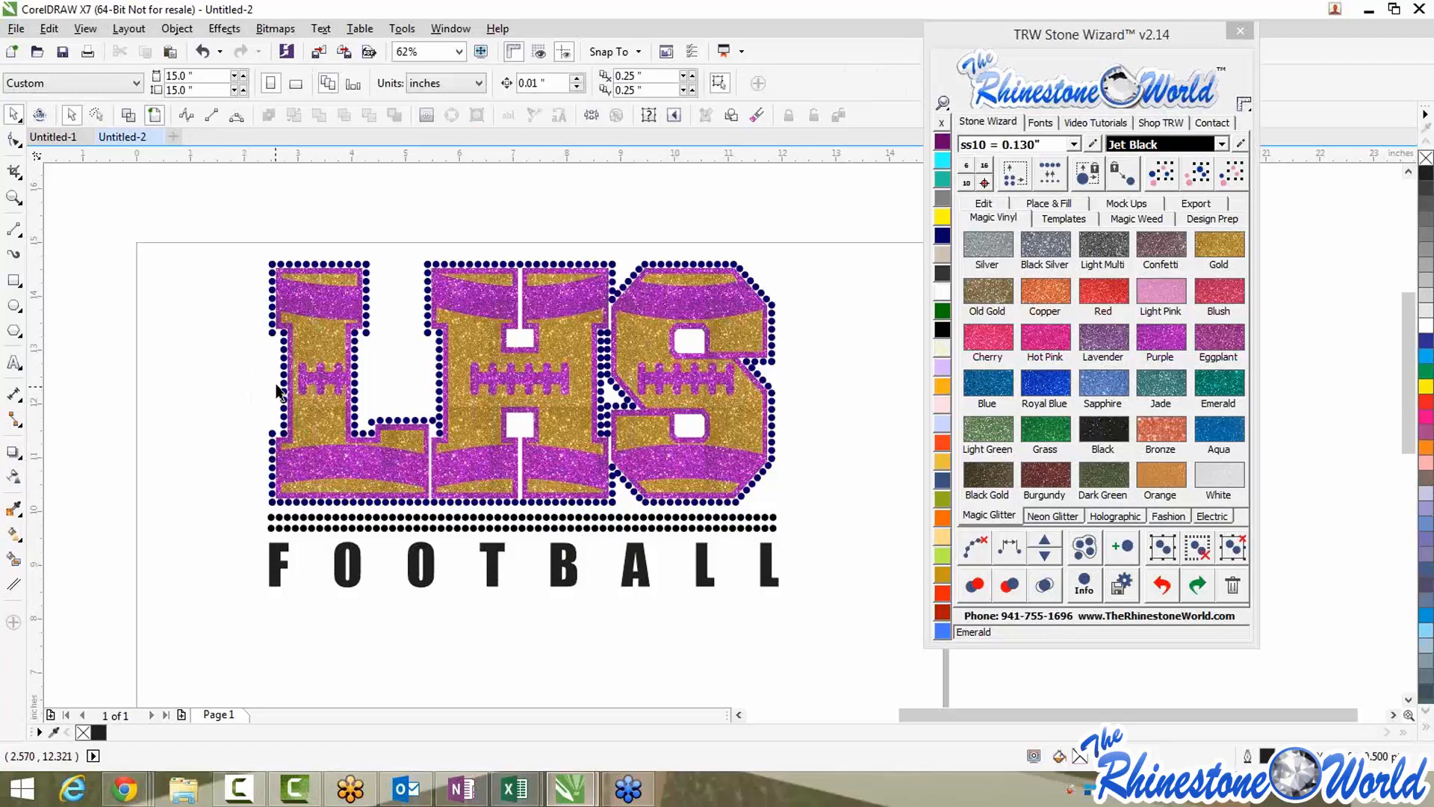
click(283, 335)
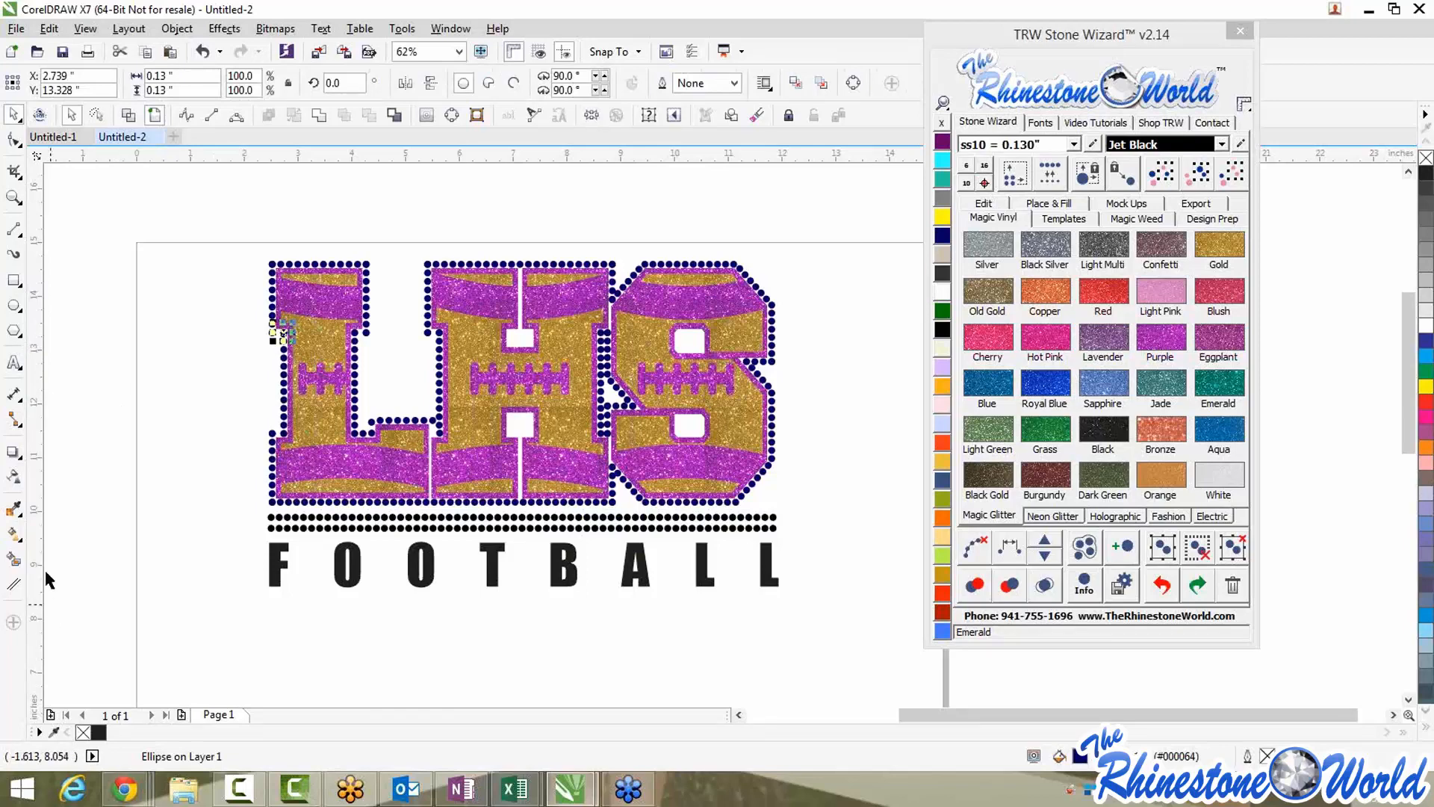
Duplicate the complete LHS FOOTBALL design, placing the copy beneath the original at about Y 3.05 in
click(134, 454)
scroll(134, 454, down, 2)
drag(142, 318, 554, 617)
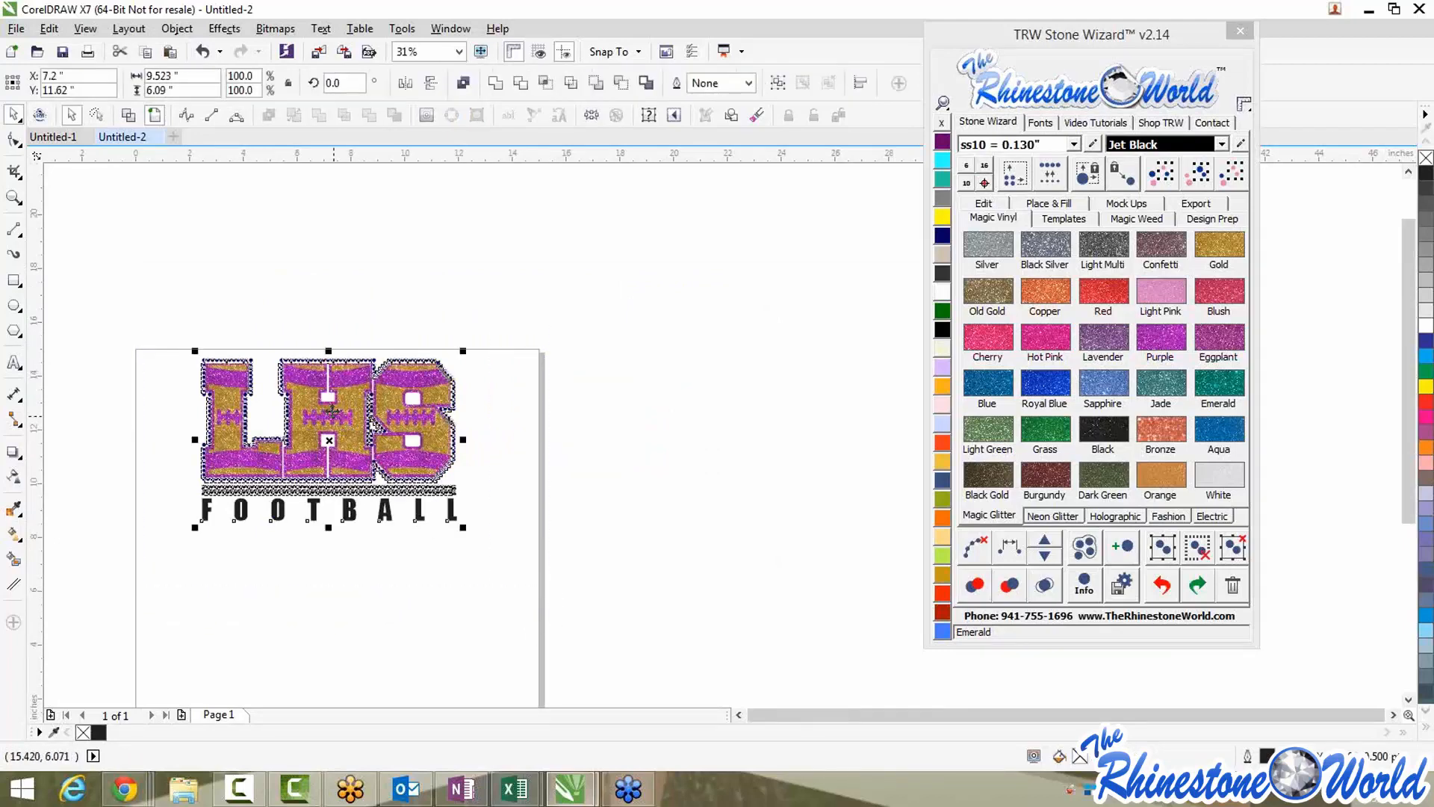
drag(329, 416, 319, 643)
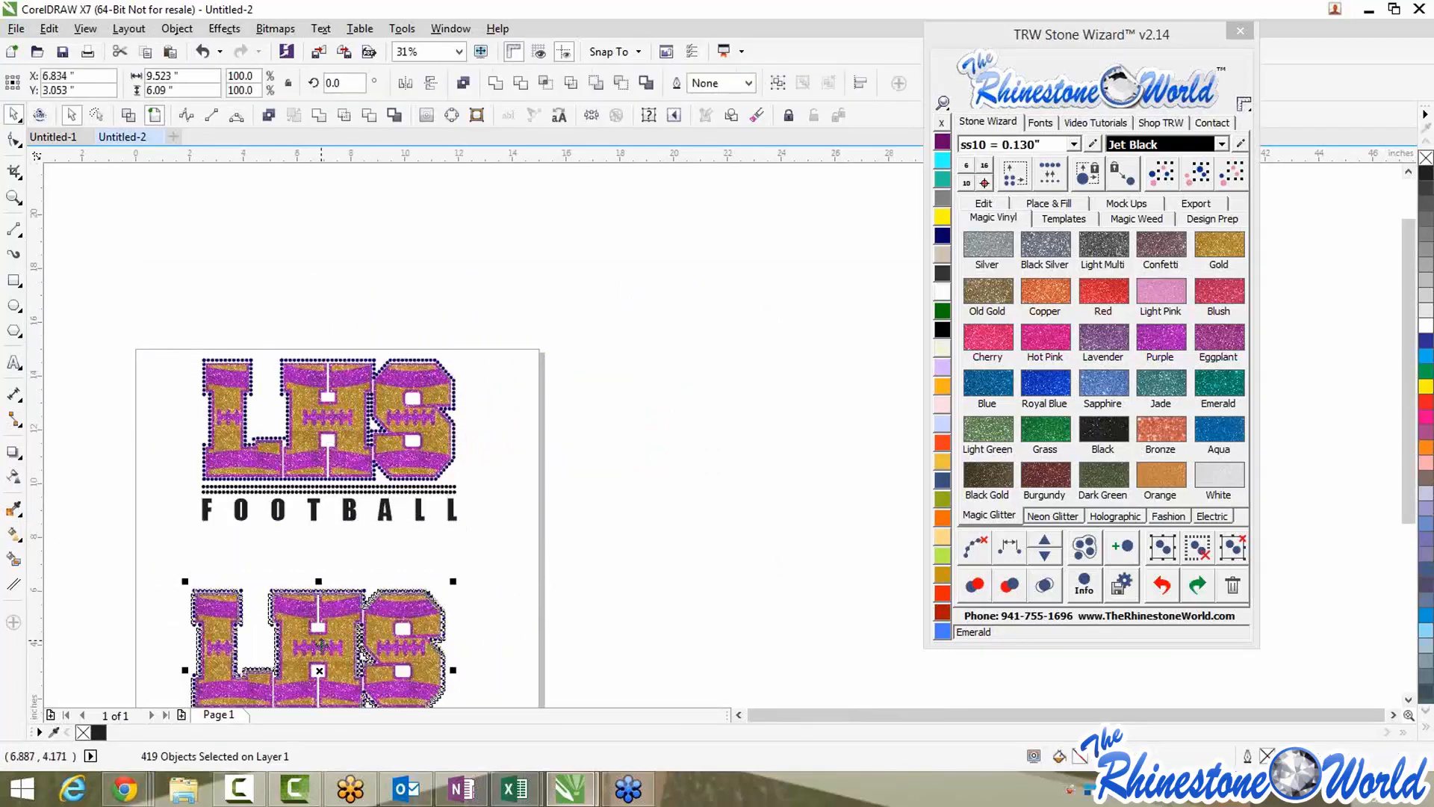
click(95, 506)
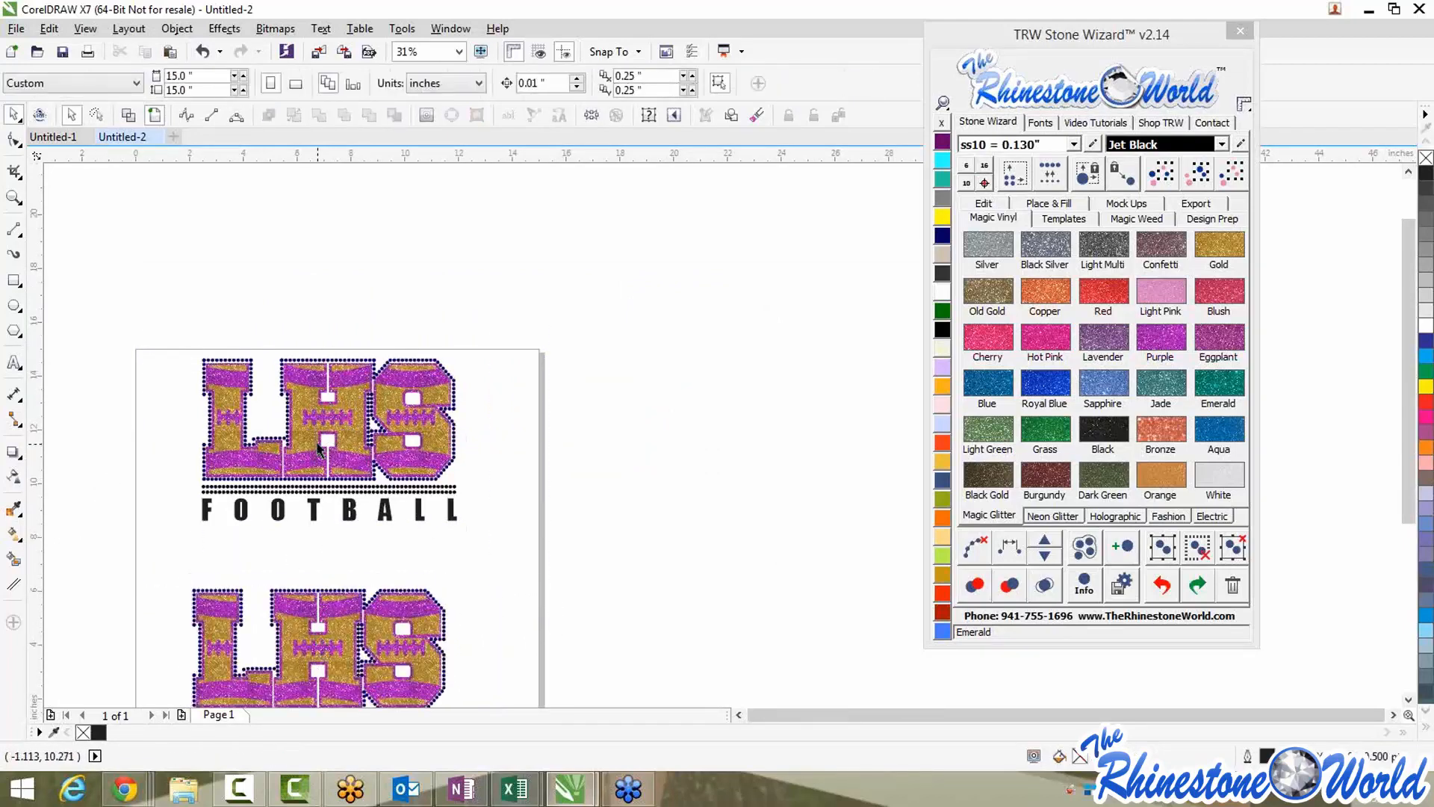
Delete all dark blue outline stones around the LHS lettering and remove the duplicated design below
scroll(316, 444, up, 1)
click(259, 442)
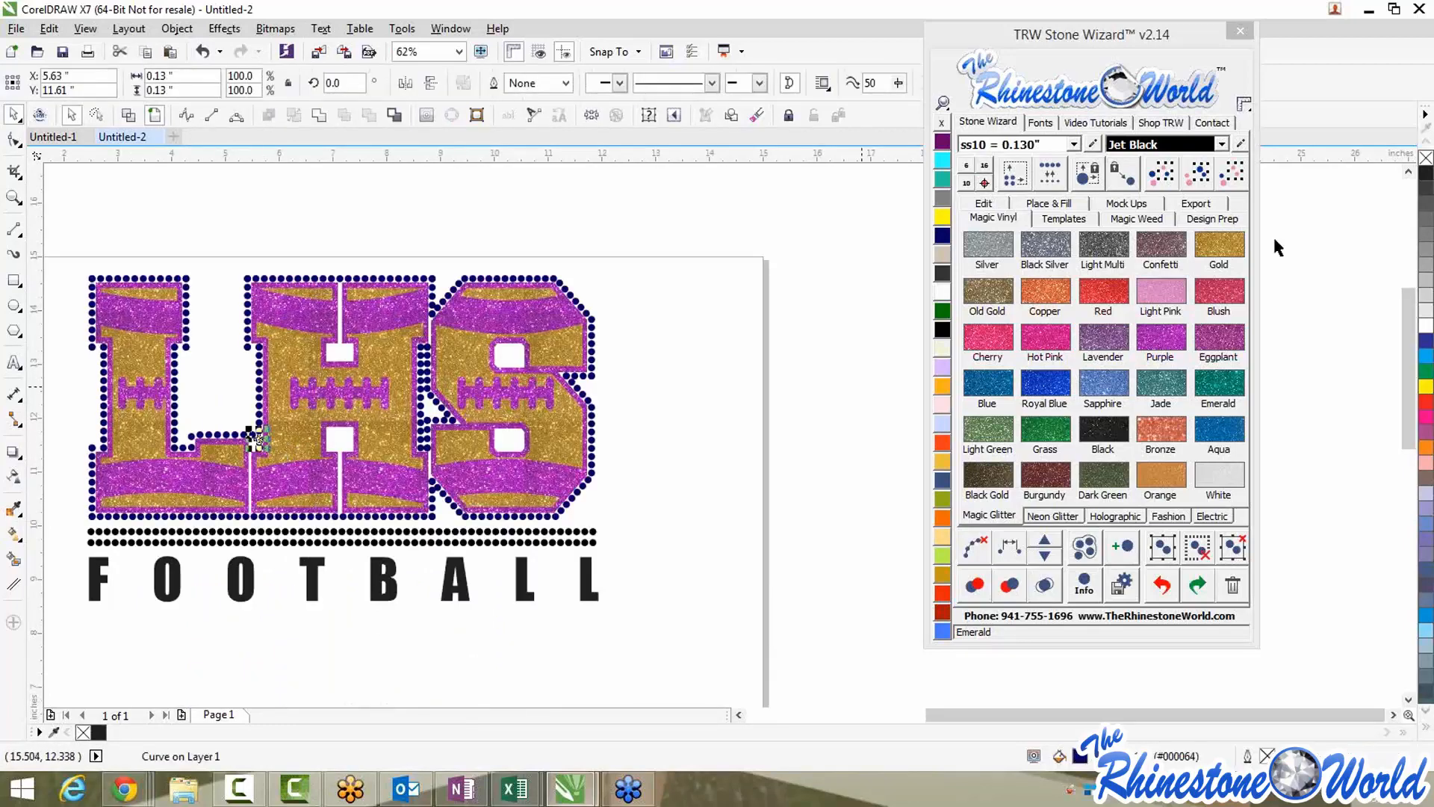
click(1199, 173)
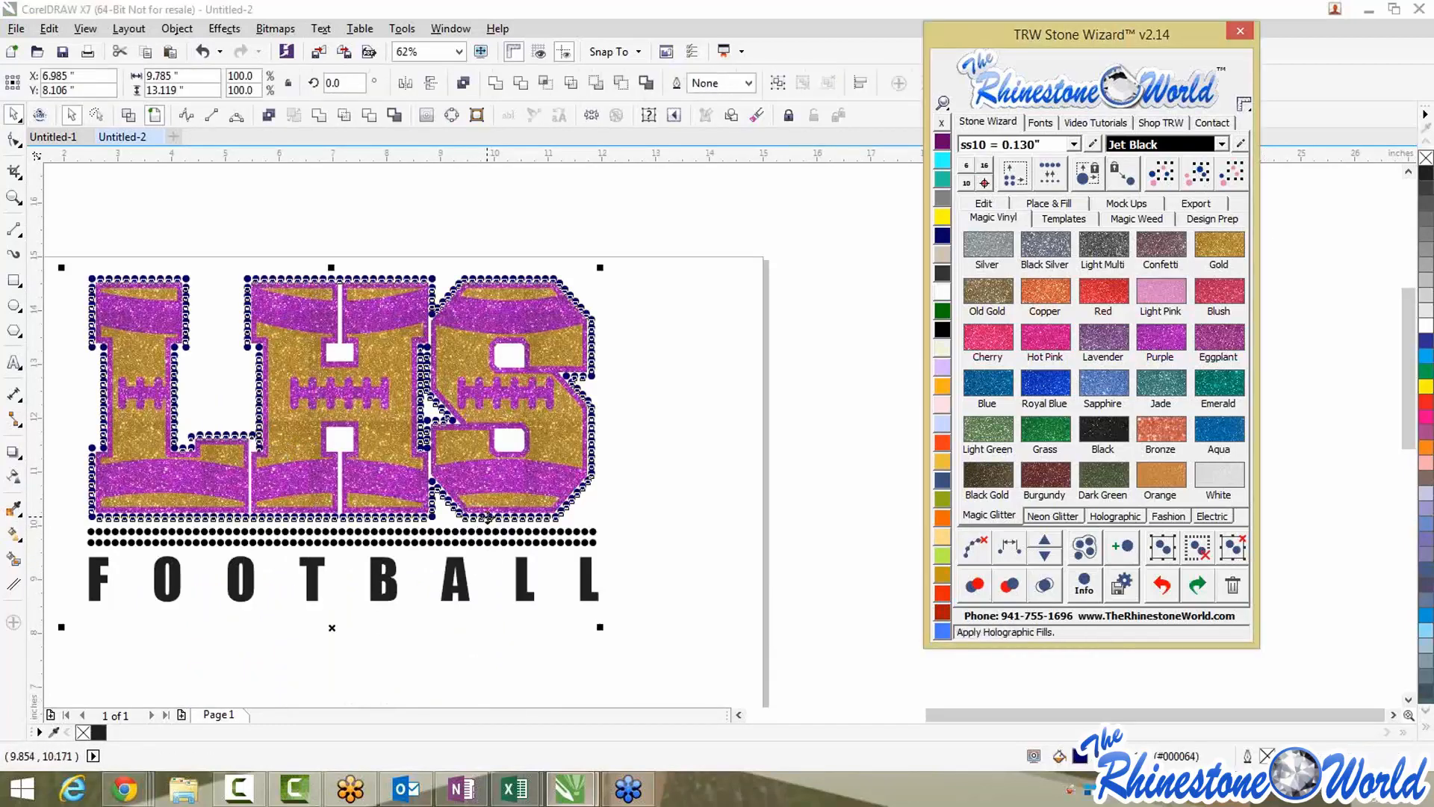
click(688, 517)
scroll(689, 519, down, 1)
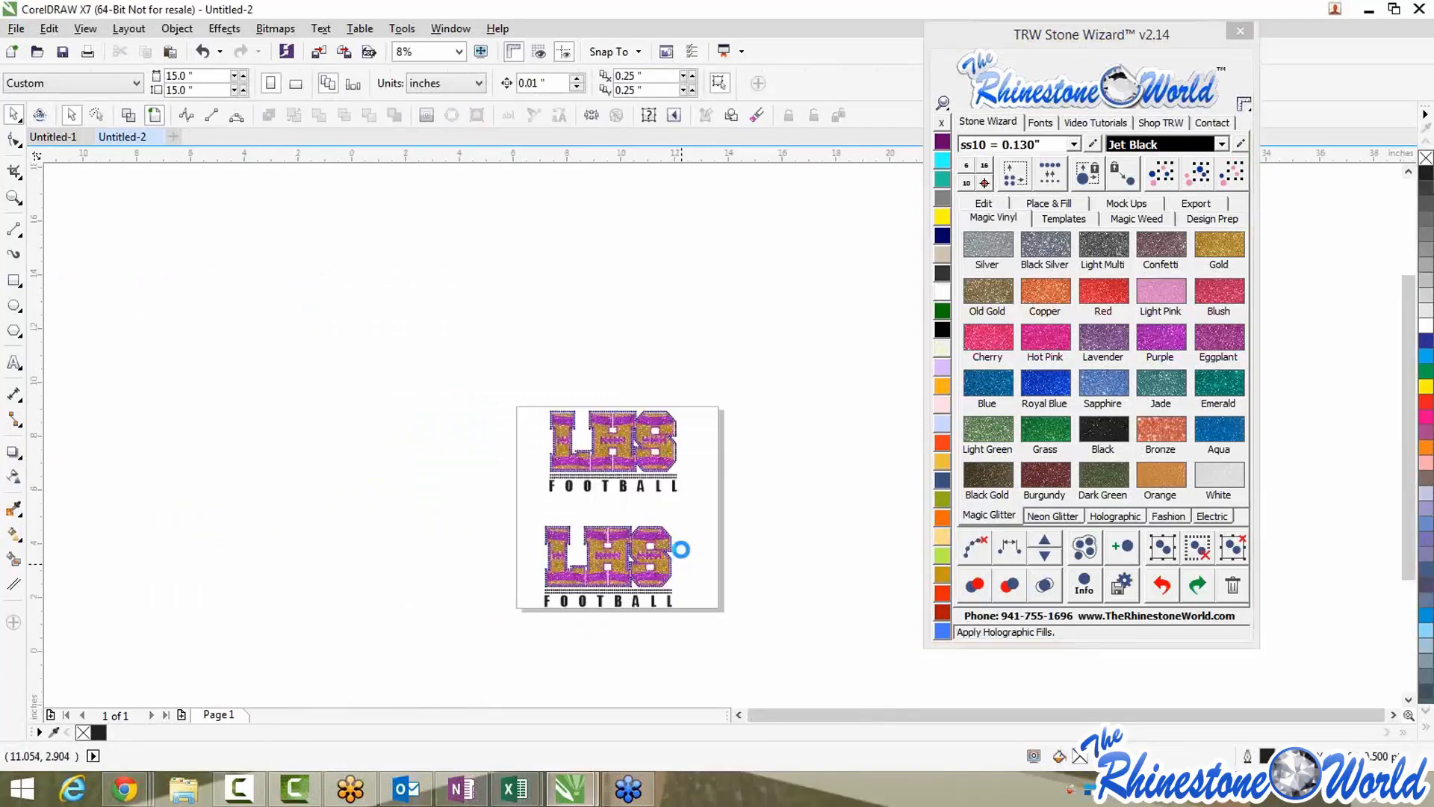
click(669, 362)
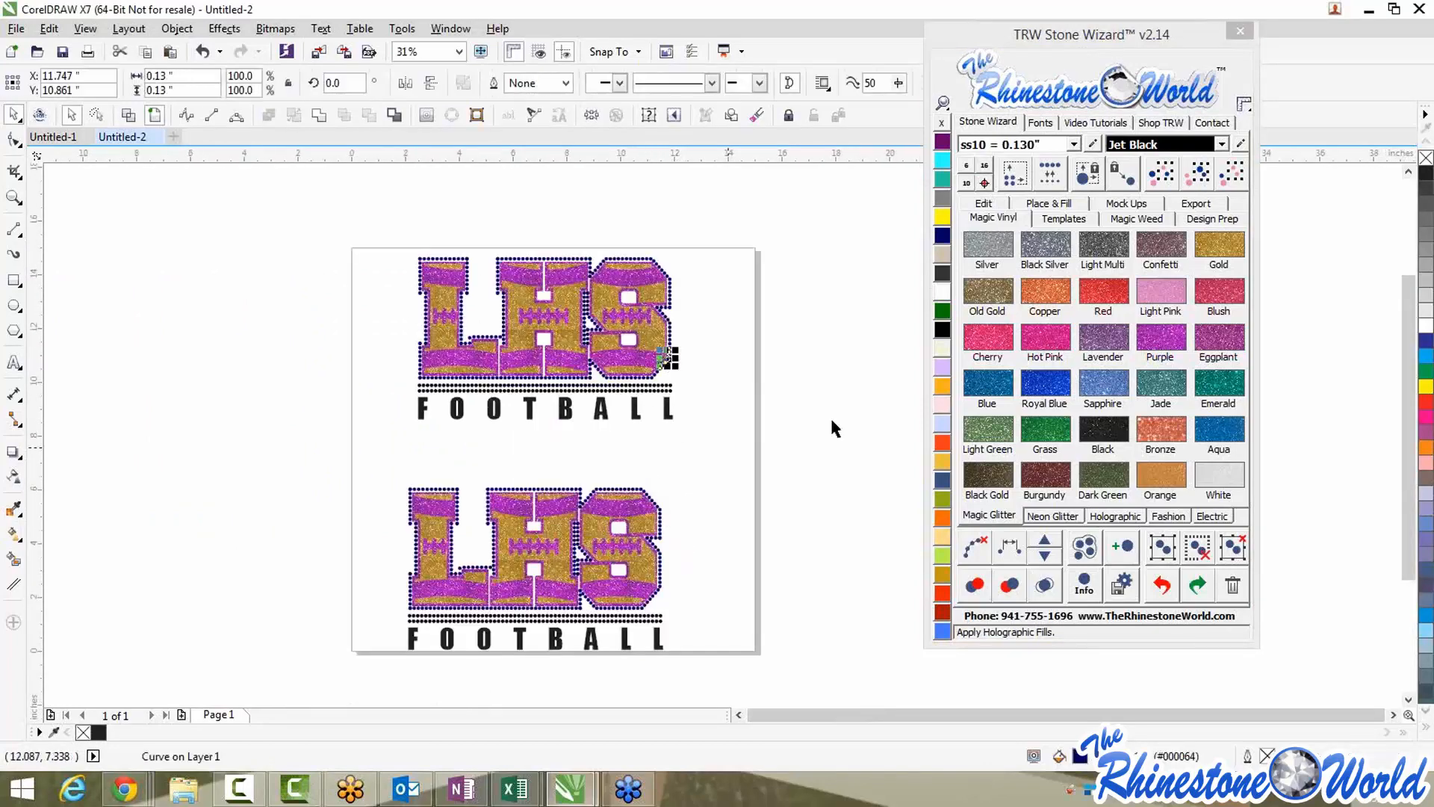
shift+click(424, 553)
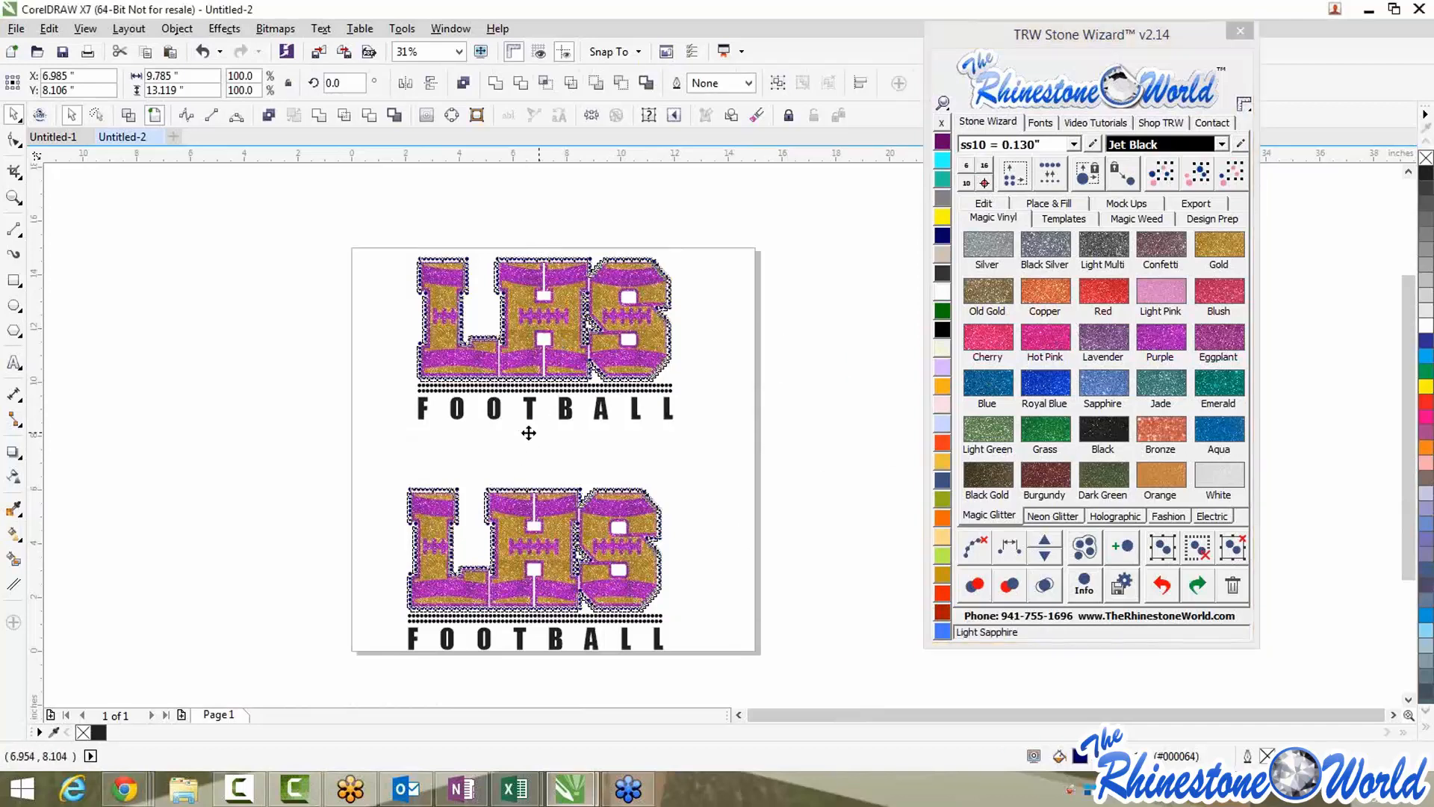
drag(538, 431, 738, 679)
click(356, 457)
key(Delete)
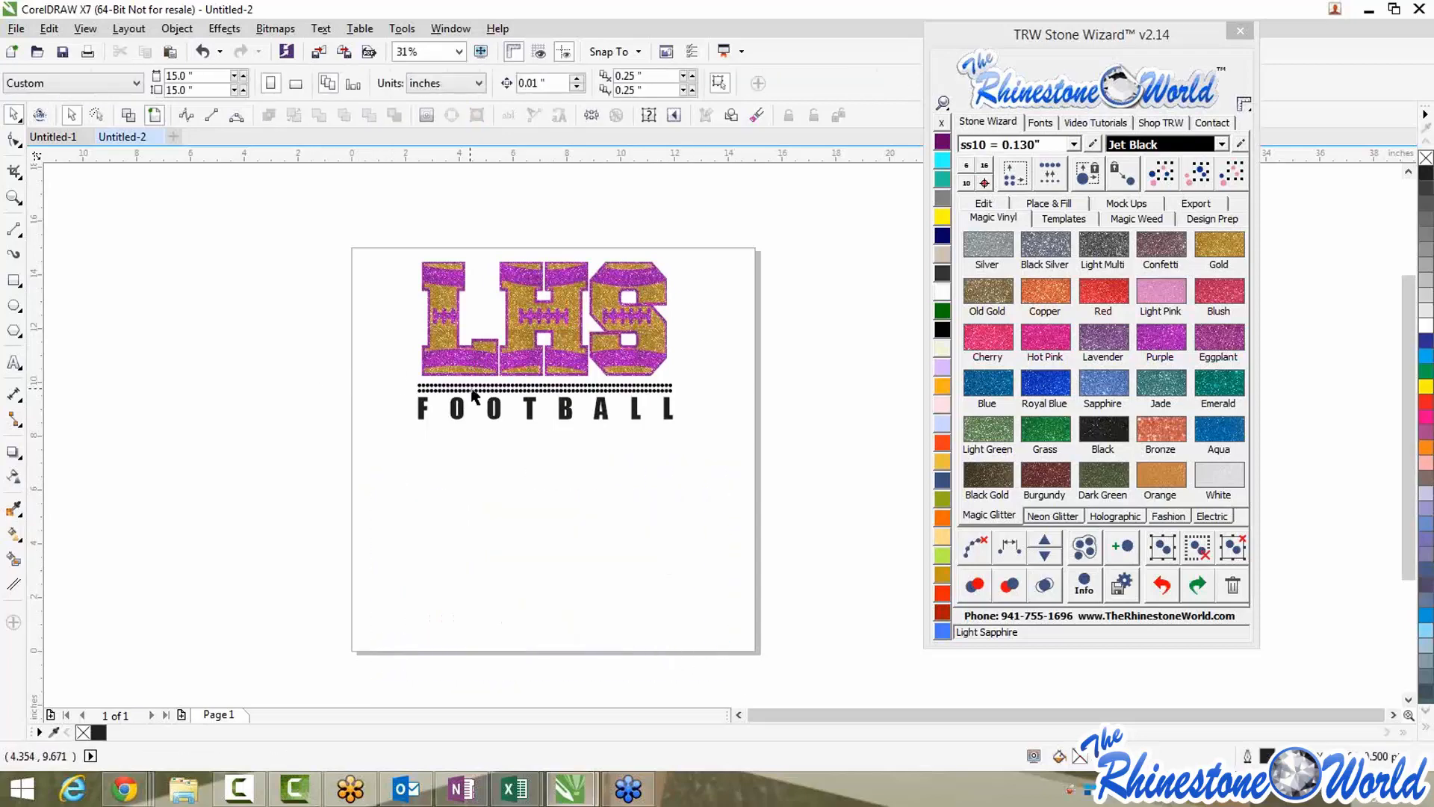
Move the two stone rows and the FOOTBALL text together up to about Y 9.39 in, closer to the LHS lettering
scroll(474, 393, up, 2)
drag(327, 373, 920, 481)
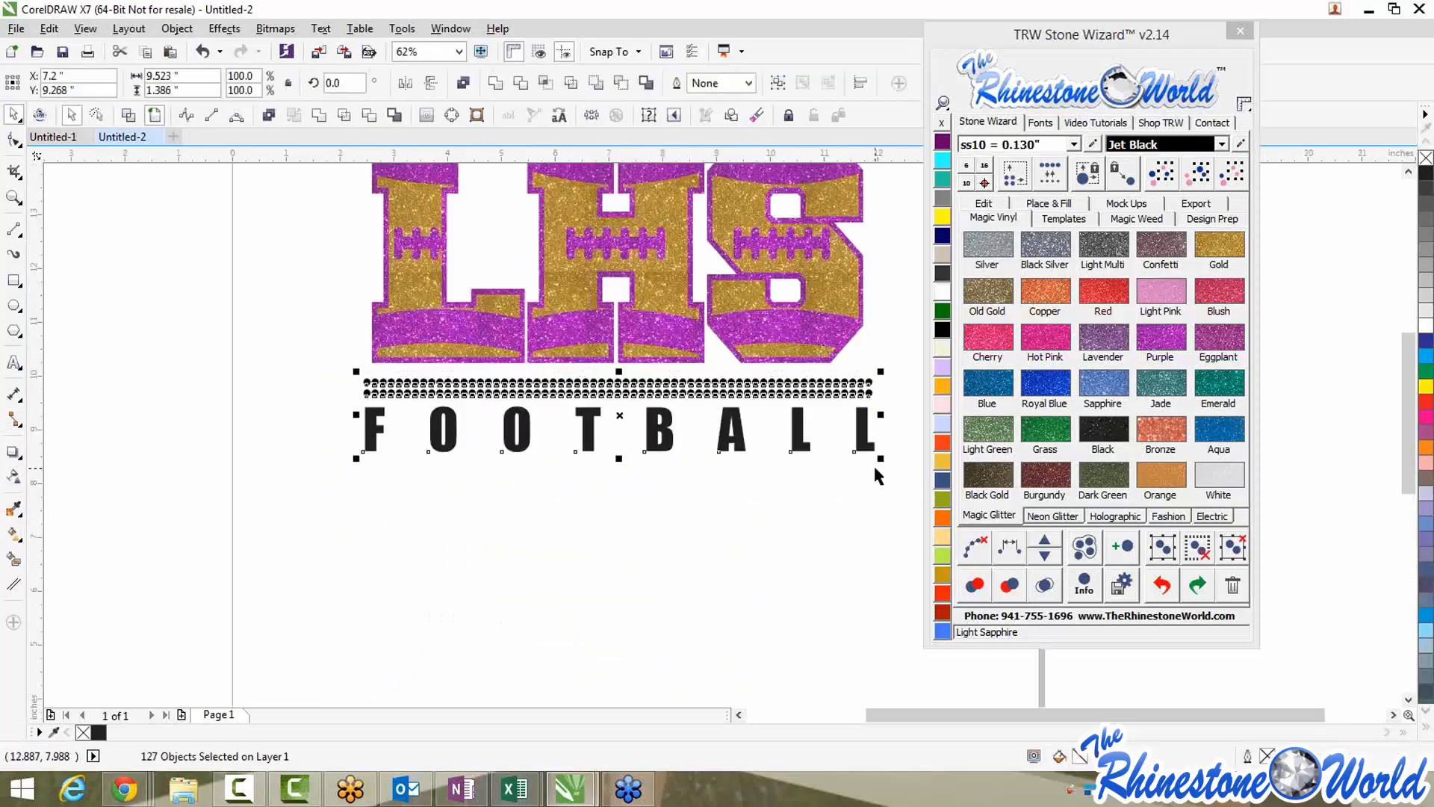
drag(619, 415, 620, 409)
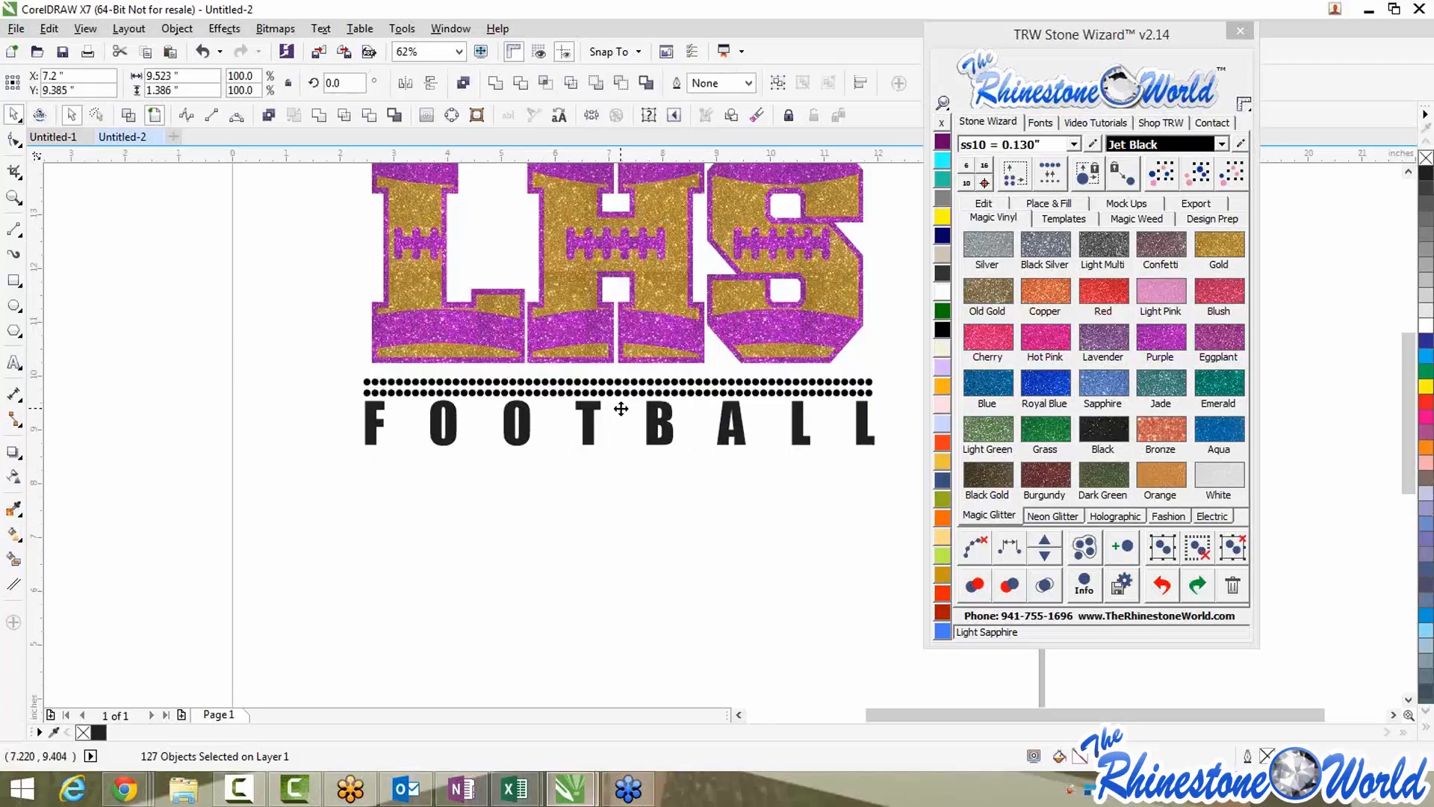
click(579, 497)
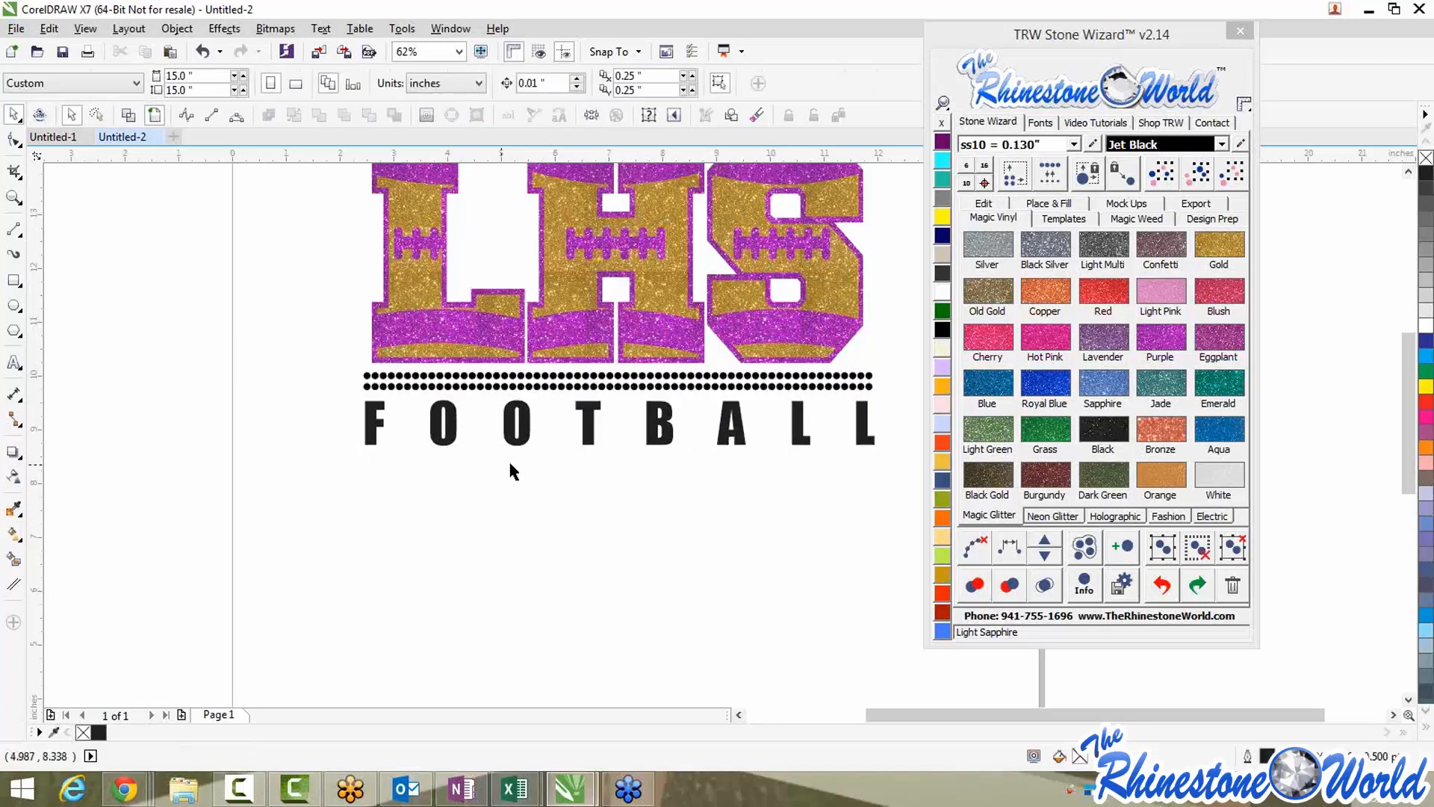
Recolor all stones in the two divider rows to Crystal
scroll(578, 490, down, 4)
scroll(654, 432, up, 4)
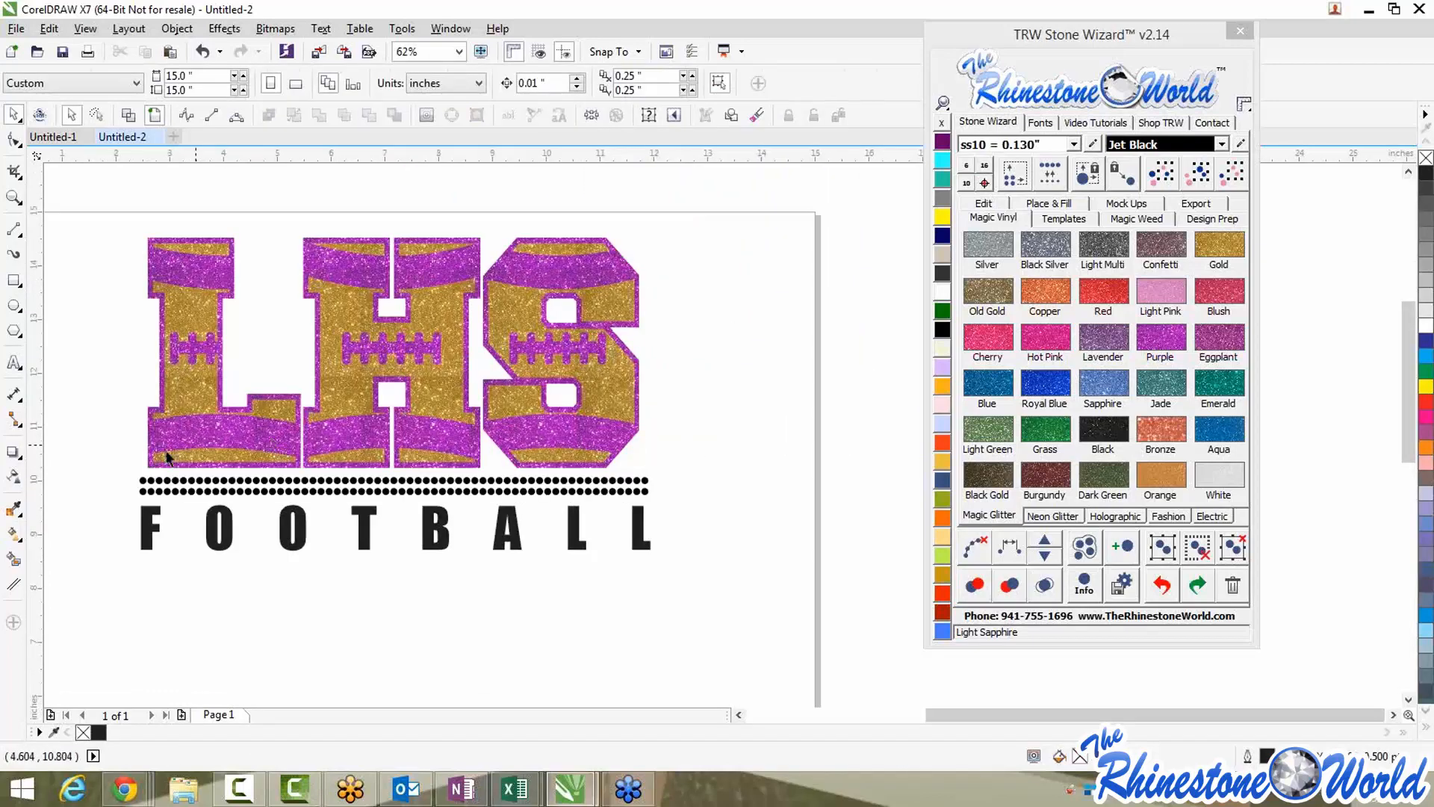
drag(105, 472, 773, 515)
click(943, 292)
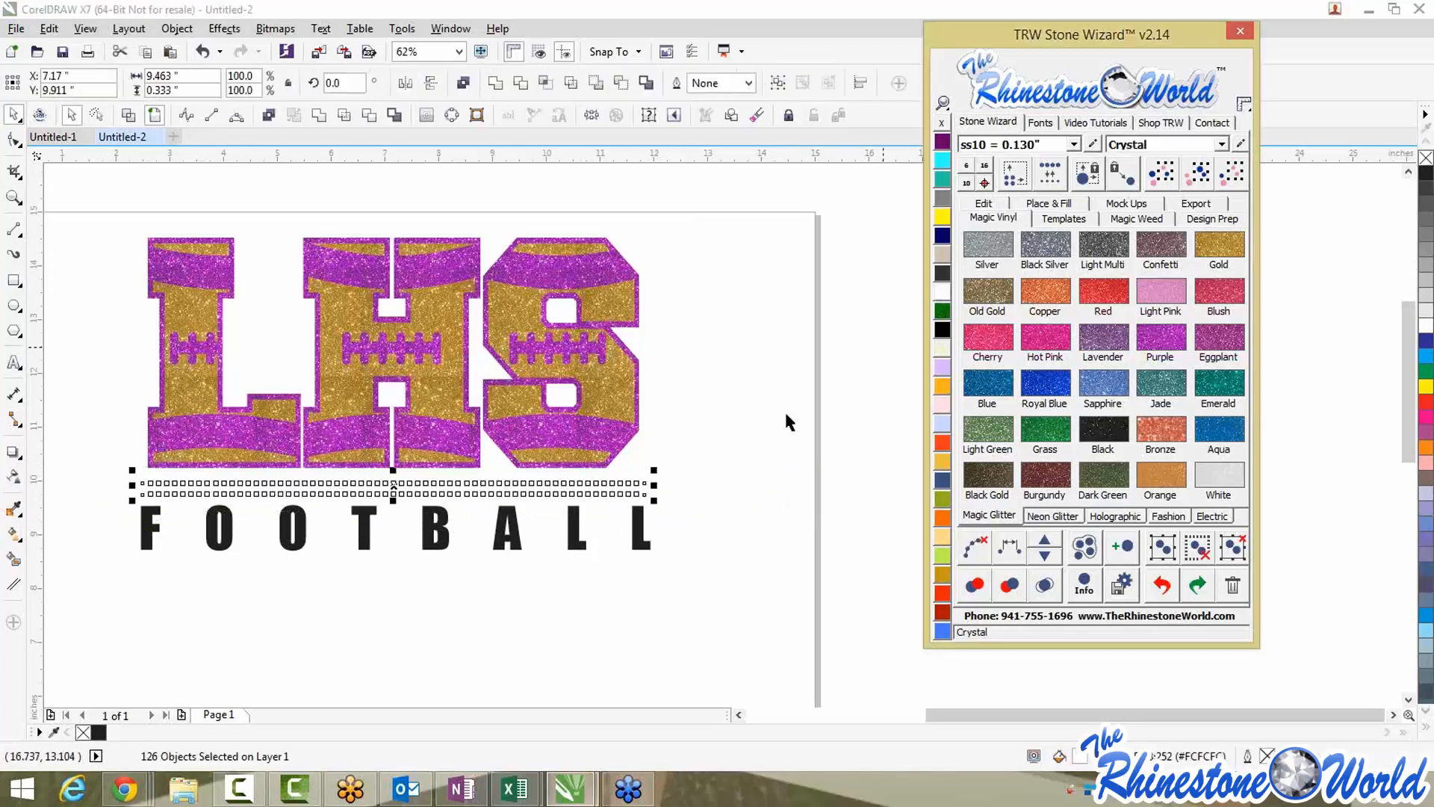
Fill the FOOTBALL text with Magic Glitter Purple
click(640, 542)
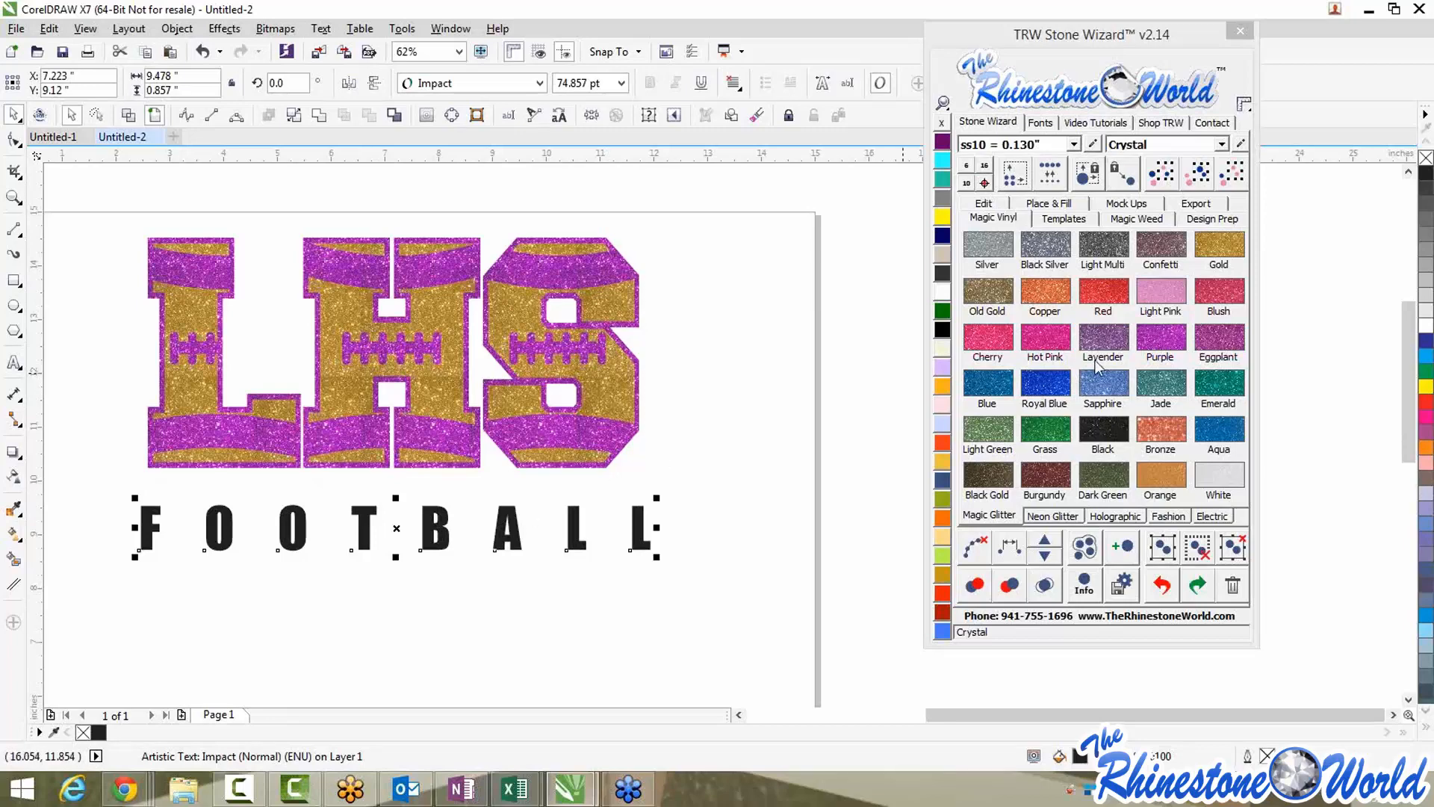
click(1159, 336)
click(749, 527)
Add the text 24 beneath FOOTBALL and enlarge it to about 6.16 by 4.28 in
scroll(748, 527, down, 3)
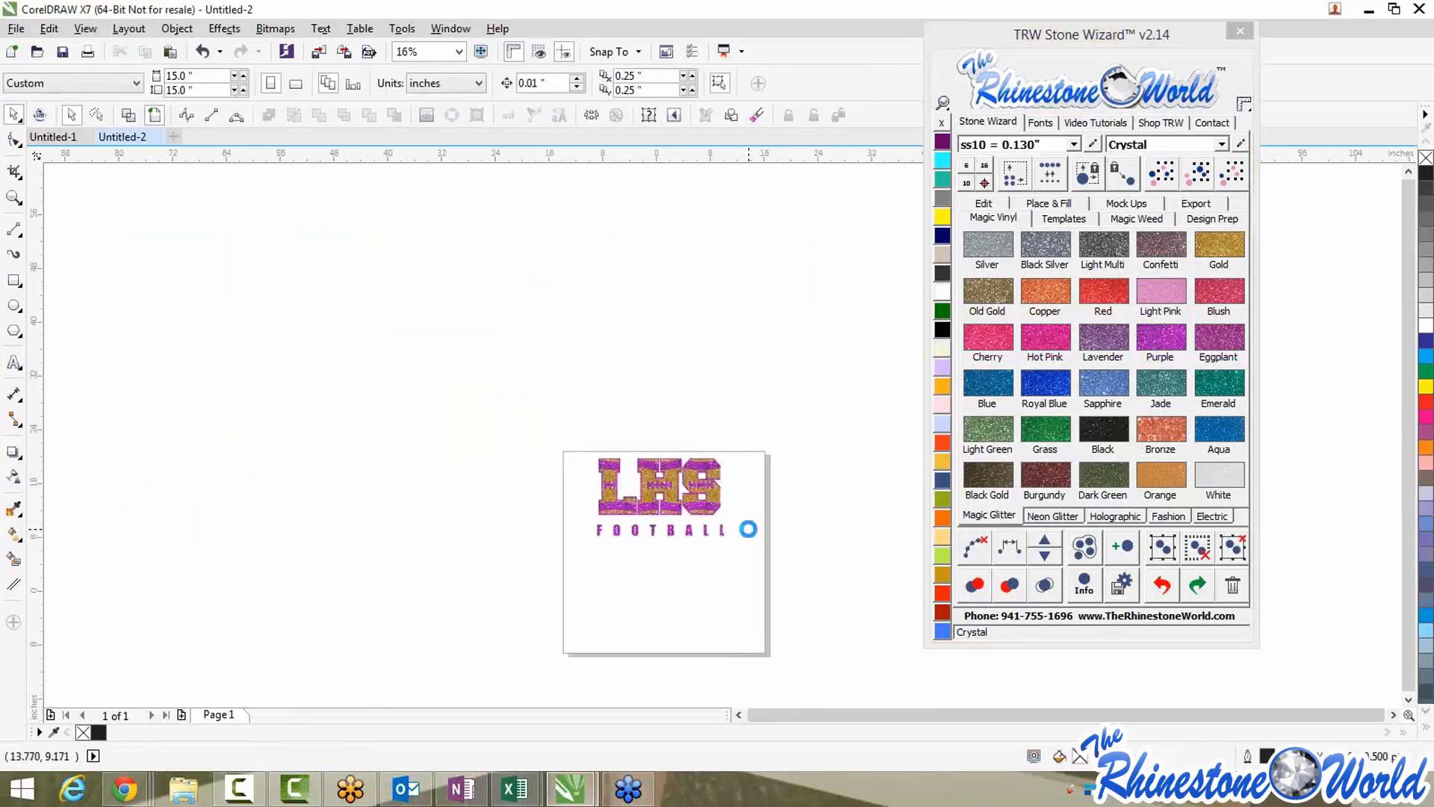
scroll(755, 499, up, 3)
scroll(735, 504, down, 1)
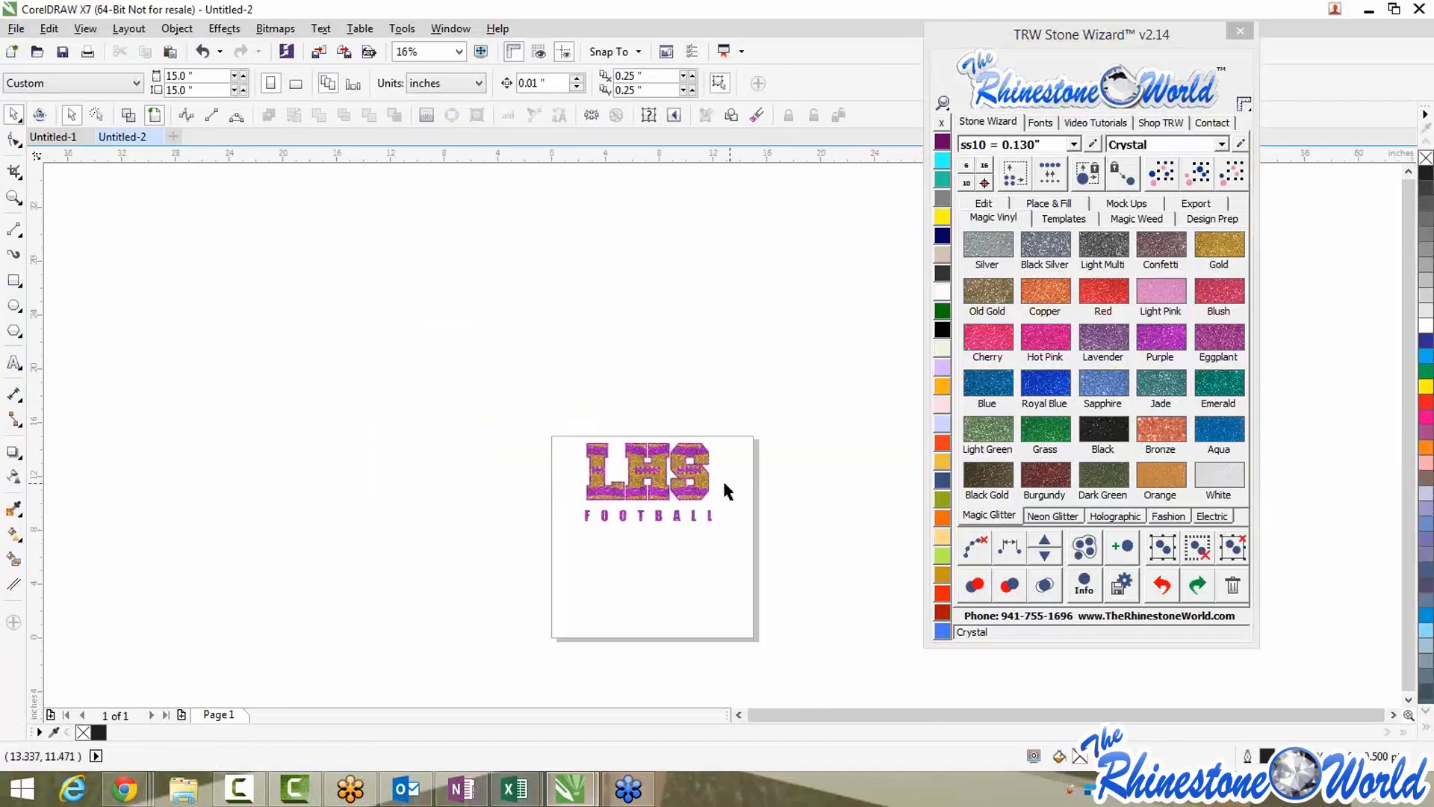
scroll(687, 553, down, 1)
scroll(687, 561, up, 2)
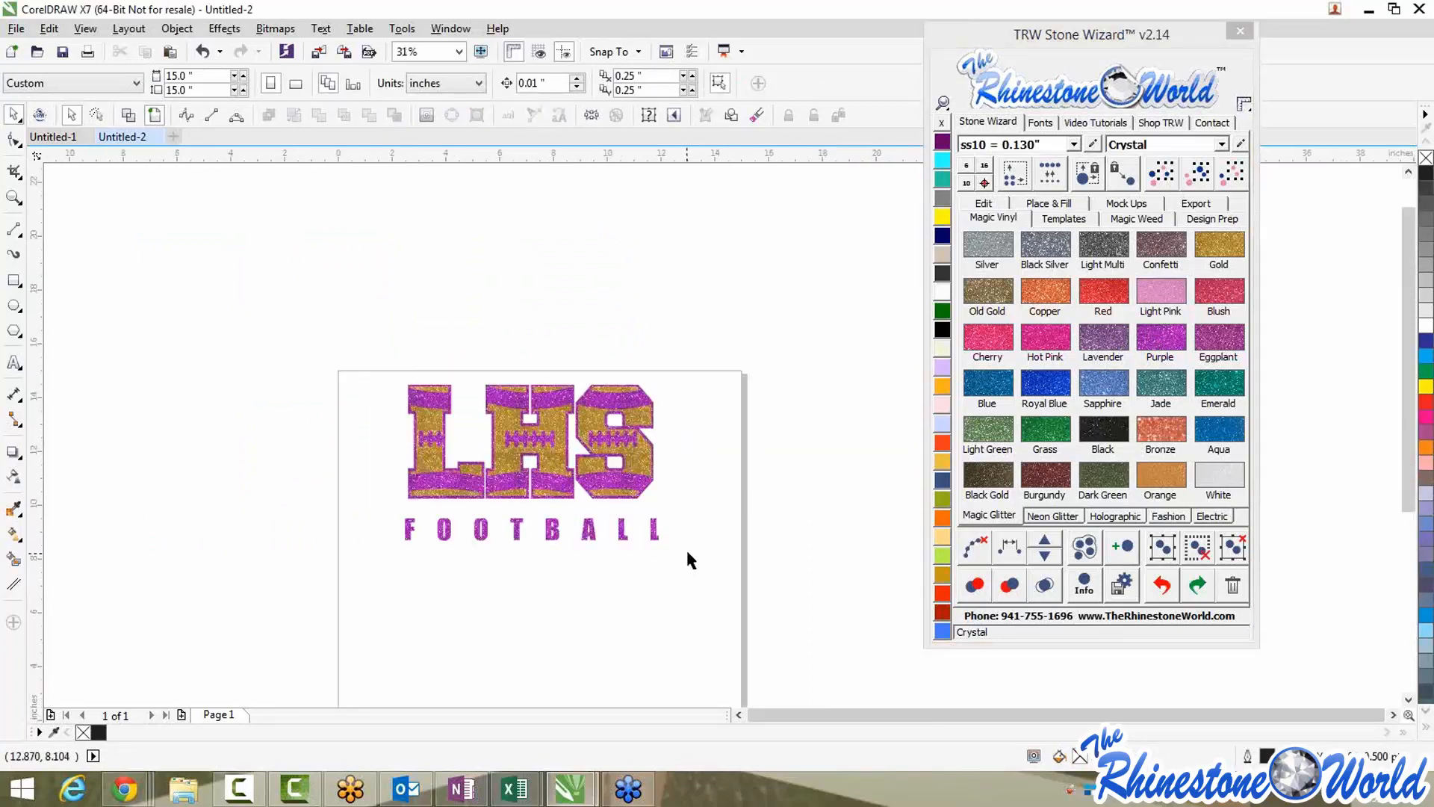
scroll(686, 548, down, 1)
scroll(688, 608, up, 1)
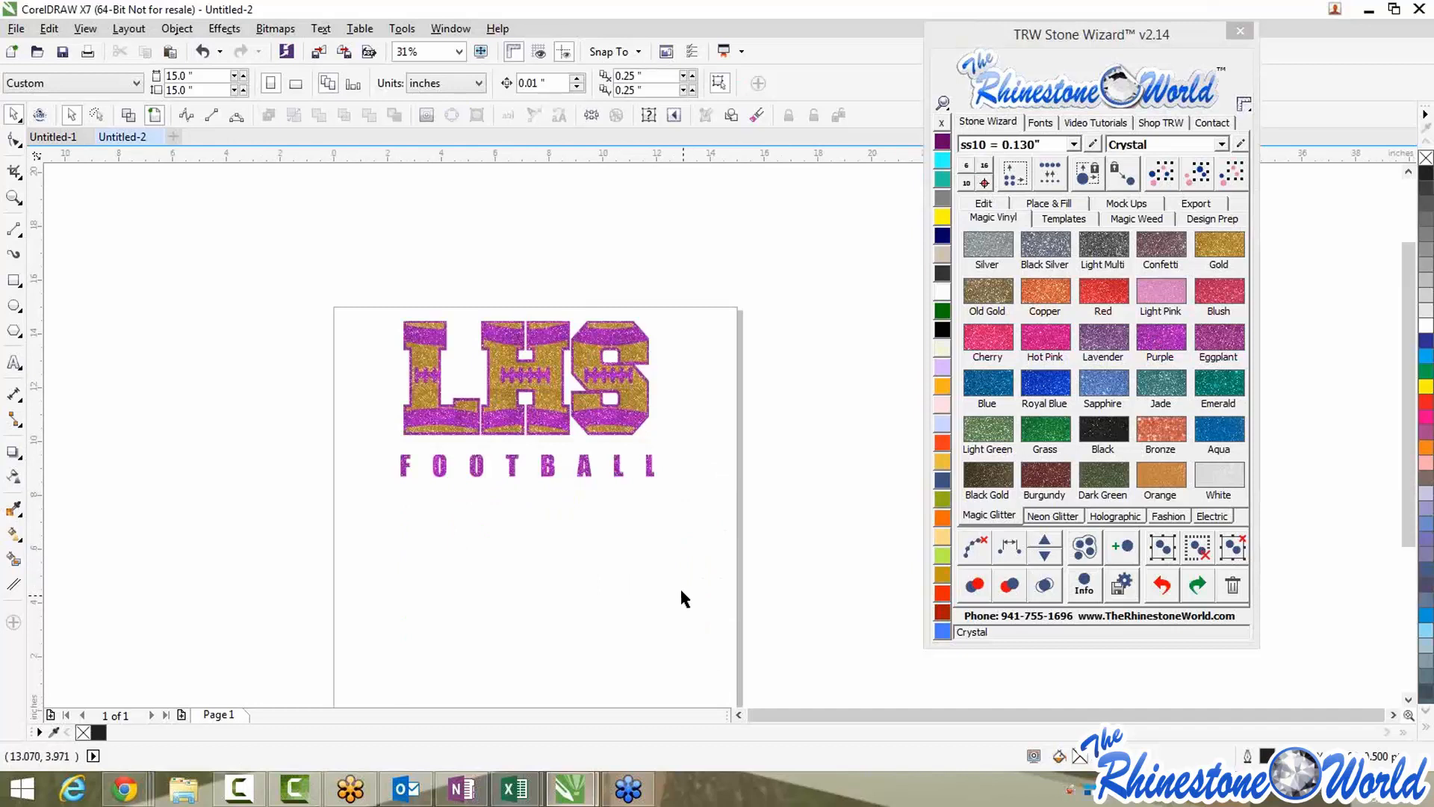
click(13, 363)
click(476, 596)
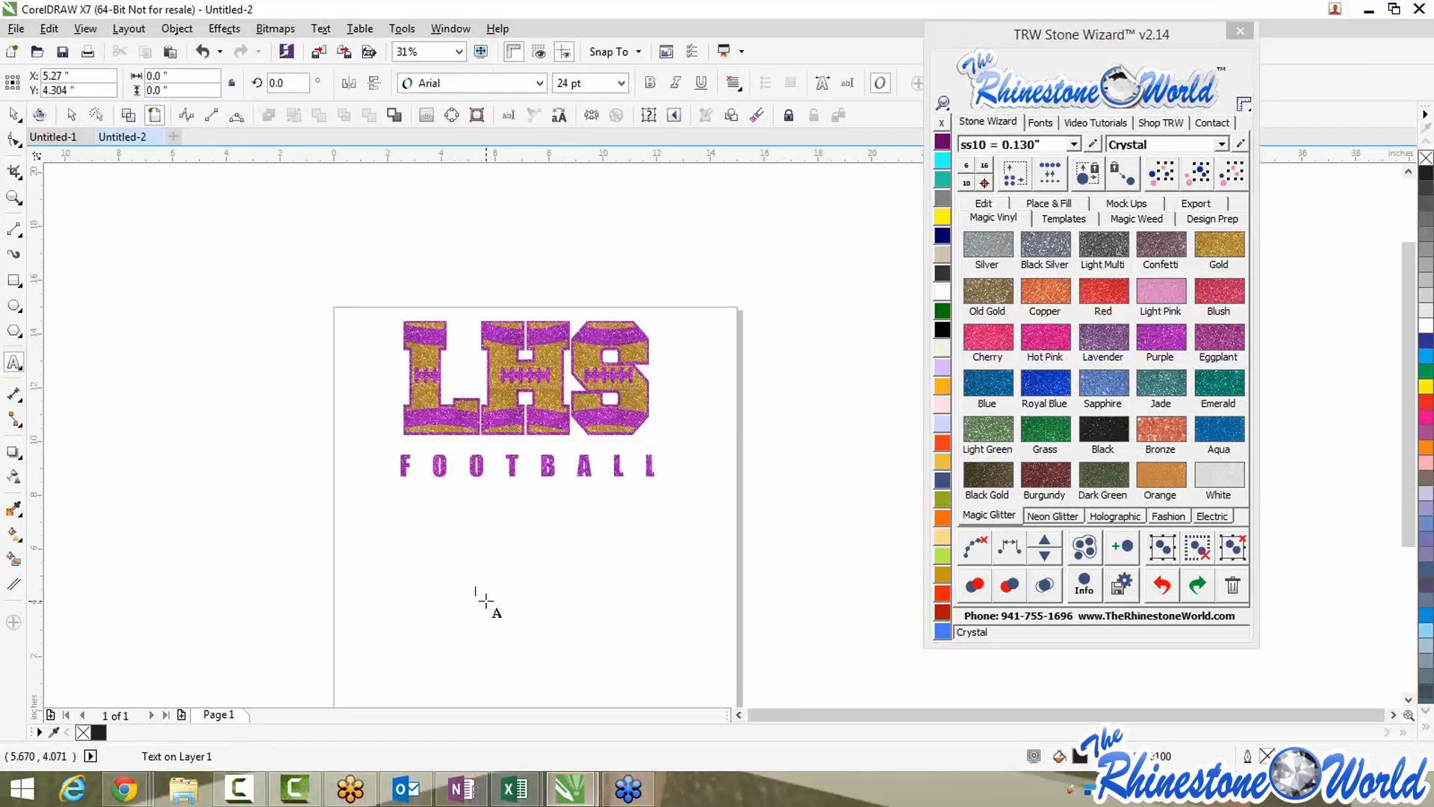
text(24)
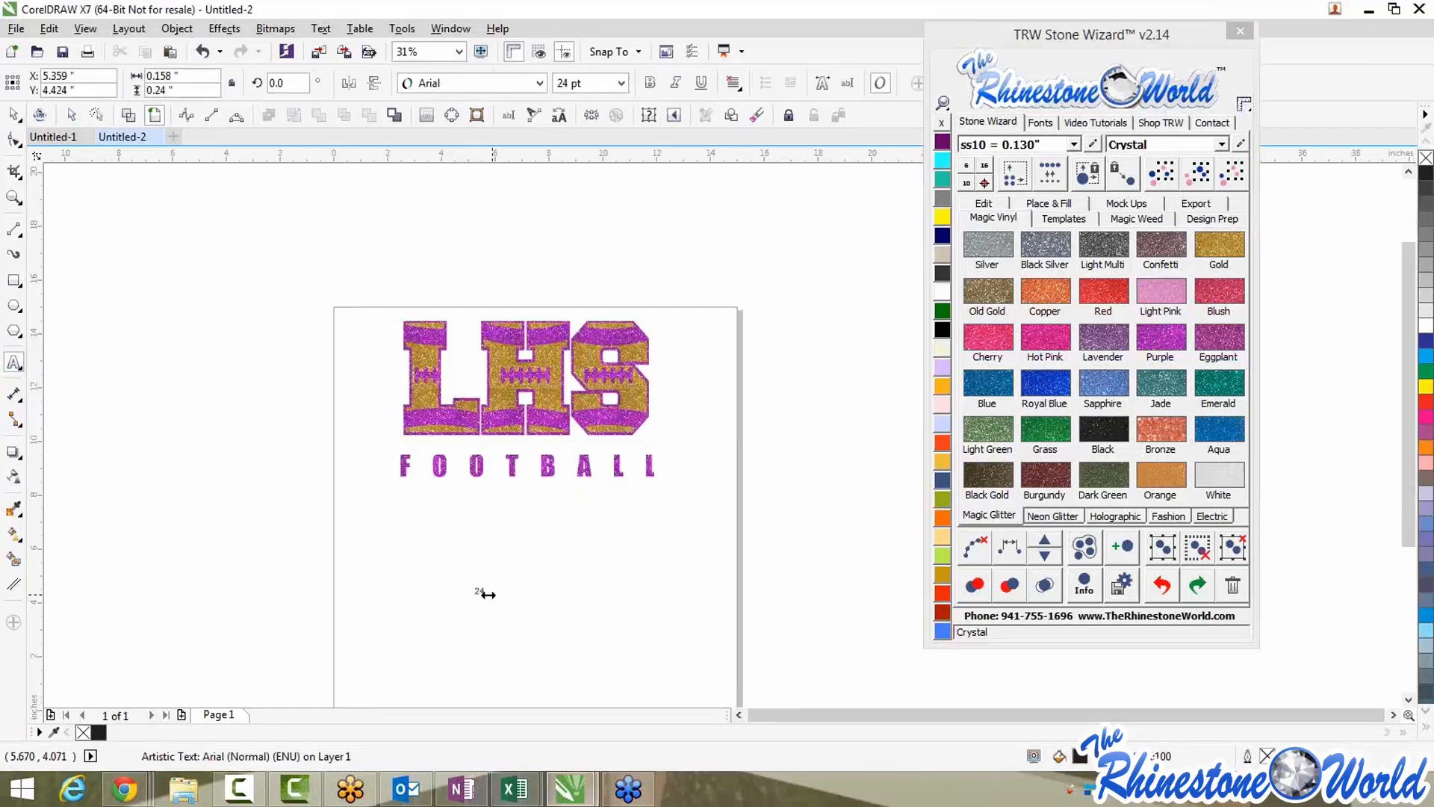
drag(486, 597, 679, 657)
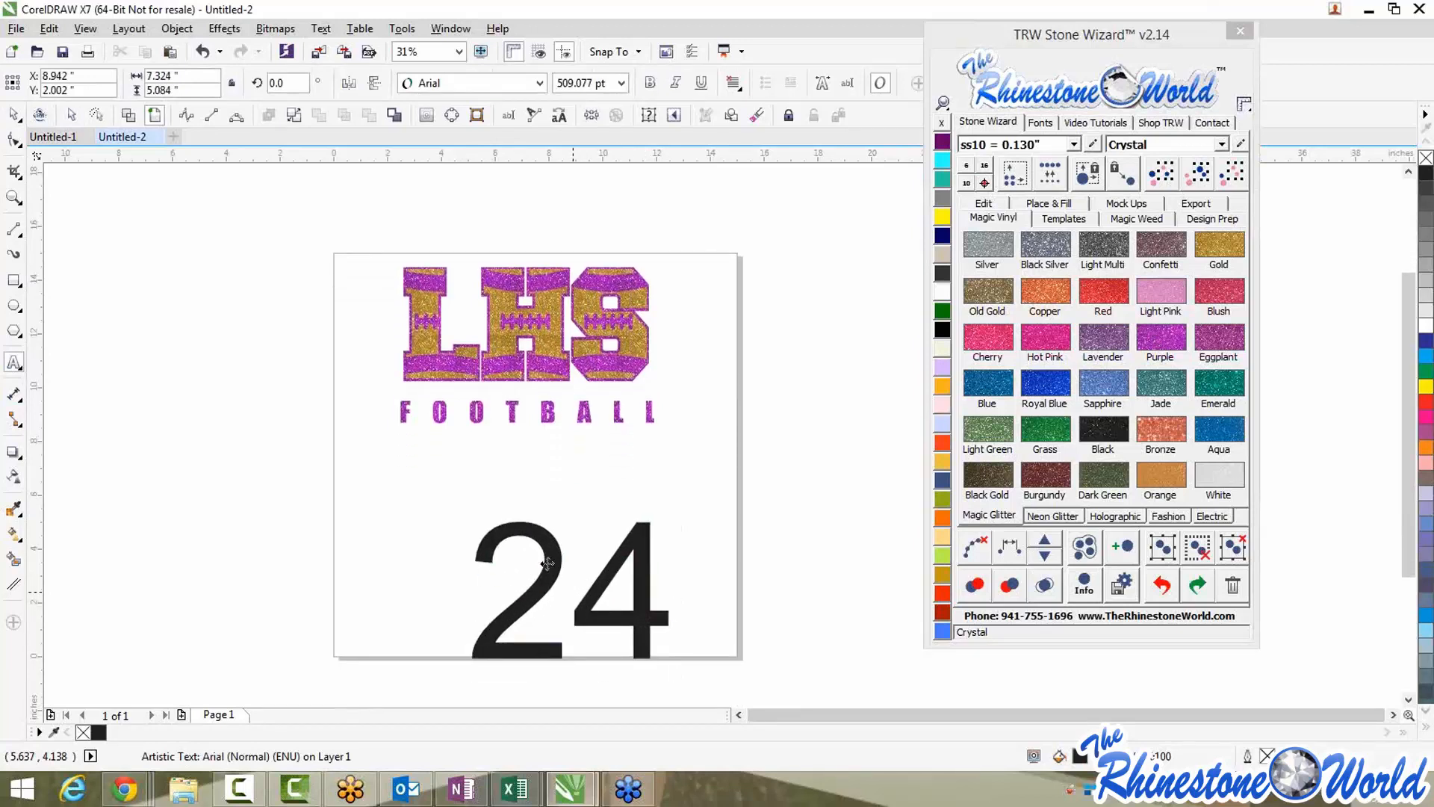
drag(548, 562, 505, 552)
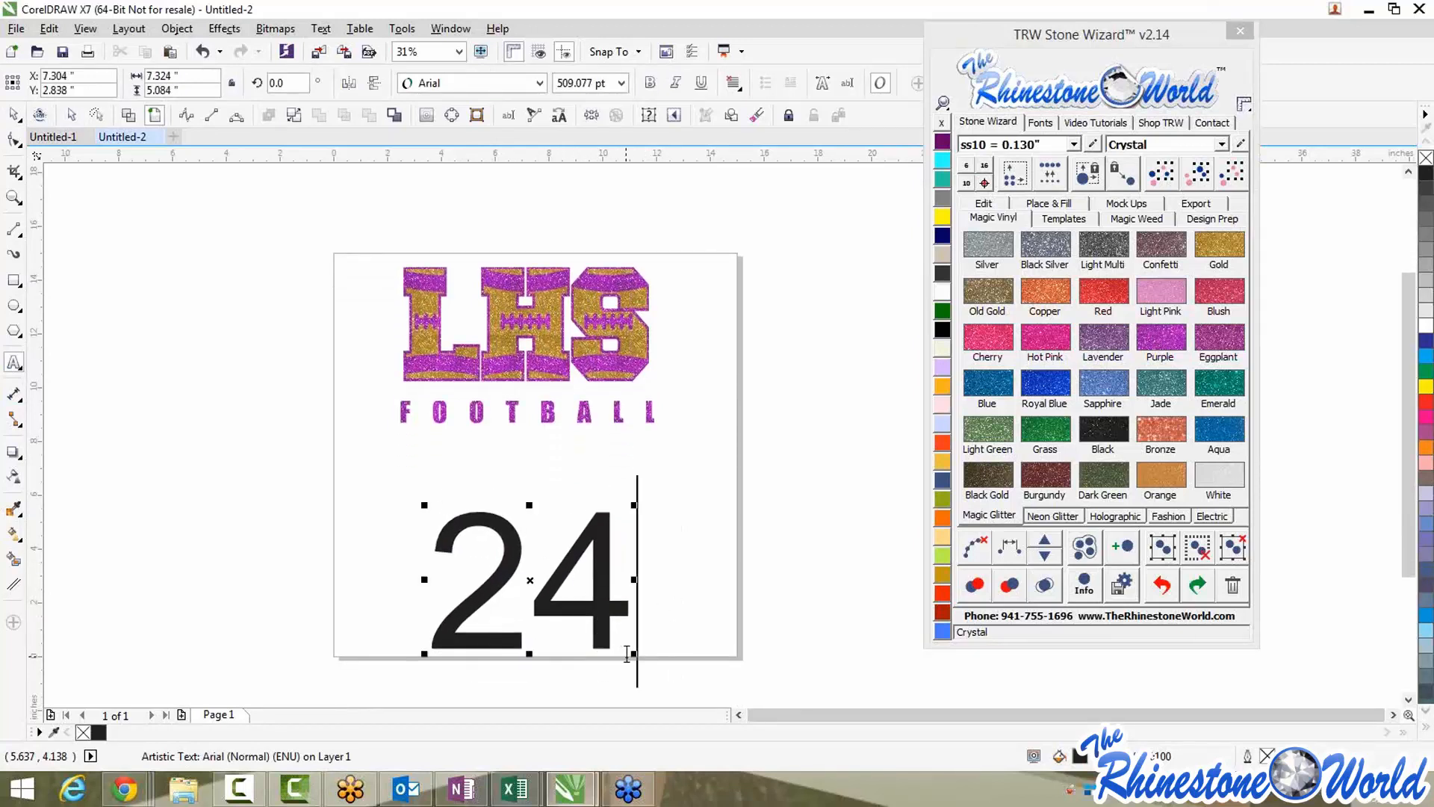
drag(627, 654, 602, 632)
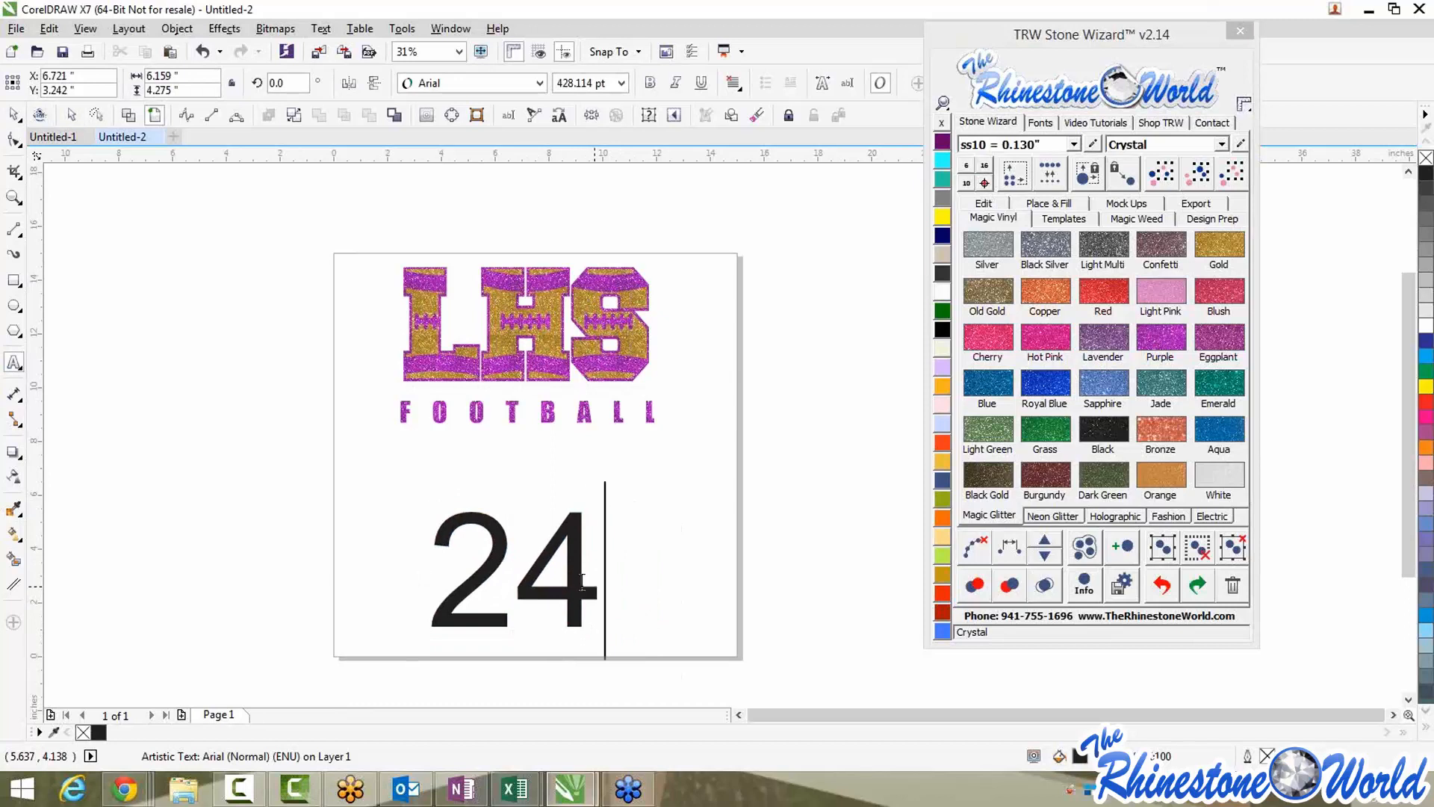
Search the Stone Wizard fonts for "trw foot" and apply TRW Football Images HTV to the number 24
drag(585, 576, 410, 576)
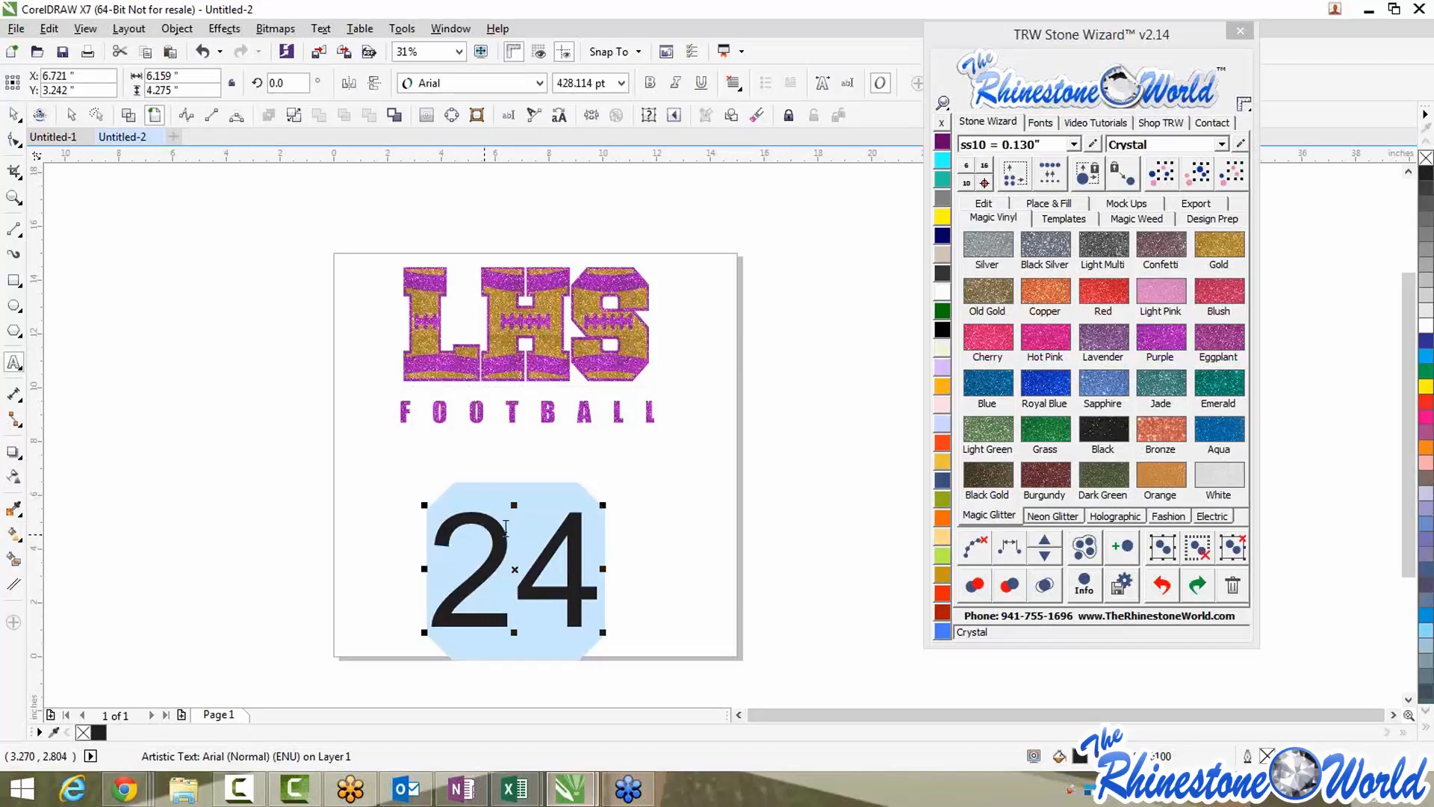
click(1040, 121)
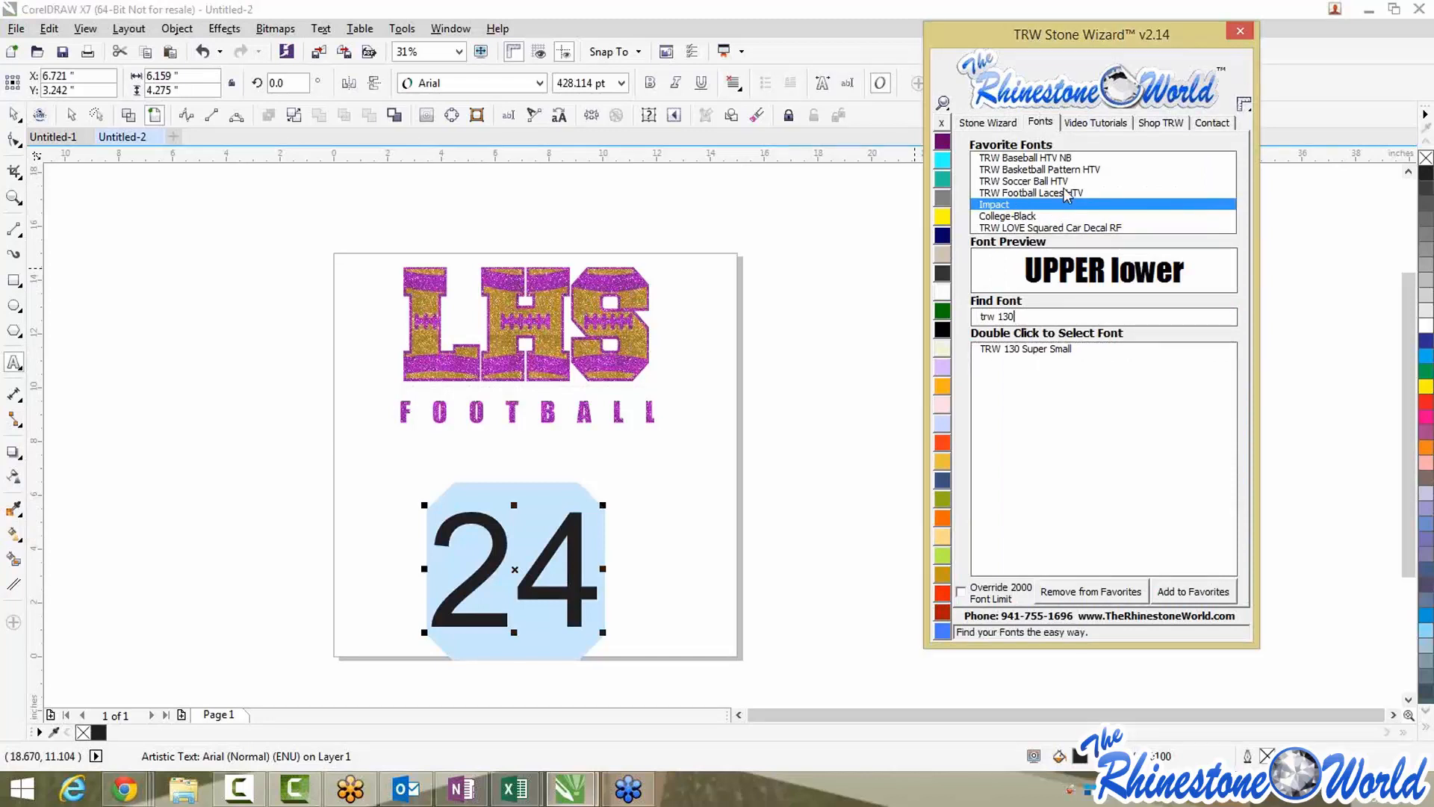
key(BackSpace)
key(BackSpace)
key(BackSpace)
text(foot)
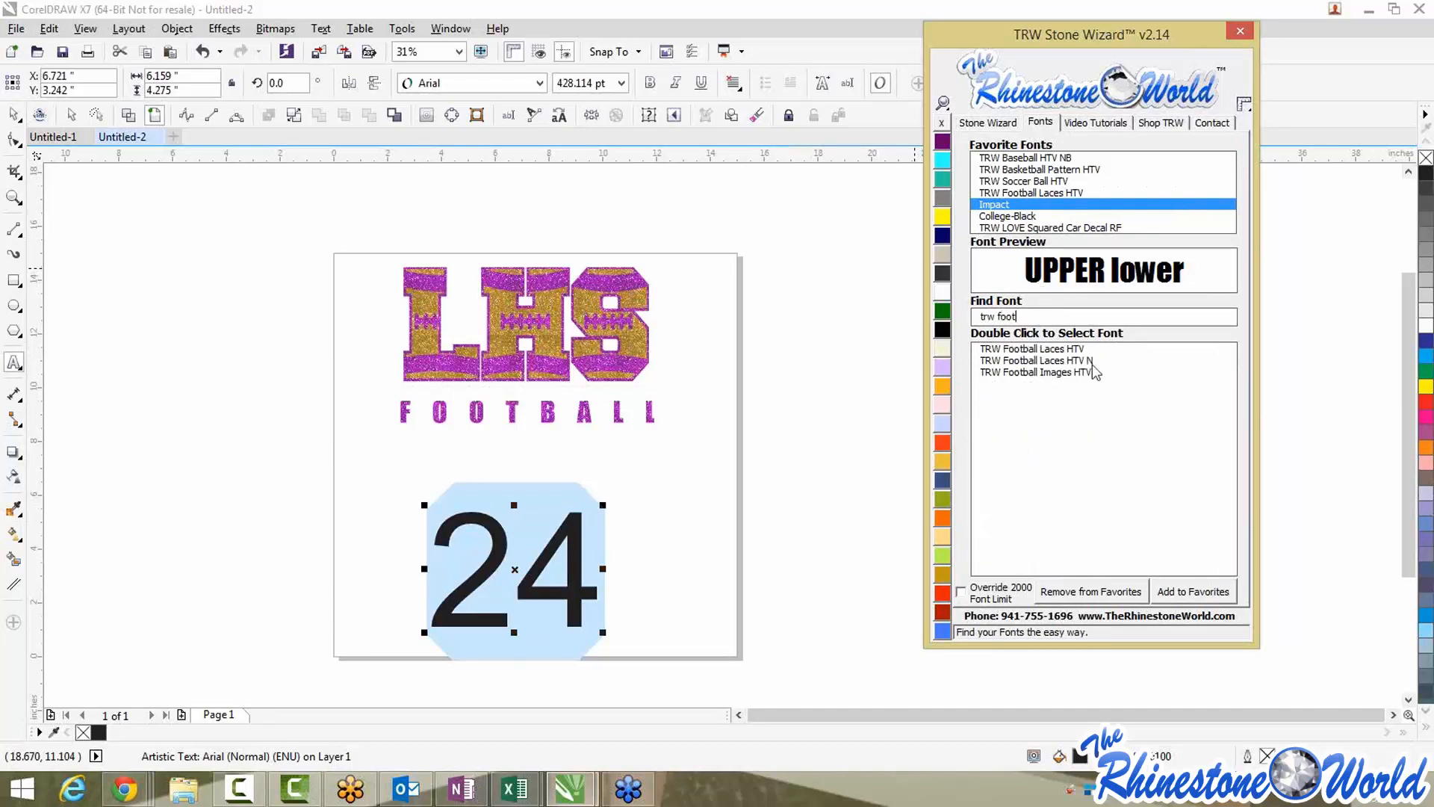
double_click(1070, 372)
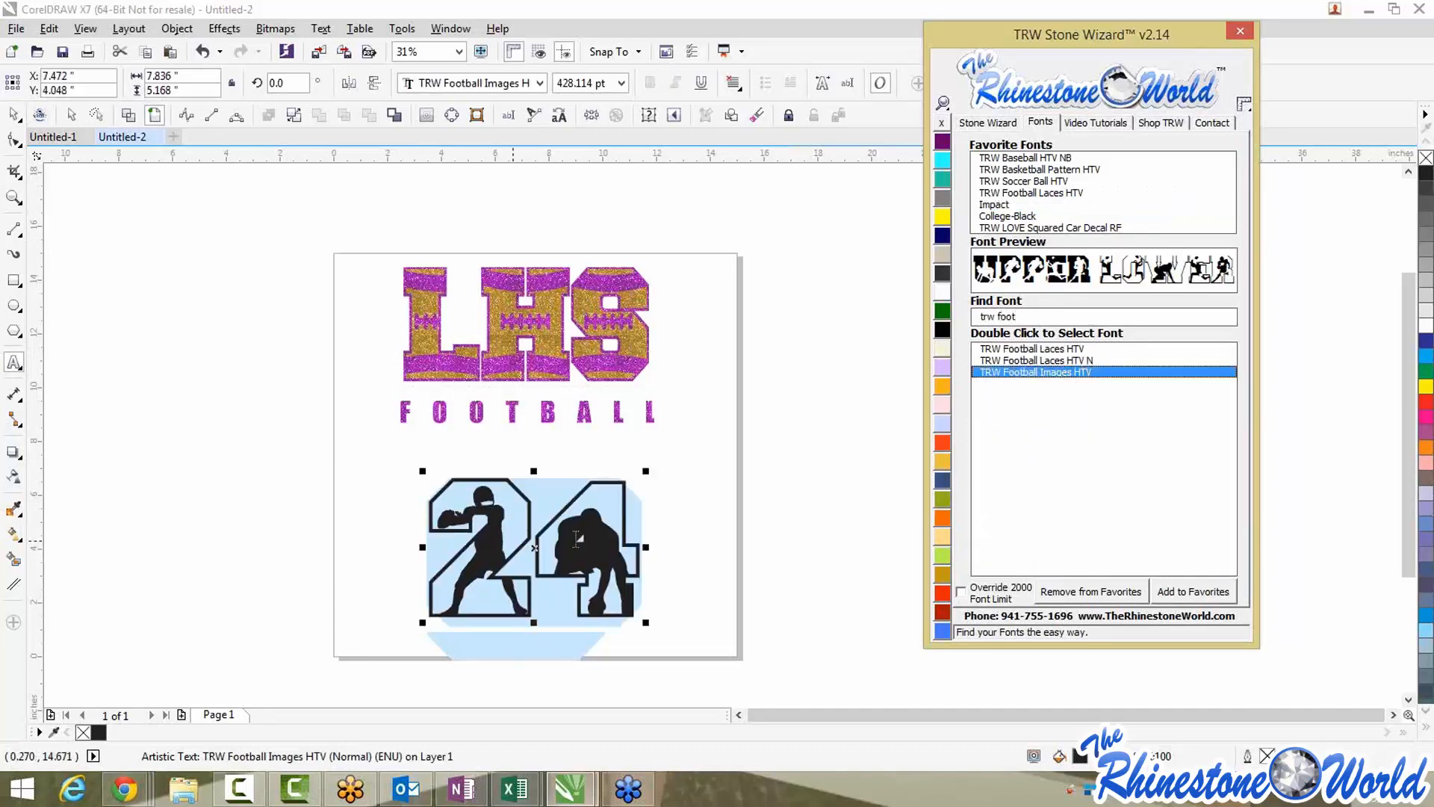
Move the number 24 to about X 6.37 in, Y 3.32 in, beneath the FOOTBALL text
click(13, 114)
click(545, 547)
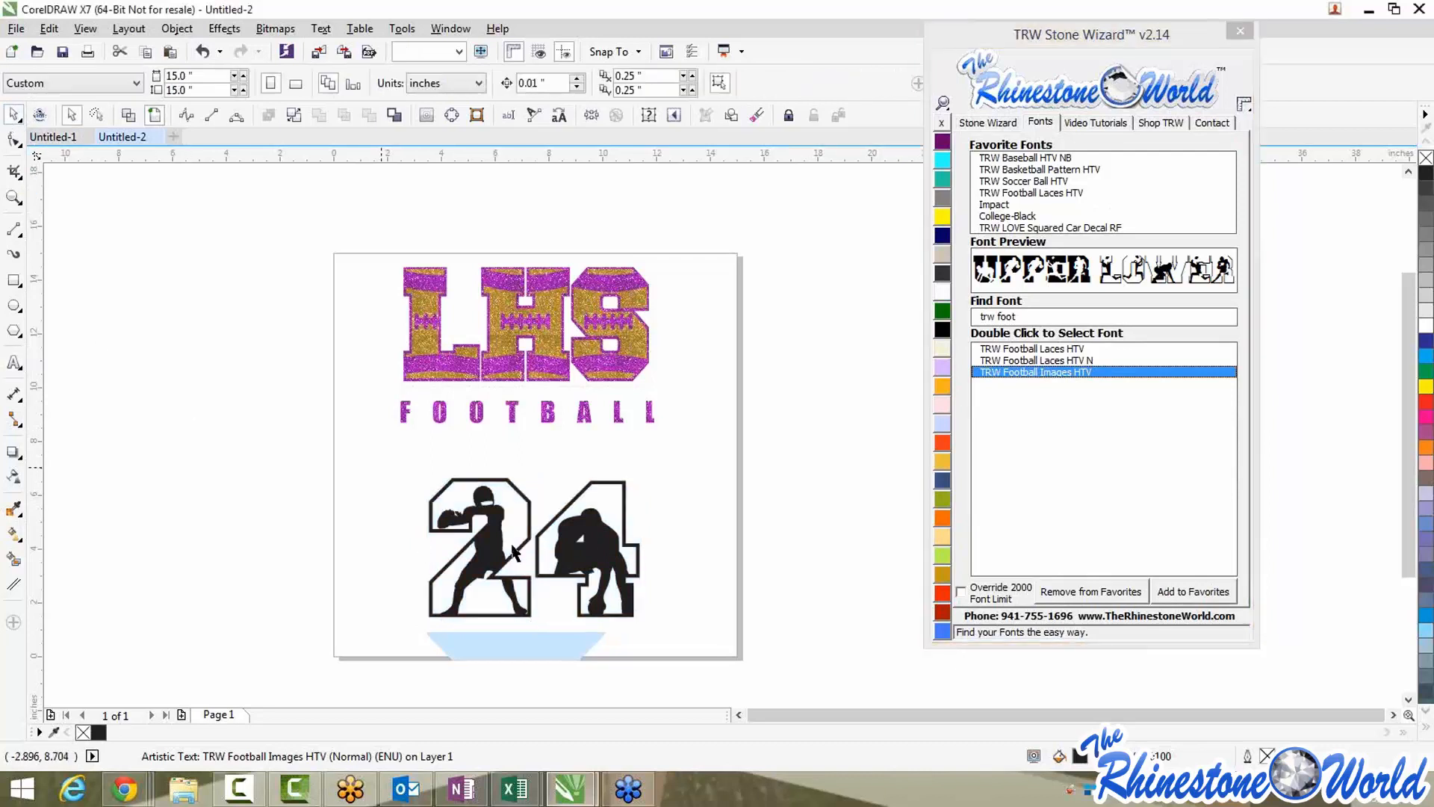
drag(543, 546, 514, 567)
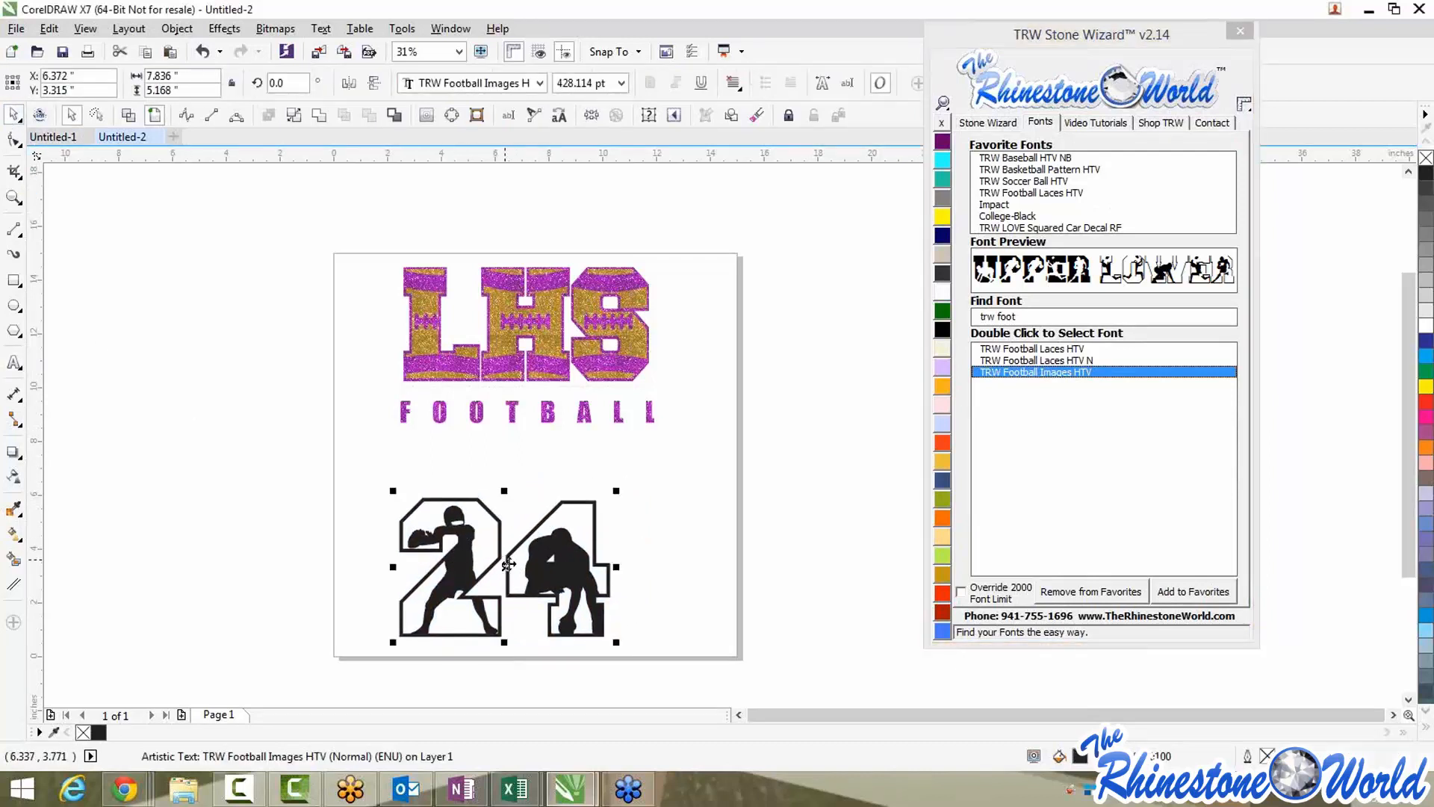
Apply 2 Color Magic Text to the number 24 to create a second, orange copy of it
click(1007, 124)
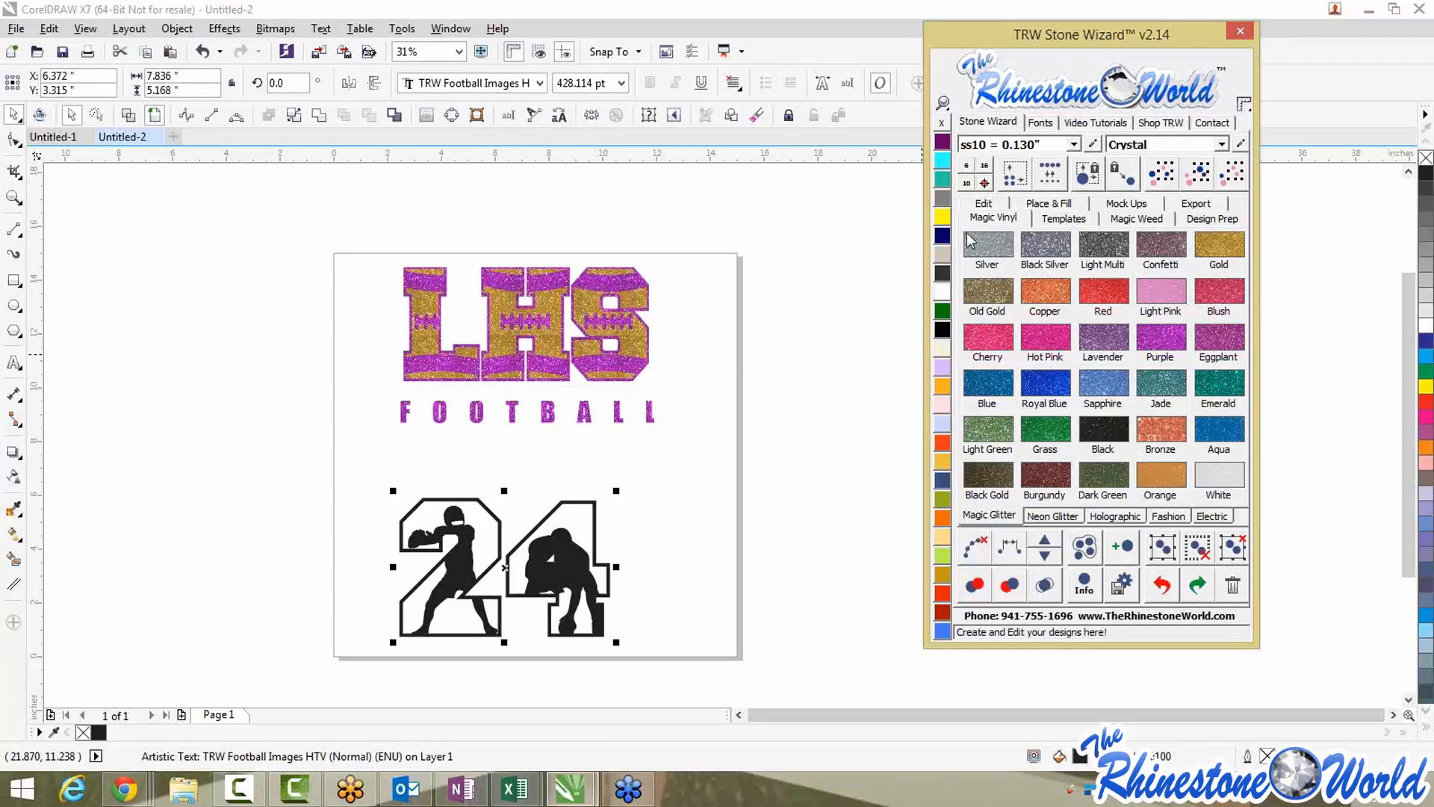
click(987, 206)
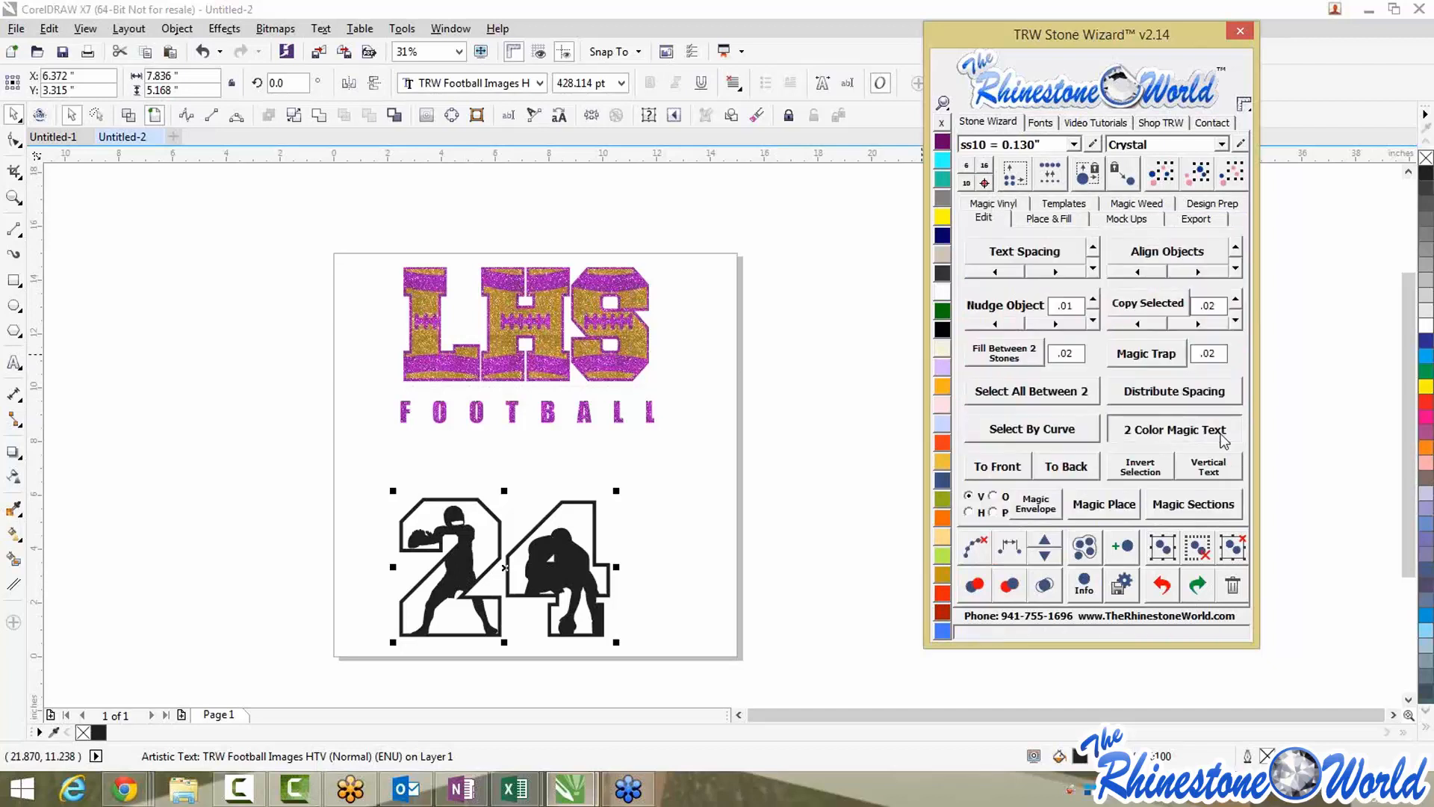
click(1221, 433)
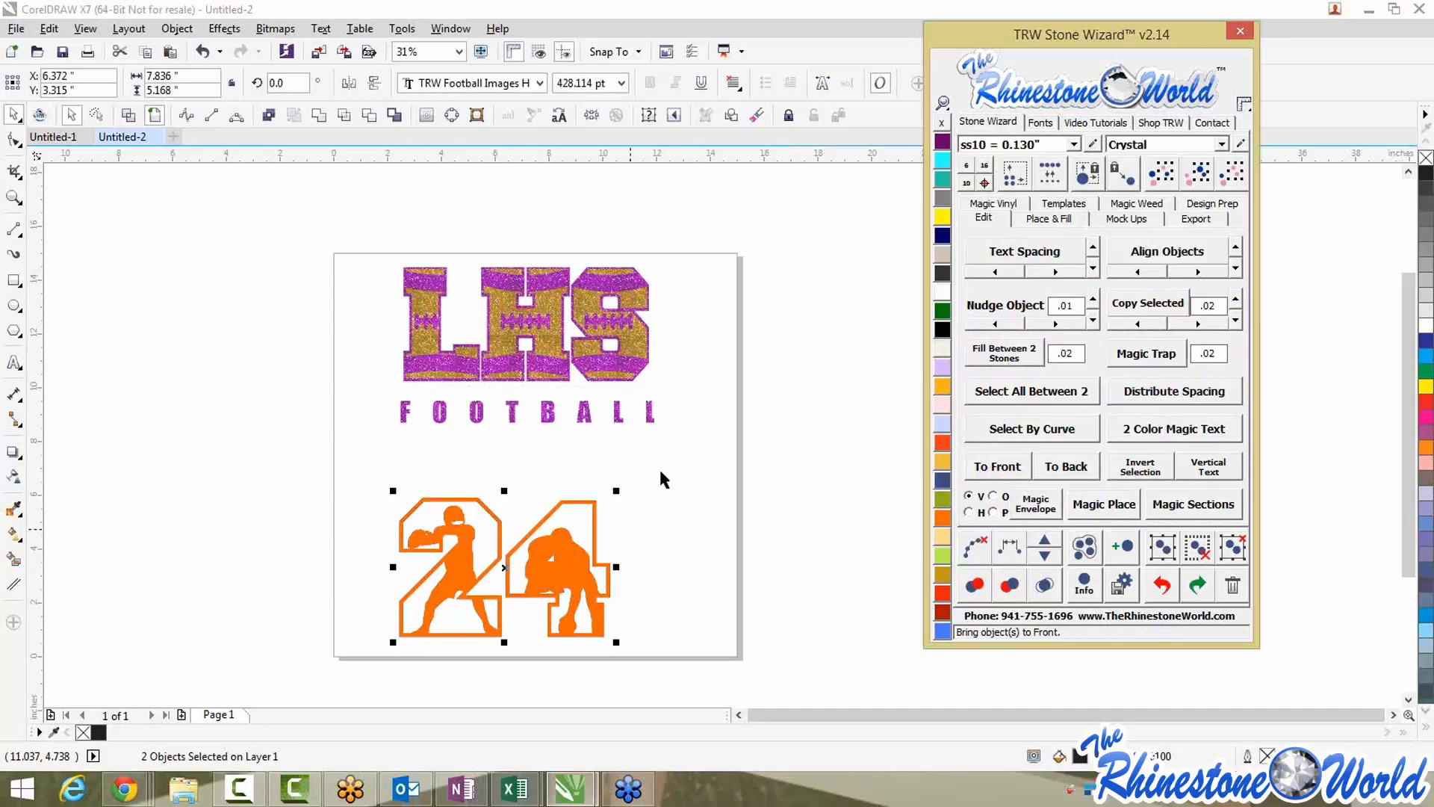
click(720, 612)
drag(562, 557, 554, 611)
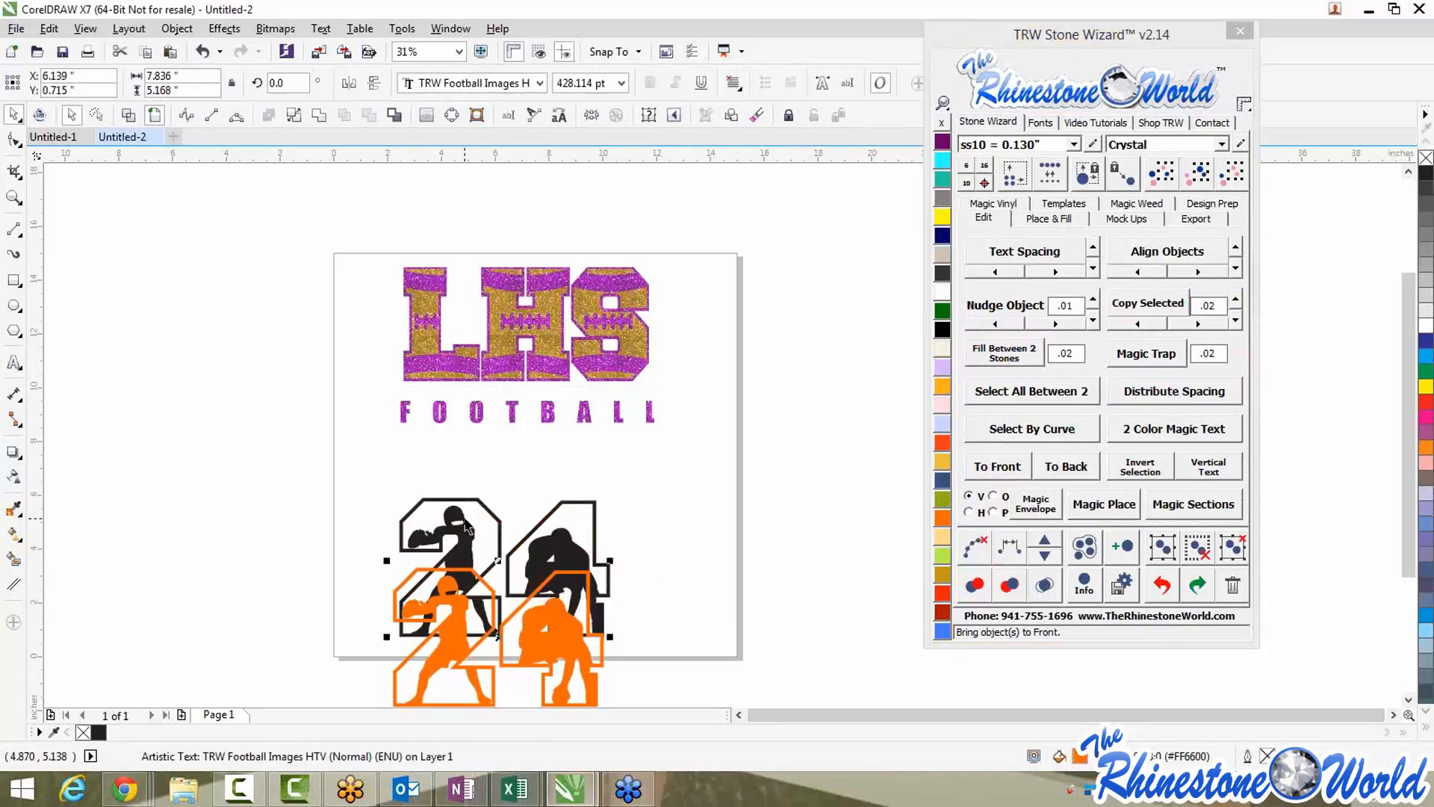
key(ctrl+z)
click(651, 581)
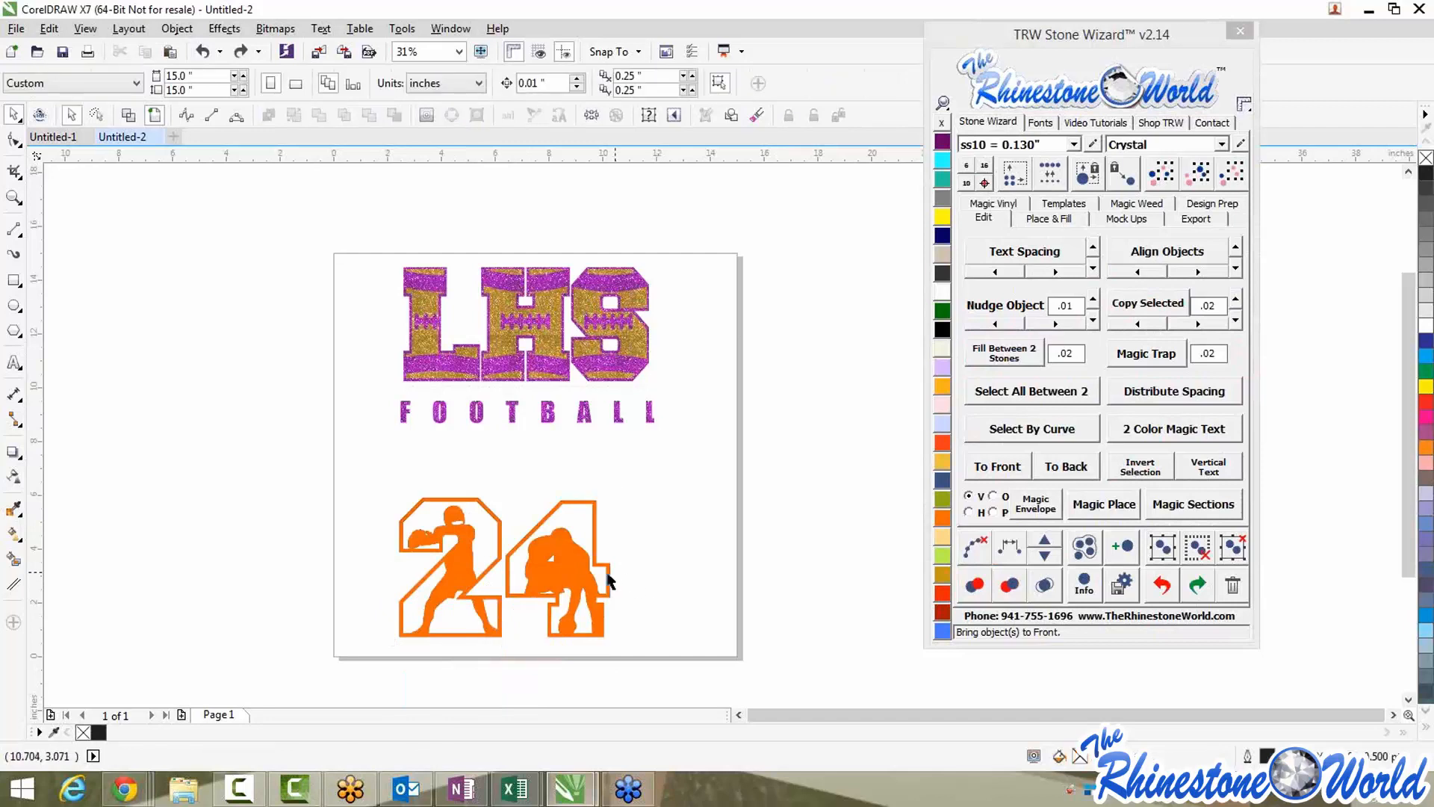
Retype the orange copy with the font's solid-filled 2 and 4 characters, forming a background for the black player images
click(609, 586)
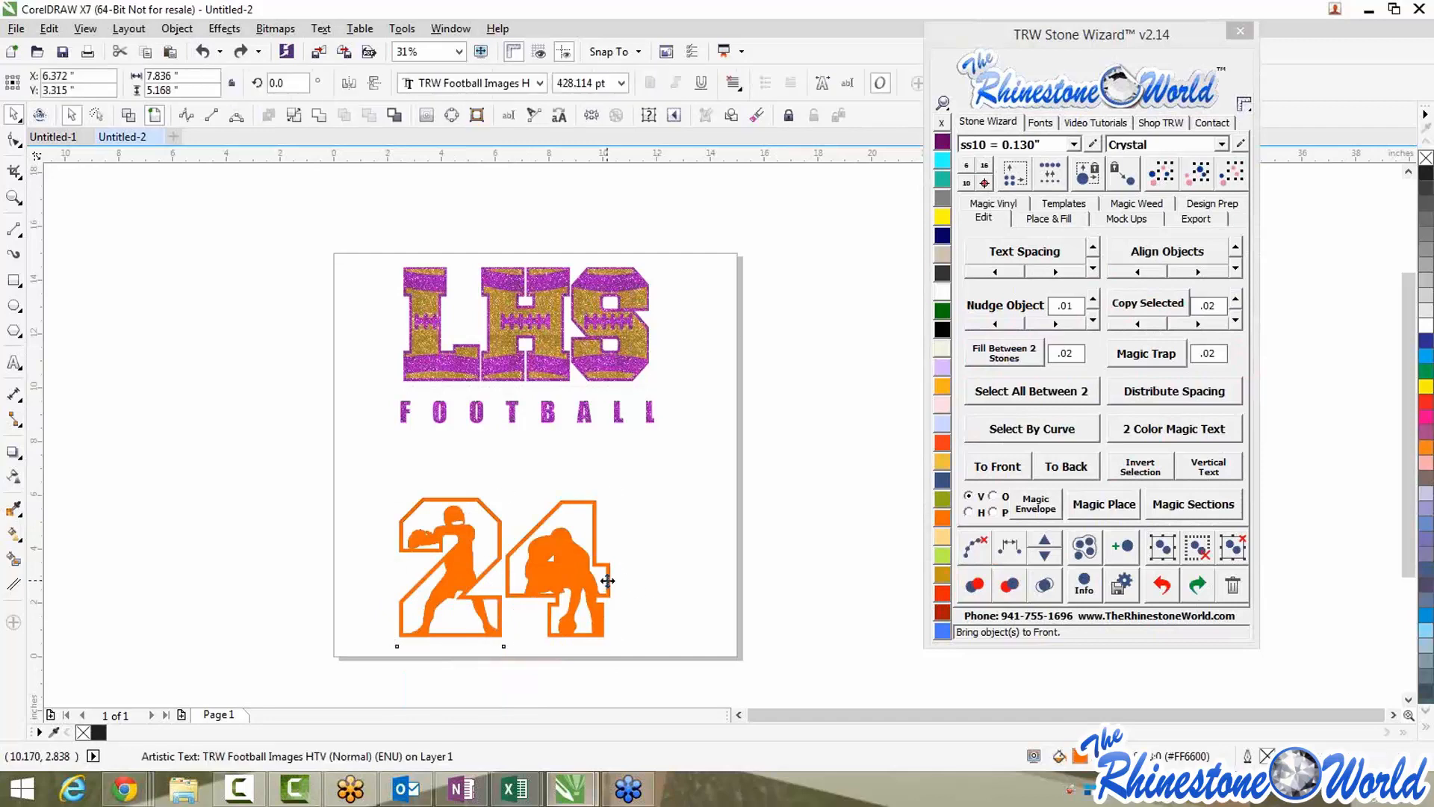
double_click(606, 579)
drag(606, 579, 378, 563)
drag(295, 538, 282, 540)
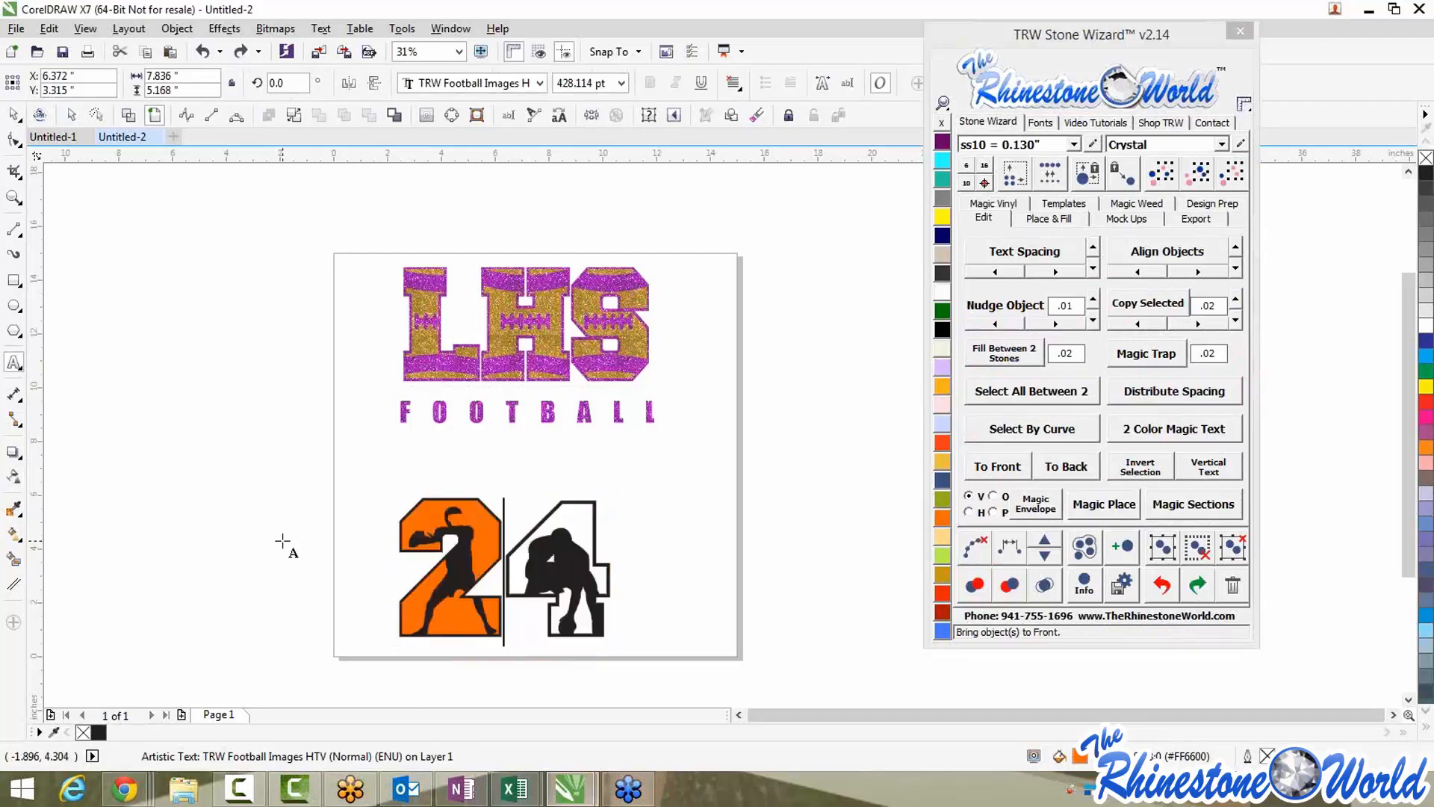
text(4)
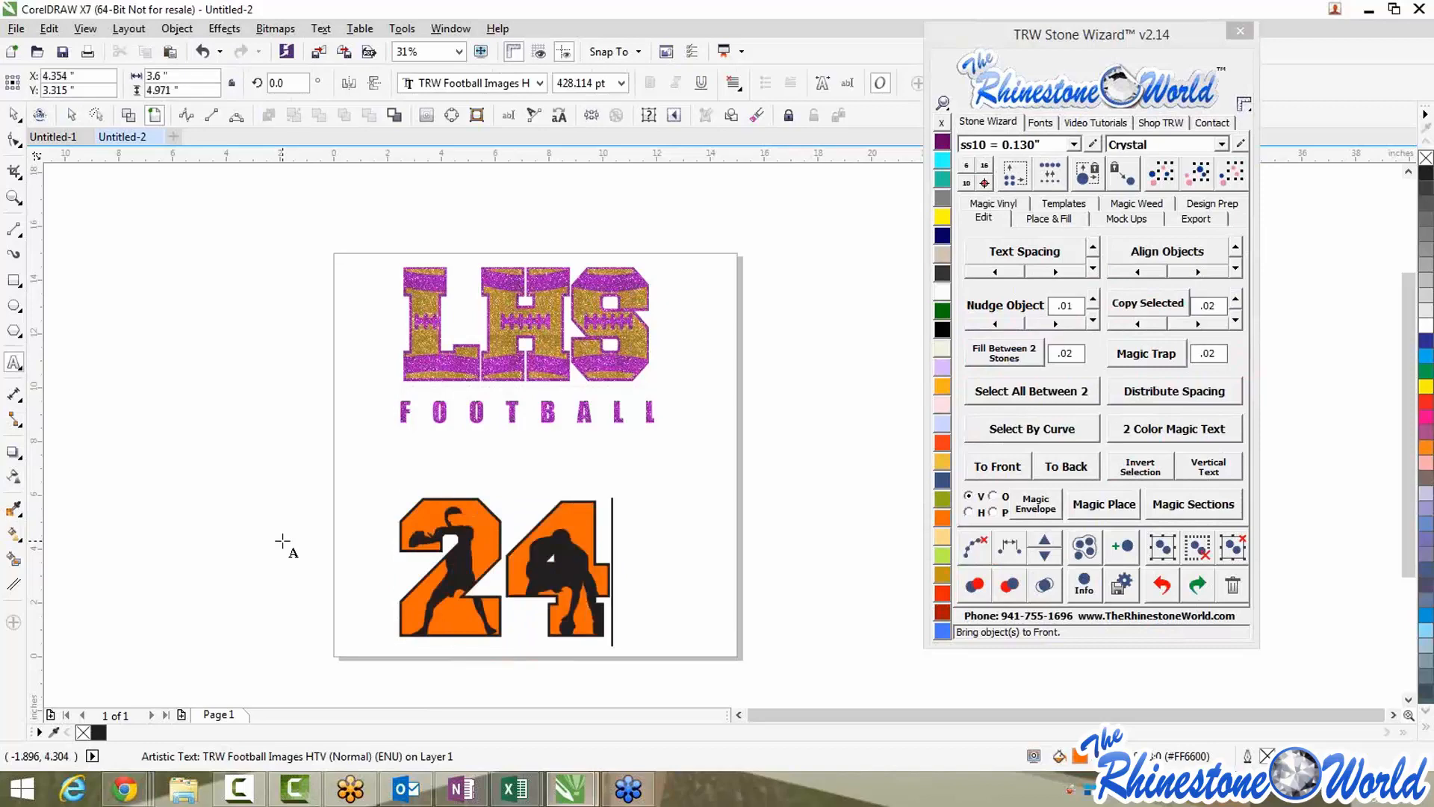
click(13, 114)
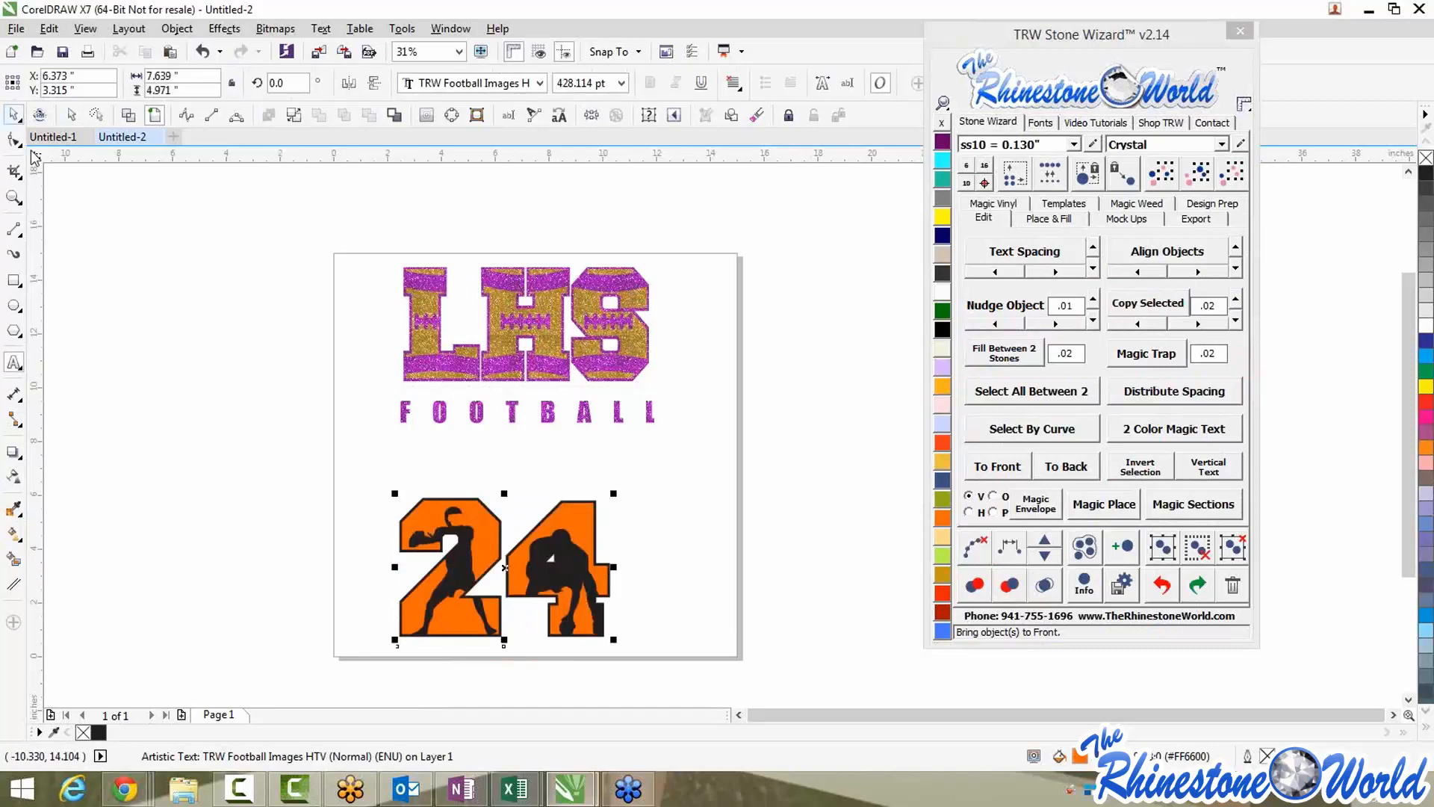
Fill the orange background numerals with Magic Glitter Gold and the black player outlines with purple glitter
click(412, 484)
click(469, 517)
scroll(468, 518, up, 1)
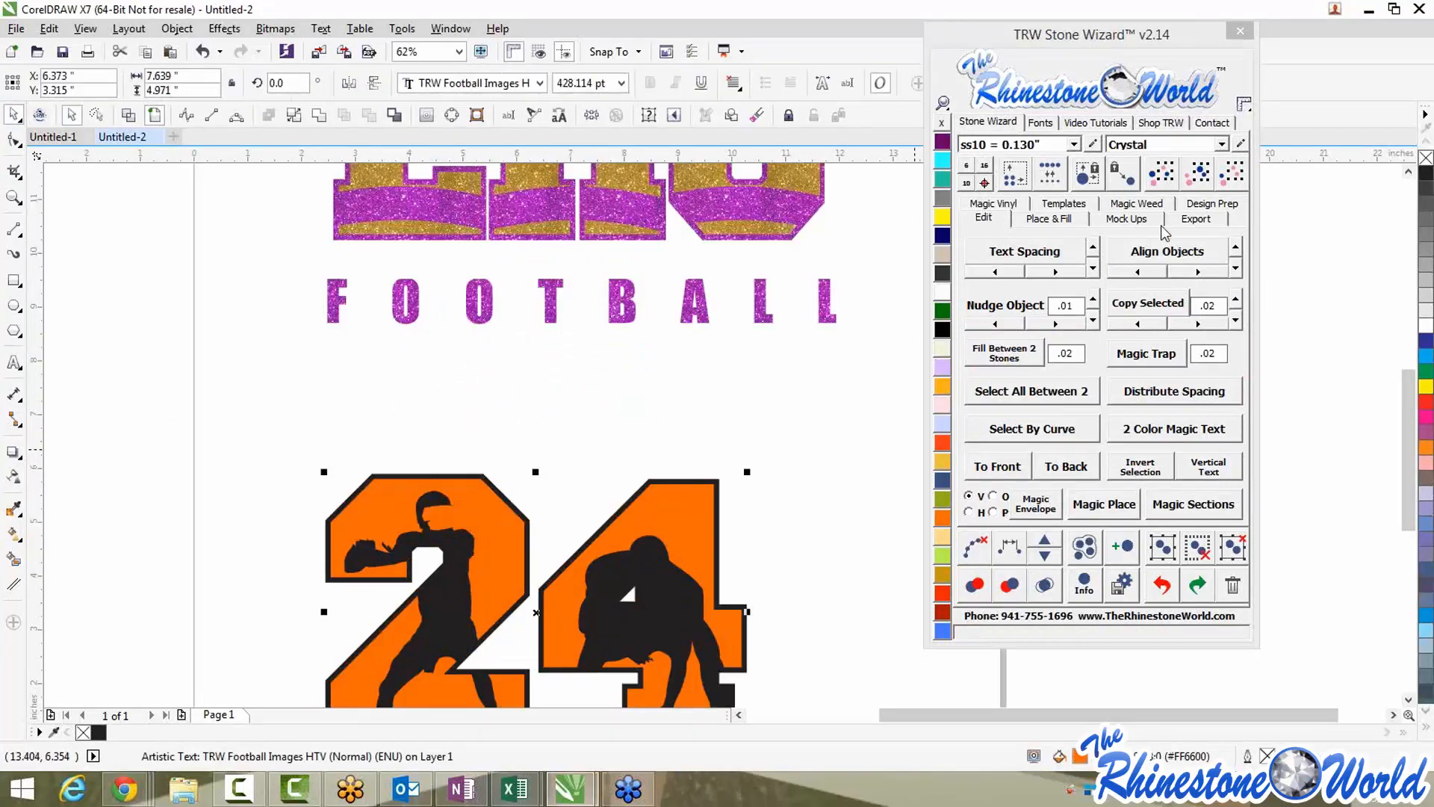
click(1039, 219)
click(993, 204)
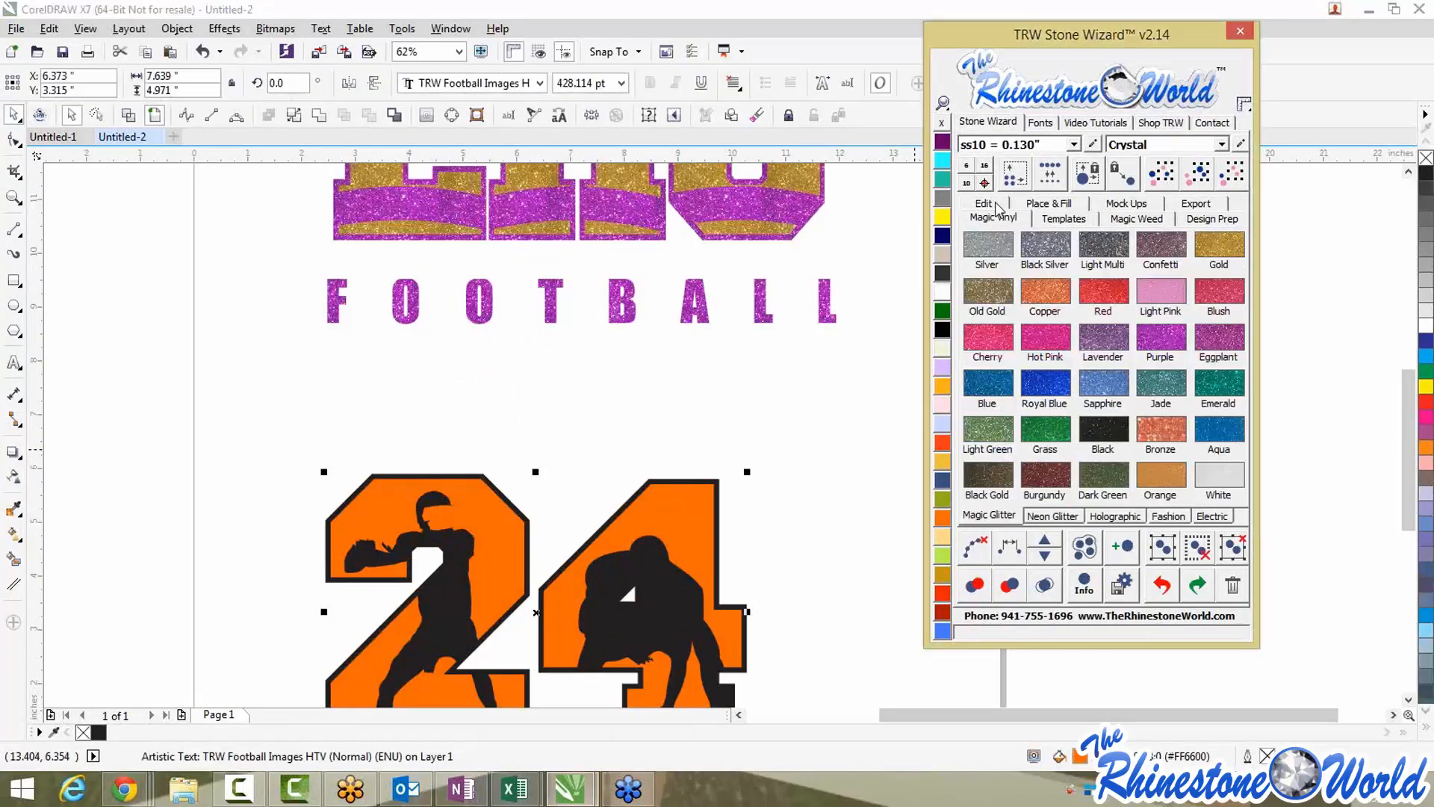
click(1219, 245)
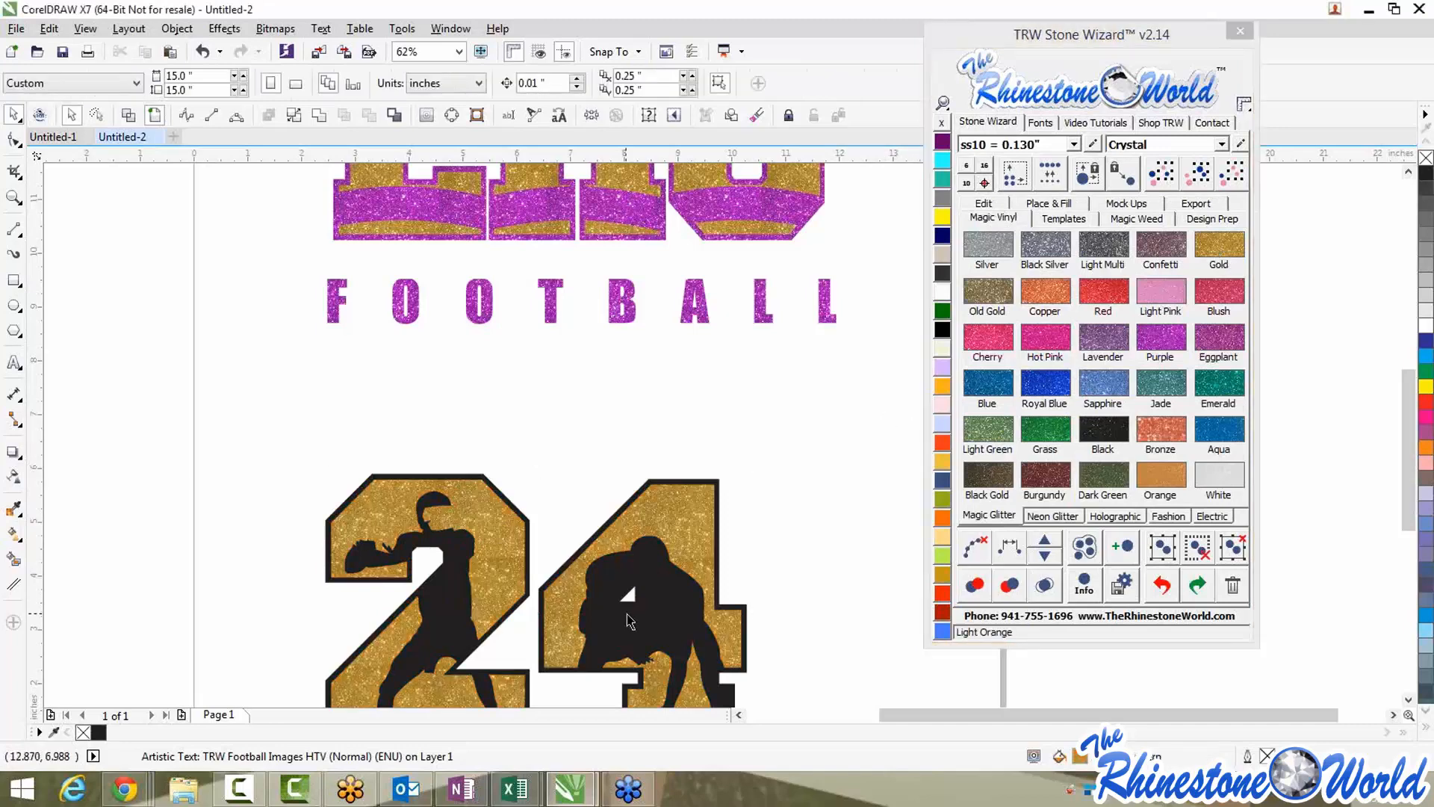
click(1105, 342)
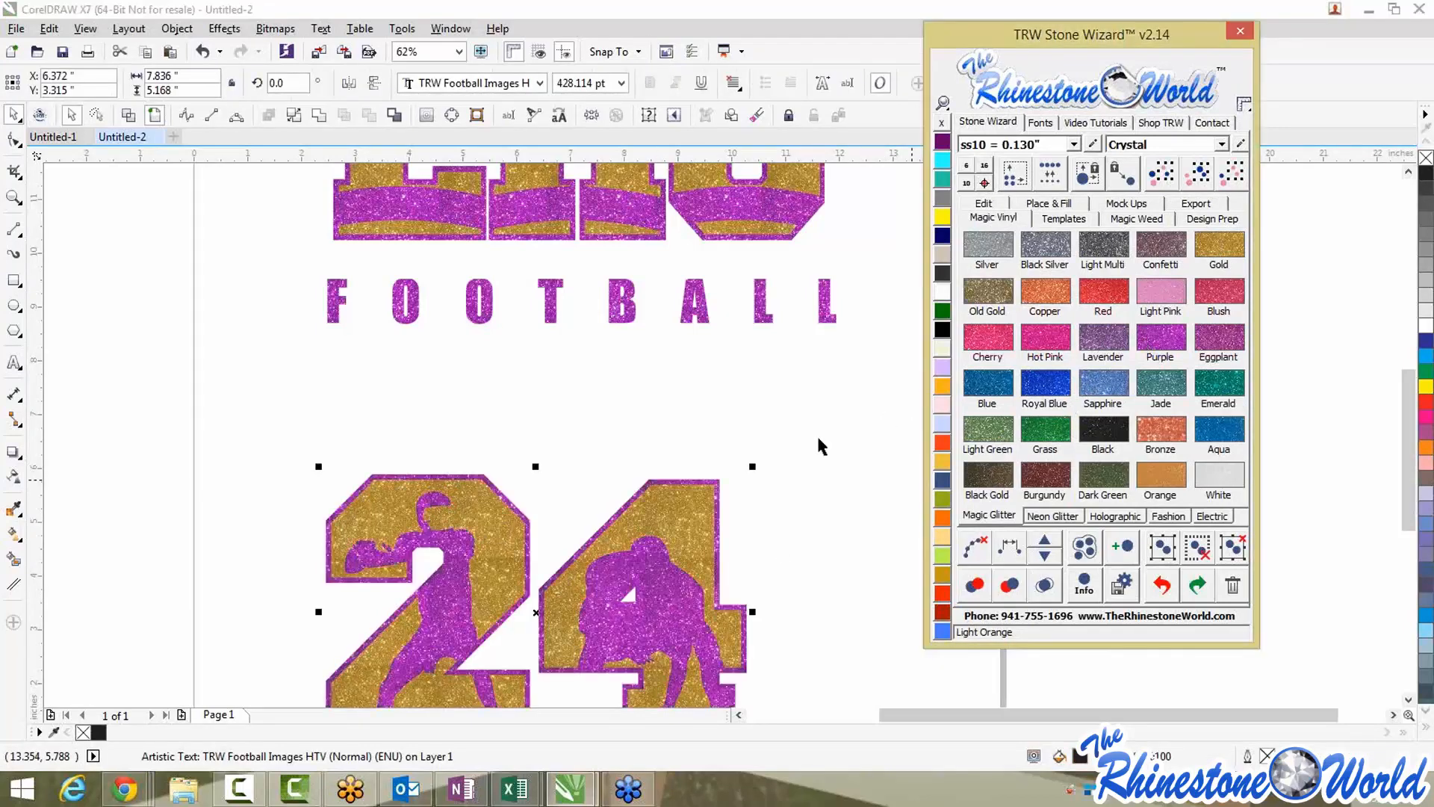
Move both layers of the number 24 to about X 7.44 in, Y 3.25 in, beneath the FOOTBALL text
click(821, 433)
scroll(821, 440, down, 4)
drag(641, 461, 744, 517)
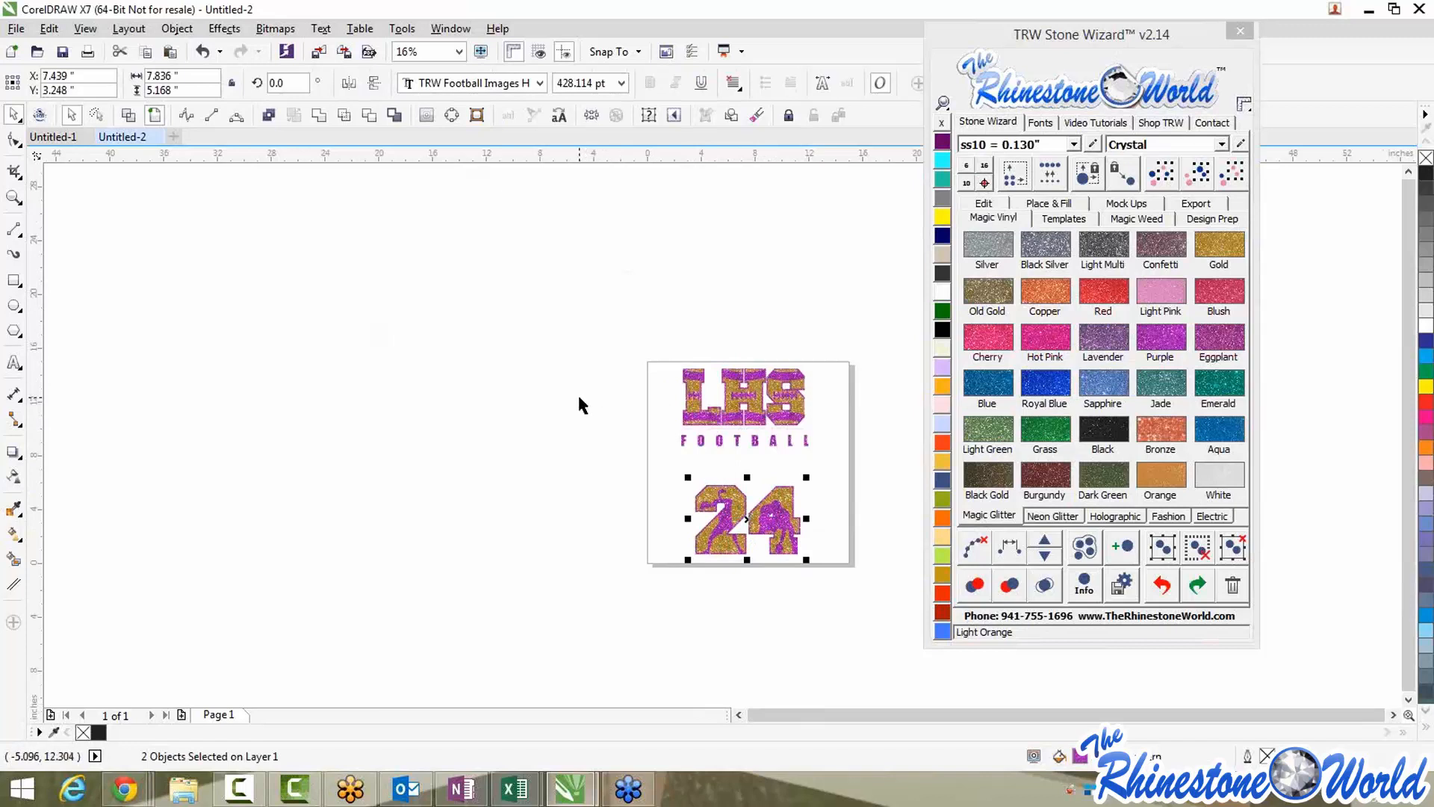
Create a Proof - Front and Back mockup on the women's scoop-neck shirt, with LHS FOOTBALL on the front and 24 on the back
drag(586, 317, 884, 463)
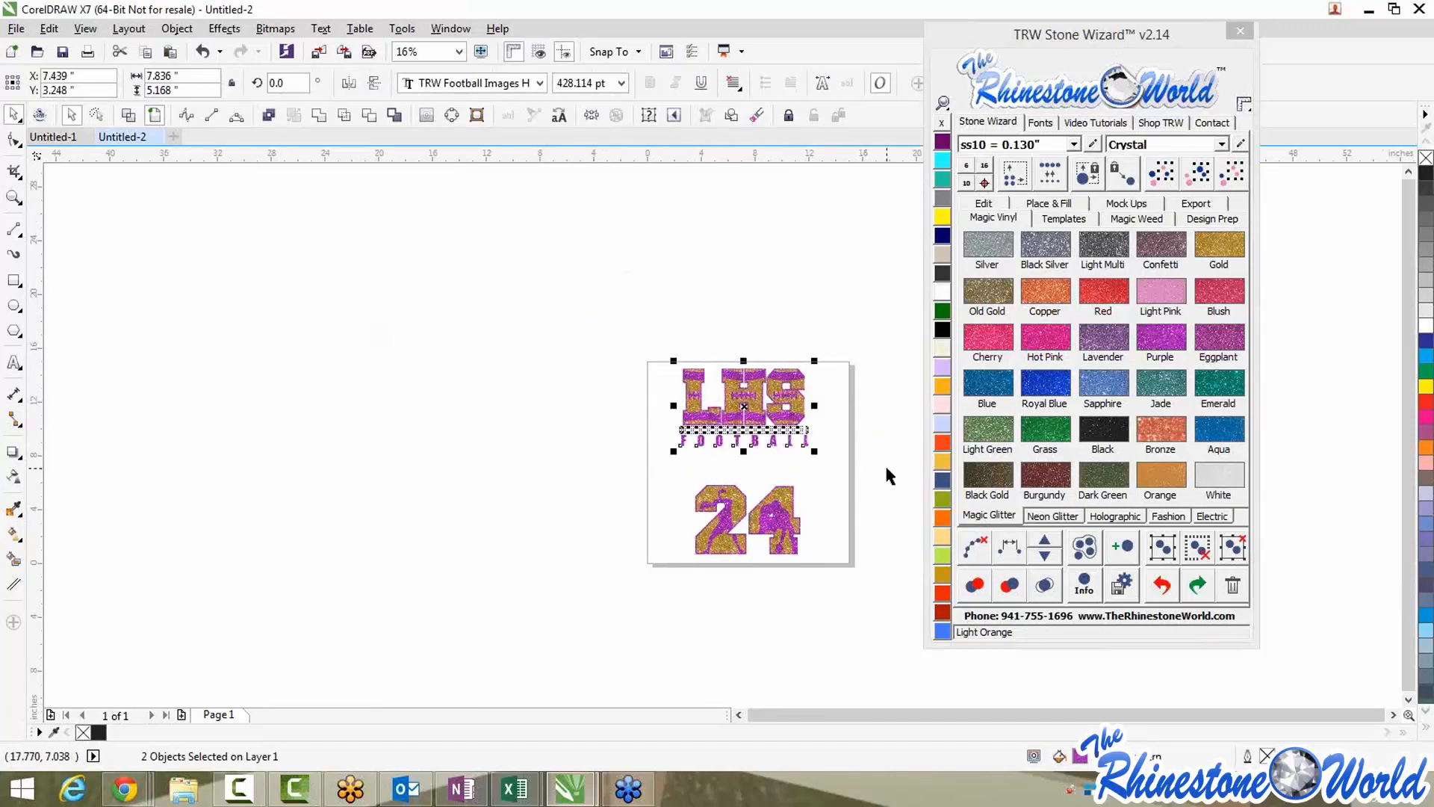
click(1121, 208)
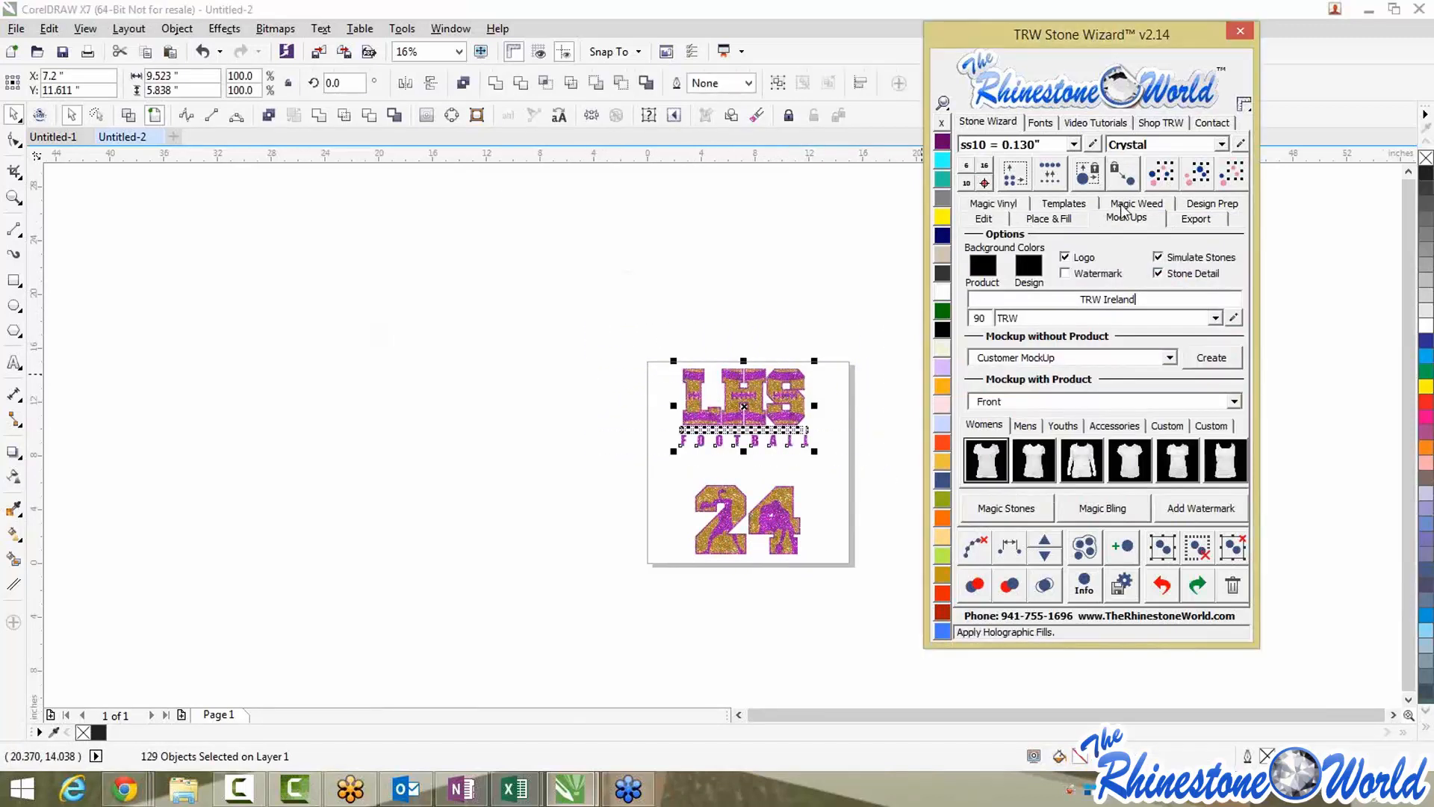
click(1233, 402)
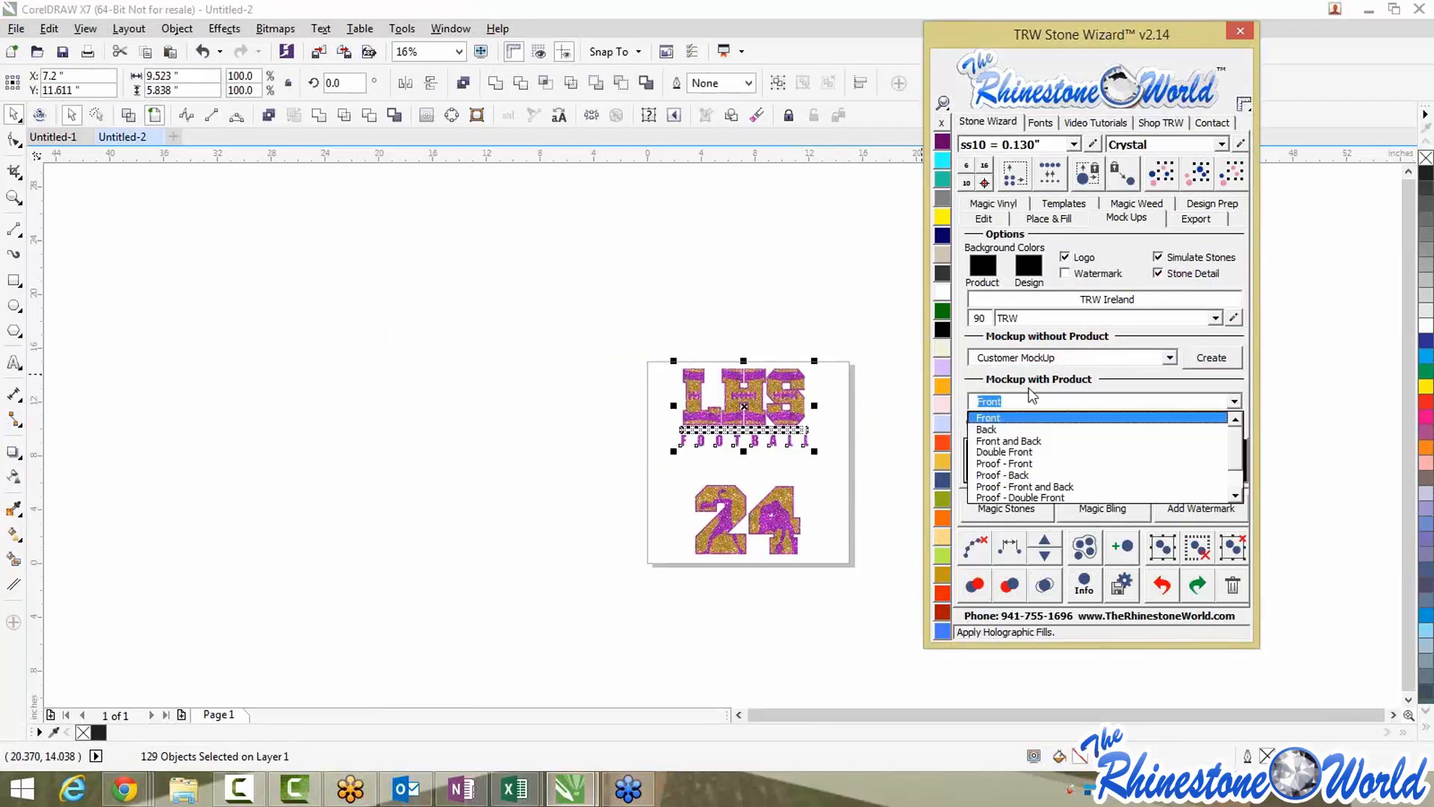
scroll(1113, 467, down, 1)
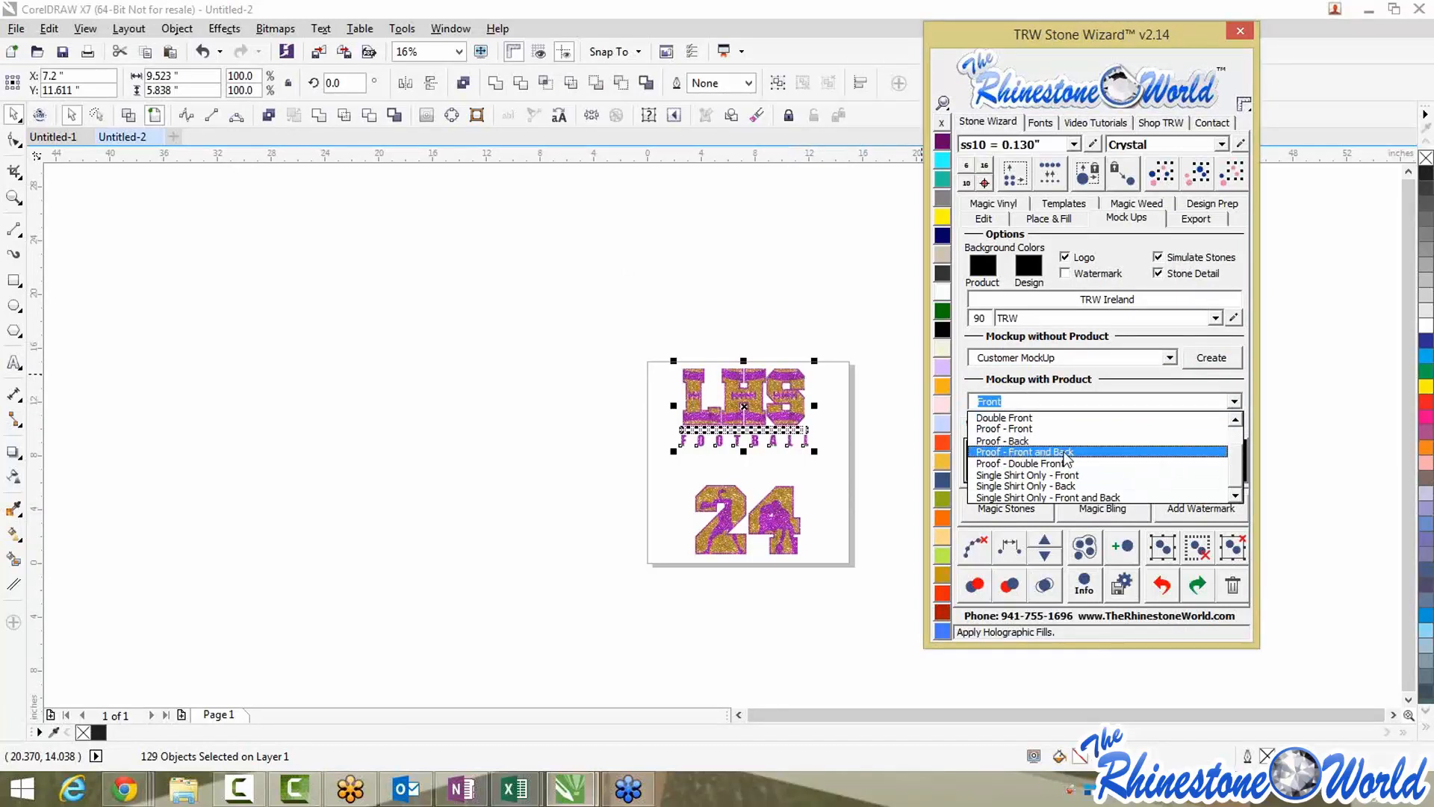
click(1020, 452)
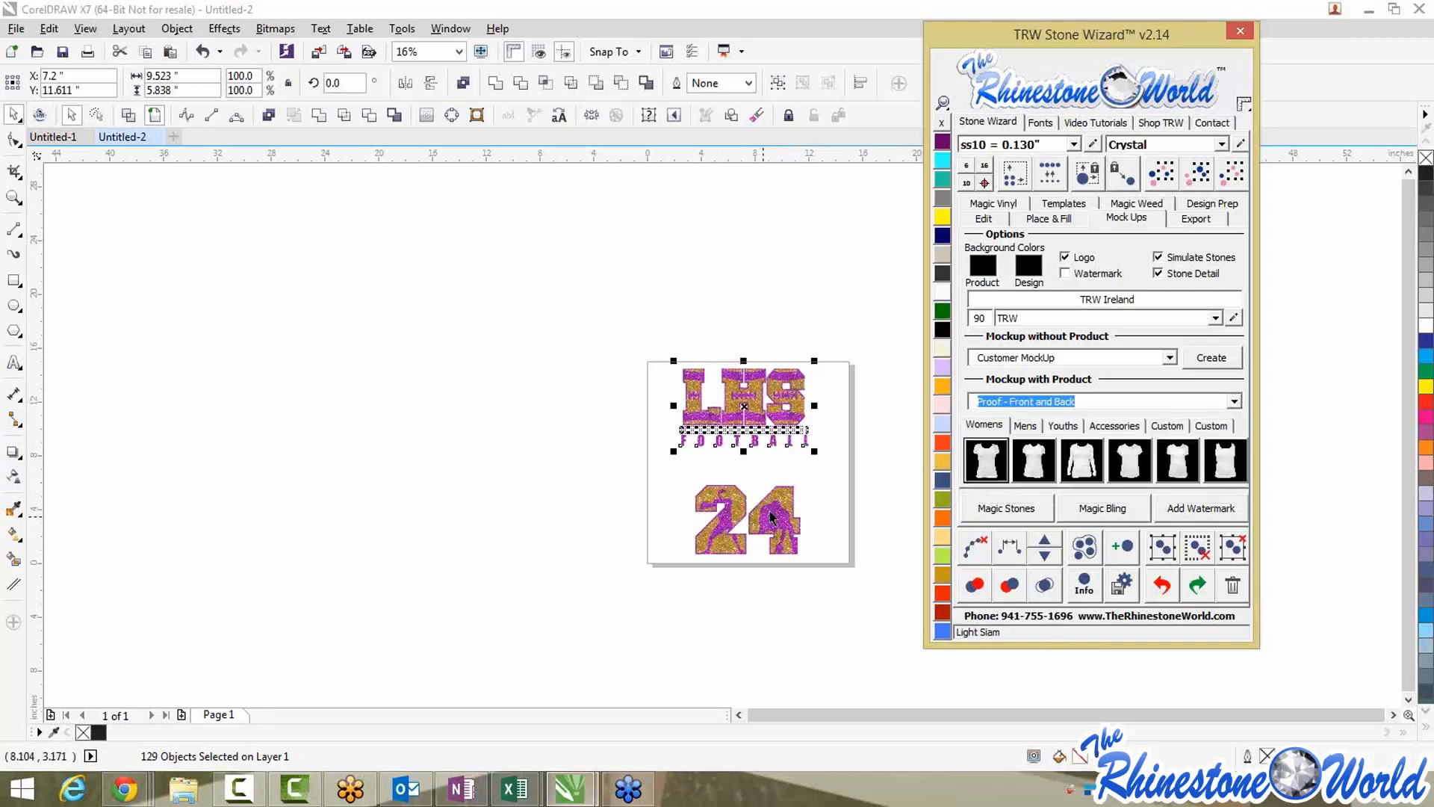
click(988, 455)
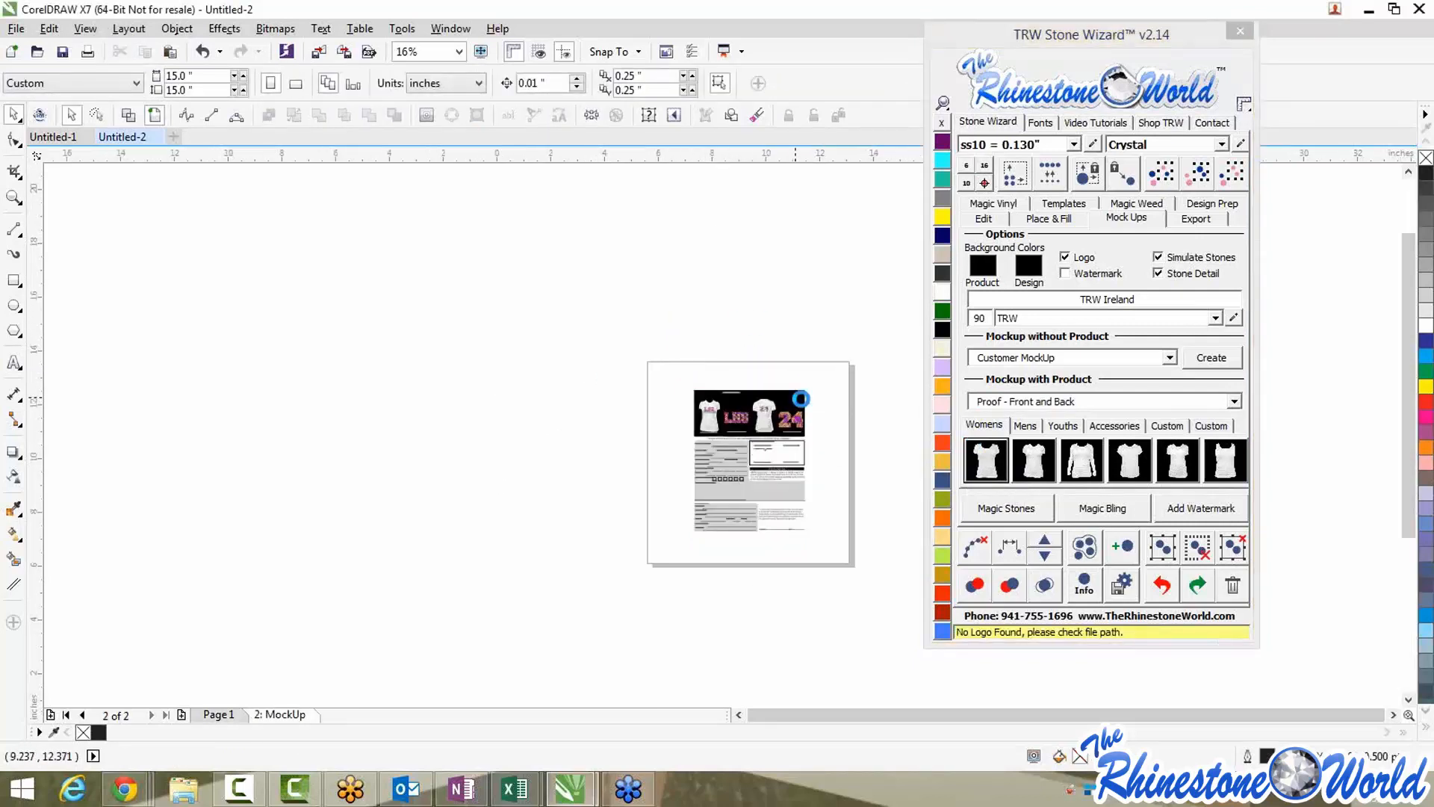
Color the front shirt of the proof mockup Cobalt
scroll(488, 359, up, 2)
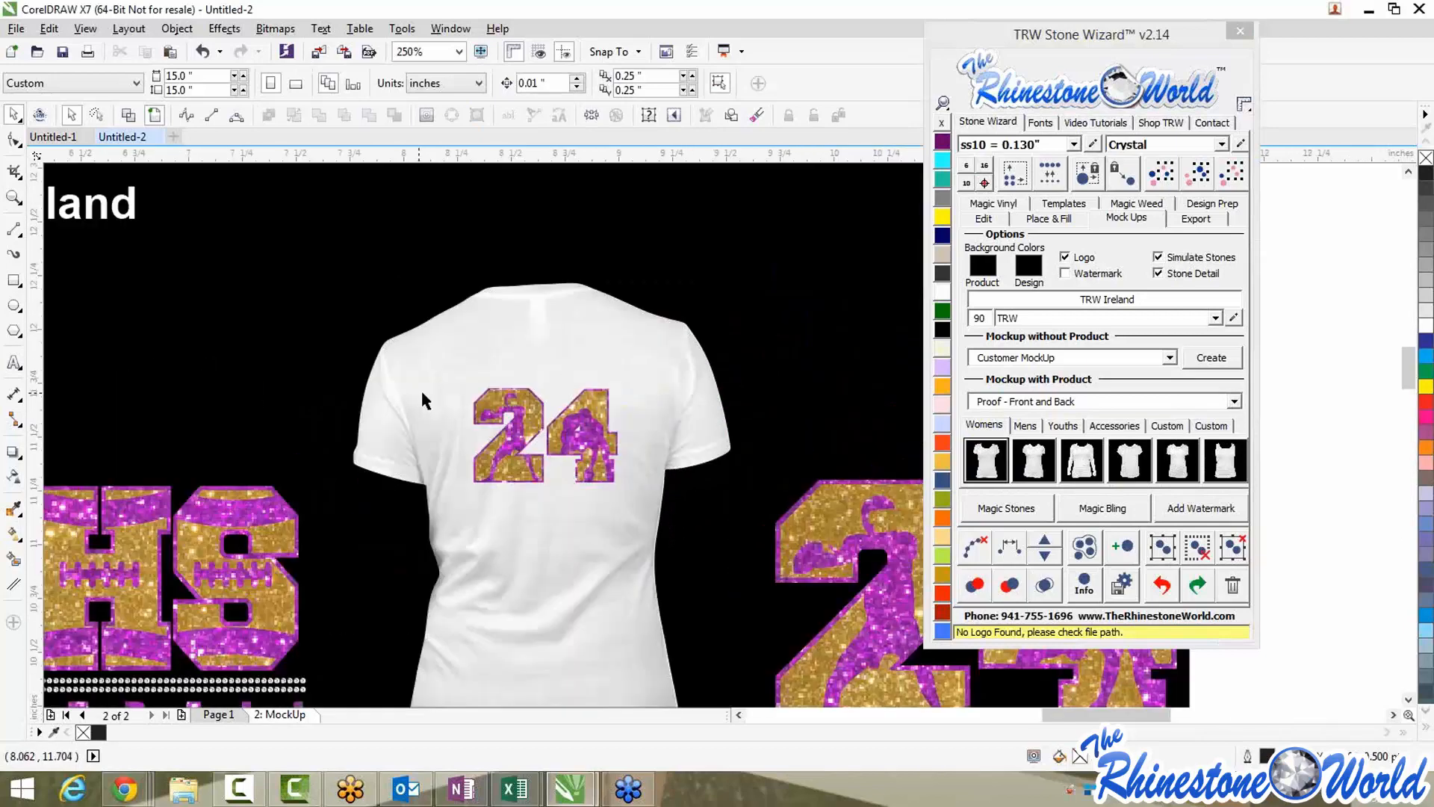
scroll(448, 360, down, 1)
scroll(282, 382, up, 3)
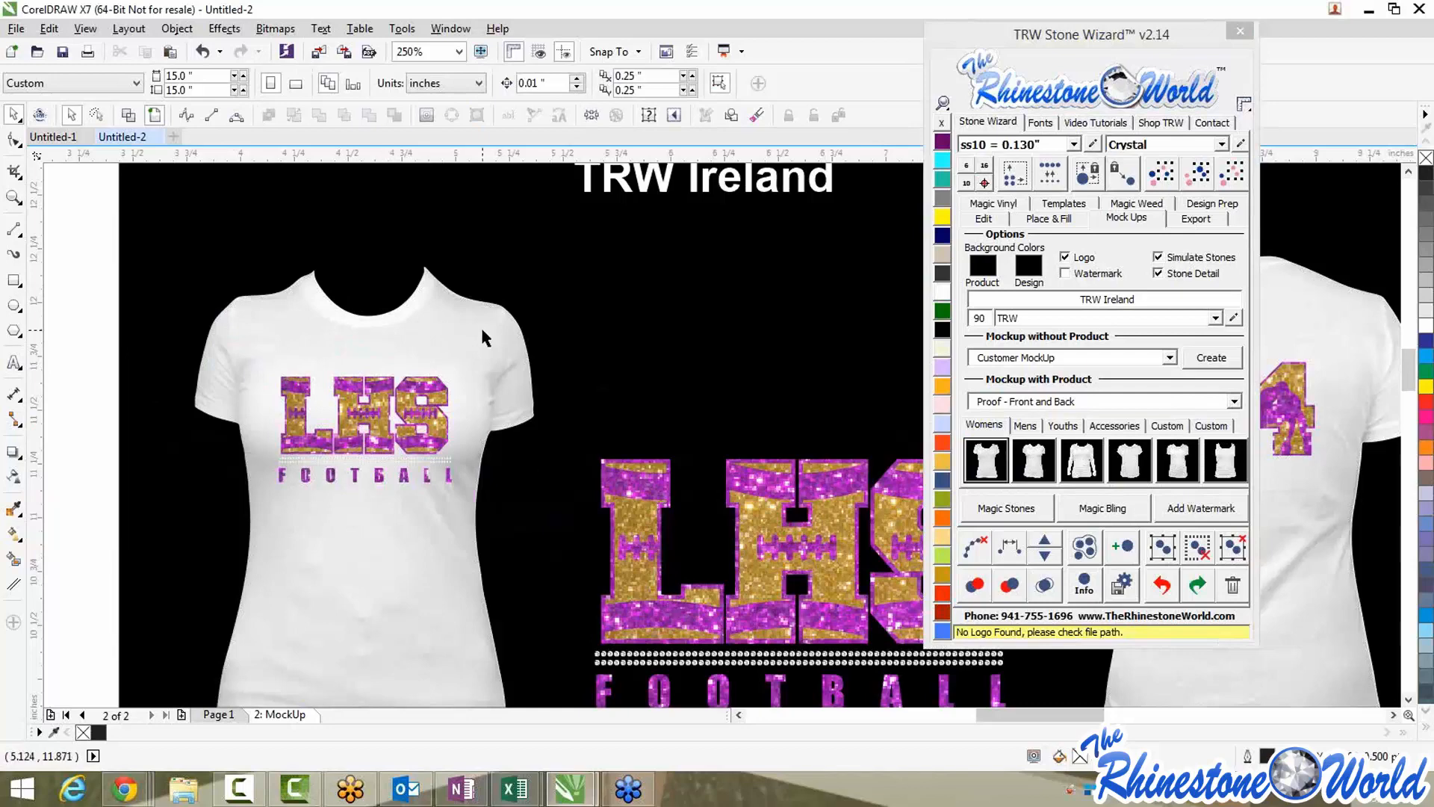
click(482, 331)
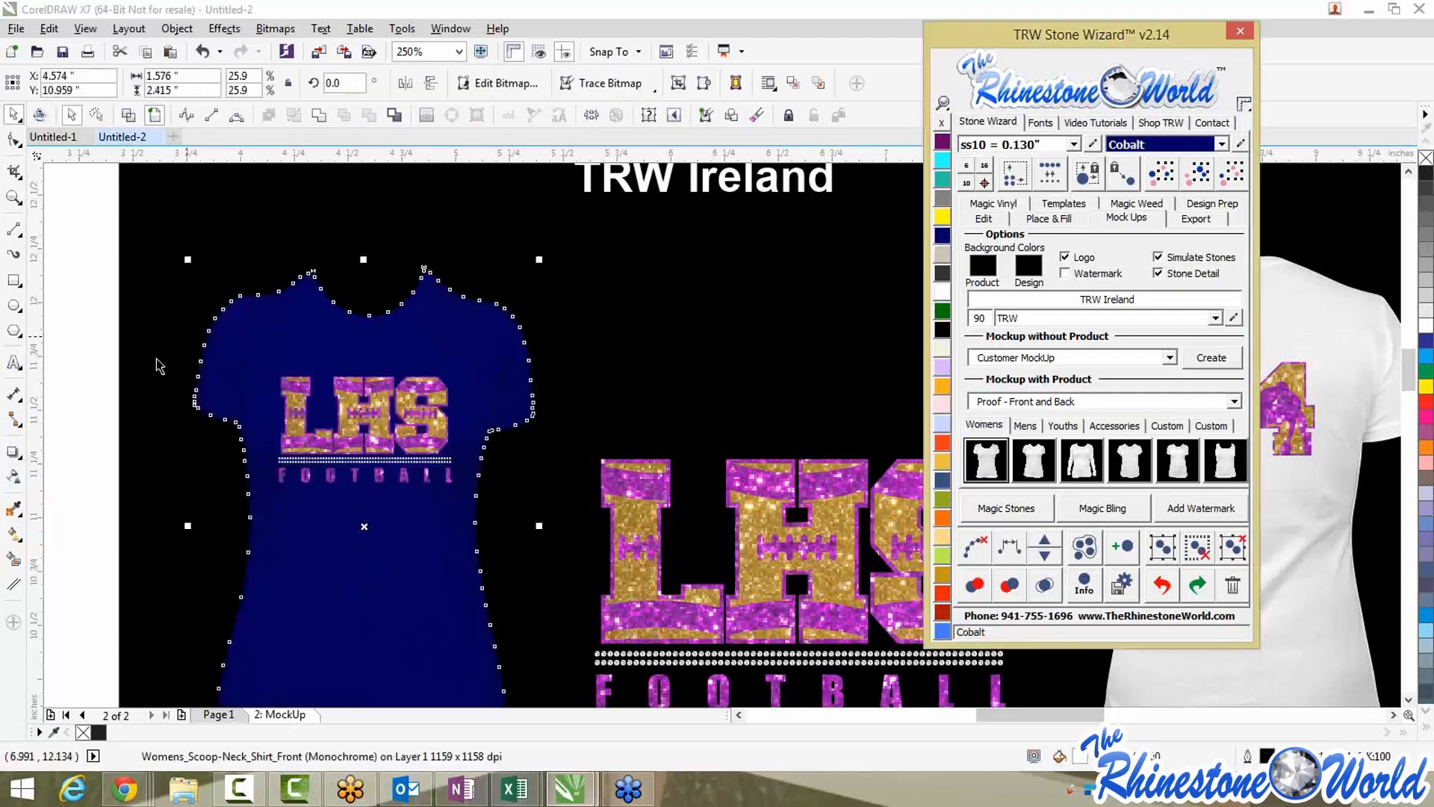
click(88, 343)
Color the back shirt of the proof mockup Cobalt to match the front
scroll(93, 342, down, 3)
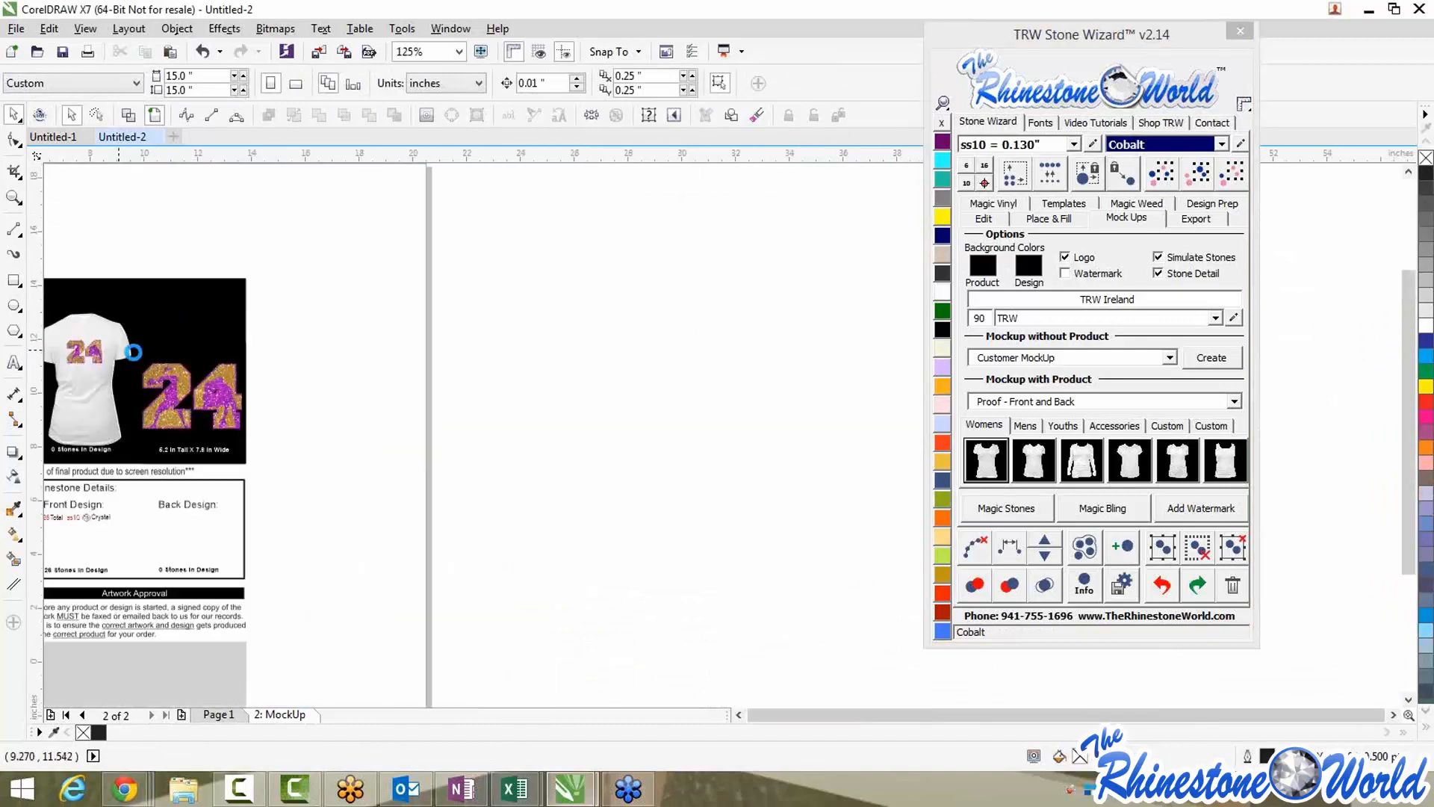
scroll(183, 353, up, 3)
click(207, 346)
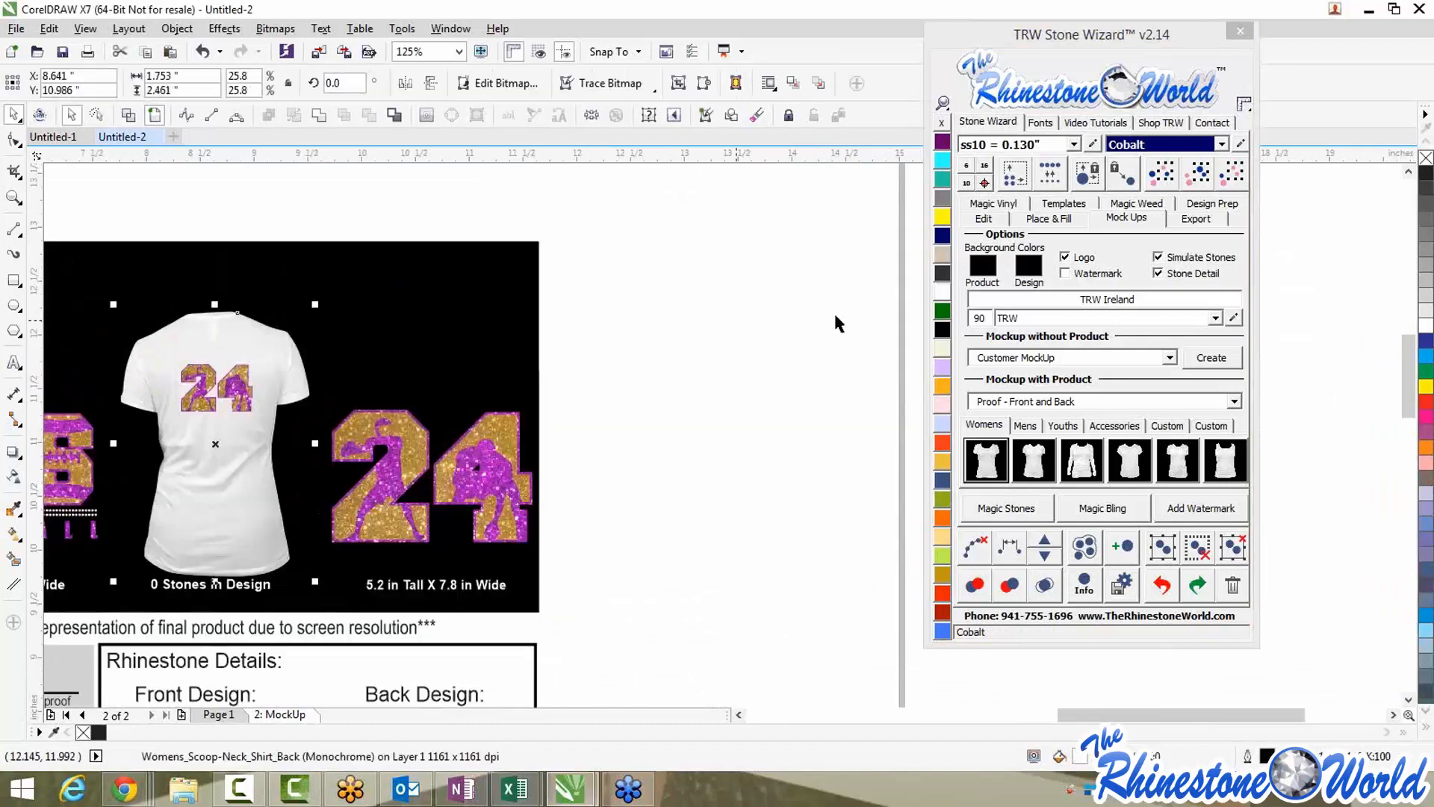
click(943, 236)
click(724, 391)
Examine the proof sheet's front and back shirts, enlarged designs and order form
scroll(760, 418, down, 2)
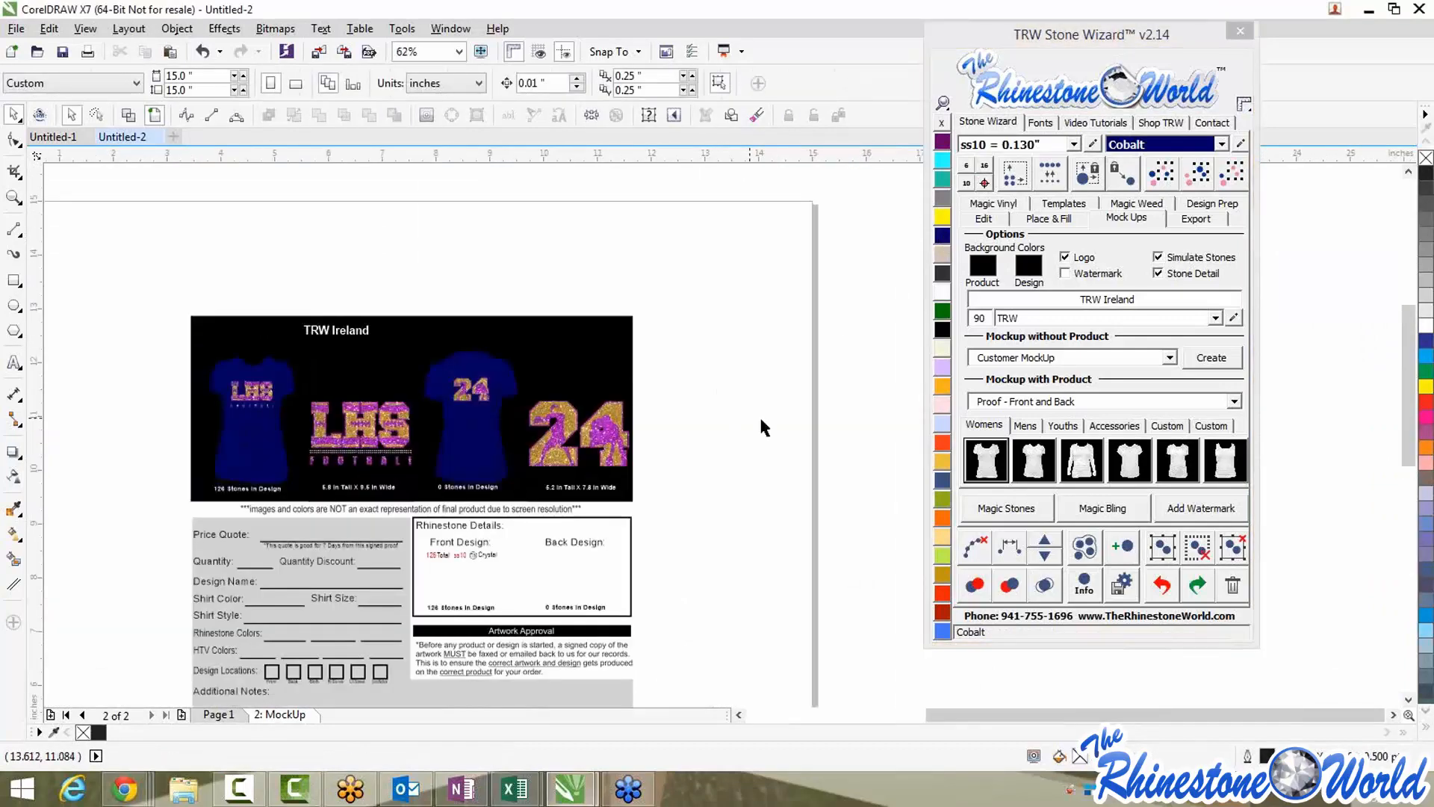
scroll(713, 437, down, 2)
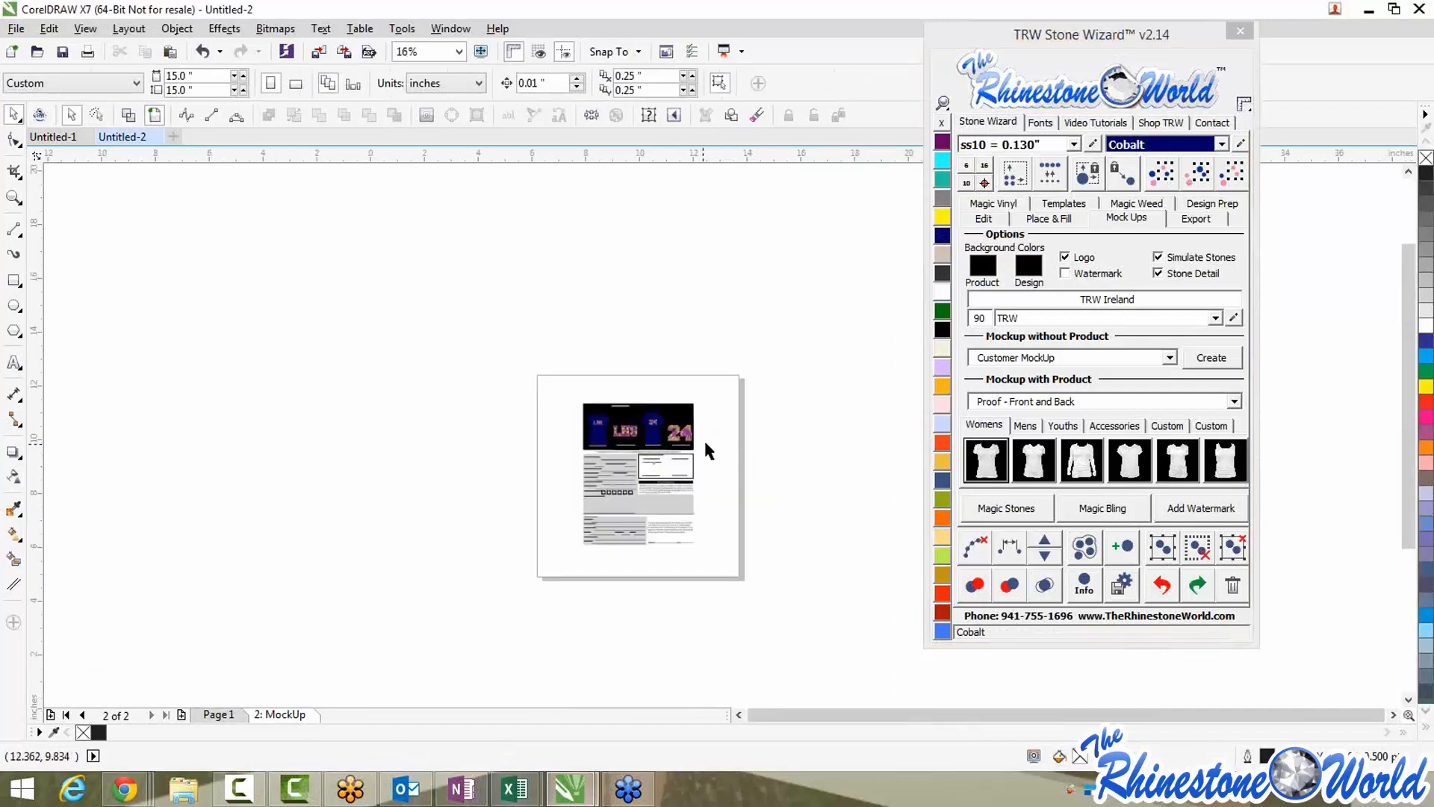
scroll(698, 448, up, 1)
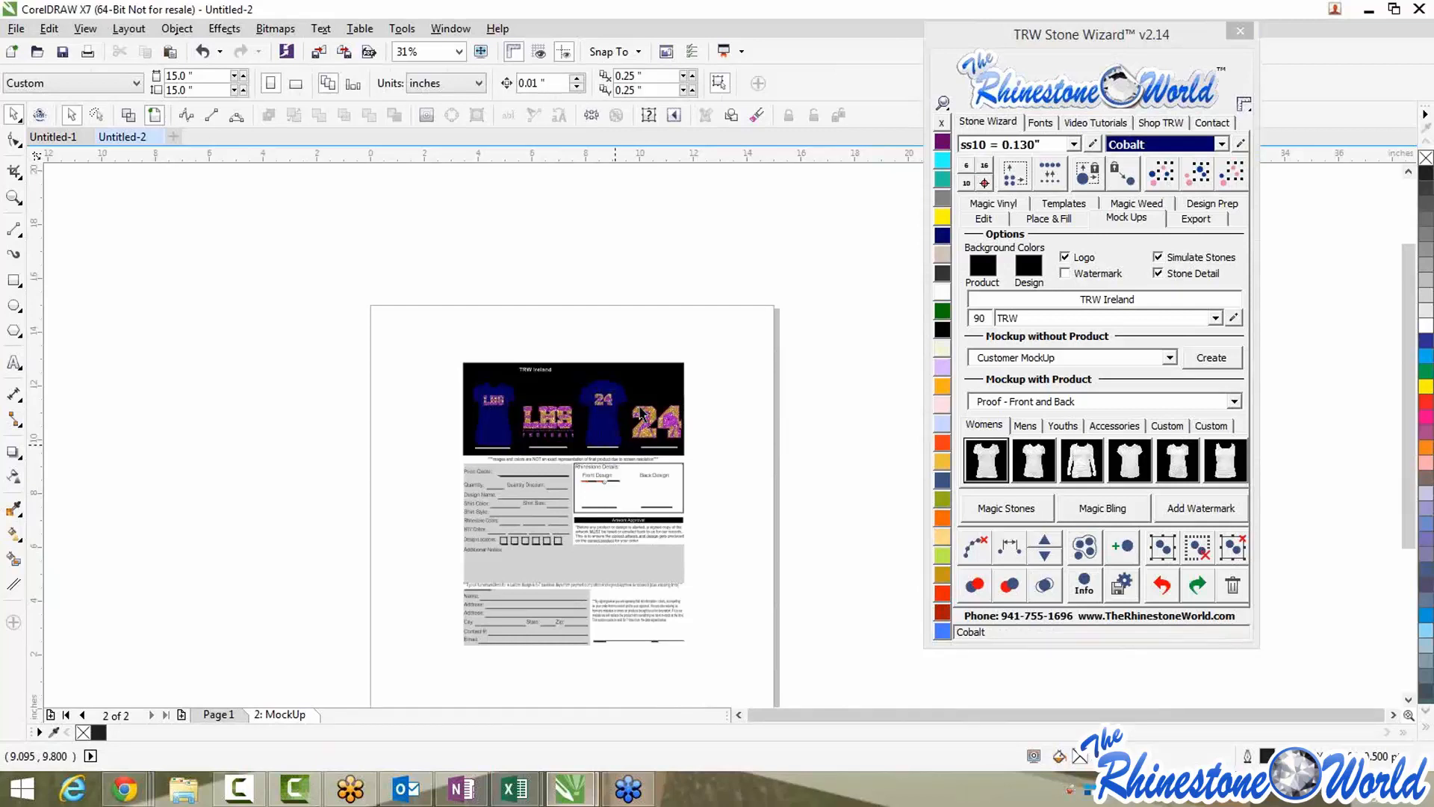
scroll(654, 422, up, 1)
scroll(676, 448, down, 1)
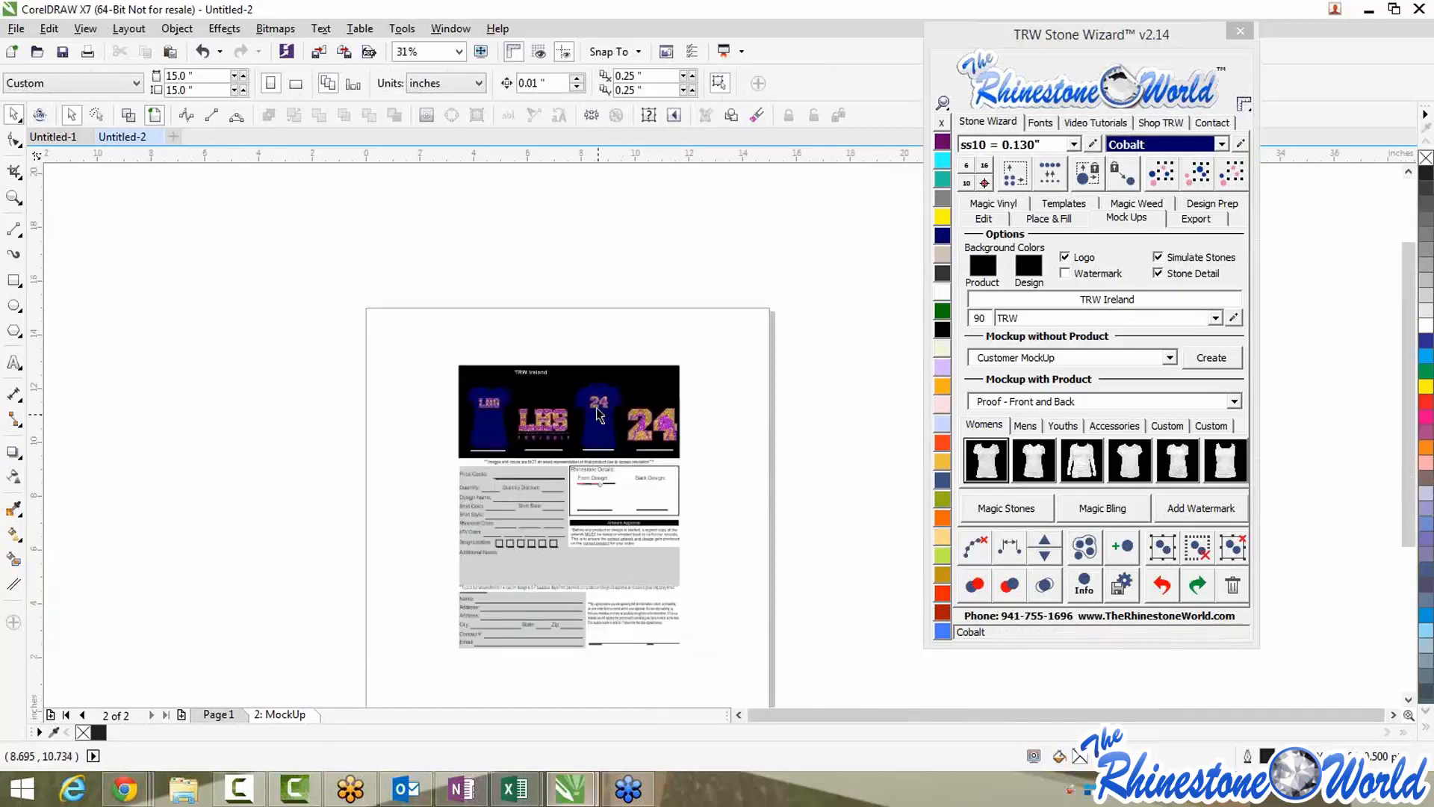
scroll(593, 407, up, 4)
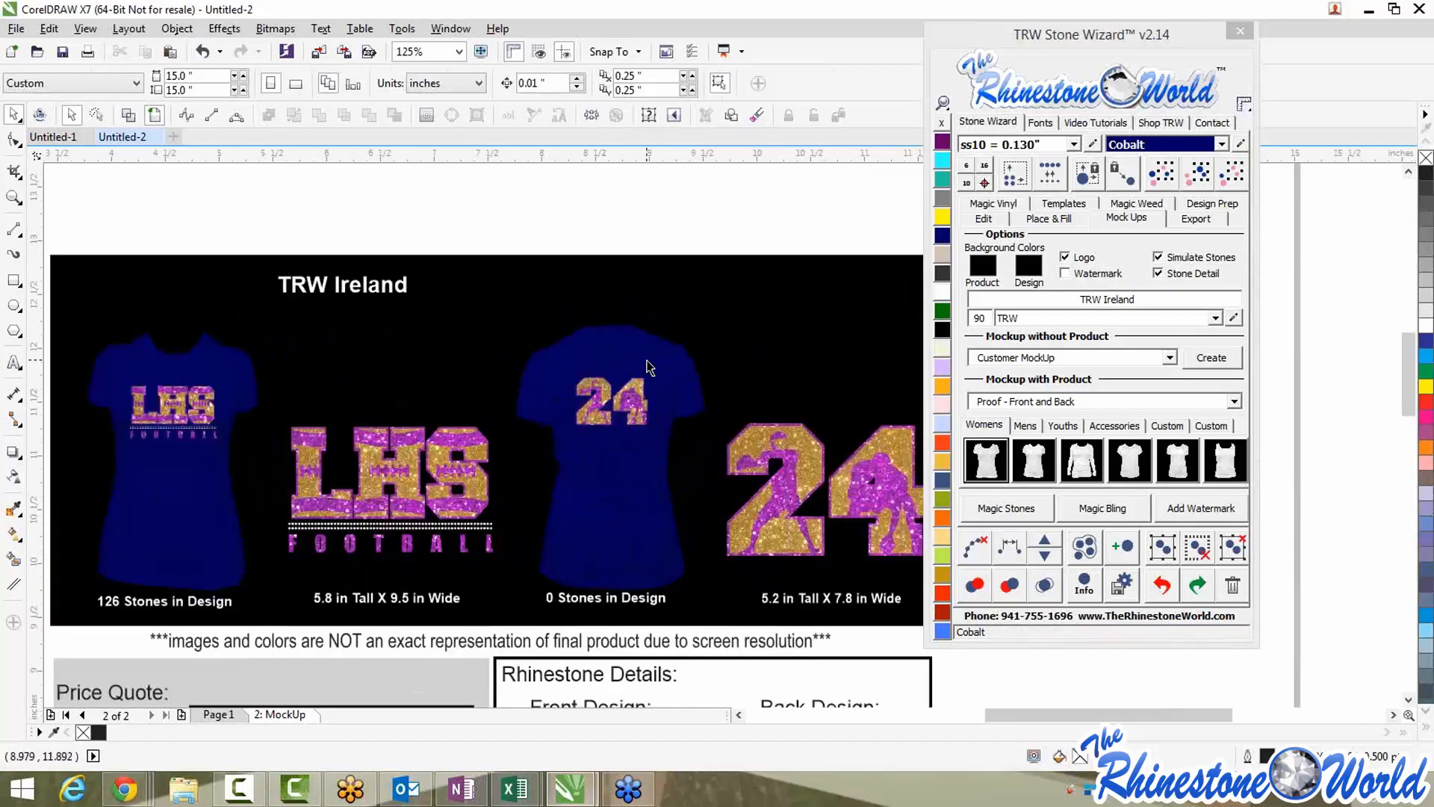
scroll(670, 383, down, 2)
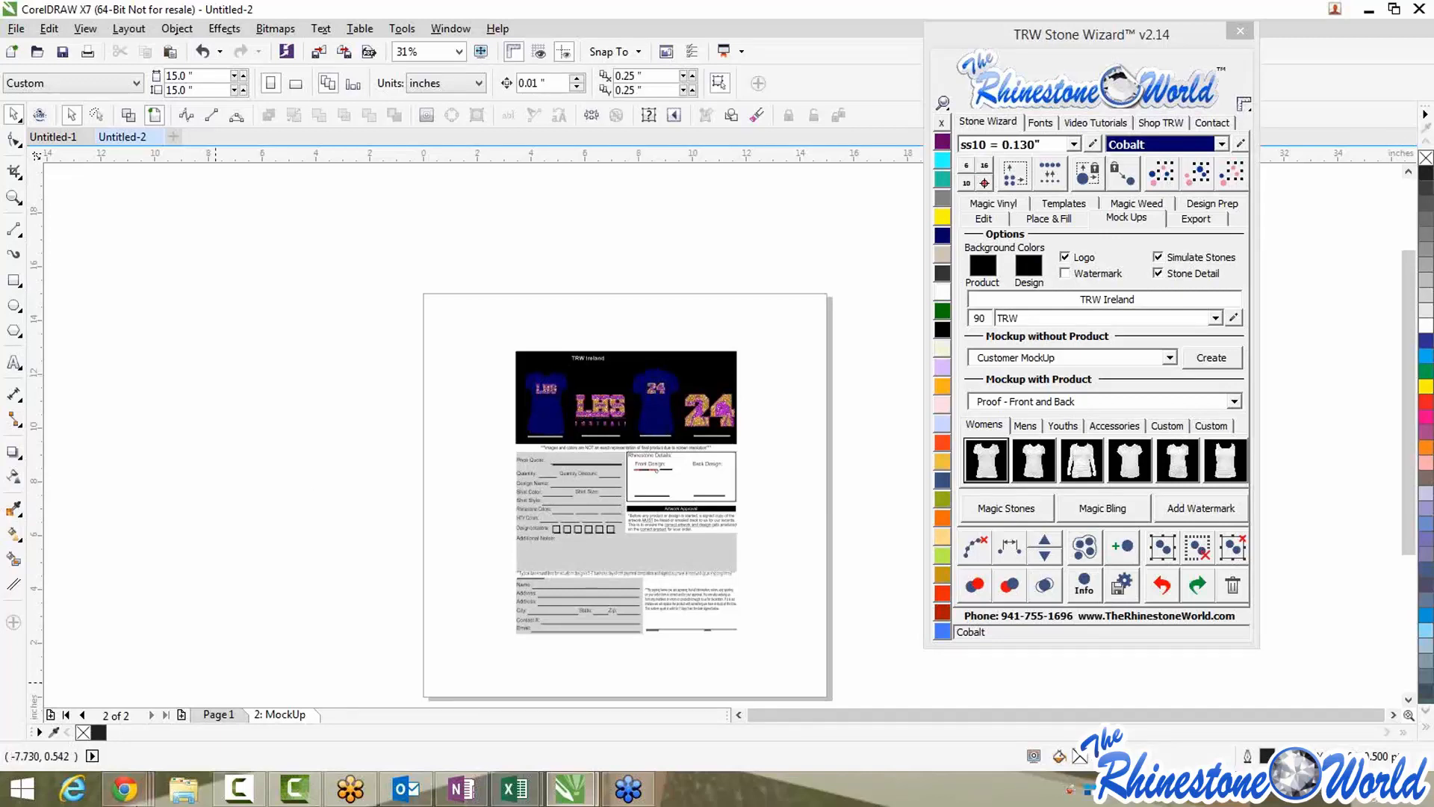
Return to Page 1 and delete the number 24 from beneath the LHS FOOTBALL design
click(218, 714)
scroll(322, 590, down, 2)
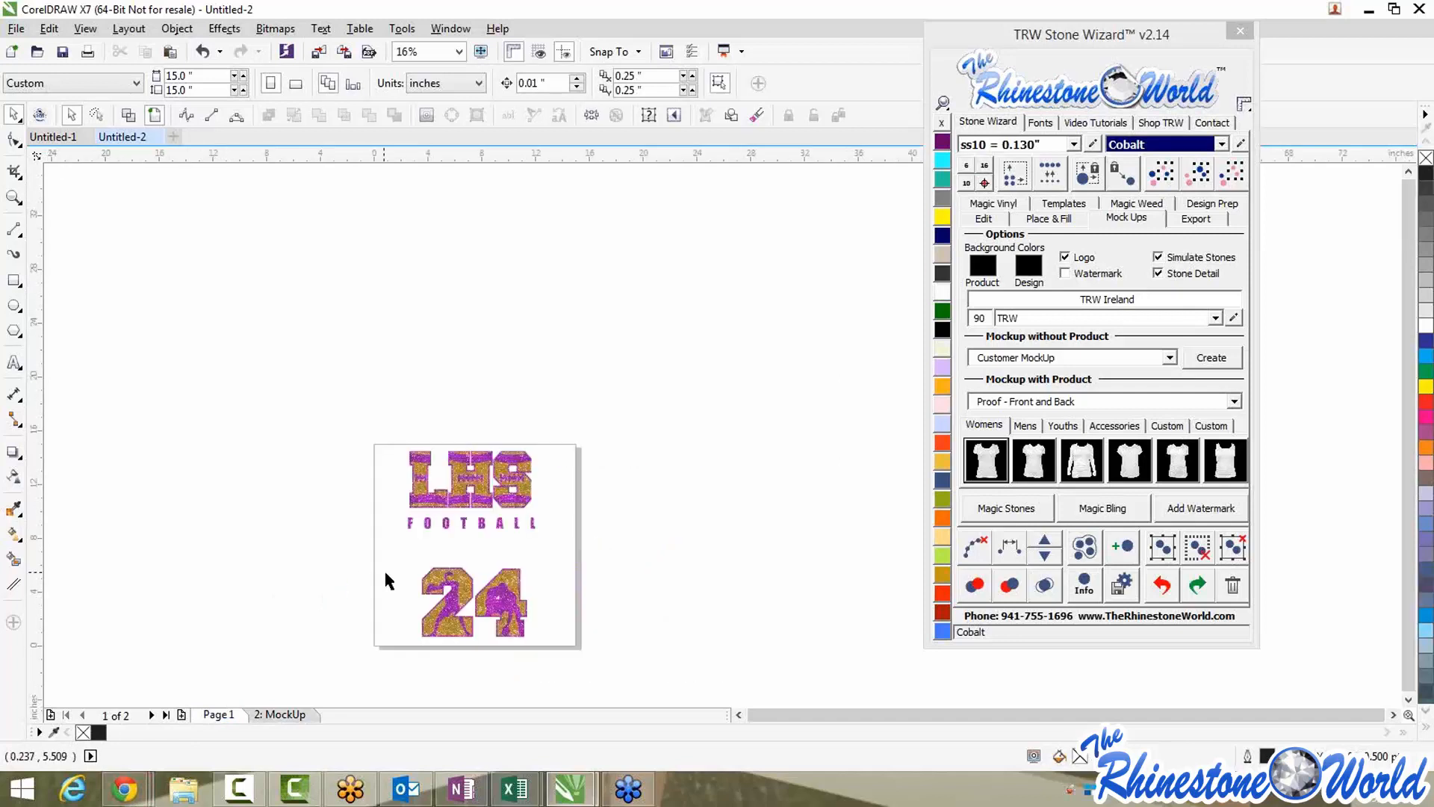
drag(387, 540, 612, 660)
key(Delete)
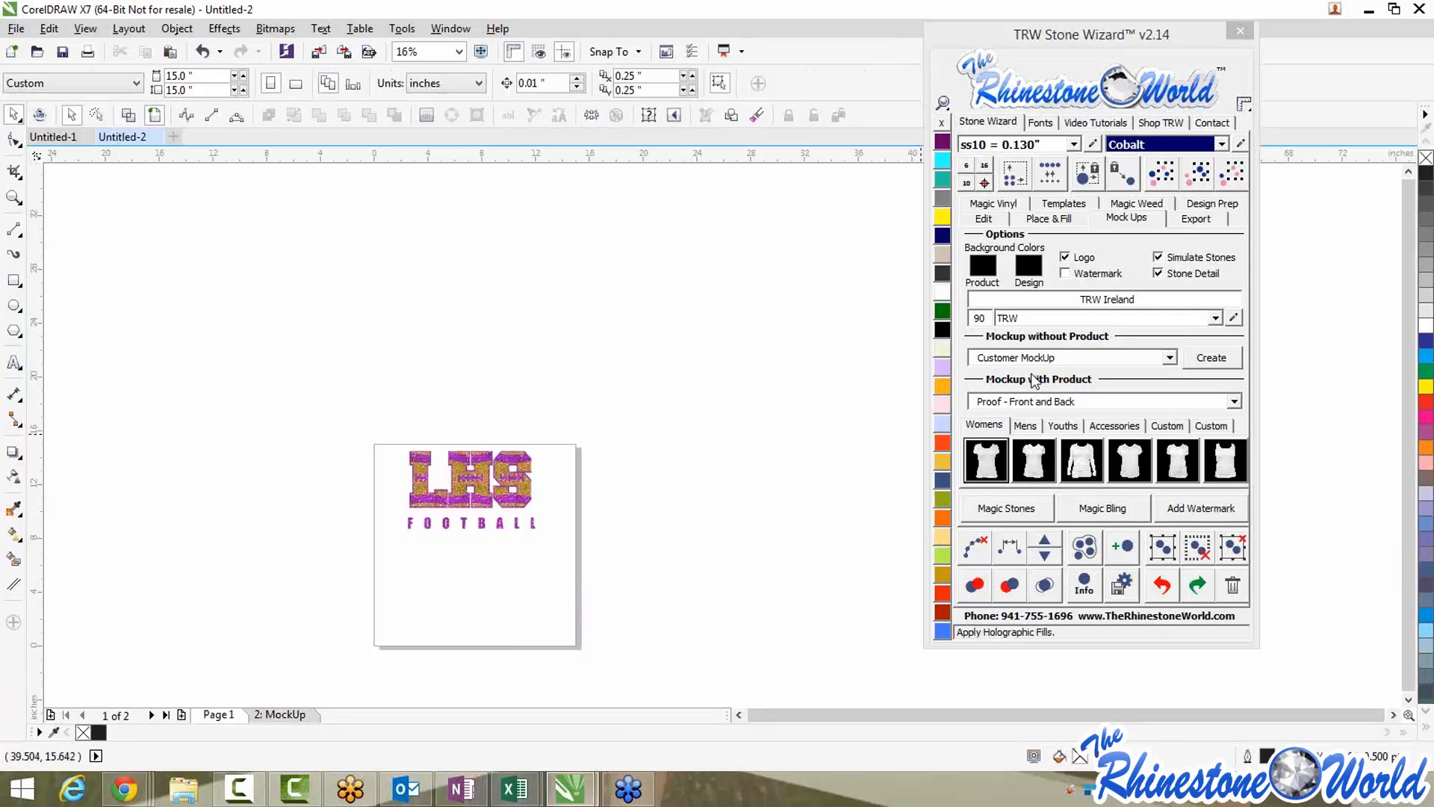
click(1233, 413)
scroll(1236, 440, up, 2)
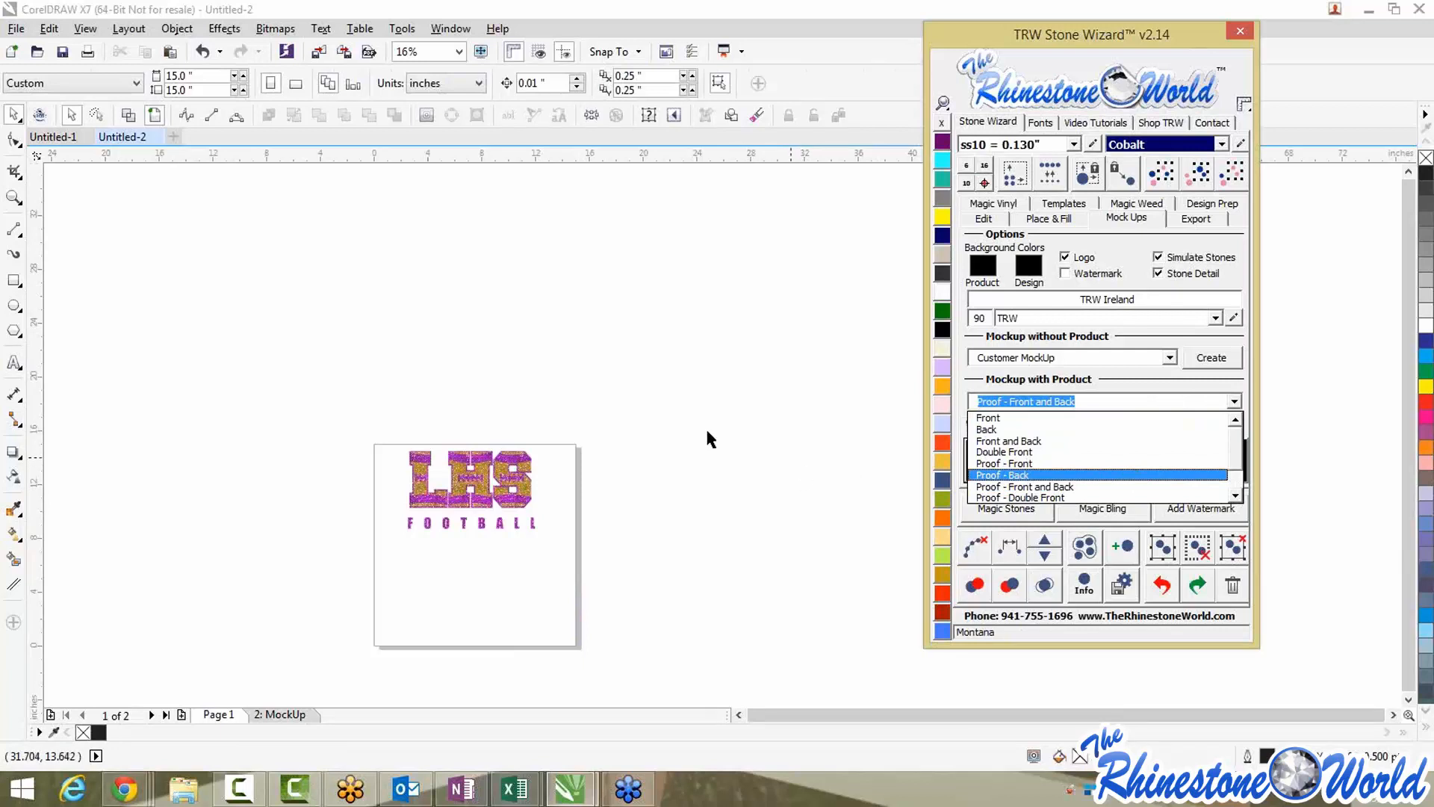
click(594, 534)
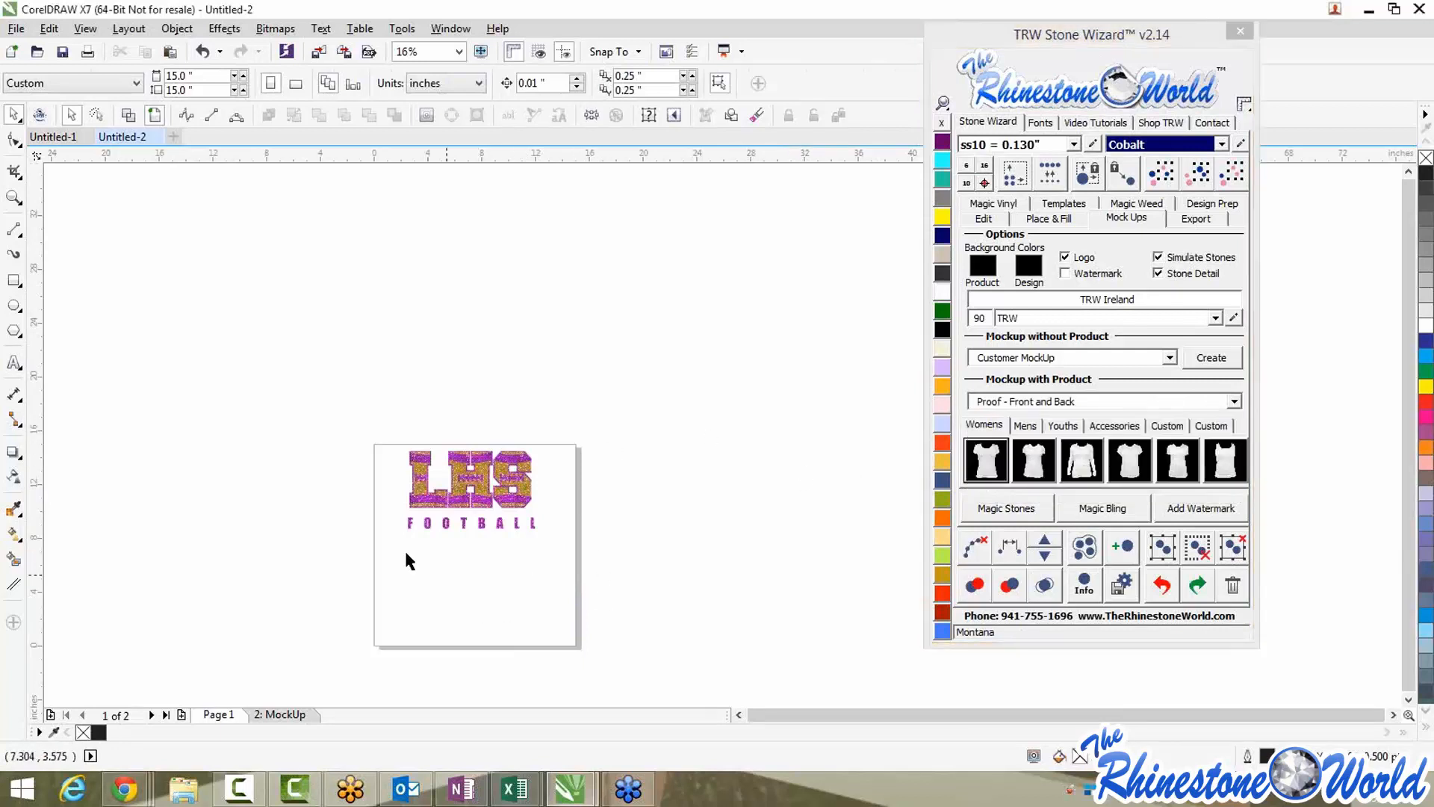
Delete the LHS FOOTBALL design from Page 1 and add the number 30 in Arial, enlarged to about 15.25 by 10.9 inches
drag(222, 368, 750, 584)
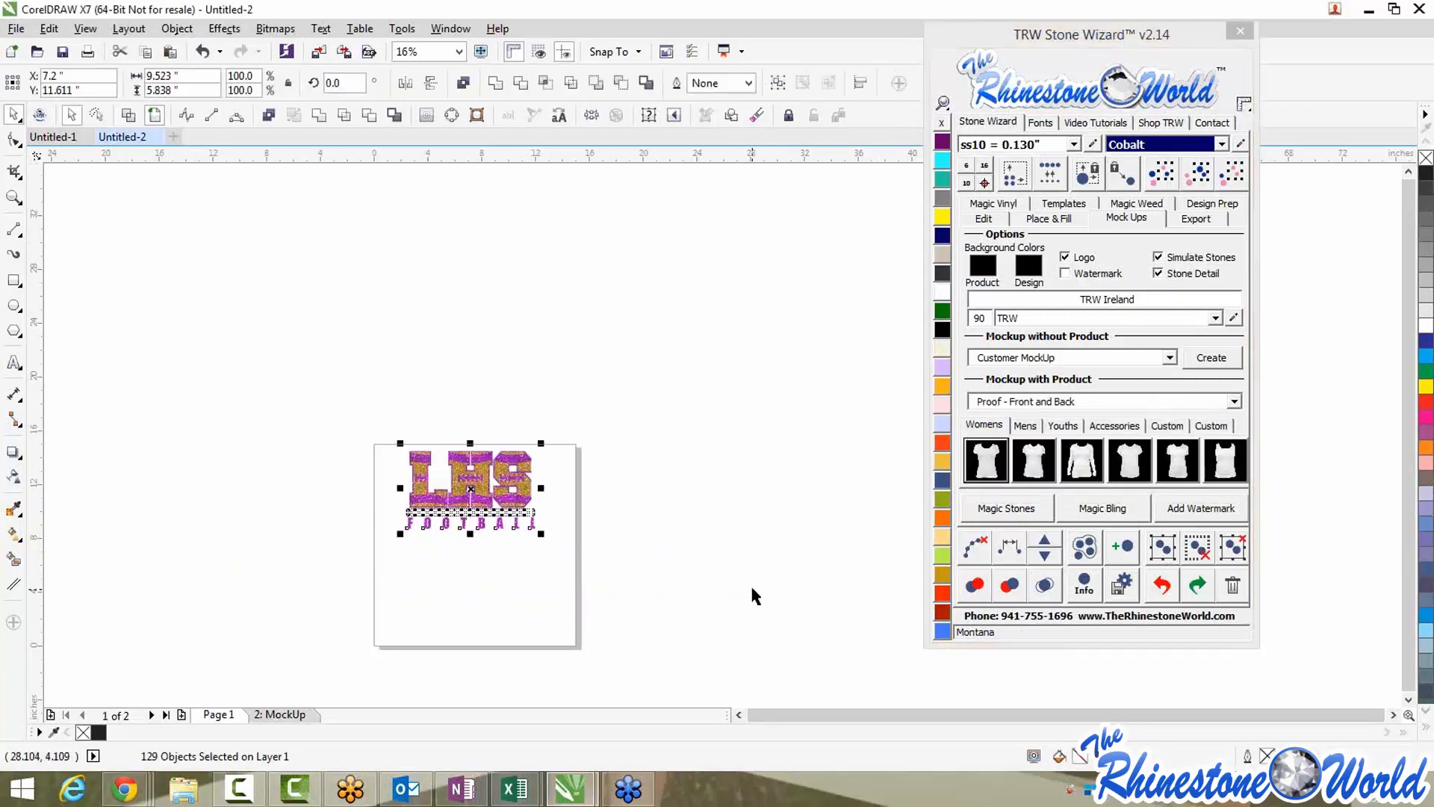
key(Delete)
click(14, 362)
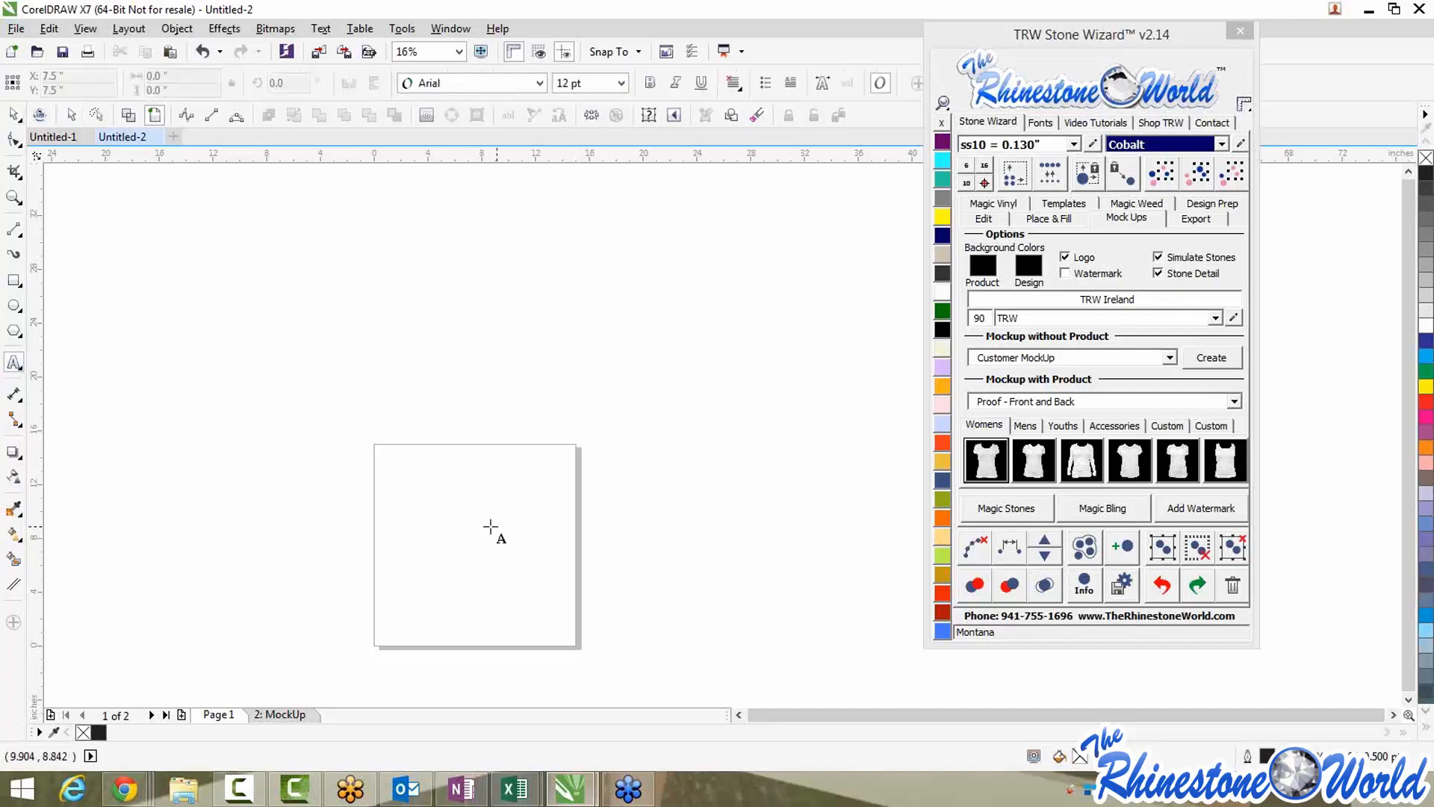
click(459, 500)
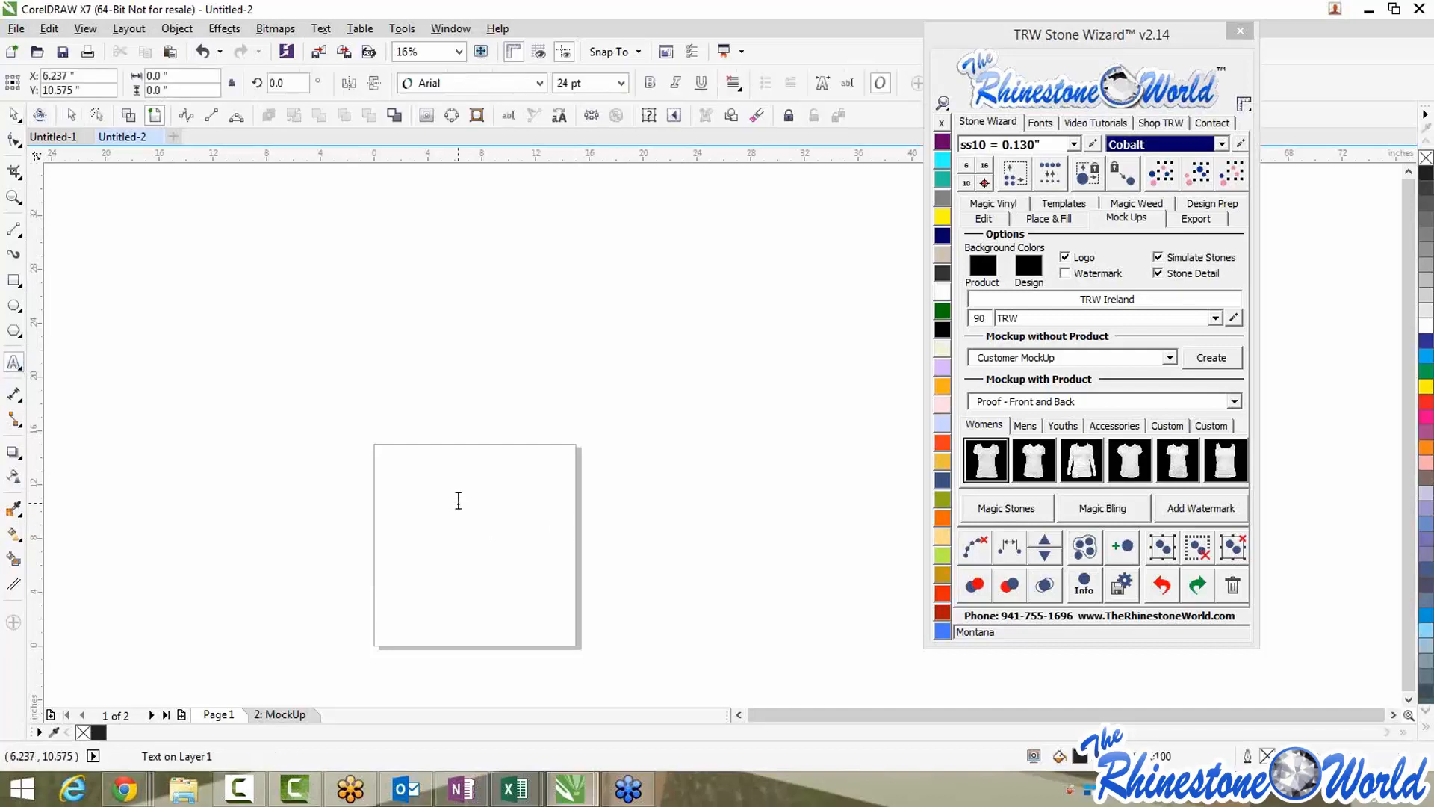
text(30)
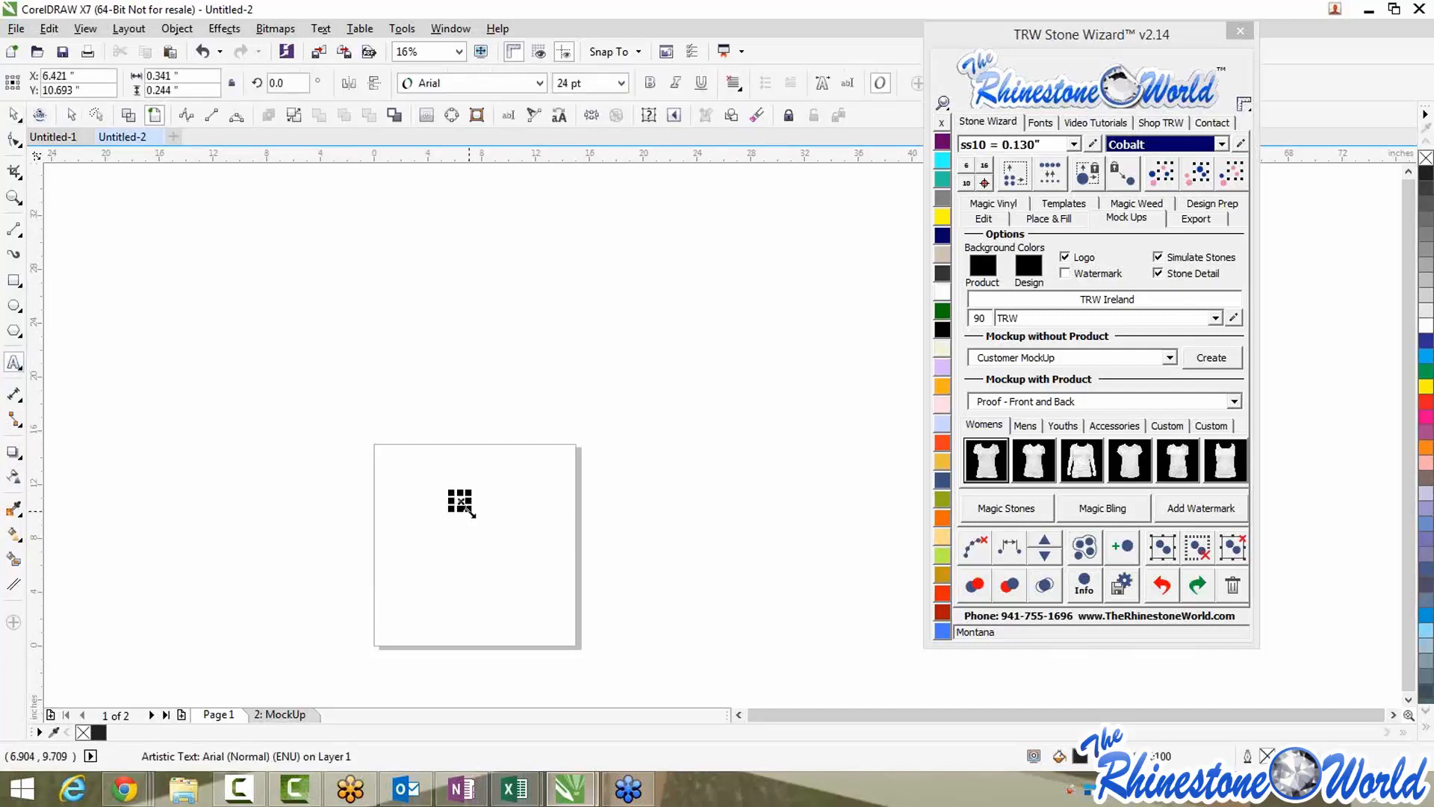
drag(467, 503, 669, 652)
drag(561, 572, 508, 502)
Set the number 30 in the TRW Football Laces HTV N font and position it within the page's width
click(1040, 122)
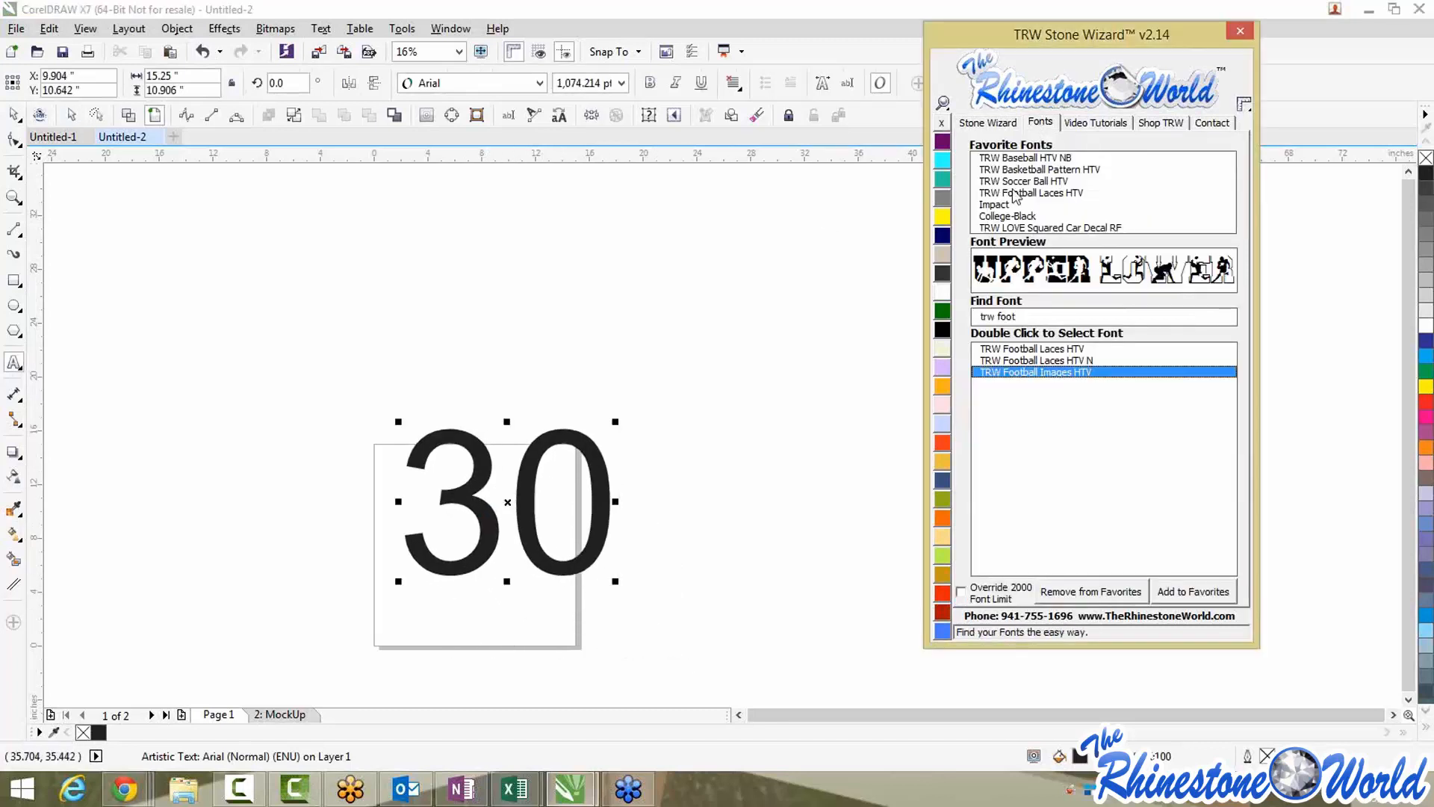
double_click(1014, 361)
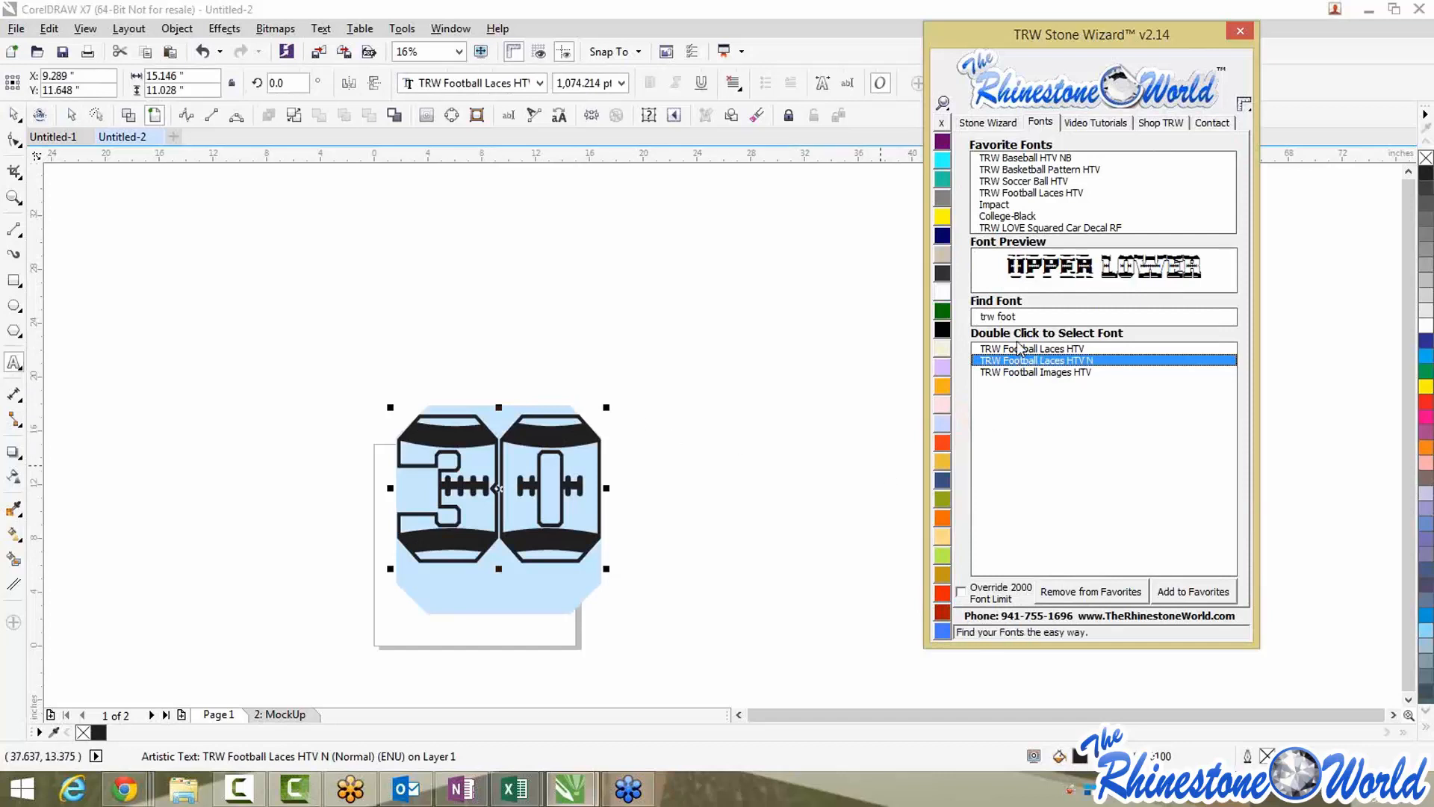
key(ctrl+space)
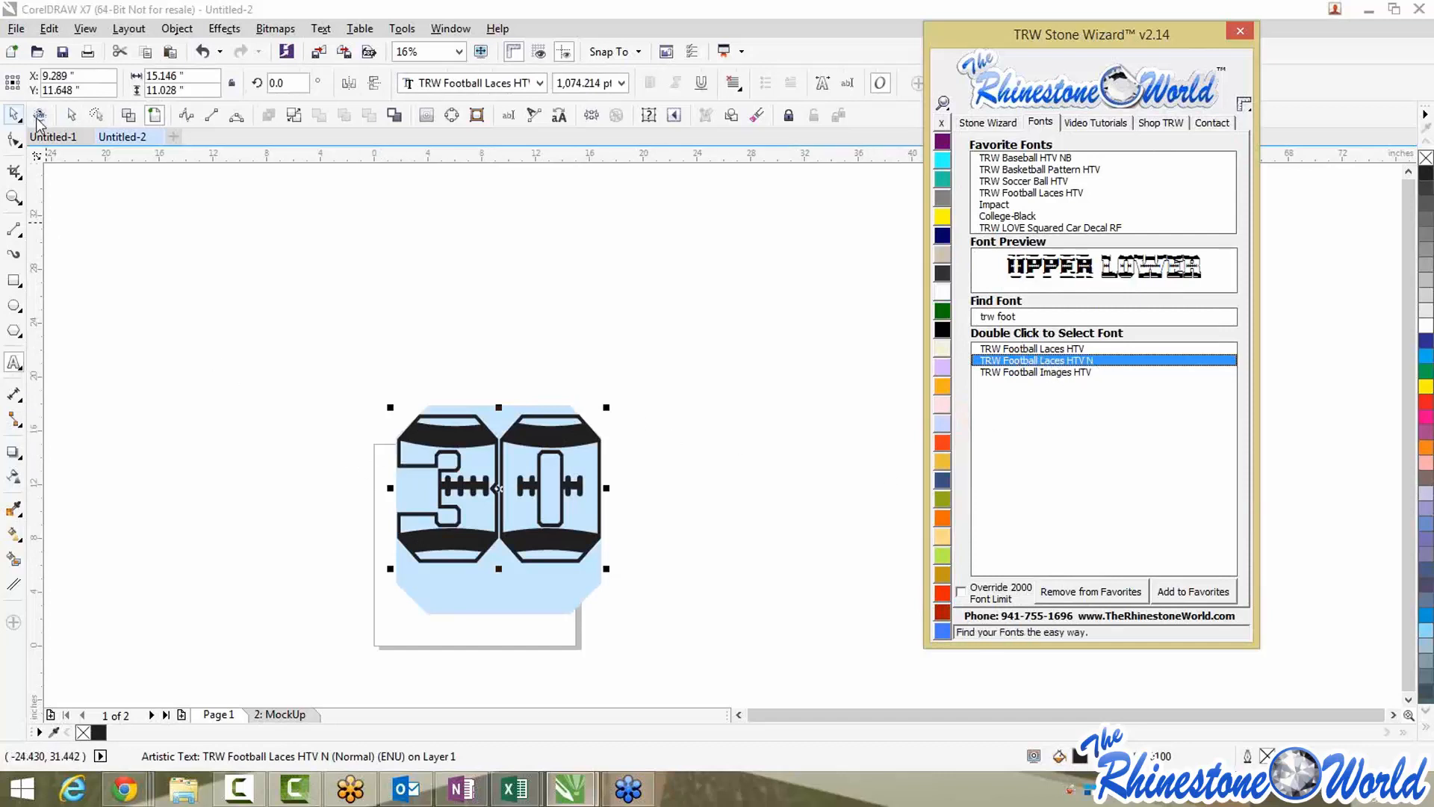
drag(502, 476, 470, 515)
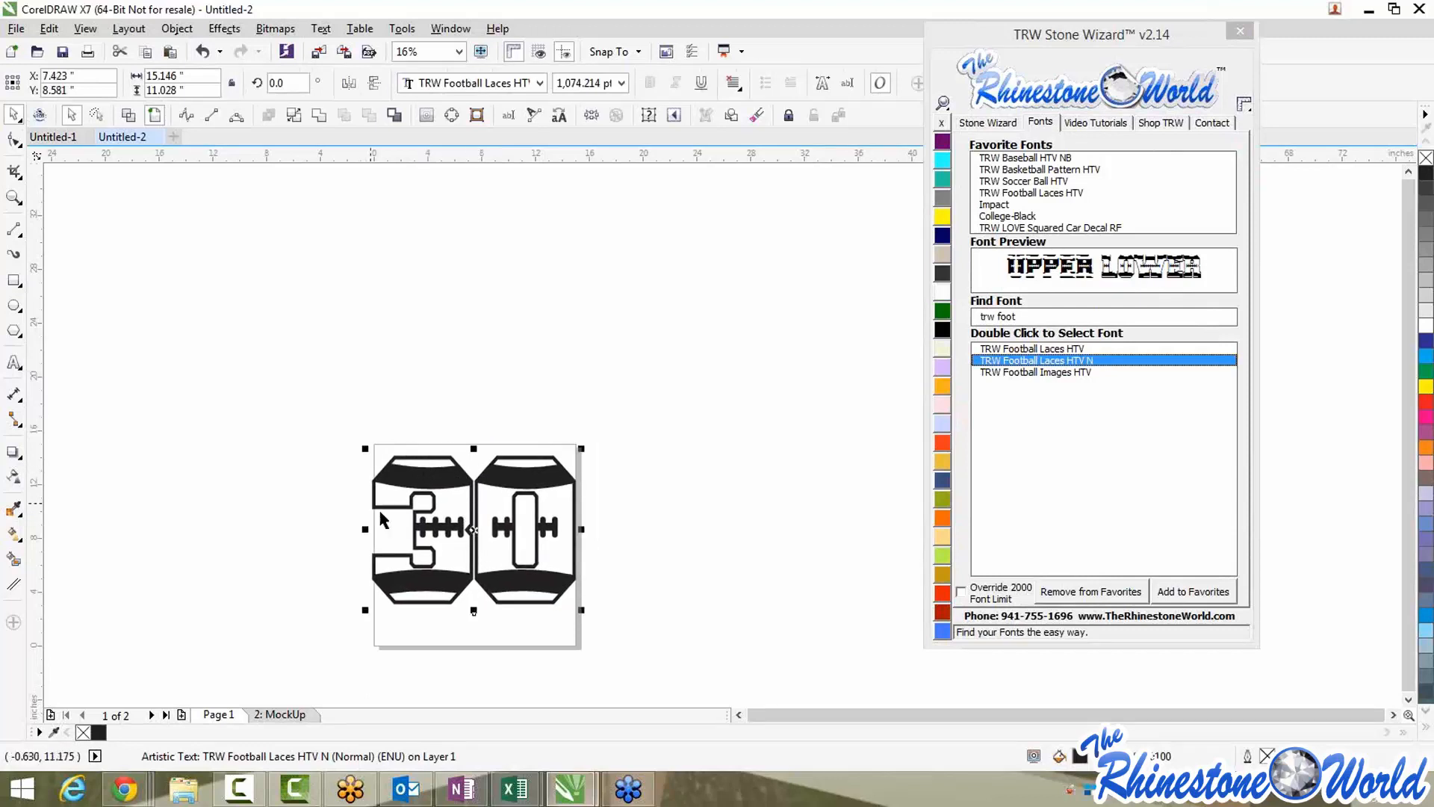
Apply 2 Color Magic Text to the number 30
click(986, 122)
click(984, 218)
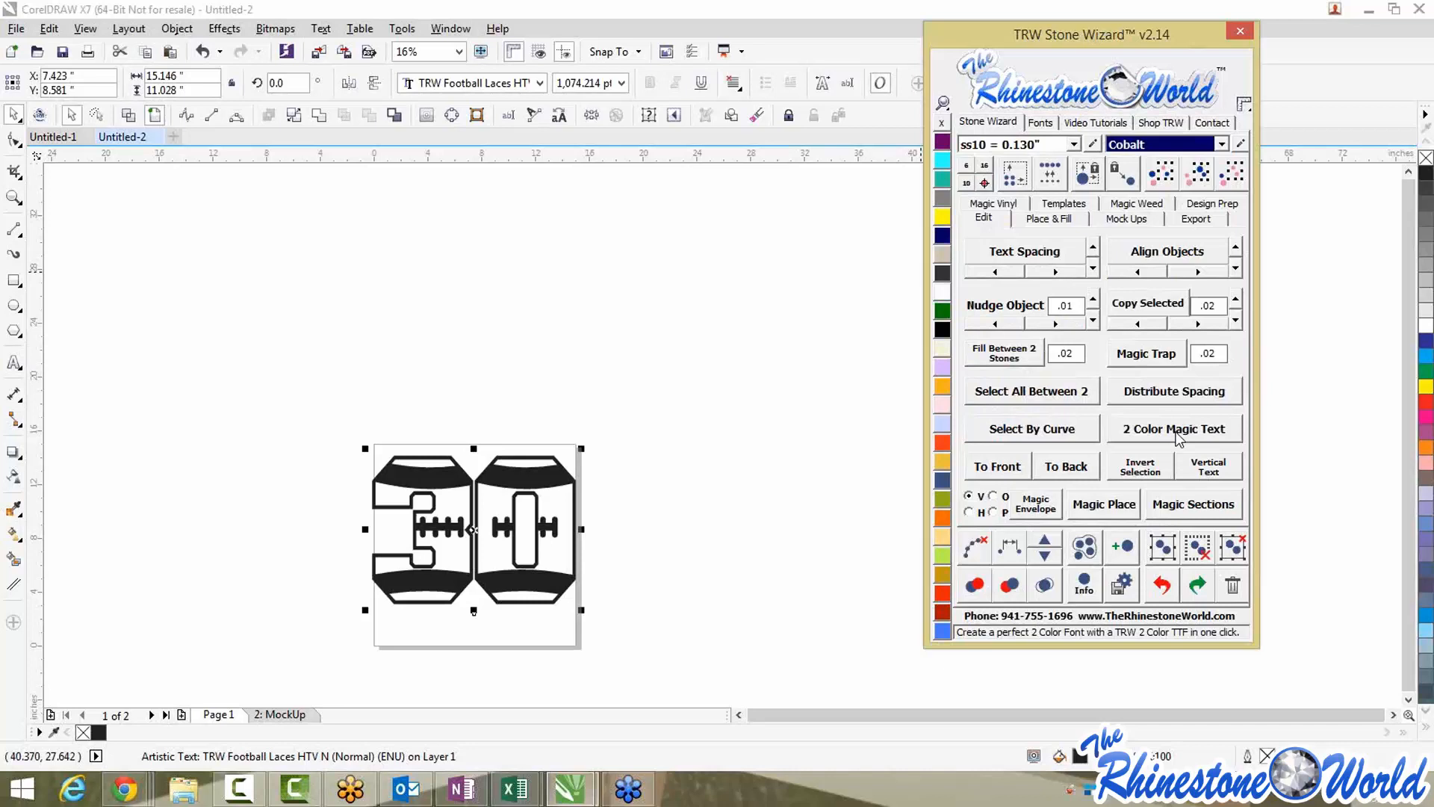
click(1176, 438)
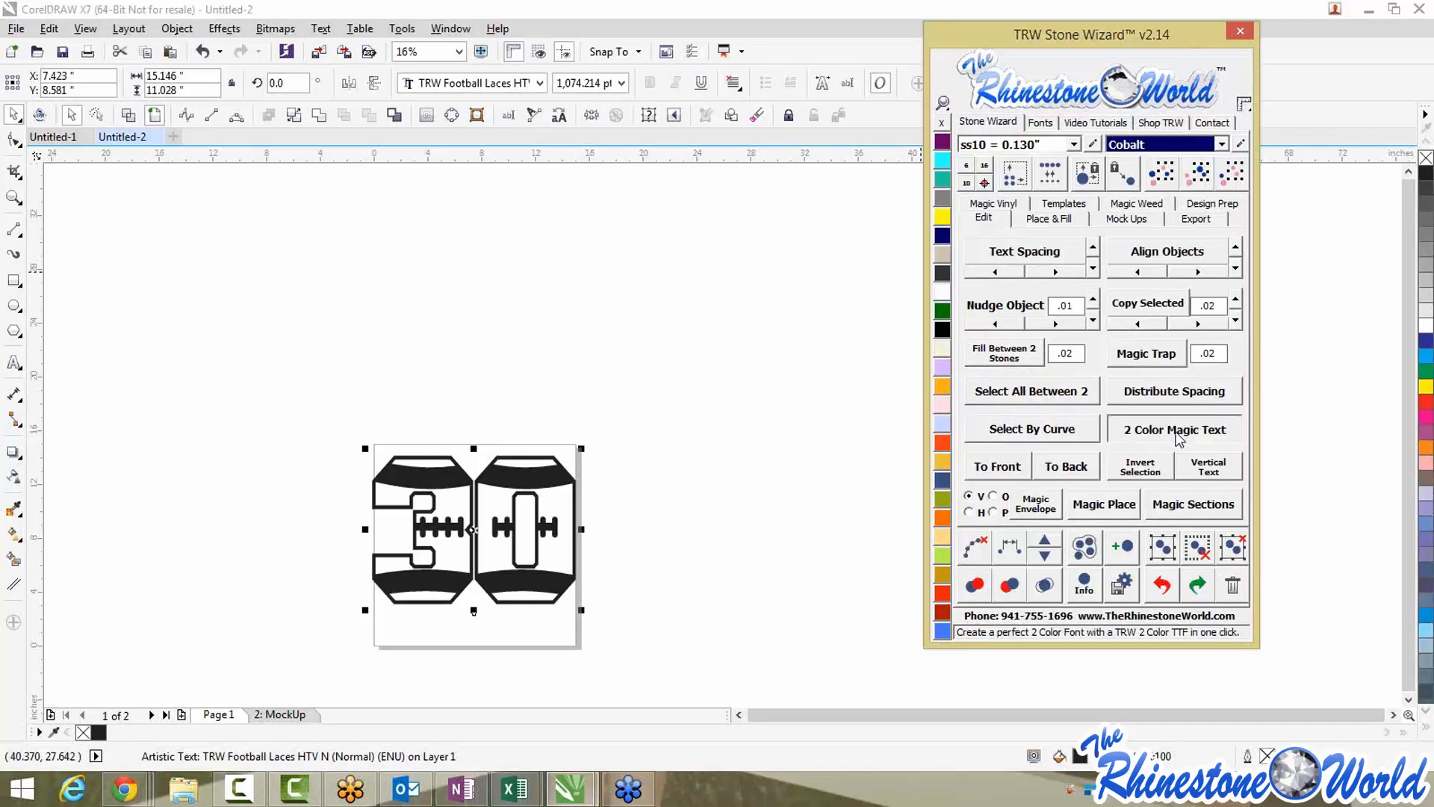
click(710, 532)
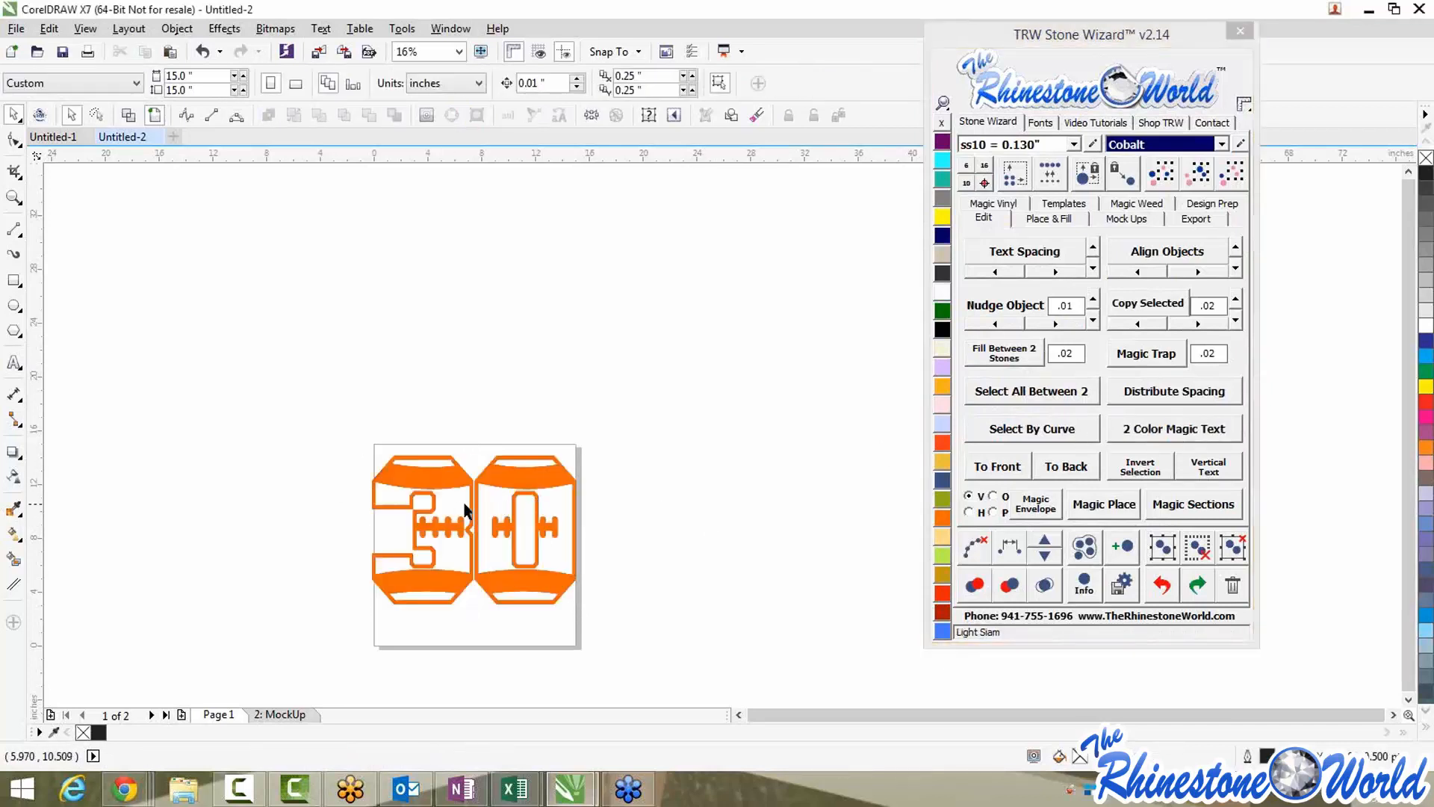
scroll(465, 510, up, 3)
scroll(557, 378, down, 1)
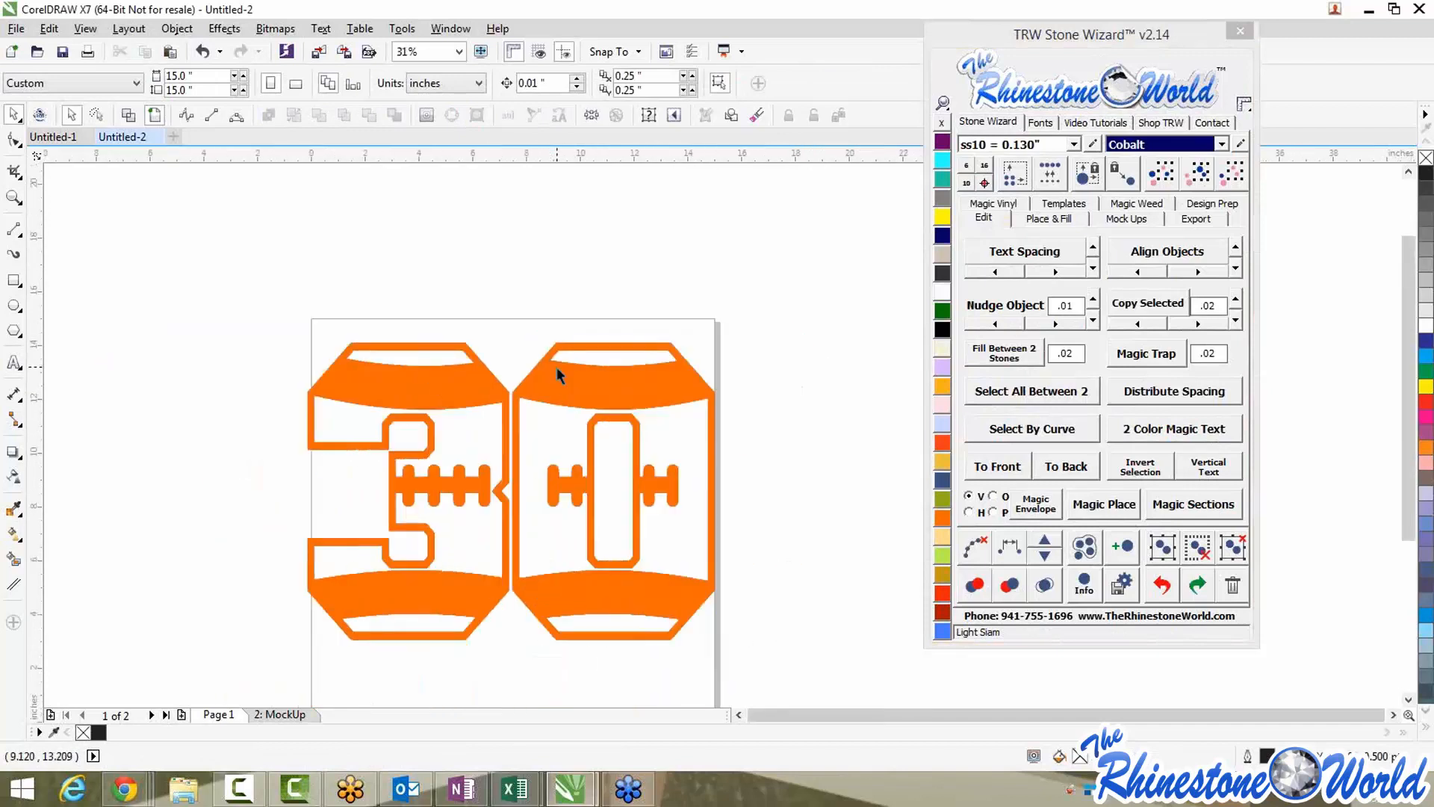
Move the orange 30 down off the black copy beneath it, and undo the move
drag(557, 373, 542, 506)
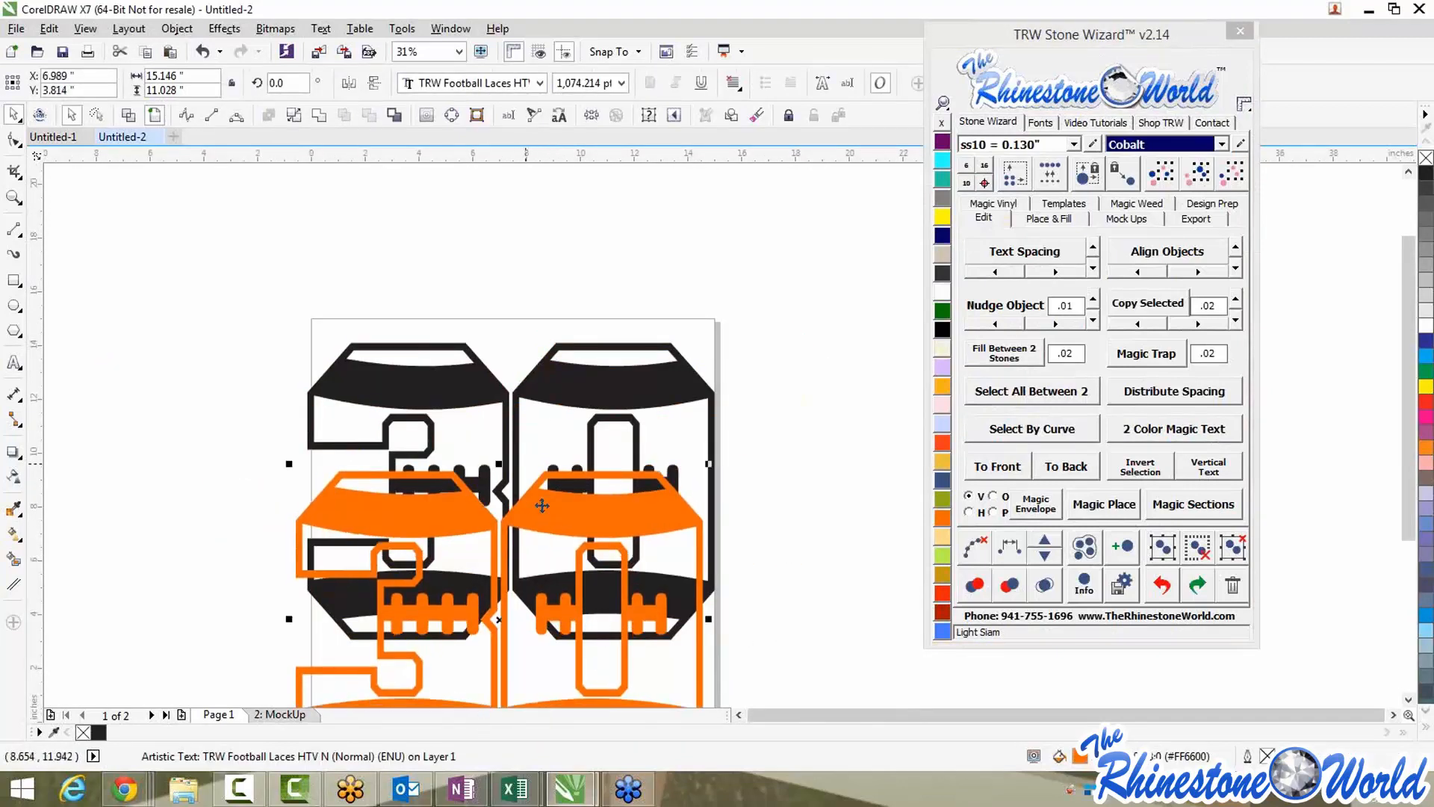
key(Escape)
key(Escape)
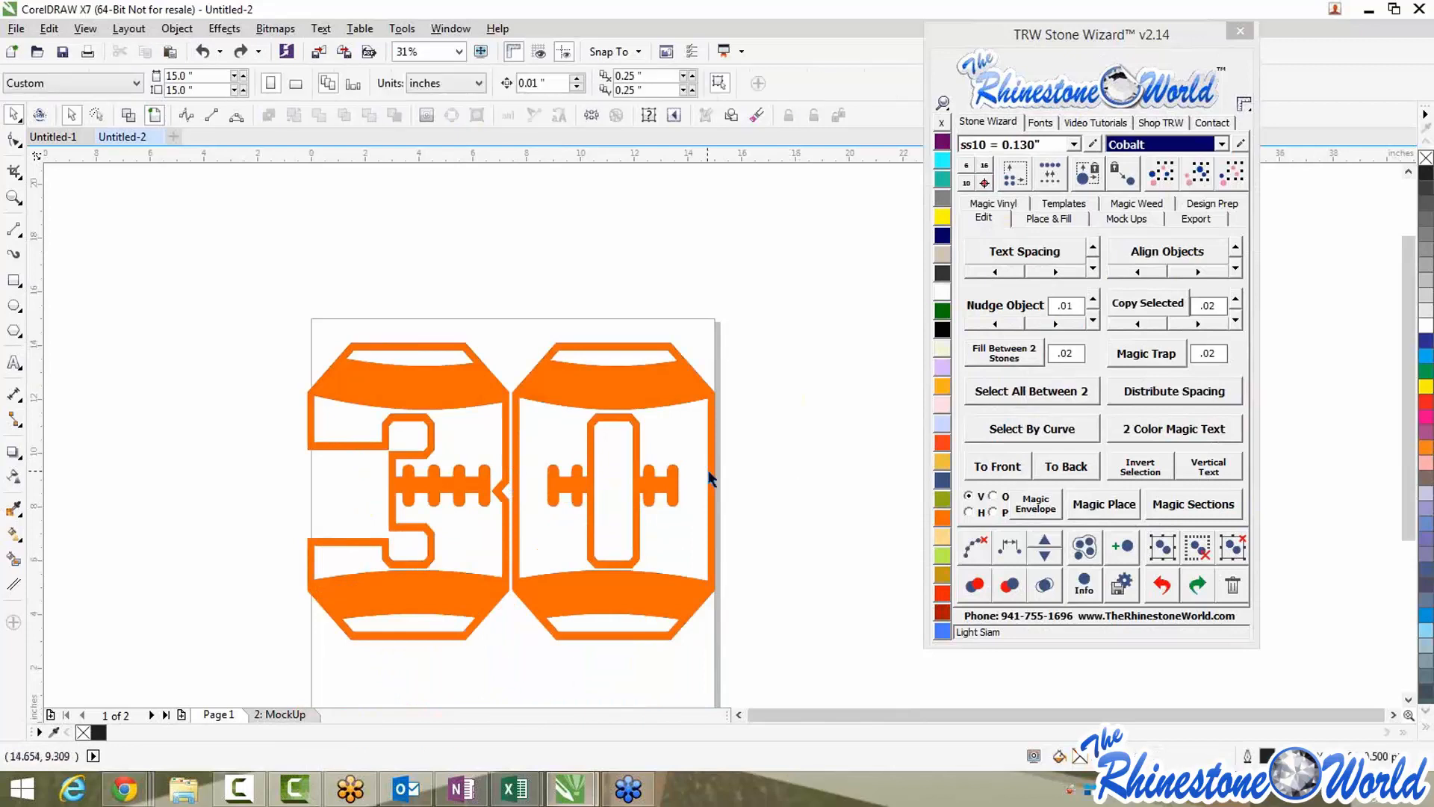
Replace the characters of the orange 30 with the font's solid fill versions, placed behind the black outline digits
click(711, 478)
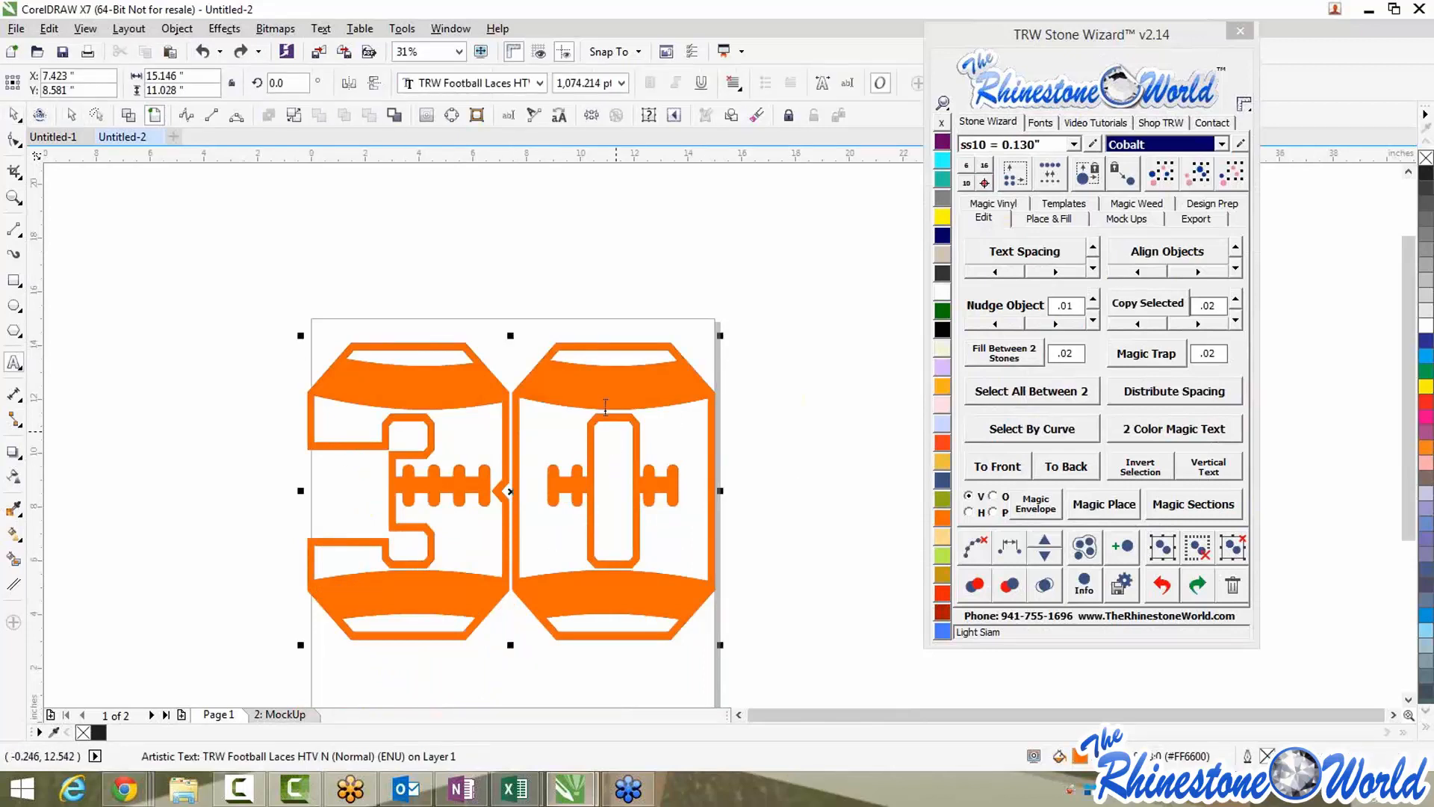
double_click(361, 434)
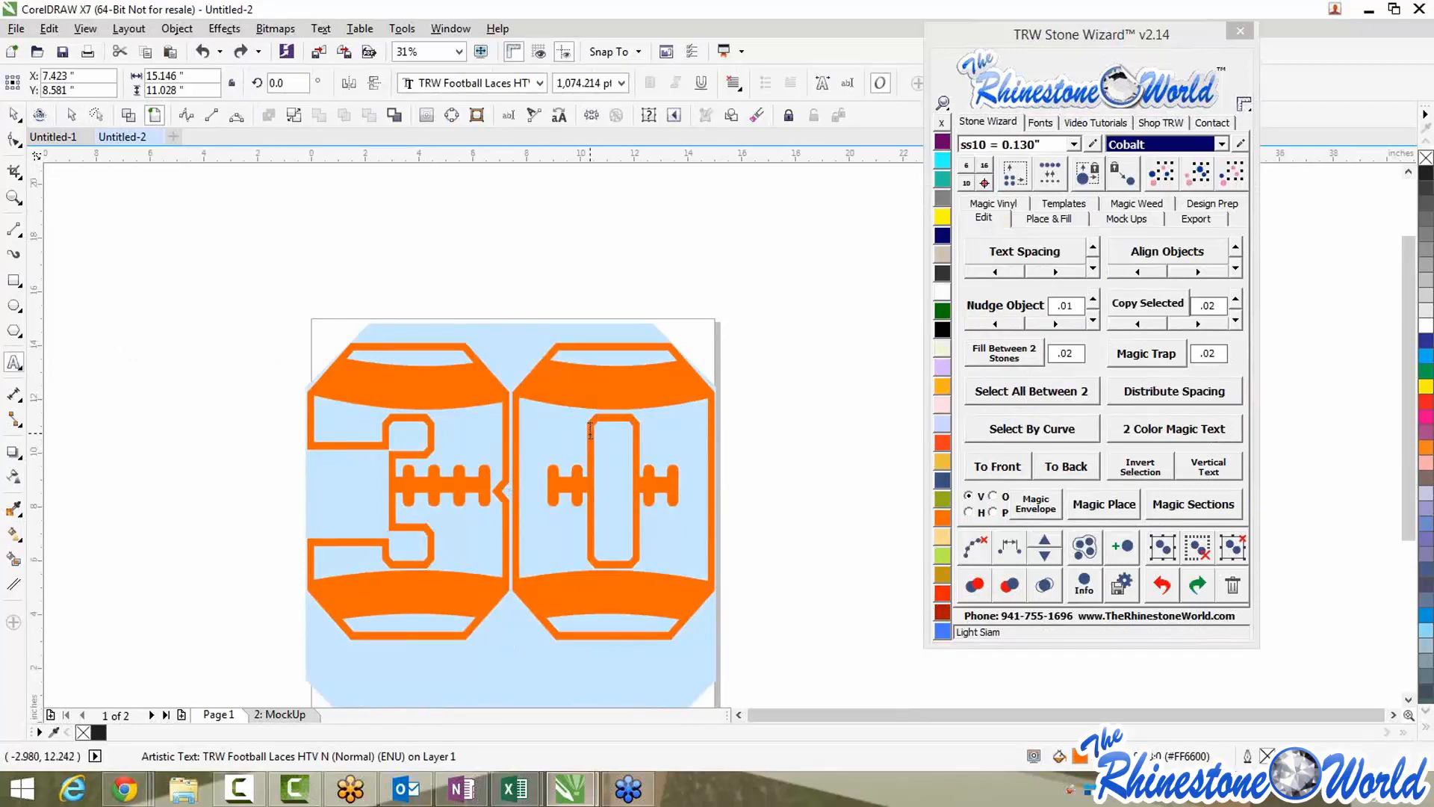
click(590, 431)
key(Right)
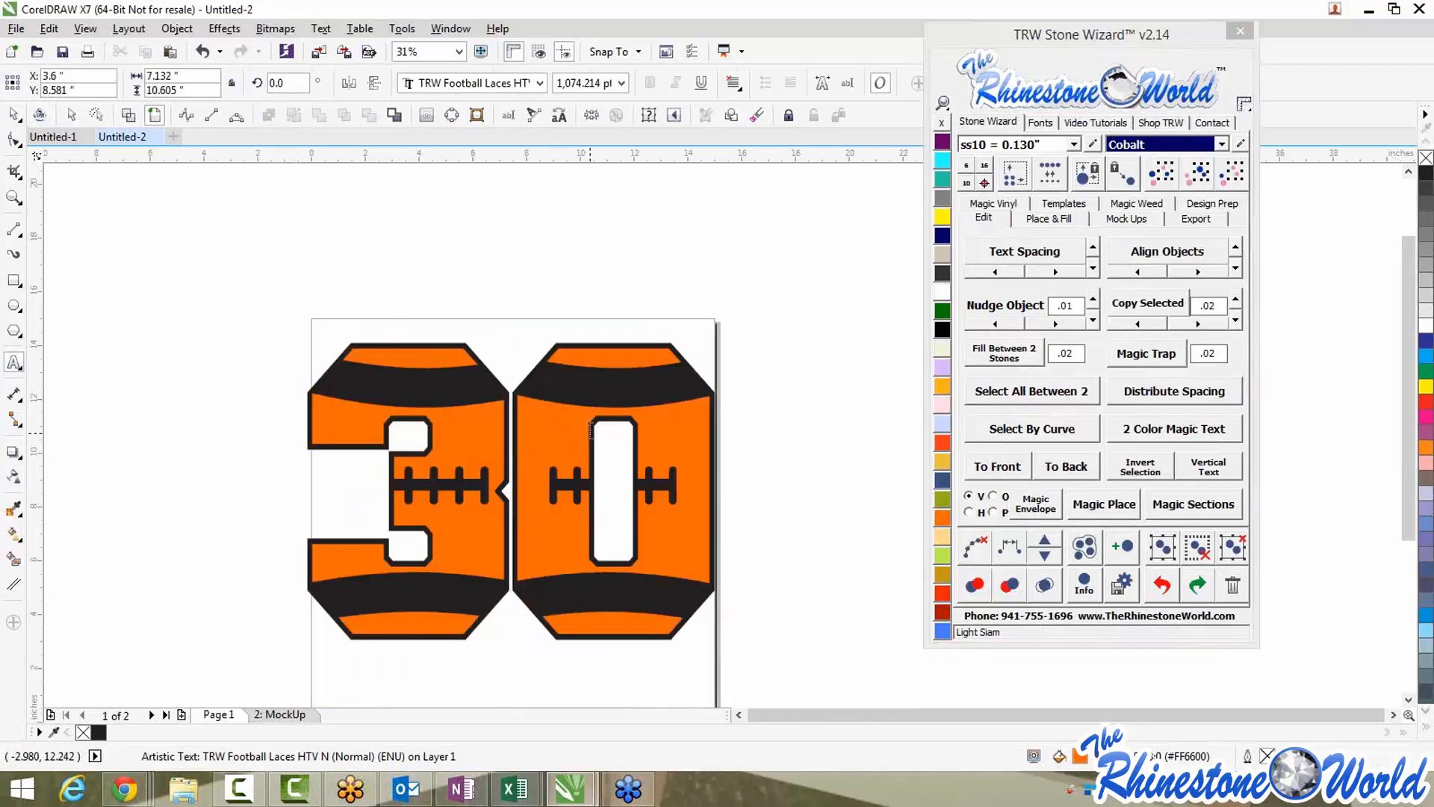
key(Escape)
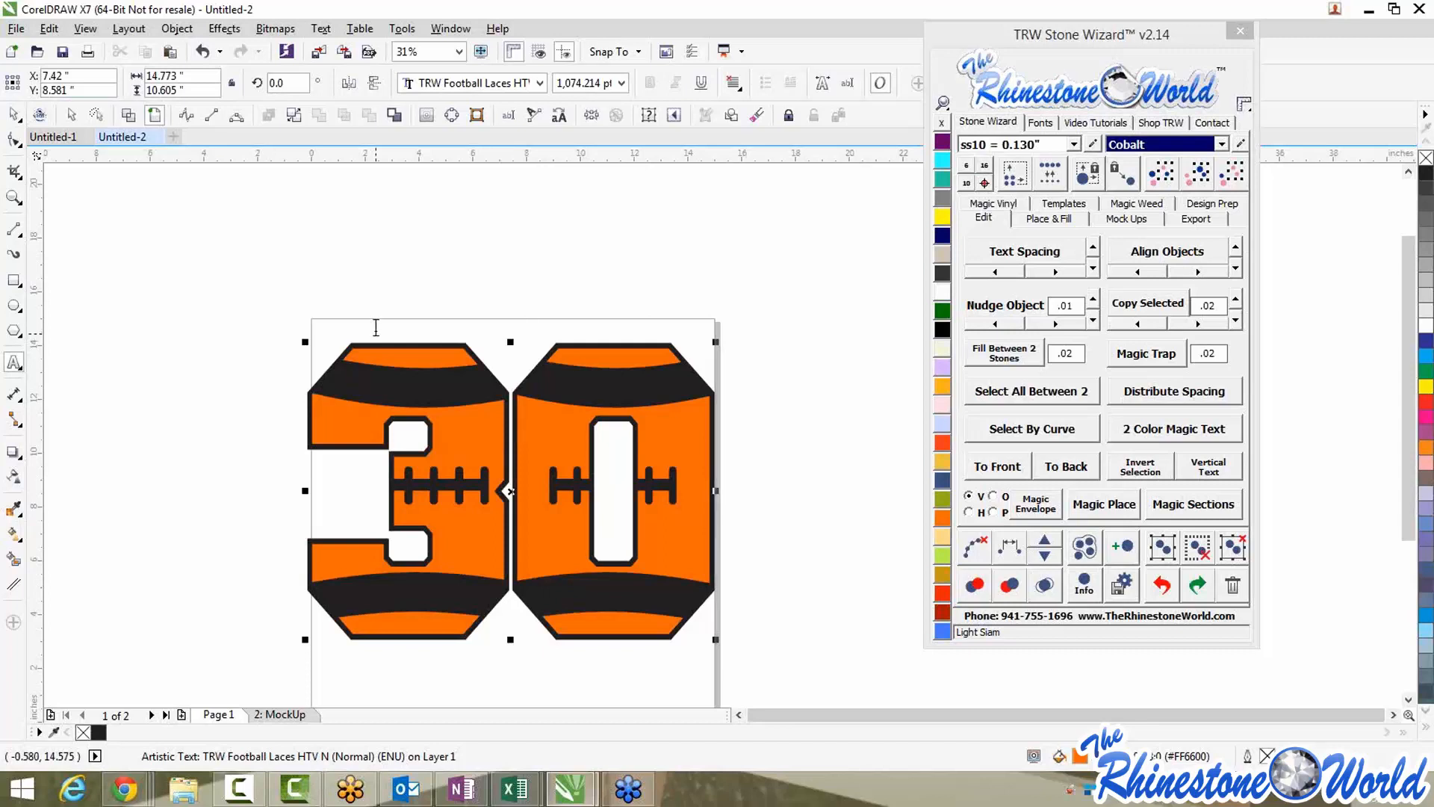
Delete the orange and black number 30 from Page 1
click(163, 230)
scroll(474, 377, down, 3)
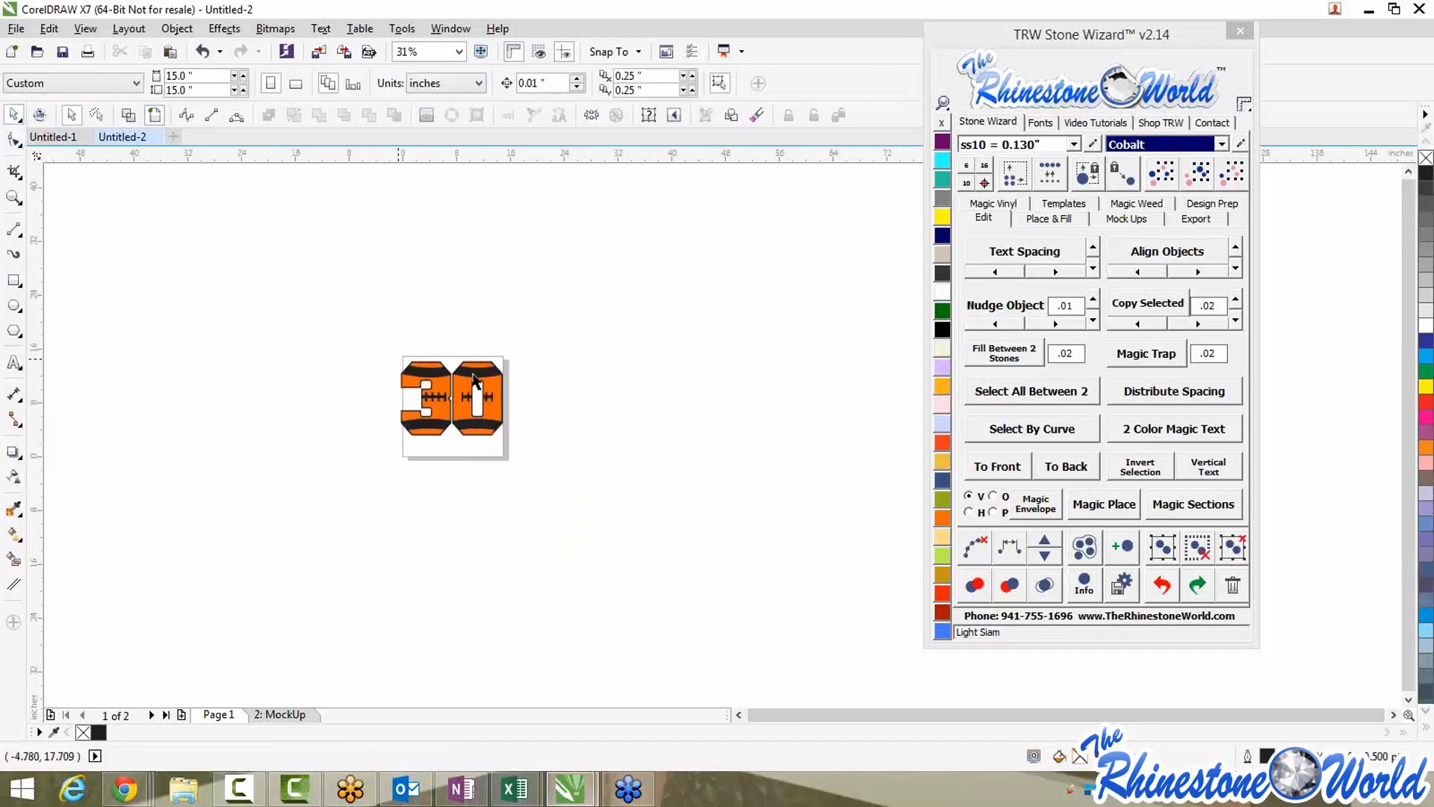
click(419, 396)
key(Delete)
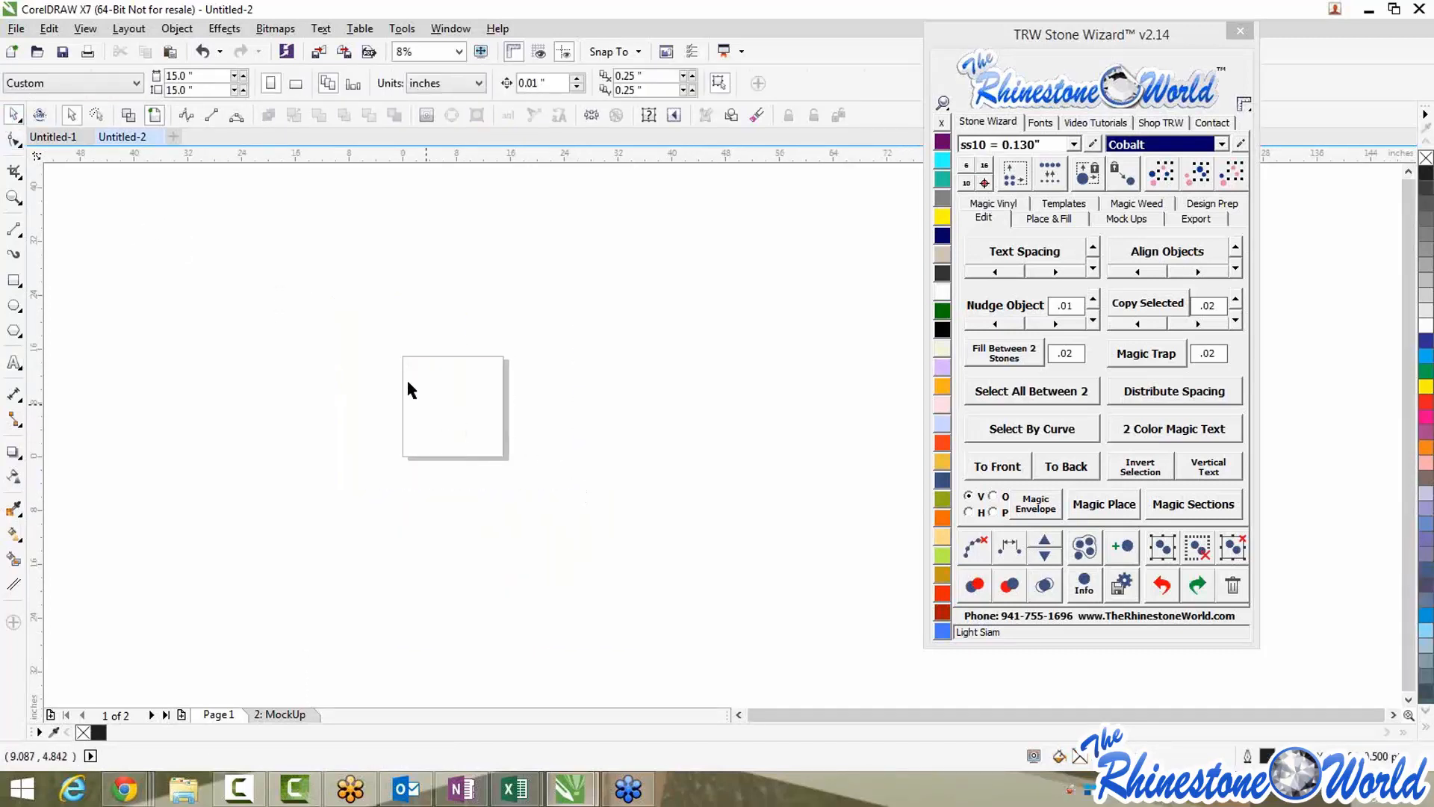
Add the text TRW in Arial, enlarge it to about 10.3 inches wide and move it across the page's left edge
scroll(408, 383, up, 3)
click(13, 363)
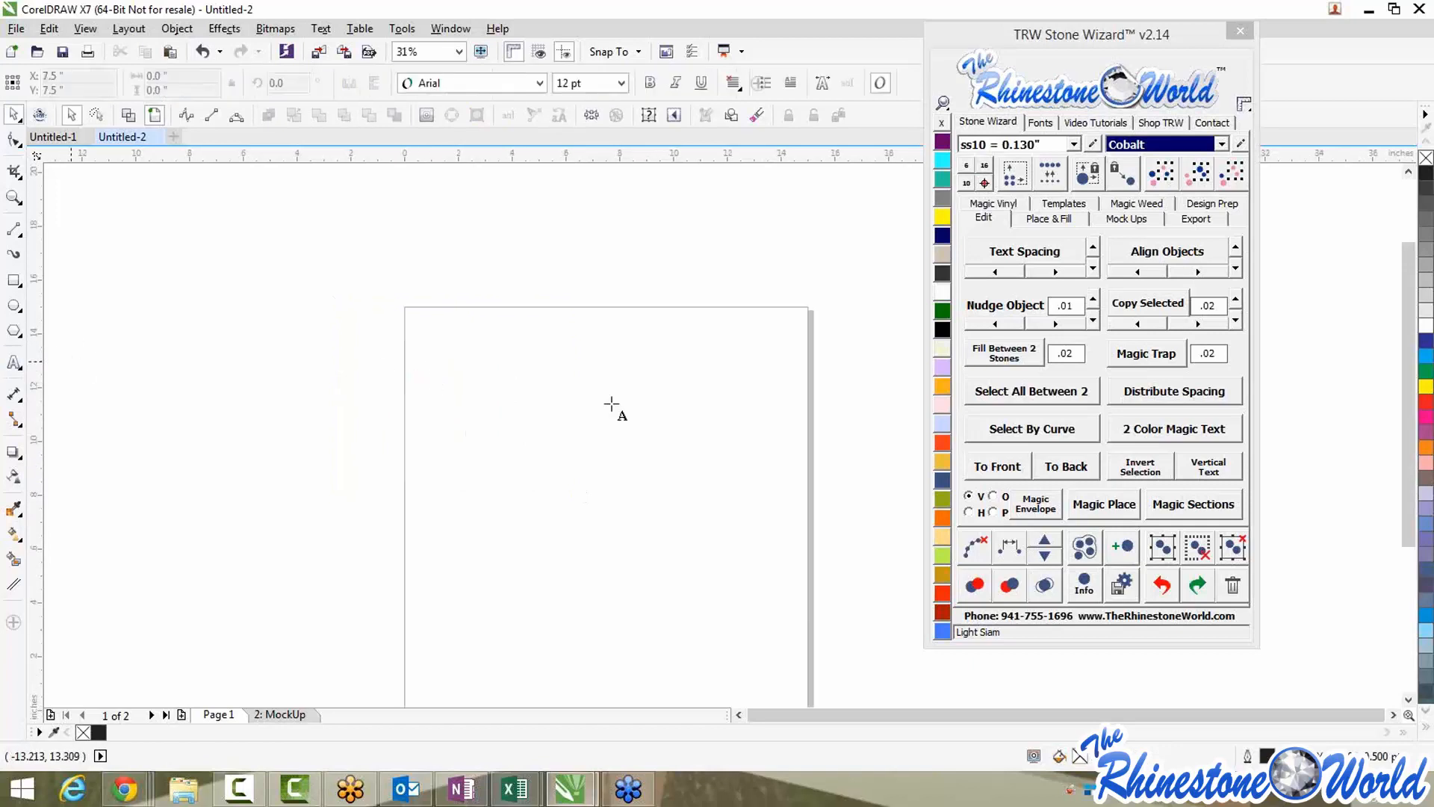
click(636, 396)
text(TRW)
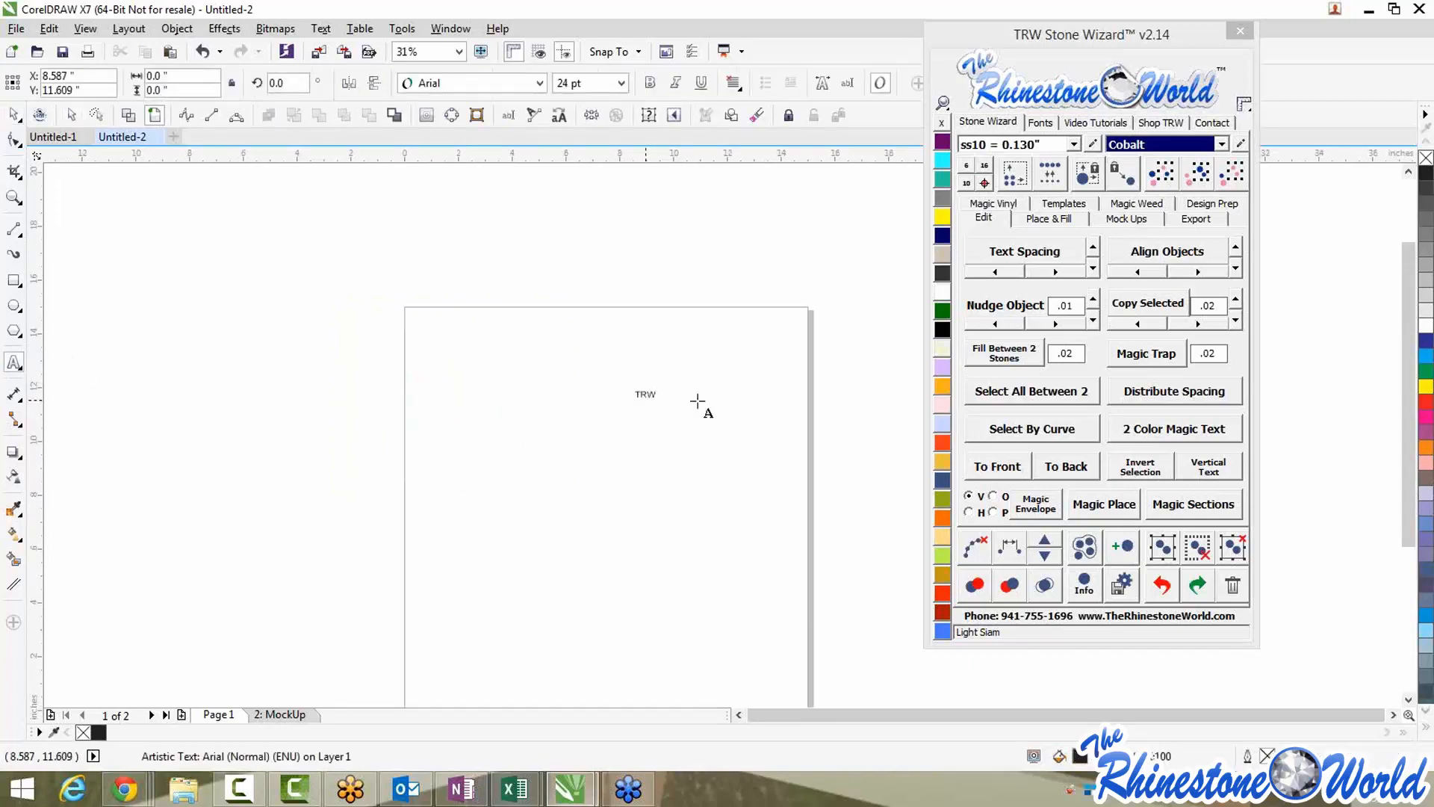
key(ctrl+a)
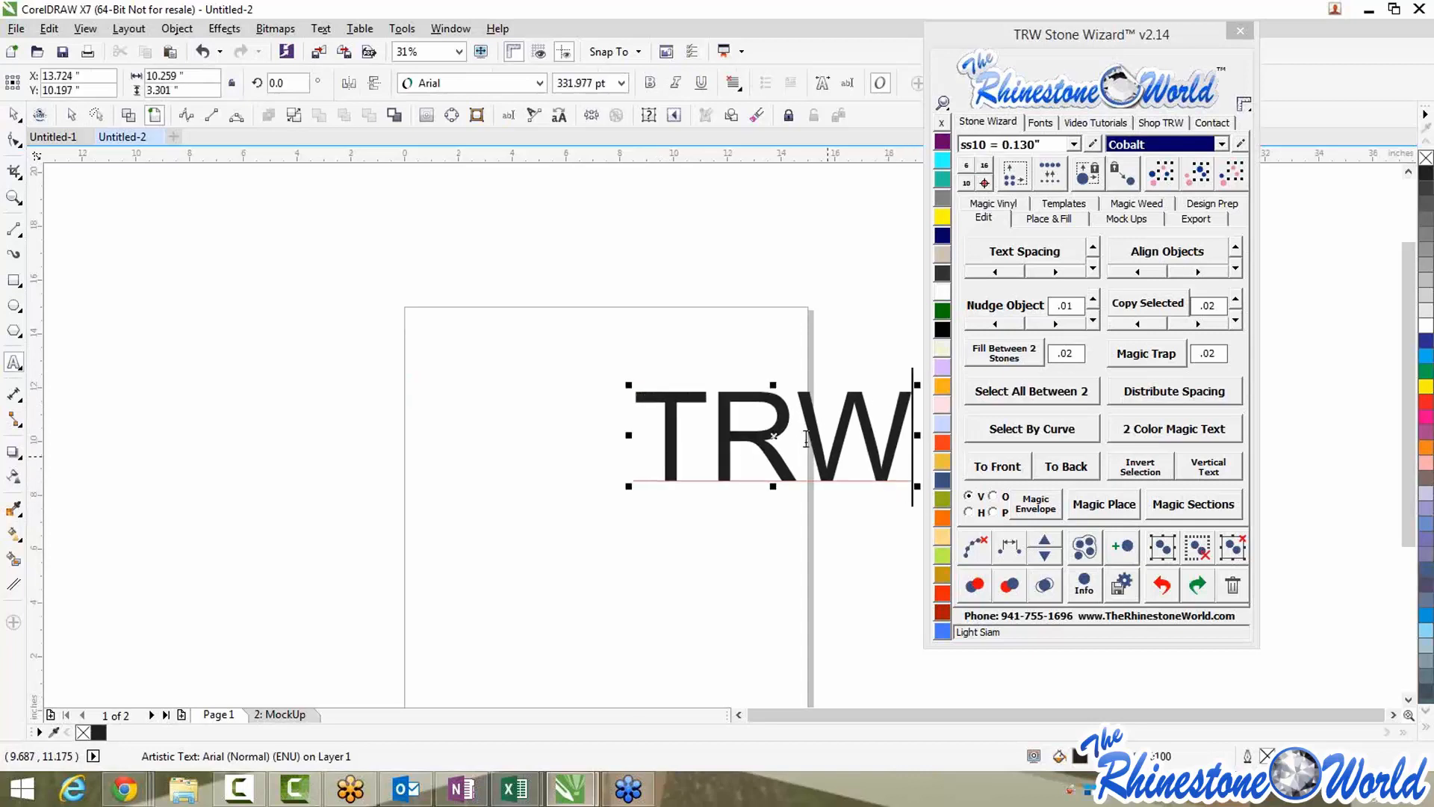
drag(777, 435, 605, 397)
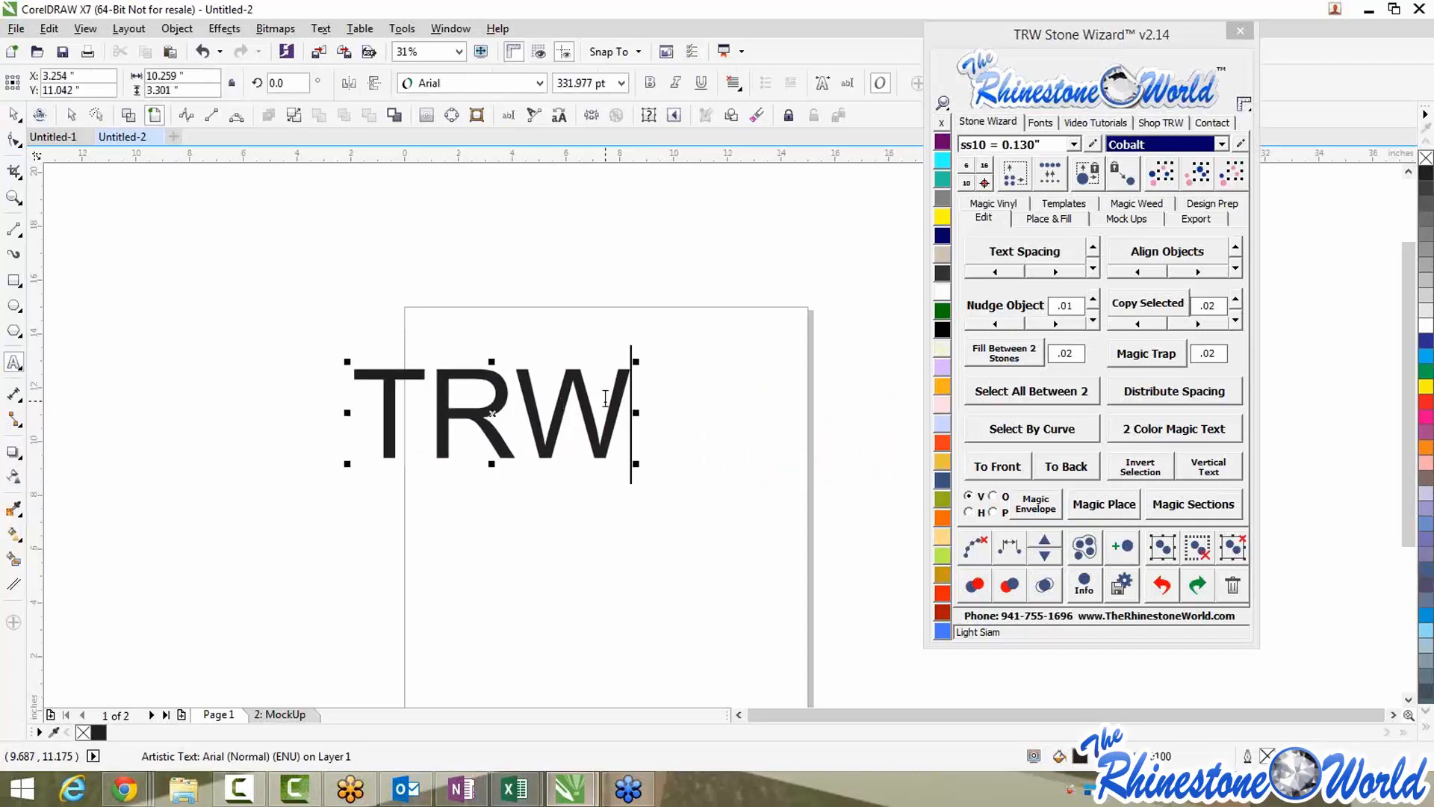
Extend the TRW text to read TRWWACKWED40 and shift it left over the page
text(WAC)
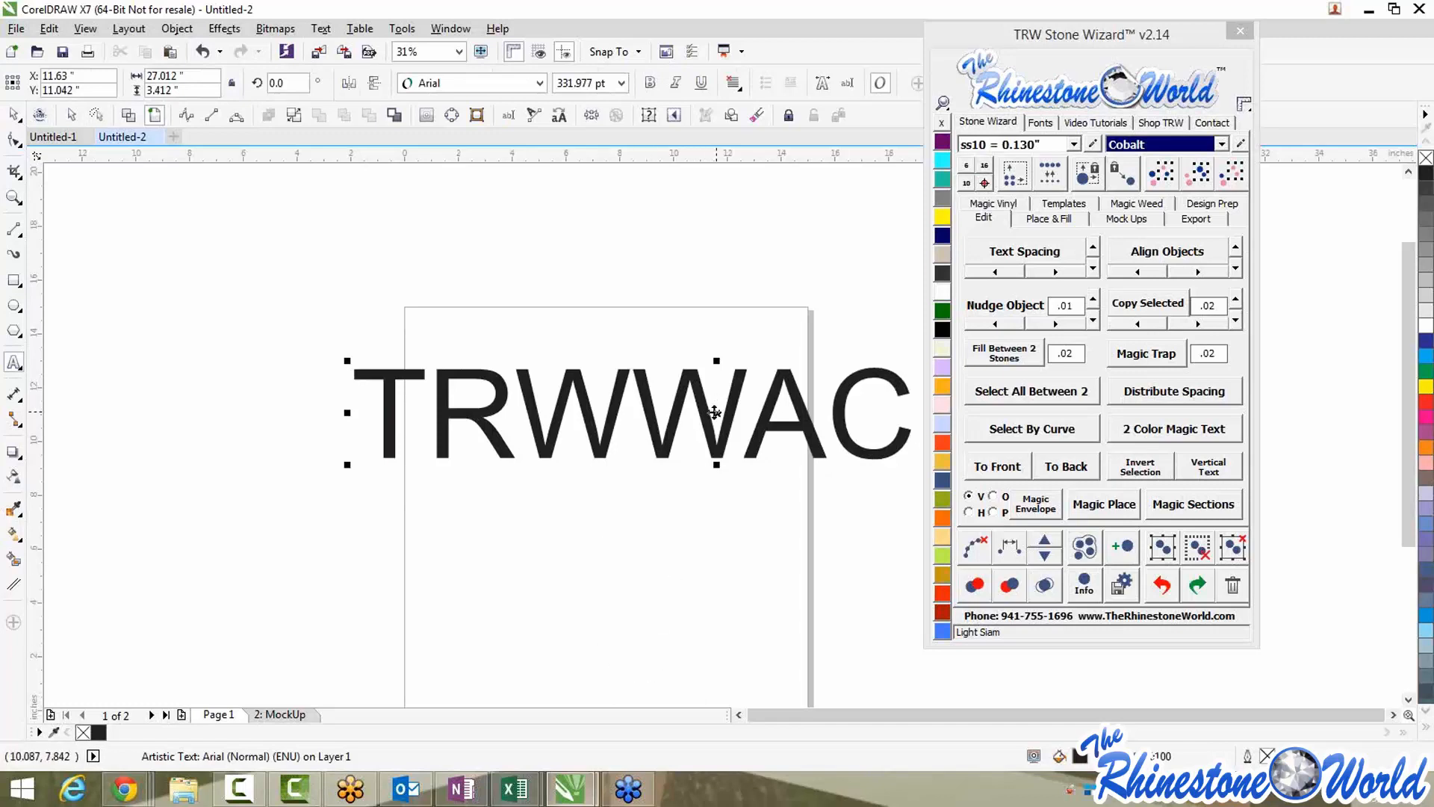
text(KY)
drag(550, 411, 514, 414)
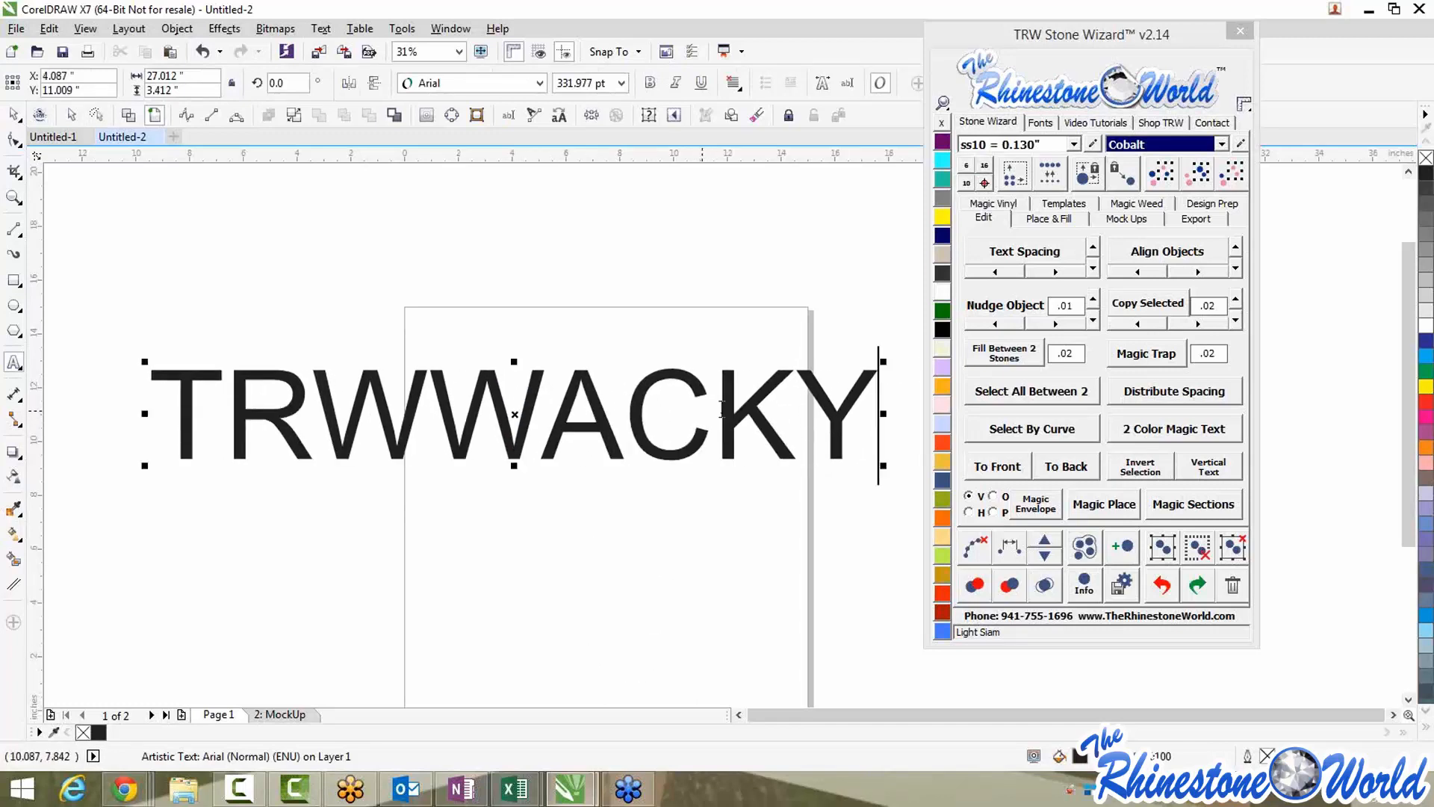
key(BackSpace)
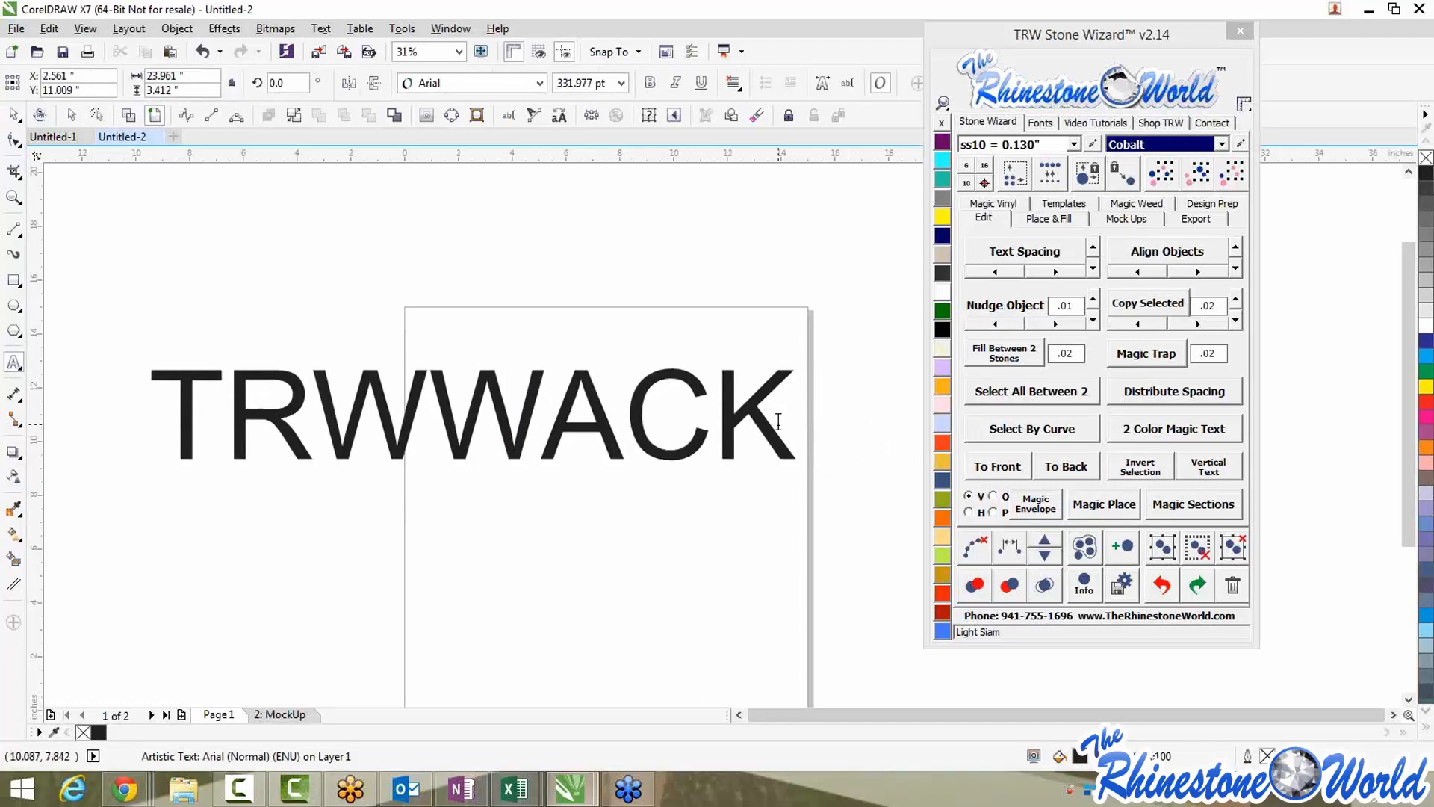
text(WED40)
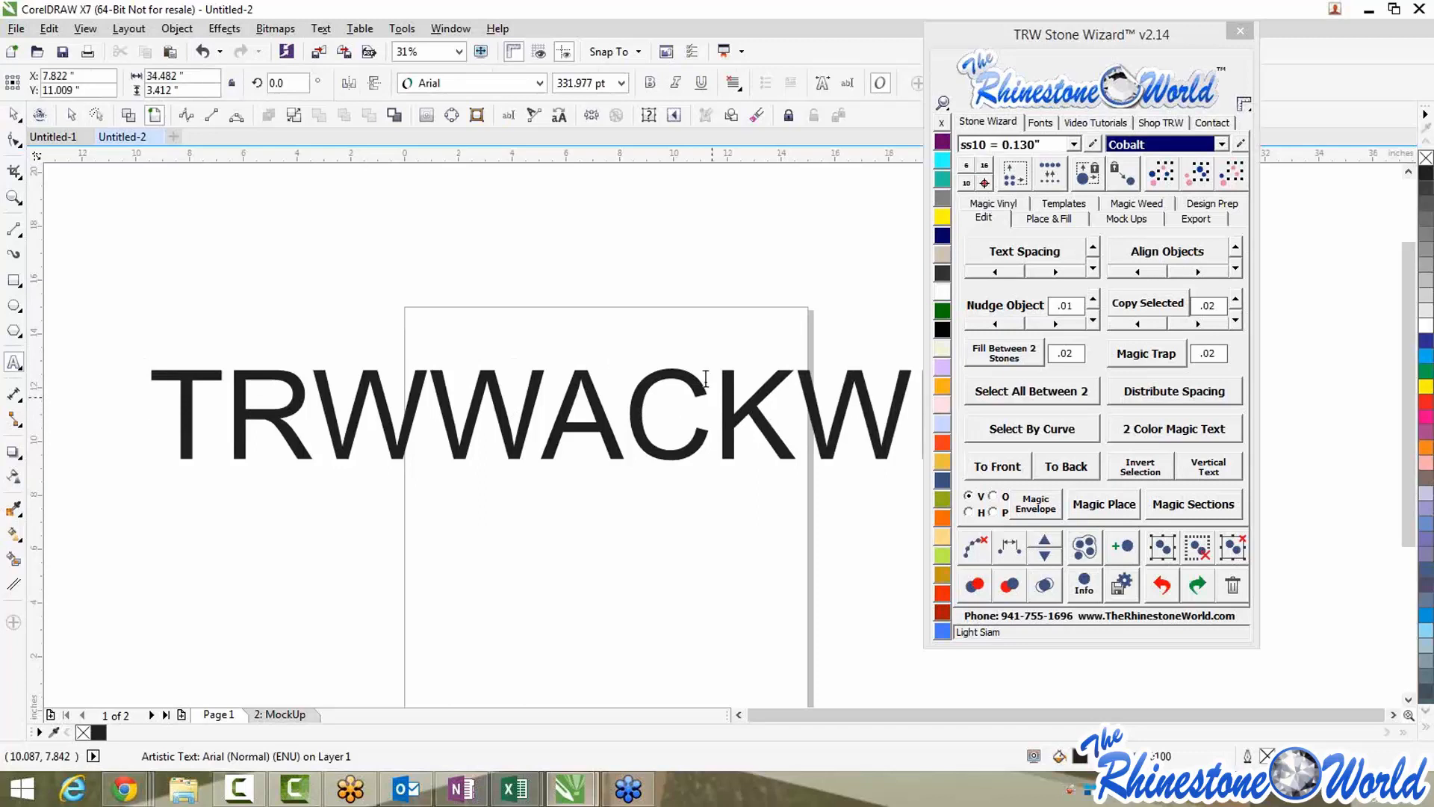
scroll(706, 378, down, 5)
scroll(665, 357, up, 3)
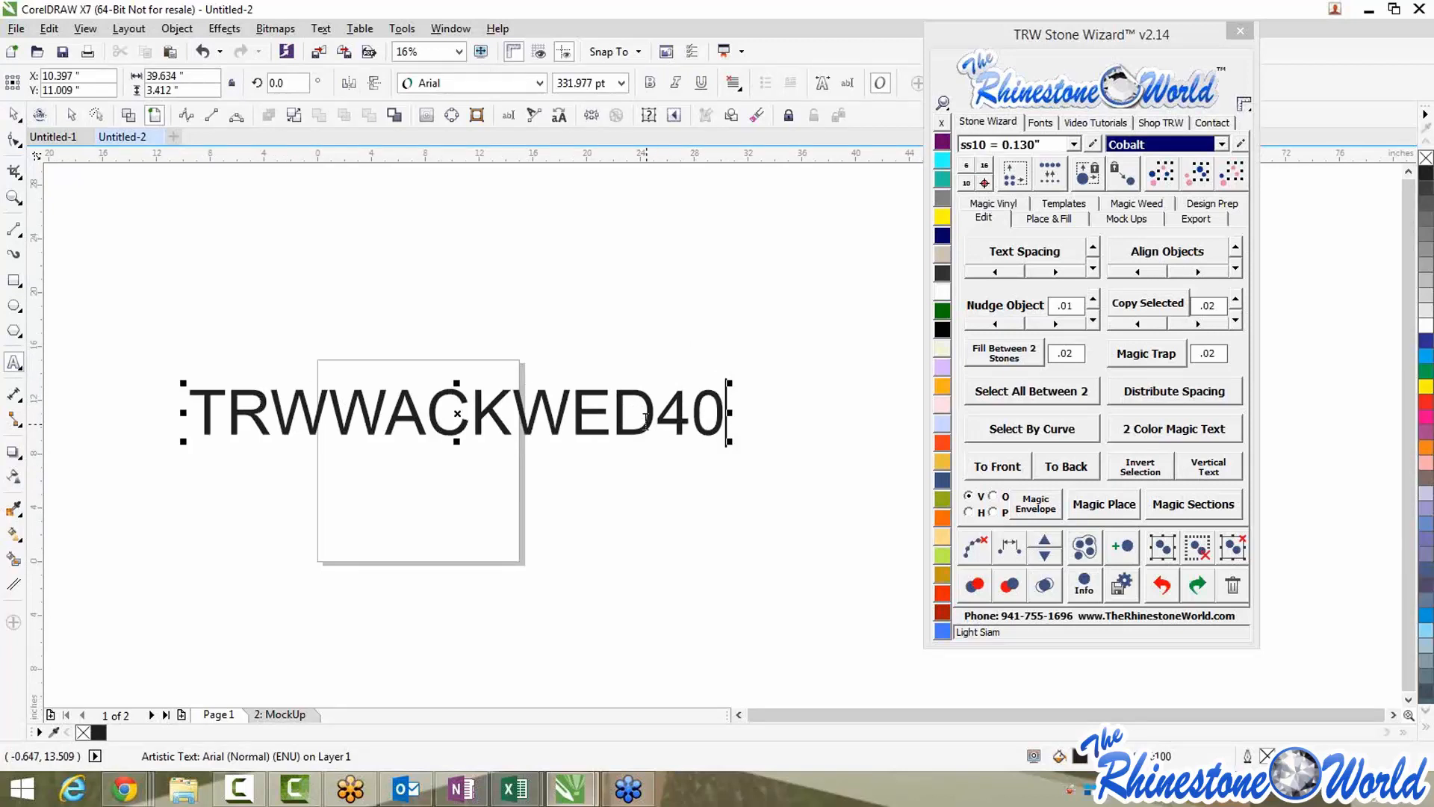
Try TRW Football Laces HTV on the TRWWACKWED40 text, and set its font to College-Black
click(1040, 122)
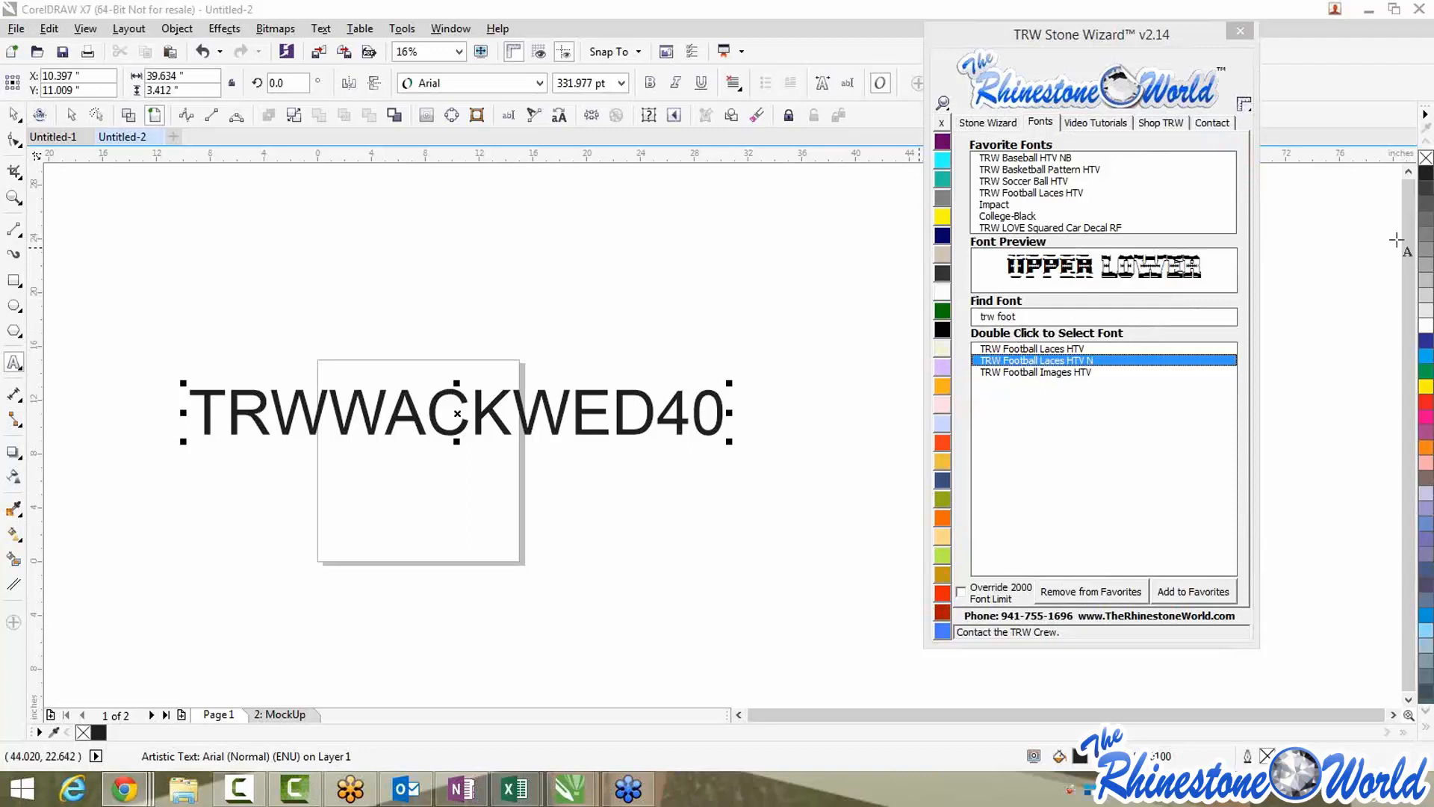
double_click(1041, 348)
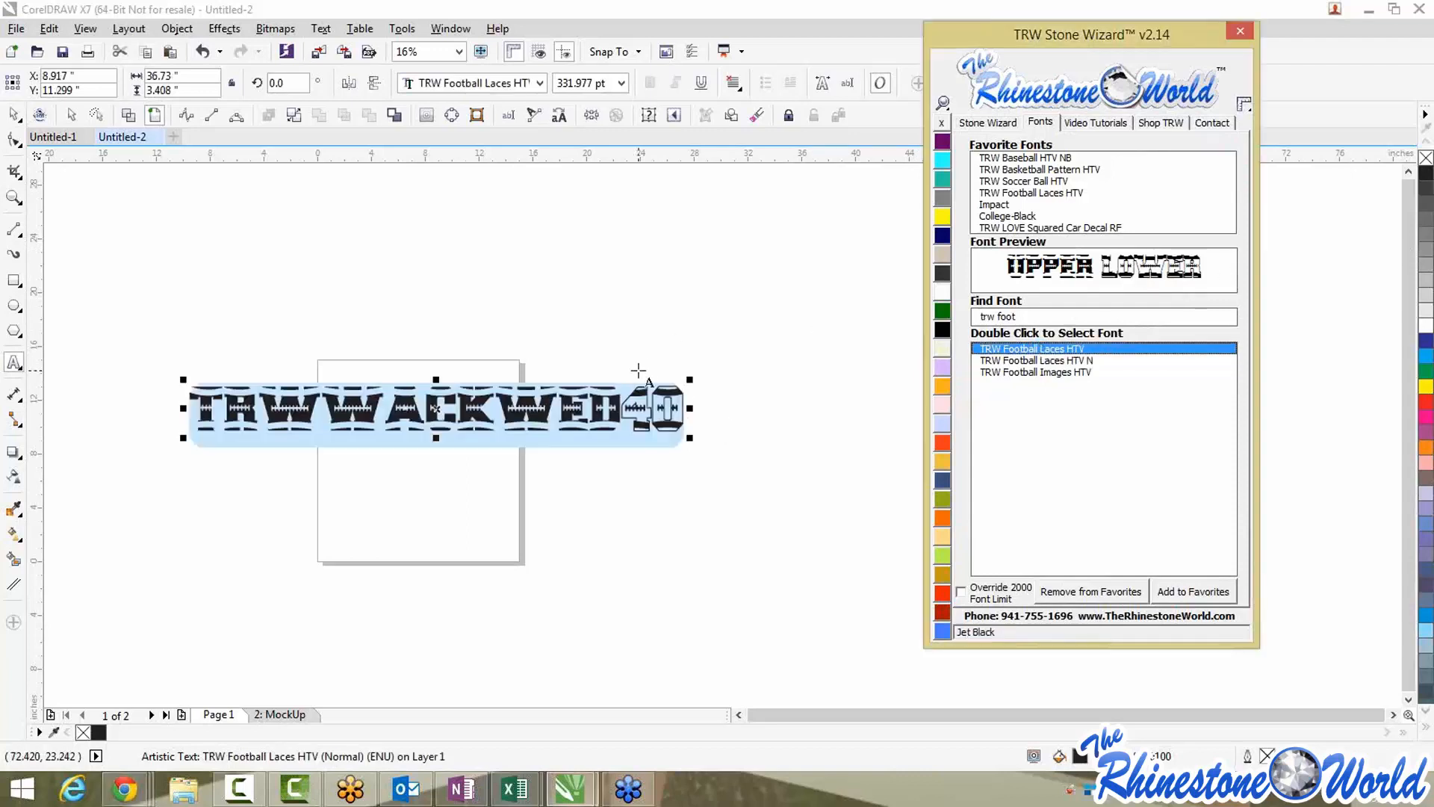
double_click(1001, 218)
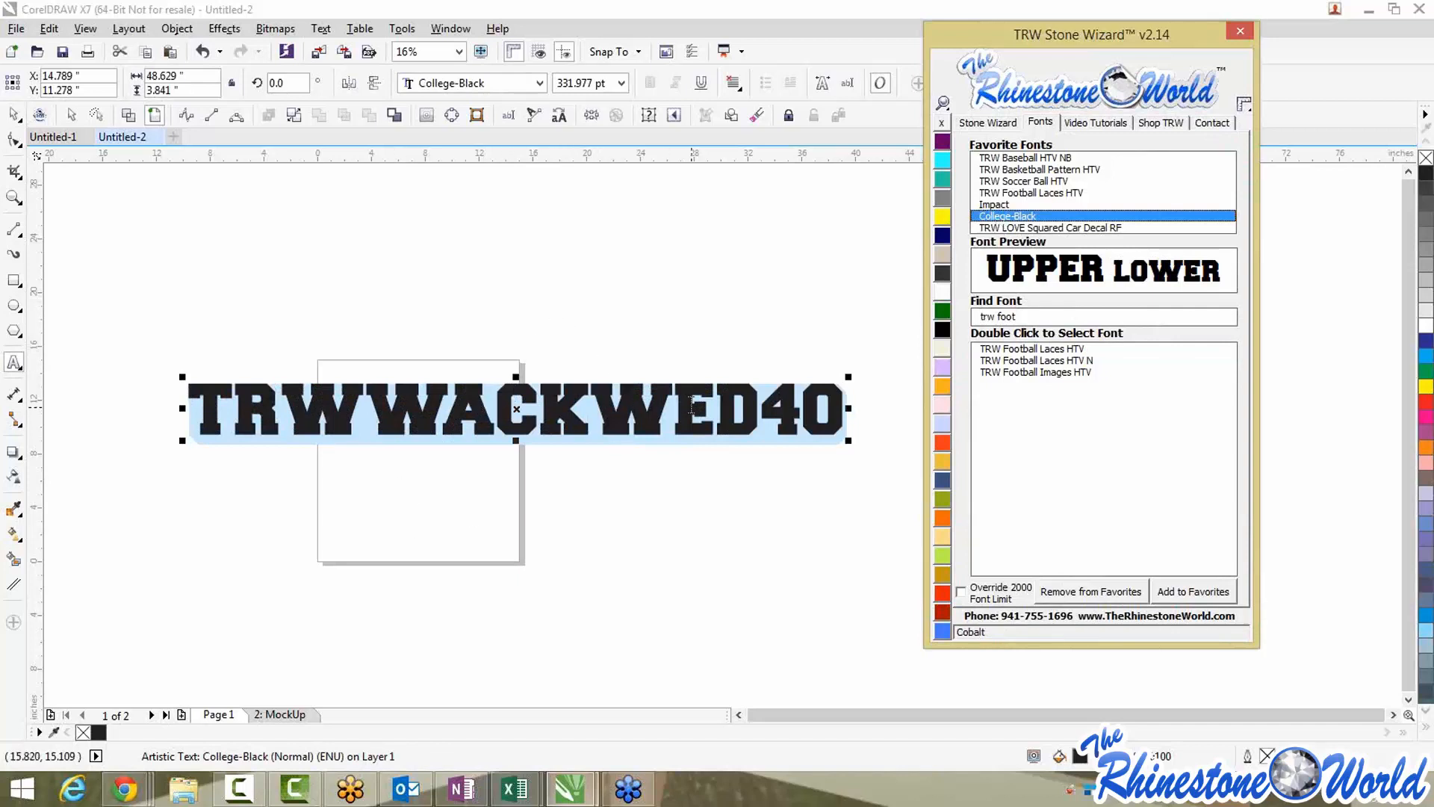
click(13, 114)
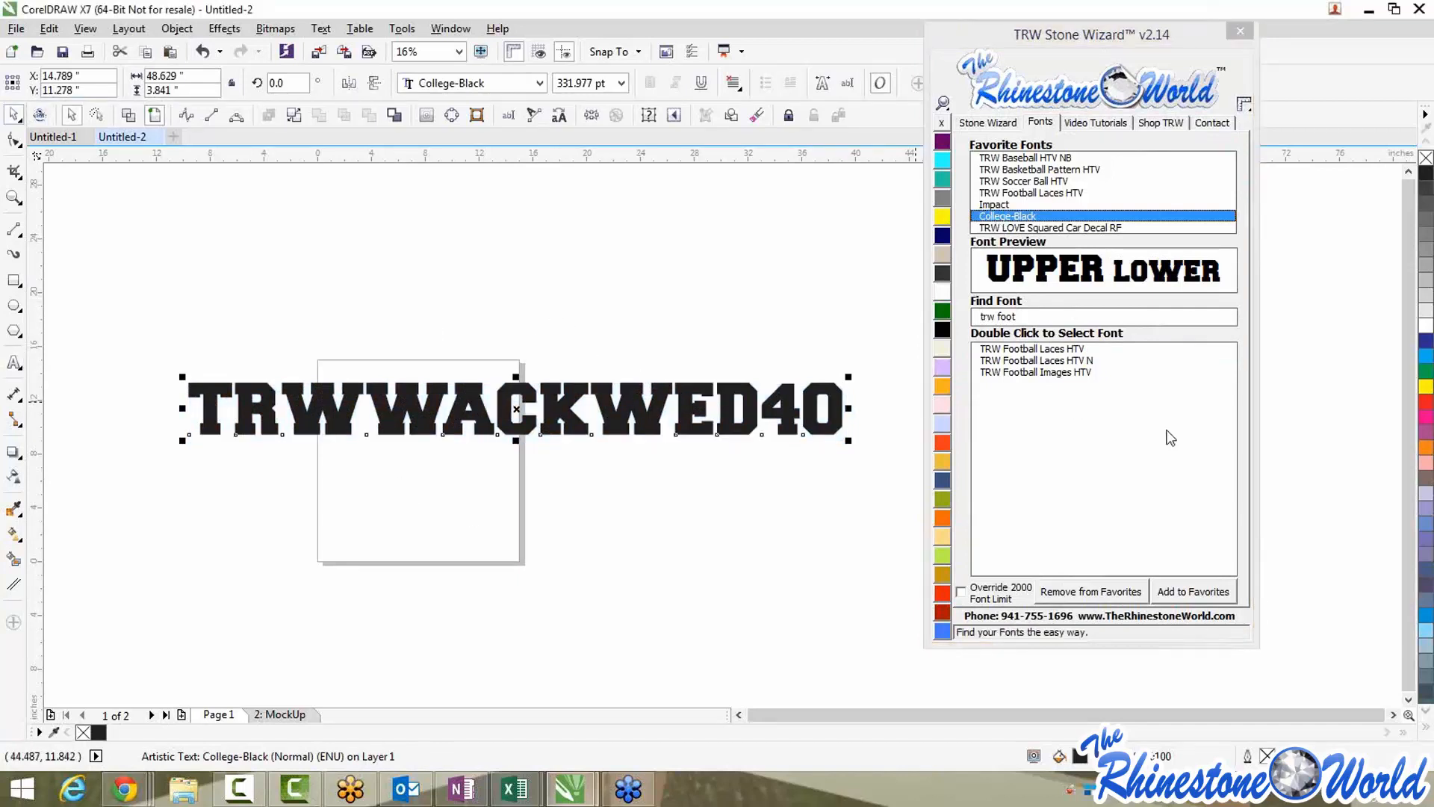